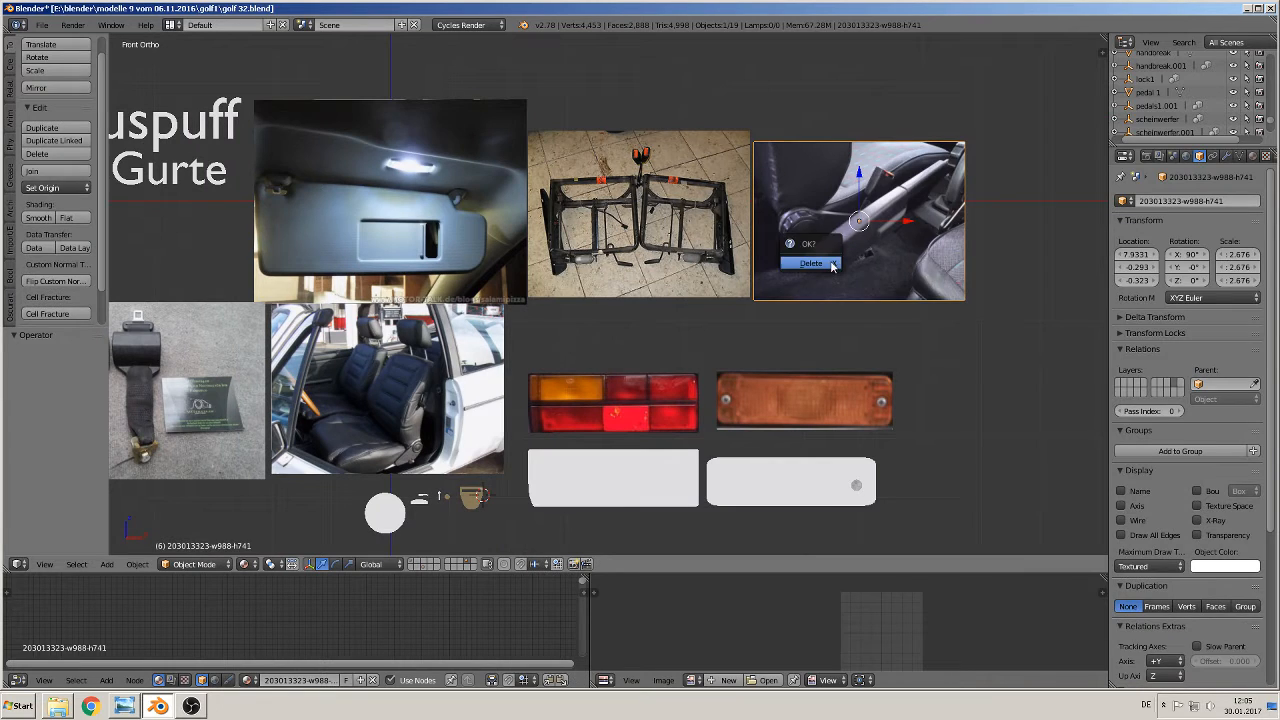
# - Delete the handbrake, door panel and seat belt reference images from the scene
pyautogui.click(822, 264)
pyautogui.keyDown('shift'); pyautogui.moveTo(305, 395); pyautogui.dragTo(836, 404, button='middle'); pyautogui.keyUp('shift')
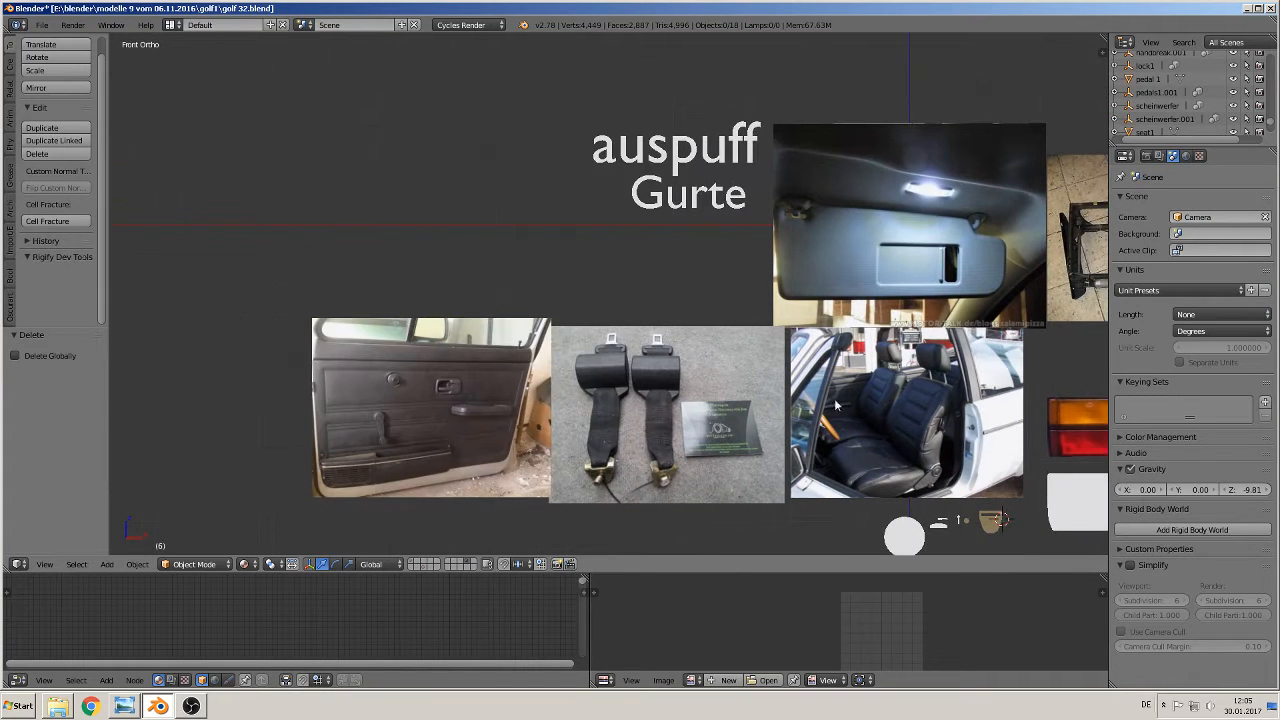
pyautogui.rightClick(455, 404)
pyautogui.press('x')
pyautogui.click(454, 395)
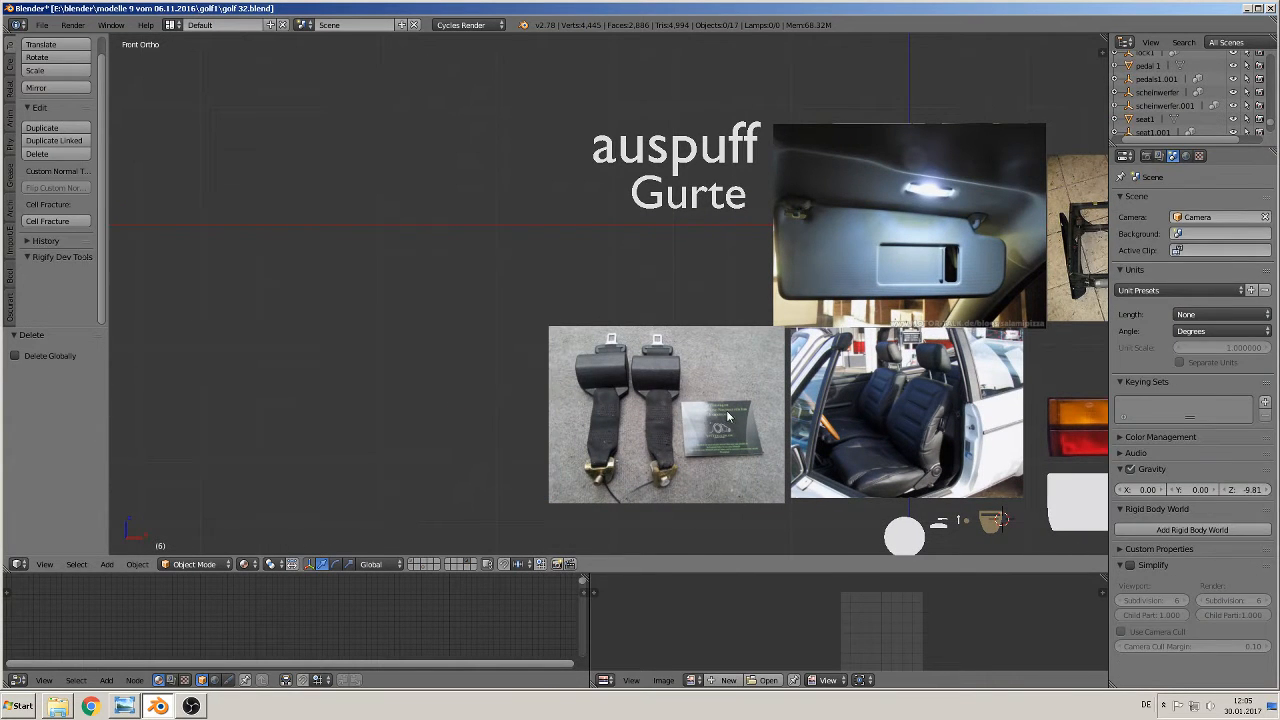
pyautogui.rightClick(727, 413)
pyautogui.press('x')
pyautogui.click(724, 404)
# - Move the black car seat reference image down and left, away from the sun visor image
pyautogui.keyDown('shift'); pyautogui.moveTo(724, 408); pyautogui.dragTo(540, 362, button='middle'); pyautogui.keyUp('shift')
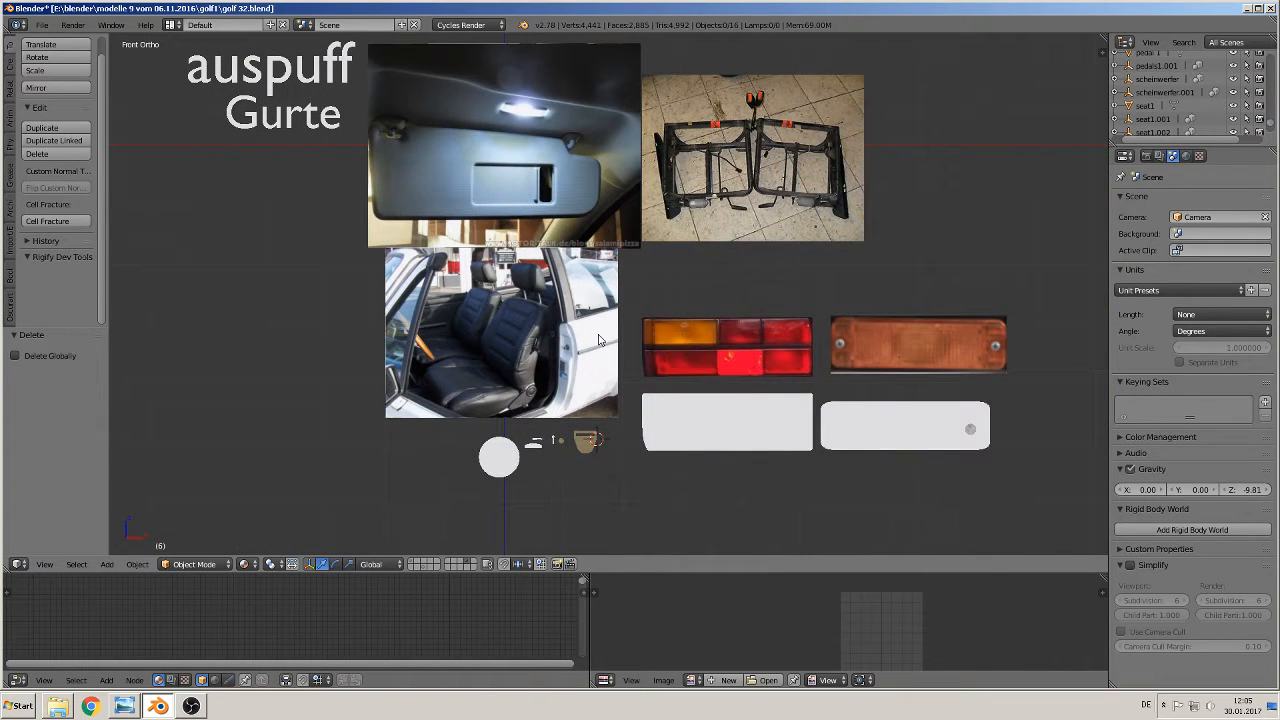
pyautogui.rightClick(556, 360)
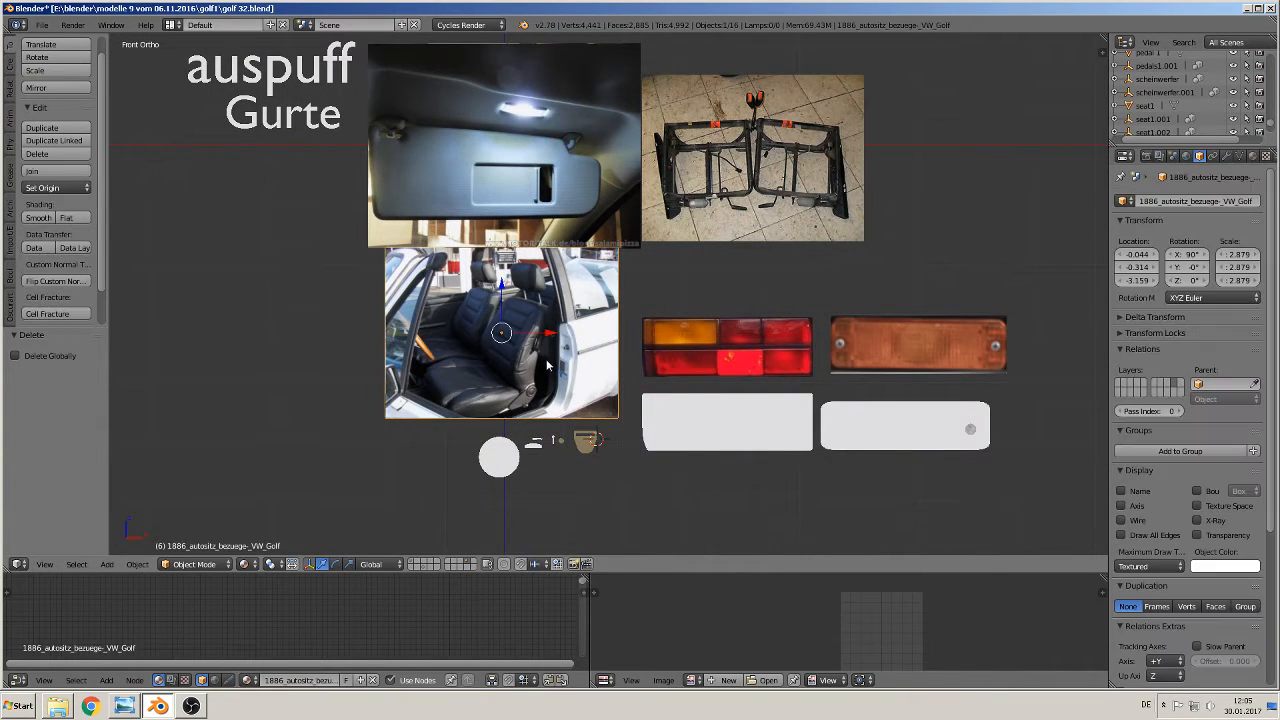
pyautogui.press('g')
pyautogui.click(357, 431)
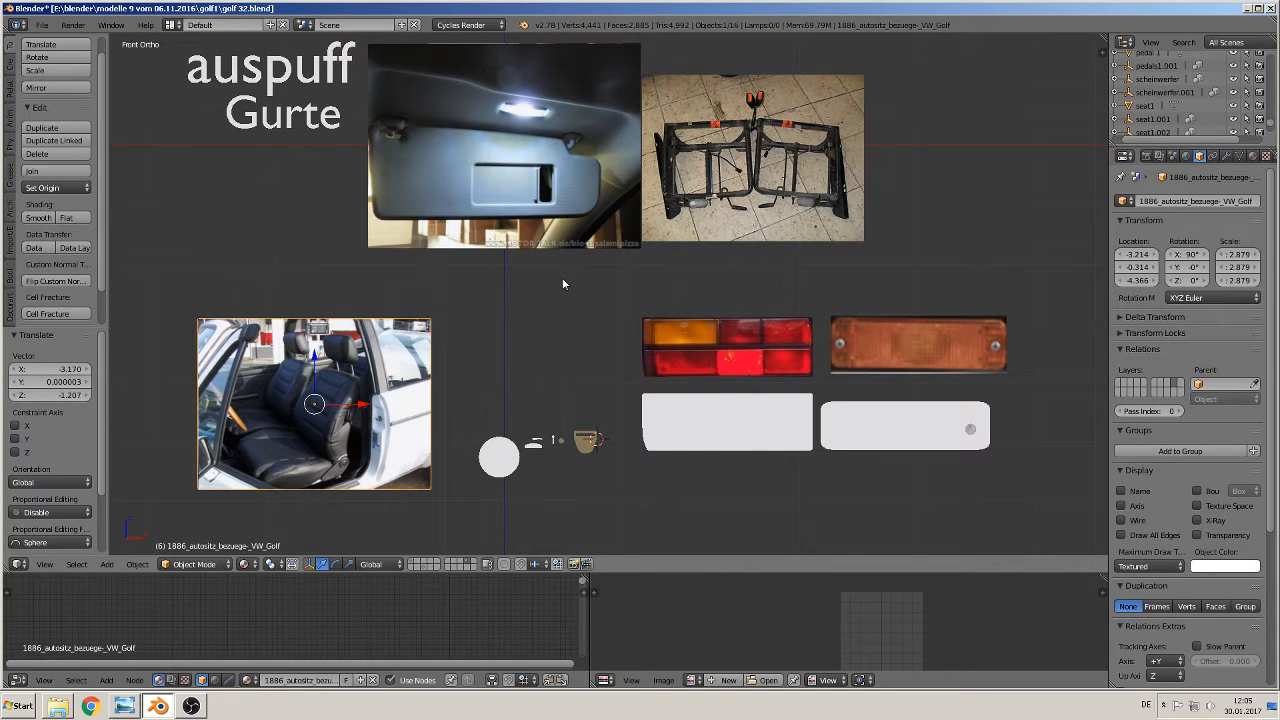
# - Add a Bezier circle to the right of the seat frame image and rotate it 90° about the X axis
pyautogui.keyDown('shift'); pyautogui.moveTo(577, 419); pyautogui.dragTo(566, 378, button='middle'); pyautogui.keyUp('shift')
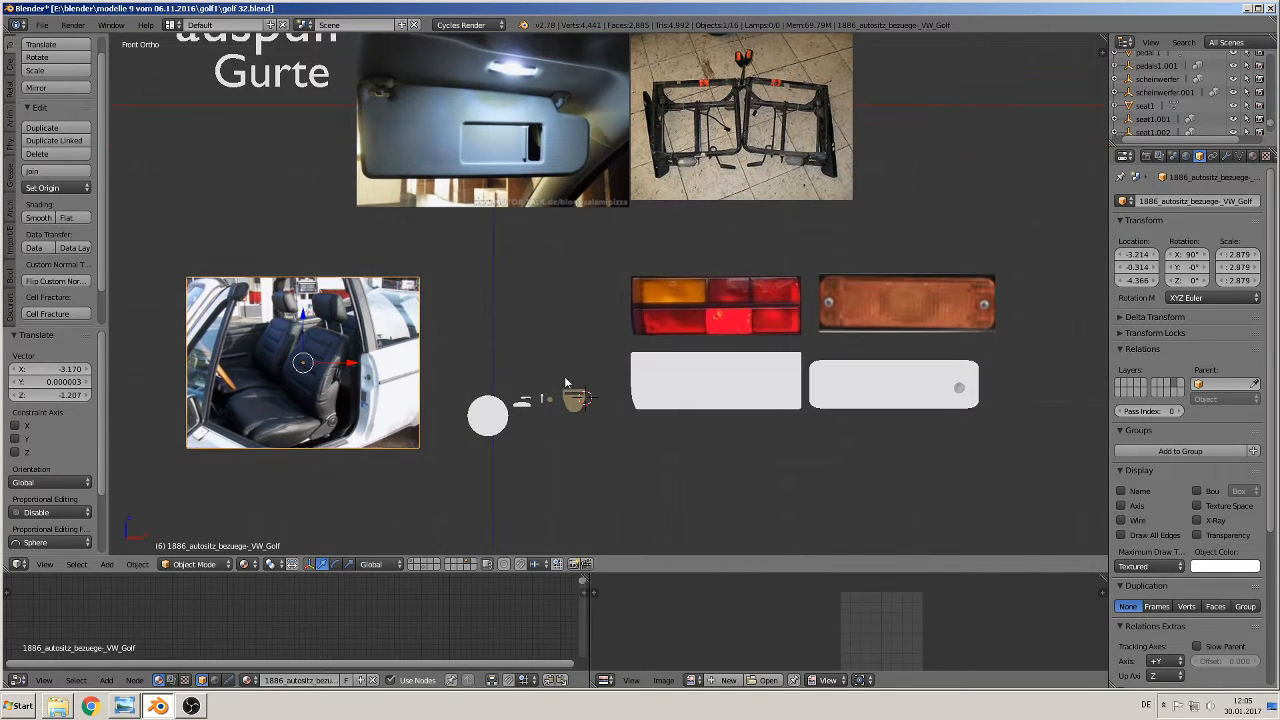
pyautogui.keyDown('shift'); pyautogui.moveTo(674, 205); pyautogui.dragTo(597, 315, button='middle'); pyautogui.keyUp('shift')
pyautogui.scroll(2, 647, 296)
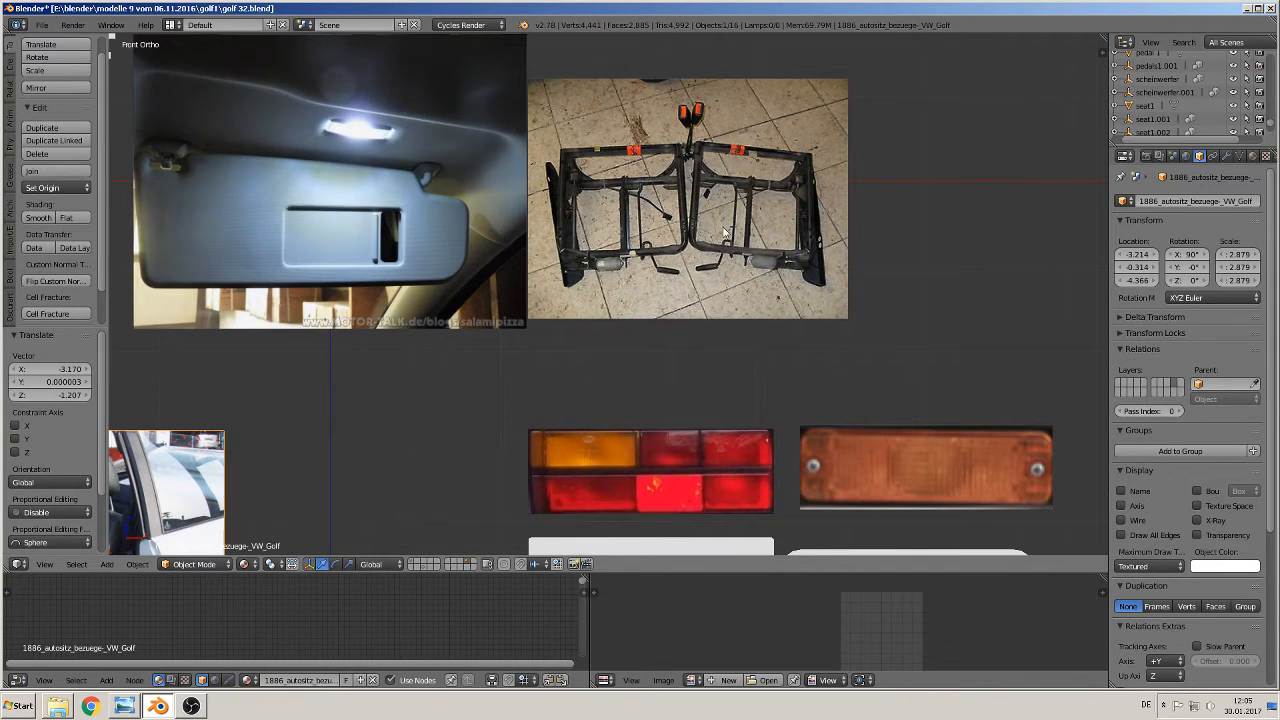
pyautogui.keyDown('shift'); pyautogui.moveTo(765, 218); pyautogui.dragTo(561, 268, button='middle'); pyautogui.keyUp('shift')
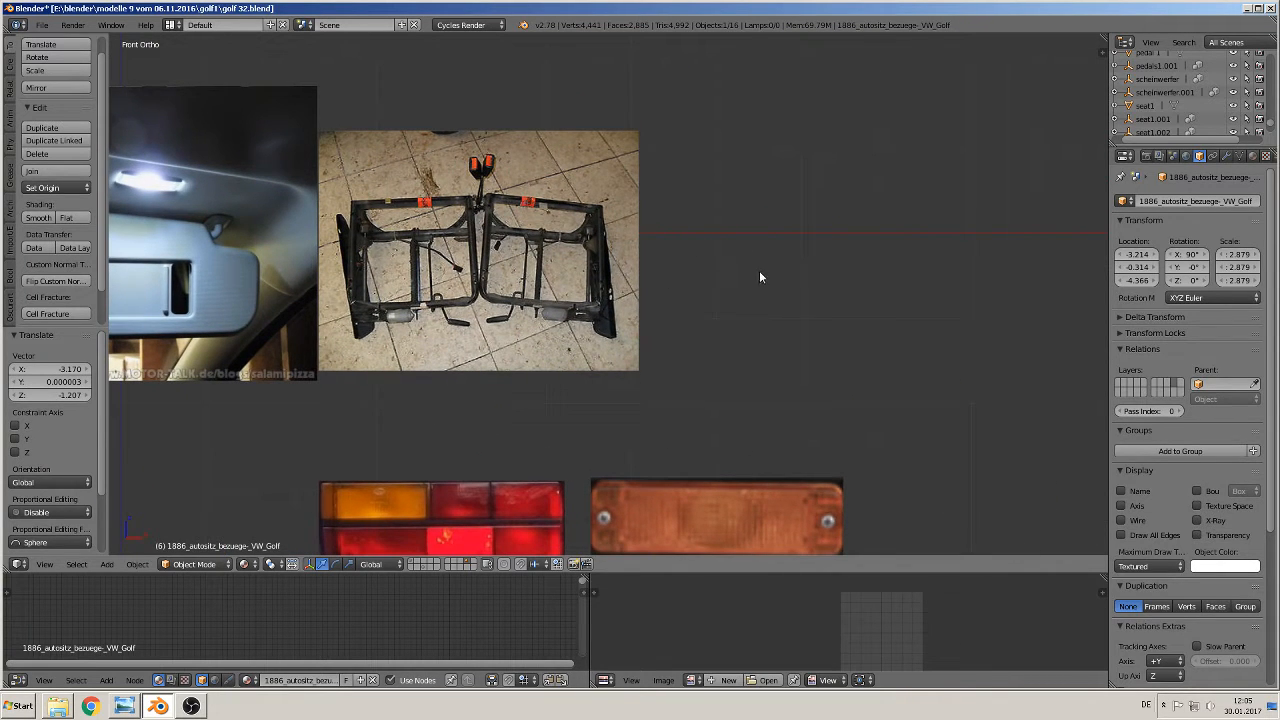
pyautogui.click(106, 564)
pyautogui.moveTo(133, 537)
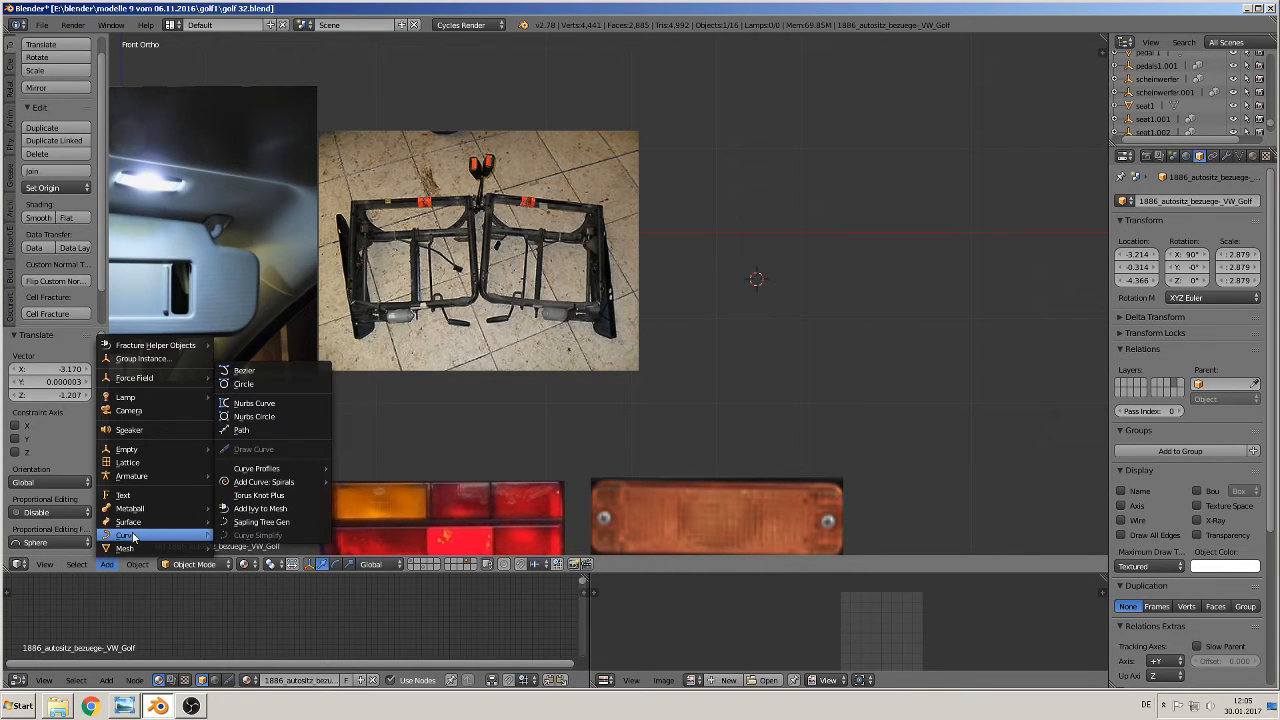
pyautogui.click(258, 384)
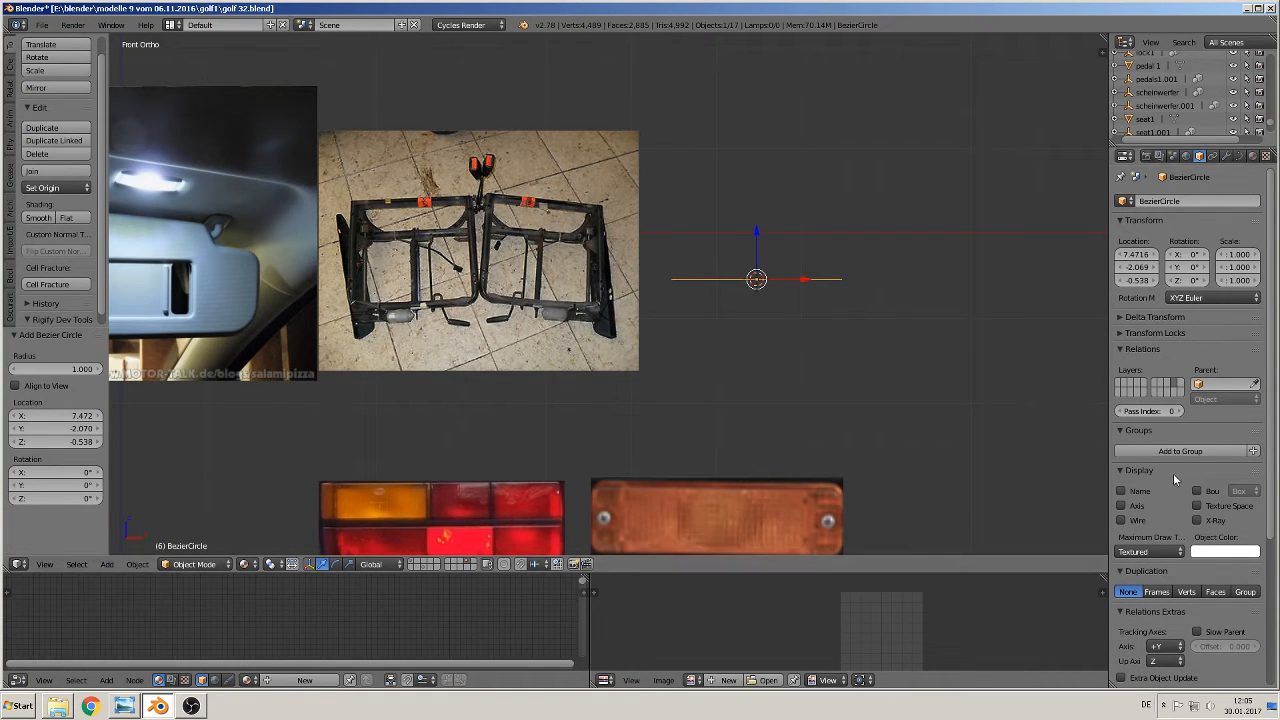
pyautogui.write('rx')
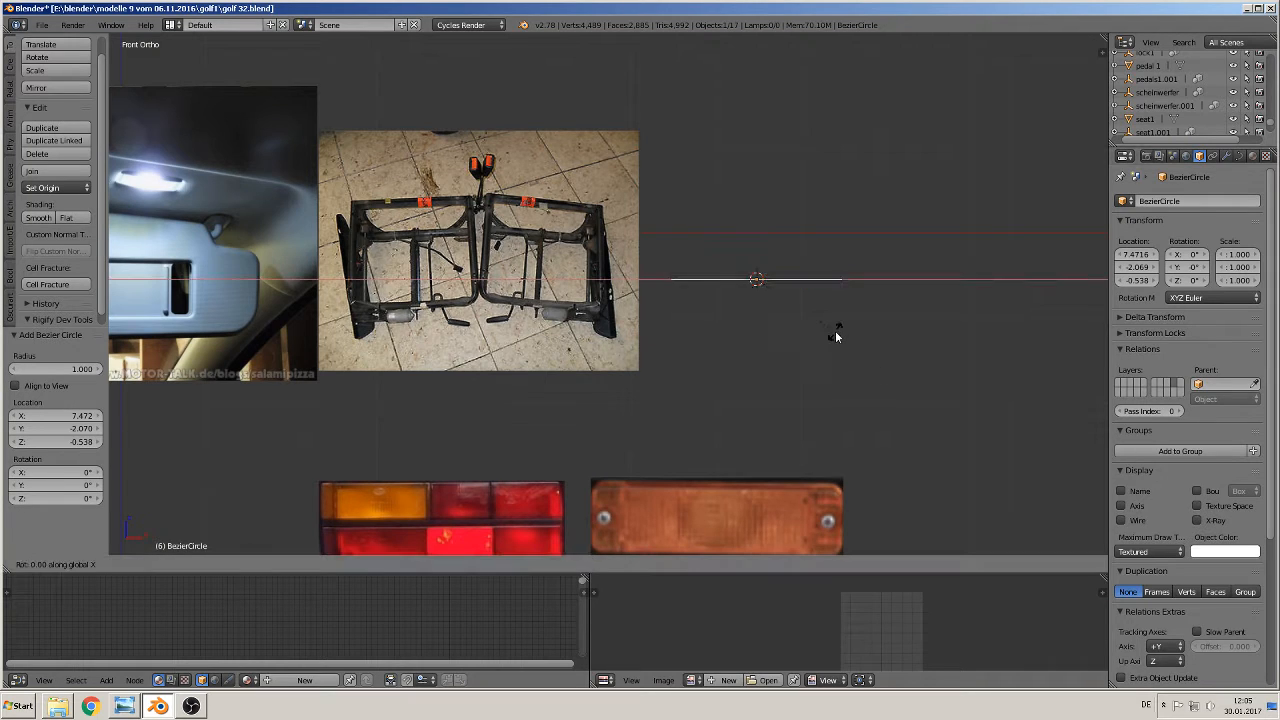
pyautogui.write('90')
pyautogui.press('Return')
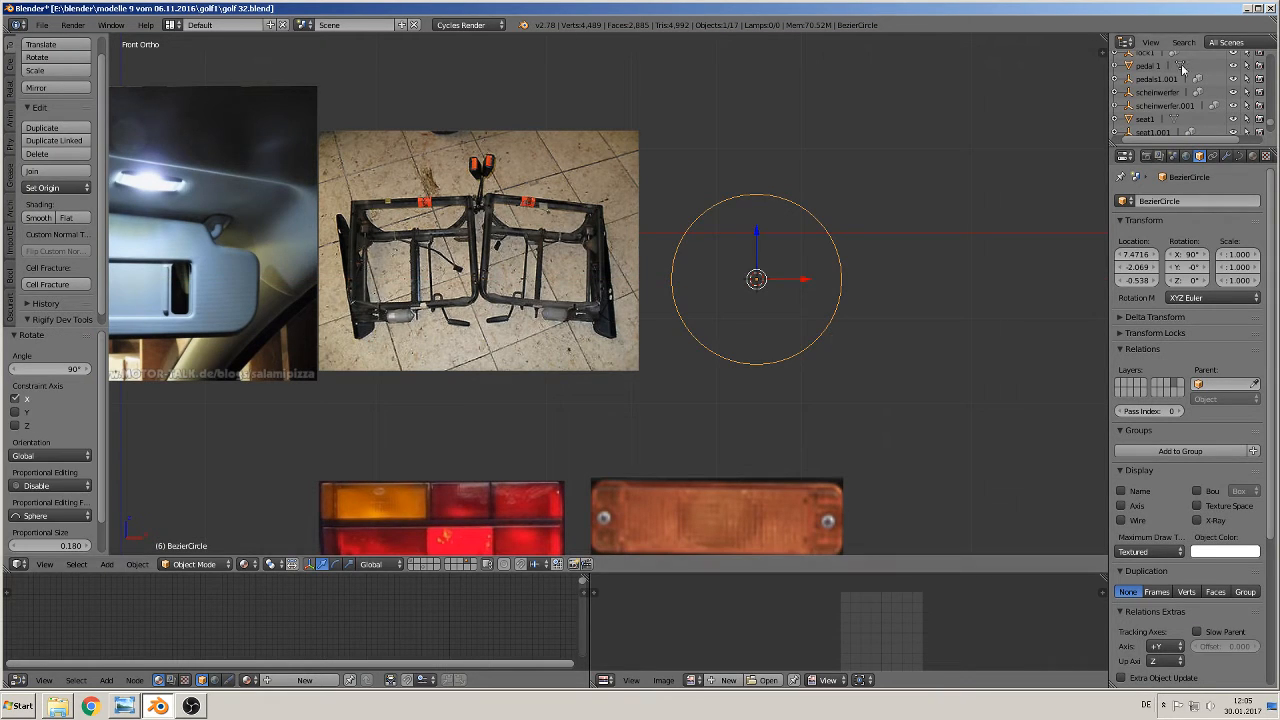
# - Give the Bezier circle a bevel depth of 0.132
pyautogui.click(1239, 156)
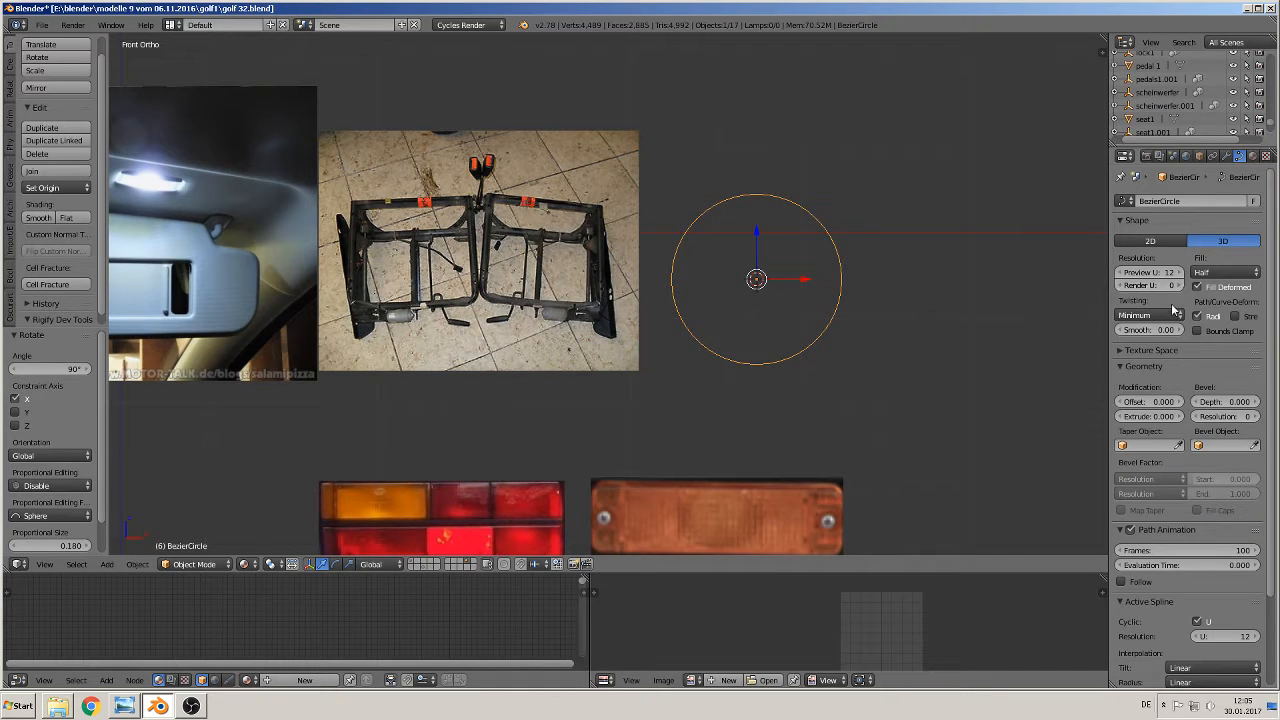
pyautogui.click(1225, 401)
pyautogui.write('0.01')
pyautogui.press('Return')
pyautogui.moveTo(1225, 401)
pyautogui.mouseDown()
pyautogui.moveTo(1256, 401)
pyautogui.moveTo(1240, 401)
pyautogui.mouseUp()
pyautogui.moveTo(919, 336); pyautogui.dragTo(857, 352, button='middle')
pyautogui.scroll(2, 870, 340)
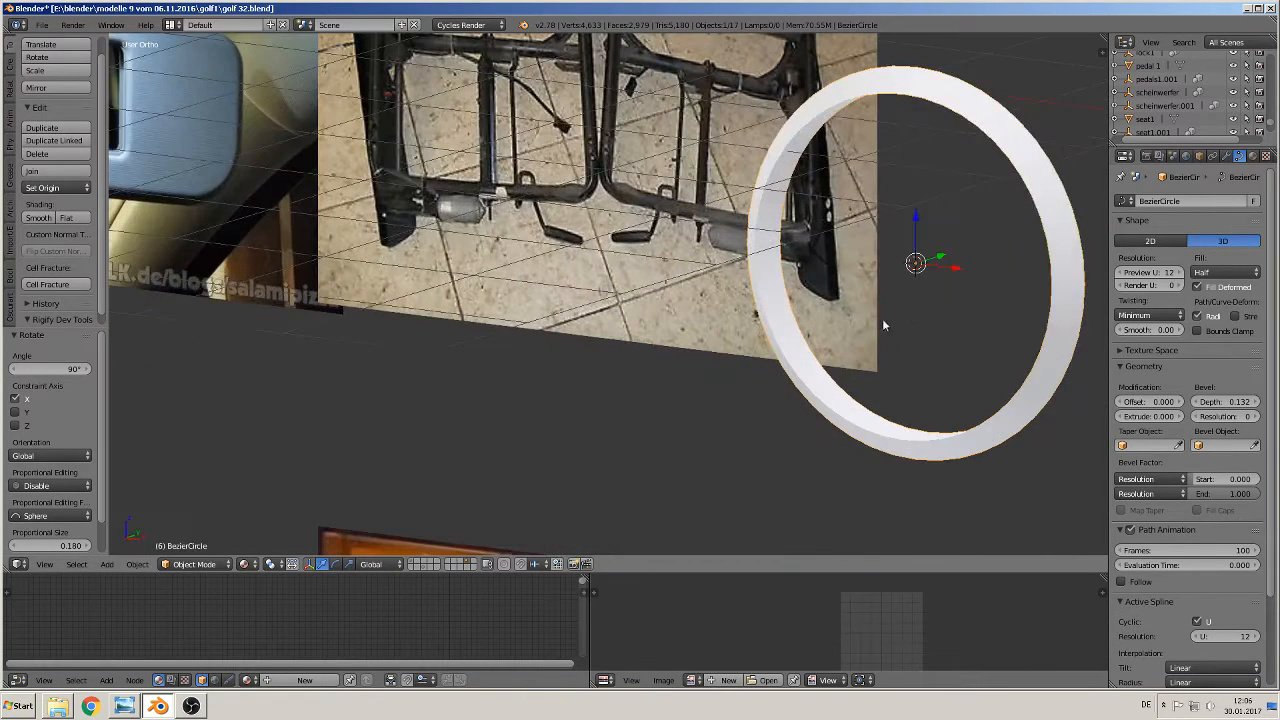
pyautogui.keyDown('shift'); pyautogui.moveTo(900, 316); pyautogui.dragTo(723, 429, button='middle'); pyautogui.keyUp('shift')
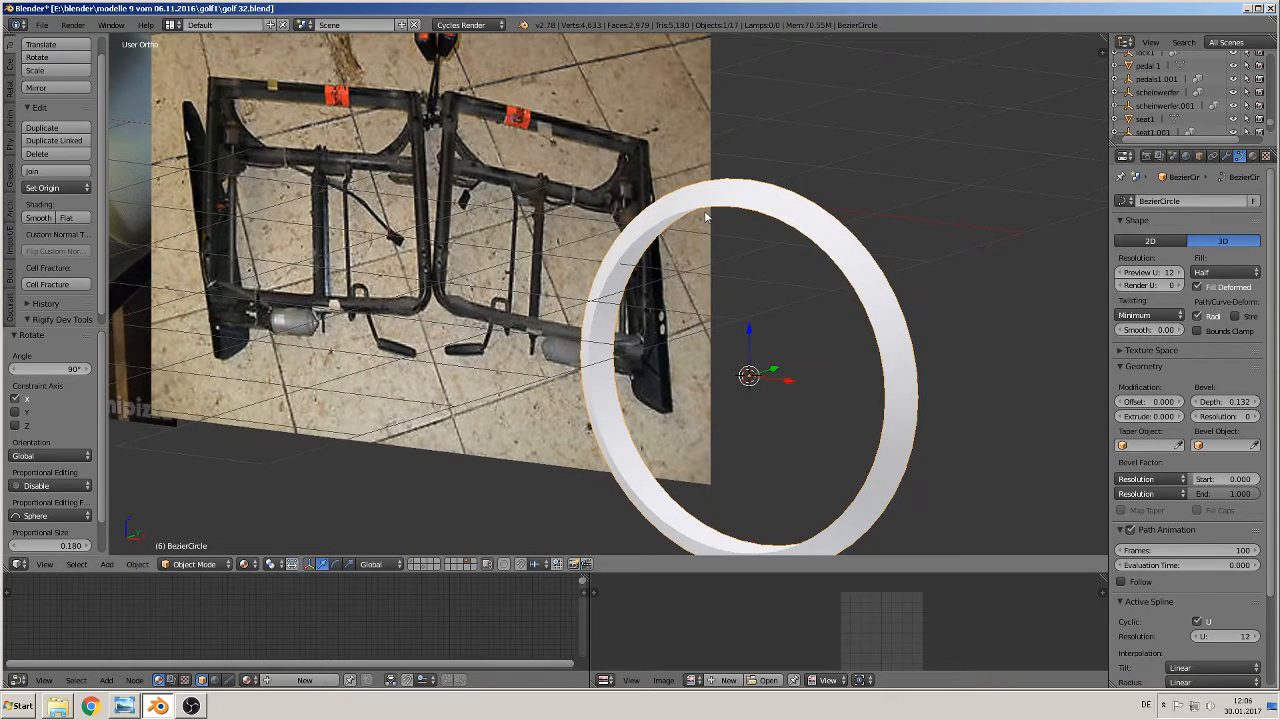
# - Set the Bezier circle's bevel resolution to 2, fill mode to Full and bevel depth to 0.072
pyautogui.click(1257, 417)
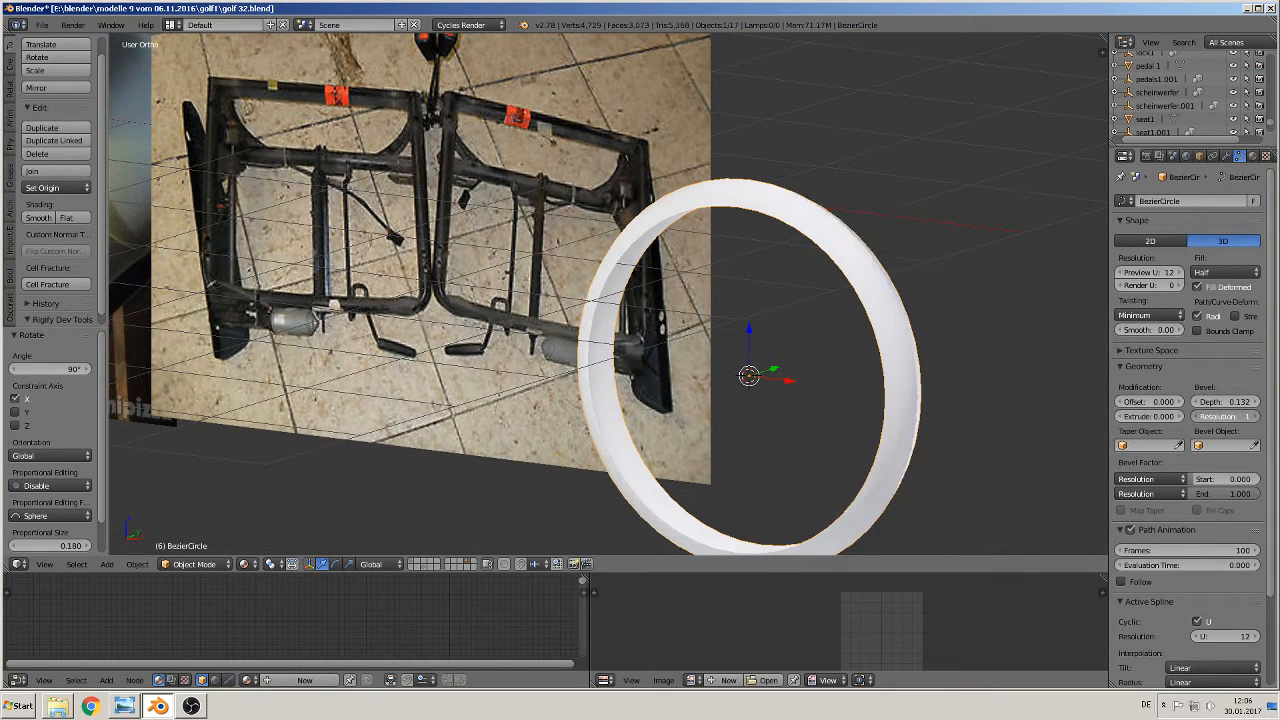
pyautogui.click(1257, 417)
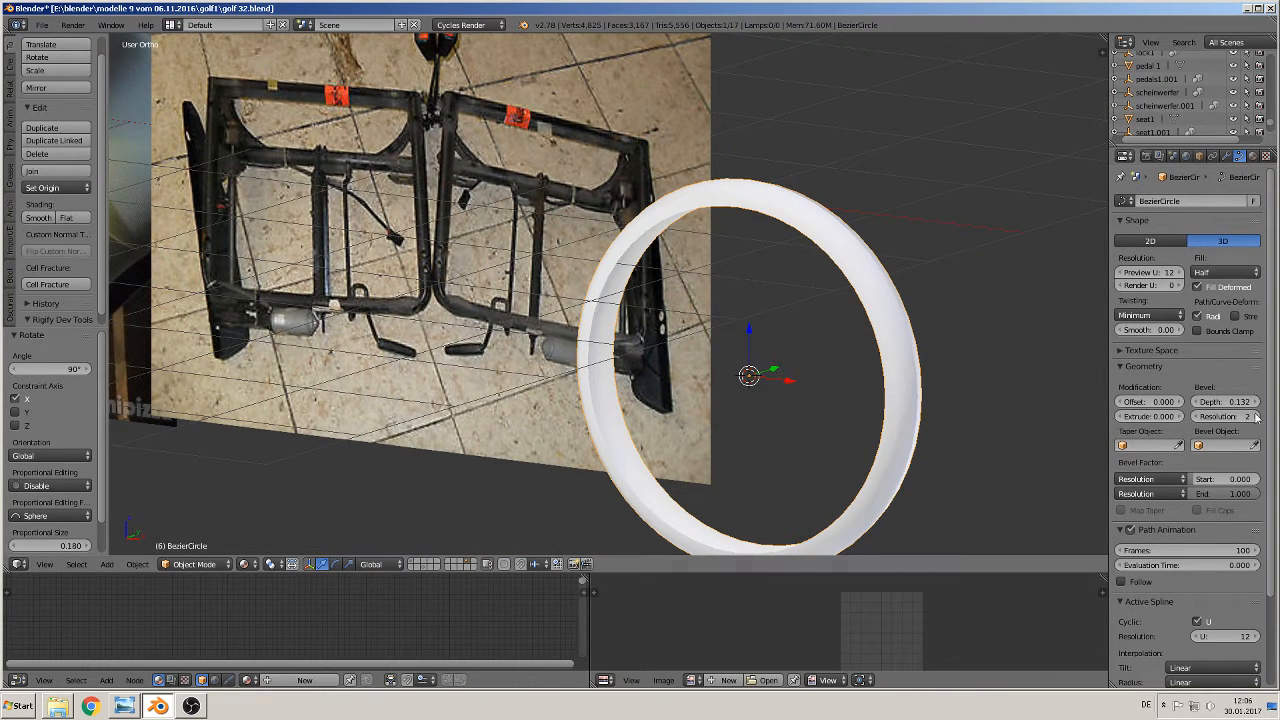
pyautogui.click(1224, 278)
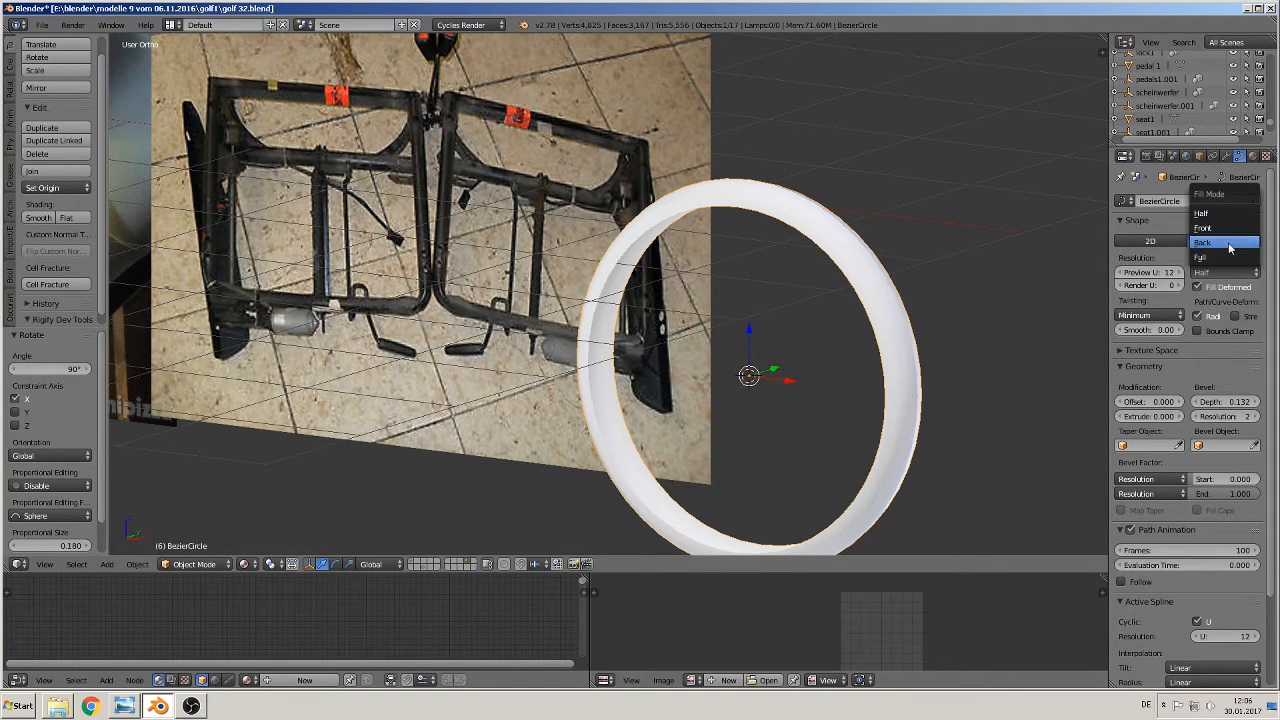
pyautogui.click(1228, 257)
pyautogui.moveTo(700, 470); pyautogui.dragTo(813, 443, button='middle')
pyautogui.scroll(-2, 813, 441)
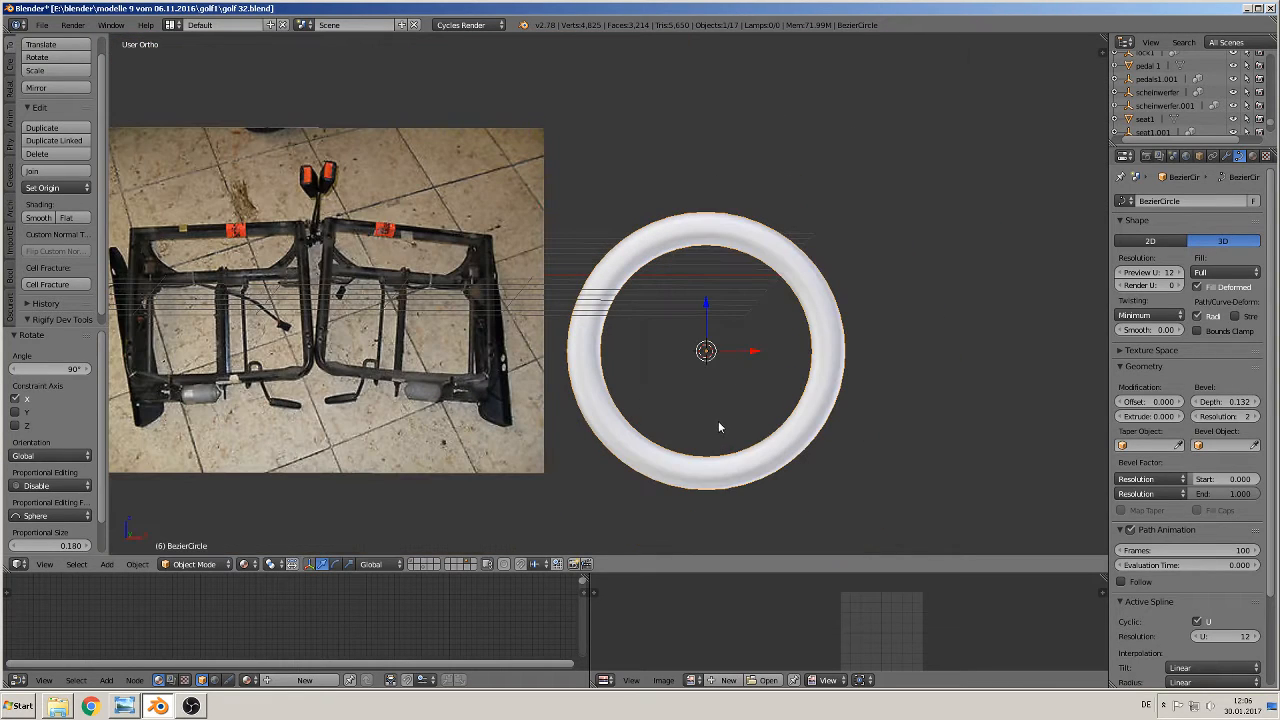
pyautogui.moveTo(1228, 401); pyautogui.dragTo(1186, 401)
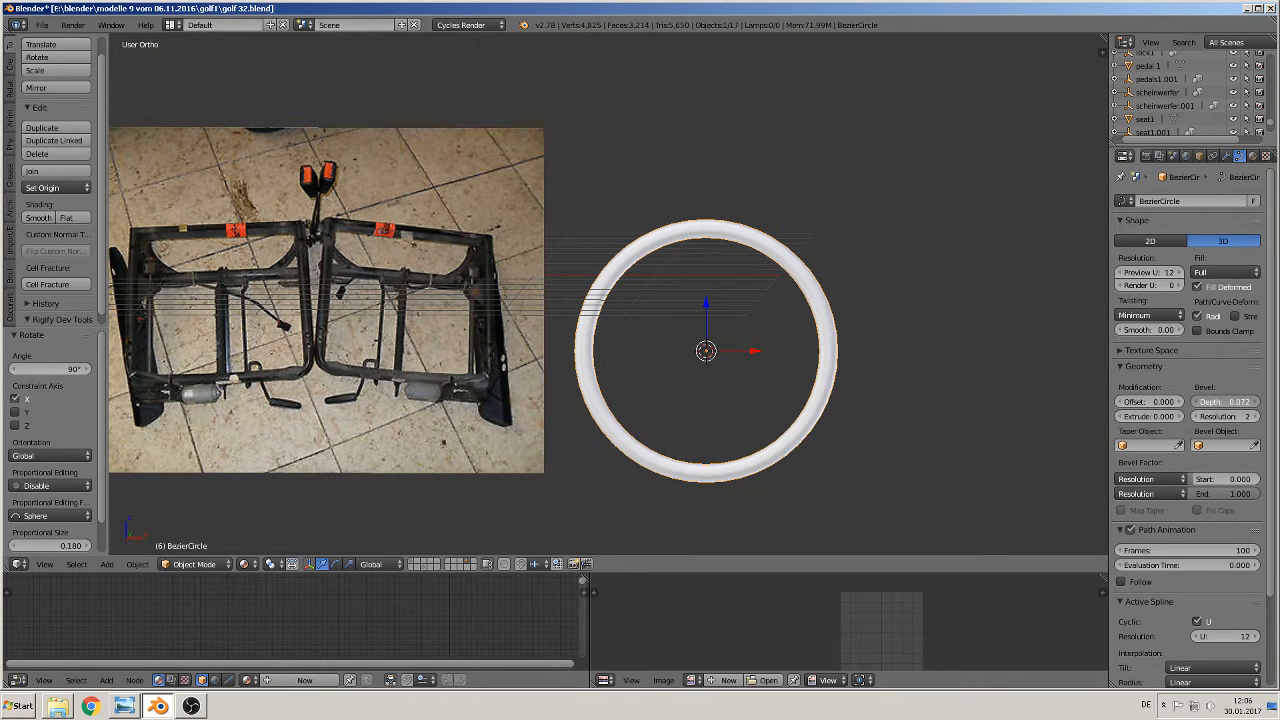
pyautogui.scroll(-1, 794, 379)
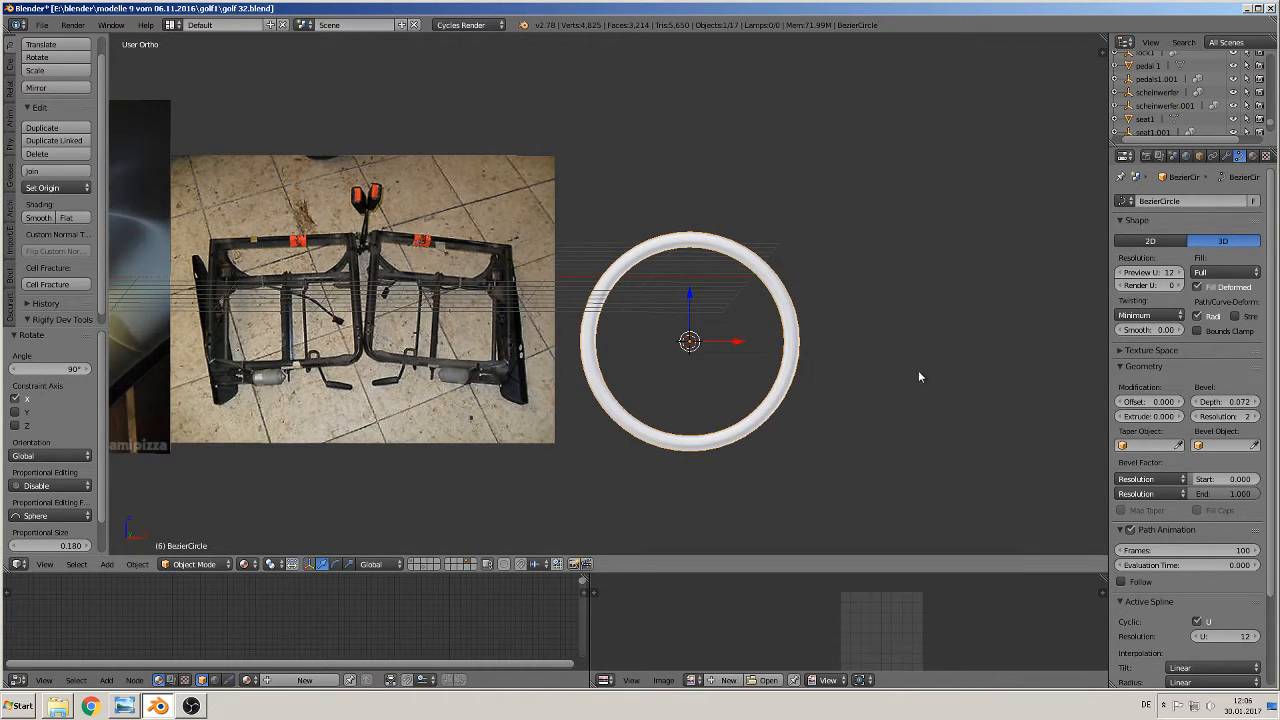
# - Duplicate the tube ring and place the copy about 4.66 units away along the X axis
pyautogui.press('Tab')
pyautogui.press('Tab')
pyautogui.scroll(-3, 679, 372)
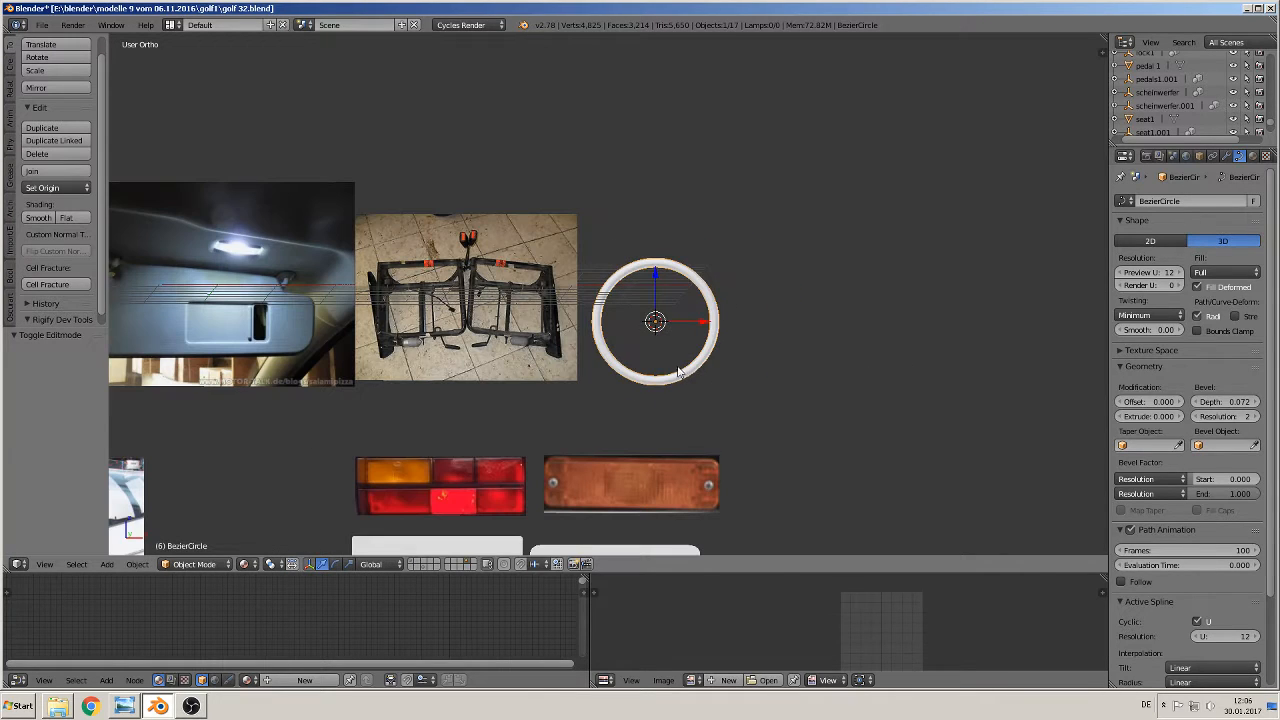
pyautogui.hotkey('shift', 'd')
pyautogui.press('x')
pyautogui.click(972, 342)
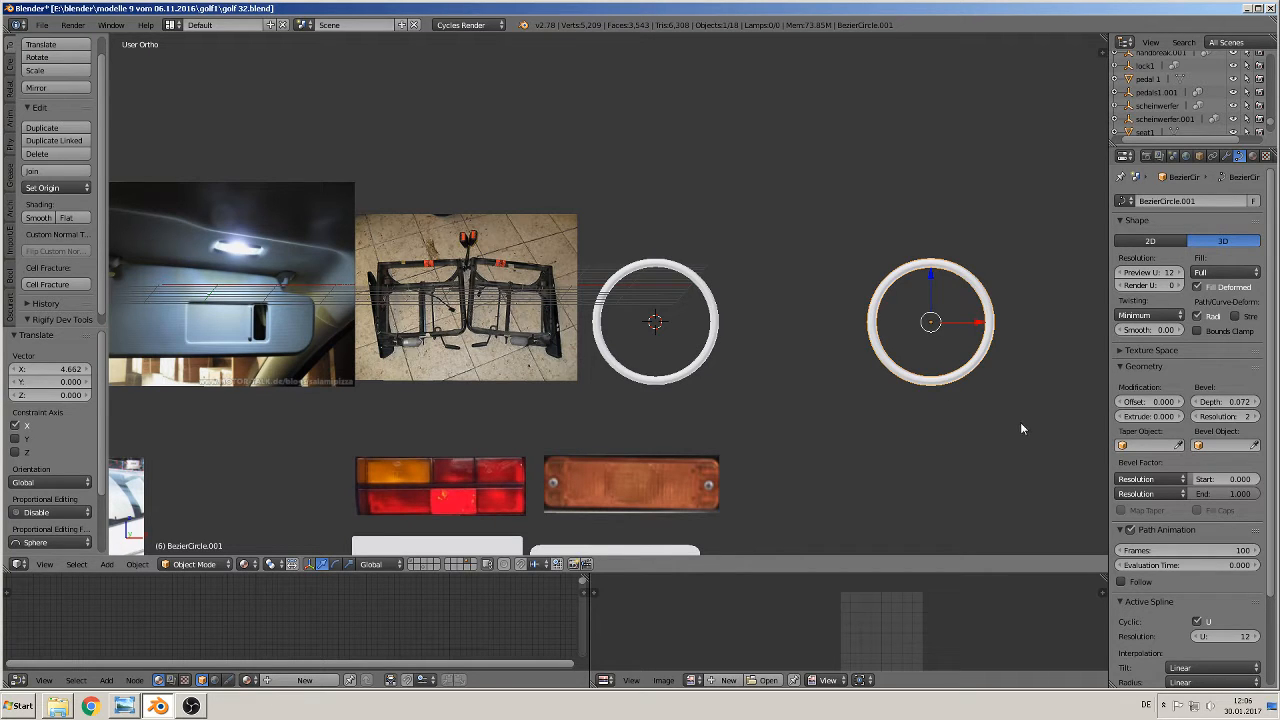
# - Convert the duplicated ring from a curve to a mesh
pyautogui.press('n')
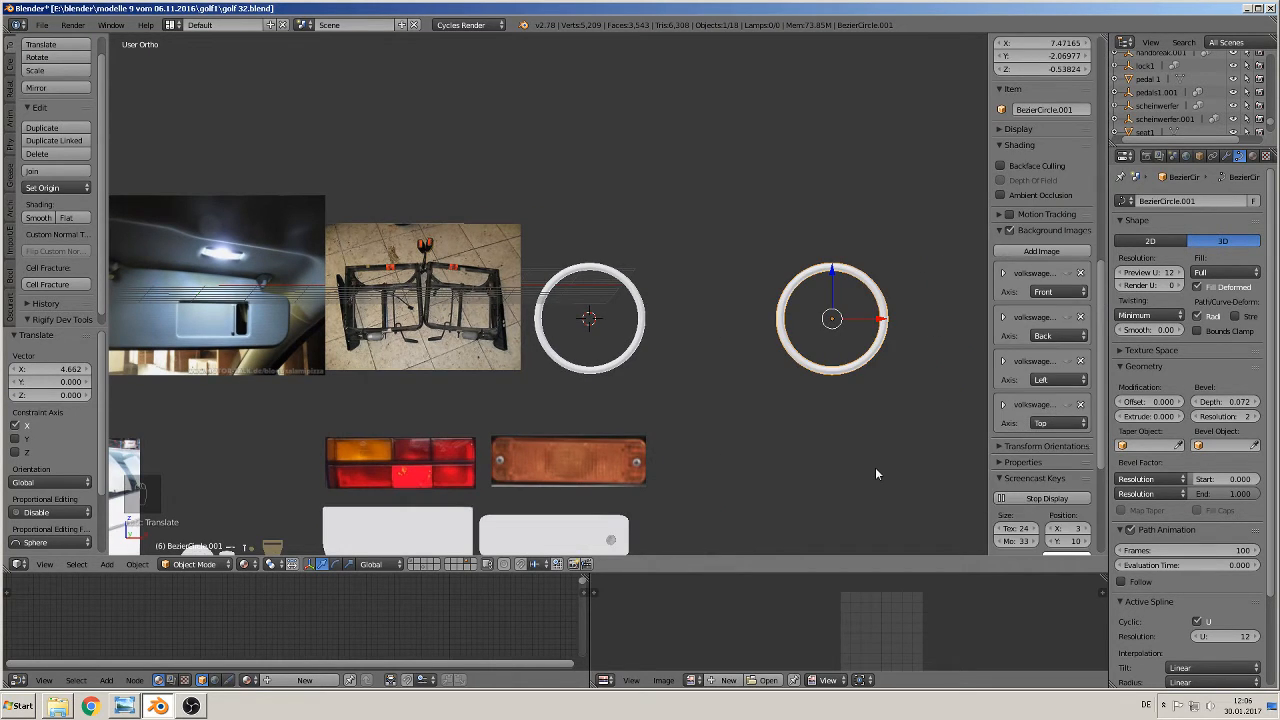
pyautogui.press('n')
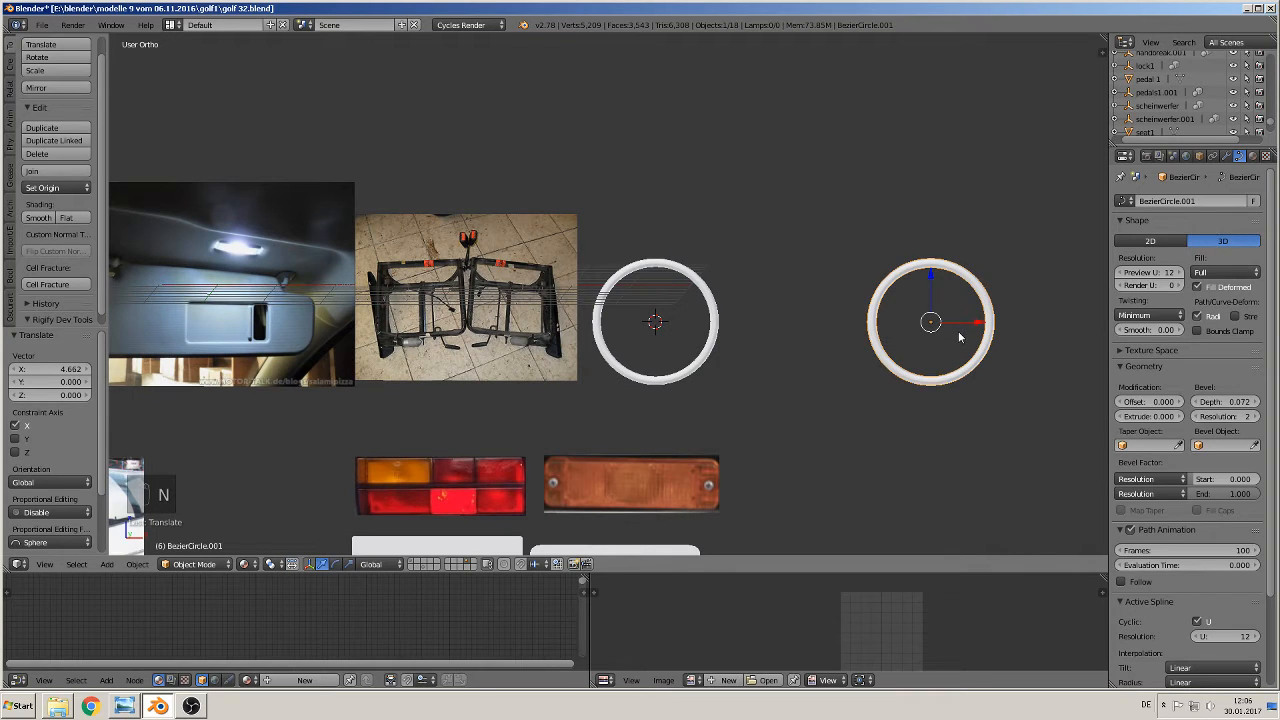
pyautogui.hotkey('alt', 'c')
pyautogui.click(930, 345)
pyautogui.keyDown('shift'); pyautogui.moveTo(928, 354); pyautogui.dragTo(755, 372, button='middle'); pyautogui.keyUp('shift')
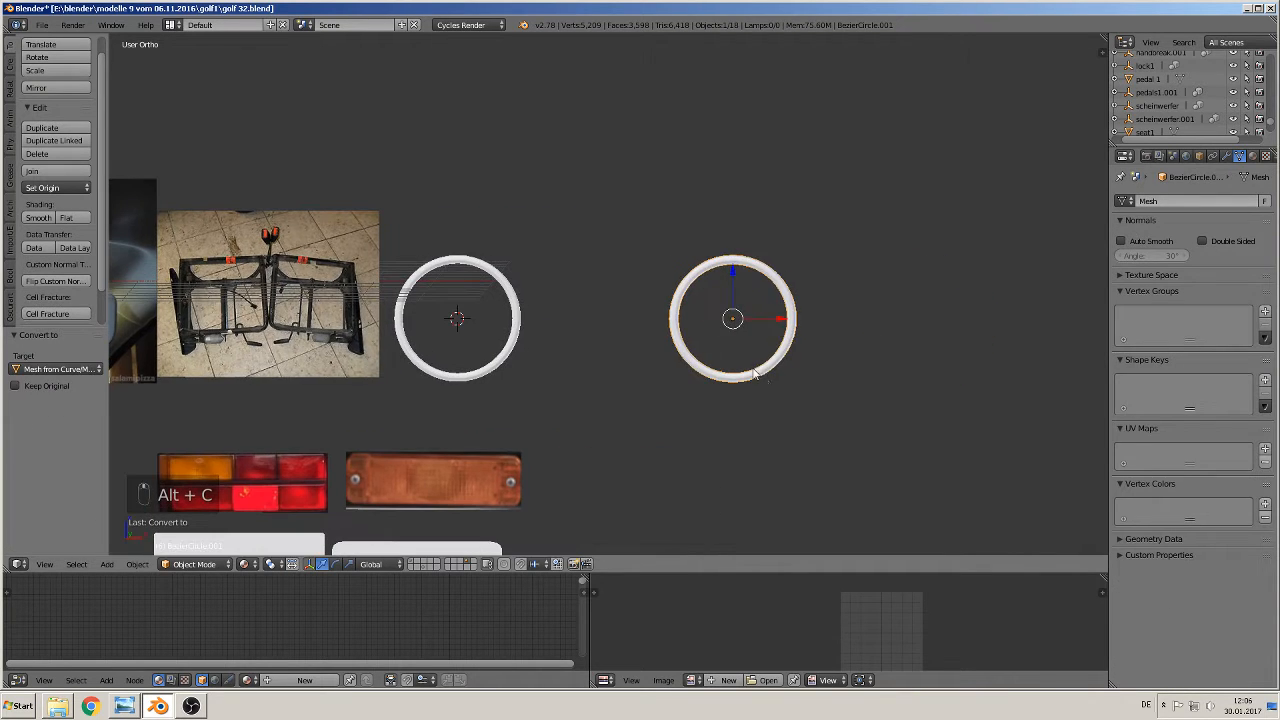
# - Delete the vertices of the lower half of the ring mesh
pyautogui.press('Tab')
pyautogui.scroll(2, 816, 407)
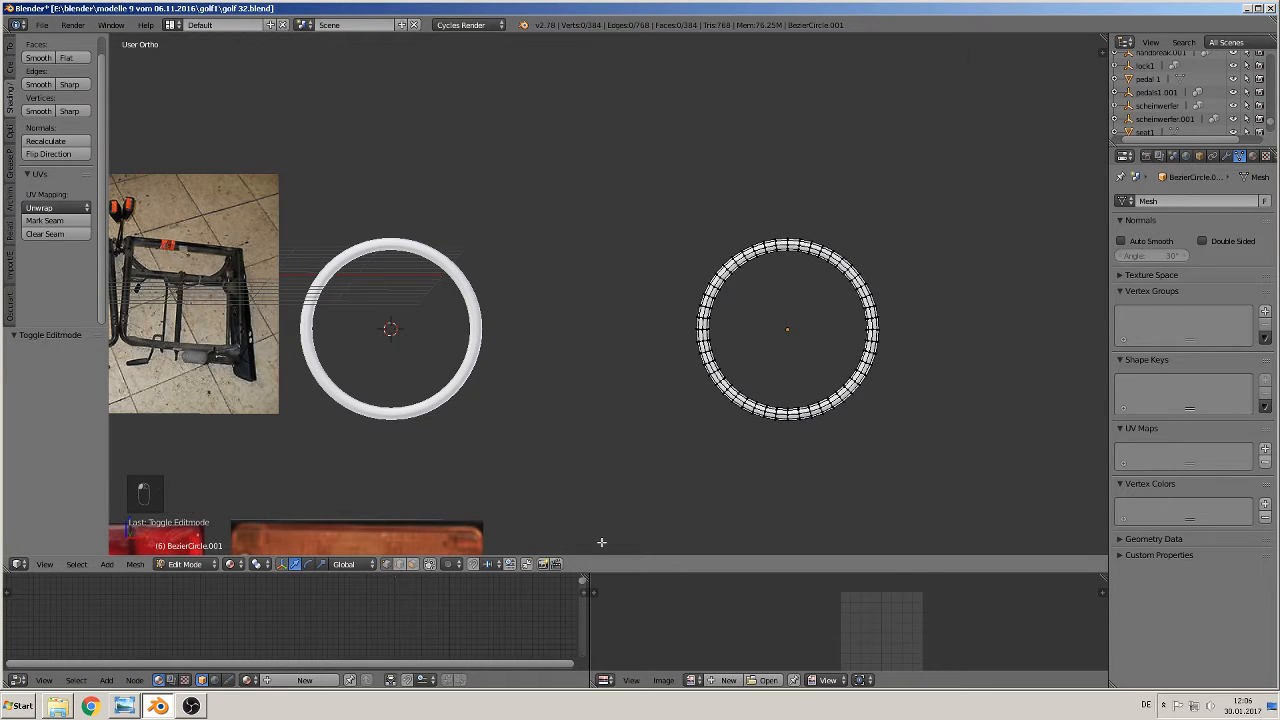
pyautogui.press('a')
pyautogui.press('a')
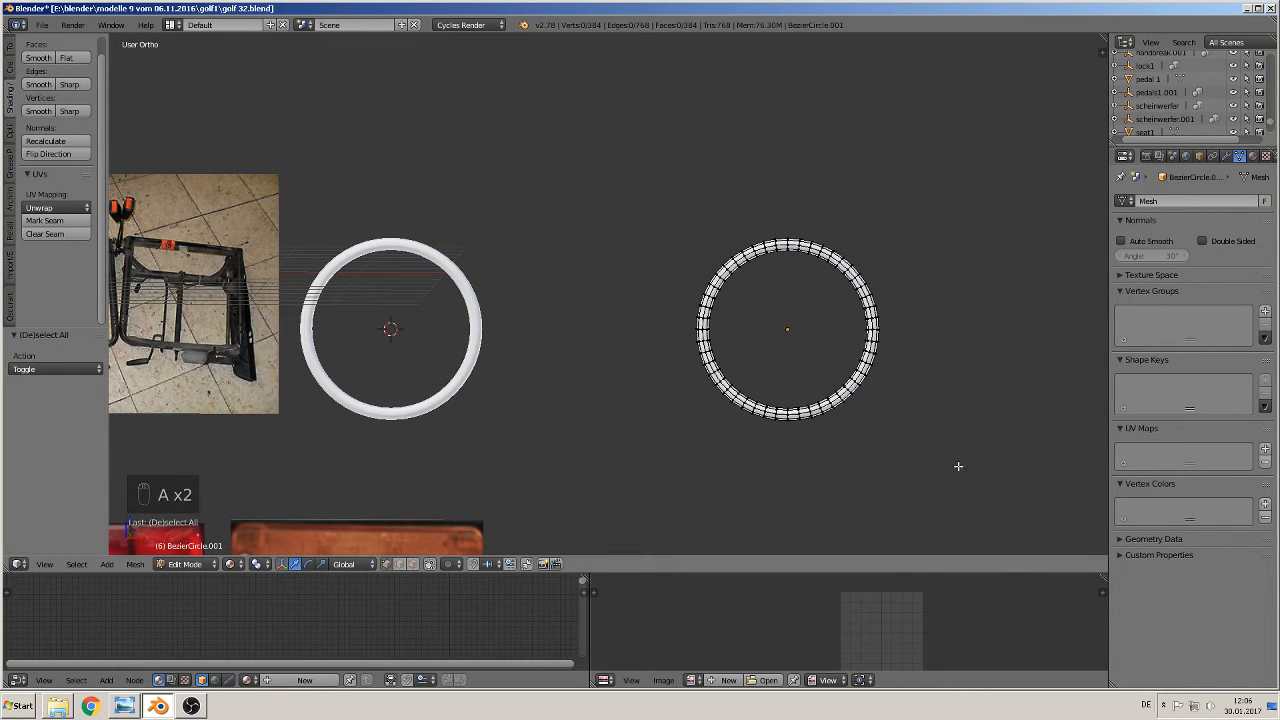
pyautogui.press('b')
pyautogui.moveTo(958, 466); pyautogui.dragTo(654, 334)
pyautogui.press('x')
pyautogui.click(654, 335)
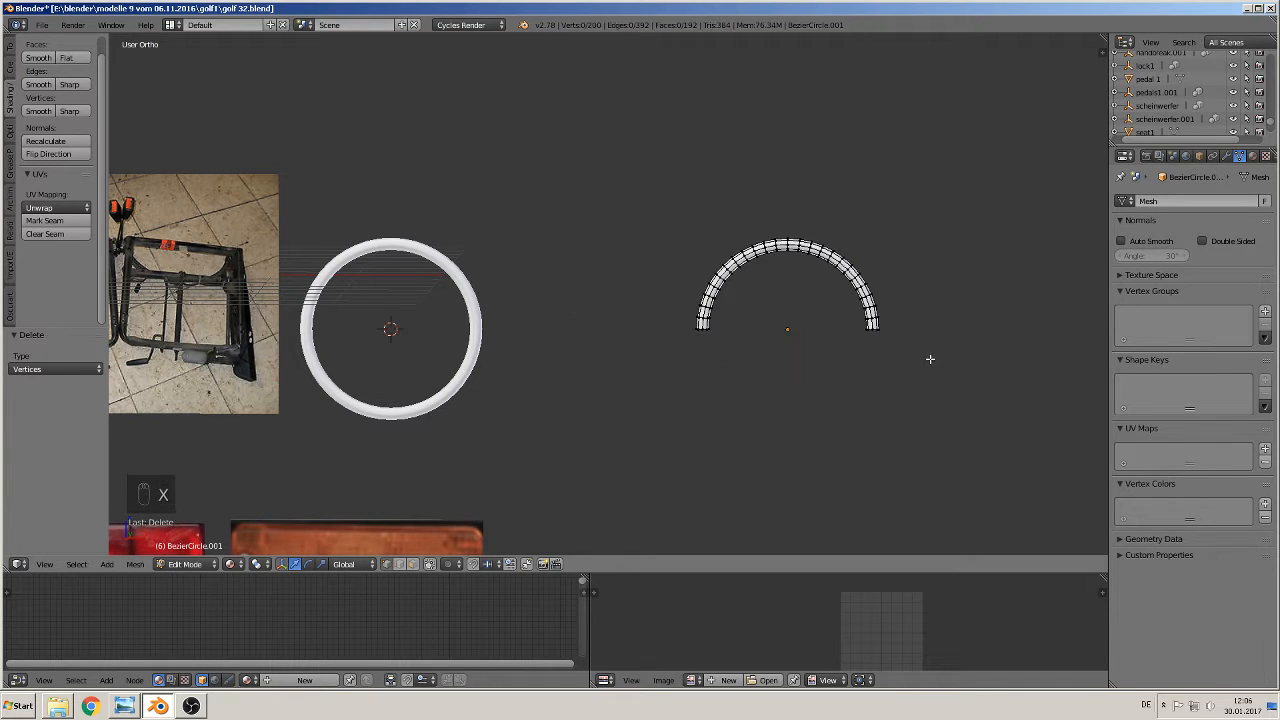
# - Delete the vertices of the remaining arch's right half, keeping the upper-left quarter bend
pyautogui.press('b')
pyautogui.moveTo(946, 363); pyautogui.dragTo(793, 213)
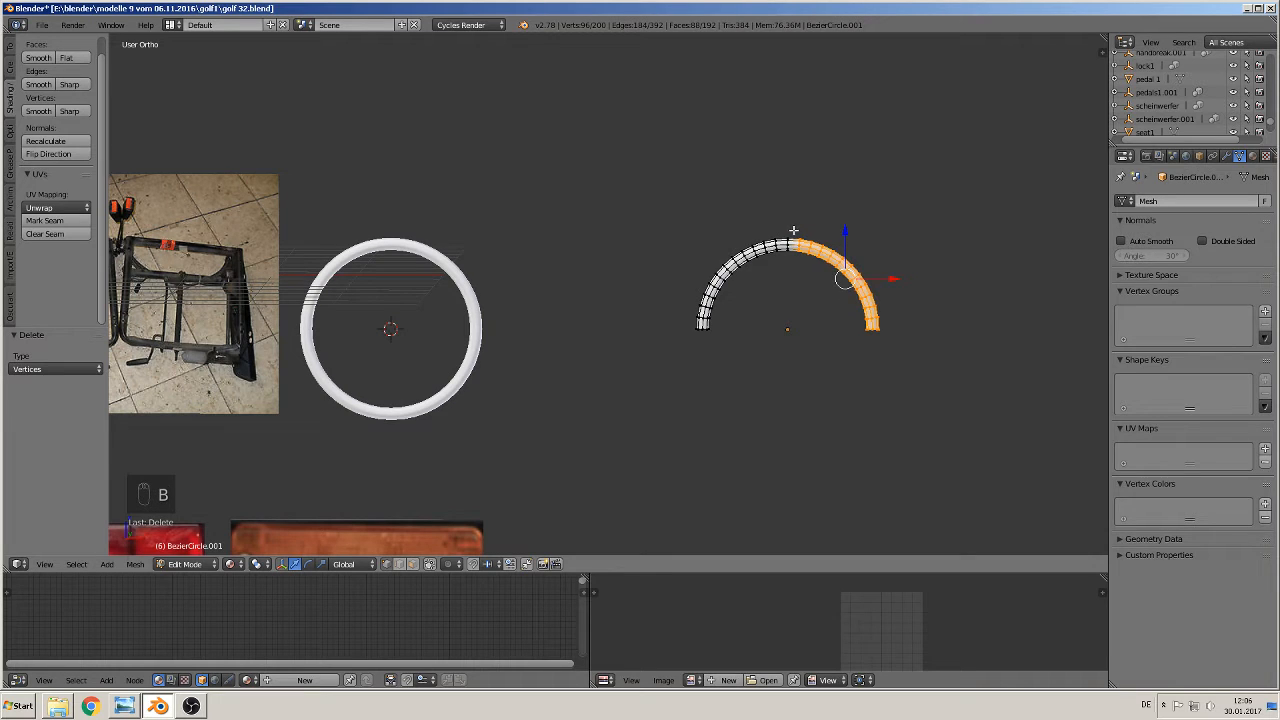
pyautogui.press('x')
pyautogui.click(792, 238)
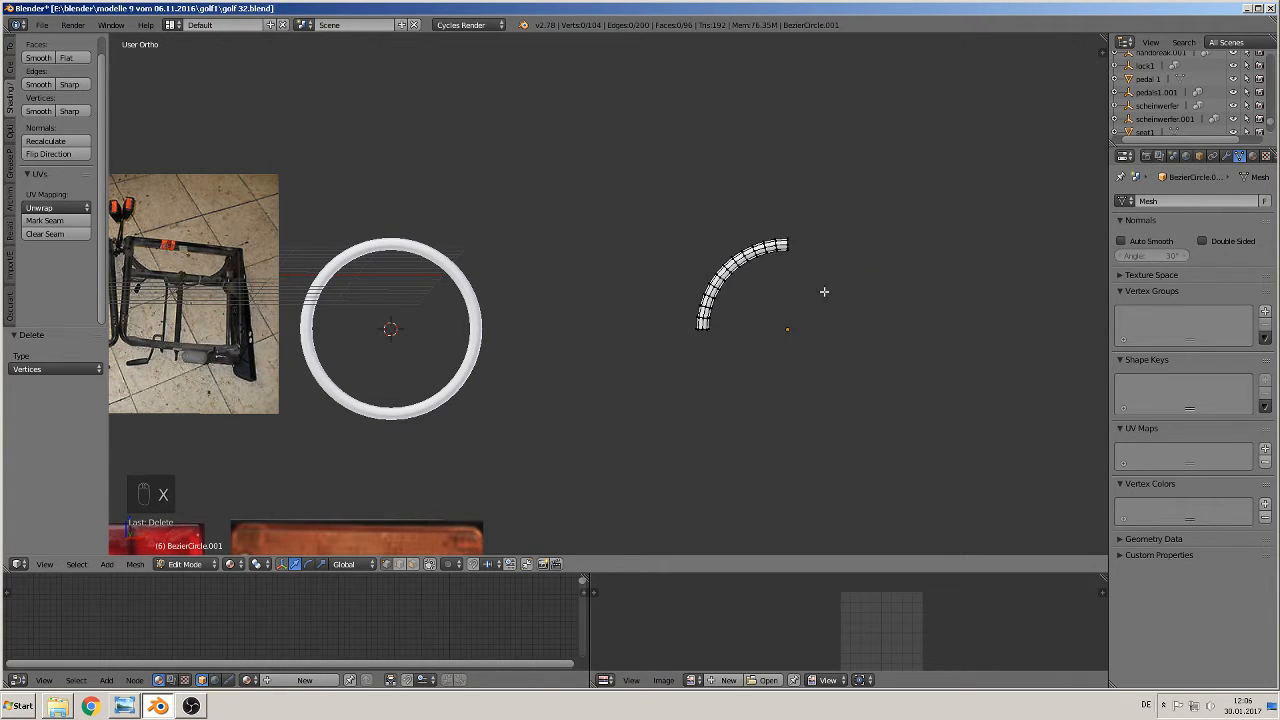
pyautogui.scroll(-1, 826, 289)
pyautogui.keyDown('shift'); pyautogui.moveTo(797, 349); pyautogui.dragTo(621, 331, button='middle'); pyautogui.keyUp('shift')
pyautogui.scroll(-2, 577, 336)
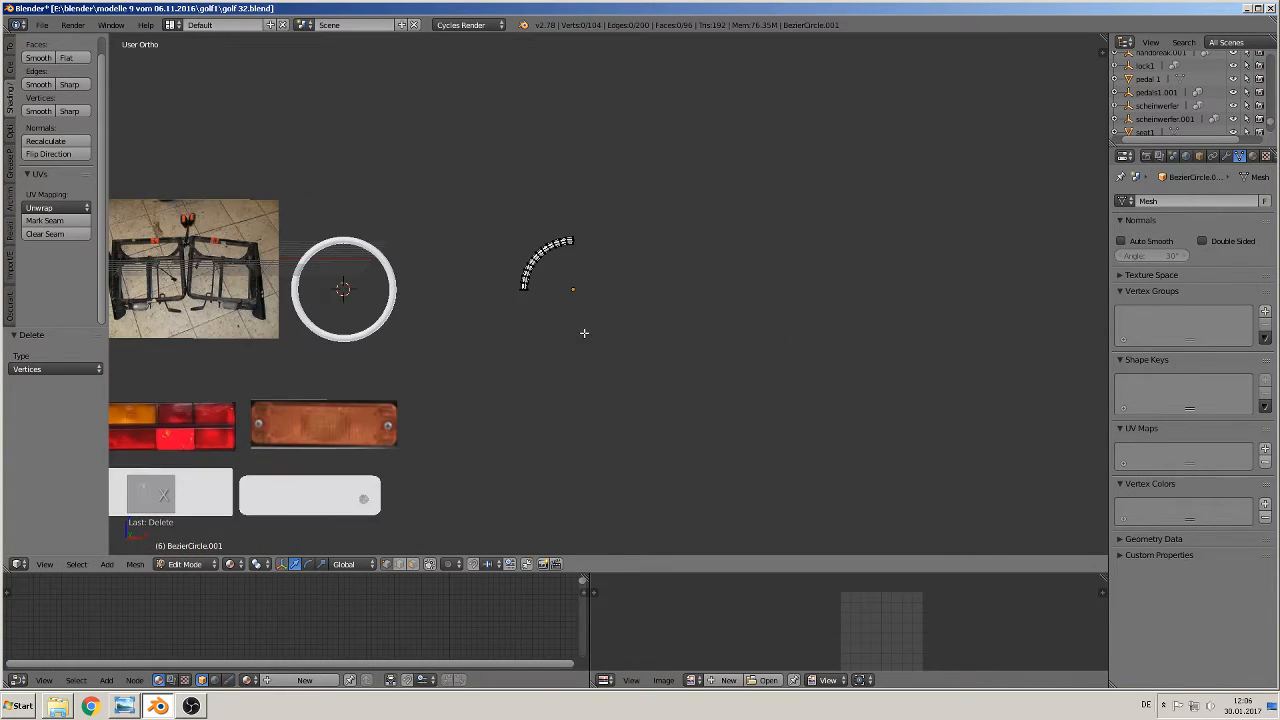
pyautogui.scroll(1, 583, 332)
pyautogui.keyDown('shift'); pyautogui.moveTo(380, 346); pyautogui.dragTo(516, 386, button='middle'); pyautogui.keyUp('shift')
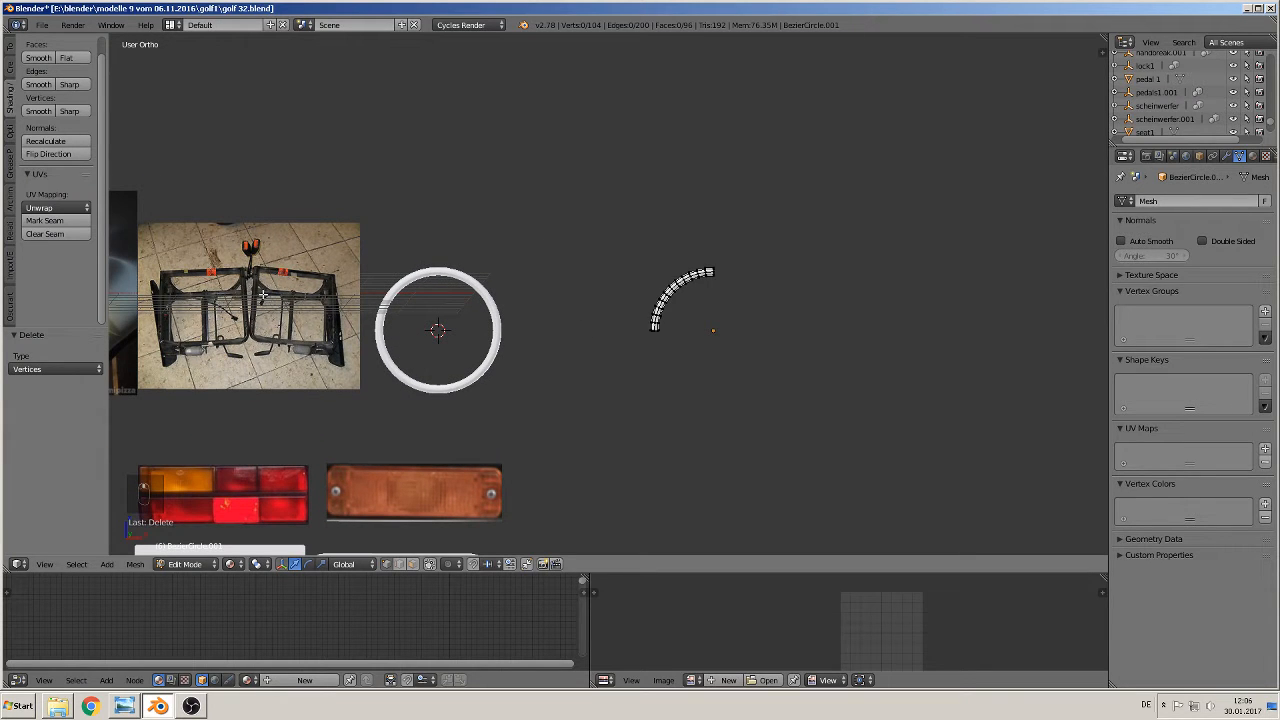
pyautogui.keyDown('shift'); pyautogui.moveTo(655, 385); pyautogui.dragTo(527, 373, button='middle'); pyautogui.keyUp('shift')
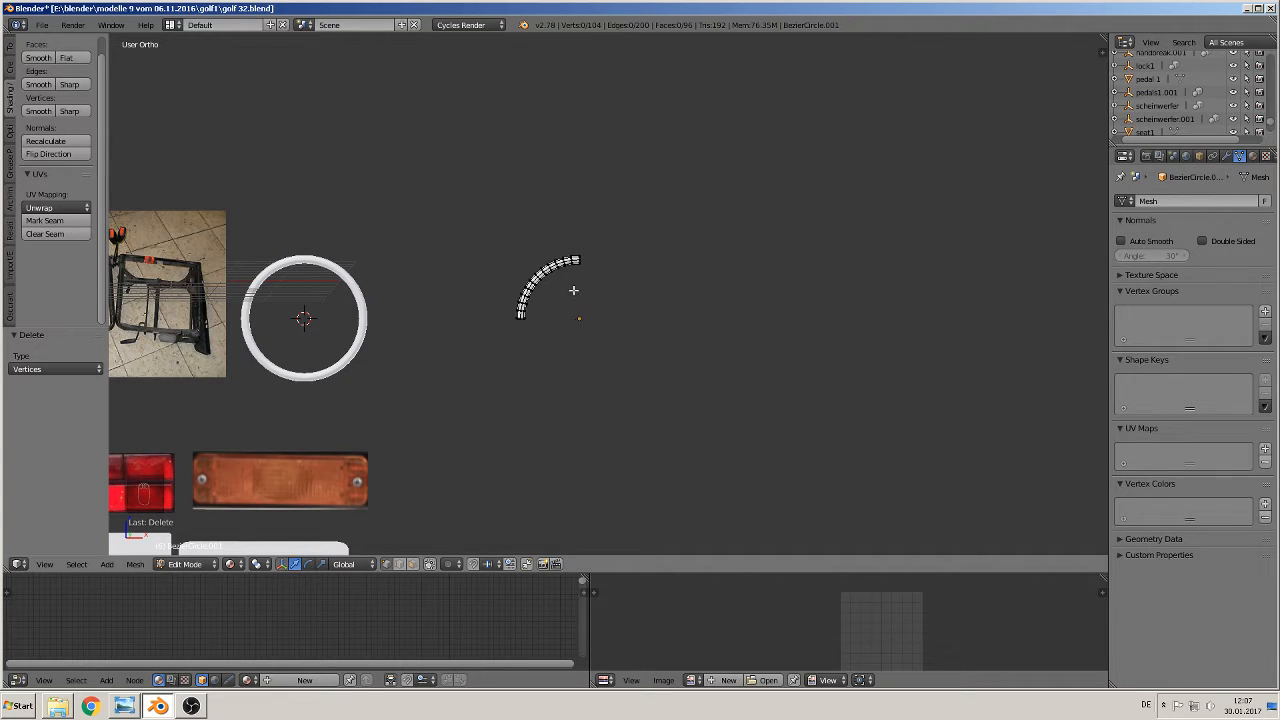
pyautogui.press('a')
pyautogui.press('a')
pyautogui.press('a')
pyautogui.press('a')
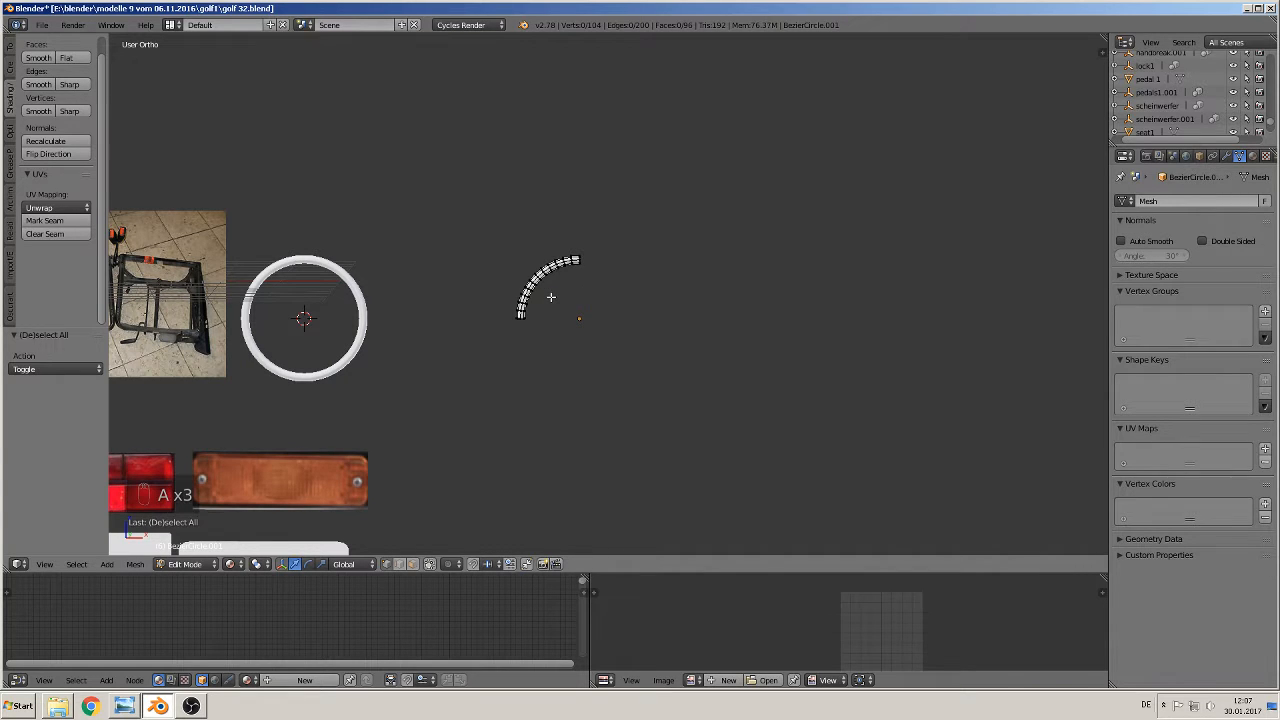
# - Duplicate the quarter bend about 5.34 units along the X axis and rotate the copy 180° about Z
pyautogui.hotkey('shift', 'd')
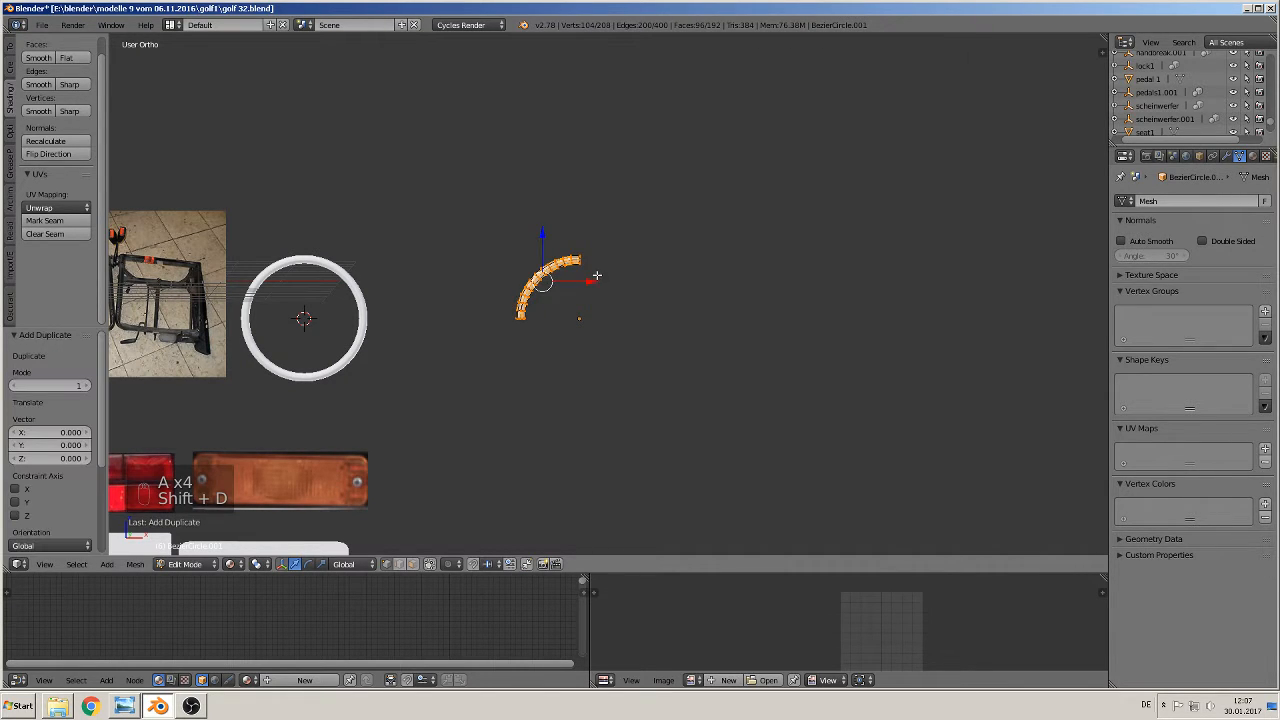
pyautogui.press('x')
pyautogui.click(924, 390)
pyautogui.write('r')
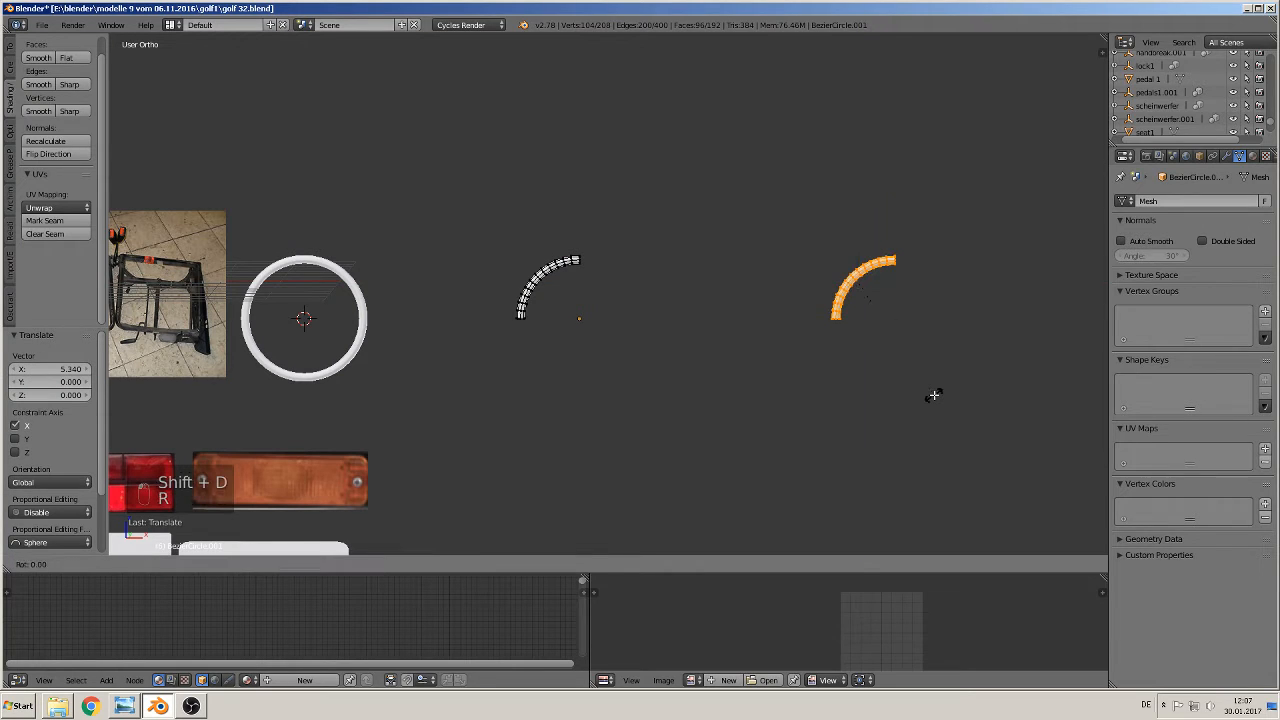
pyautogui.write('z180')
pyautogui.press('Return')
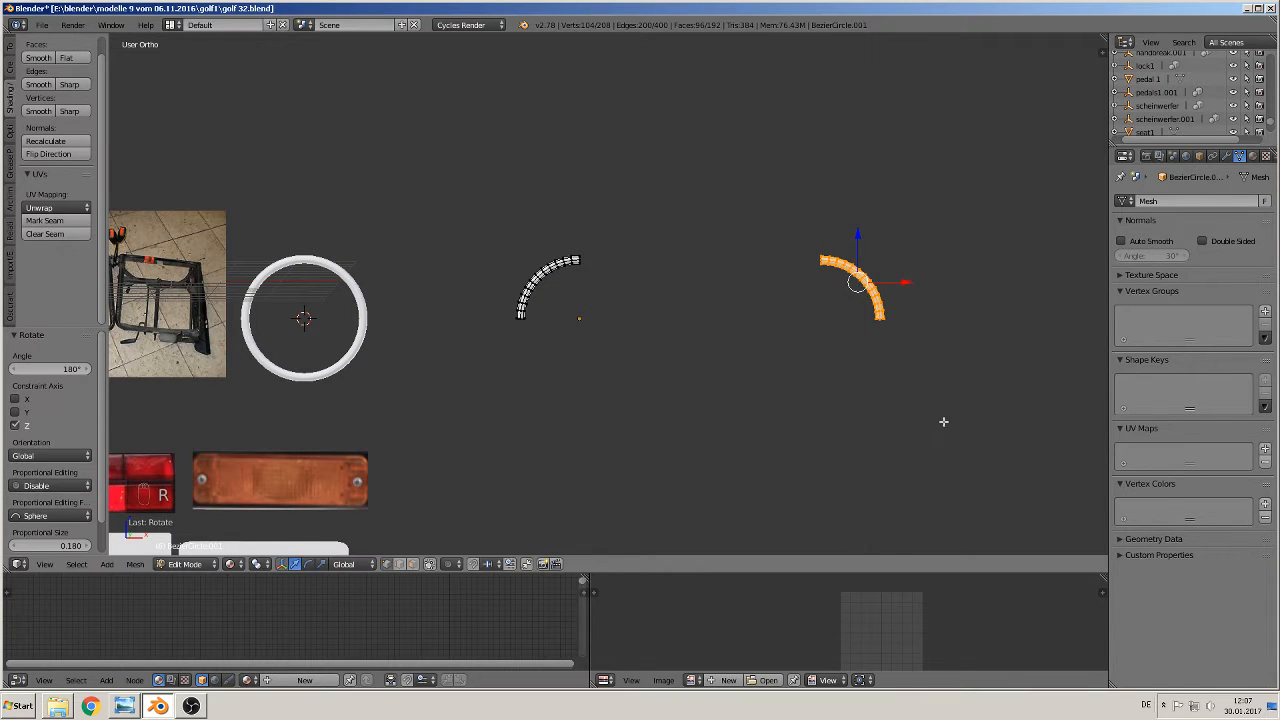
# - Move the rotated bend copy about 0.2 units further along the X axis and clear the selection
pyautogui.press('g')
pyautogui.press('x')
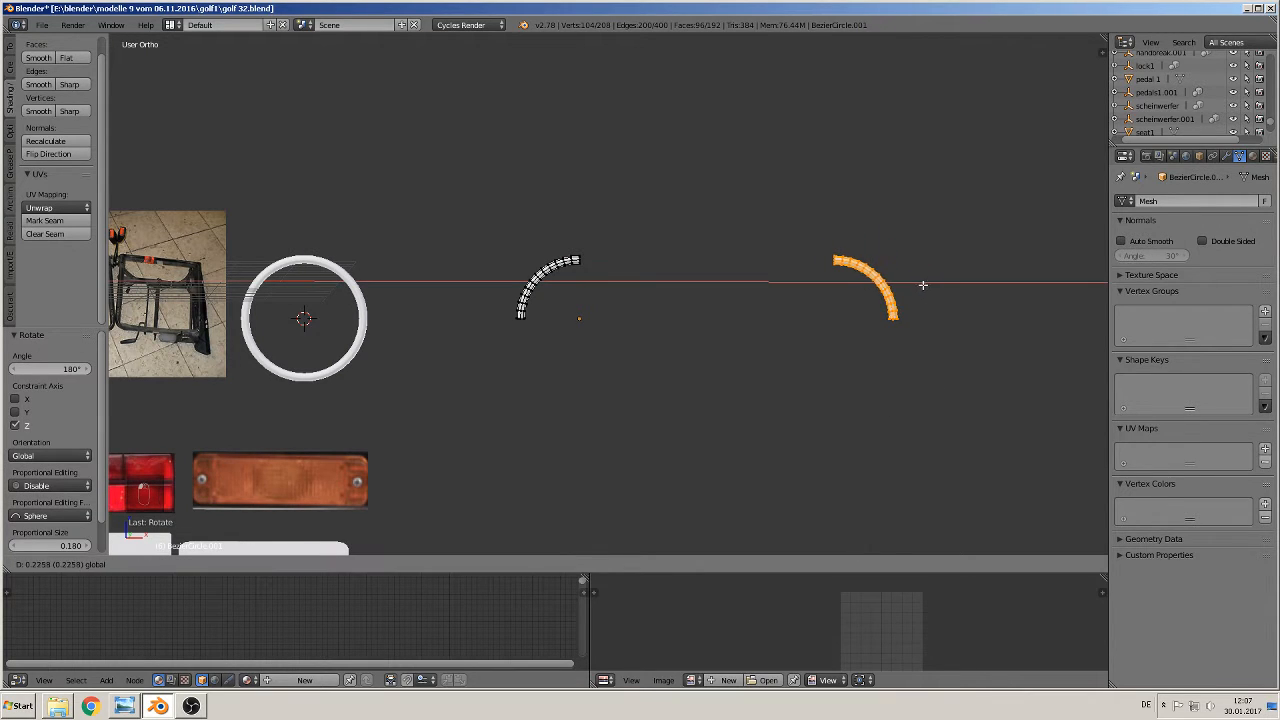
pyautogui.click(920, 284)
pyautogui.scroll(-1, 886, 403)
pyautogui.press('a')
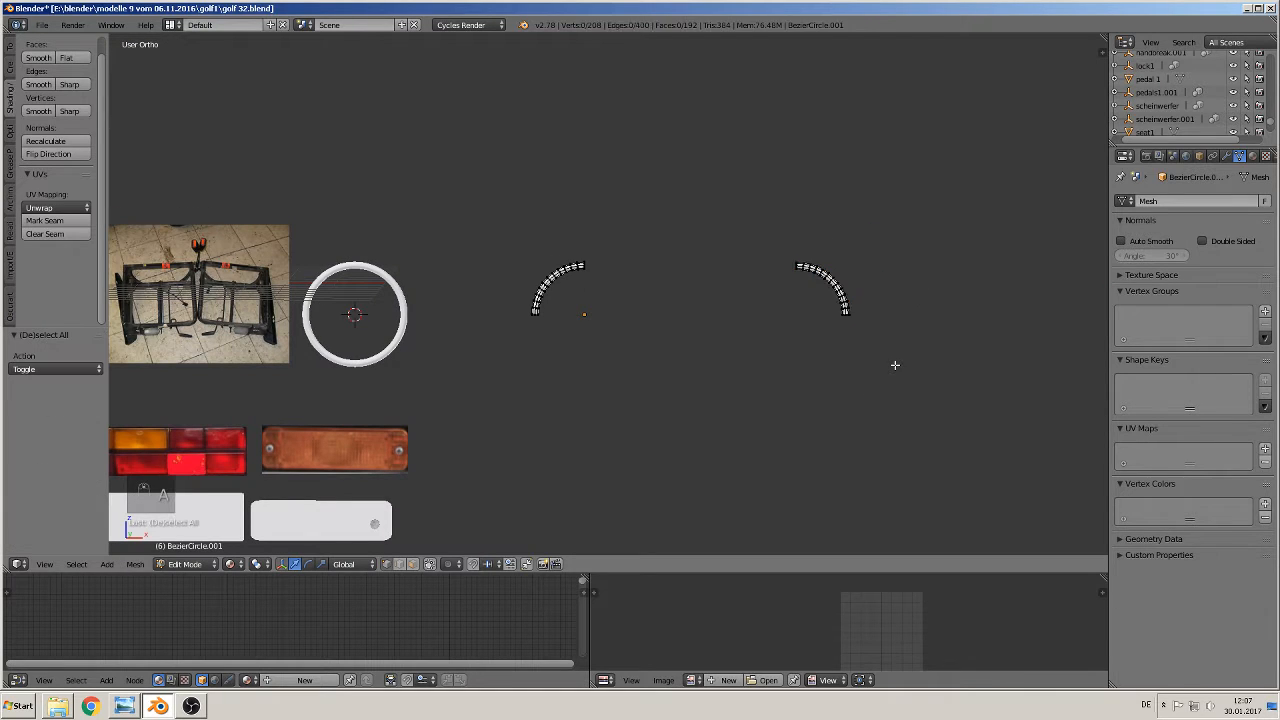
# - Duplicate both quarter bends and place the copies about 1.76 units lower along the Z axis
pyautogui.press('a')
pyautogui.hotkey('shift', 'd')
pyautogui.rightClick(786, 383)
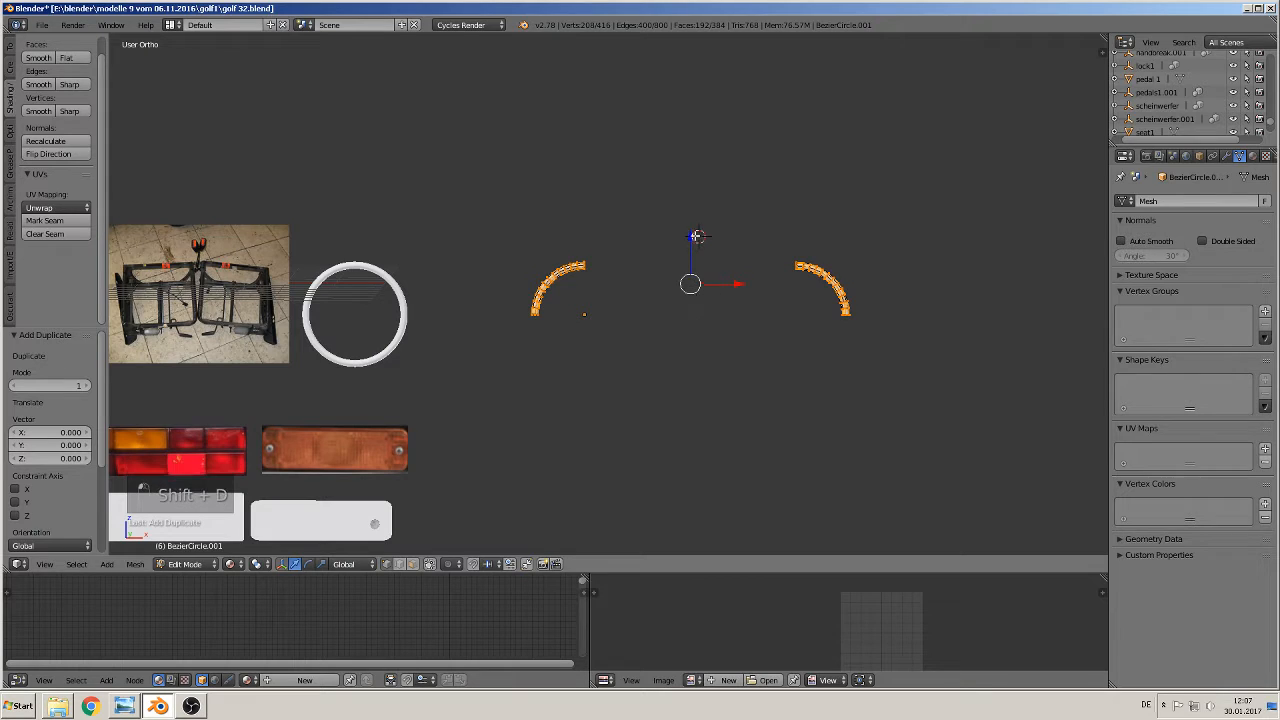
pyautogui.press('g')
pyautogui.press('z')
pyautogui.click(857, 369)
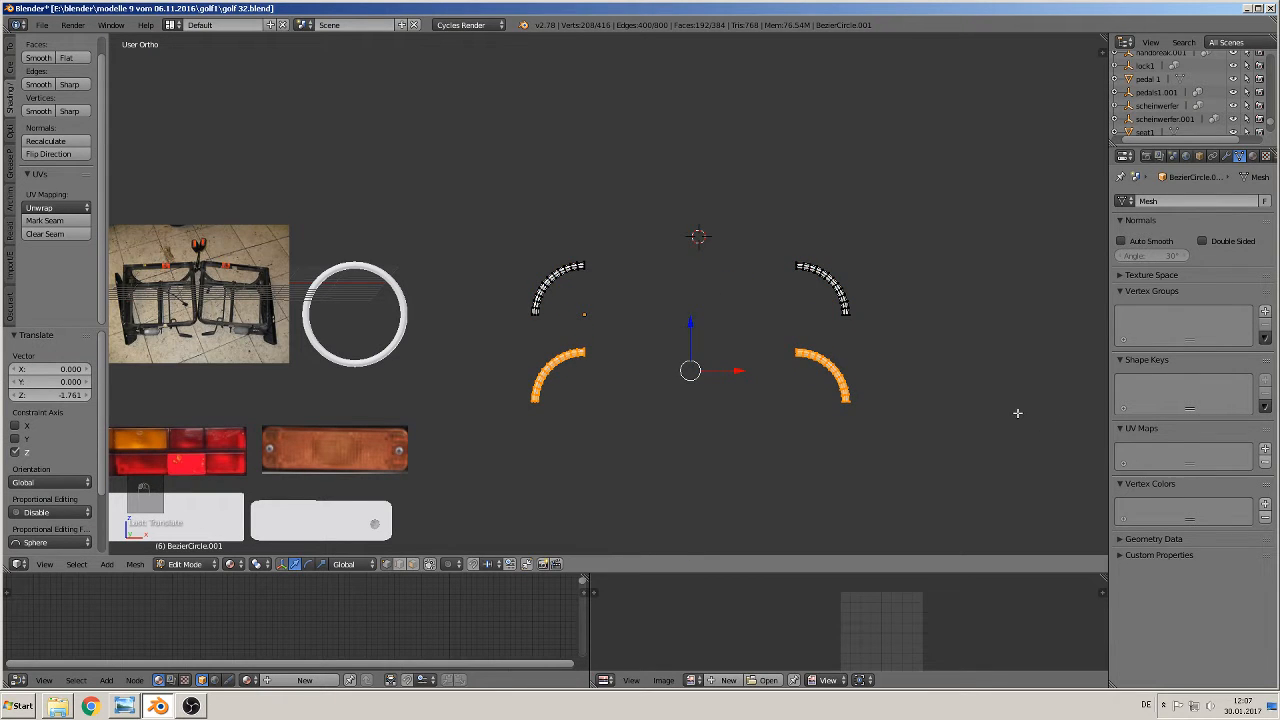
# - Rotate the two copied bends 180° about the X axis and move them about 1.815 units down along Z
pyautogui.press('r')
pyautogui.write('x')
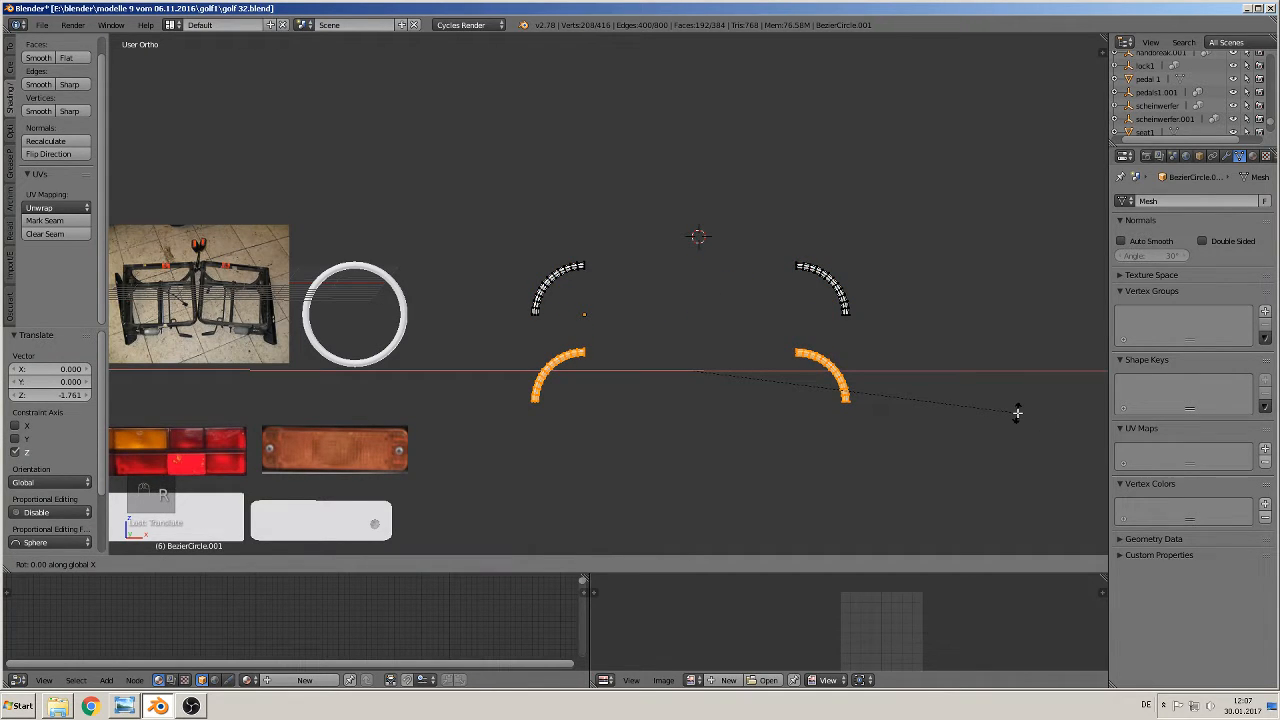
pyautogui.write('x180')
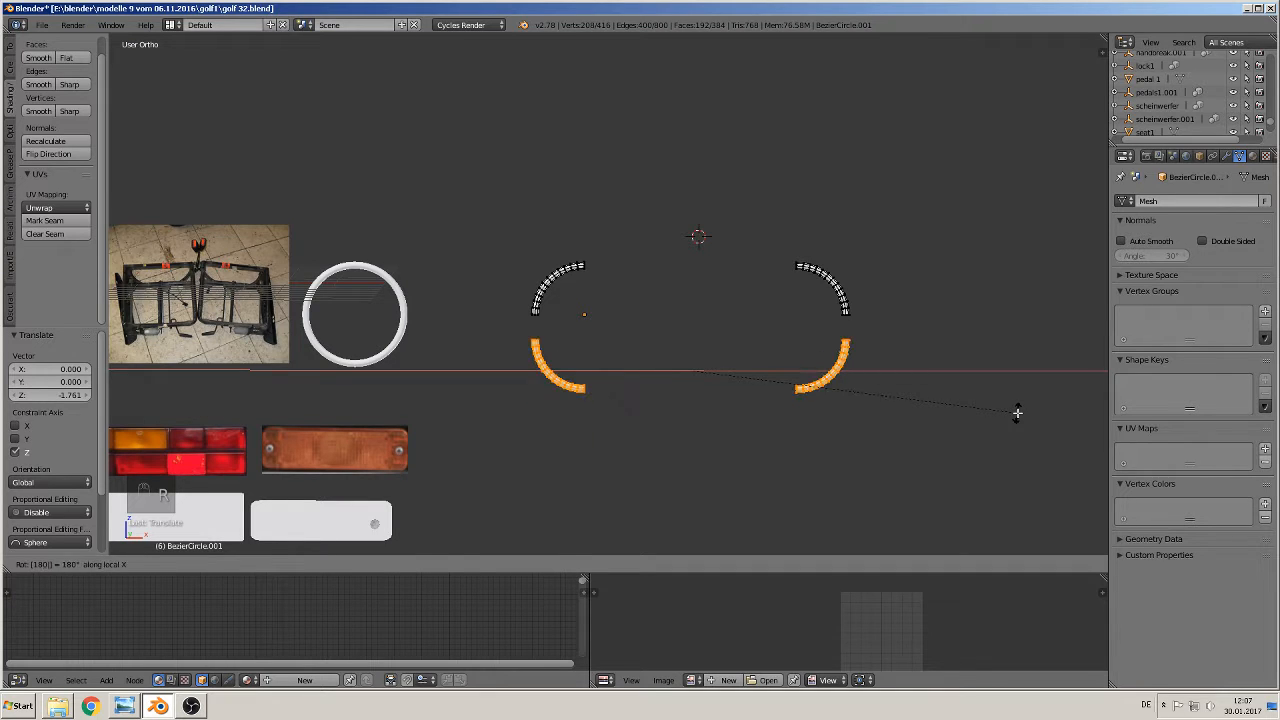
pyautogui.press('Return')
pyautogui.press('g')
pyautogui.press('z')
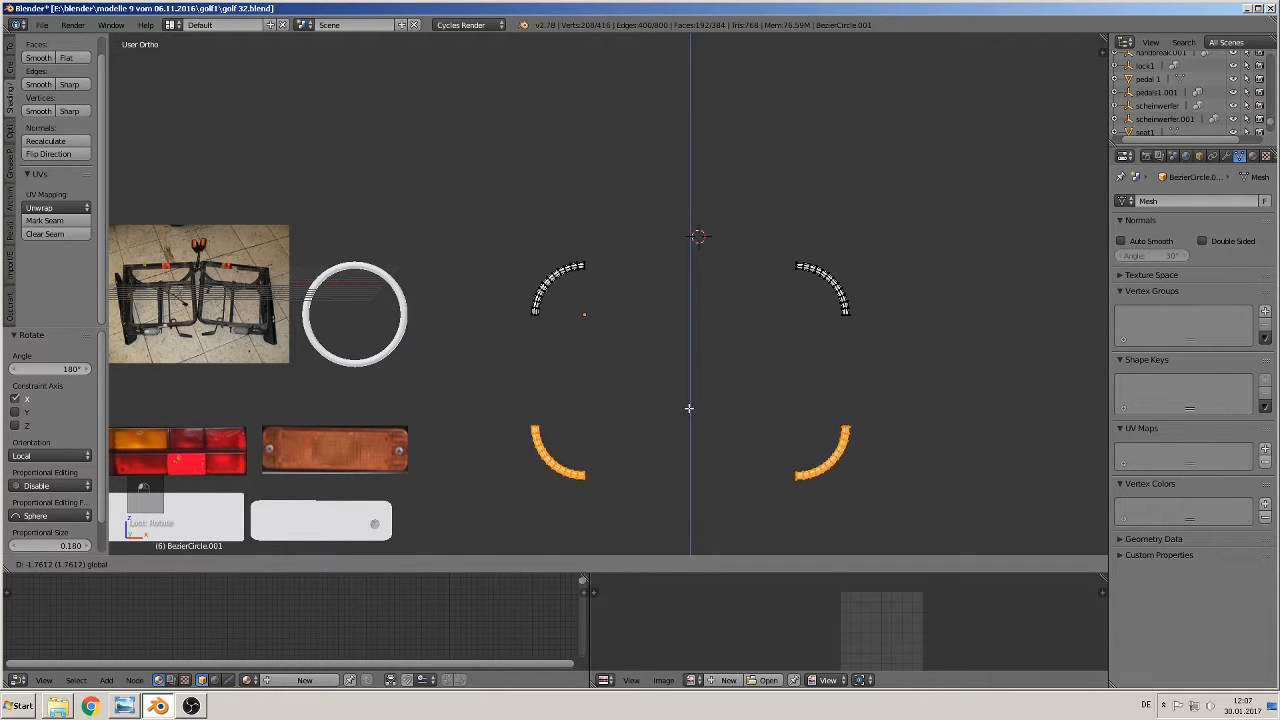
pyautogui.click(685, 380)
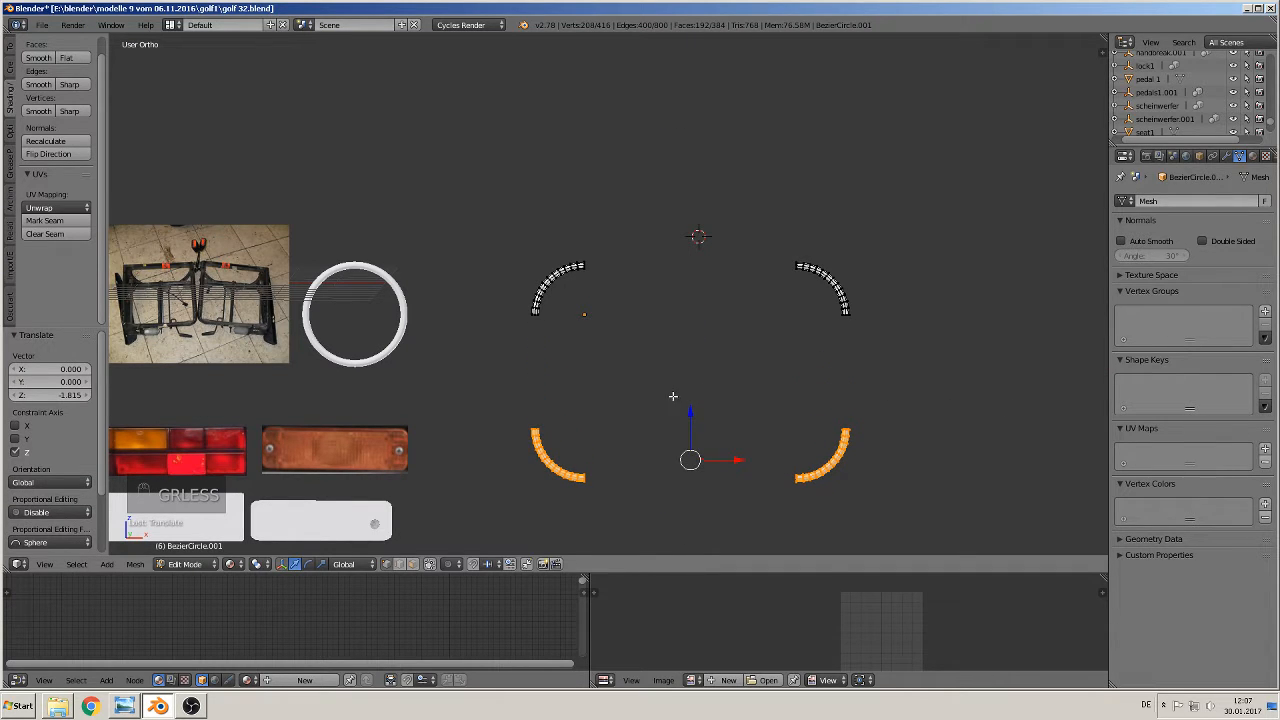
pyautogui.press('a')
# - Box-select the two lower bends and move them another 2.425 units or so down along the Z axis
pyautogui.keyDown('shift'); pyautogui.moveTo(674, 490); pyautogui.dragTo(560, 429, button='middle'); pyautogui.keyUp('shift')
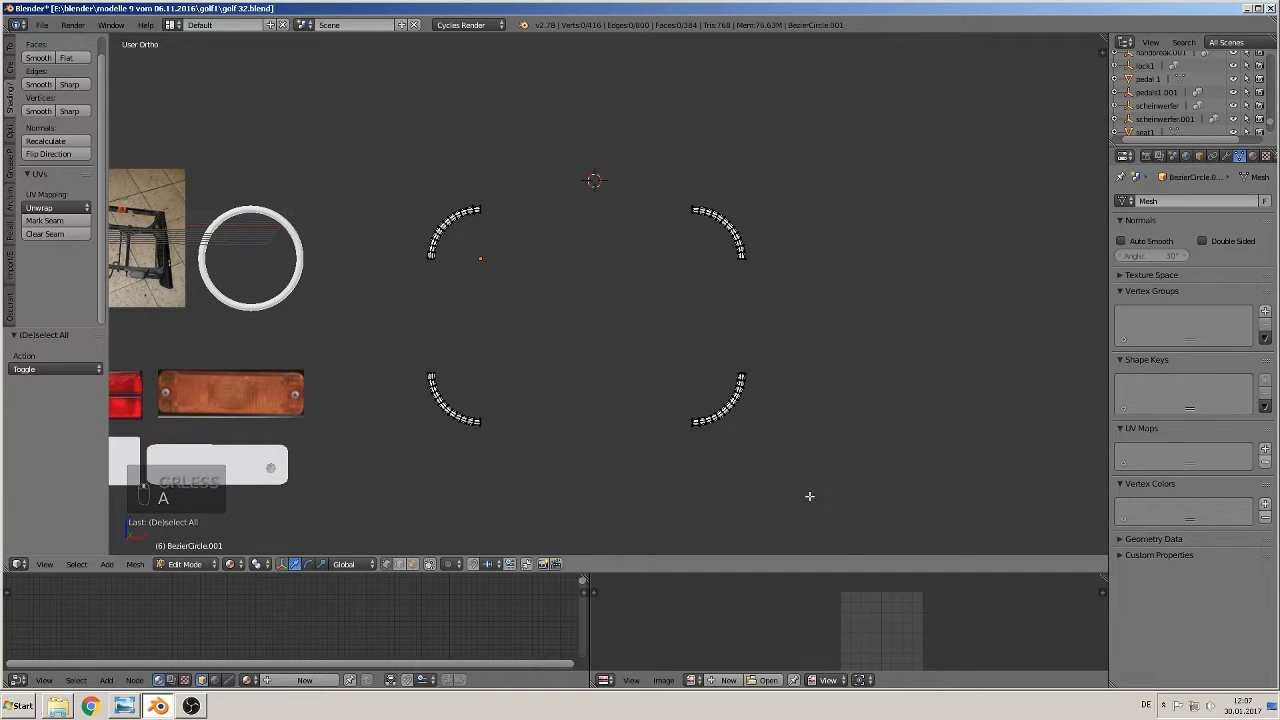
pyautogui.press('b')
pyautogui.moveTo(814, 487); pyautogui.dragTo(377, 349)
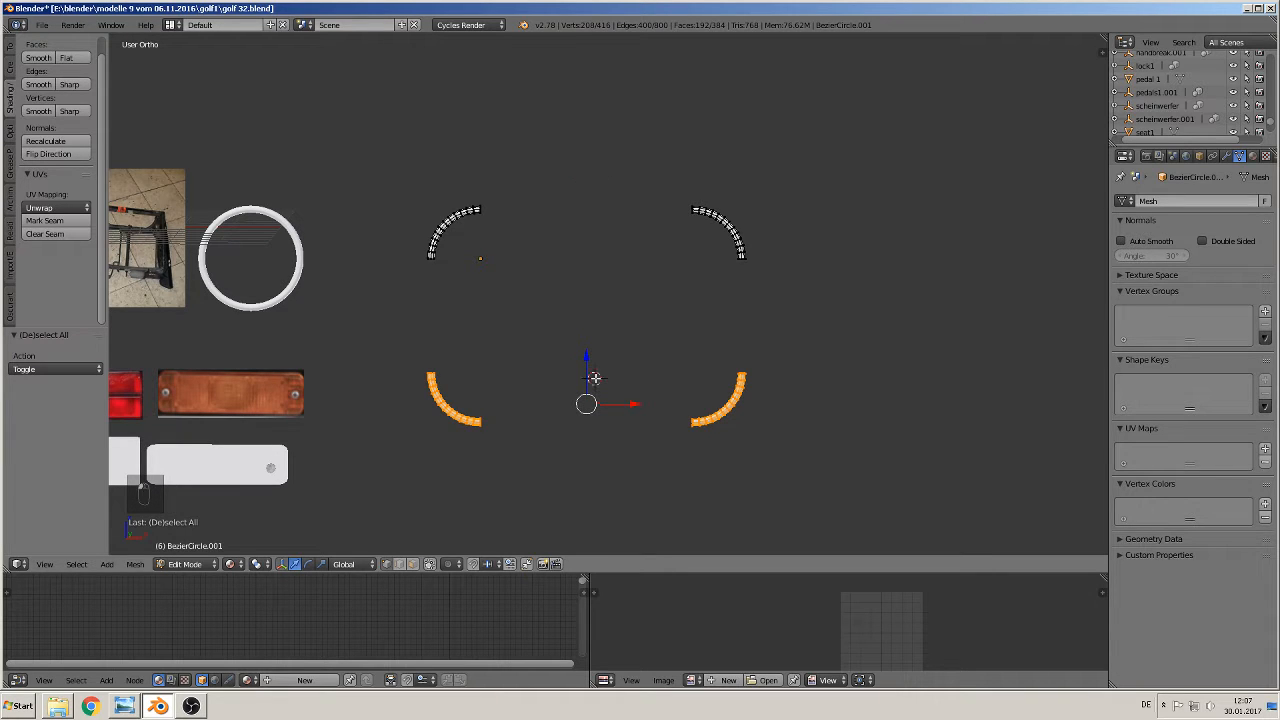
pyautogui.moveTo(586, 358); pyautogui.dragTo(590, 468)
pyautogui.keyDown('shift'); pyautogui.moveTo(595, 466); pyautogui.dragTo(589, 355, button='middle'); pyautogui.keyUp('shift')
# - Connect the facing open ends of the upper-left and lower-left bends with Bridge Edge Loops
pyautogui.keyDown('alt'); pyautogui.rightClick(430, 376); pyautogui.keyUp('alt')
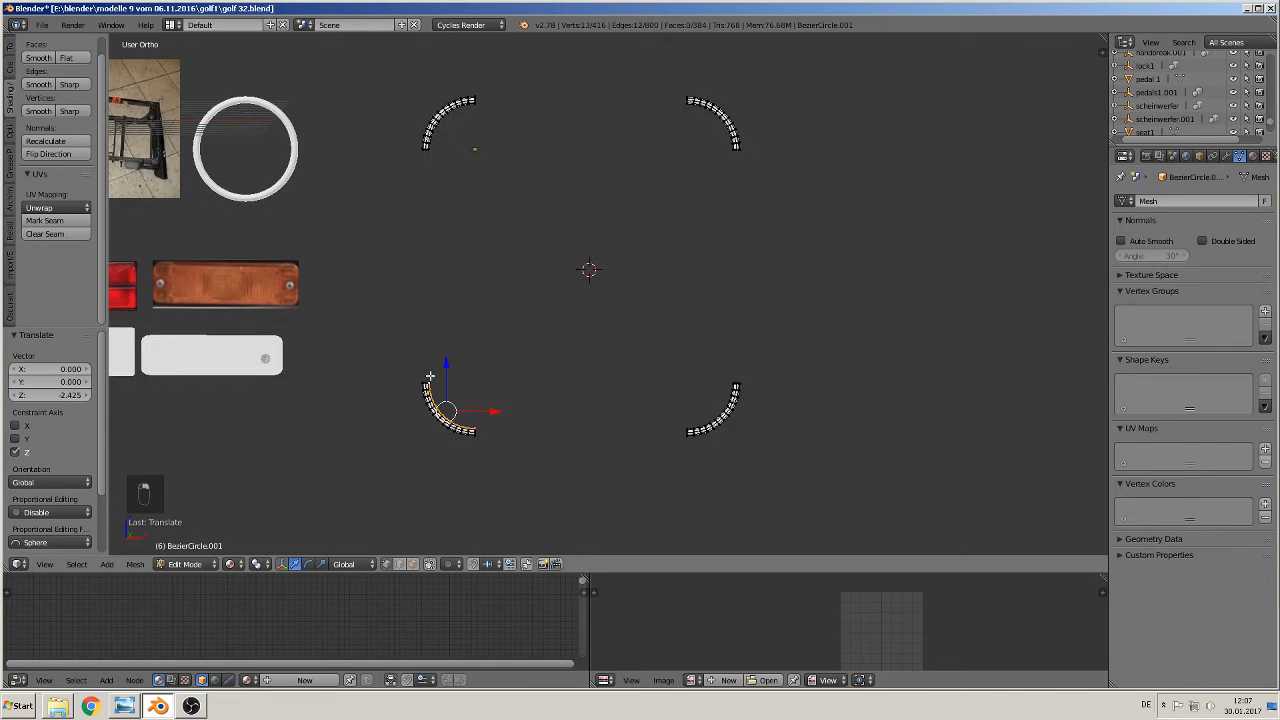
pyautogui.keyDown('alt'); pyautogui.rightClick(425, 382); pyautogui.keyUp('alt')
pyautogui.keyDown('alt'); pyautogui.keyDown('shift'); pyautogui.rightClick(427, 148); pyautogui.keyUp('shift'); pyautogui.keyUp('alt')
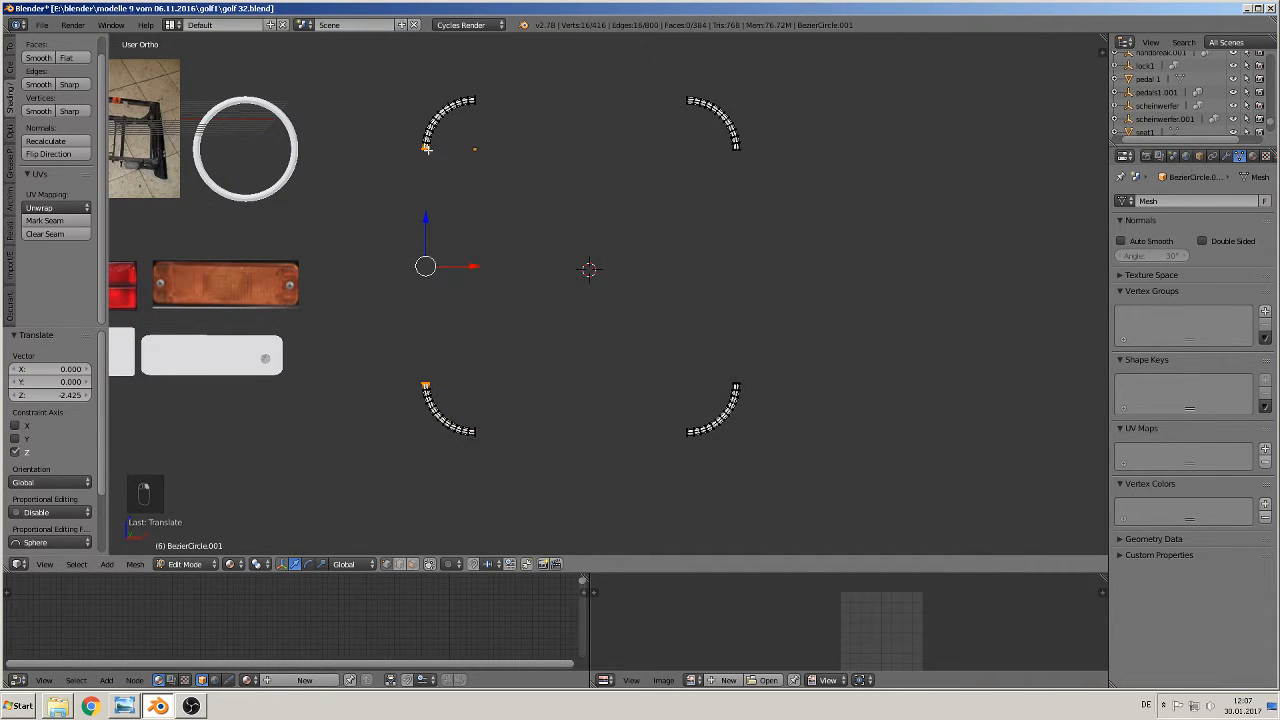
pyautogui.press('f')
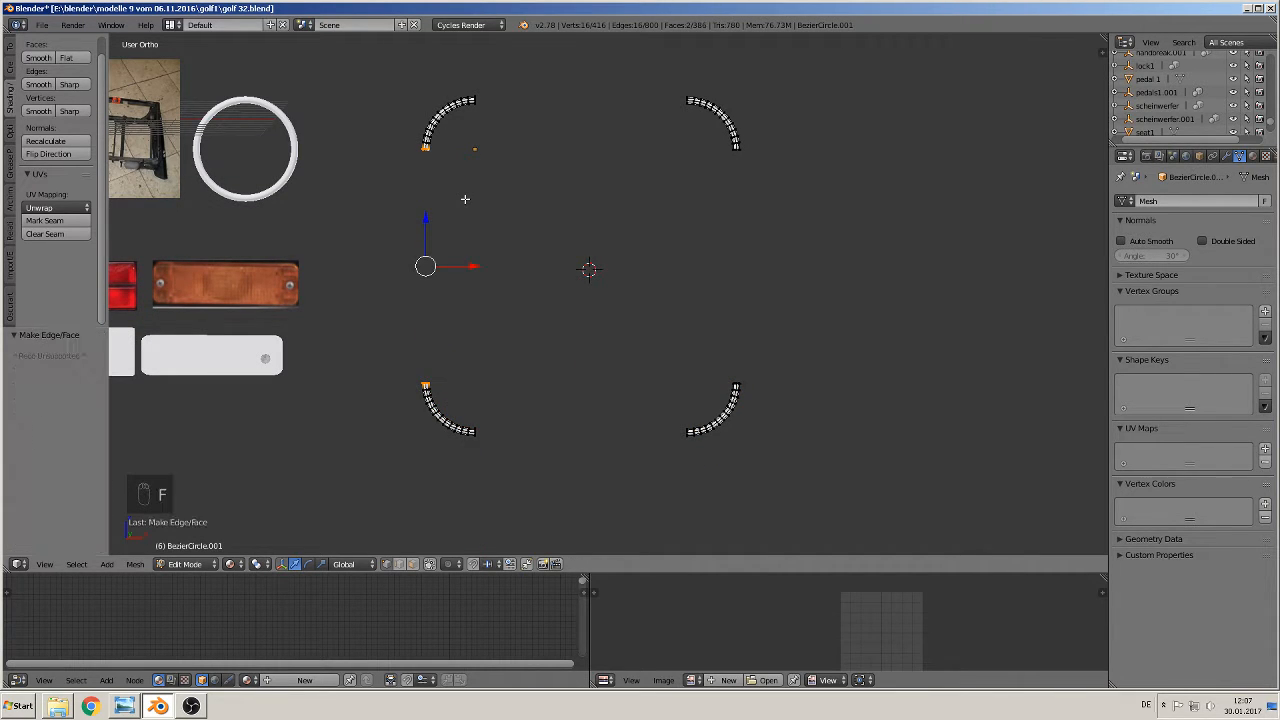
pyautogui.press('space')
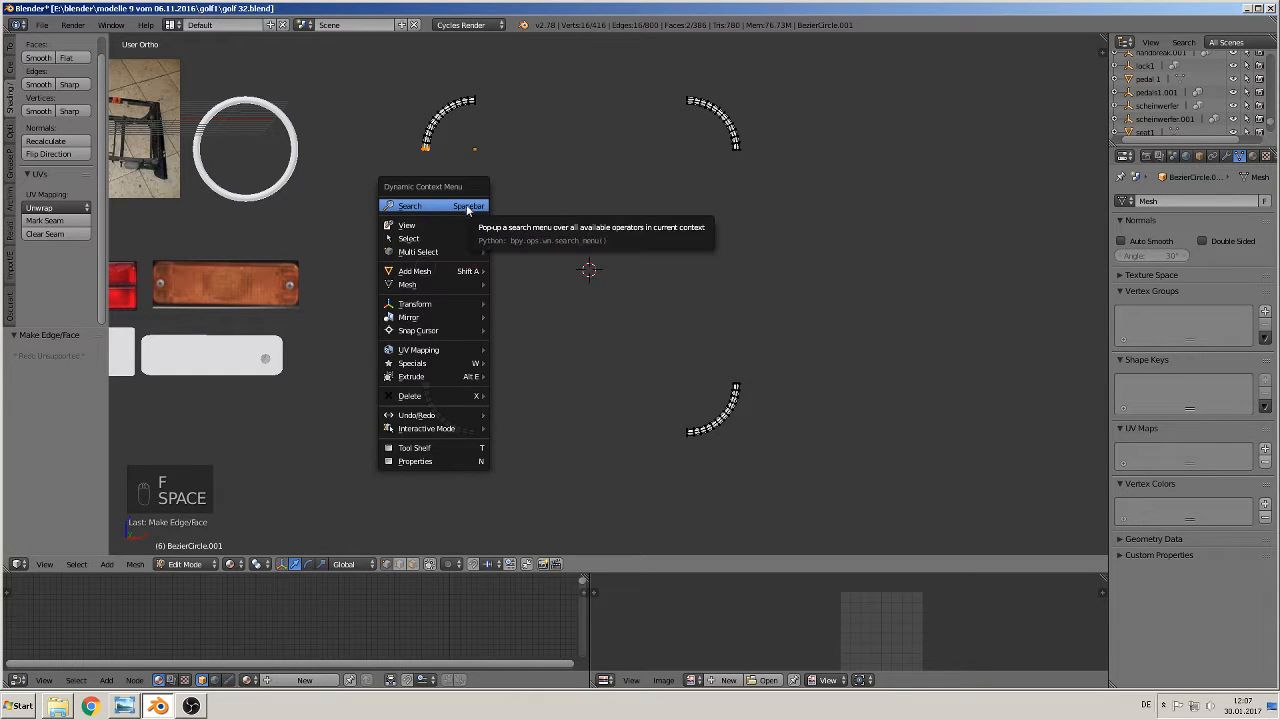
pyautogui.click(469, 206)
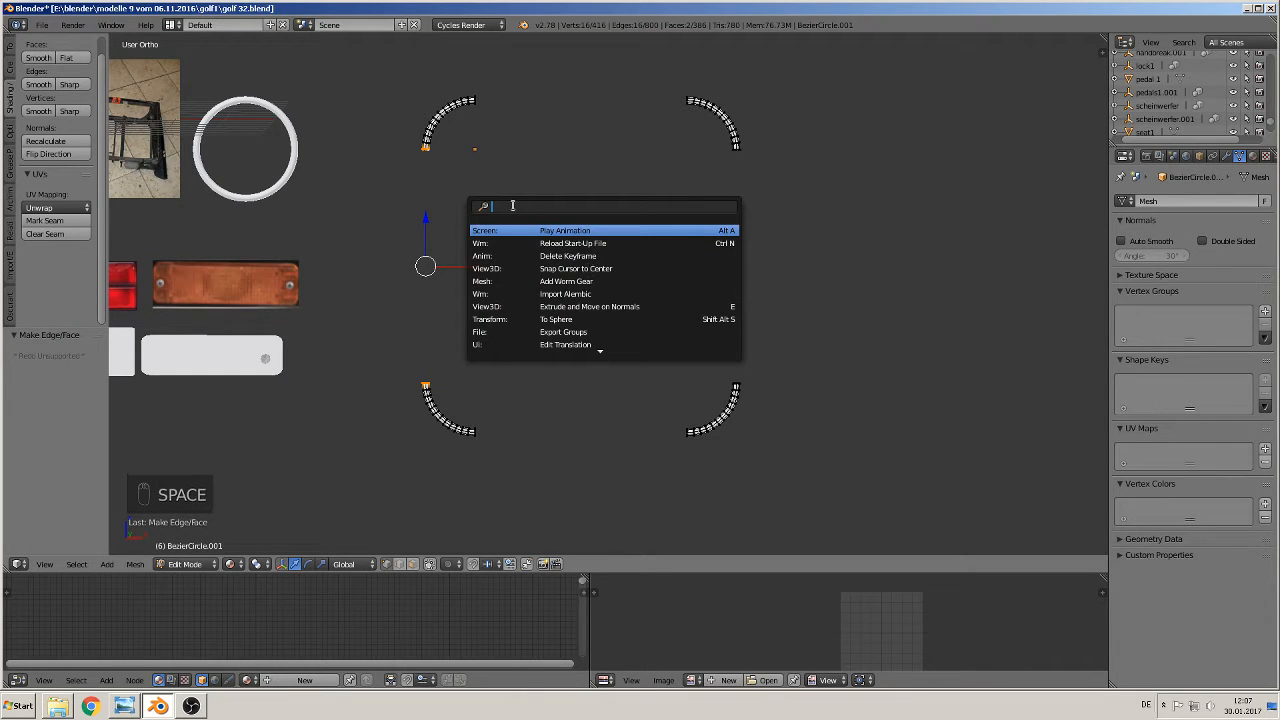
pyautogui.write('bridg')
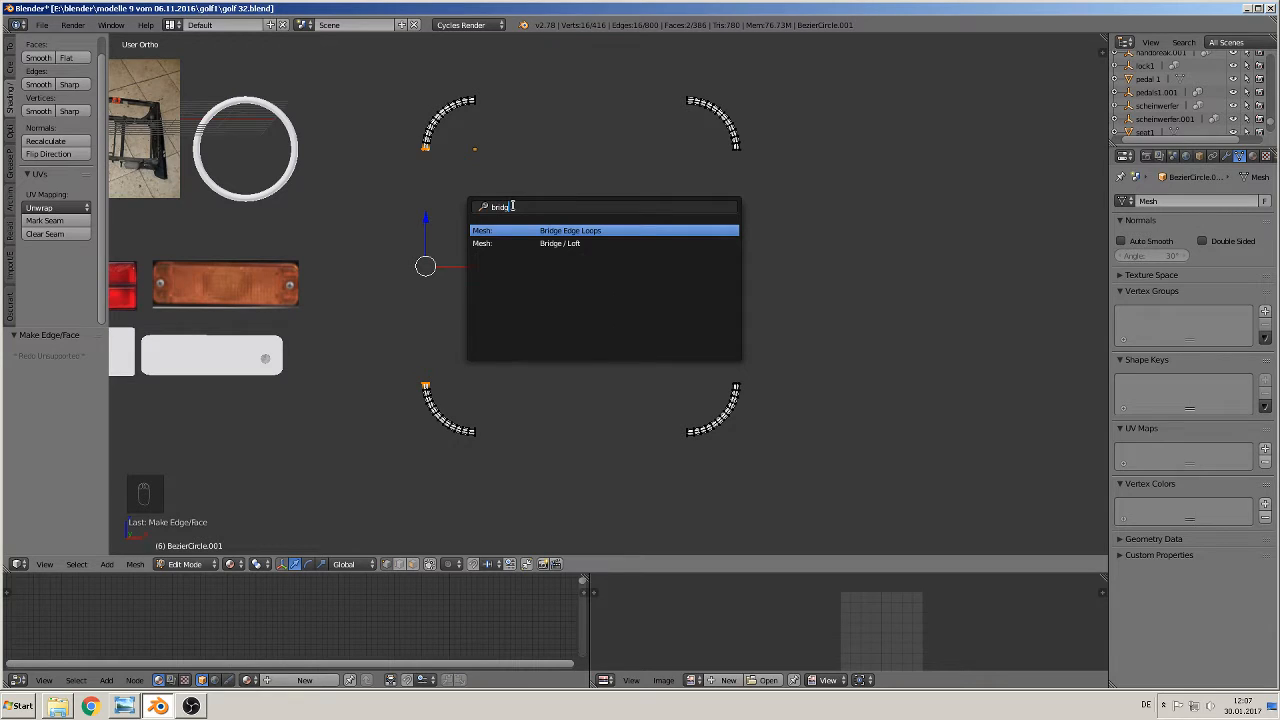
pyautogui.click(581, 229)
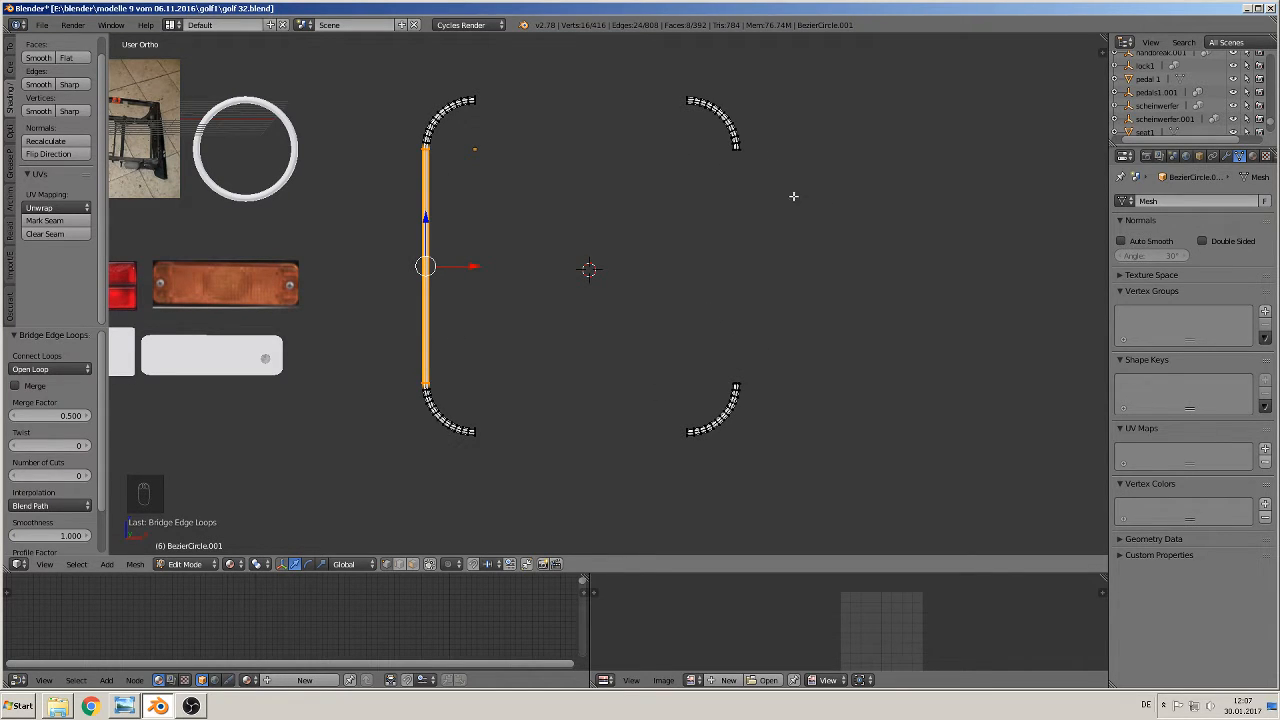
# - Delete the vertices of the upper-right and lower-right bends
pyautogui.press('a')
pyautogui.press('b')
pyautogui.moveTo(830, 471); pyautogui.dragTo(654, 57)
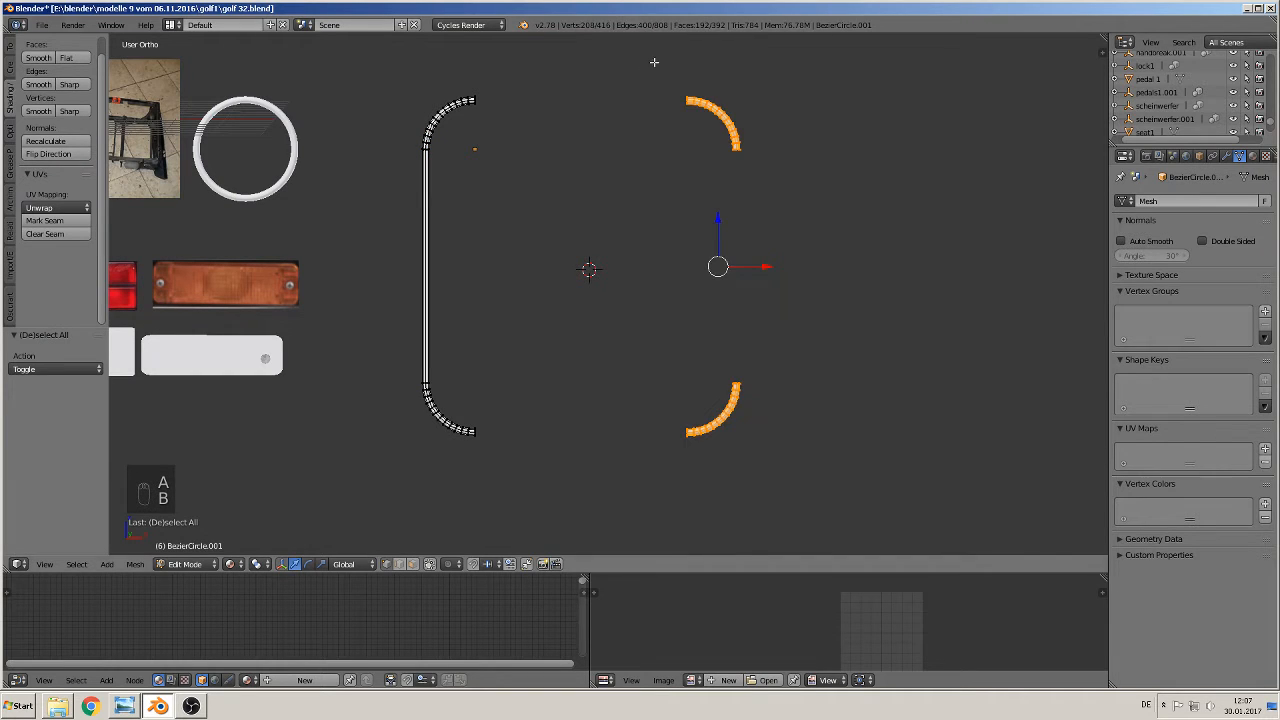
pyautogui.press('x')
pyautogui.click(713, 254)
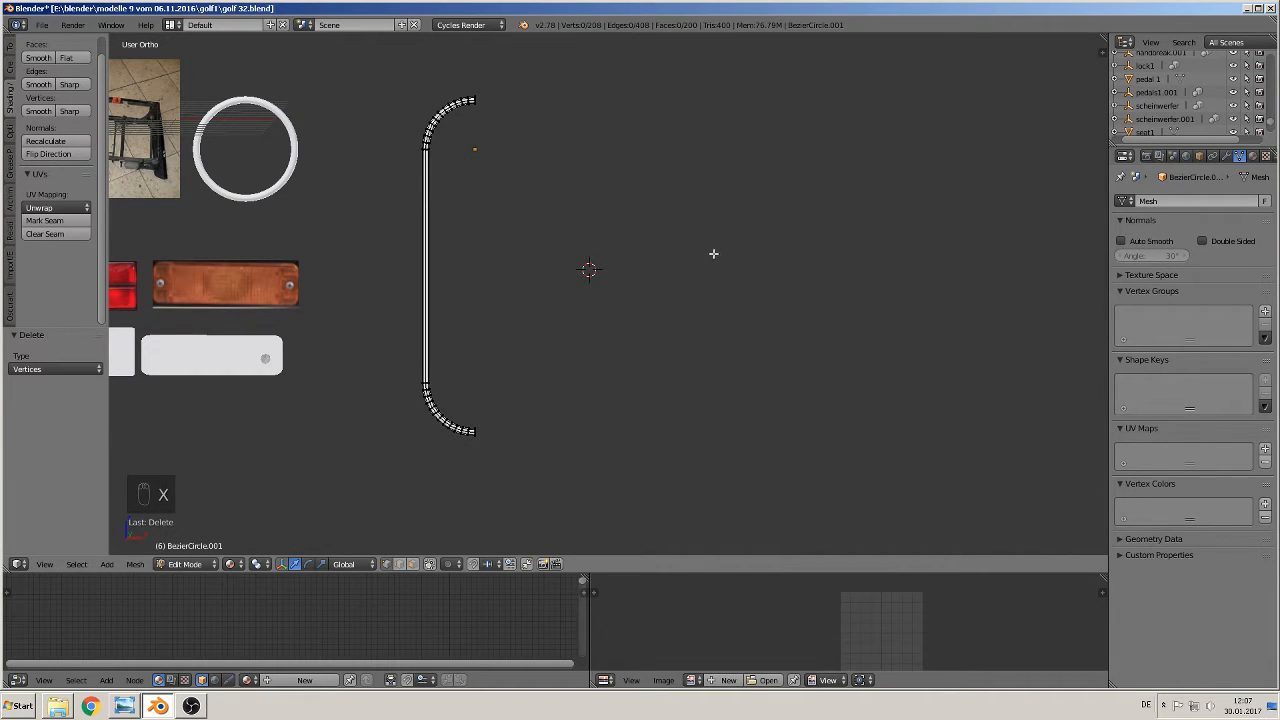
# - Extrude the two remaining open tube ends about 2.63 units along the X axis
pyautogui.rightClick(476, 100)
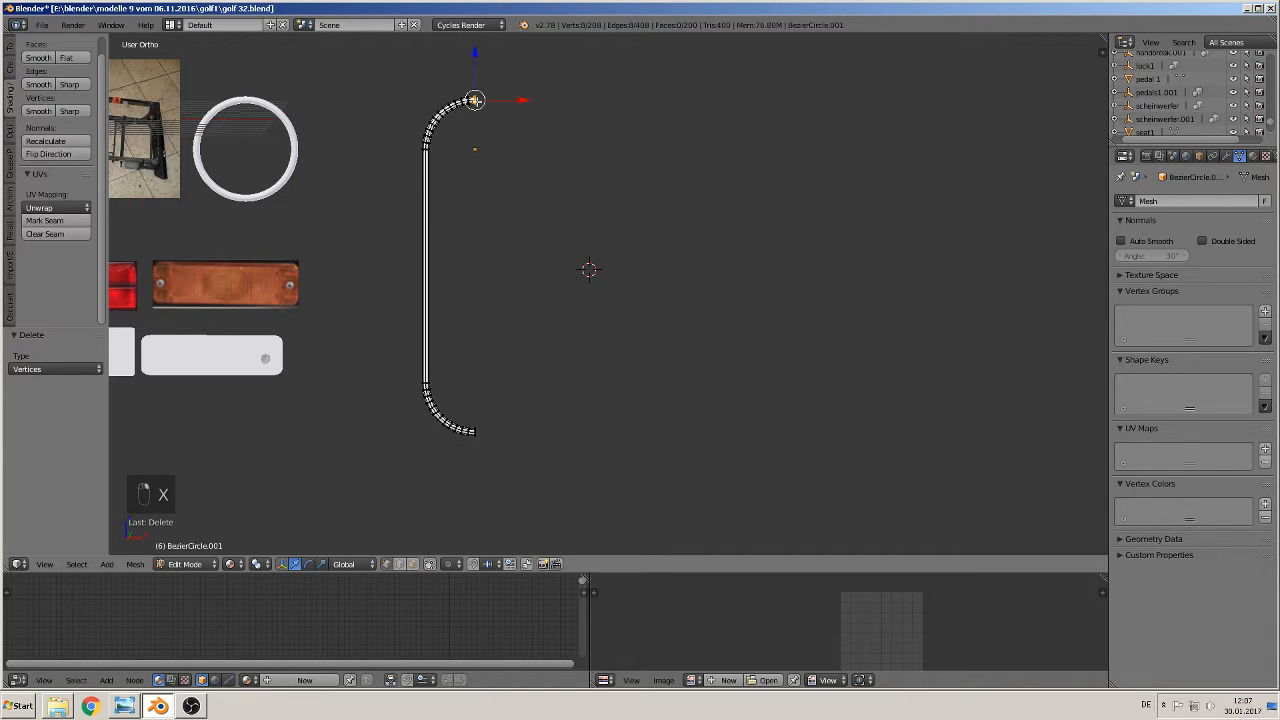
pyautogui.keyDown('shift'); pyautogui.rightClick(482, 431); pyautogui.keyUp('shift')
pyautogui.press('e')
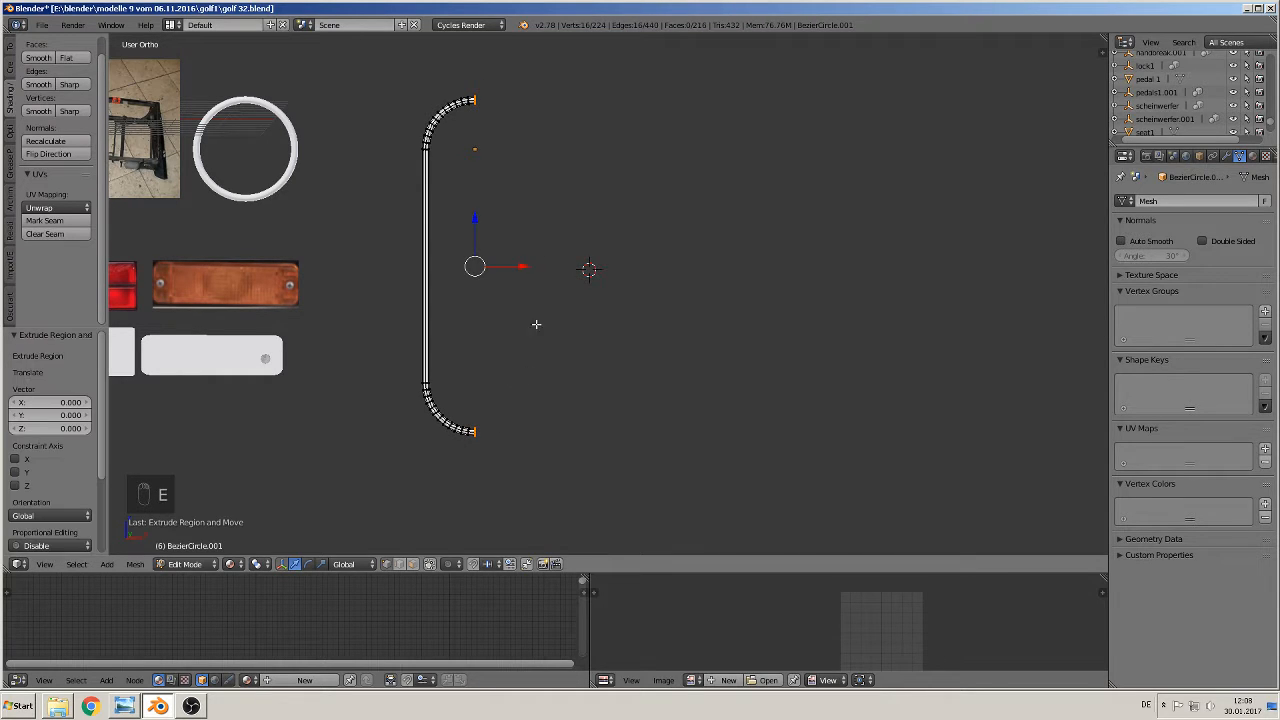
pyautogui.press('g')
pyautogui.press('x')
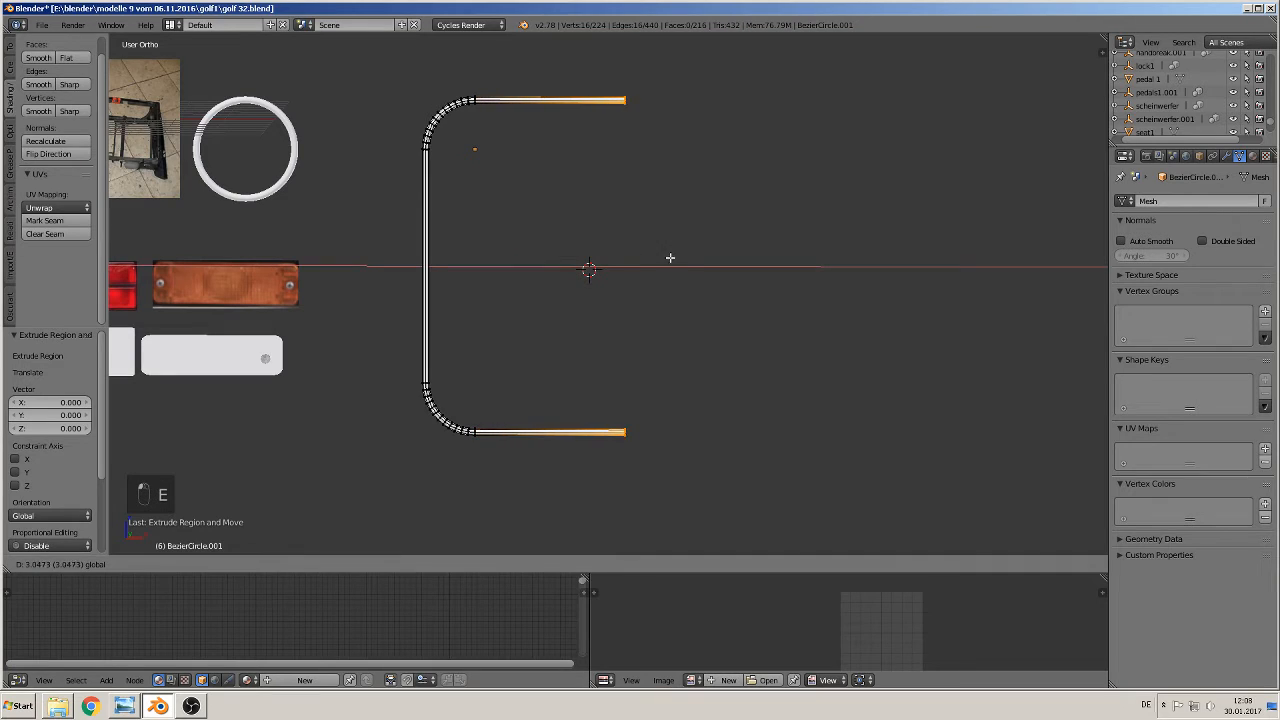
pyautogui.click(653, 260)
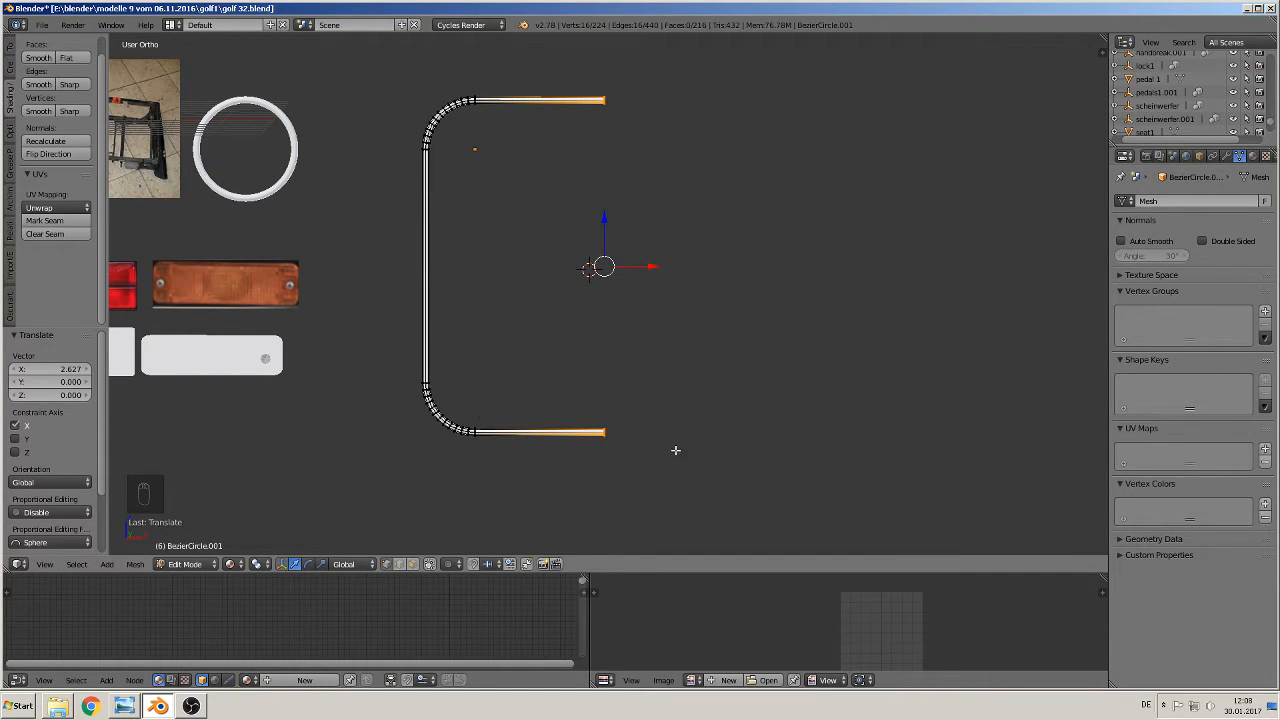
pyautogui.press('Tab')
pyautogui.press('Tab')
# - Move the lower bend with its straight section about 4.25 units up along Z to narrow the U-shaped tube
pyautogui.press('a')
pyautogui.press('a')
pyautogui.press('a')
pyautogui.press('b')
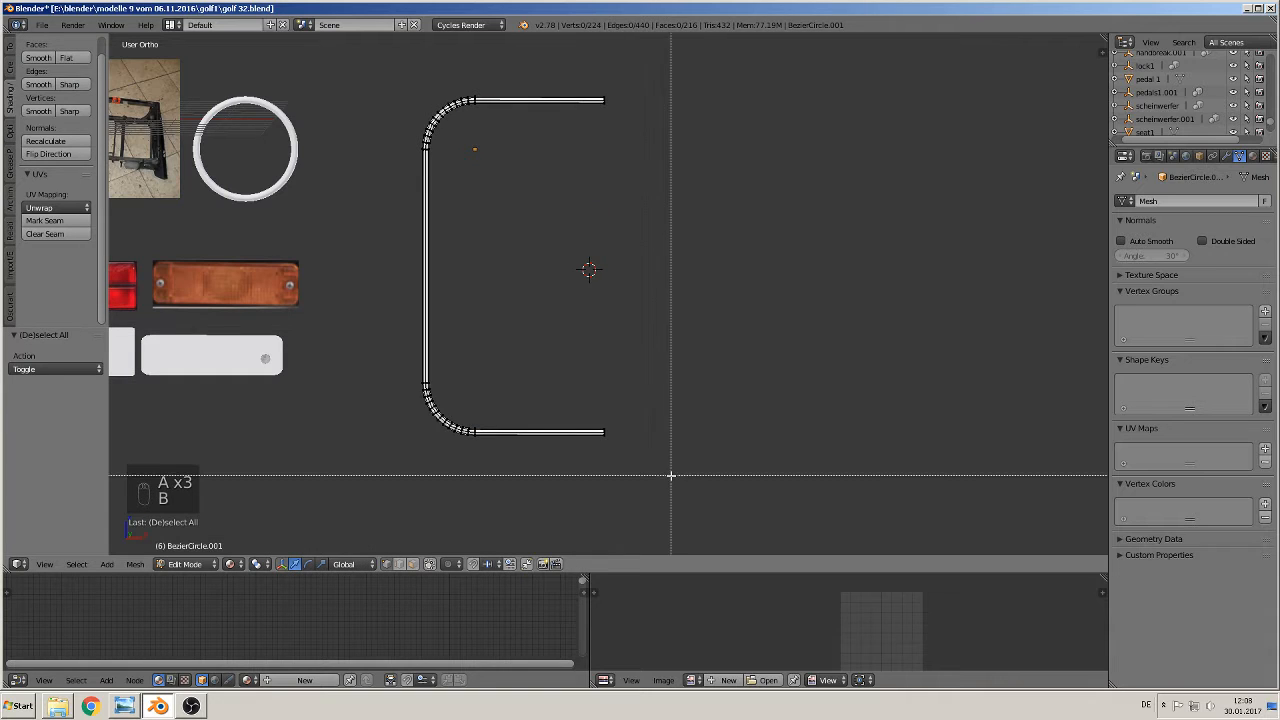
pyautogui.moveTo(671, 475); pyautogui.dragTo(331, 371)
pyautogui.moveTo(456, 369); pyautogui.dragTo(478, 163)
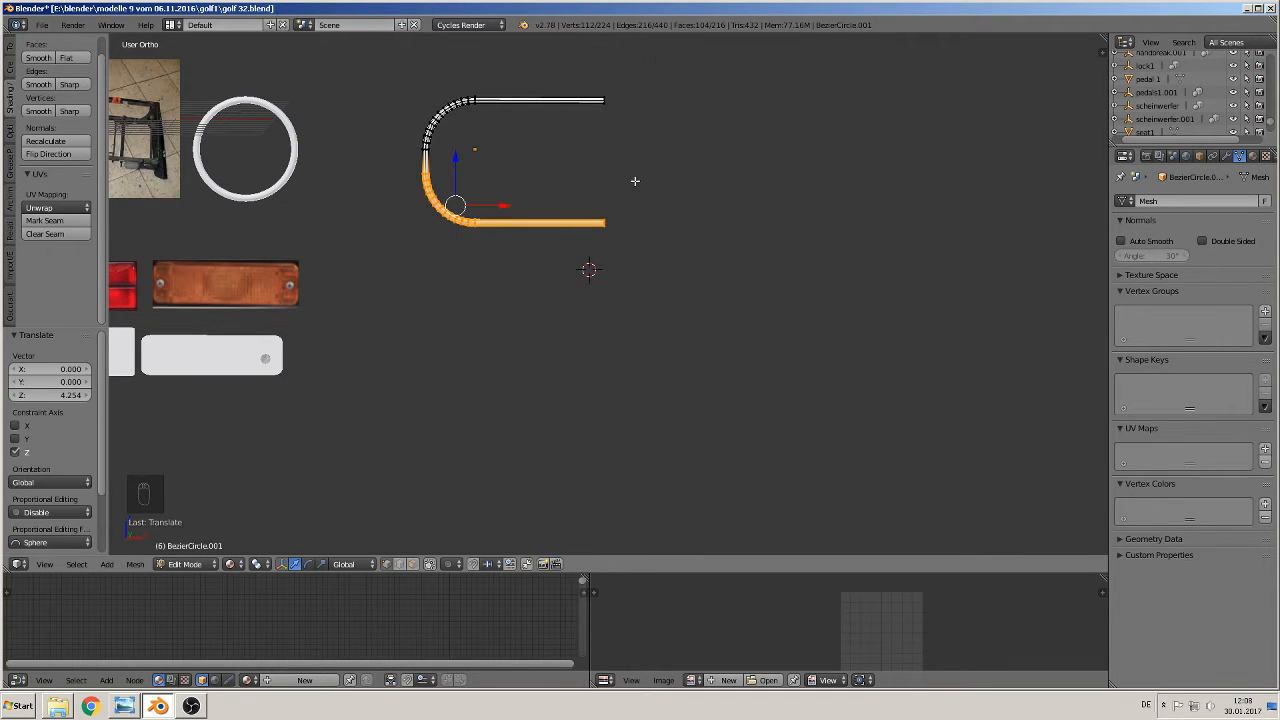
# - In Object Mode, set the U-shaped tube's origin to the 3D cursor between its two open ends
pyautogui.keyDown('shift'); pyautogui.moveTo(634, 180); pyautogui.dragTo(557, 260, button='middle'); pyautogui.keyUp('shift')
pyautogui.scroll(2, 594, 247)
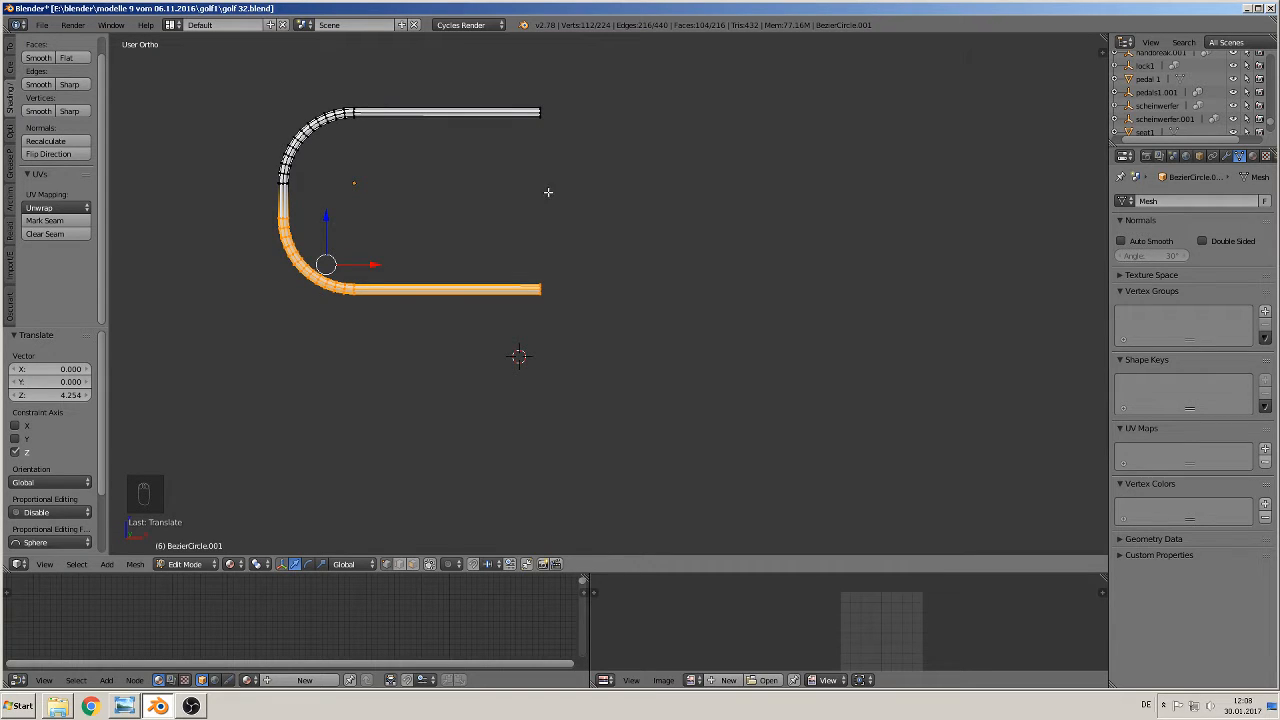
pyautogui.press('a')
pyautogui.press('a')
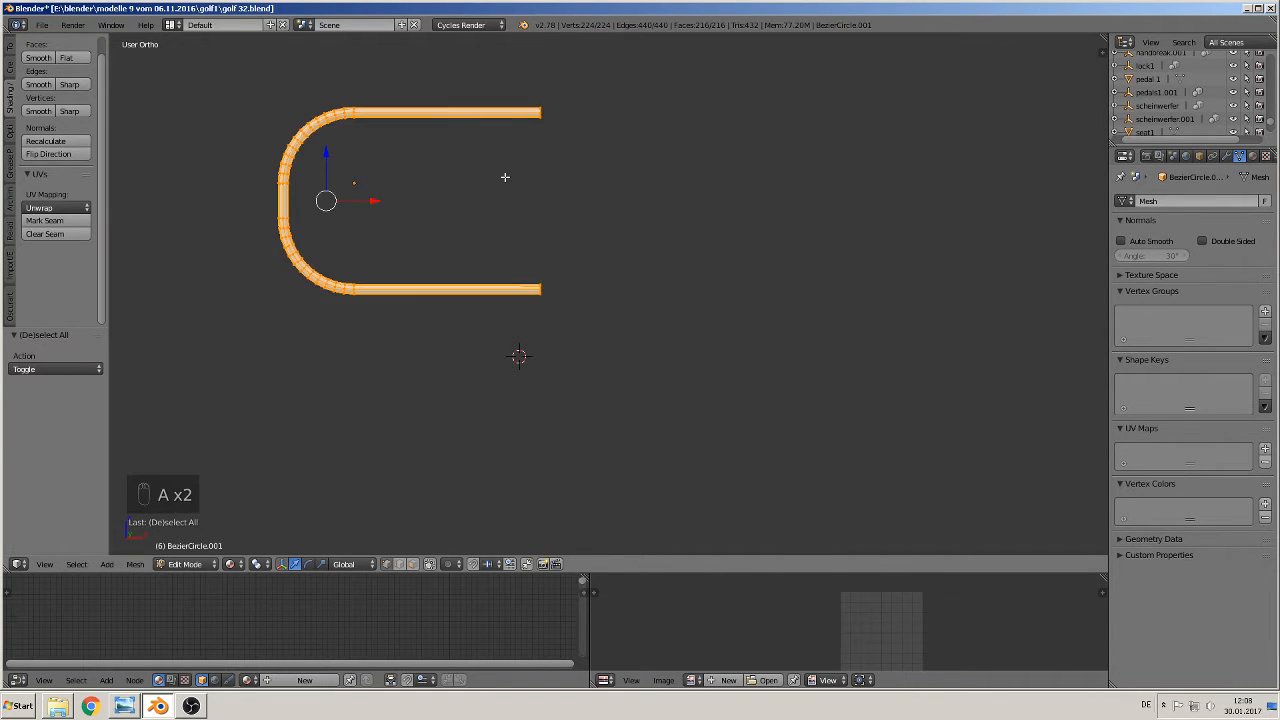
pyautogui.scroll(-2, 499, 238)
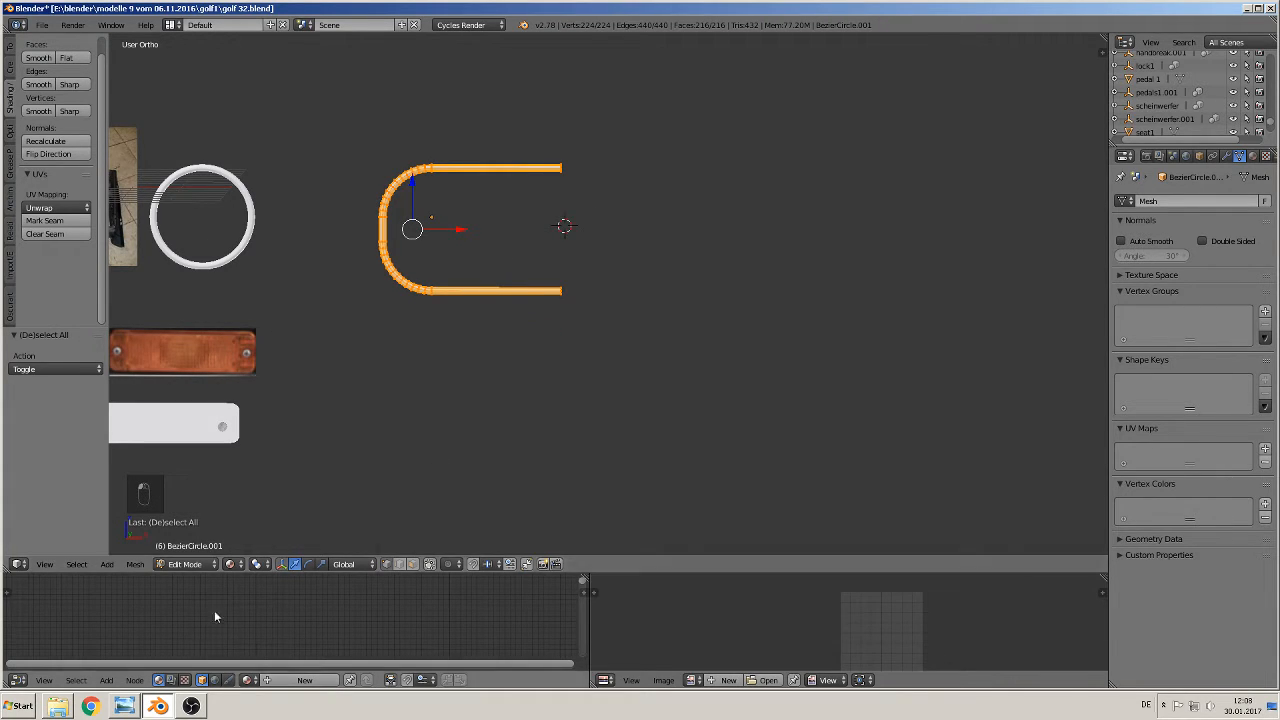
pyautogui.click(231, 564)
pyautogui.press('Tab')
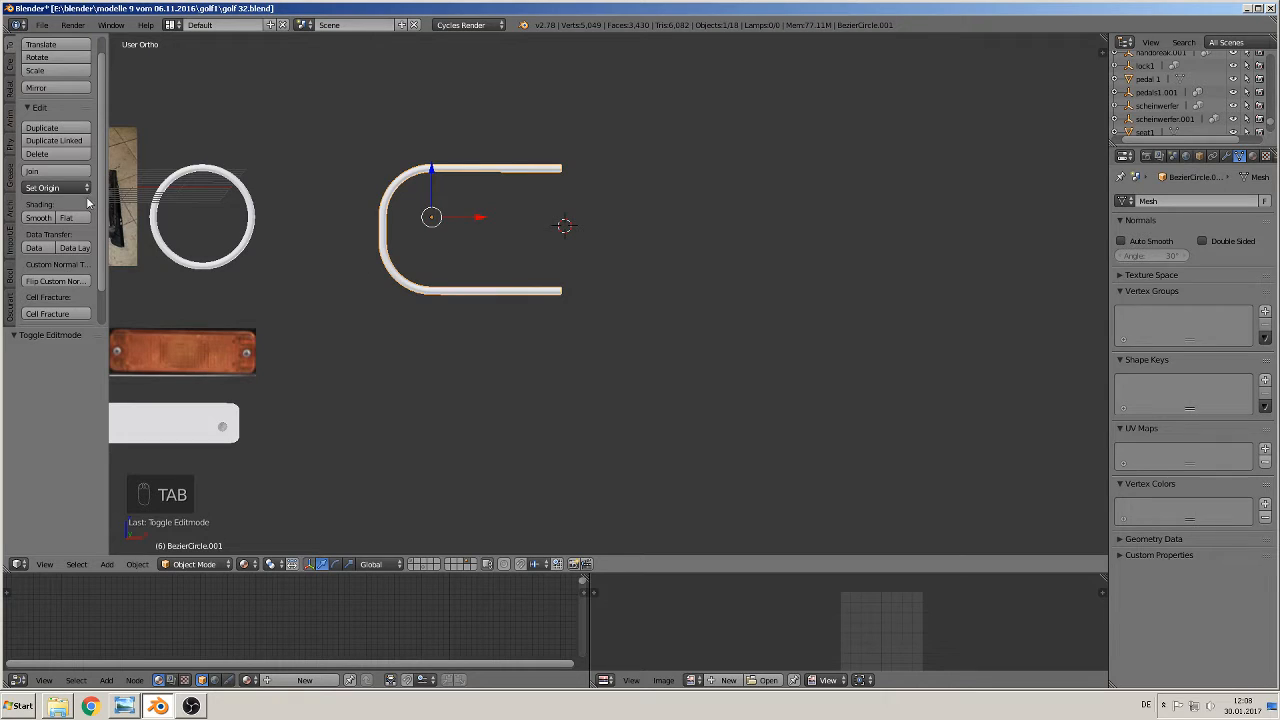
pyautogui.click(57, 188)
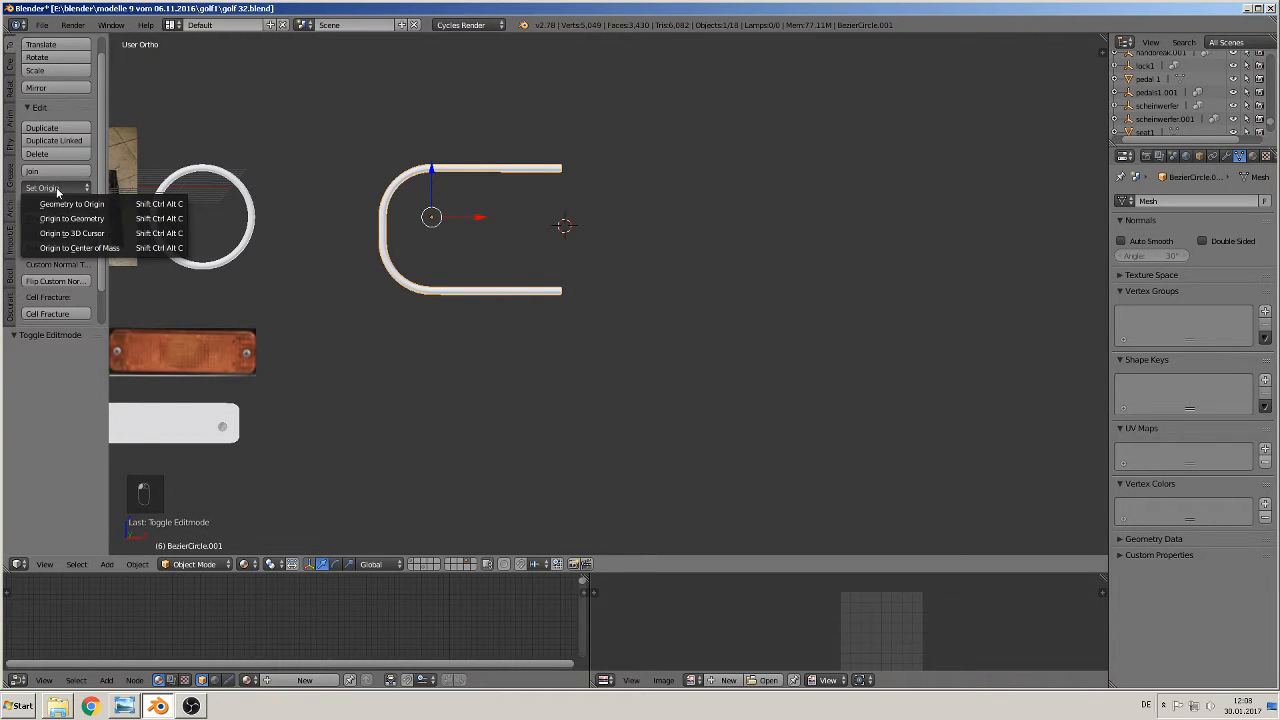
pyautogui.click(90, 236)
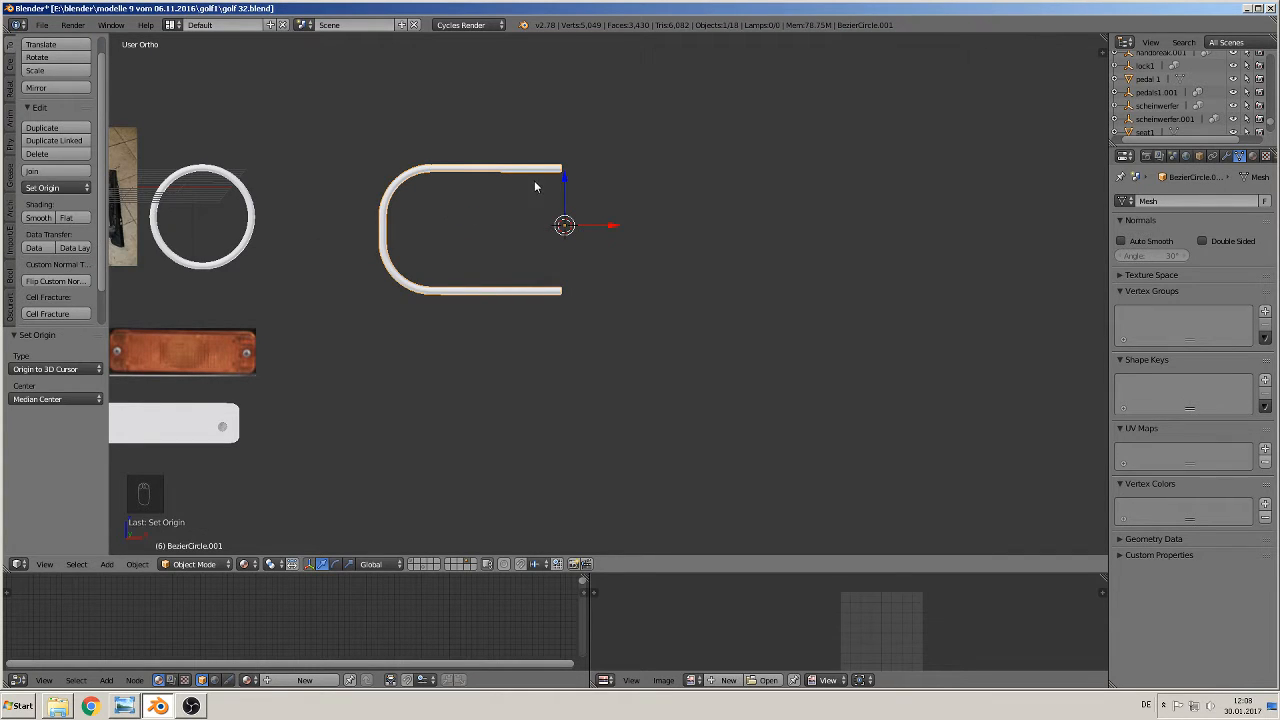
# - Add an X-axis Mirror modifier with clipping enabled to the U-shaped tube
pyautogui.click(1226, 156)
pyautogui.click(1194, 201)
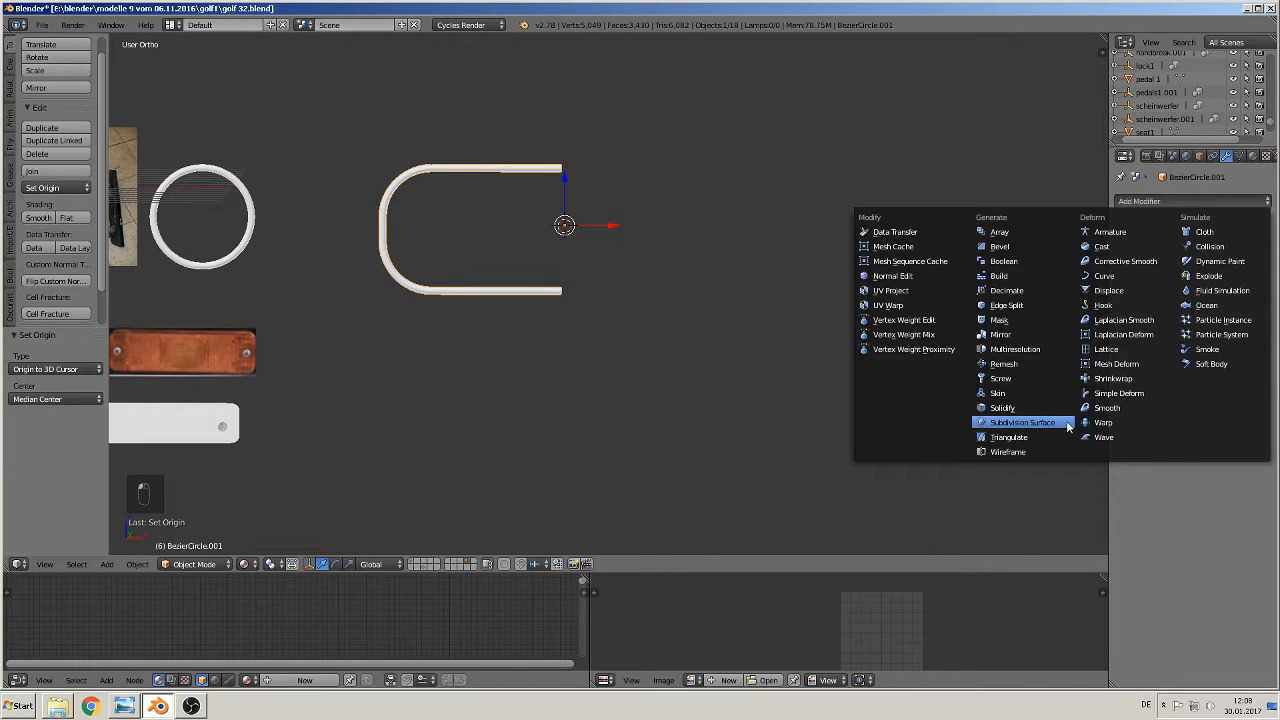
pyautogui.click(1045, 334)
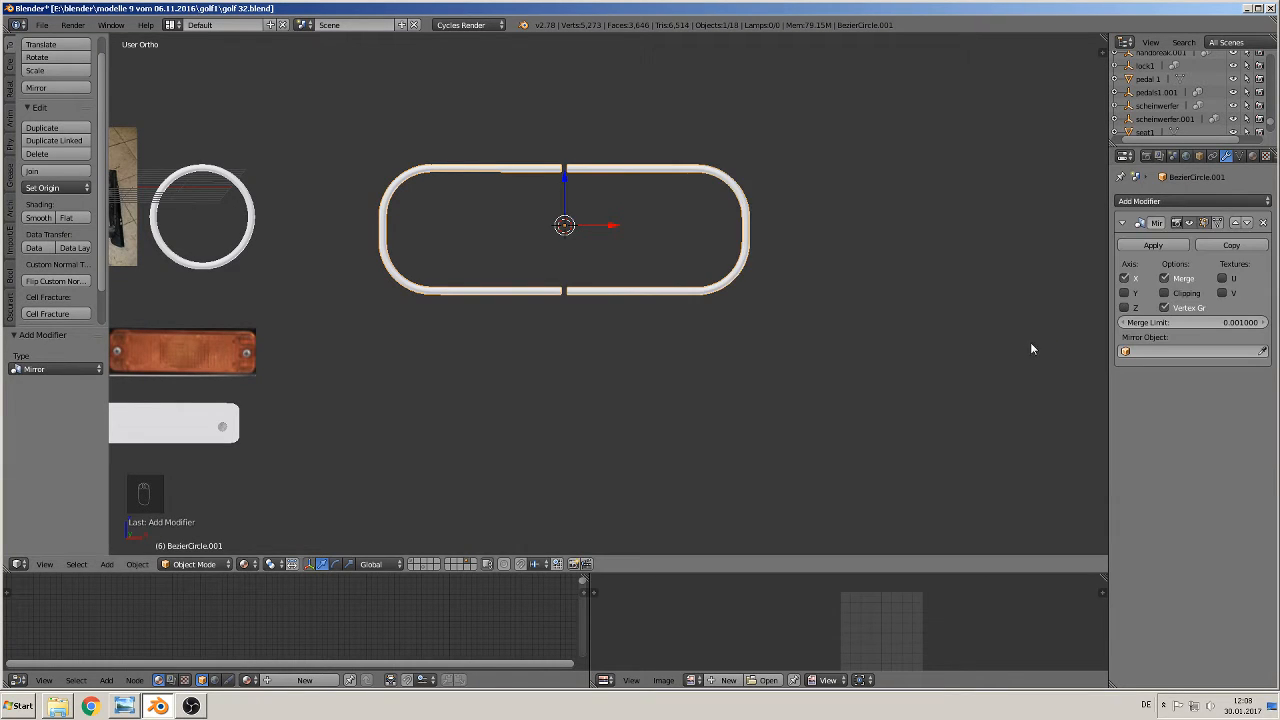
pyautogui.click(1165, 293)
# - In Edit Mode, move the whole half-tube mesh about 0.8 units along X so its open ends meet the mirror plane
pyautogui.press('Tab')
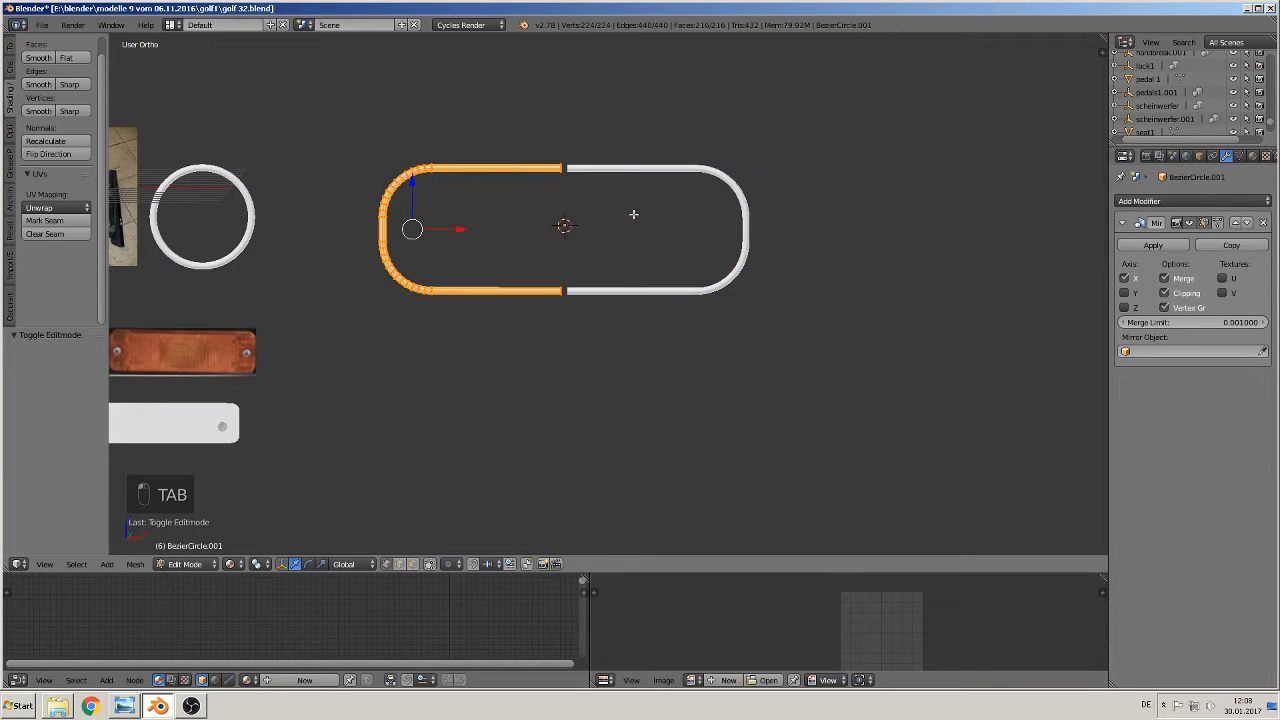
pyautogui.moveTo(459, 228); pyautogui.dragTo(498, 230)
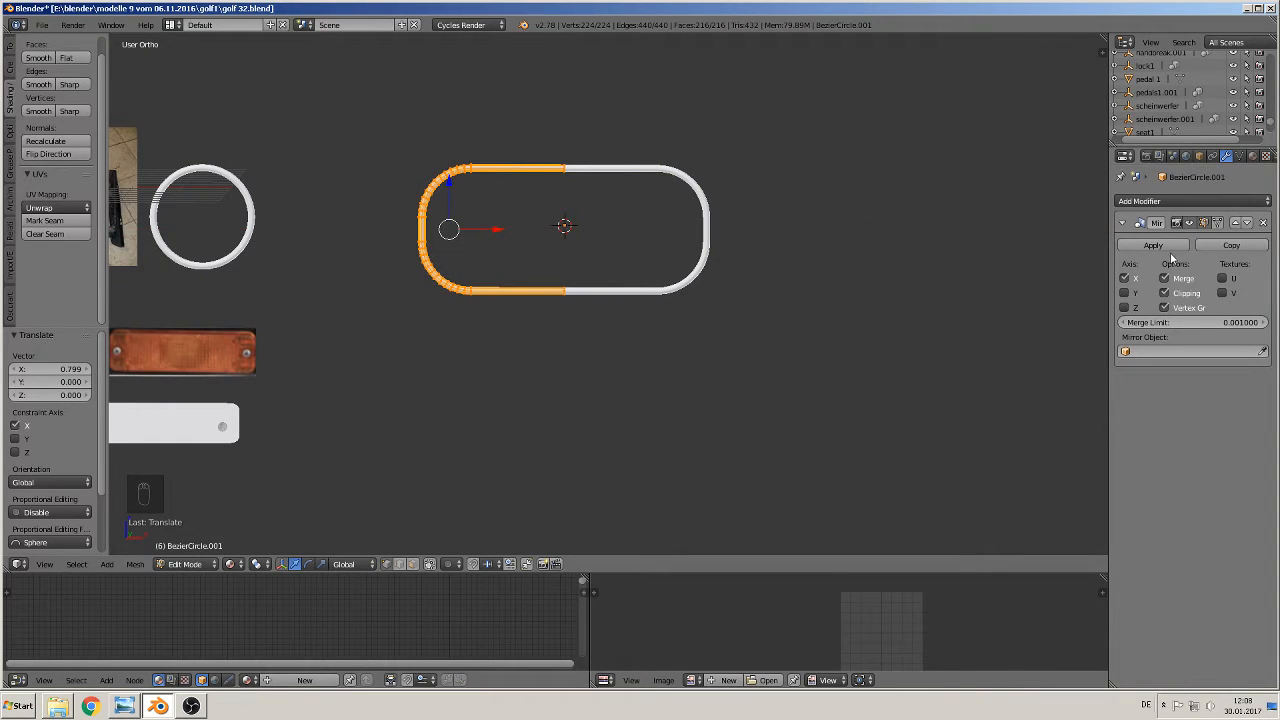
pyautogui.press('Tab')
# - Scale the closed tube loop down slightly along Z and to about 0.82 along X
pyautogui.moveTo(822, 313); pyautogui.dragTo(808, 352, button='middle')
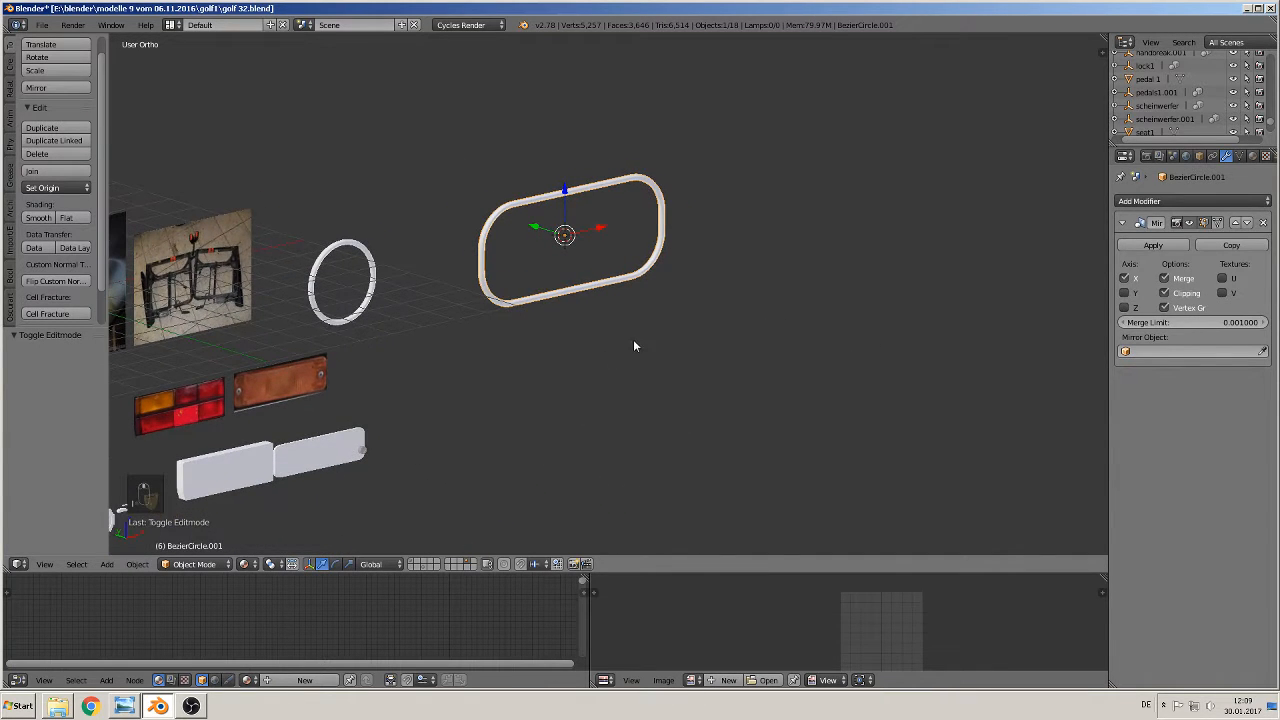
pyautogui.press('s')
pyautogui.press('z')
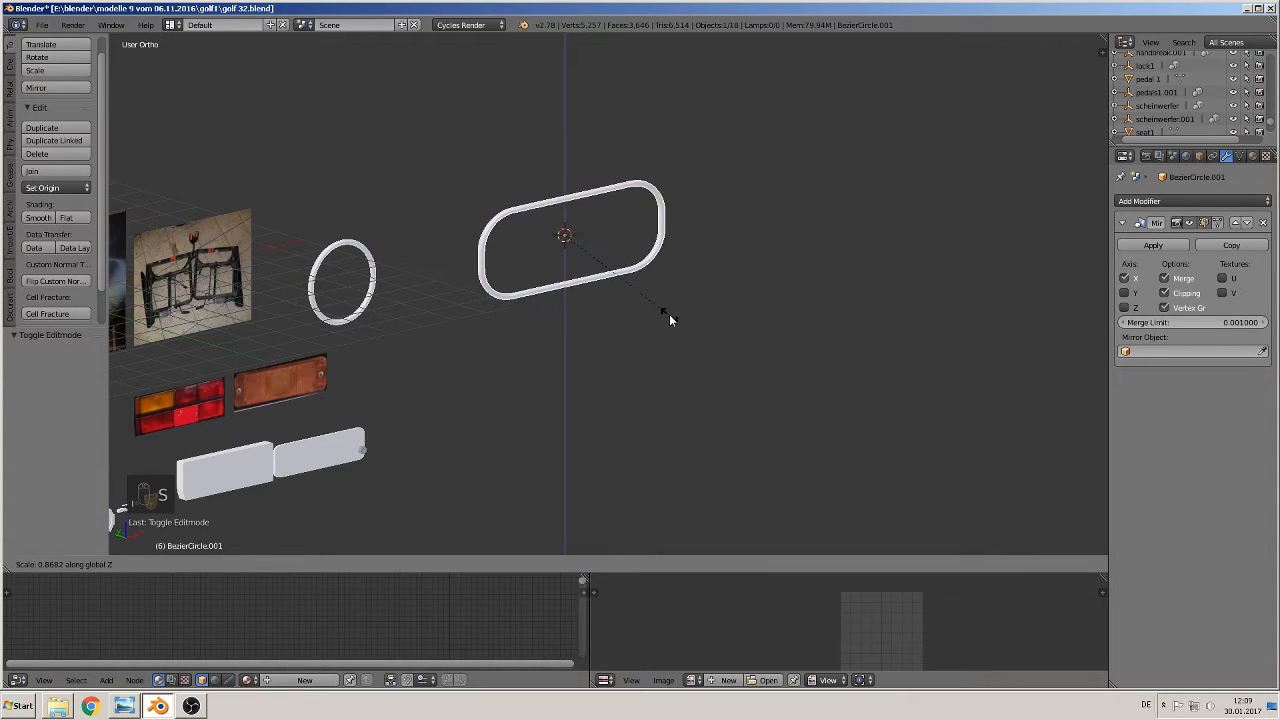
pyautogui.click(656, 296)
pyautogui.moveTo(657, 323)
pyautogui.mouseDown(button='middle')
pyautogui.moveTo(623, 329)
pyautogui.moveTo(716, 303)
pyautogui.moveTo(650, 313)
pyautogui.mouseUp(button='middle')
pyautogui.press('x')
pyautogui.click(687, 296)
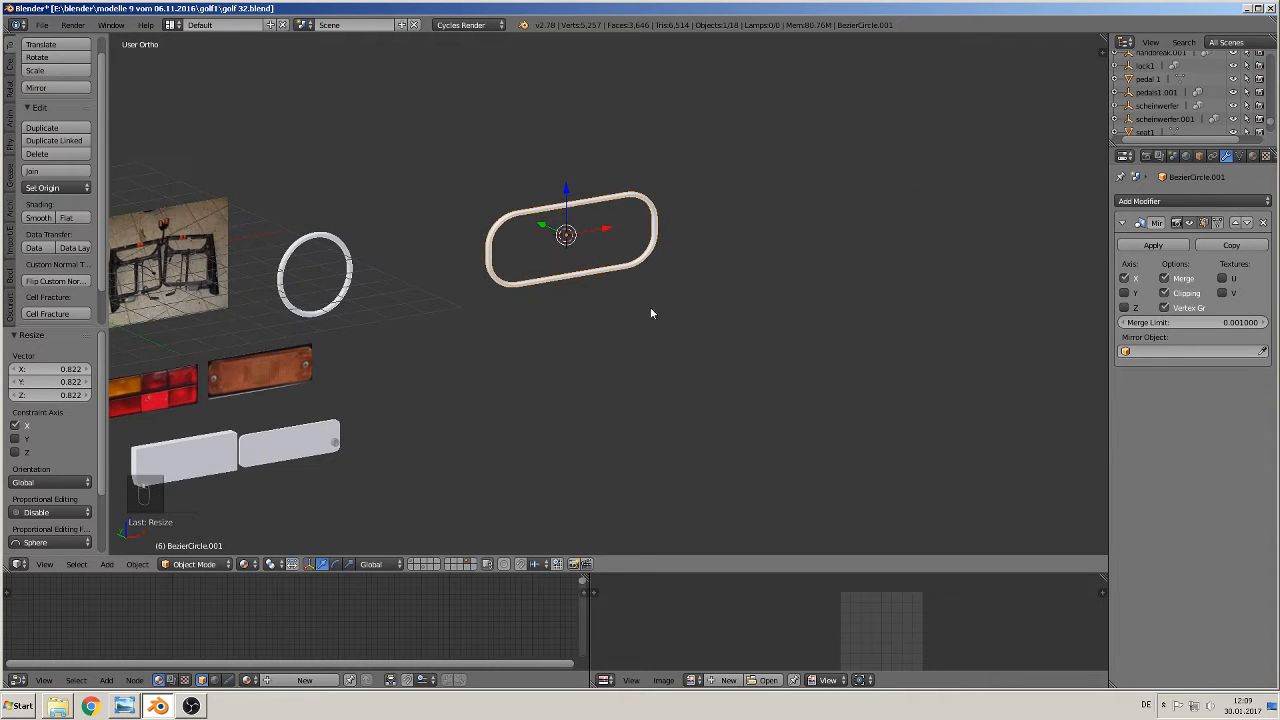
# - In Edit Mode, duplicate the tube mesh and place the copy about 2.45 units away along Y
pyautogui.moveTo(566, 292); pyautogui.dragTo(617, 315, button='middle')
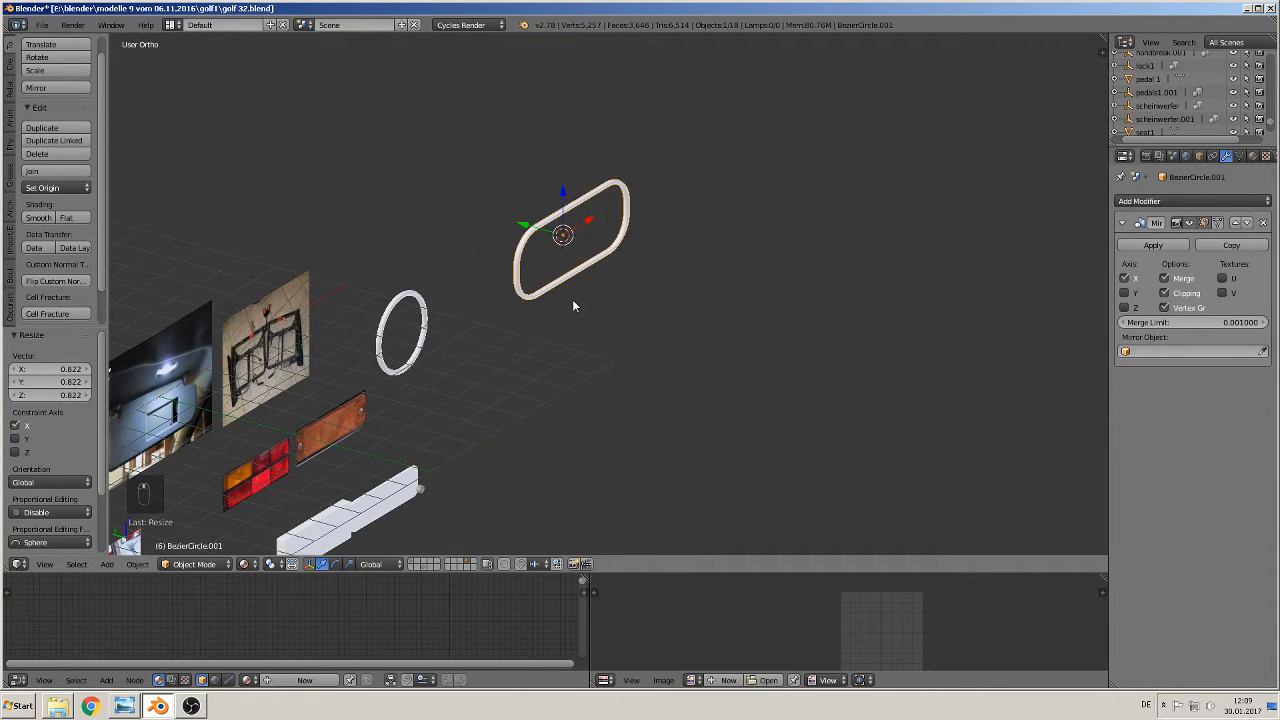
pyautogui.press('Tab')
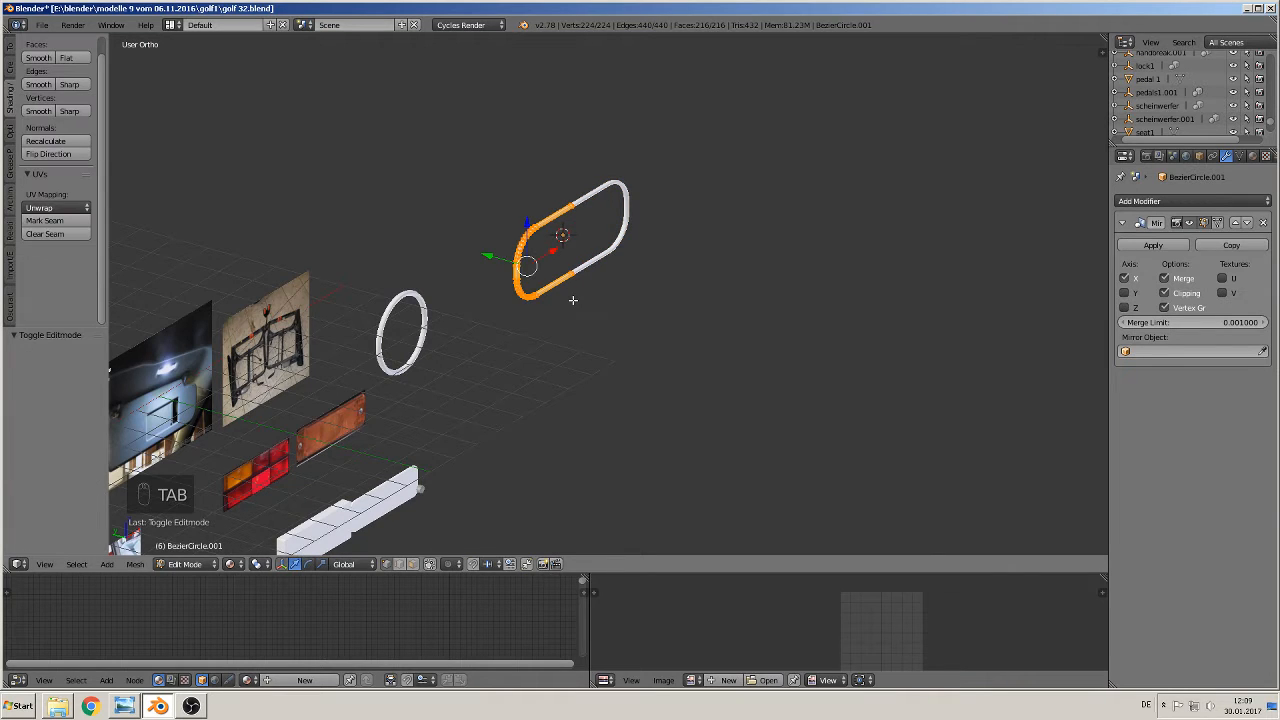
pyautogui.hotkey('shift', 'd')
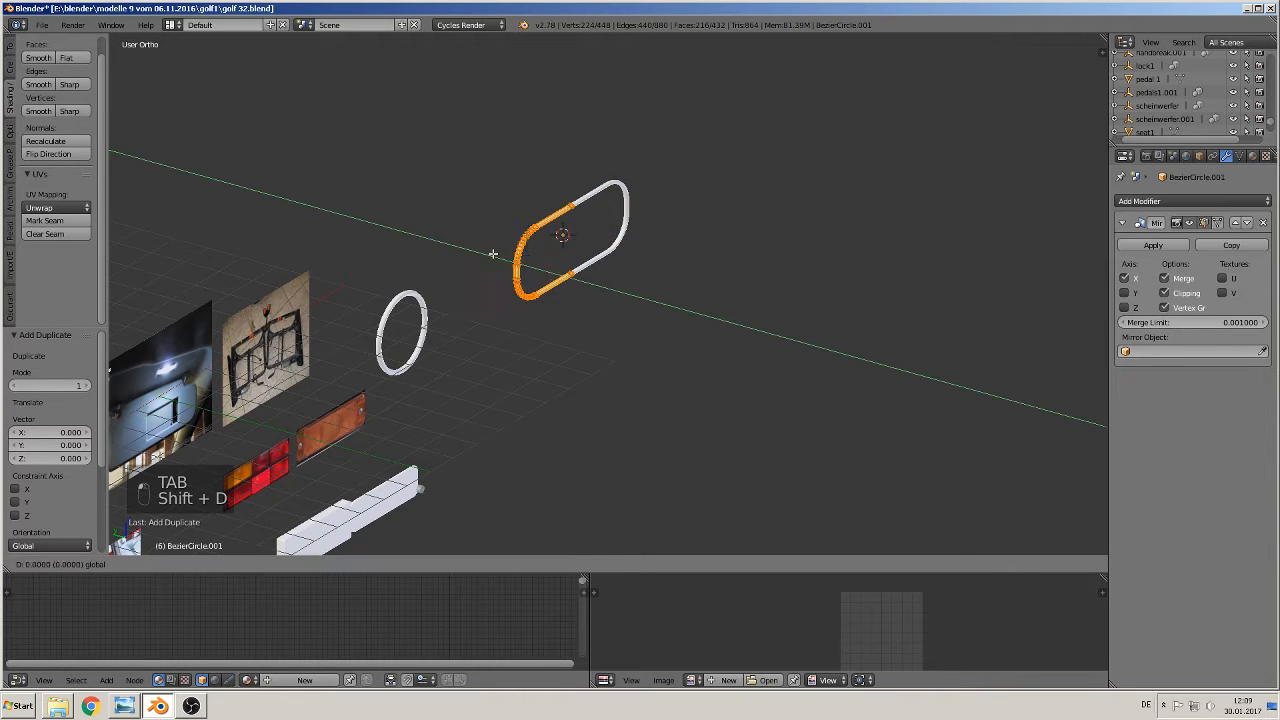
pyautogui.click(414, 220)
# - Mark a UV seam along a lengthwise edge loop of the original tube
pyautogui.scroll(3, 596, 326)
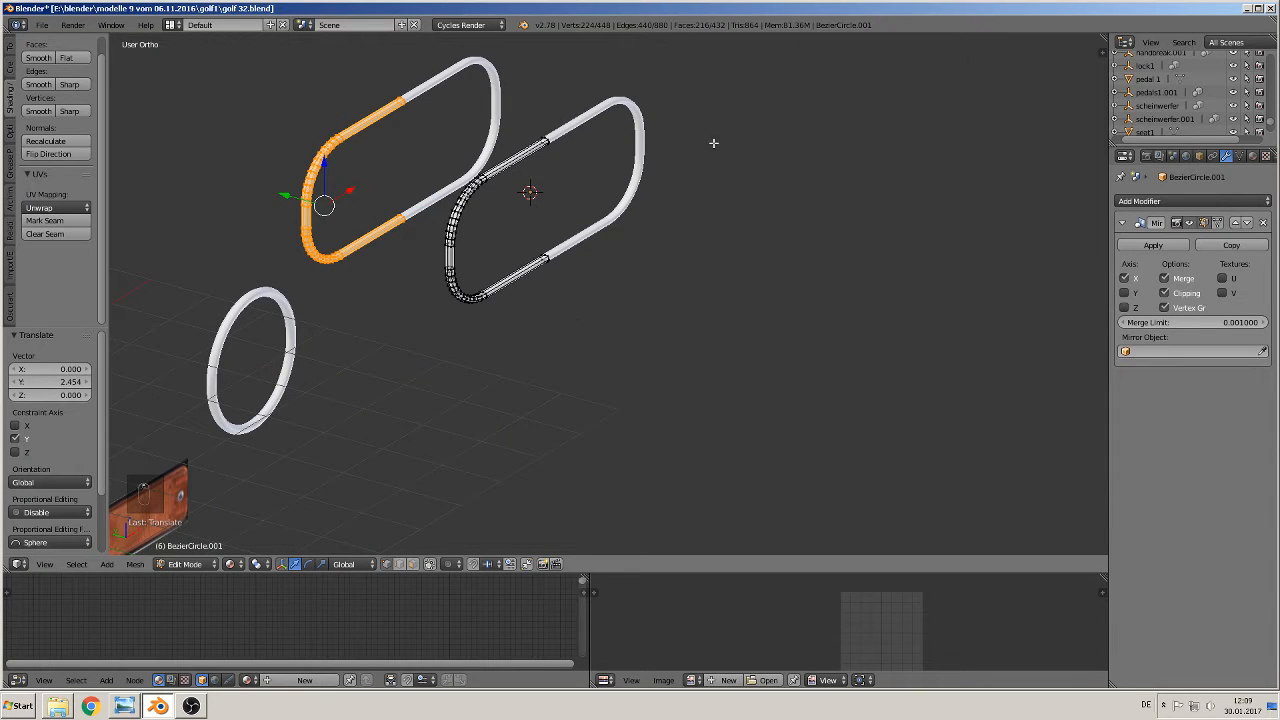
pyautogui.scroll(3, 703, 309)
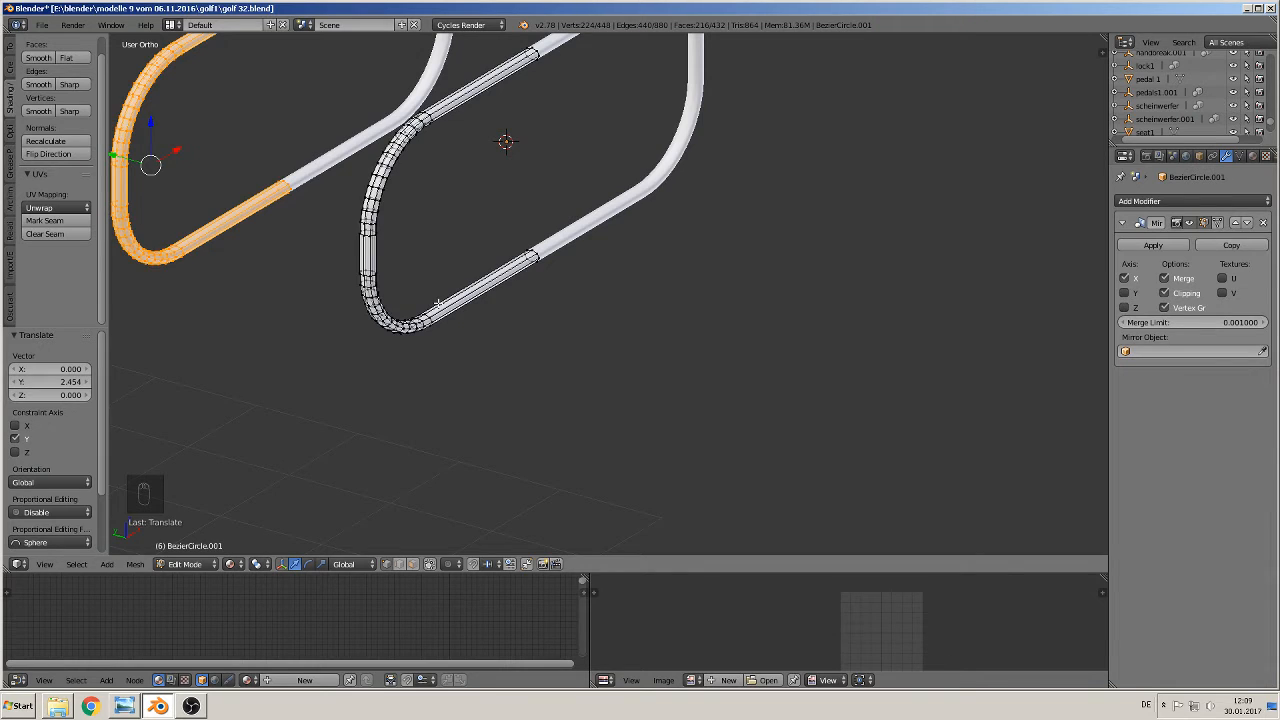
pyautogui.moveTo(437, 303); pyautogui.dragTo(519, 301, button='middle')
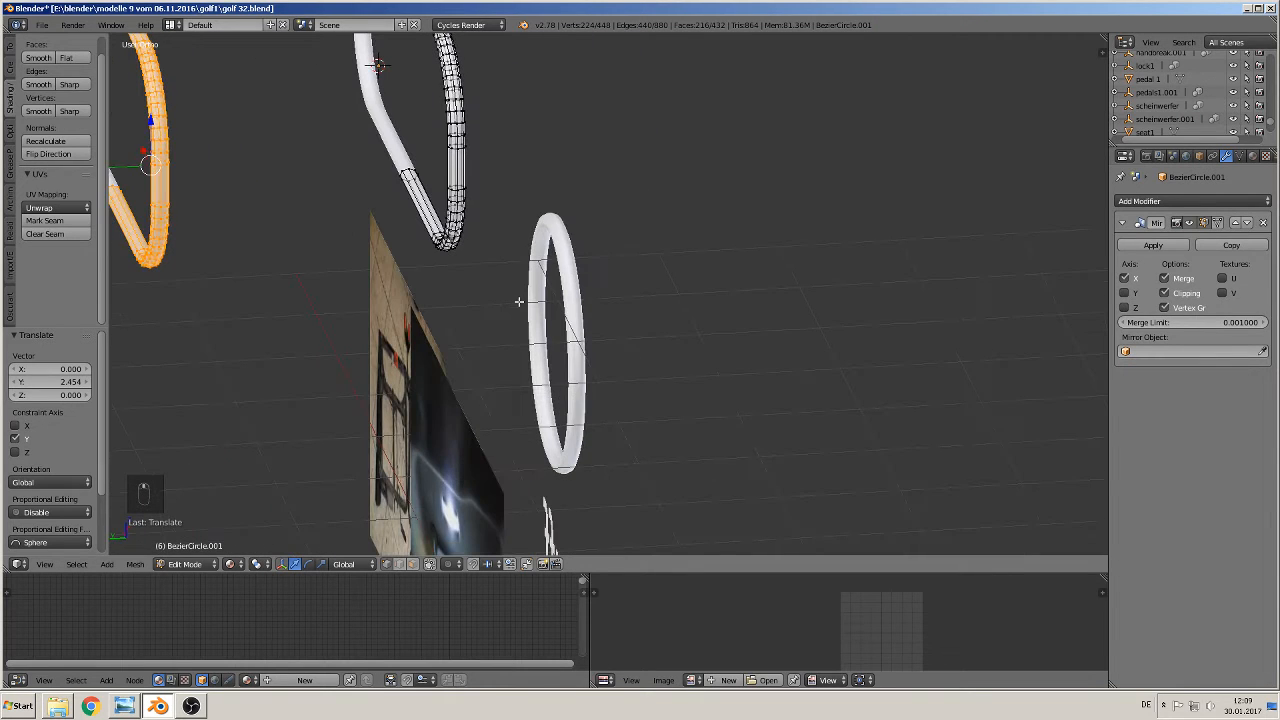
pyautogui.keyDown('alt'); pyautogui.rightClick(421, 219); pyautogui.keyUp('alt')
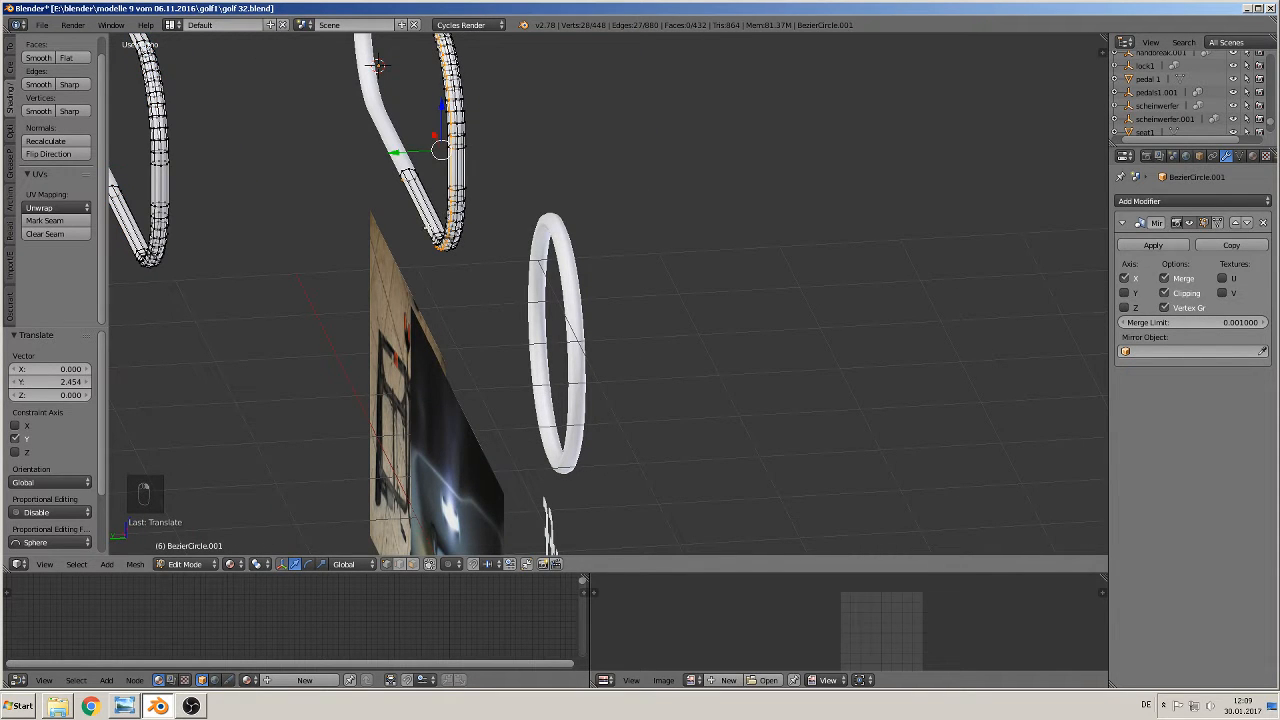
pyautogui.click(44, 220)
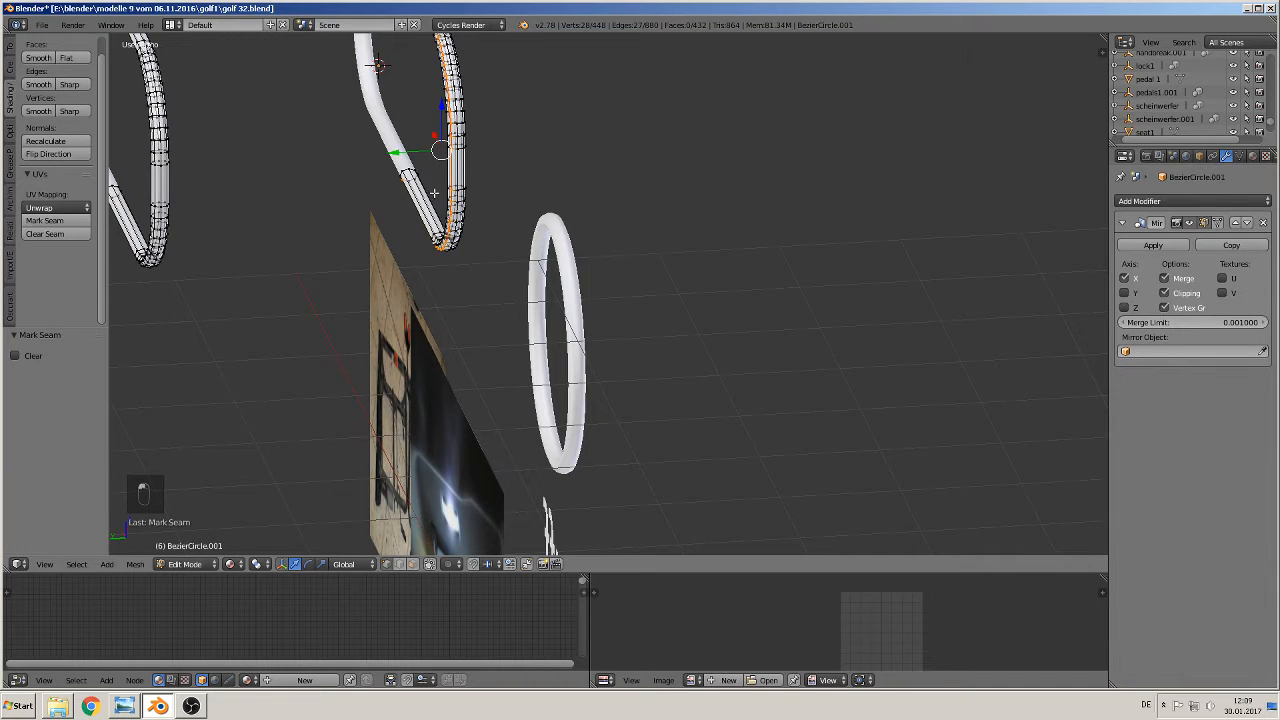
# - Mark a UV seam along the matching lengthwise edge loop of the duplicated tube, leaving nothing selected
pyautogui.moveTo(434, 194); pyautogui.dragTo(330, 192, button='middle')
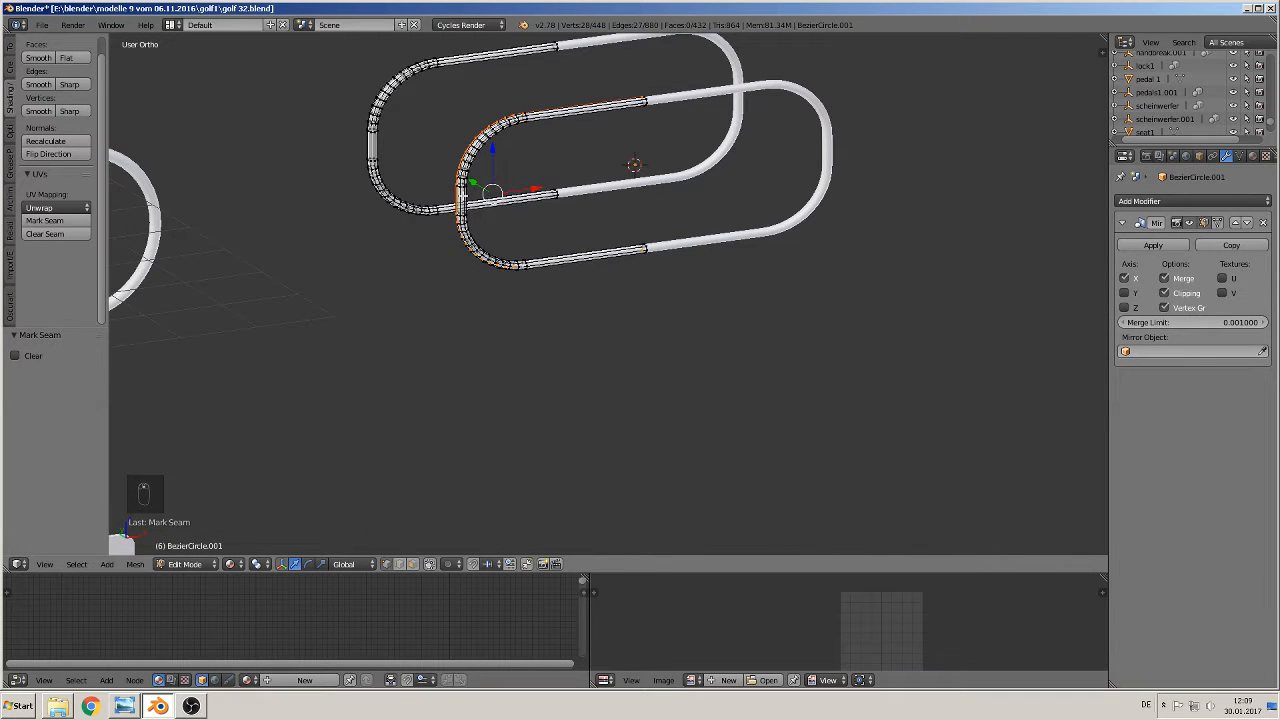
pyautogui.moveTo(460, 194); pyautogui.dragTo(436, 232, button='middle')
pyautogui.moveTo(435, 181); pyautogui.dragTo(597, 208, button='middle')
pyautogui.moveTo(364, 261); pyautogui.dragTo(301, 274, button='middle')
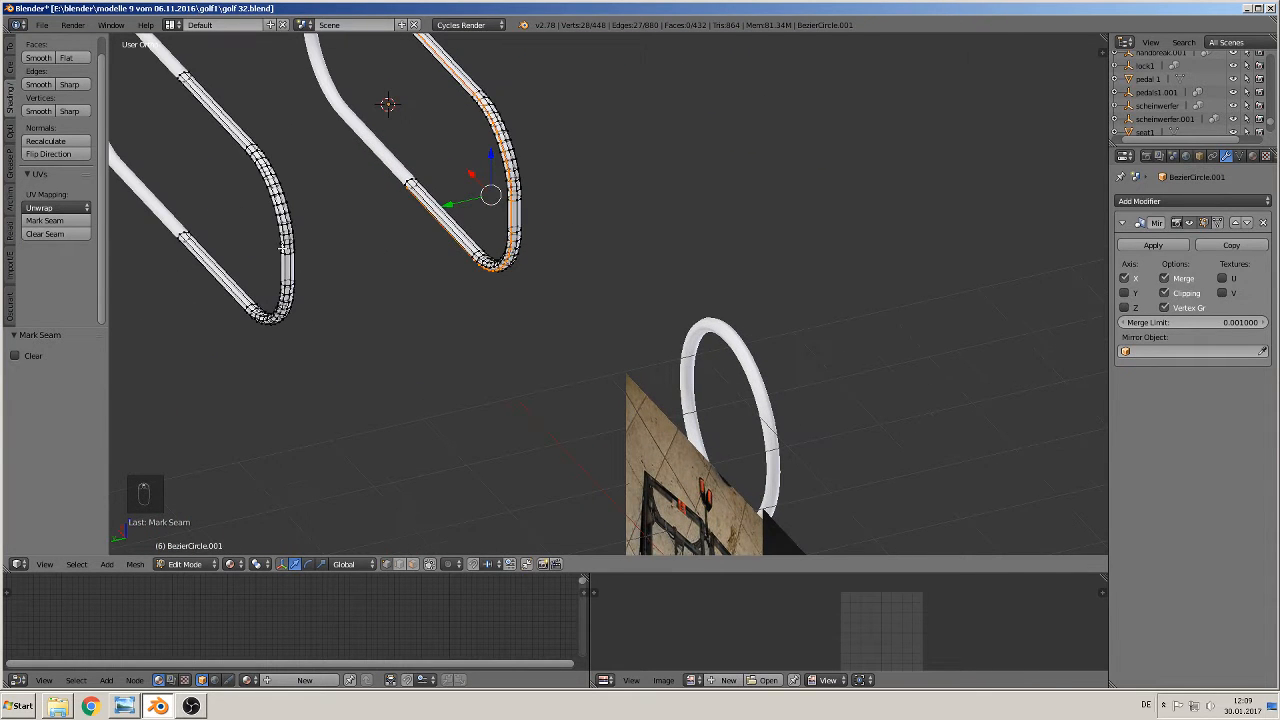
pyautogui.keyDown('alt'); pyautogui.rightClick(285, 249); pyautogui.keyUp('alt')
pyautogui.keyDown('alt'); pyautogui.rightClick(286, 249); pyautogui.keyUp('alt')
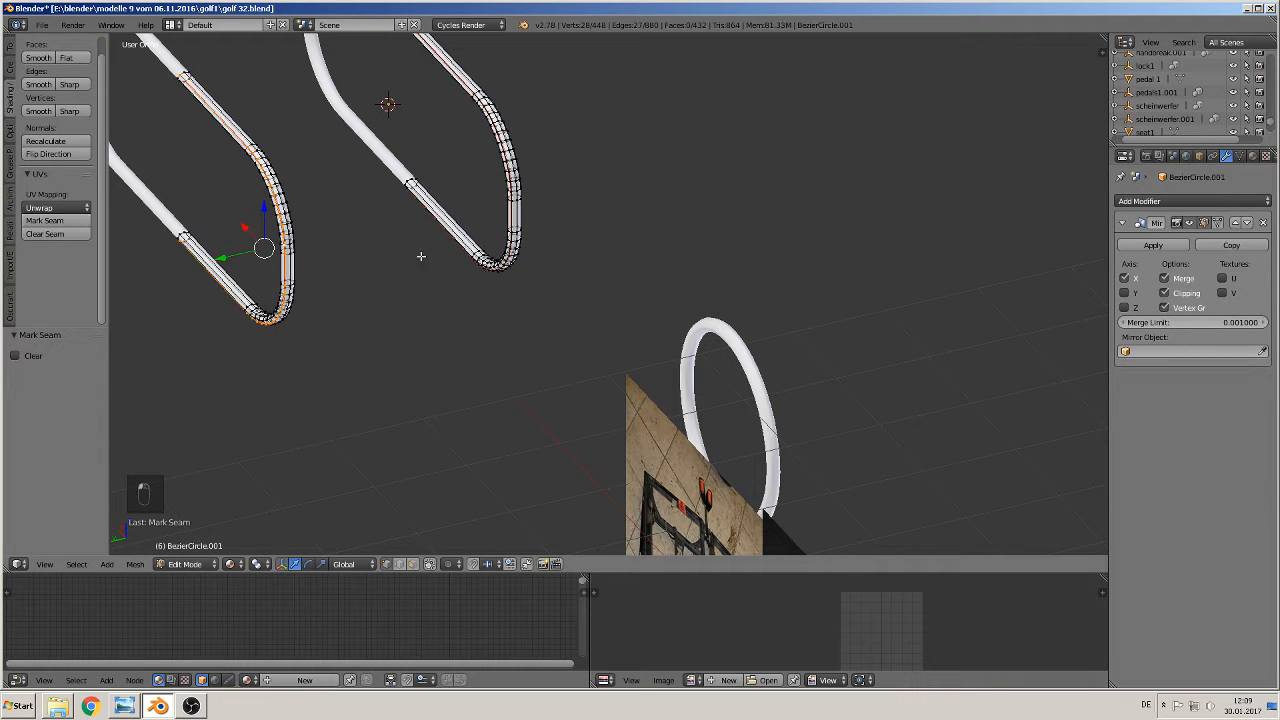
pyautogui.press('a')
# - In Object Mode, assign the existing black metal material to the two tube loops
pyautogui.moveTo(608, 302); pyautogui.dragTo(497, 296, button='middle')
pyautogui.scroll(-3, 496, 297)
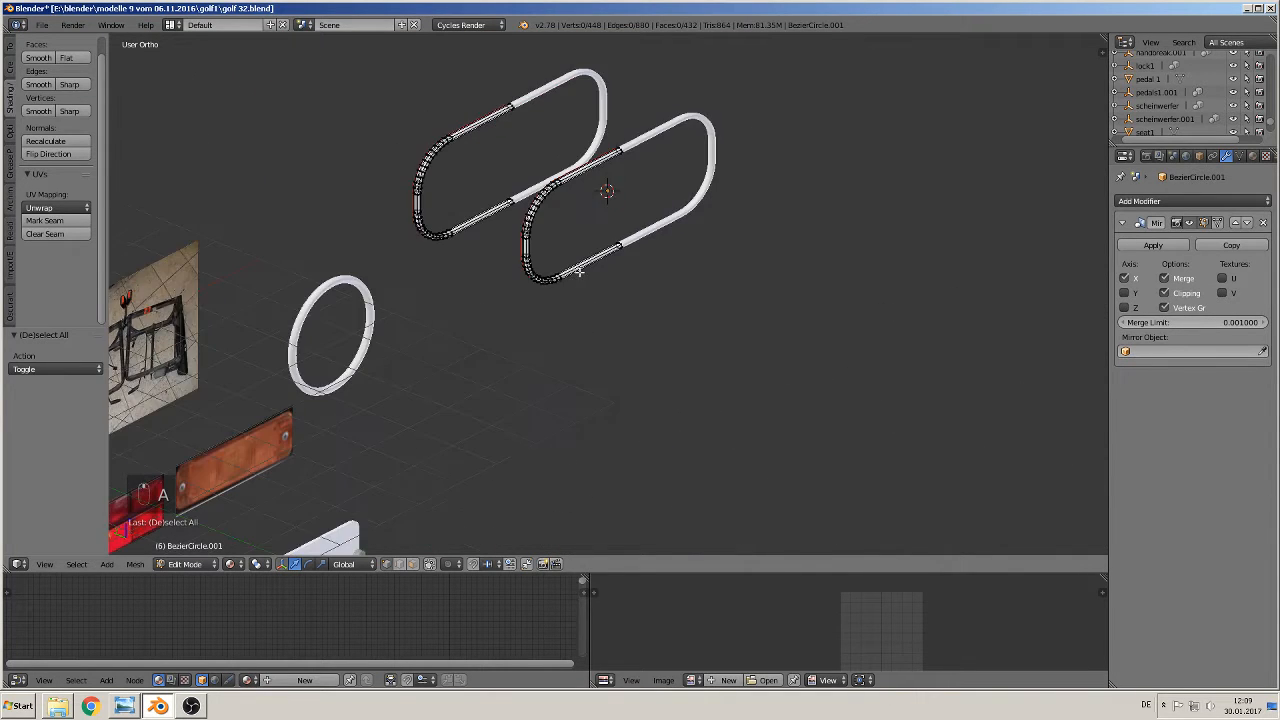
pyautogui.scroll(-3, 660, 307)
pyautogui.moveTo(670, 309); pyautogui.dragTo(480, 366, button='middle')
pyautogui.press('Tab')
pyautogui.scroll(5, 652, 296)
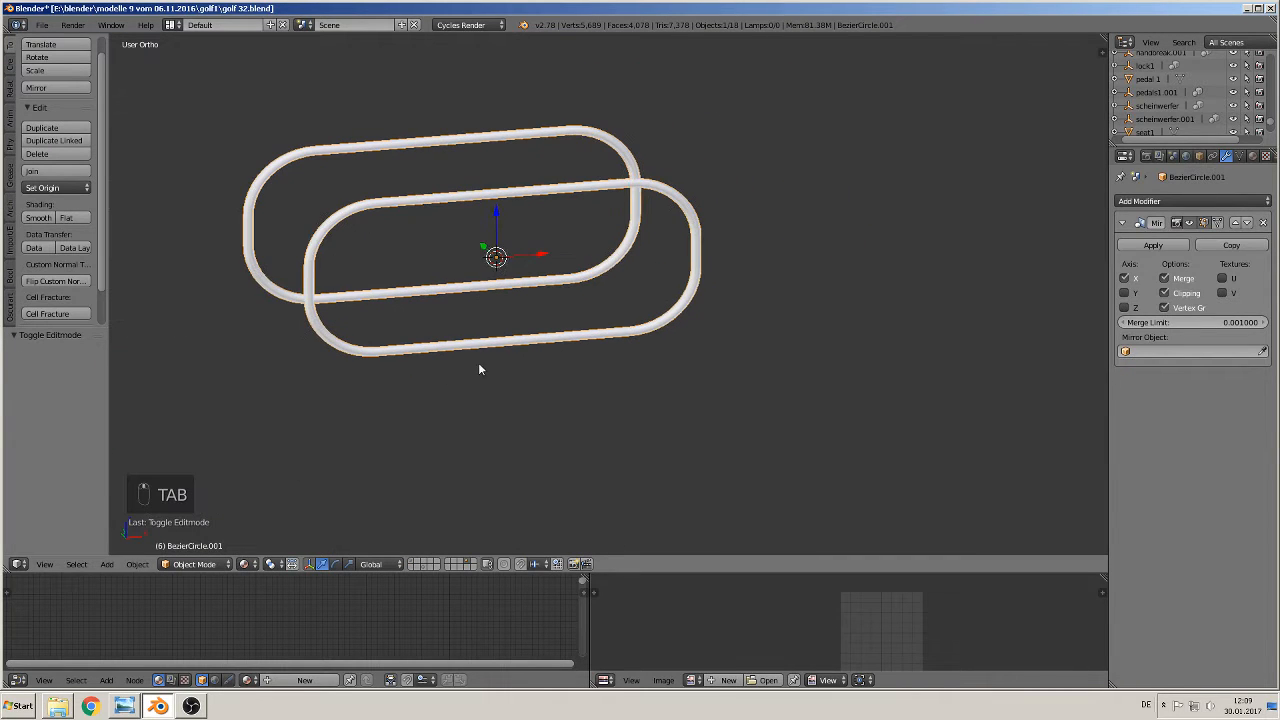
pyautogui.click(1253, 157)
pyautogui.click(1123, 273)
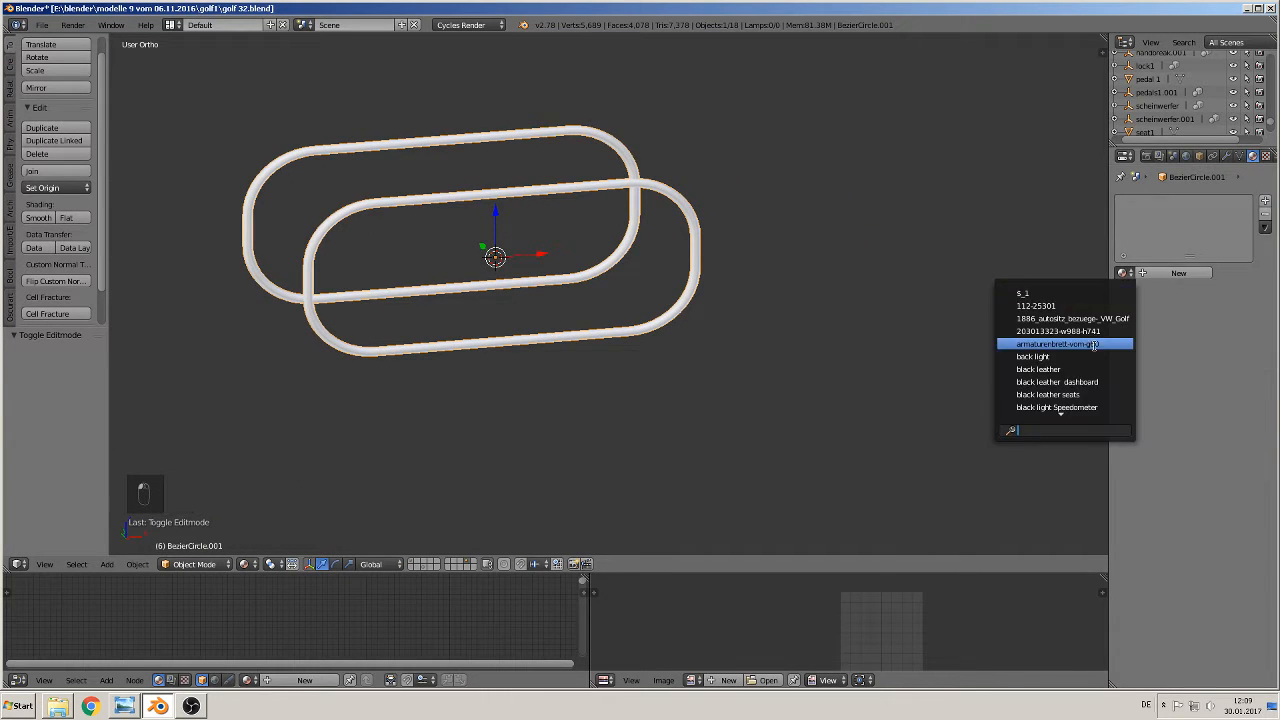
pyautogui.write('black')
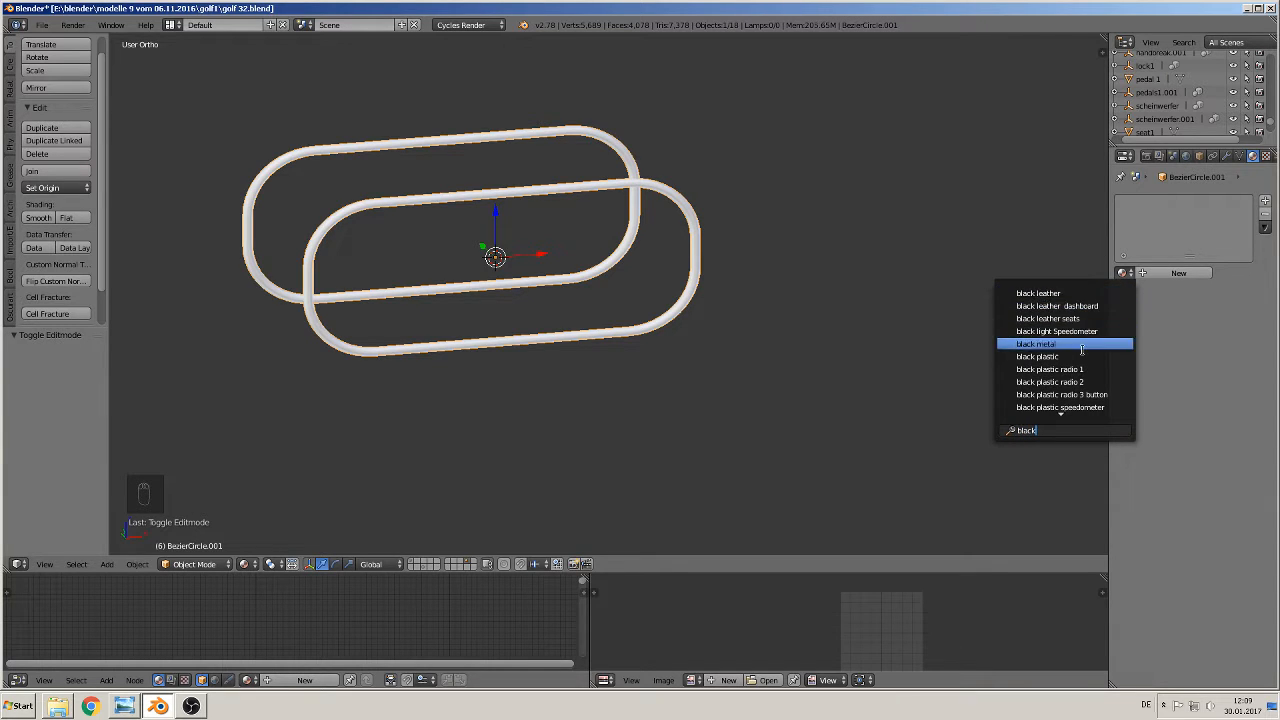
pyautogui.click(1081, 343)
# - Examine the adjustment levers at the lower edge of the seat frame in the reference photo from the front view
pyautogui.scroll(-6, 700, 322)
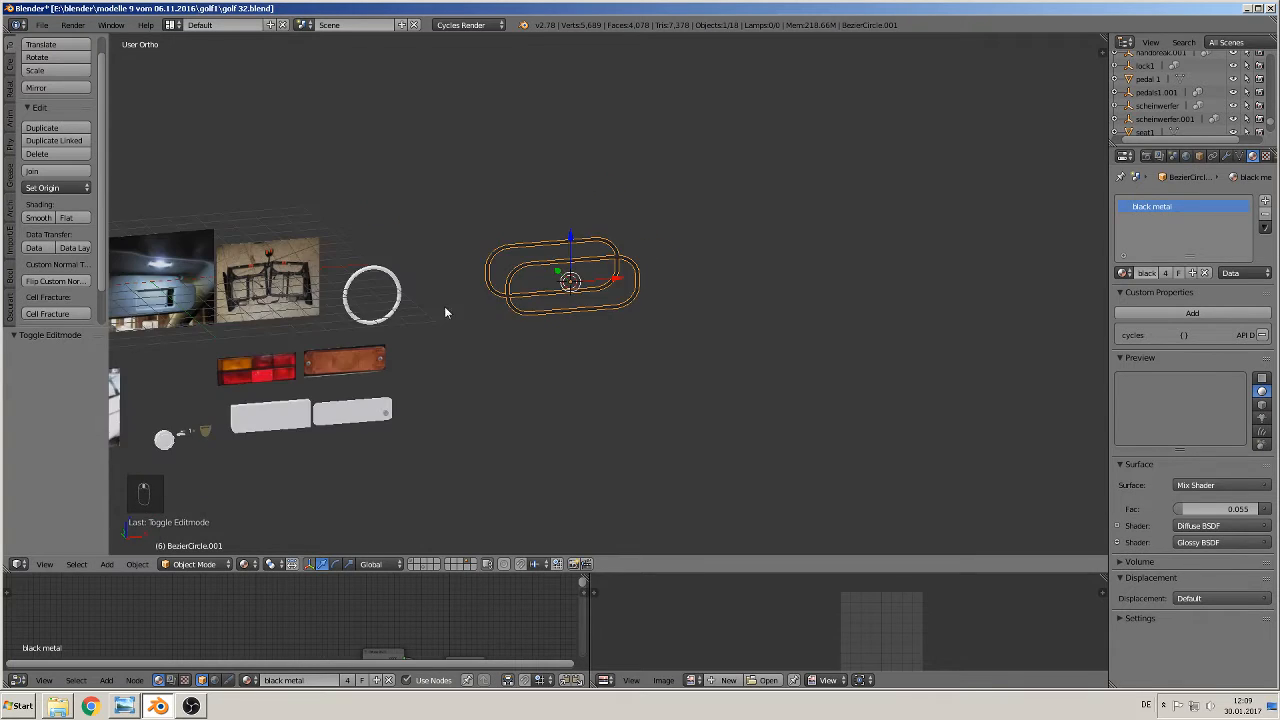
pyautogui.press('KP_1')
pyautogui.keyDown('shift'); pyautogui.moveTo(286, 230); pyautogui.dragTo(380, 222, button='middle'); pyautogui.keyUp('shift')
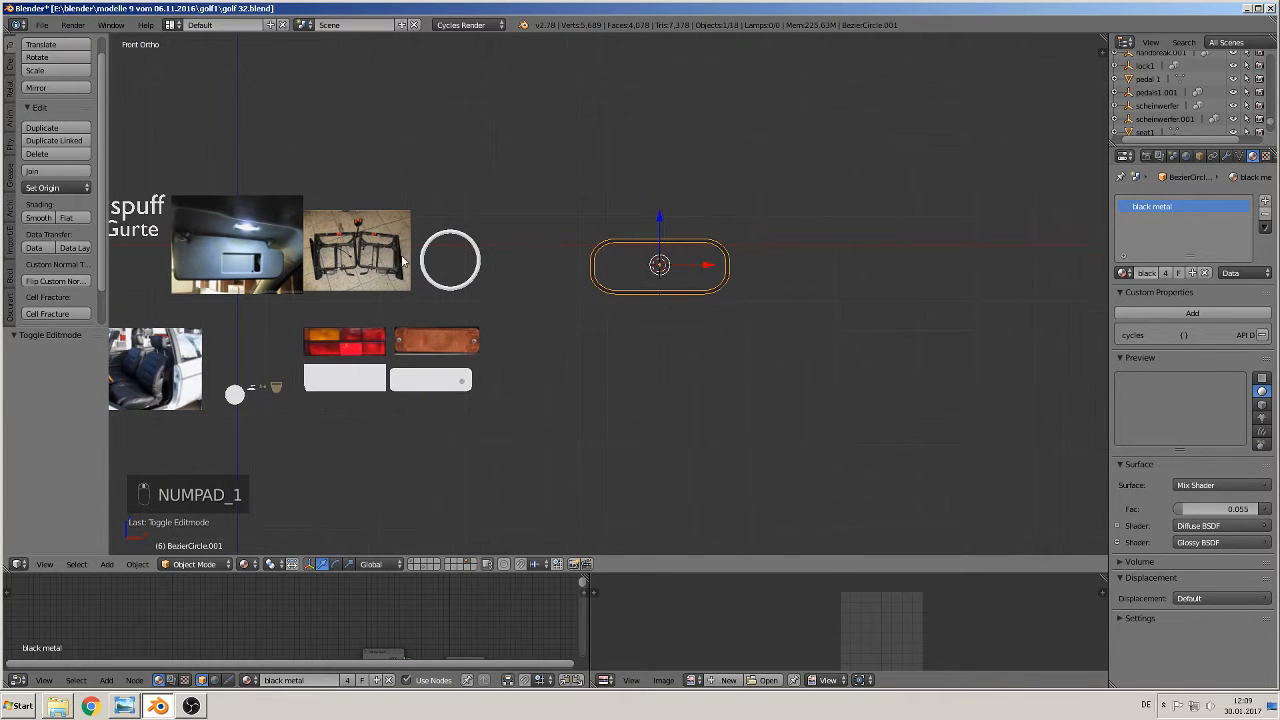
pyautogui.rightClick(374, 251)
pyautogui.scroll(3, 372, 270)
pyautogui.keyDown('shift'); pyautogui.moveTo(366, 278); pyautogui.dragTo(697, 332, button='middle'); pyautogui.keyUp('shift')
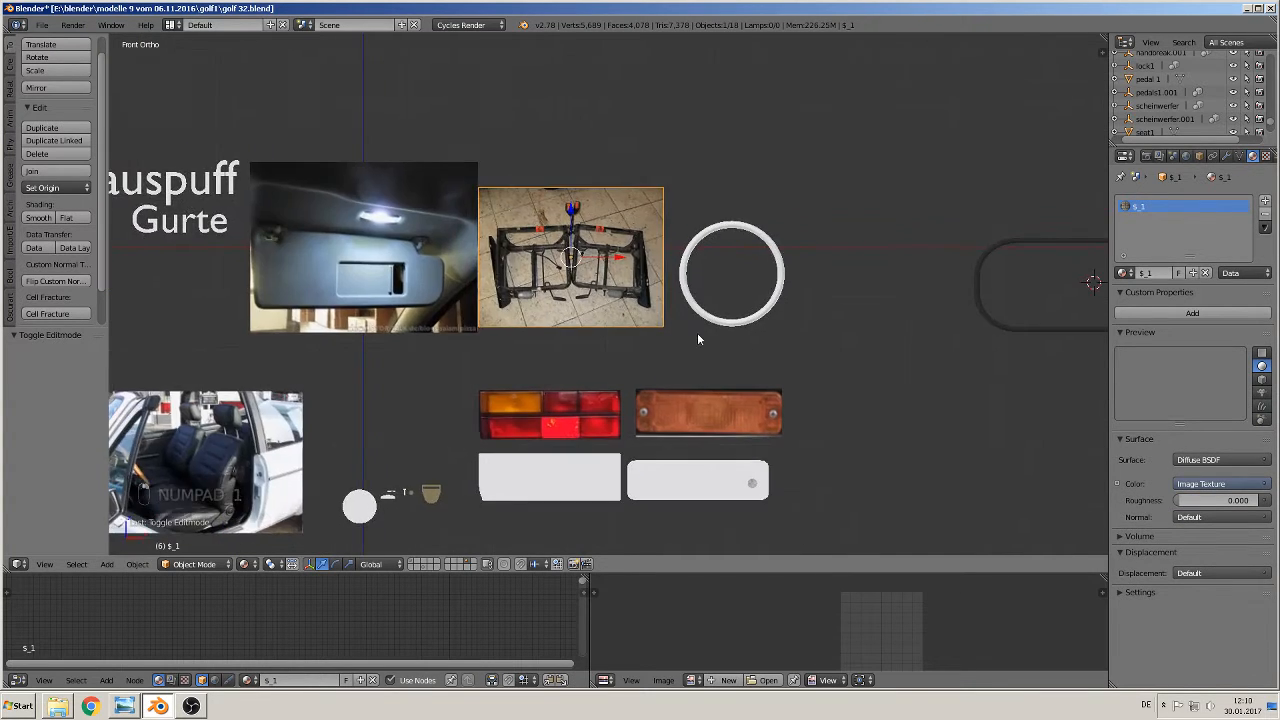
pyautogui.scroll(6, 650, 330)
pyautogui.keyDown('shift'); pyautogui.moveTo(587, 332); pyautogui.dragTo(612, 239, button='middle'); pyautogui.keyUp('shift')
pyautogui.scroll(2, 550, 222)
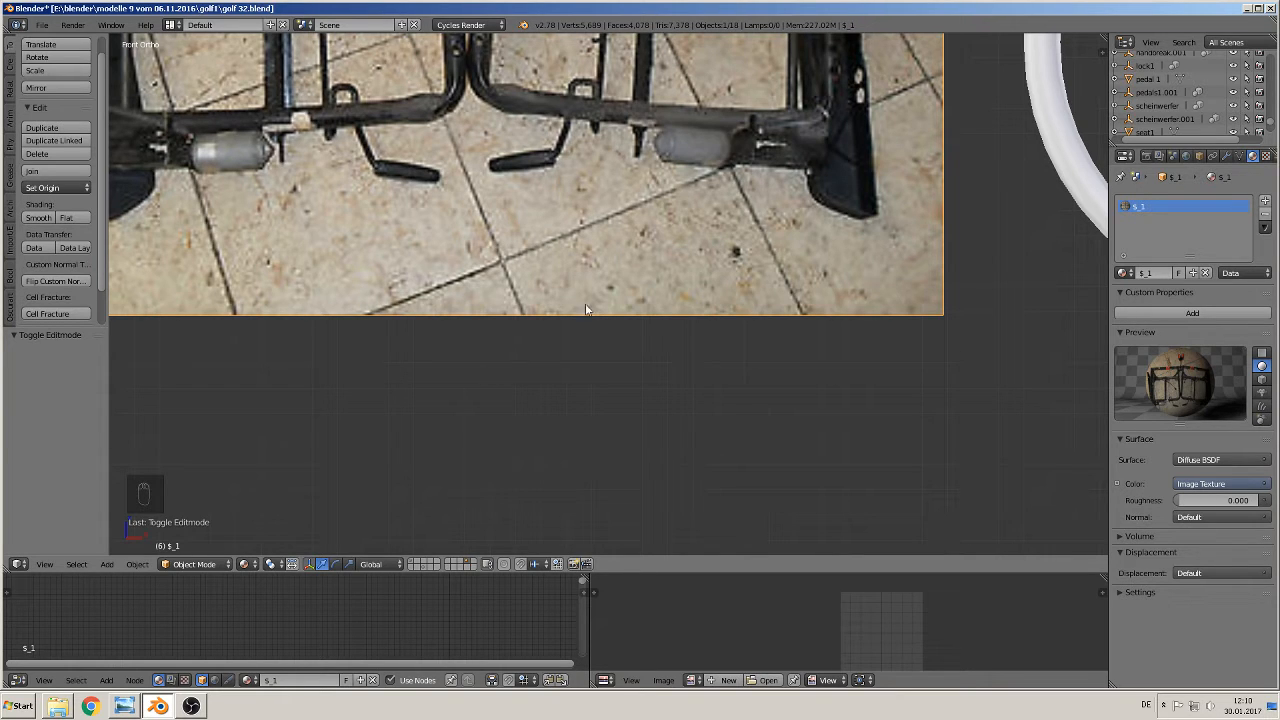
# - Add a cube below the levers in the photo, scale it to about 0.028 and stretch it about 4.87 times along X
pyautogui.click(106, 564)
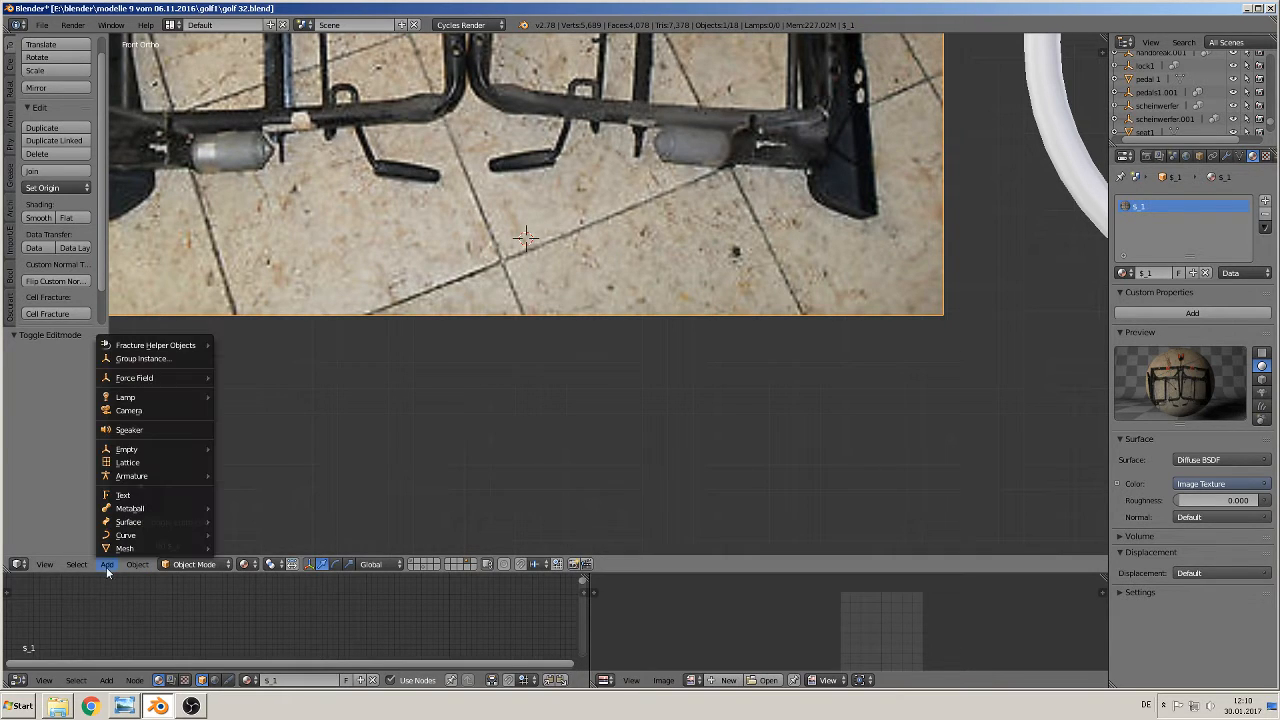
pyautogui.moveTo(124, 548)
pyautogui.click(281, 232)
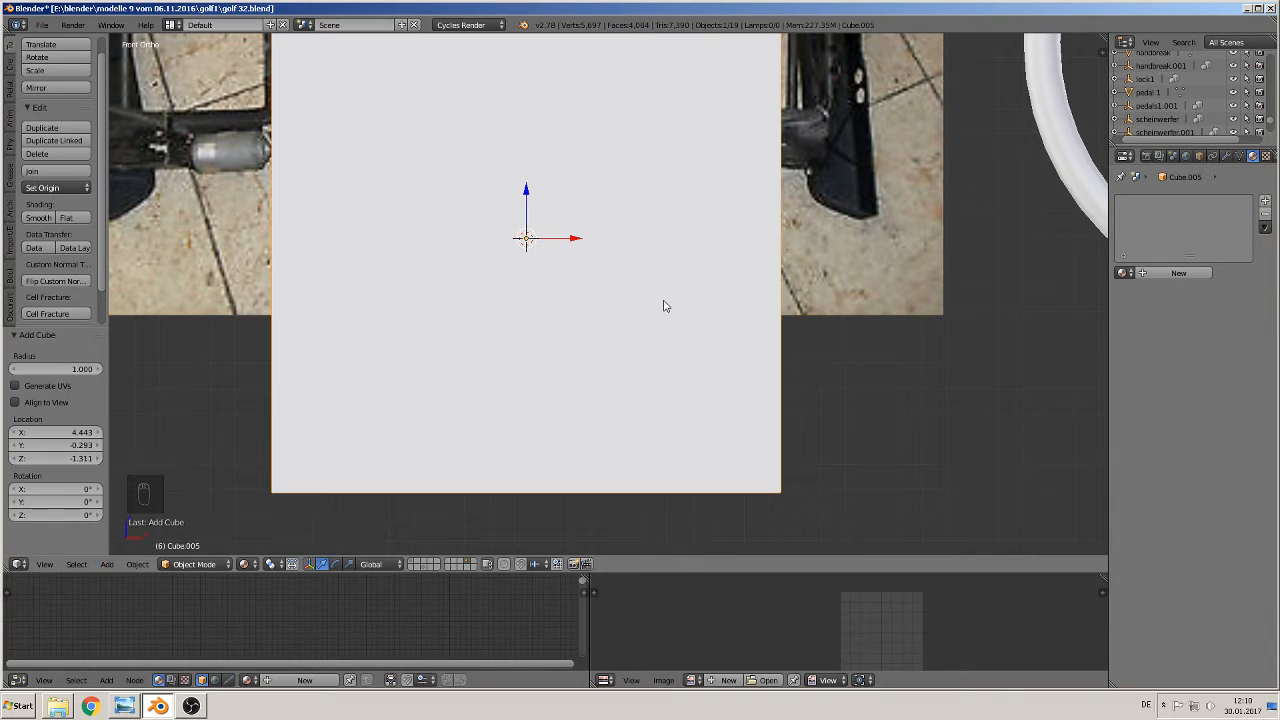
pyautogui.press('s')
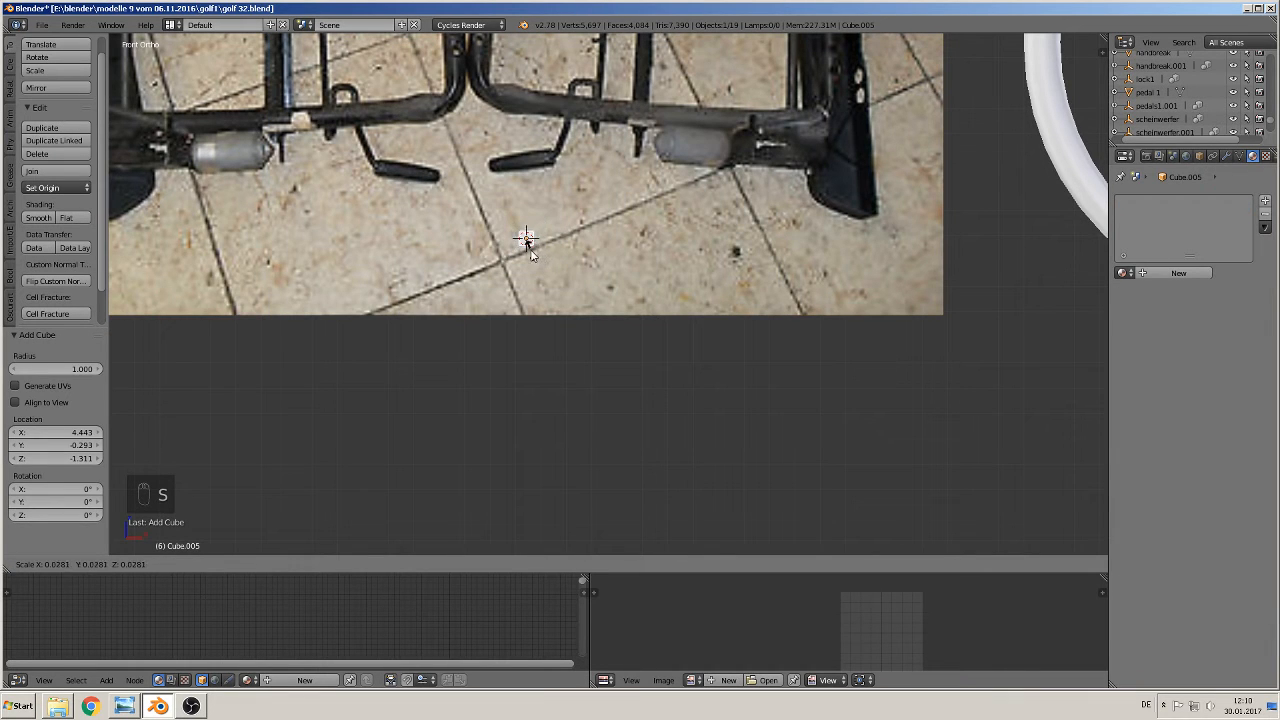
pyautogui.click(526, 242)
pyautogui.press('s')
pyautogui.press('x')
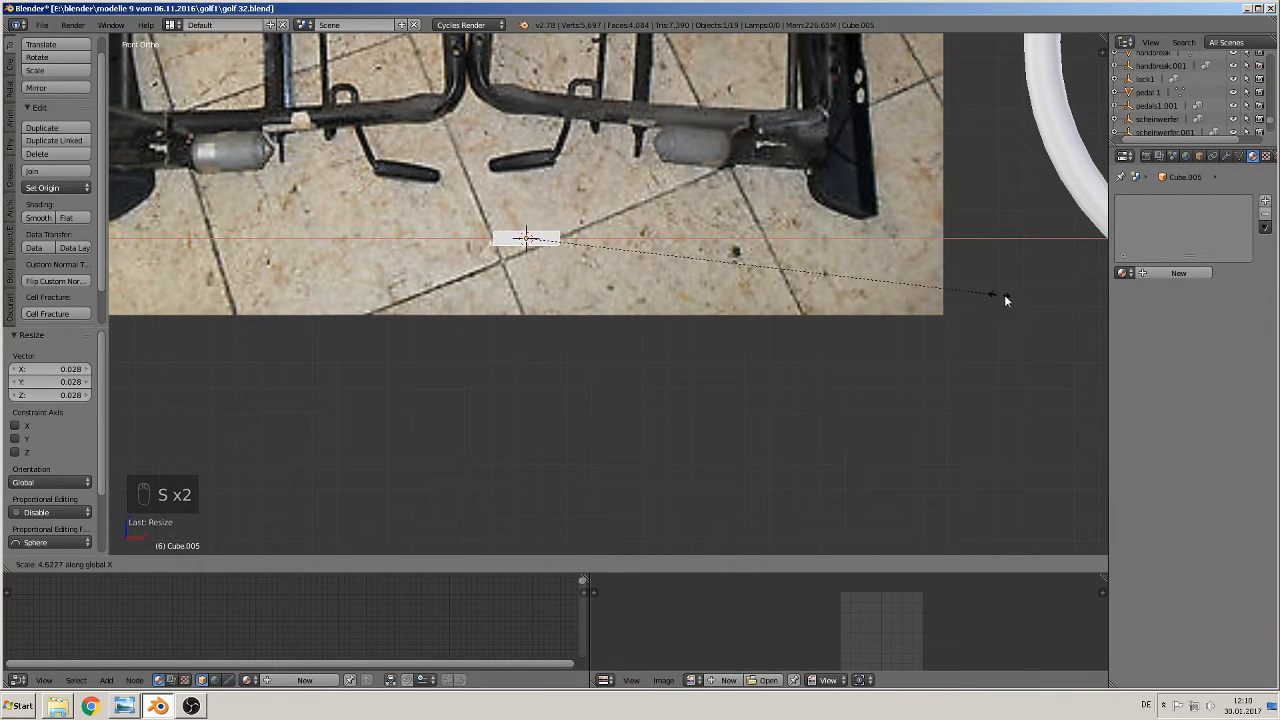
pyautogui.click(1025, 301)
# - Move the small bar about 0.34 units along negative Y, in front of the reference photo
pyautogui.scroll(1, 571, 266)
pyautogui.moveTo(571, 266); pyautogui.dragTo(605, 291, button='middle')
pyautogui.scroll(3, 603, 291)
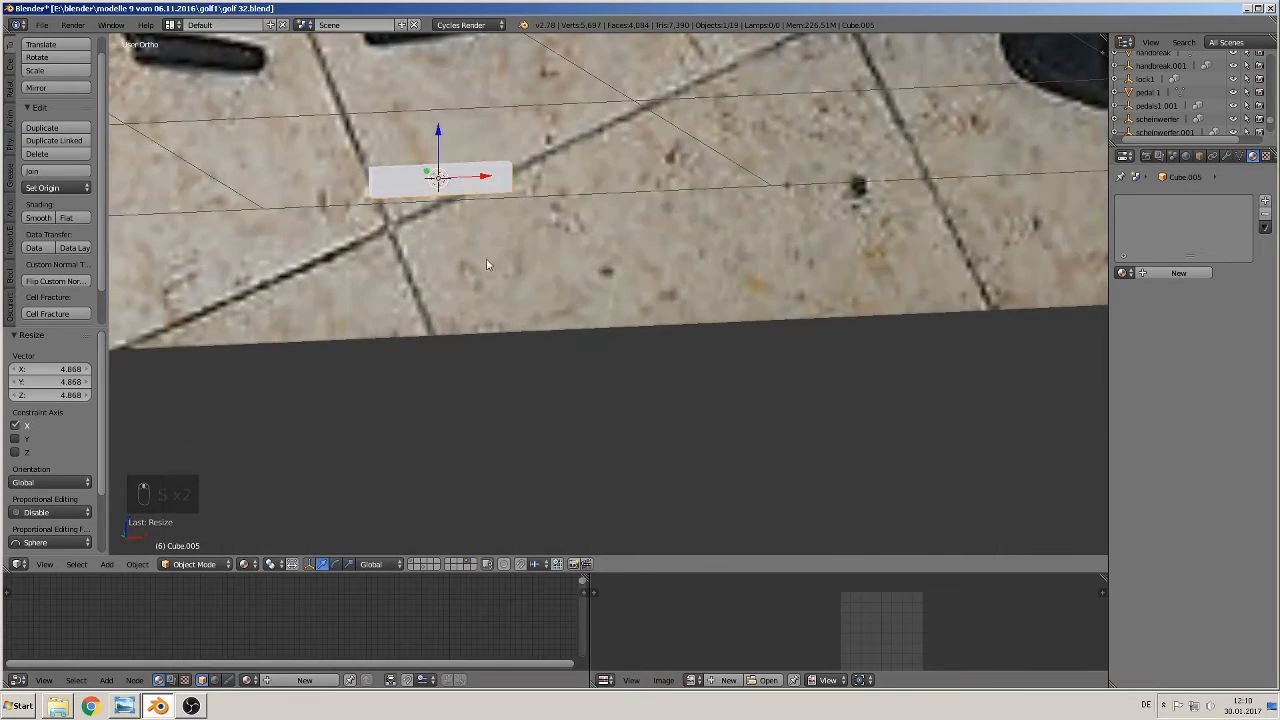
pyautogui.moveTo(453, 241); pyautogui.dragTo(510, 277, button='middle')
pyautogui.moveTo(400, 170); pyautogui.dragTo(490, 232)
pyautogui.moveTo(490, 232); pyautogui.dragTo(560, 353, button='middle')
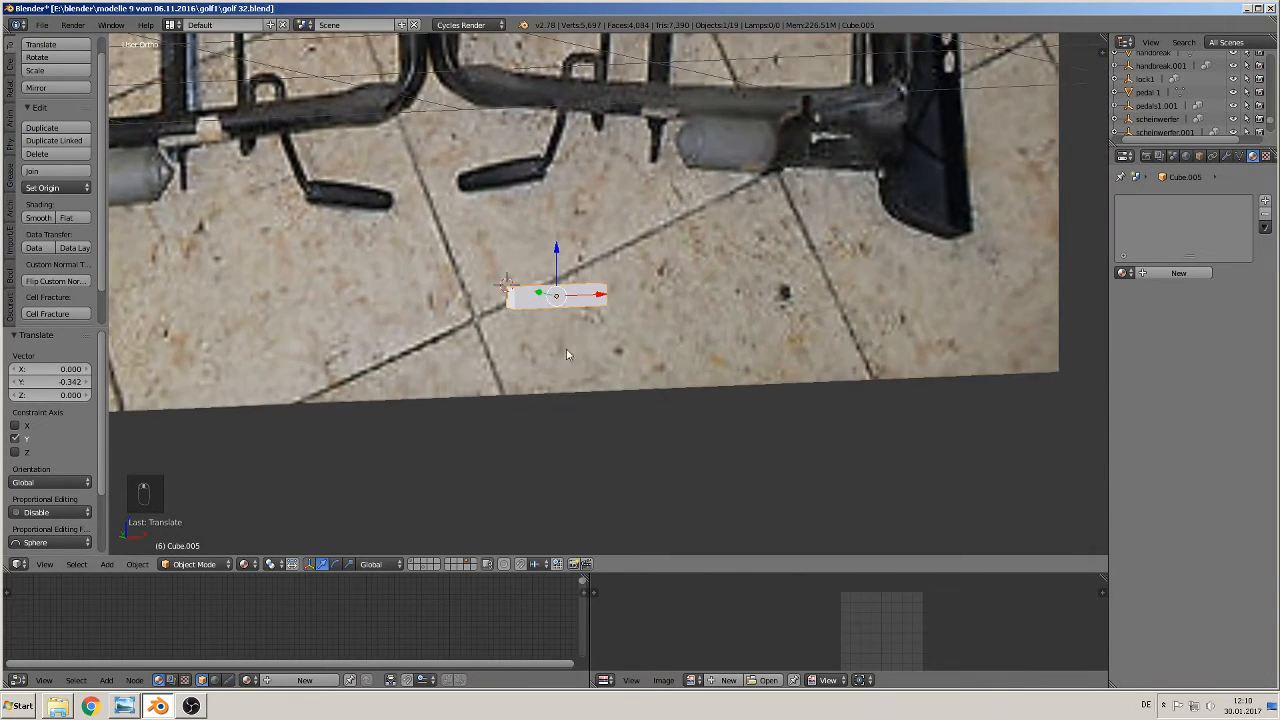
# - Add a Subdivision Surface modifier to the small bar and enter Edit Mode on it
pyautogui.click(1227, 156)
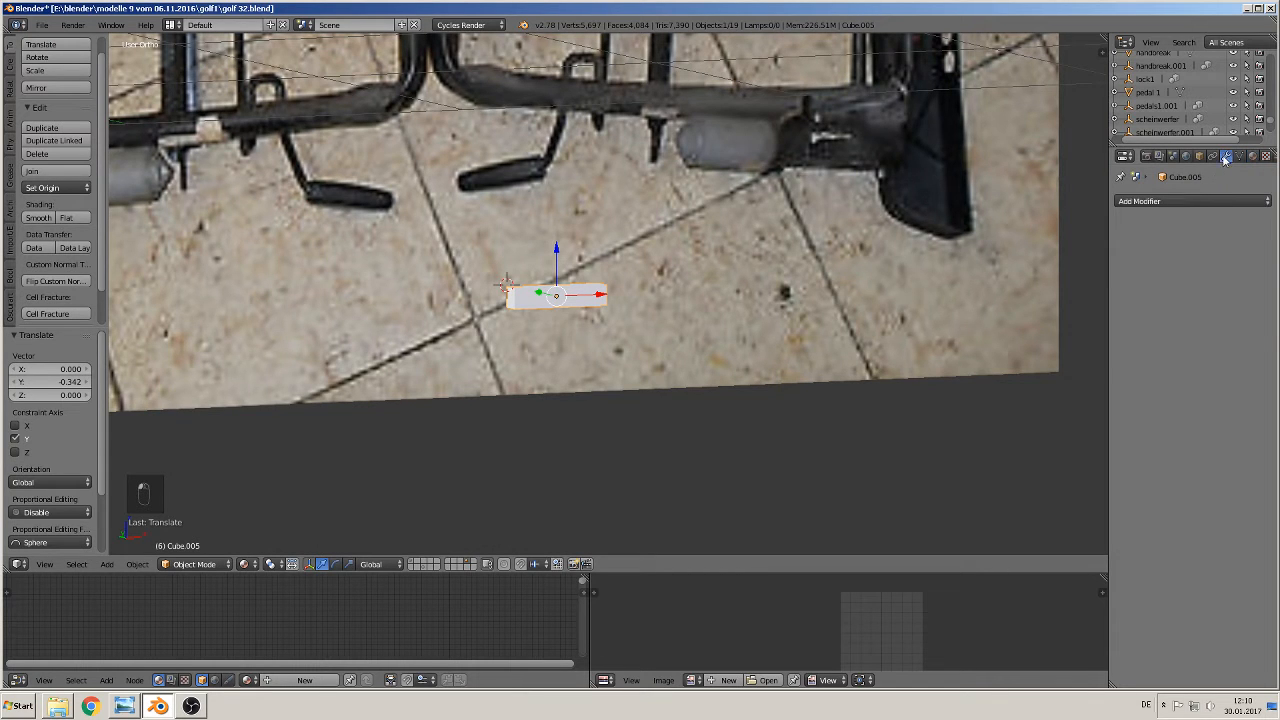
pyautogui.click(1152, 200)
pyautogui.click(1048, 432)
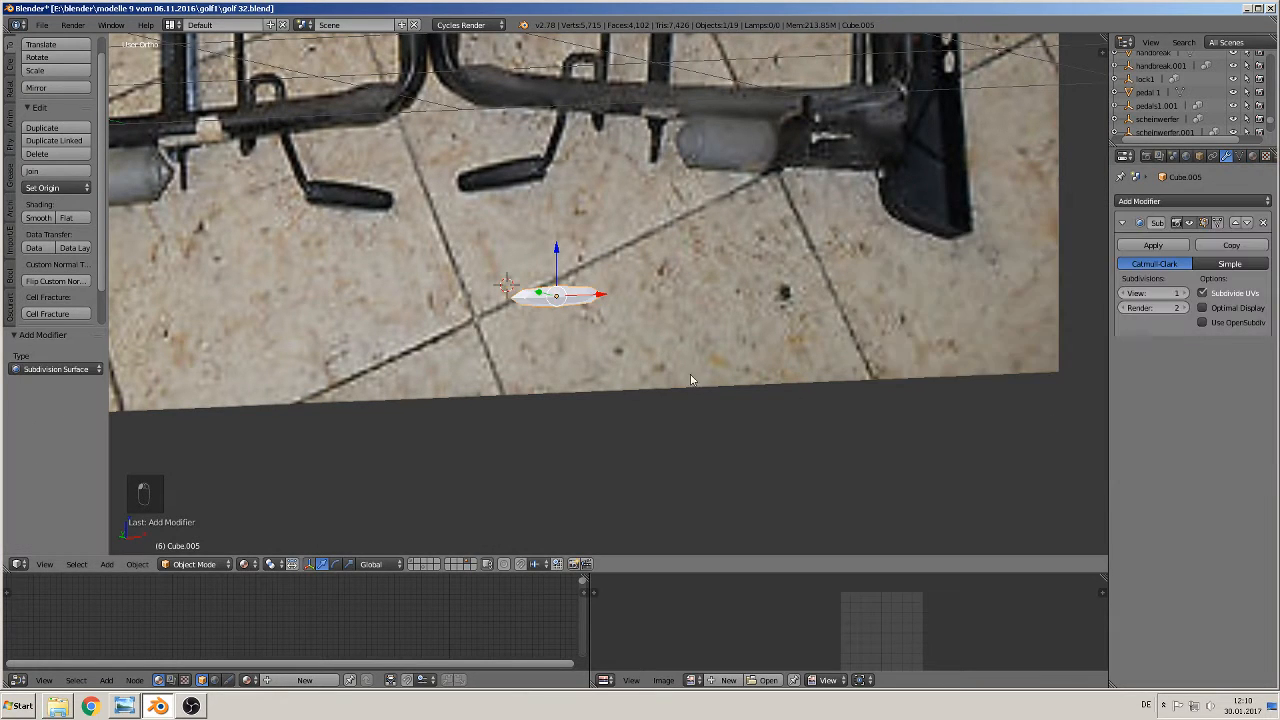
pyautogui.moveTo(510, 343); pyautogui.dragTo(483, 323, button='middle')
pyautogui.press('Tab')
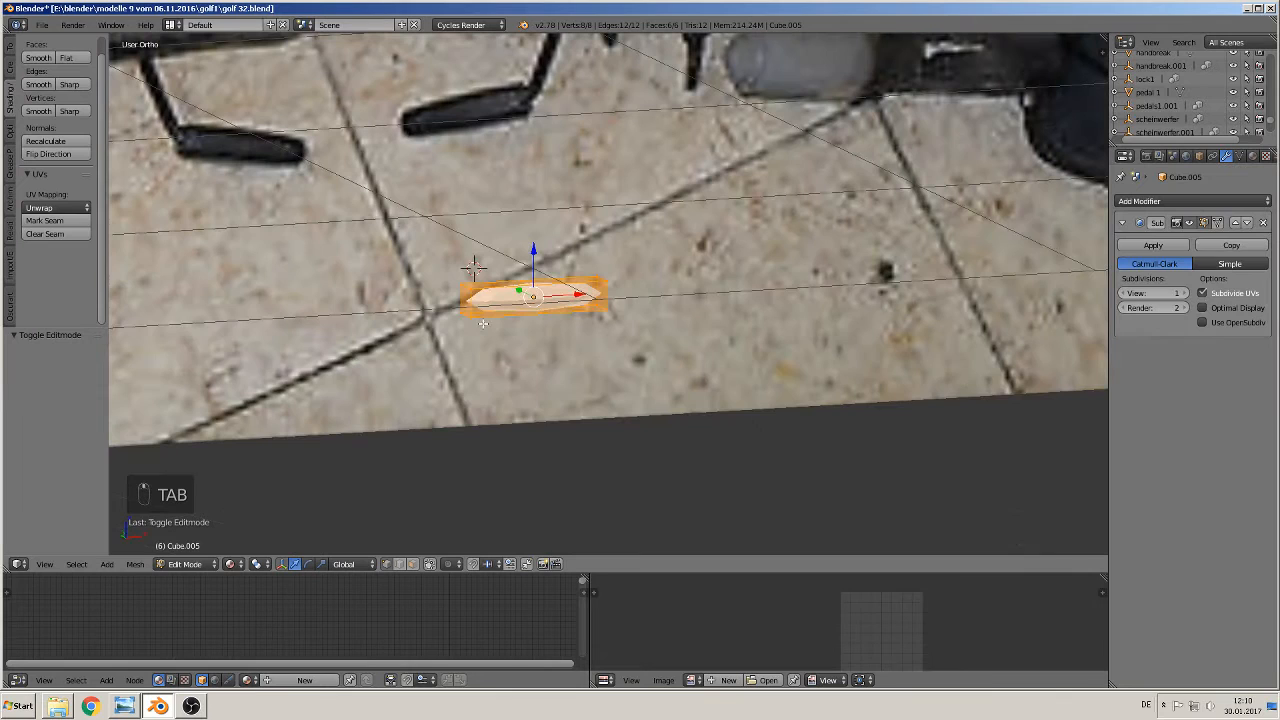
# - Add two edge loops around the small bar, placing one toward each end along X
pyautogui.hotkey('ctrl', 'r')
pyautogui.click(552, 278)
pyautogui.click(488, 286)
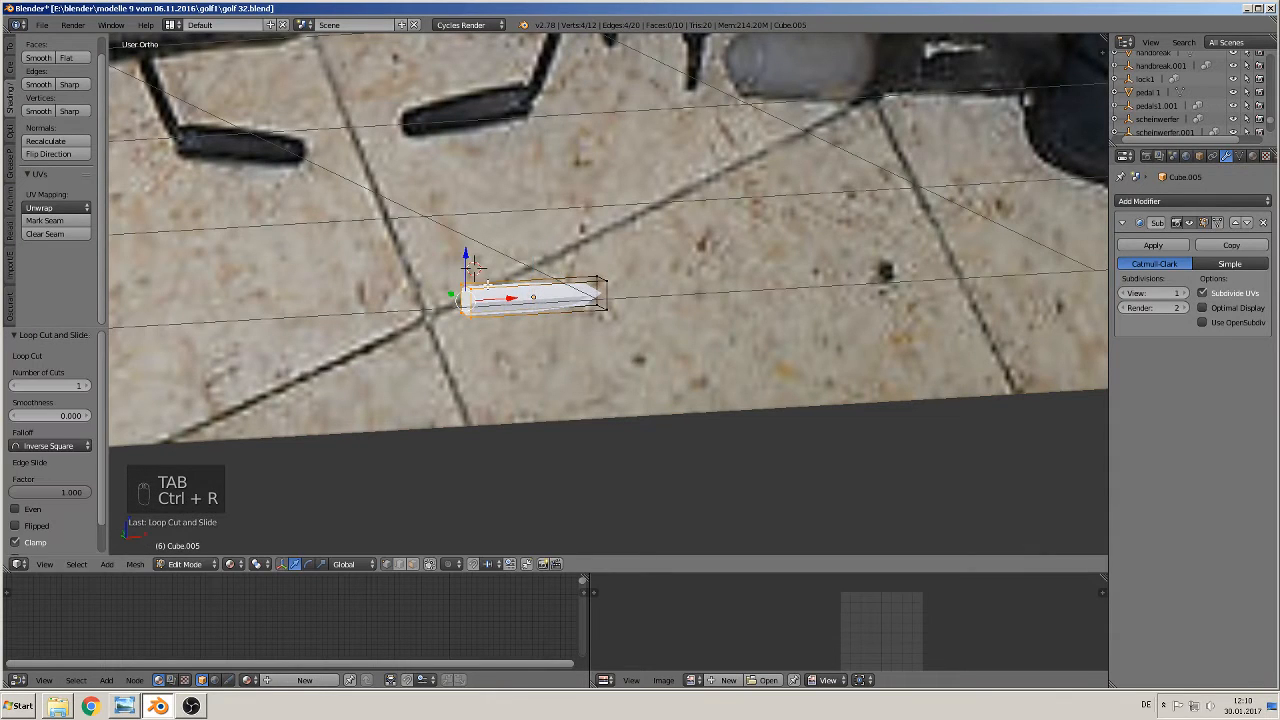
pyautogui.moveTo(499, 305); pyautogui.dragTo(638, 300)
pyautogui.hotkey('ctrl', 'r')
pyautogui.click(586, 285)
pyautogui.click(584, 285)
pyautogui.moveTo(618, 322); pyautogui.dragTo(566, 313, button='middle')
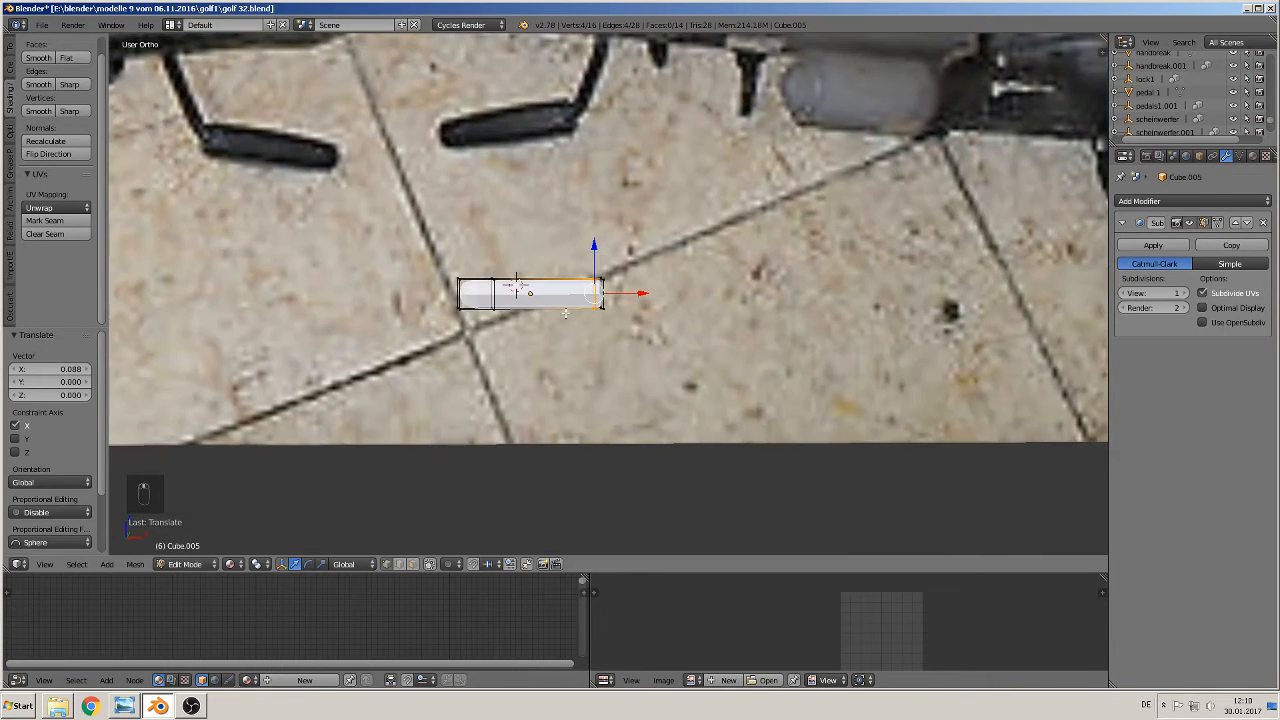
# - Add a third edge loop between them, move it 0.025 along X and scale it up to 1.171
pyautogui.hotkey('ctrl', 'r')
pyautogui.click(572, 339)
pyautogui.click(572, 339)
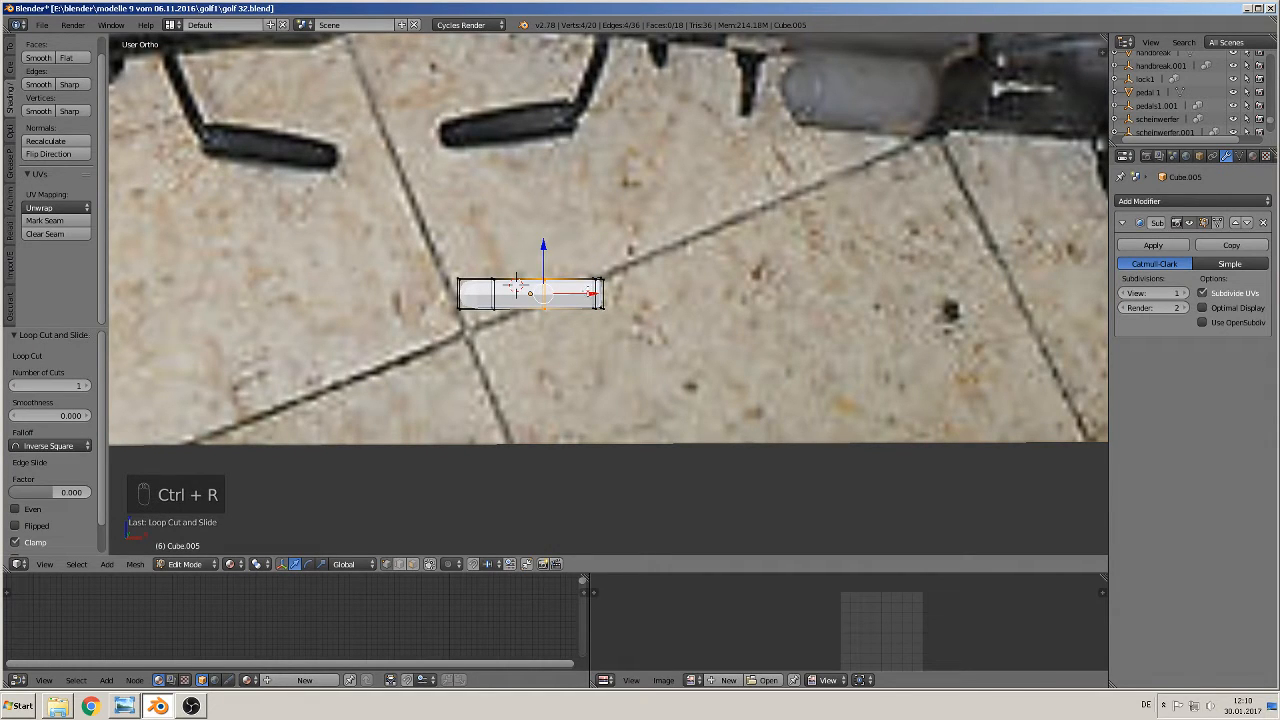
pyautogui.moveTo(590, 293); pyautogui.dragTo(604, 296)
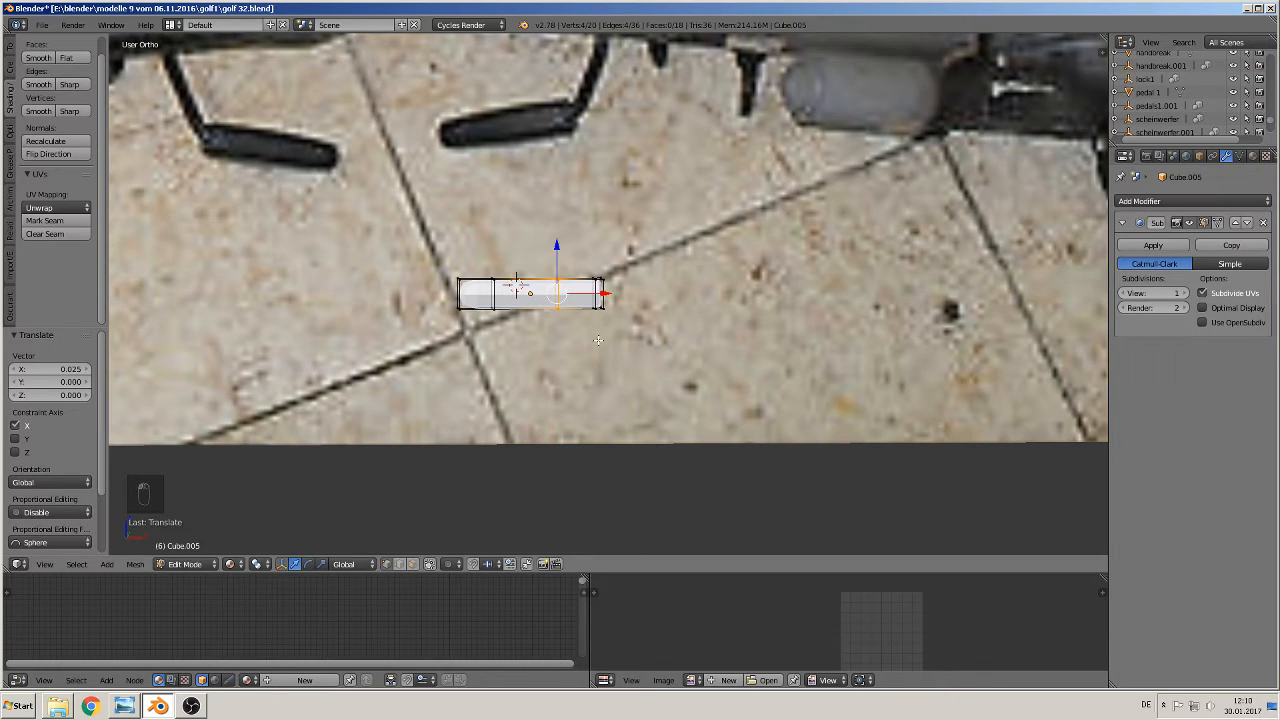
pyautogui.press('s')
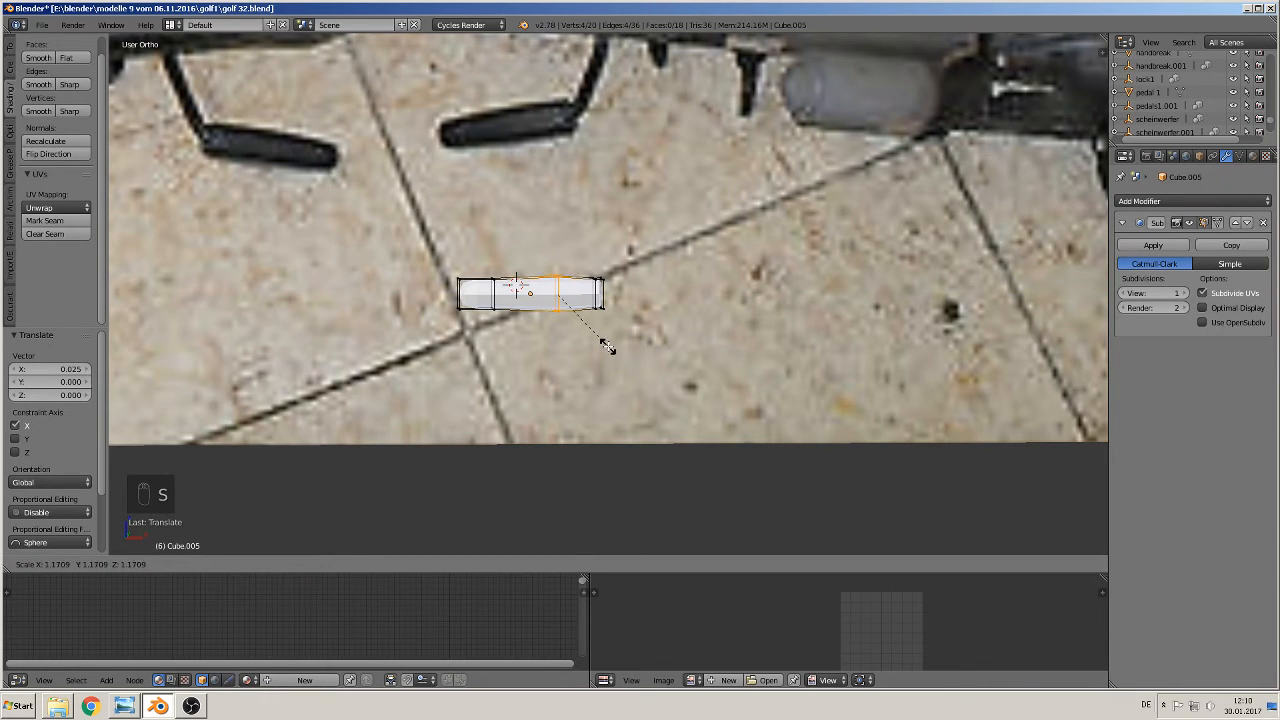
pyautogui.click(607, 346)
# - Move the rear upright edge at the bar's narrow left end 0.013 along negative Y
pyautogui.moveTo(607, 346); pyautogui.dragTo(449, 323, button='middle')
pyautogui.rightClick(437, 318)
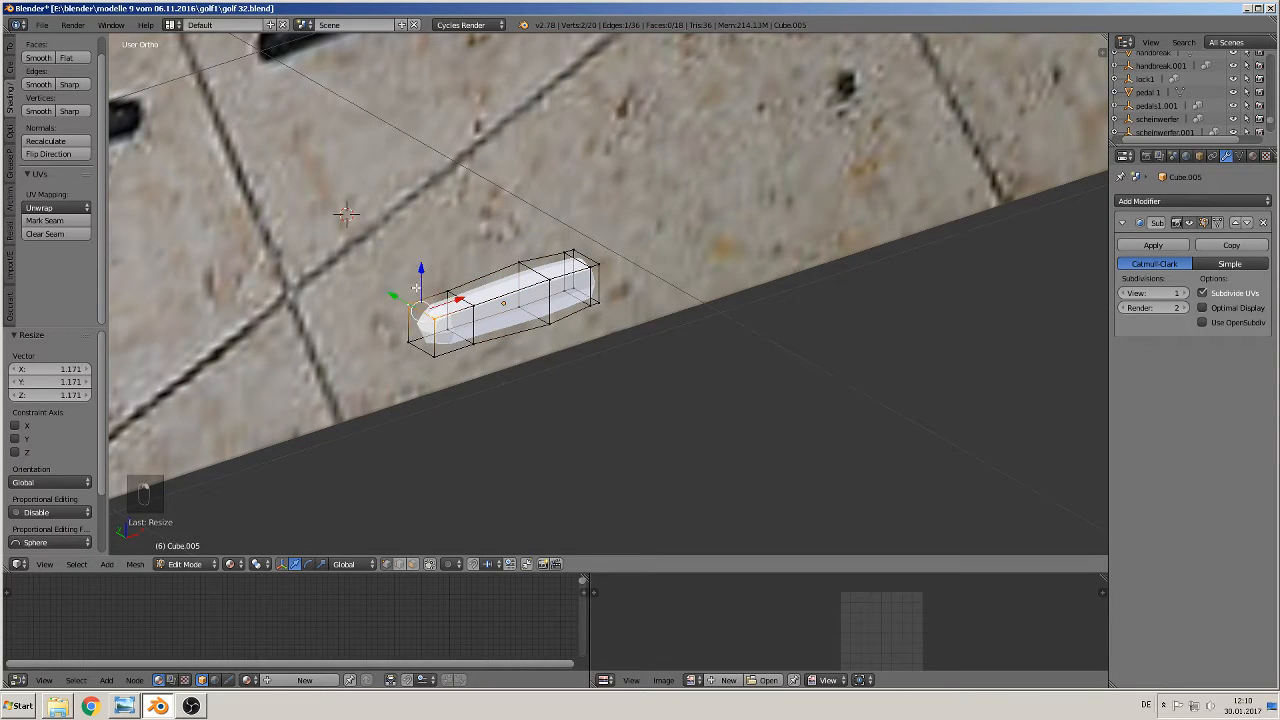
pyautogui.moveTo(422, 278); pyautogui.dragTo(389, 308)
pyautogui.rightClick(407, 345)
pyautogui.keyDown('shift'); pyautogui.rightClick(407, 345); pyautogui.keyUp('shift')
pyautogui.rightClick(444, 328)
pyautogui.rightClick(435, 323)
pyautogui.keyDown('shift'); pyautogui.rightClick(436, 349); pyautogui.keyUp('shift')
pyautogui.scroll(1, 545, 338)
pyautogui.moveTo(550, 339); pyautogui.dragTo(577, 352, button='middle')
pyautogui.scroll(2, 577, 398)
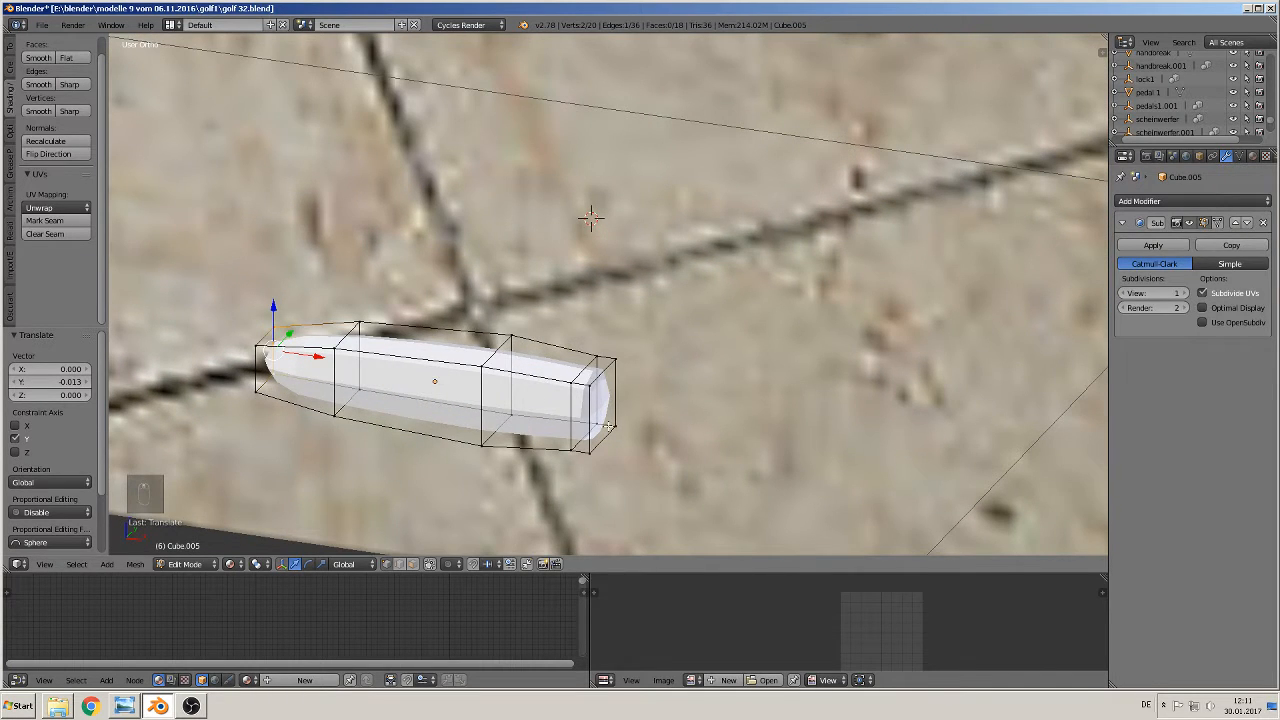
# - Select the four corner vertices of the bar's opposite end face and scale the face down
pyautogui.keyDown('alt'); pyautogui.rightClick(597, 413); pyautogui.keyUp('alt')
pyautogui.rightClick(597, 448)
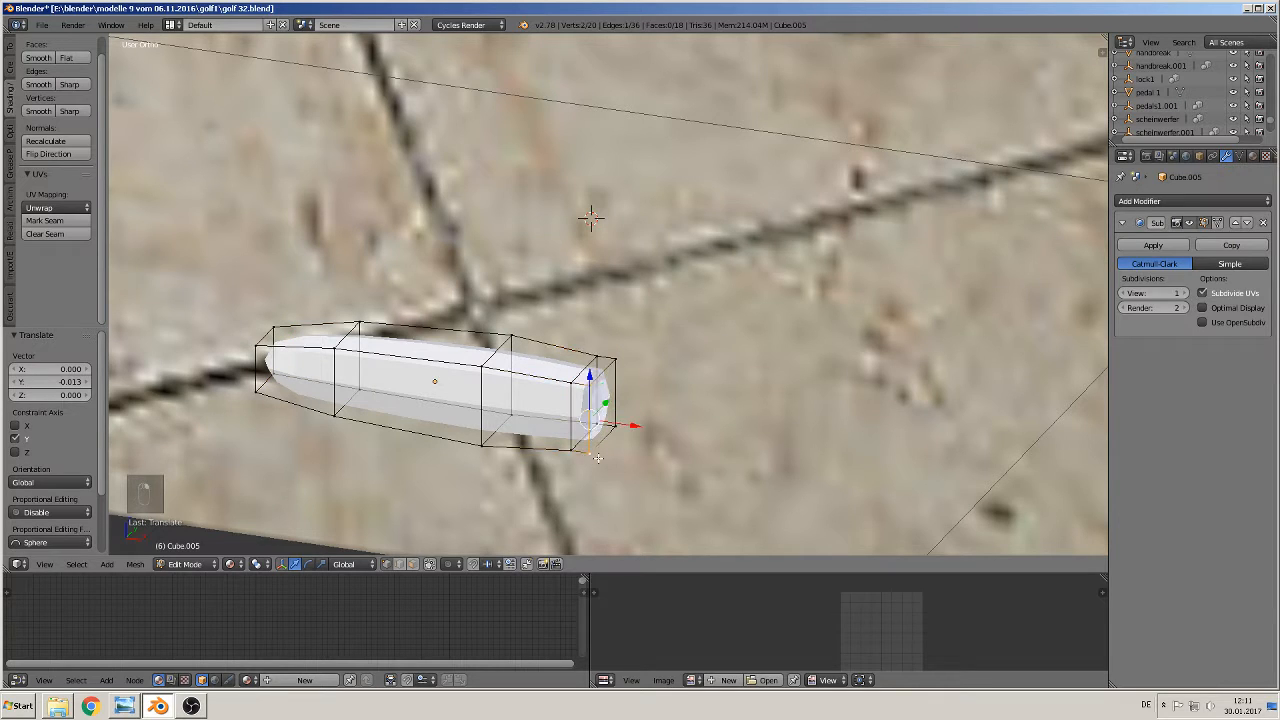
pyautogui.keyDown('shift'); pyautogui.rightClick(620, 423); pyautogui.keyUp('shift')
pyautogui.keyDown('shift'); pyautogui.rightClick(622, 366); pyautogui.keyUp('shift')
pyautogui.press('s')
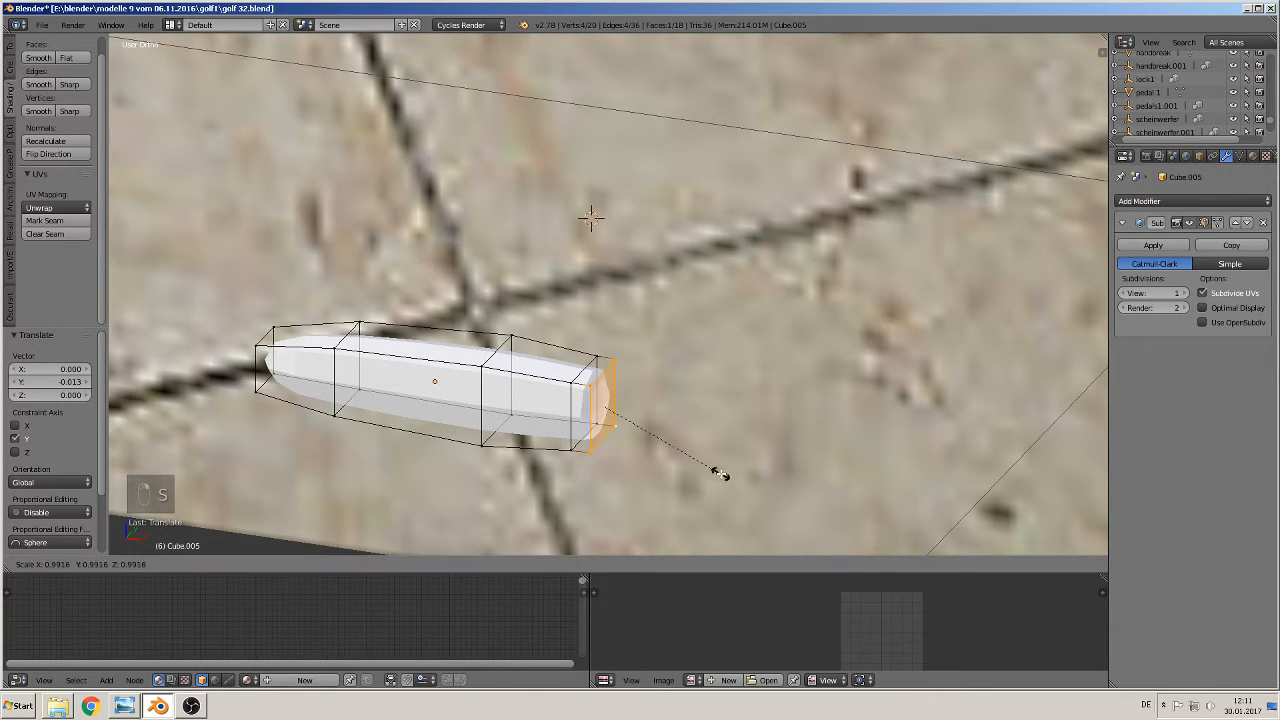
pyautogui.click(697, 458)
pyautogui.moveTo(697, 458); pyautogui.dragTo(786, 419, button='middle')
# - Return the bar to Object Mode, apply smooth shading to it and deselect it
pyautogui.press('Tab')
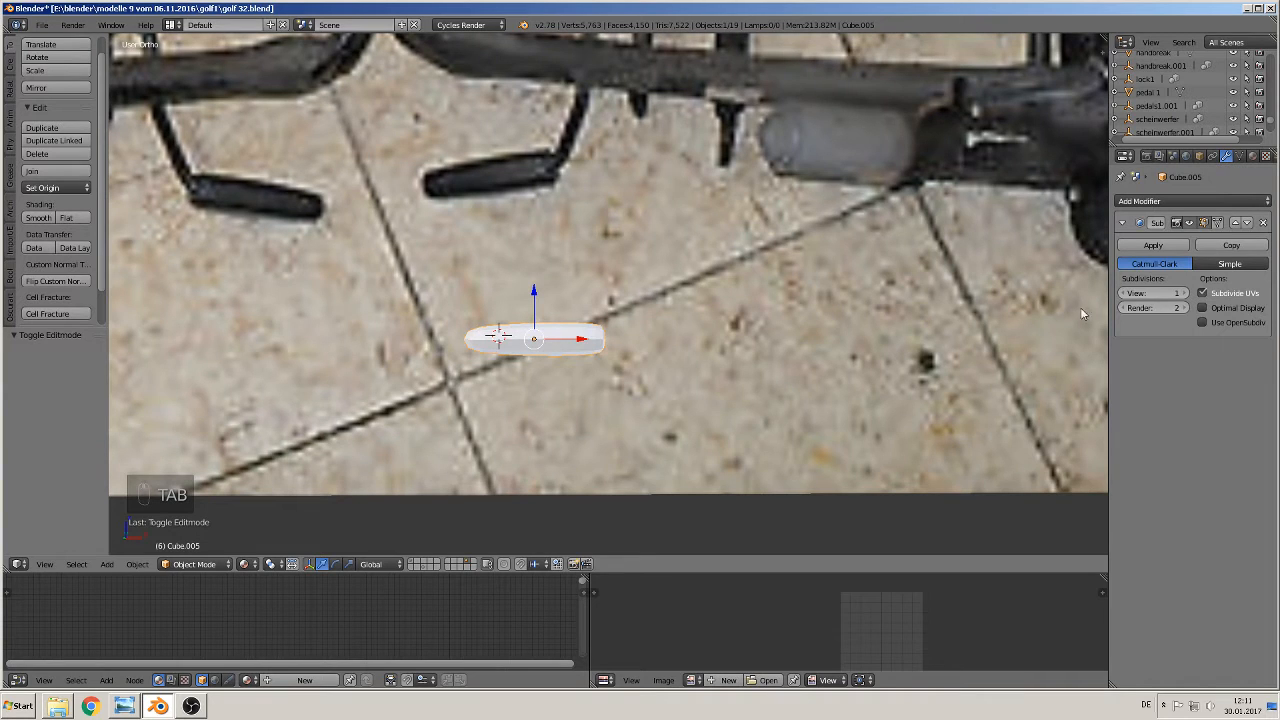
pyautogui.click(38, 217)
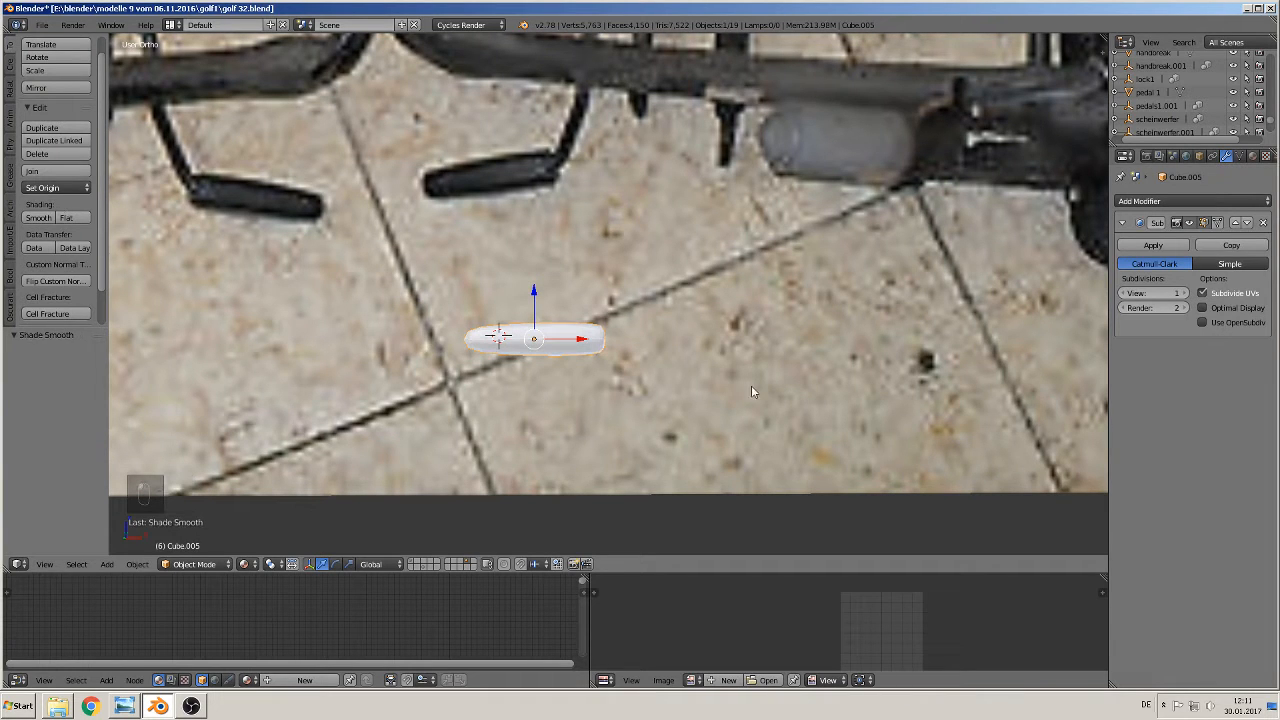
pyautogui.moveTo(751, 385); pyautogui.dragTo(609, 352, button='middle')
pyautogui.press('a')
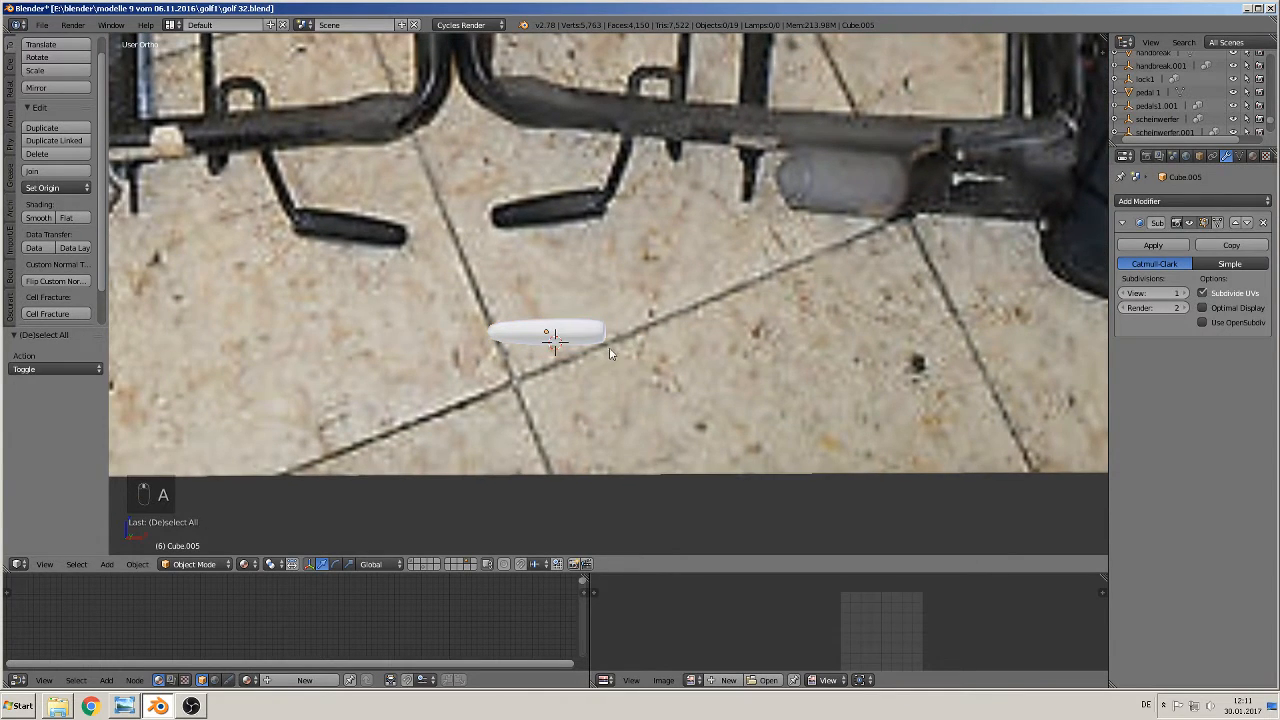
# - Add a Bezier curve beside the bar in the front view and rotate it 90° about X
pyautogui.press('KP_1')
pyautogui.scroll(-2, 632, 354)
pyautogui.scroll(-3, 645, 389)
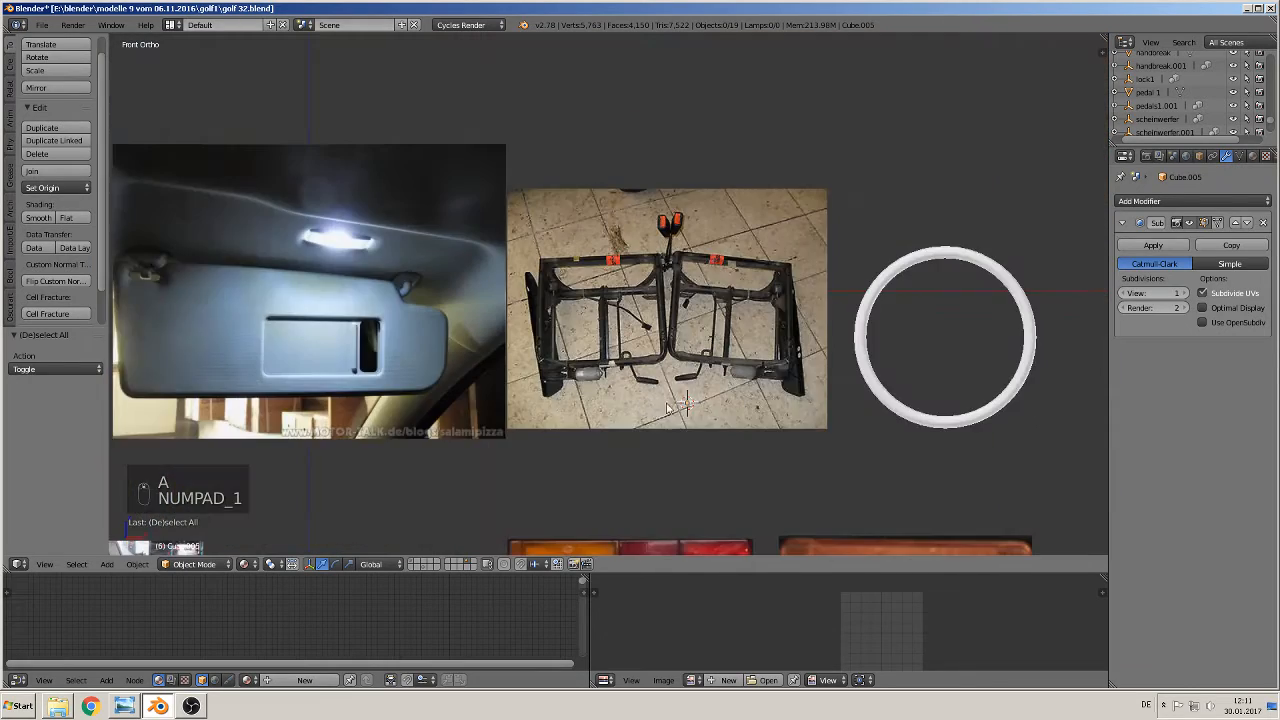
pyautogui.scroll(2, 757, 372)
pyautogui.keyDown('shift'); pyautogui.moveTo(757, 387); pyautogui.dragTo(543, 353, button='middle'); pyautogui.keyUp('shift')
pyautogui.scroll(3, 491, 396)
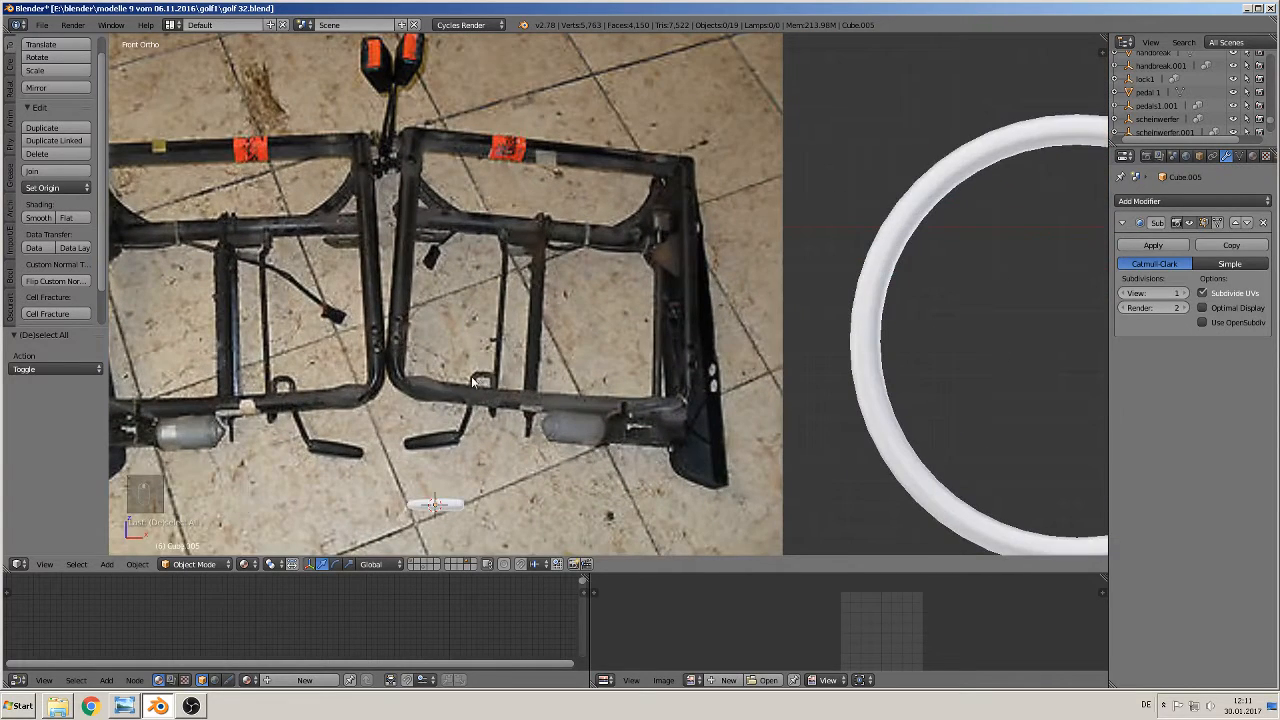
pyautogui.keyDown('shift'); pyautogui.moveTo(571, 501); pyautogui.dragTo(593, 401, button='middle'); pyautogui.keyUp('shift')
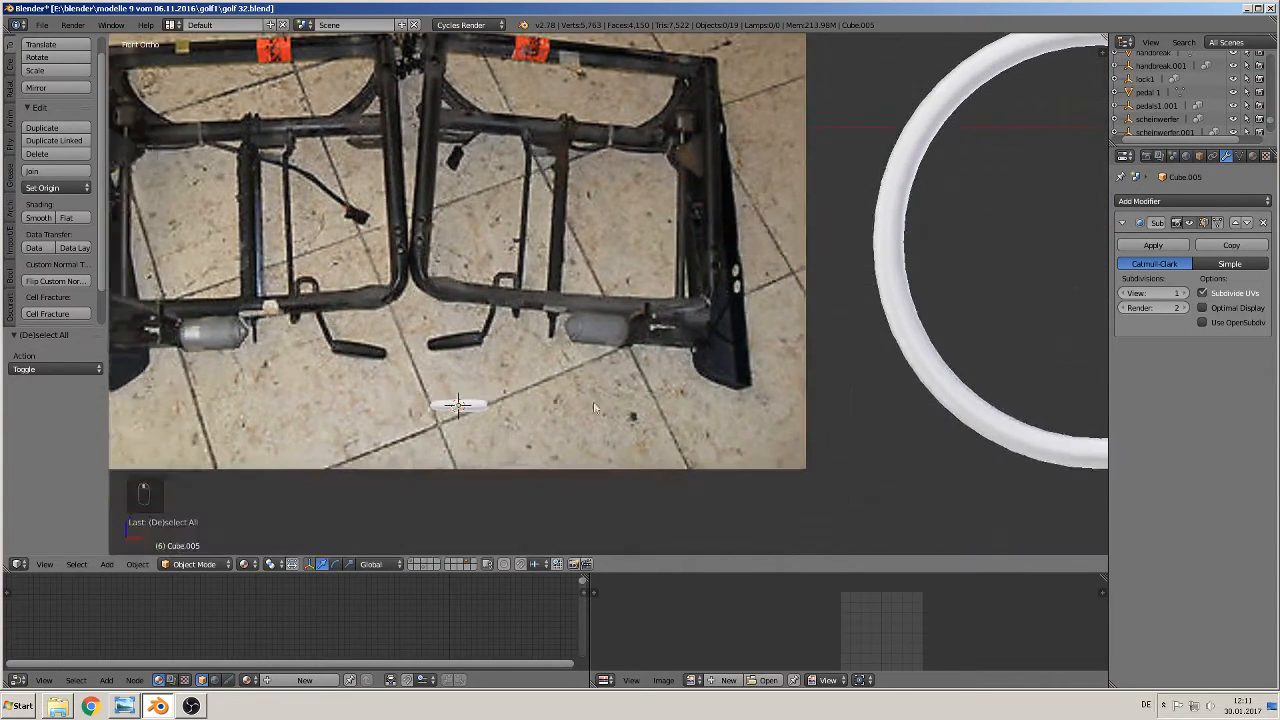
pyautogui.scroll(2, 565, 396)
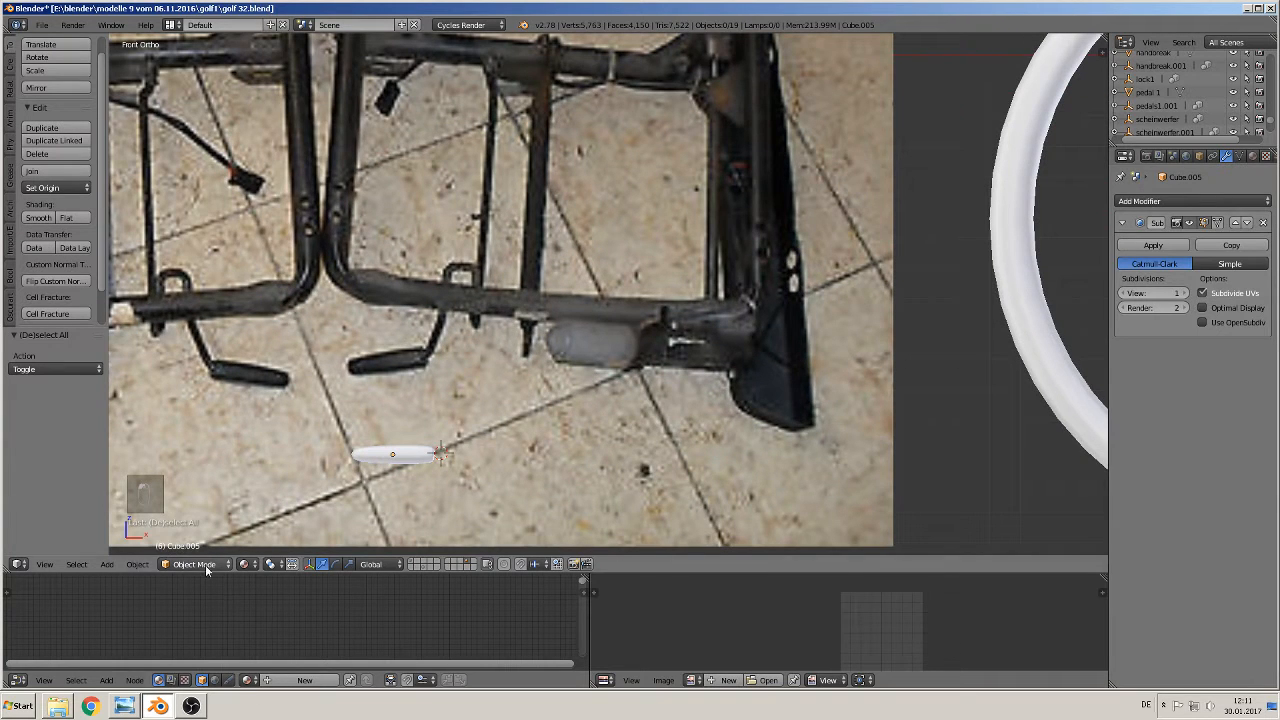
pyautogui.click(106, 564)
pyautogui.moveTo(122, 537)
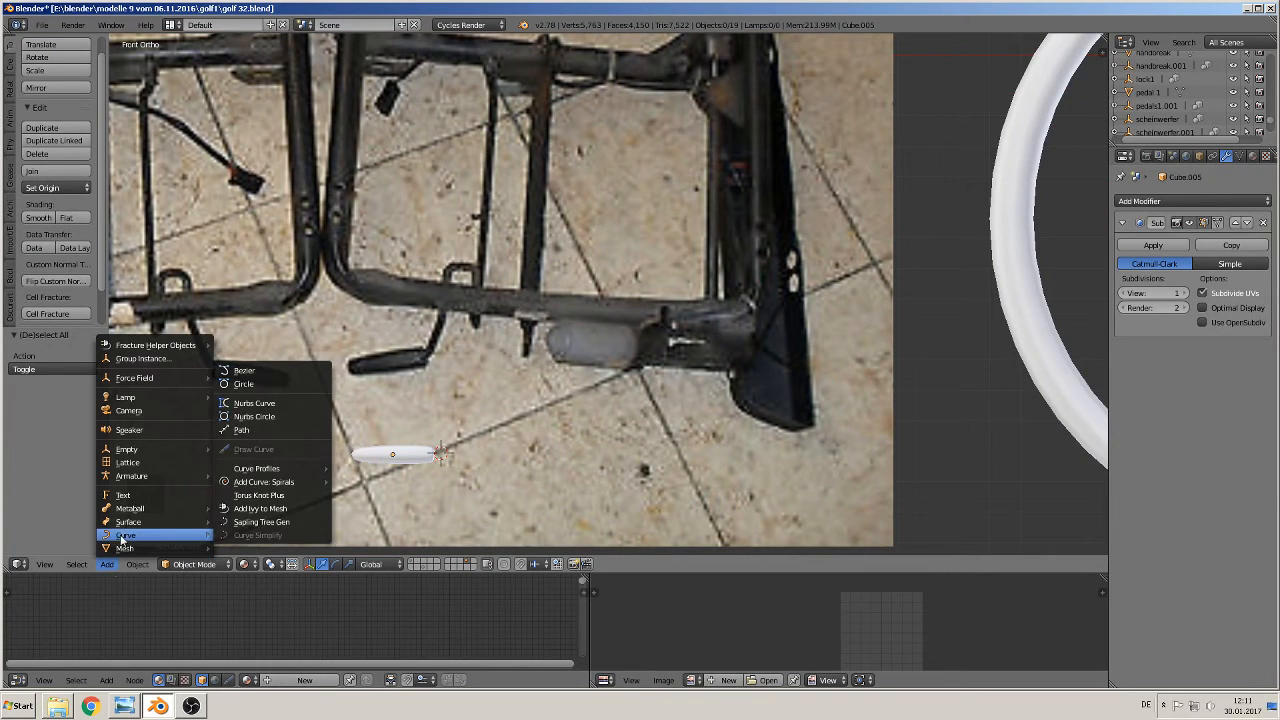
pyautogui.click(265, 371)
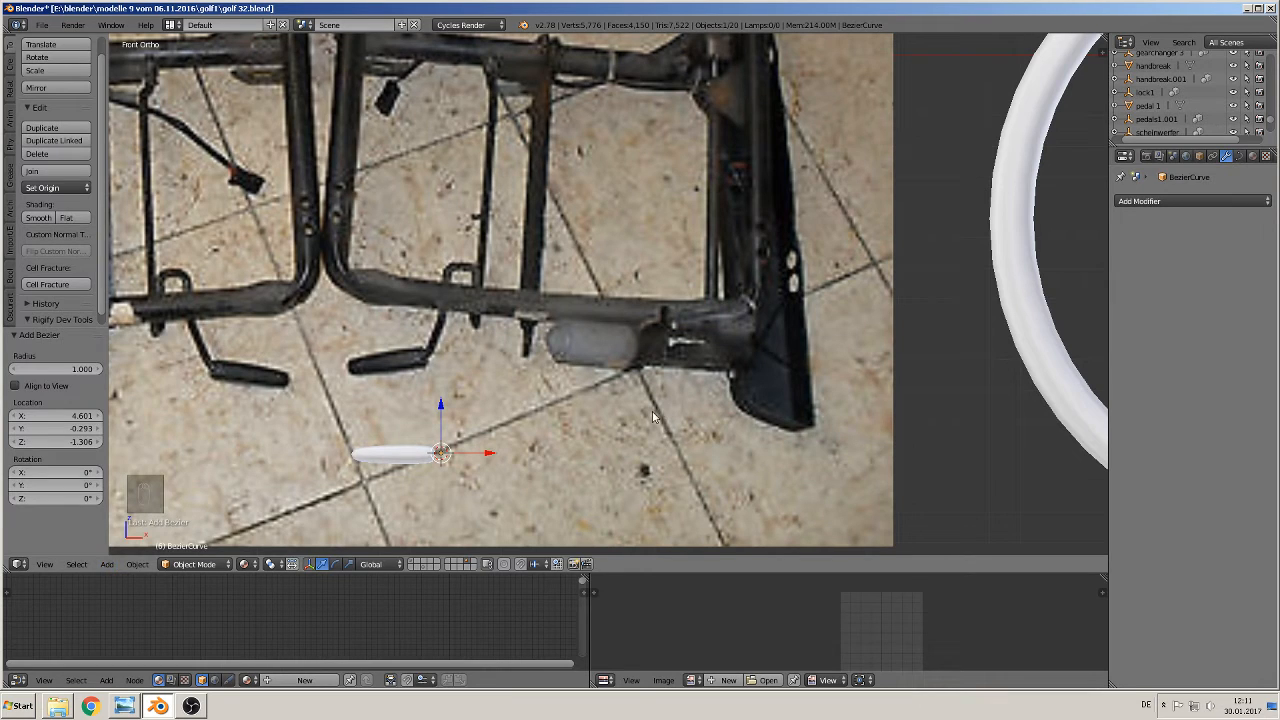
pyautogui.write('rx90')
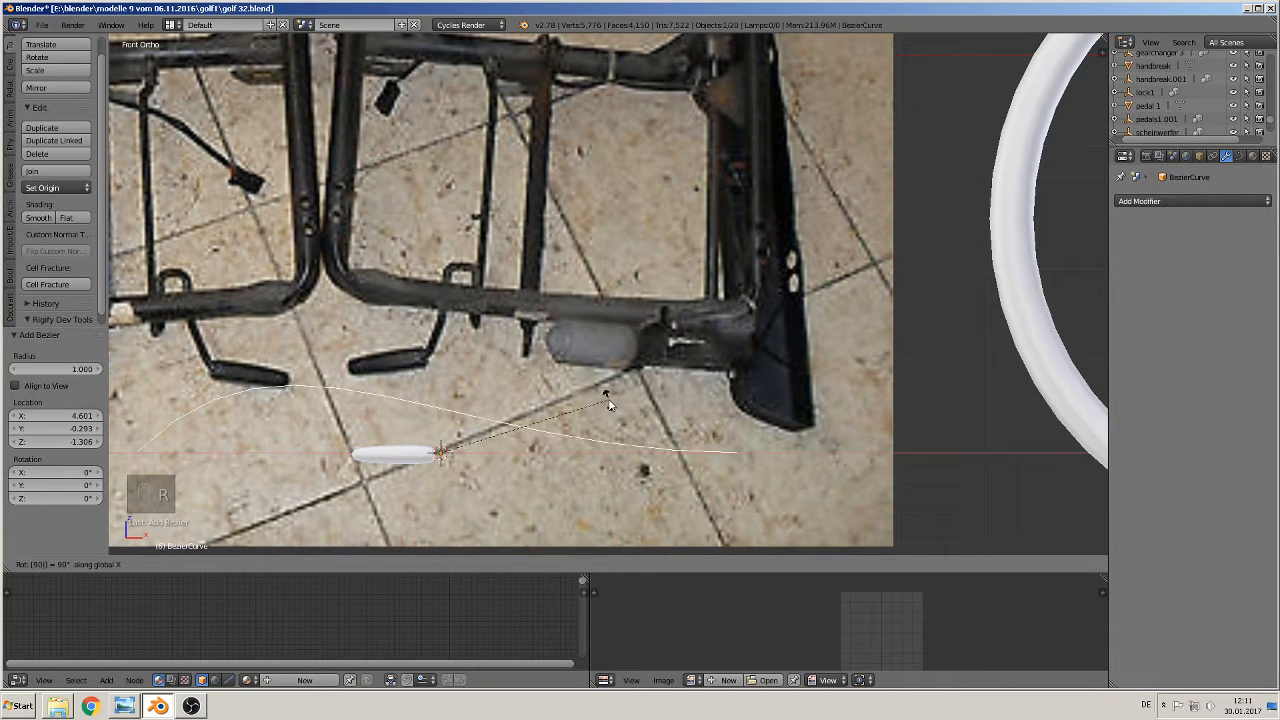
pyautogui.press('Return')
# - Scale the curve to 0.053 and move it about 0.33 up along Z to the right-hand lever in the photo
pyautogui.press('s')
pyautogui.click(457, 458)
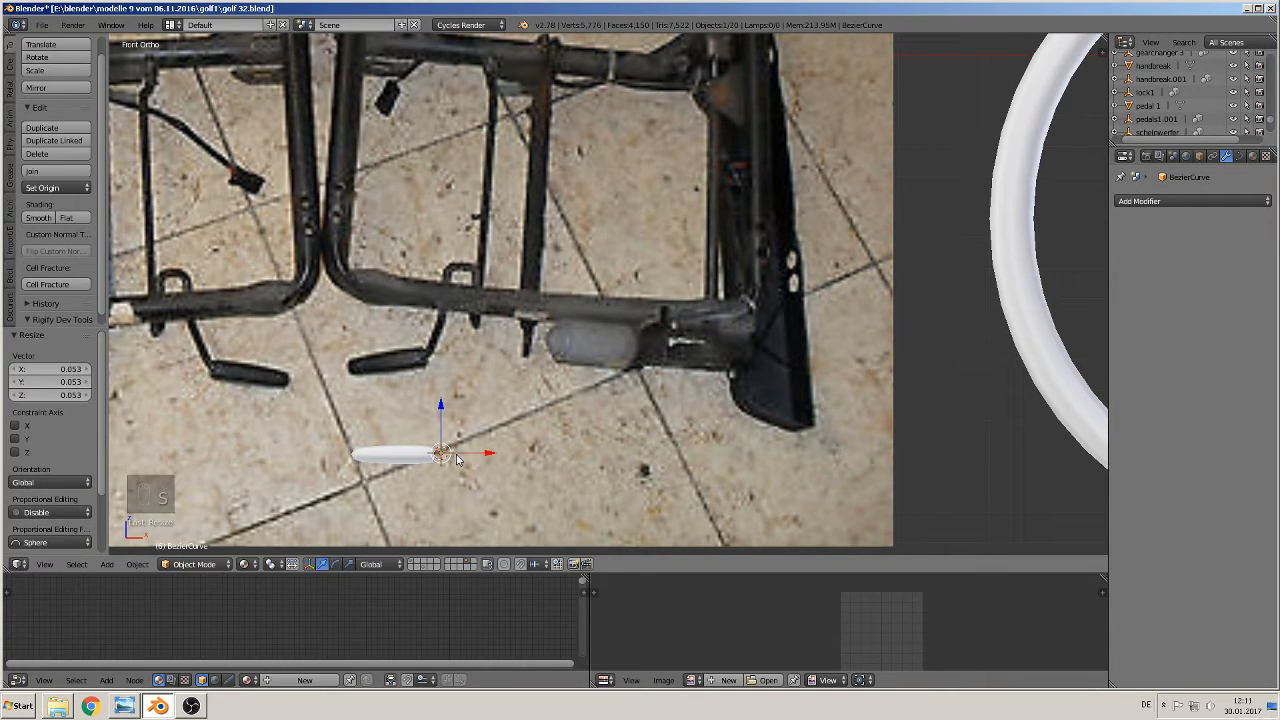
pyautogui.press('g')
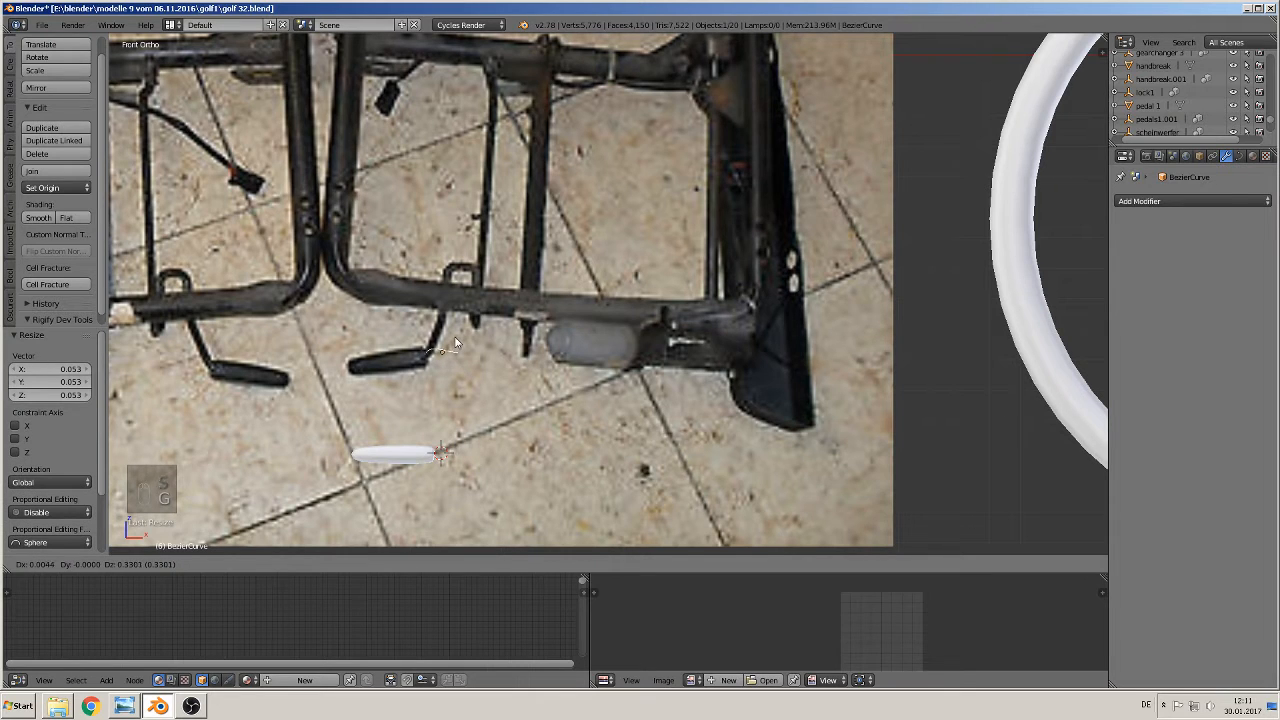
pyautogui.click(455, 343)
pyautogui.scroll(3, 562, 340)
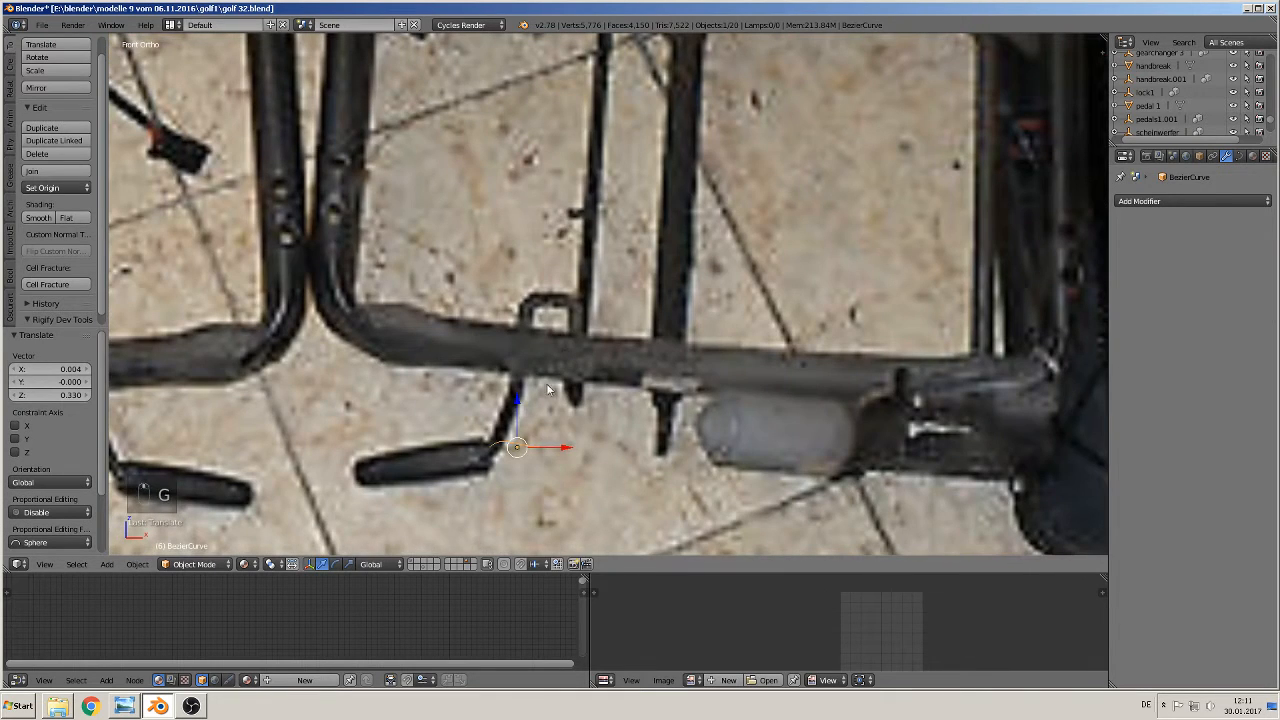
# - Enter Edit Mode on the curve and move its free end point to where the lever arm meets the frame tube
pyautogui.press('Tab')
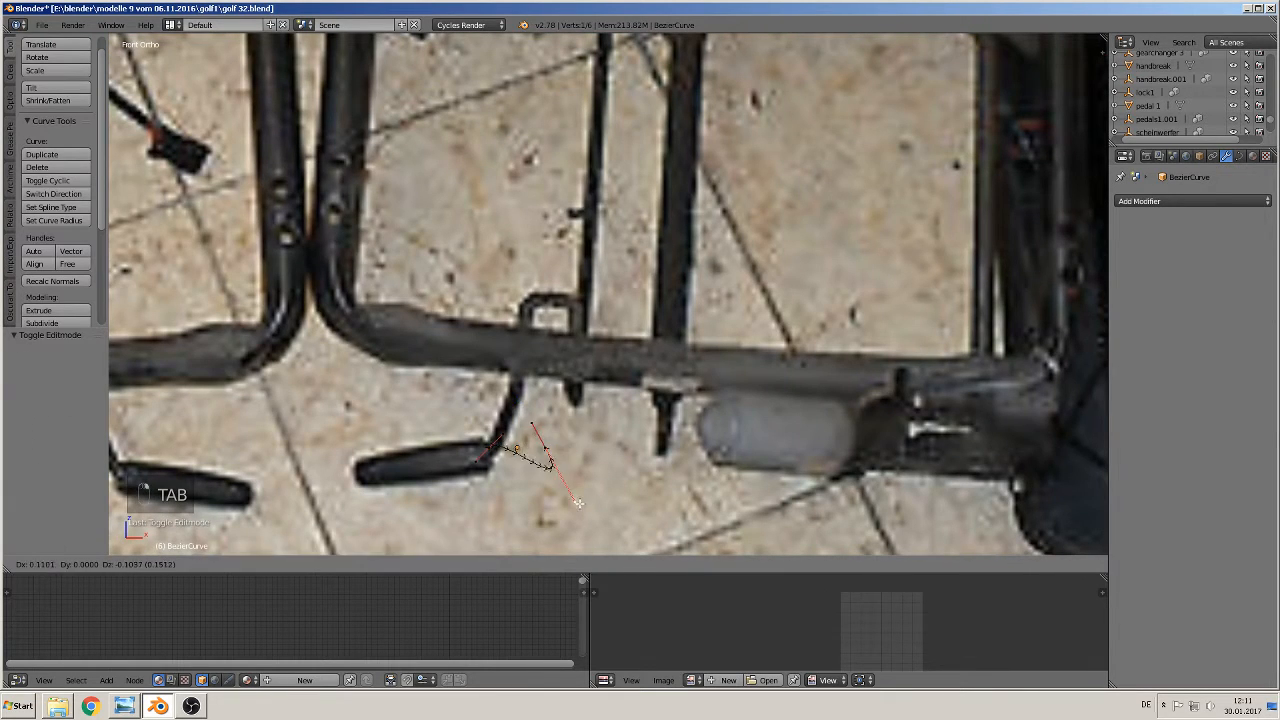
pyautogui.rightClick(544, 446)
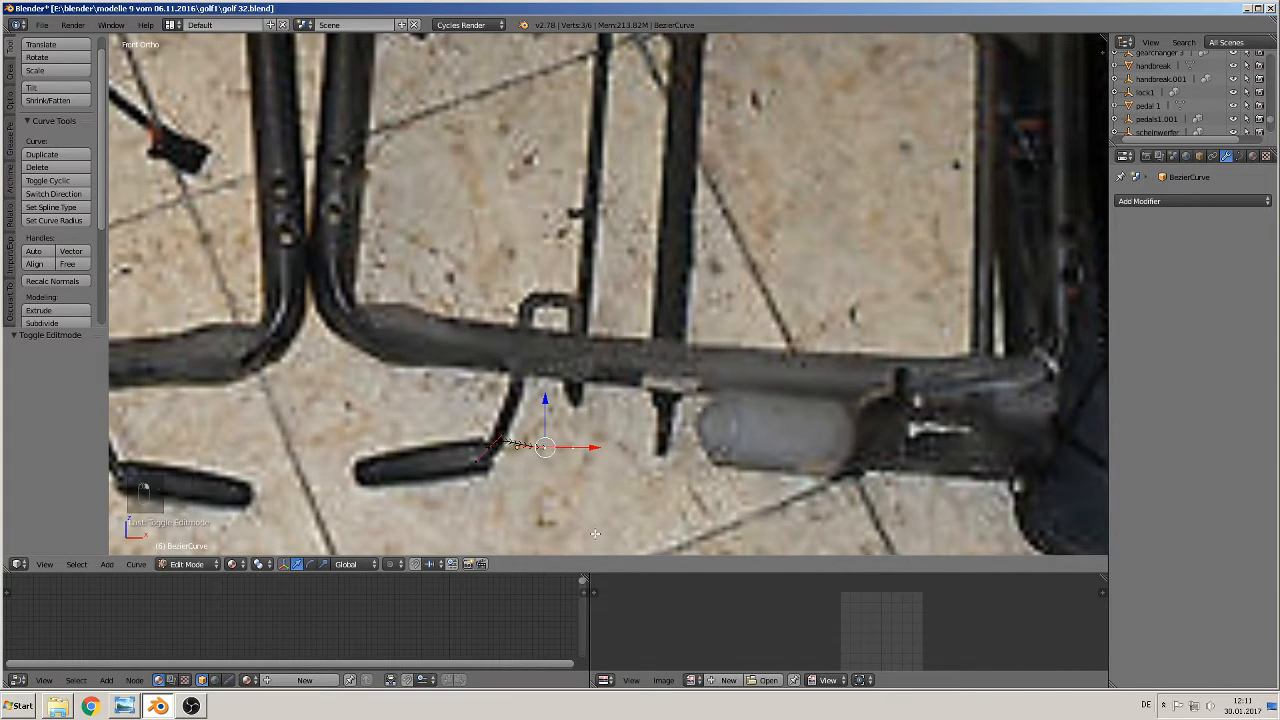
pyautogui.press('g')
pyautogui.click(566, 458)
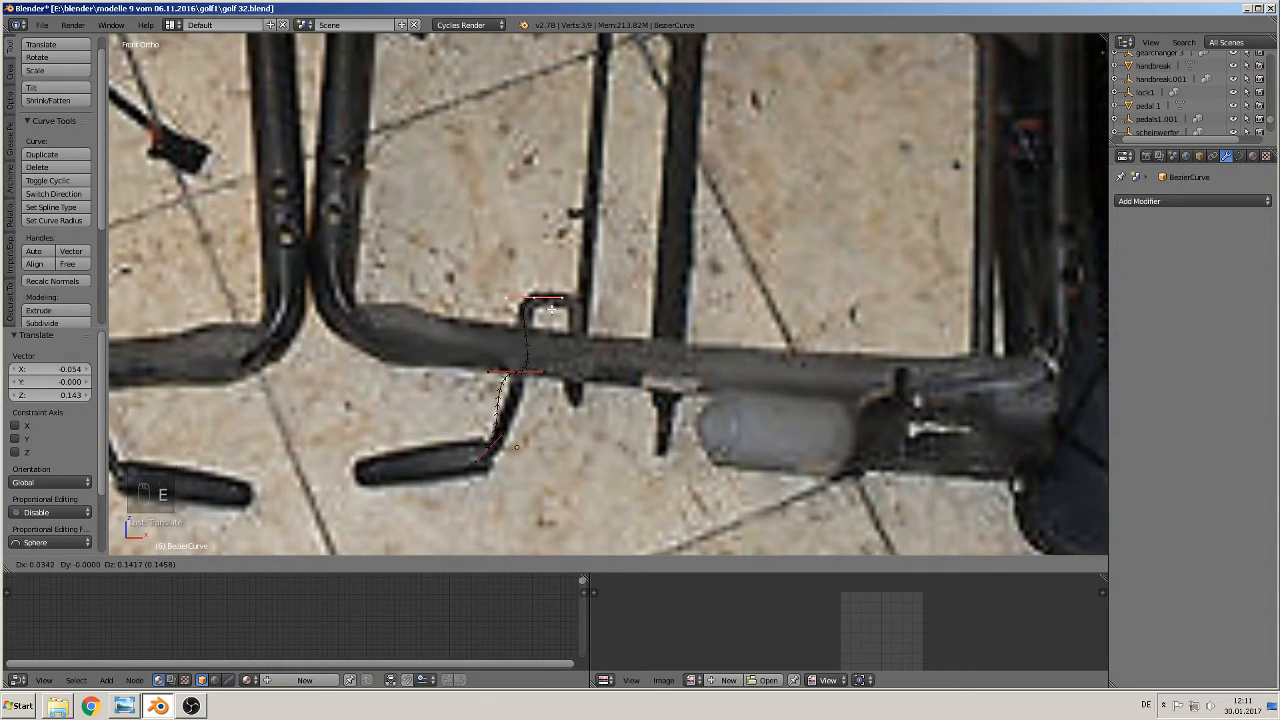
# - Extrude the curve to the top of the lever's hook, about 0.142 up, and about 0.09 along X to the vertical rod
pyautogui.click(551, 311)
pyautogui.press('e')
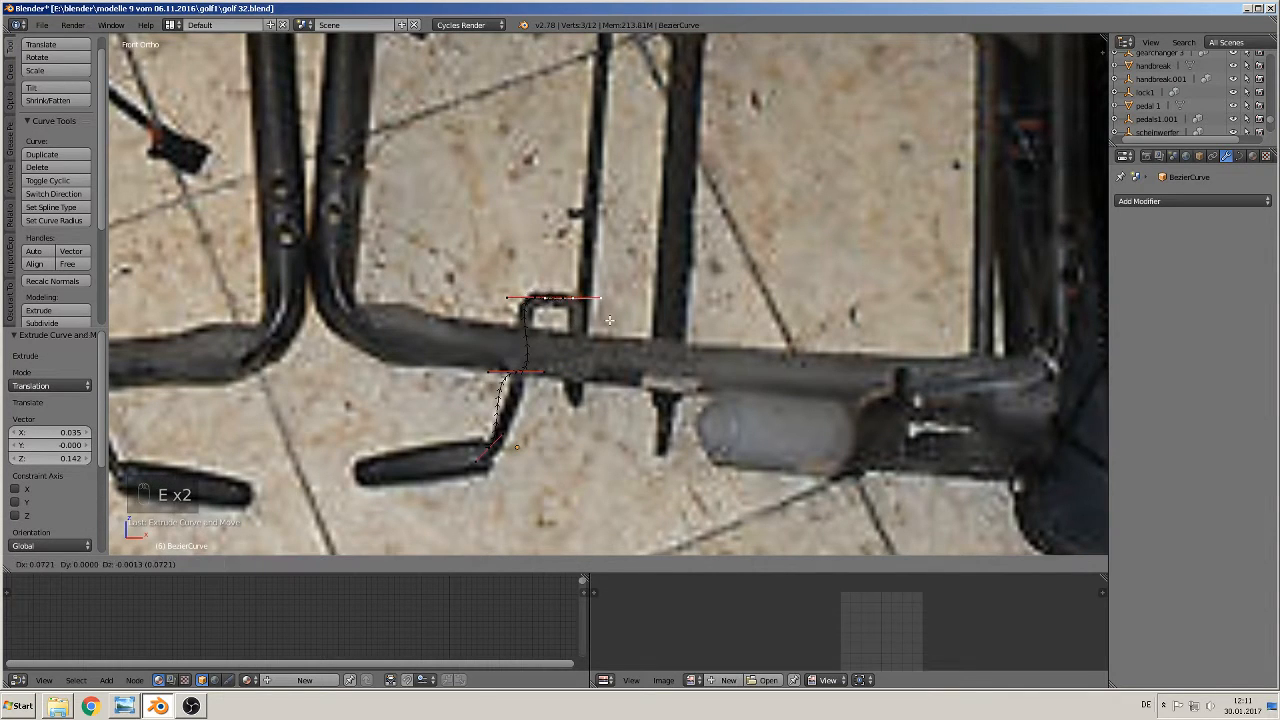
pyautogui.click(617, 321)
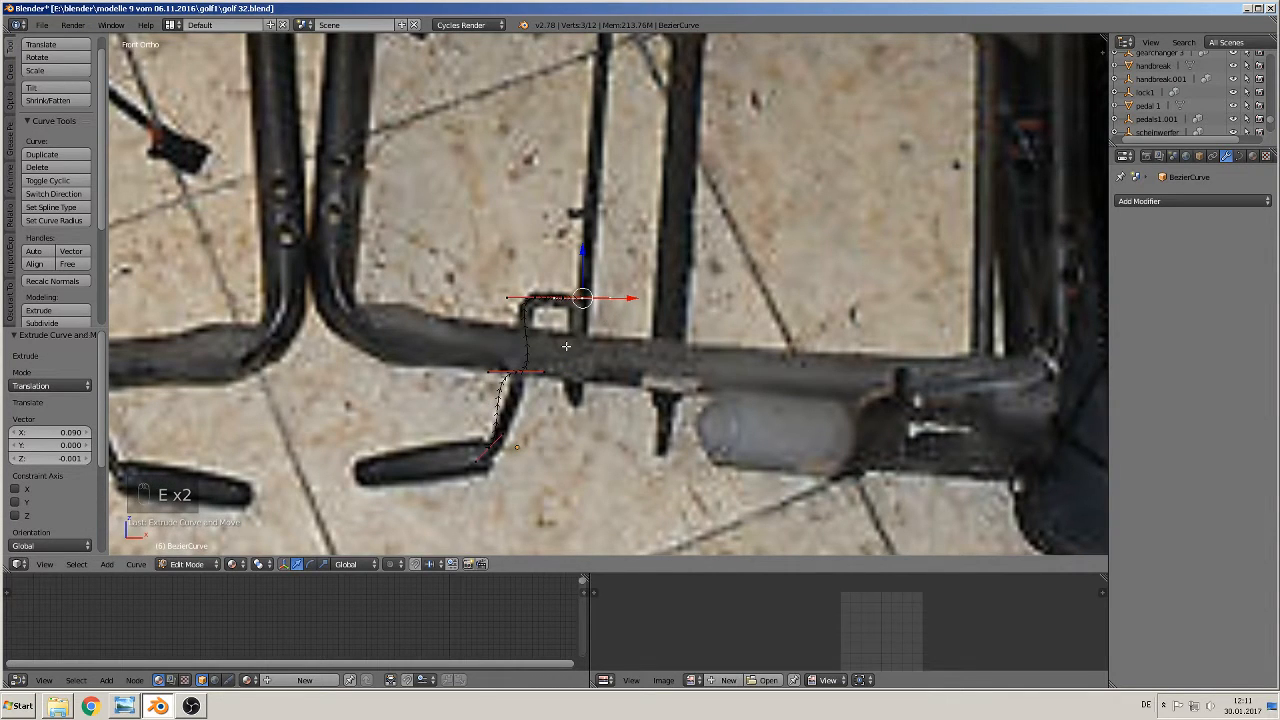
# - Reposition the handles of the curve's lowest point and of the point at the frame tube to follow the lever arm
pyautogui.scroll(2, 512, 546)
pyautogui.keyDown('shift'); pyautogui.moveTo(496, 499); pyautogui.dragTo(453, 354, button='middle'); pyautogui.keyUp('shift')
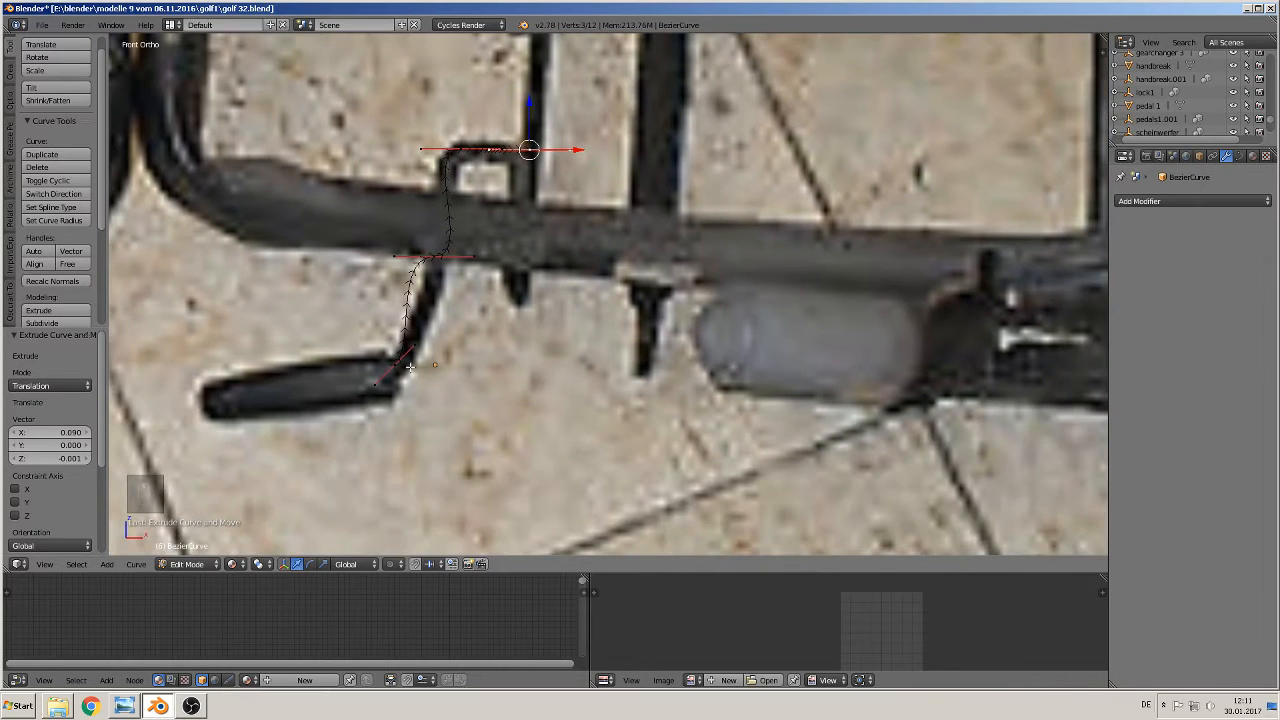
pyautogui.rightClick(412, 347)
pyautogui.press('g')
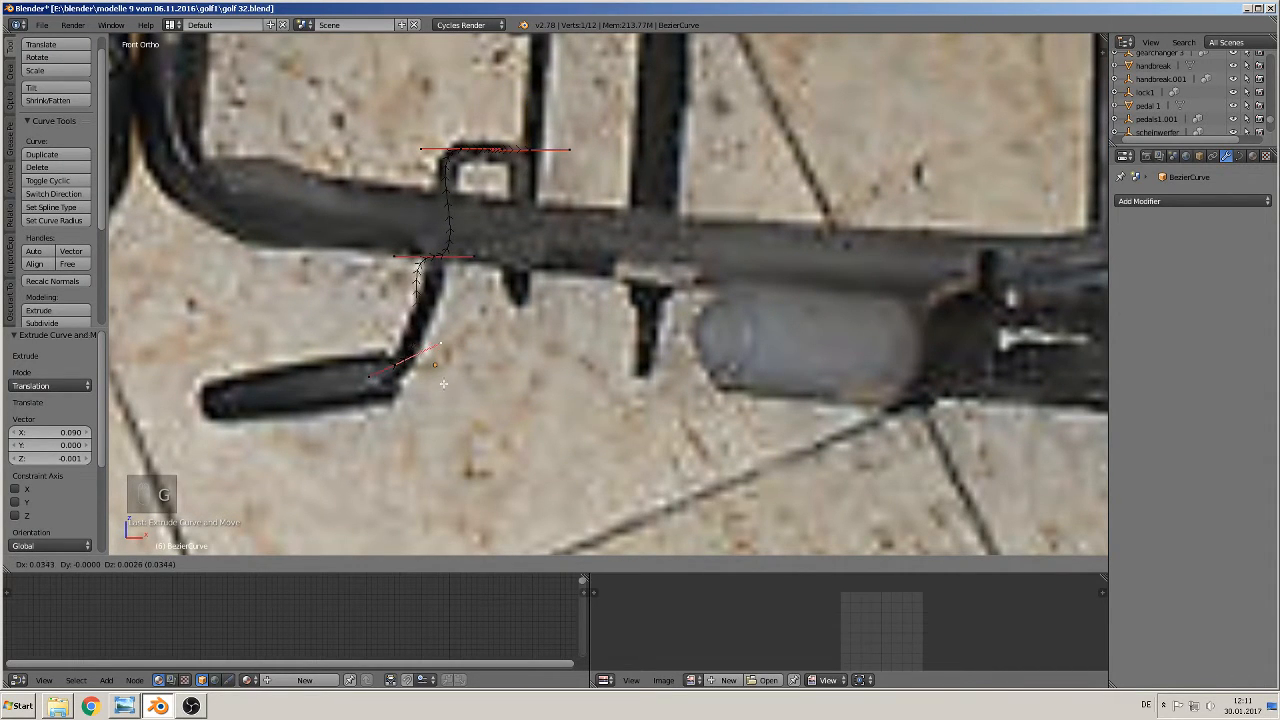
pyautogui.click(445, 381)
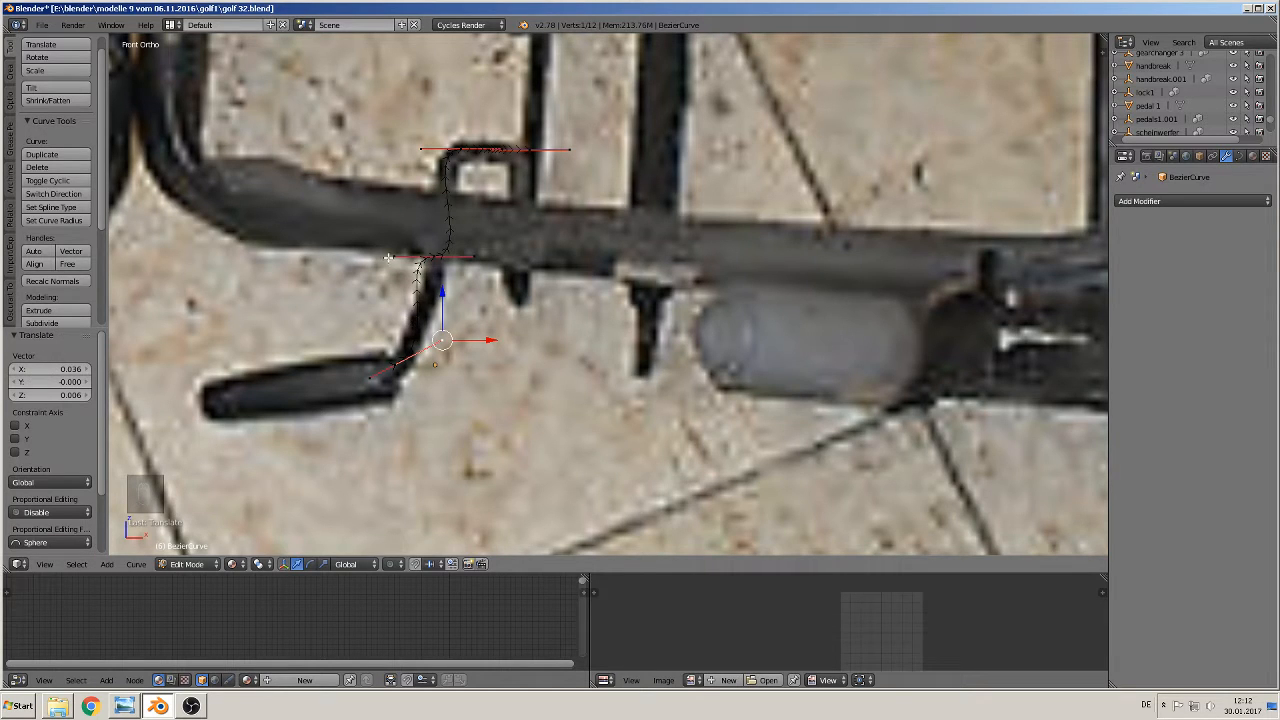
pyautogui.press('g')
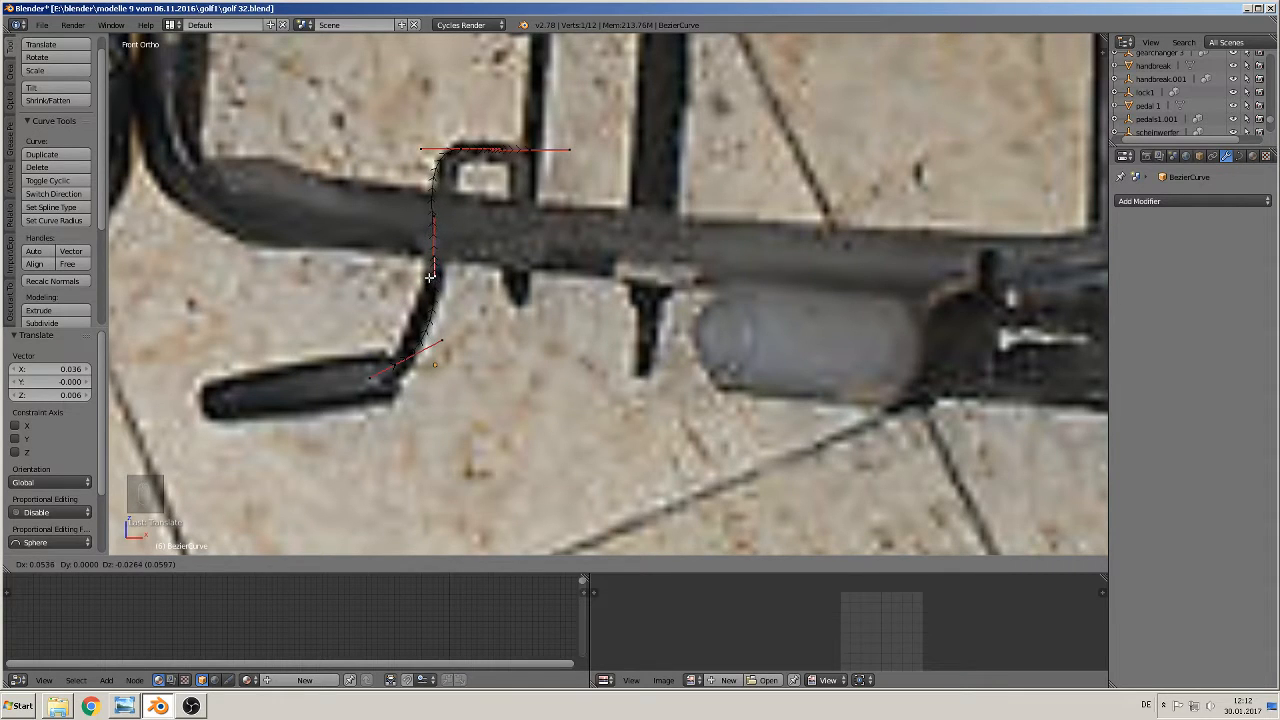
pyautogui.click(431, 274)
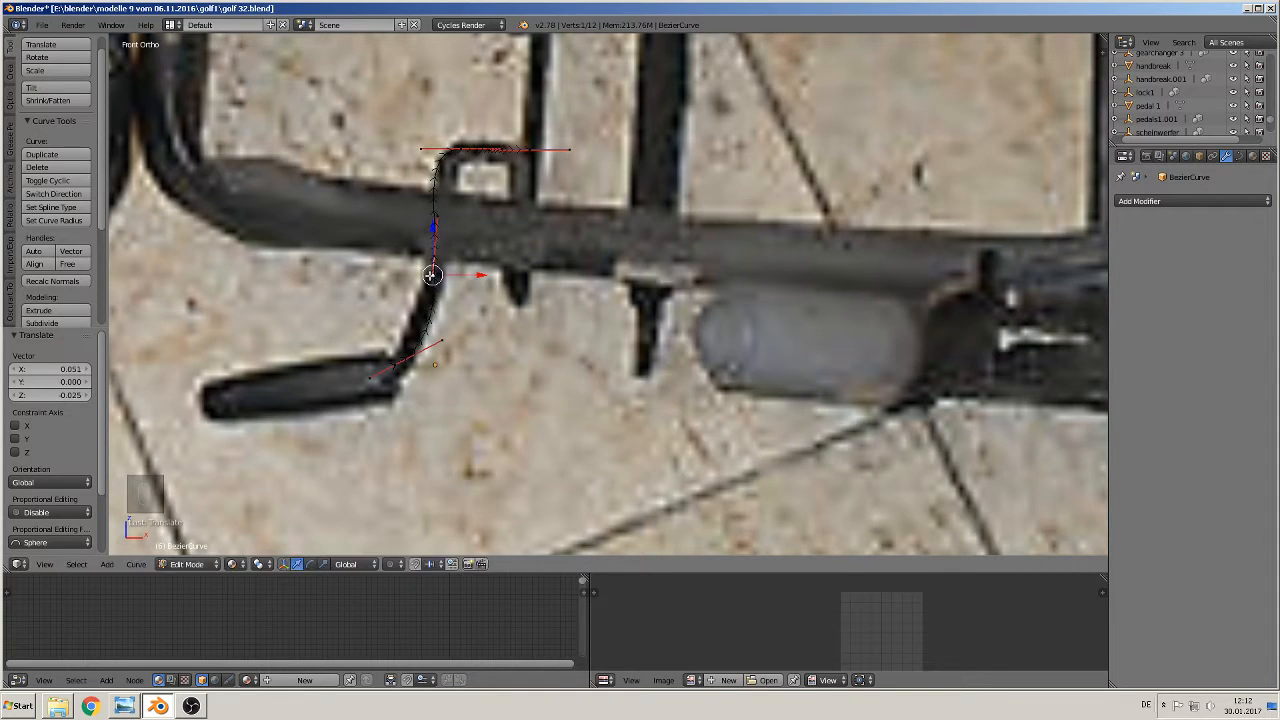
# - Move the upper handle of the curve's lowest point about 0.027 along negative X to follow the lever arm, and return to Object Mode
pyautogui.rightClick(495, 150)
pyautogui.press('Tab')
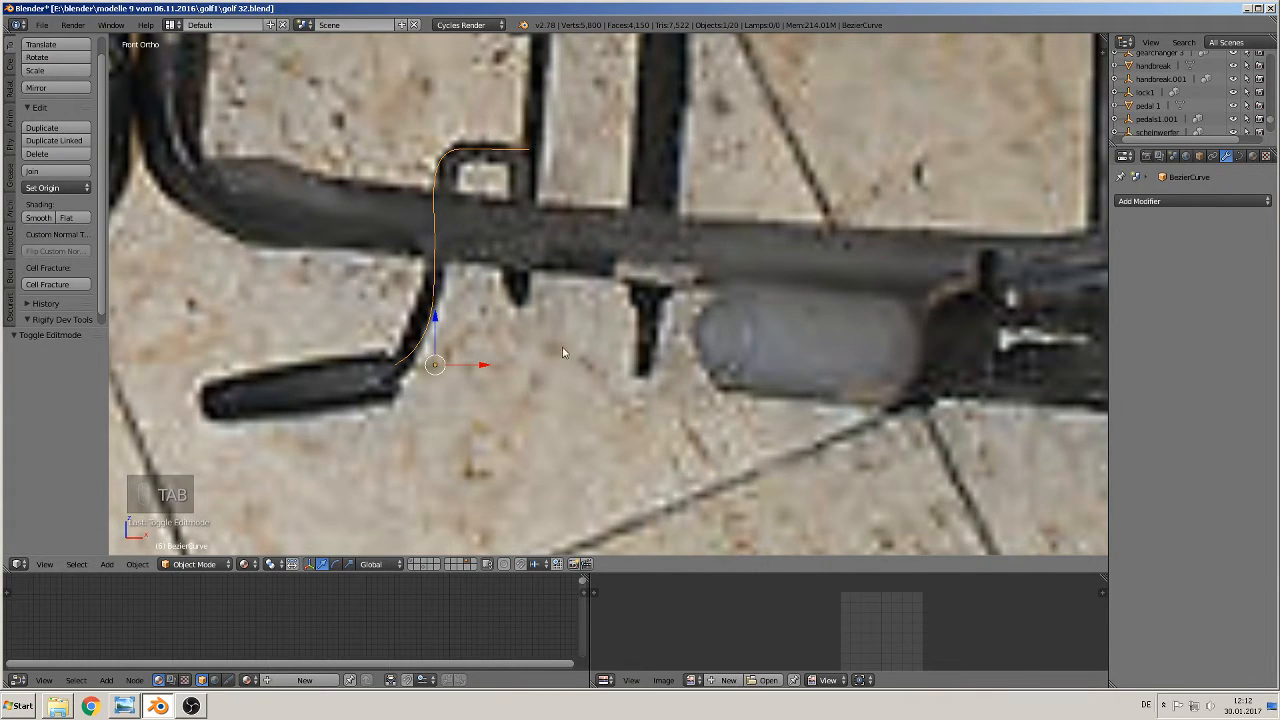
pyautogui.press('Tab')
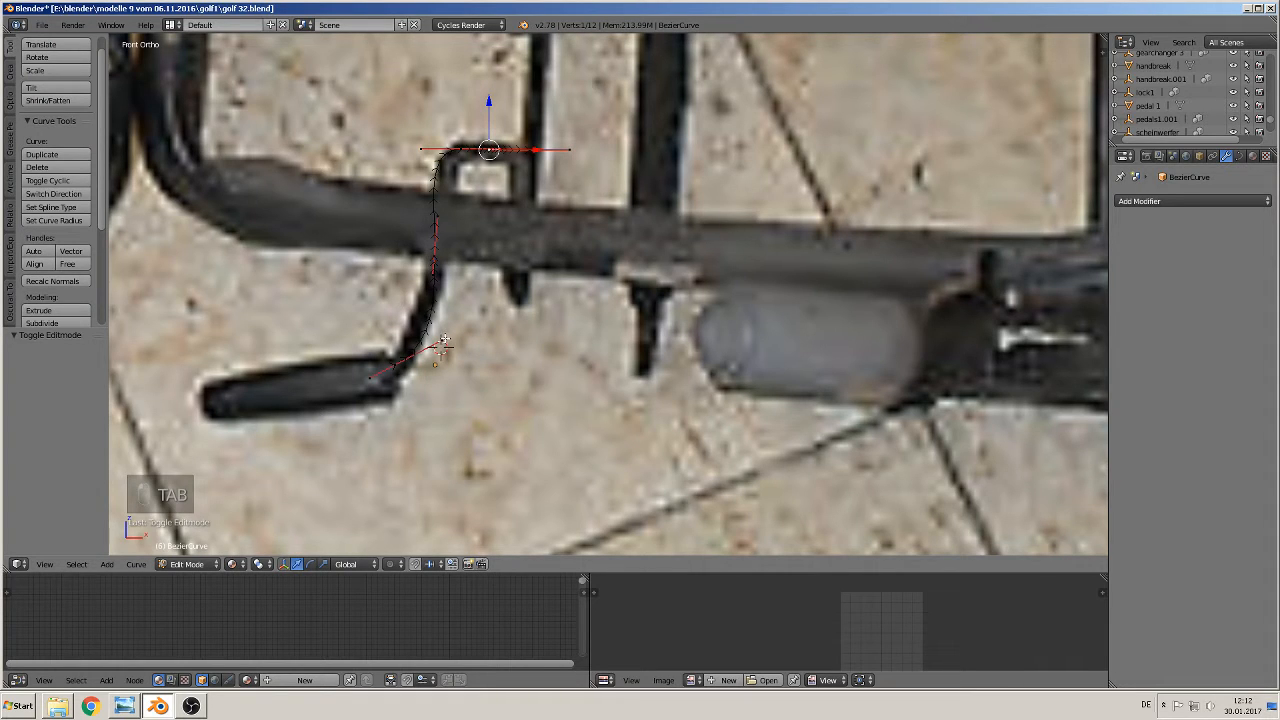
pyautogui.rightClick(444, 340)
pyautogui.press('g')
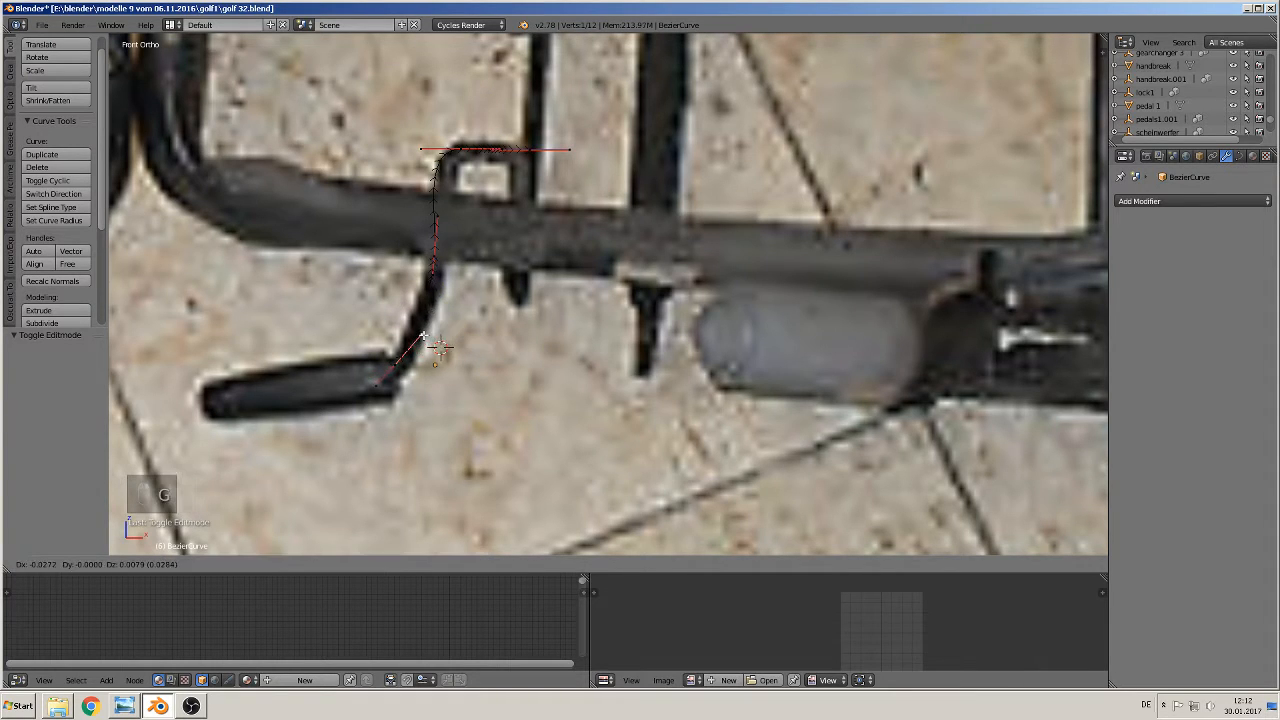
pyautogui.press('Tab')
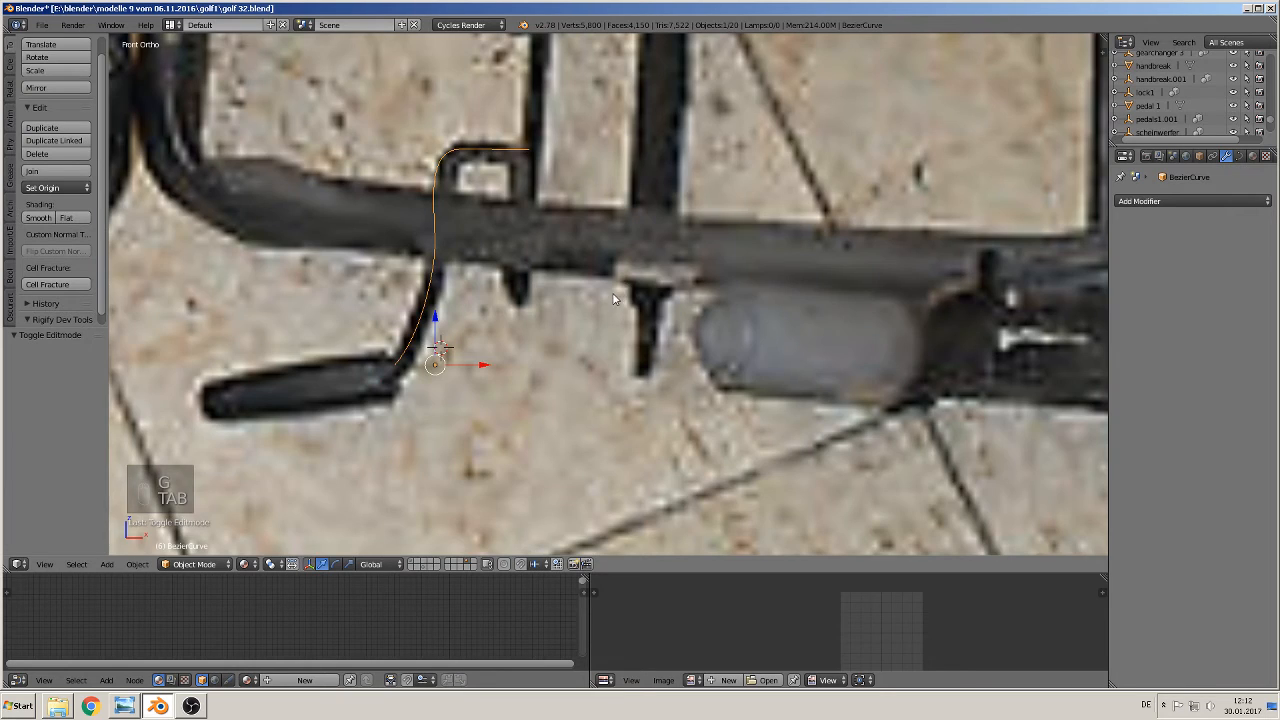
# - Set the curve's fill mode to Full and give it a bevel depth of 0.110
pyautogui.scroll(-8, 614, 299)
pyautogui.keyDown('shift'); pyautogui.moveTo(628, 340); pyautogui.dragTo(528, 382, button='middle'); pyautogui.keyUp('shift')
pyautogui.scroll(2, 528, 382)
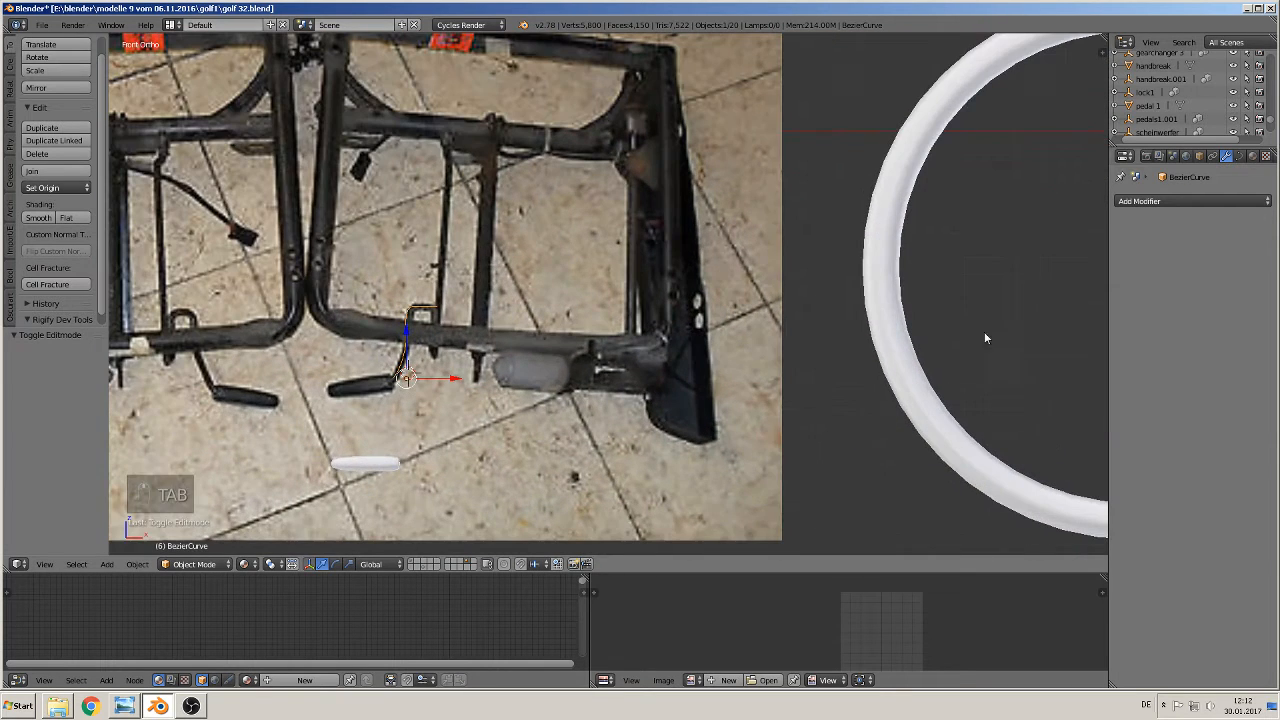
pyautogui.click(1240, 156)
pyautogui.click(1213, 273)
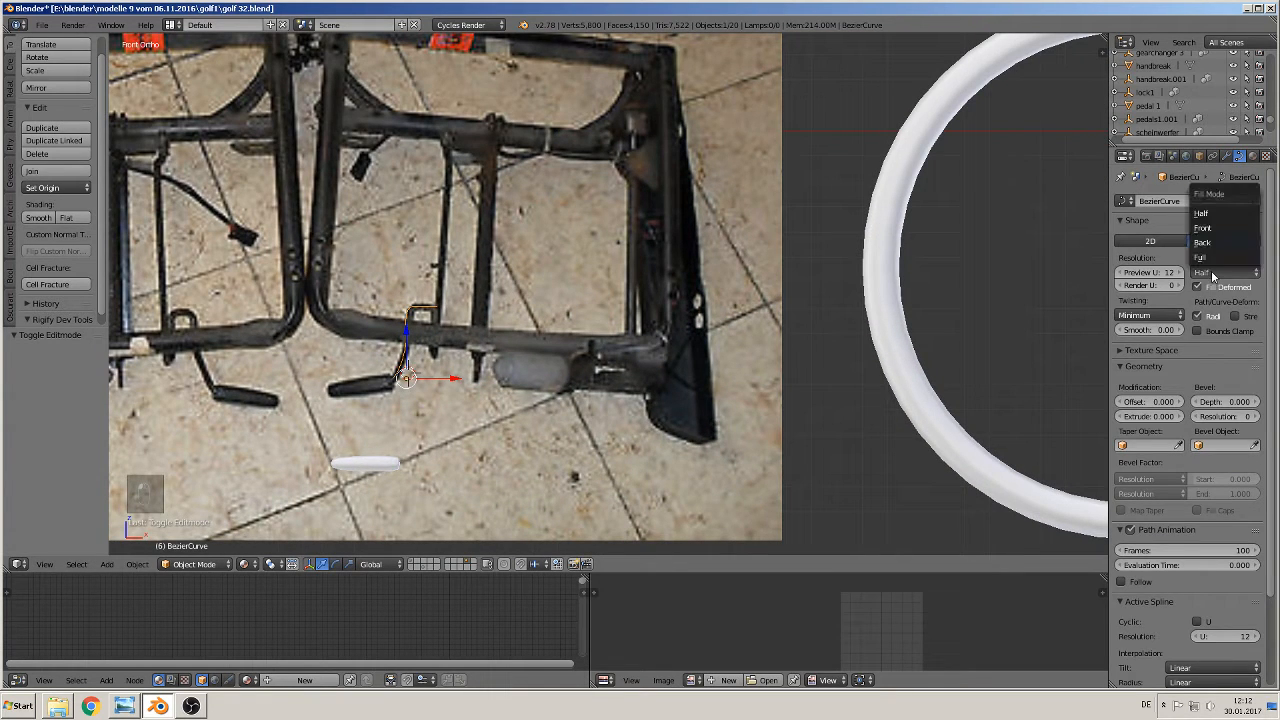
pyautogui.click(1209, 257)
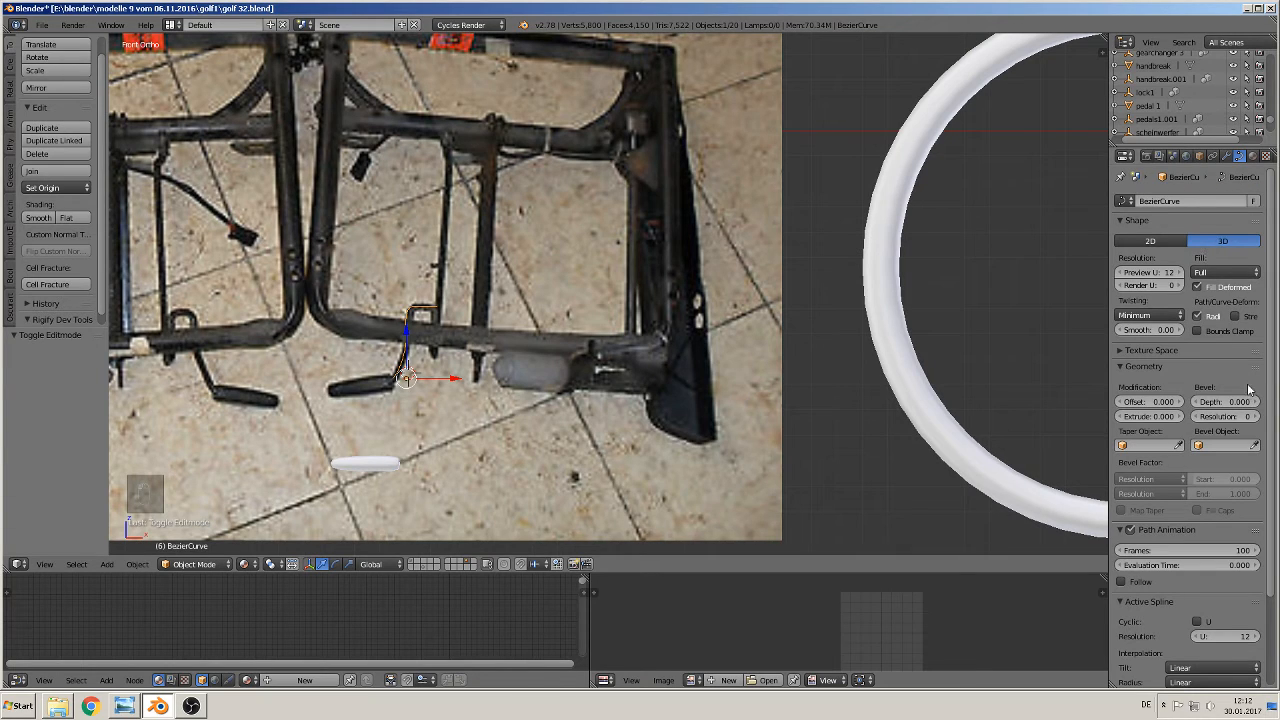
pyautogui.moveTo(1238, 401); pyautogui.dragTo(1258, 401)
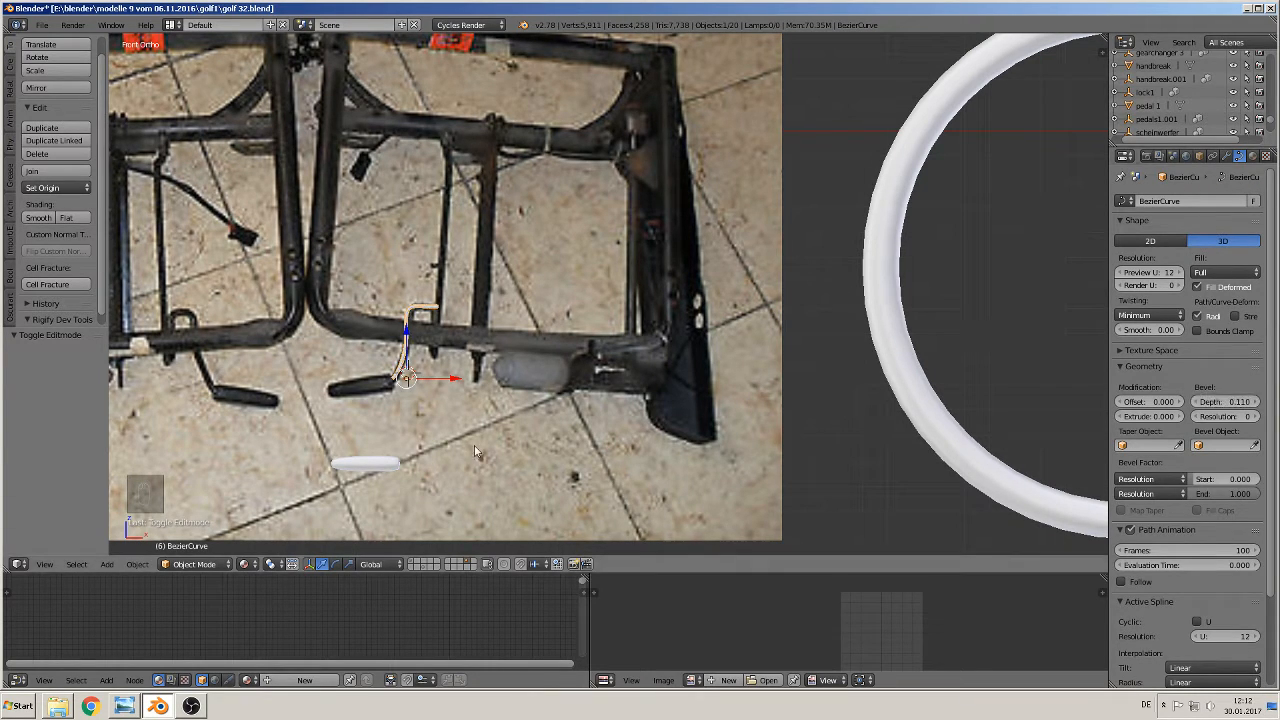
# - Set the curve's bevel depth to 0.149 and its bevel resolution to 1
pyautogui.scroll(3, 368, 361)
pyautogui.keyDown('shift'); pyautogui.moveTo(493, 346); pyautogui.dragTo(735, 294, button='middle'); pyautogui.keyUp('shift')
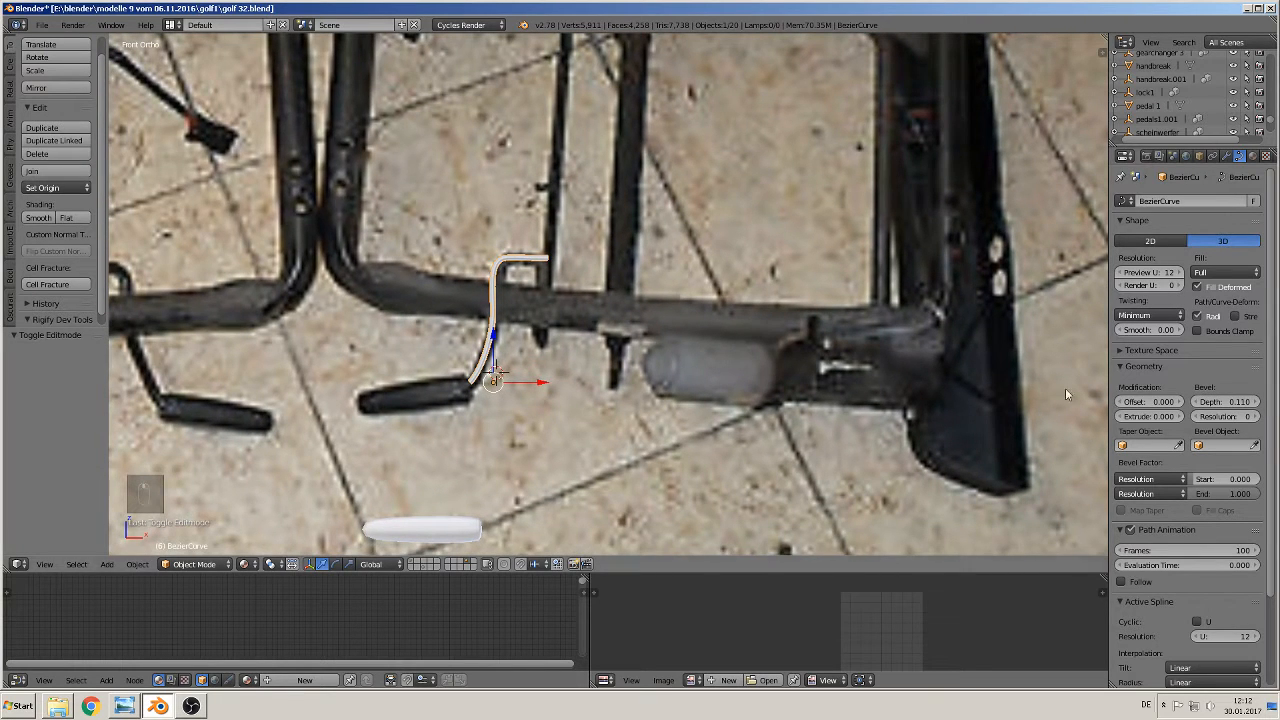
pyautogui.moveTo(1228, 401); pyautogui.dragTo(1232, 401)
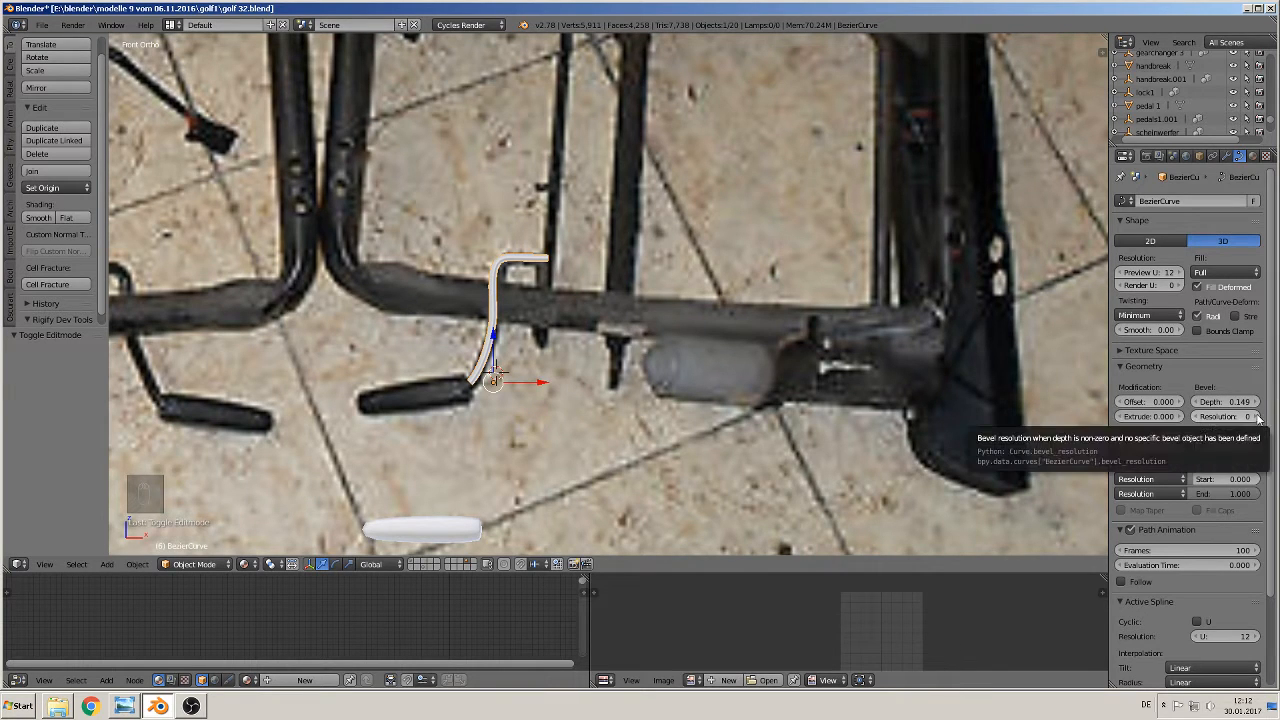
pyautogui.click(1257, 417)
# - Extrude the curve's lower end into the photographed lever grip, about 0.041 along negative X and 0.015 down
pyautogui.scroll(3, 602, 430)
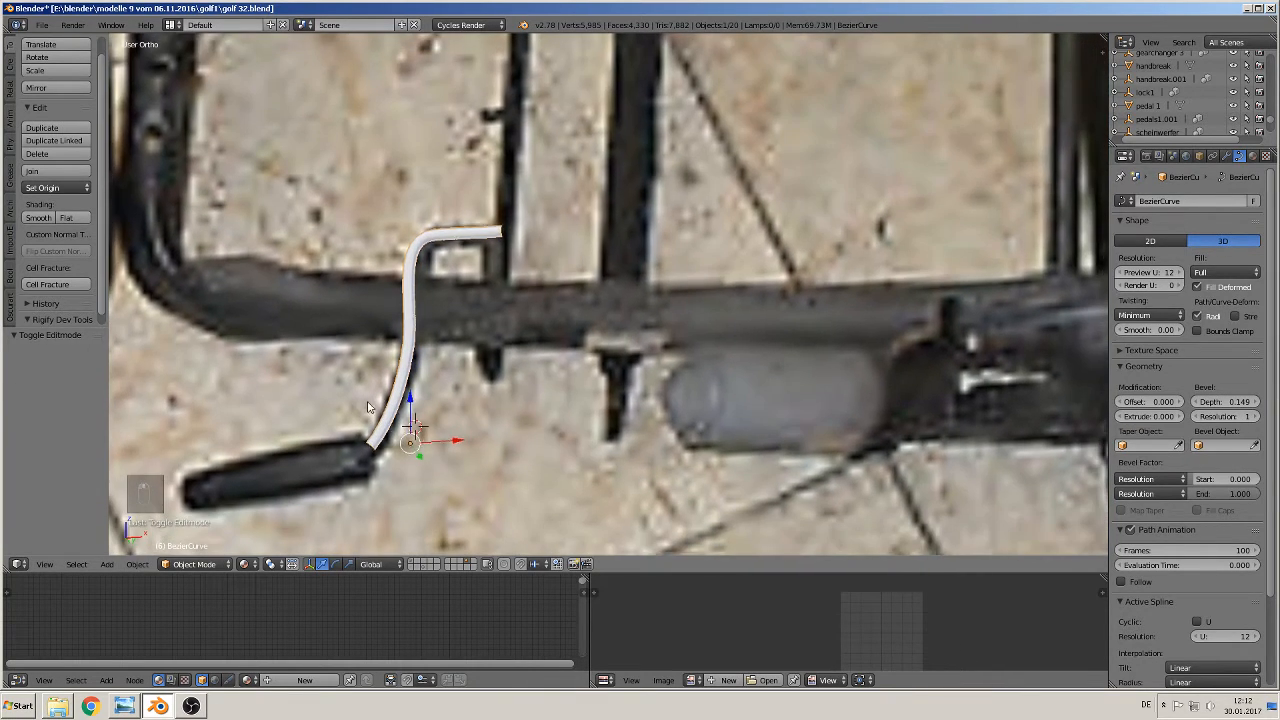
pyautogui.moveTo(390, 440); pyautogui.dragTo(622, 312, button='middle')
pyautogui.scroll(2, 622, 313)
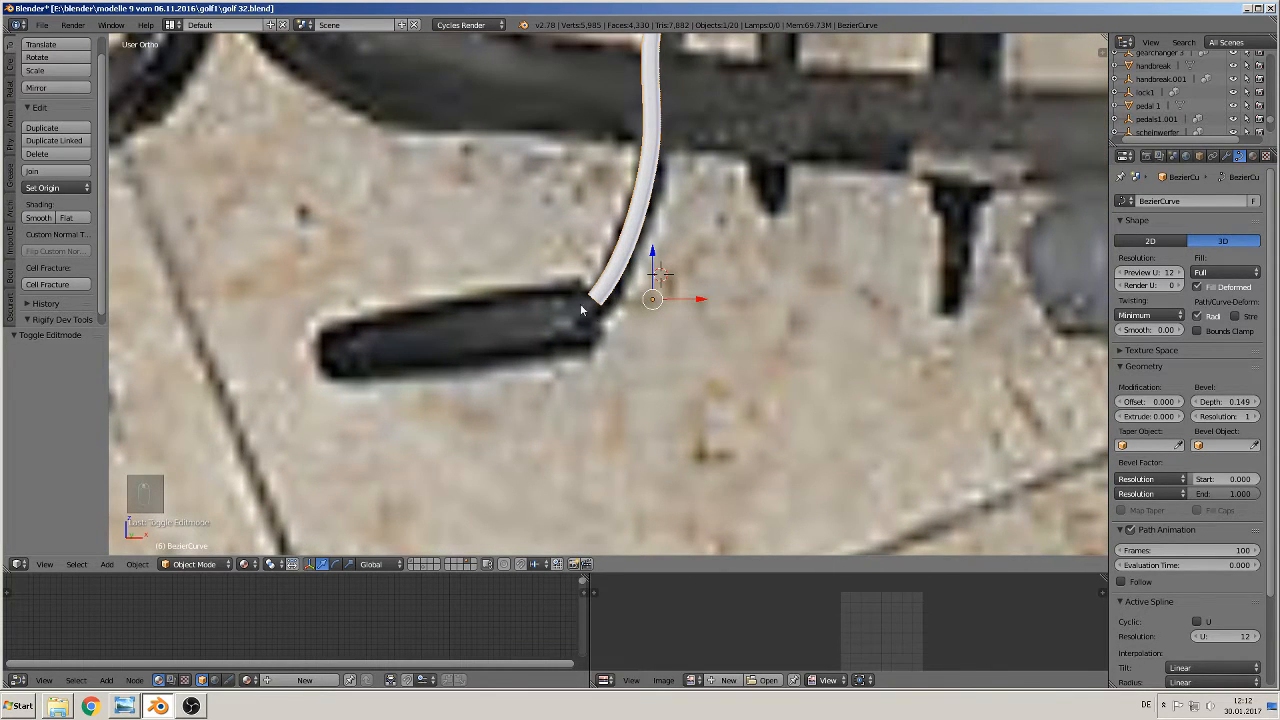
pyautogui.press('Tab')
pyautogui.rightClick(600, 328)
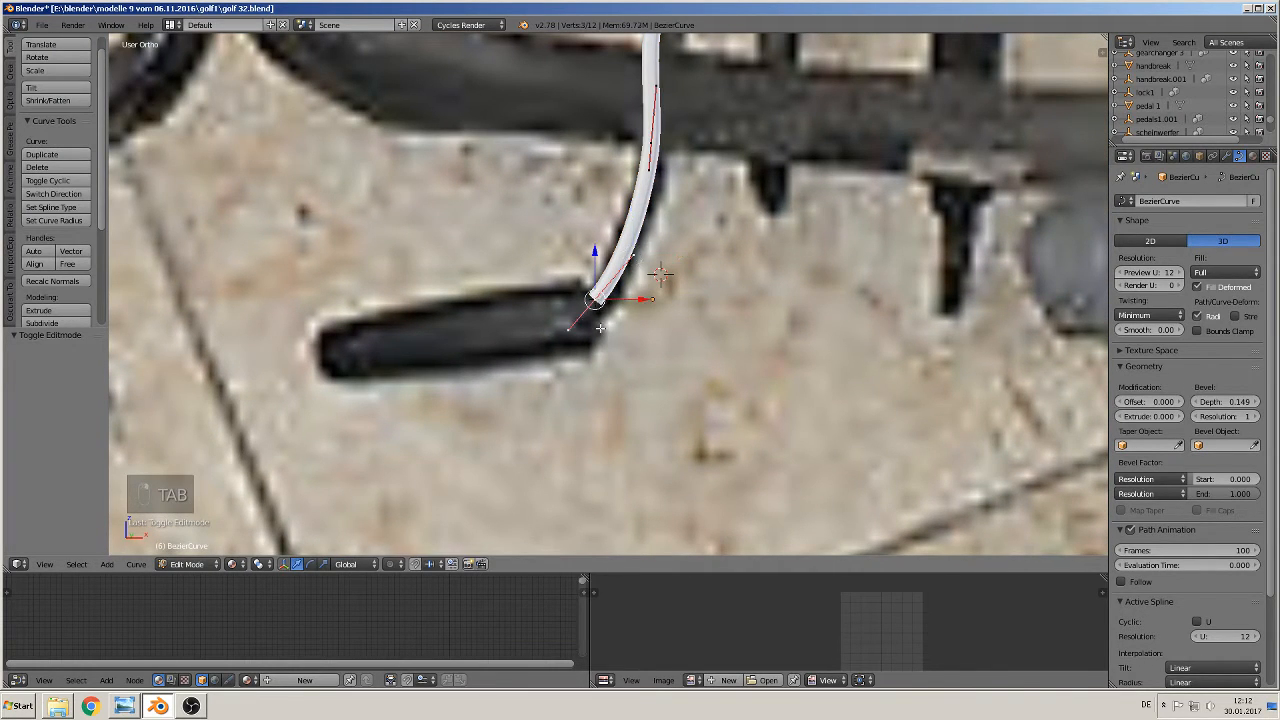
pyautogui.press('e')
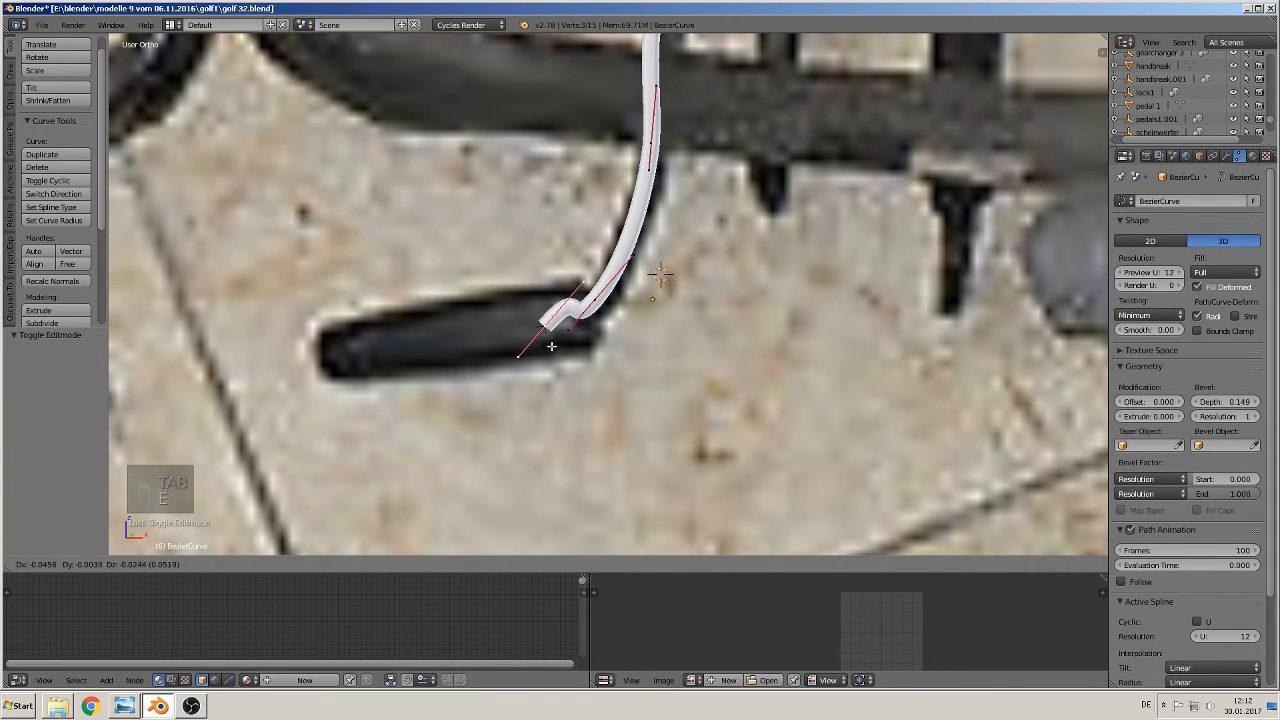
pyautogui.click(555, 340)
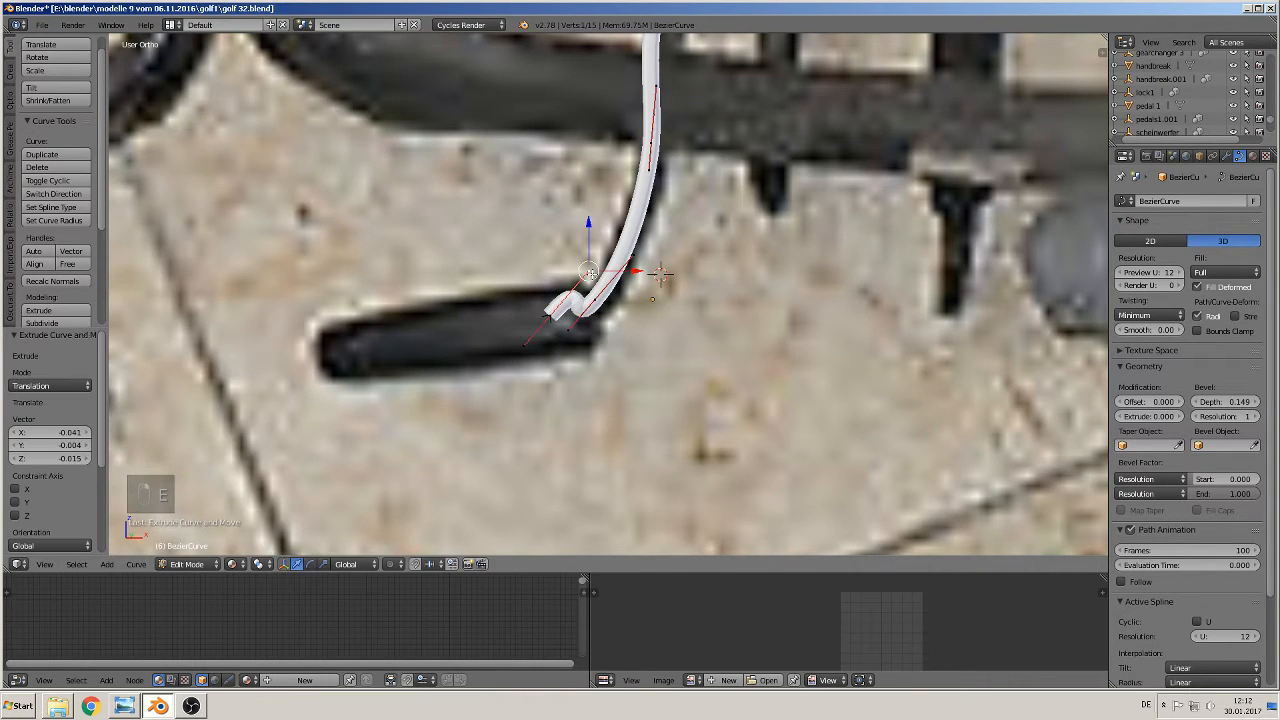
# - Reposition the facing handles of the curve's last two points to smooth the bend into the grip, and leave Edit Mode
pyautogui.press('g')
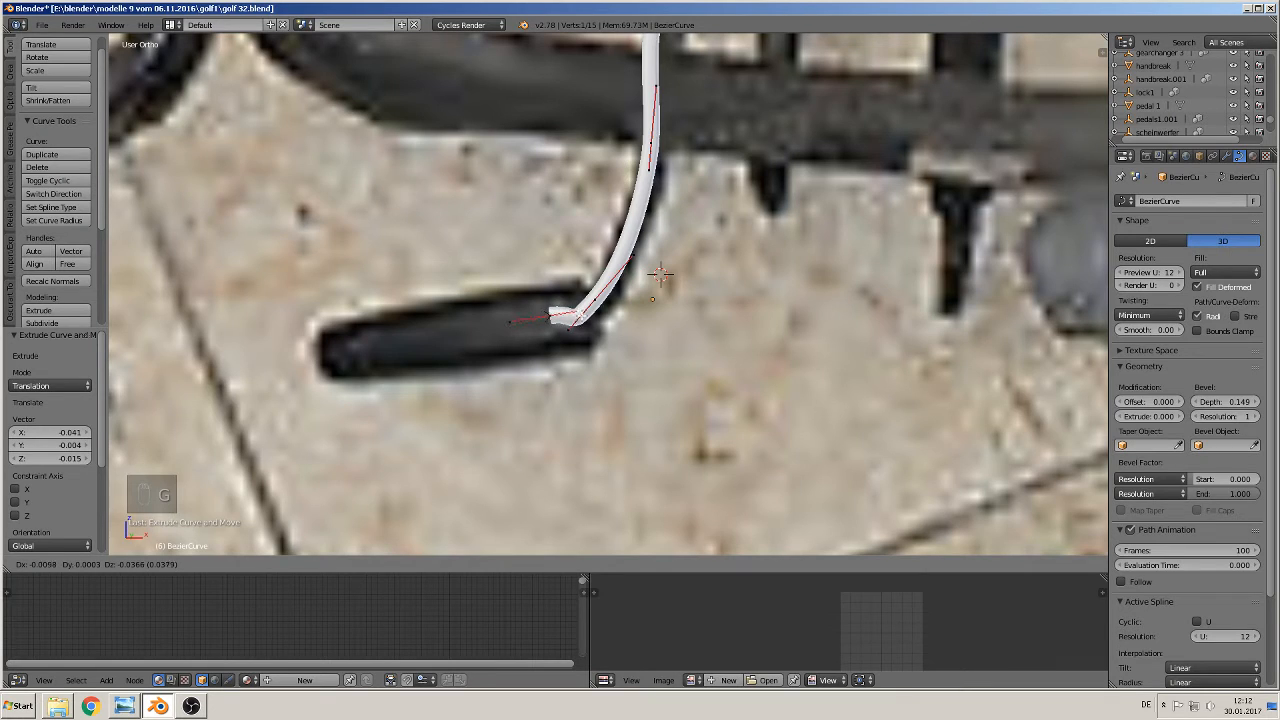
pyautogui.click(572, 316)
pyautogui.press('g')
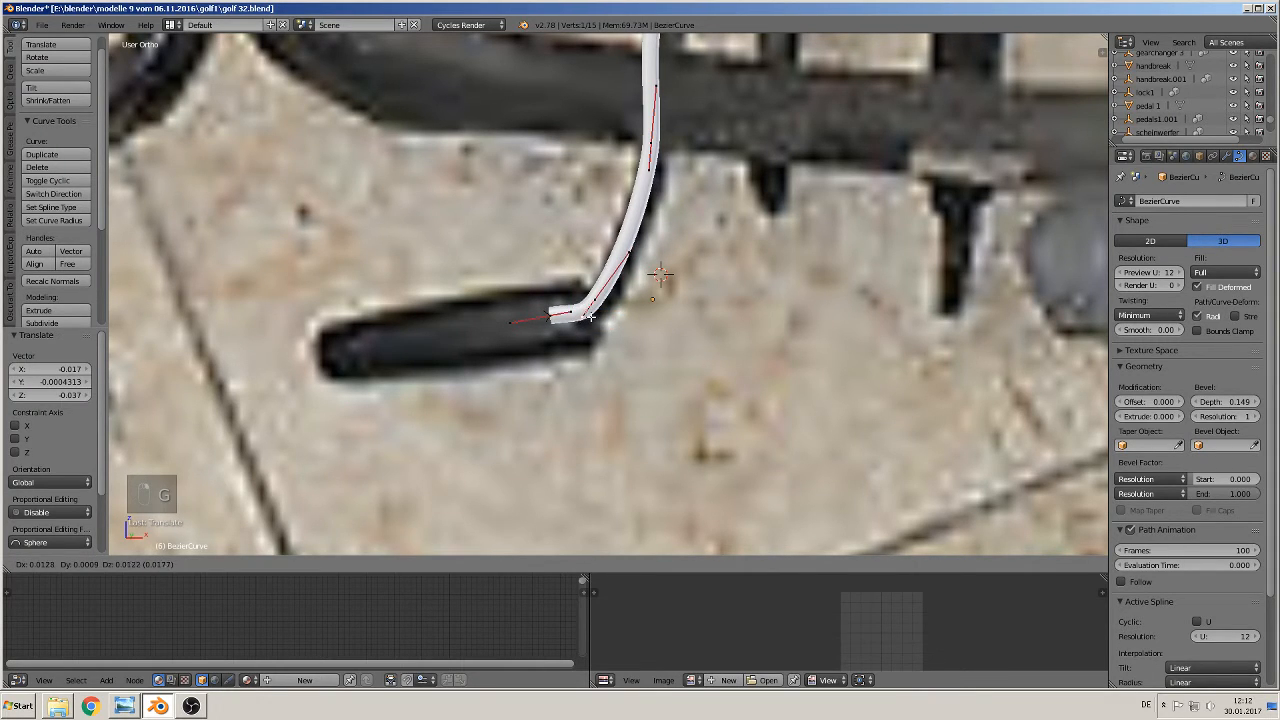
pyautogui.click(590, 316)
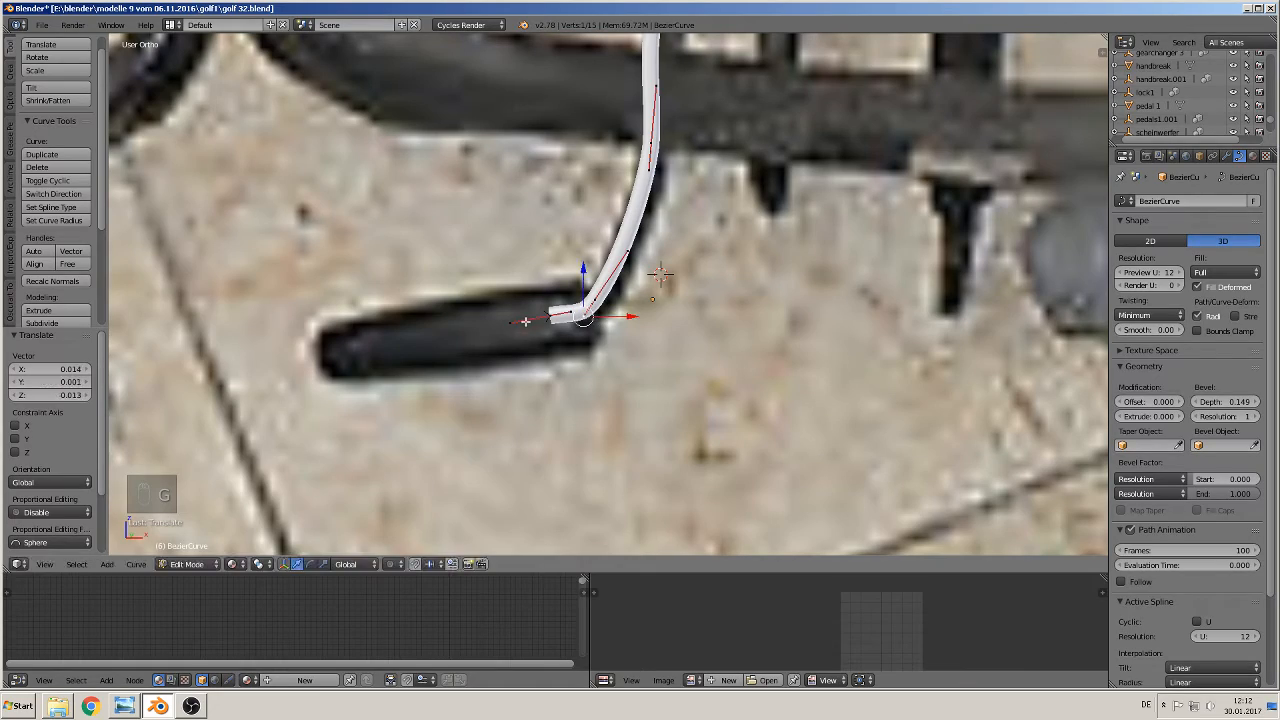
pyautogui.press('Tab')
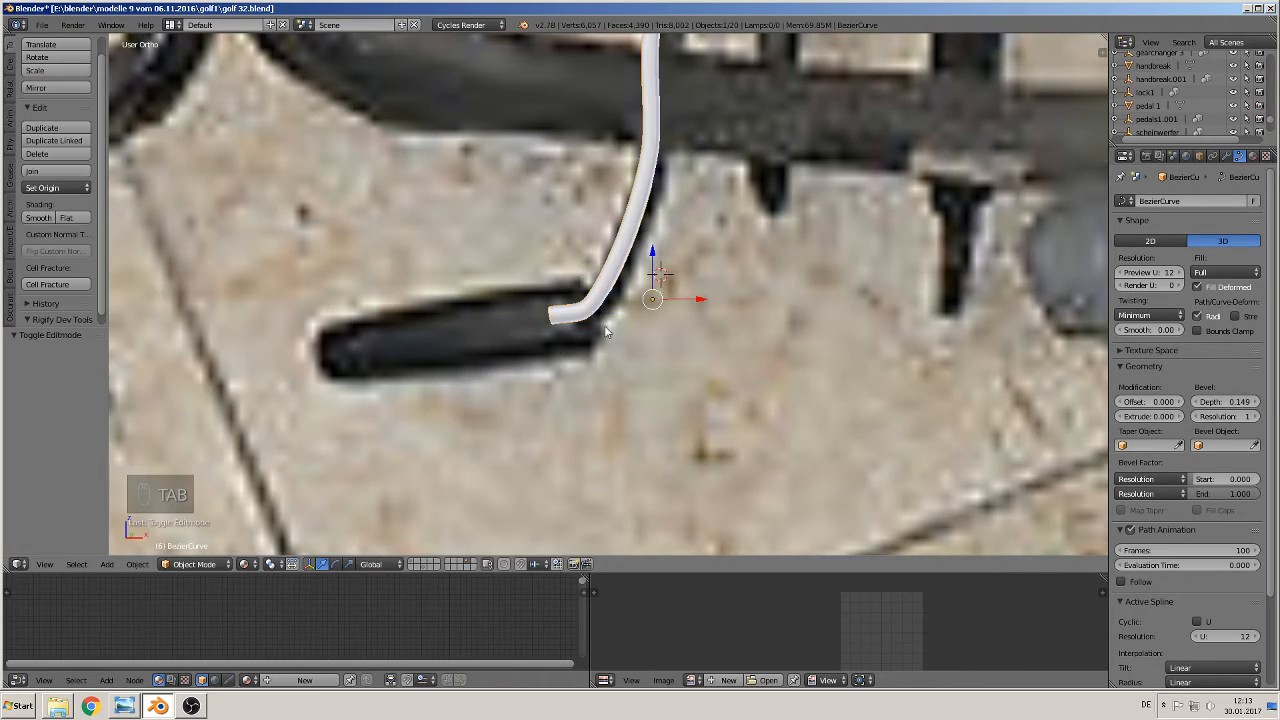
# - Shade the curve smooth and move it about 0.833 along negative Y, in front of the photo
pyautogui.scroll(-4, 606, 327)
pyautogui.moveTo(660, 337); pyautogui.dragTo(623, 365, button='middle')
pyautogui.click(38, 217)
pyautogui.moveTo(656, 271); pyautogui.dragTo(461, 371)
pyautogui.moveTo(461, 371); pyautogui.dragTo(517, 364, button='middle')
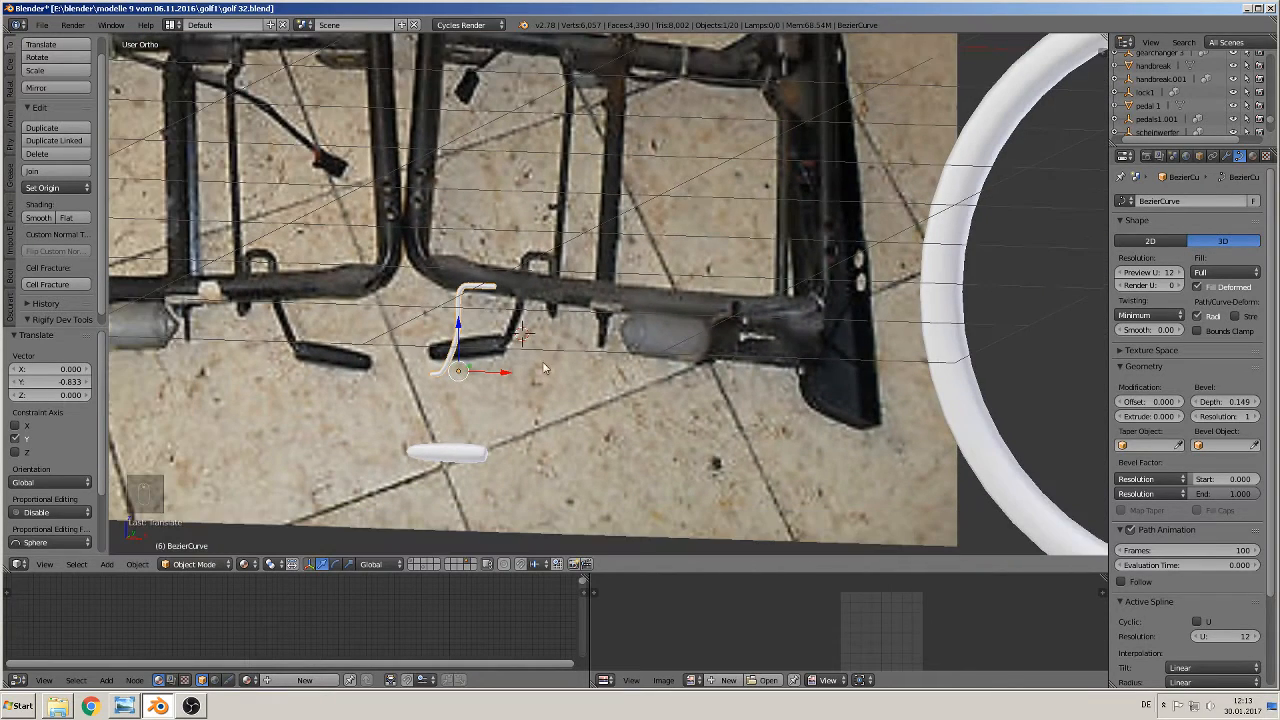
# - Move the curve to the end of the modelled grip, about 0.046 along X, 0.319 down and 0.483 along Y
pyautogui.press('KP_1')
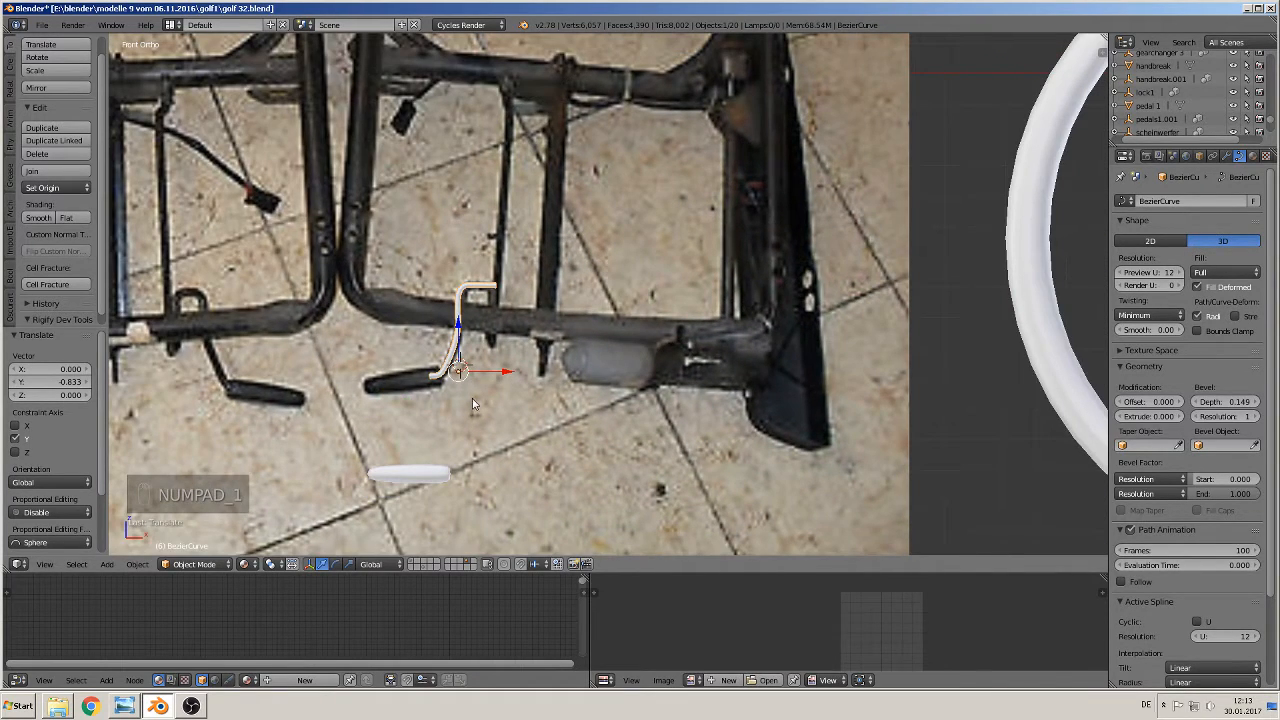
pyautogui.press('g')
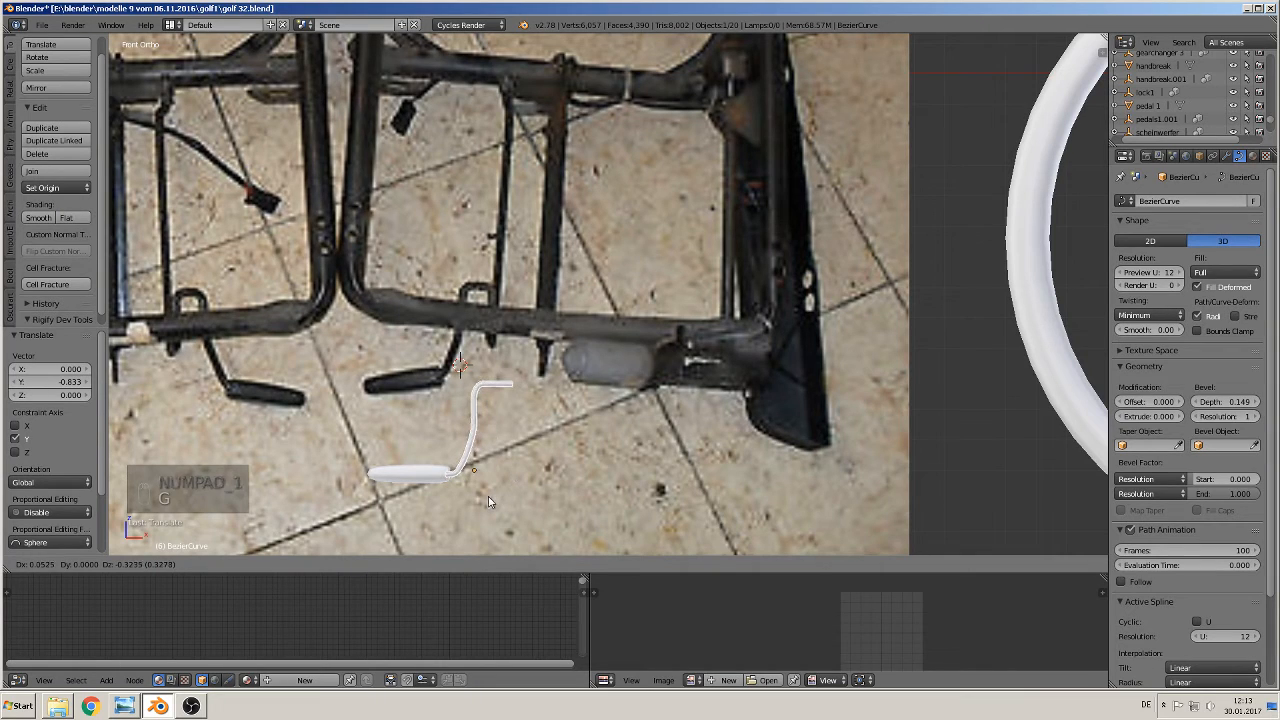
pyautogui.click(490, 502)
pyautogui.moveTo(490, 502); pyautogui.dragTo(493, 471, button='middle')
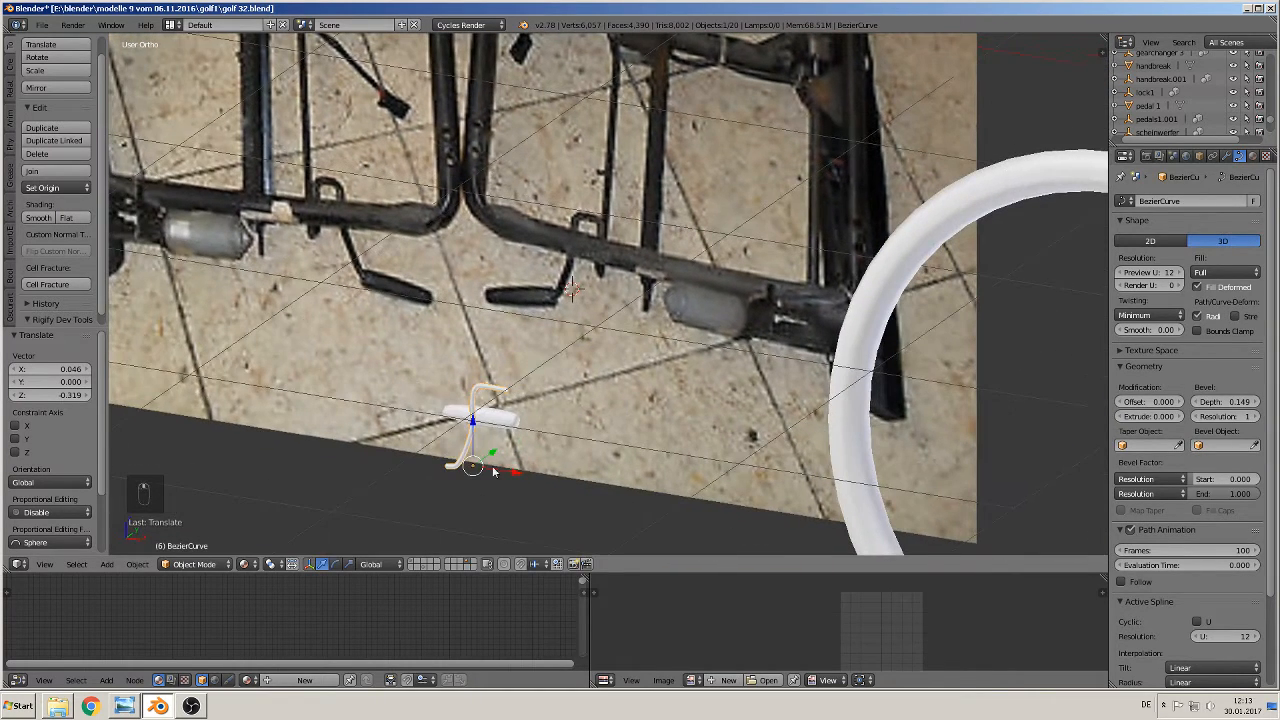
pyautogui.press('g')
pyautogui.press('y')
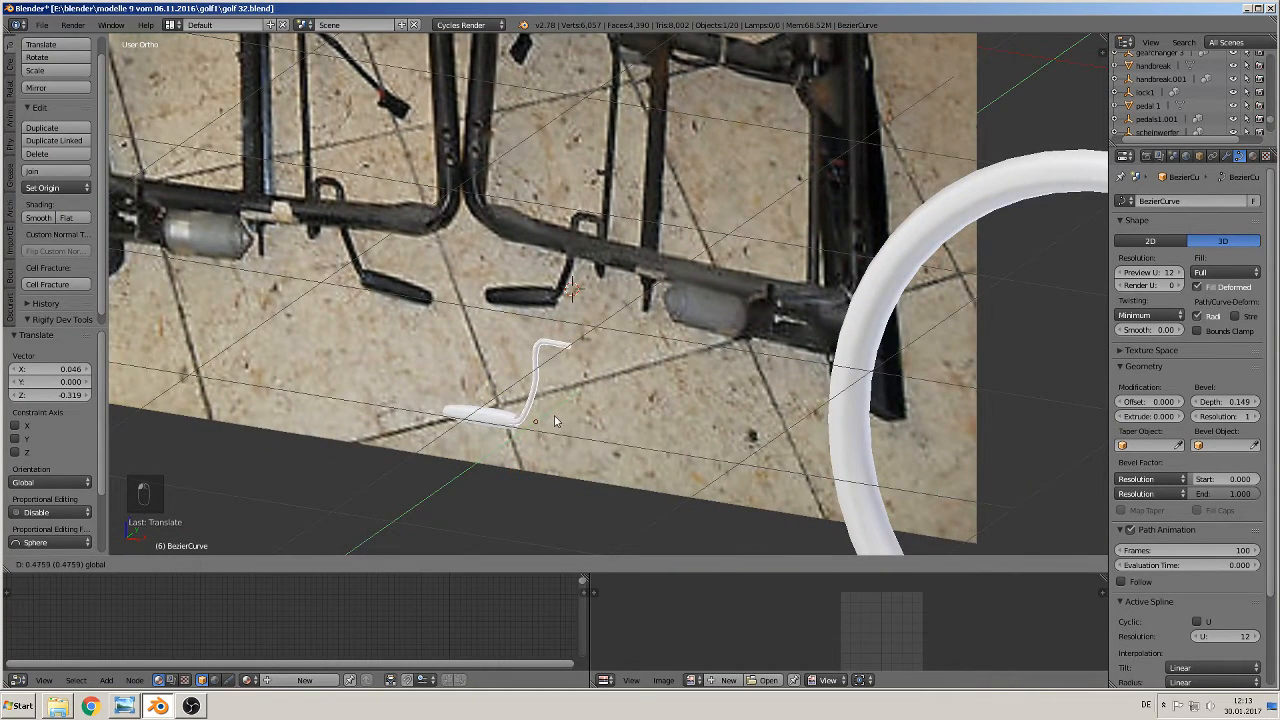
pyautogui.click(557, 420)
# - Duplicate the grip and its bent arm about 0.717 along X, and try to join the two copies
pyautogui.rightClick(482, 413)
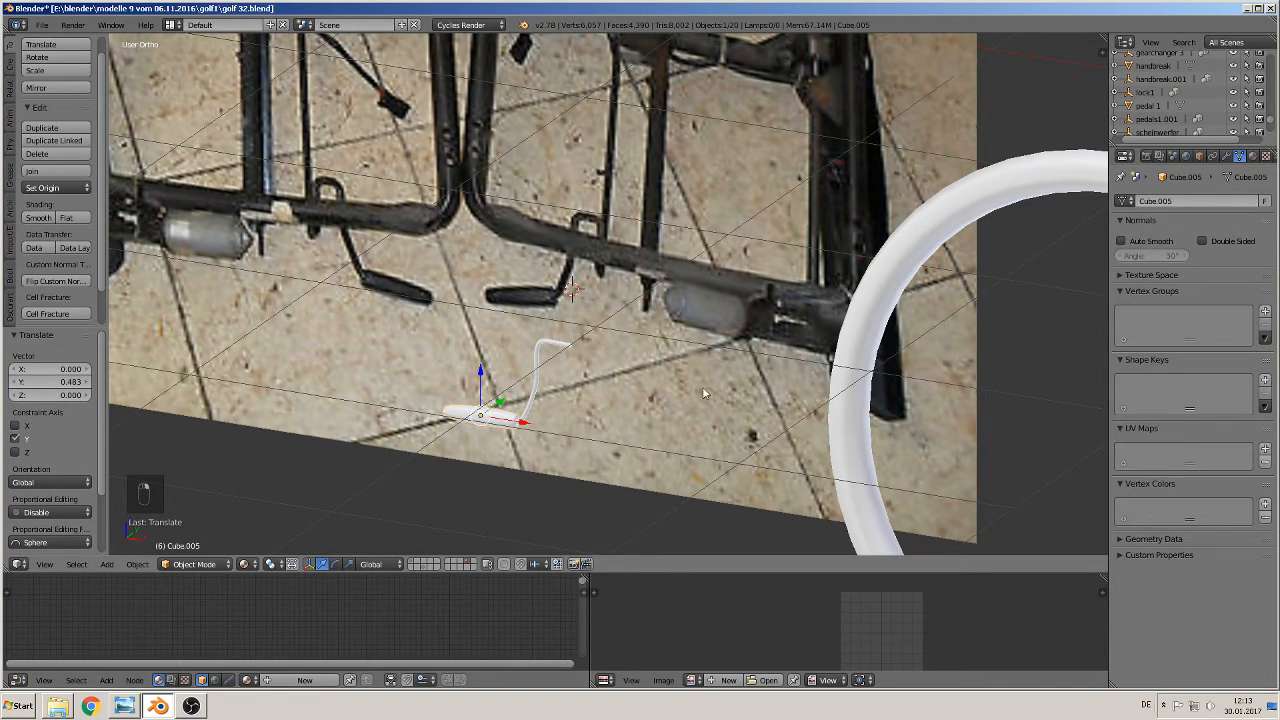
pyautogui.scroll(2, 635, 400)
pyautogui.moveTo(631, 412); pyautogui.dragTo(665, 375, button='middle')
pyautogui.rightClick(514, 408)
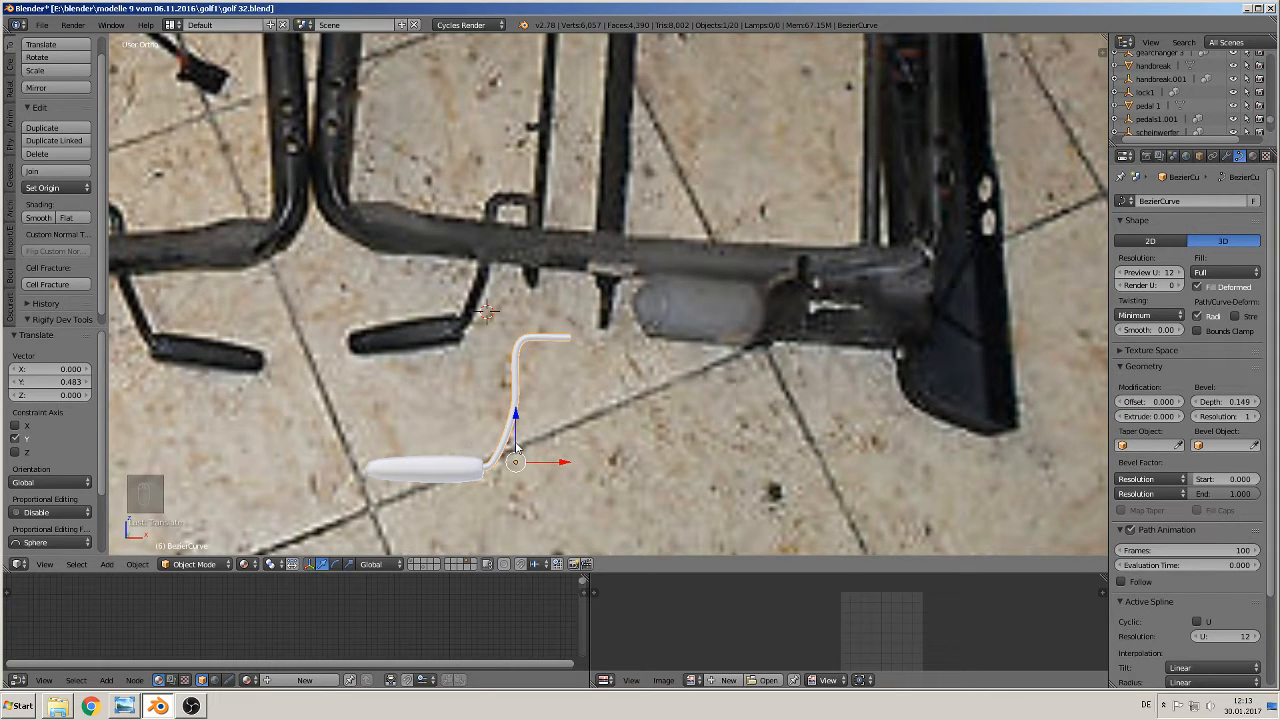
pyautogui.rightClick(460, 467)
pyautogui.hotkey('shift', 'd')
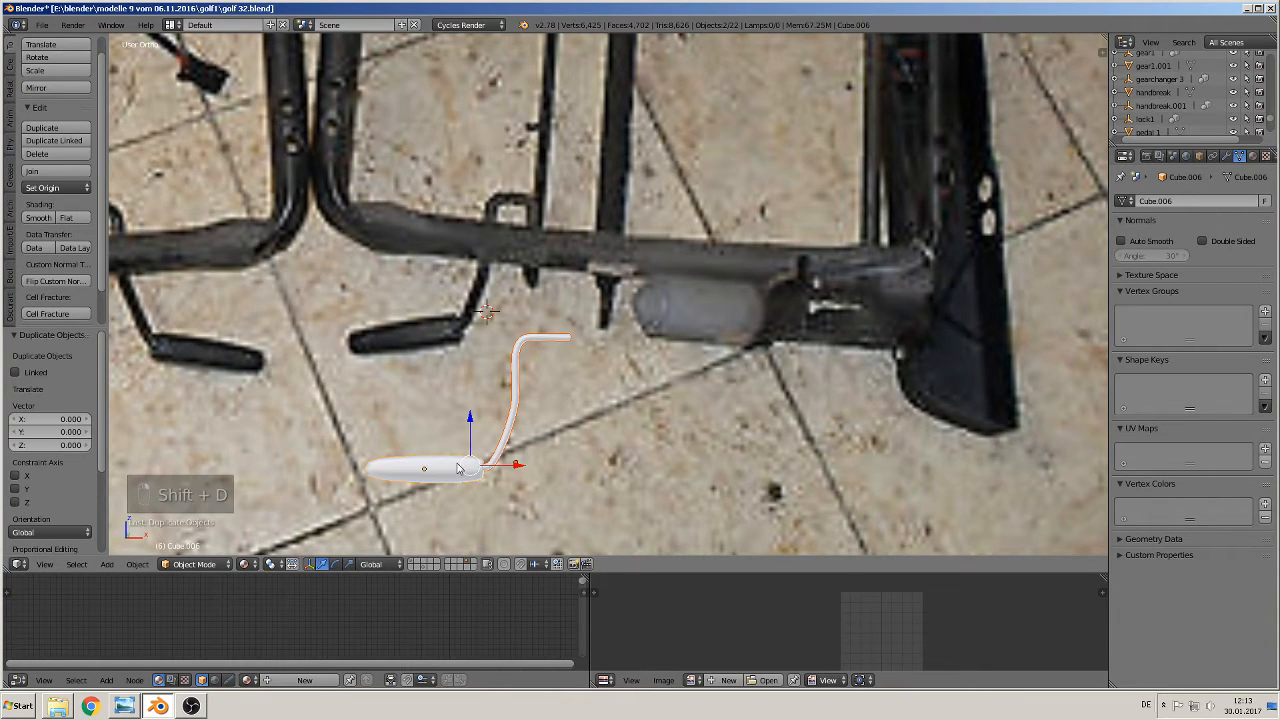
pyautogui.click(830, 465)
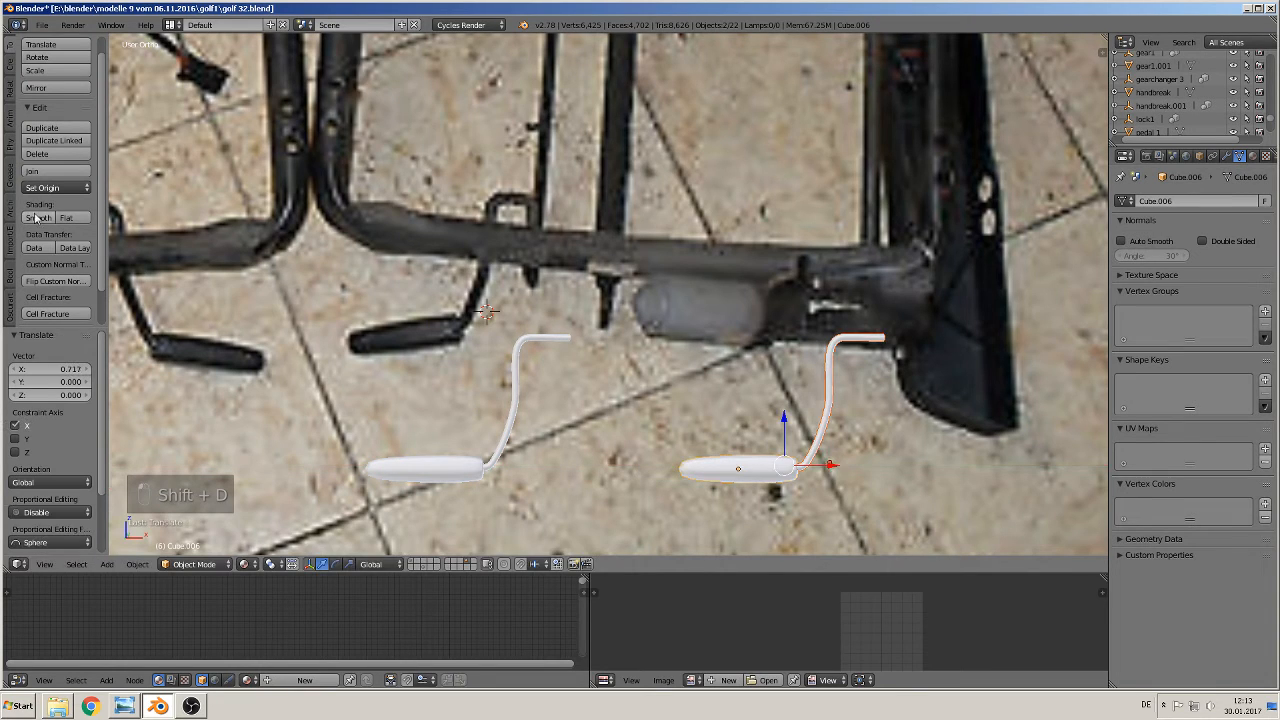
pyautogui.click(50, 175)
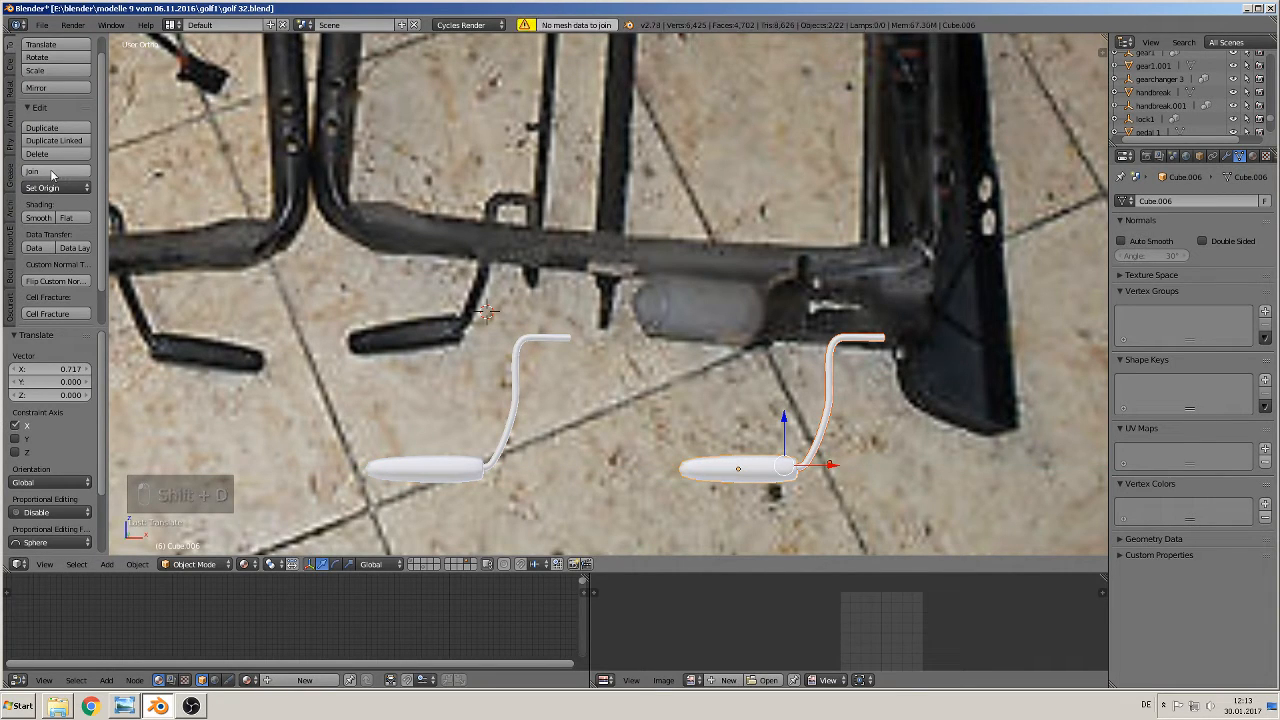
# - Increase the copied arm's bevel depth to 0.221 and convert the curve to a mesh
pyautogui.rightClick(837, 410)
pyautogui.rightClick(840, 410)
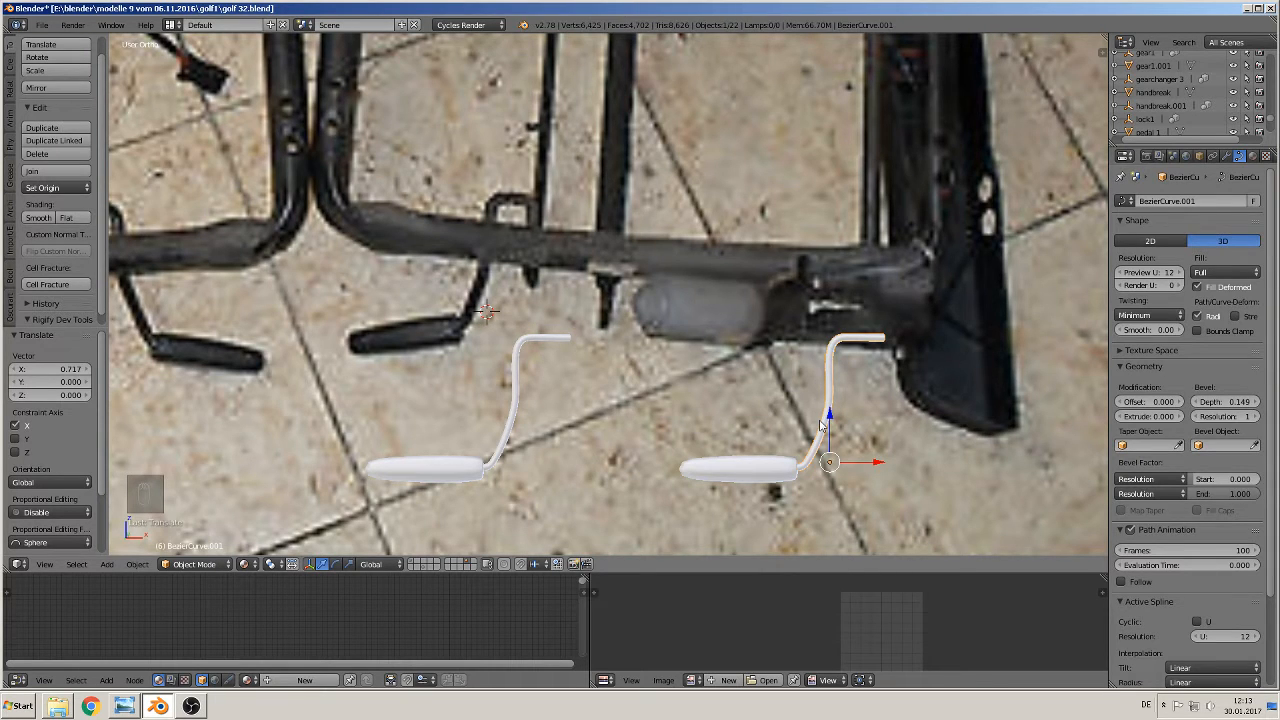
pyautogui.moveTo(1222, 401); pyautogui.dragTo(1262, 401)
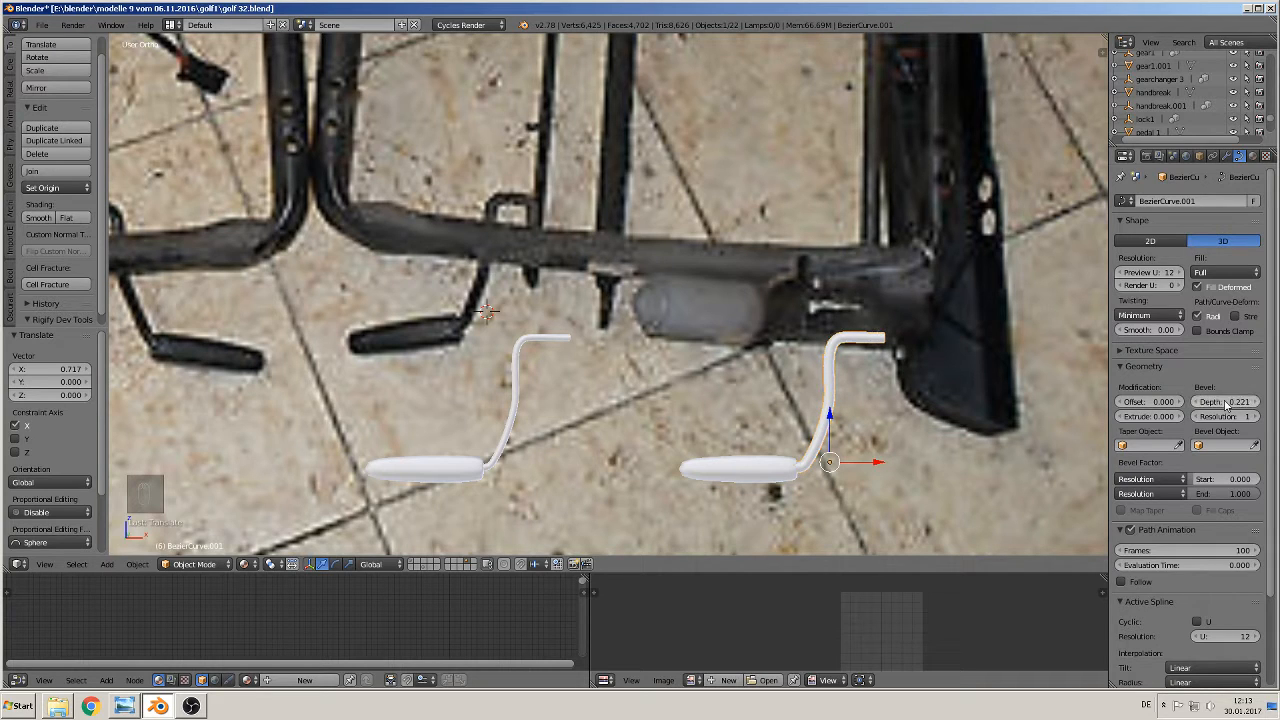
pyautogui.hotkey('alt', 'c')
pyautogui.click(829, 422)
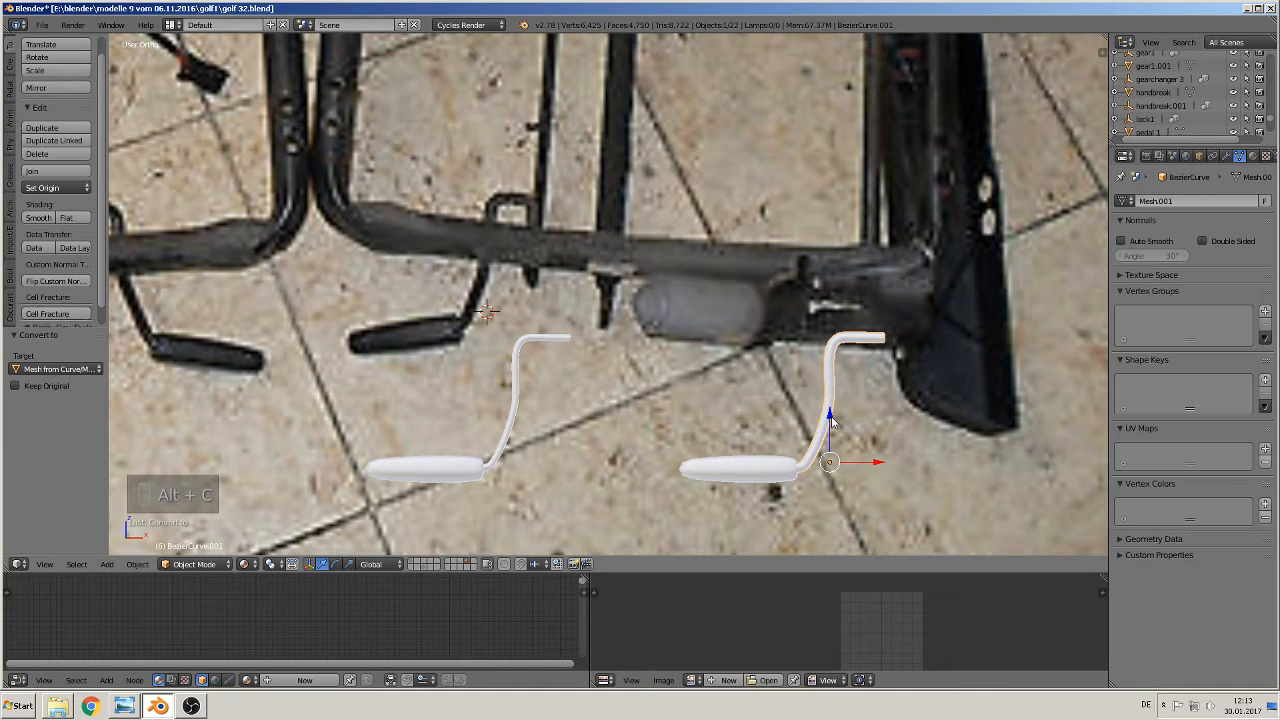
# - Join the converted arm with the copied grip and move the joined lever about 0.718 down along Z, below the photo
pyautogui.keyDown('shift'); pyautogui.rightClick(770, 472); pyautogui.keyUp('shift')
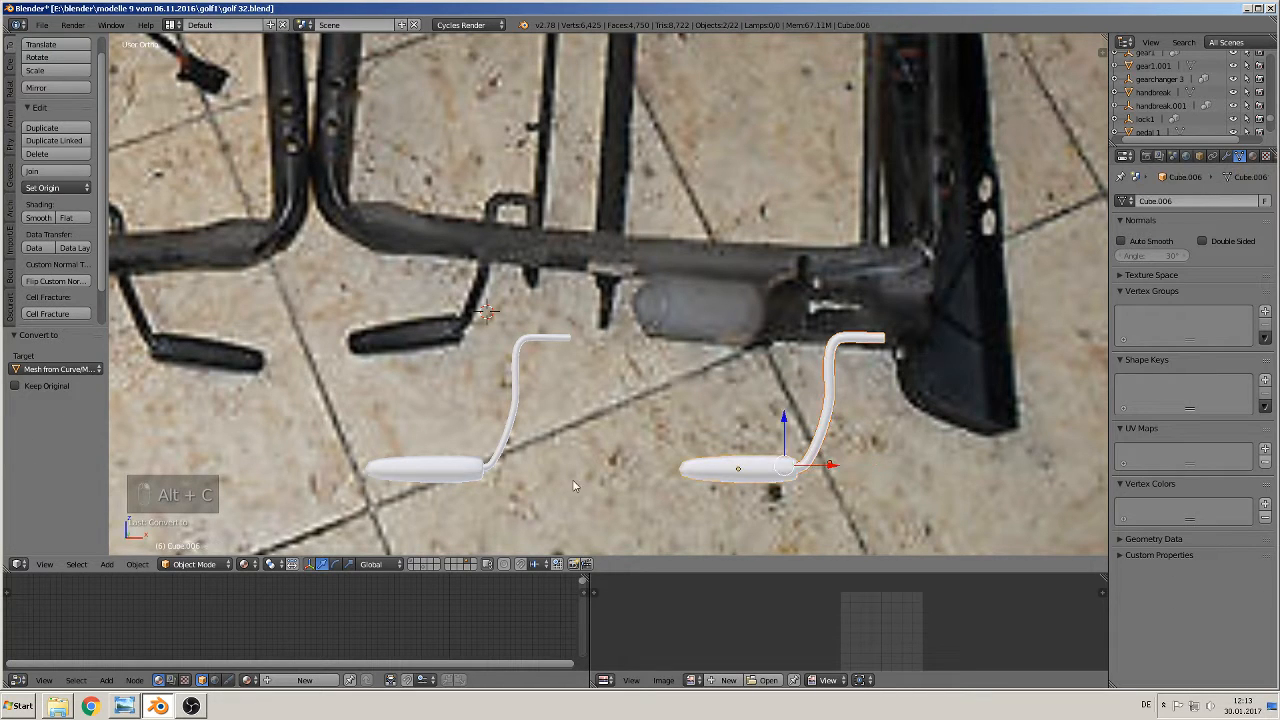
pyautogui.click(55, 171)
pyautogui.scroll(-6, 404, 301)
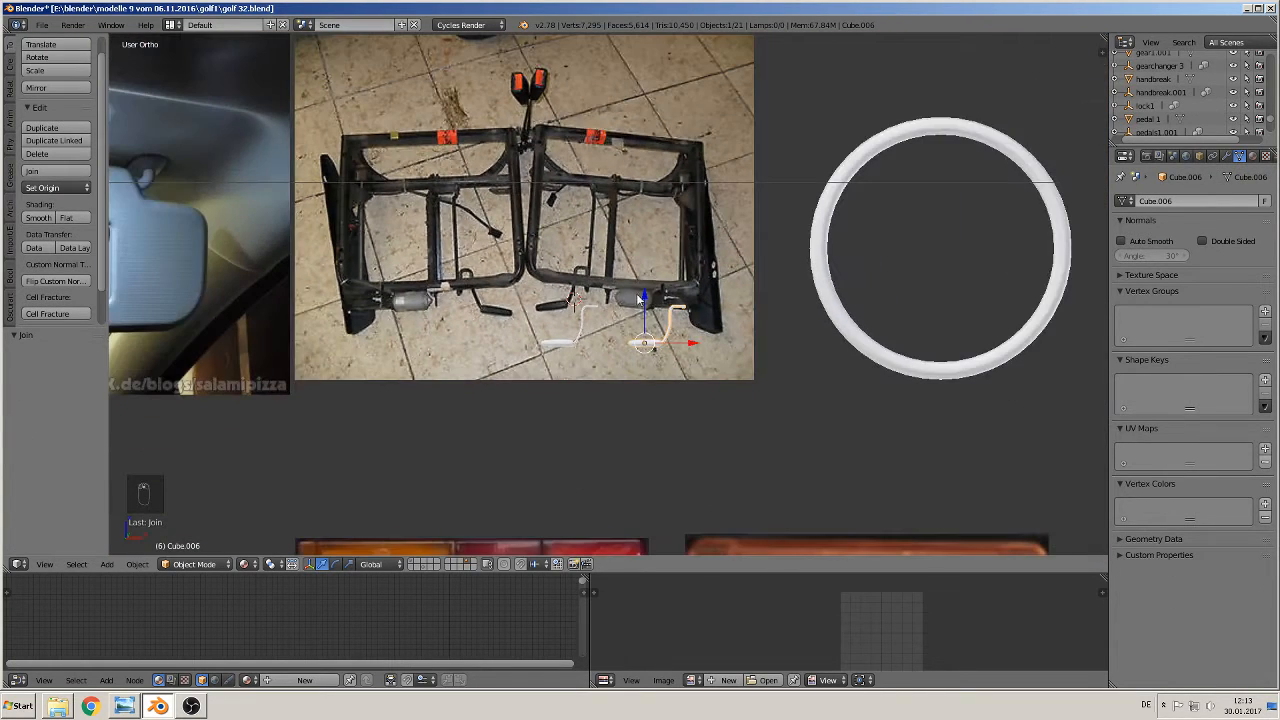
pyautogui.moveTo(636, 293); pyautogui.dragTo(658, 394)
pyautogui.scroll(-5, 658, 387)
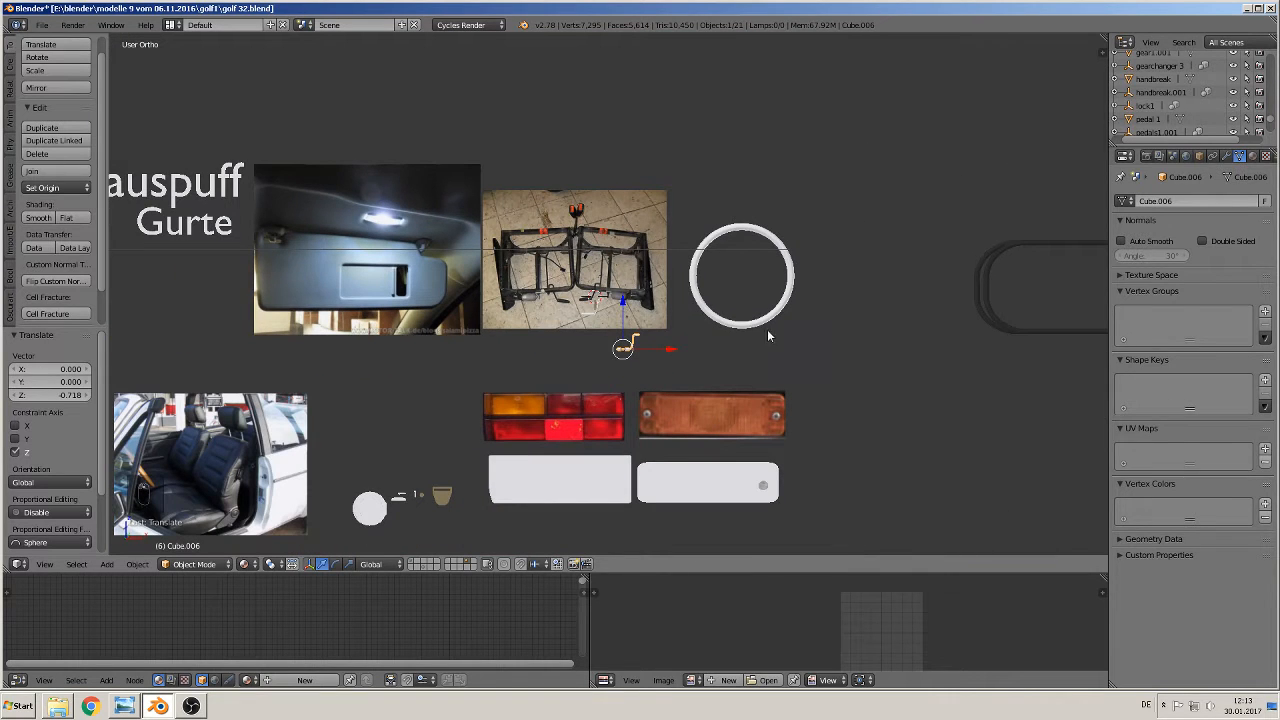
# - Move the white ring beside the seat frame photo to another layer
pyautogui.rightClick(752, 319)
pyautogui.press('m')
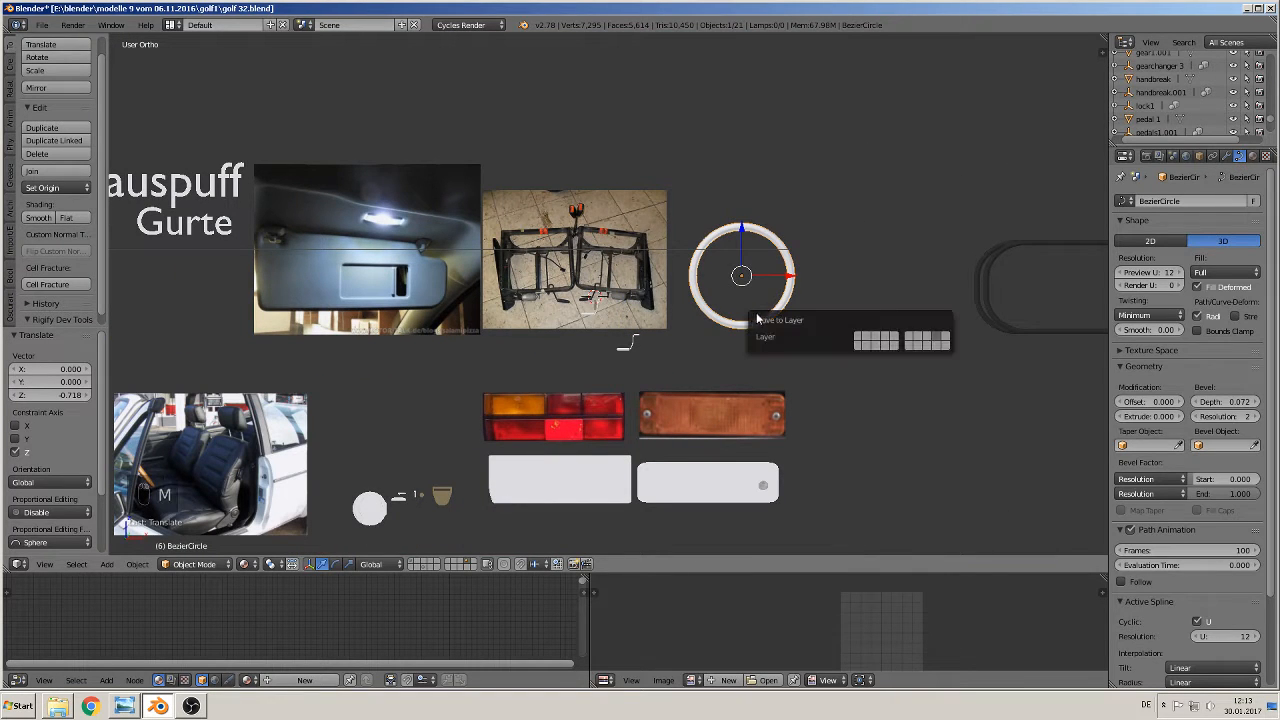
pyautogui.click(876, 343)
# - Move the original grip and its separate bent arm curve, lying over the photo, to another layer
pyautogui.scroll(5, 569, 350)
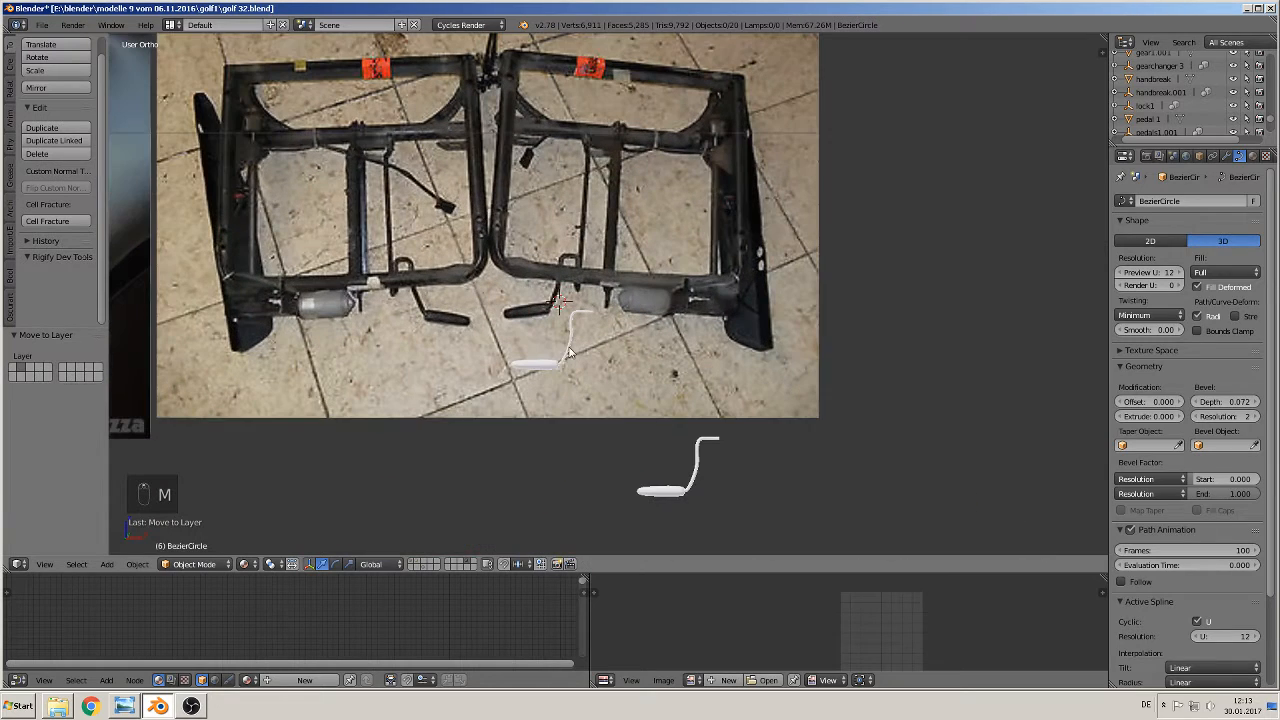
pyautogui.rightClick(556, 352)
pyautogui.rightClick(556, 354)
pyautogui.press('less')
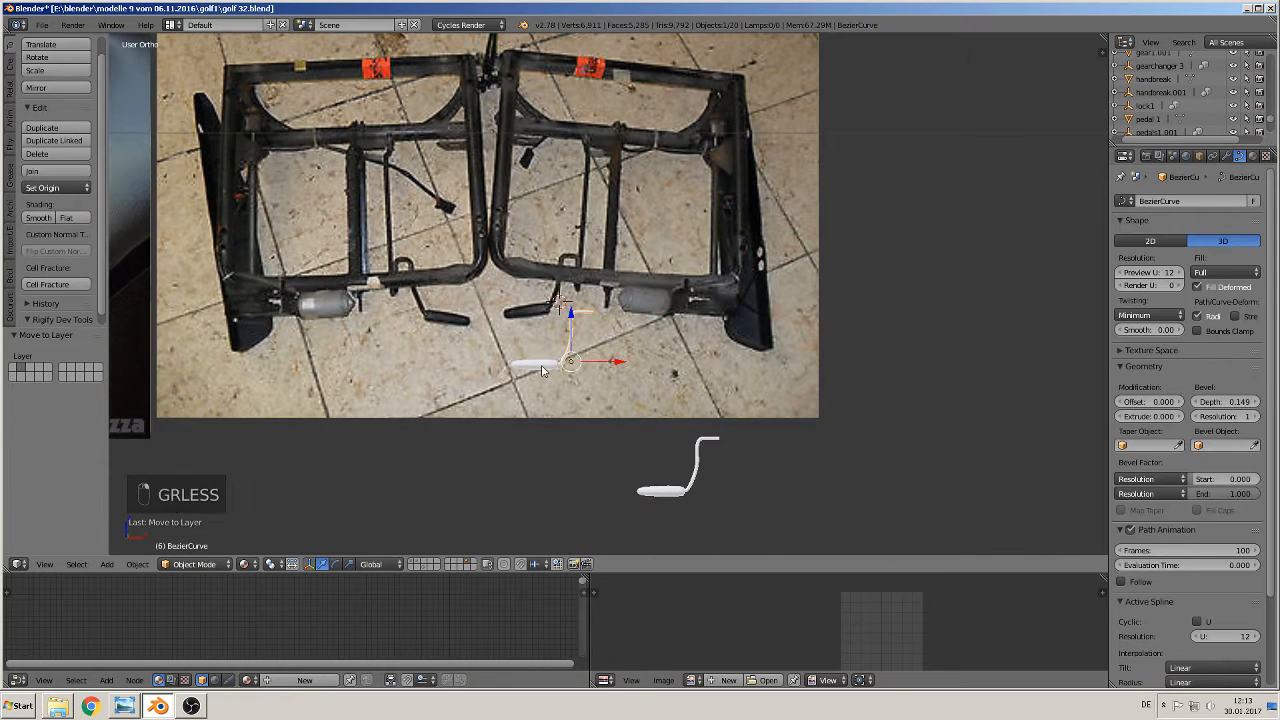
pyautogui.rightClick(539, 365)
pyautogui.keyDown('shift'); pyautogui.rightClick(572, 350); pyautogui.keyUp('shift')
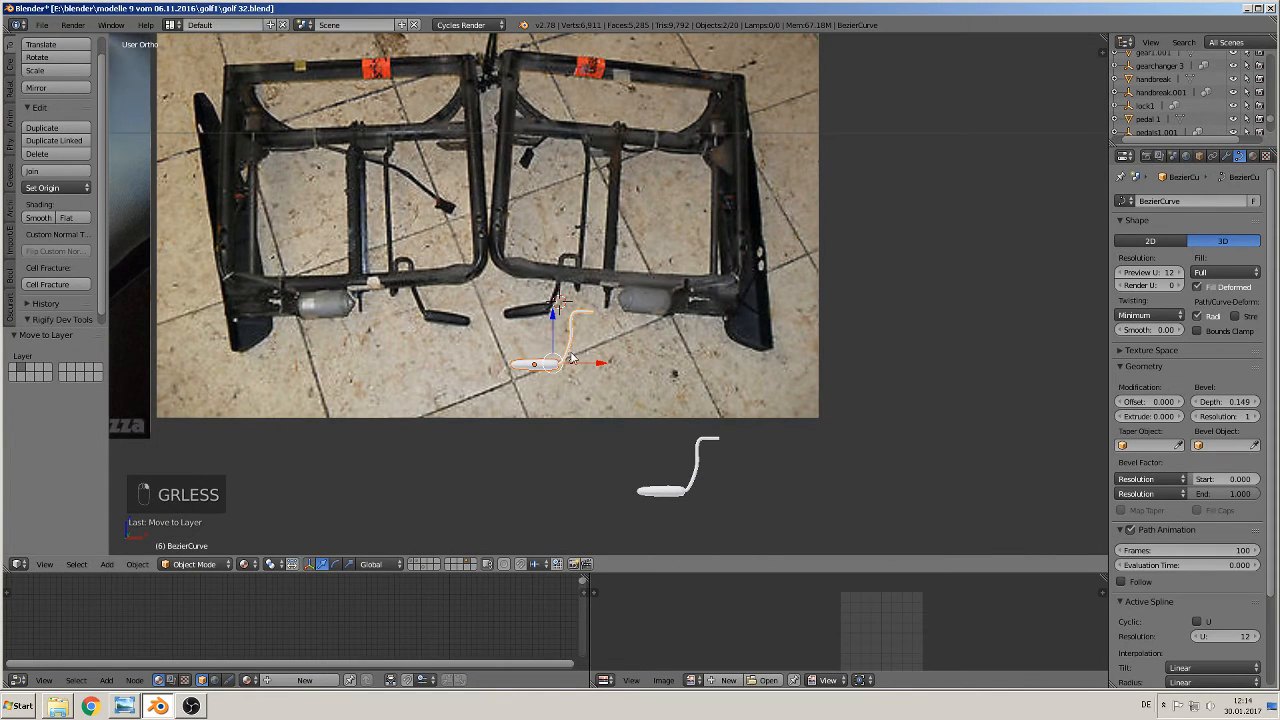
pyautogui.press('m')
pyautogui.click(690, 377)
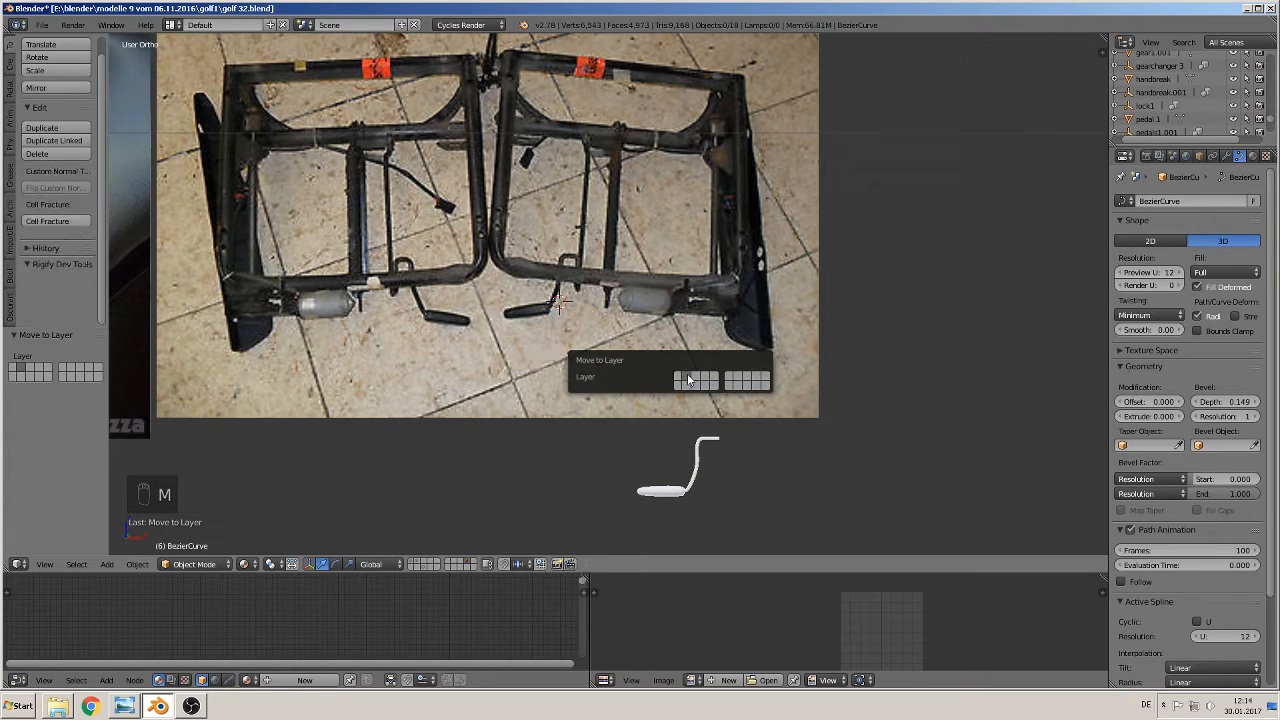
# - Delete the seat frame reference photo
pyautogui.rightClick(487, 232)
pyautogui.press('x')
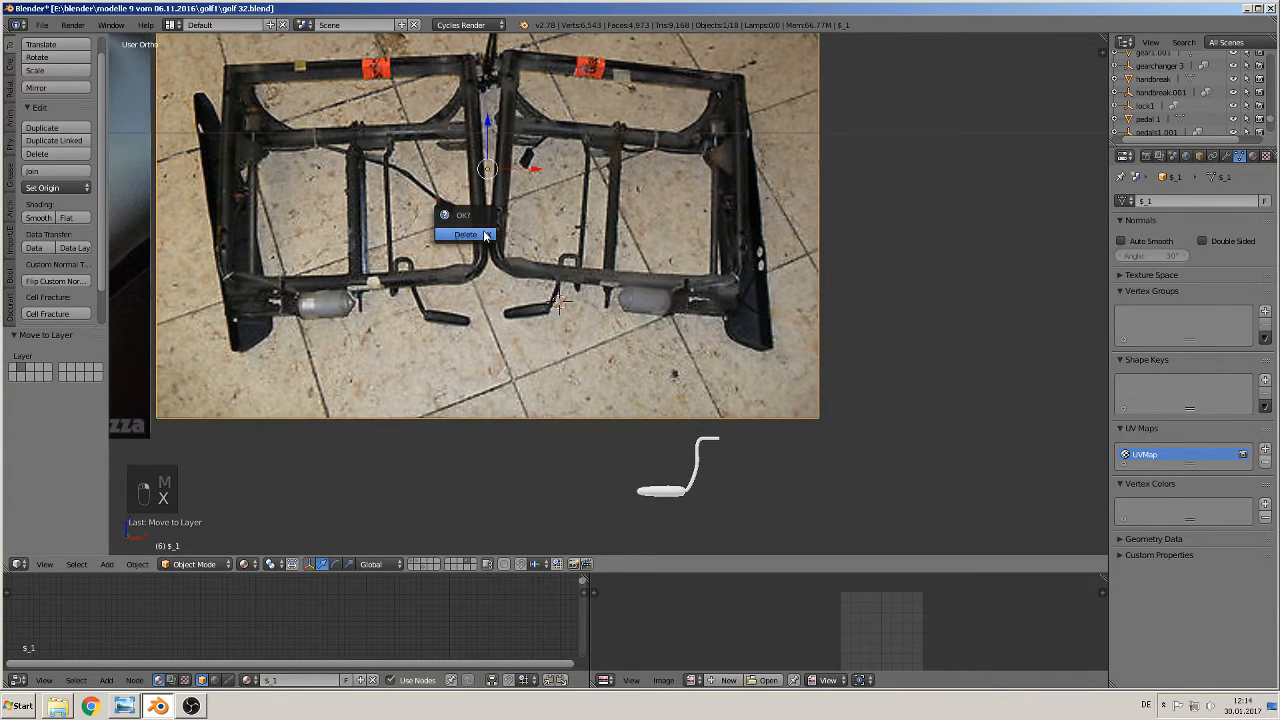
pyautogui.click(487, 232)
# - Mark a lengthwise UV seam along the whole bent arm of the joined lever
pyautogui.scroll(1, 739, 386)
pyautogui.keyDown('shift'); pyautogui.moveTo(720, 438); pyautogui.dragTo(598, 391, button='middle'); pyautogui.keyUp('shift')
pyautogui.scroll(4, 598, 391)
pyautogui.keyDown('shift'); pyautogui.moveTo(730, 540); pyautogui.dragTo(440, 366, button='middle'); pyautogui.keyUp('shift')
pyautogui.keyDown('shift'); pyautogui.moveTo(277, 339); pyautogui.dragTo(606, 383, button='middle'); pyautogui.keyUp('shift')
pyautogui.rightClick(580, 355)
pyautogui.press('Tab')
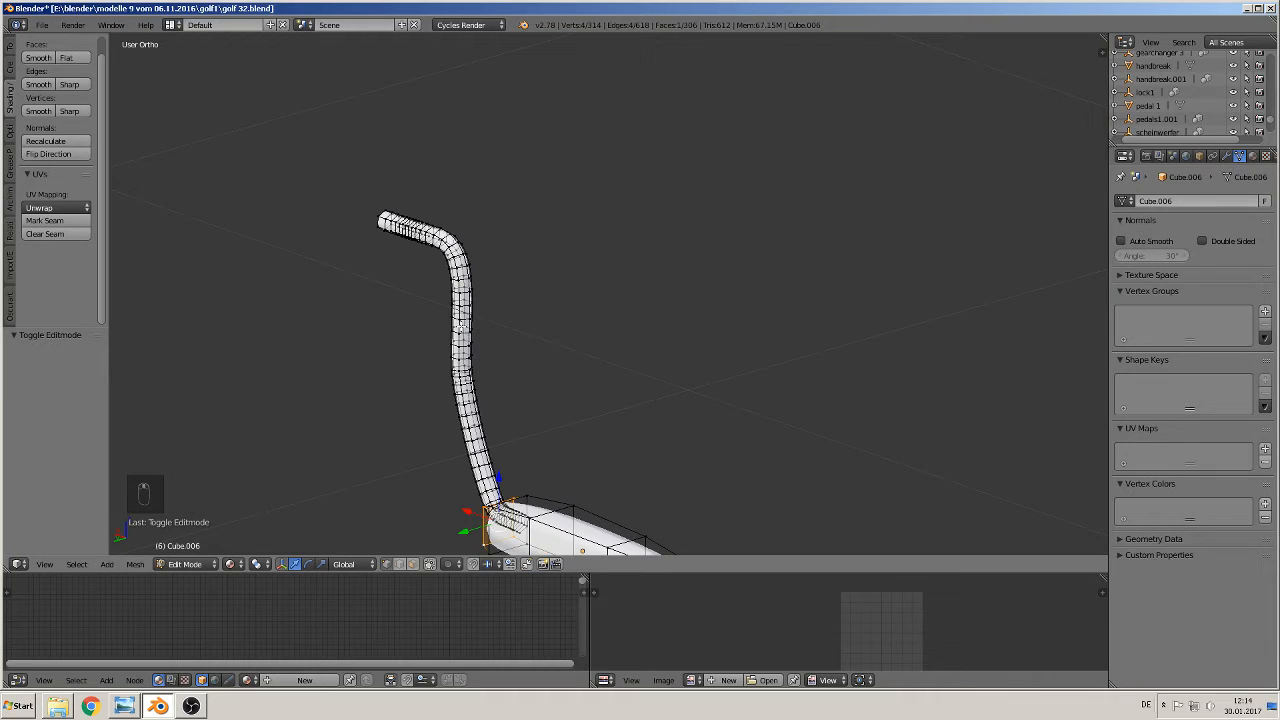
pyautogui.rightClick(459, 327)
pyautogui.press('l')
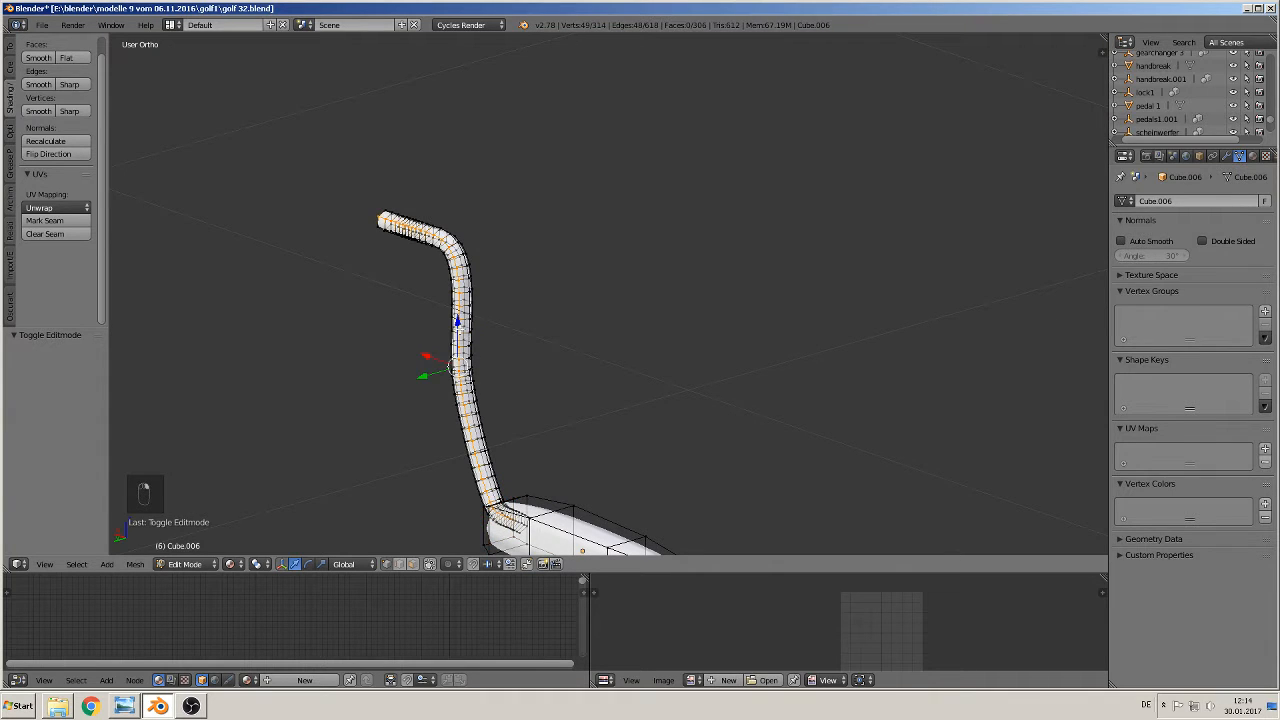
pyautogui.click(44, 220)
# - Mark a UV seam along the lower lengthwise edges of the grip
pyautogui.scroll(-2, 731, 383)
pyautogui.keyDown('shift'); pyautogui.moveTo(731, 383); pyautogui.dragTo(587, 339, button='middle'); pyautogui.keyUp('shift')
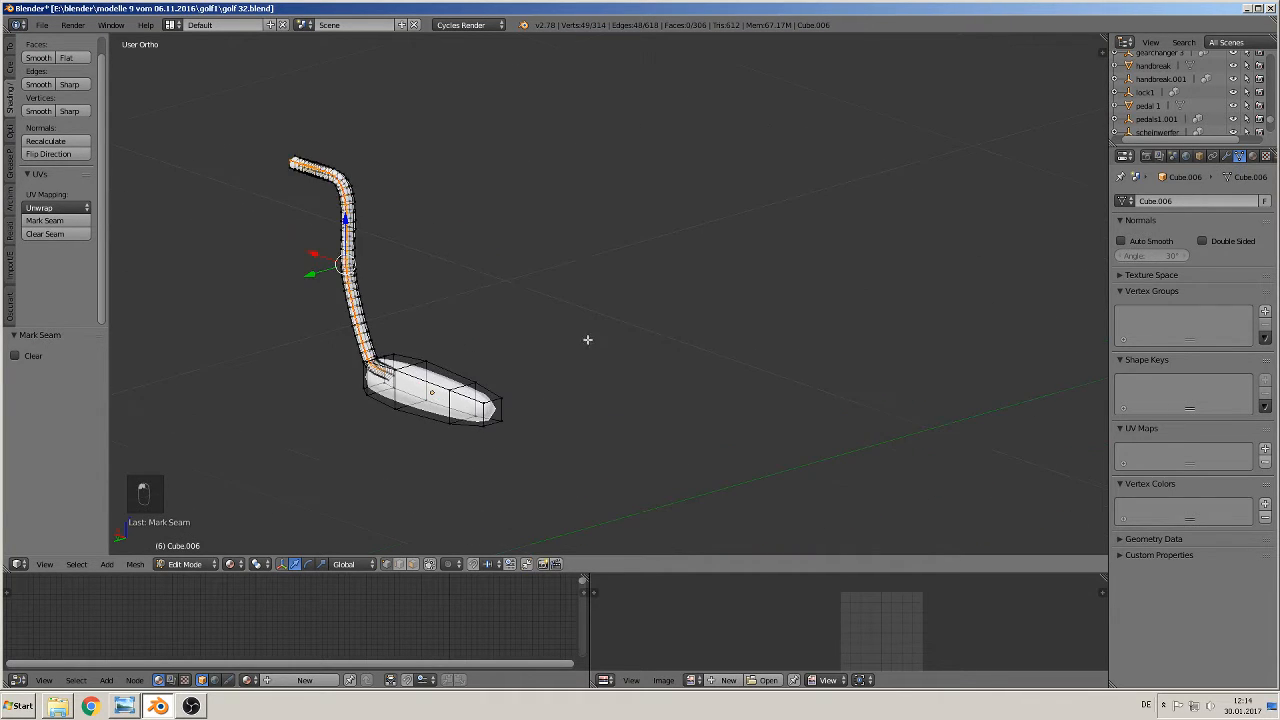
pyautogui.scroll(1, 414, 397)
pyautogui.keyDown('alt'); pyautogui.rightClick(381, 439); pyautogui.keyUp('alt')
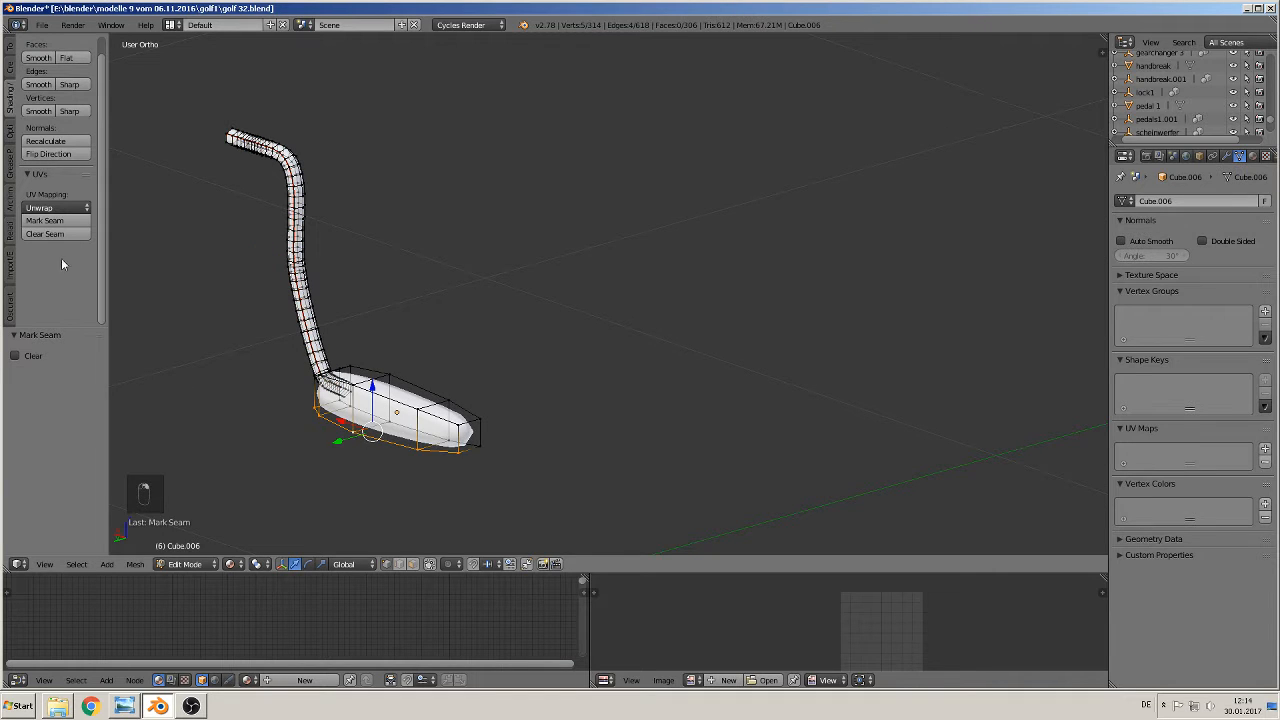
pyautogui.moveTo(551, 314); pyautogui.dragTo(471, 305, button='middle')
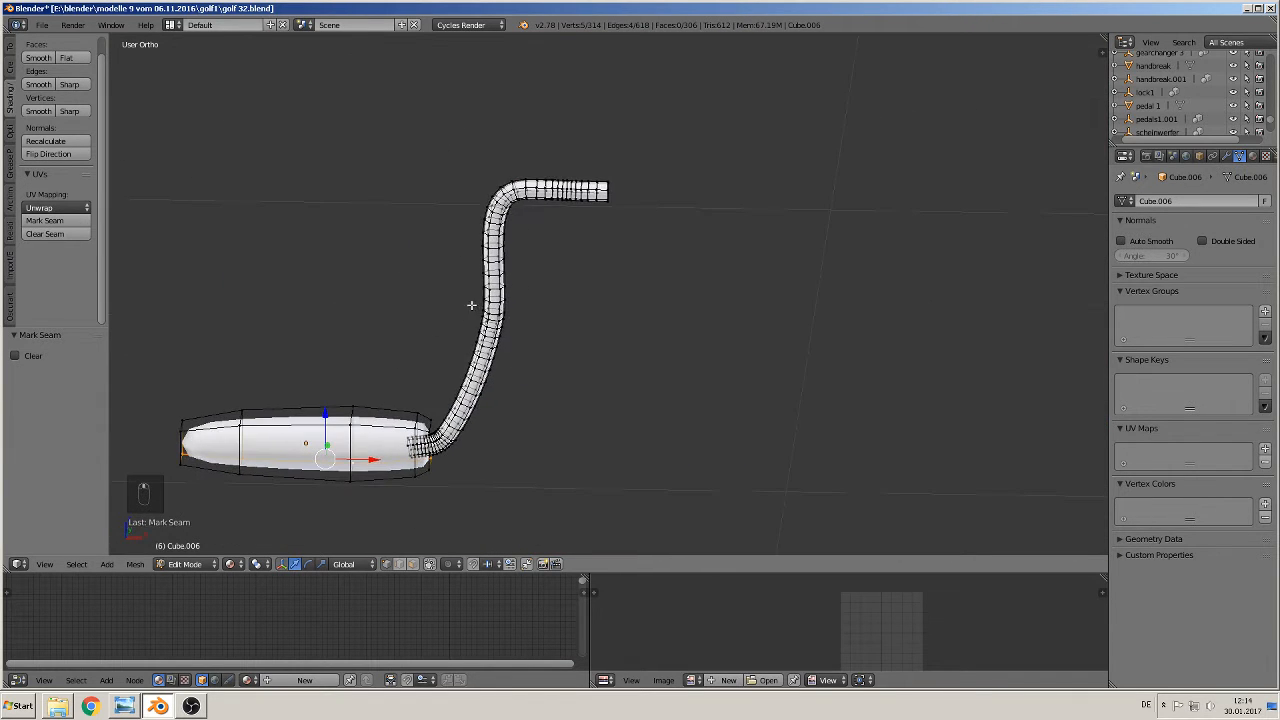
# - Mark UV seams around both ends of the arm and around the grip's end where the arm enters
pyautogui.keyDown('shift'); pyautogui.rightClick(609, 188); pyautogui.keyUp('shift')
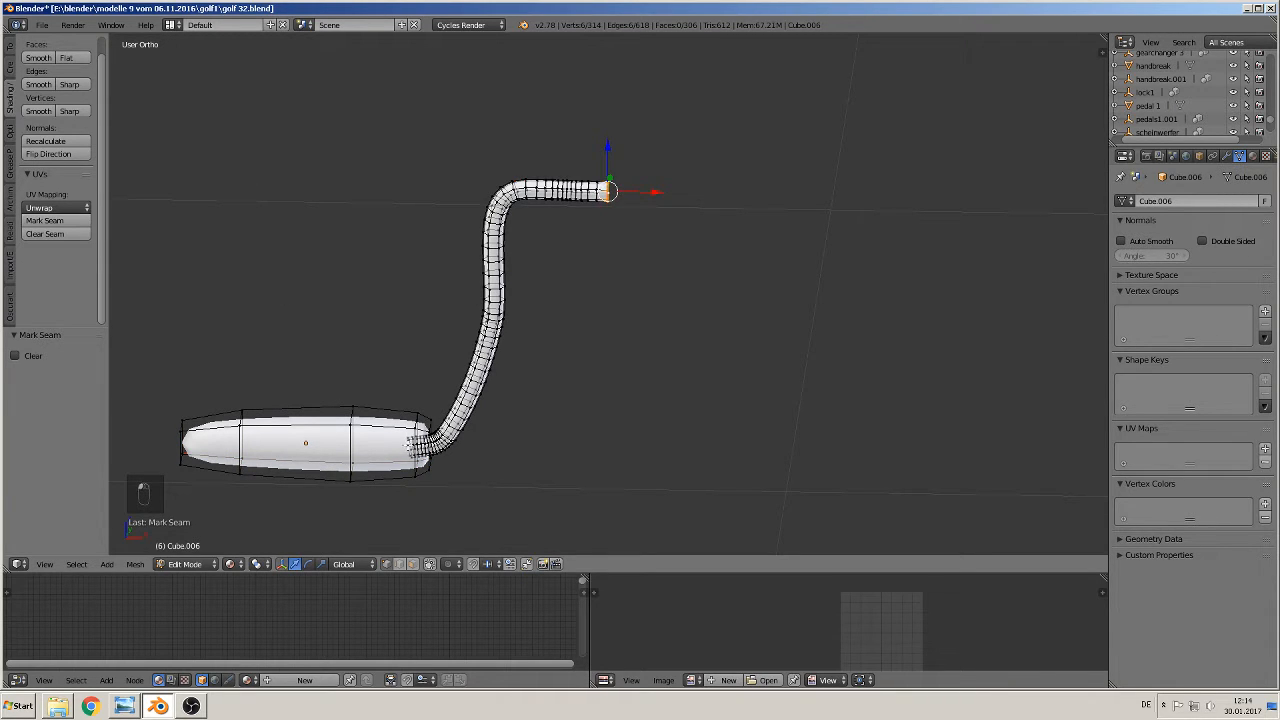
pyautogui.keyDown('alt'); pyautogui.rightClick(408, 446); pyautogui.keyUp('alt')
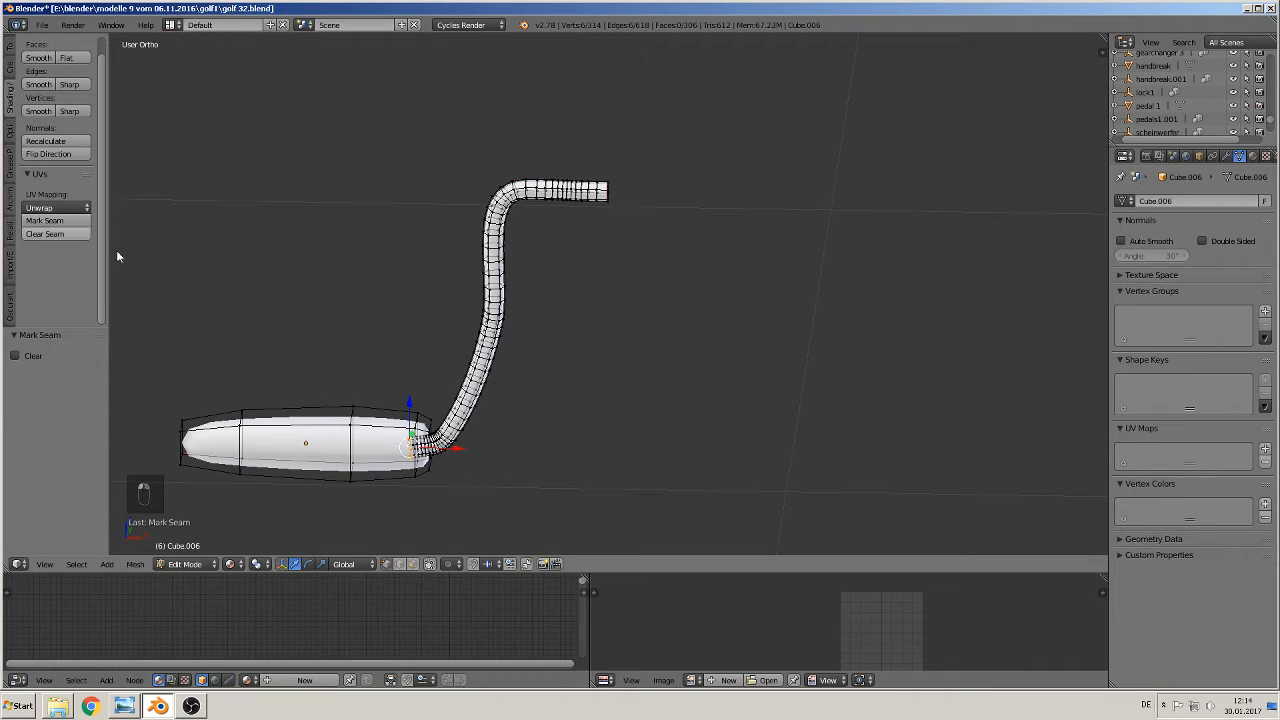
pyautogui.keyDown('alt'); pyautogui.rightClick(428, 424); pyautogui.keyUp('alt')
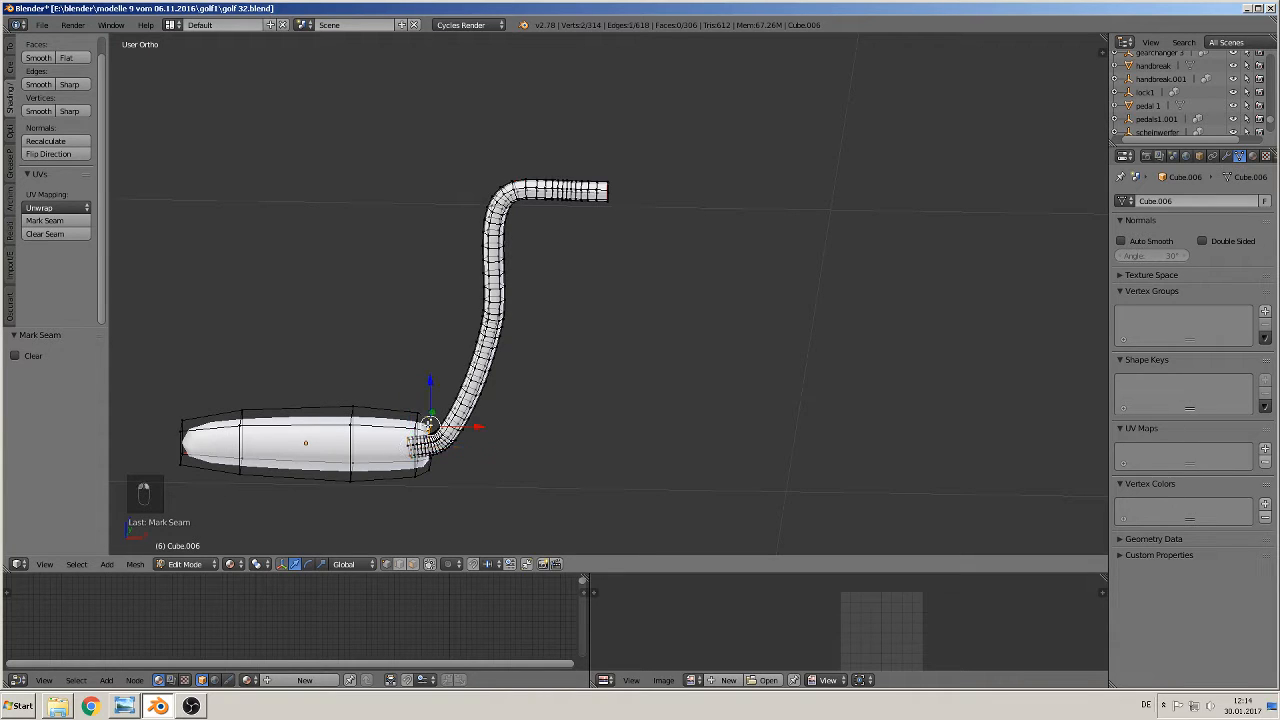
pyautogui.keyDown('alt'); pyautogui.rightClick(432, 468); pyautogui.keyUp('alt')
pyautogui.keyDown('shift'); pyautogui.rightClick(433, 458); pyautogui.keyUp('shift')
pyautogui.keyDown('shift'); pyautogui.moveTo(338, 362); pyautogui.dragTo(399, 294, button='middle'); pyautogui.keyUp('shift')
pyautogui.press('Tab')
# - In front view, add a material slot to the lever and give it the existing black metal material
pyautogui.press('KP_1')
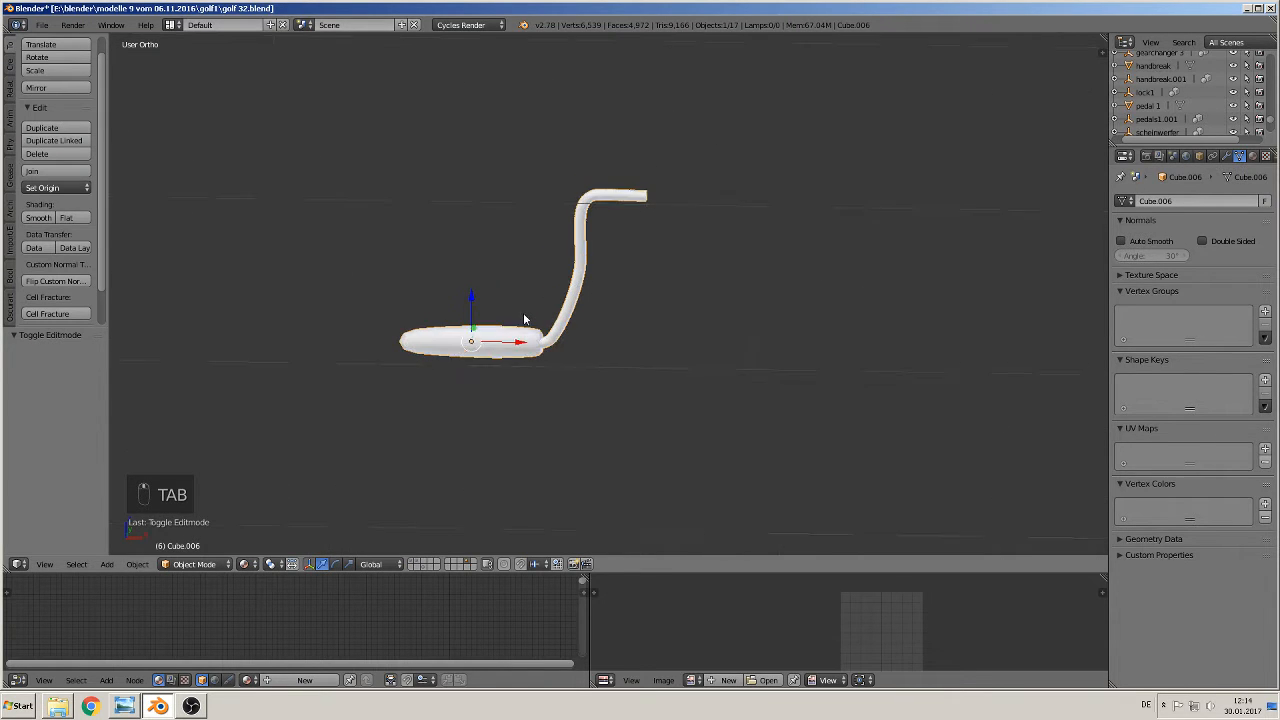
pyautogui.scroll(-3, 527, 300)
pyautogui.scroll(5, 584, 318)
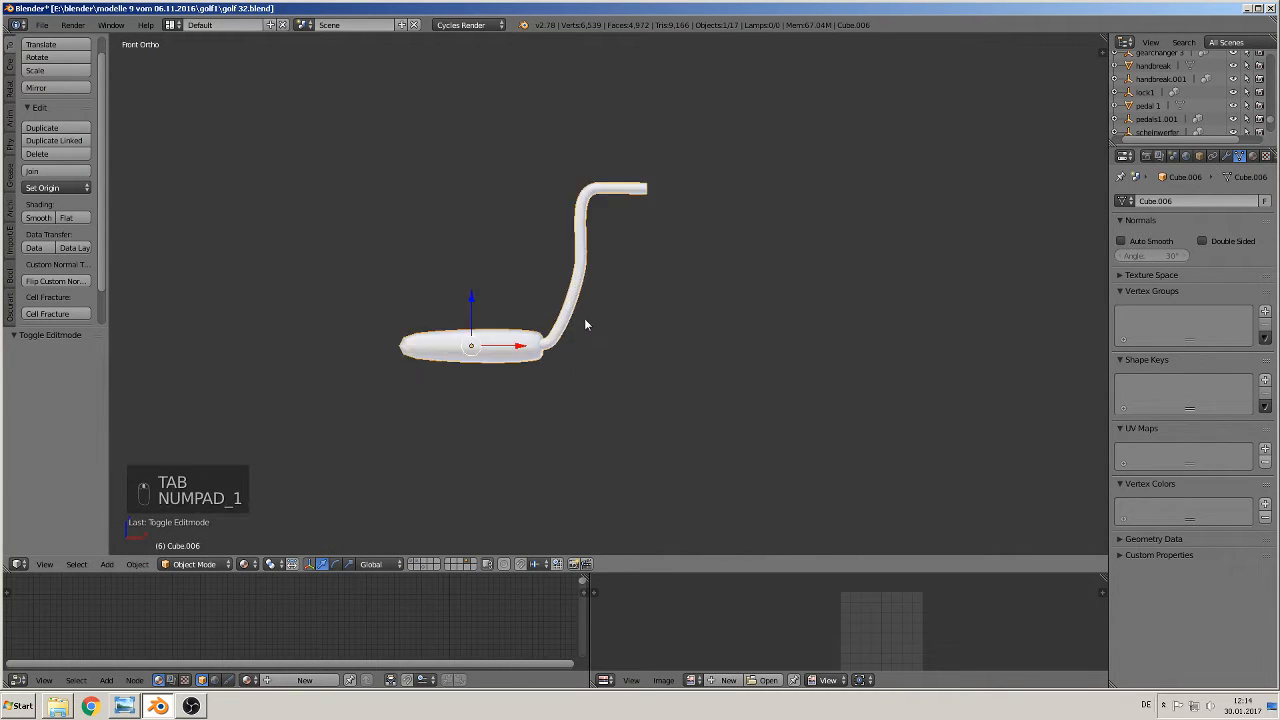
pyautogui.scroll(-2, 560, 341)
pyautogui.press('Tab')
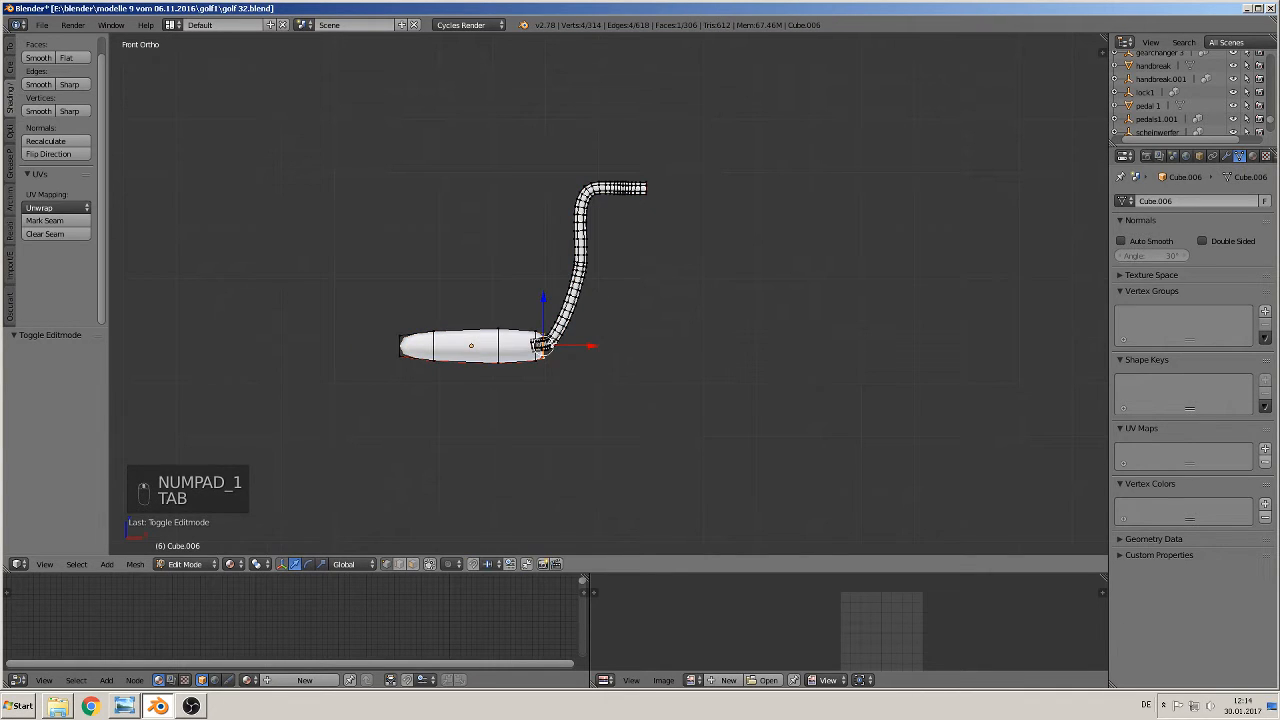
pyautogui.click(1254, 156)
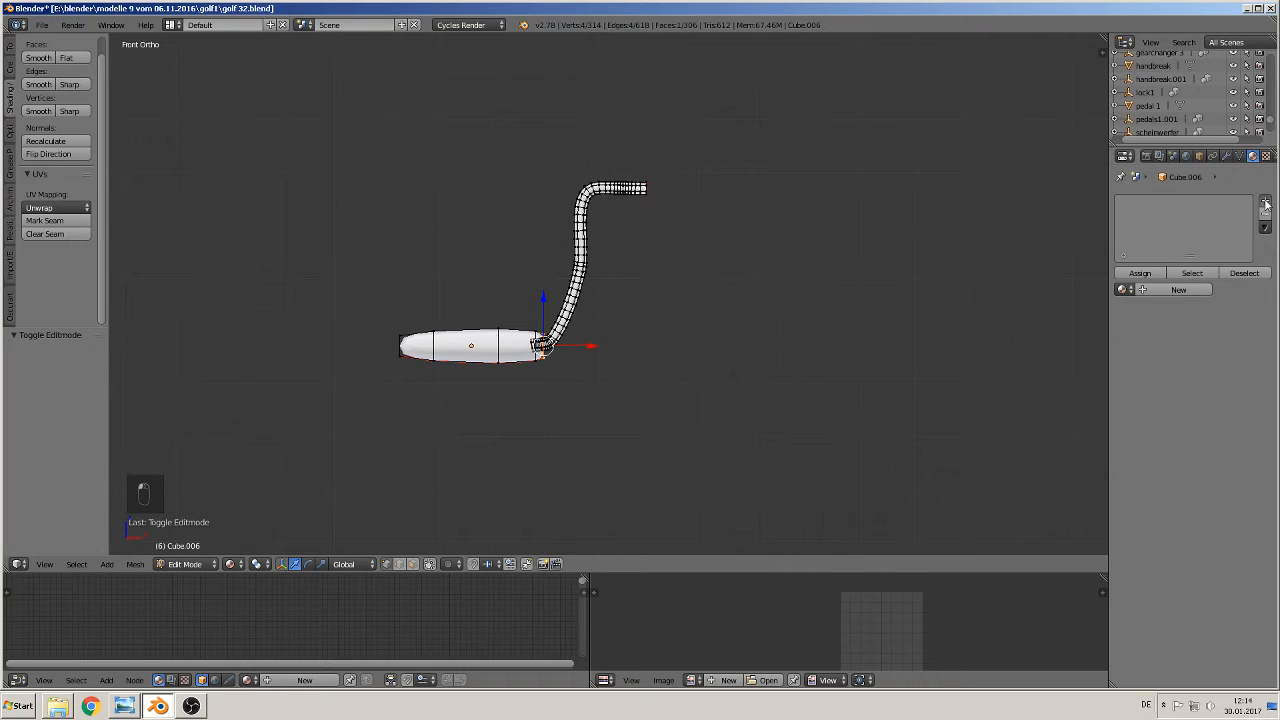
pyautogui.click(1265, 203)
pyautogui.click(1122, 289)
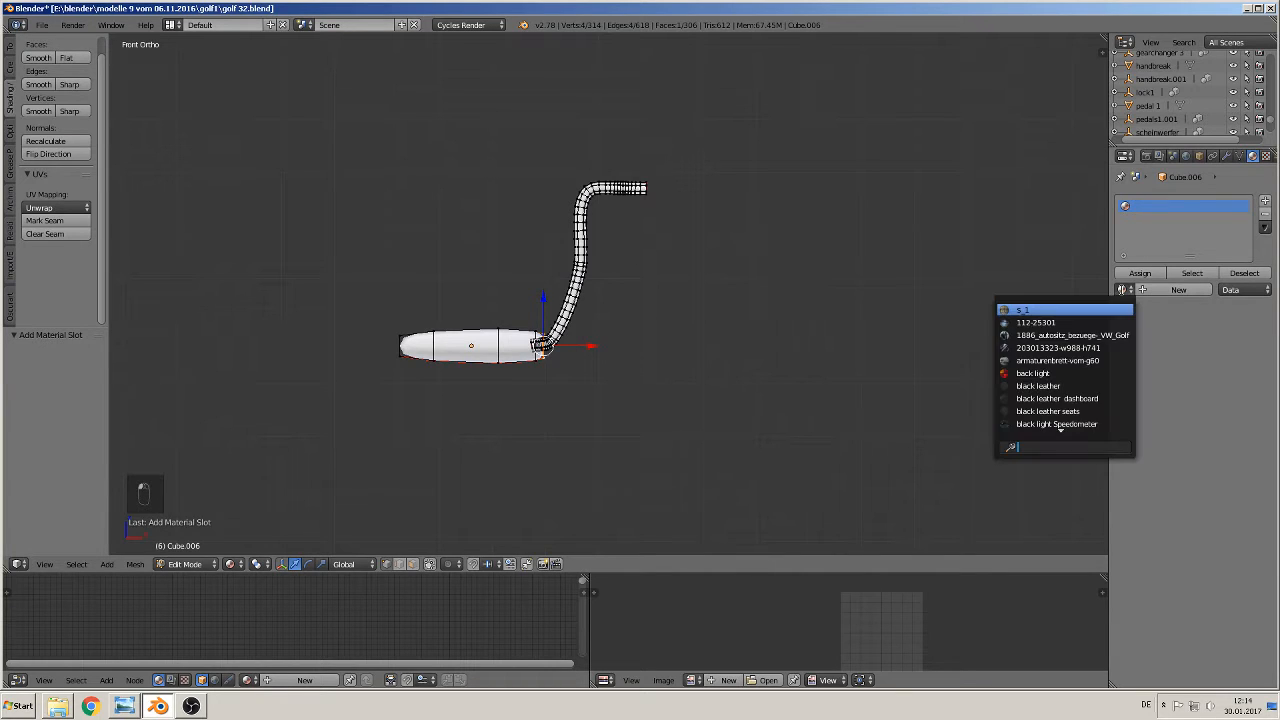
pyautogui.write('bl')
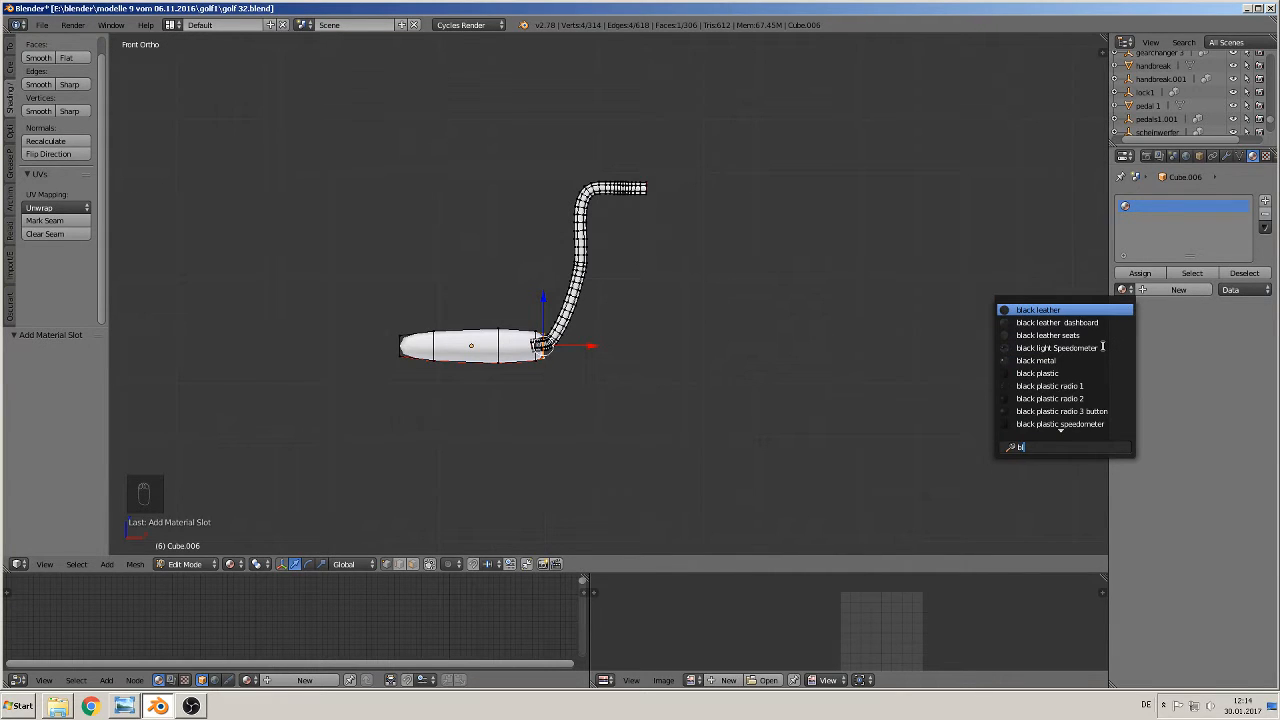
pyautogui.click(1055, 360)
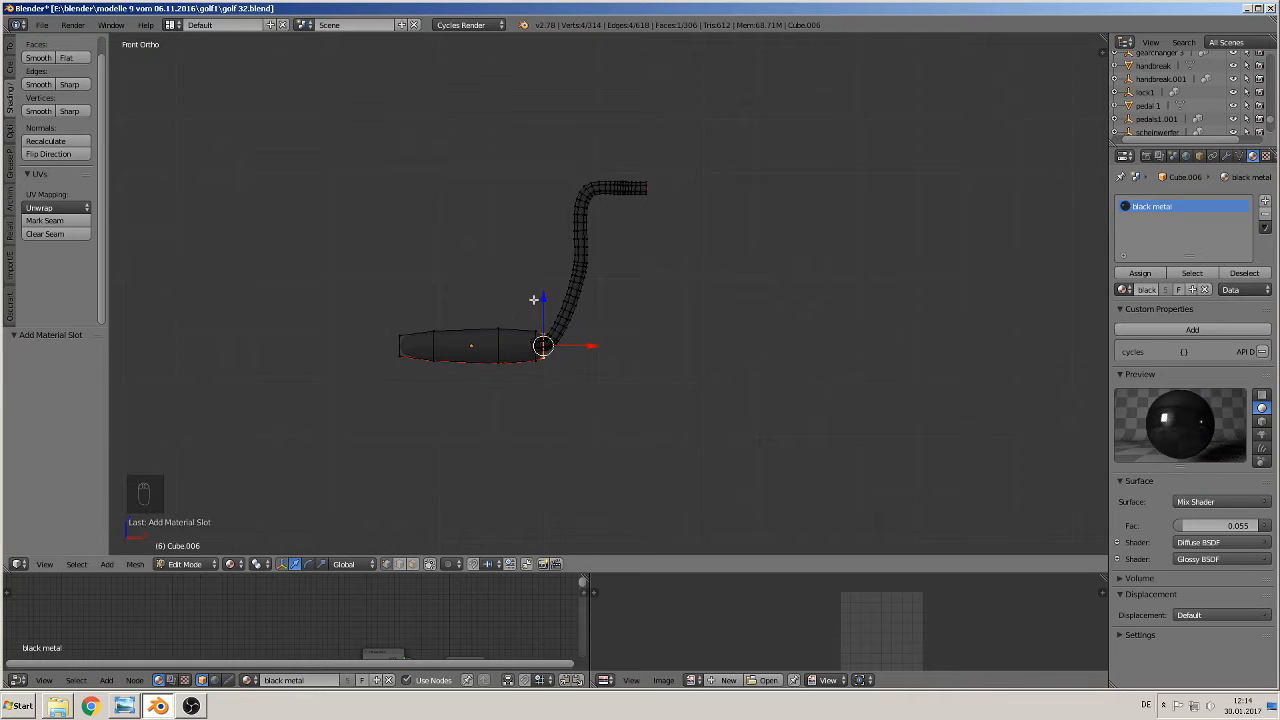
# - Add a second material slot to the lever with the existing black plastic material
pyautogui.click(1265, 201)
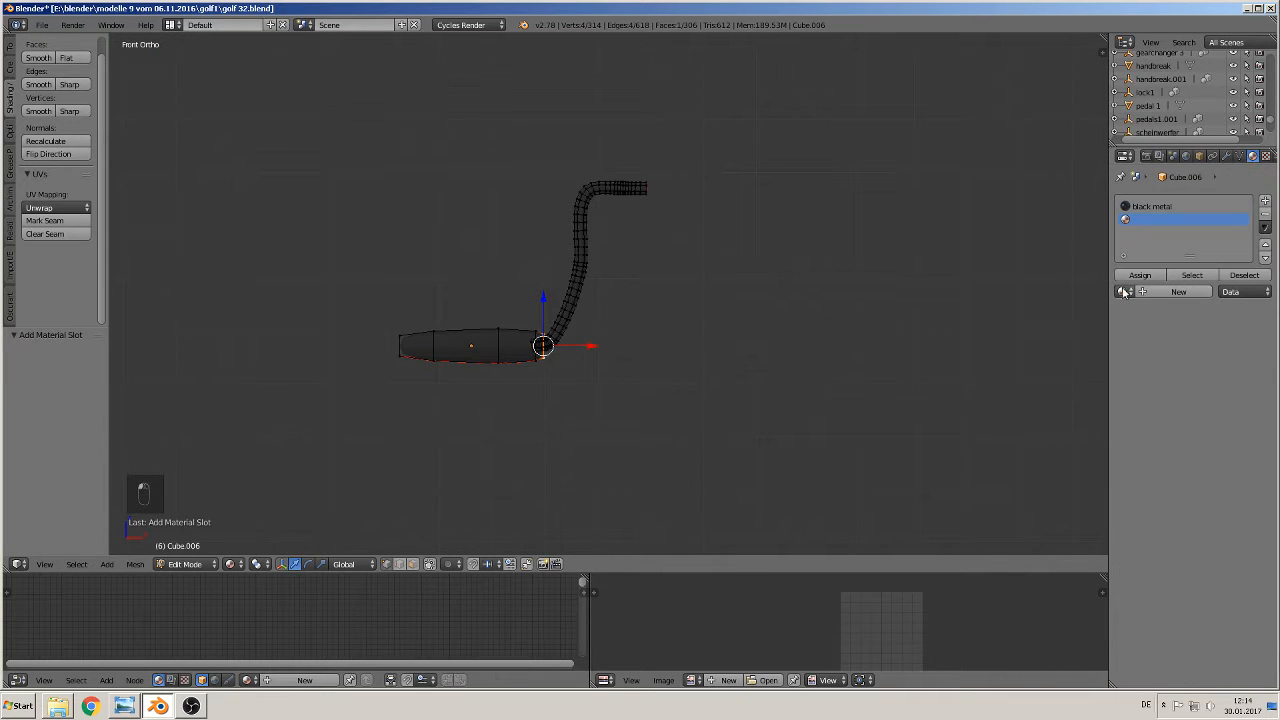
pyautogui.click(1123, 292)
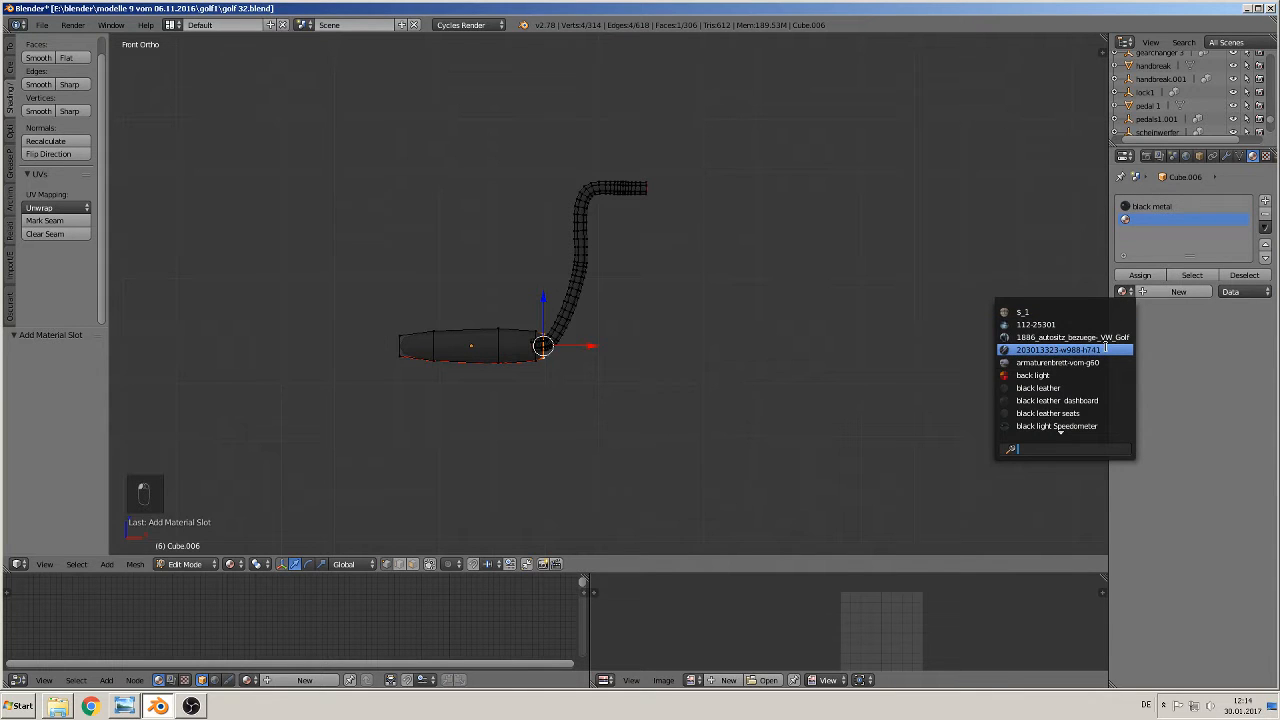
pyautogui.write('bla')
pyautogui.click(1040, 375)
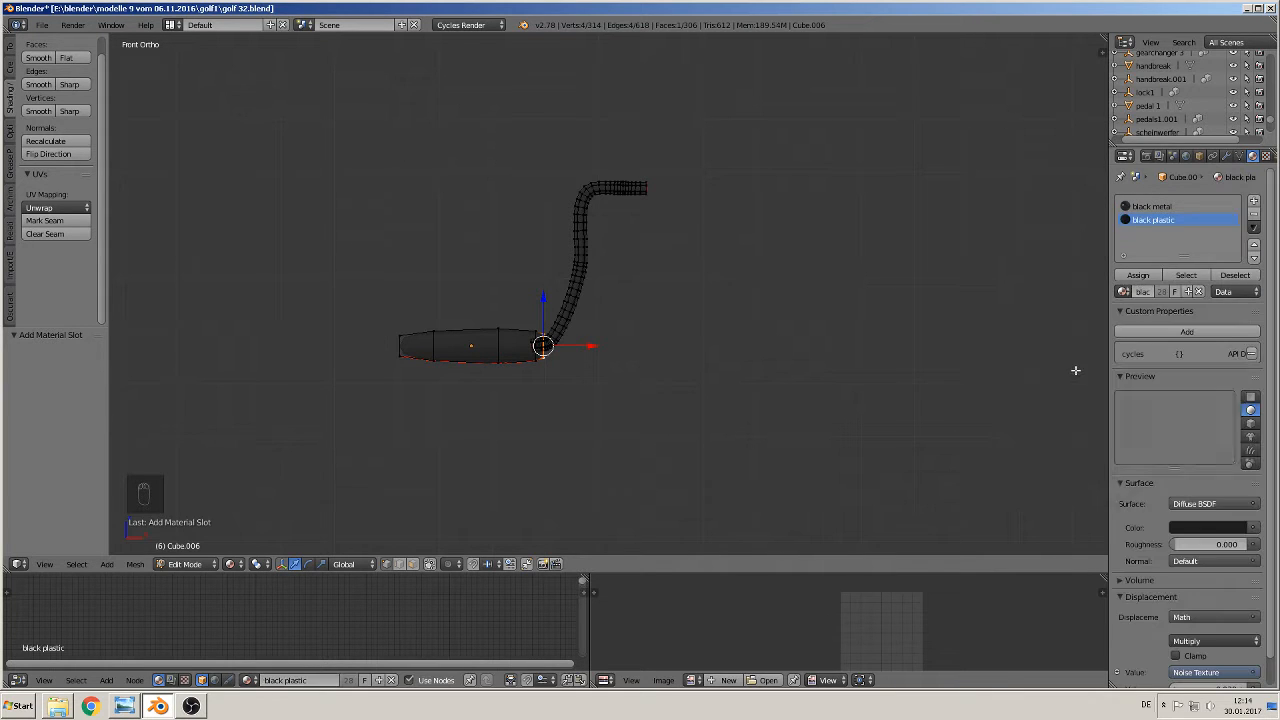
# - Select all linked geometry of the bent arm and assign black metal to it
pyautogui.press('Tab')
pyautogui.press('Tab')
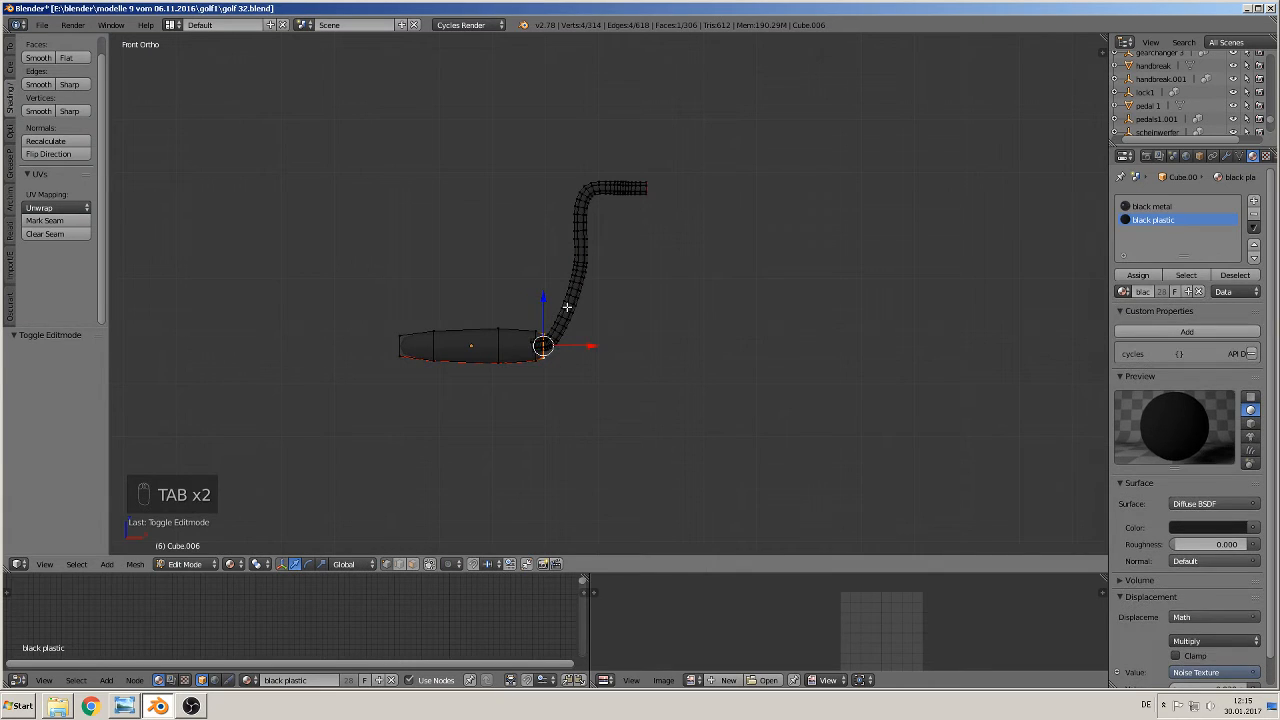
pyautogui.press('a')
pyautogui.press('a')
pyautogui.press('a')
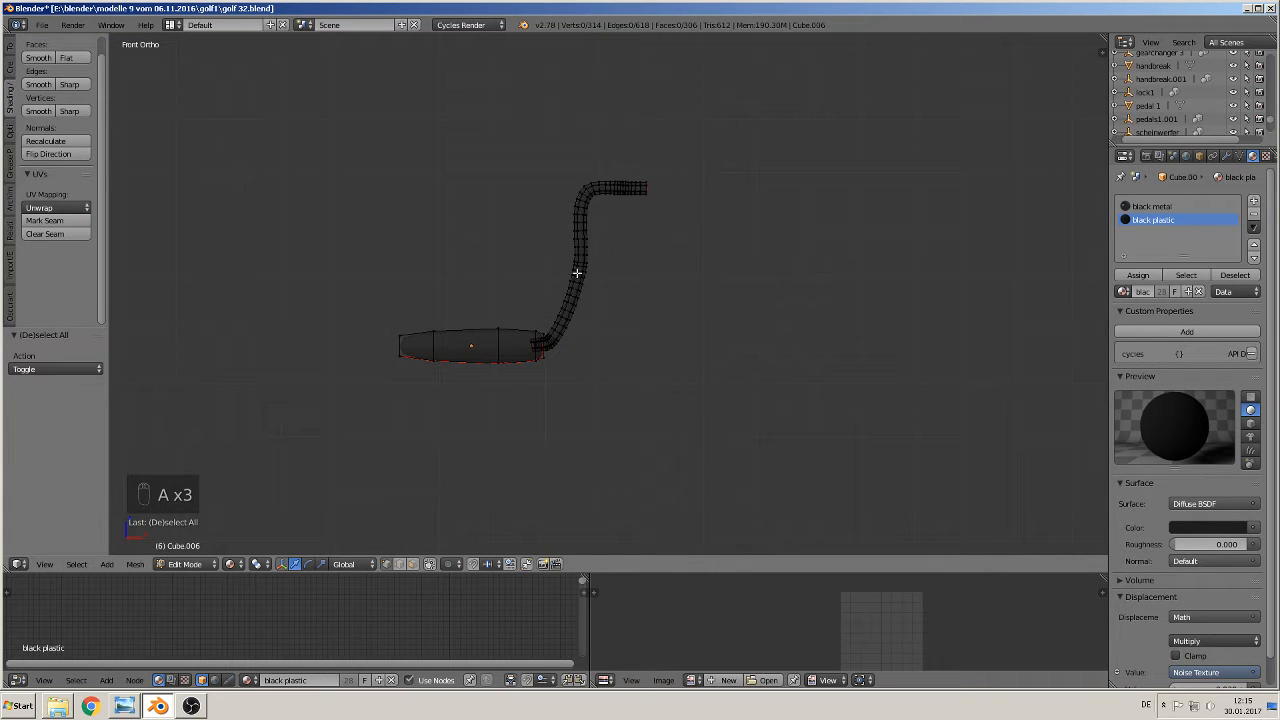
pyautogui.press('l')
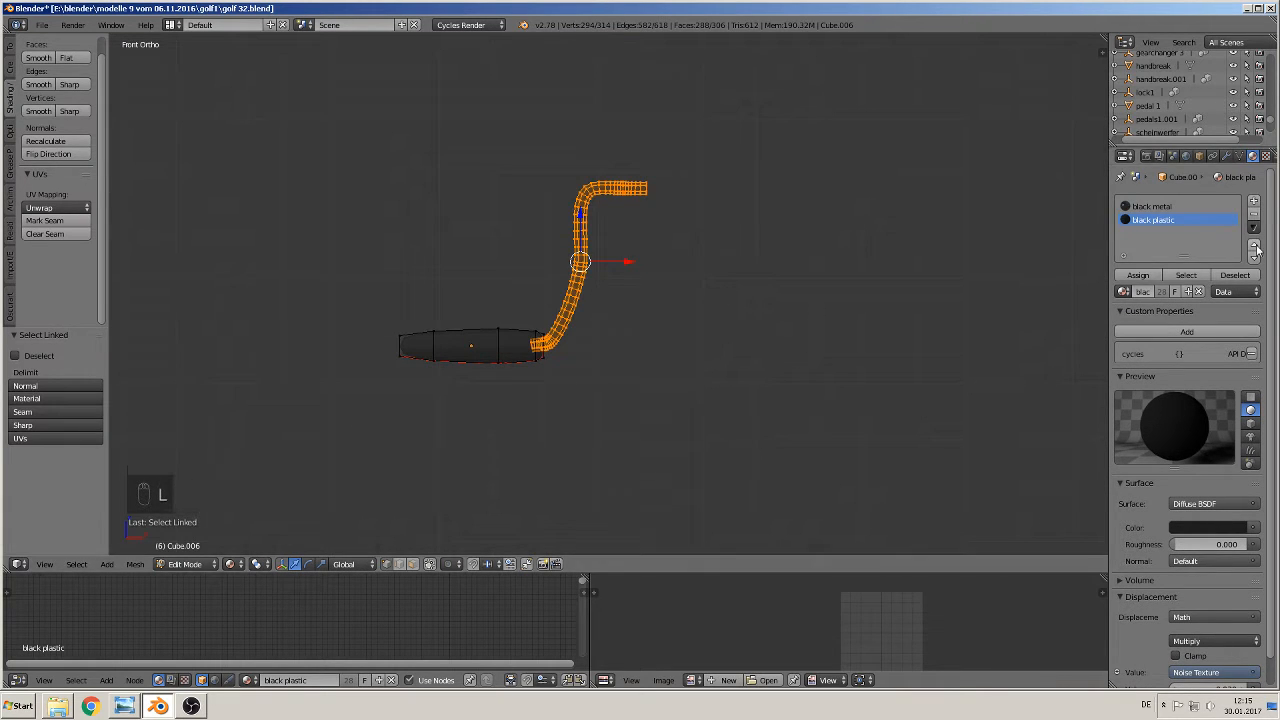
pyautogui.click(1172, 207)
pyautogui.click(1141, 276)
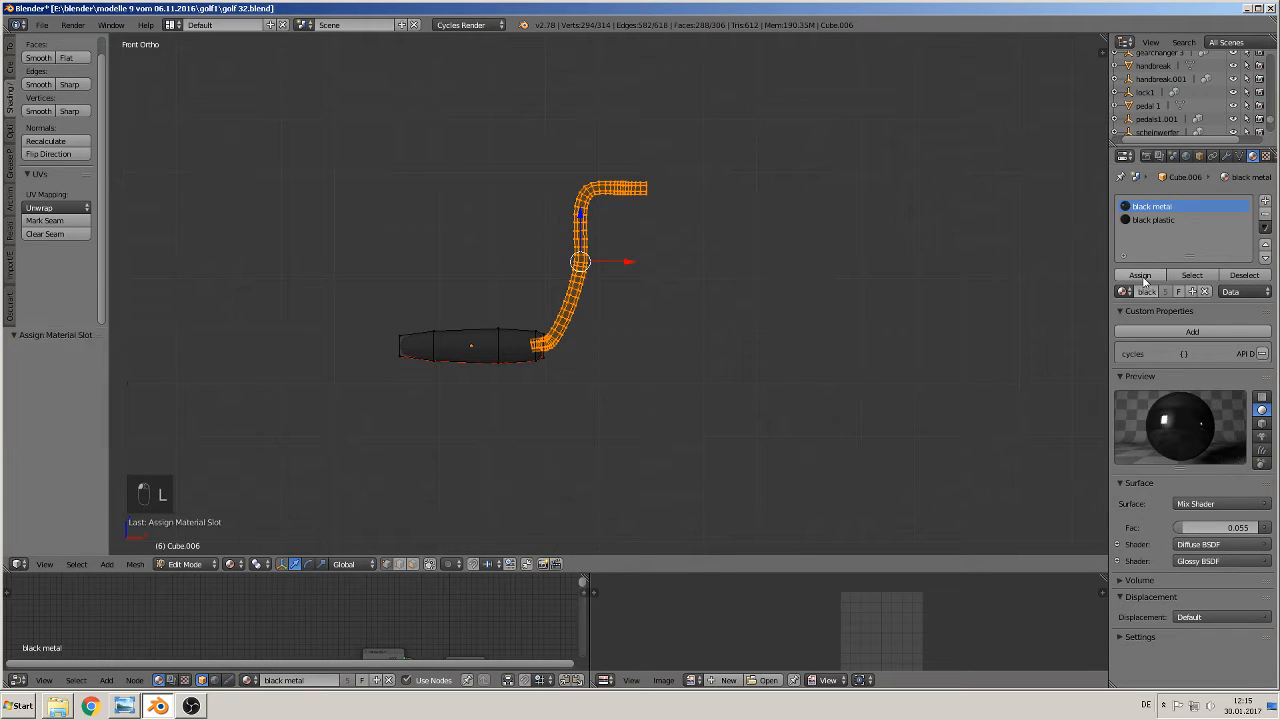
# - Select all linked geometry of the grip and assign black plastic to it
pyautogui.press('Tab')
pyautogui.press('Tab')
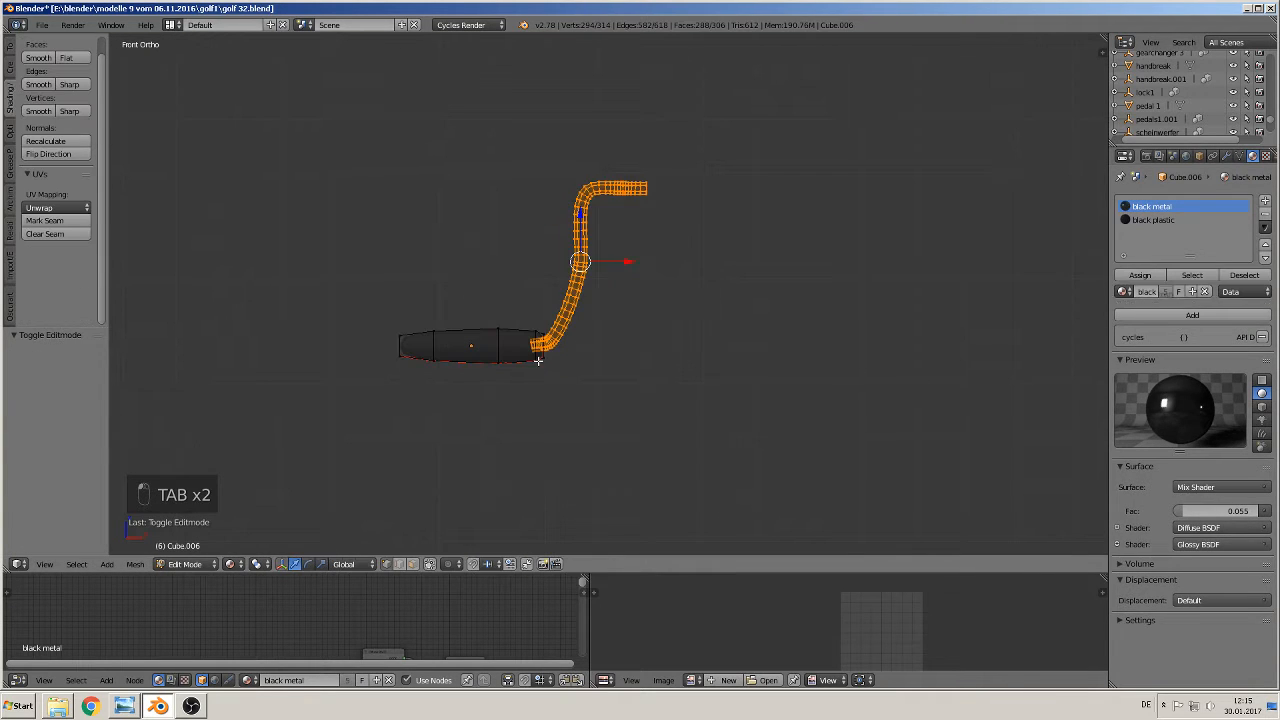
pyautogui.press('a')
pyautogui.press('a')
pyautogui.press('a')
pyautogui.press('l')
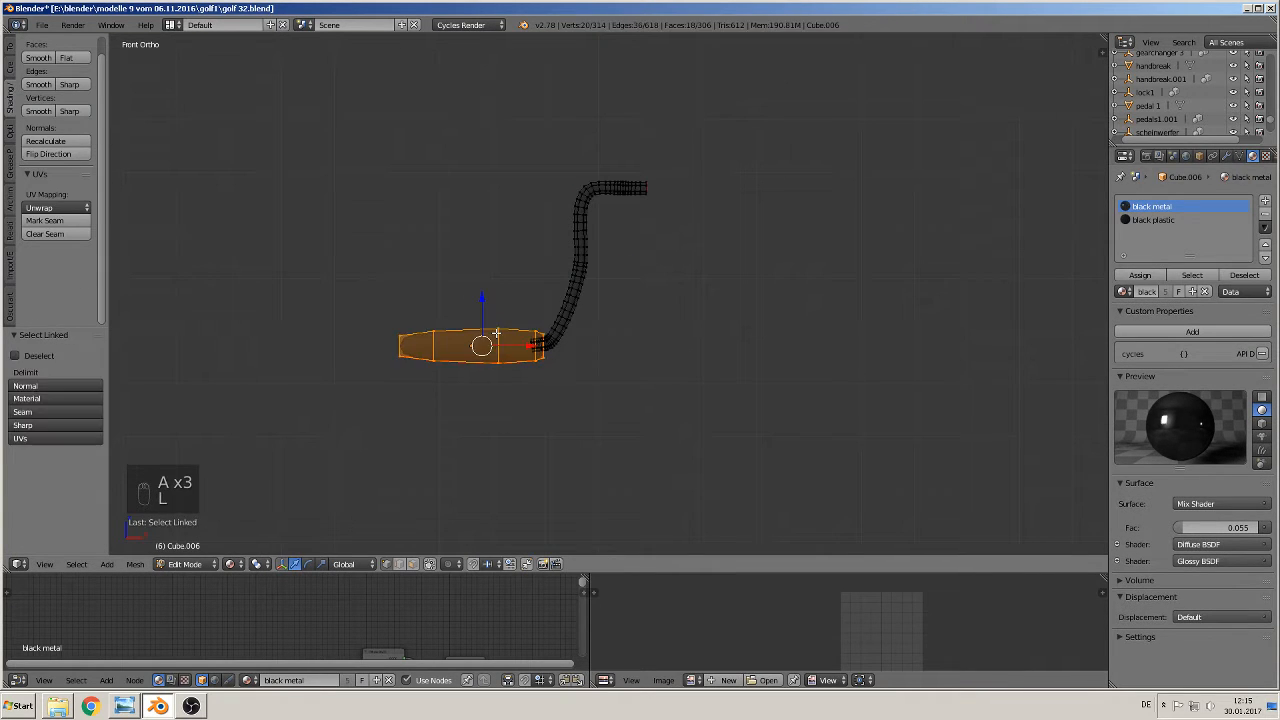
pyautogui.click(1152, 220)
pyautogui.click(1140, 275)
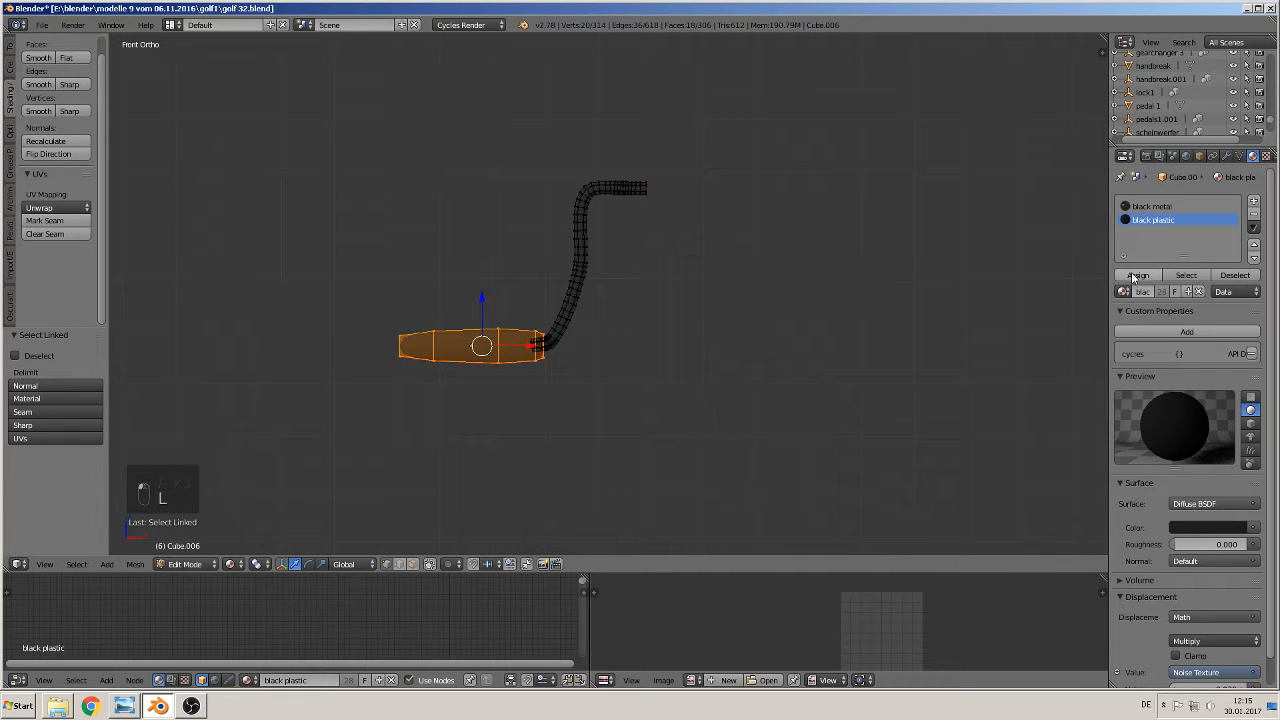
pyautogui.press('Tab')
# - Move the rounded tube loop along X to just above and beyond the lever, and scale it to about 0.637
pyautogui.scroll(-4, 634, 368)
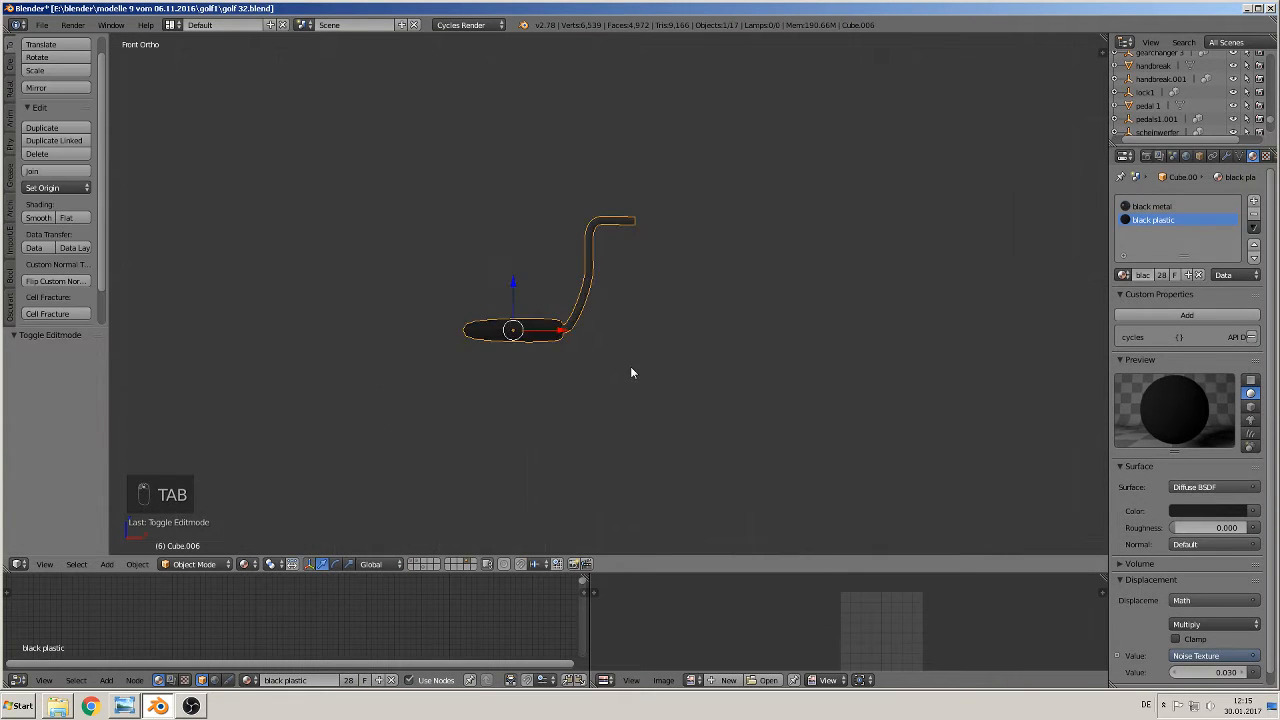
pyautogui.press('KP_1')
pyautogui.scroll(-3, 622, 334)
pyautogui.press('KP_1')
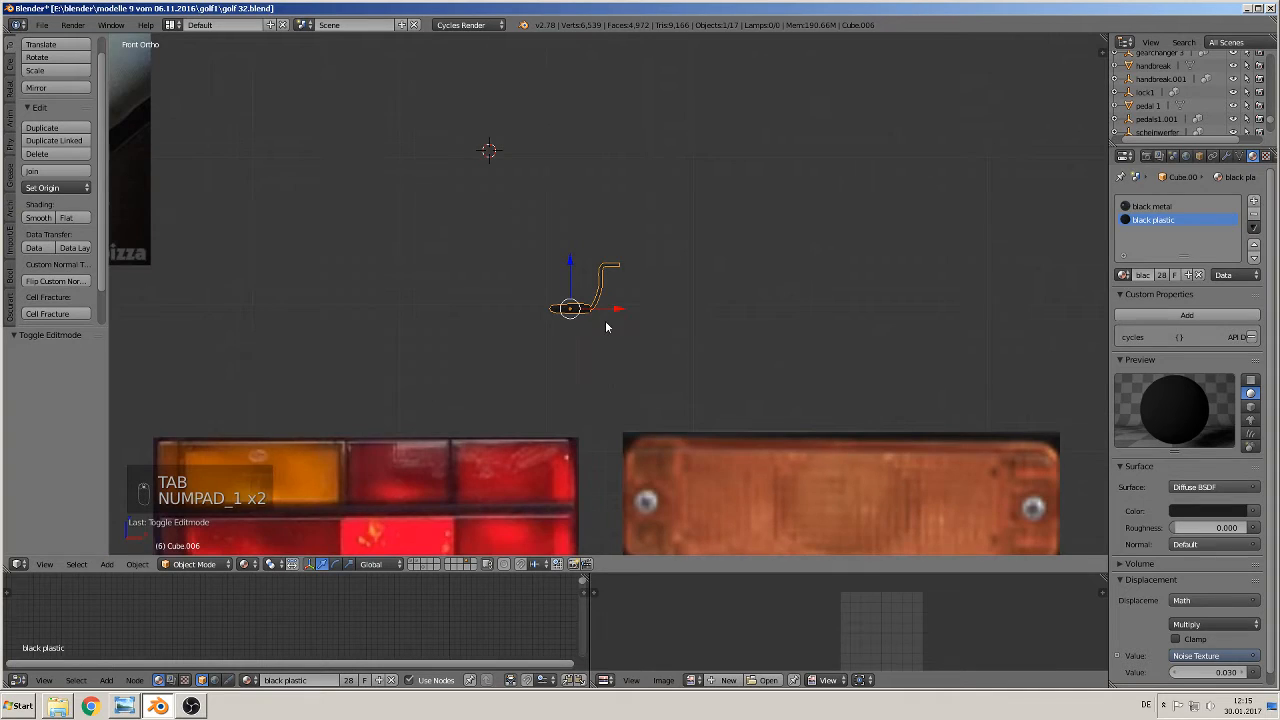
pyautogui.scroll(-7, 606, 320)
pyautogui.rightClick(909, 276)
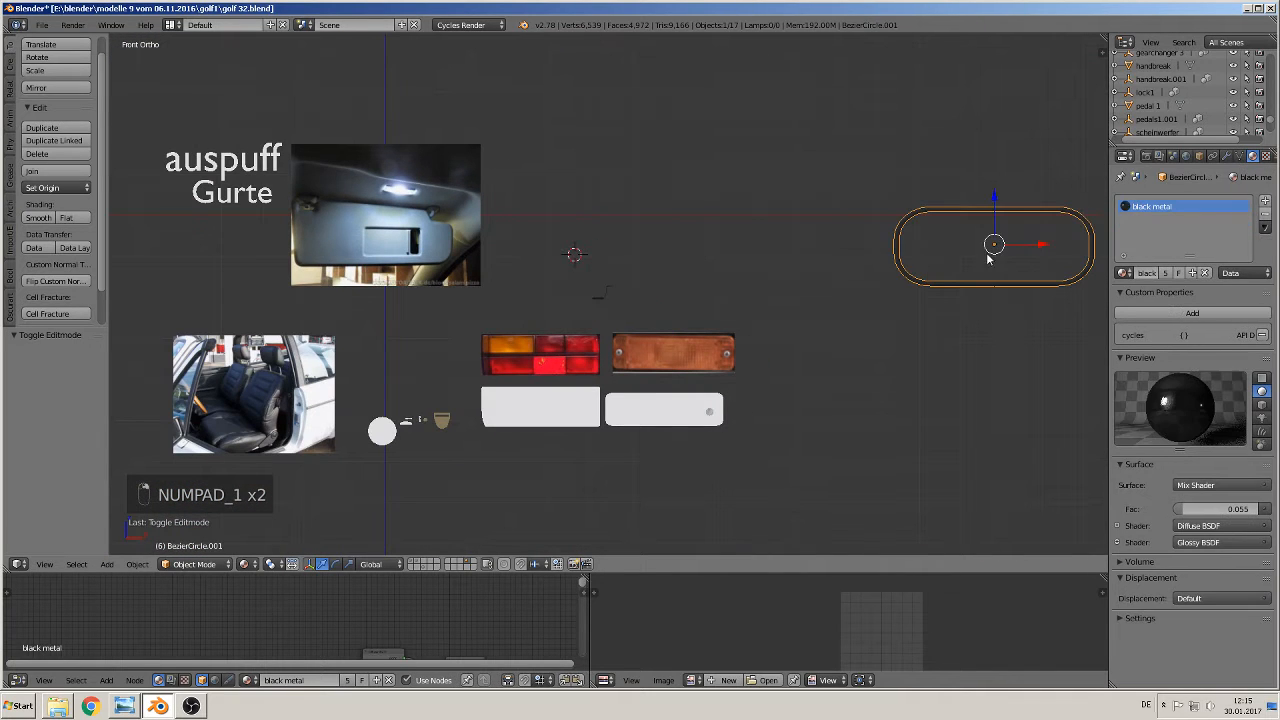
pyautogui.click(1030, 238)
pyautogui.moveTo(1015, 245); pyautogui.dragTo(755, 263)
pyautogui.press('s')
pyautogui.click(782, 263)
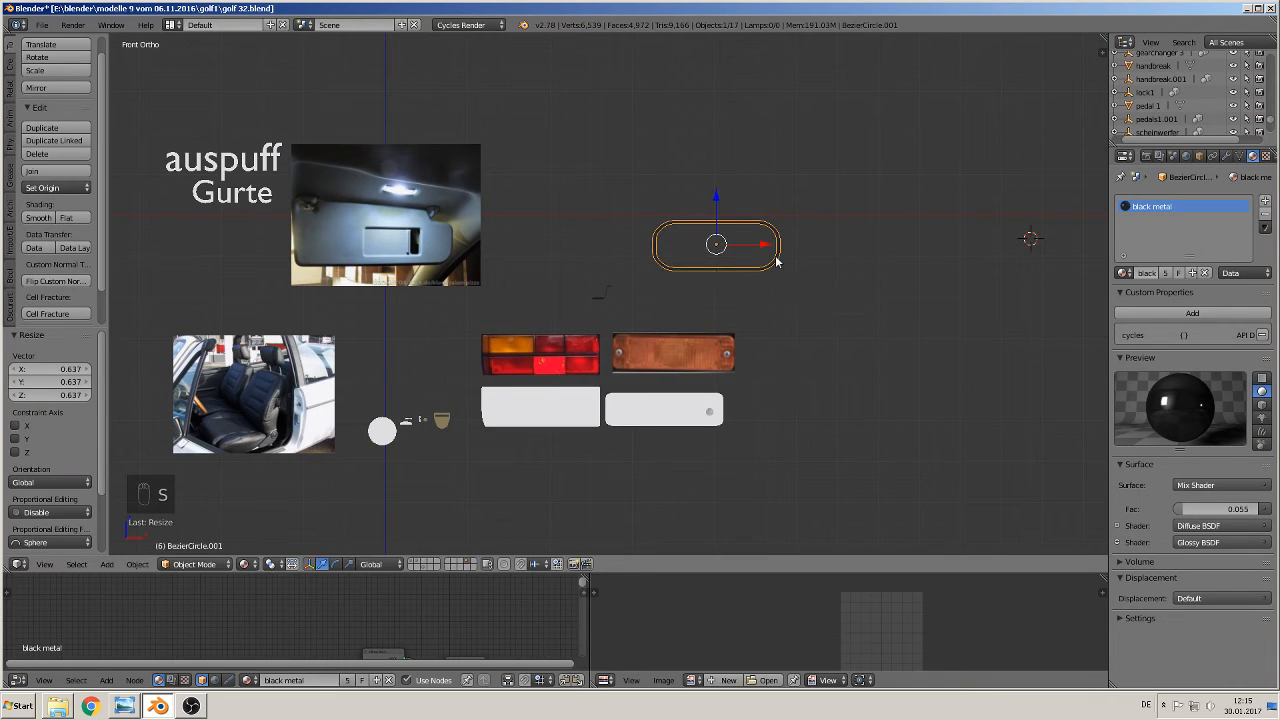
# - Move the tube loop about -0.828 in X and -1.056 in Z, beside the lever, and save the file
pyautogui.press('g')
pyautogui.click(748, 307)
pyautogui.keyDown('shift'); pyautogui.moveTo(460, 183); pyautogui.dragTo(703, 183, button='middle'); pyautogui.keyUp('shift')
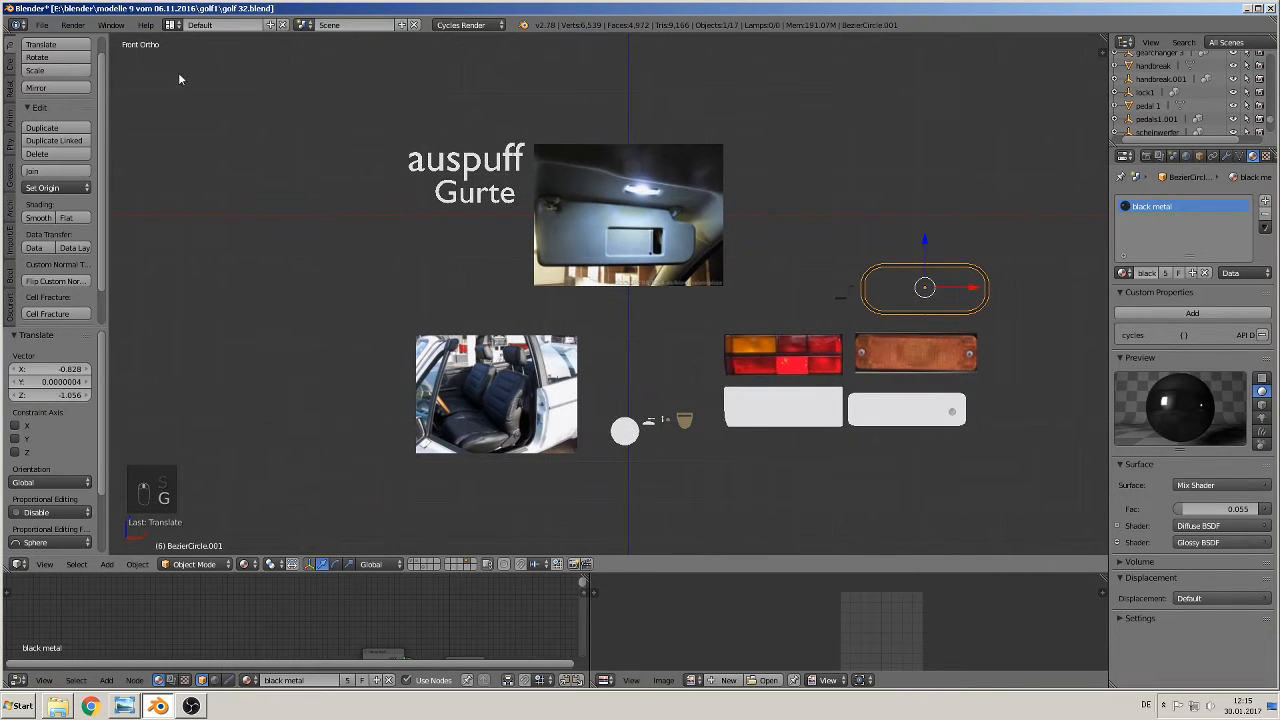
pyautogui.click(39, 26)
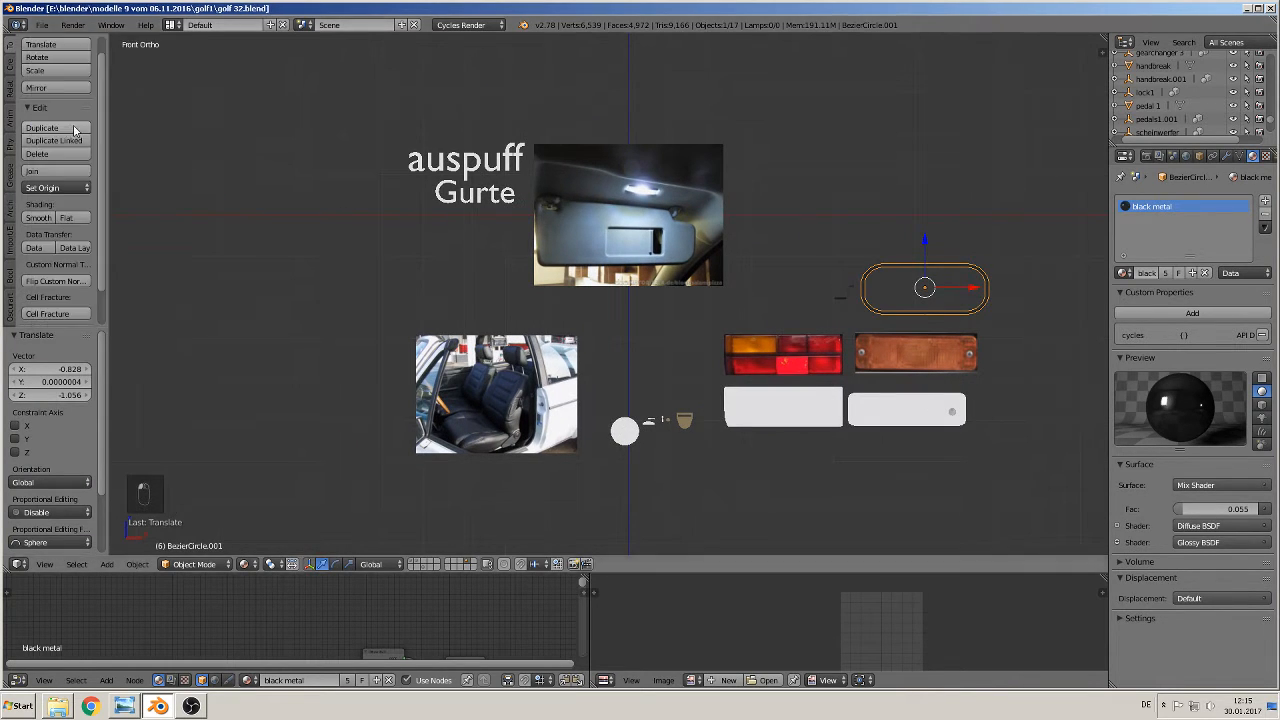
# - Add a cube just beyond the sun visor photo's edge and scale it to about 0.111
pyautogui.scroll(4, 560, 236)
pyautogui.scroll(2, 660, 431)
pyautogui.keyDown('shift'); pyautogui.moveTo(598, 382); pyautogui.dragTo(352, 184, button='middle'); pyautogui.keyUp('shift')
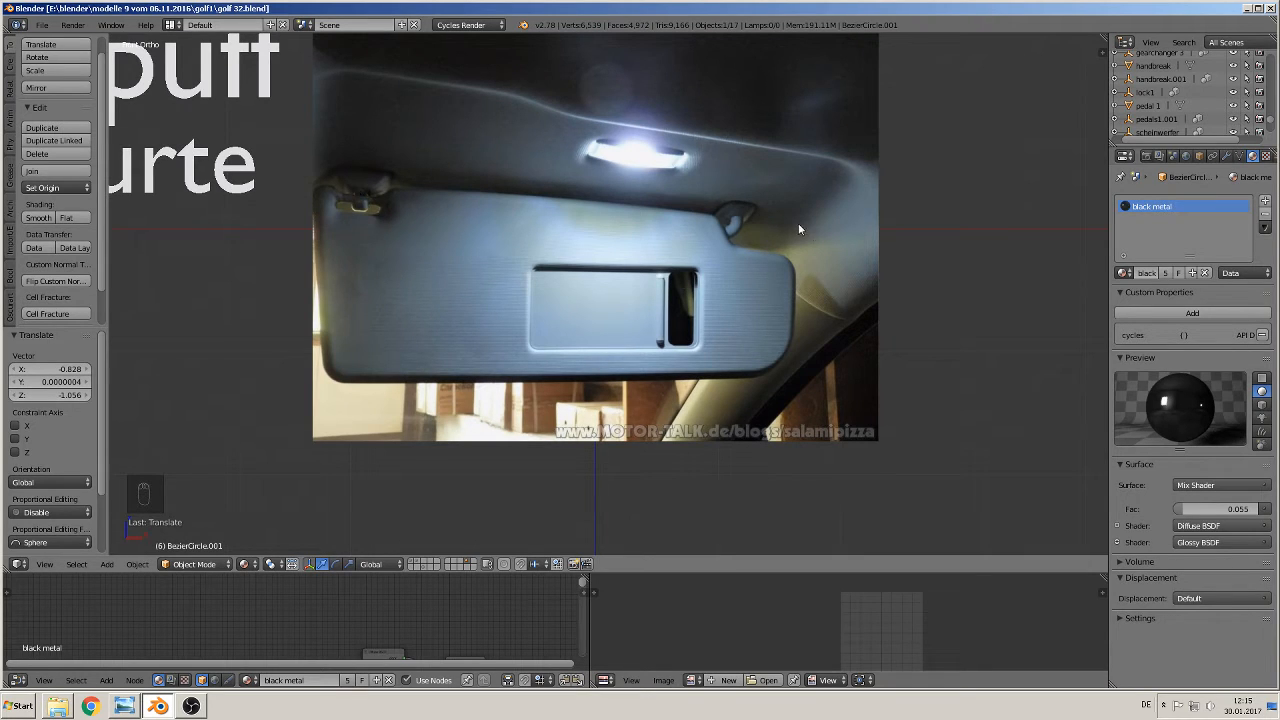
pyautogui.click(905, 226)
pyautogui.click(106, 564)
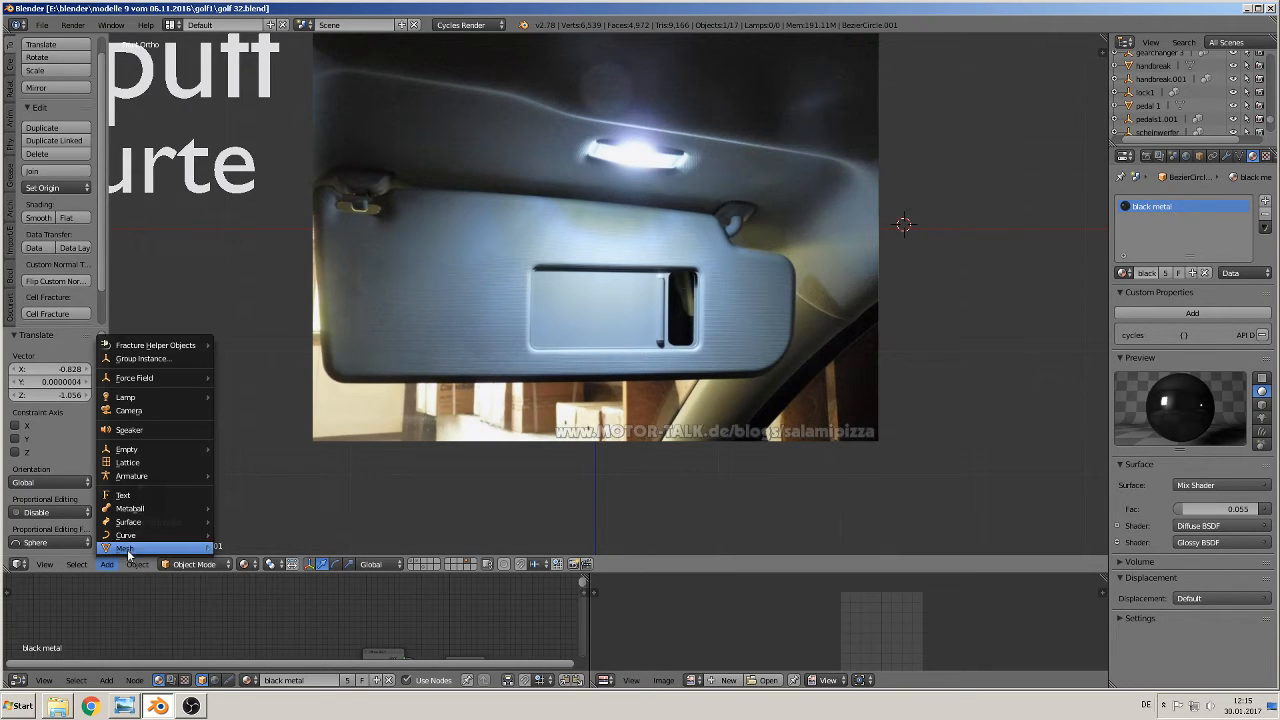
pyautogui.moveTo(128, 550)
pyautogui.click(303, 231)
pyautogui.scroll(1, 976, 287)
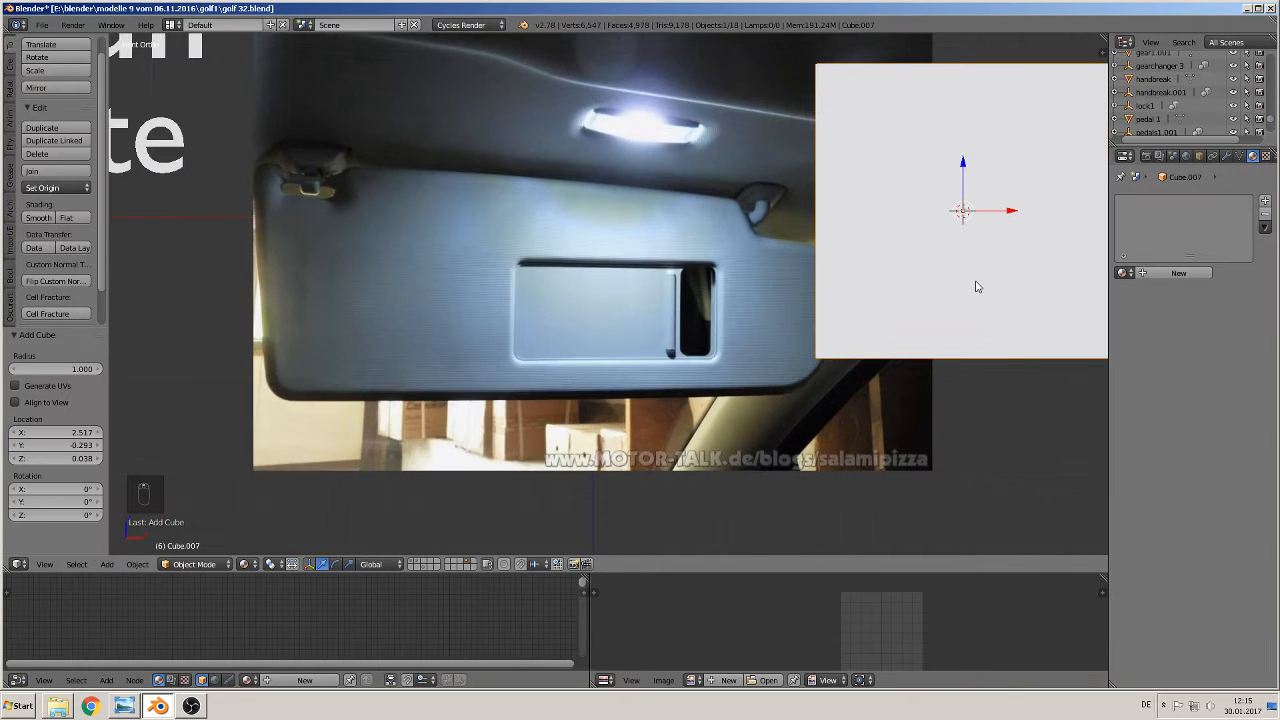
pyautogui.press('s')
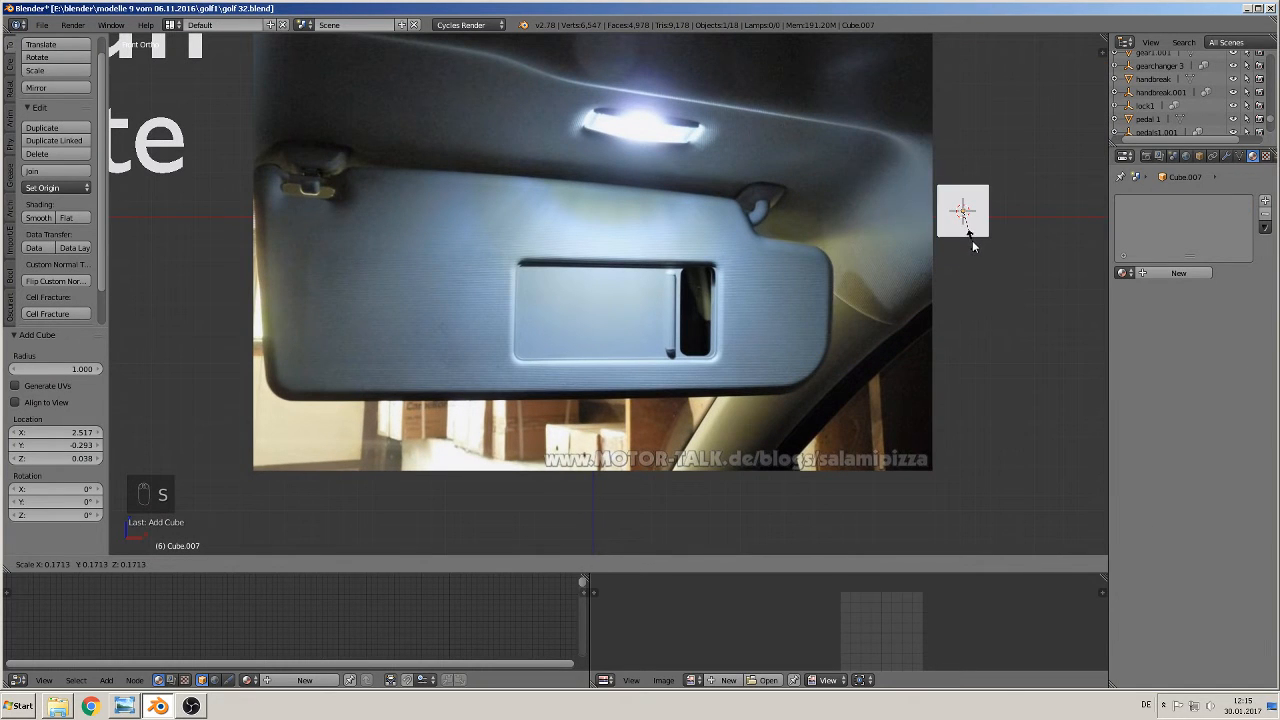
pyautogui.click(970, 233)
# - Flatten the small cube along Y to about 0.196 of its depth
pyautogui.moveTo(966, 229); pyautogui.dragTo(865, 325, button='middle')
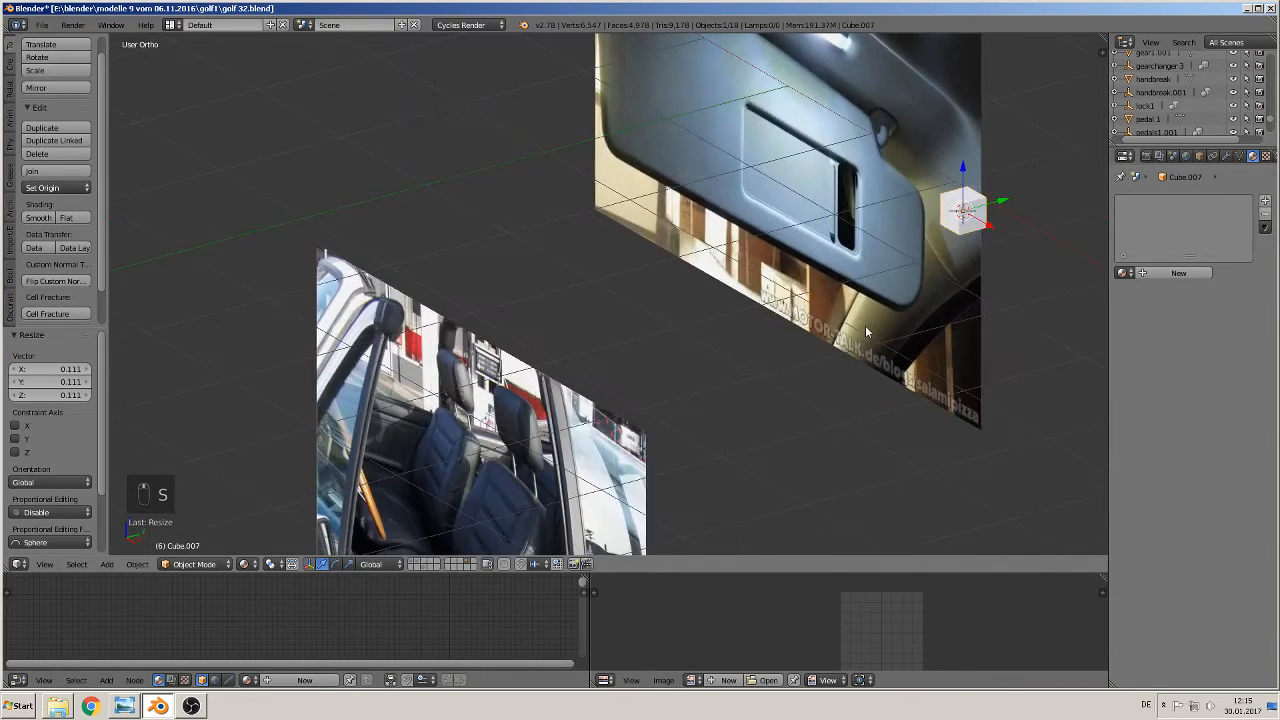
pyautogui.press('s')
pyautogui.press('y')
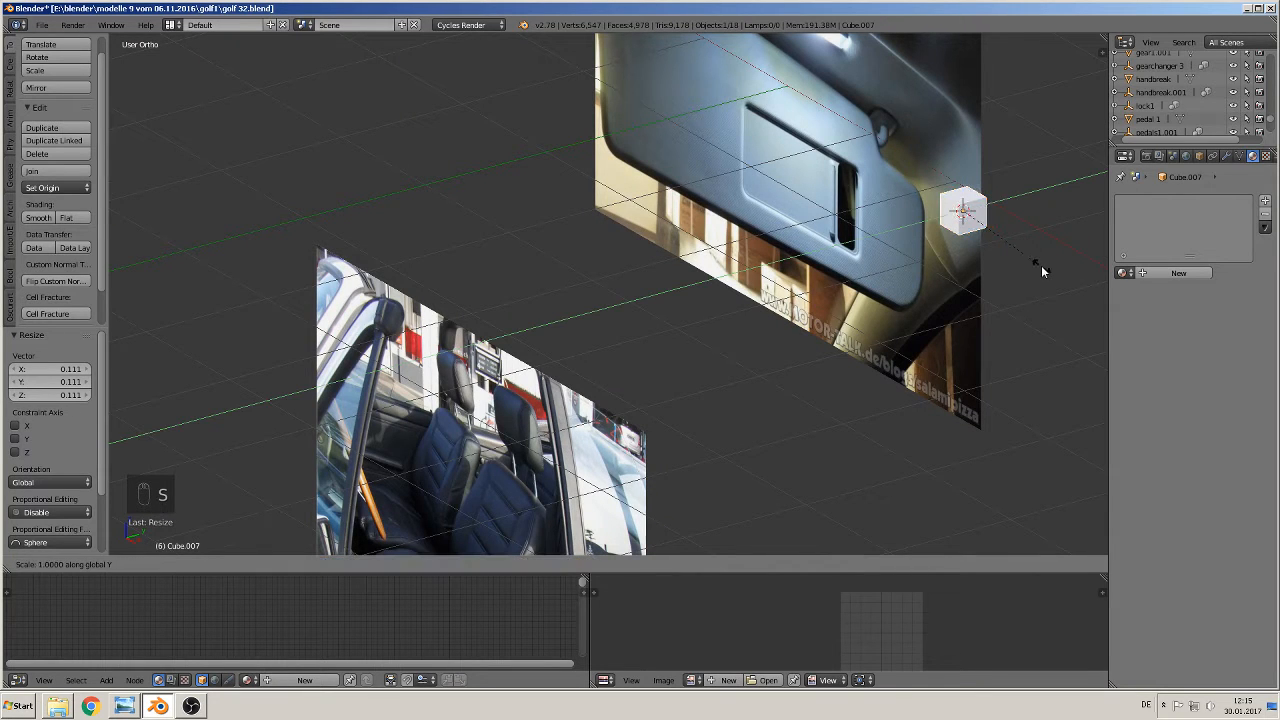
pyautogui.click(986, 234)
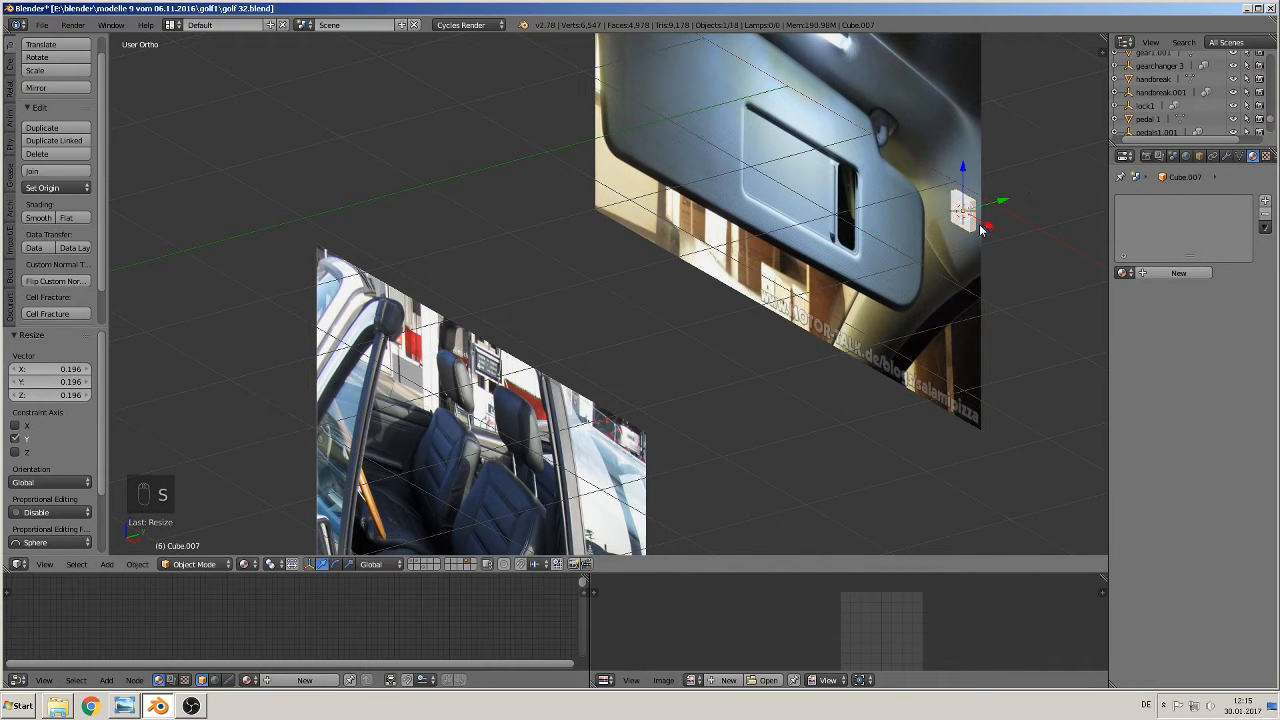
# - Divide the flat block with two evenly spaced vertical and two evenly spaced horizontal loop cuts
pyautogui.scroll(2, 1010, 238)
pyautogui.press('KP_1')
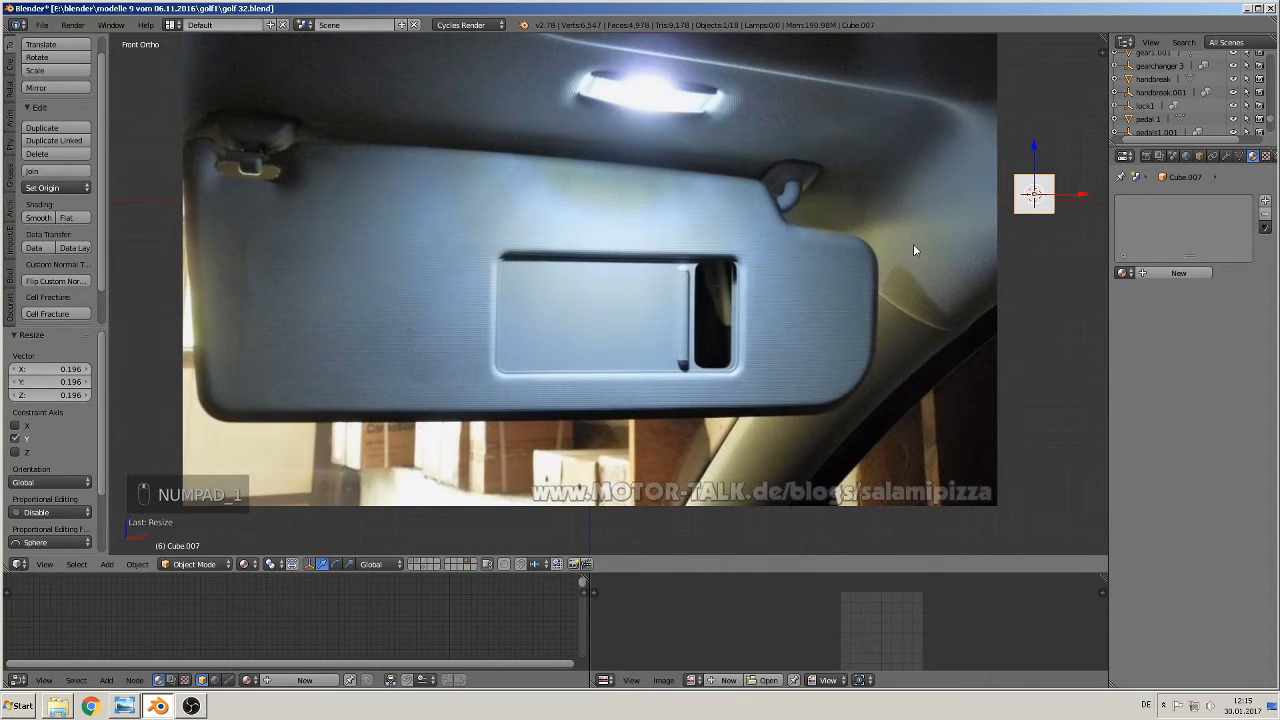
pyautogui.keyDown('shift'); pyautogui.moveTo(913, 250); pyautogui.dragTo(628, 238, button='middle'); pyautogui.keyUp('shift')
pyautogui.keyDown('shift'); pyautogui.moveTo(855, 295); pyautogui.dragTo(801, 317, button='middle'); pyautogui.keyUp('shift')
pyautogui.scroll(3, 820, 264)
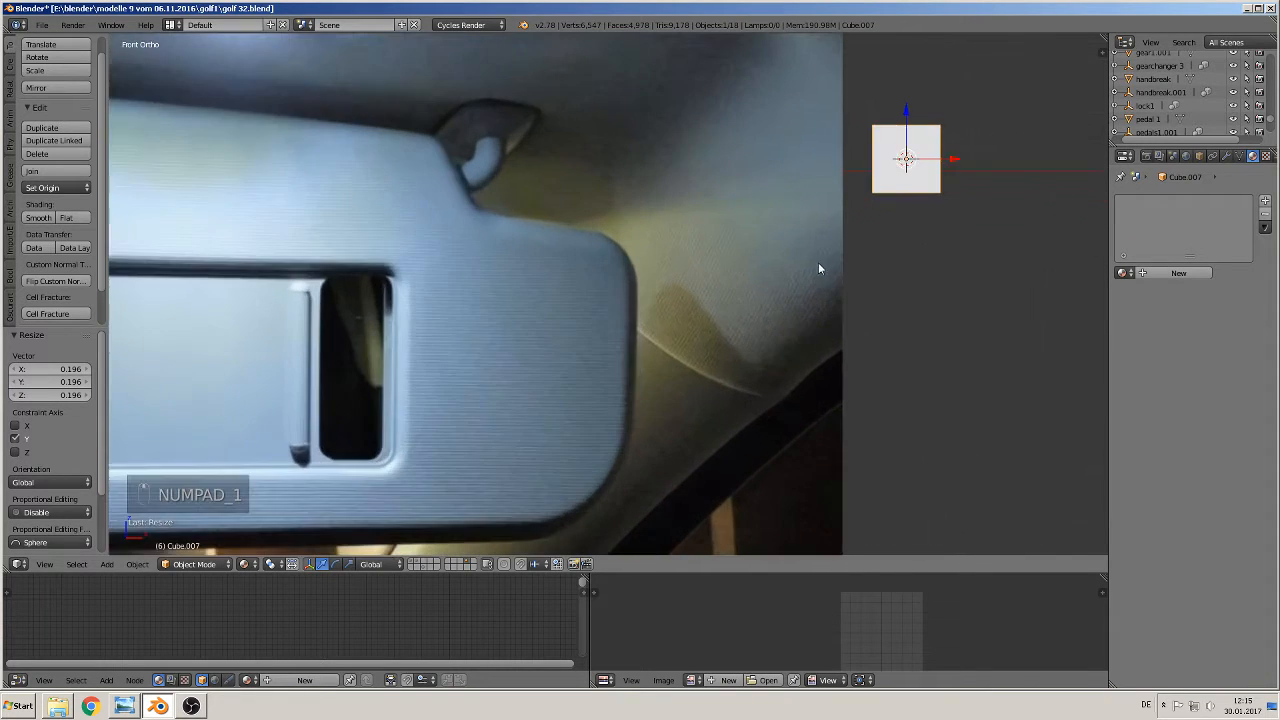
pyautogui.scroll(-1, 828, 256)
pyautogui.moveTo(830, 254)
pyautogui.mouseDown(button='middle')
pyautogui.moveTo(847, 241)
pyautogui.moveTo(846, 260)
pyautogui.mouseUp(button='middle')
pyautogui.scroll(2, 848, 258)
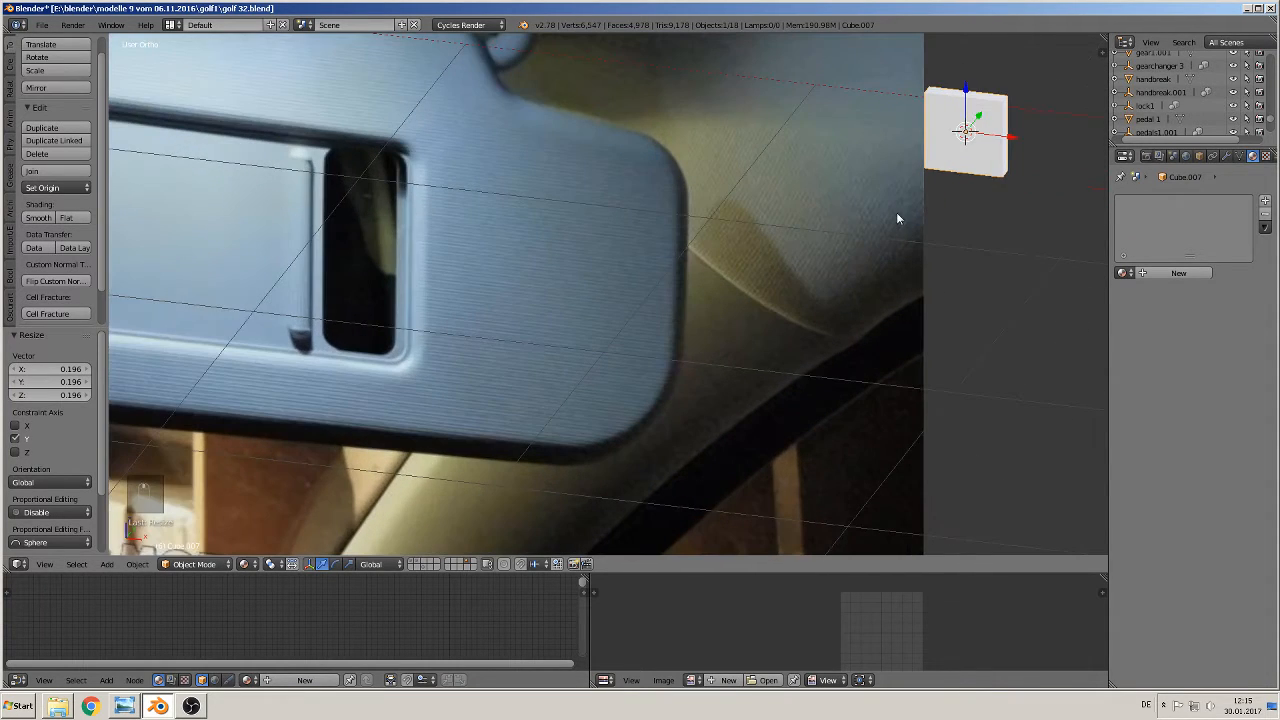
pyautogui.press('Tab')
pyautogui.keyDown('shift'); pyautogui.moveTo(926, 190); pyautogui.dragTo(732, 292, button='middle'); pyautogui.keyUp('shift')
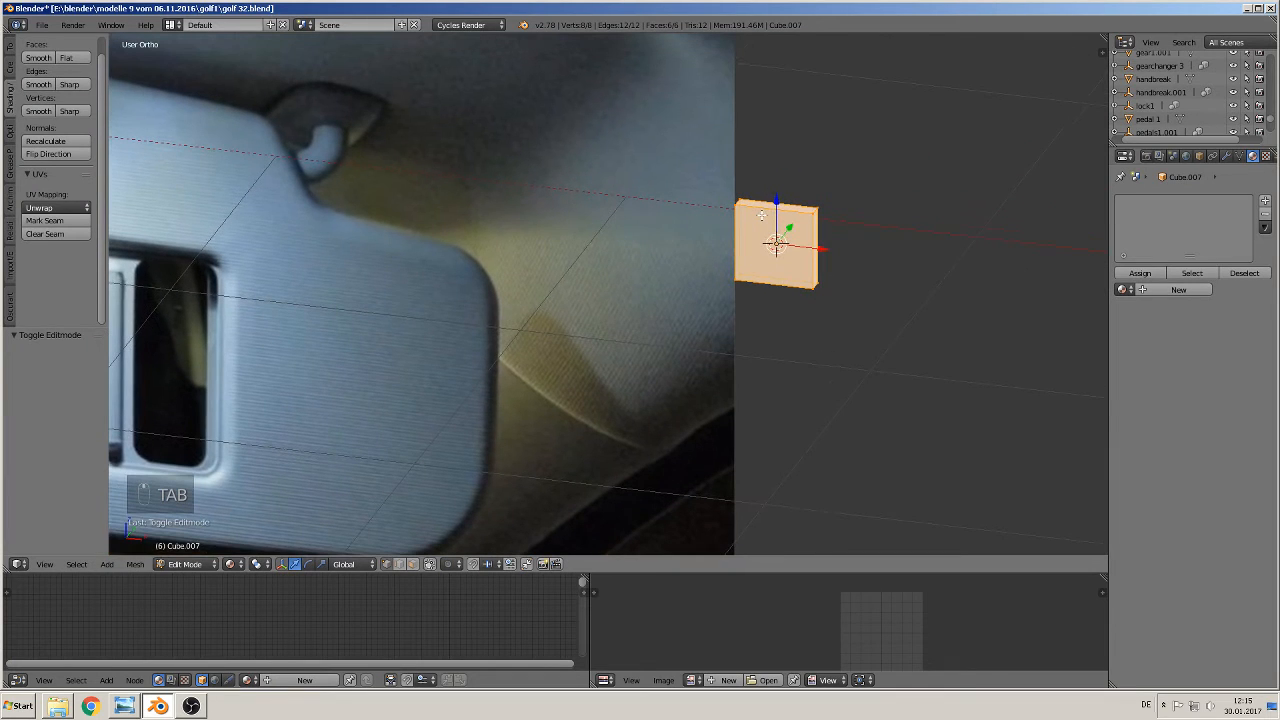
pyautogui.hotkey('ctrl', 'r')
pyautogui.scroll(1, 767, 211)
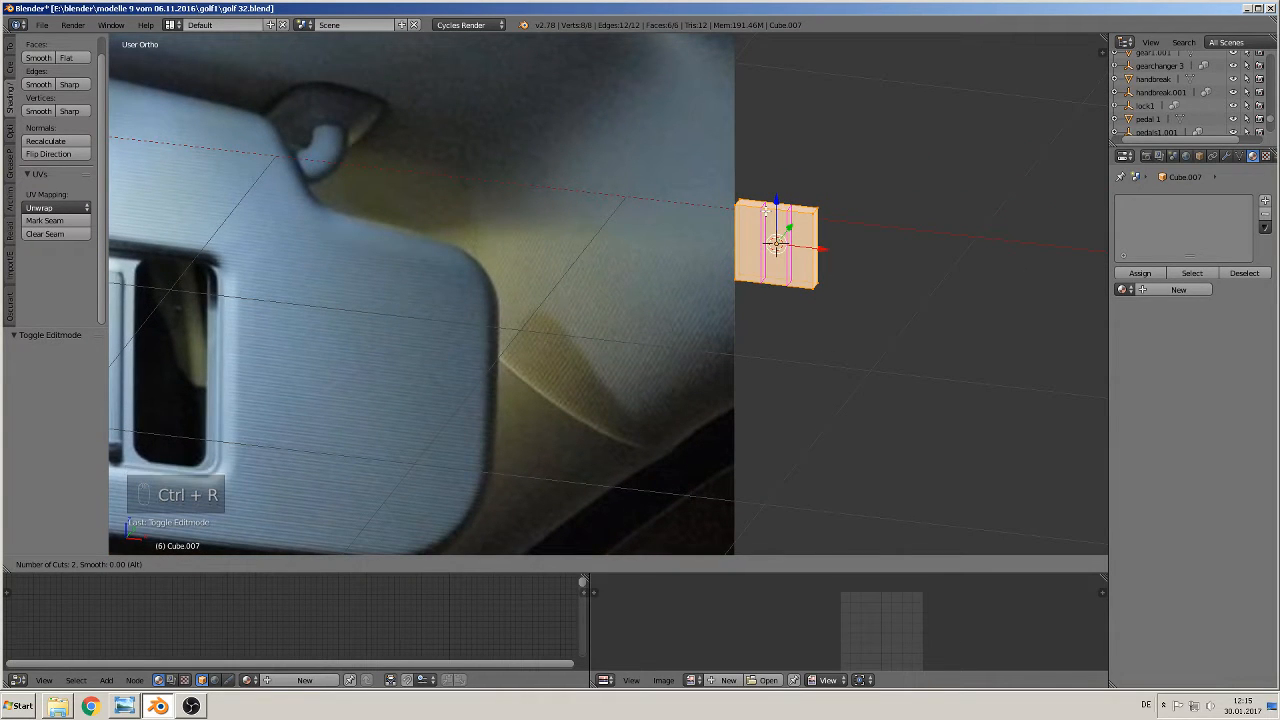
pyautogui.click(766, 210)
pyautogui.rightClick(766, 210)
pyautogui.hotkey('ctrl', 'r')
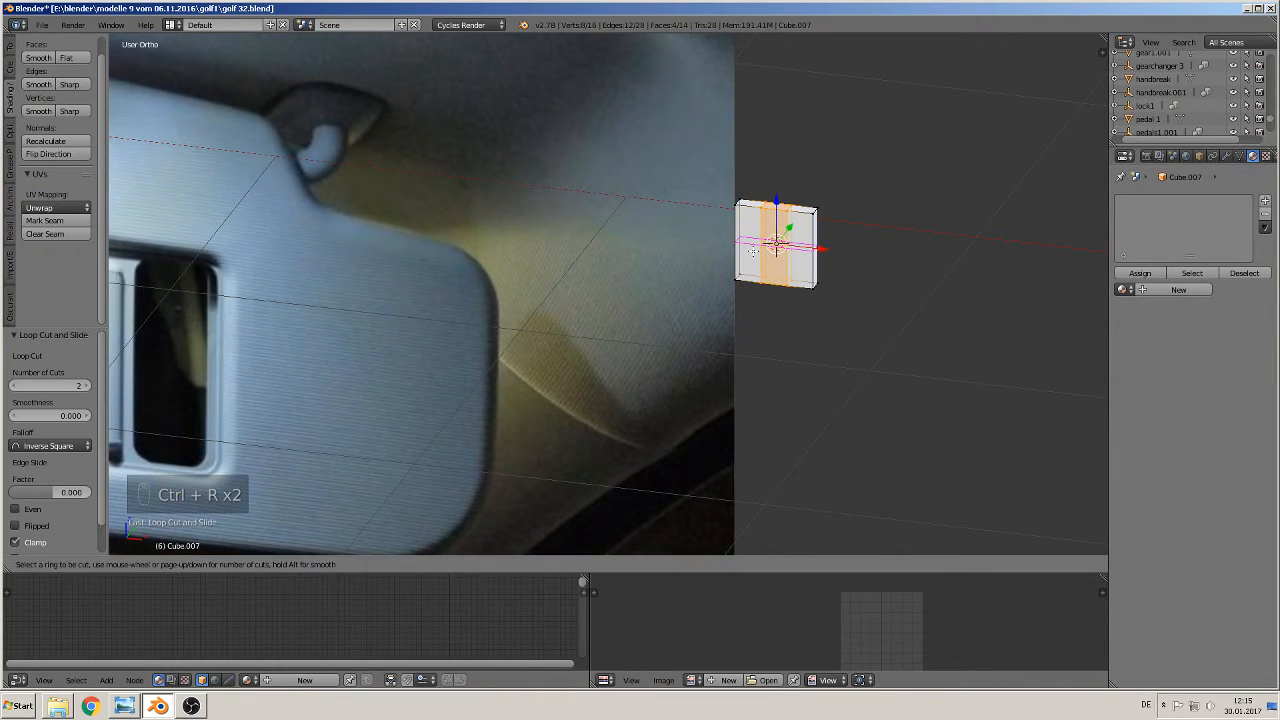
pyautogui.click(753, 248)
pyautogui.rightClick(753, 248)
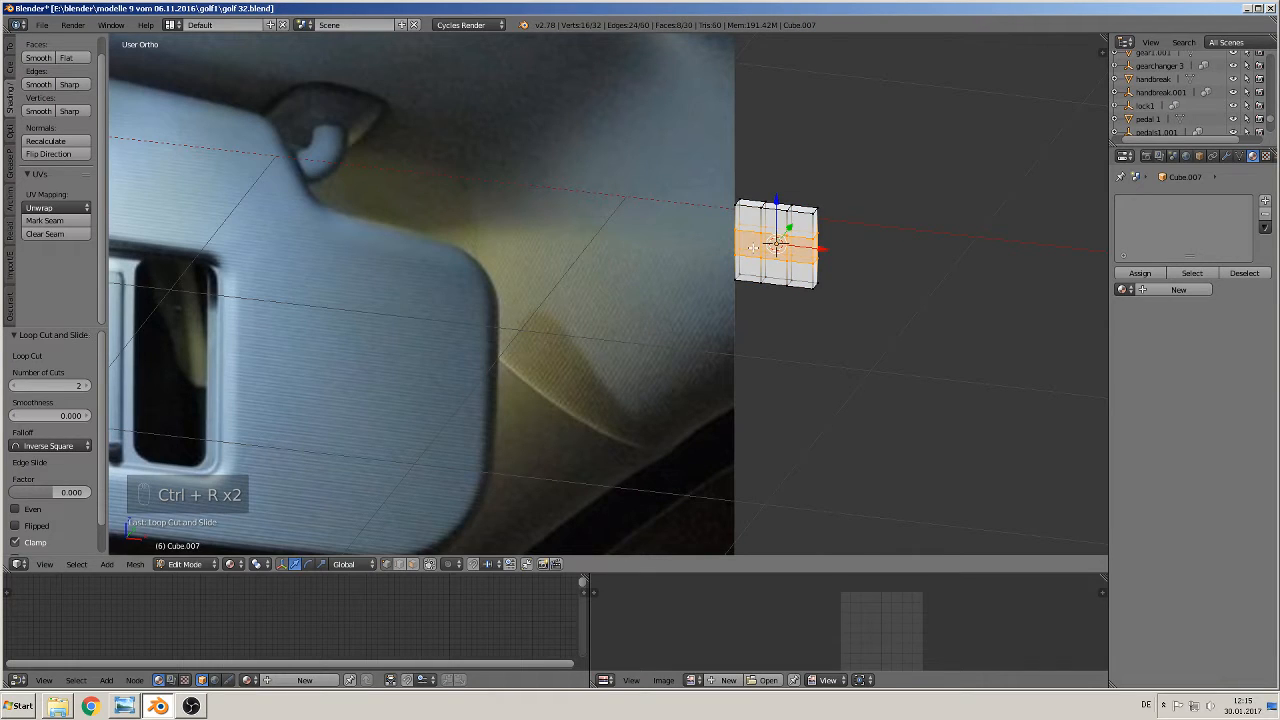
# - Bevel the block's four corner edges by about 0.249 with 2 segments
pyautogui.rightClick(818, 214)
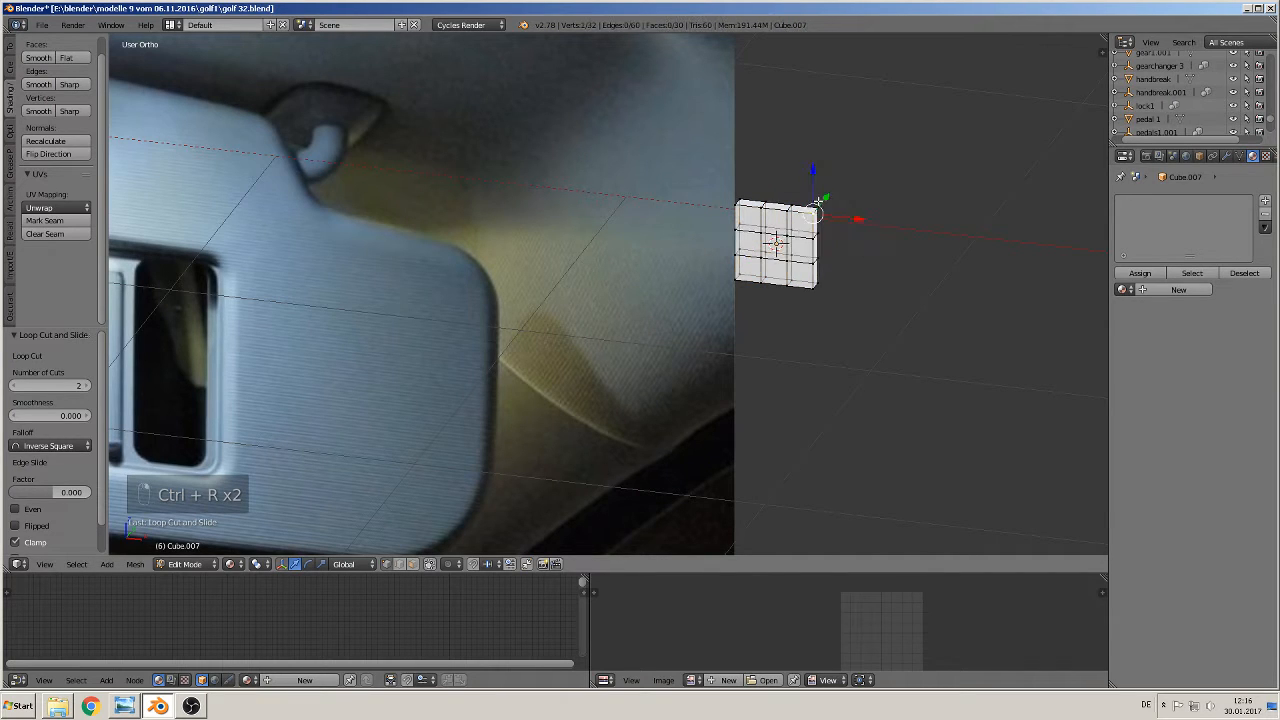
pyautogui.keyDown('shift'); pyautogui.rightClick(832, 282); pyautogui.keyUp('shift')
pyautogui.keyDown('shift'); pyautogui.rightClick(735, 280); pyautogui.keyUp('shift')
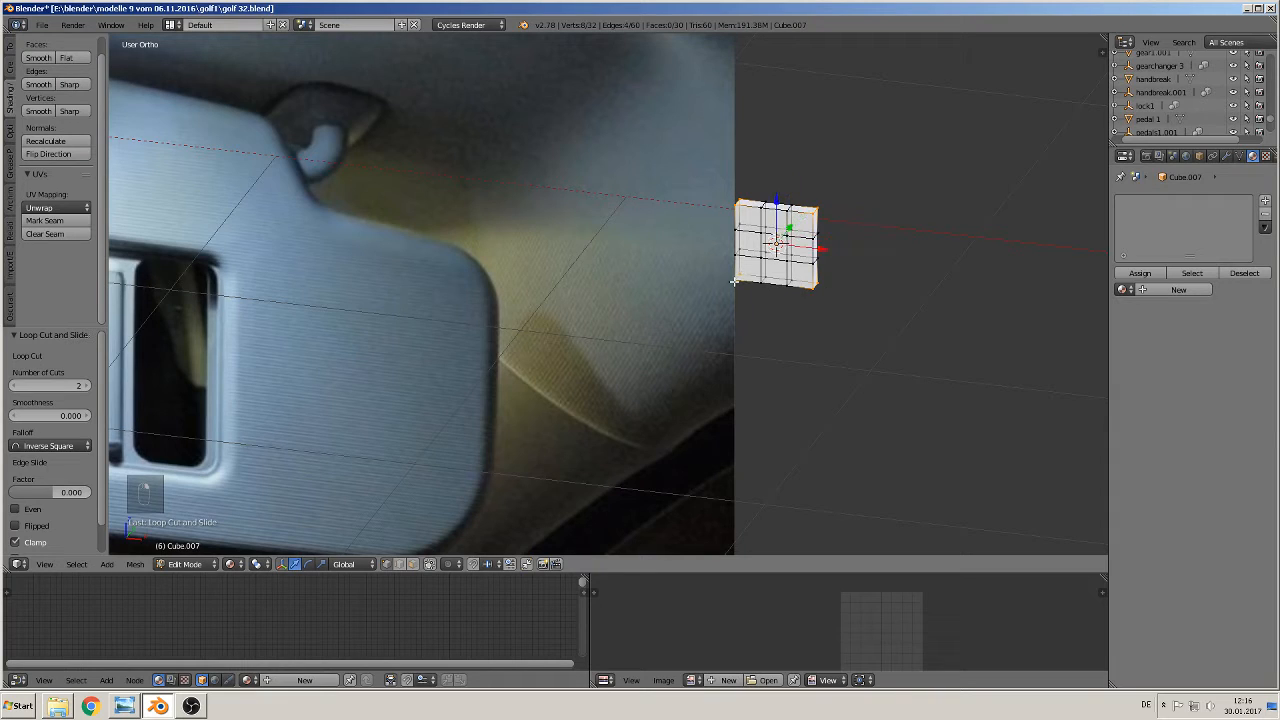
pyautogui.hotkey('ctrl', 'b')
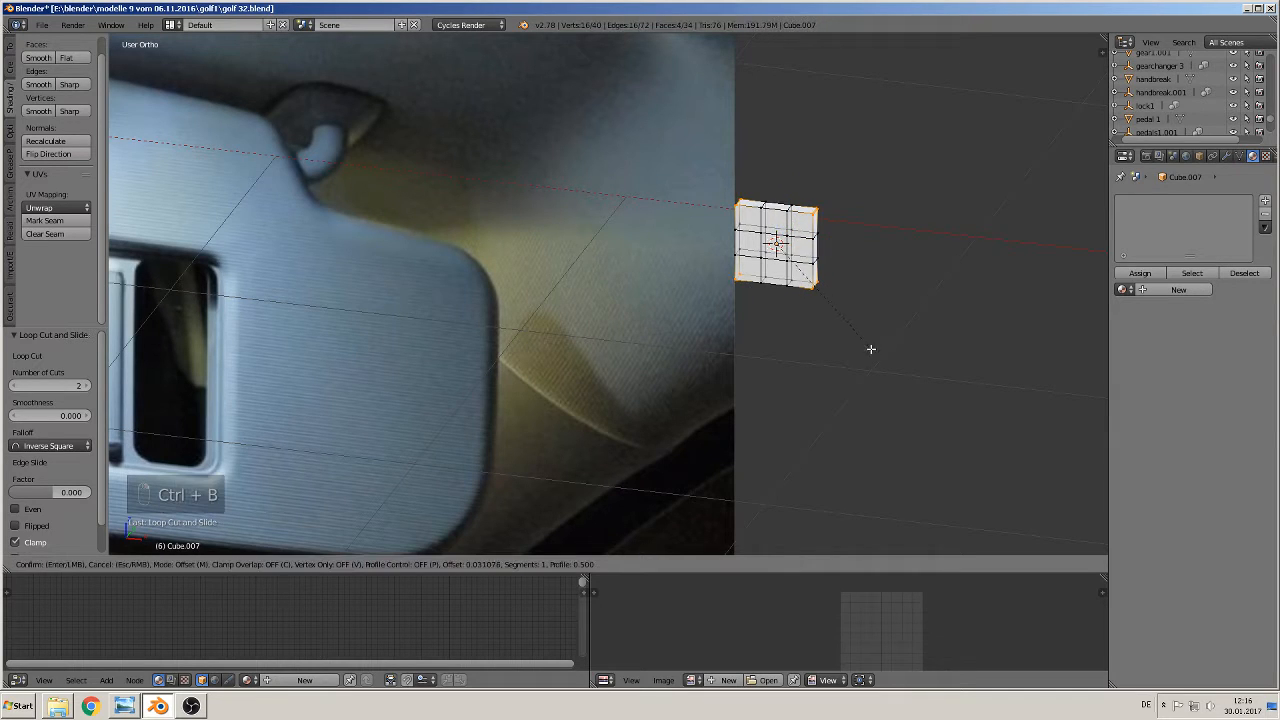
pyautogui.click(872, 442)
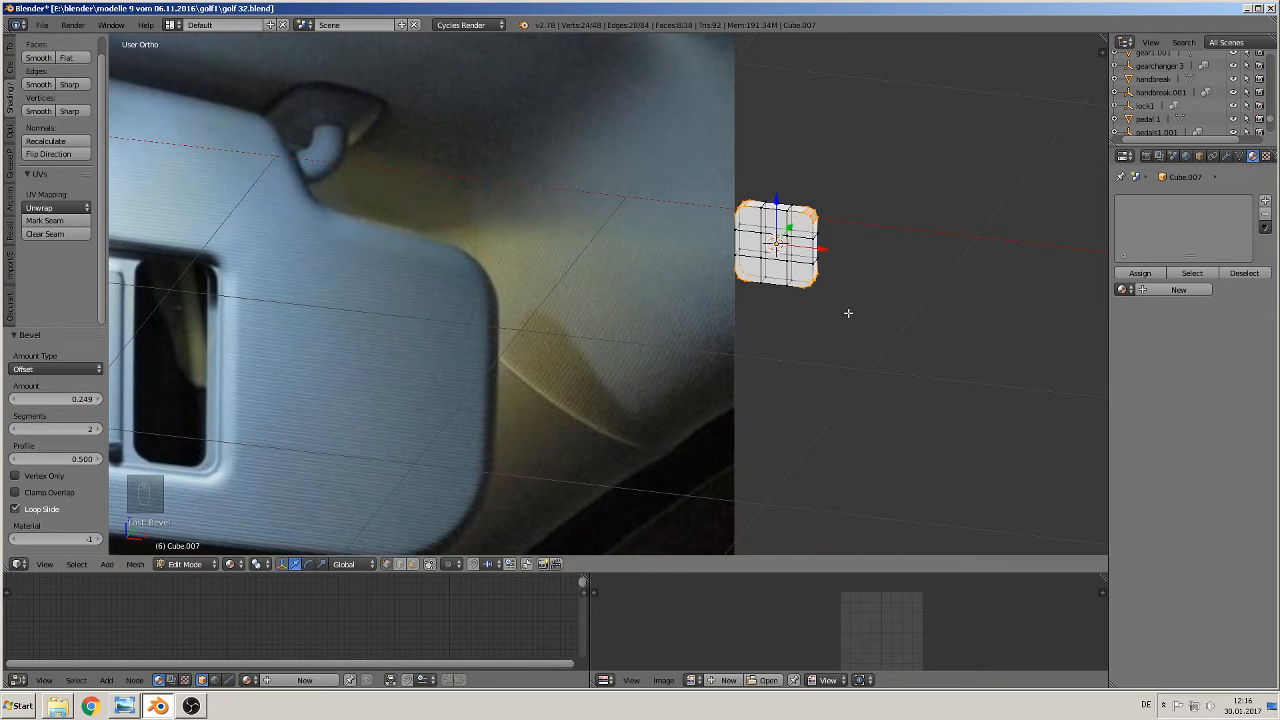
# - Limit mesh selection on the rounded block to visible geometry
pyautogui.moveTo(830, 330); pyautogui.dragTo(744, 386, button='middle')
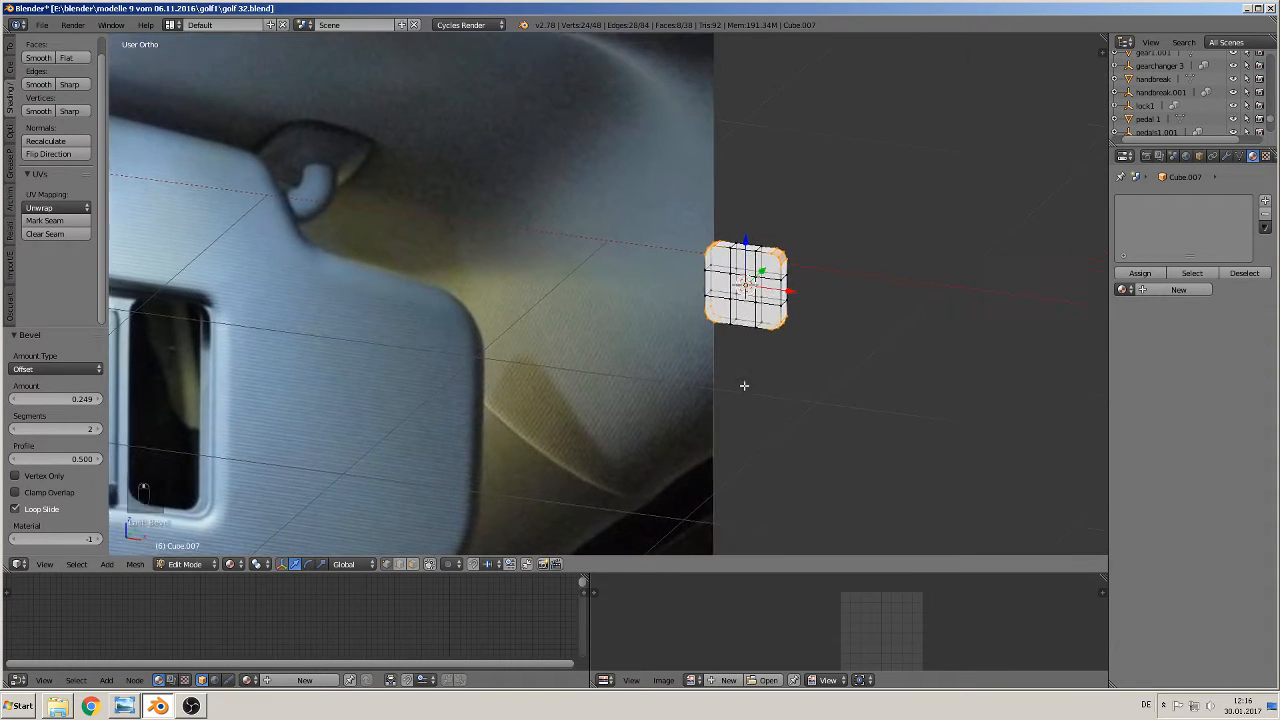
pyautogui.scroll(2, 746, 360)
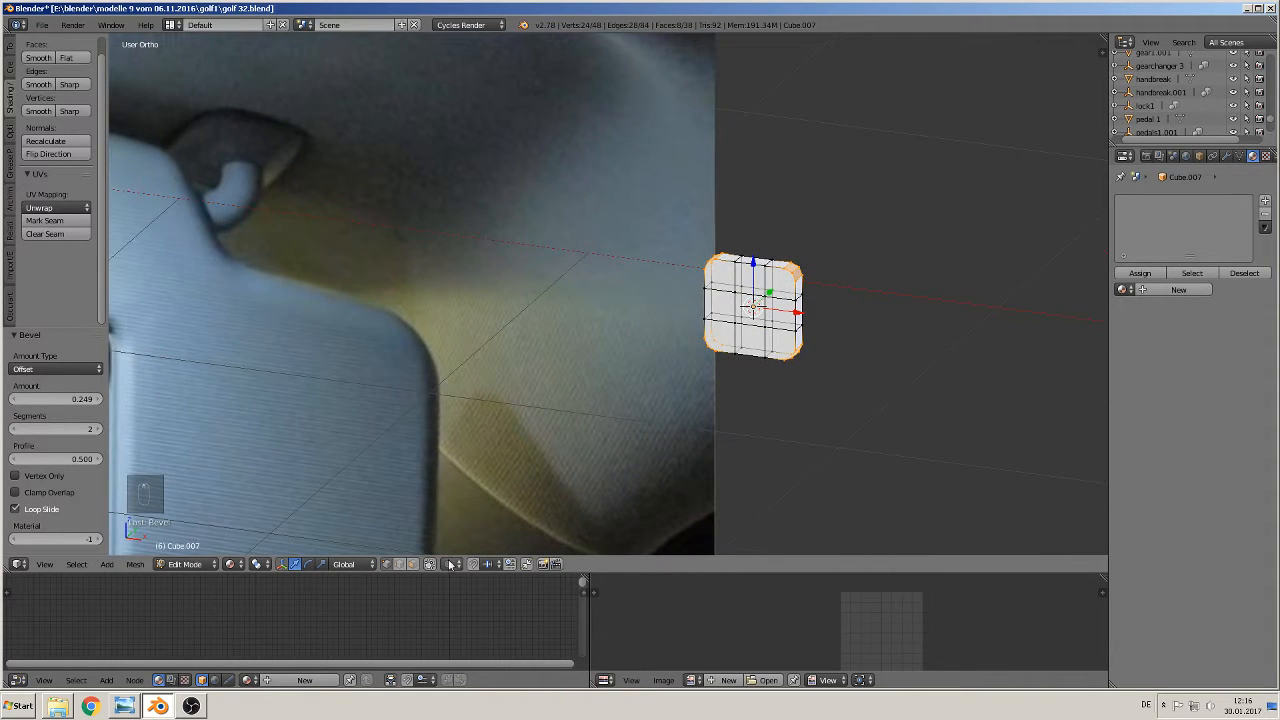
pyautogui.click(430, 550)
pyautogui.click(429, 564)
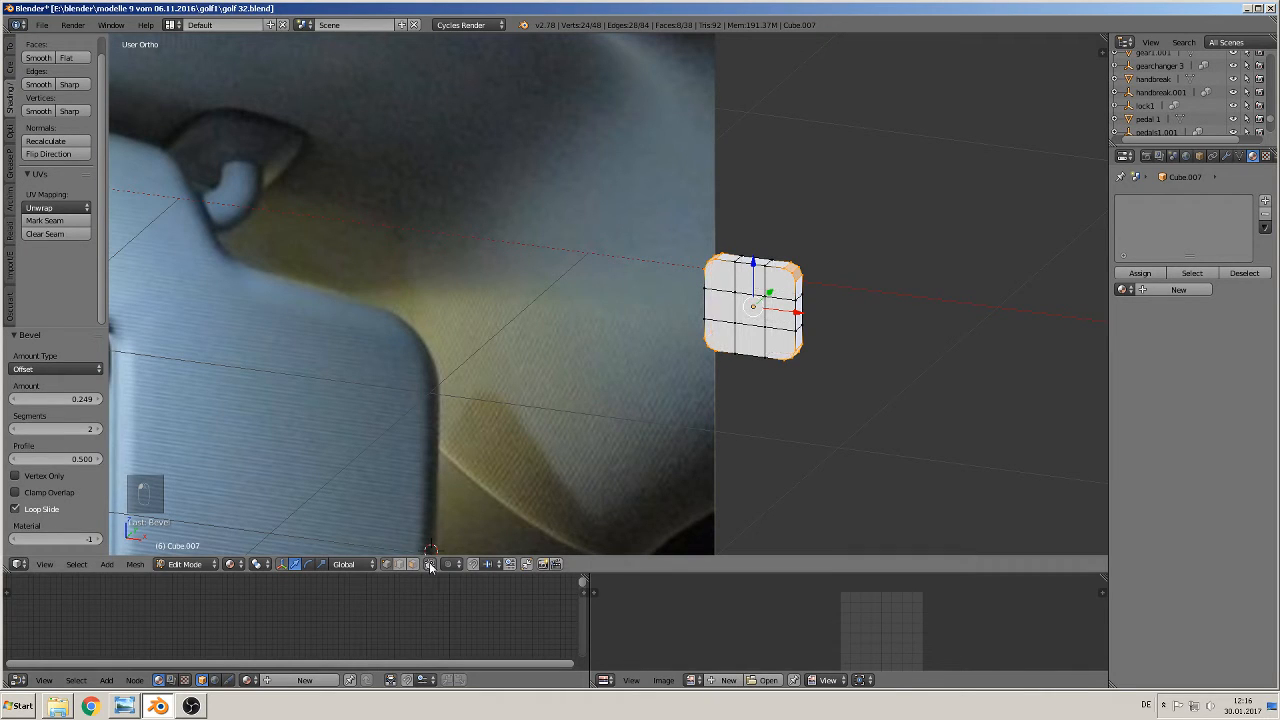
# - Extrude the block's nine front faces, scale them down slightly, and shift them about -0.047 along Y
pyautogui.rightClick(726, 278)
pyautogui.keyDown('shift'); pyautogui.rightClick(723, 318); pyautogui.keyUp('shift')
pyautogui.keyDown('shift'); pyautogui.rightClick(746, 307); pyautogui.keyUp('shift')
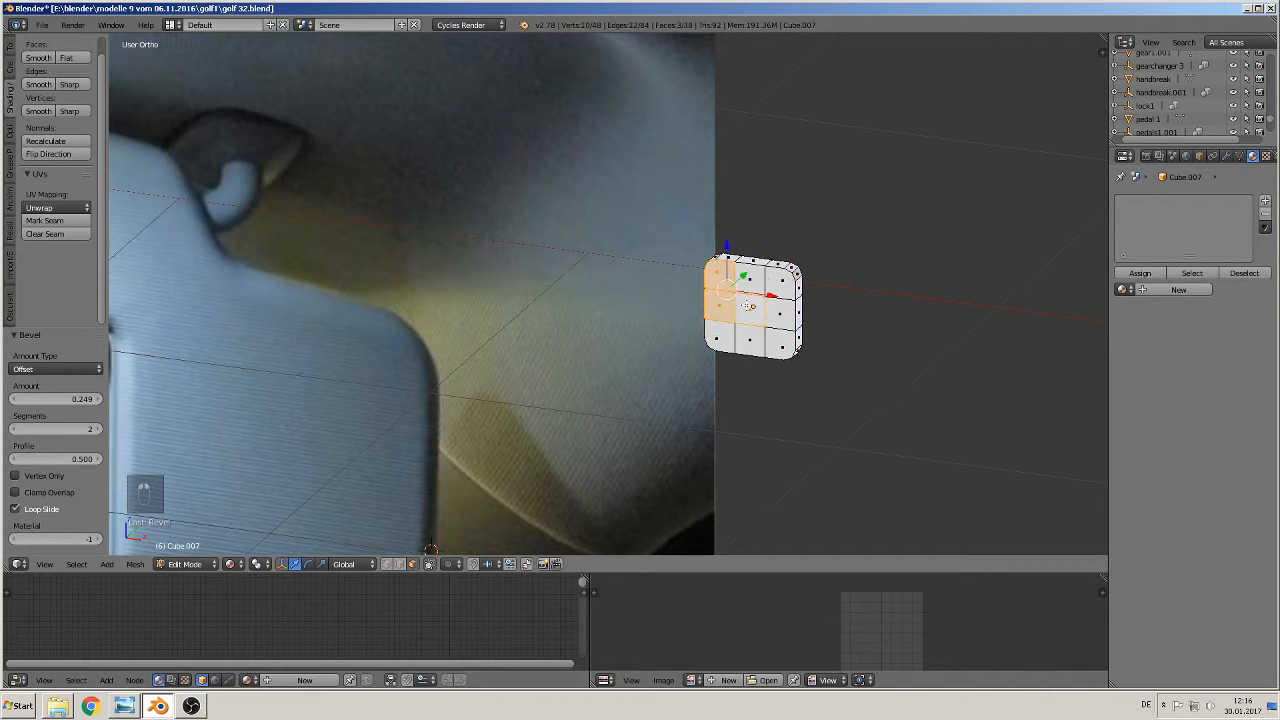
pyautogui.keyDown('shift'); pyautogui.rightClick(752, 278); pyautogui.keyUp('shift')
pyautogui.keyDown('shift'); pyautogui.rightClick(784, 293); pyautogui.keyUp('shift')
pyautogui.keyDown('shift'); pyautogui.rightClick(777, 318); pyautogui.keyUp('shift')
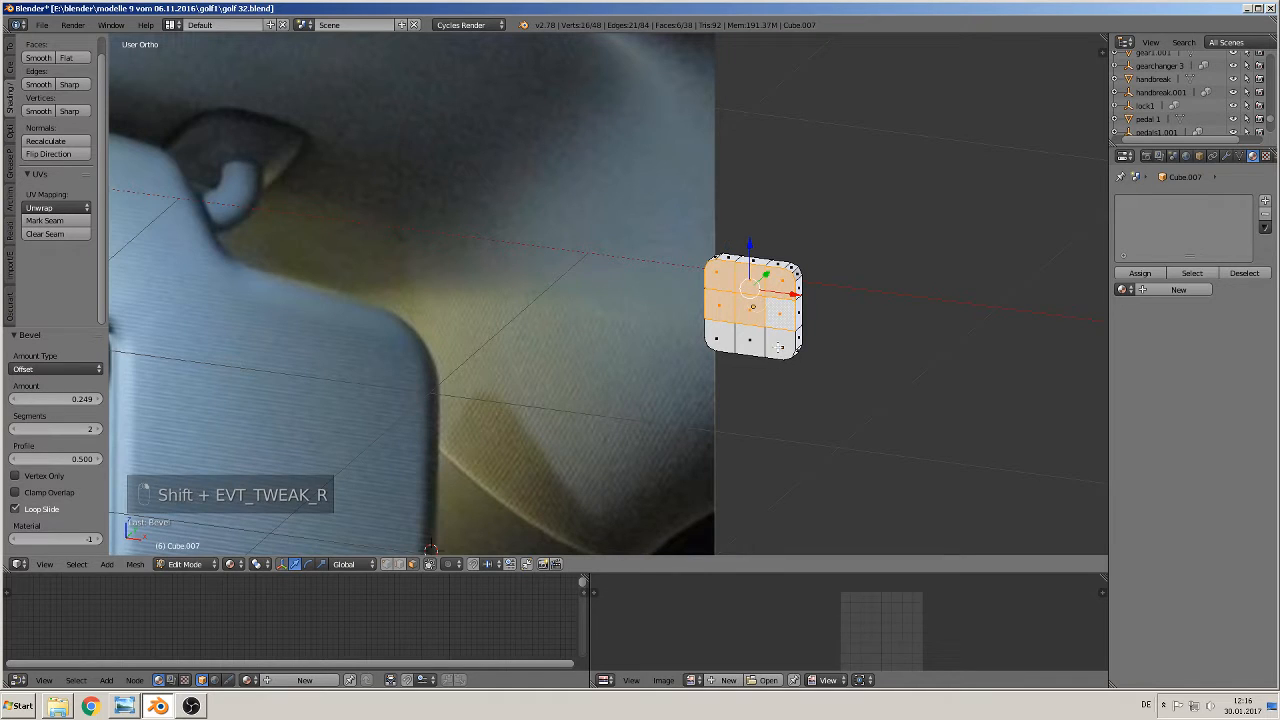
pyautogui.keyDown('shift'); pyautogui.rightClick(779, 342); pyautogui.keyUp('shift')
pyautogui.keyDown('shift'); pyautogui.rightClick(750, 340); pyautogui.keyUp('shift')
pyautogui.keyDown('shift'); pyautogui.rightClick(721, 338); pyautogui.keyUp('shift')
pyautogui.press('e')
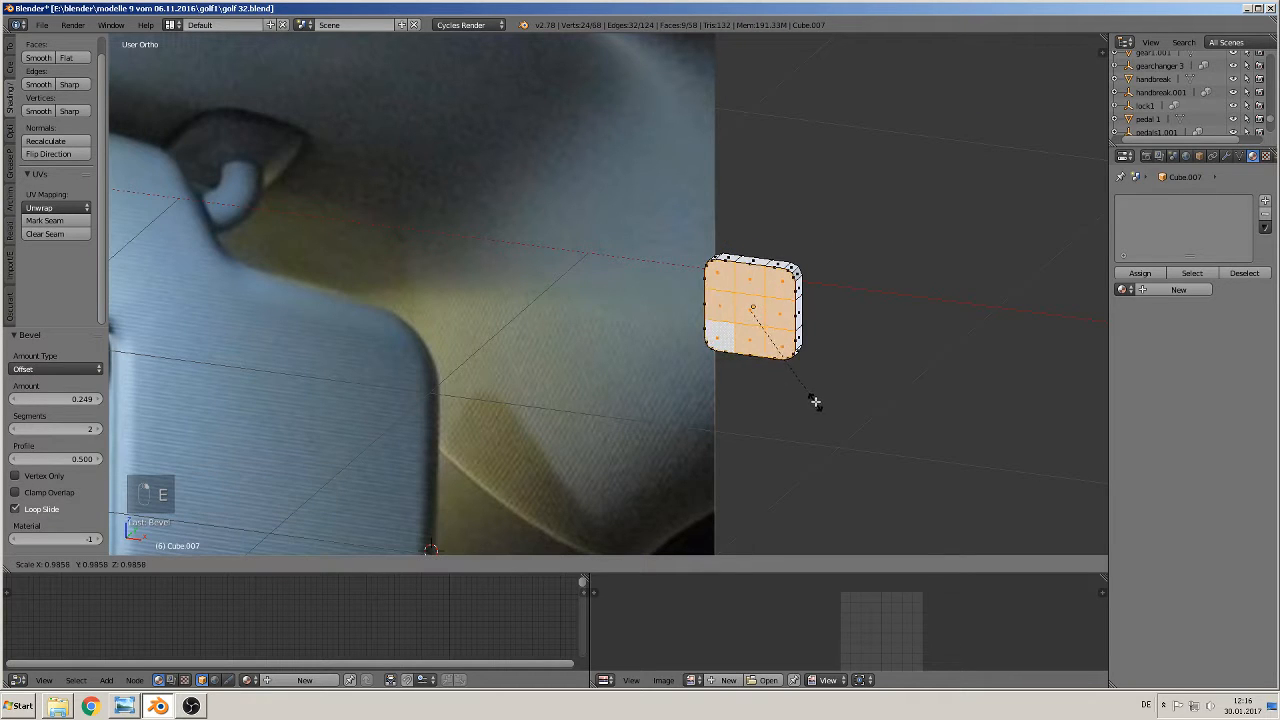
pyautogui.press('s')
pyautogui.click(797, 377)
pyautogui.moveTo(797, 377); pyautogui.dragTo(746, 402, button='middle')
pyautogui.moveTo(782, 299); pyautogui.dragTo(754, 310)
# - Scale the extruded front faces down to roughly 0.8, adjust their Y position slightly, and leave mesh editing
pyautogui.scroll(-3, 588, 168)
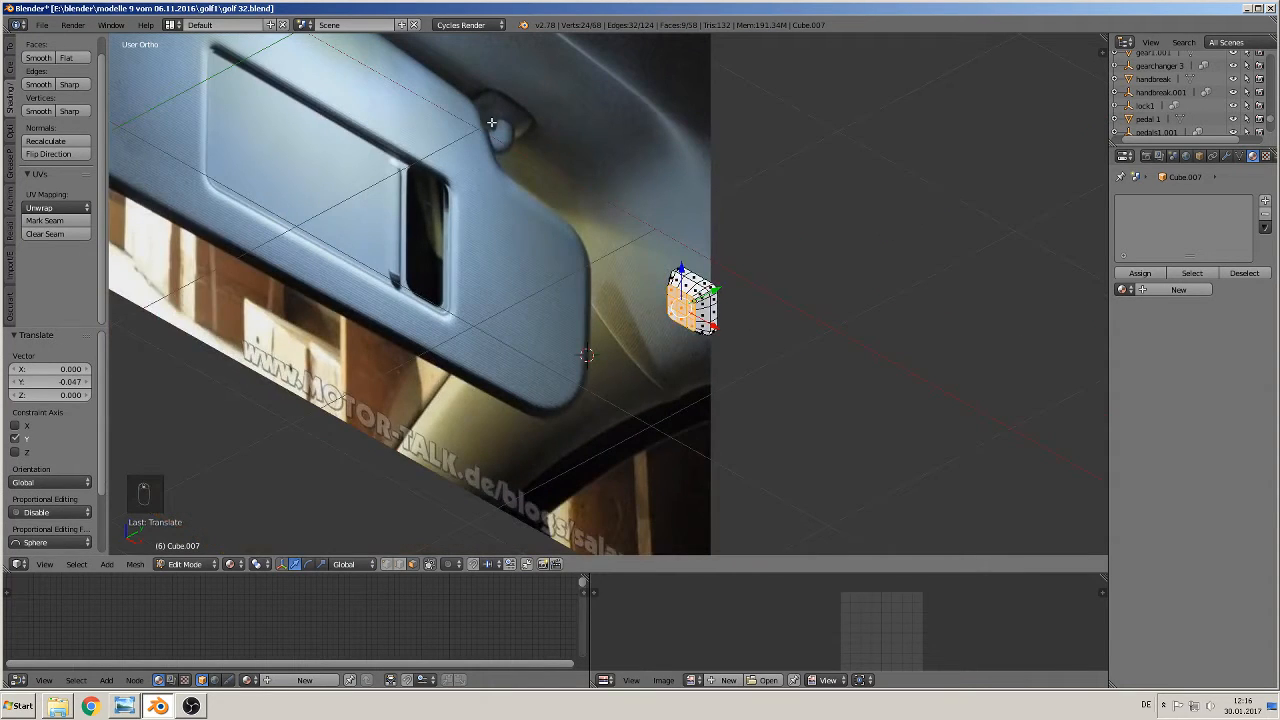
pyautogui.press('s')
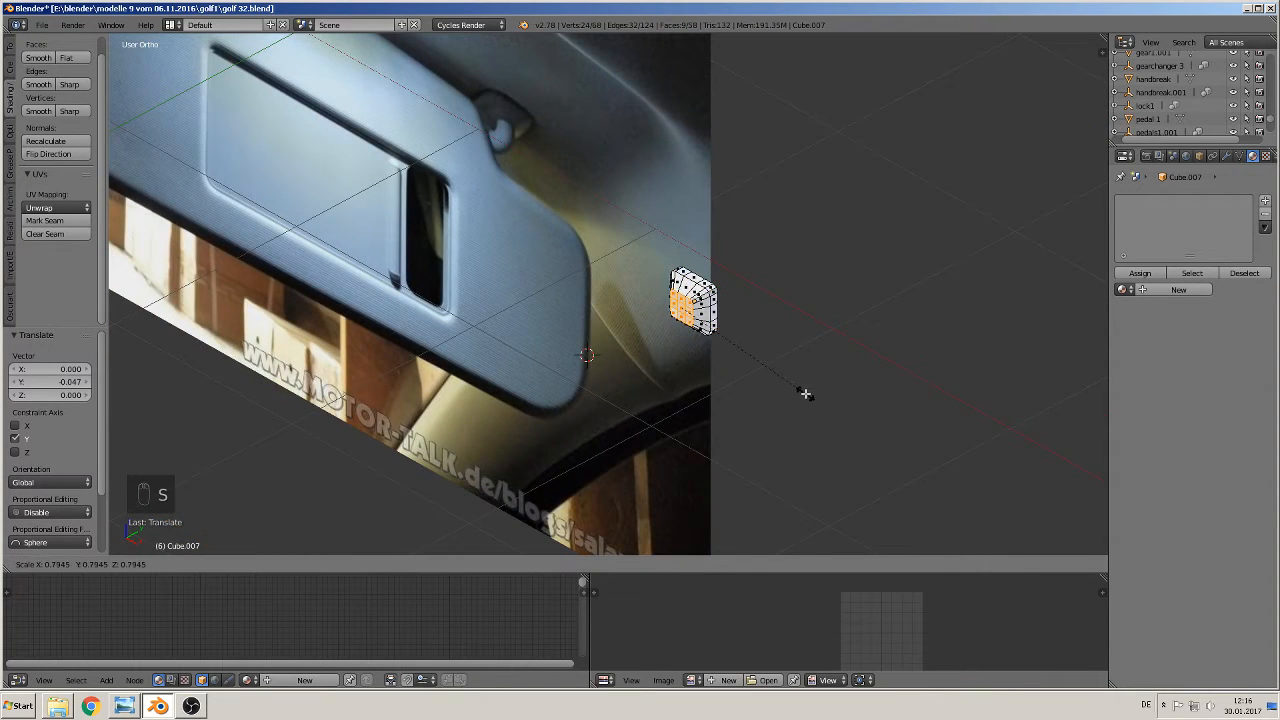
pyautogui.click(801, 391)
pyautogui.moveTo(716, 290); pyautogui.dragTo(711, 293)
pyautogui.moveTo(711, 293); pyautogui.dragTo(796, 284, button='middle')
pyautogui.press('Tab')
# - Apply smooth shading to the rounded block
pyautogui.scroll(-2, 797, 342)
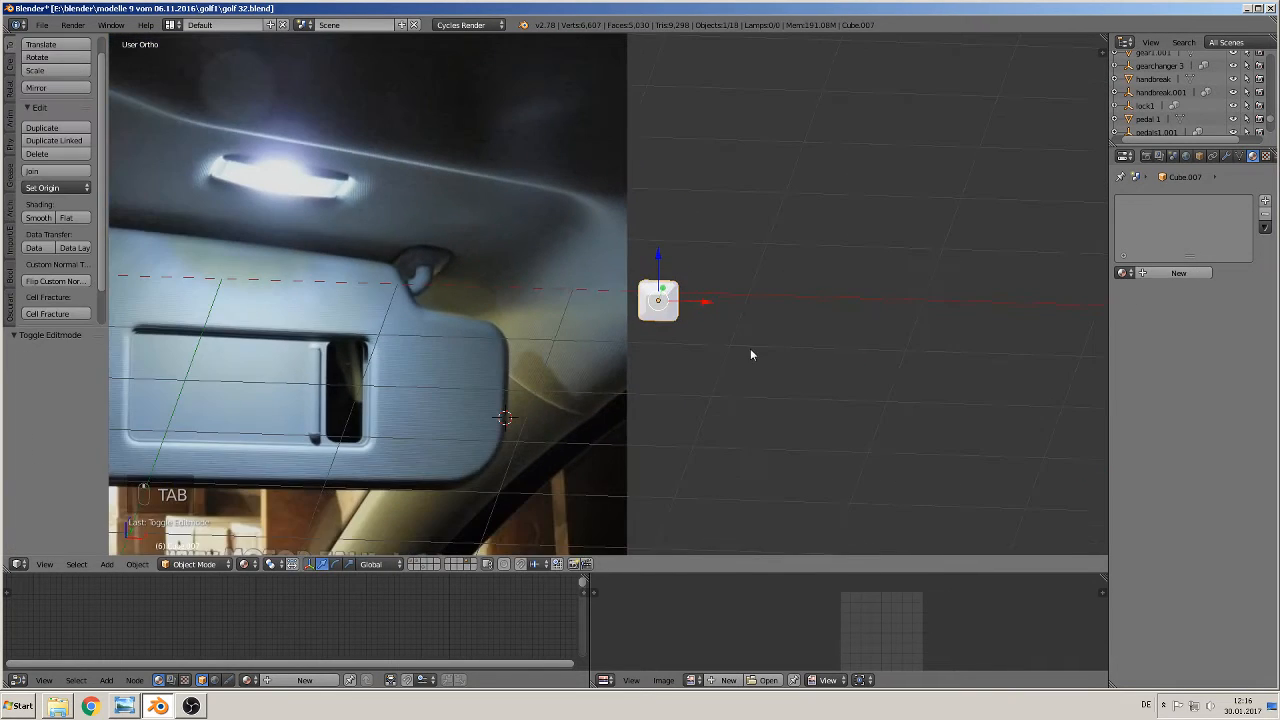
pyautogui.keyDown('shift'); pyautogui.moveTo(738, 345); pyautogui.dragTo(758, 329, button='middle'); pyautogui.keyUp('shift')
pyautogui.scroll(2, 758, 335)
pyautogui.click(39, 217)
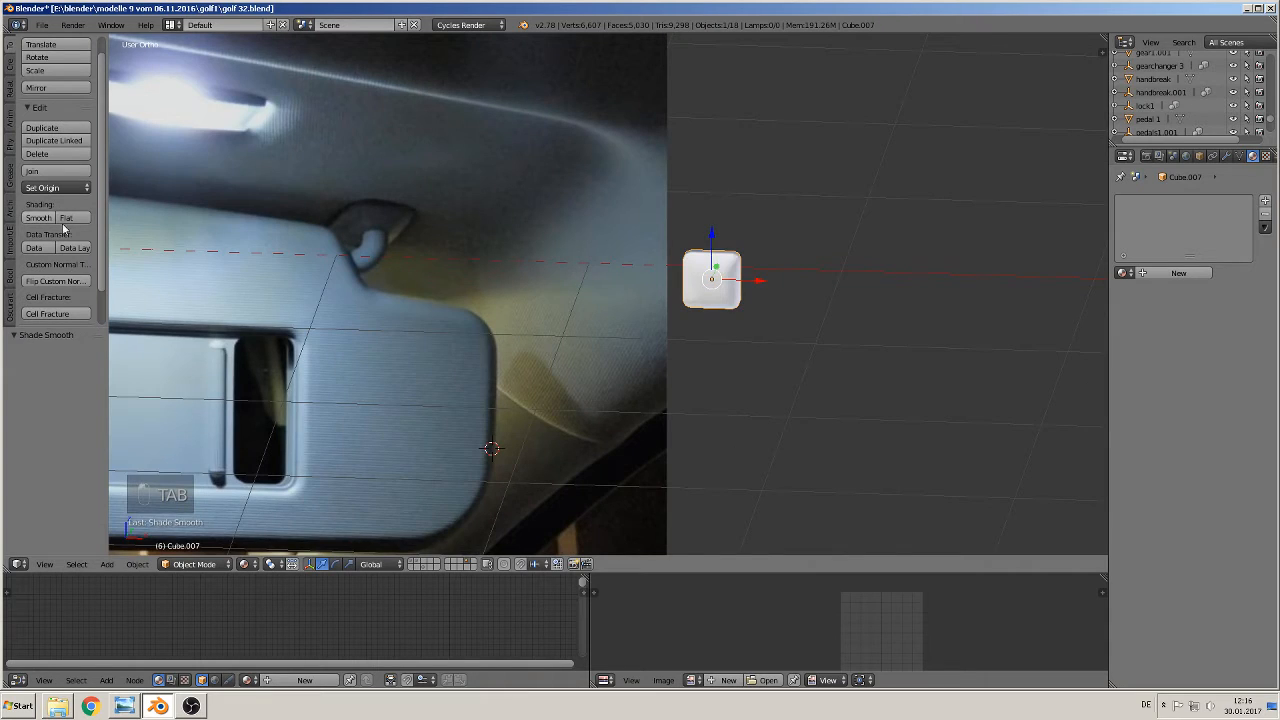
# - Duplicate the rounded block, place the copy about 1.697 along X from the original, and deselect everything
pyautogui.press('KP_1')
pyautogui.scroll(-4, 726, 359)
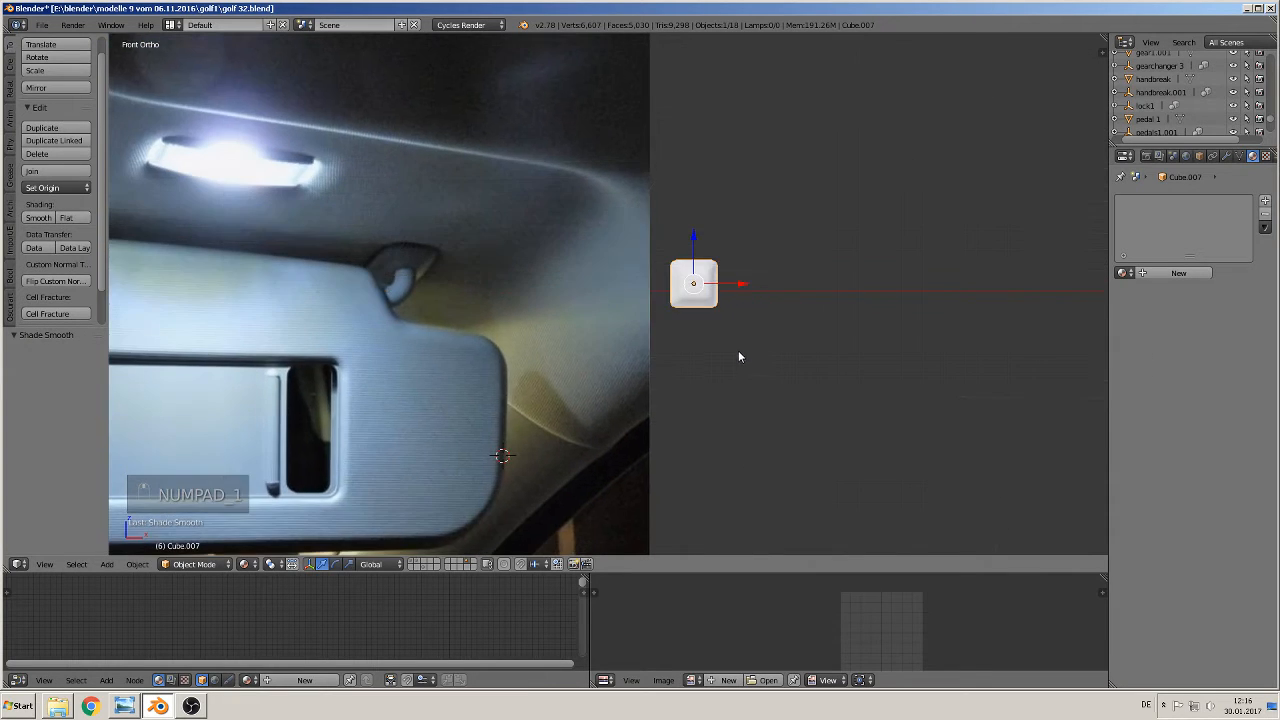
pyautogui.keyDown('shift'); pyautogui.moveTo(625, 337); pyautogui.dragTo(790, 364, button='middle'); pyautogui.keyUp('shift')
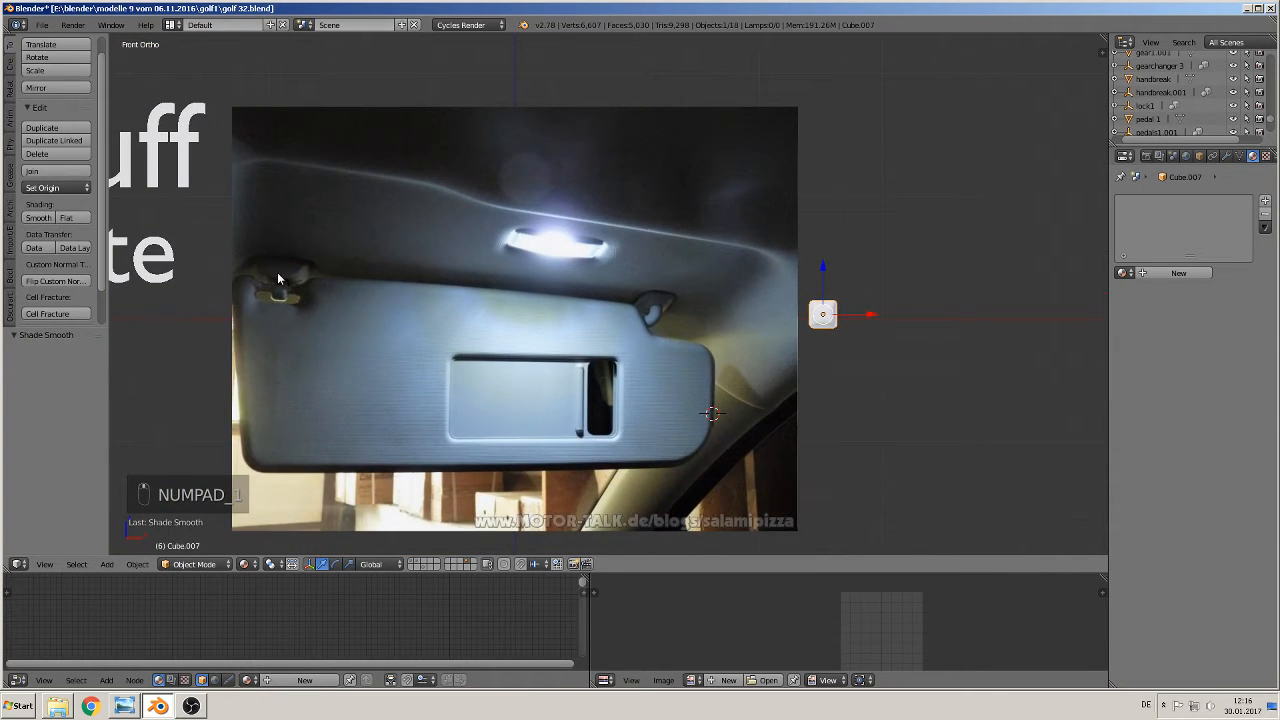
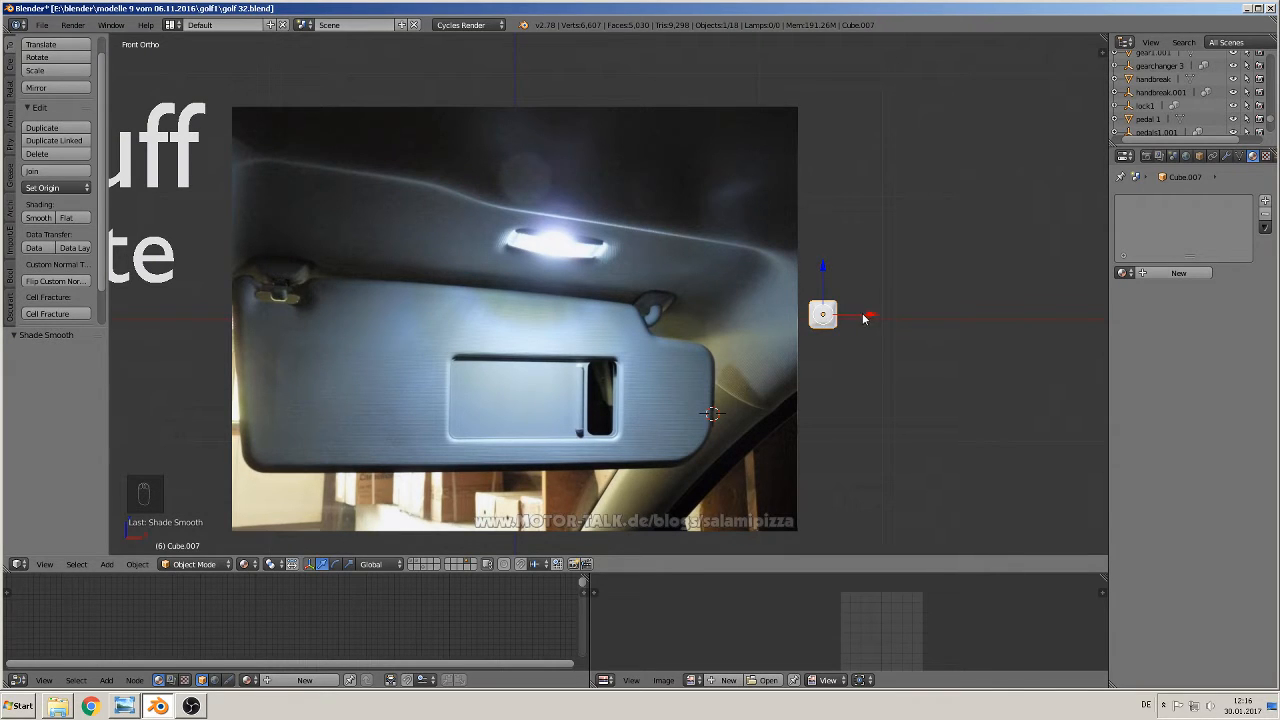
pyautogui.hotkey('shift', 'd')
pyautogui.click(1079, 330)
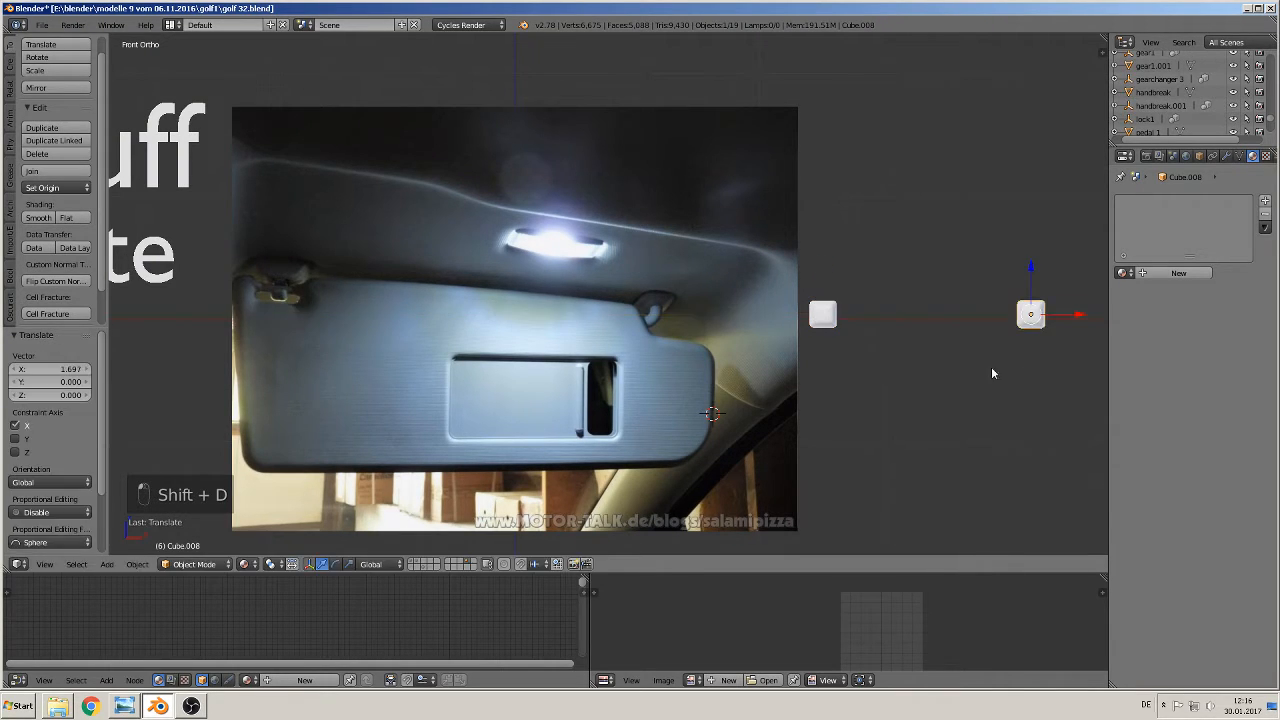
pyautogui.press('a')
pyautogui.keyDown('shift'); pyautogui.moveTo(957, 375); pyautogui.dragTo(777, 391, button='middle'); pyautogui.keyUp('shift')
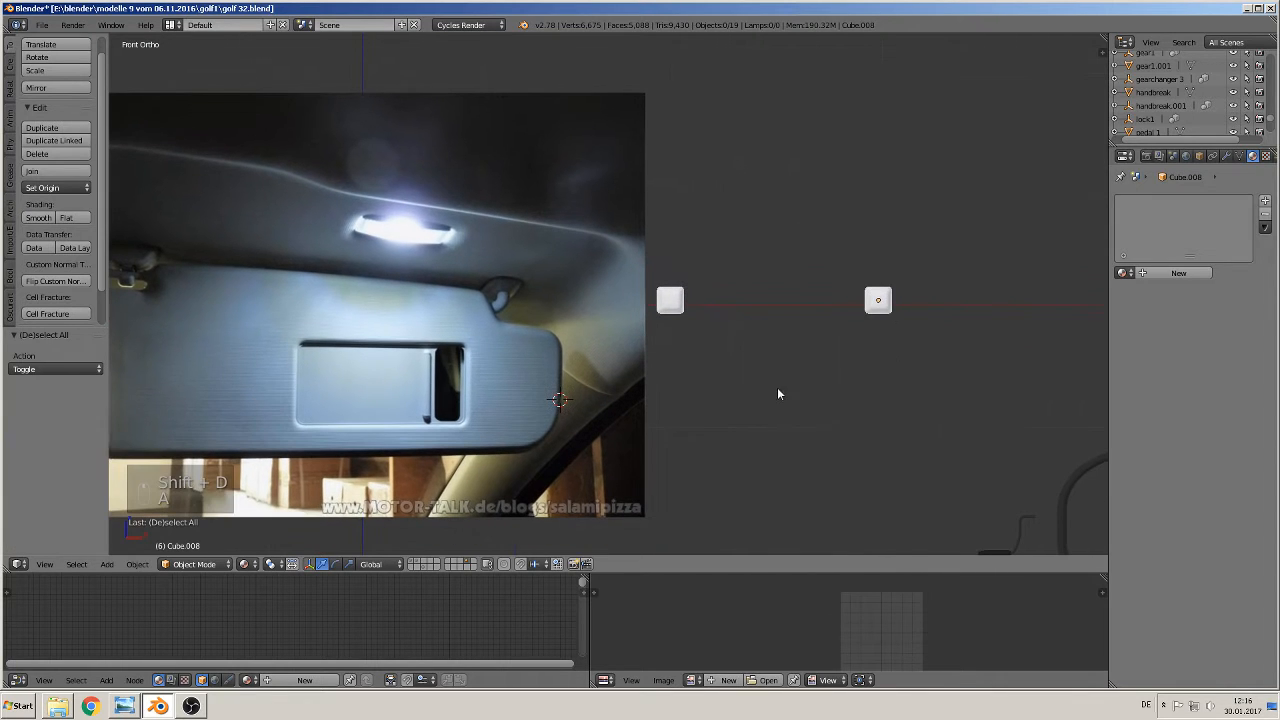
# - Save the file and add a Bezier circle beside the reference photo, rotated 90° about X
pyautogui.click(42, 24)
pyautogui.click(59, 127)
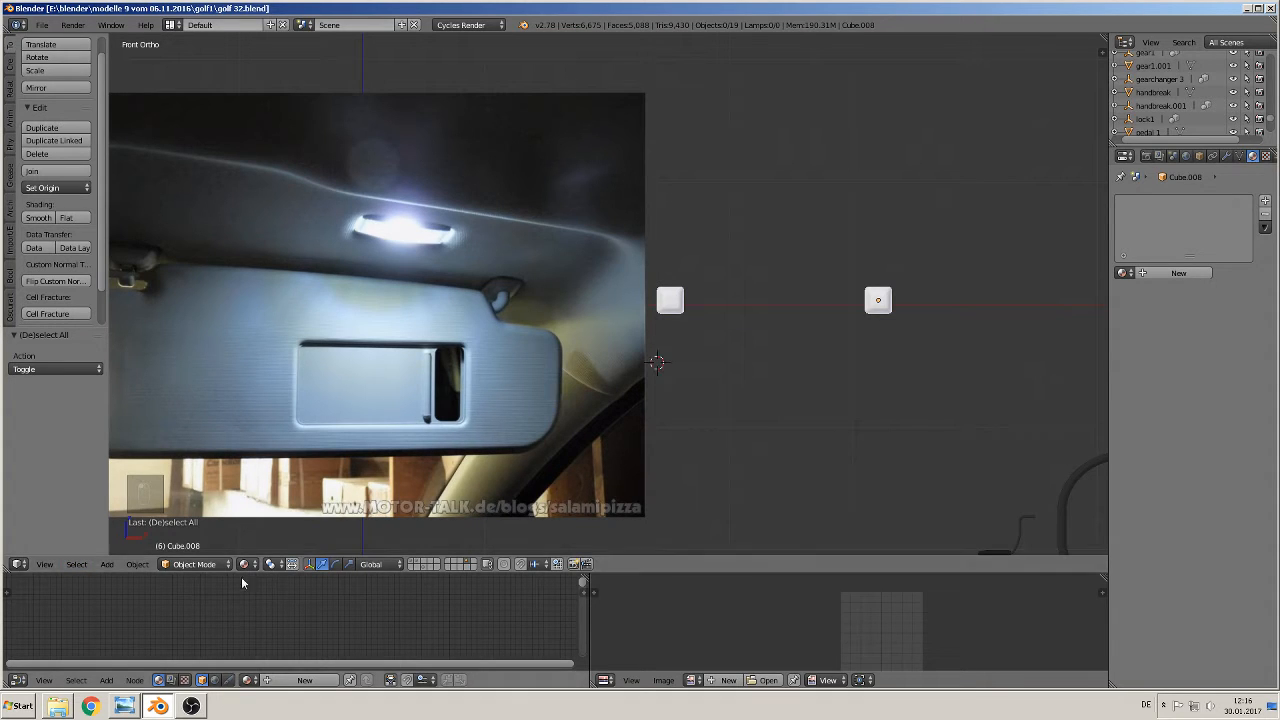
pyautogui.click(106, 564)
pyautogui.moveTo(126, 538)
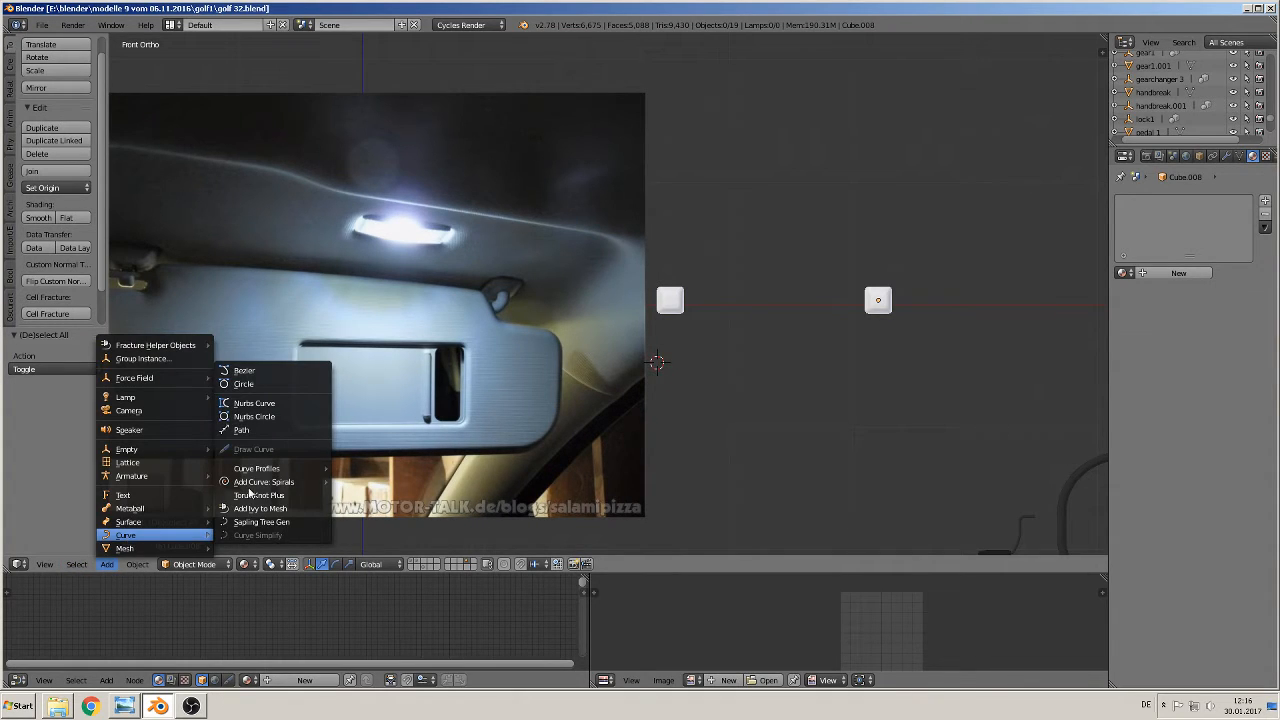
pyautogui.click(243, 383)
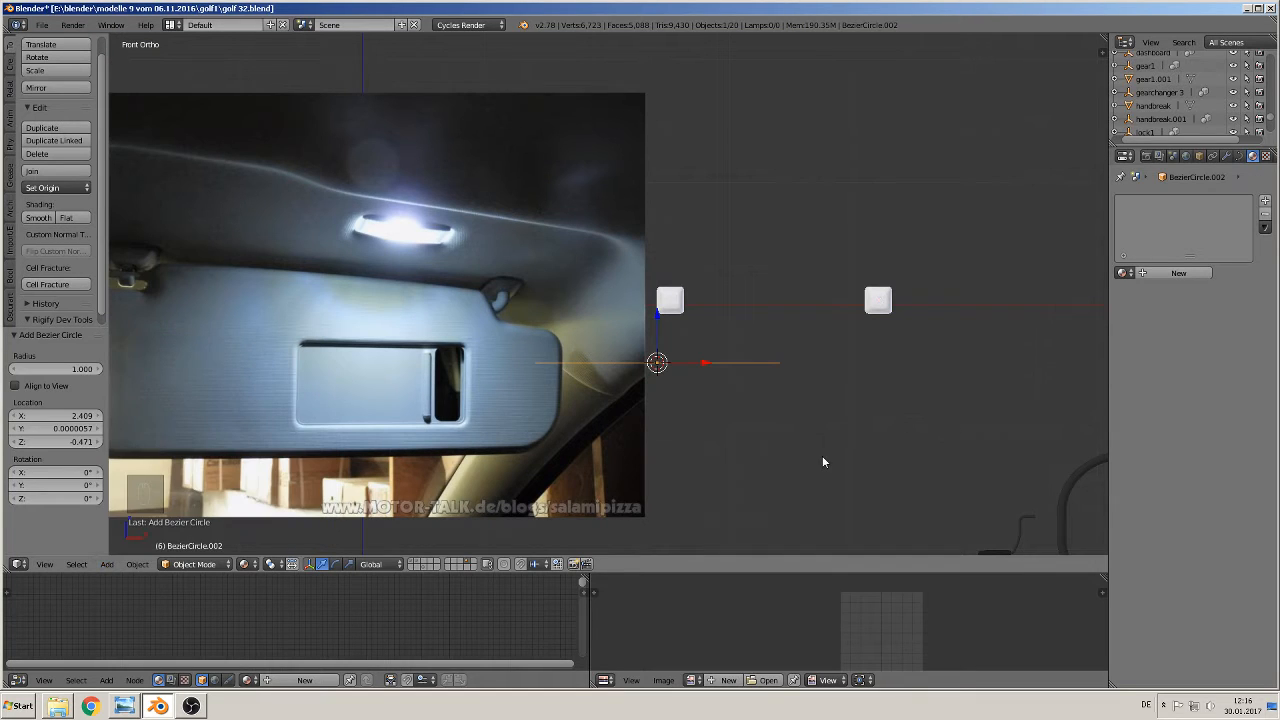
pyautogui.write('rx90')
pyautogui.press('Return')
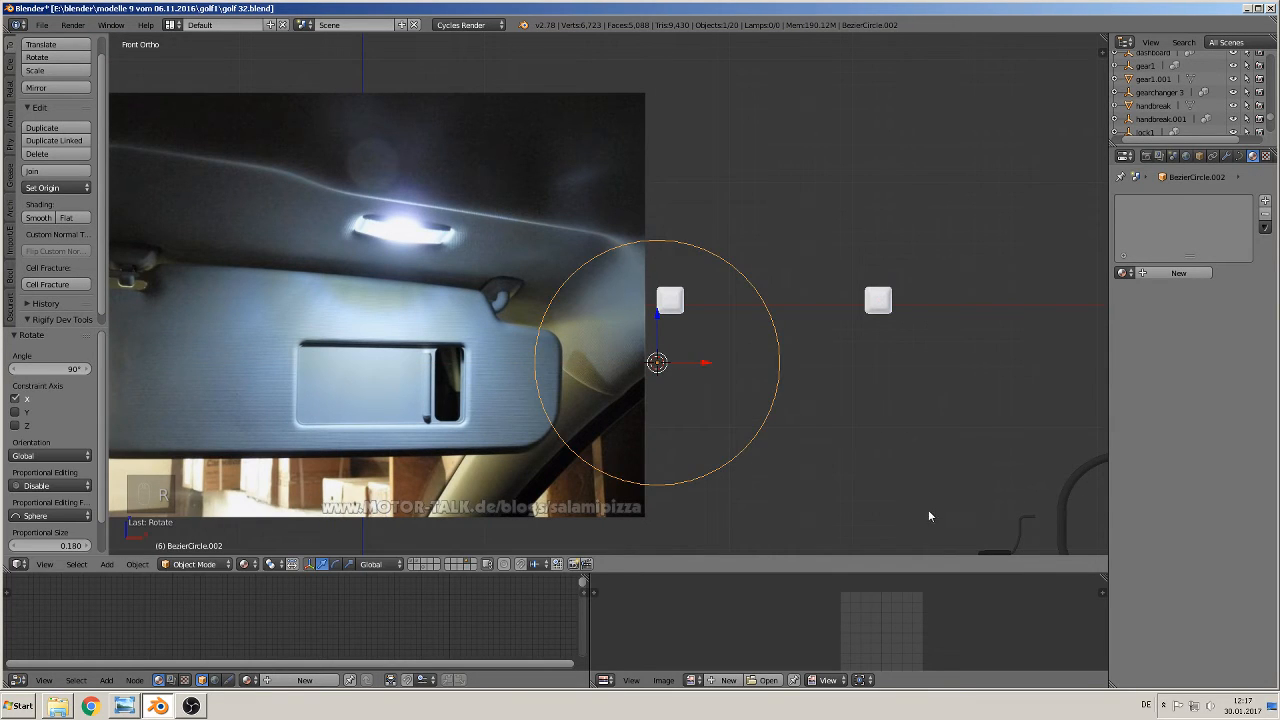
# - Scale the circle down to about 0.116 and move it onto the sun visor's curved hinge arm in the photo
pyautogui.press('s')
pyautogui.click(689, 382)
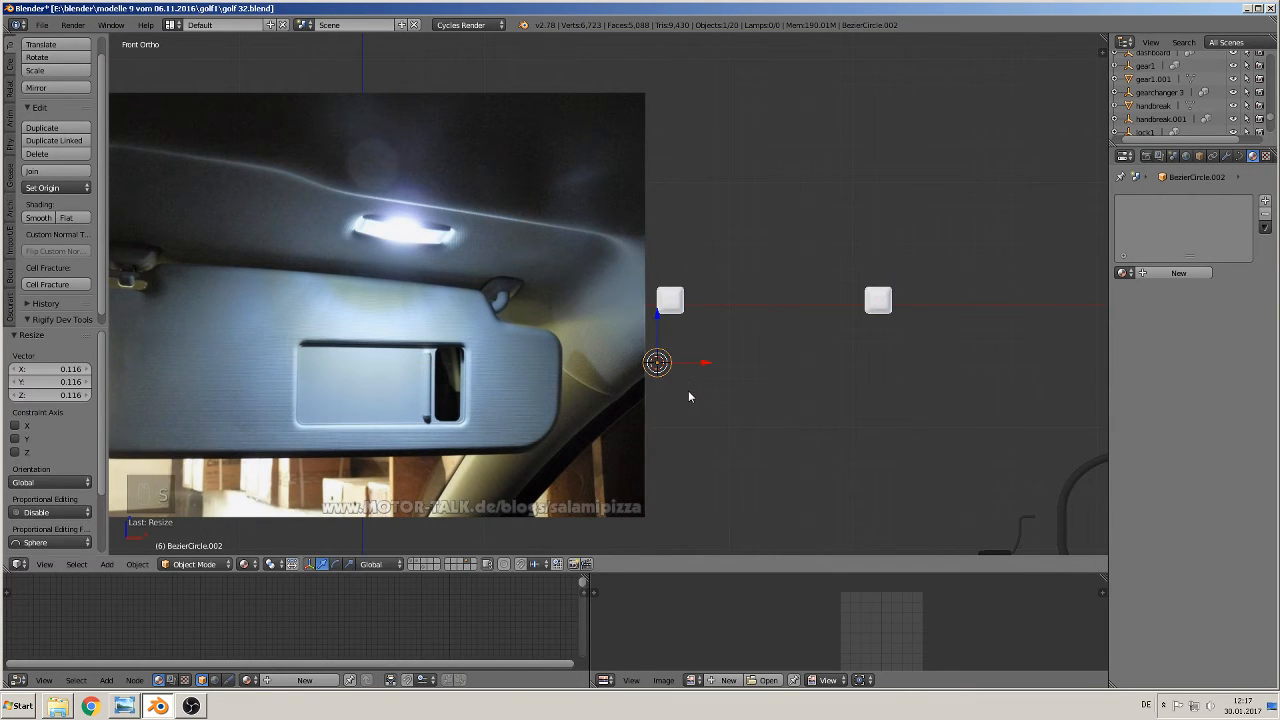
pyautogui.press('g')
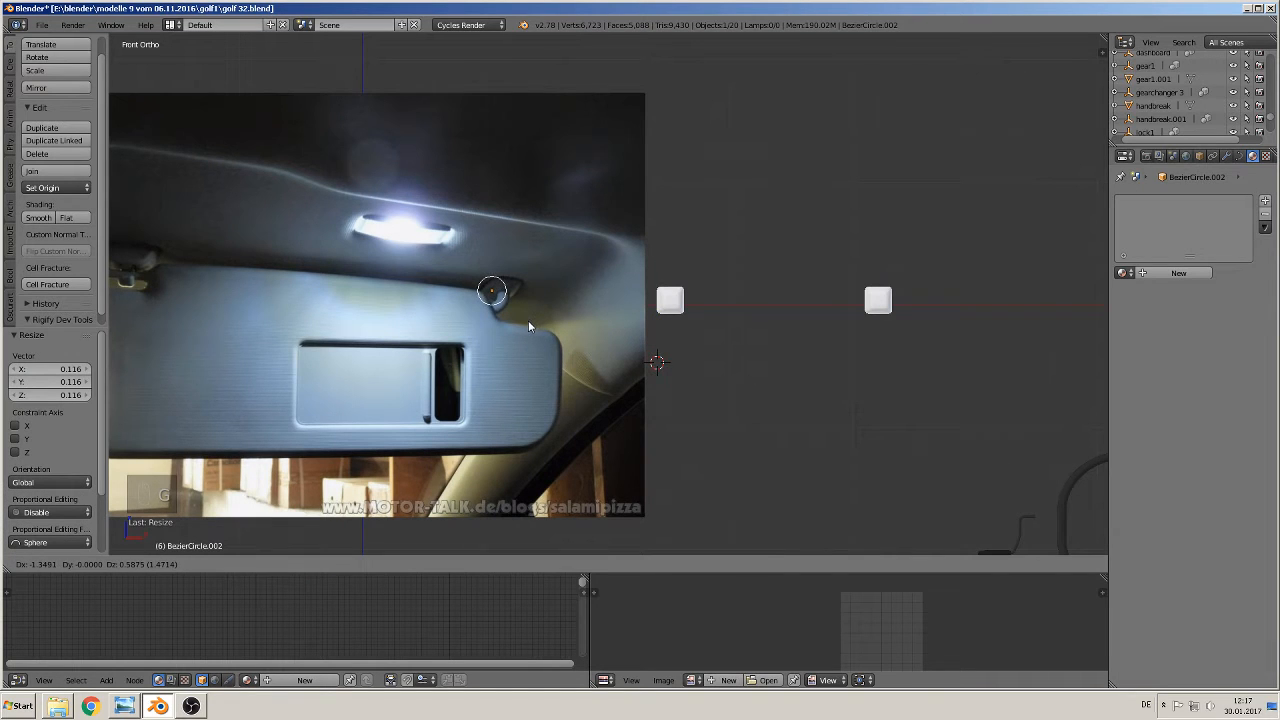
pyautogui.click(528, 320)
pyautogui.scroll(3, 545, 316)
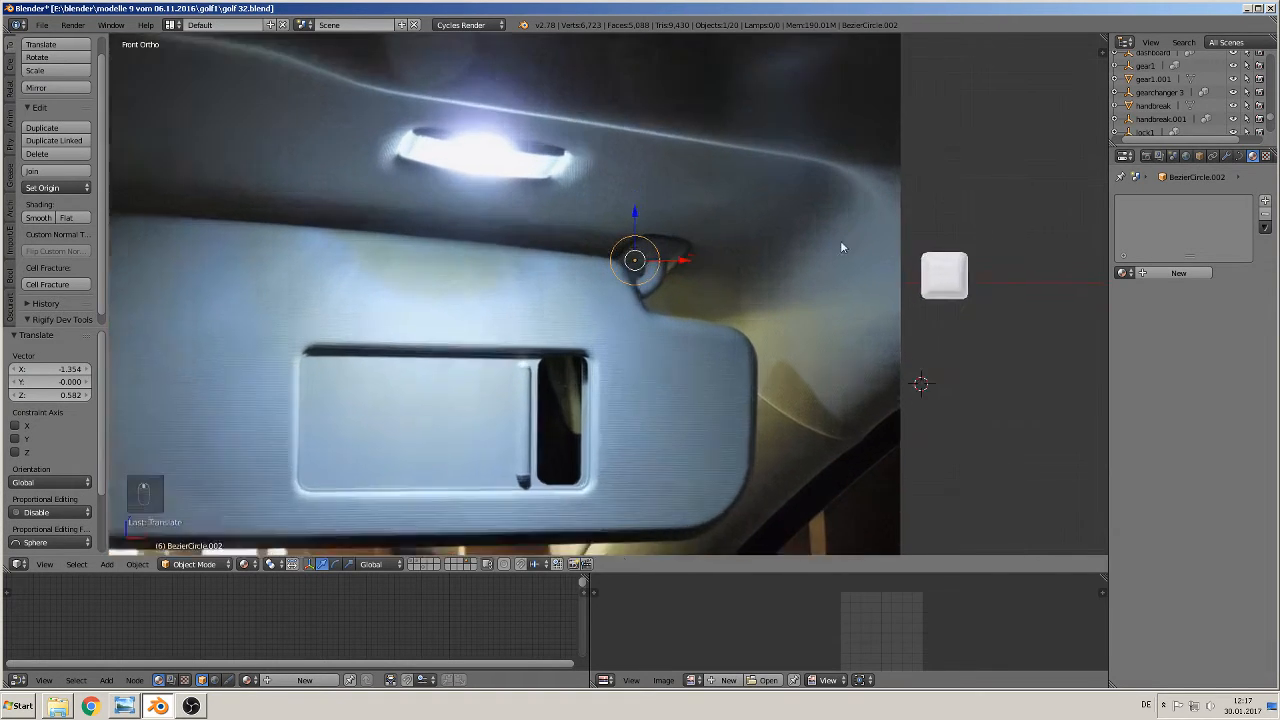
pyautogui.scroll(3, 841, 247)
# - Set the circle's fill to Full and its bevel depth to about 0.401
pyautogui.click(1240, 156)
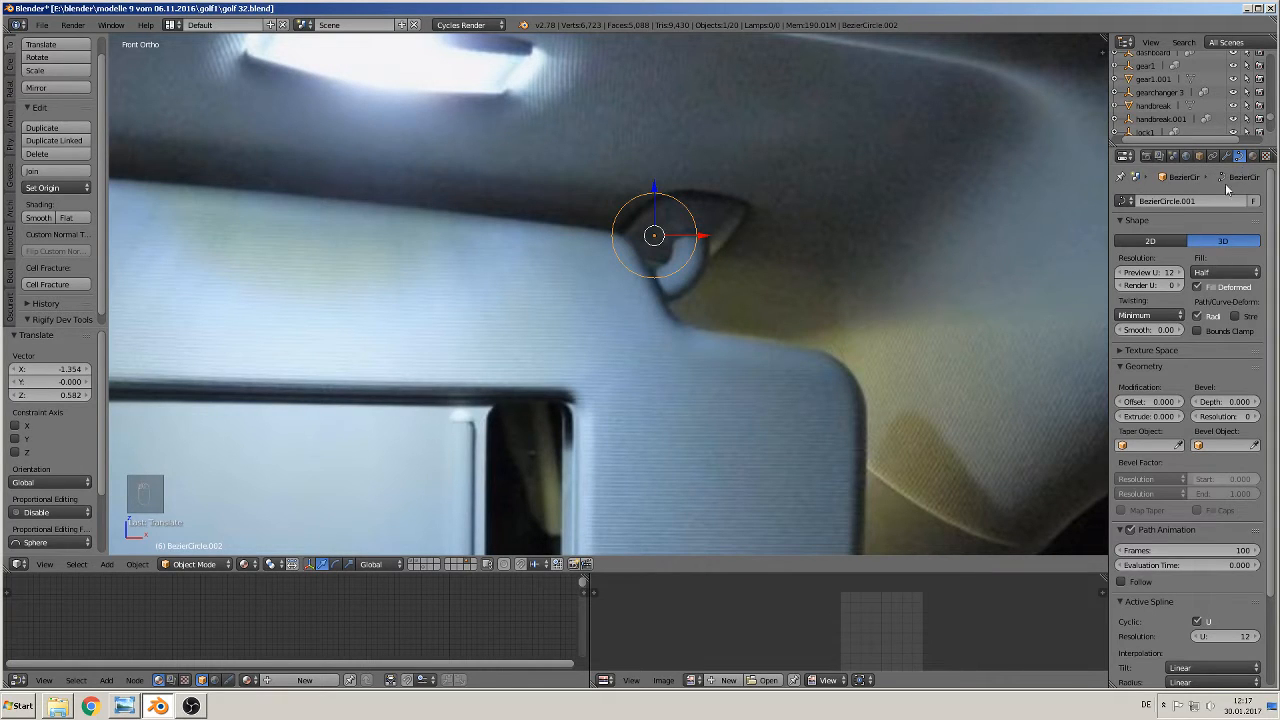
pyautogui.click(1215, 272)
pyautogui.click(1210, 262)
pyautogui.moveTo(1222, 405); pyautogui.dragTo(1274, 405)
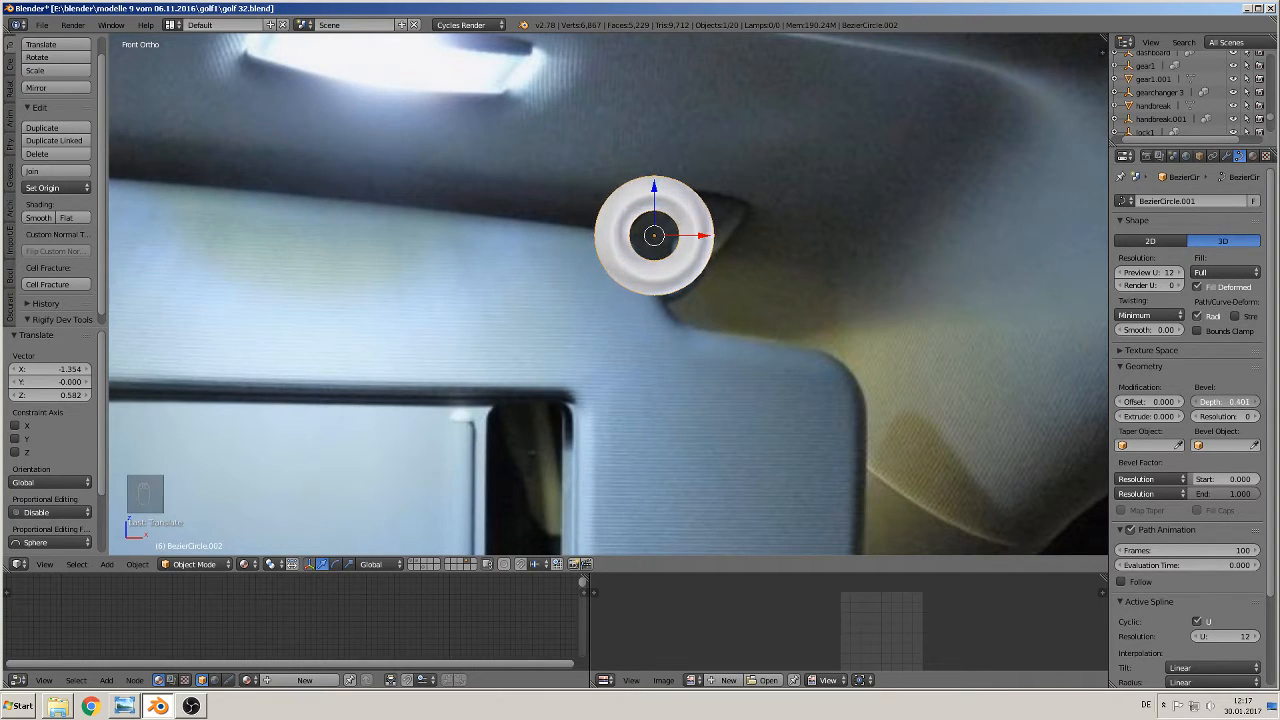
# - Move the thickened ring about -0.158 along Y
pyautogui.moveTo(700, 245); pyautogui.dragTo(651, 254, button='middle')
pyautogui.moveTo(696, 230); pyautogui.dragTo(646, 242)
pyautogui.moveTo(649, 288); pyautogui.dragTo(830, 332, button='middle')
# - Set the ring's bevel resolution to 2 and apply smooth shading in front view
pyautogui.click(1255, 416)
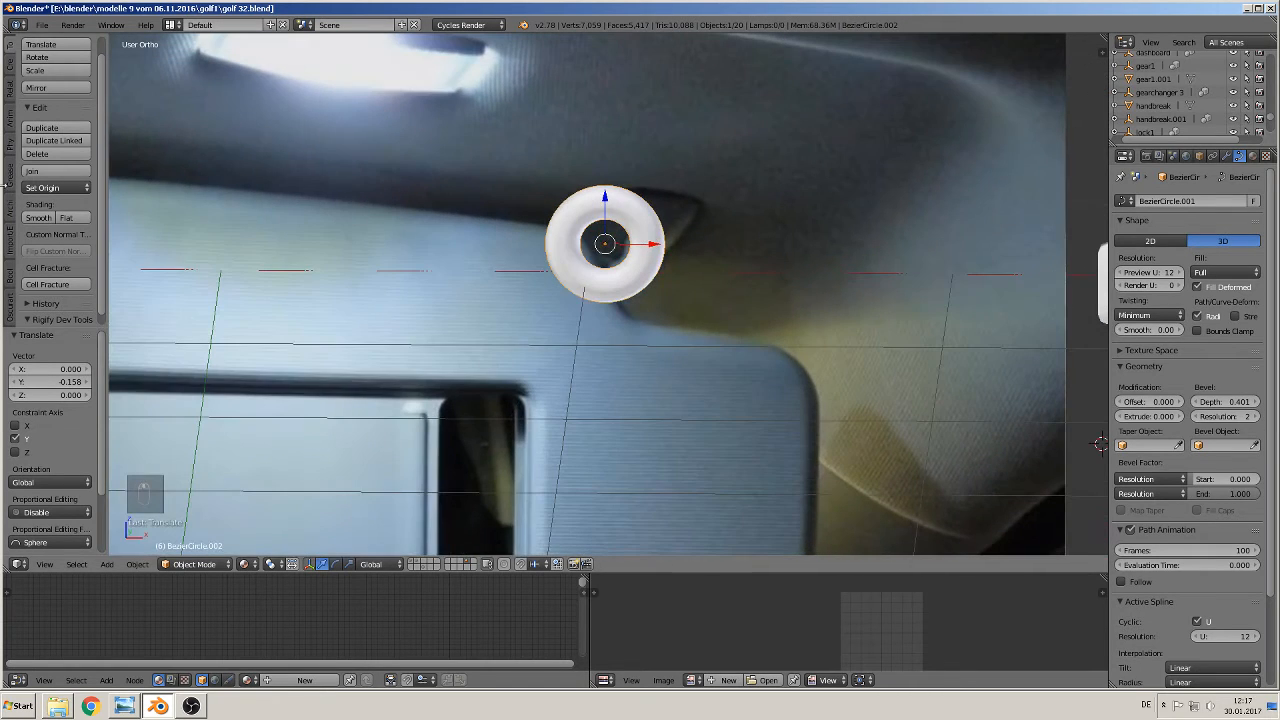
pyautogui.click(42, 219)
pyautogui.press('KP_1')
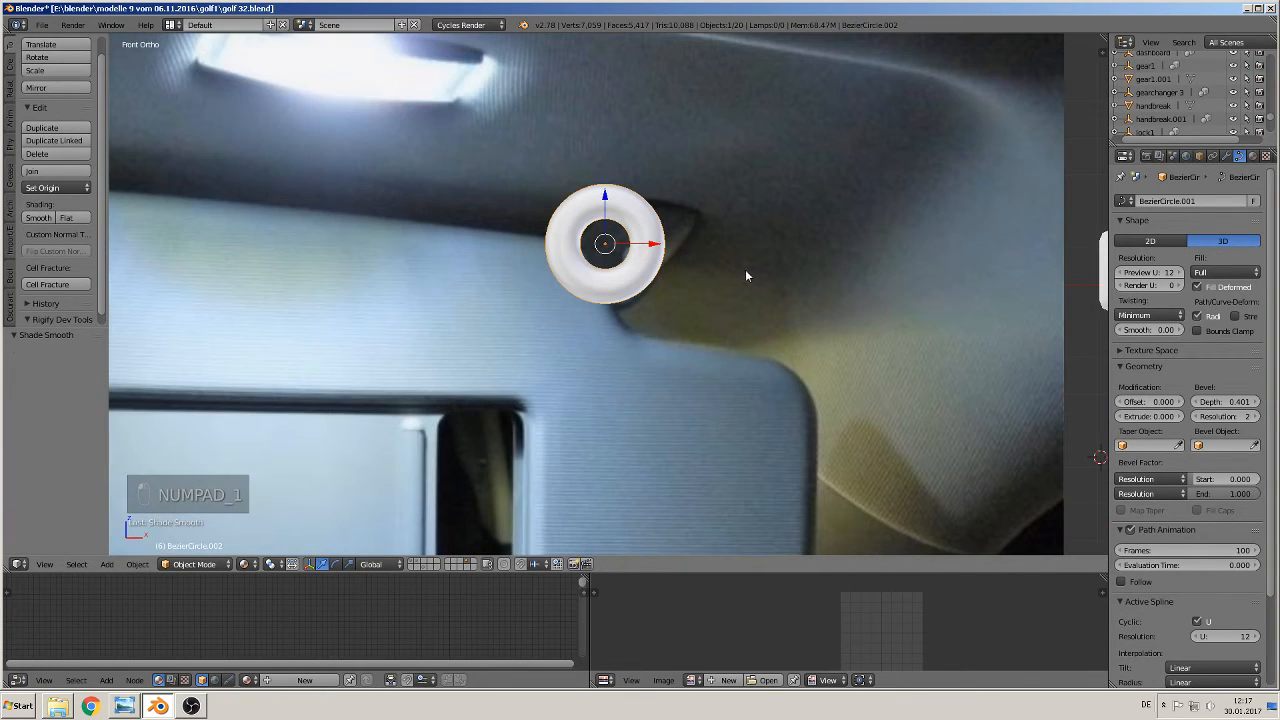
# - Duplicate the ring about -0.555 along X and move the copy to another layer
pyautogui.scroll(-4, 675, 255)
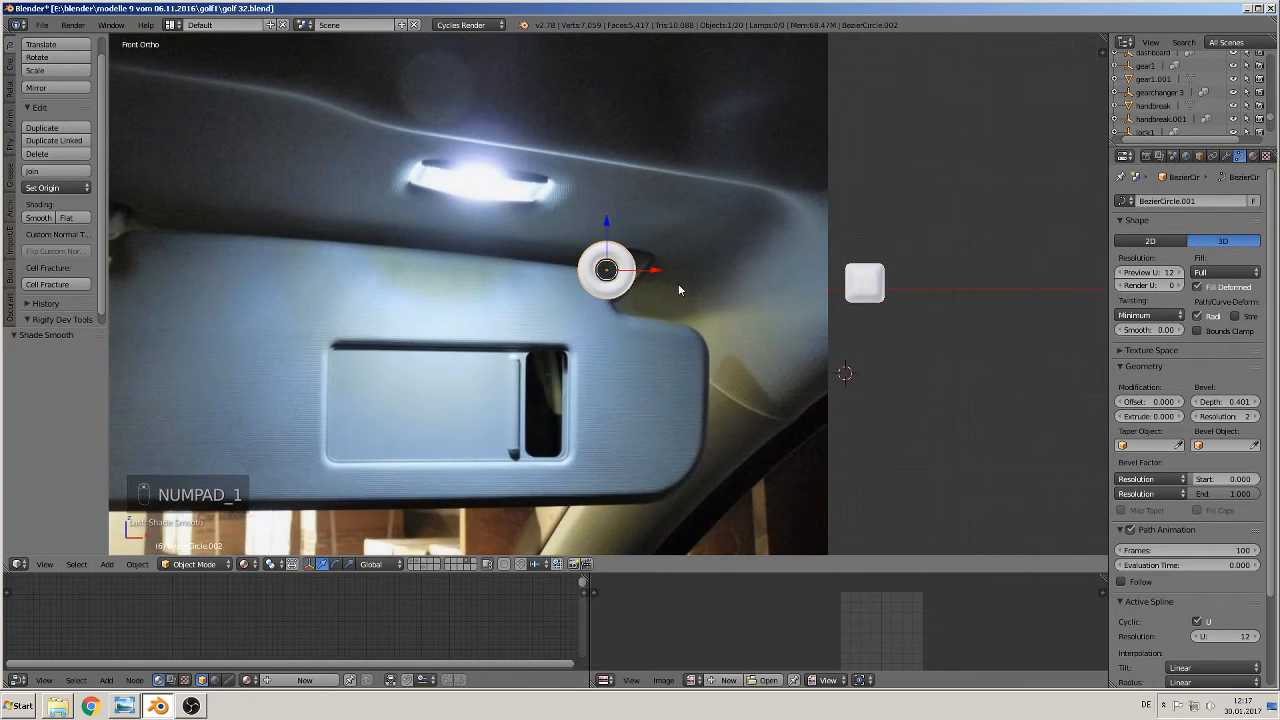
pyautogui.hotkey('shift', 'd')
pyautogui.click(566, 270)
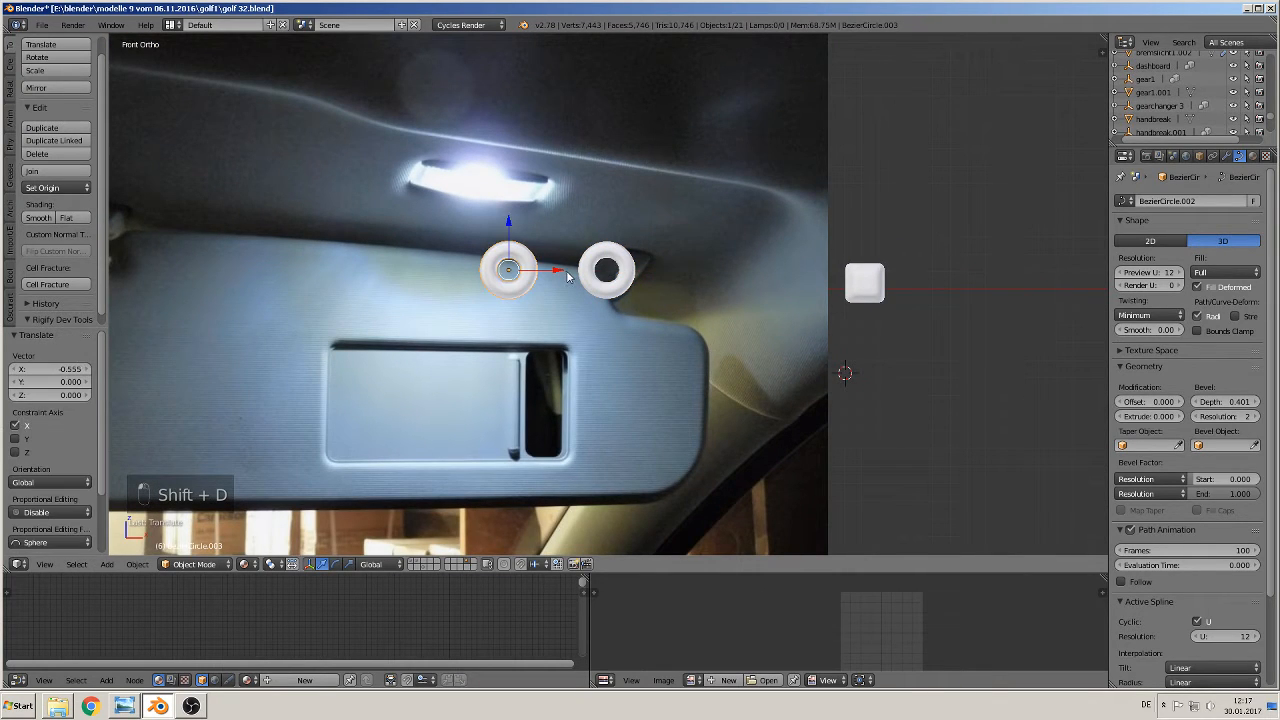
pyautogui.press('m')
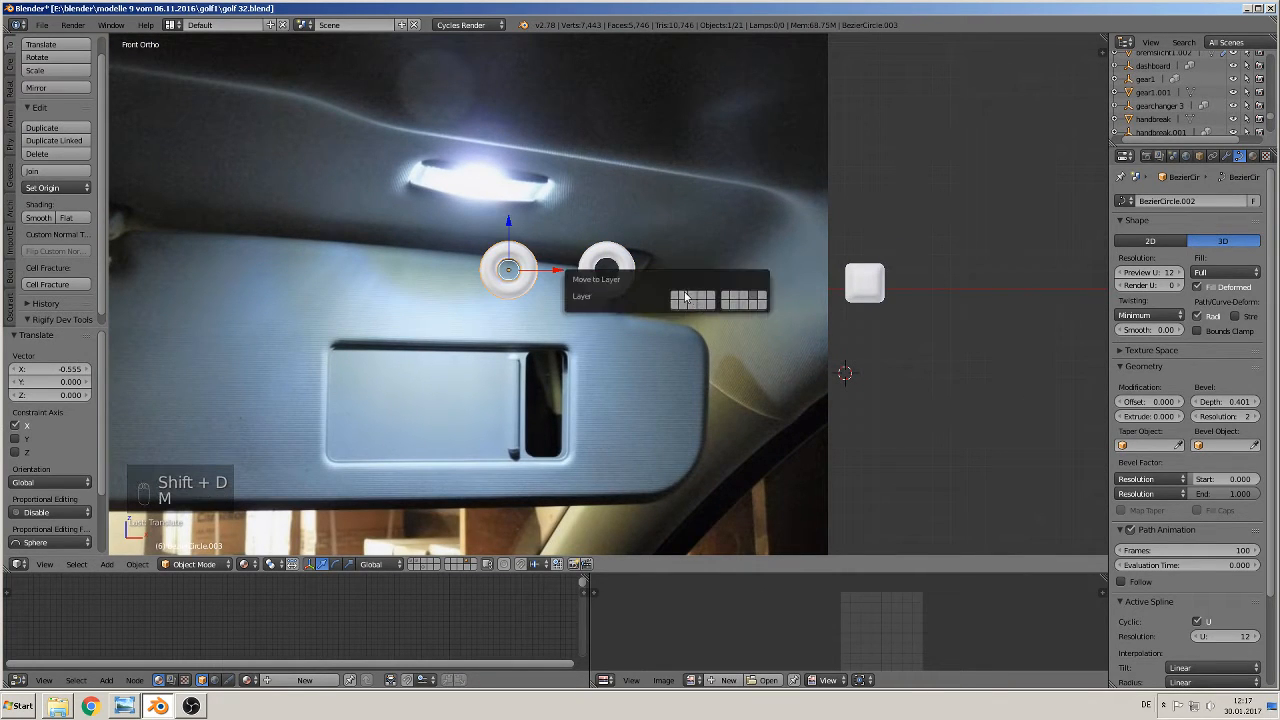
pyautogui.click(686, 297)
# - Convert the original ring on the visor hinge from a curve to a mesh
pyautogui.rightClick(622, 291)
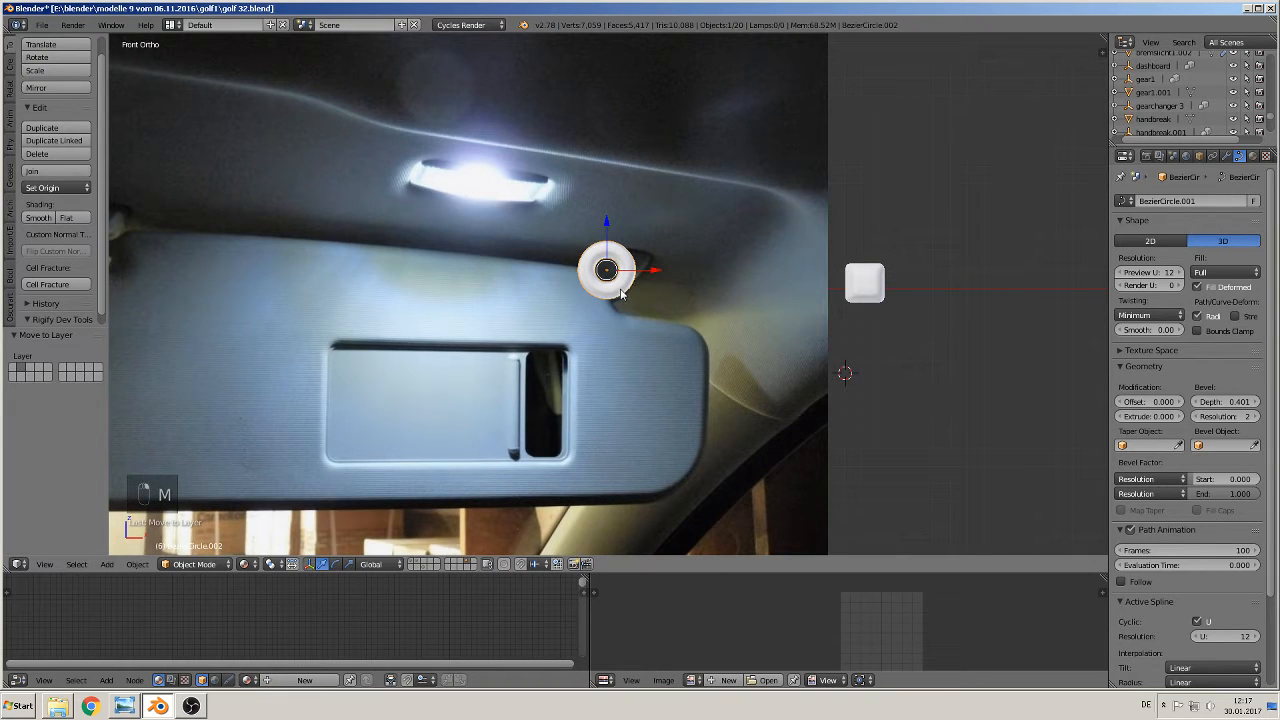
pyautogui.hotkey('alt', 'c')
pyautogui.click(613, 289)
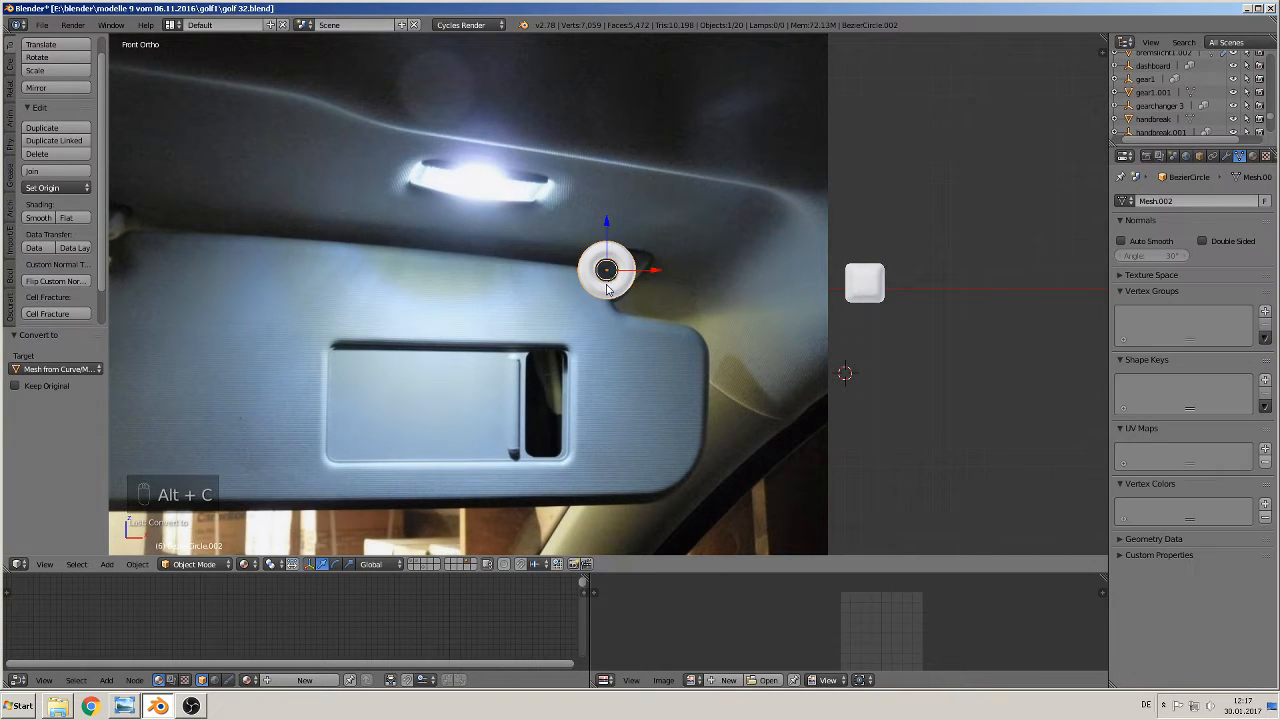
# - Enter mesh editing and delete the vertices of the ring's upper half
pyautogui.scroll(4, 613, 289)
pyautogui.press('Tab')
pyautogui.keyDown('shift'); pyautogui.moveTo(613, 289); pyautogui.dragTo(676, 359, button='middle'); pyautogui.keyUp('shift')
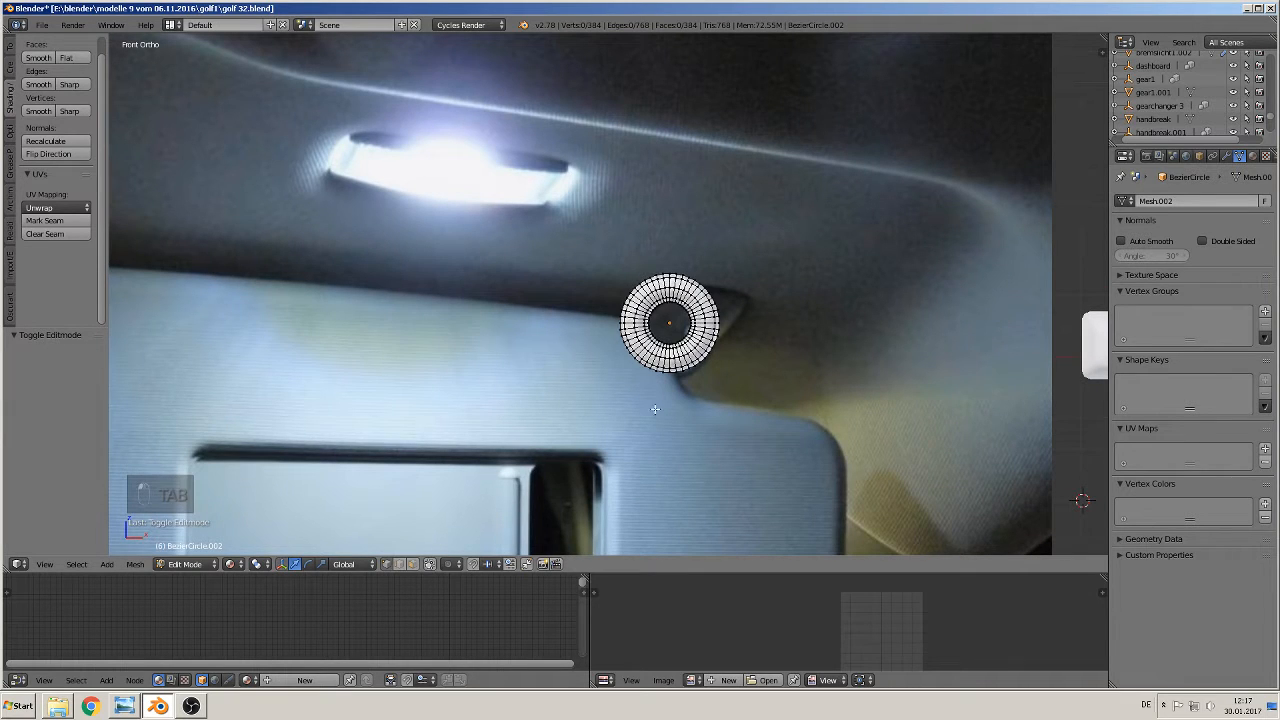
pyautogui.press('a')
pyautogui.scroll(2, 780, 330)
pyautogui.press('a')
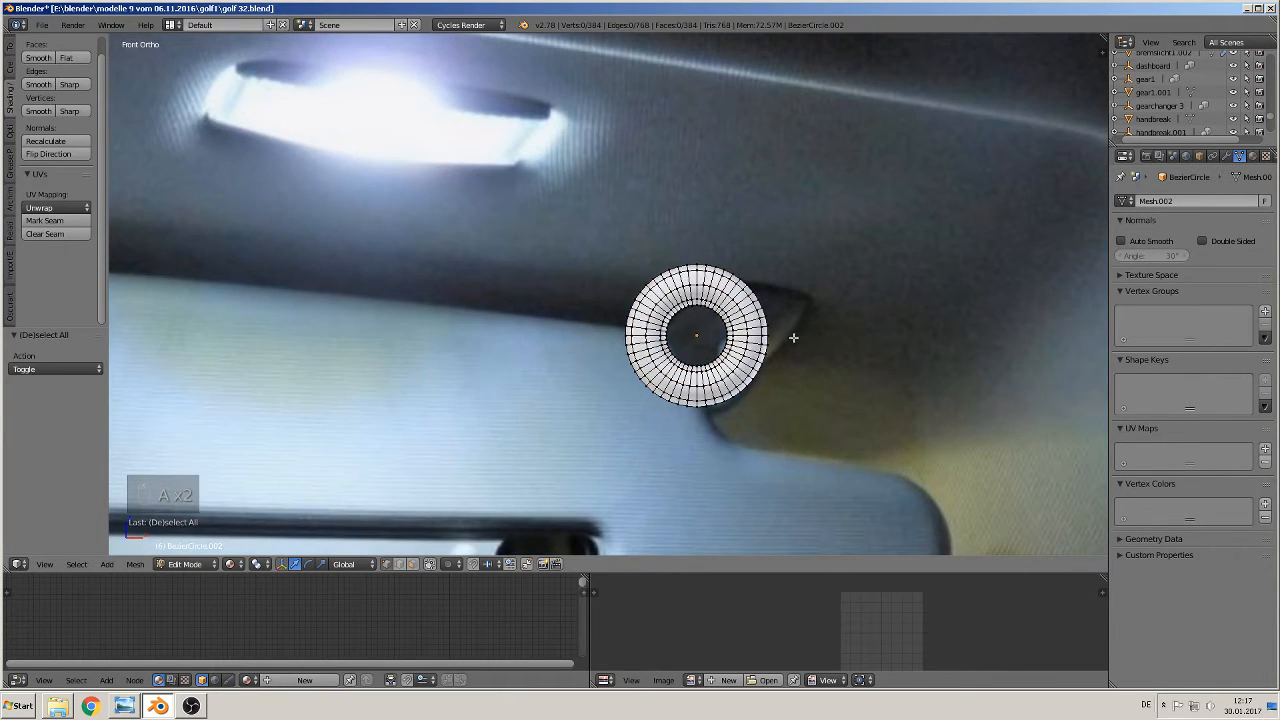
pyautogui.press('b')
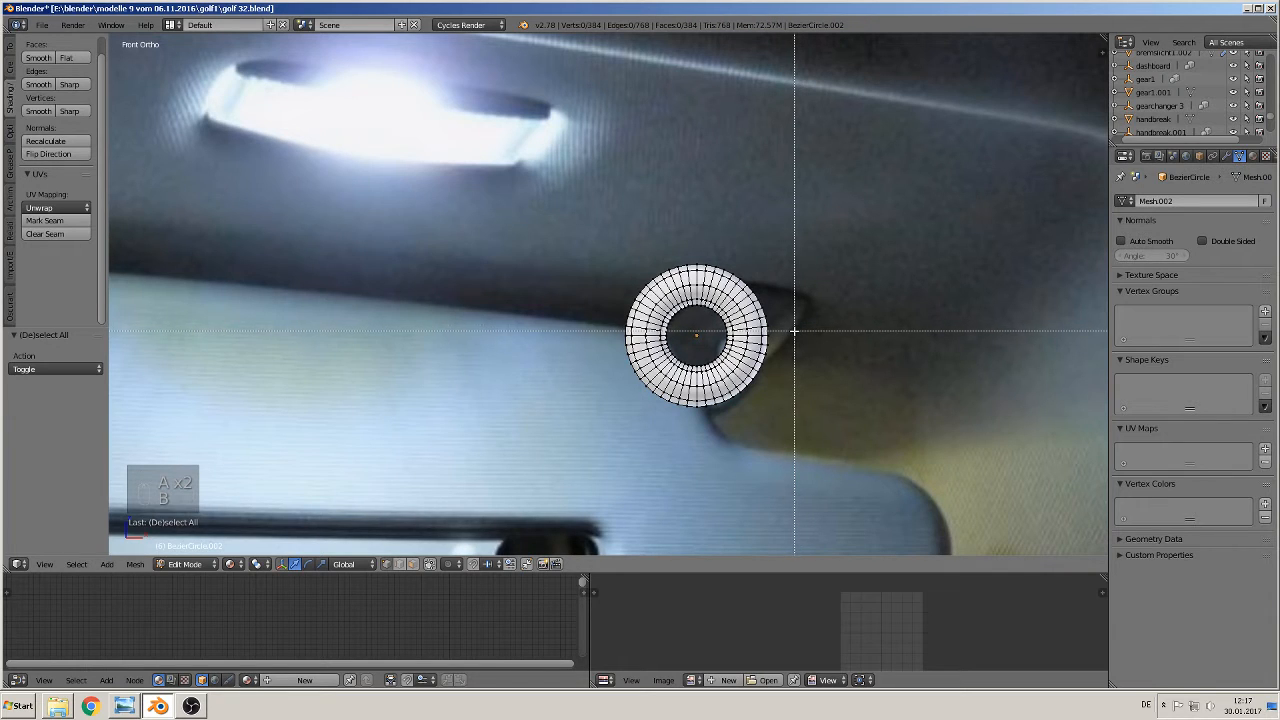
pyautogui.moveTo(794, 330); pyautogui.dragTo(535, 197)
pyautogui.press('x')
pyautogui.click(535, 197)
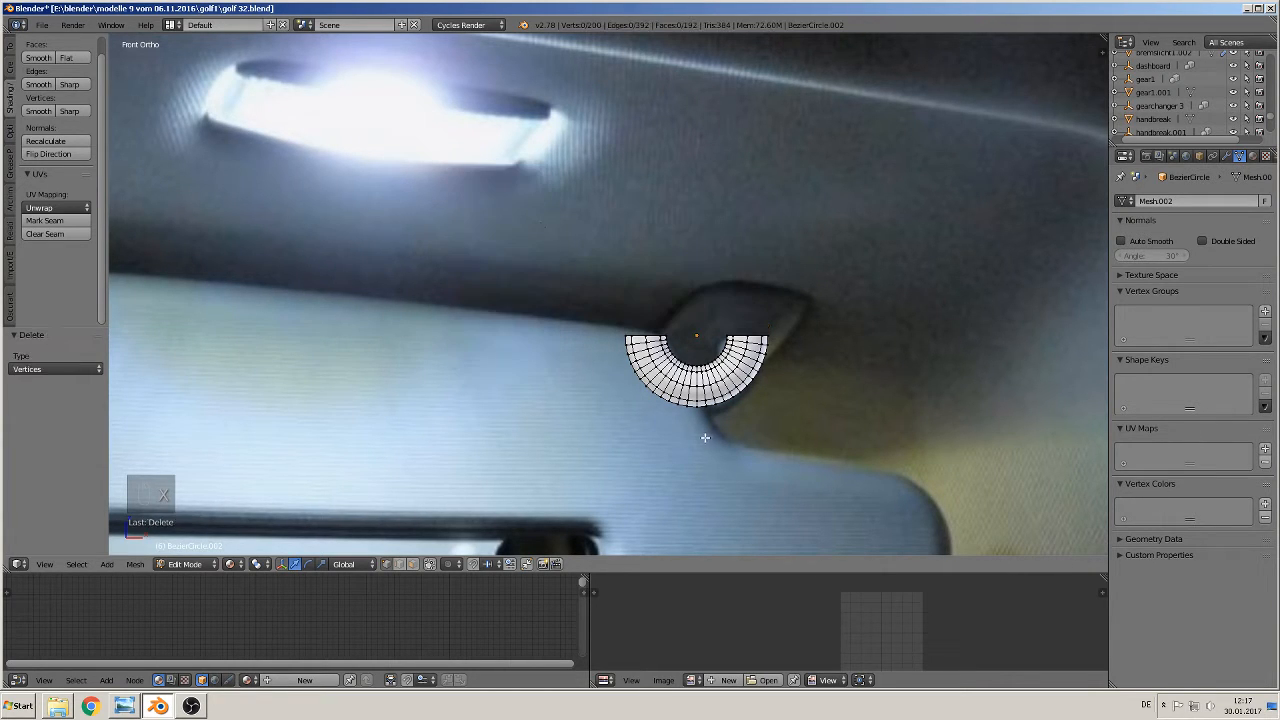
# - Delete the vertices in the left half of the remaining half ring and leave mesh editing
pyautogui.press('b')
pyautogui.rightClick(694, 444)
pyautogui.press('b')
pyautogui.moveTo(694, 443); pyautogui.dragTo(579, 253)
pyautogui.press('x')
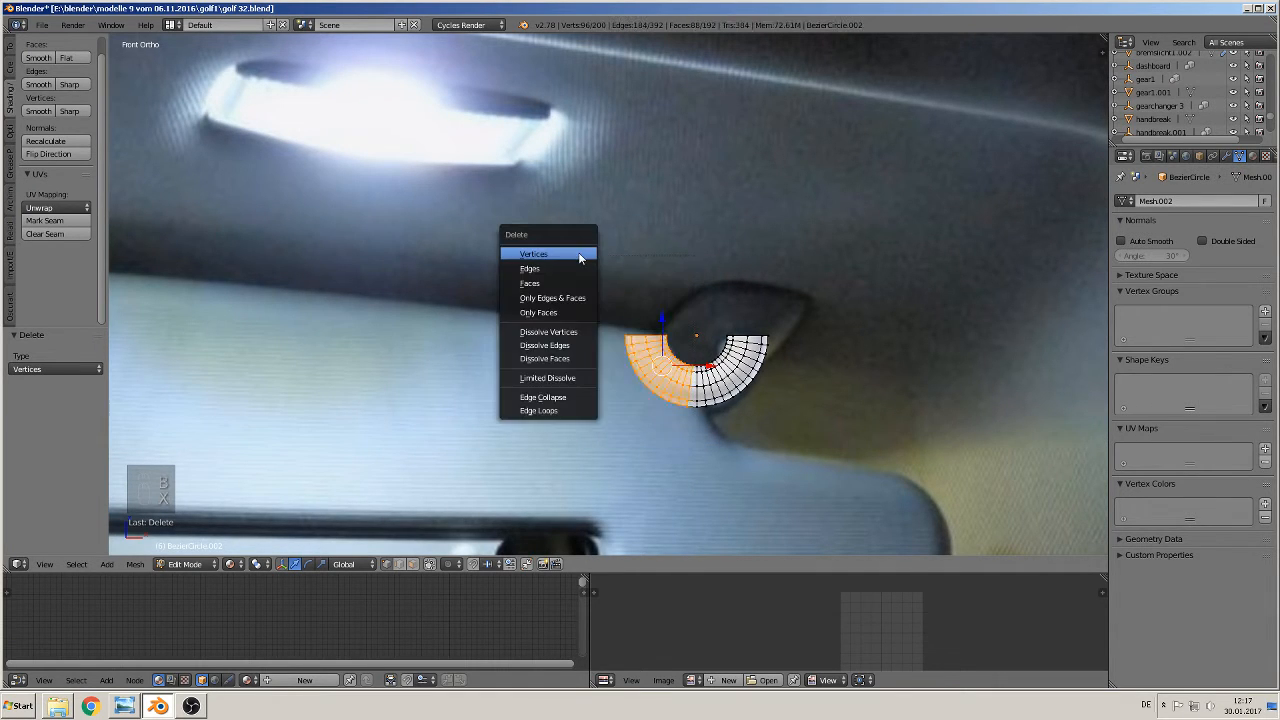
pyautogui.click(580, 251)
pyautogui.press('Tab')
pyautogui.scroll(-4, 600, 290)
pyautogui.scroll(-2, 702, 360)
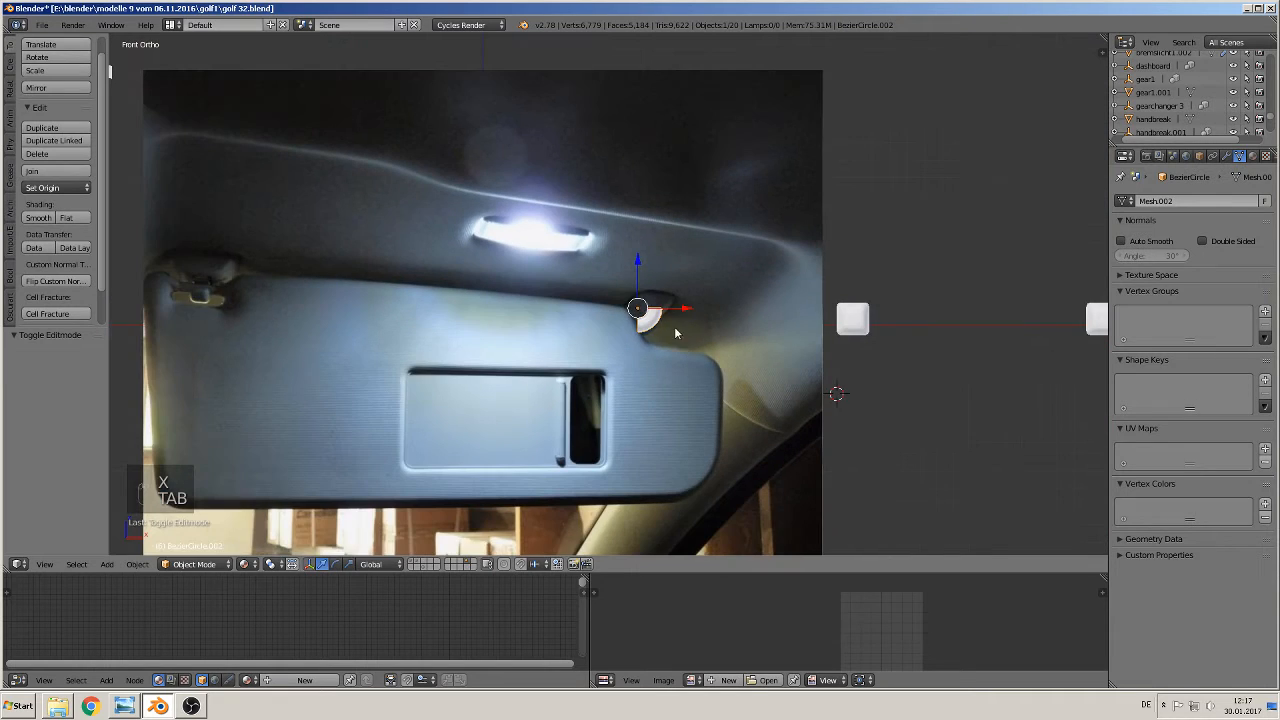
# - Move the quarter ring along X to the mounting block farther from the photo and lower it about 0.209 along Z
pyautogui.press('g')
pyautogui.press('x')
pyautogui.click(607, 324)
pyautogui.keyDown('shift'); pyautogui.moveTo(777, 404); pyautogui.dragTo(379, 366, button='middle'); pyautogui.keyUp('shift')
pyautogui.moveTo(497, 269); pyautogui.dragTo(714, 282)
pyautogui.click(713, 286)
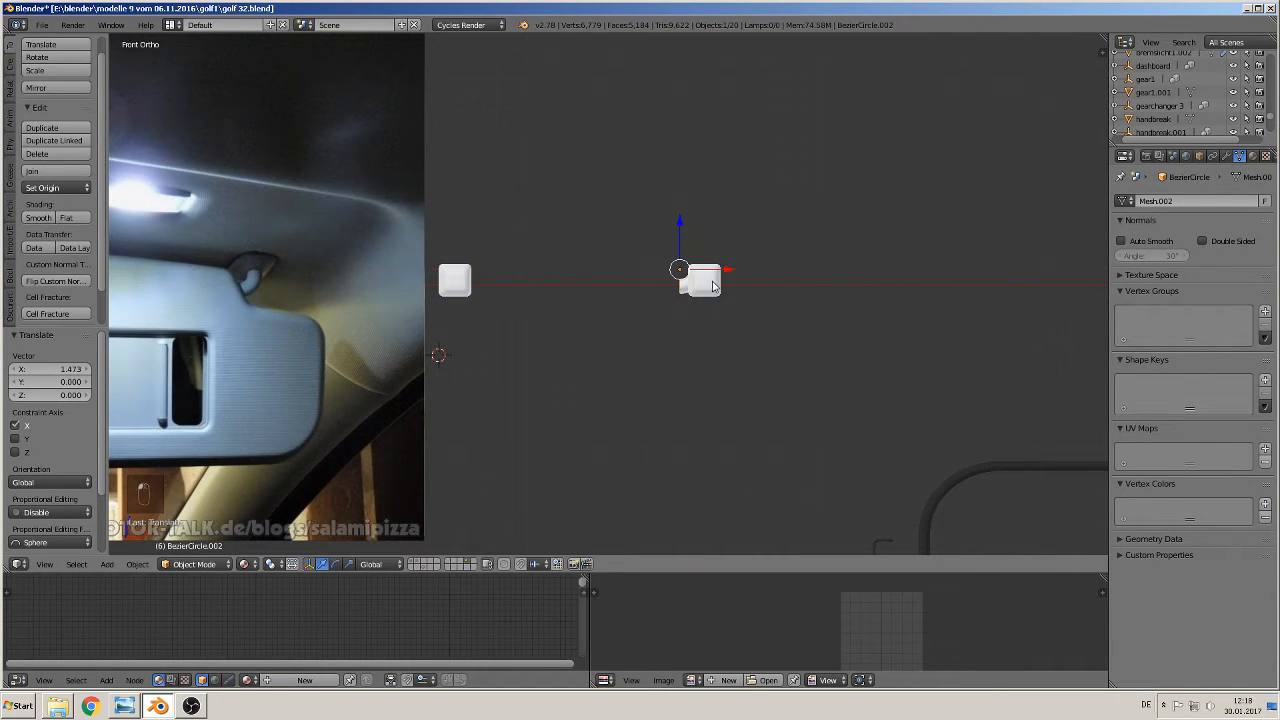
pyautogui.moveTo(672, 222)
pyautogui.mouseDown()
pyautogui.moveTo(682, 215)
pyautogui.moveTo(677, 246)
pyautogui.mouseUp()
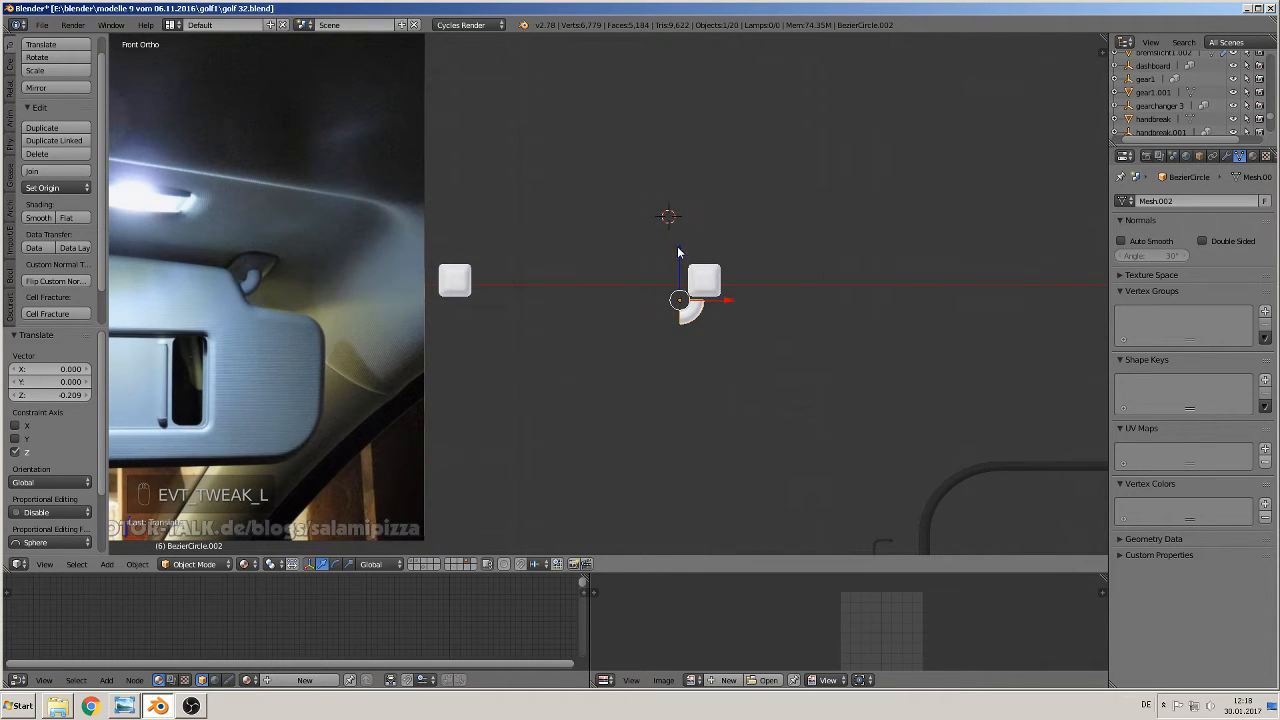
# - Rotate the mounting block above the quarter ring 90° about X and shift it down and sideways onto the curved arm
pyautogui.rightClick(727, 281)
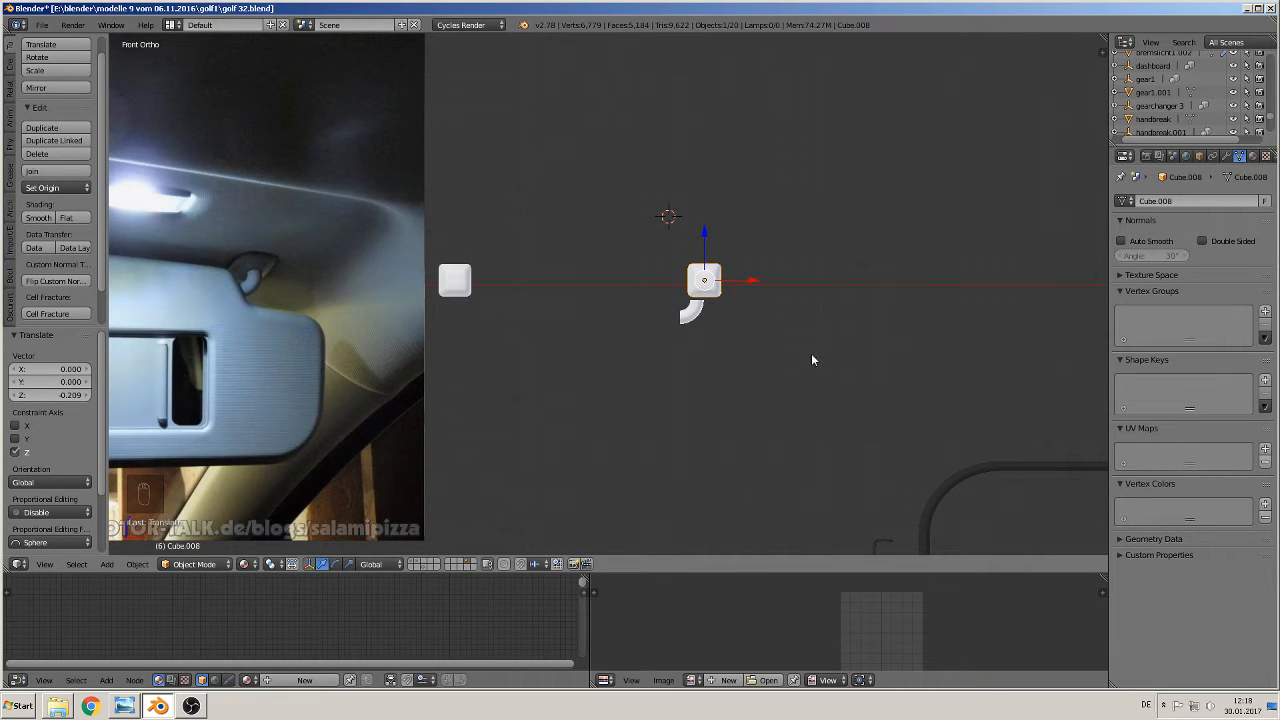
pyautogui.write('rx')
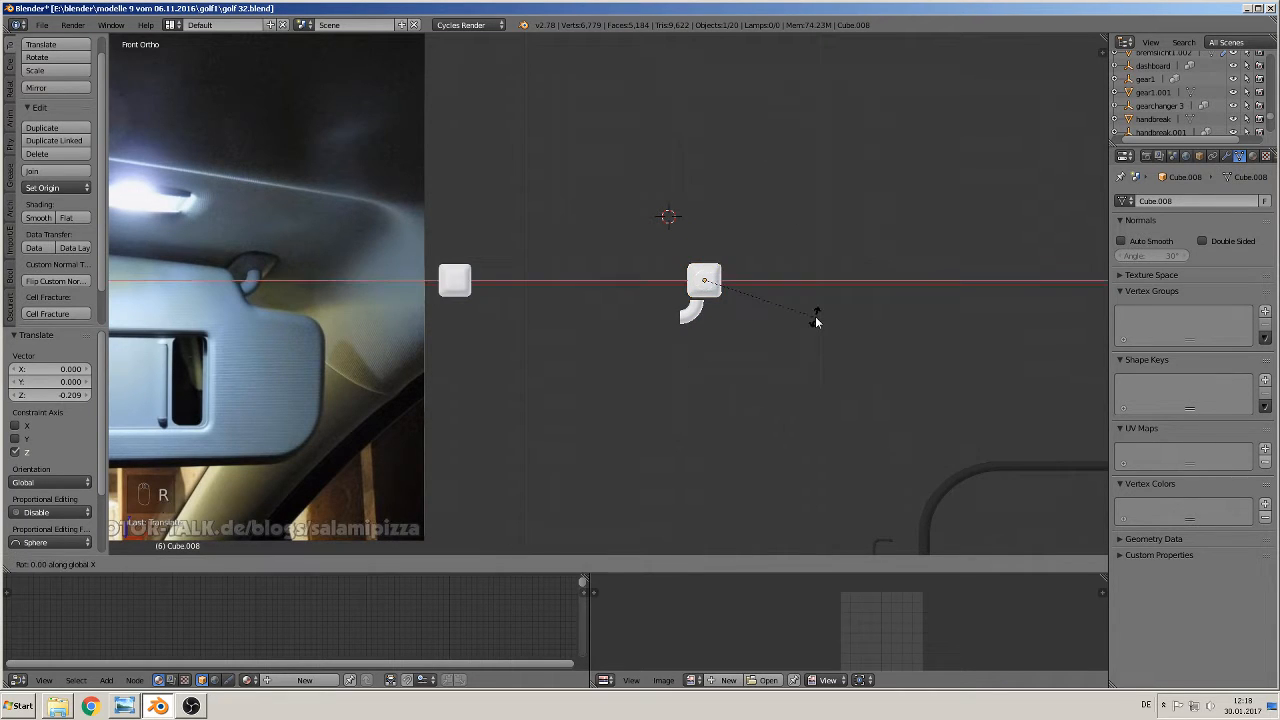
pyautogui.write('90')
pyautogui.press('Return')
pyautogui.moveTo(740, 280); pyautogui.dragTo(739, 285)
pyautogui.moveTo(698, 236); pyautogui.dragTo(696, 243)
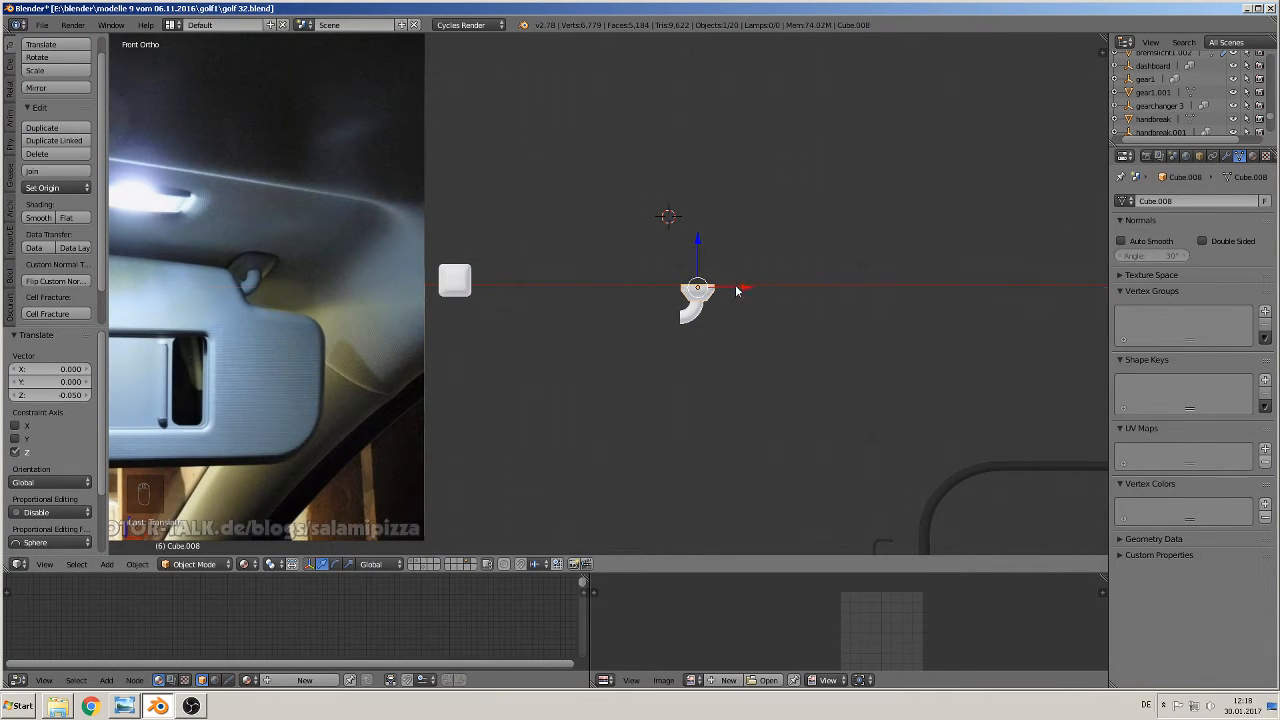
pyautogui.moveTo(741, 288); pyautogui.dragTo(733, 290)
# - Align the curved arm beneath the rotated mounting block and deselect everything
pyautogui.moveTo(733, 290); pyautogui.dragTo(716, 353, button='middle')
pyautogui.rightClick(728, 311)
pyautogui.moveTo(760, 298); pyautogui.dragTo(740, 300)
pyautogui.moveTo(740, 300); pyautogui.dragTo(855, 325, button='middle')
pyautogui.press('a')
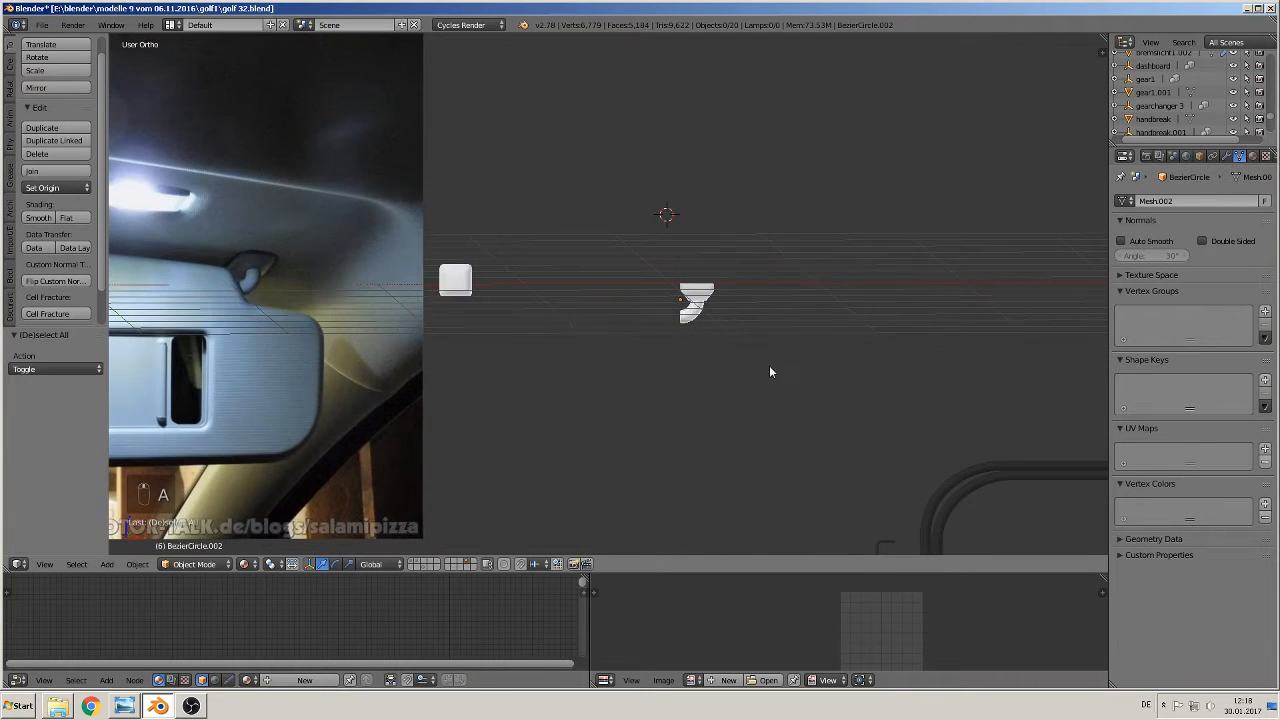
# - Close the open lower end of the curved arm with a face and leave mesh editing
pyautogui.press('KP_1')
pyautogui.keyDown('shift'); pyautogui.moveTo(566, 271); pyautogui.dragTo(981, 355, button='middle'); pyautogui.keyUp('shift')
pyautogui.scroll(5, 534, 390)
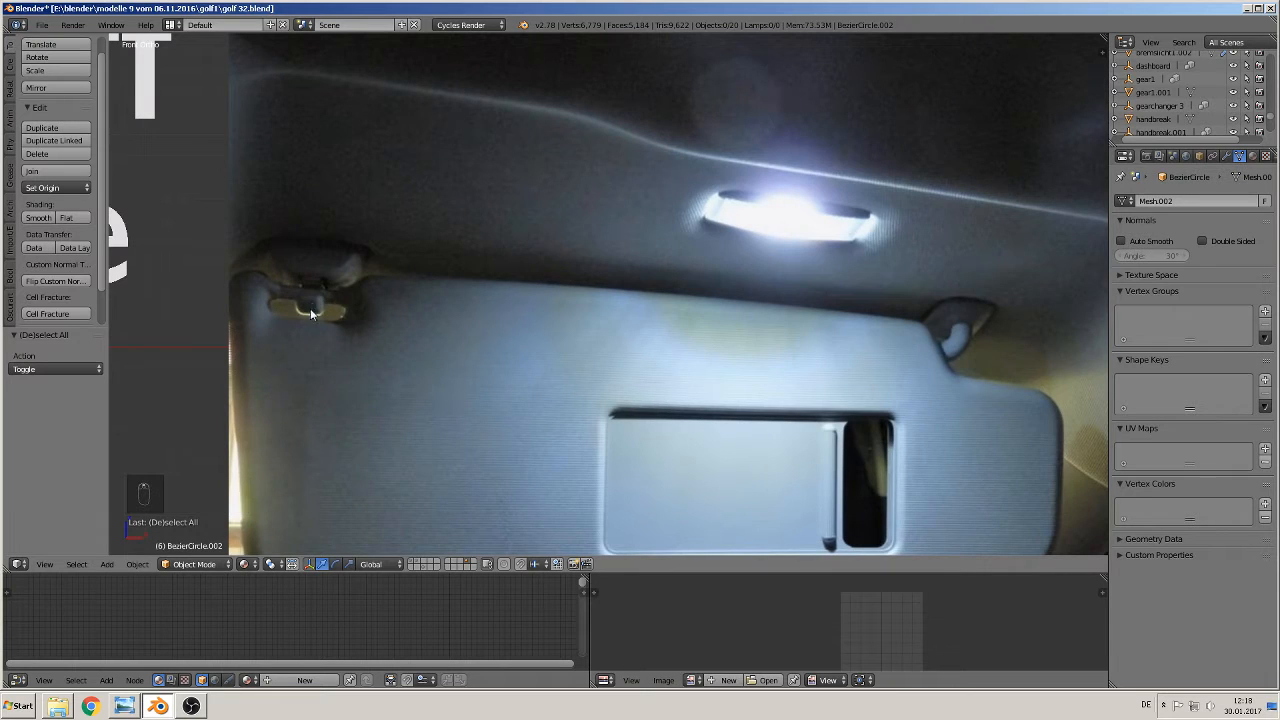
pyautogui.scroll(-6, 325, 292)
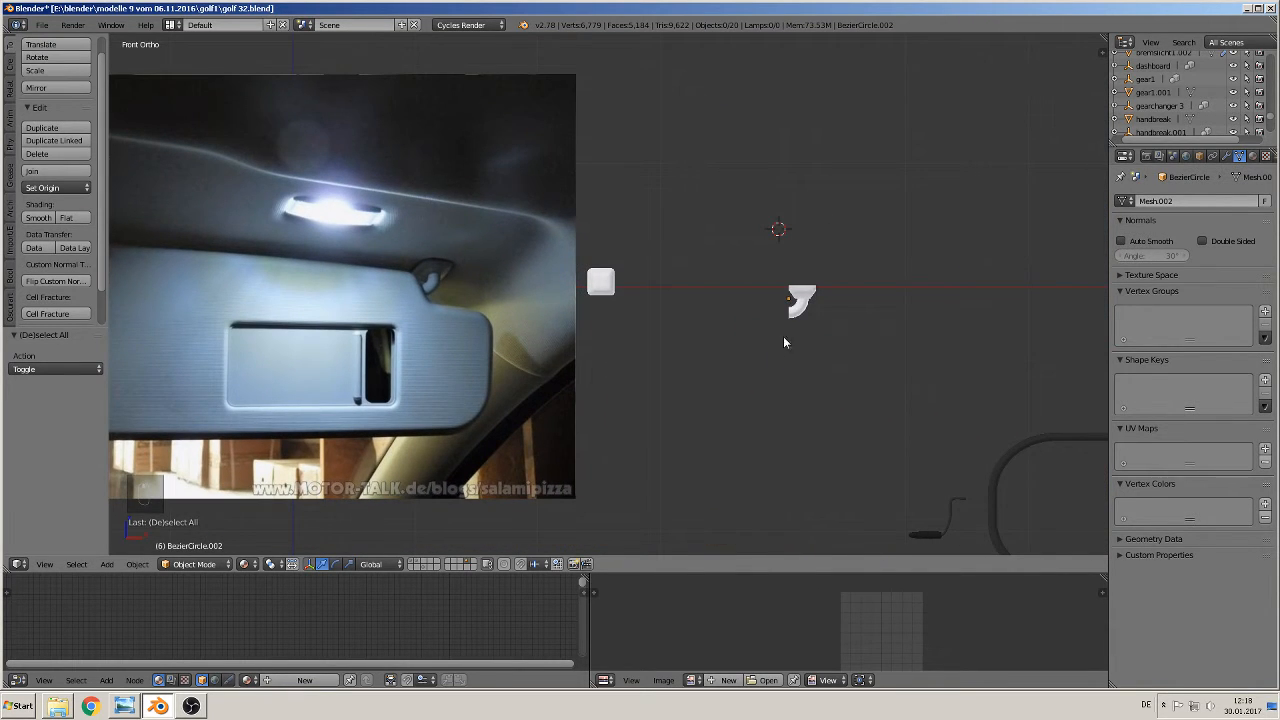
pyautogui.moveTo(784, 338); pyautogui.dragTo(859, 354, button='middle')
pyautogui.scroll(5, 940, 357)
pyautogui.keyDown('shift'); pyautogui.moveTo(1008, 361); pyautogui.dragTo(507, 299, button='middle'); pyautogui.keyUp('shift')
pyautogui.scroll(4, 504, 292)
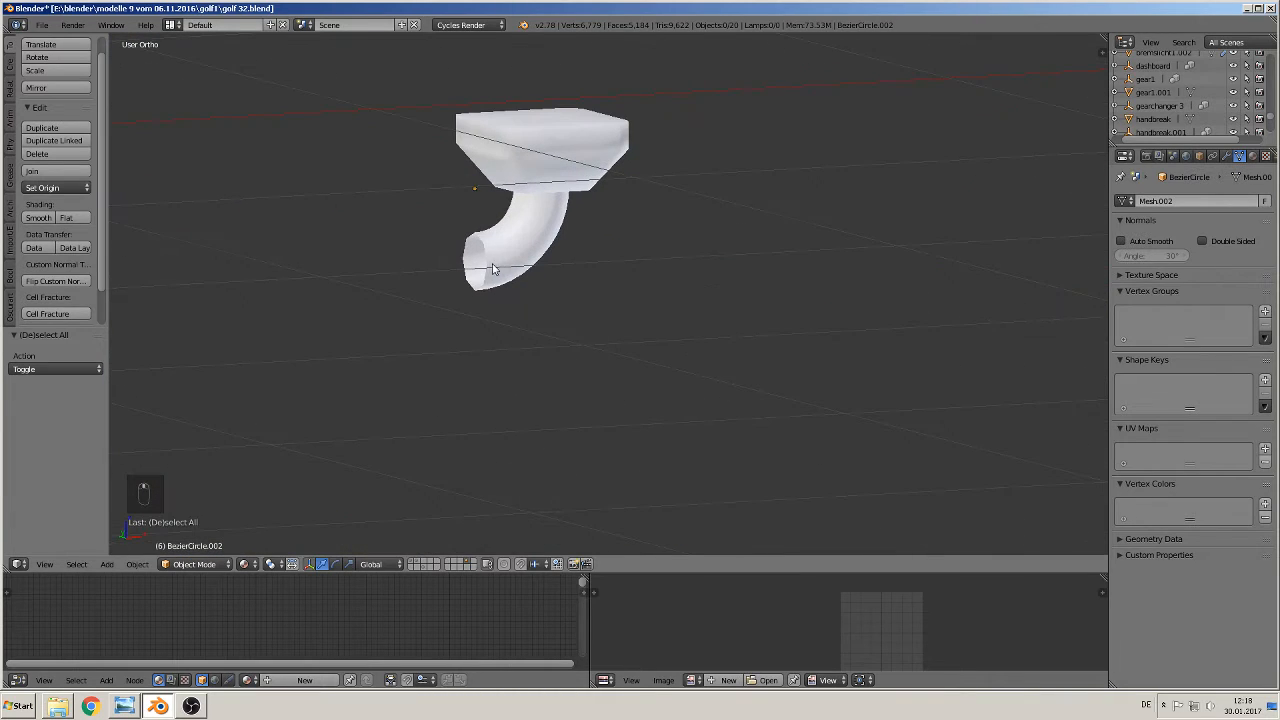
pyautogui.press('Tab')
pyautogui.keyDown('alt'); pyautogui.rightClick(490, 259); pyautogui.keyUp('alt')
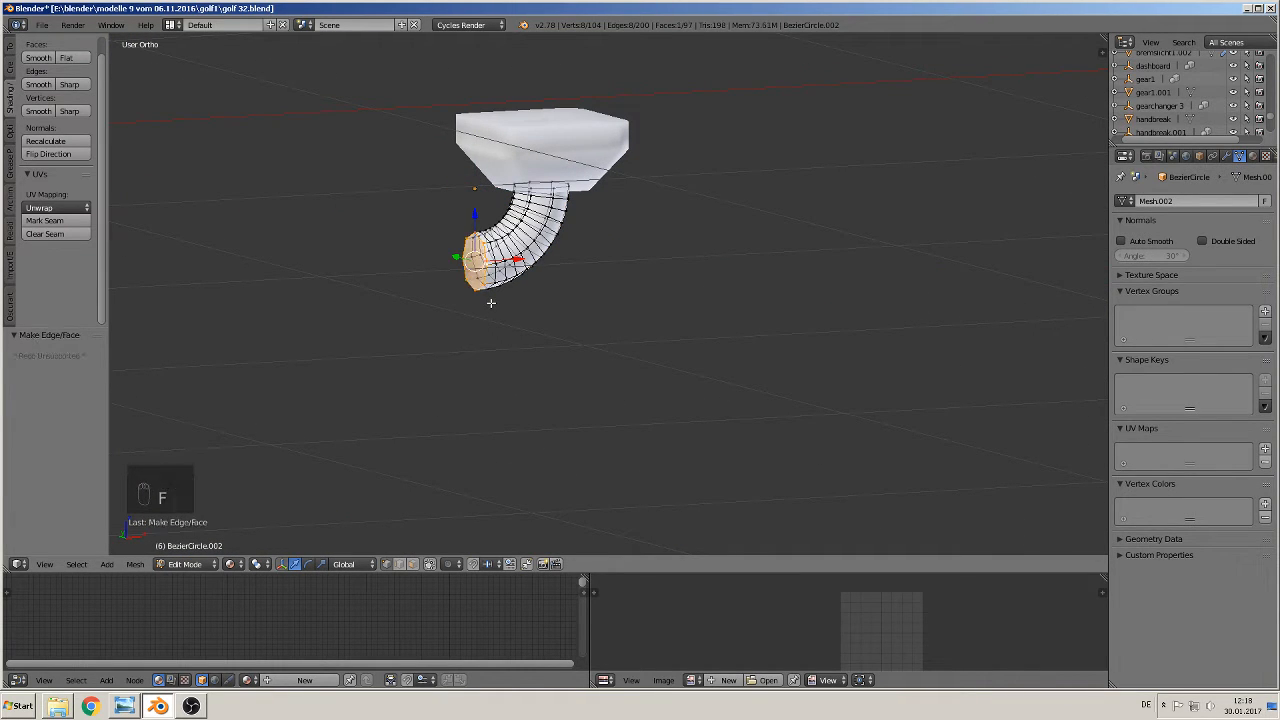
pyautogui.press('f')
pyautogui.press('Tab')
# - Return to the front view with the reference photo and mounts in sight, and deselect all objects
pyautogui.scroll(-3, 491, 302)
pyautogui.scroll(-5, 490, 305)
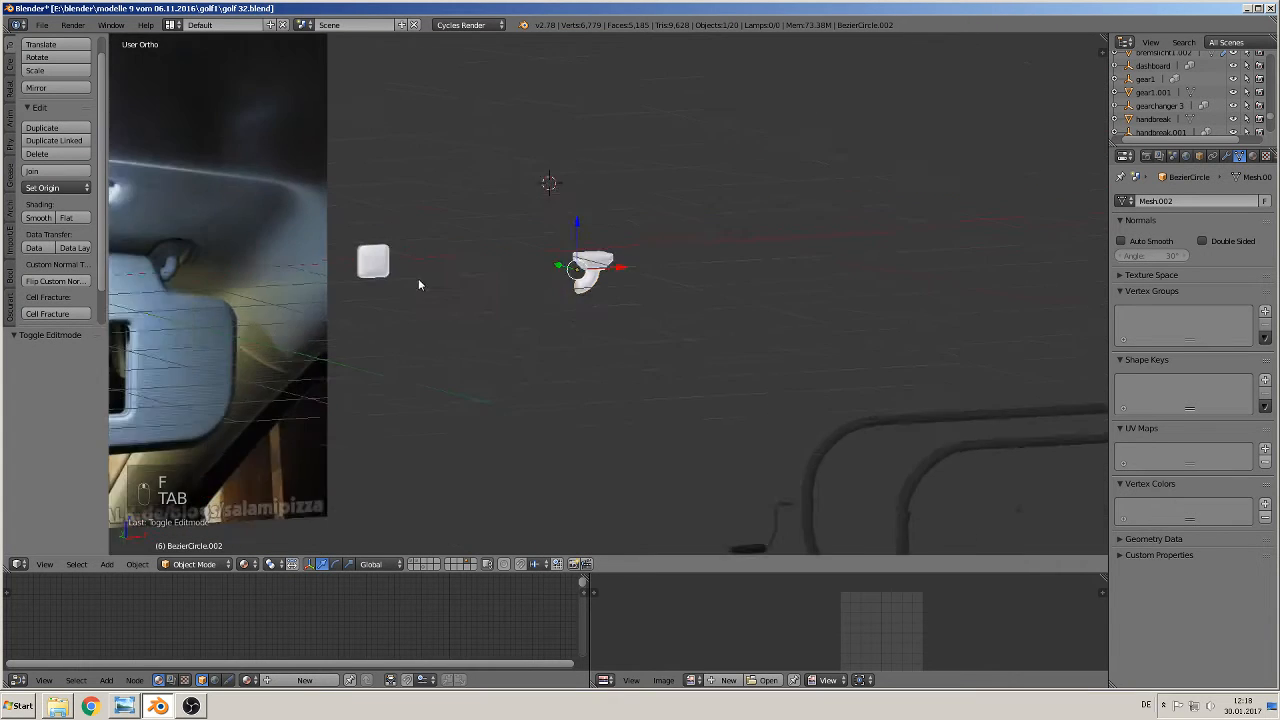
pyautogui.keyDown('shift'); pyautogui.moveTo(393, 293); pyautogui.dragTo(716, 406, button='middle'); pyautogui.keyUp('shift')
pyautogui.scroll(2, 760, 398)
pyautogui.scroll(-4, 666, 407)
pyautogui.press('KP_1')
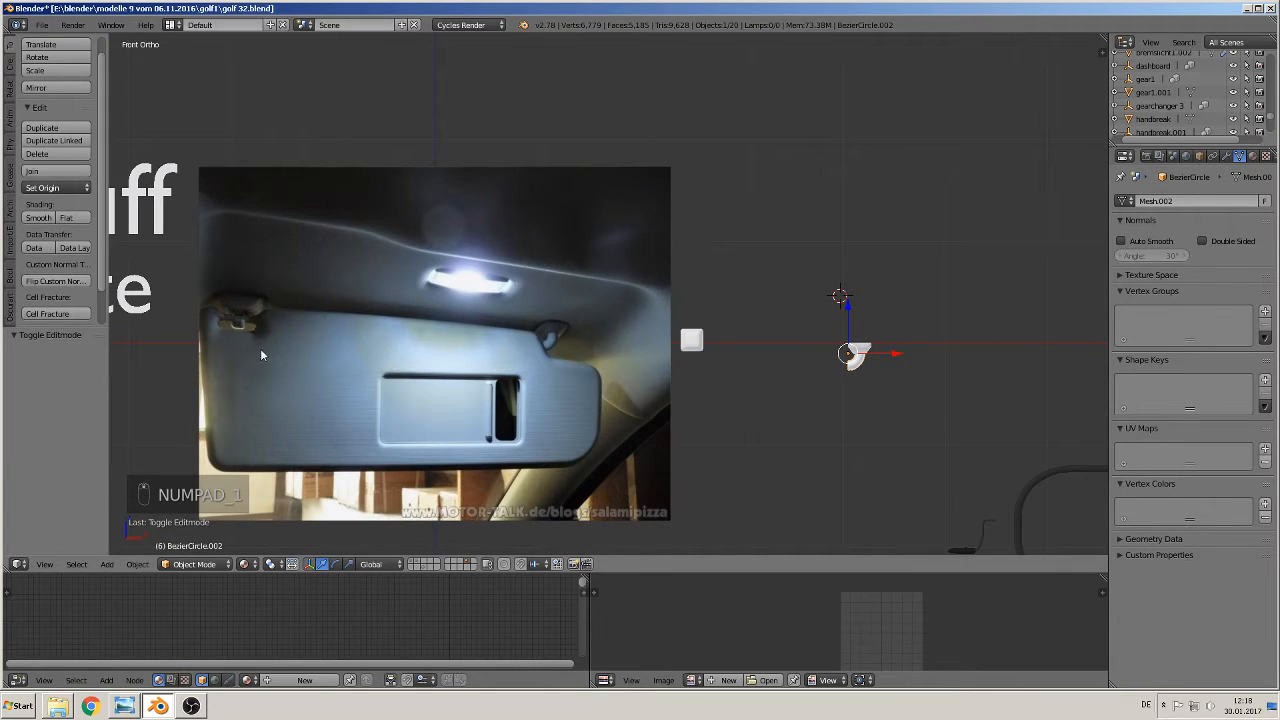
pyautogui.press('a')
pyautogui.press('a')
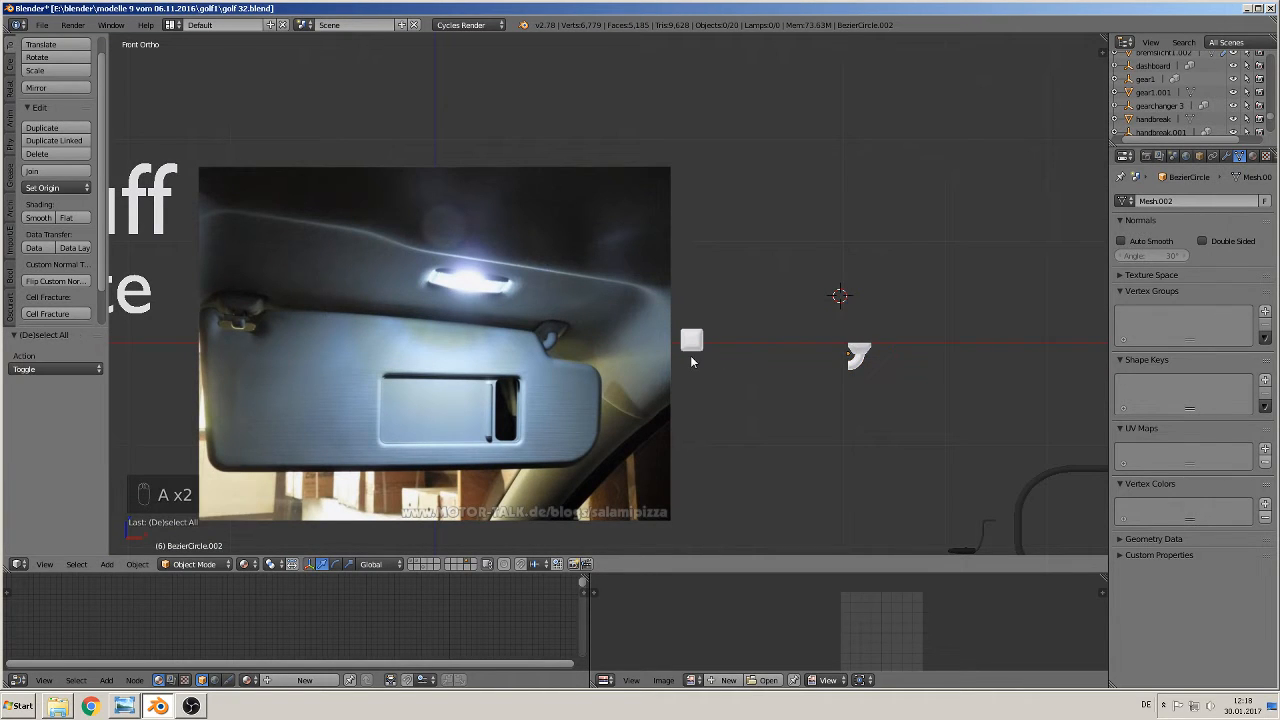
# - Add a cube below the separate square mounting block and scale it down to a factor of about 0.073
pyautogui.click(693, 362)
pyautogui.click(102, 565)
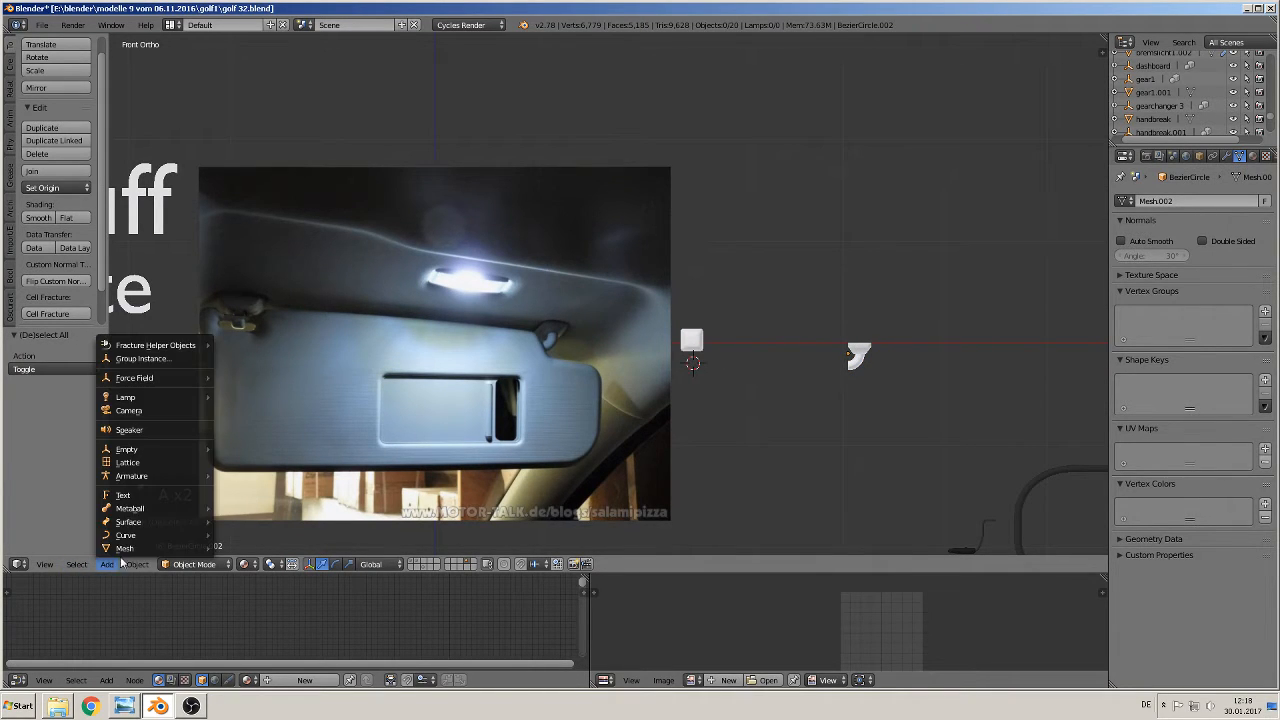
pyautogui.moveTo(130, 549)
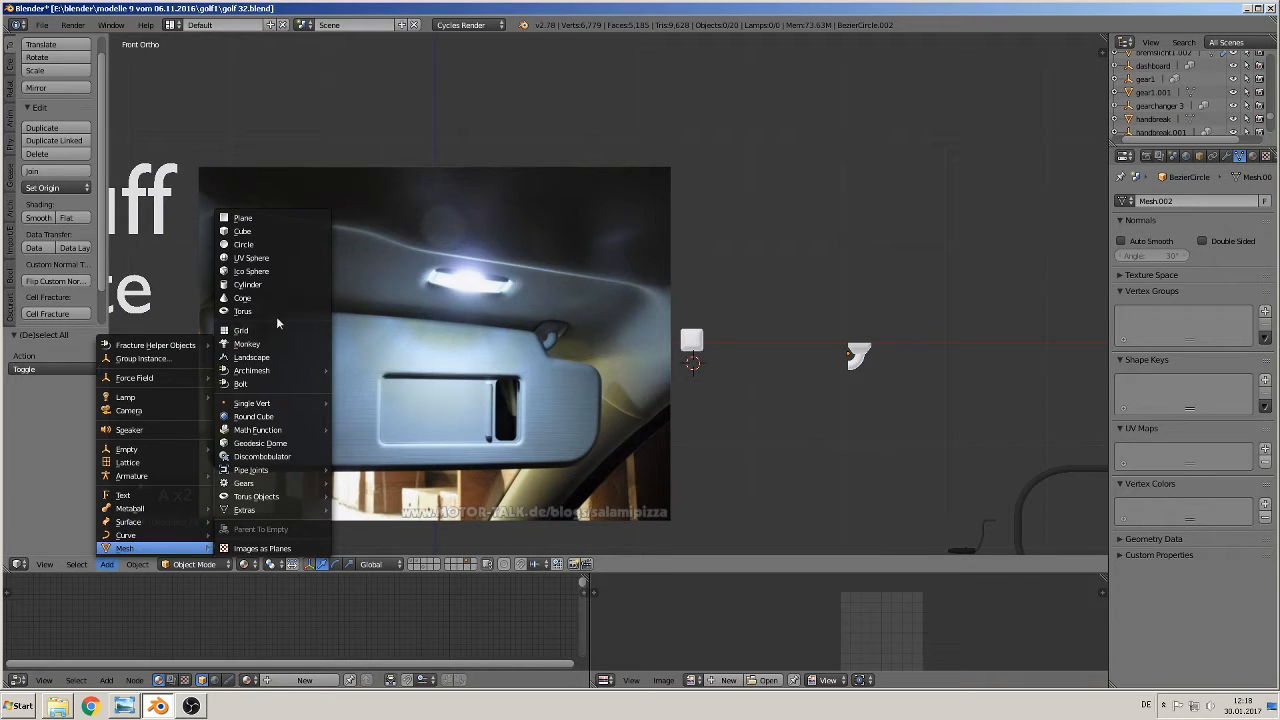
pyautogui.click(242, 231)
pyautogui.scroll(1, 722, 430)
pyautogui.press('s')
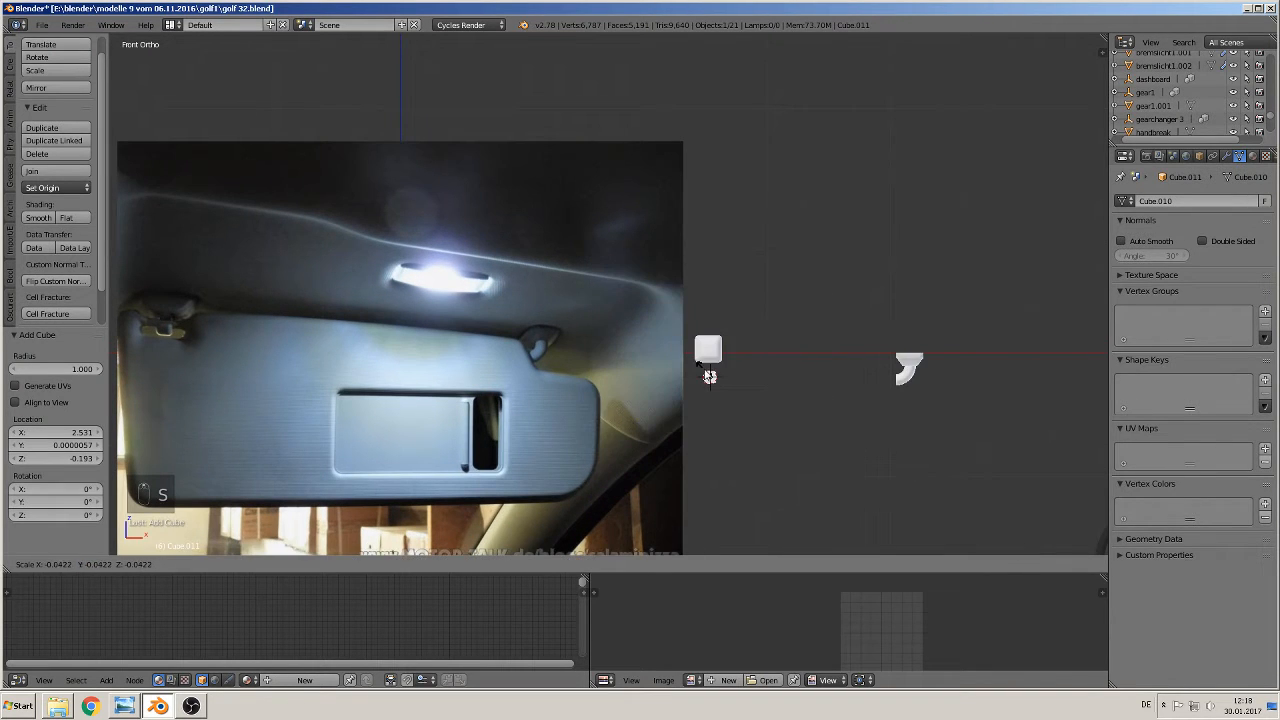
pyautogui.click(727, 383)
# - Move the small cube beside the visor's clip in the reference photo and scale it by about 0.747
pyautogui.press('g')
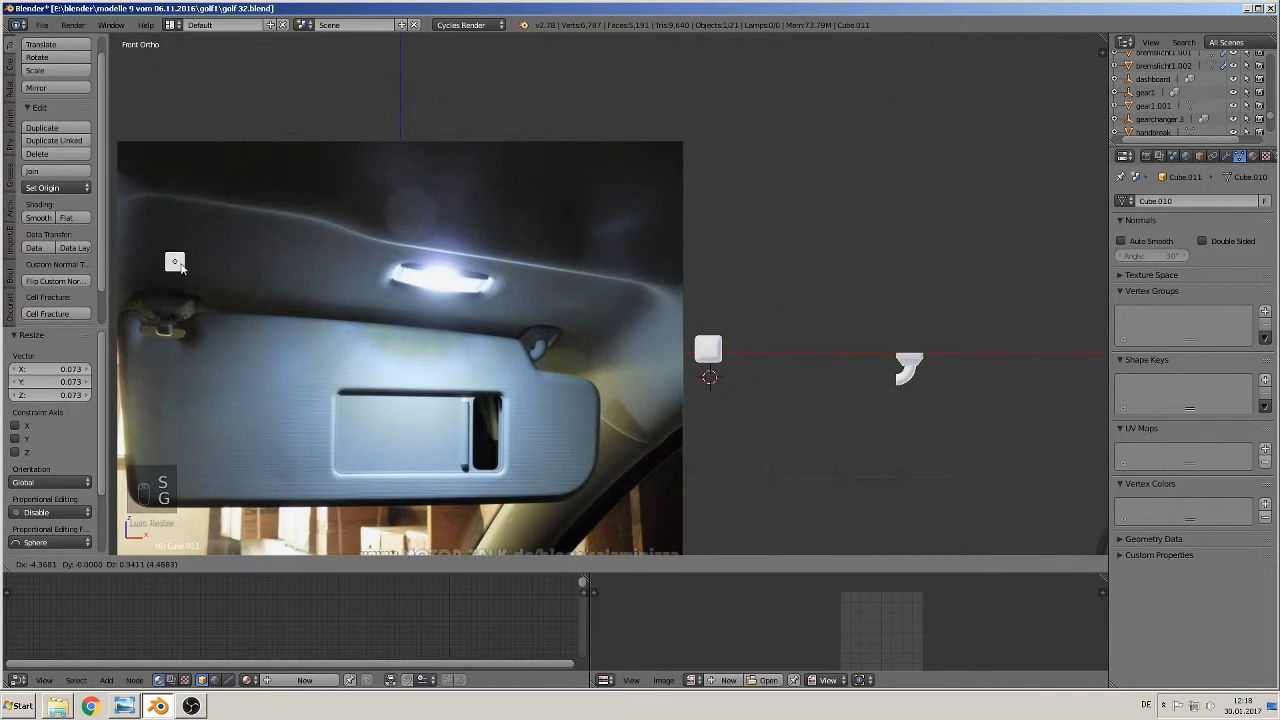
pyautogui.click(227, 327)
pyautogui.keyDown('shift'); pyautogui.moveTo(340, 356); pyautogui.dragTo(737, 317, button='middle'); pyautogui.keyUp('shift')
pyautogui.scroll(4, 537, 372)
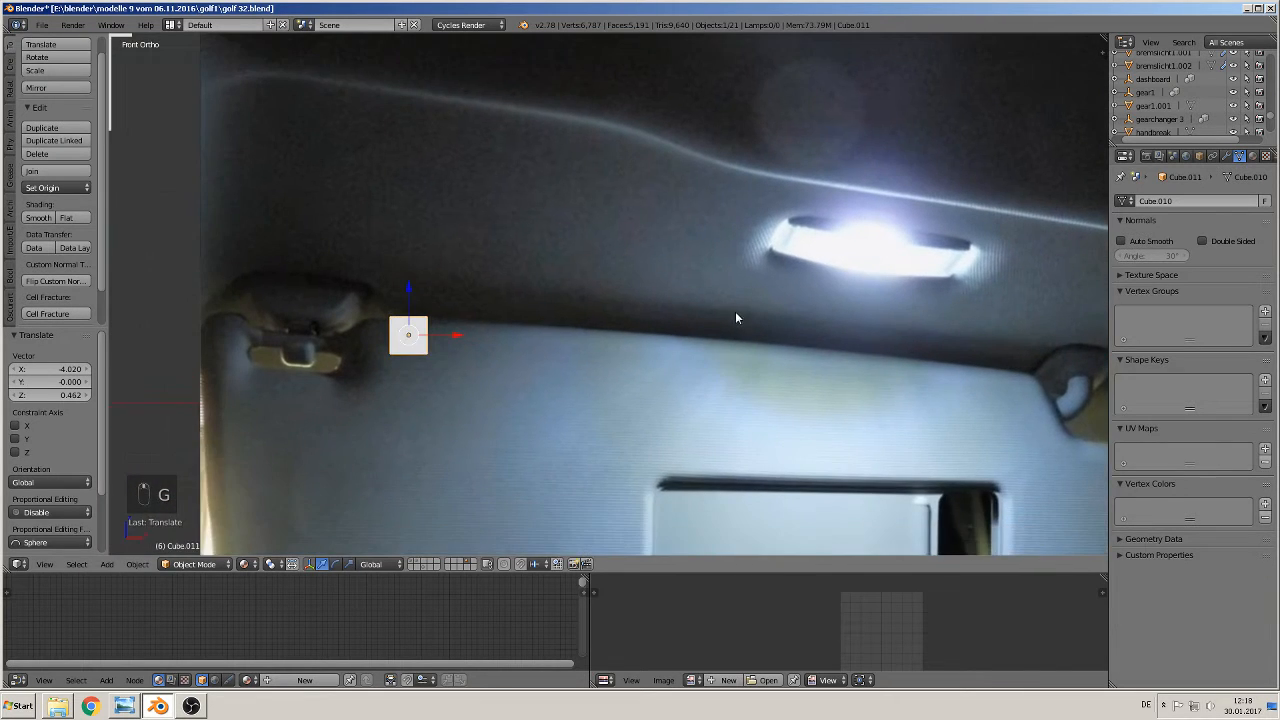
pyautogui.scroll(1, 611, 388)
pyautogui.press('s')
pyautogui.click(546, 388)
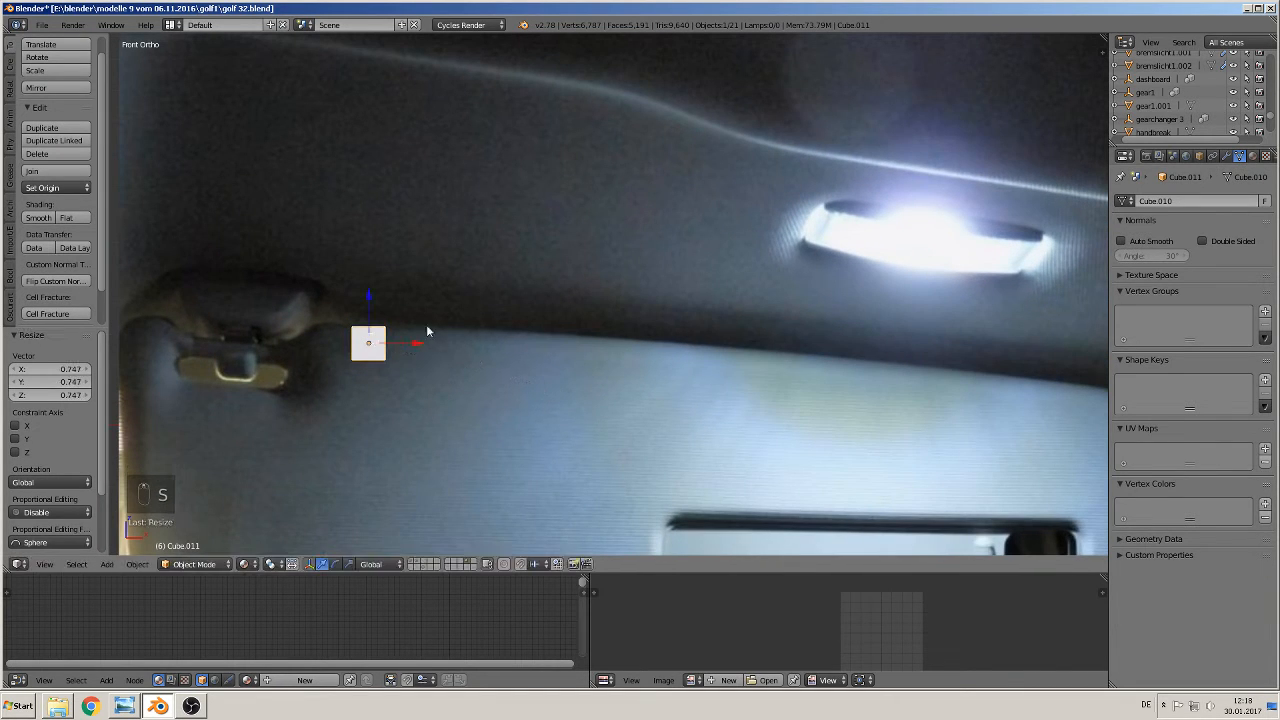
# - Lower the small cube by about 0.024 and stretch it along Z by a factor of about 1.230
pyautogui.moveTo(373, 301); pyautogui.dragTo(374, 307)
pyautogui.press('s')
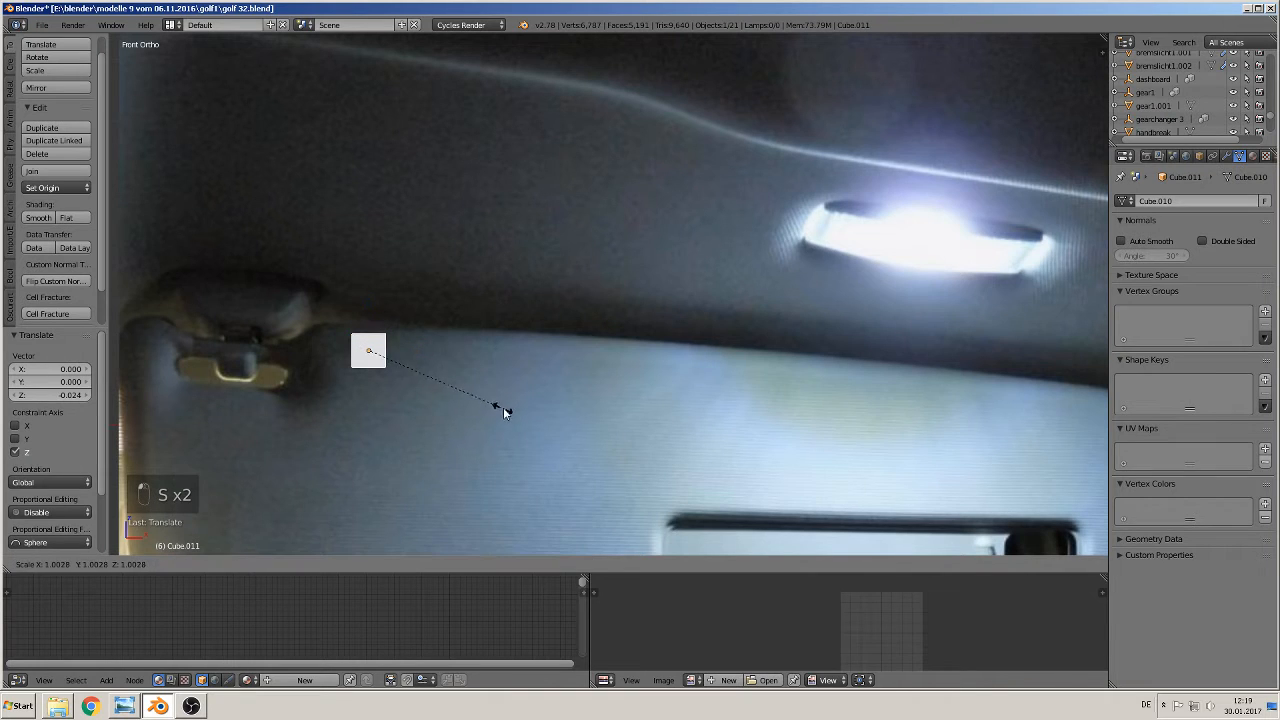
pyautogui.click(526, 443)
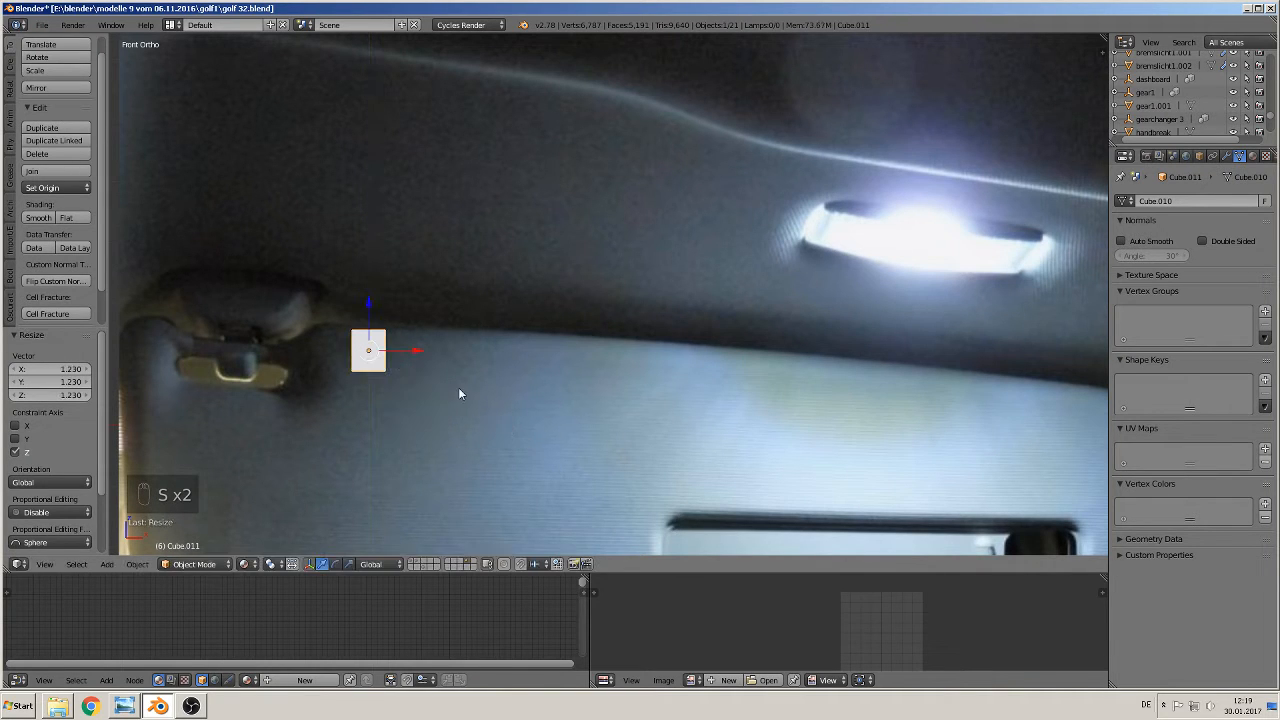
# - Shift the block about -0.199 along Y in front of the photo and stretch it along Y by about 2.039
pyautogui.moveTo(460, 391); pyautogui.dragTo(344, 391, button='middle')
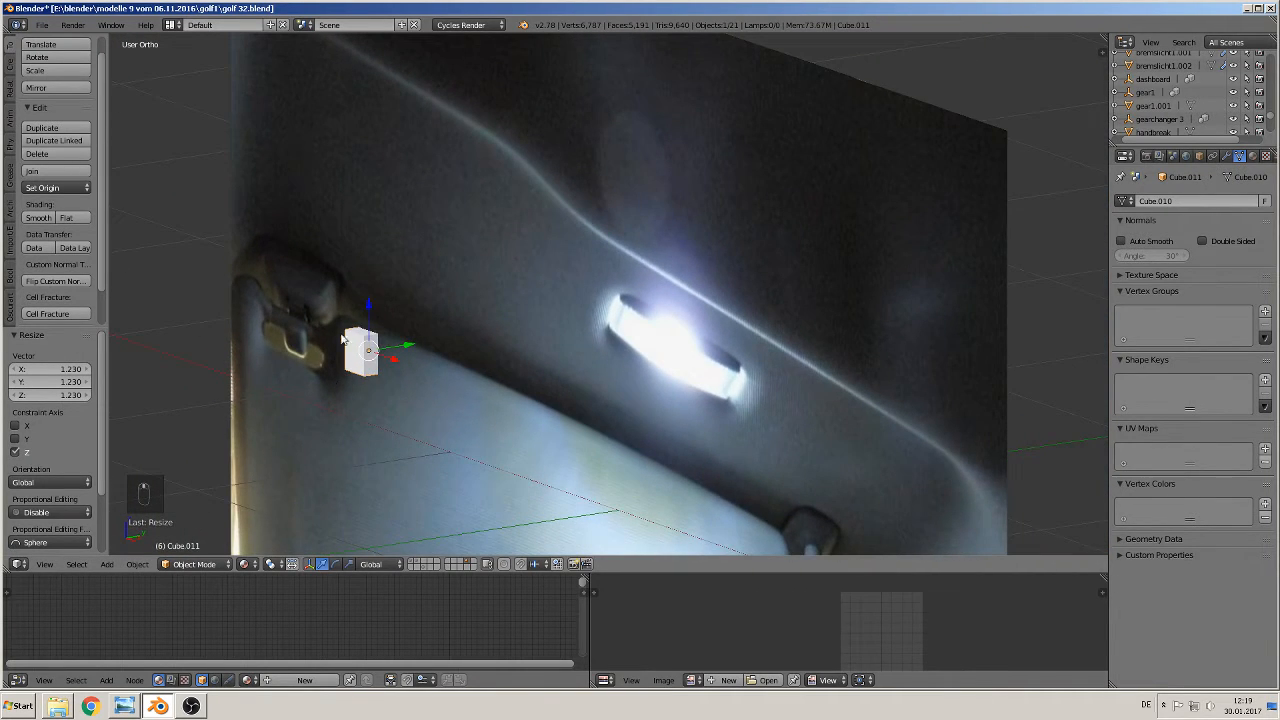
pyautogui.moveTo(403, 342); pyautogui.dragTo(355, 352)
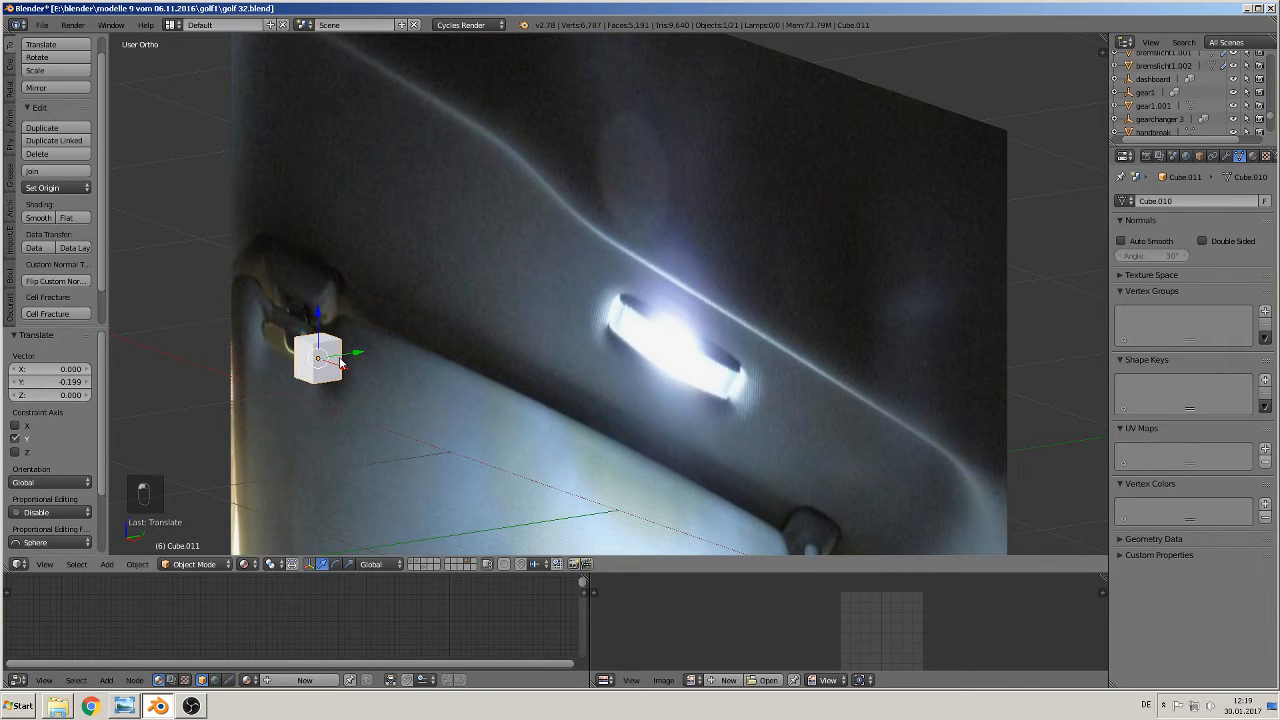
pyautogui.moveTo(352, 354)
pyautogui.mouseDown(button='middle')
pyautogui.moveTo(321, 362)
pyautogui.moveTo(333, 357)
pyautogui.mouseUp(button='middle')
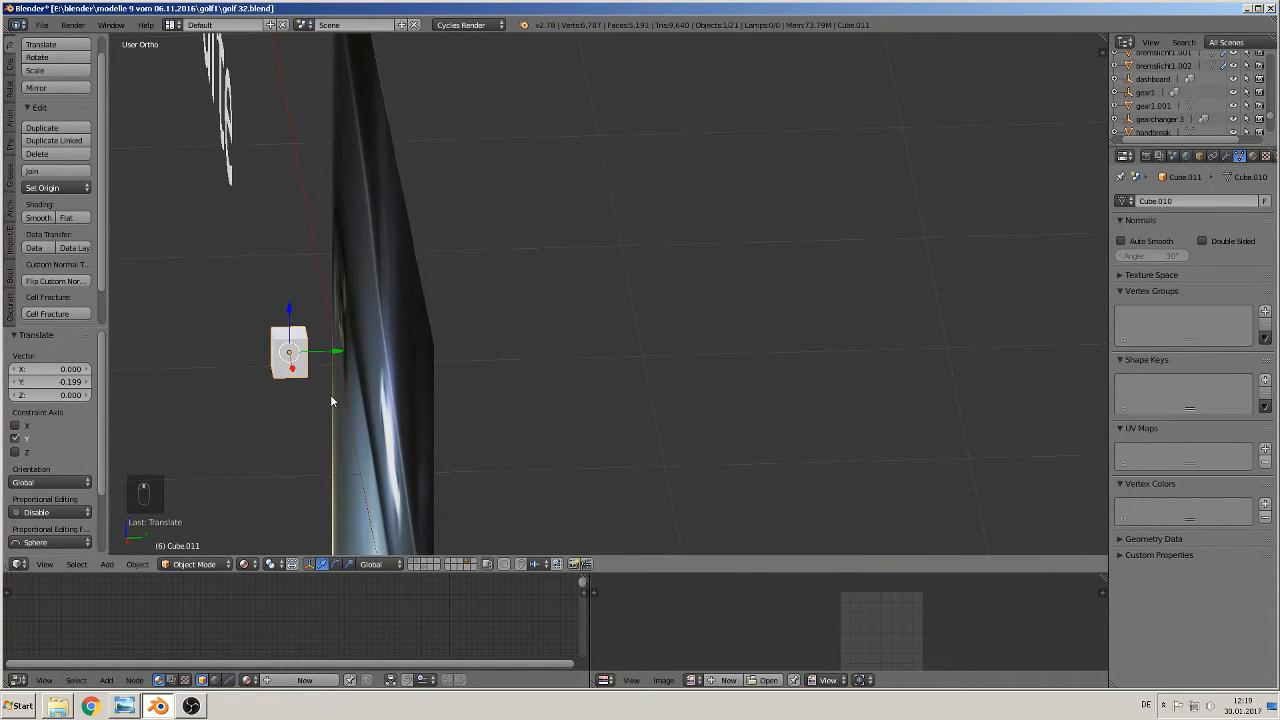
pyautogui.press('s')
pyautogui.press('y')
pyautogui.click(406, 394)
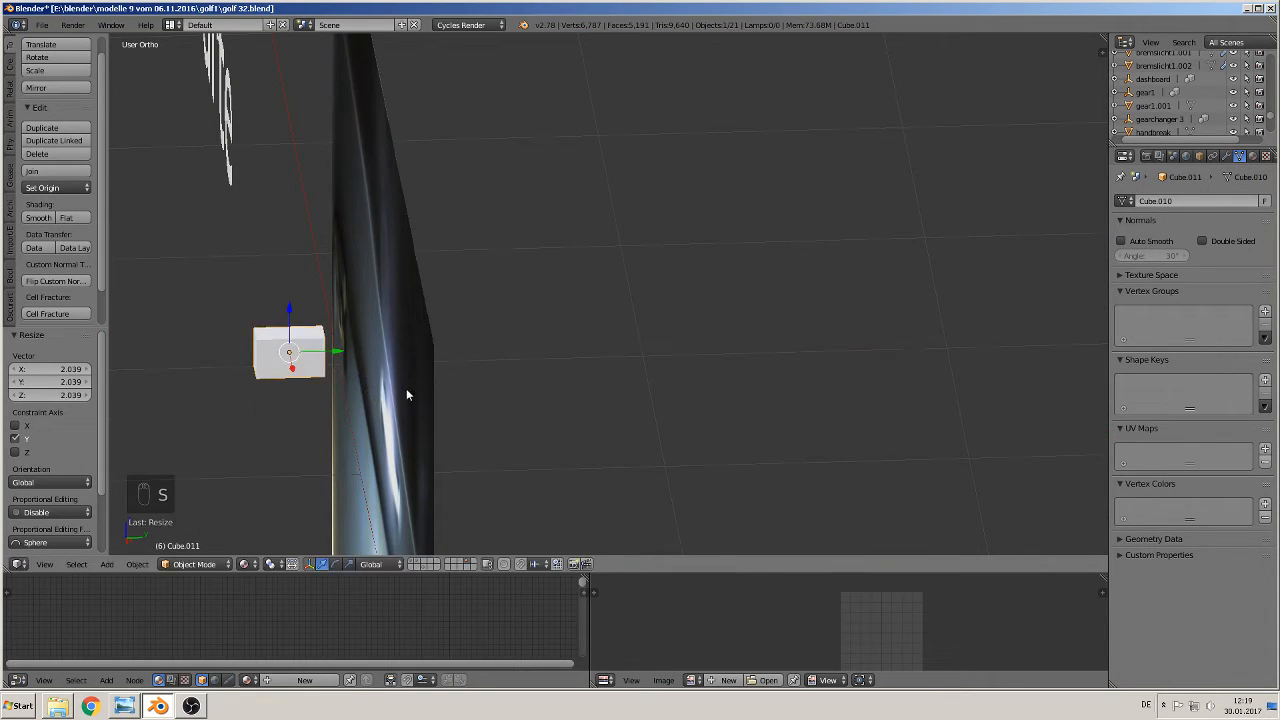
# - Cut two horizontal edge loops around the block and spread them apart along Z by a factor of about 1.867
pyautogui.moveTo(406, 394); pyautogui.dragTo(453, 389, button='middle')
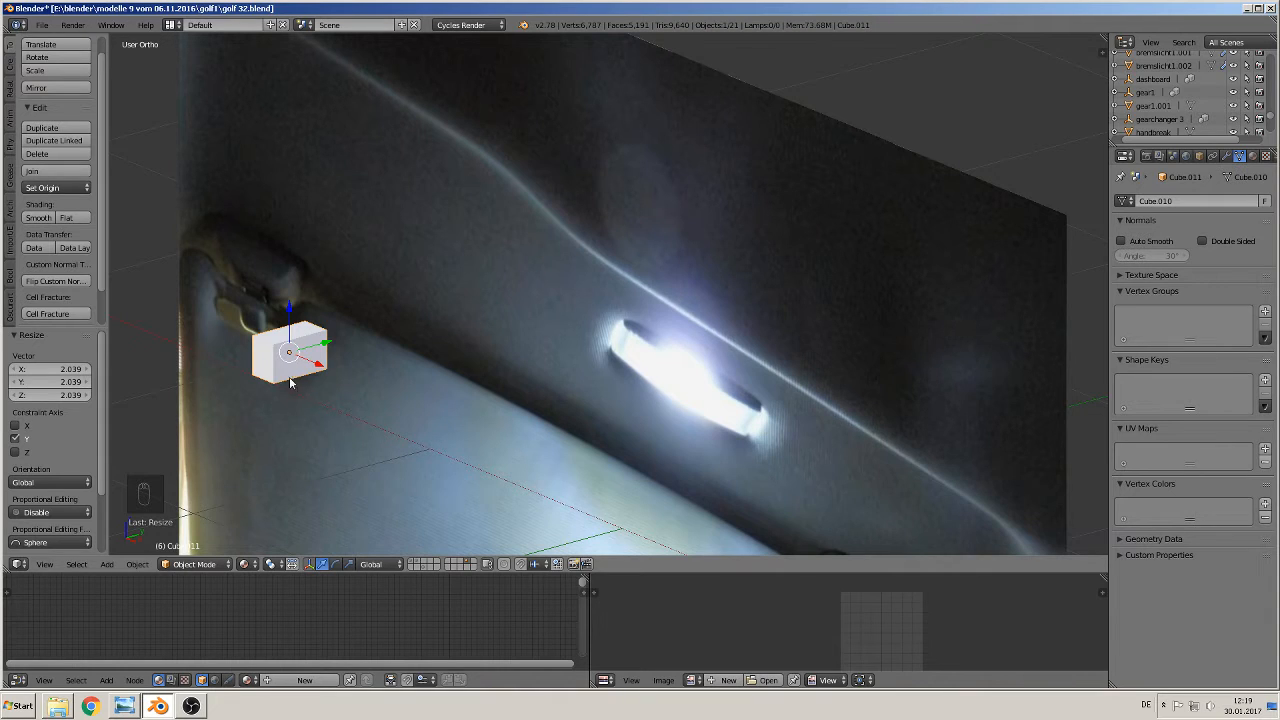
pyautogui.keyDown('shift'); pyautogui.moveTo(310, 362); pyautogui.dragTo(537, 329, button='middle'); pyautogui.keyUp('shift')
pyautogui.scroll(3, 537, 329)
pyautogui.press('Tab')
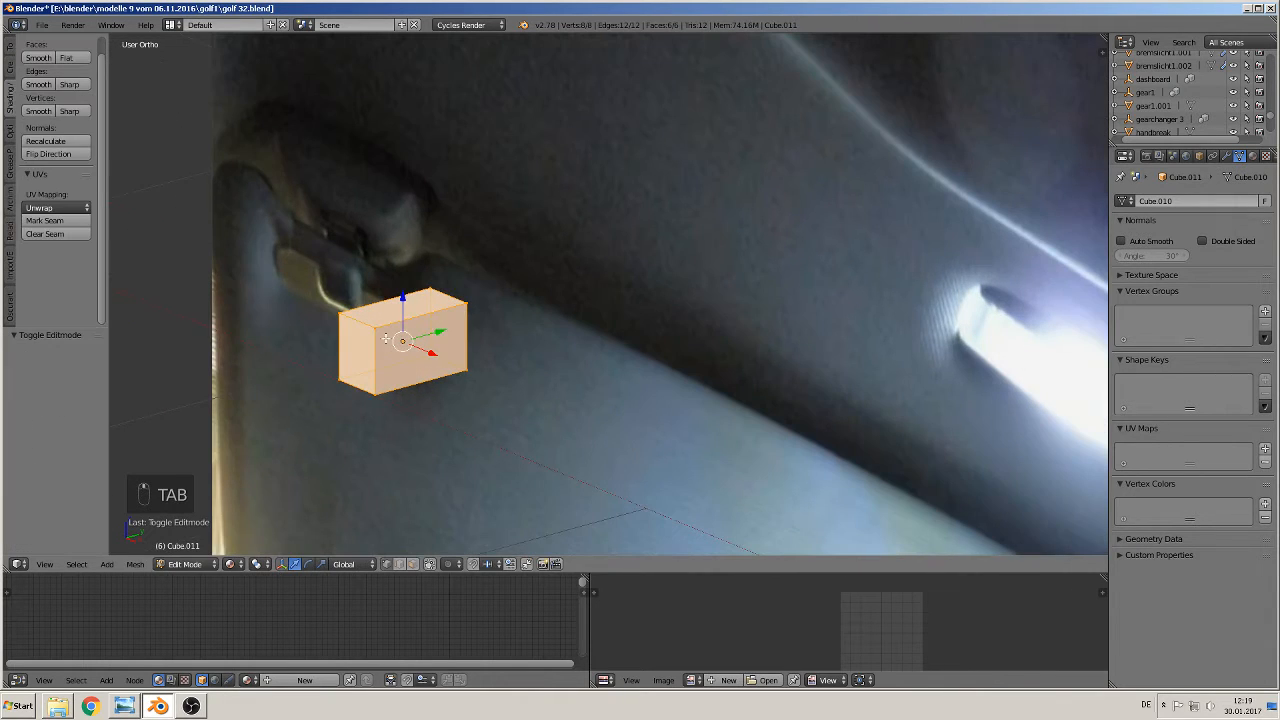
pyautogui.hotkey('ctrl', 'r')
pyautogui.scroll(1, 385, 341)
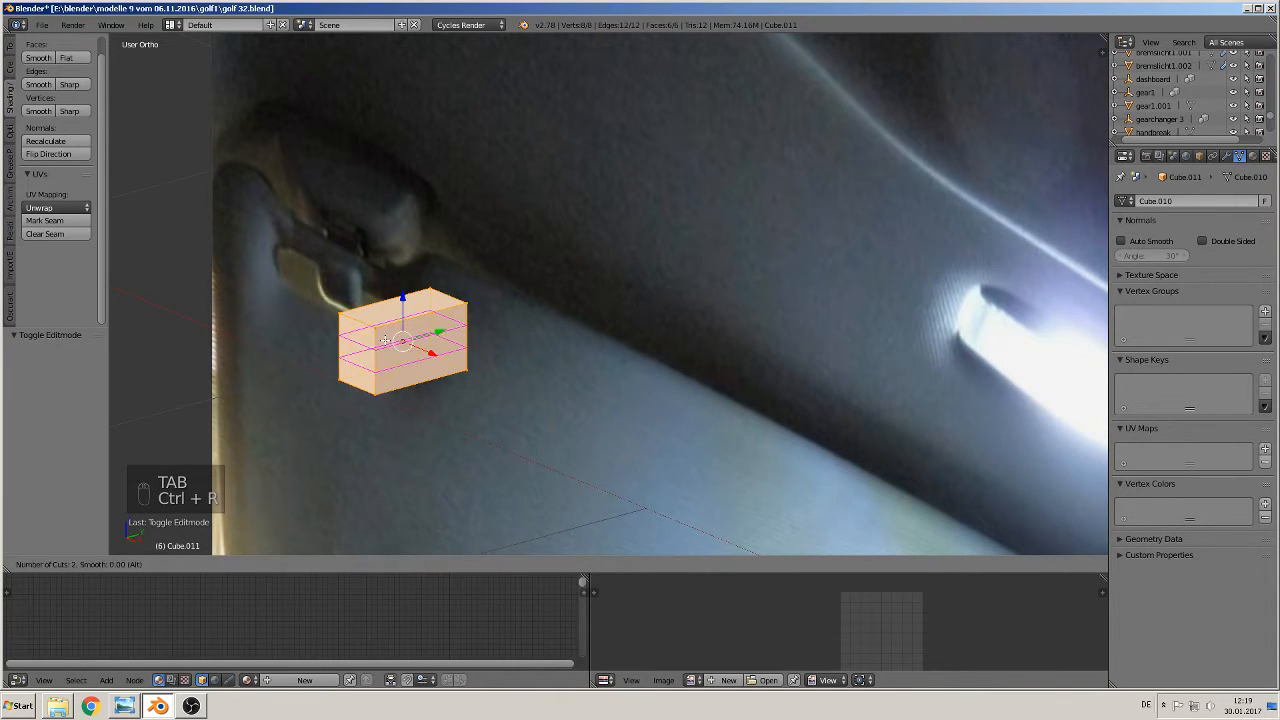
pyautogui.click(385, 341)
pyautogui.press('s')
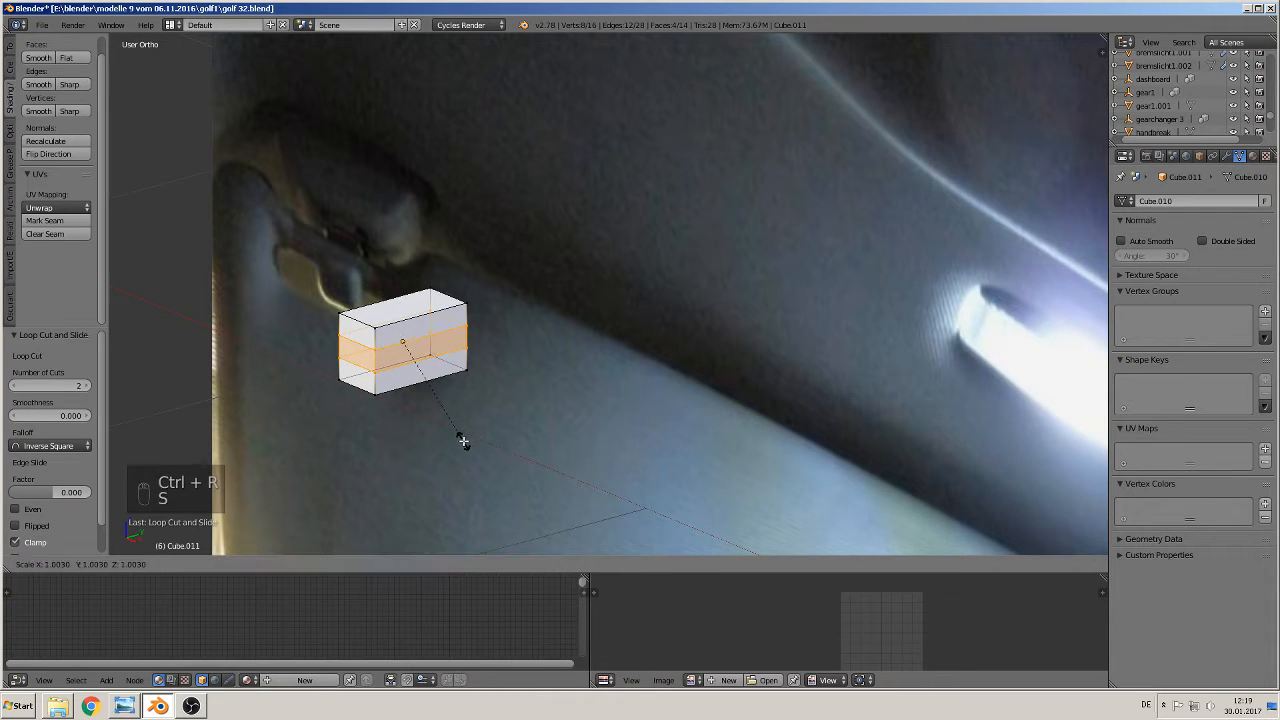
pyautogui.press('z')
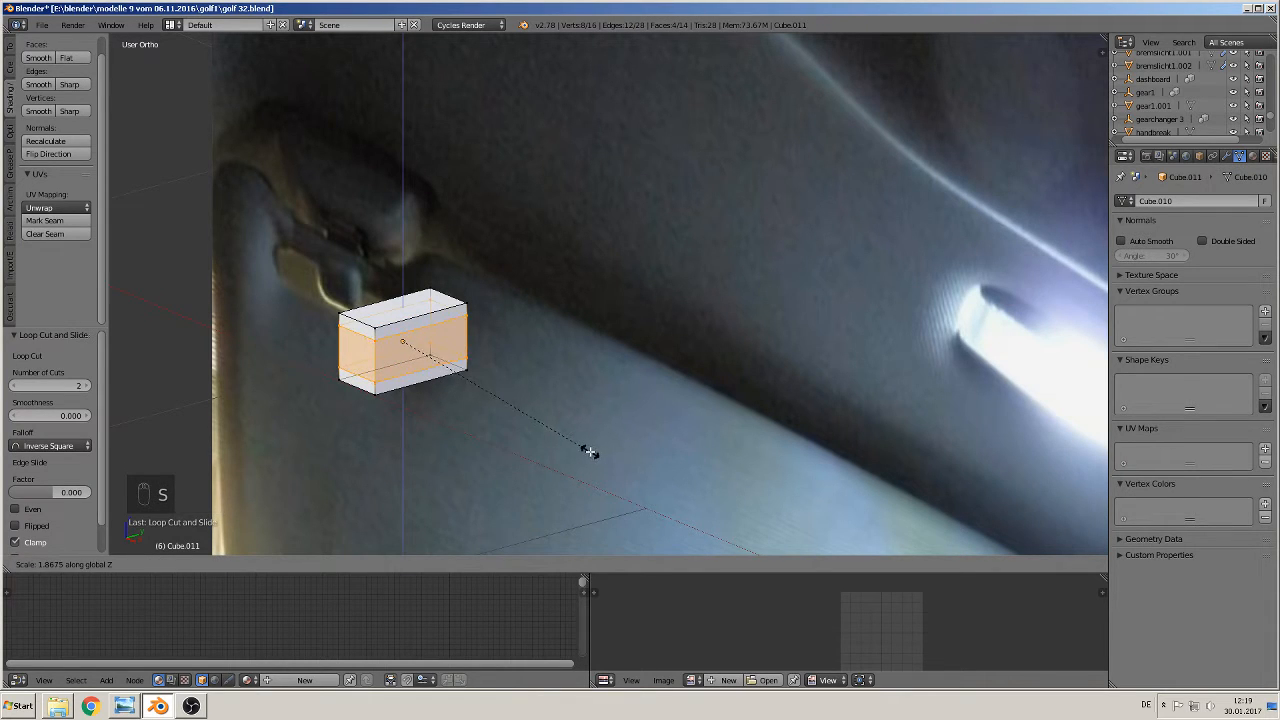
pyautogui.click(589, 446)
# - Cut one vertical edge loop across the block's length, slid toward its rear end with a factor of about 0.245
pyautogui.hotkey('ctrl', 'r')
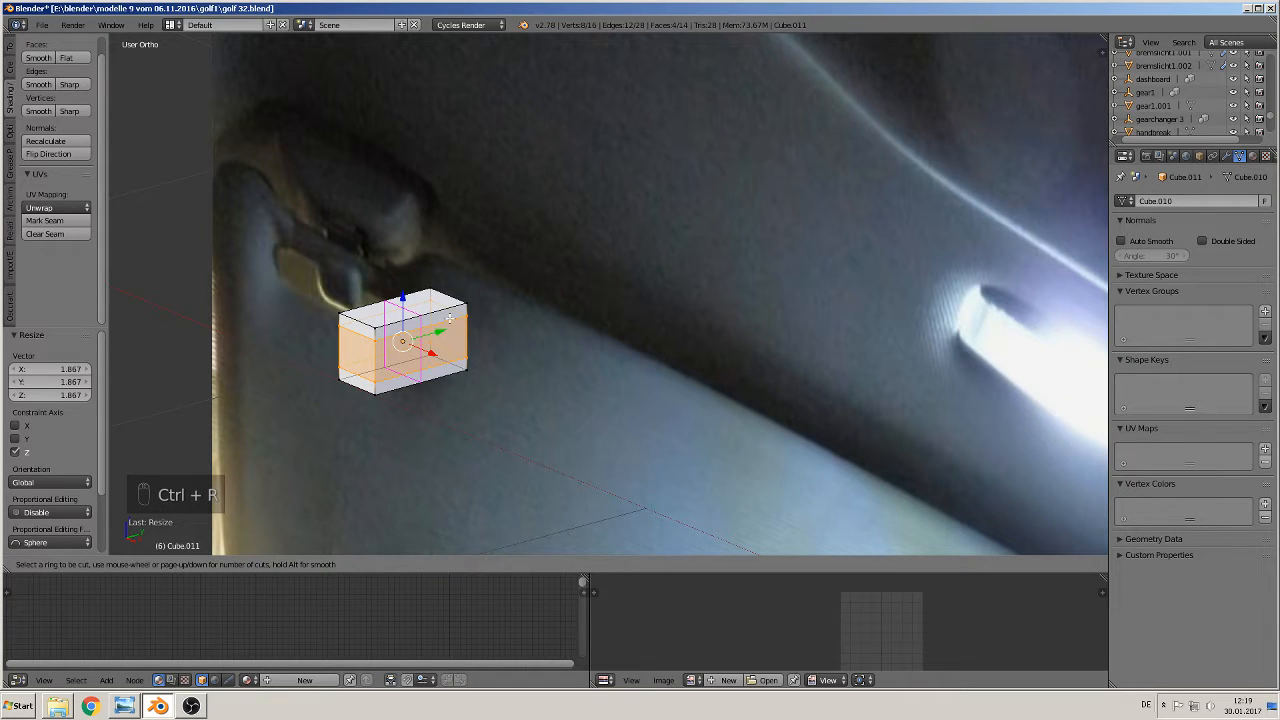
pyautogui.click(450, 318)
pyautogui.click(418, 386)
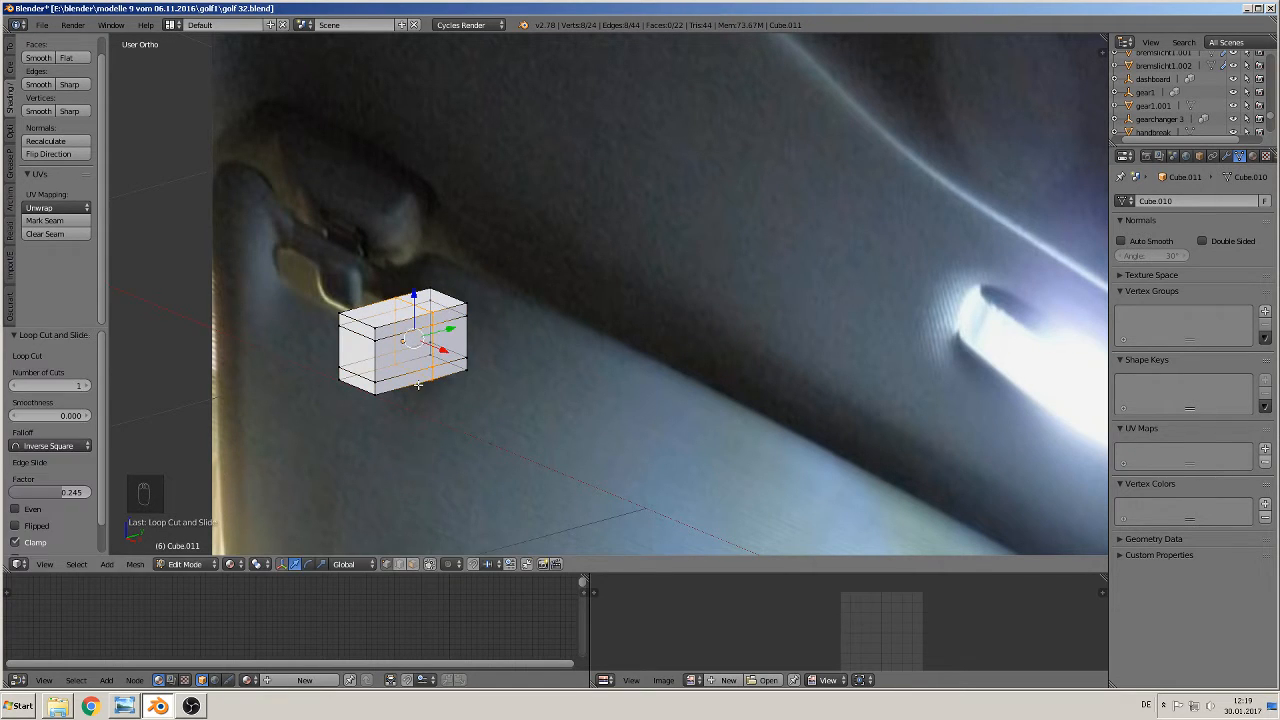
# - Extrude the top face of the block's short rear section upward by about 0.034
pyautogui.click(413, 564)
pyautogui.rightClick(449, 302)
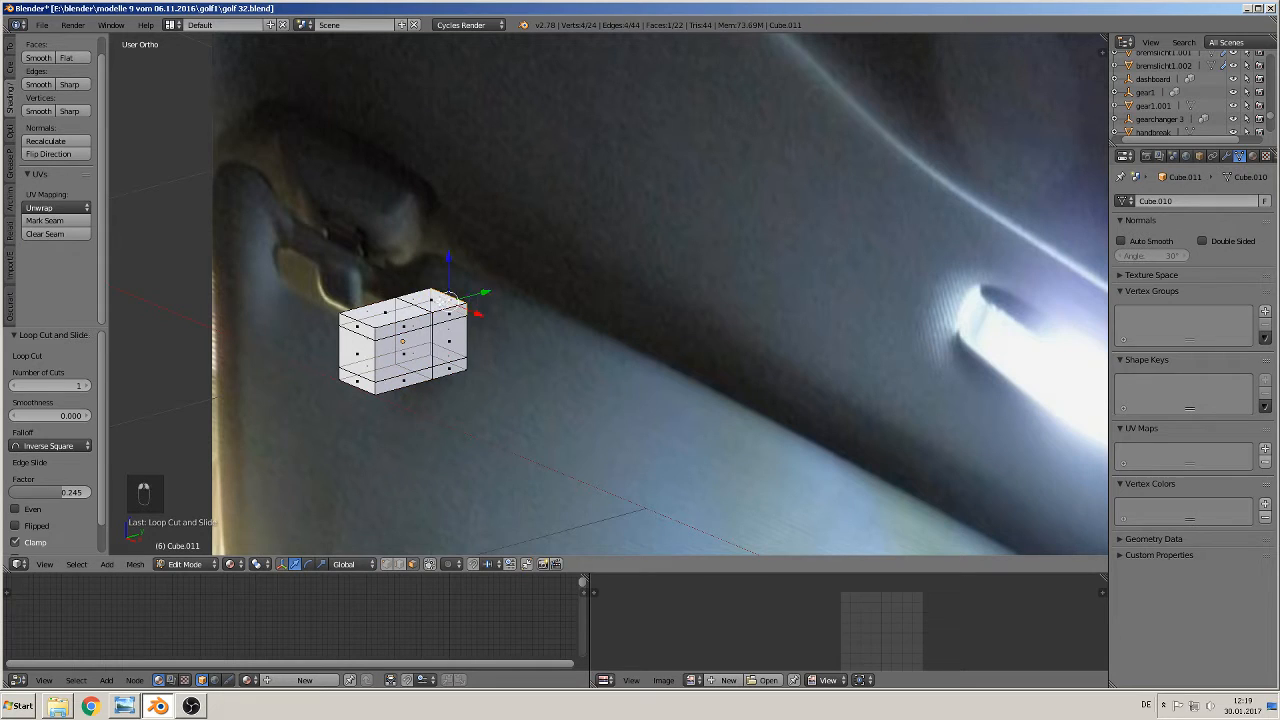
pyautogui.rightClick(434, 297)
pyautogui.press('e')
pyautogui.moveTo(434, 260); pyautogui.dragTo(438, 246)
pyautogui.scroll(2, 471, 375)
pyautogui.scroll(1, 471, 376)
pyautogui.keyDown('shift'); pyautogui.moveTo(416, 480); pyautogui.dragTo(474, 466, button='middle'); pyautogui.keyUp('shift')
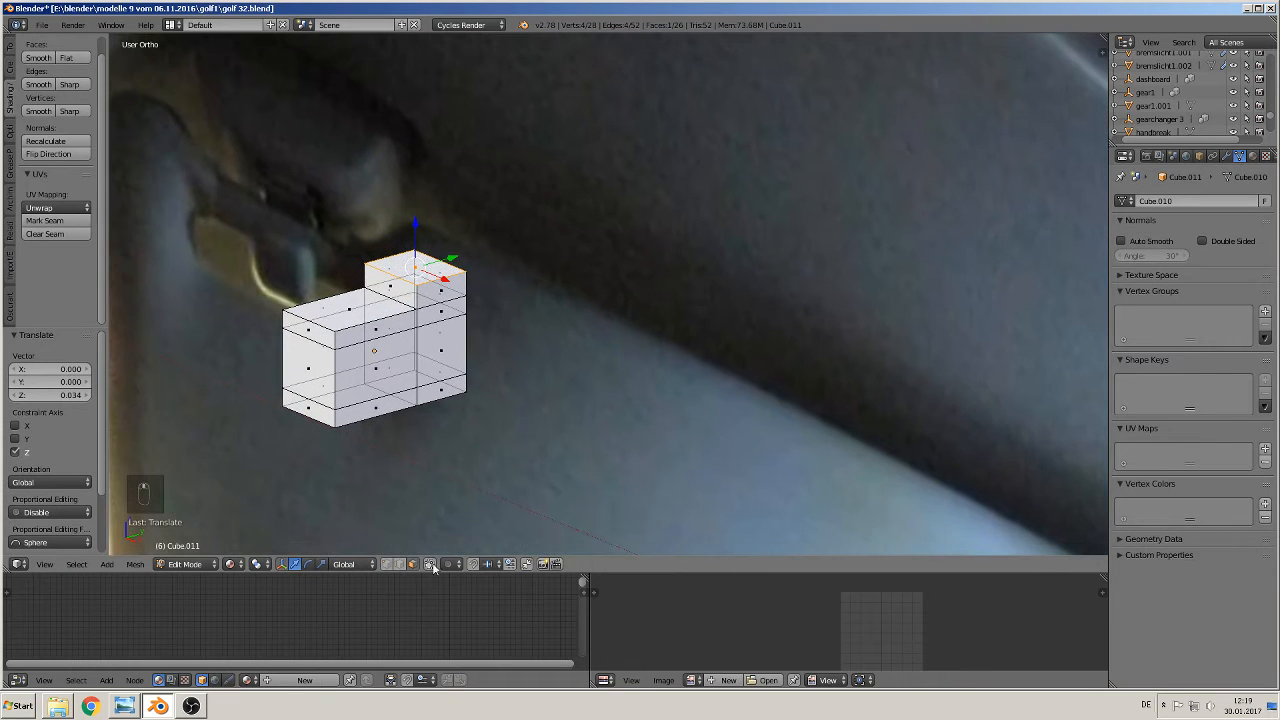
# - Delete the two vertical edges of the middle band at the block's front end to open a gap between two prongs
pyautogui.click(400, 566)
pyautogui.rightClick(338, 372)
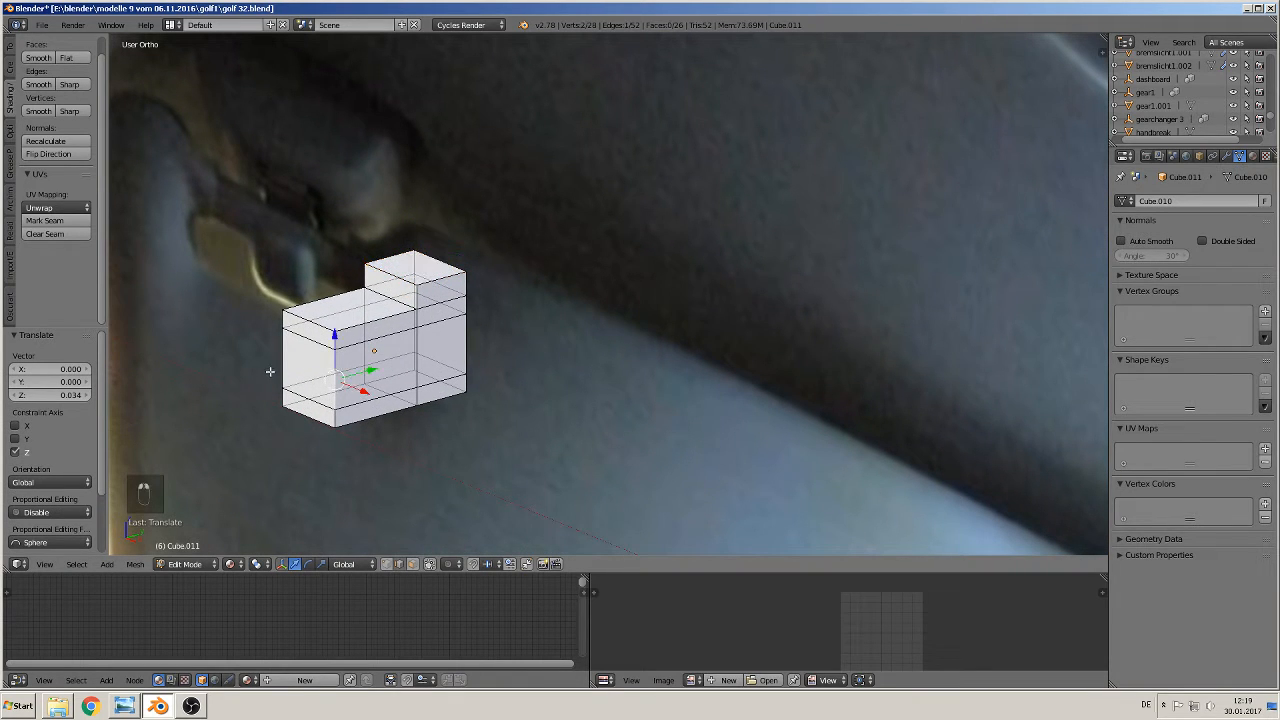
pyautogui.keyDown('shift'); pyautogui.rightClick(268, 365); pyautogui.keyUp('shift')
pyautogui.press('x')
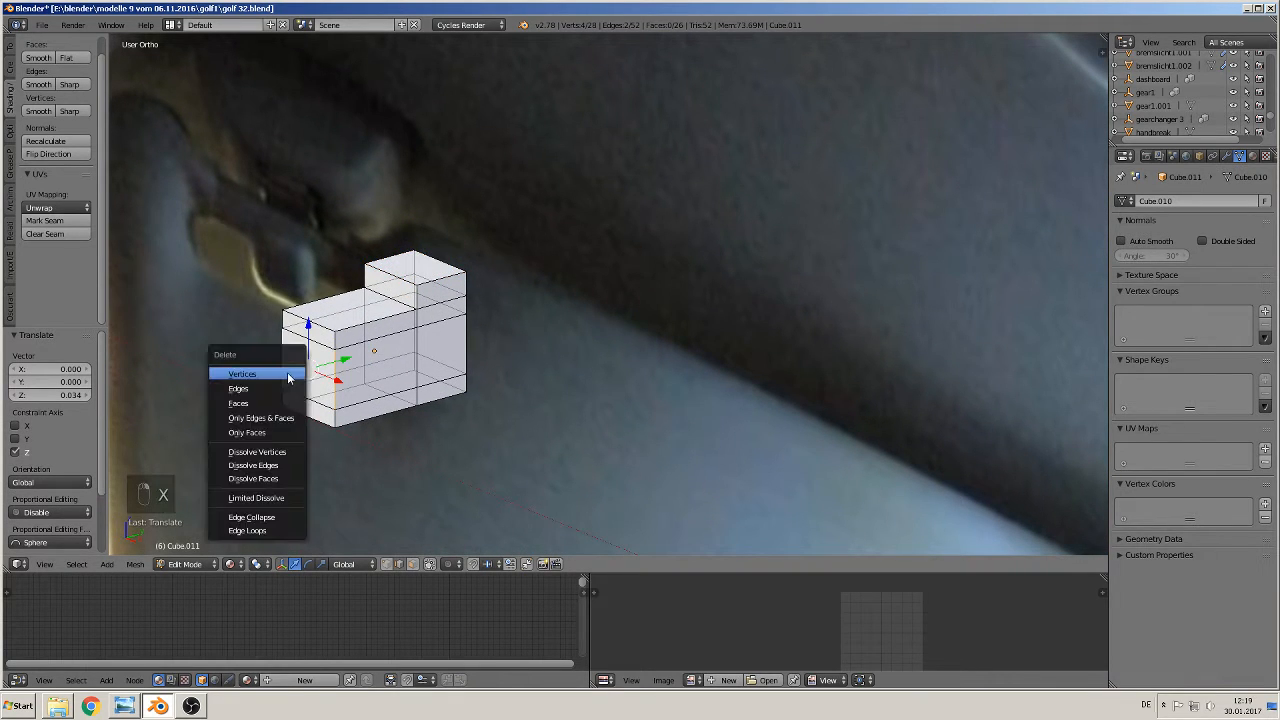
pyautogui.click(285, 389)
pyautogui.moveTo(285, 389); pyautogui.dragTo(322, 382, button='middle')
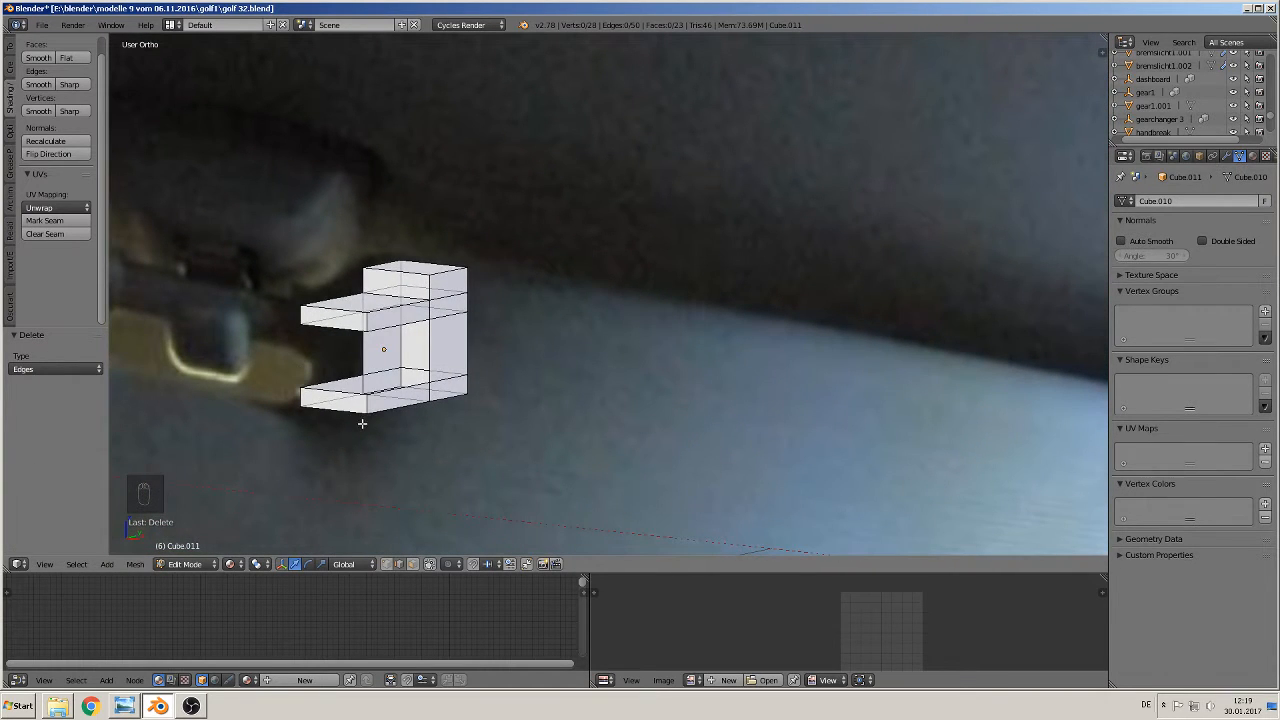
pyautogui.moveTo(362, 423); pyautogui.dragTo(353, 402, button='middle')
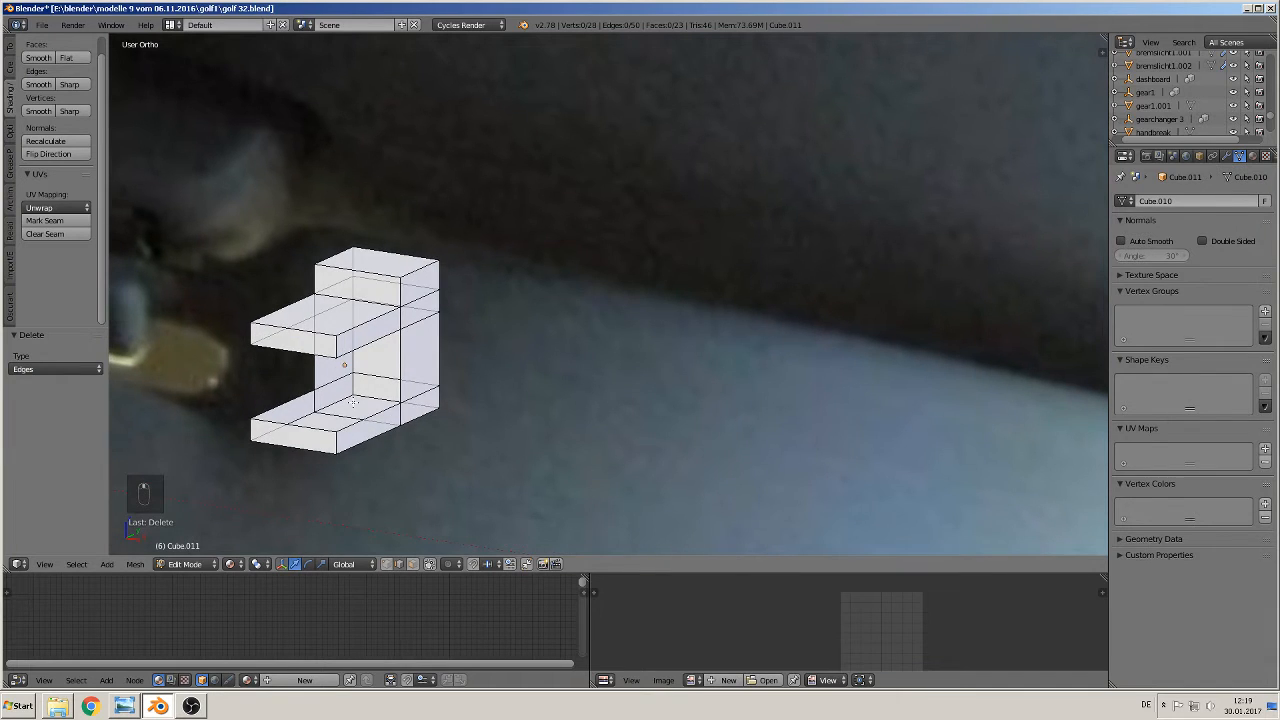
# - Select the open edges on the lower prong's upper side and fill them with a face
pyautogui.rightClick(299, 402)
pyautogui.keyDown('shift'); pyautogui.rightClick(298, 430); pyautogui.keyUp('shift')
pyautogui.keyDown('shift'); pyautogui.rightClick(367, 421); pyautogui.keyUp('shift')
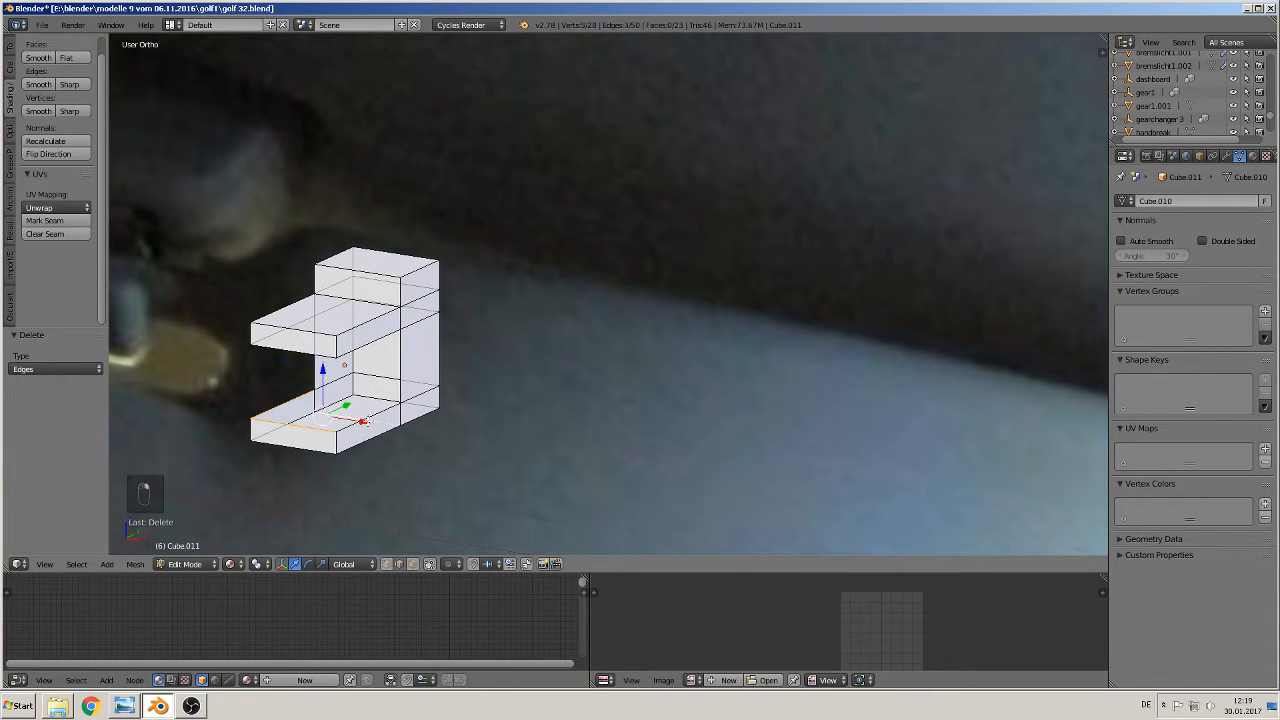
pyautogui.keyDown('shift'); pyautogui.rightClick(350, 404); pyautogui.keyUp('shift')
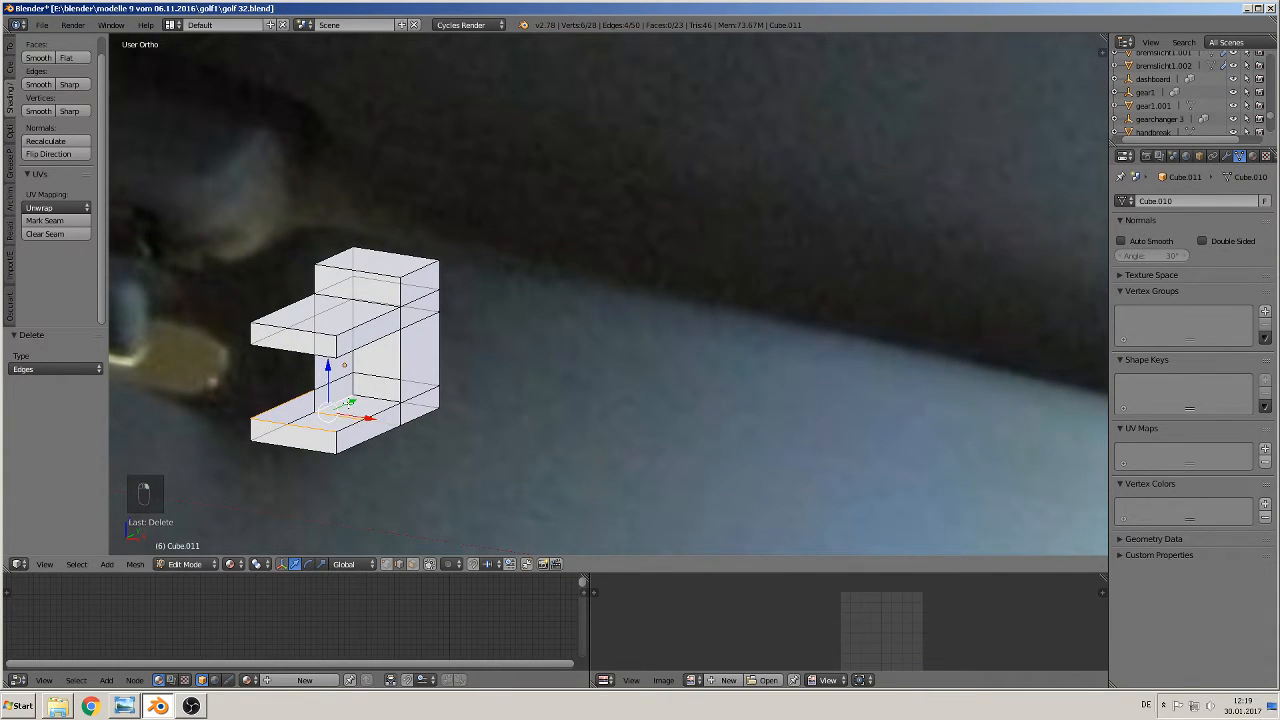
pyautogui.keyDown('shift'); pyautogui.rightClick(356, 421); pyautogui.keyUp('shift')
pyautogui.keyDown('shift'); pyautogui.rightClick(334, 402); pyautogui.keyUp('shift')
pyautogui.keyDown('shift'); pyautogui.rightClick(333, 412); pyautogui.keyUp('shift')
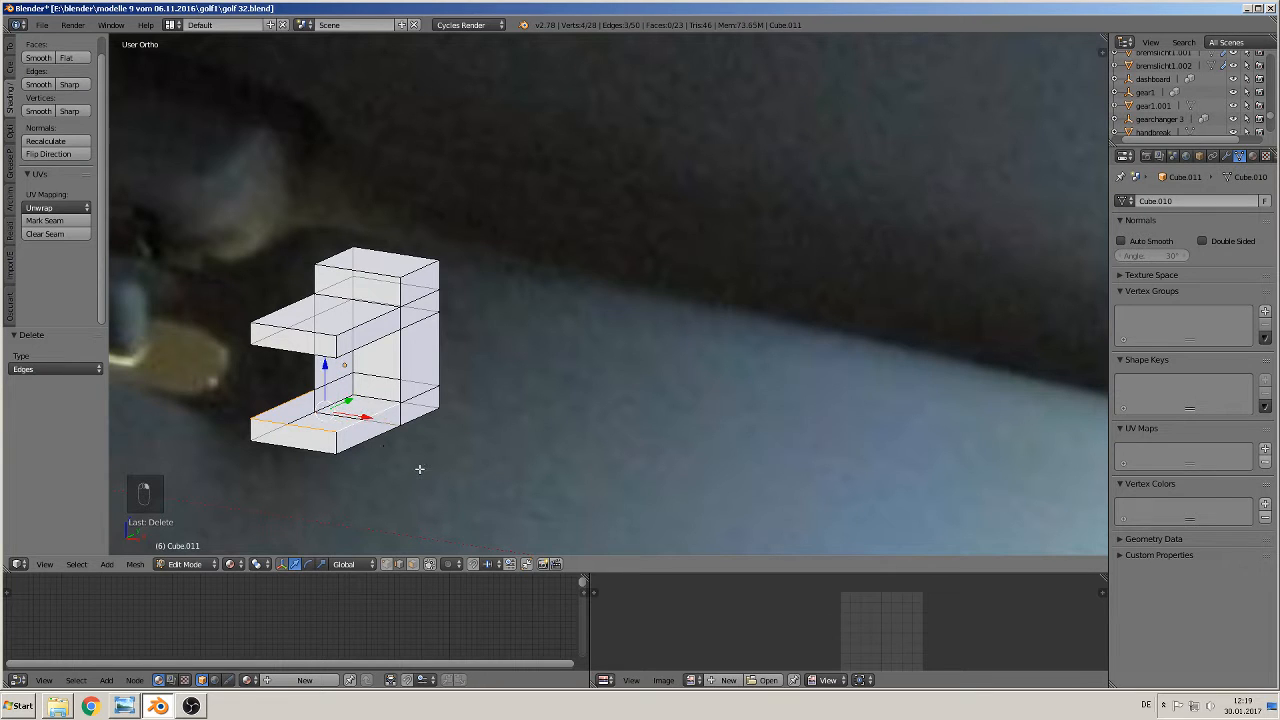
pyautogui.press('f')
# - Fill the open underside of the upper prong with a face
pyautogui.moveTo(380, 442); pyautogui.dragTo(322, 342, button='middle')
pyautogui.rightClick(332, 322)
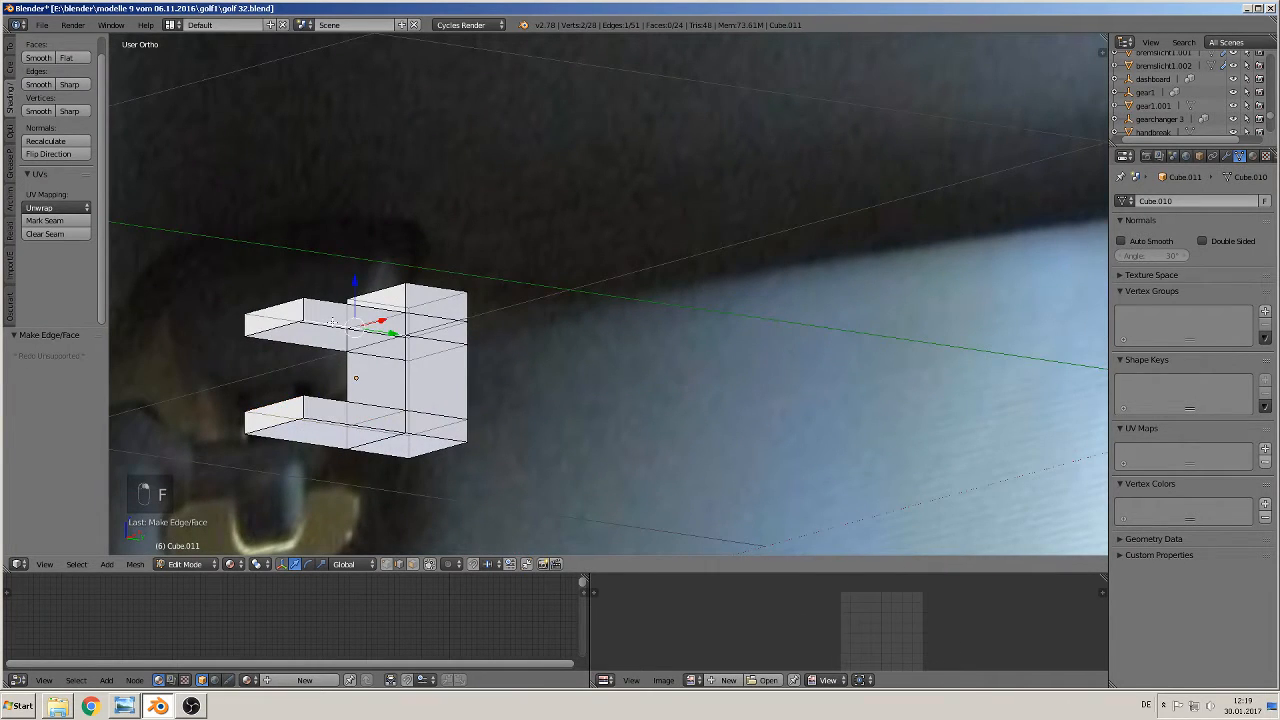
pyautogui.keyDown('shift'); pyautogui.rightClick(291, 352); pyautogui.keyUp('shift')
pyautogui.press('f')
# - Select the open edge loop at the back of the gap between the prongs and close it with a face
pyautogui.moveTo(340, 376); pyautogui.dragTo(368, 398, button='middle')
pyautogui.keyDown('alt'); pyautogui.rightClick(367, 399); pyautogui.keyUp('alt')
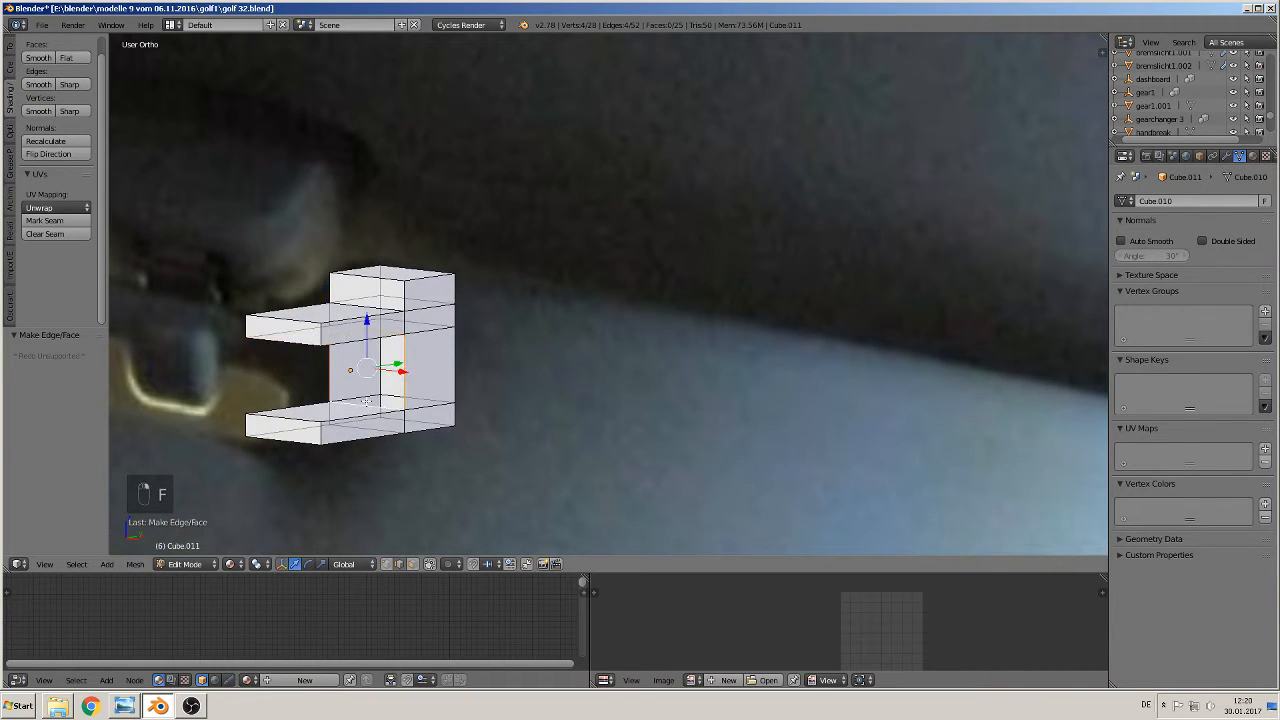
pyautogui.press('f')
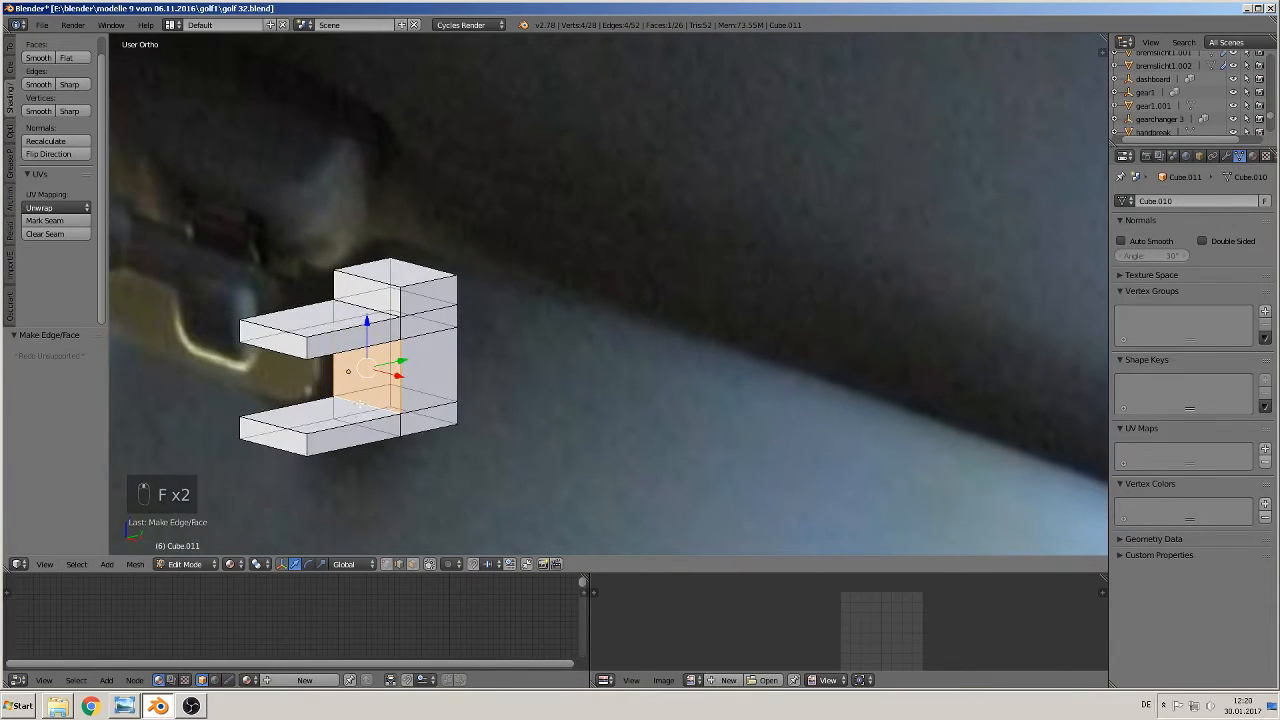
pyautogui.scroll(-2, 386, 388)
pyautogui.keyDown('shift'); pyautogui.moveTo(386, 388); pyautogui.dragTo(454, 430, button='middle'); pyautogui.keyUp('shift')
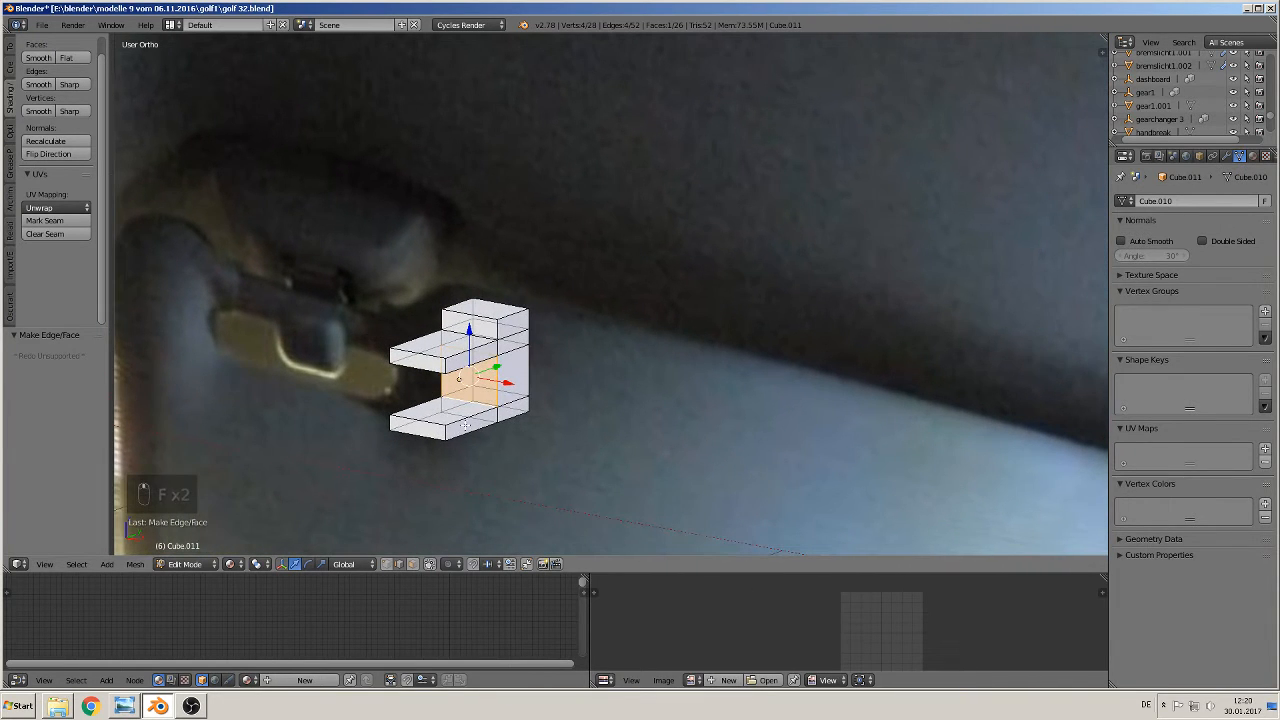
pyautogui.scroll(1, 465, 424)
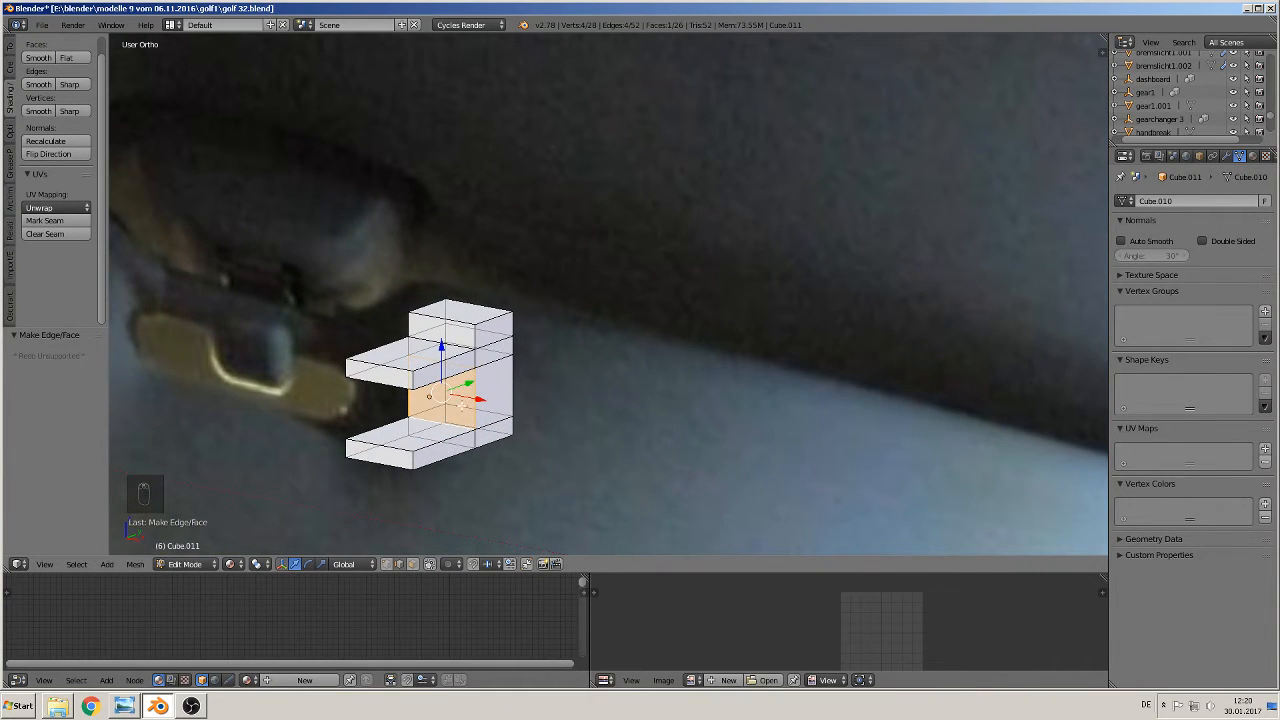
# - Add a Subdivision Surface modifier to the clip block
pyautogui.click(1226, 155)
pyautogui.click(1176, 201)
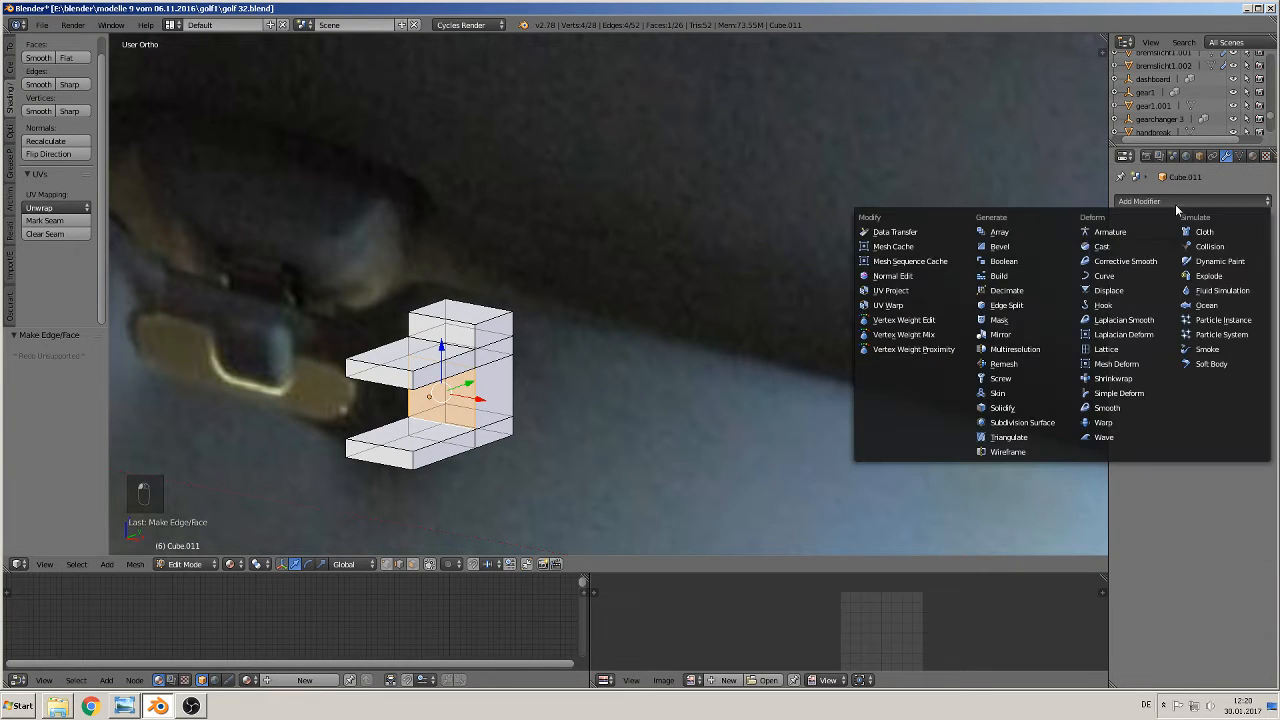
pyautogui.click(1033, 421)
pyautogui.scroll(3, 528, 387)
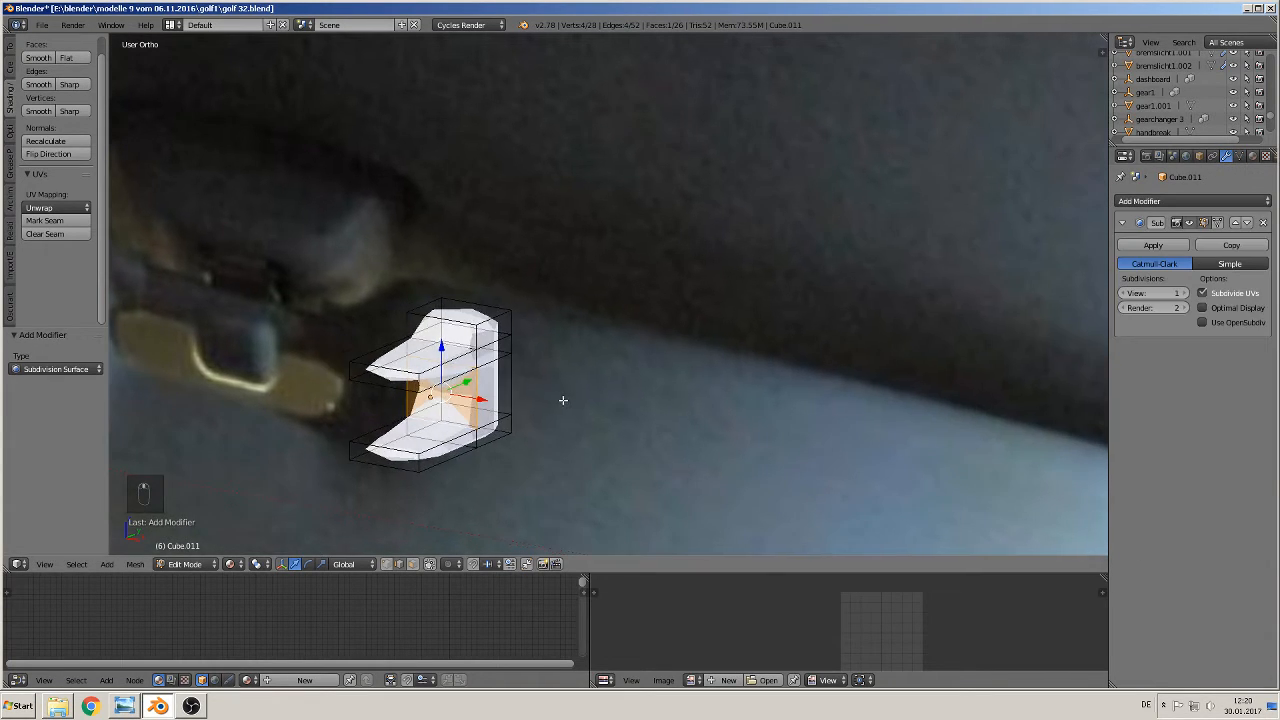
# - Add two loop cuts running around the clip's profile, sliding one close to each side face (factors 0.887 and -0.884)
pyautogui.press('Tab')
pyautogui.press('Tab')
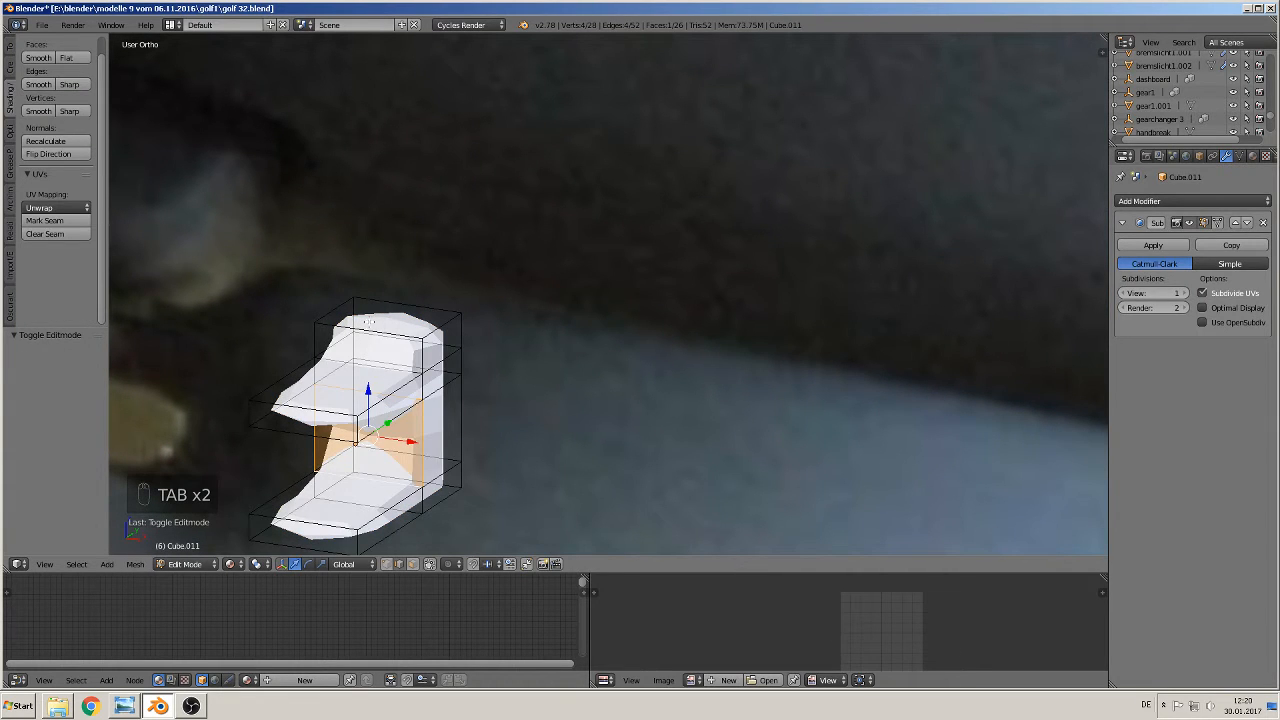
pyautogui.hotkey('ctrl', 'r')
pyautogui.click(368, 322)
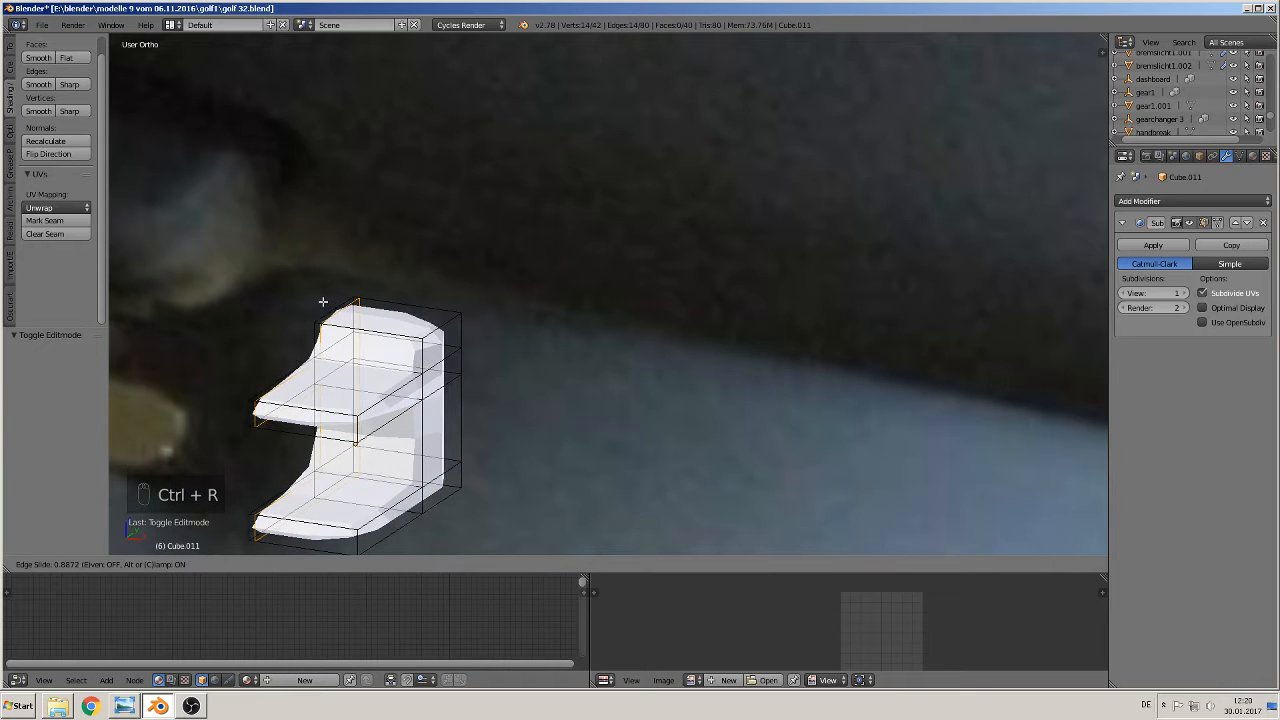
pyautogui.click(323, 301)
pyautogui.hotkey('ctrl', 'e')
pyautogui.press('Escape')
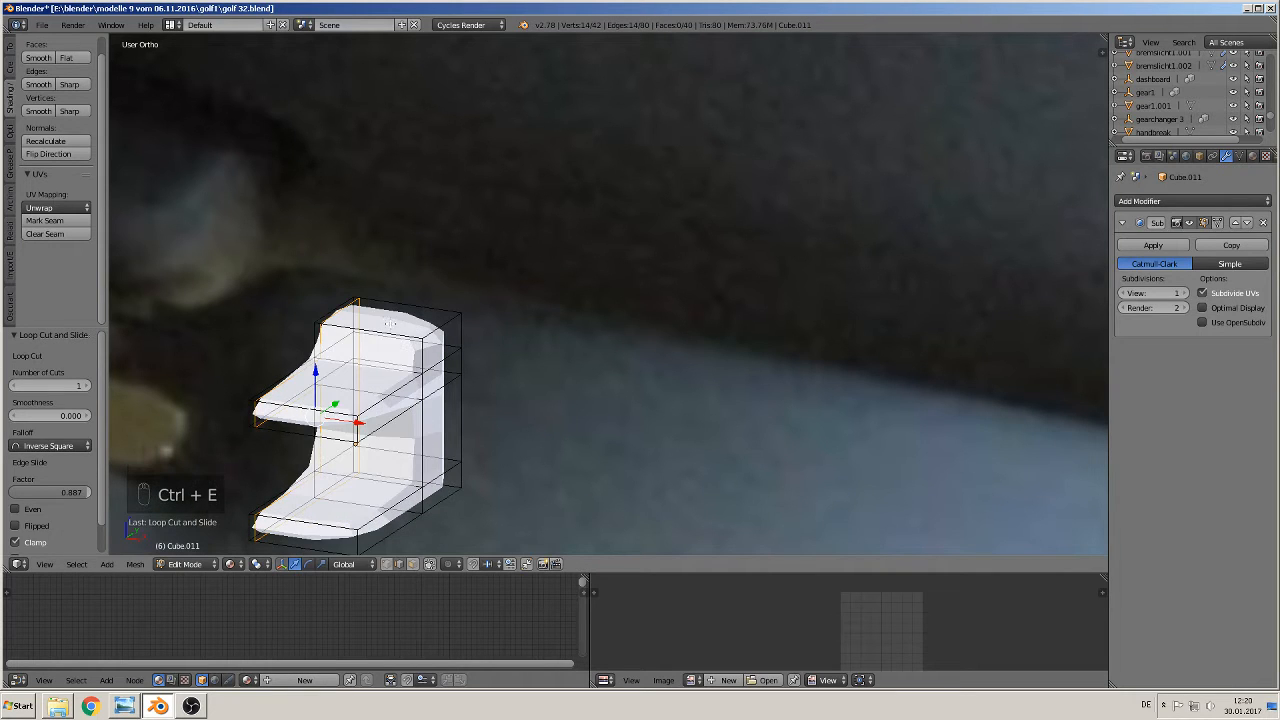
pyautogui.hotkey('ctrl', 'r')
pyautogui.click(385, 322)
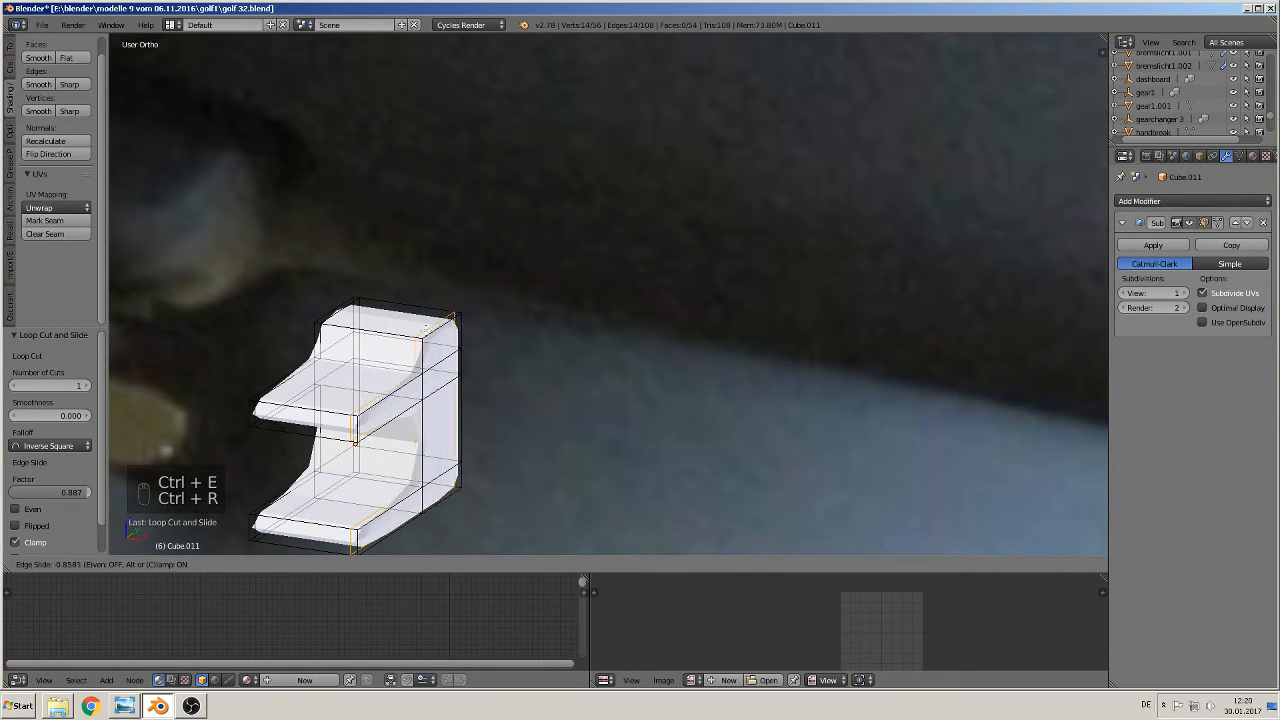
pyautogui.click(425, 329)
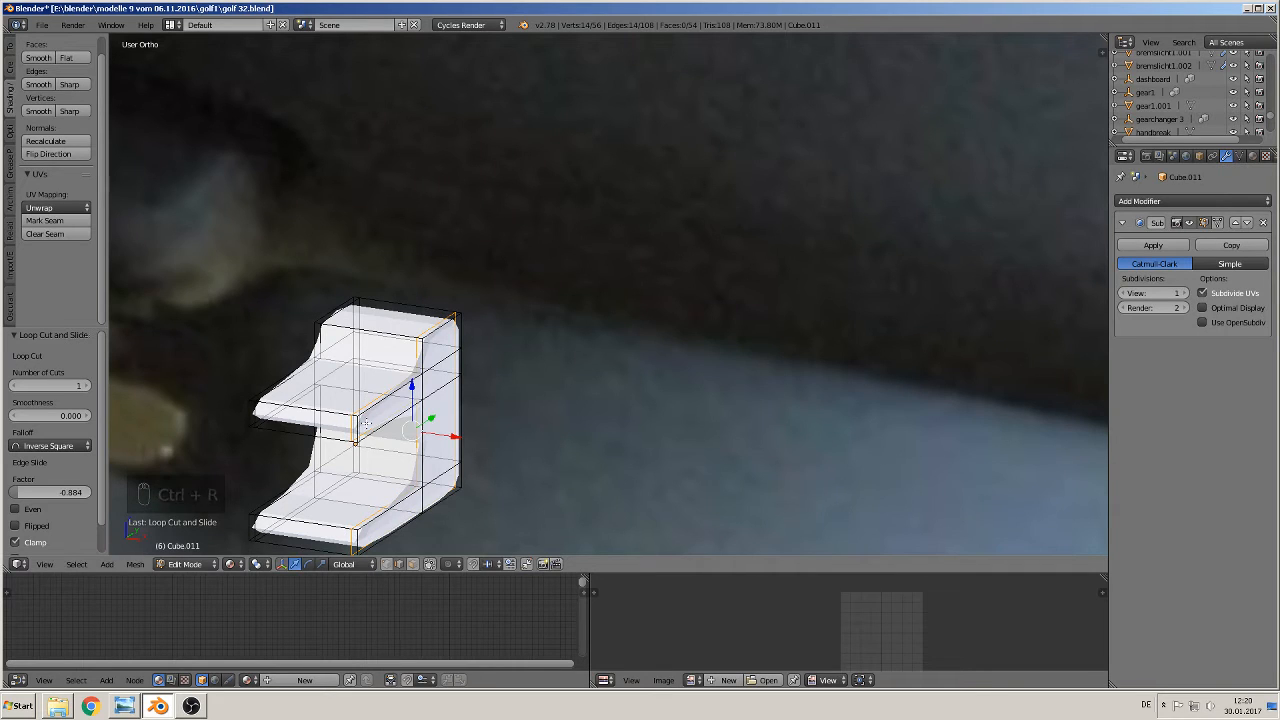
pyautogui.scroll(2, 360, 424)
pyautogui.keyDown('shift'); pyautogui.moveTo(367, 421); pyautogui.dragTo(594, 367, button='middle'); pyautogui.keyUp('shift')
pyautogui.moveTo(594, 367); pyautogui.dragTo(561, 335, button='middle')
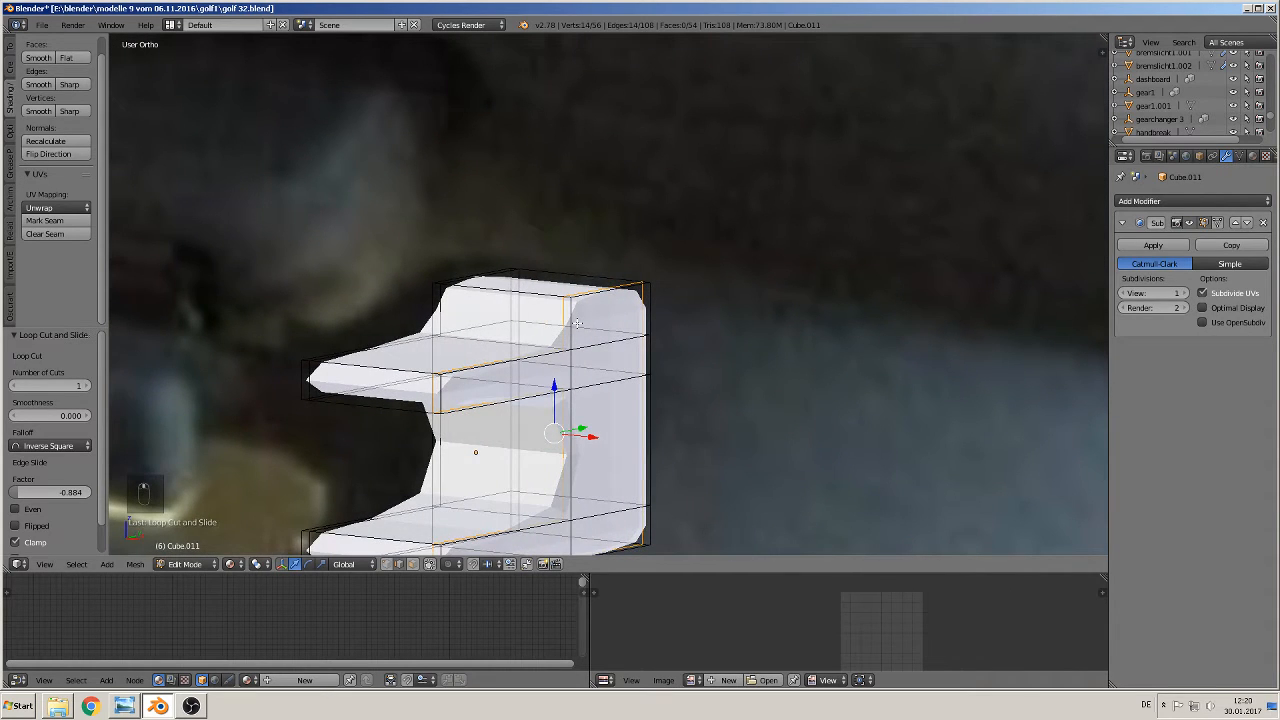
pyautogui.hotkey('ctrl', 'r')
pyautogui.click(577, 321)
pyautogui.click(577, 321)
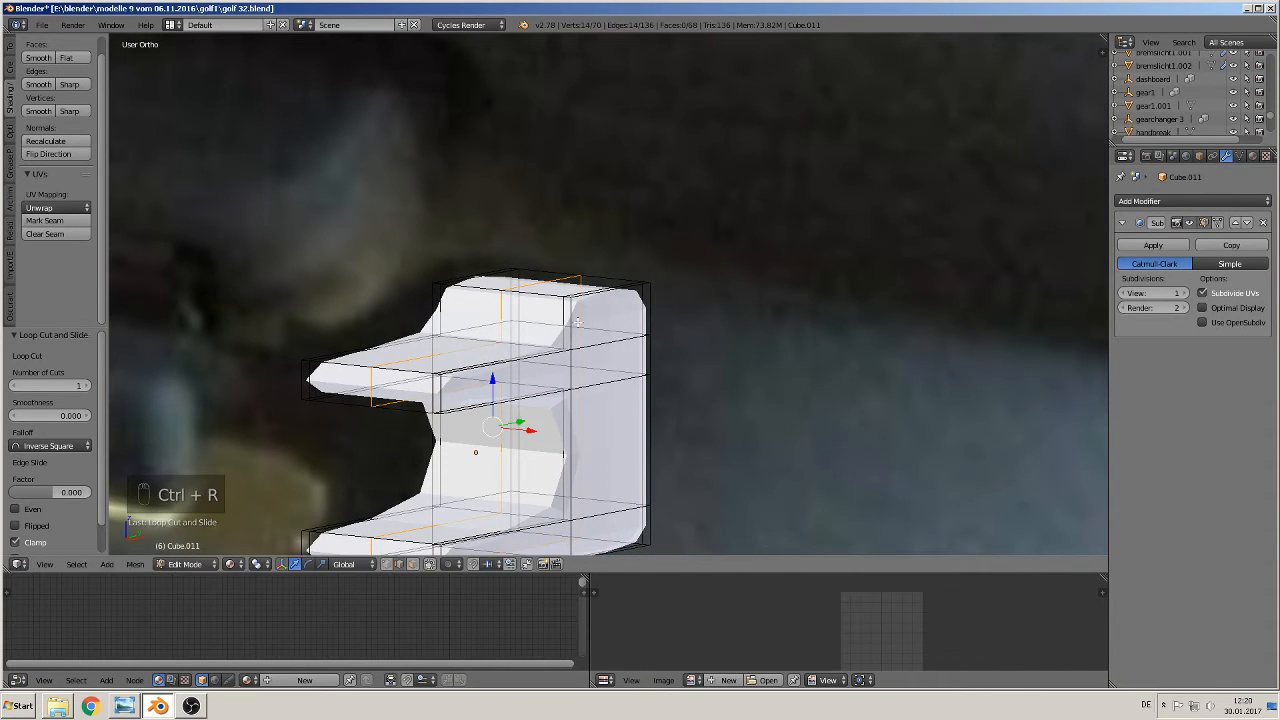
pyautogui.hotkey('ctrl', 'z')
# - Add two horizontal loop cuts to the block above the upper prong, near its top (factor -0.667) and near its base (factor 0.625)
pyautogui.hotkey('ctrl', 'r')
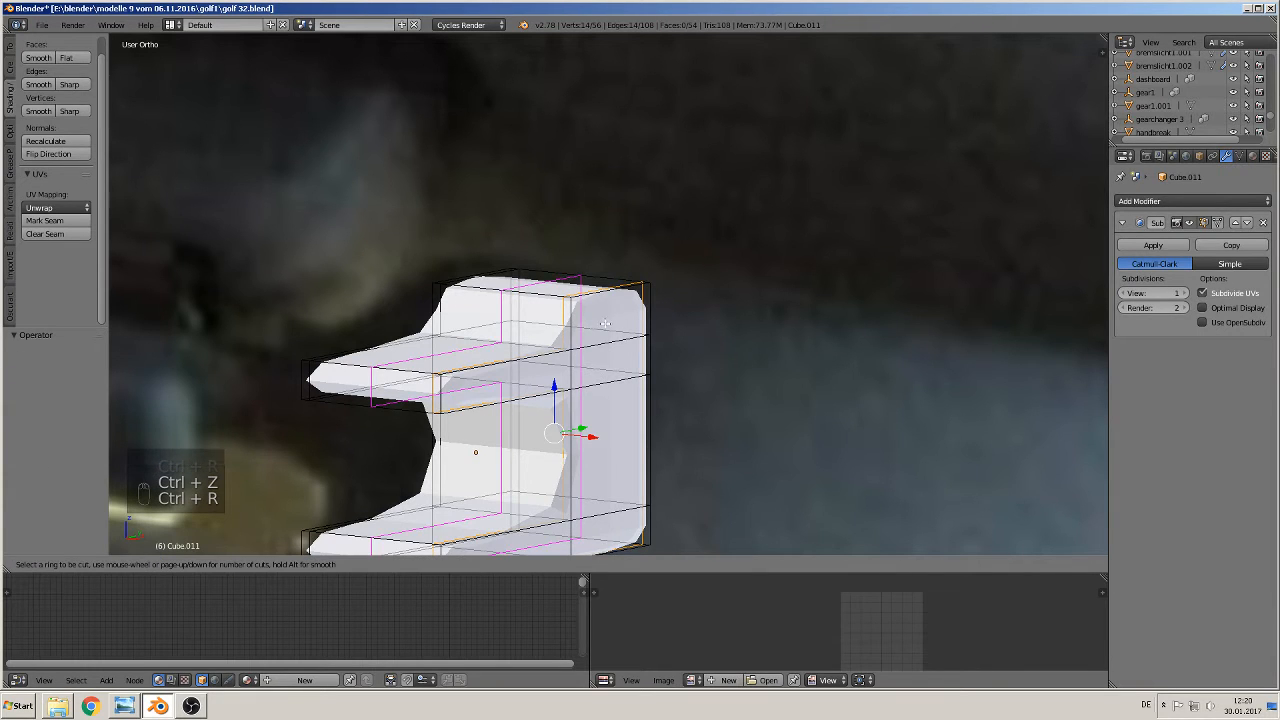
pyautogui.click(640, 322)
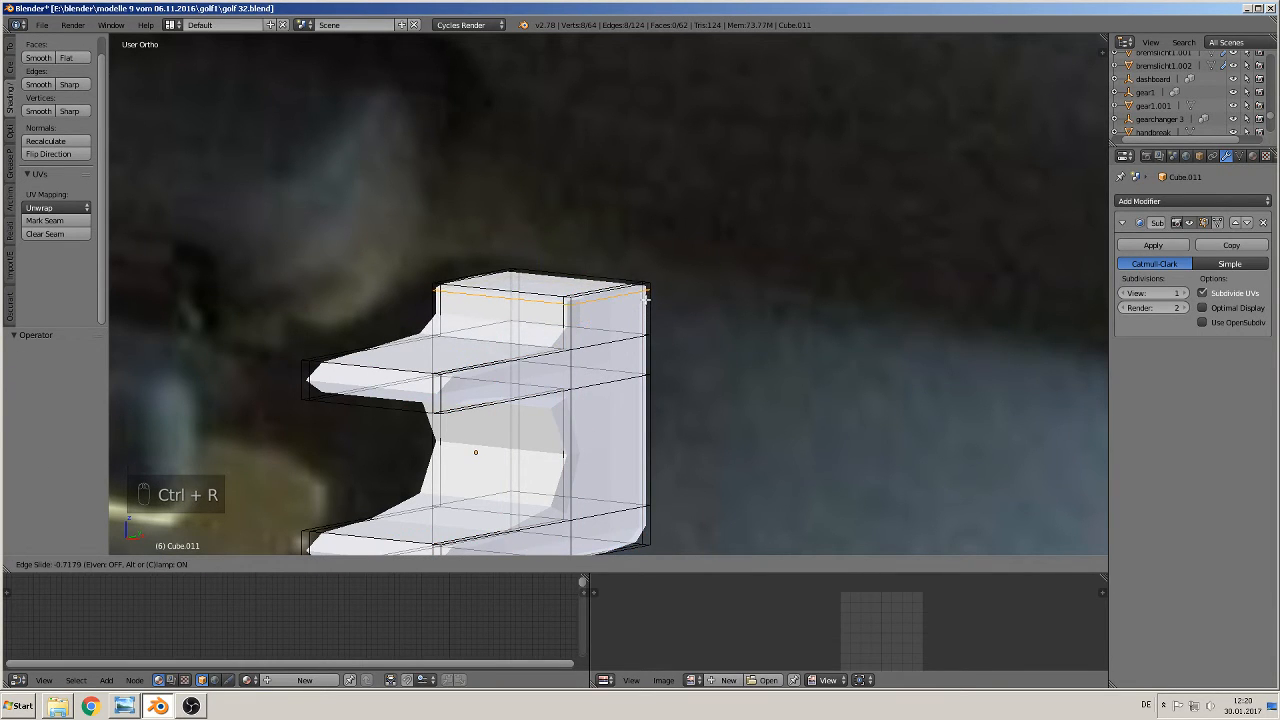
pyautogui.click(645, 300)
pyautogui.hotkey('ctrl', 'r')
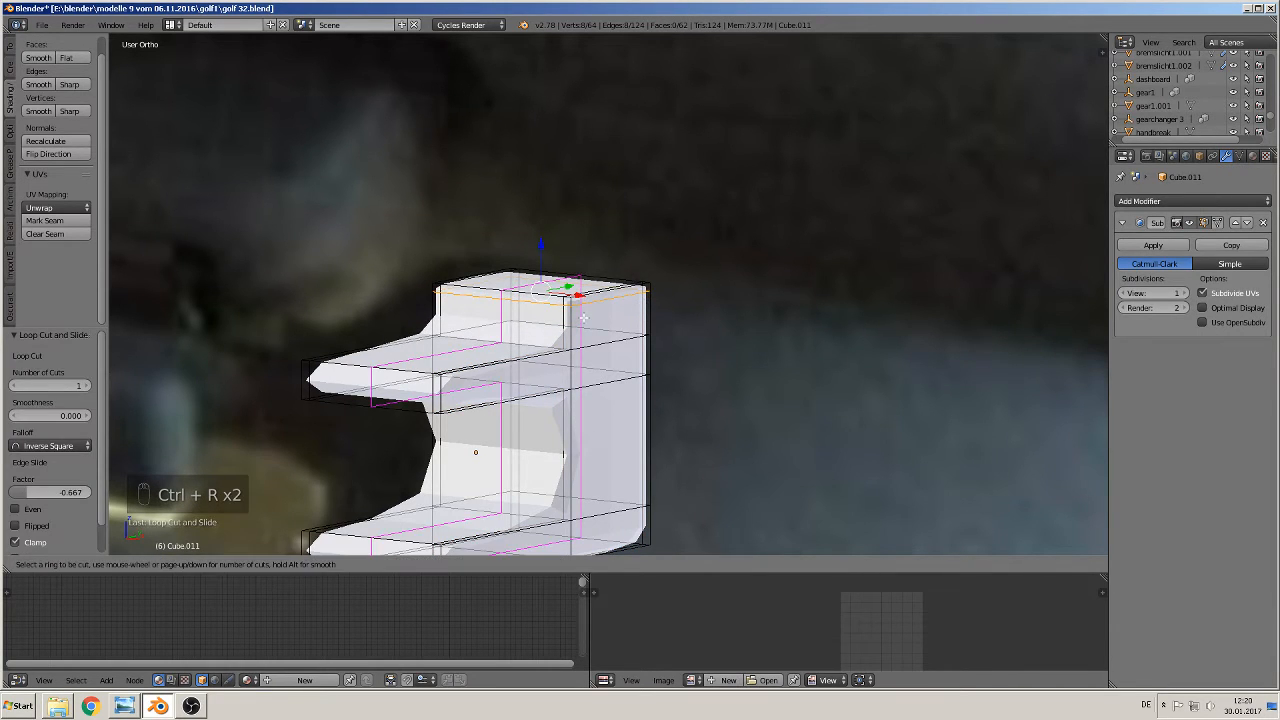
pyautogui.click(648, 303)
pyautogui.click(649, 323)
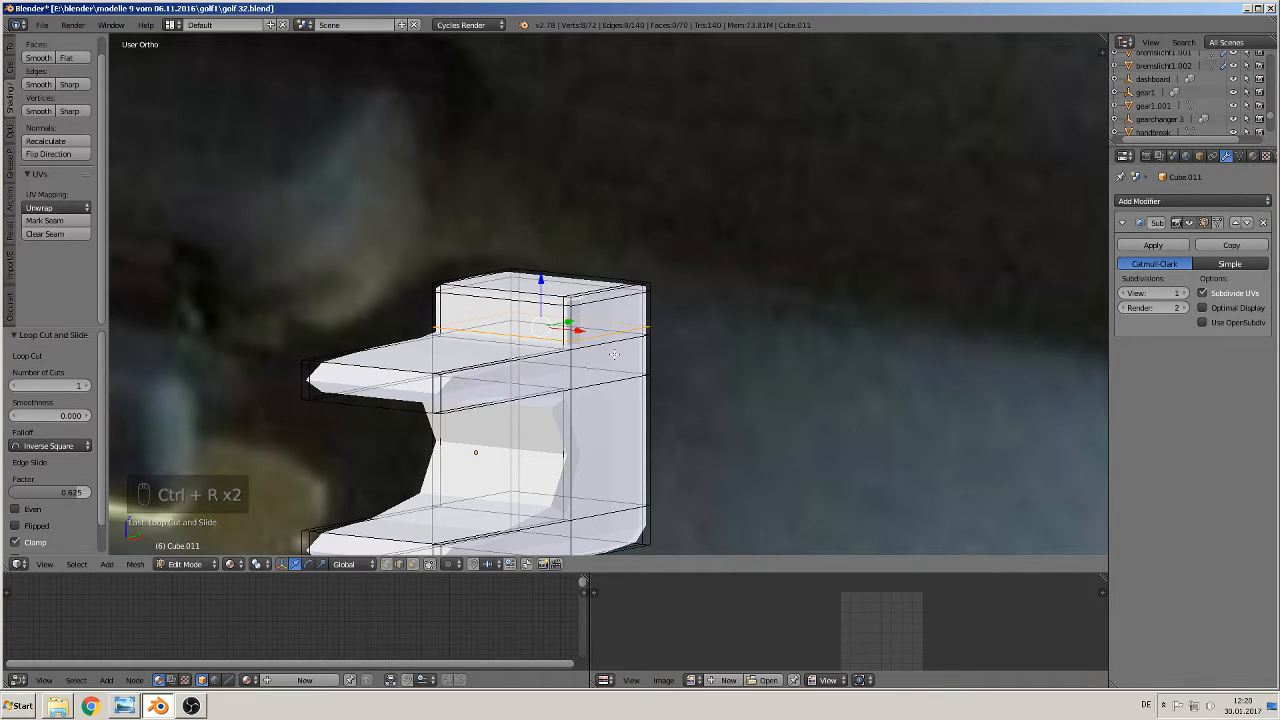
pyautogui.hotkey('ctrl', 't')
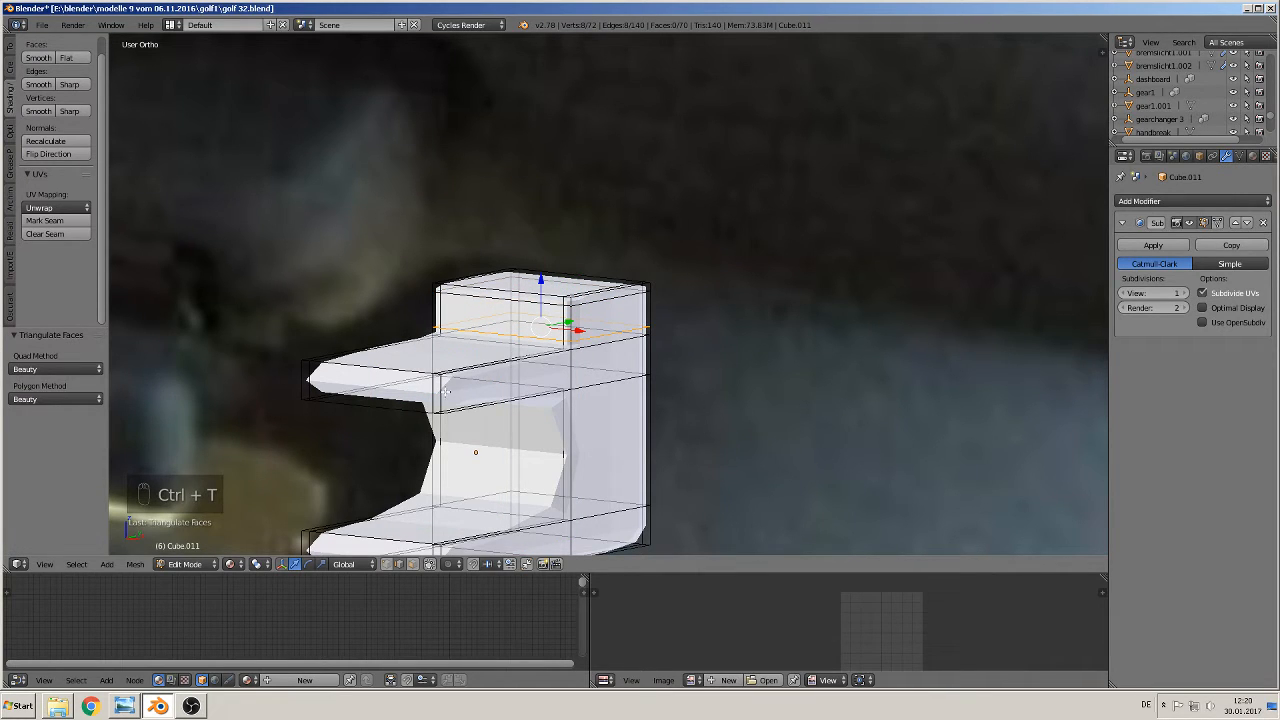
# - Add two loop cuts through the upper prong's thickness, slid toward its top and bottom edges with factors -0.655 and 0.375
pyautogui.hotkey('ctrl', 'r')
pyautogui.click(447, 388)
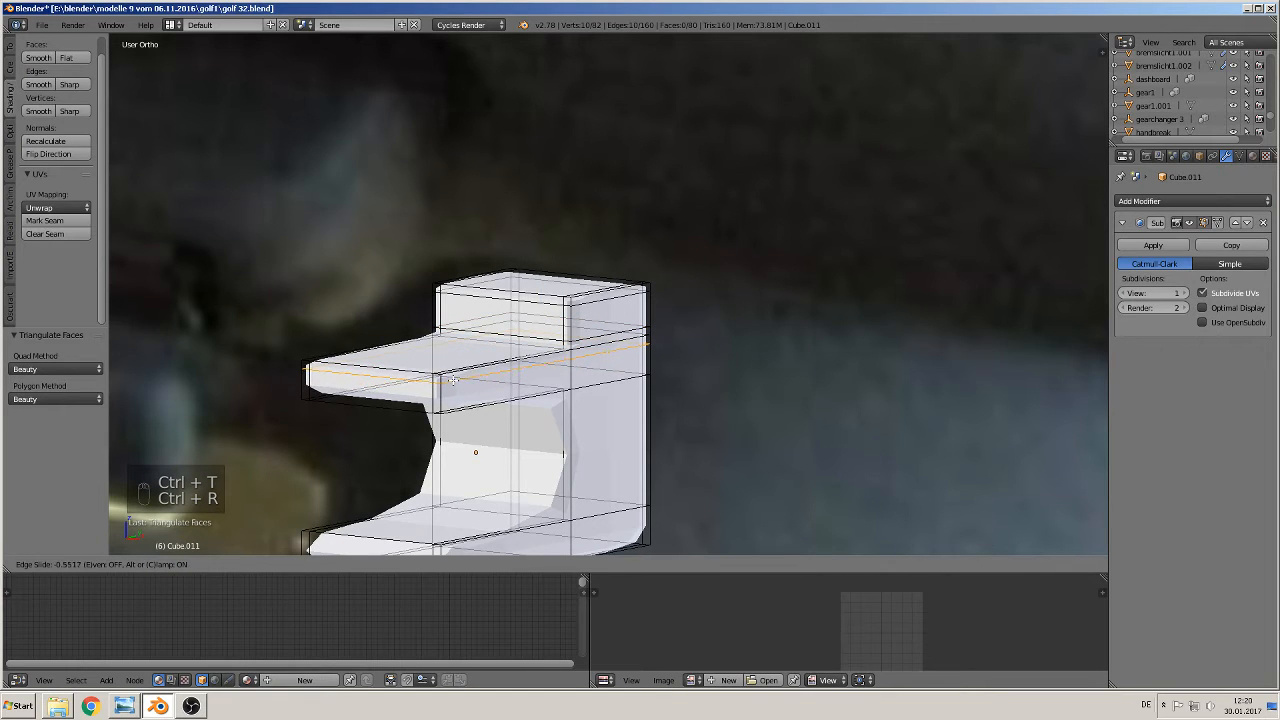
pyautogui.click(452, 378)
pyautogui.hotkey('ctrl', 'r')
pyautogui.click(450, 392)
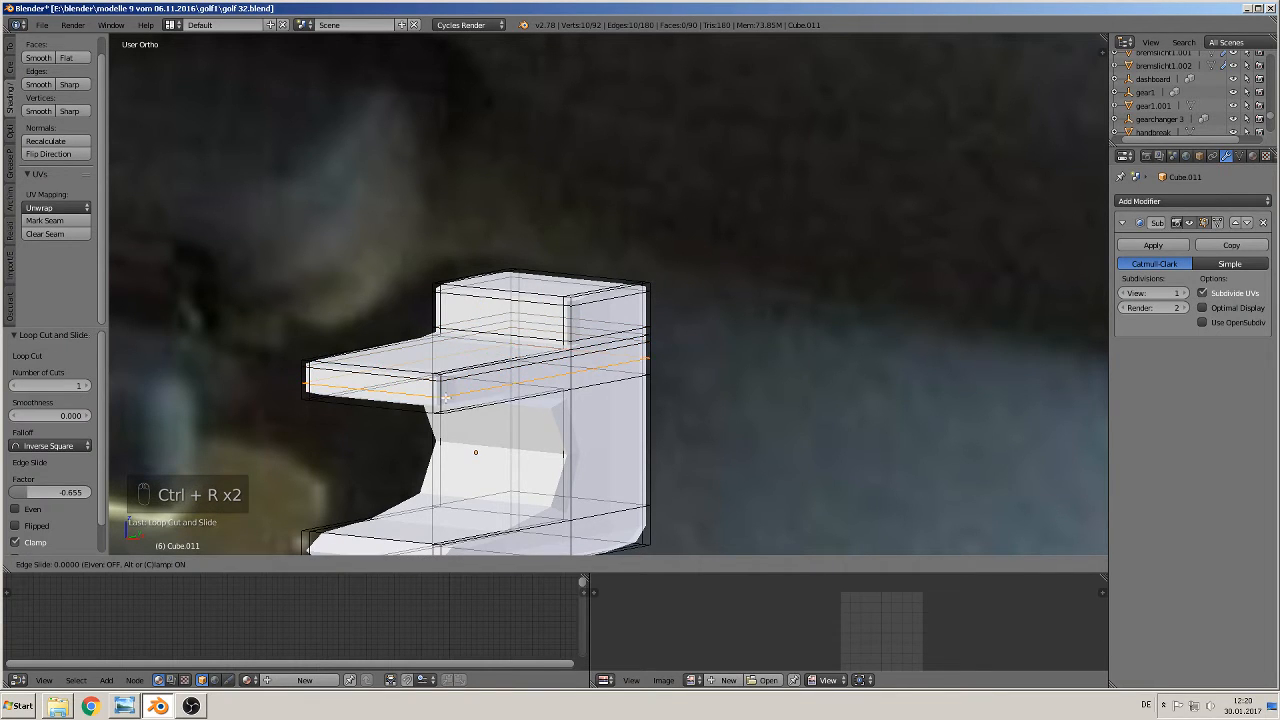
pyautogui.click(450, 404)
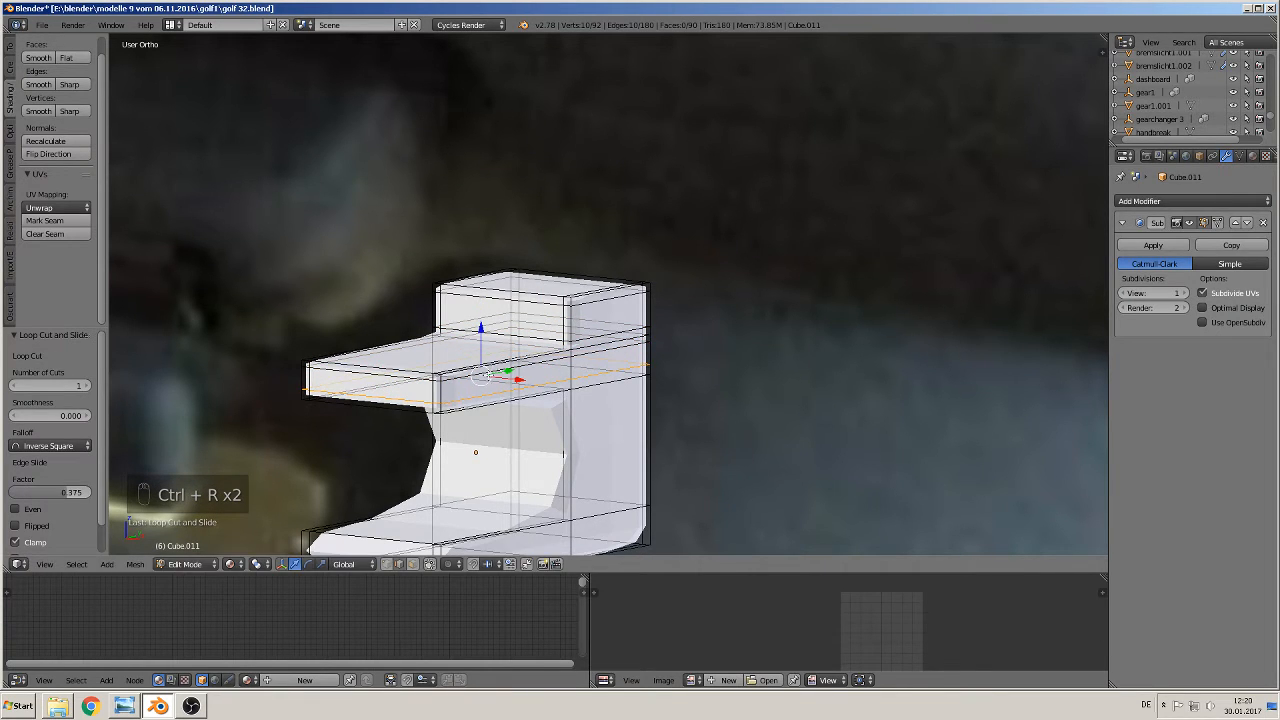
# - Move the upper prong's lower support loop by -0.002 along Z and select the support loop above it
pyautogui.moveTo(481, 331); pyautogui.dragTo(490, 313)
pyautogui.keyDown('alt'); pyautogui.rightClick(470, 378); pyautogui.keyUp('alt')
pyautogui.keyDown('alt'); pyautogui.rightClick(470, 377); pyautogui.keyUp('alt')
# - Add two horizontal loop cuts to the section between the prongs, close to the upper prong (factor -0.856) and the lower prong (factor 0.803)
pyautogui.keyDown('shift'); pyautogui.moveTo(554, 435); pyautogui.dragTo(581, 333, button='middle'); pyautogui.keyUp('shift')
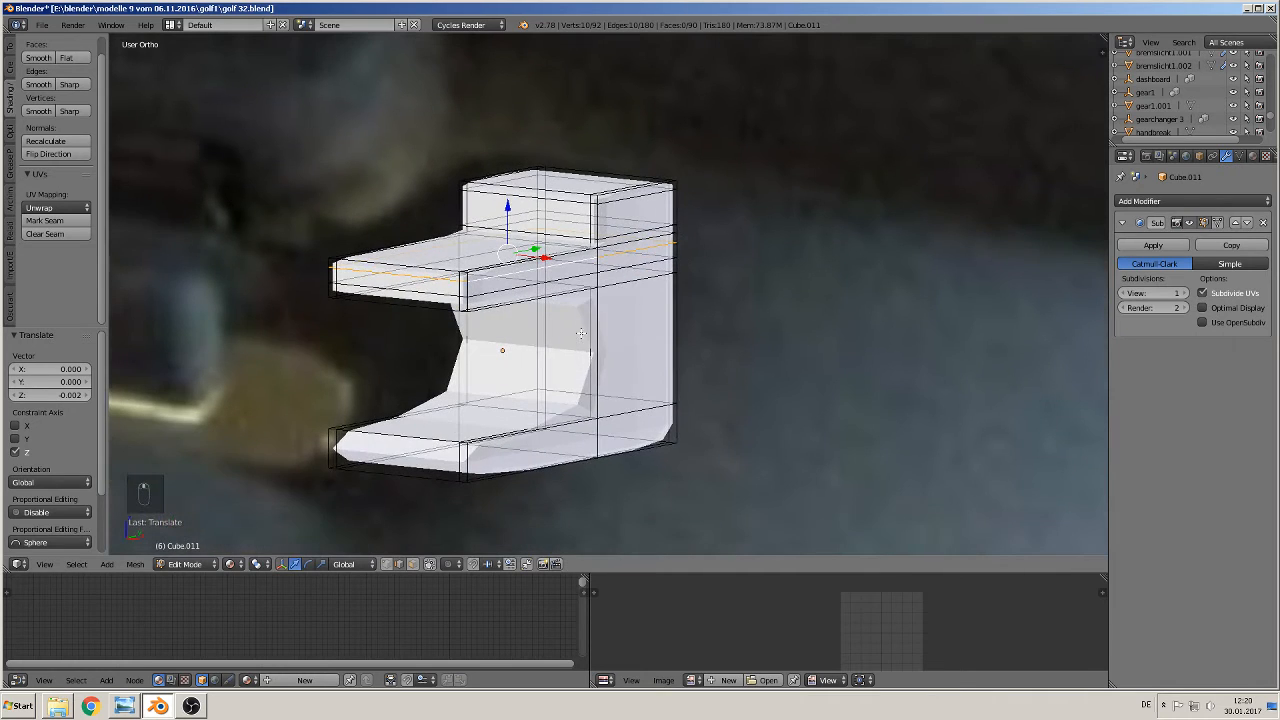
pyautogui.hotkey('ctrl', 'r')
pyautogui.click(601, 334)
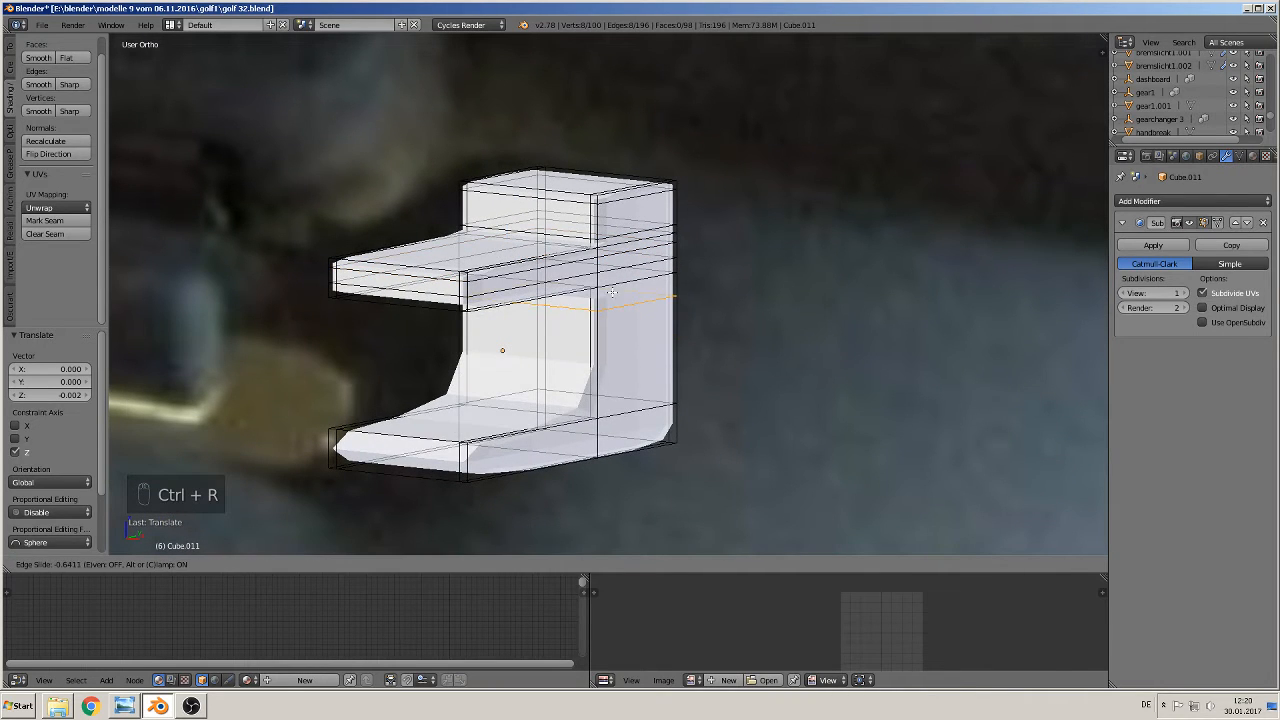
pyautogui.click(610, 284)
pyautogui.hotkey('ctrl', 'r')
pyautogui.click(560, 400)
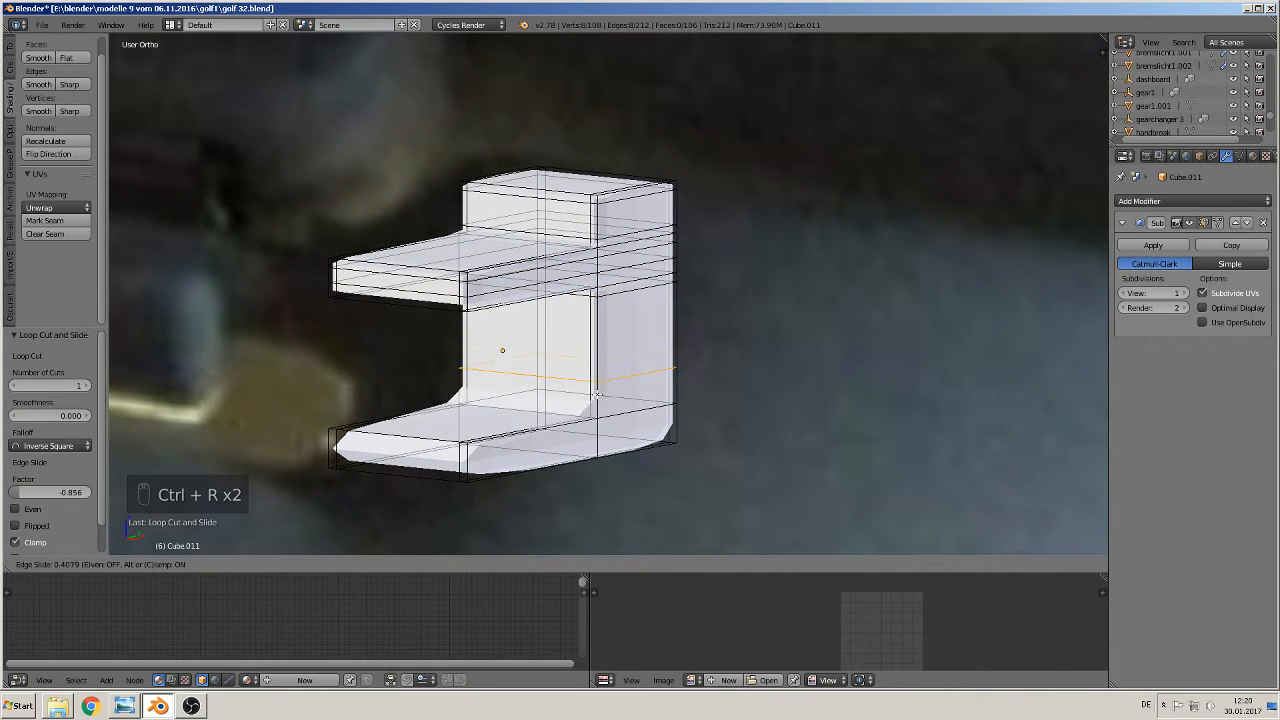
pyautogui.click(594, 422)
# - Add two loop cuts through the lower prong's thickness, one near its top edge (factor -0.549) and one toward its bottom edge
pyautogui.scroll(1, 578, 472)
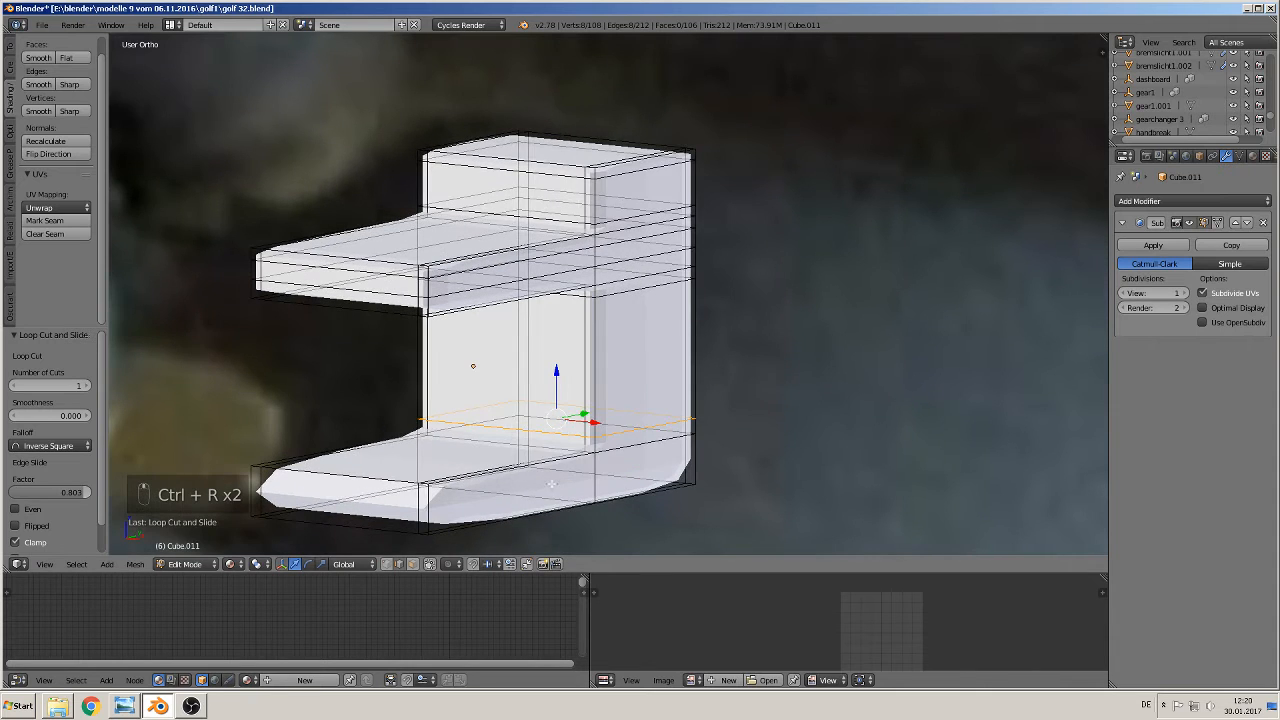
pyautogui.hotkey('ctrl', 'r')
pyautogui.click(432, 508)
pyautogui.click(435, 492)
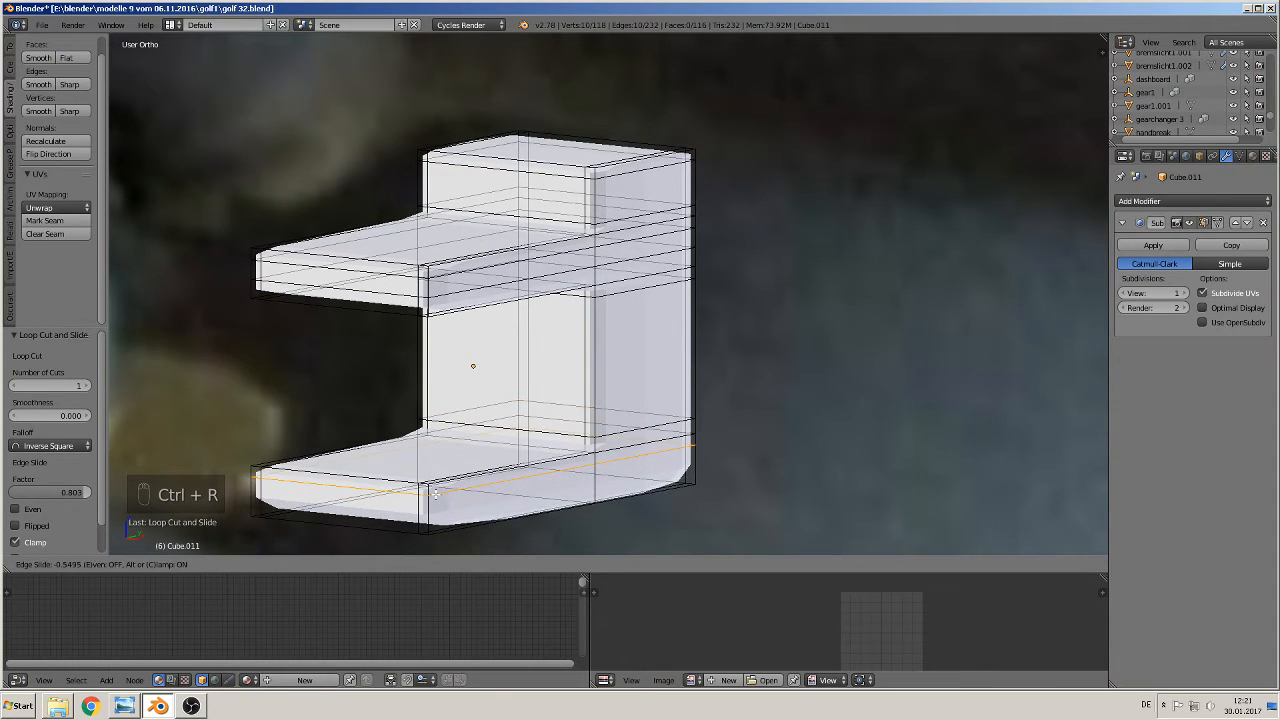
pyautogui.hotkey('ctrl', 'r')
pyautogui.click(432, 505)
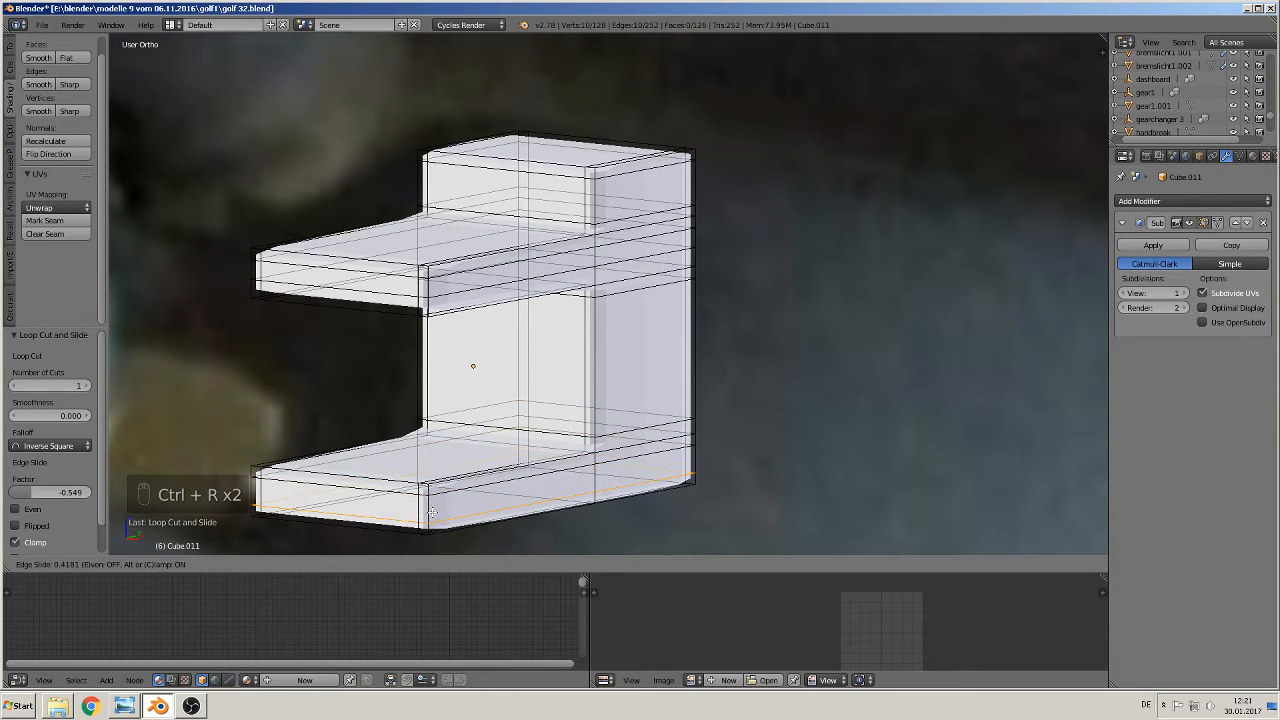
# - Place the loop cut around the bracket's lower slab near its underside, with an edge slide factor of about 0.211
pyautogui.click(432, 508)
pyautogui.moveTo(432, 508); pyautogui.dragTo(677, 228, button='middle')
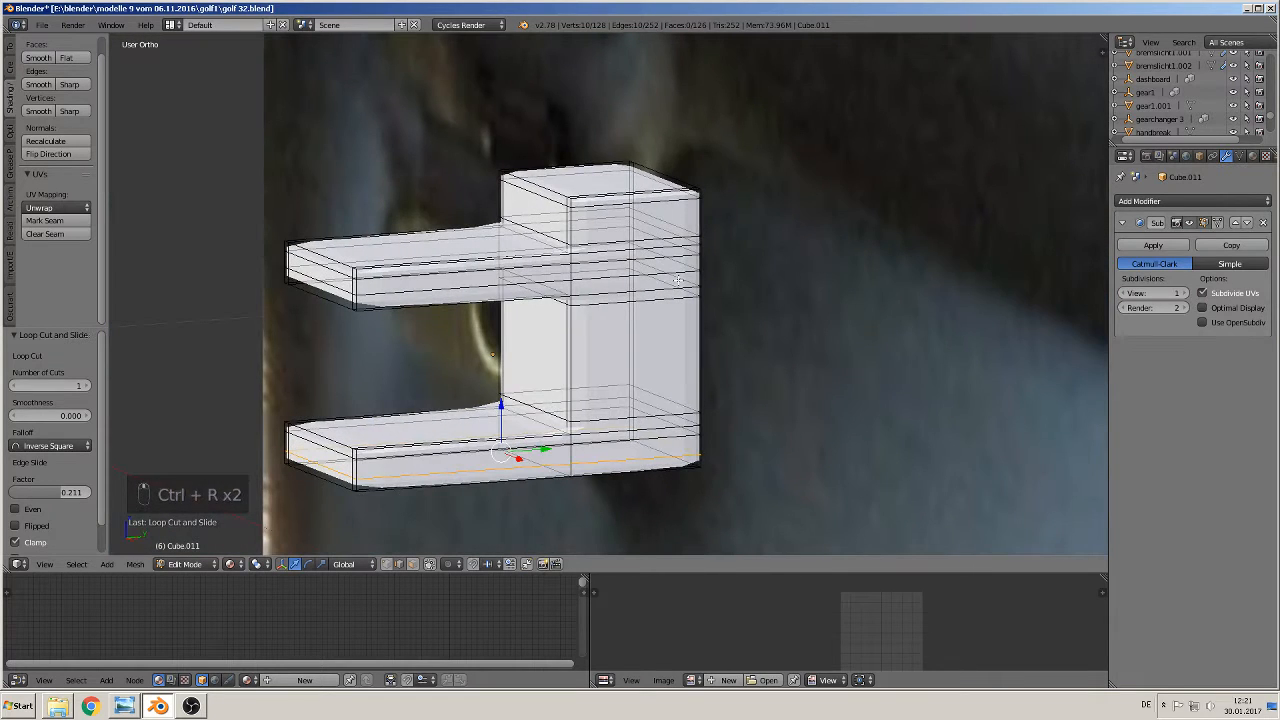
pyautogui.hotkey('ctrl', 'r')
pyautogui.click(680, 227)
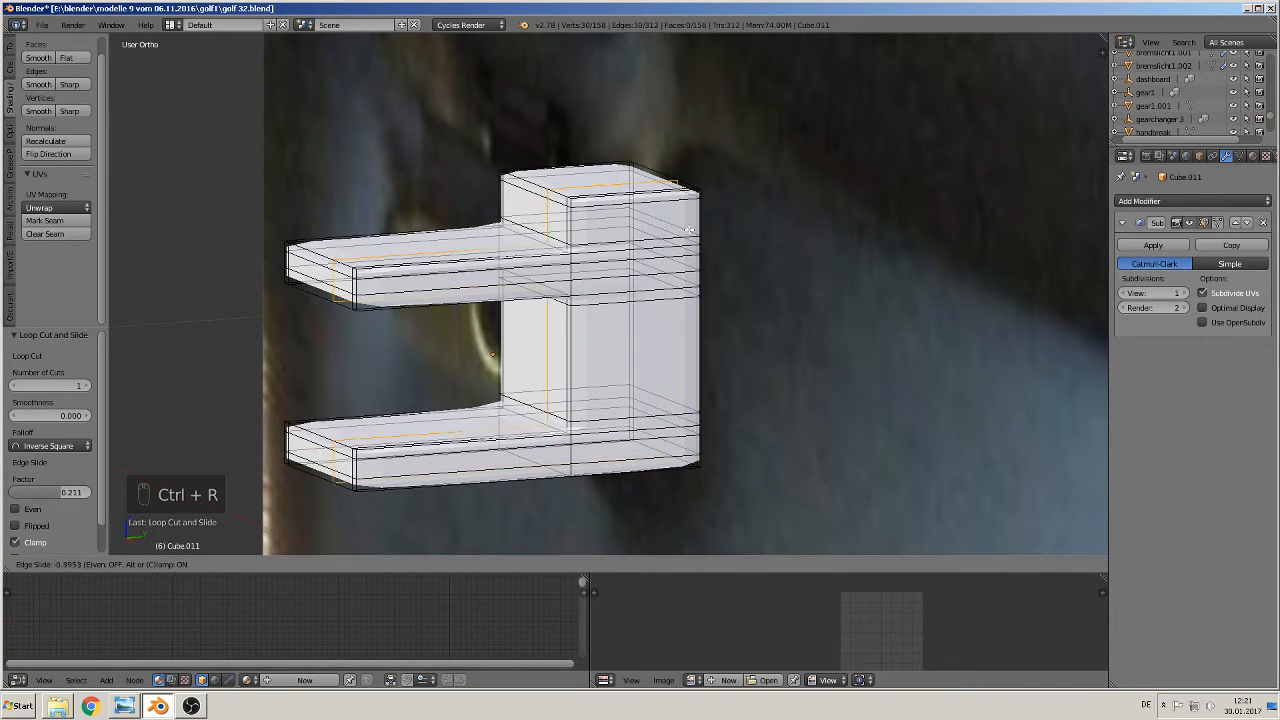
pyautogui.click(683, 226)
pyautogui.hotkey('ctrl', 'z')
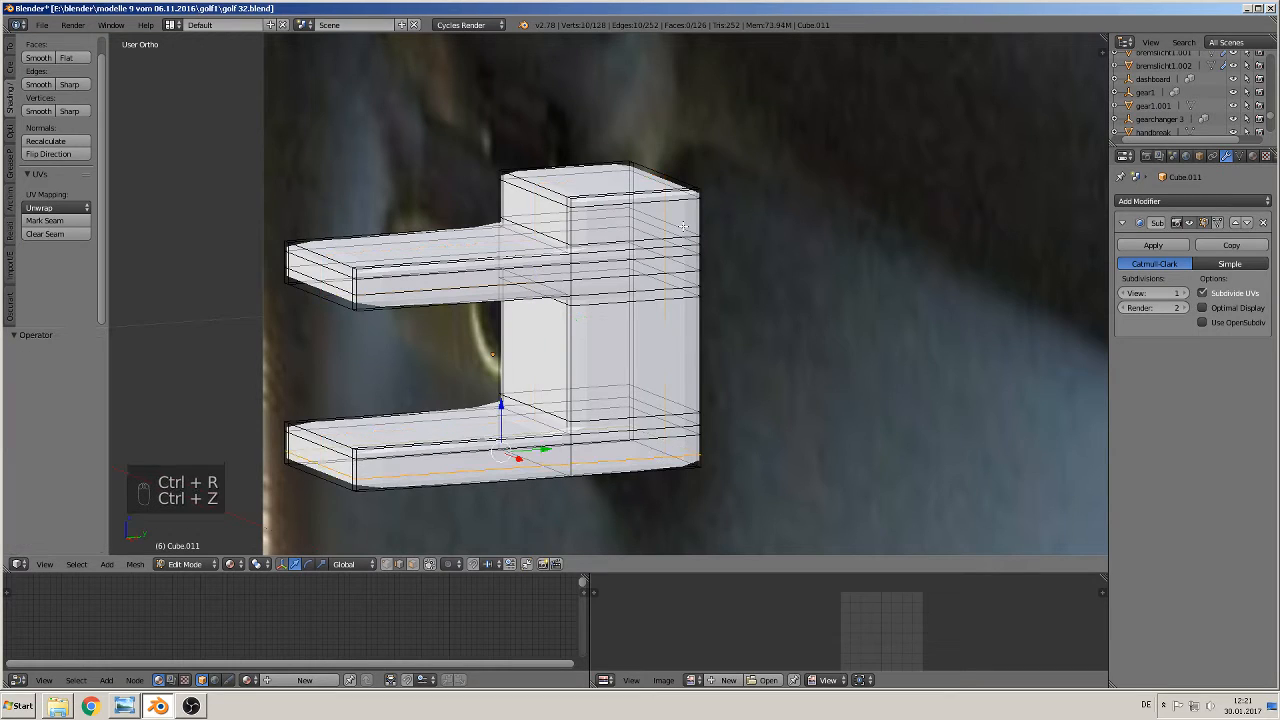
# - Add a vertical loop cut close to the bracket's back face, with an edge slide factor of about -0.823
pyautogui.hotkey('ctrl', 'r')
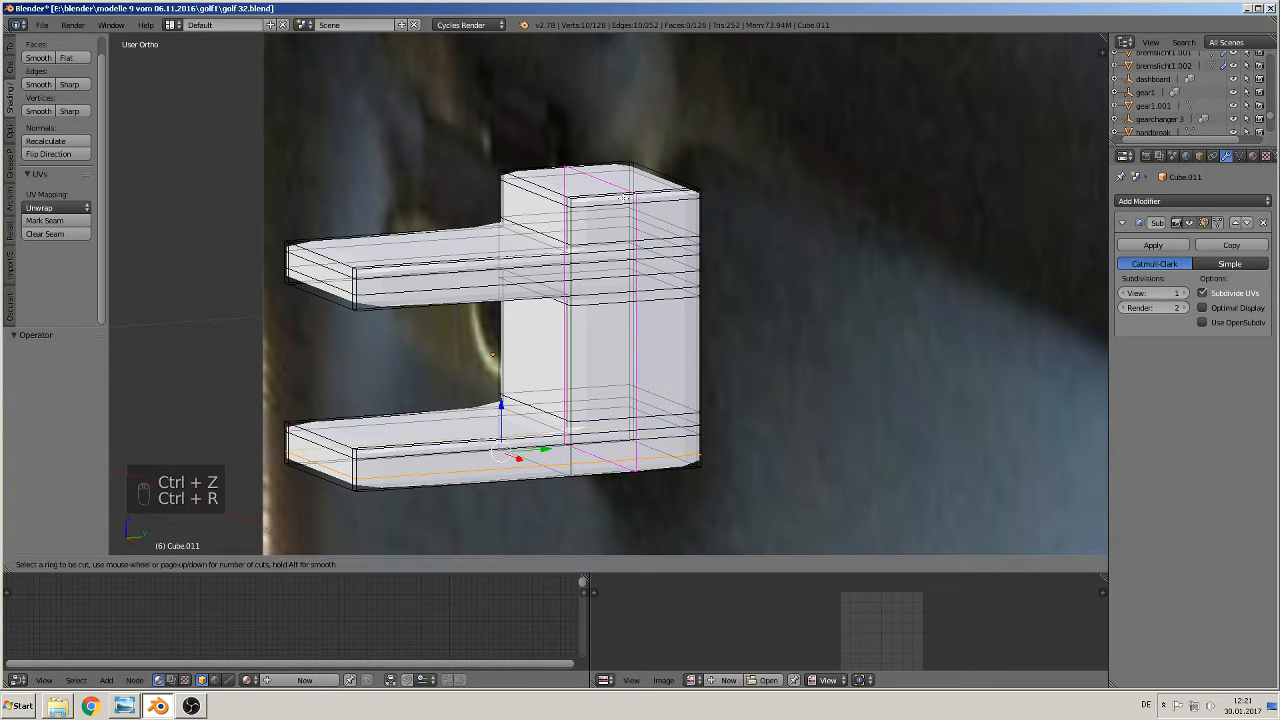
pyautogui.click(622, 197)
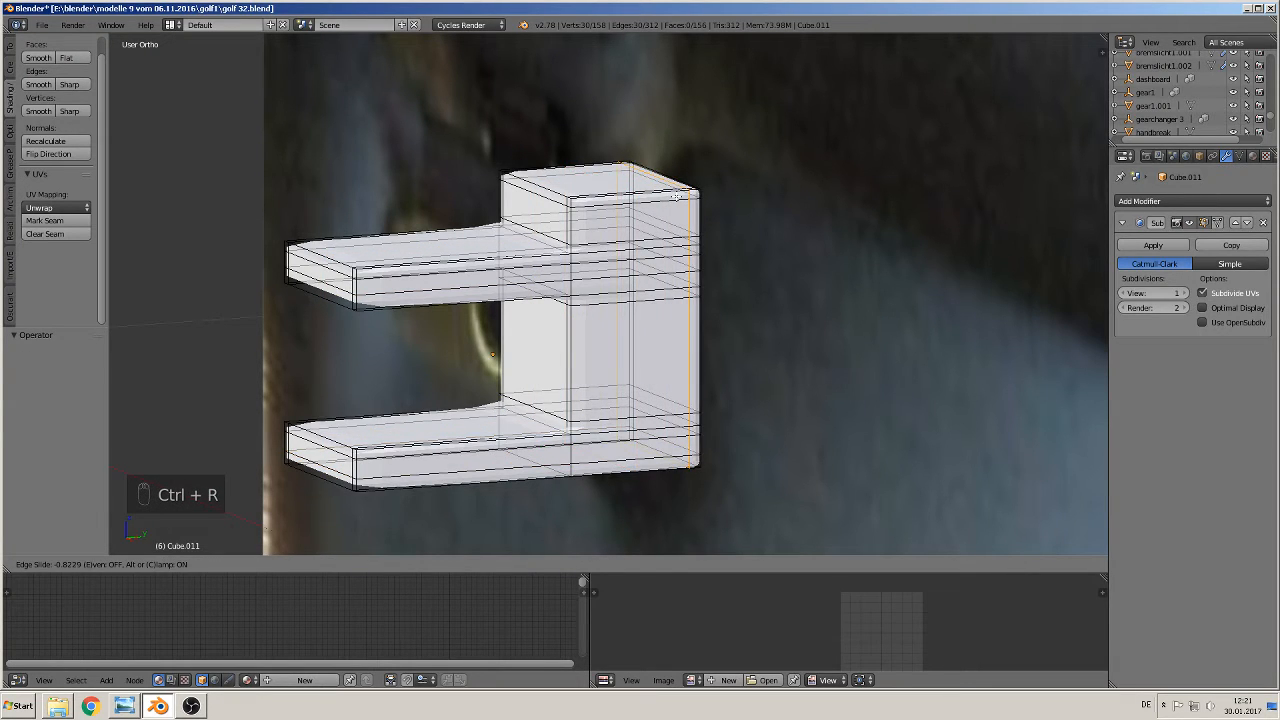
pyautogui.click(672, 207)
# - Add two evenly spaced loop cuts across the bracket's lower prong
pyautogui.scroll(-4, 672, 207)
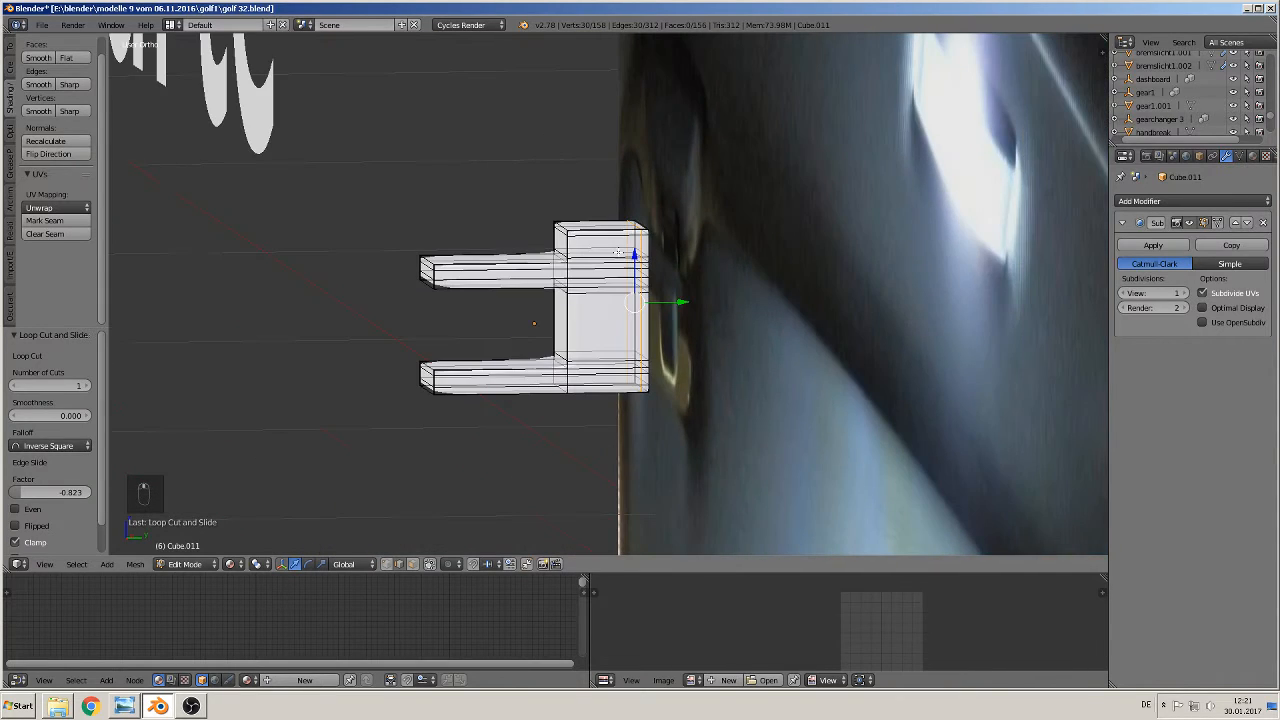
pyautogui.moveTo(635, 252); pyautogui.dragTo(664, 259, button='middle')
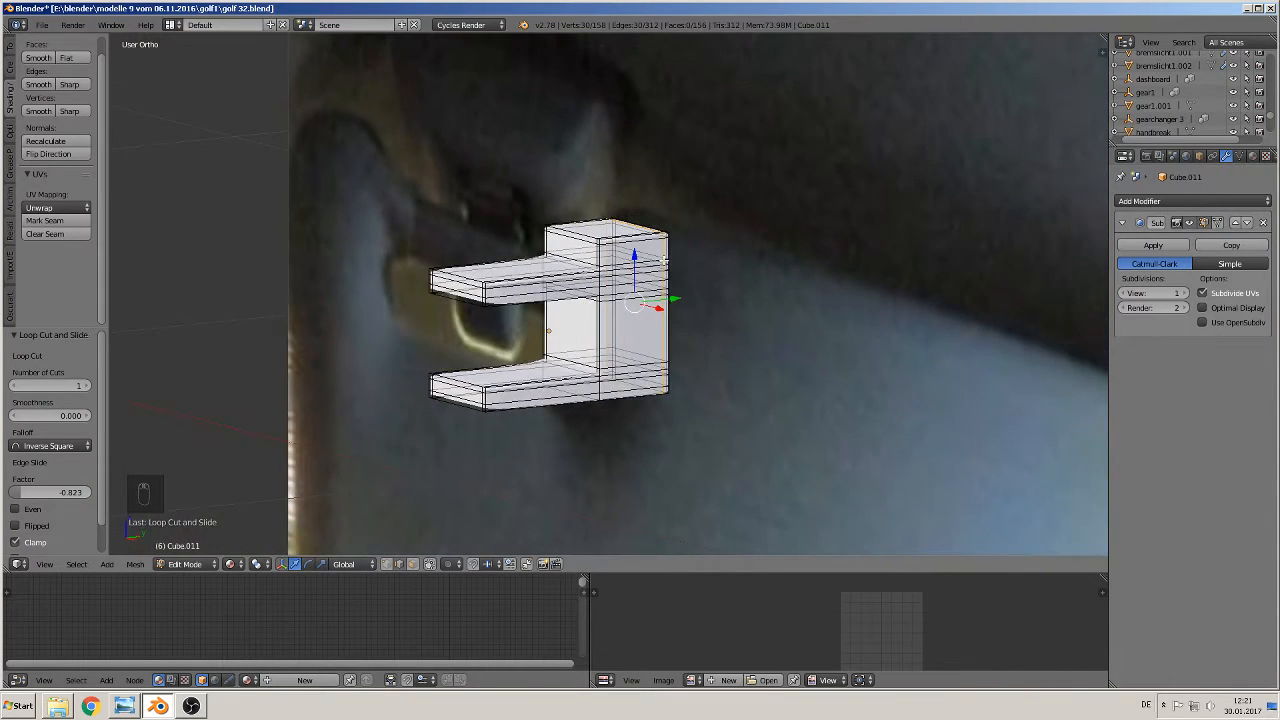
pyautogui.scroll(1, 580, 335)
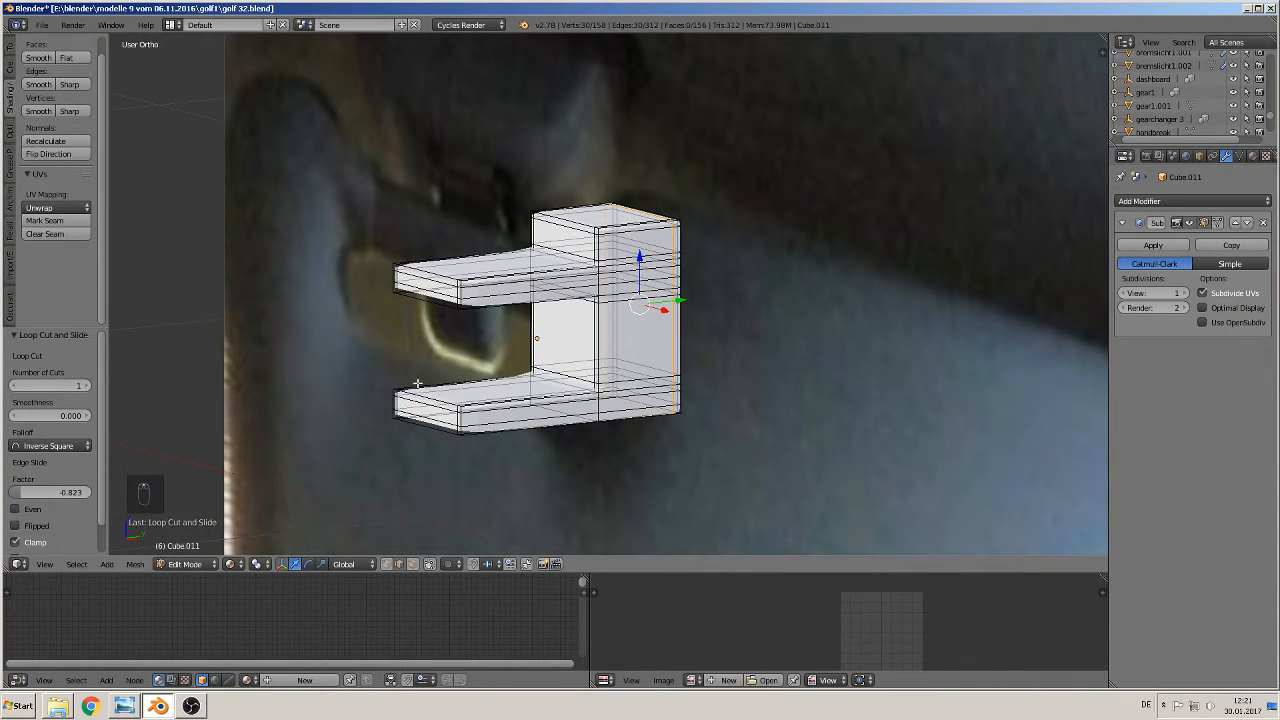
pyautogui.moveTo(500, 392); pyautogui.dragTo(508, 395, button='middle')
pyautogui.hotkey('ctrl', 'r')
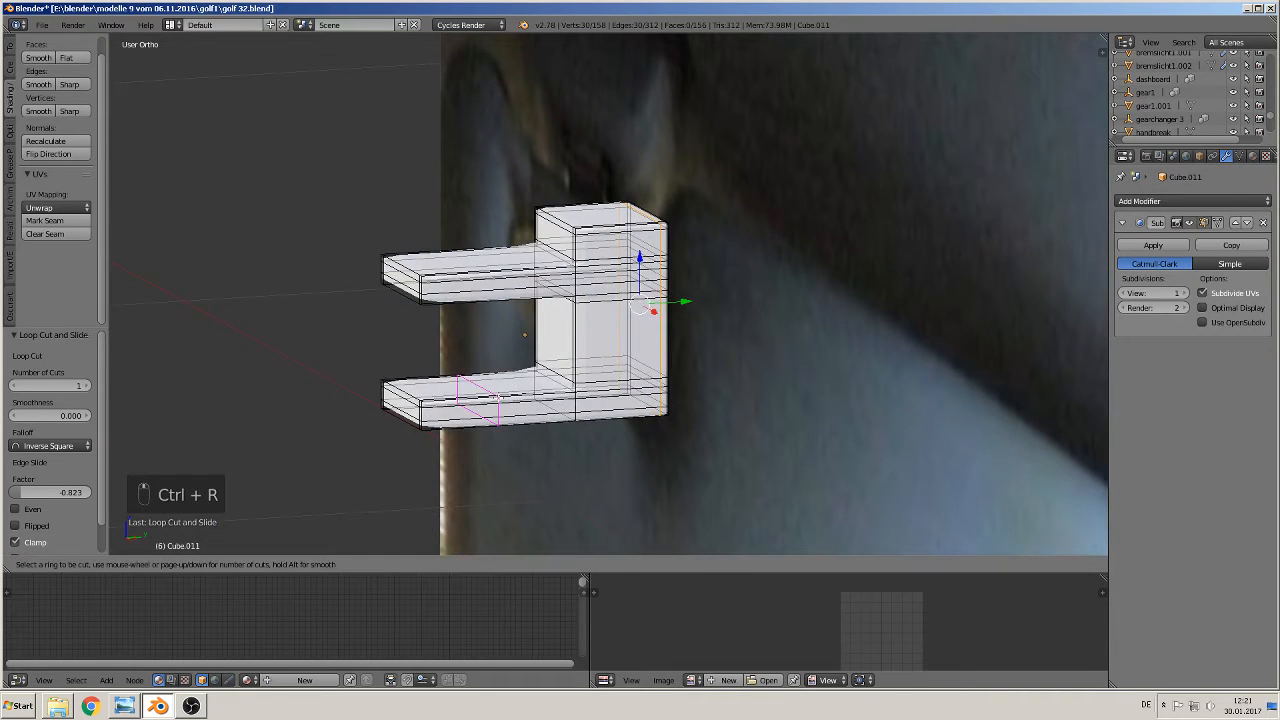
pyautogui.scroll(1, 500, 394)
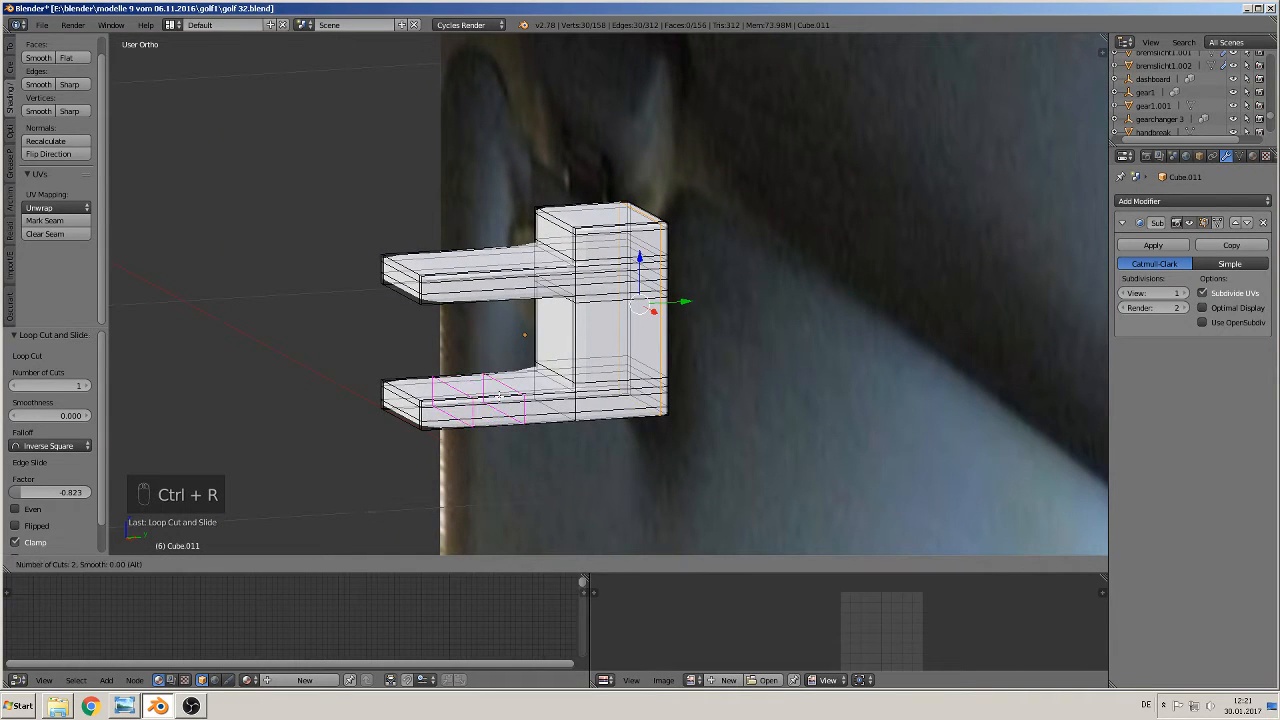
pyautogui.scroll(1, 500, 395)
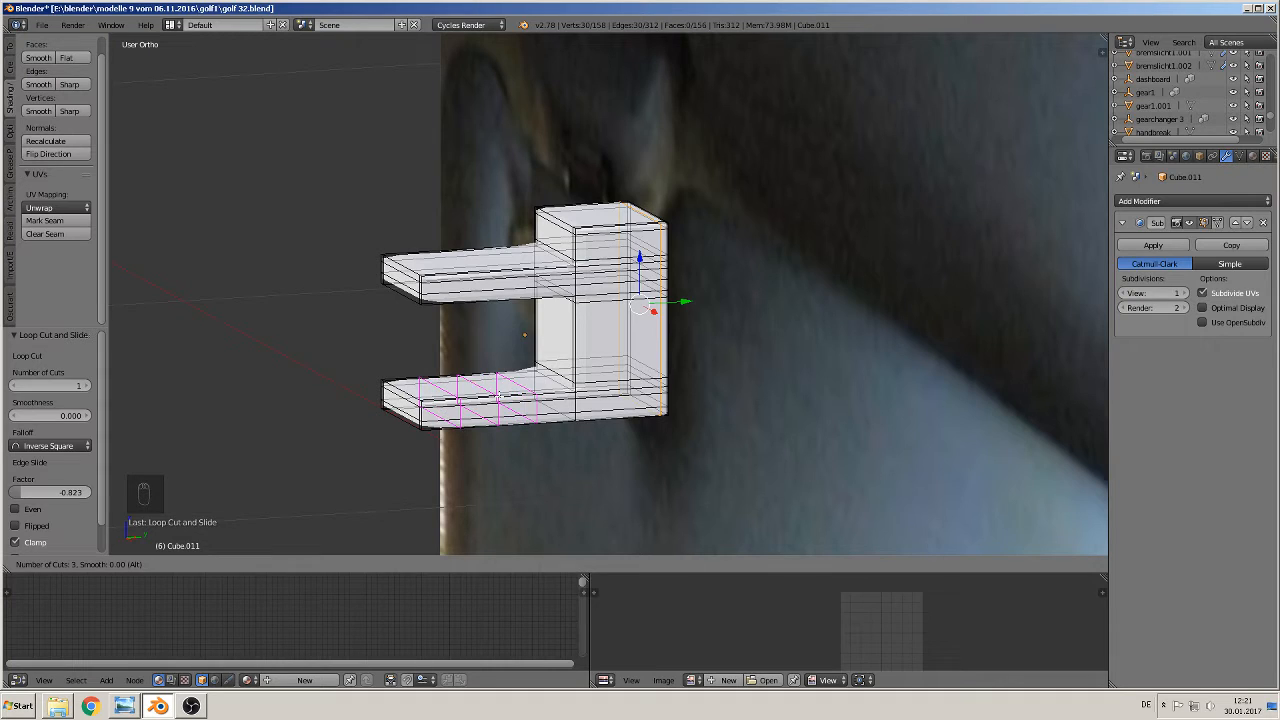
pyautogui.scroll(-1, 500, 395)
pyautogui.click(498, 396)
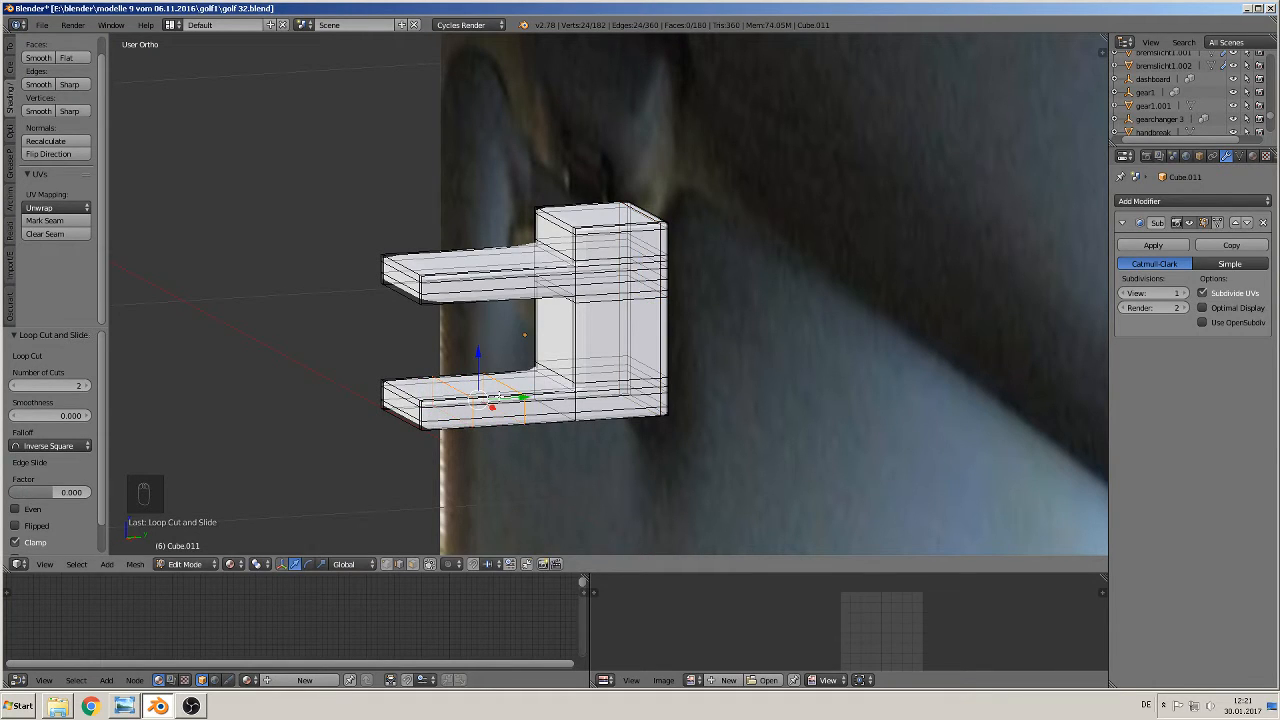
# - Lower the lower prong's front cross loop about 0.005 along the Z axis
pyautogui.moveTo(436, 441); pyautogui.dragTo(408, 427, button='middle')
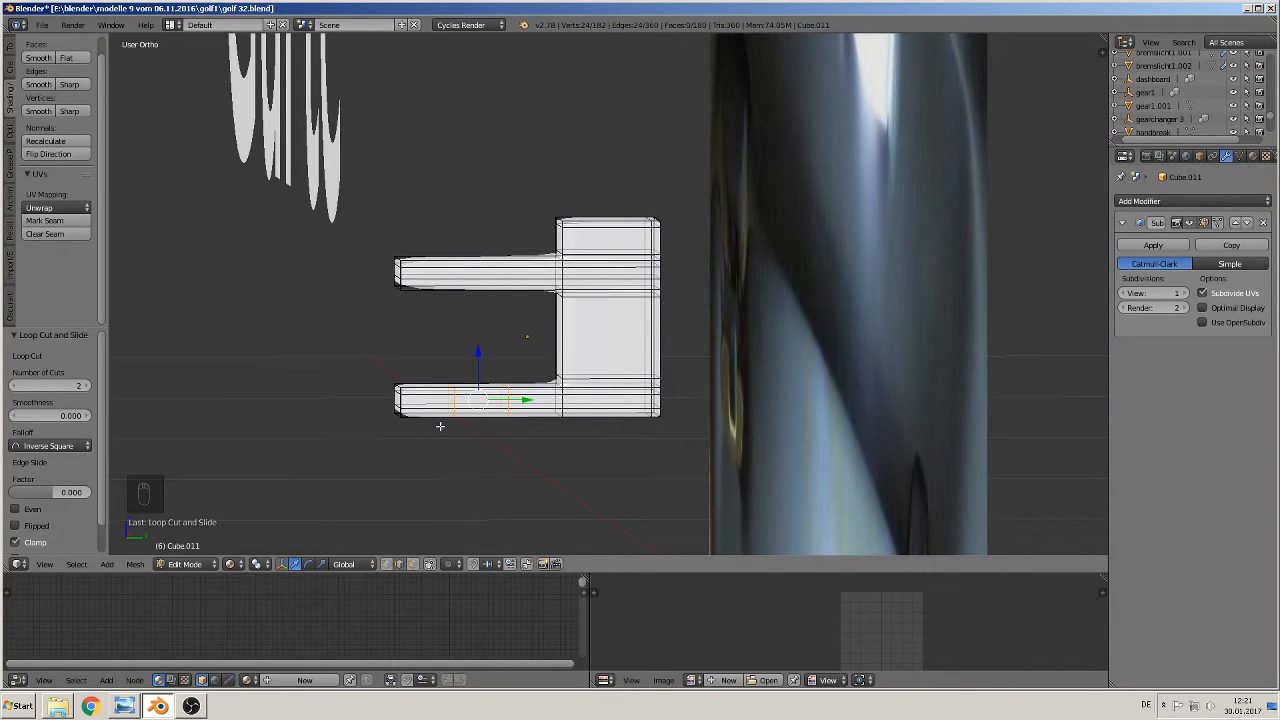
pyautogui.keyDown('alt'); pyautogui.rightClick(462, 401); pyautogui.keyUp('alt')
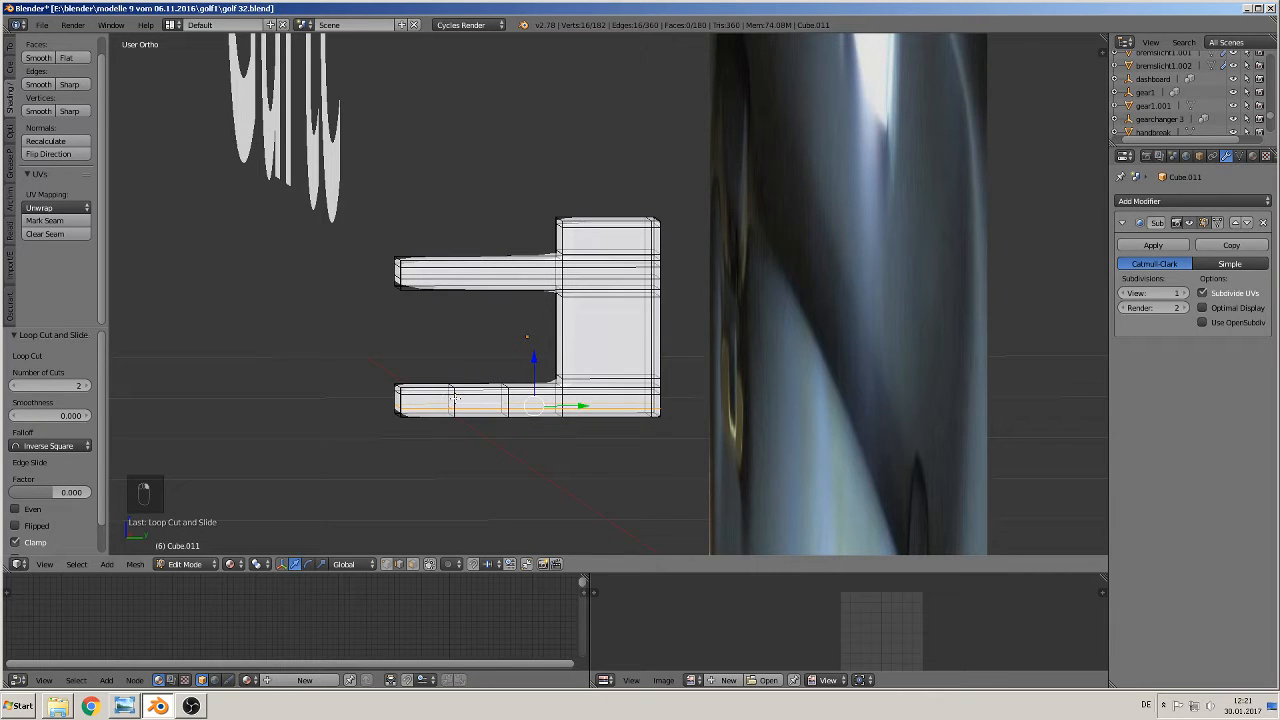
pyautogui.keyDown('alt'); pyautogui.rightClick(454, 398); pyautogui.keyUp('alt')
pyautogui.press('g')
pyautogui.press('z')
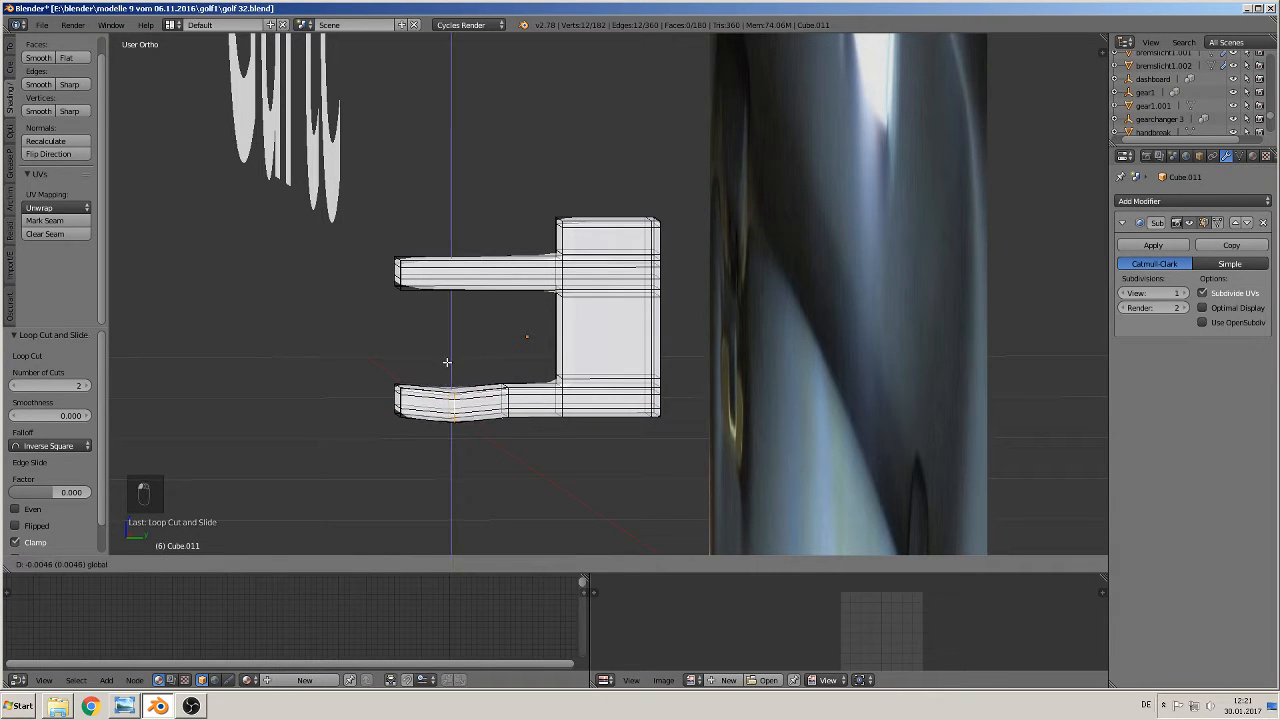
pyautogui.click(447, 362)
# - Lower the prong's cross loop nearer the block about 0.008 and its front loop about 0.006 more along Z
pyautogui.keyDown('alt'); pyautogui.rightClick(510, 399); pyautogui.keyUp('alt')
pyautogui.press('g')
pyautogui.press('z')
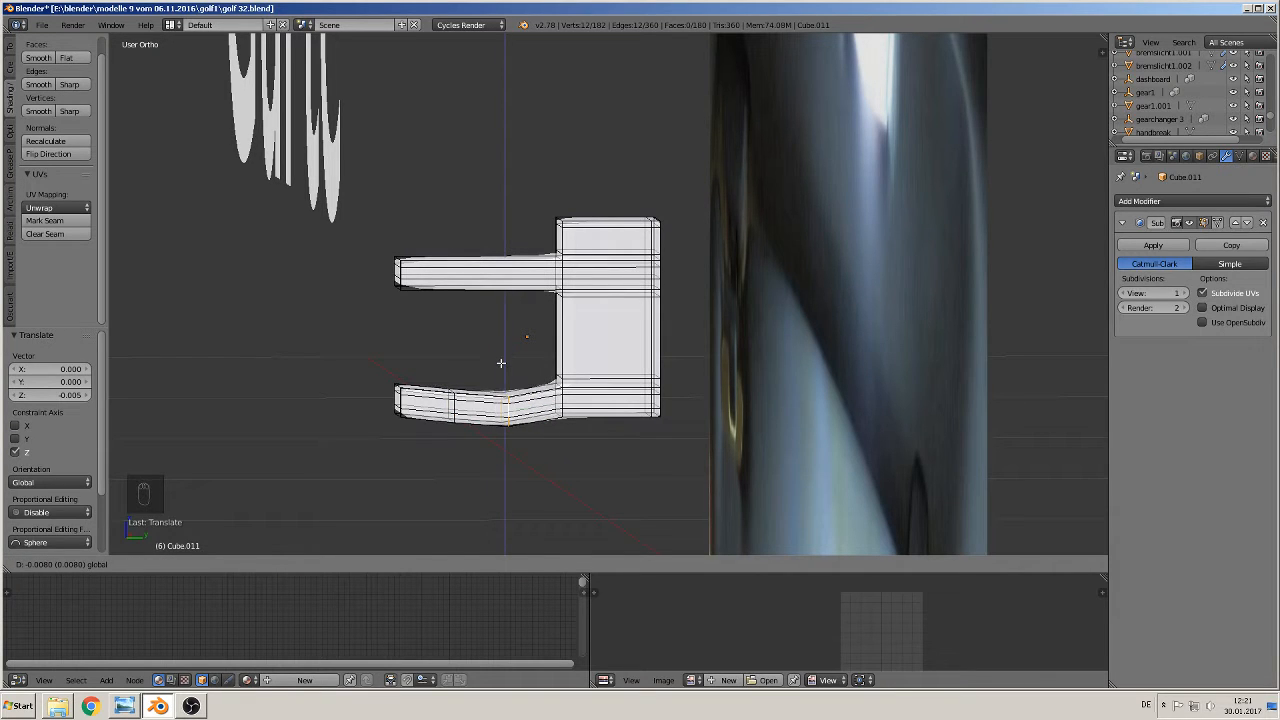
pyautogui.click(500, 358)
pyautogui.keyDown('alt'); pyautogui.rightClick(452, 400); pyautogui.keyUp('alt')
pyautogui.press('g')
pyautogui.press('z')
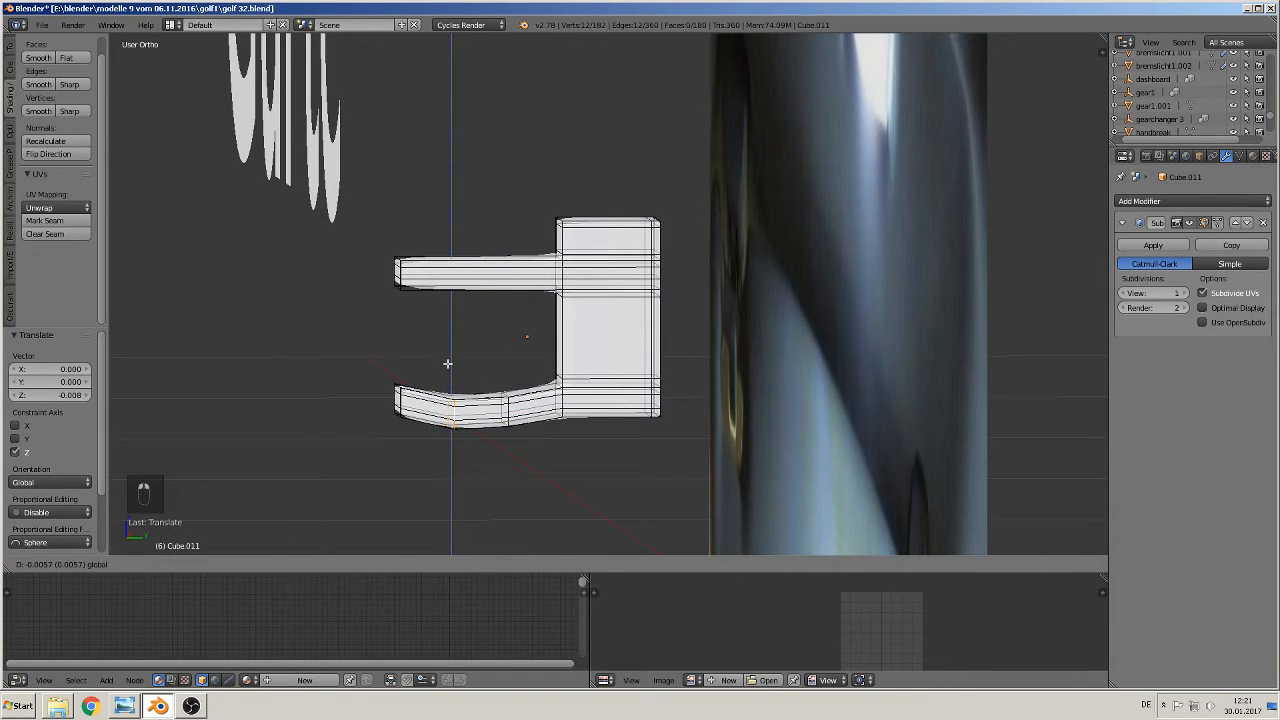
pyautogui.click(447, 364)
# - Select the vertical edge loop near one side of the bracket and move it inward about 0.011 along X
pyautogui.moveTo(472, 398); pyautogui.dragTo(623, 408, button='middle')
pyautogui.press('Tab')
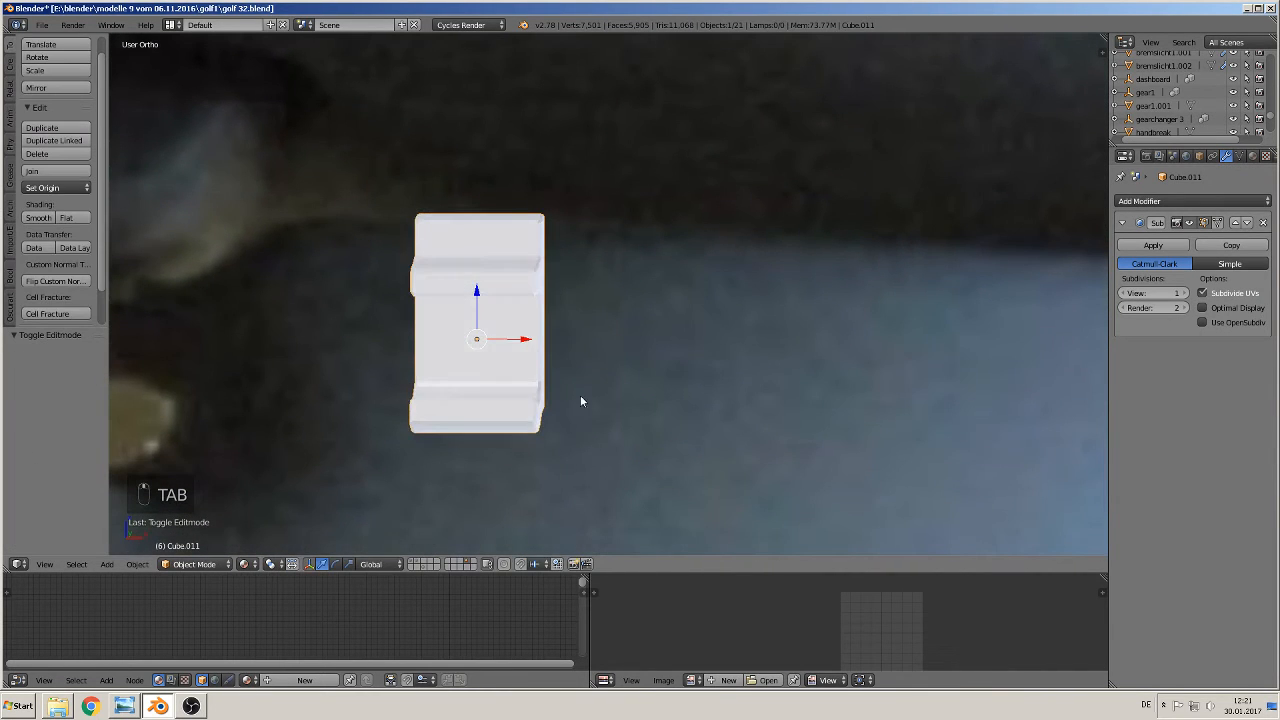
pyautogui.press('Tab')
pyautogui.keyDown('alt'); pyautogui.rightClick(555, 265); pyautogui.keyUp('alt')
pyautogui.press('g')
pyautogui.press('x')
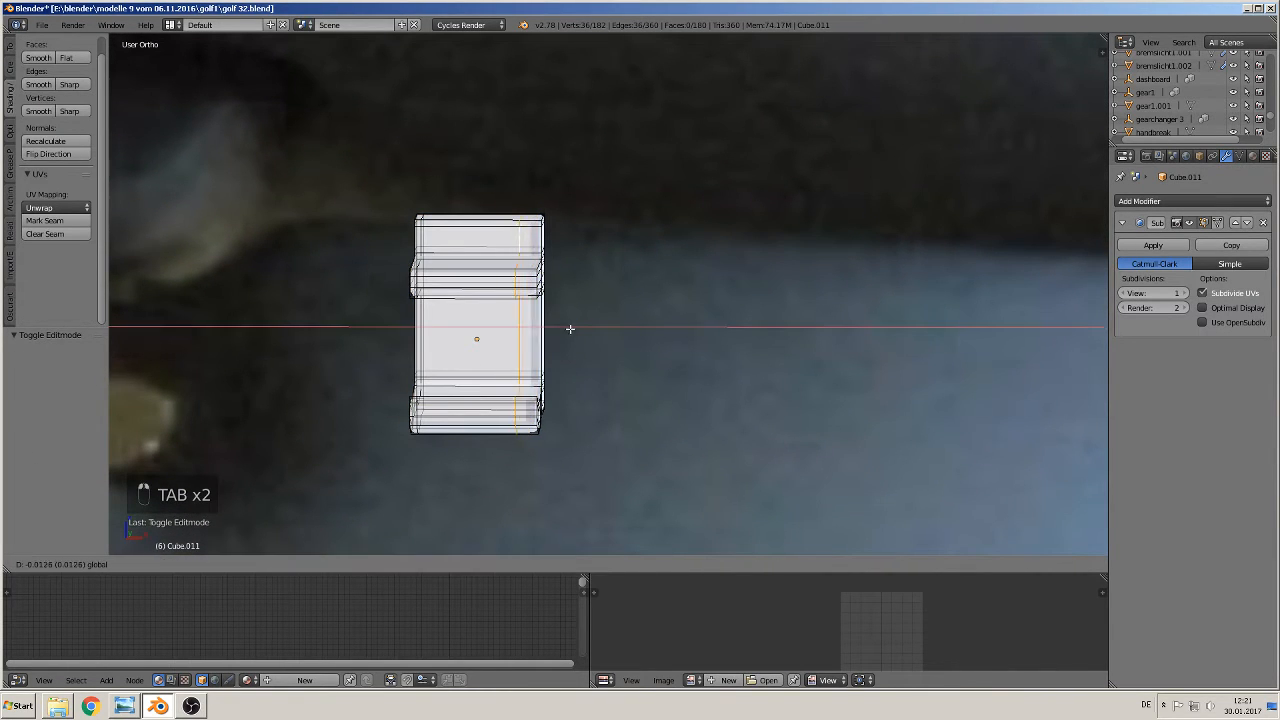
pyautogui.click(566, 323)
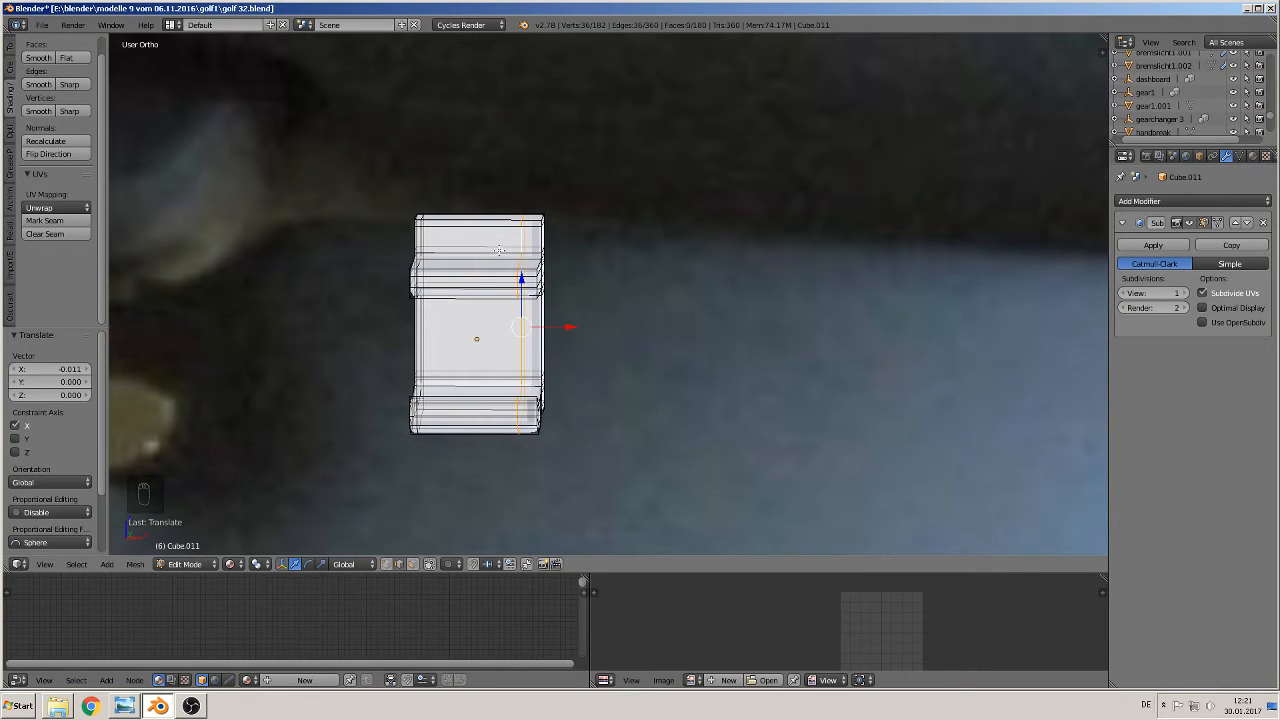
# - Select the vertical edge loop near the bracket's opposite side and move it slightly inward along X
pyautogui.keyDown('alt'); pyautogui.rightClick(420, 248); pyautogui.keyUp('alt')
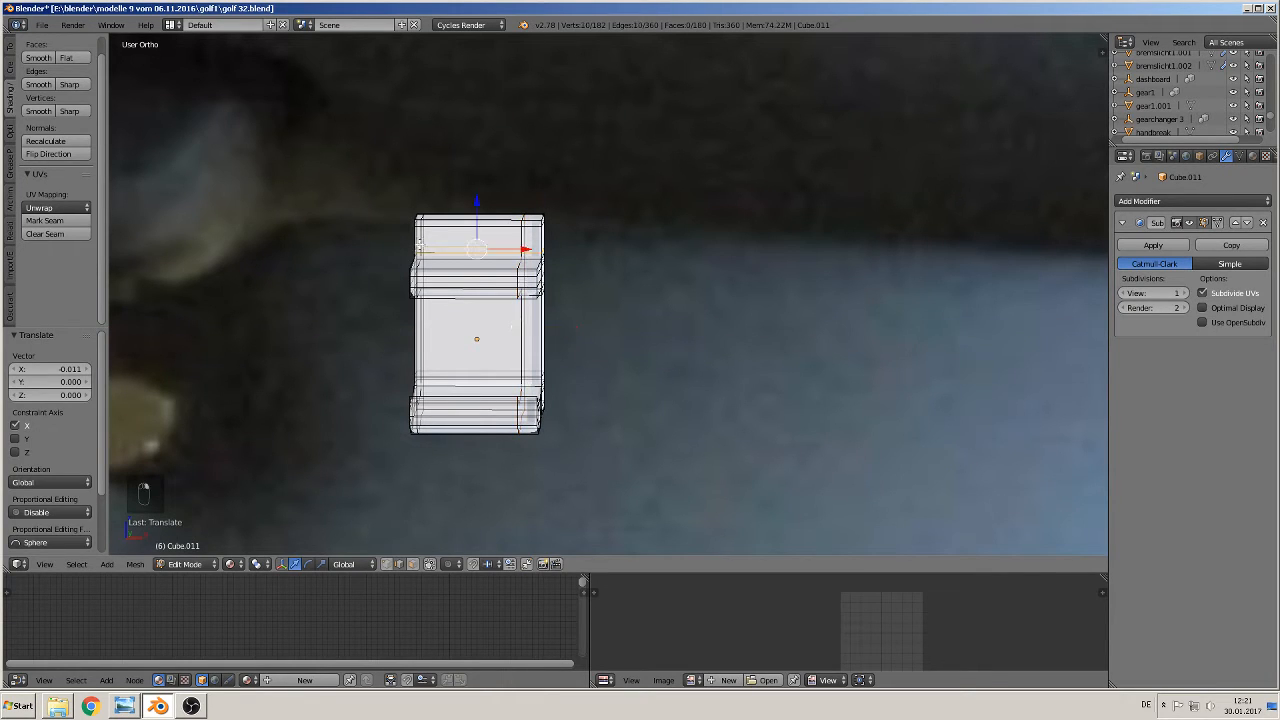
pyautogui.keyDown('alt'); pyautogui.rightClick(424, 236); pyautogui.keyUp('alt')
pyautogui.moveTo(466, 323); pyautogui.dragTo(481, 327)
# - Leave mesh editing and apply smooth shading to the bracket
pyautogui.press('Tab')
pyautogui.moveTo(584, 370); pyautogui.dragTo(127, 316, button='middle')
pyautogui.click(36, 218)
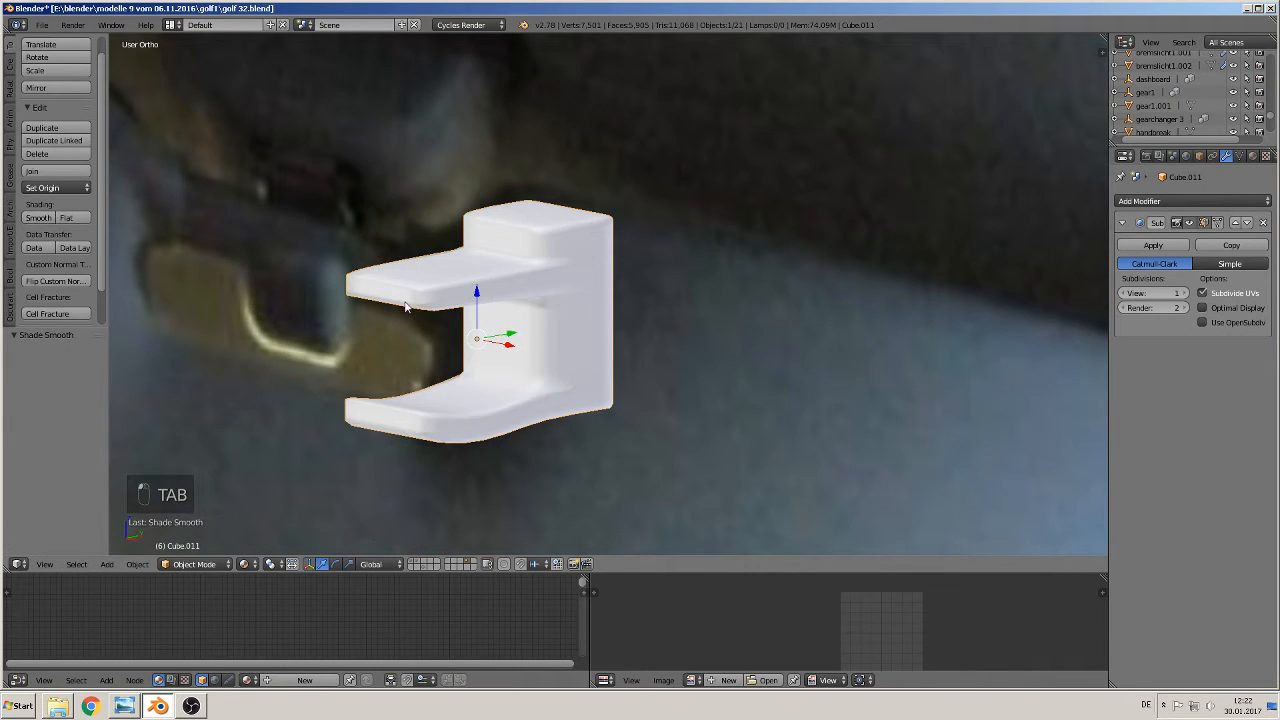
# - Add a vertical loop cut through the middle of the bracket and lower it about 0.004 along Z
pyautogui.moveTo(415, 362); pyautogui.dragTo(587, 237, button='middle')
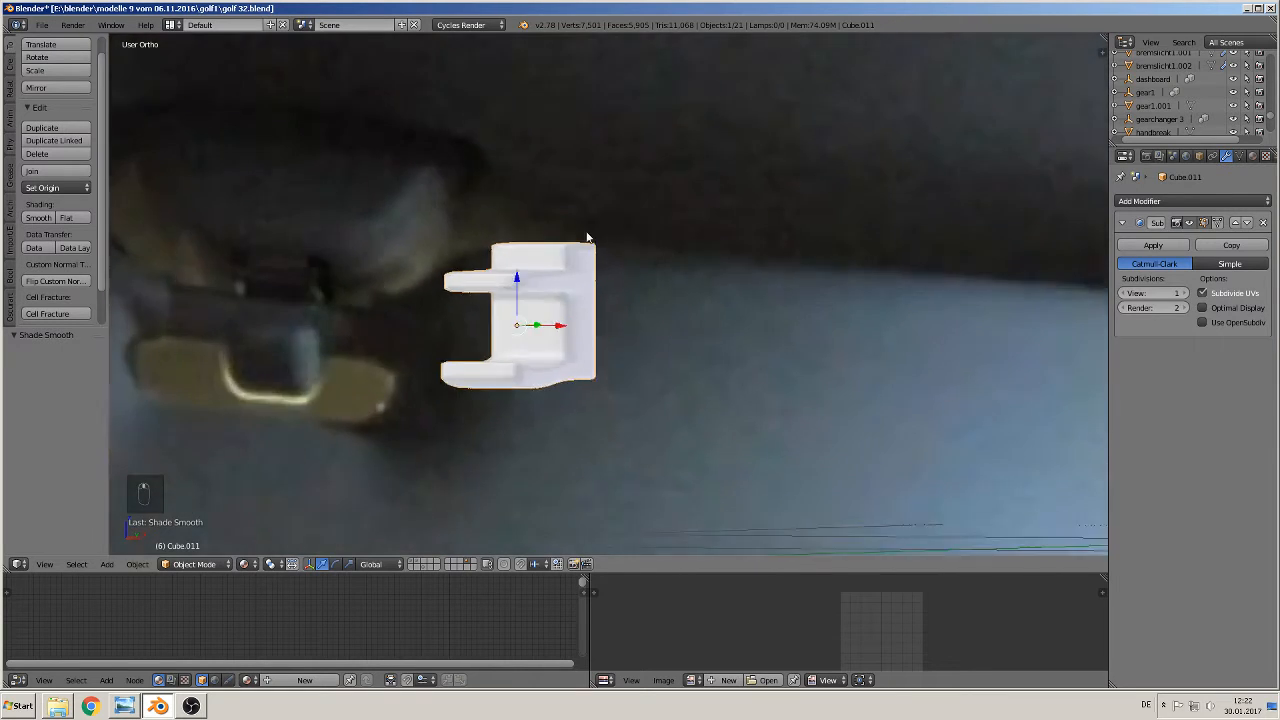
pyautogui.scroll(-8, 729, 268)
pyautogui.press('KP_1')
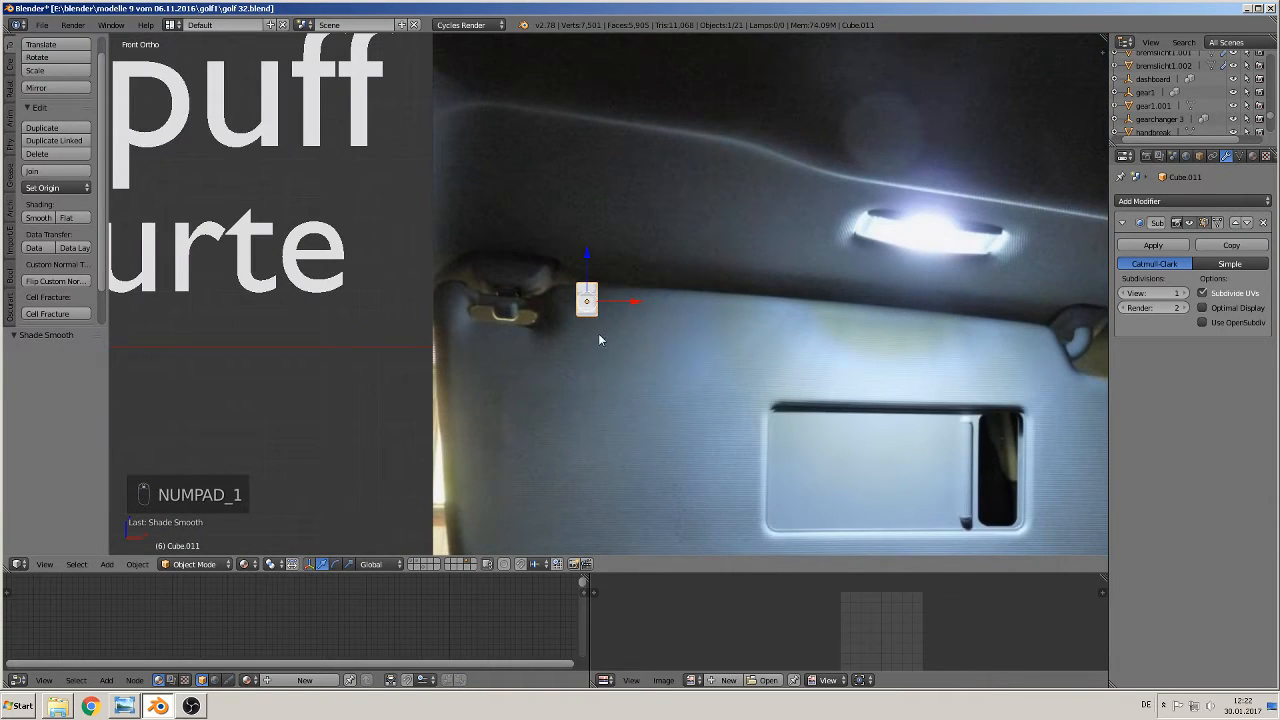
pyautogui.scroll(-4, 428, 343)
pyautogui.scroll(4, 494, 349)
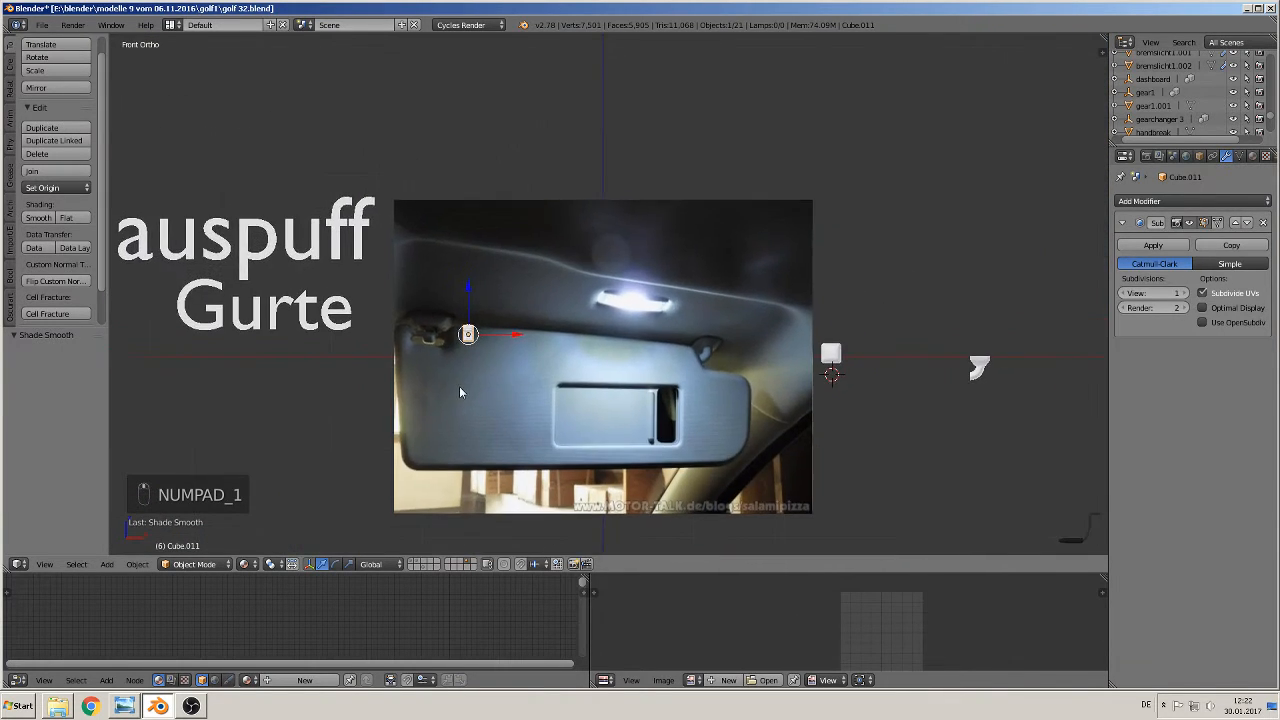
pyautogui.scroll(5, 439, 350)
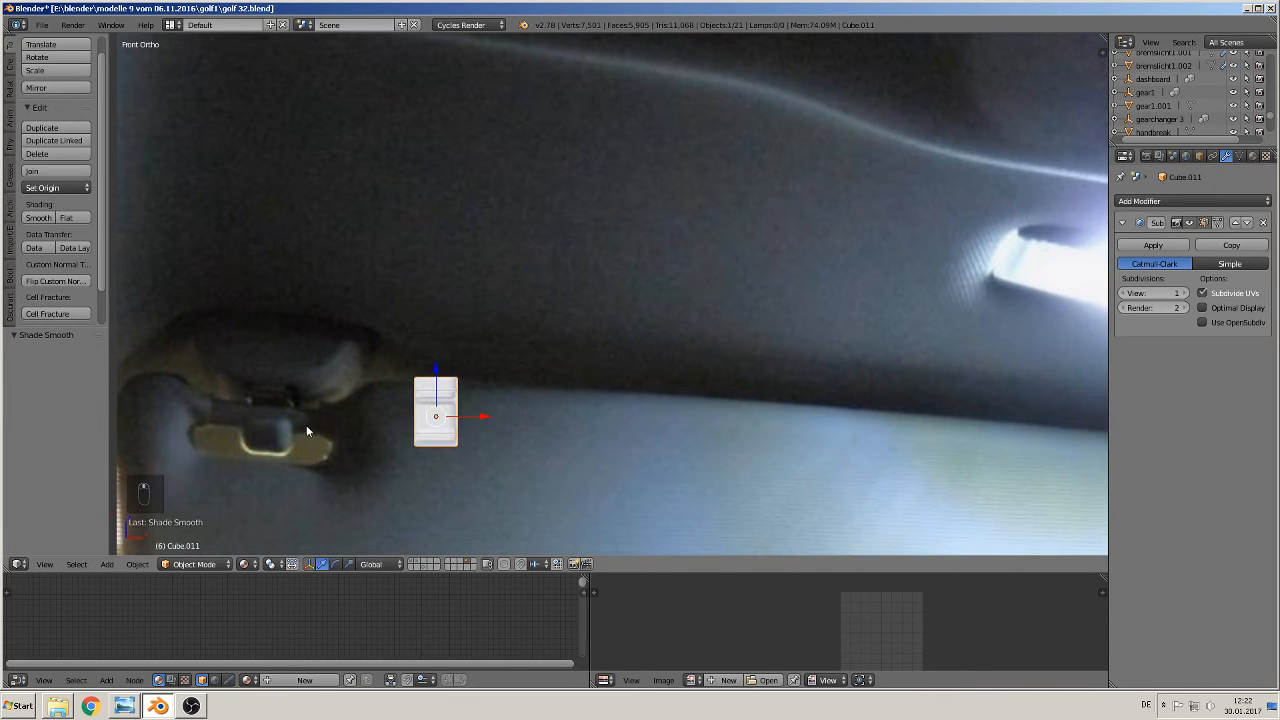
pyautogui.scroll(-3, 470, 423)
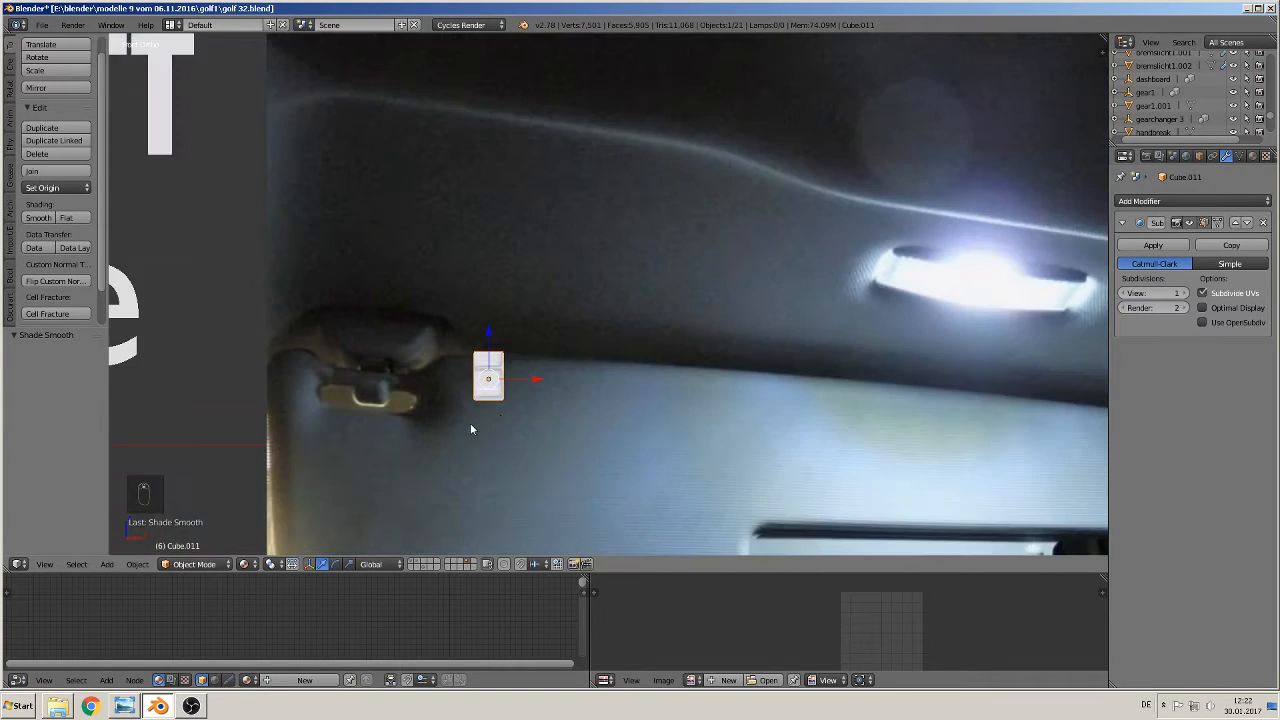
pyautogui.scroll(4, 475, 412)
pyautogui.press('Tab')
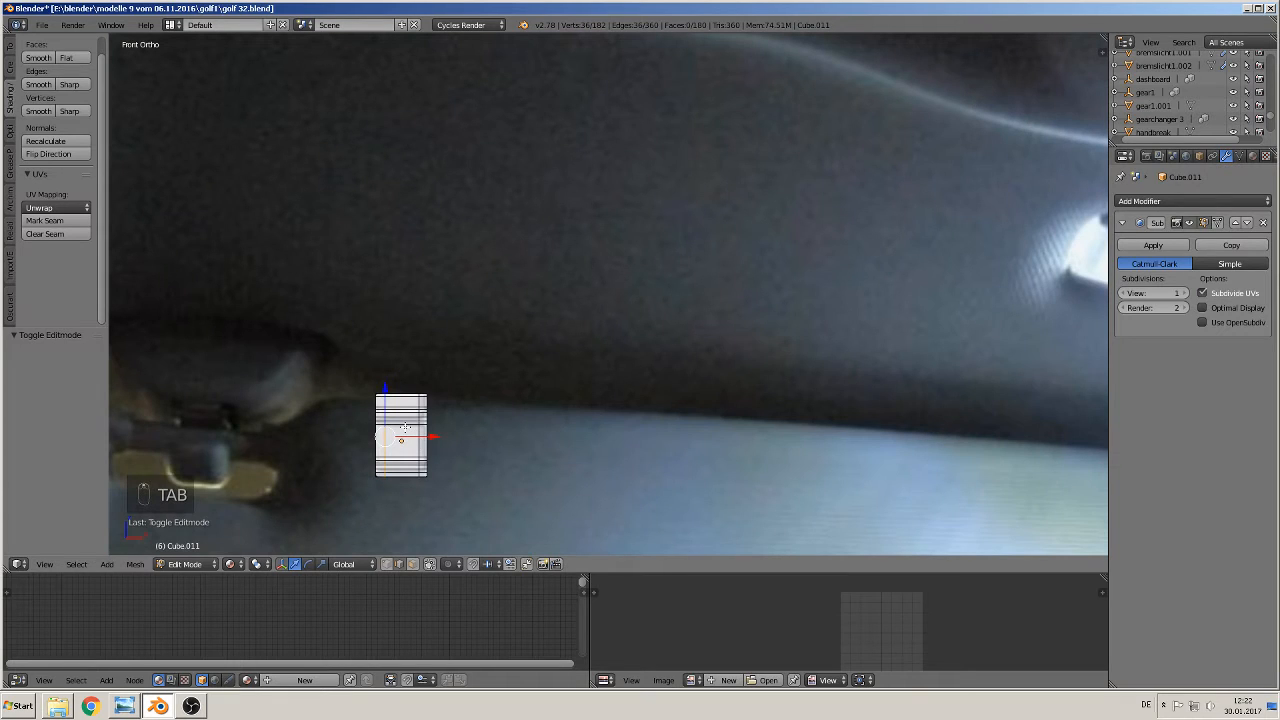
pyautogui.hotkey('ctrl', 'r')
pyautogui.click(404, 428)
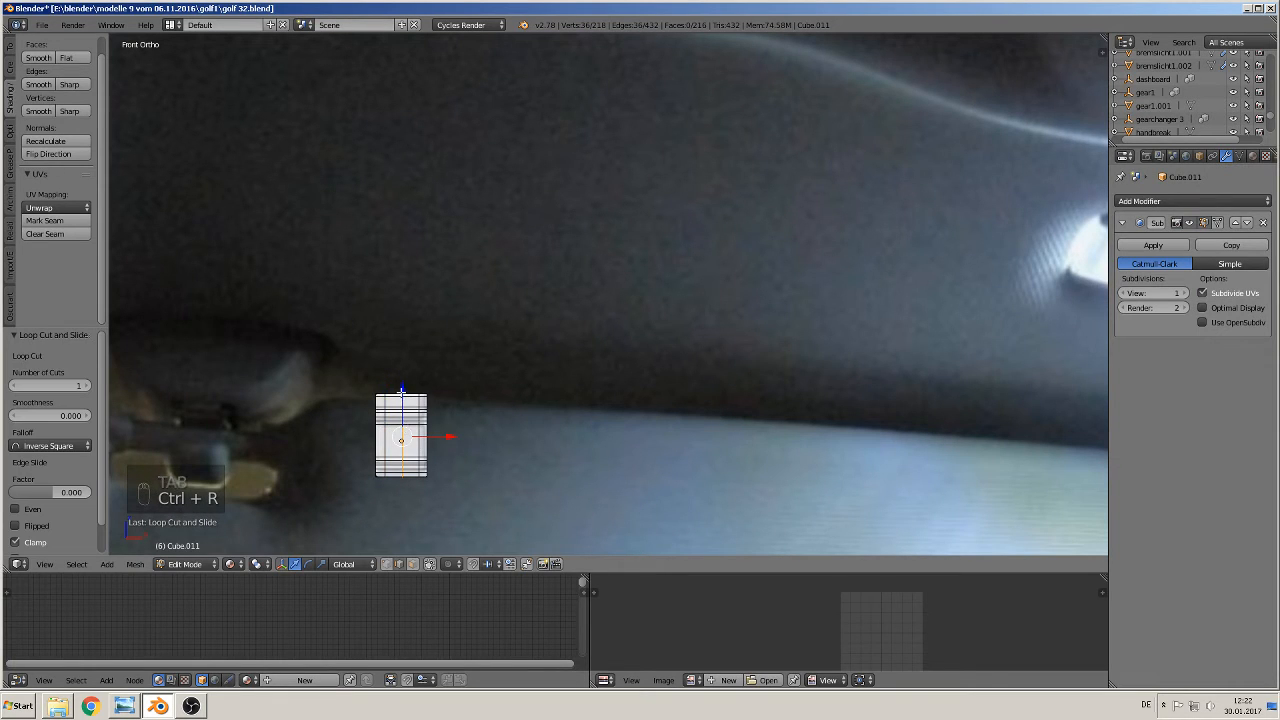
pyautogui.moveTo(402, 398); pyautogui.dragTo(402, 392)
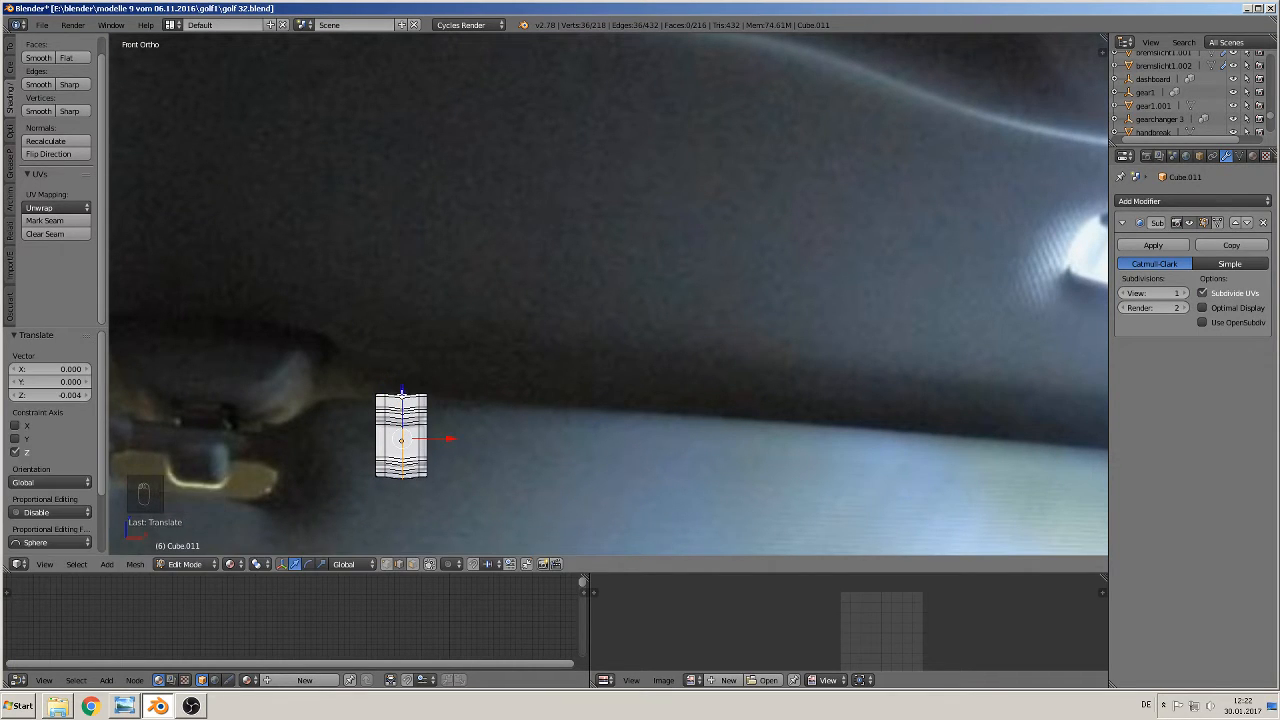
pyautogui.moveTo(402, 392); pyautogui.dragTo(443, 431, button='middle')
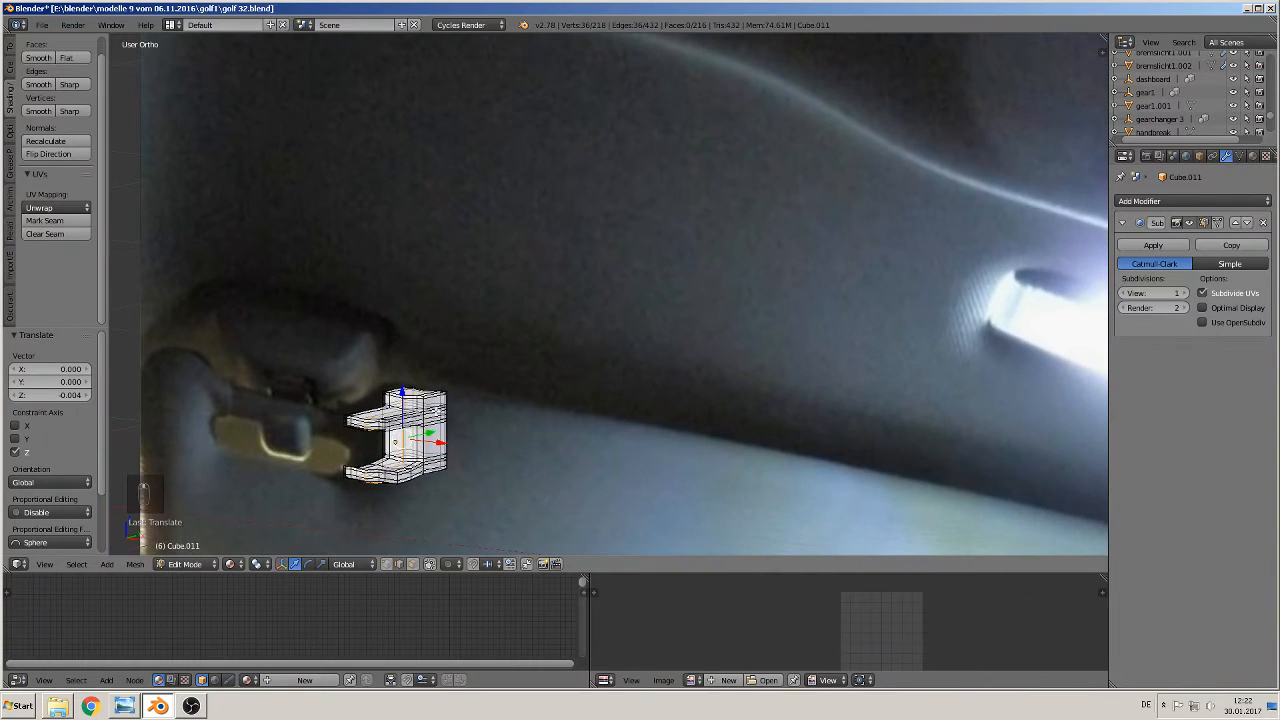
pyautogui.press('Tab')
# - In front view, move the bracket beside the sun visor photo to just below the small rounded block, lowering it about 0.407
pyautogui.press('KP_1')
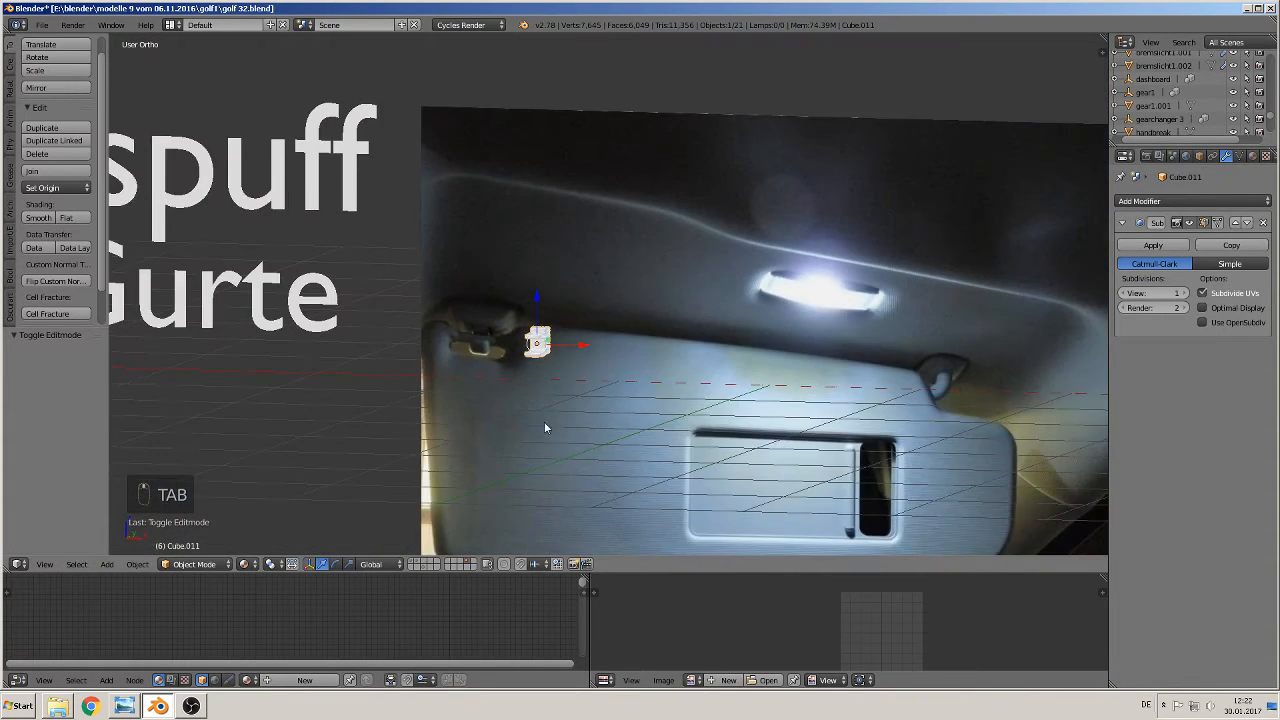
pyautogui.scroll(-6, 573, 414)
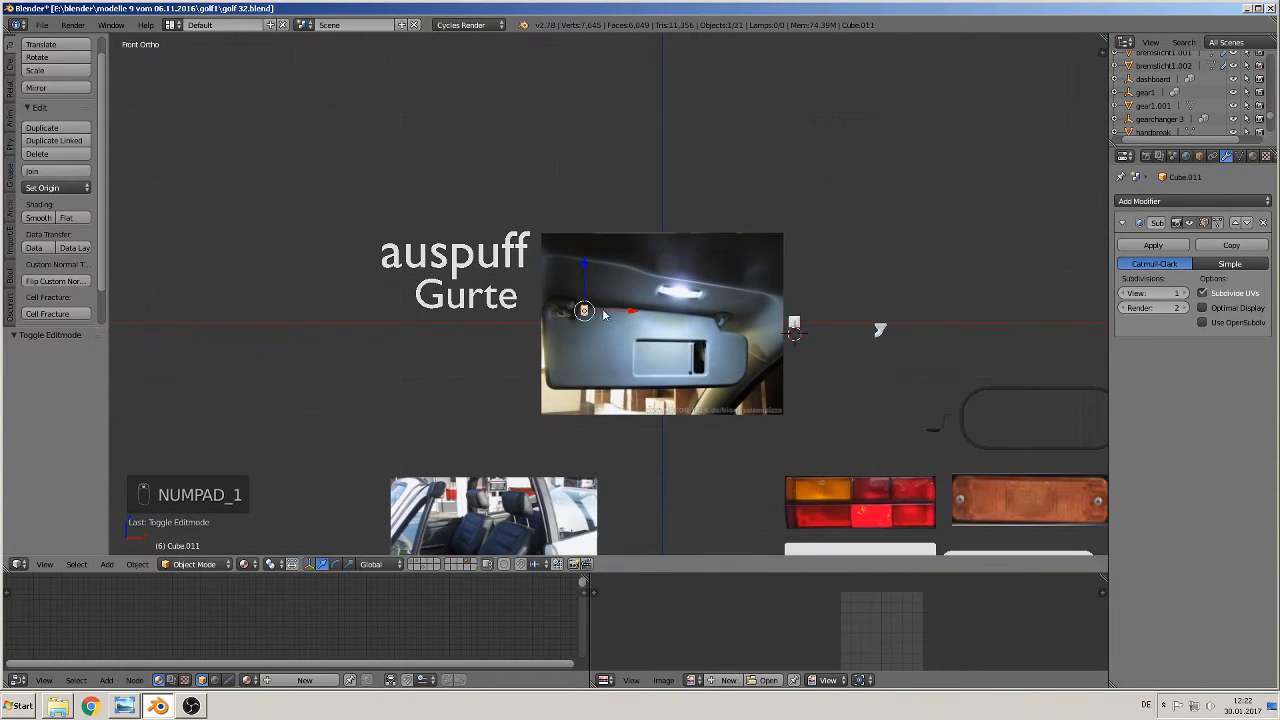
pyautogui.moveTo(618, 301); pyautogui.dragTo(790, 286)
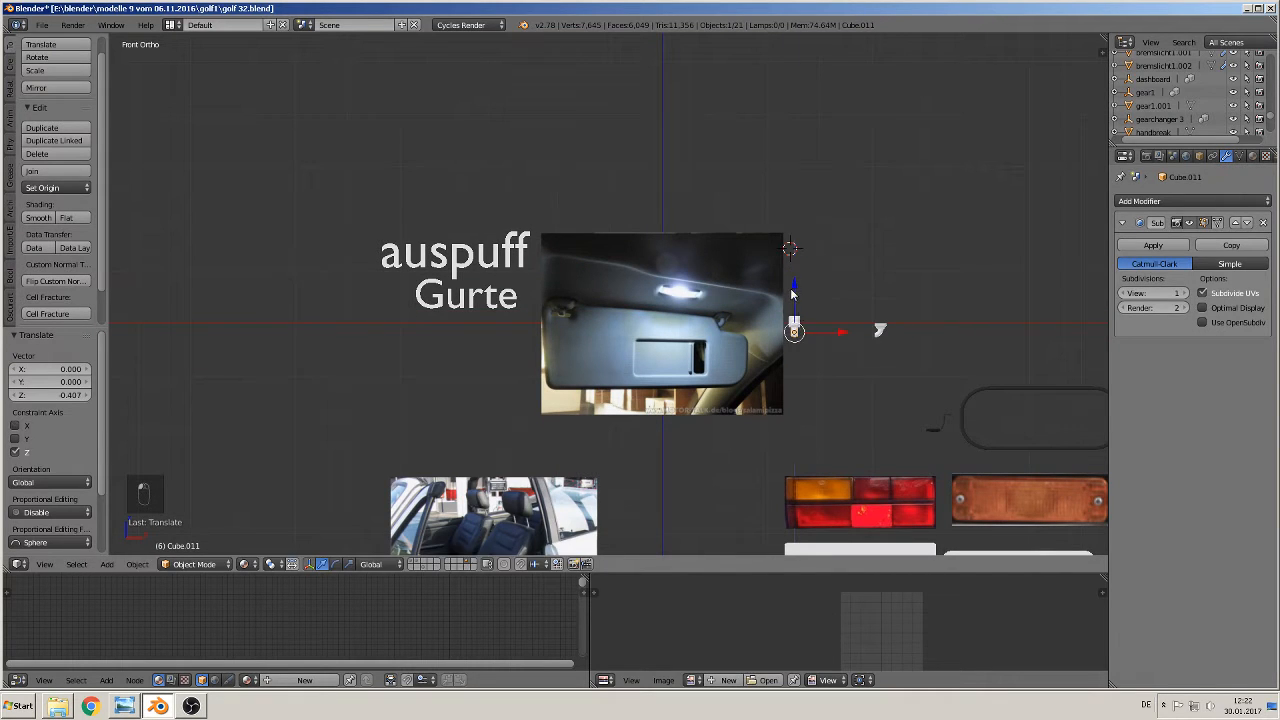
# - Select the small rounded block above the bracket beside the photo and rotate it 90° about the X axis
pyautogui.scroll(3, 645, 366)
pyautogui.scroll(3, 591, 317)
pyautogui.rightClick(489, 209)
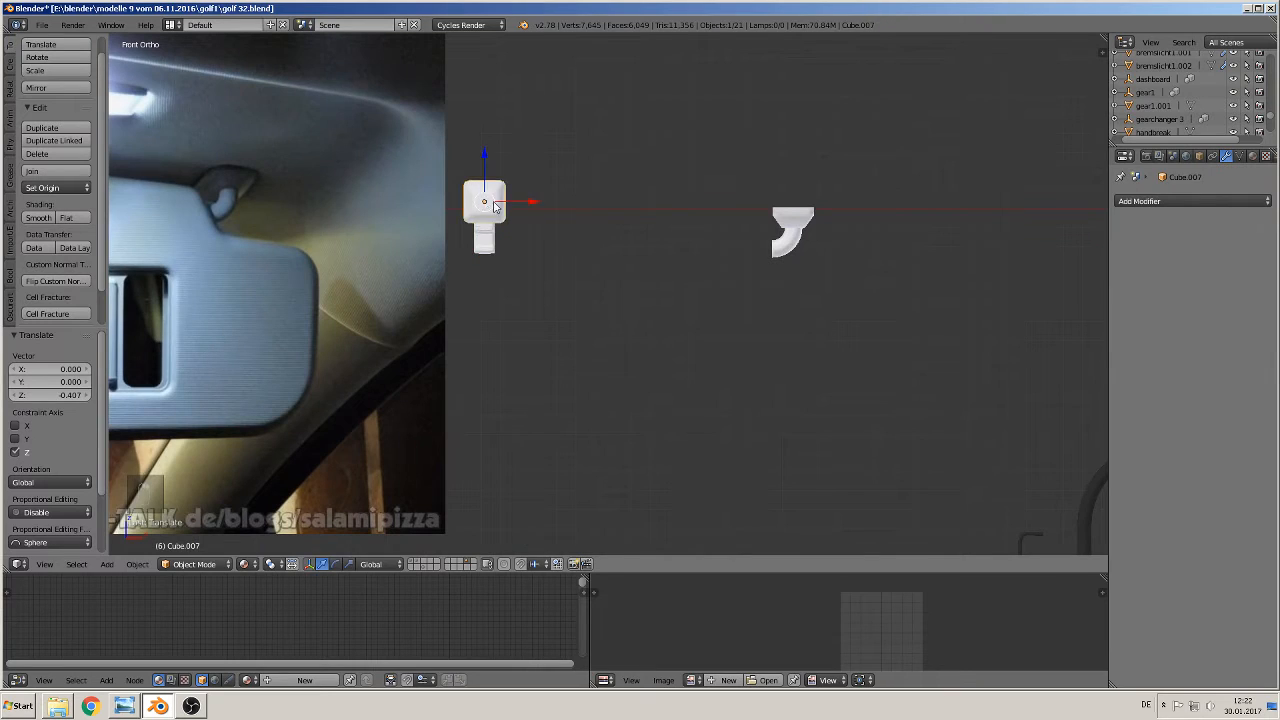
pyautogui.press('g')
pyautogui.rightClick(469, 193)
pyautogui.write('rx90')
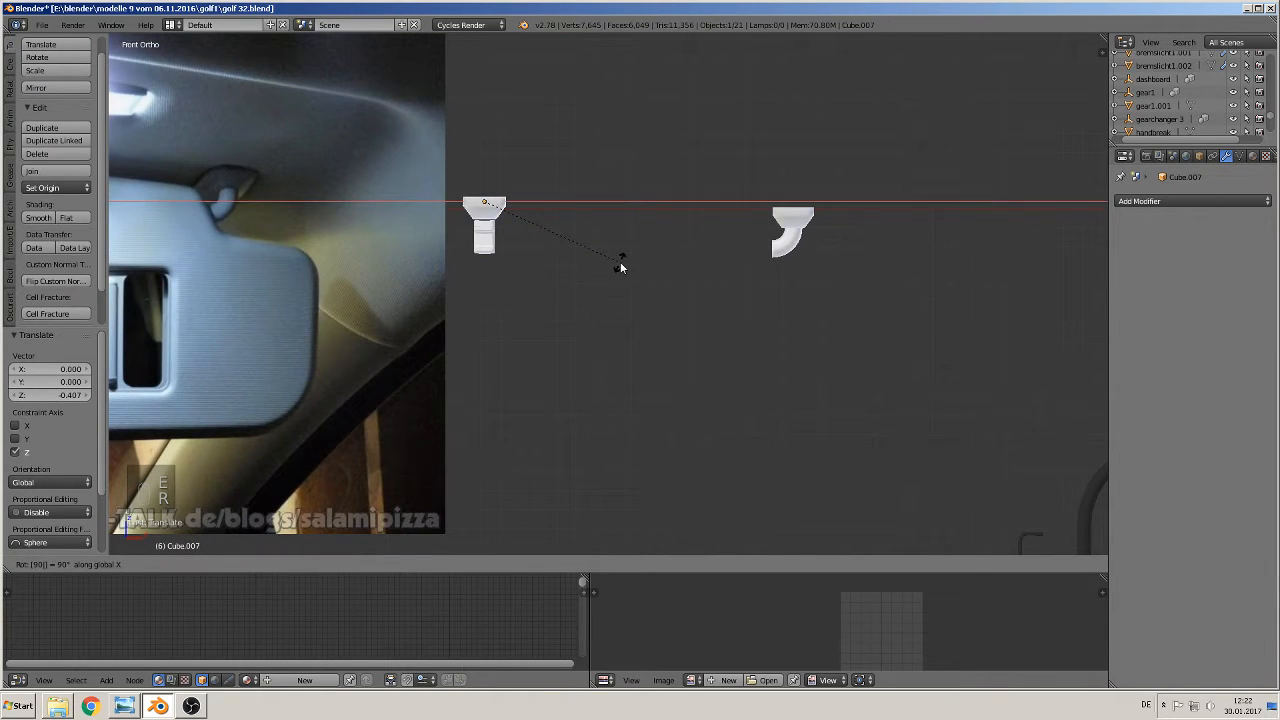
pyautogui.press('Return')
# - Lower the rotated block slightly along Z and move it about 0.163 along Y to line up with the bracket
pyautogui.moveTo(486, 163); pyautogui.dragTo(486, 166)
pyautogui.moveTo(486, 166); pyautogui.dragTo(401, 237, button='middle')
pyautogui.moveTo(521, 203); pyautogui.dragTo(548, 200)
pyautogui.moveTo(516, 281); pyautogui.dragTo(580, 277, button='middle')
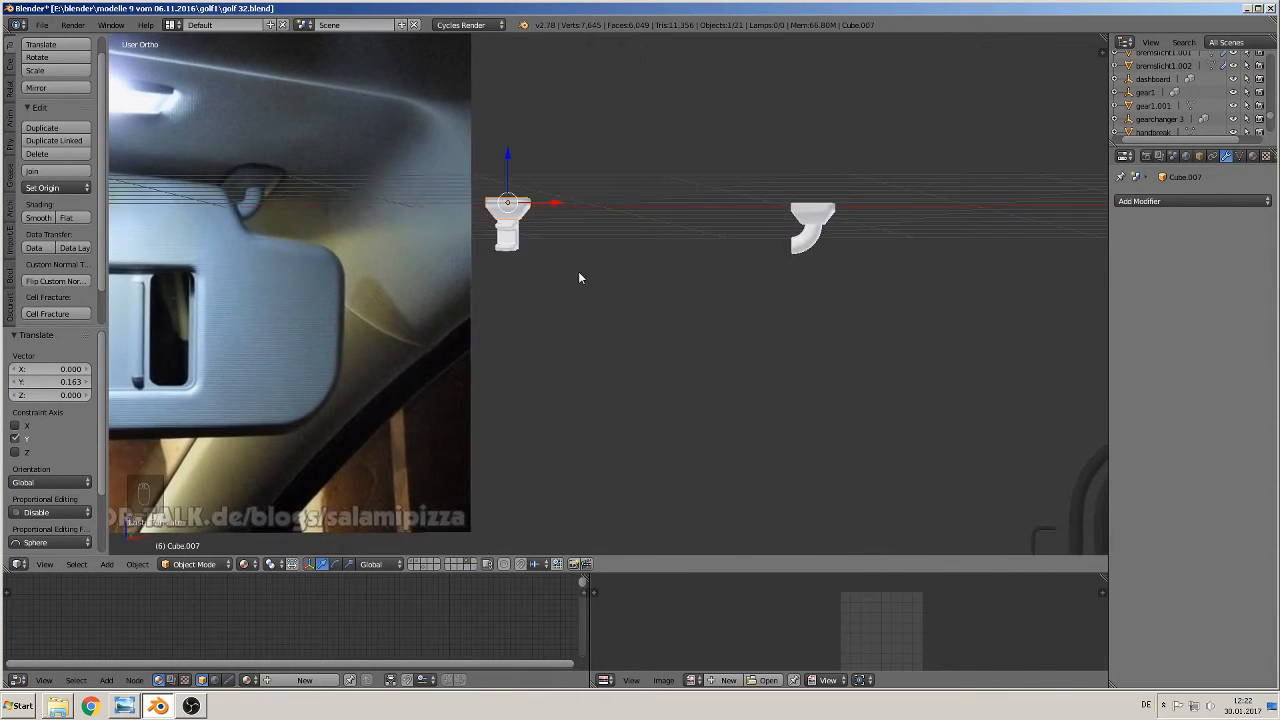
# - Deselect everything and save the file
pyautogui.scroll(-3, 580, 277)
pyautogui.press('a')
pyautogui.scroll(-4, 380, 360)
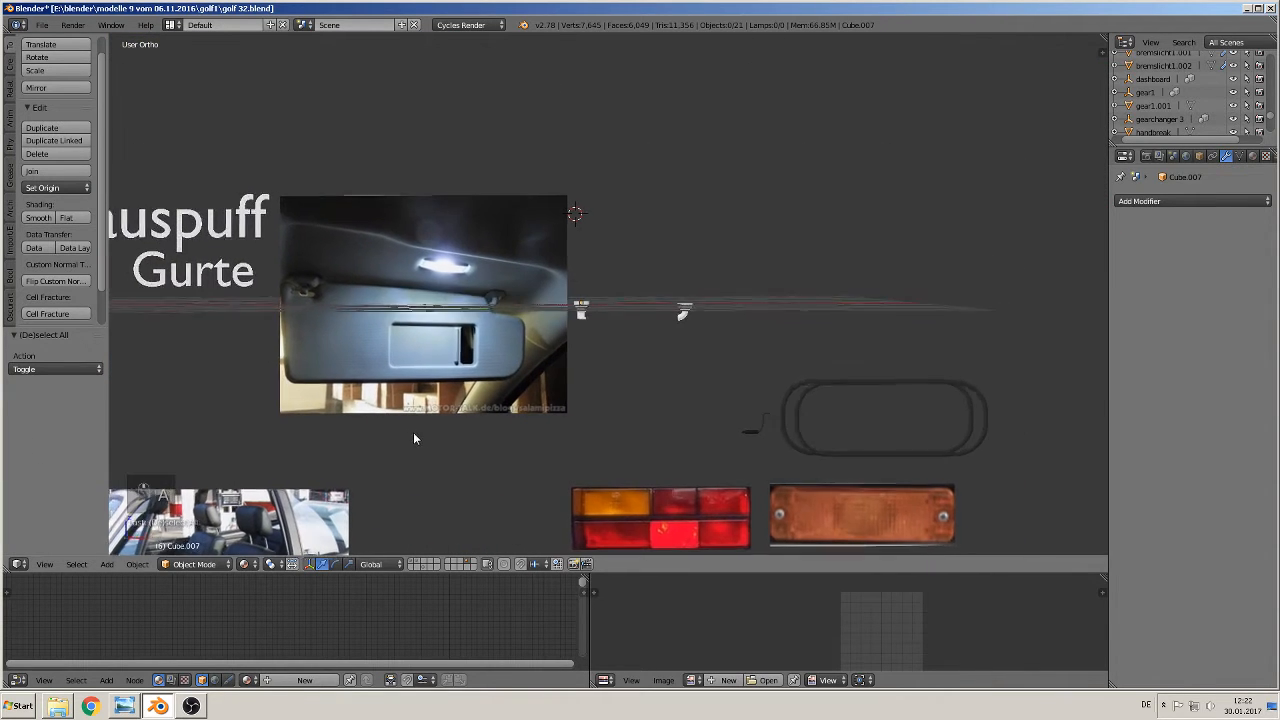
pyautogui.click(49, 28)
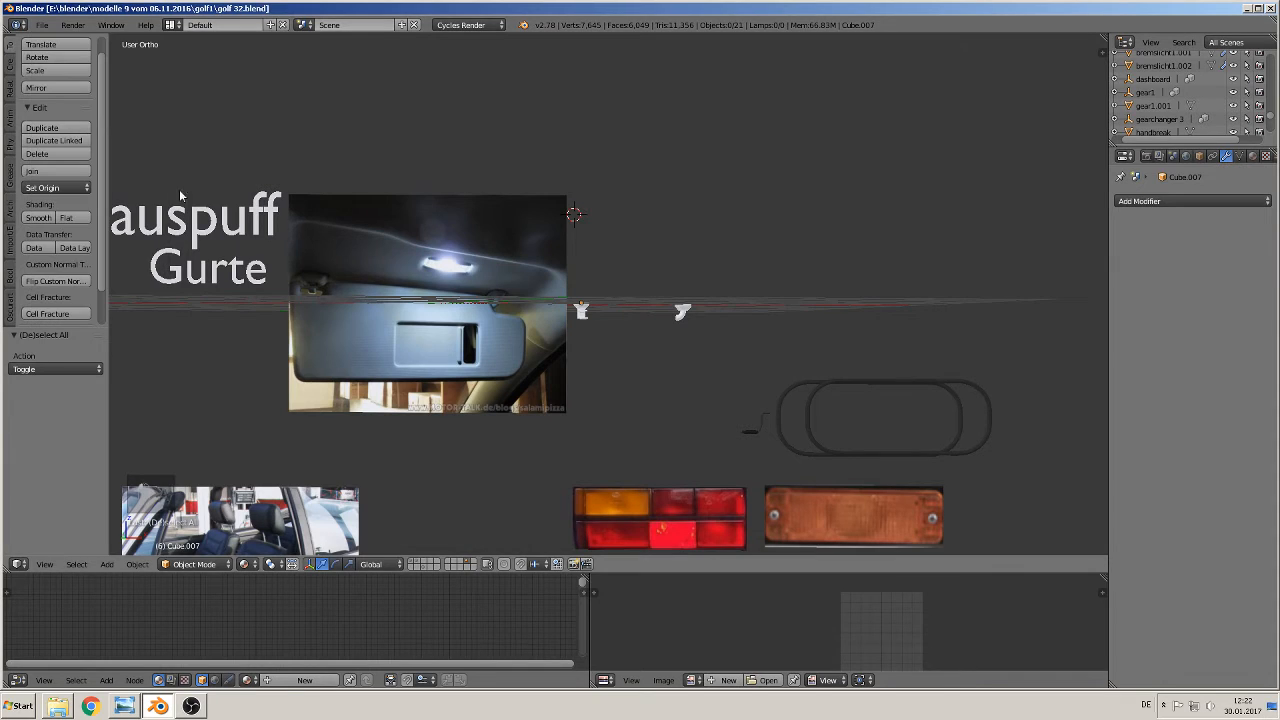
# - In front view, place the 3D cursor on the sun visor in the photo and add a cube mesh there
pyautogui.keyDown('shift'); pyautogui.moveTo(551, 380); pyautogui.dragTo(672, 376, button='middle'); pyautogui.keyUp('shift')
pyautogui.scroll(3, 700, 365)
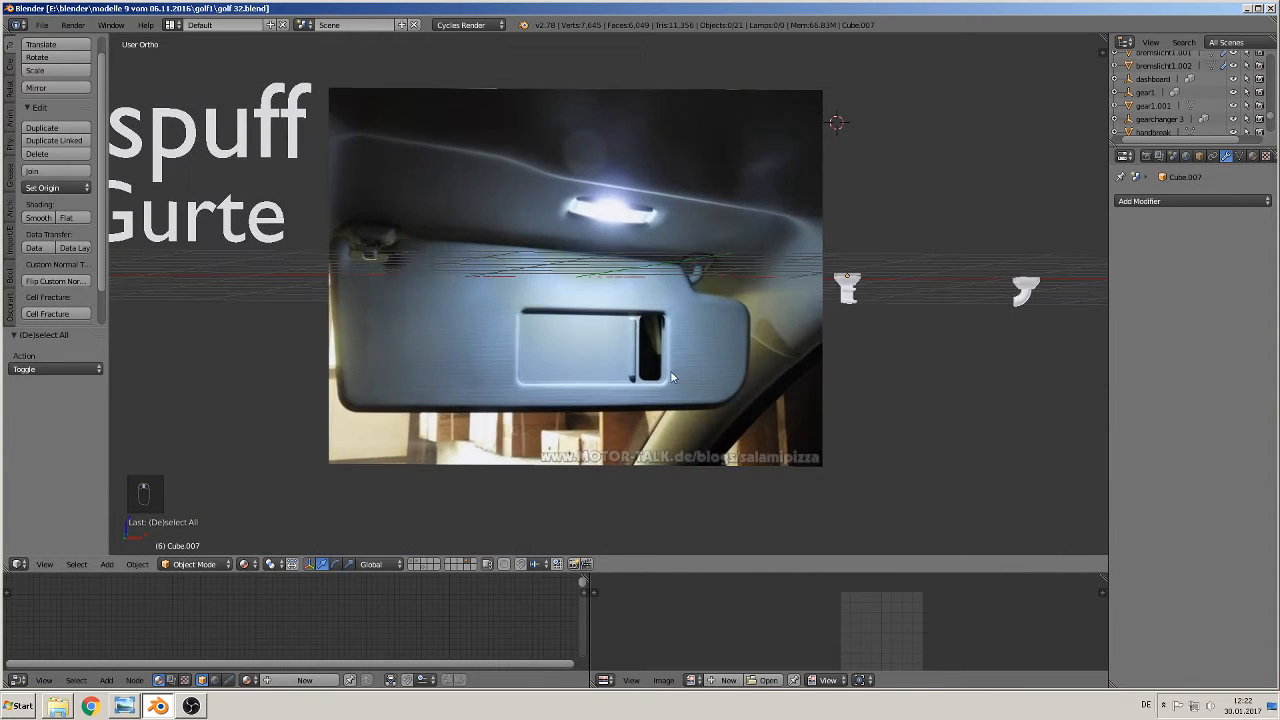
pyautogui.press('KP_1')
pyautogui.scroll(-3, 480, 370)
pyautogui.keyDown('shift'); pyautogui.moveTo(493, 287); pyautogui.dragTo(724, 345, button='middle'); pyautogui.keyUp('shift')
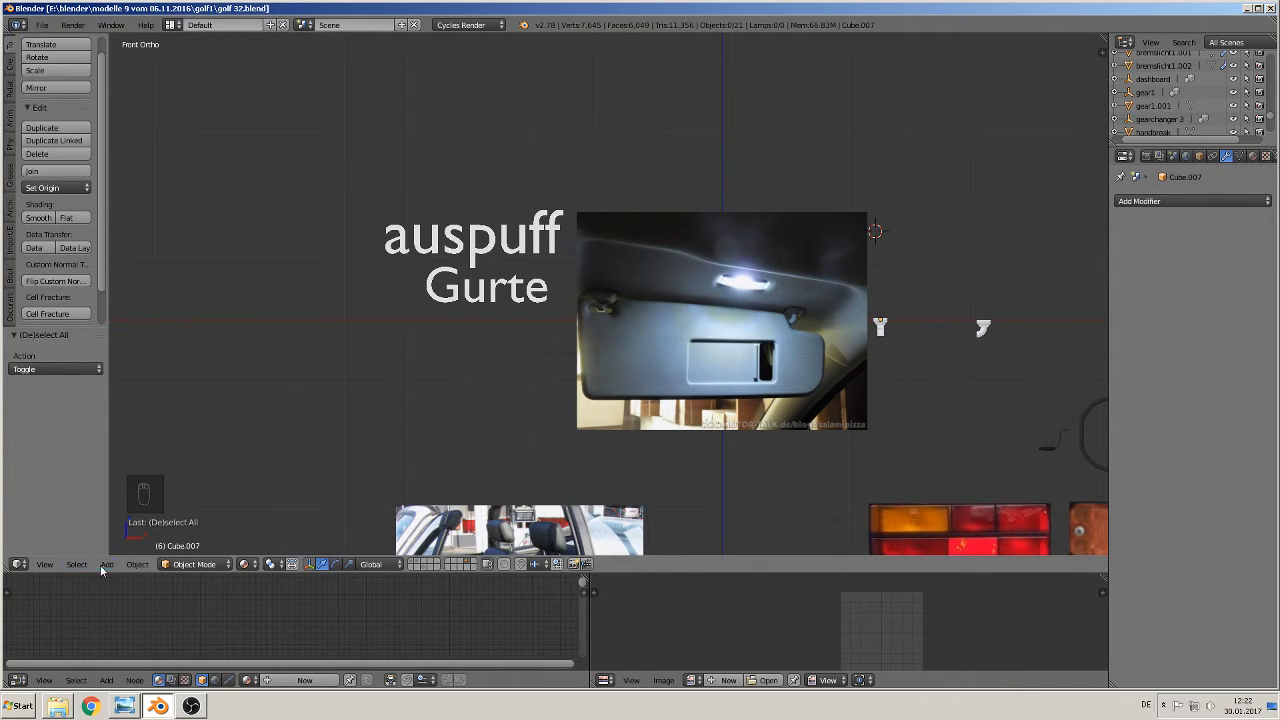
pyautogui.click(658, 355)
pyautogui.click(108, 565)
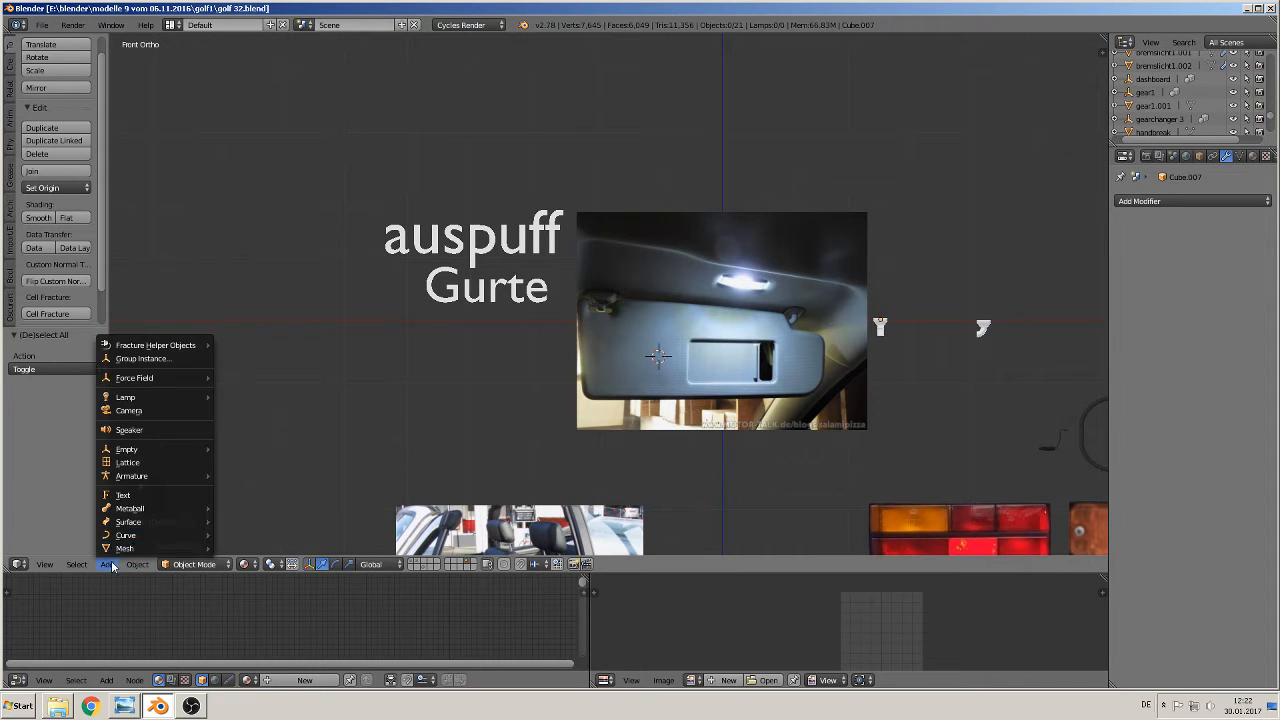
pyautogui.moveTo(138, 548)
pyautogui.click(253, 240)
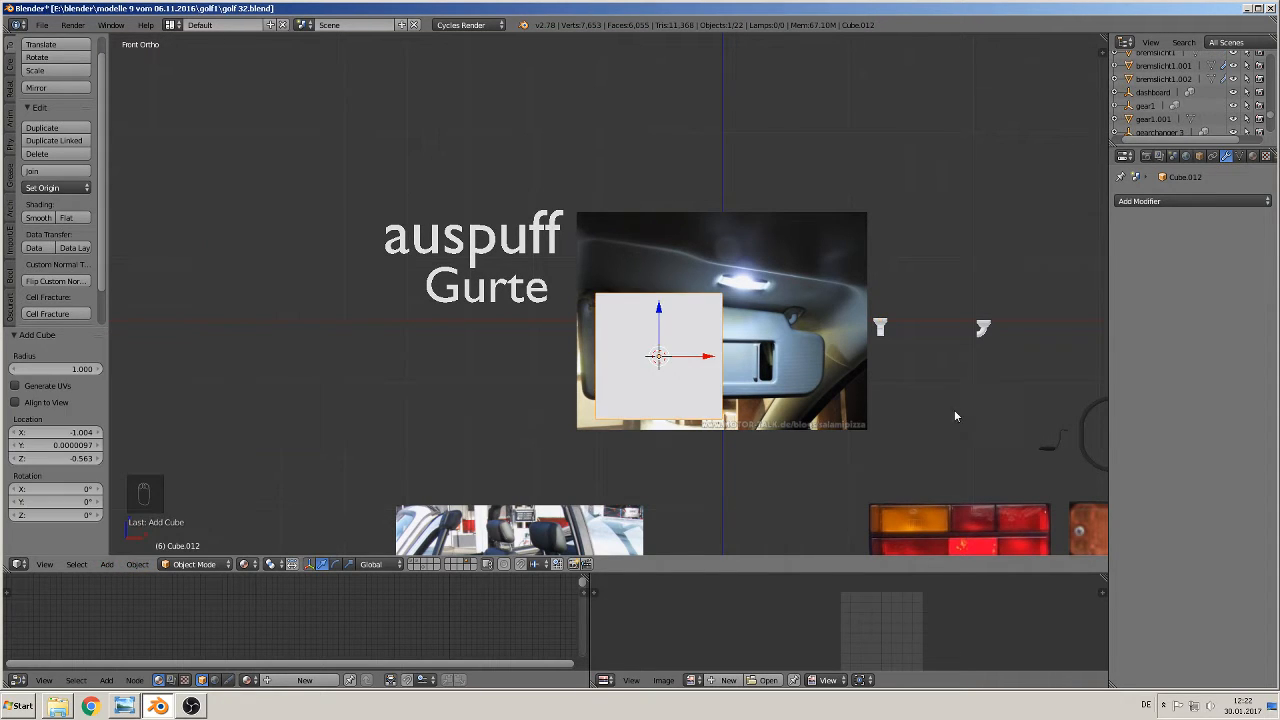
# - Scale the new cube down to about 0.496 and stretch it by about 3.954 along X
pyautogui.press('s')
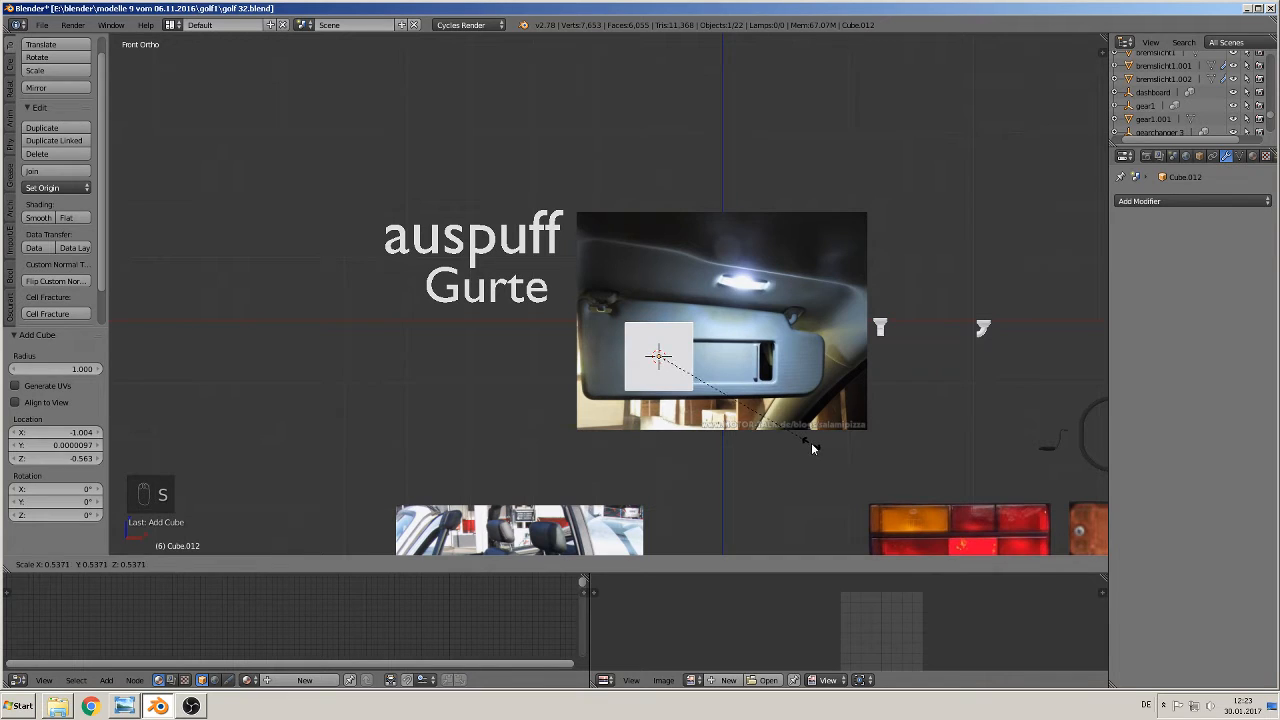
pyautogui.click(799, 436)
pyautogui.press('s')
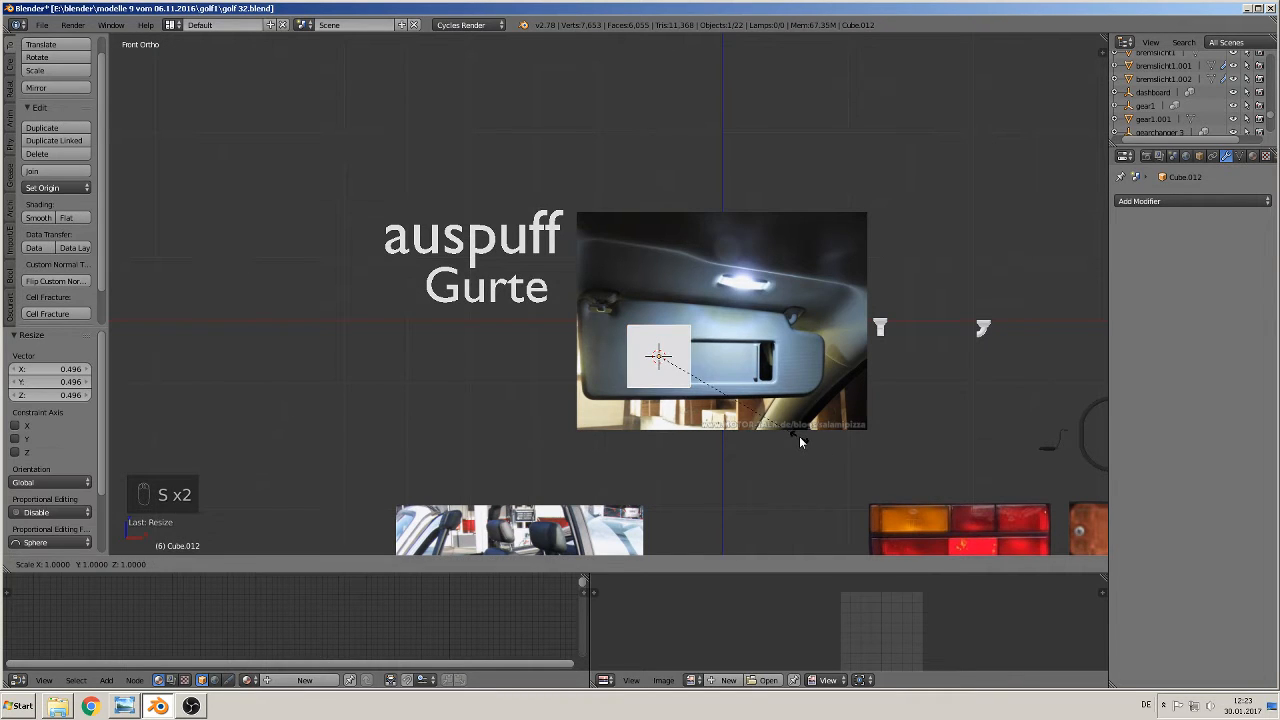
pyautogui.press('x')
pyautogui.click(315, 445)
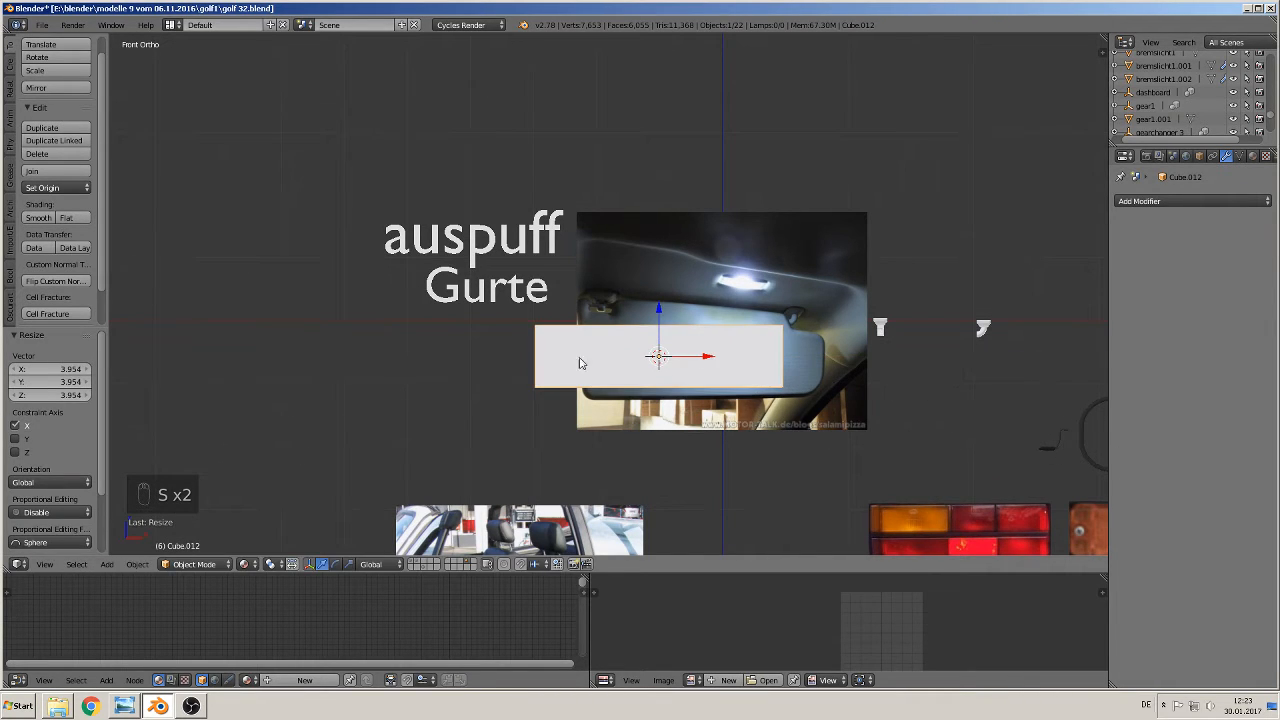
# - Shift the stretched cube about 0.646 along X and scale it to about 0.906 along X to fit the visor
pyautogui.moveTo(700, 356); pyautogui.dragTo(743, 363)
pyautogui.press('s')
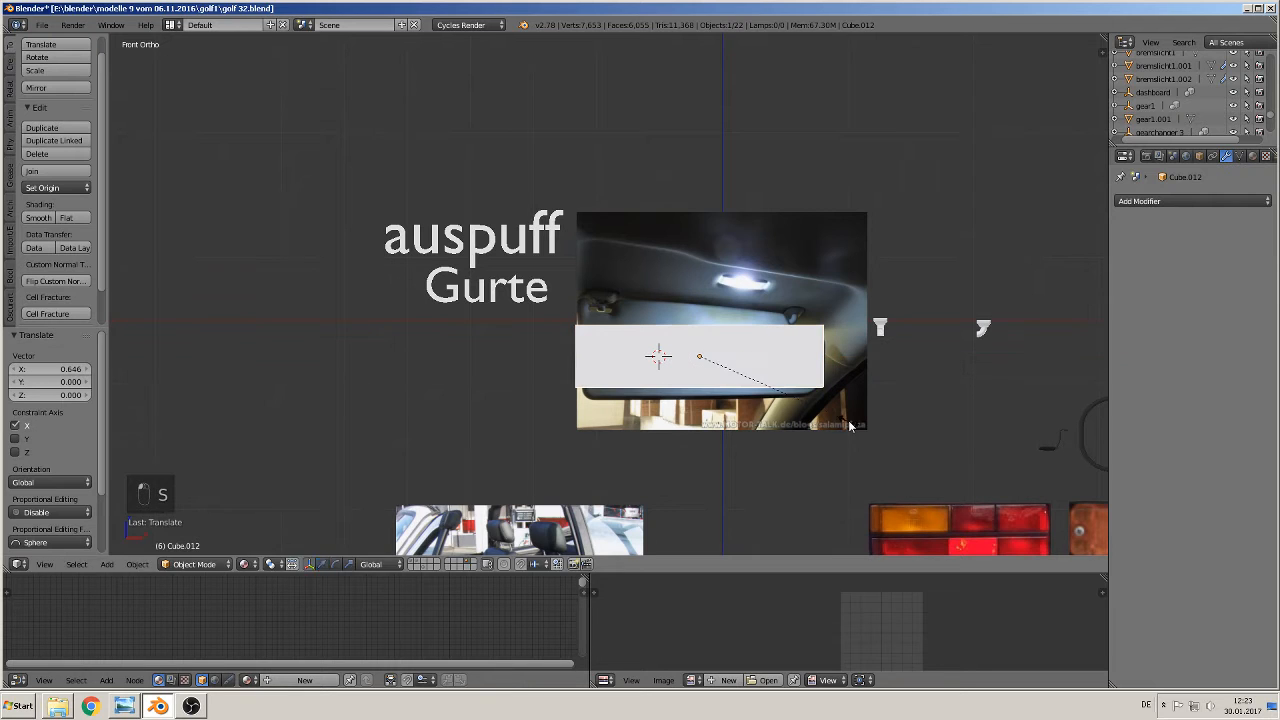
pyautogui.click(830, 420)
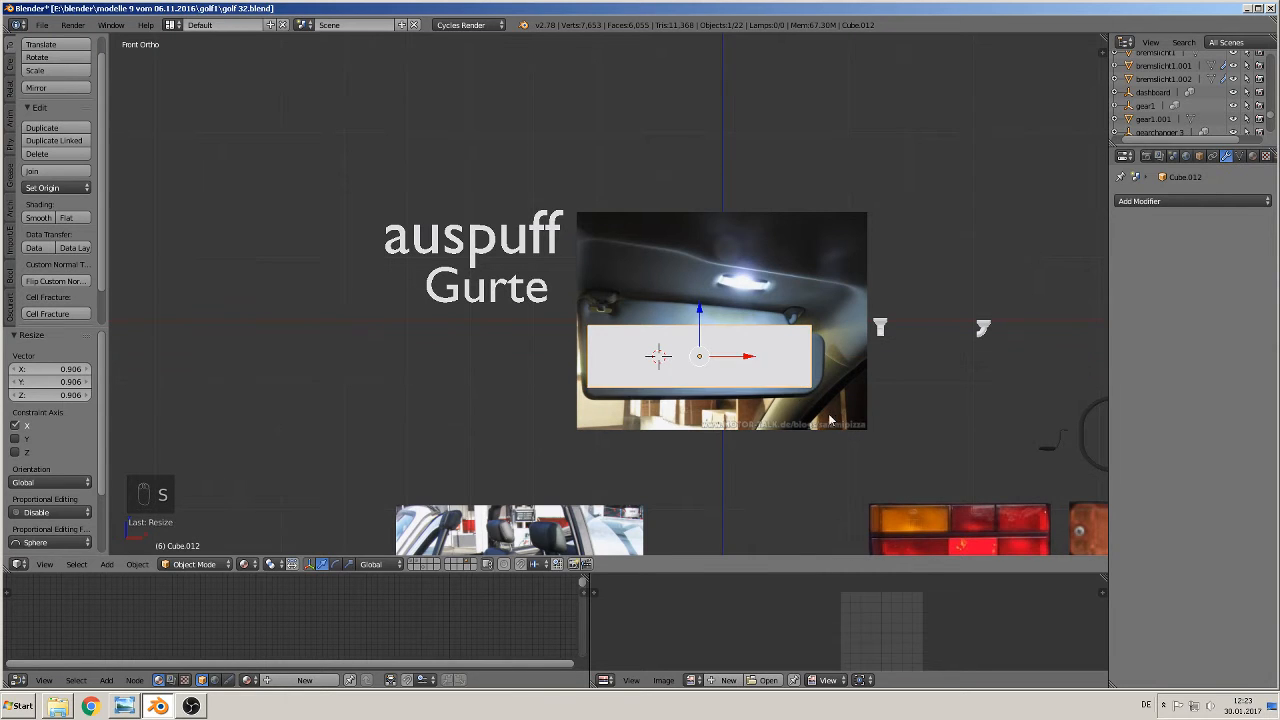
# - Lower the stretched cube about 0.110 along Z and widen it by about 1.074 along X
pyautogui.scroll(2, 810, 416)
pyautogui.keyDown('shift'); pyautogui.moveTo(801, 412); pyautogui.dragTo(640, 425, button='middle'); pyautogui.keyUp('shift')
pyautogui.click(595, 351)
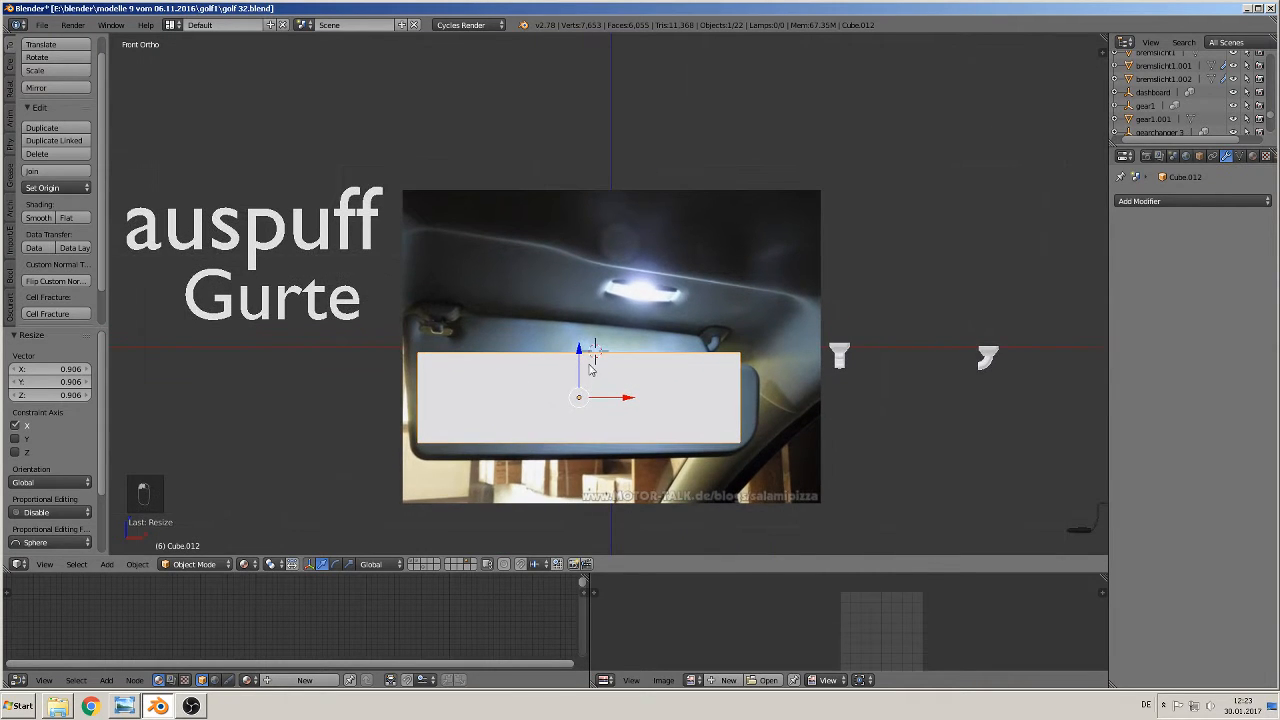
pyautogui.moveTo(585, 355); pyautogui.dragTo(593, 365)
pyautogui.keyDown('shift'); pyautogui.moveTo(714, 398); pyautogui.dragTo(654, 412, button='middle'); pyautogui.keyUp('shift')
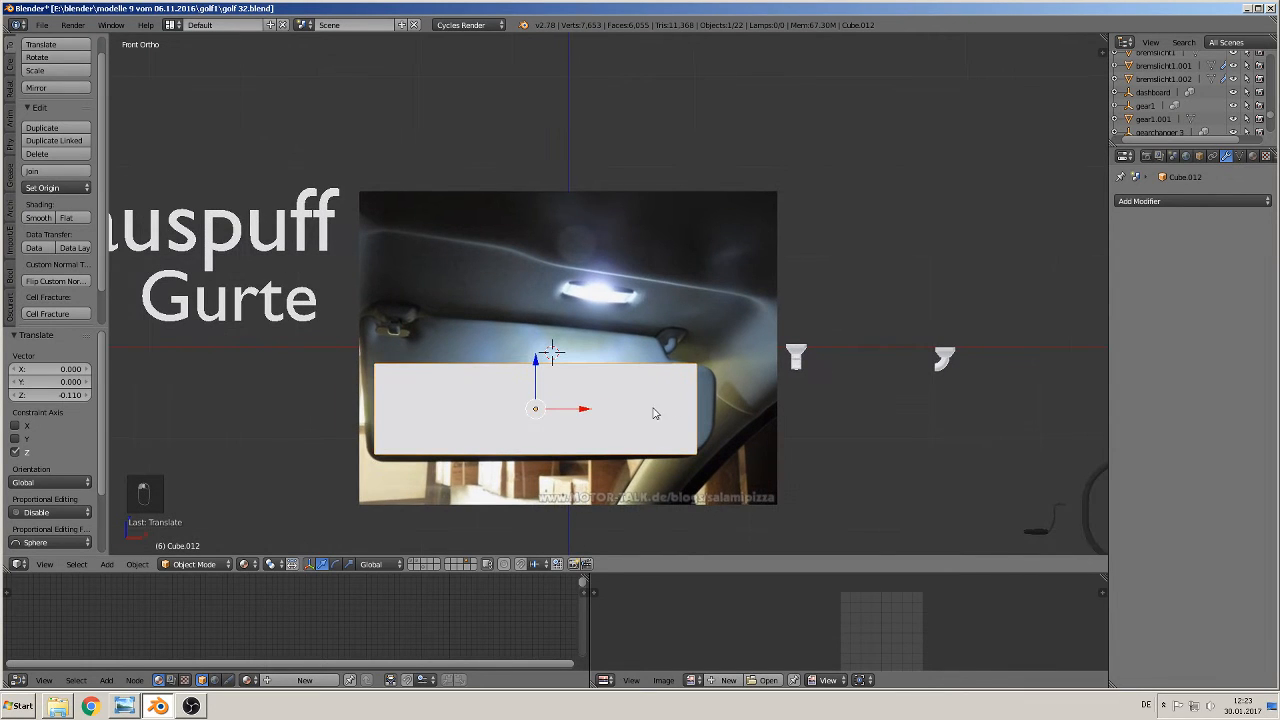
pyautogui.press('s')
pyautogui.press('x')
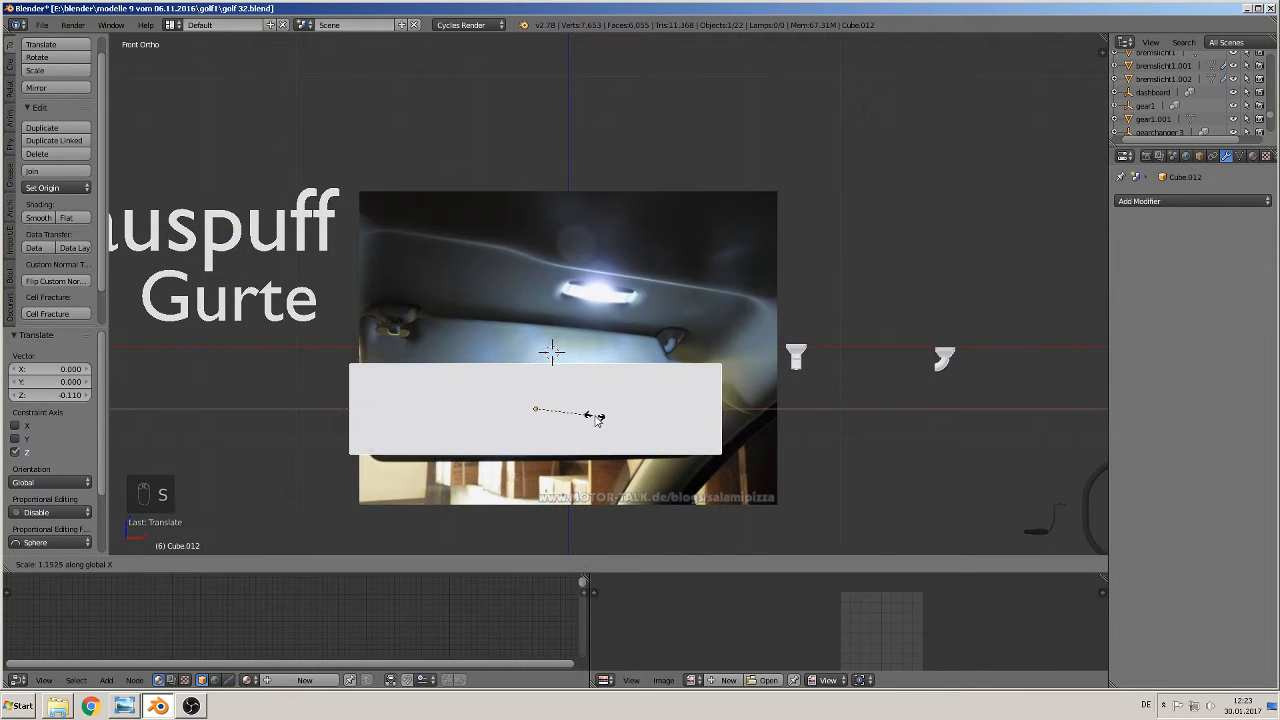
pyautogui.click(593, 417)
# - Enter mesh editing and add two vertical loop cuts near the visor block's right end, with slide factors about -0.764 and -0.915
pyautogui.scroll(4, 600, 405)
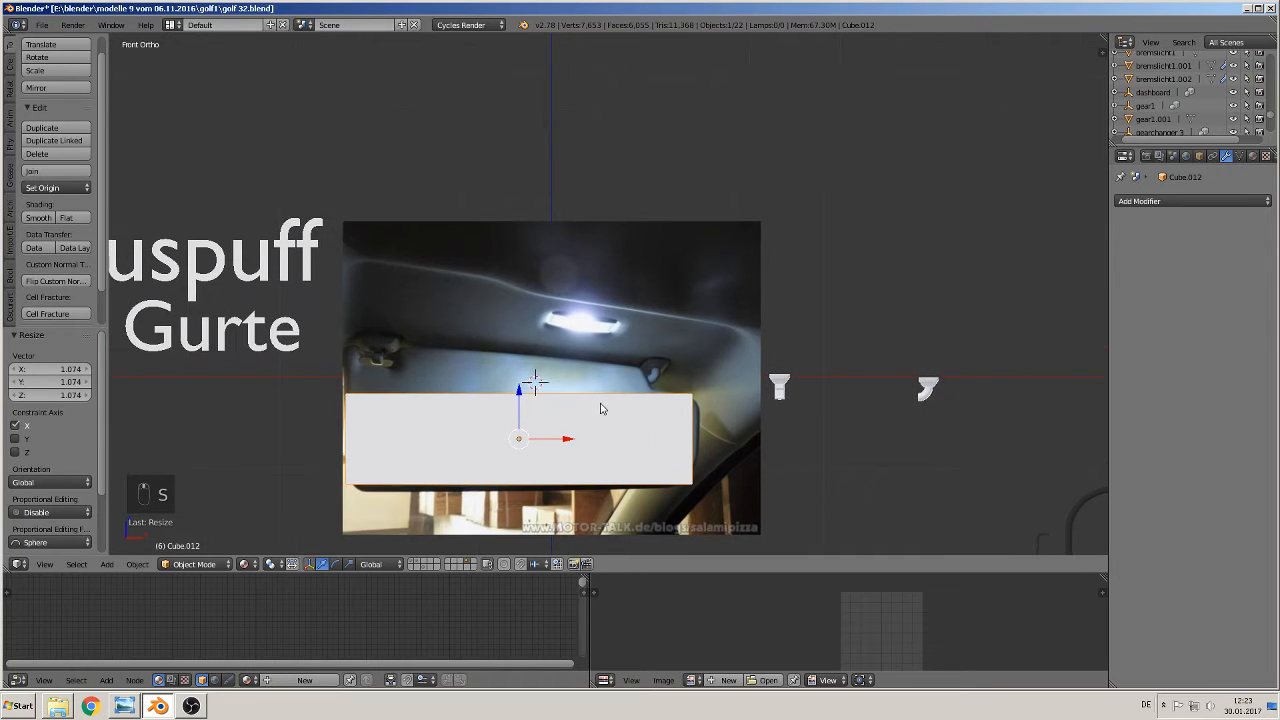
pyautogui.scroll(-3, 656, 432)
pyautogui.keyDown('shift'); pyautogui.moveTo(657, 457); pyautogui.dragTo(677, 403, button='middle'); pyautogui.keyUp('shift')
pyautogui.press('Tab')
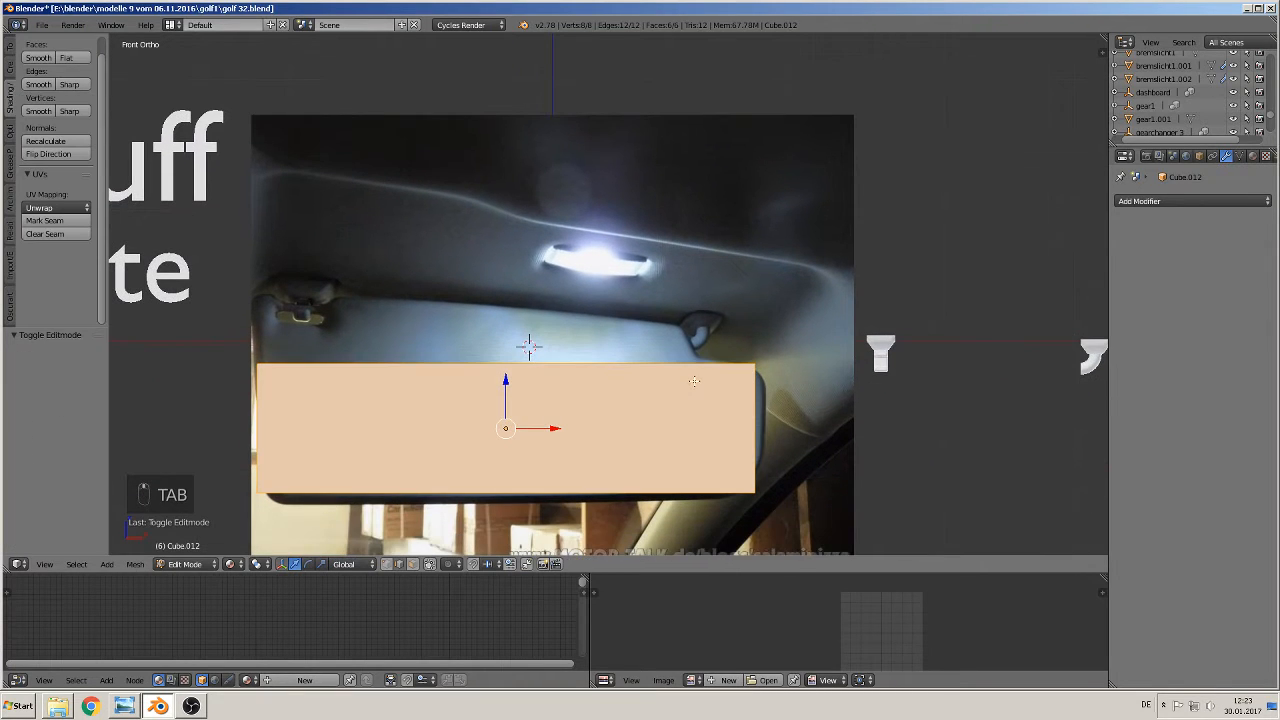
pyautogui.hotkey('ctrl', 'r')
pyautogui.click(699, 369)
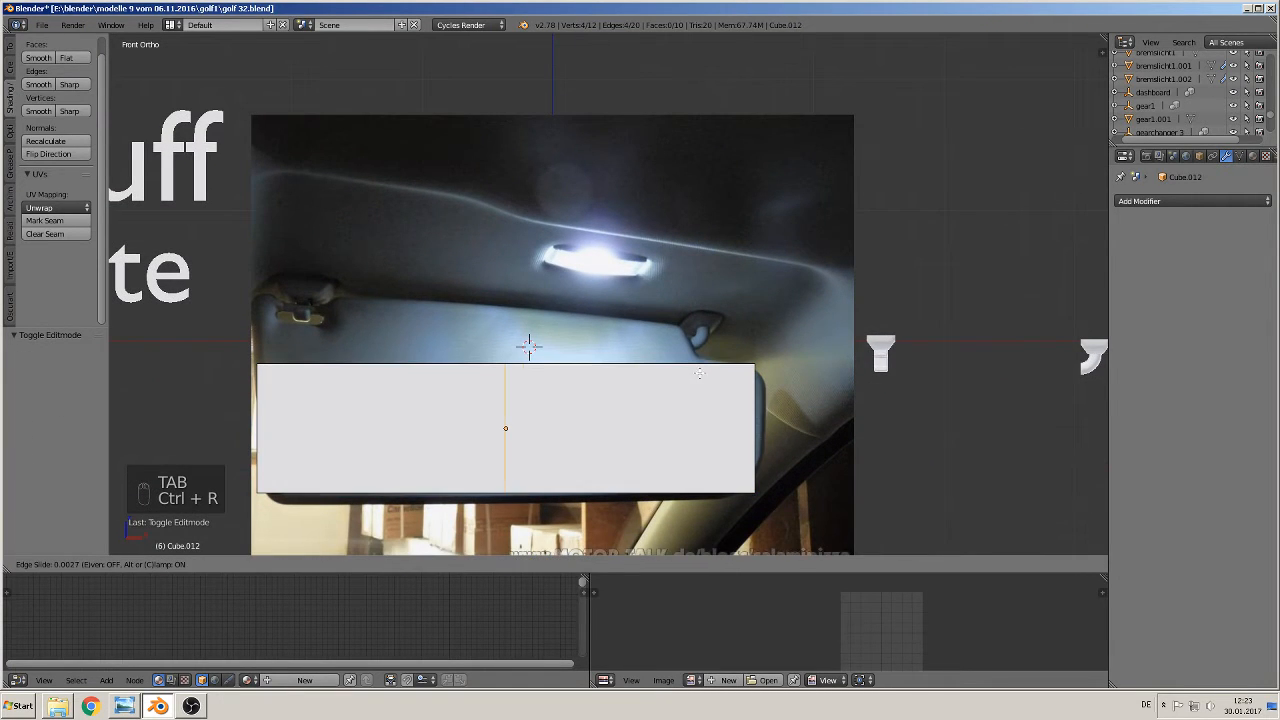
pyautogui.click(857, 373)
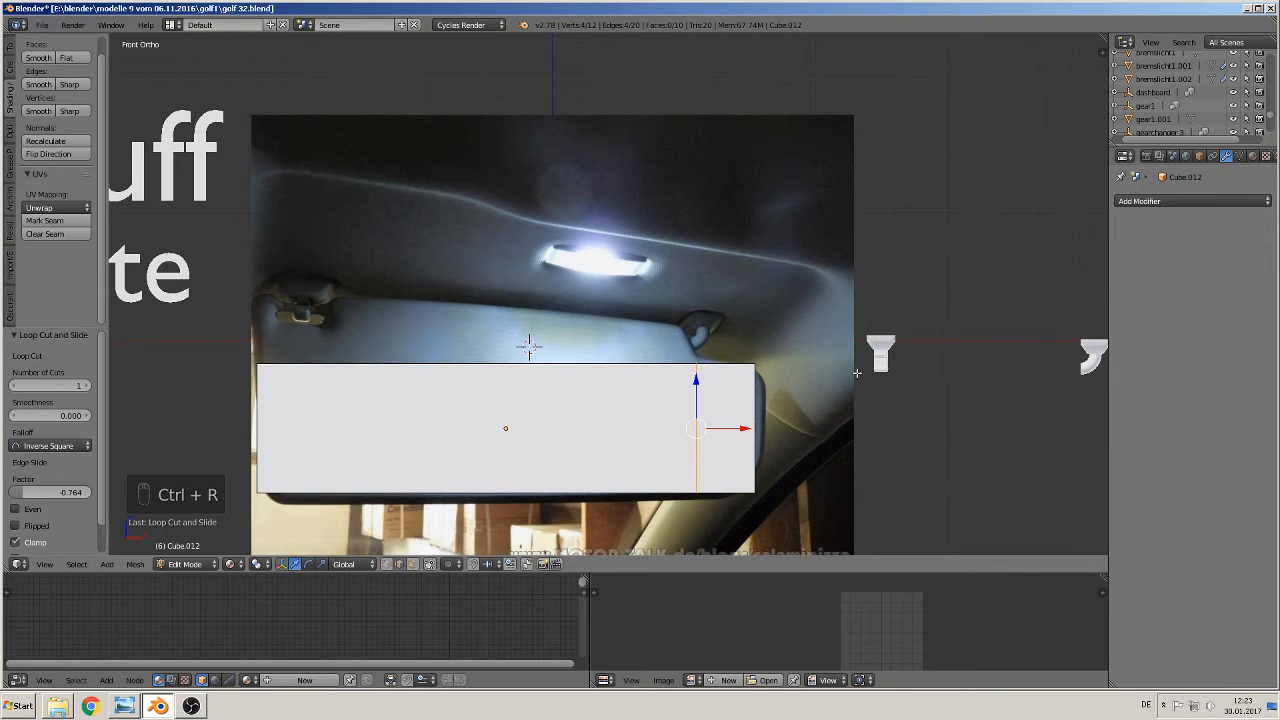
pyautogui.hotkey('ctrl', 'r')
pyautogui.click(668, 376)
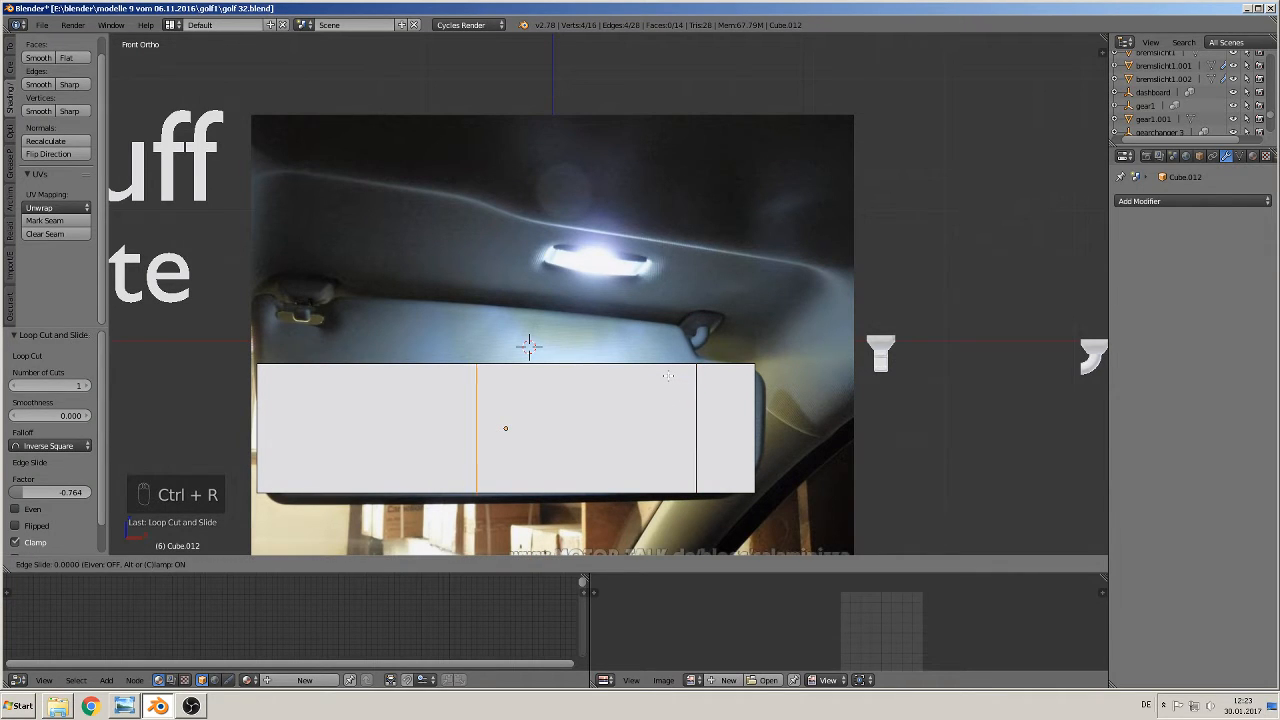
pyautogui.click(868, 366)
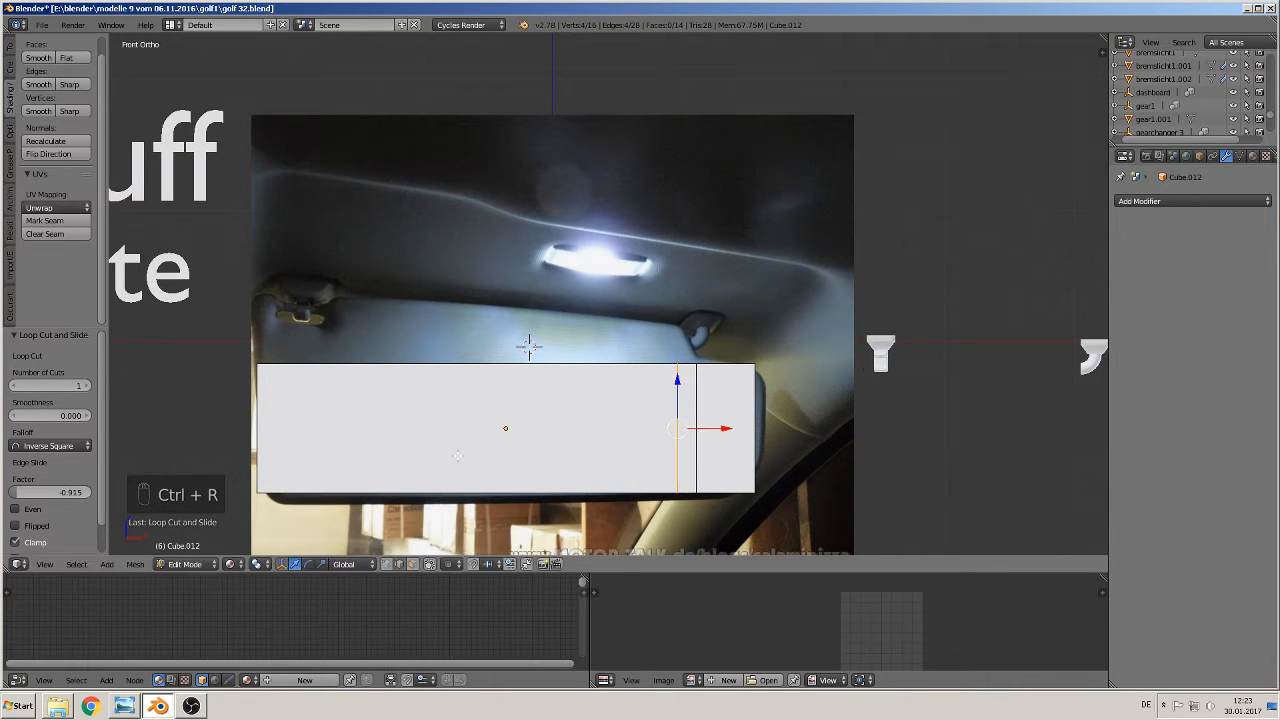
# - Add two vertical loop cuts near the visor block's left end, with slide factors about 0.641 and 0.571
pyautogui.hotkey('ctrl', 'r')
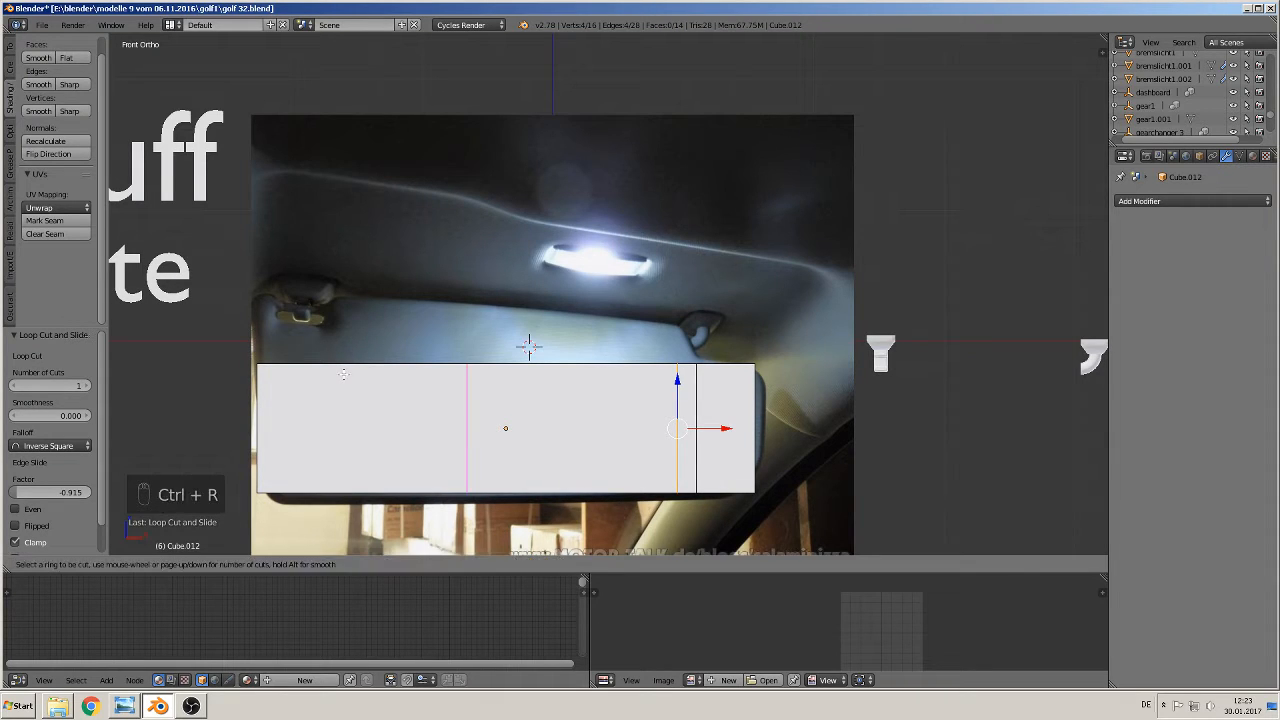
pyautogui.click(339, 372)
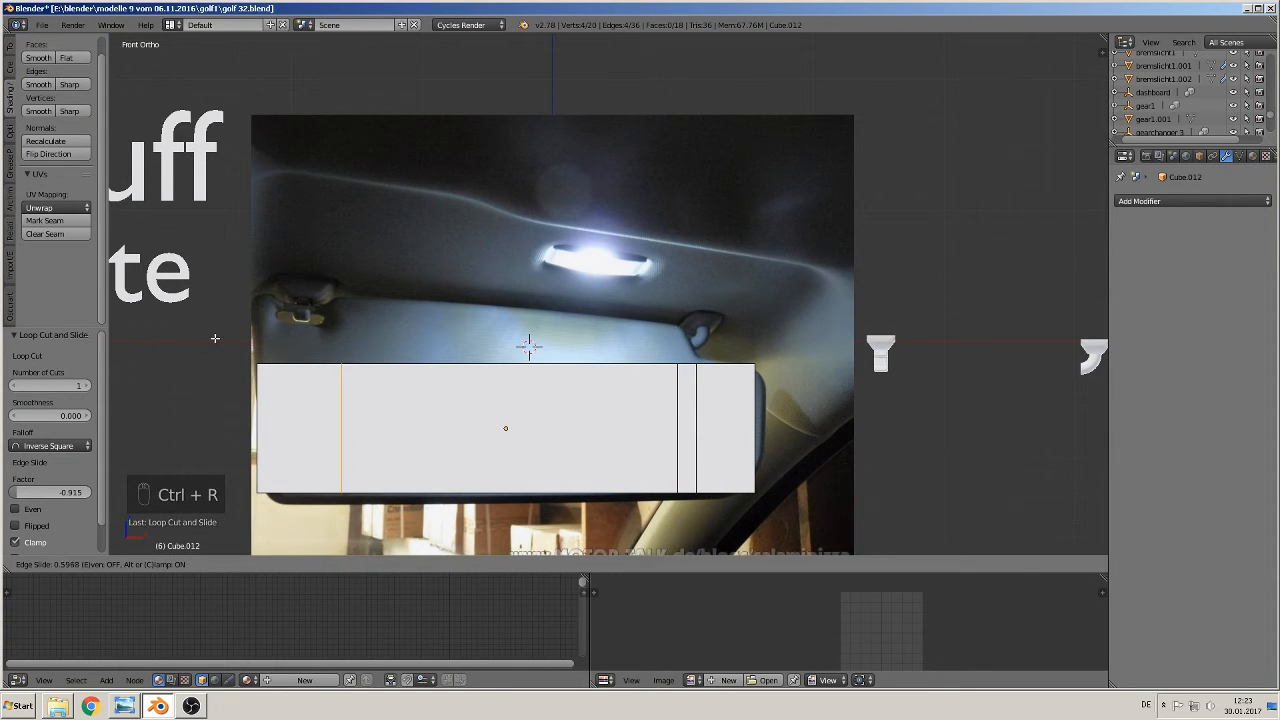
pyautogui.click(206, 338)
pyautogui.keyDown('shift'); pyautogui.moveTo(450, 384); pyautogui.dragTo(628, 369, button='middle'); pyautogui.keyUp('shift')
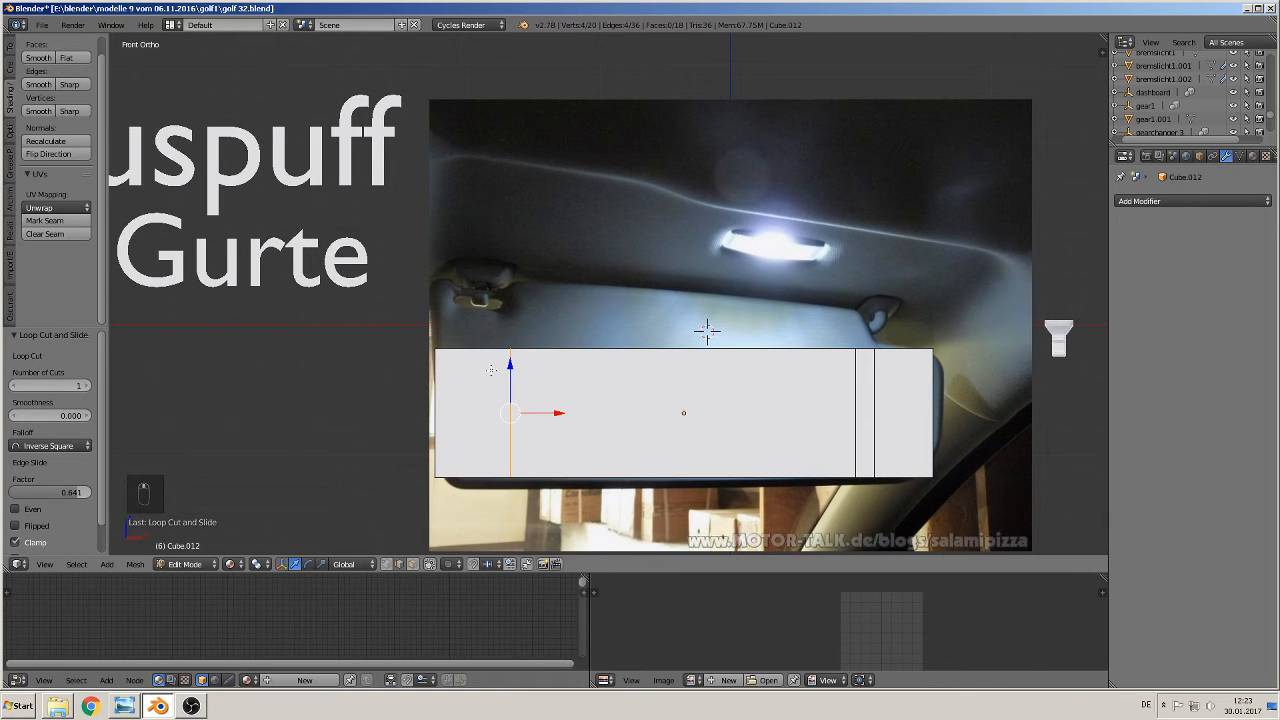
pyautogui.hotkey('ctrl', 'r')
pyautogui.click(468, 365)
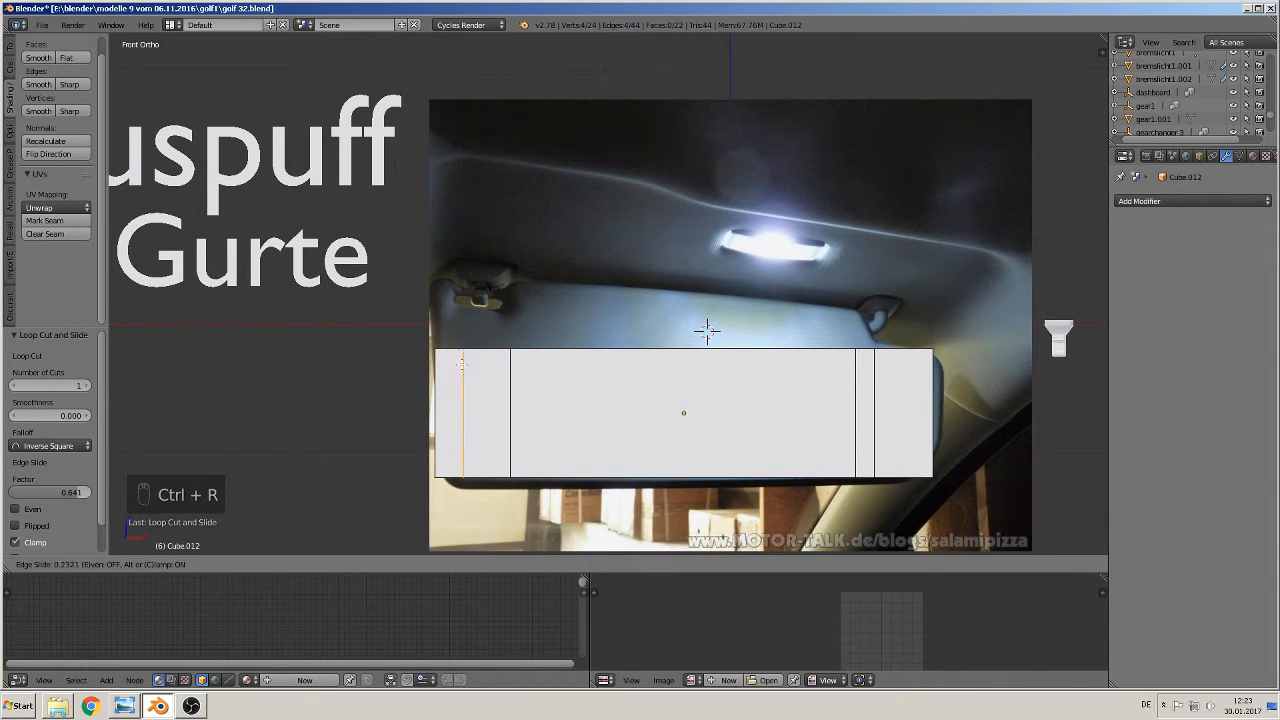
pyautogui.click(450, 363)
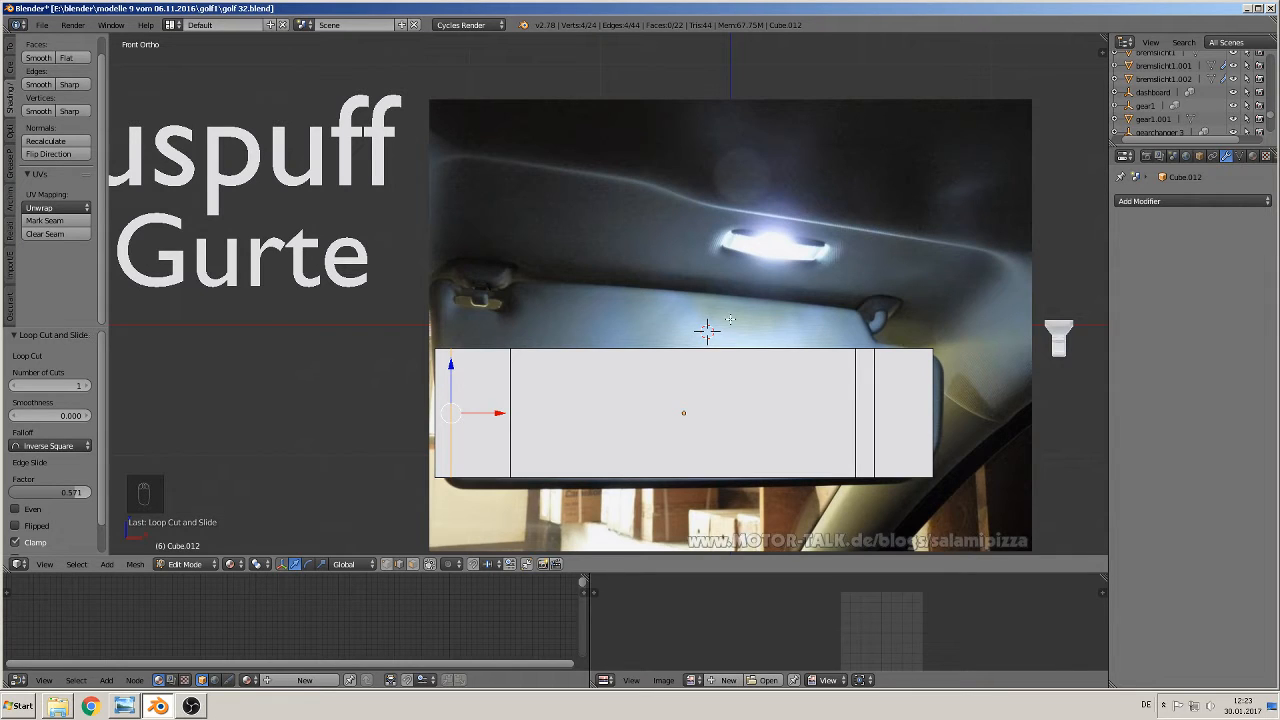
# - Add two horizontal loop cuts in the visor block's upper half, with slide factors about -0.495 and -0.639
pyautogui.hotkey('ctrl', 'r')
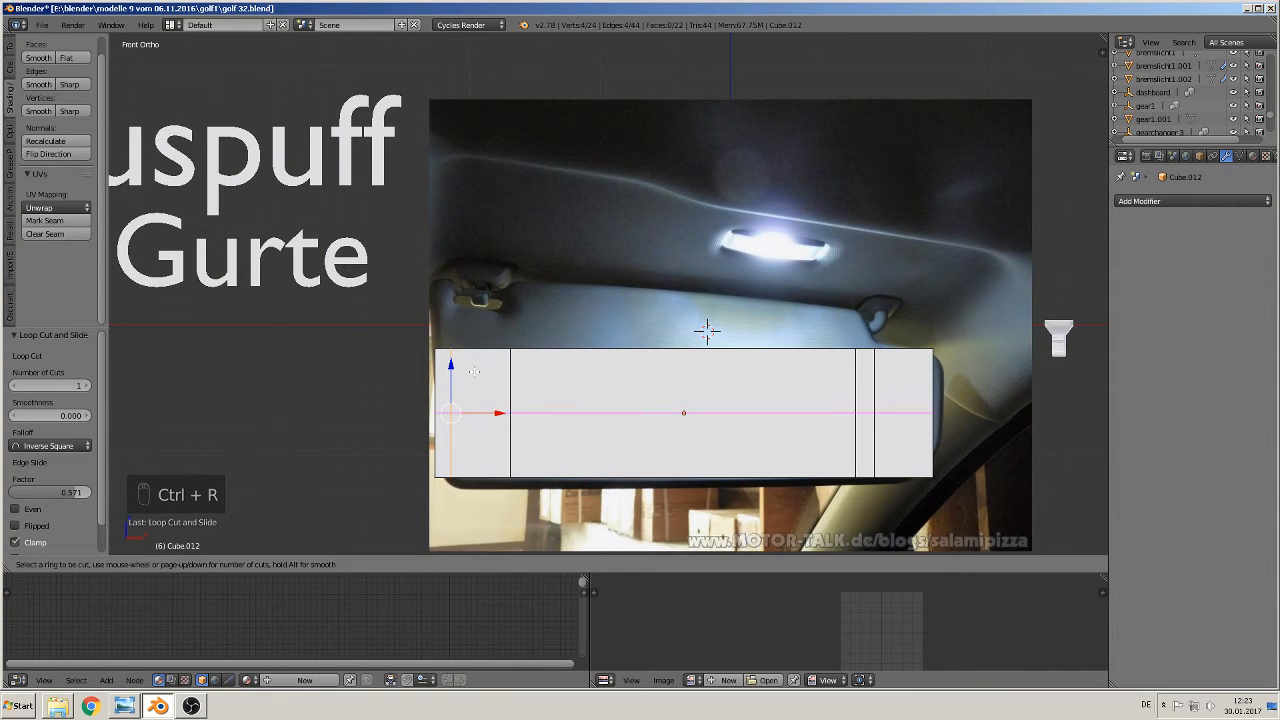
pyautogui.click(470, 410)
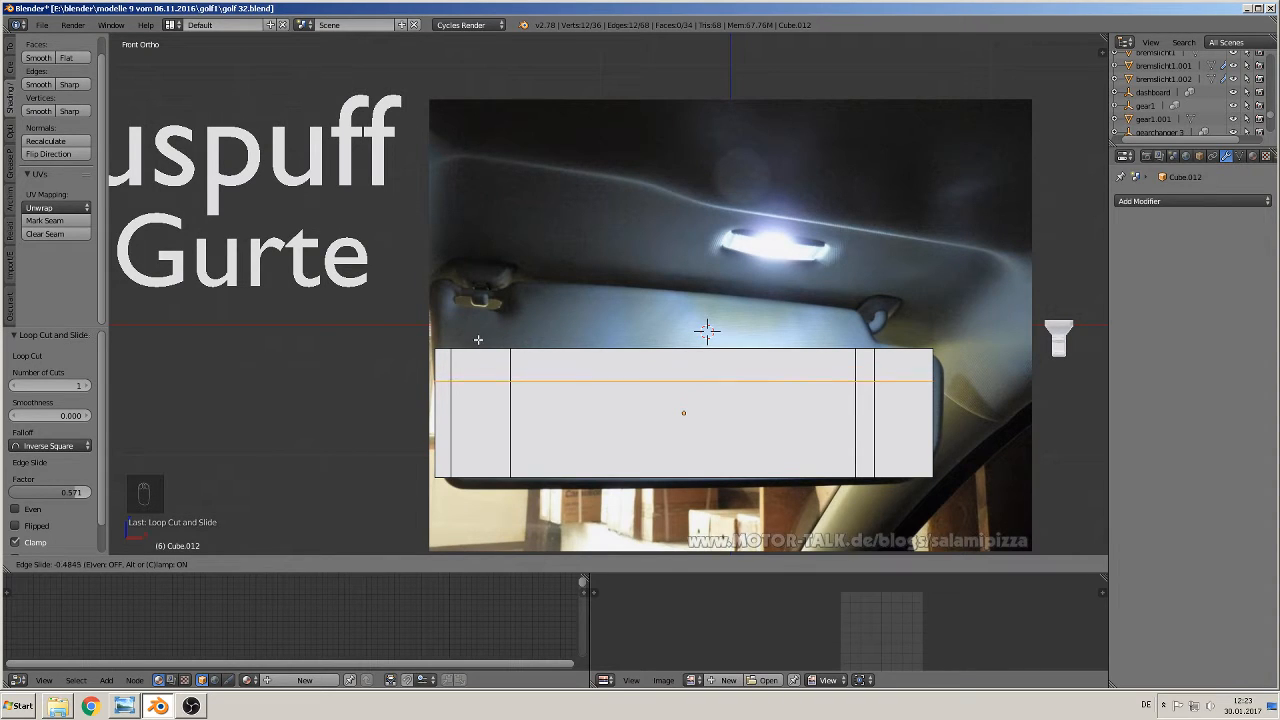
pyautogui.click(478, 340)
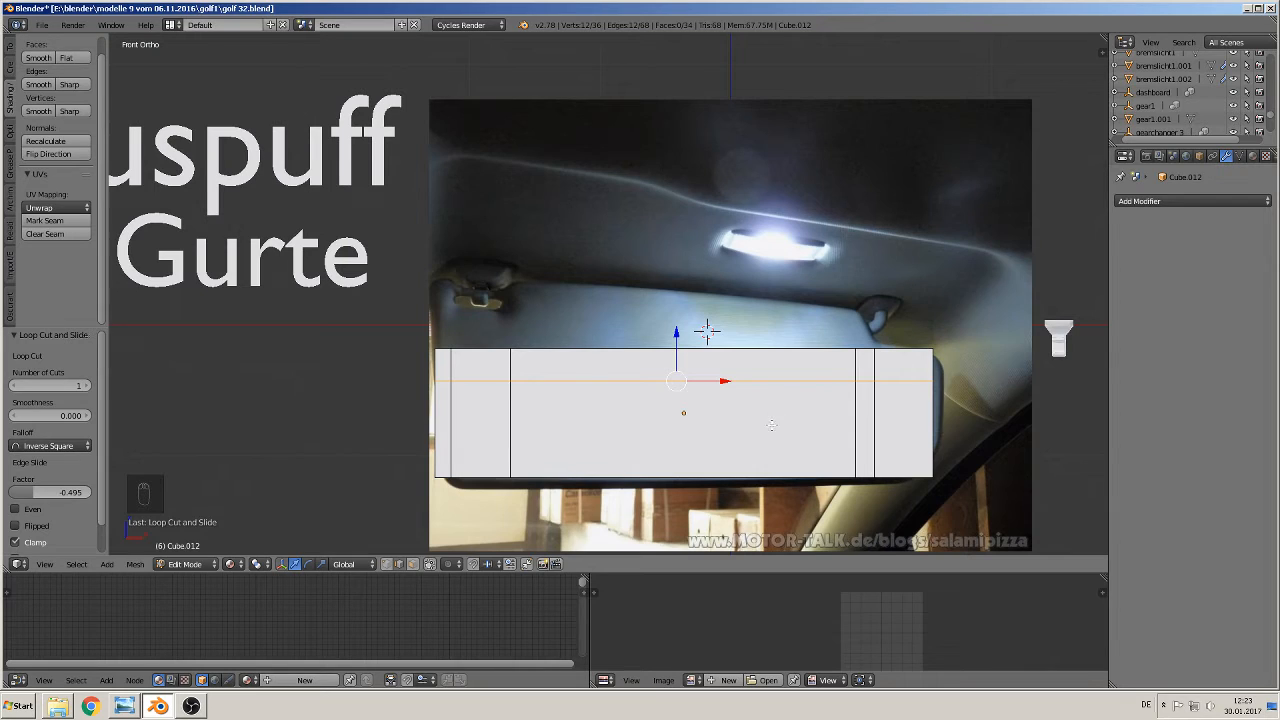
pyautogui.hotkey('ctrl', 'r')
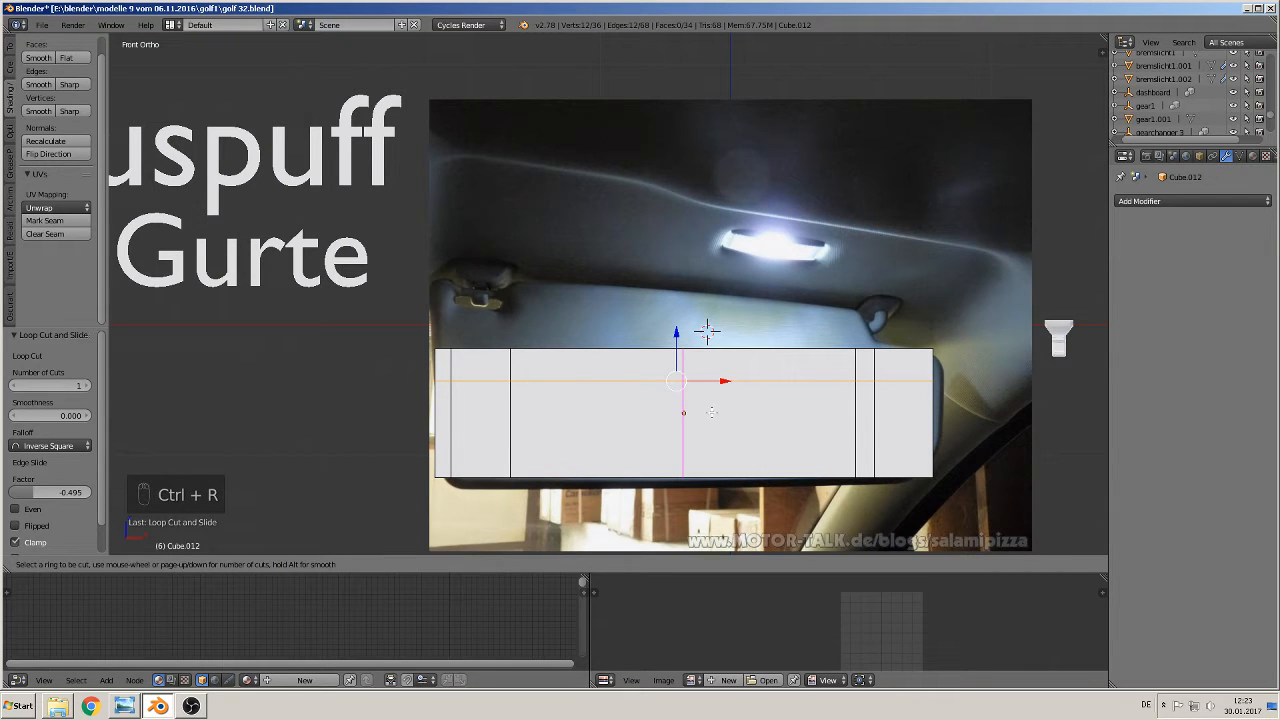
pyautogui.click(466, 398)
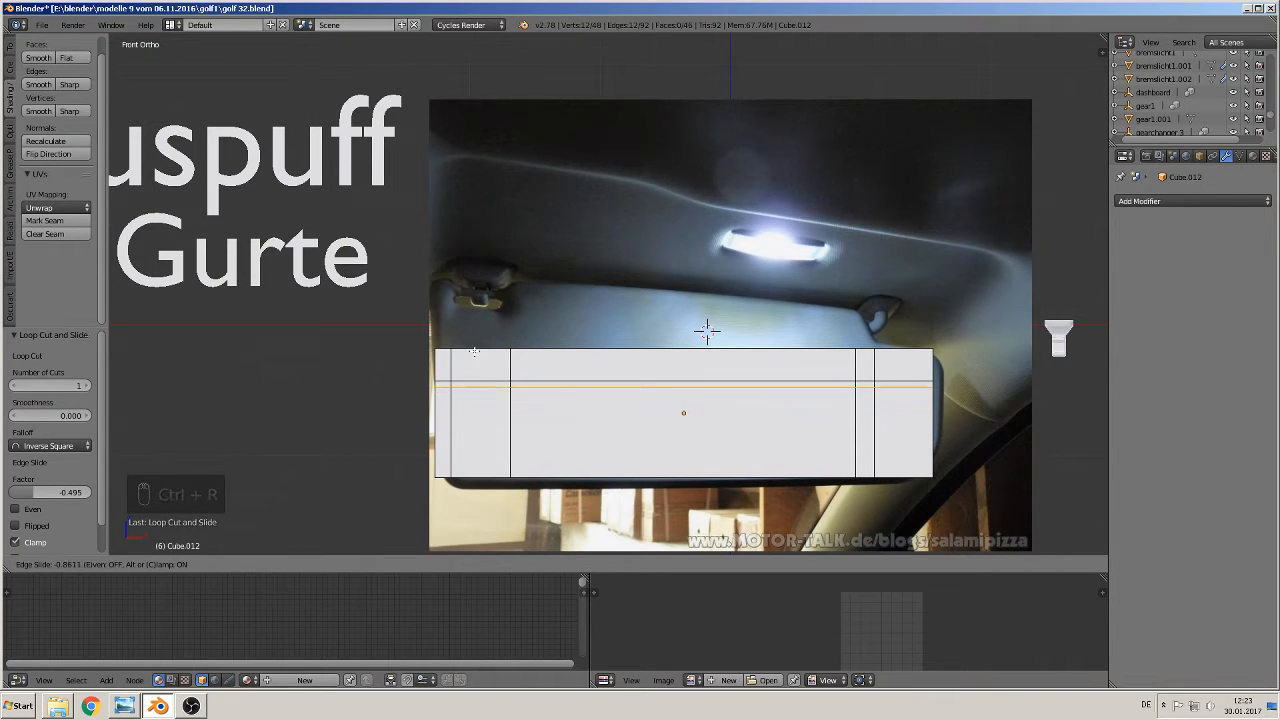
pyautogui.click(469, 362)
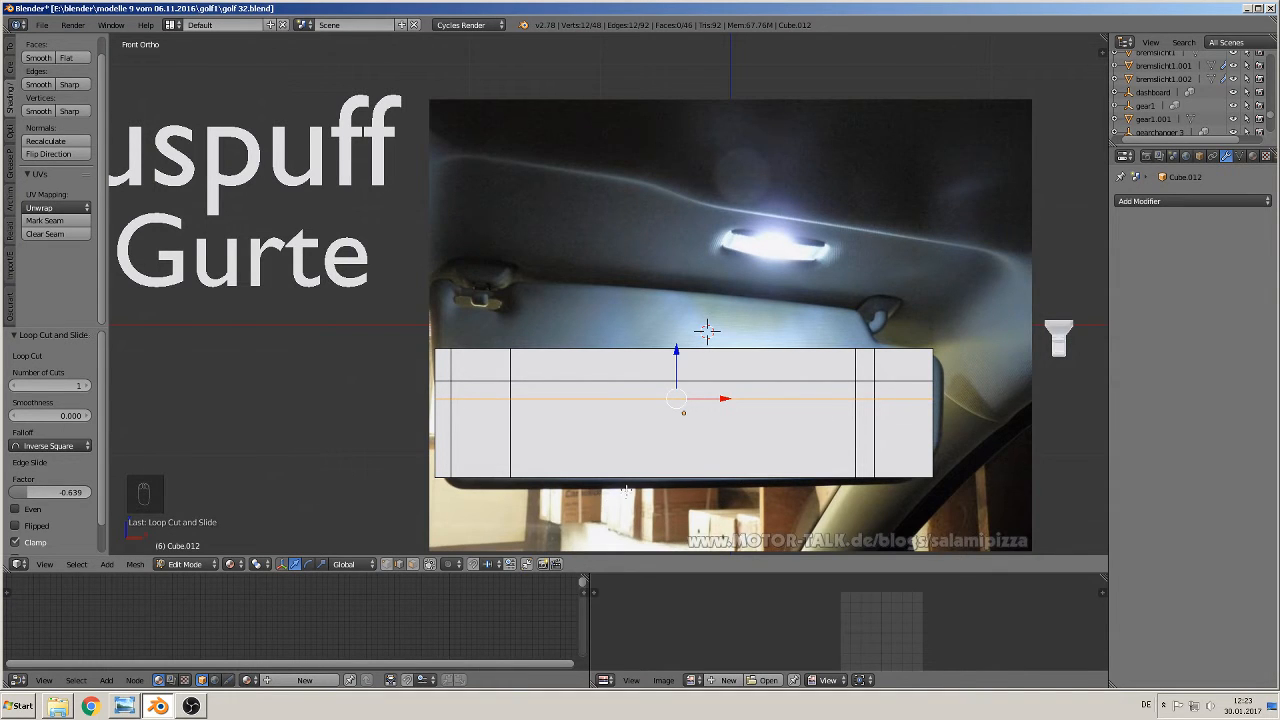
pyautogui.moveTo(627, 490); pyautogui.dragTo(530, 526, button='middle')
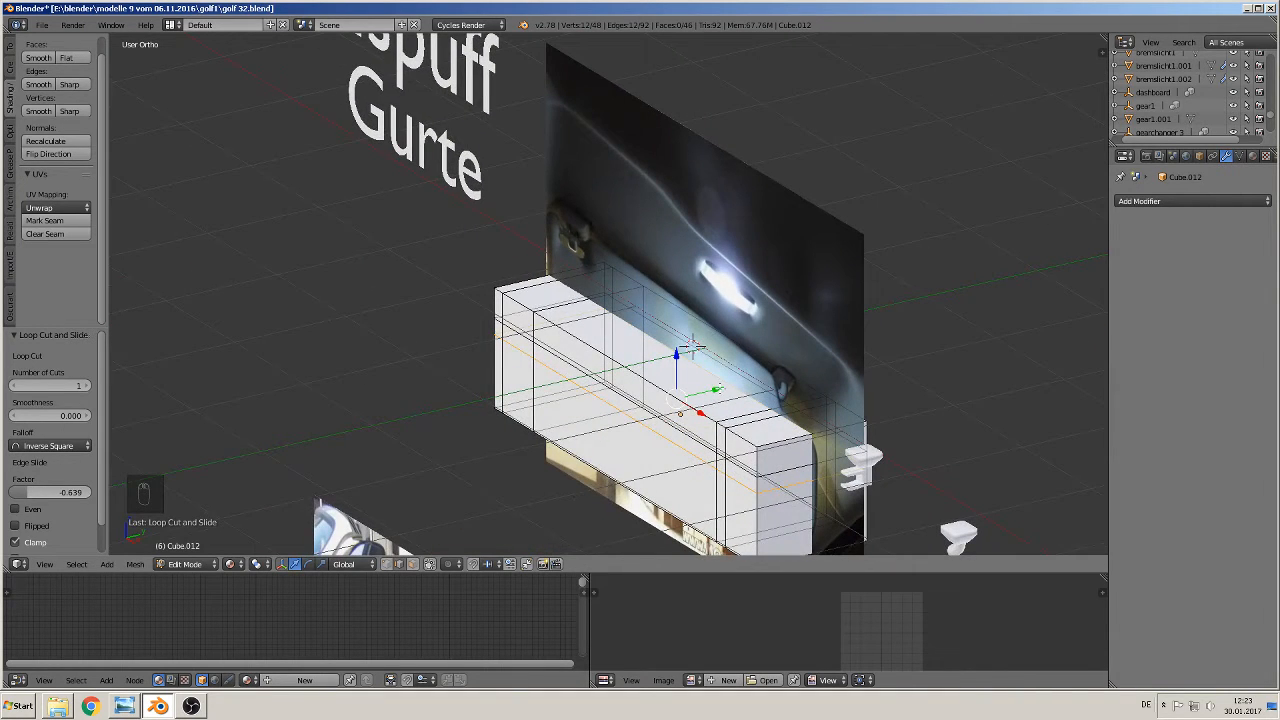
# - Move the whole visor block about -1.381 along Y, and thin it along Y to a scale of about 0.109
pyautogui.press('Tab')
pyautogui.click(720, 397)
pyautogui.moveTo(720, 401); pyautogui.dragTo(549, 443)
pyautogui.keyDown('shift'); pyautogui.moveTo(588, 377); pyautogui.dragTo(609, 262, button='middle'); pyautogui.keyUp('shift')
pyautogui.press('s')
pyautogui.press('y')
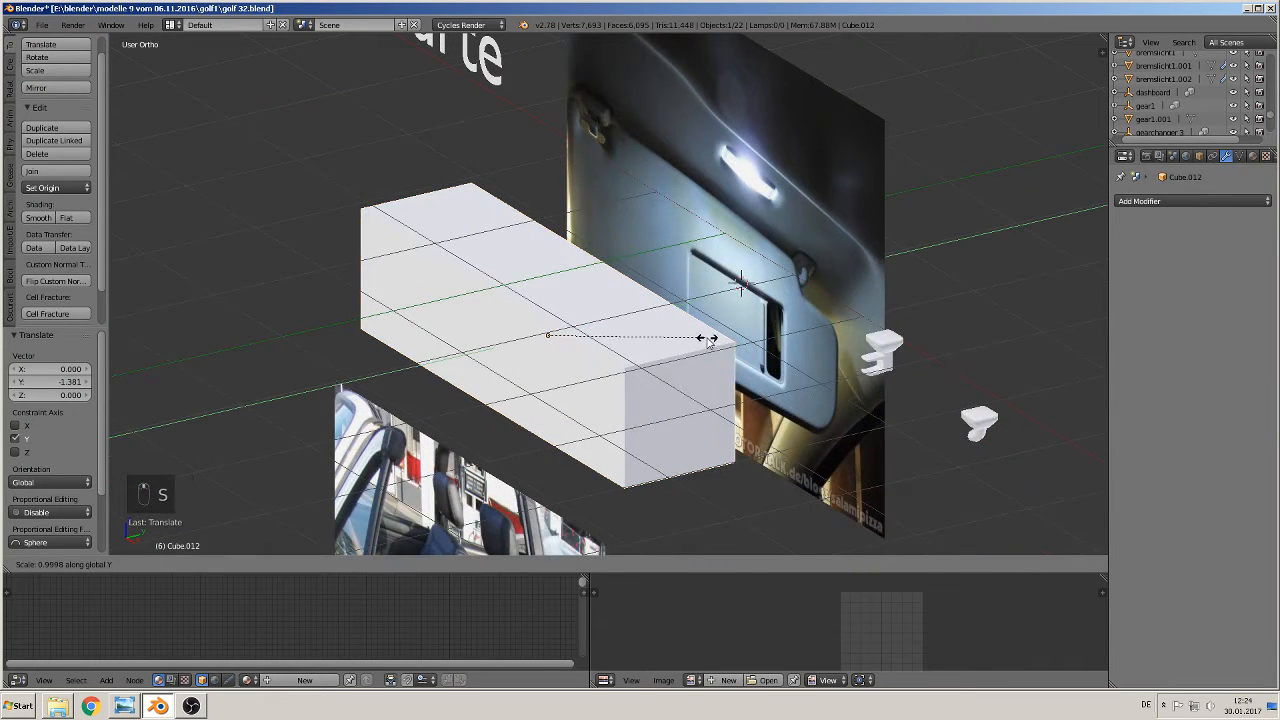
pyautogui.moveTo(707, 339); pyautogui.dragTo(560, 334)
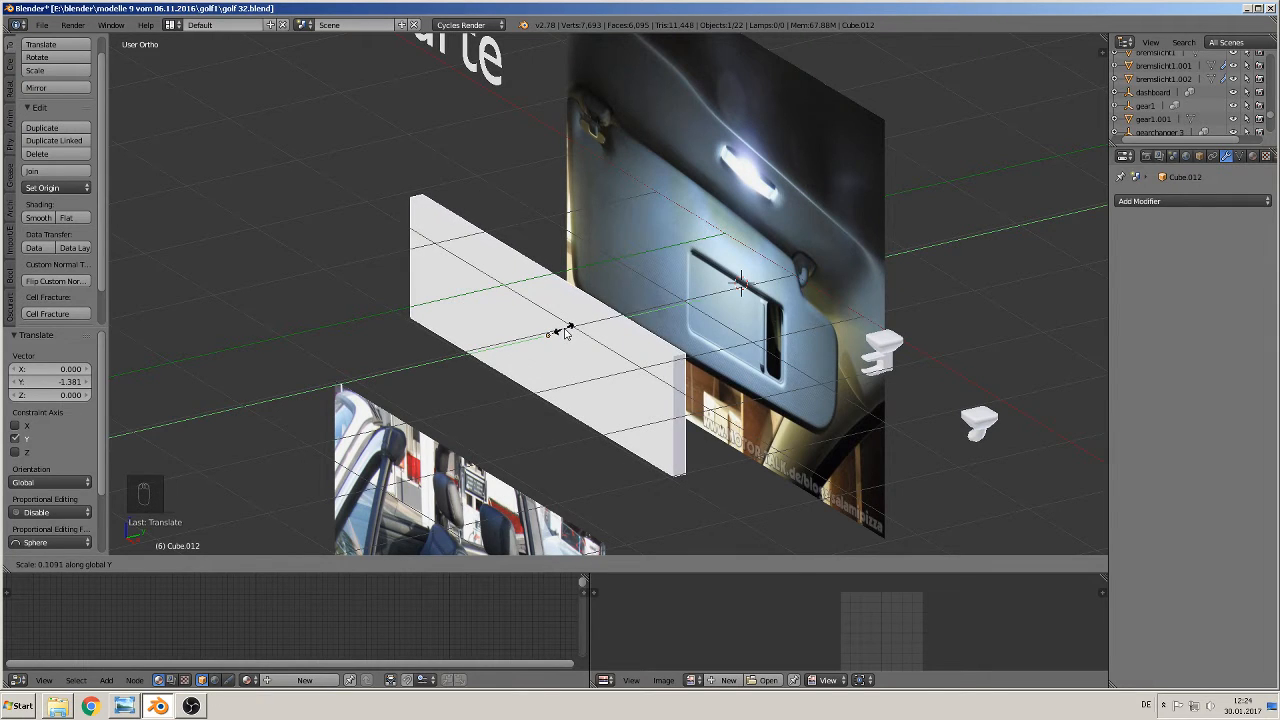
pyautogui.click(562, 334)
# - Add a Subdivision Surface modifier to the thinned visor panel and view it from the front
pyautogui.click(1189, 199)
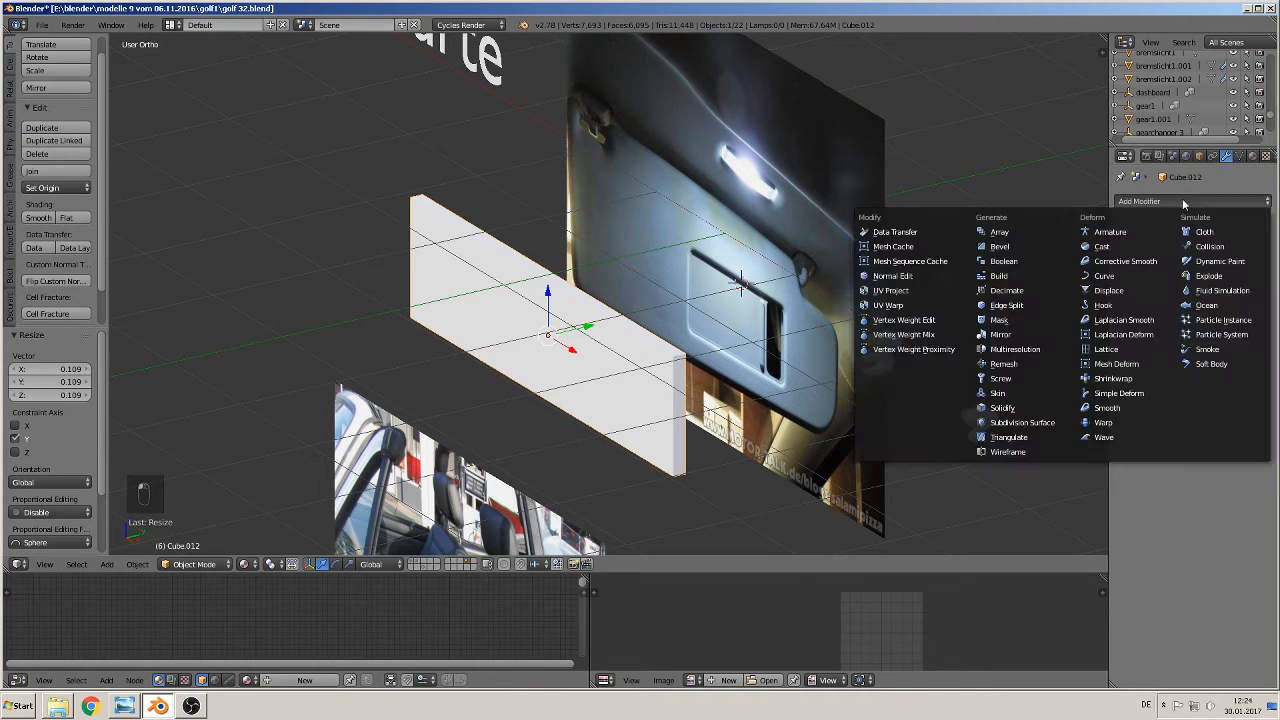
pyautogui.click(1030, 423)
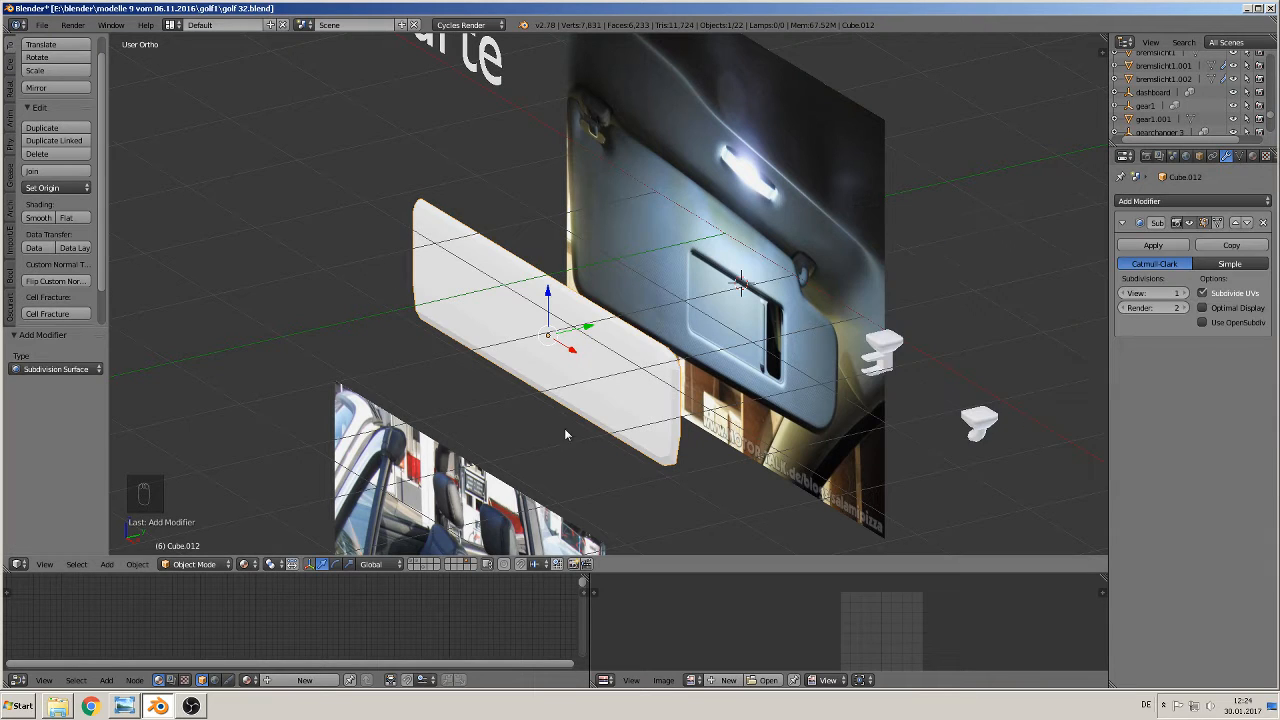
pyautogui.press('KP_1')
pyautogui.scroll(1, 770, 392)
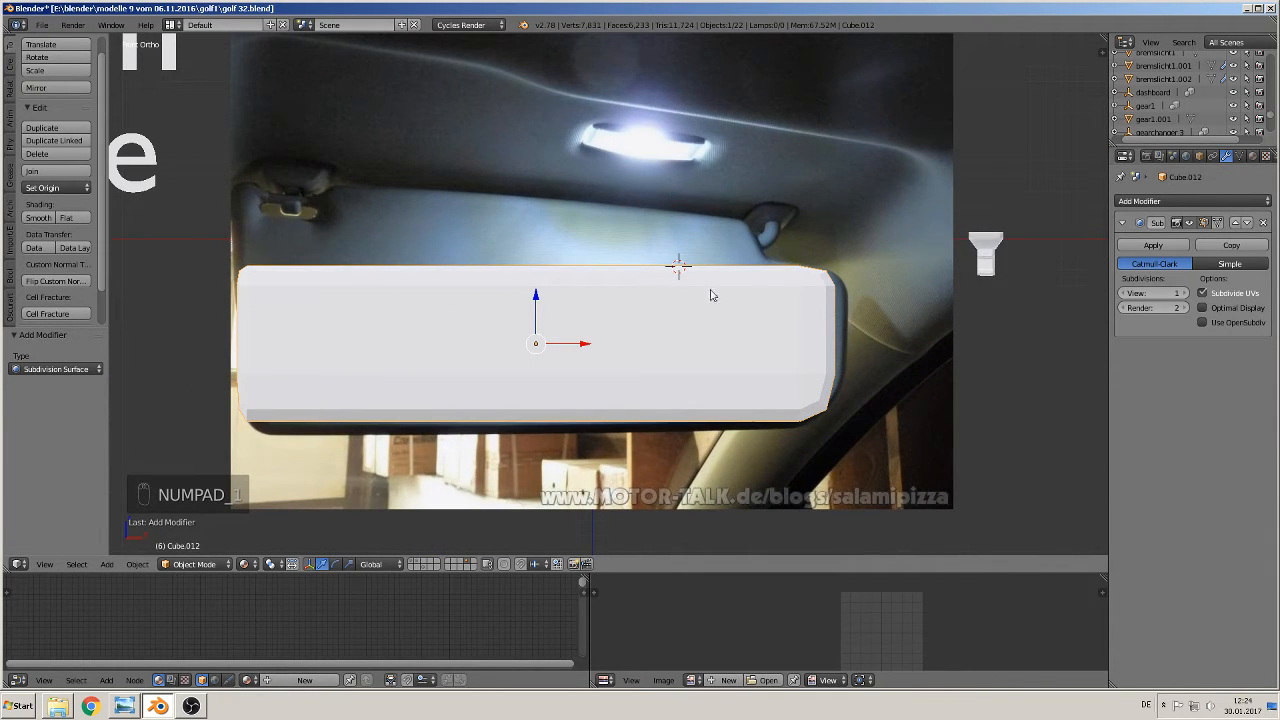
# - In mesh editing, delete the top edges and the upper horizontal edge between the two left loop cuts to open a notch
pyautogui.press('Tab')
pyautogui.moveTo(740, 312)
pyautogui.mouseDown(button='middle')
pyautogui.moveTo(730, 331)
pyautogui.moveTo(731, 313)
pyautogui.mouseUp(button='middle')
pyautogui.press('KP_1')
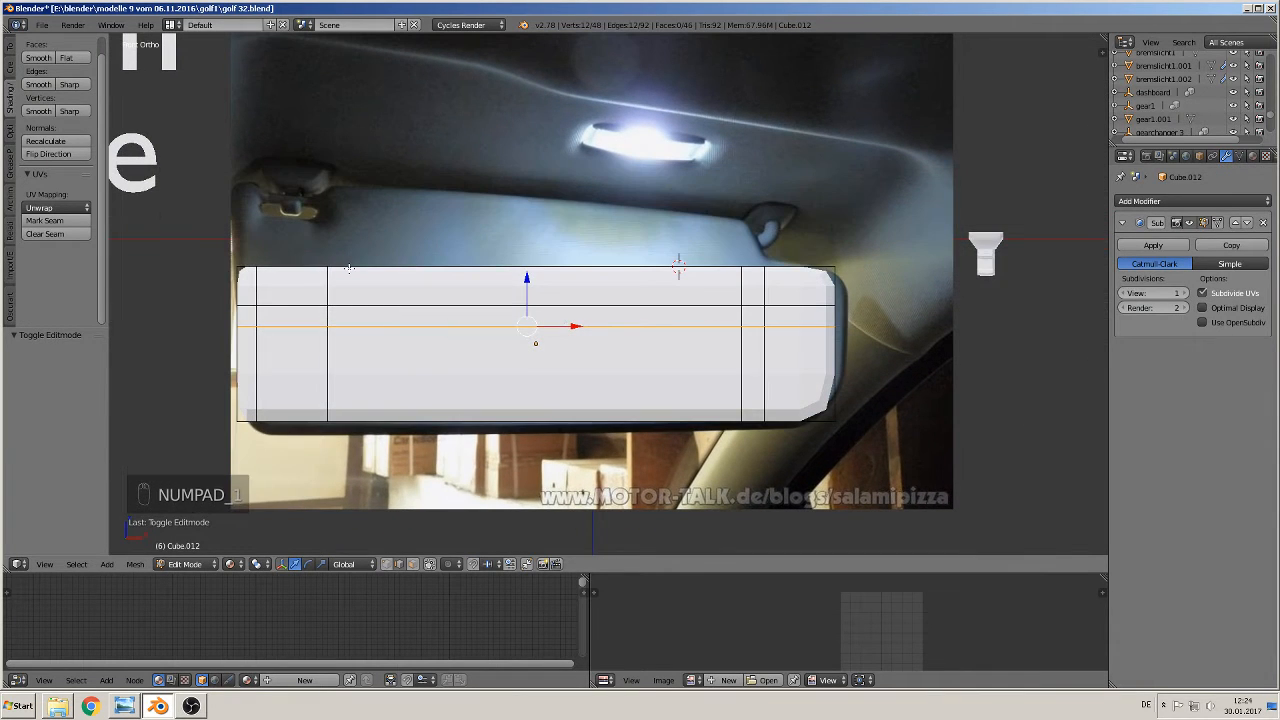
pyautogui.scroll(3, 325, 270)
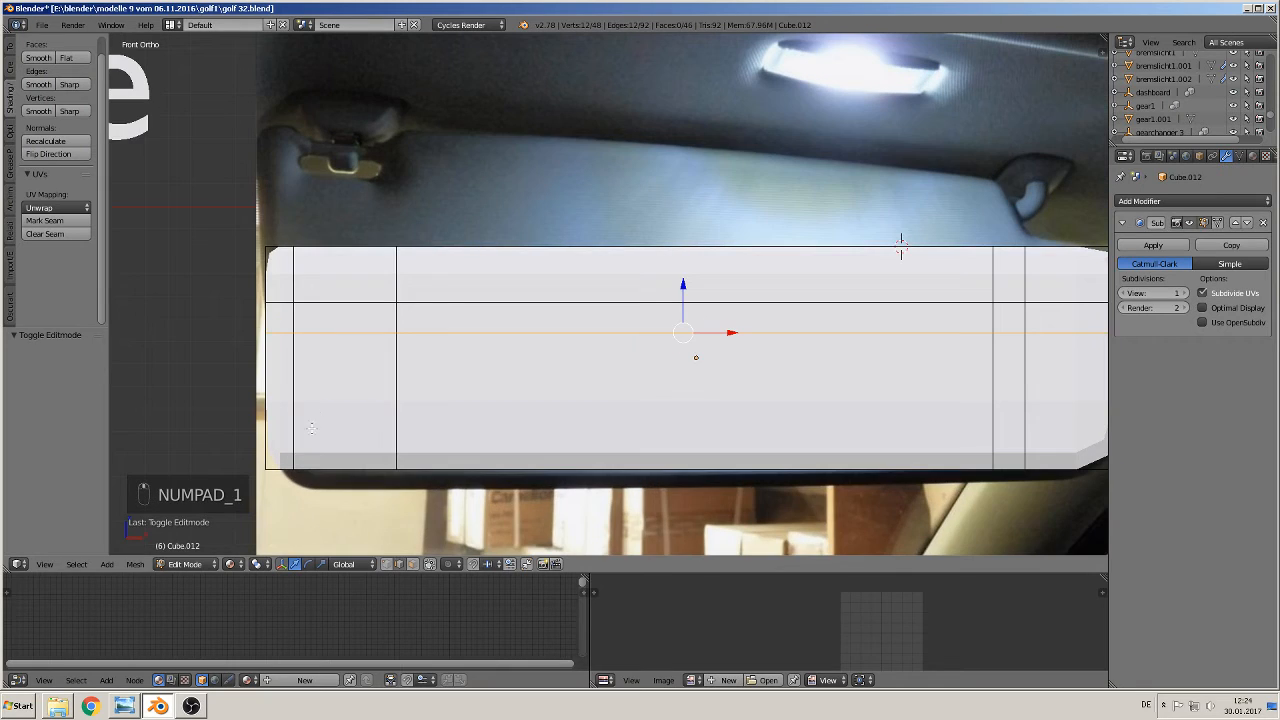
pyautogui.rightClick(340, 299)
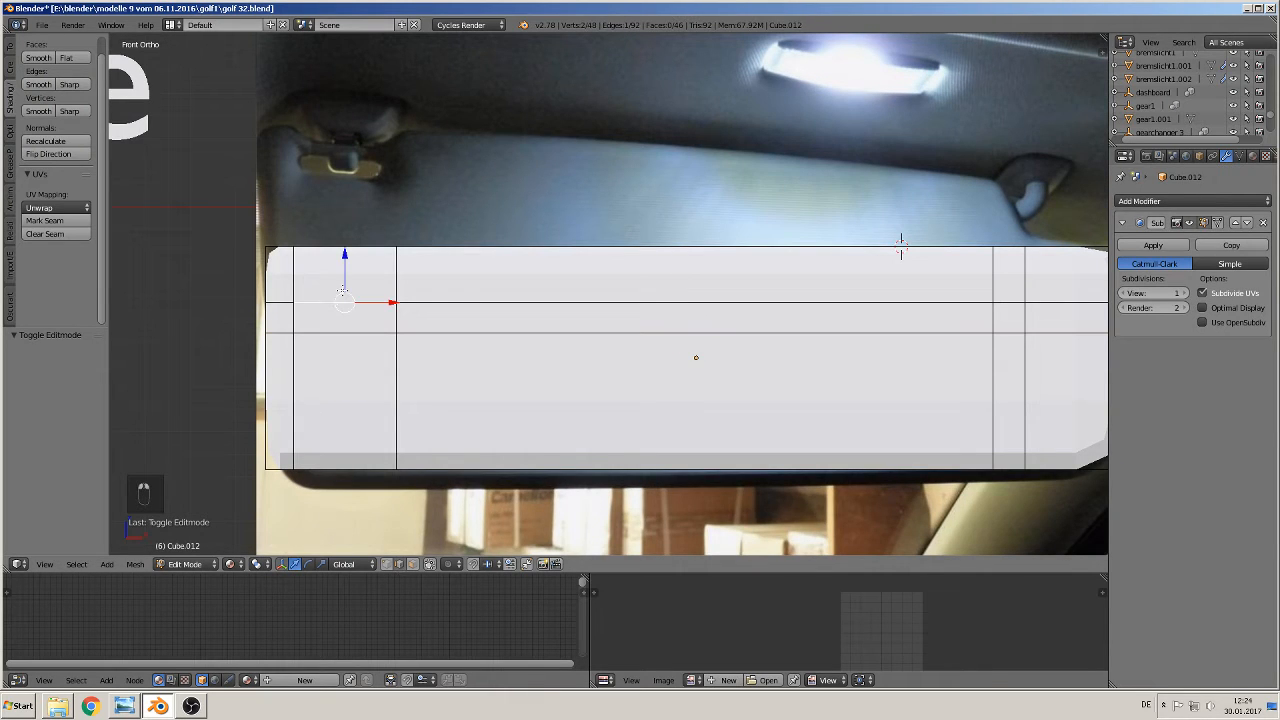
pyautogui.keyDown('shift'); pyautogui.rightClick(340, 244); pyautogui.keyUp('shift')
pyautogui.keyDown('shift'); pyautogui.rightClick(333, 245); pyautogui.keyUp('shift')
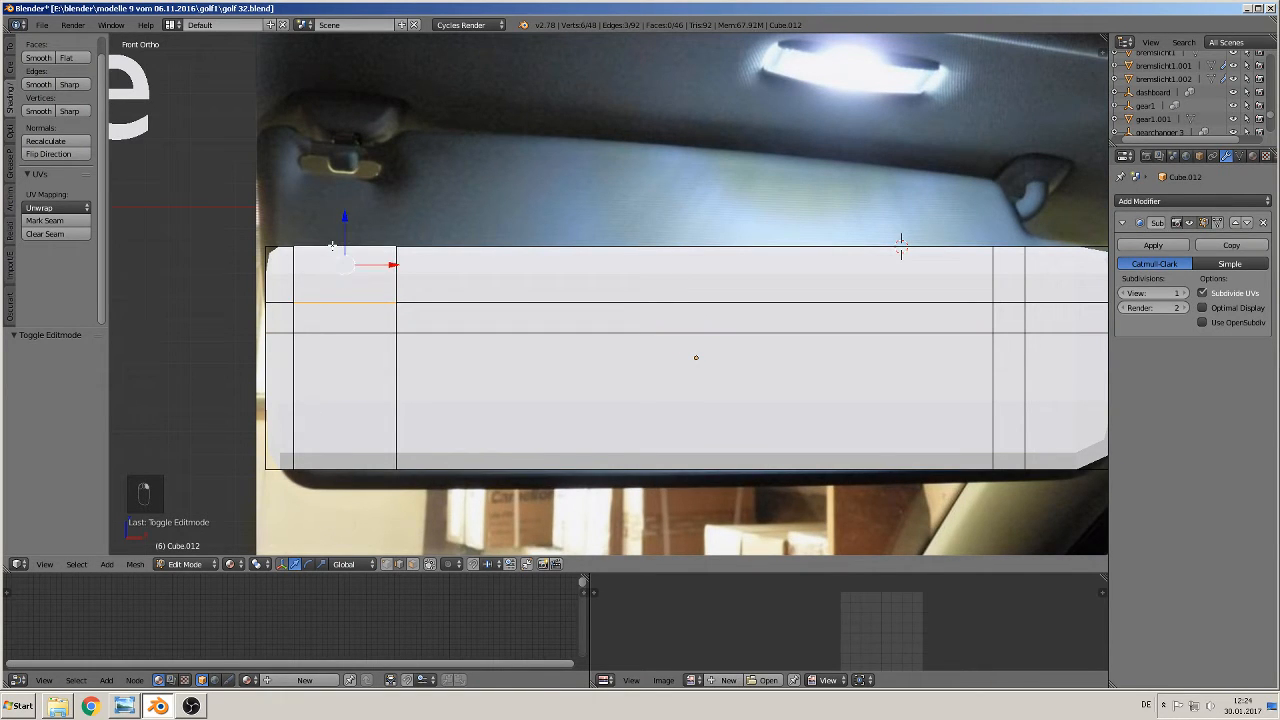
pyautogui.press('x')
pyautogui.click(332, 244)
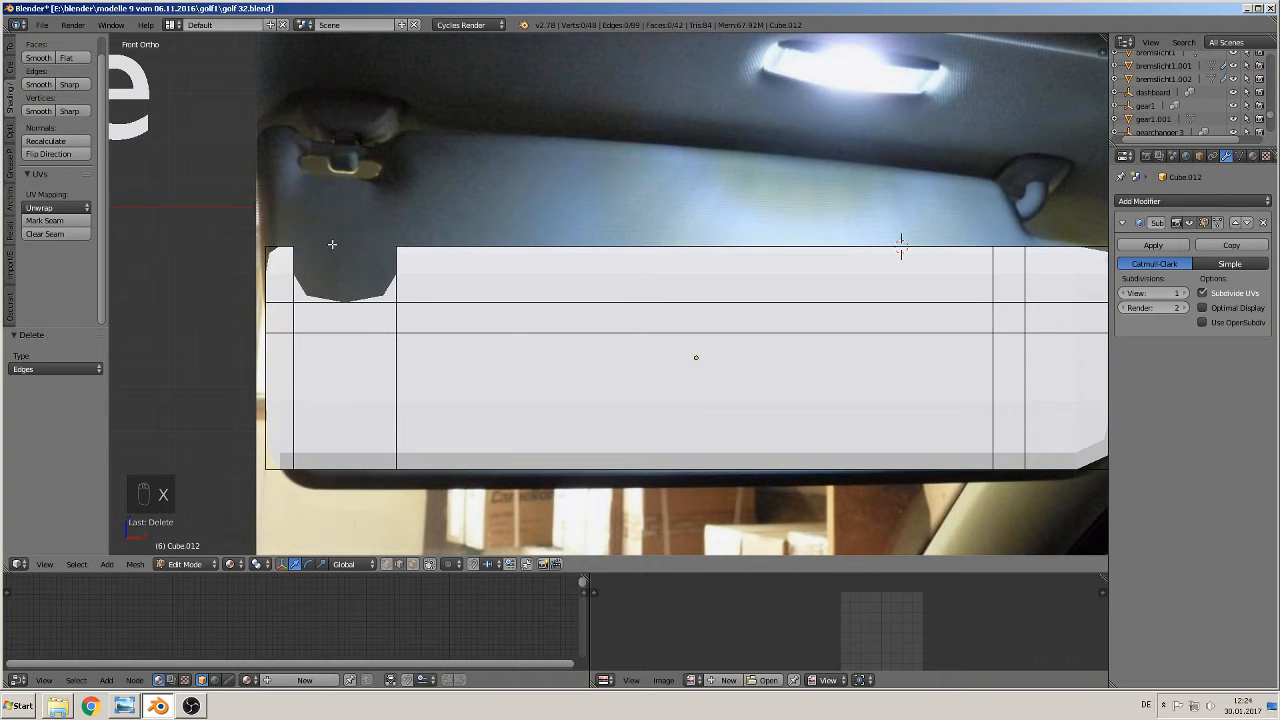
# - Delete the remaining upper horizontal edge spanning the notch so the notch reaches down to the lower horizontal cut
pyautogui.moveTo(340, 306)
pyautogui.mouseDown(button='middle')
pyautogui.moveTo(353, 266)
pyautogui.moveTo(270, 348)
pyautogui.moveTo(338, 318)
pyautogui.mouseUp(button='middle')
pyautogui.rightClick(338, 303)
pyautogui.press('x')
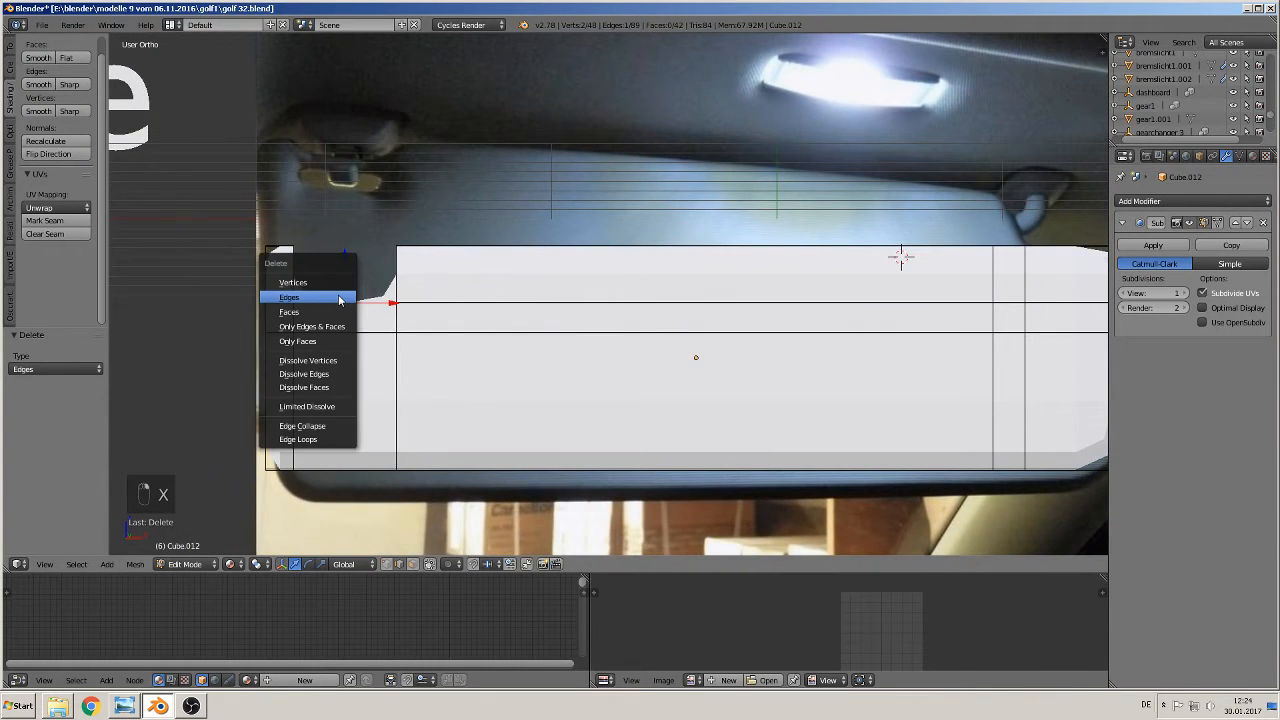
pyautogui.click(339, 298)
# - Switch to vertex selection and delete the corner vertices at the panel's upper right end
pyautogui.scroll(-3, 430, 308)
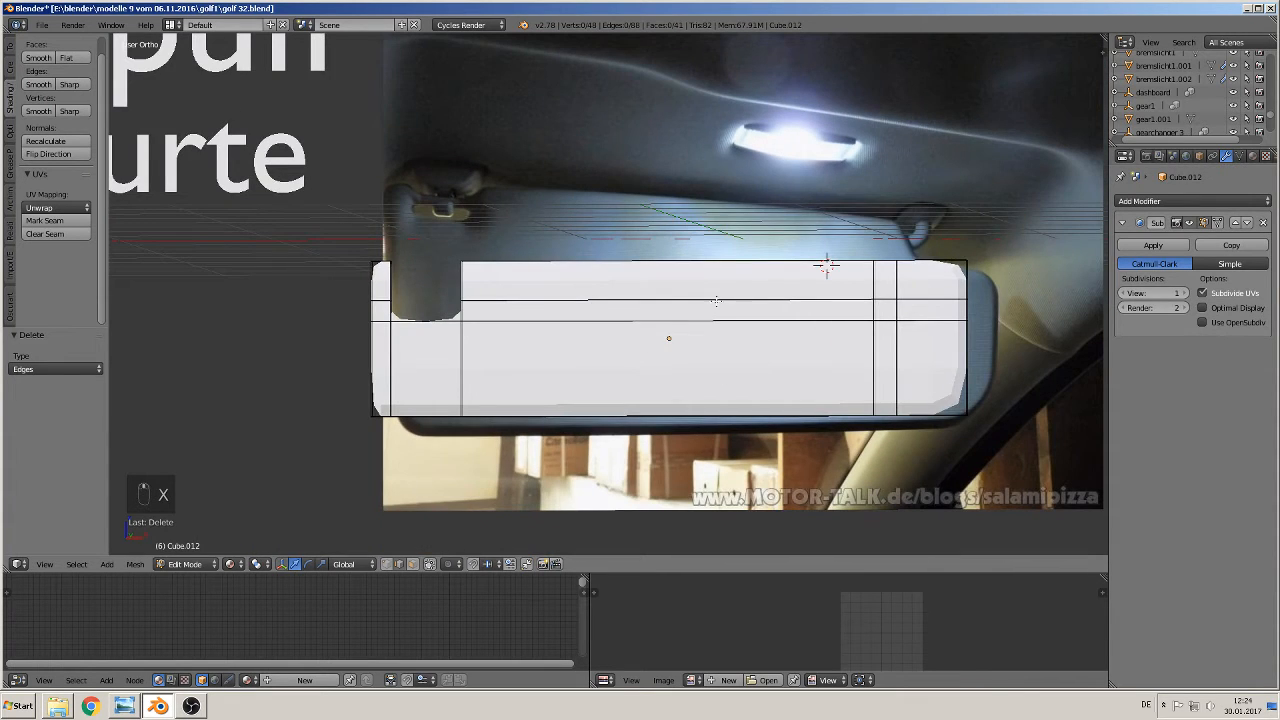
pyautogui.keyDown('shift'); pyautogui.moveTo(716, 300); pyautogui.dragTo(490, 360, button='middle'); pyautogui.keyUp('shift')
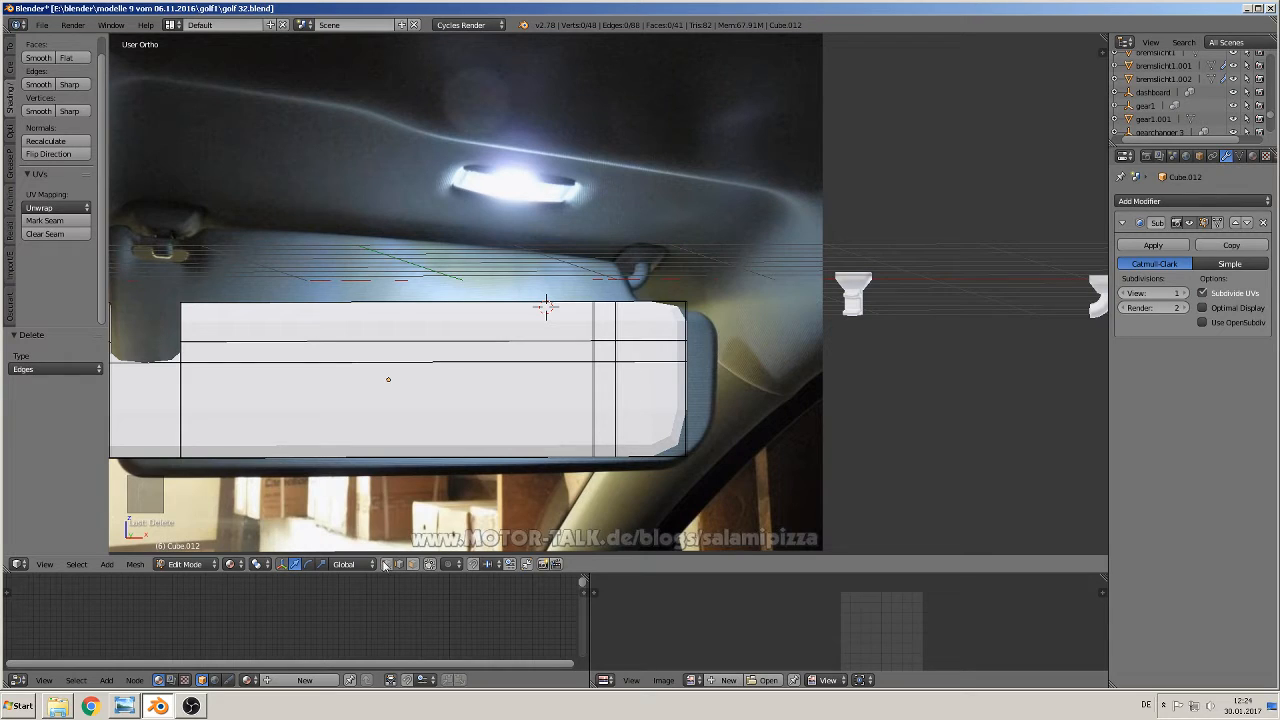
pyautogui.click(385, 564)
pyautogui.press('c')
pyautogui.click(689, 296)
pyautogui.rightClick(692, 296)
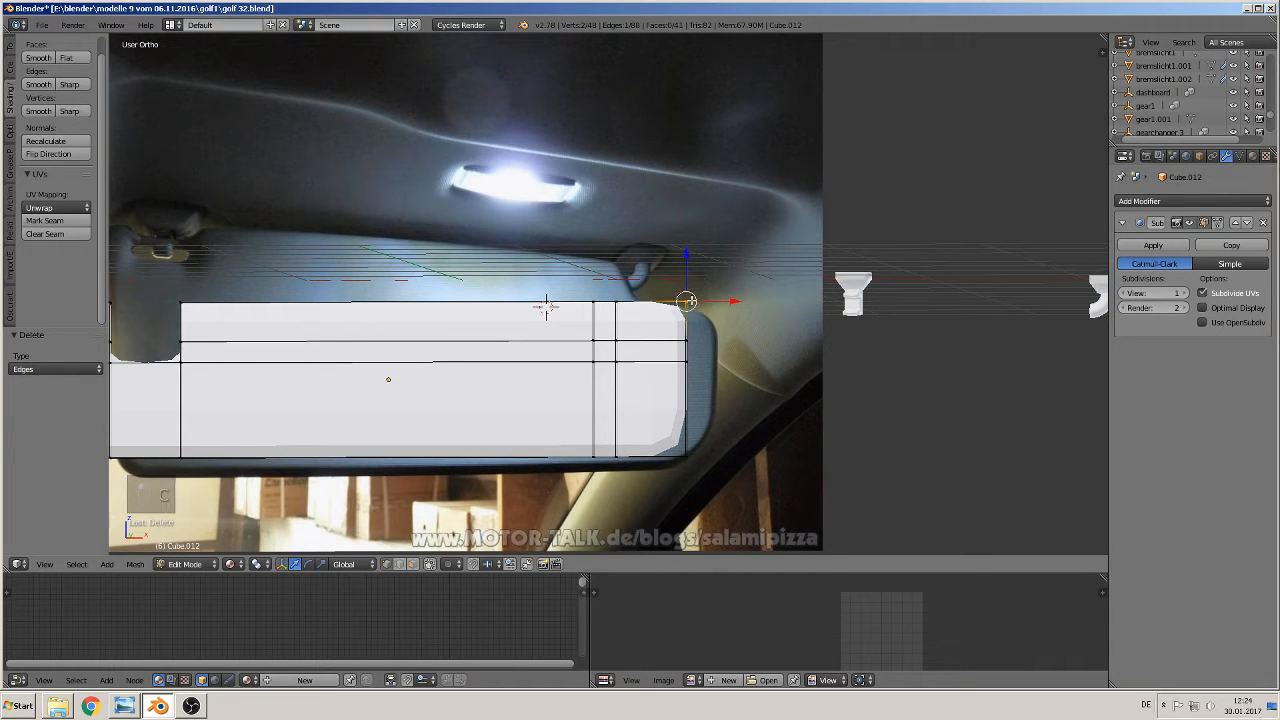
pyautogui.press('x')
pyautogui.click(699, 285)
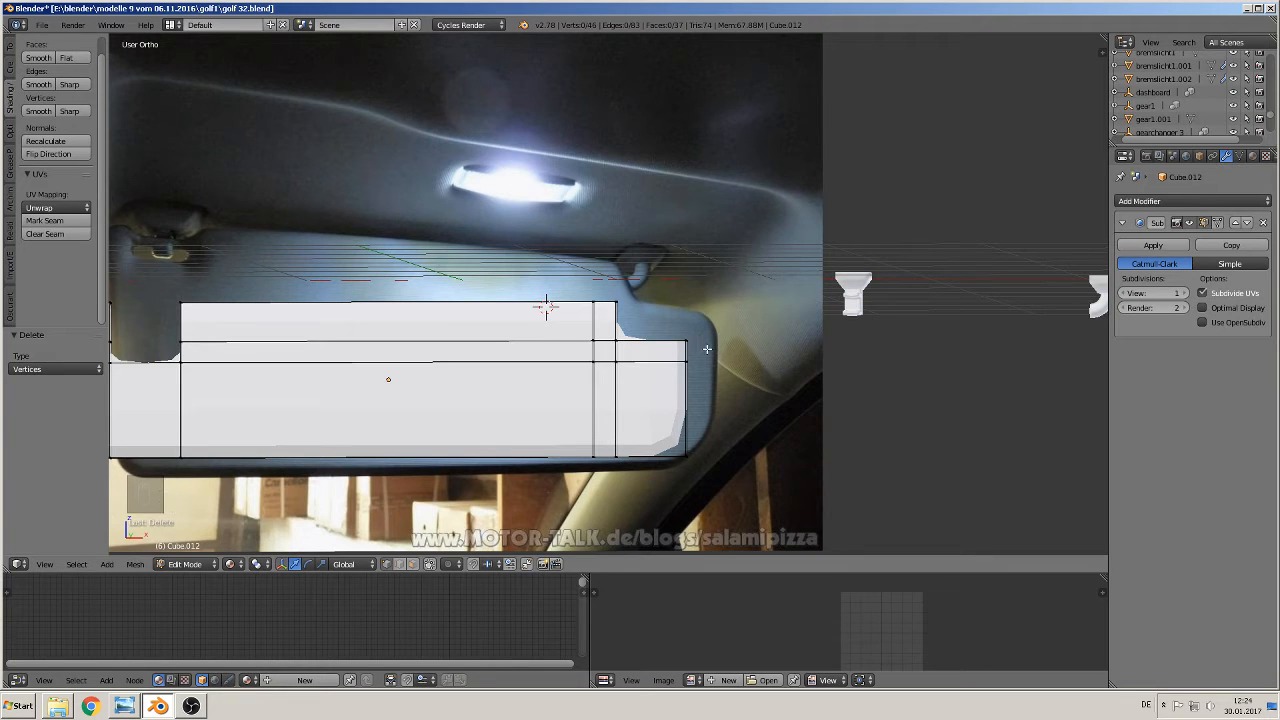
# - Fill the lower part of the notch's left inner wall with a face between its four corner vertices
pyautogui.keyDown('shift'); pyautogui.moveTo(689, 339); pyautogui.dragTo(772, 333, button='middle'); pyautogui.keyUp('shift')
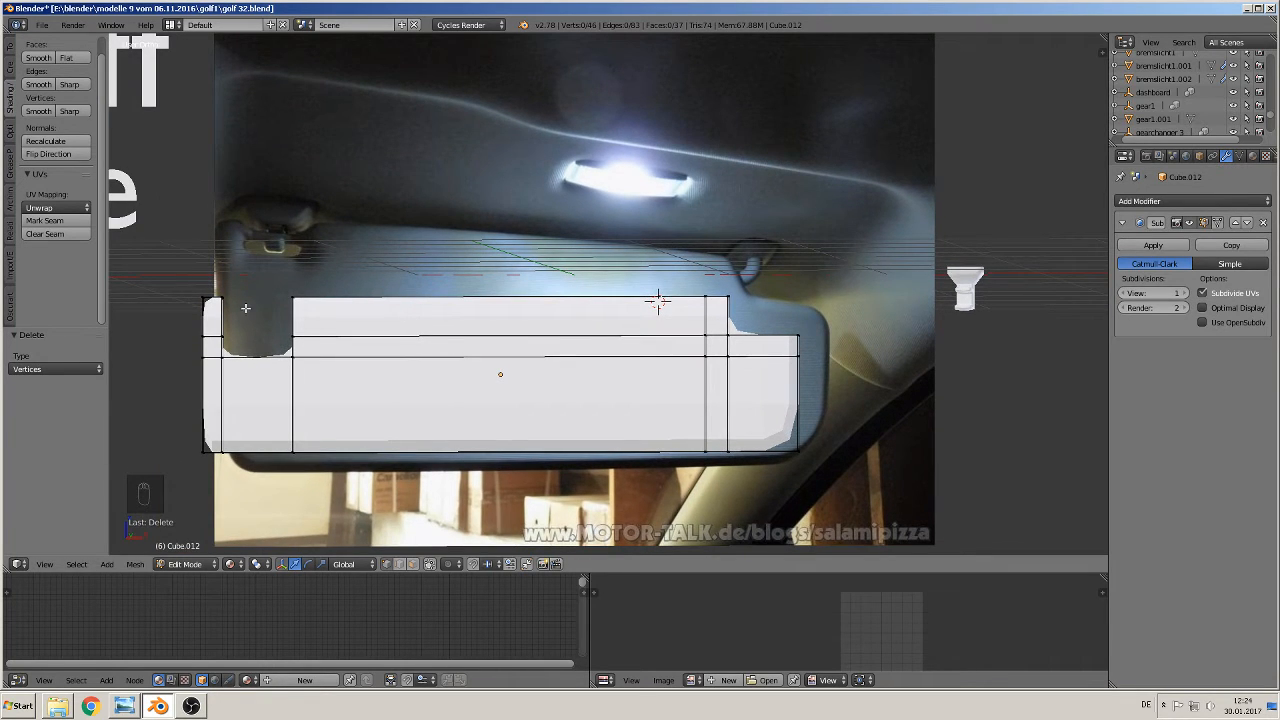
pyautogui.keyDown('shift'); pyautogui.moveTo(246, 307); pyautogui.dragTo(420, 297, button='middle'); pyautogui.keyUp('shift')
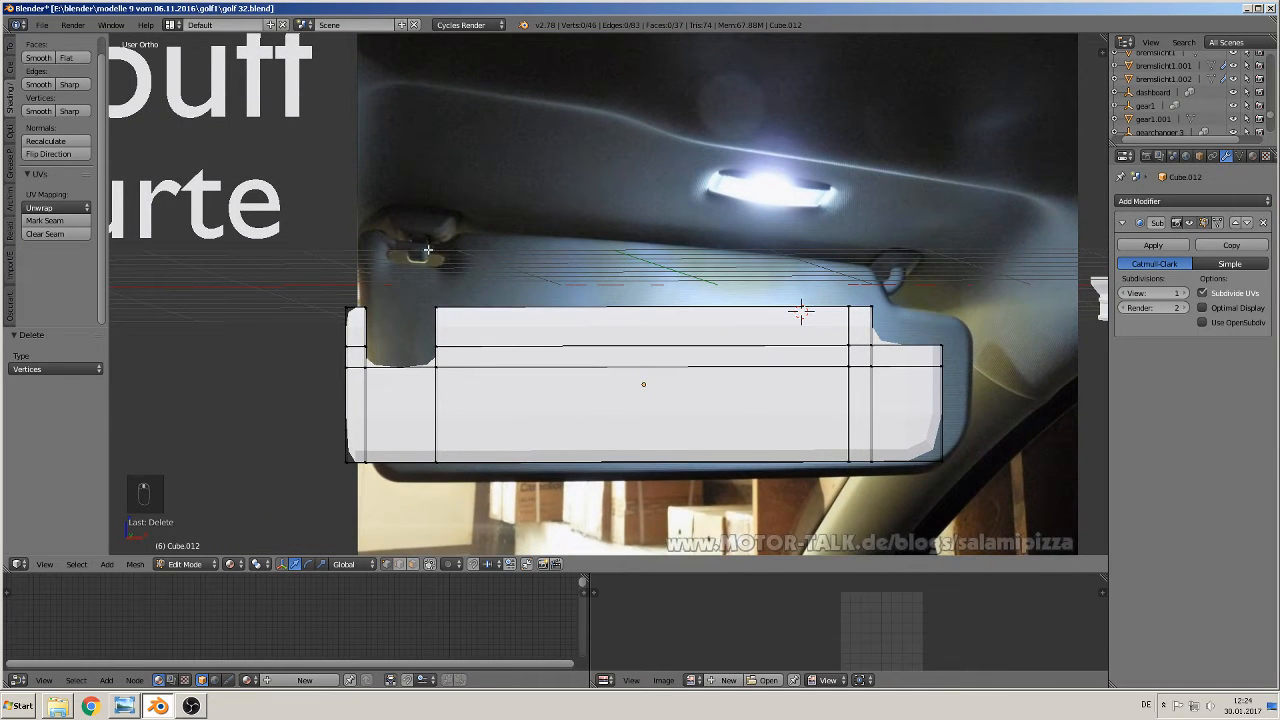
pyautogui.scroll(2, 416, 342)
pyautogui.moveTo(402, 362); pyautogui.dragTo(708, 312, button='middle')
pyautogui.scroll(2, 351, 383)
pyautogui.scroll(2, 640, 346)
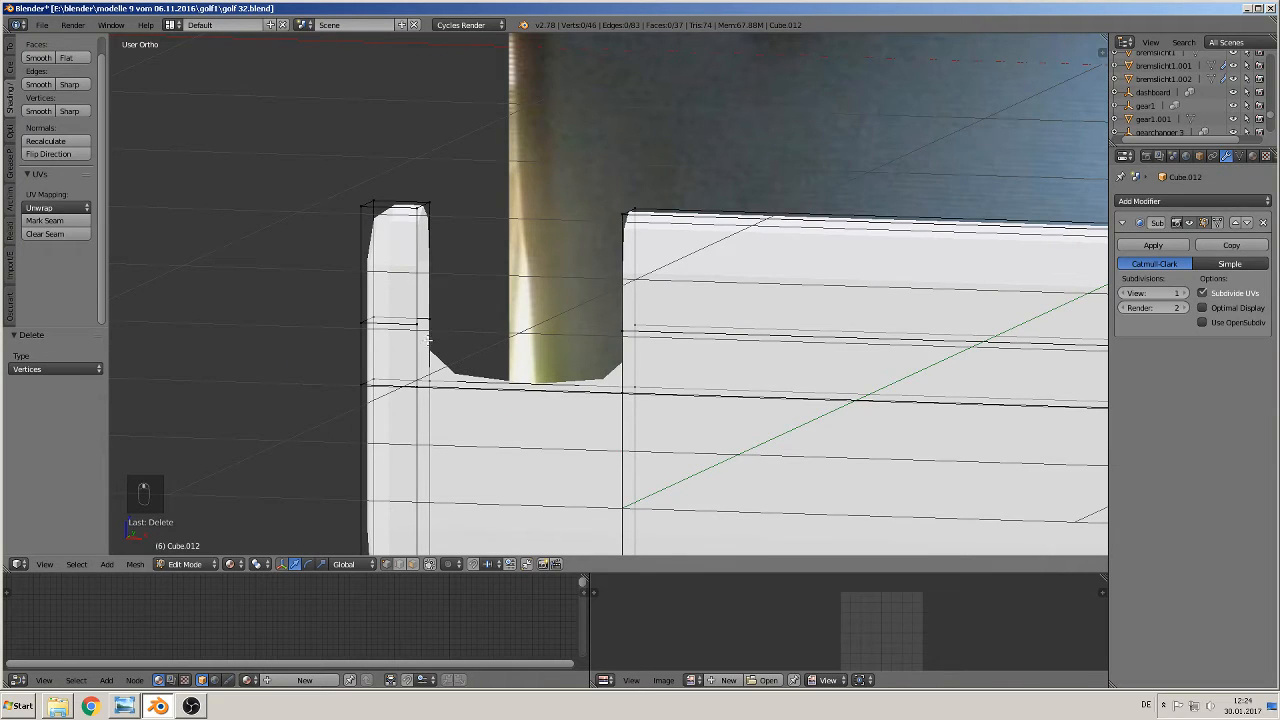
pyautogui.rightClick(414, 326)
pyautogui.keyDown('shift'); pyautogui.rightClick(435, 309); pyautogui.keyUp('shift')
pyautogui.keyDown('shift'); pyautogui.rightClick(435, 376); pyautogui.keyUp('shift')
pyautogui.keyDown('shift'); pyautogui.rightClick(424, 391); pyautogui.keyUp('shift')
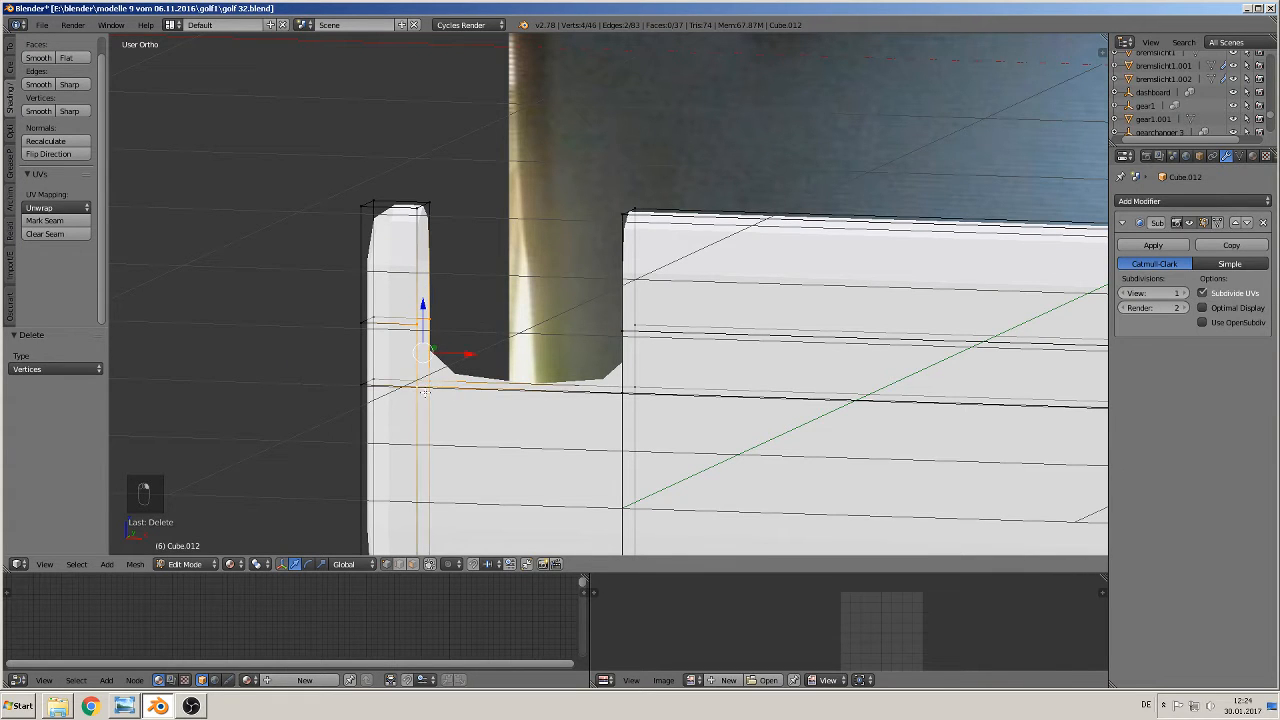
pyautogui.press('f')
# - Fill the lower part of the notch's right inner wall with a face between its four corner vertices
pyautogui.moveTo(440, 397); pyautogui.dragTo(603, 345, button='middle')
pyautogui.rightClick(604, 334)
pyautogui.keyDown('shift'); pyautogui.rightClick(625, 352); pyautogui.keyUp('shift')
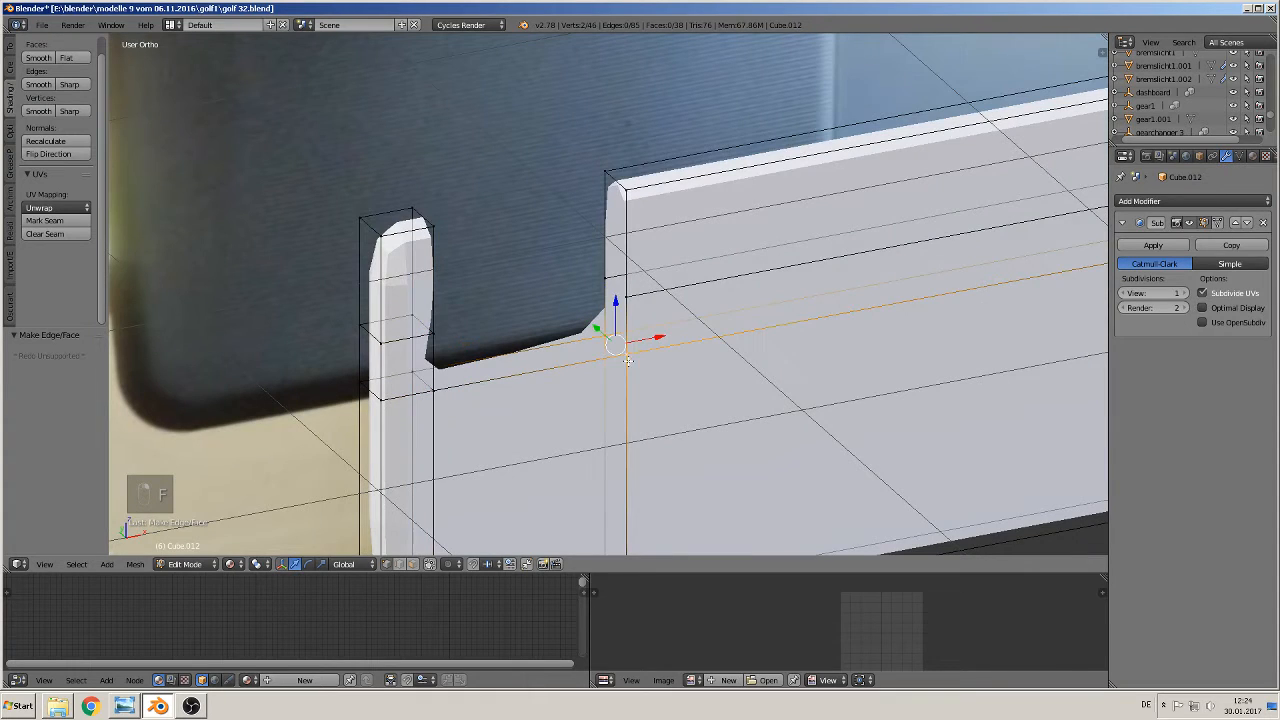
pyautogui.keyDown('shift'); pyautogui.rightClick(625, 299); pyautogui.keyUp('shift')
pyautogui.keyDown('shift'); pyautogui.rightClick(606, 281); pyautogui.keyUp('shift')
pyautogui.press('f')
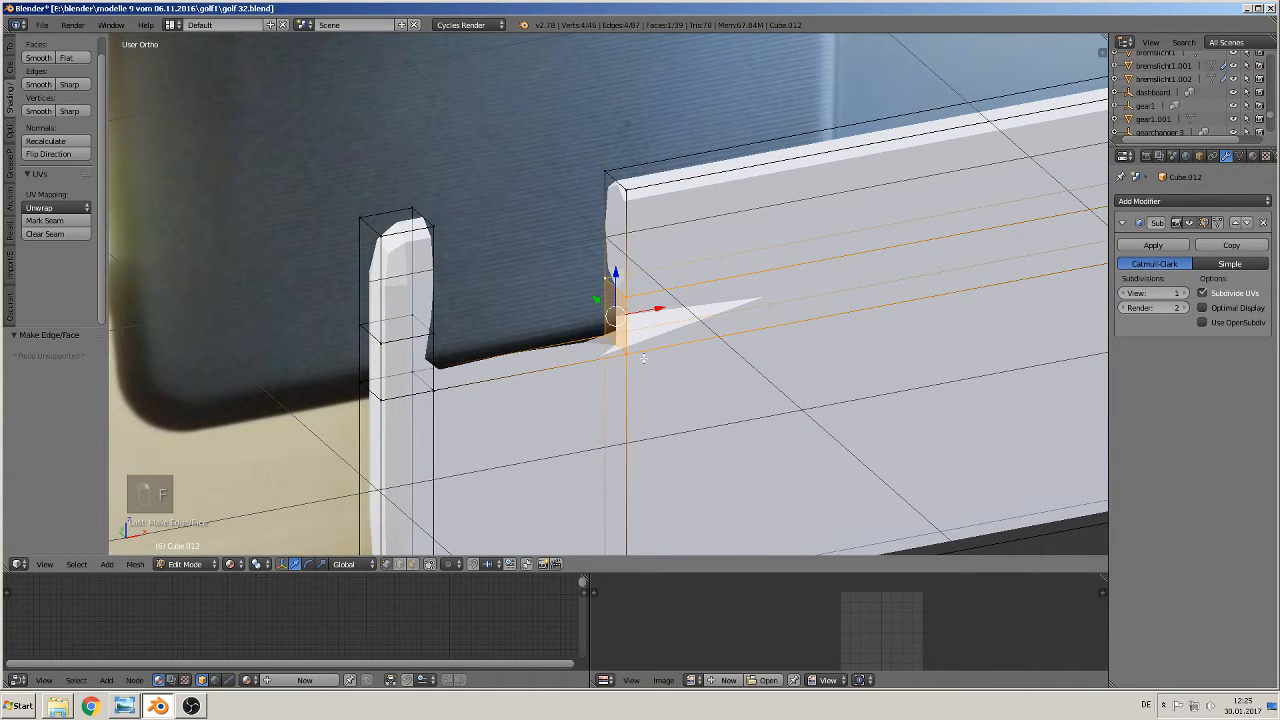
# - Close the floor of the notch with a face between its four corner vertices
pyautogui.rightClick(603, 331)
pyautogui.keyDown('shift'); pyautogui.rightClick(625, 352); pyautogui.keyUp('shift')
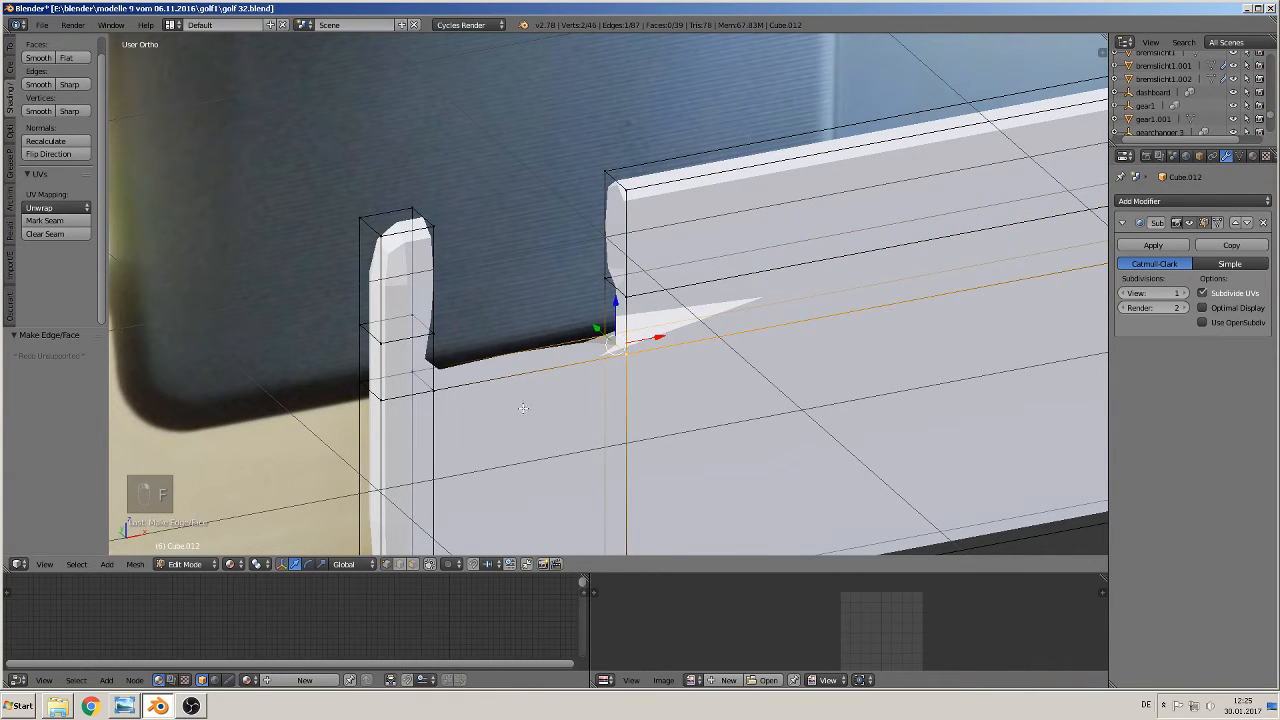
pyautogui.moveTo(625, 352); pyautogui.dragTo(445, 406, button='middle')
pyautogui.keyDown('shift'); pyautogui.rightClick(440, 312); pyautogui.keyUp('shift')
pyautogui.keyDown('shift'); pyautogui.rightClick(406, 342); pyautogui.keyUp('shift')
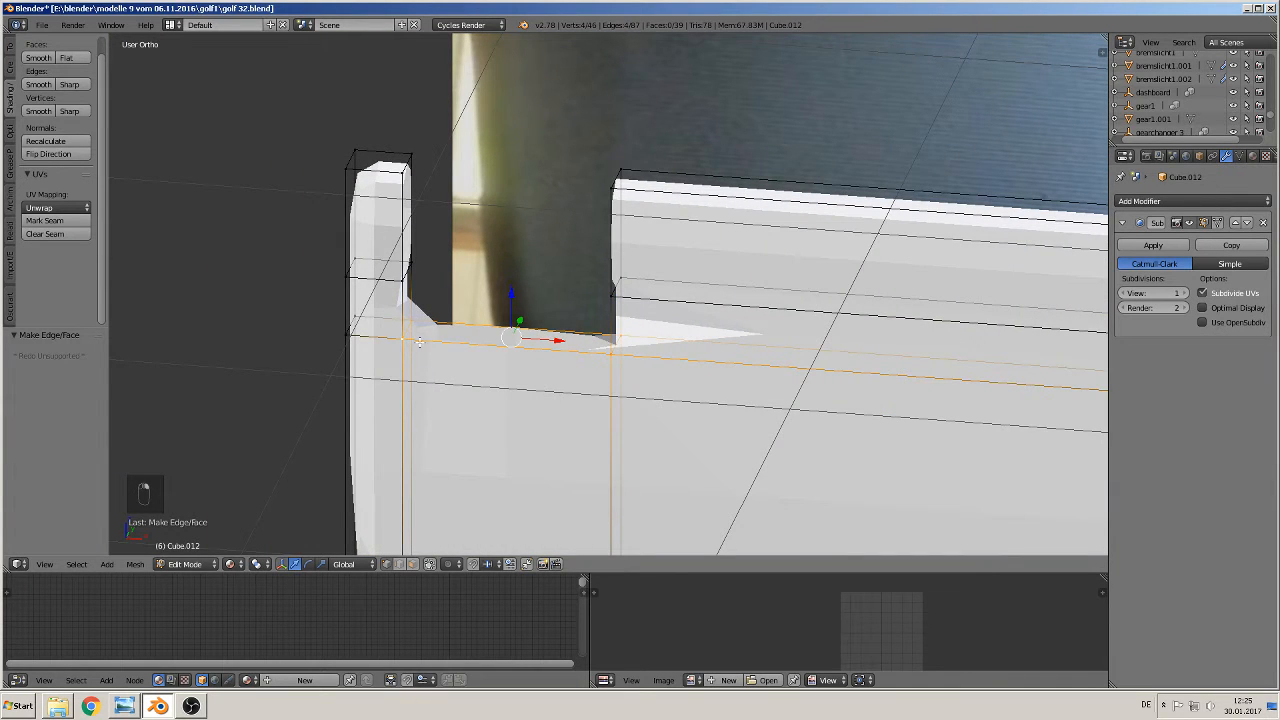
pyautogui.press('f')
# - Fill the upper part of the notch's left inner wall with a face between its four corner vertices
pyautogui.rightClick(408, 270)
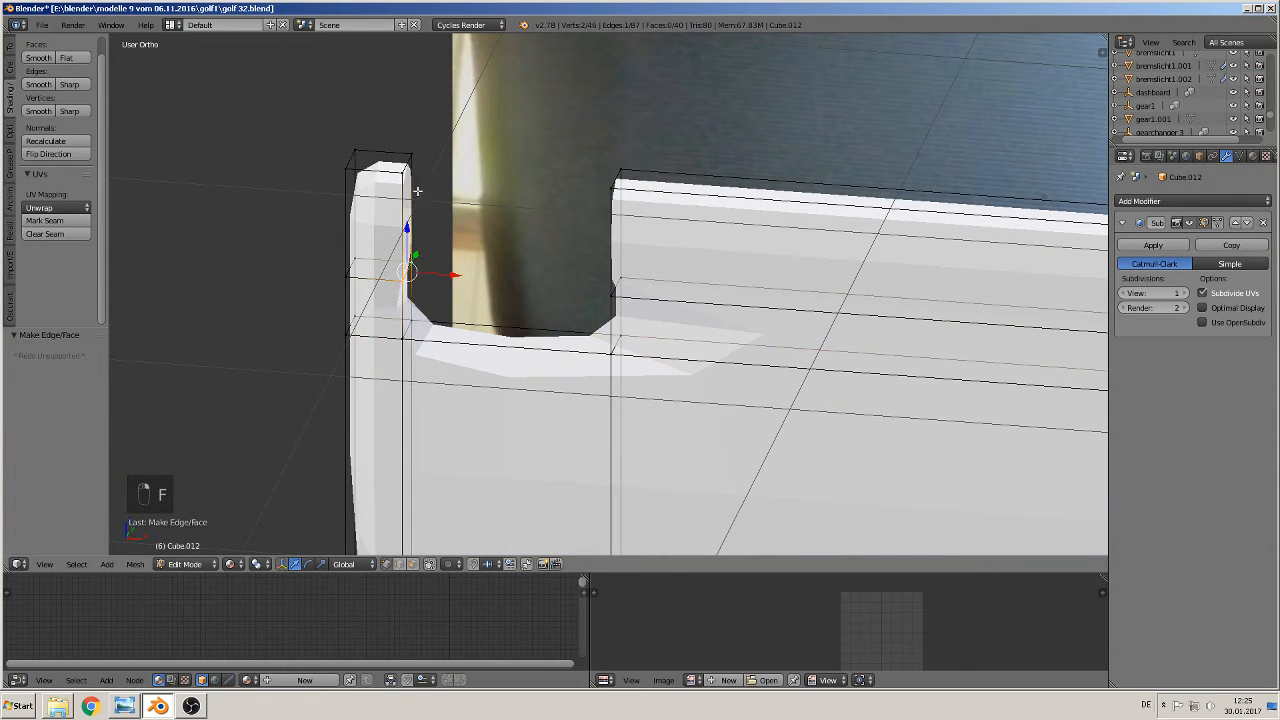
pyautogui.keyDown('shift'); pyautogui.rightClick(417, 157); pyautogui.keyUp('shift')
pyautogui.keyDown('shift'); pyautogui.rightClick(398, 172); pyautogui.keyUp('shift')
pyautogui.press('f')
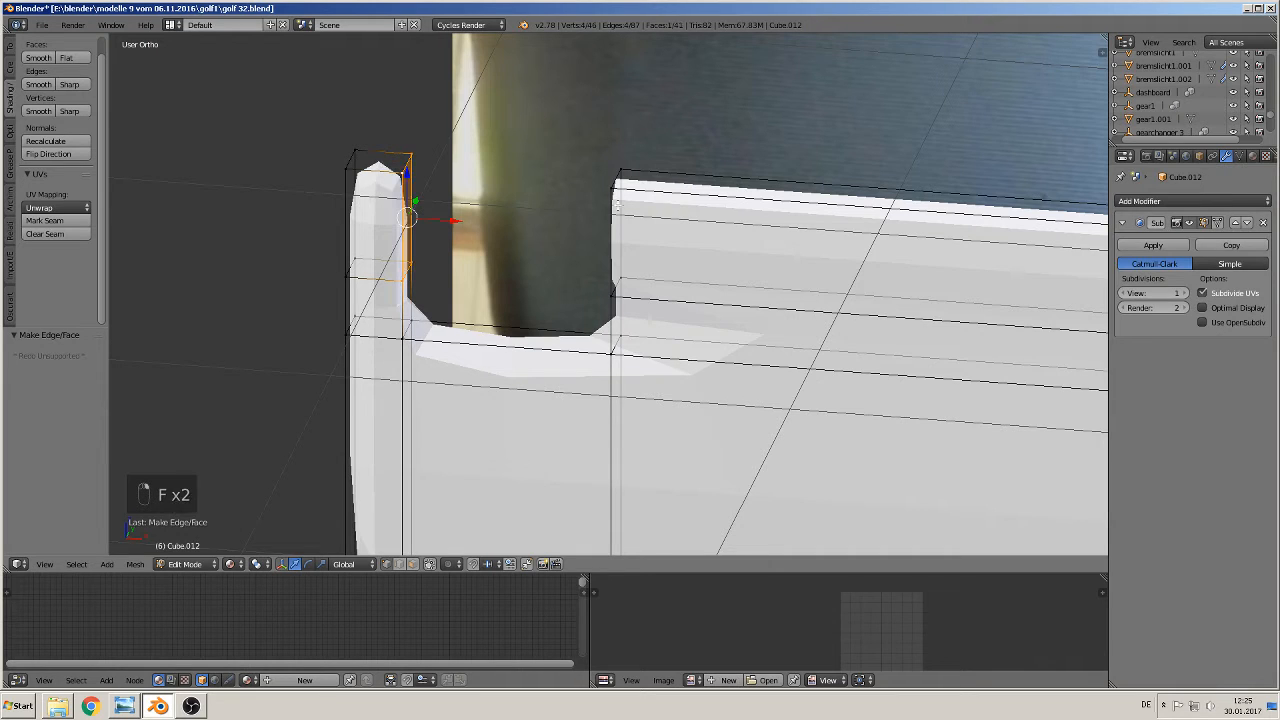
# - Fill the upper part of the notch's right inner wall with a face between all four of its corner vertices
pyautogui.rightClick(617, 187)
pyautogui.moveTo(617, 187); pyautogui.dragTo(612, 274, button='middle')
pyautogui.keyDown('shift'); pyautogui.rightClick(649, 291); pyautogui.keyUp('shift')
pyautogui.press('f')
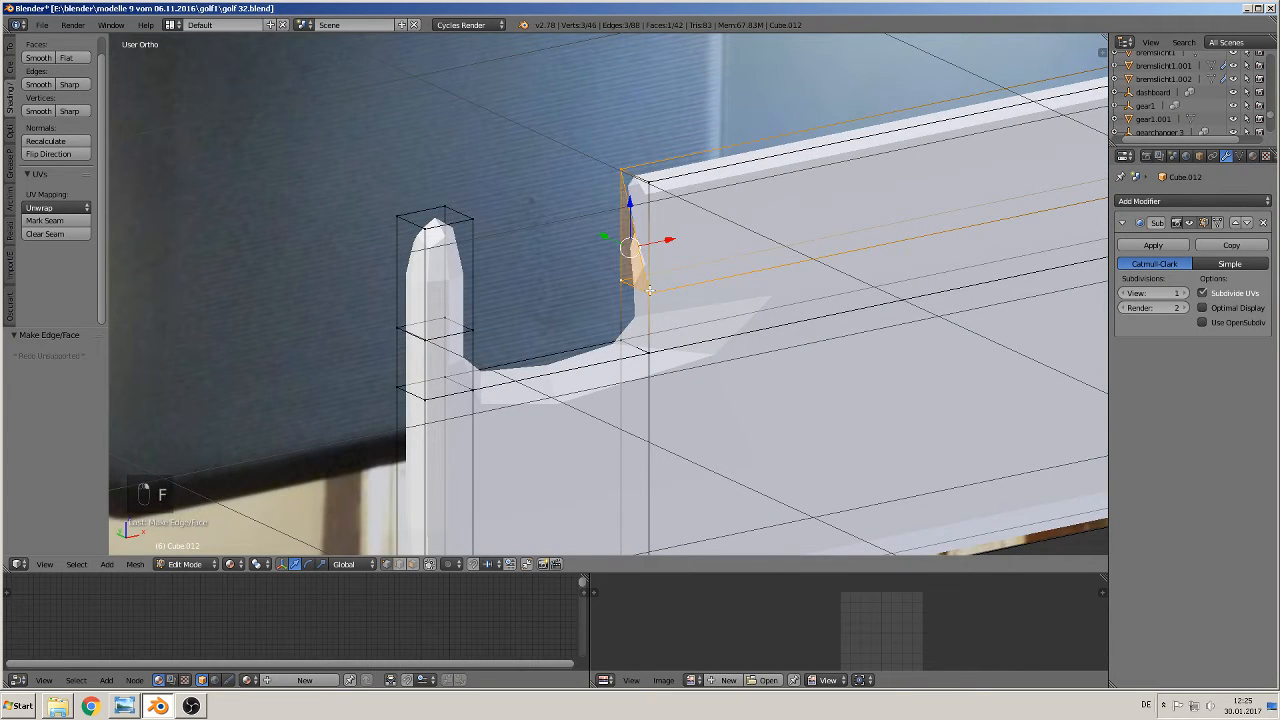
pyautogui.hotkey('ctrl', 'z')
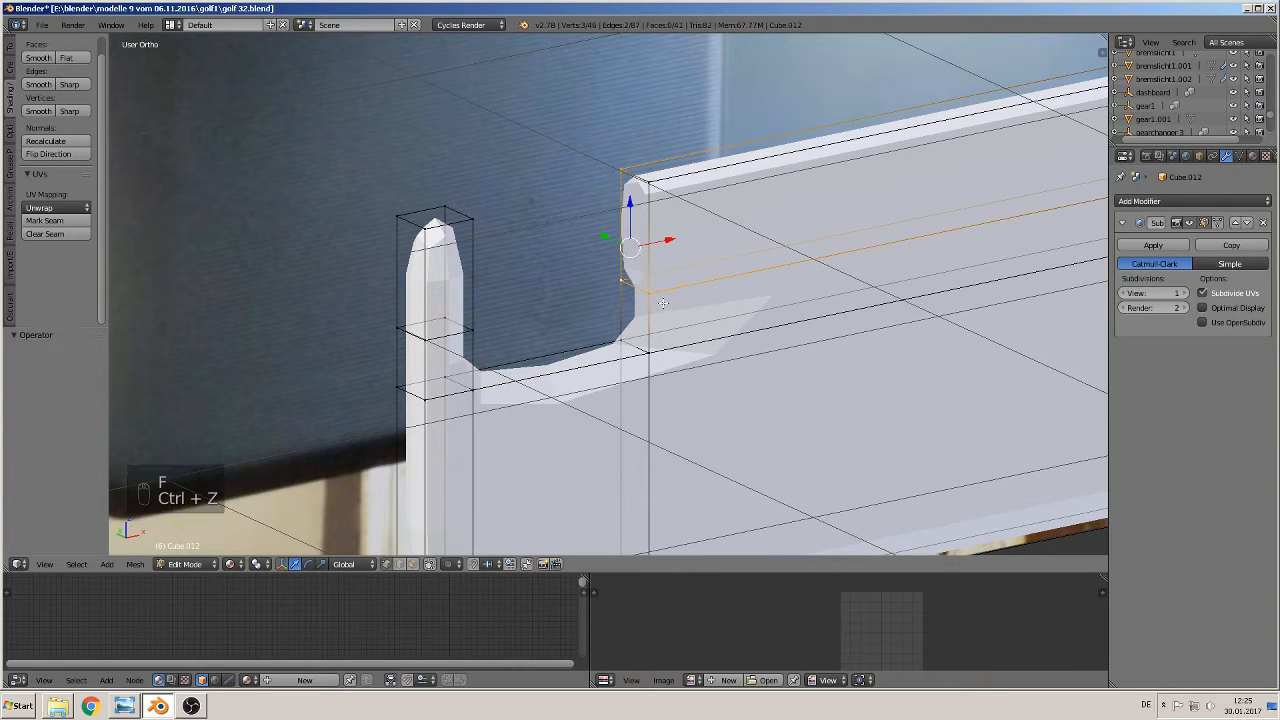
pyautogui.keyDown('shift'); pyautogui.rightClick(644, 187); pyautogui.keyUp('shift')
pyautogui.press('f')
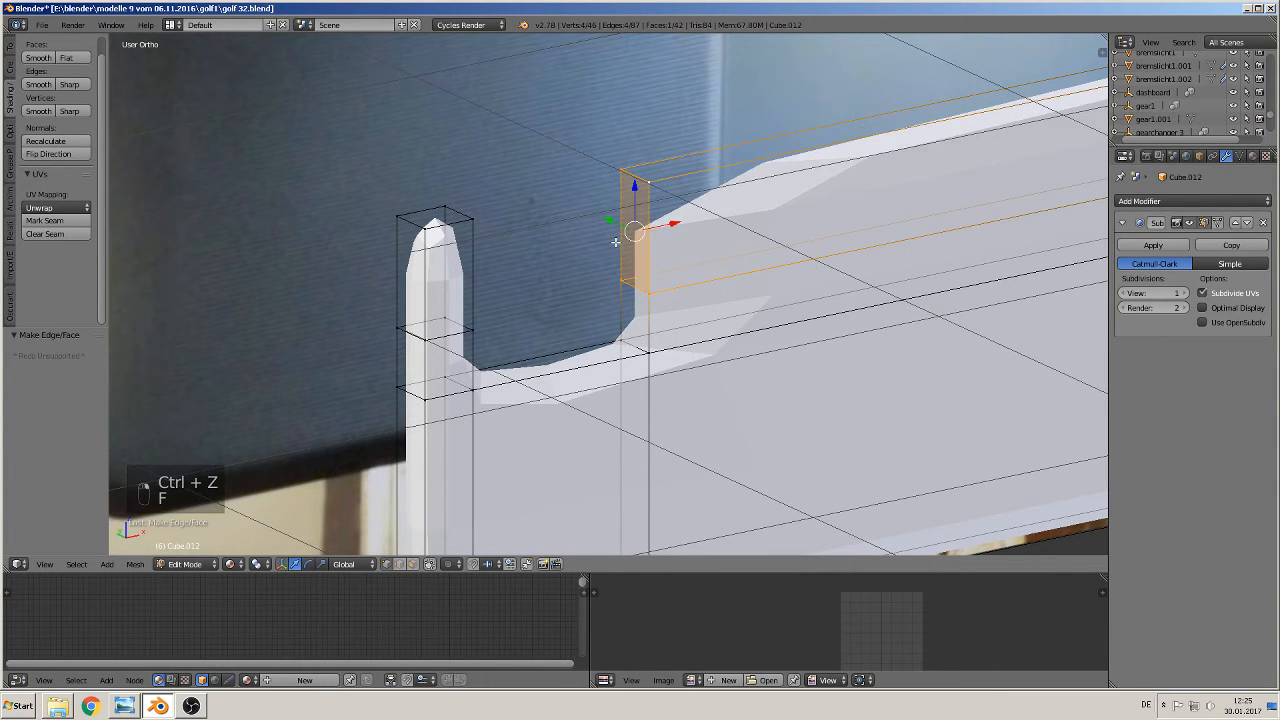
# - Add a horizontal loop cut to each side of the notch, with slide factors about 0.427 on the left and 0.425 on the right
pyautogui.moveTo(648, 298); pyautogui.dragTo(608, 288, button='middle')
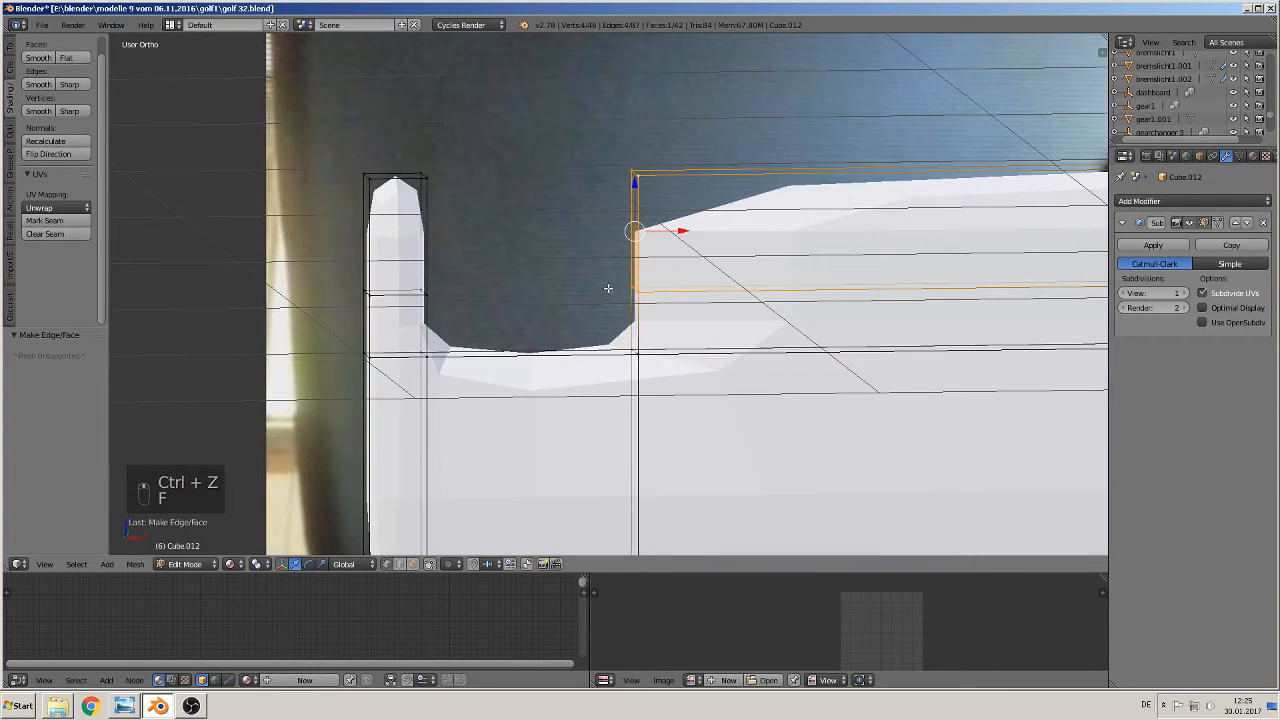
pyautogui.hotkey('ctrl', 'r')
pyautogui.click(418, 267)
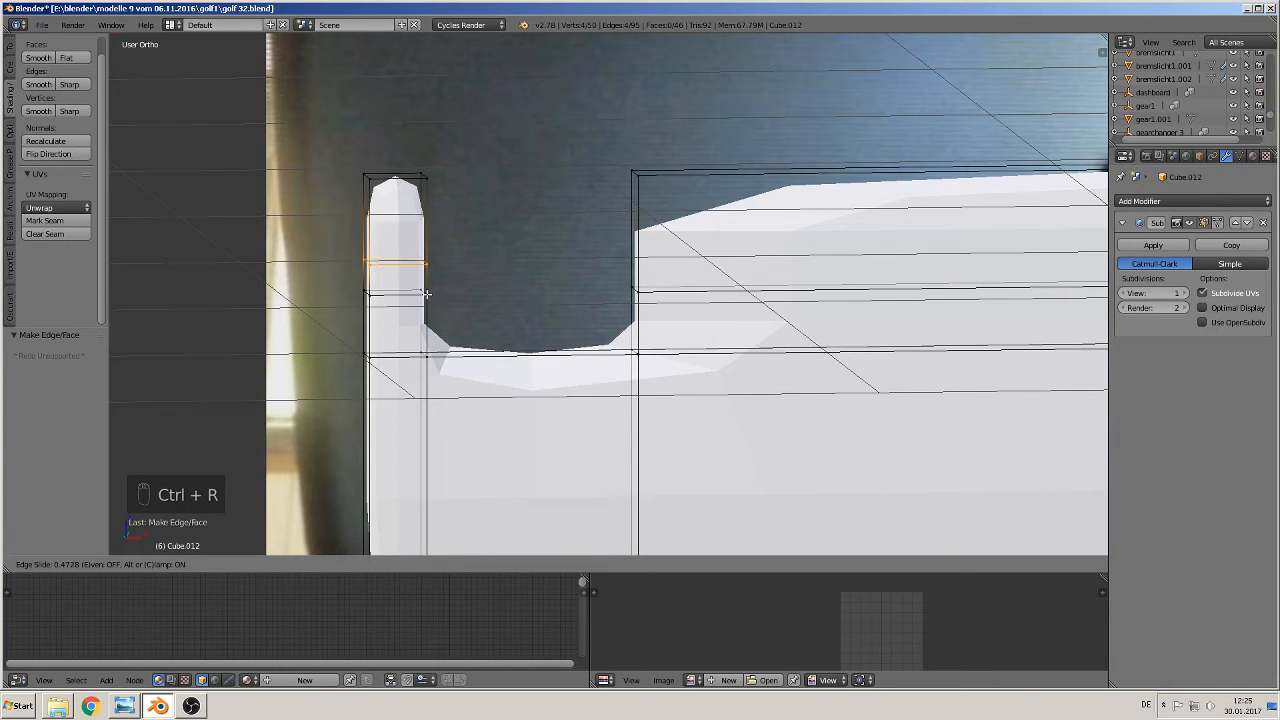
pyautogui.click(428, 292)
pyautogui.hotkey('ctrl', 'r')
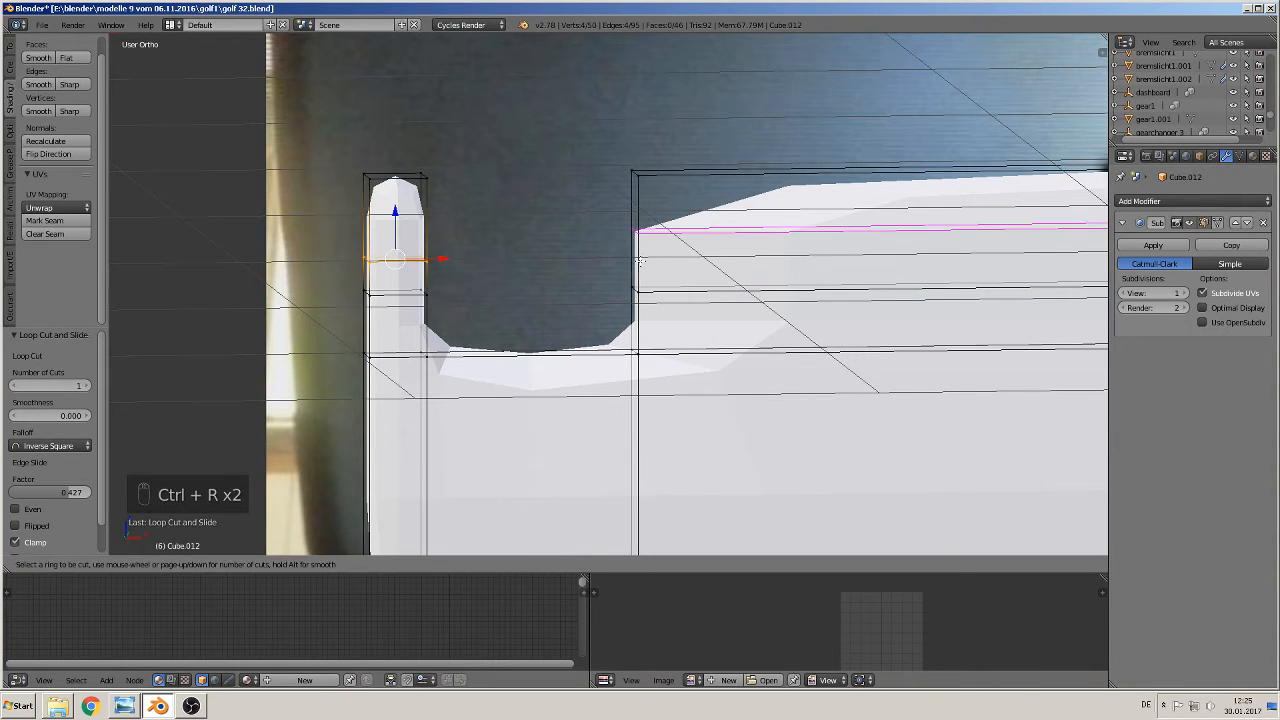
pyautogui.click(639, 261)
pyautogui.click(640, 286)
# - Connect the two facing inner-wall faces of the notch with Bridge Edge Loops to form a crossbar
pyautogui.moveTo(644, 284)
pyautogui.mouseDown(button='middle')
pyautogui.moveTo(686, 310)
pyautogui.moveTo(638, 288)
pyautogui.mouseUp(button='middle')
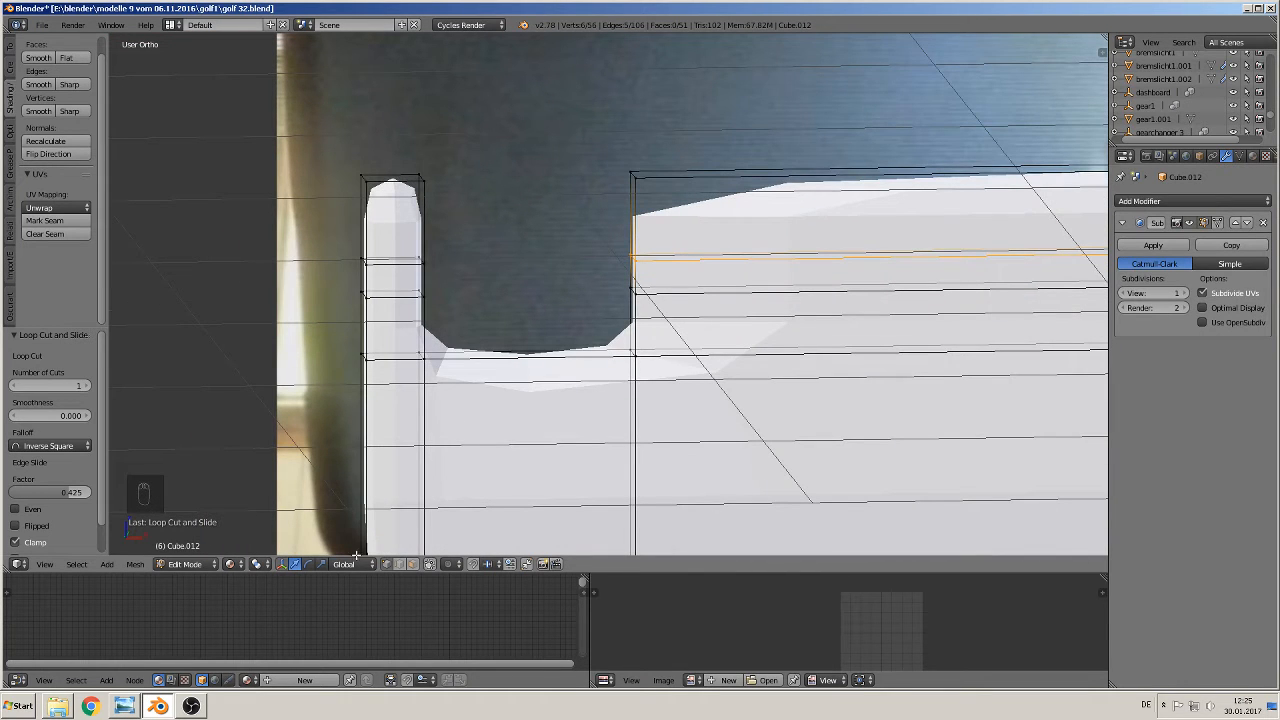
pyautogui.click(411, 565)
pyautogui.moveTo(472, 368); pyautogui.dragTo(426, 368, button='middle')
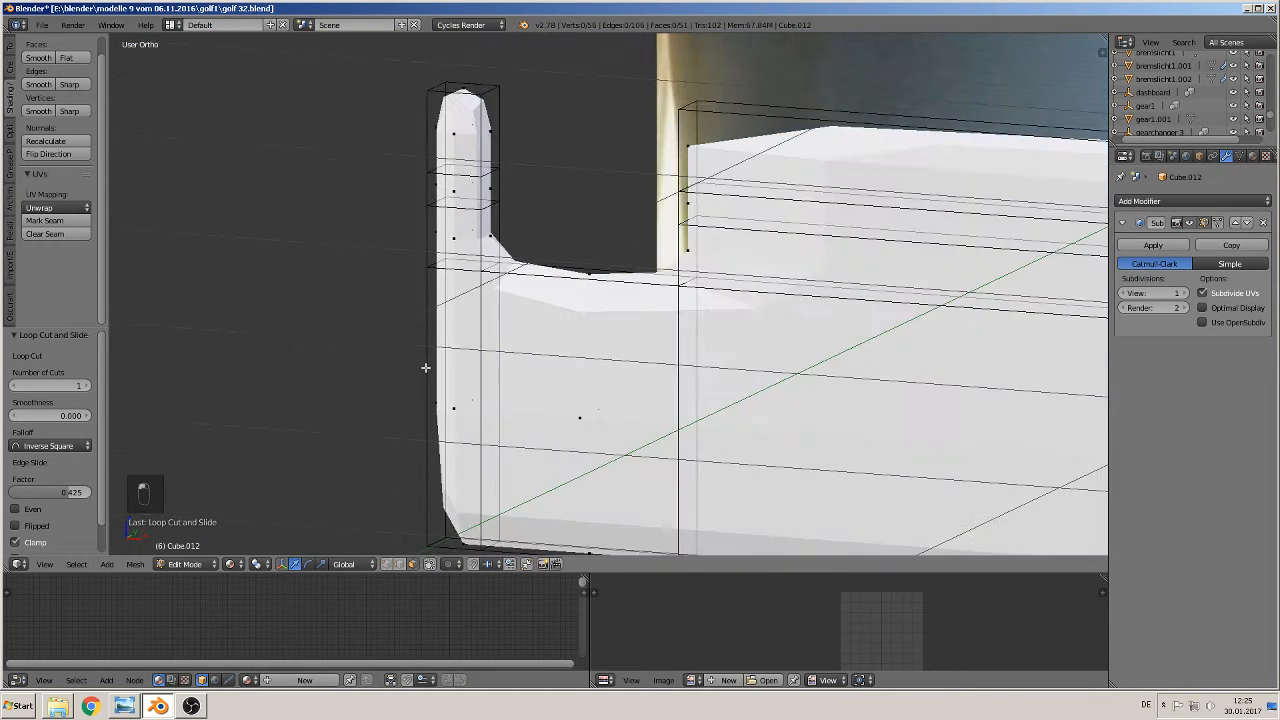
pyautogui.rightClick(498, 184)
pyautogui.moveTo(530, 187); pyautogui.dragTo(608, 198, button='middle')
pyautogui.keyDown('shift'); pyautogui.rightClick(673, 155); pyautogui.keyUp('shift')
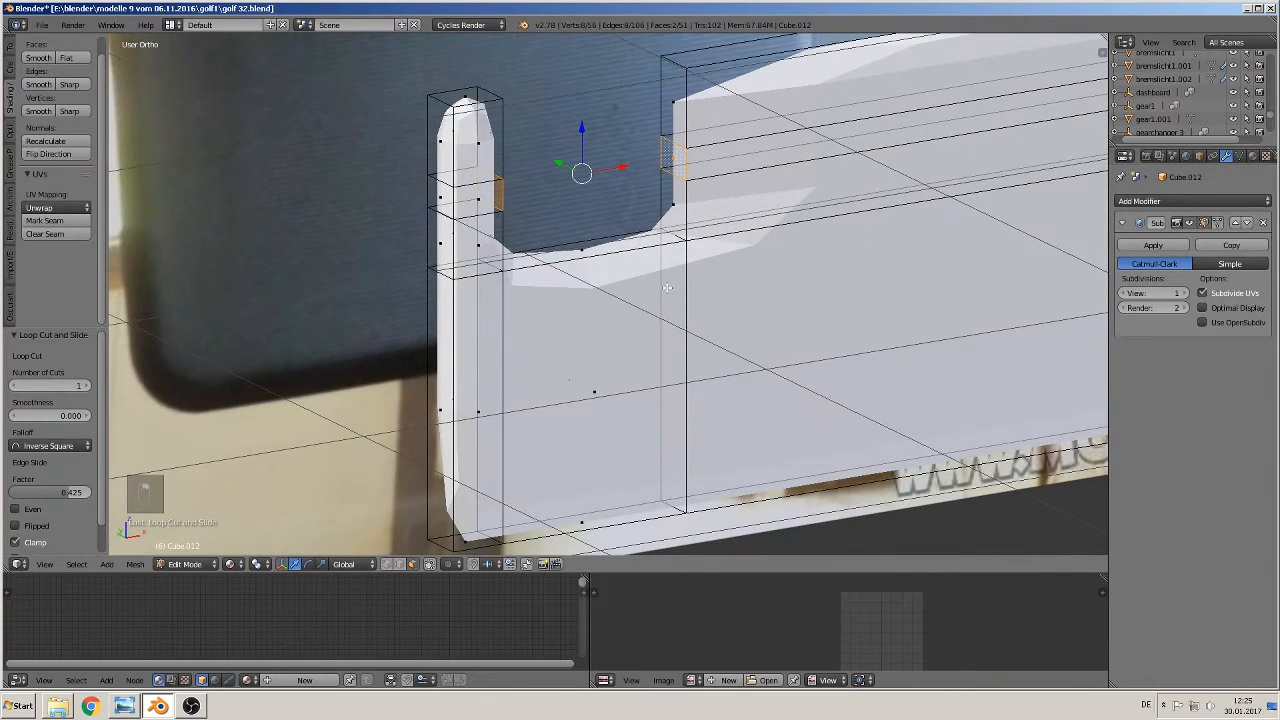
pyautogui.press('w')
pyautogui.press('space')
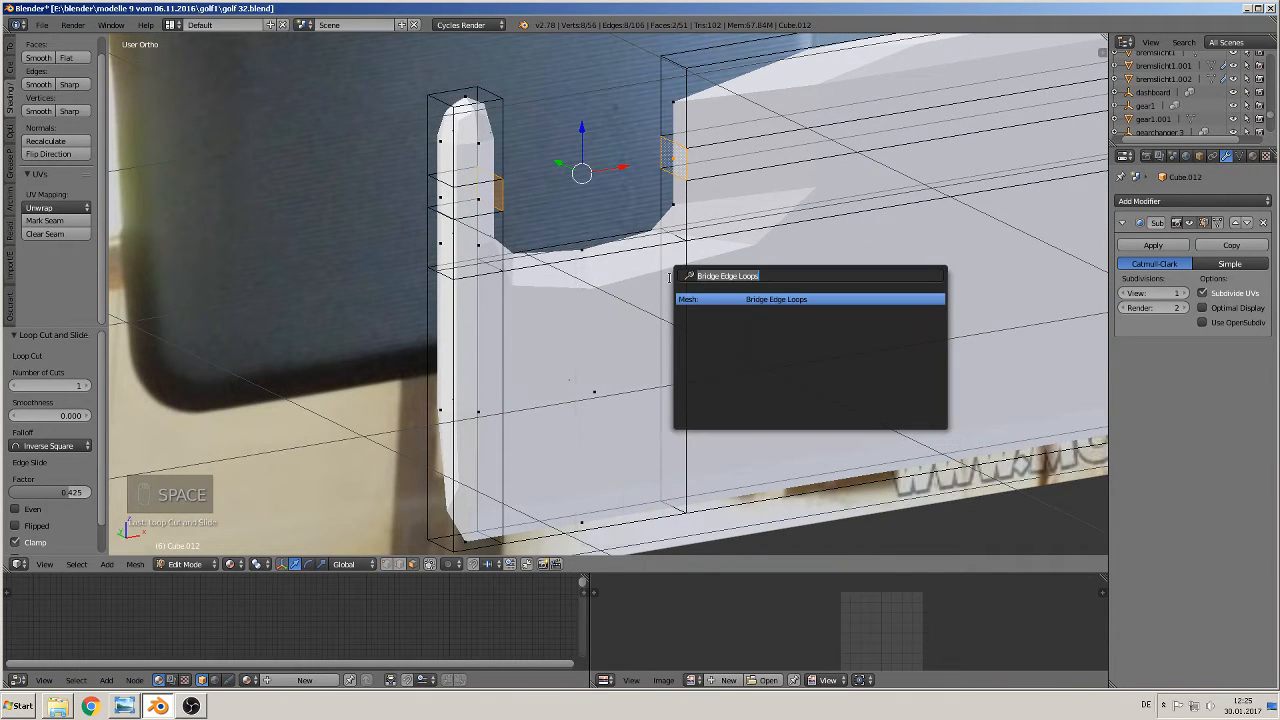
pyautogui.click(772, 299)
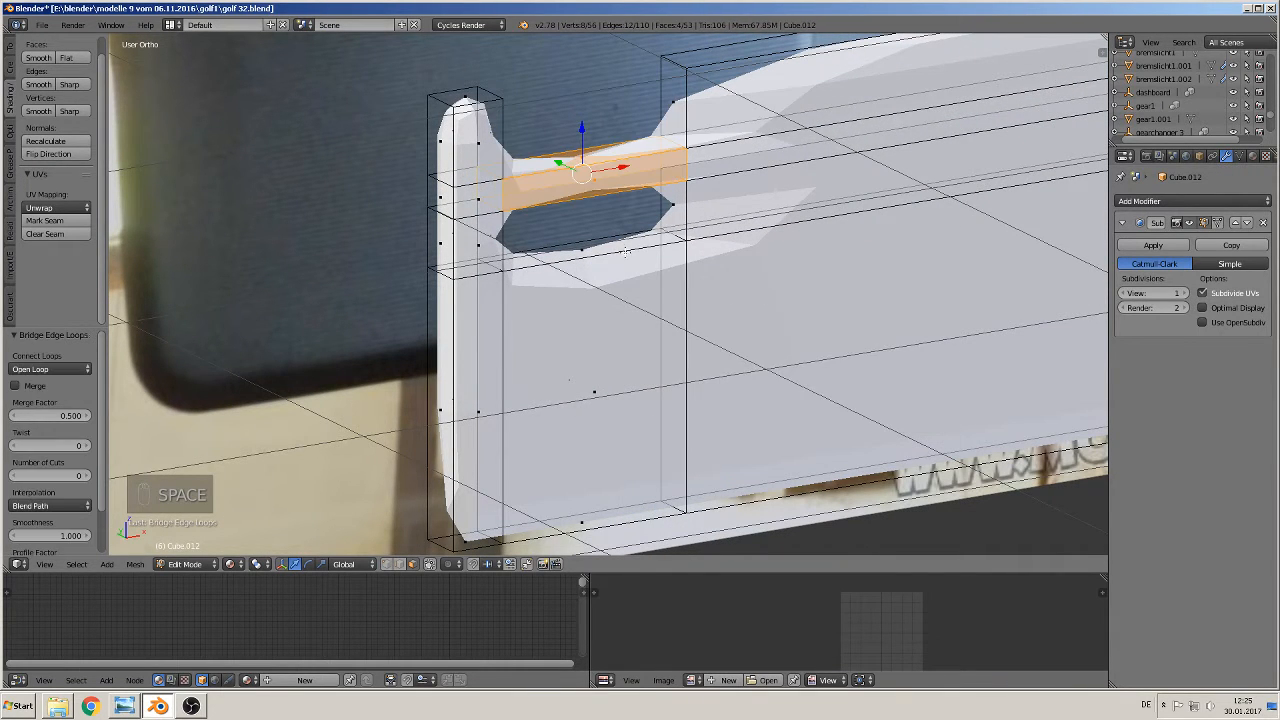
# - Move the upper outer corner edge of the visor's stepped end inward by -0.060 along X
pyautogui.moveTo(851, 247); pyautogui.dragTo(483, 207, button='middle')
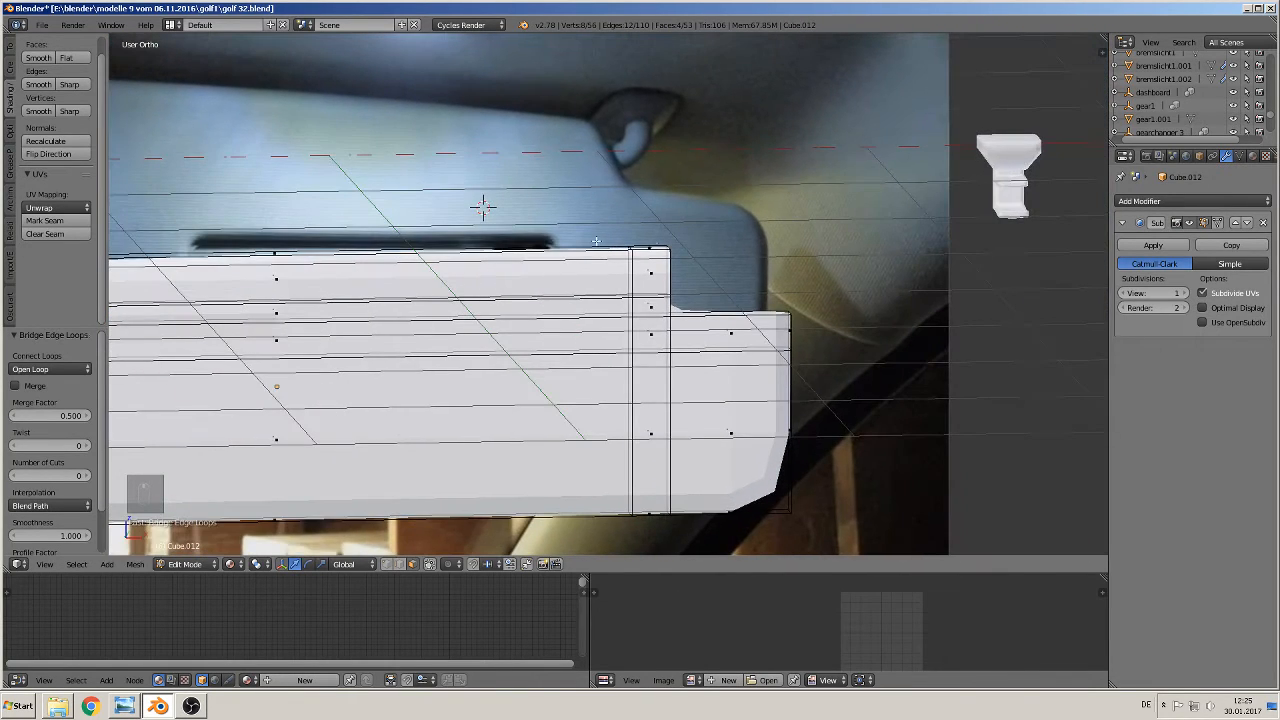
pyautogui.moveTo(814, 351); pyautogui.dragTo(795, 362, button='middle')
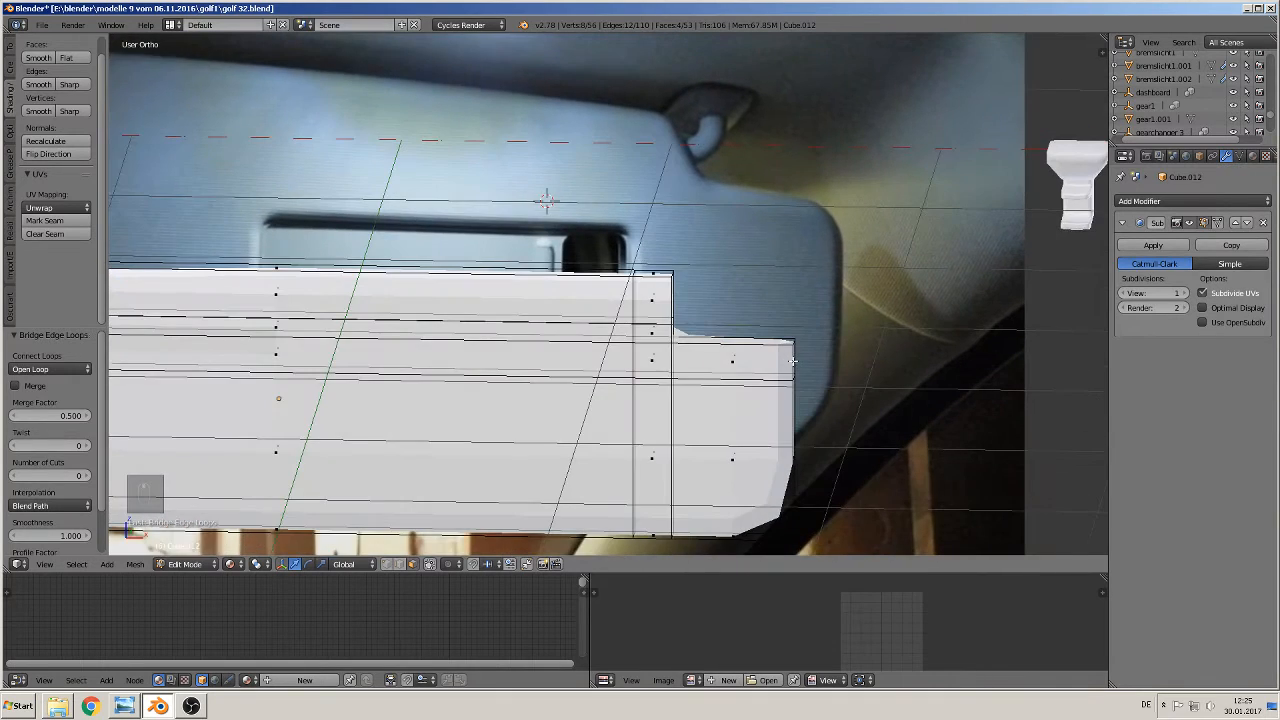
pyautogui.scroll(2, 849, 378)
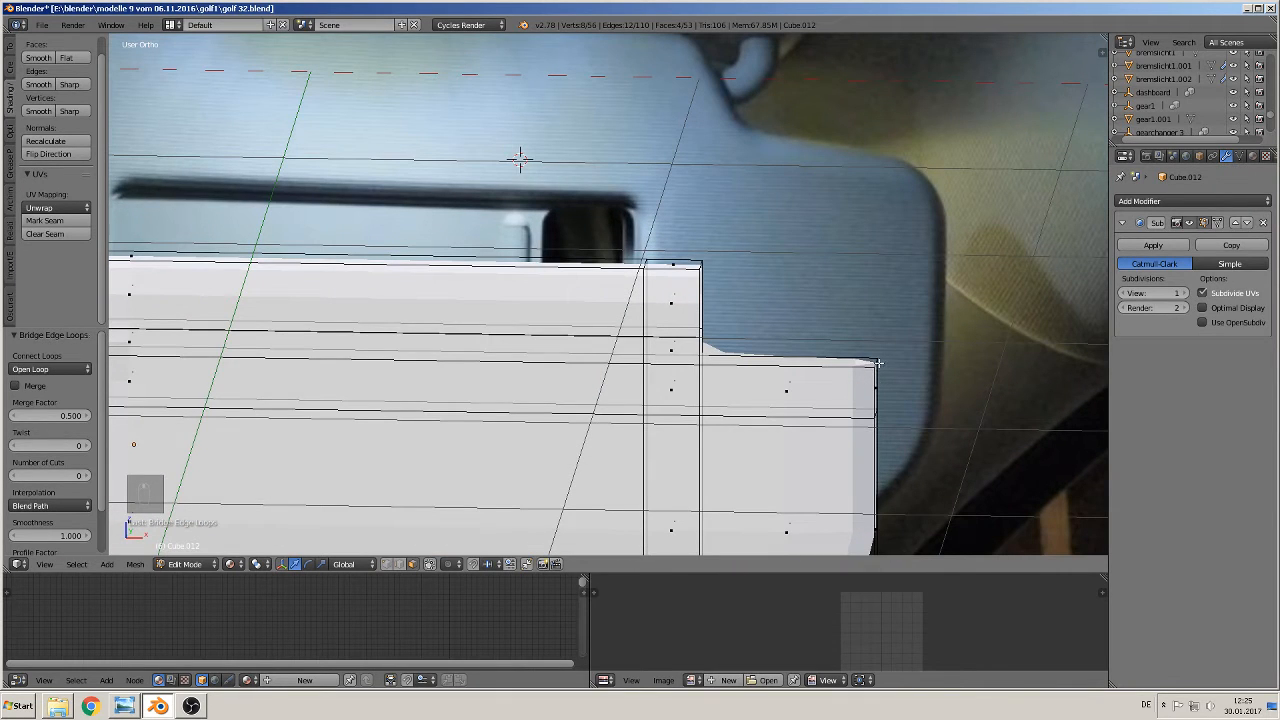
pyautogui.rightClick(878, 363)
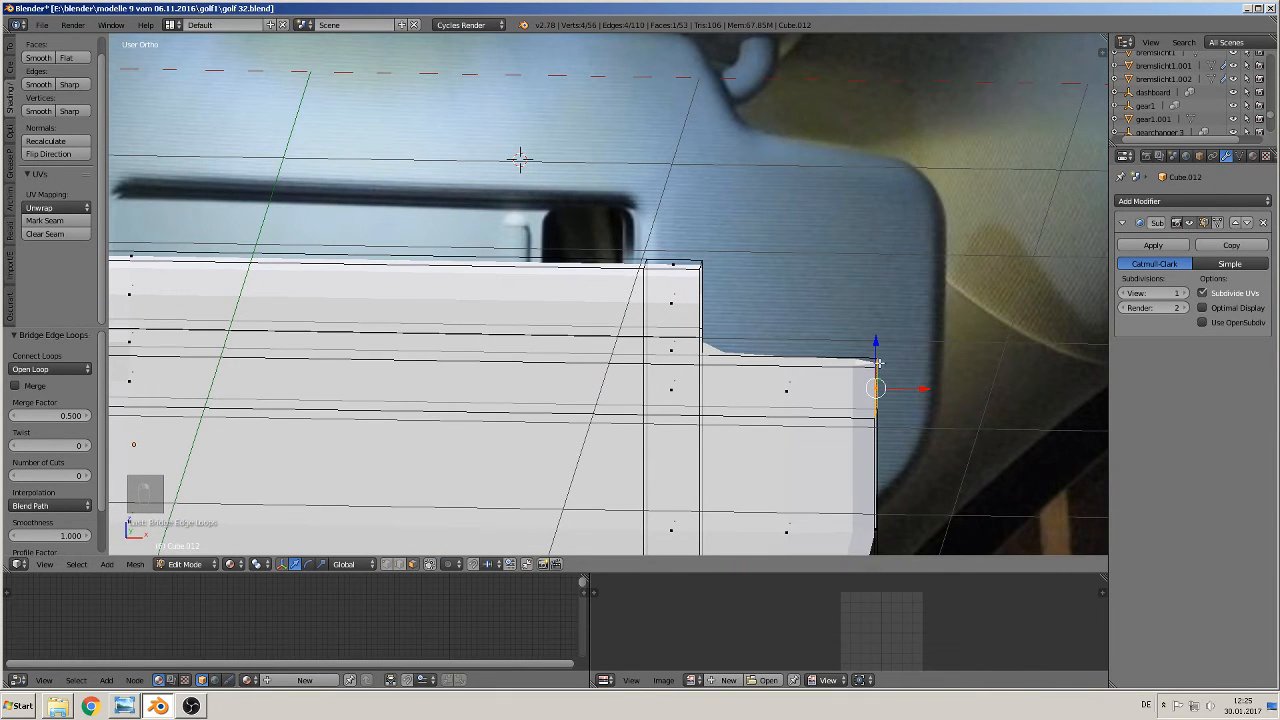
pyautogui.click(411, 566)
pyautogui.rightClick(876, 361)
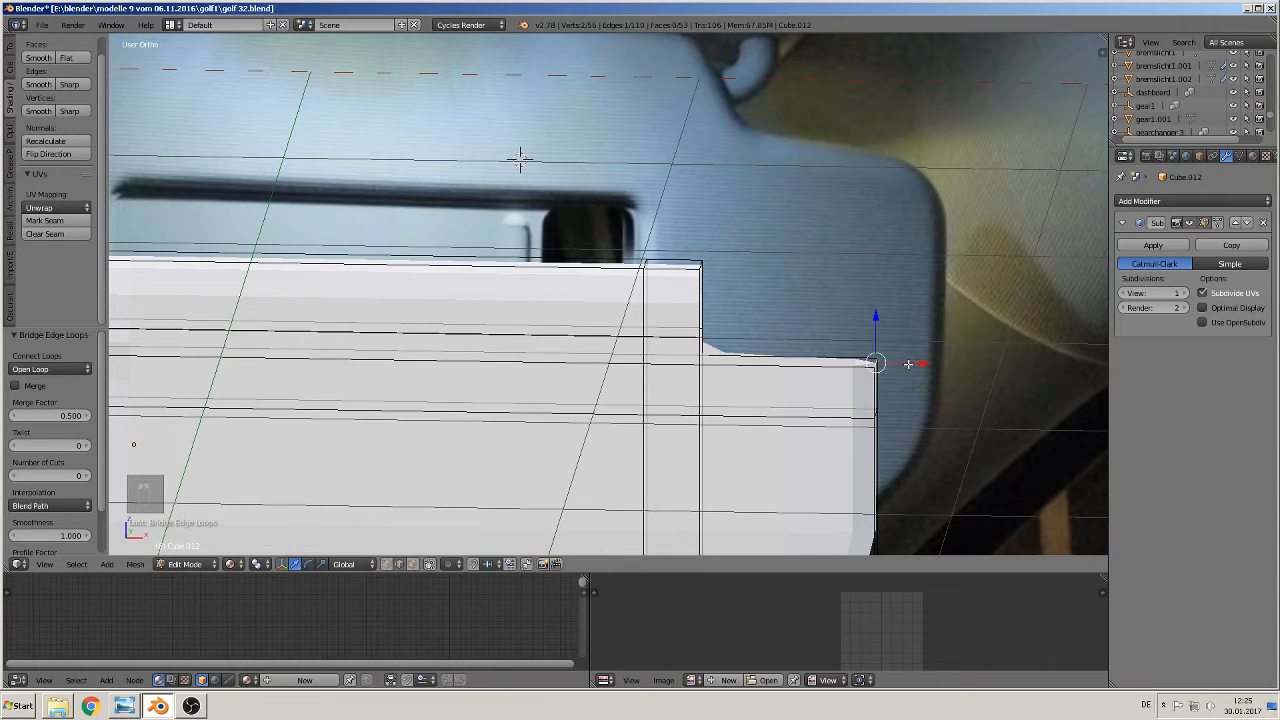
pyautogui.moveTo(909, 364); pyautogui.dragTo(885, 370)
# - Shift the upper corner edge above the step by -0.041 along X and -0.044 along Z to bevel the outline
pyautogui.rightClick(702, 265)
pyautogui.rightClick(702, 267)
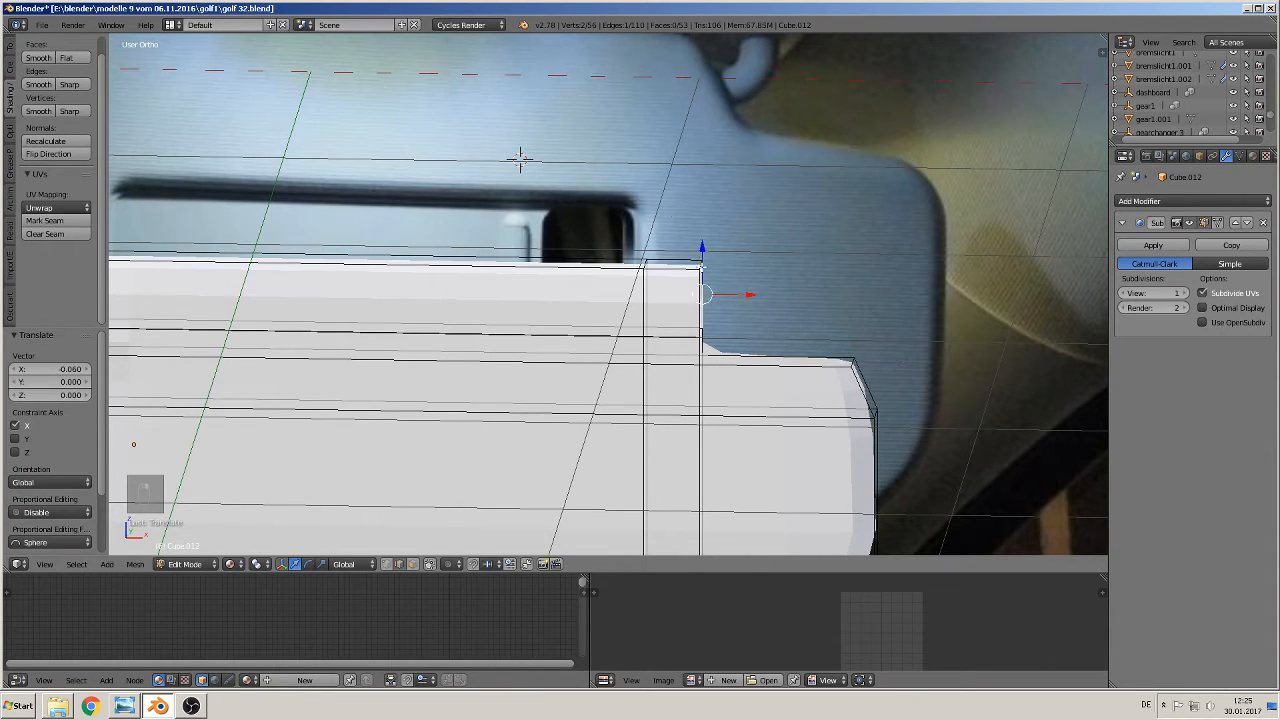
pyautogui.rightClick(701, 265)
pyautogui.moveTo(737, 267); pyautogui.dragTo(720, 271)
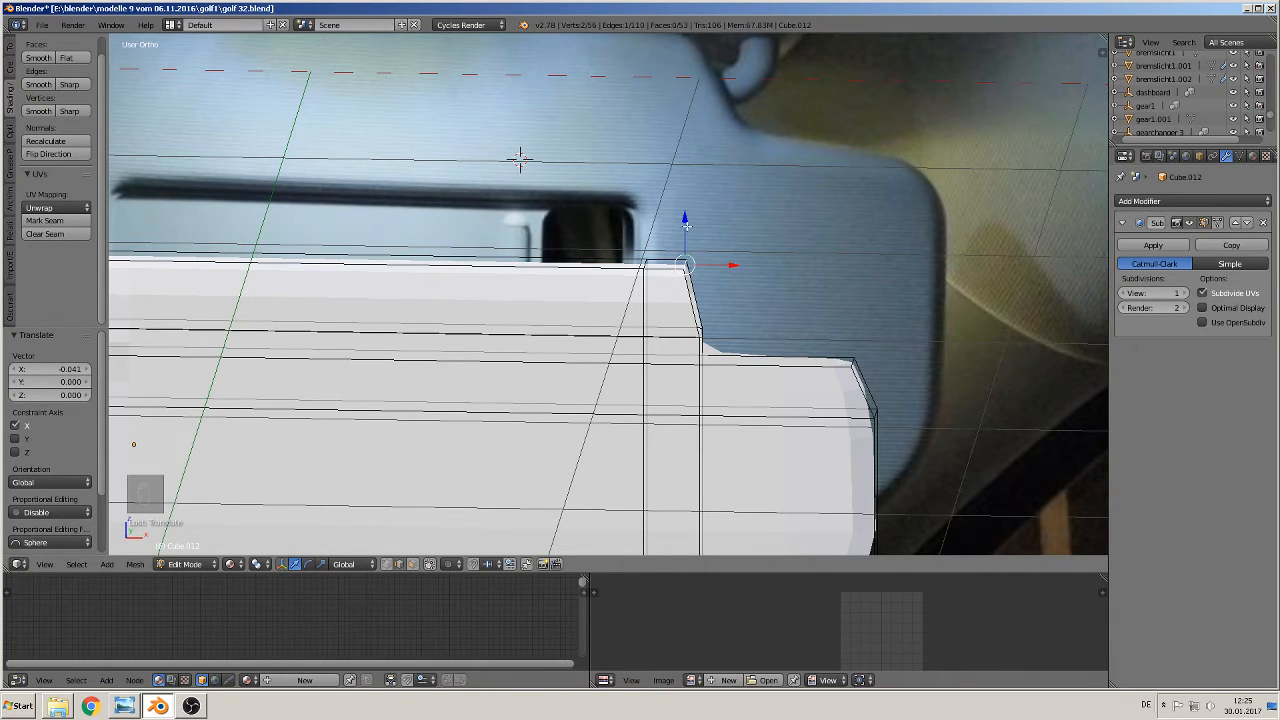
pyautogui.moveTo(685, 225); pyautogui.dragTo(683, 243)
# - Add two loop cuts around the visor's outline, dividing its thickness, with slide factors about -0.409 and 0.250
pyautogui.scroll(-3, 775, 400)
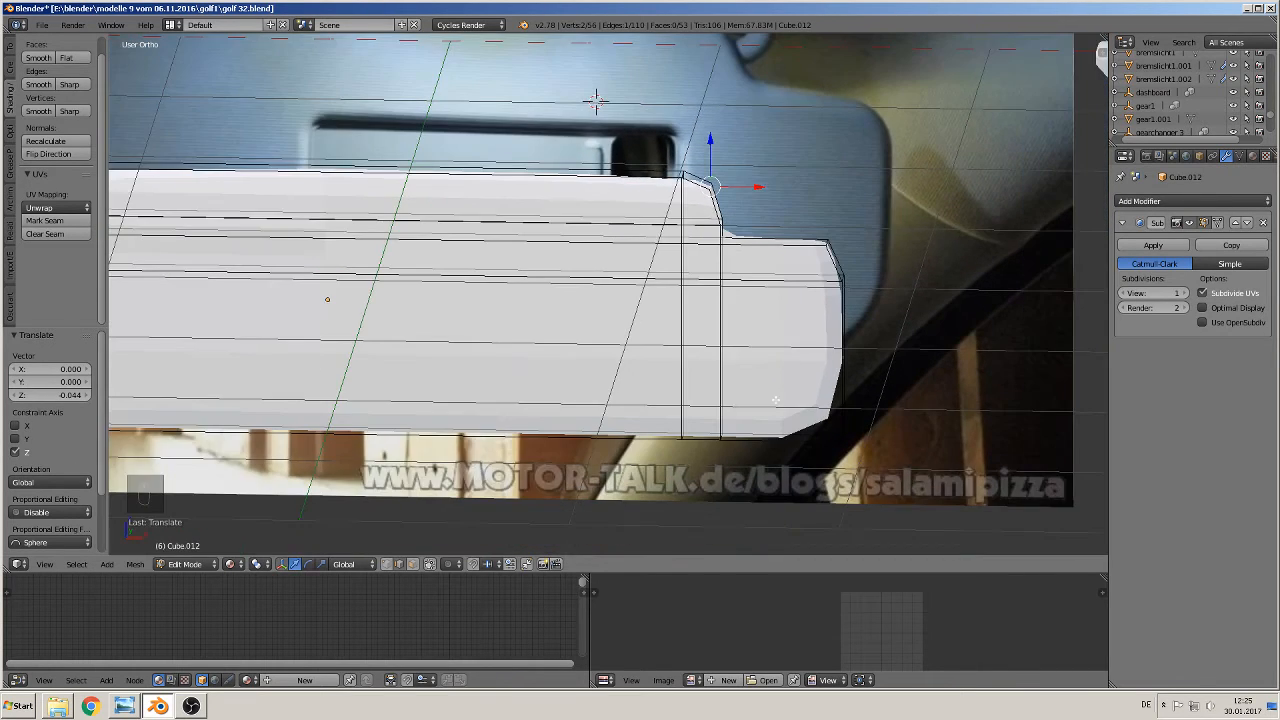
pyautogui.scroll(-1, 776, 400)
pyautogui.keyDown('shift'); pyautogui.moveTo(804, 400); pyautogui.dragTo(1022, 397, button='middle'); pyautogui.keyUp('shift')
pyautogui.keyDown('shift'); pyautogui.moveTo(331, 368); pyautogui.dragTo(534, 382, button='middle'); pyautogui.keyUp('shift')
pyautogui.keyDown('shift'); pyautogui.moveTo(665, 338); pyautogui.dragTo(494, 417, button='middle'); pyautogui.keyUp('shift')
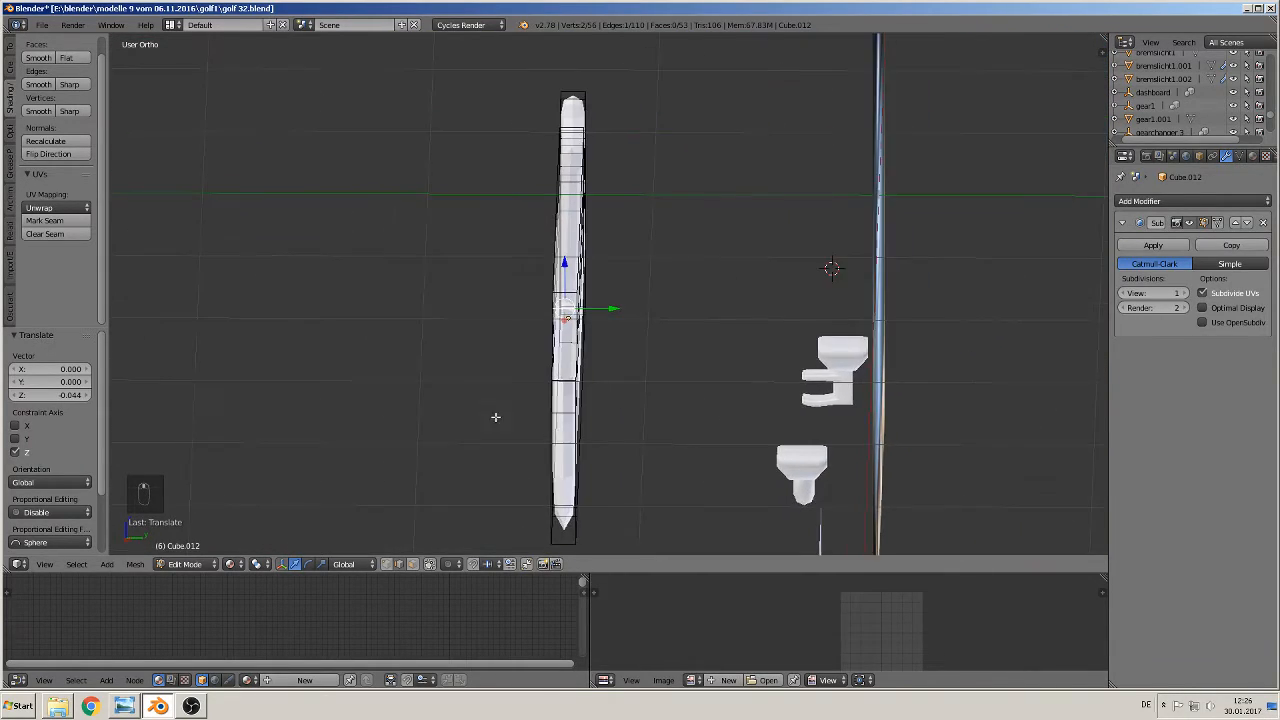
pyautogui.scroll(1, 520, 400)
pyautogui.hotkey('ctrl', 'r')
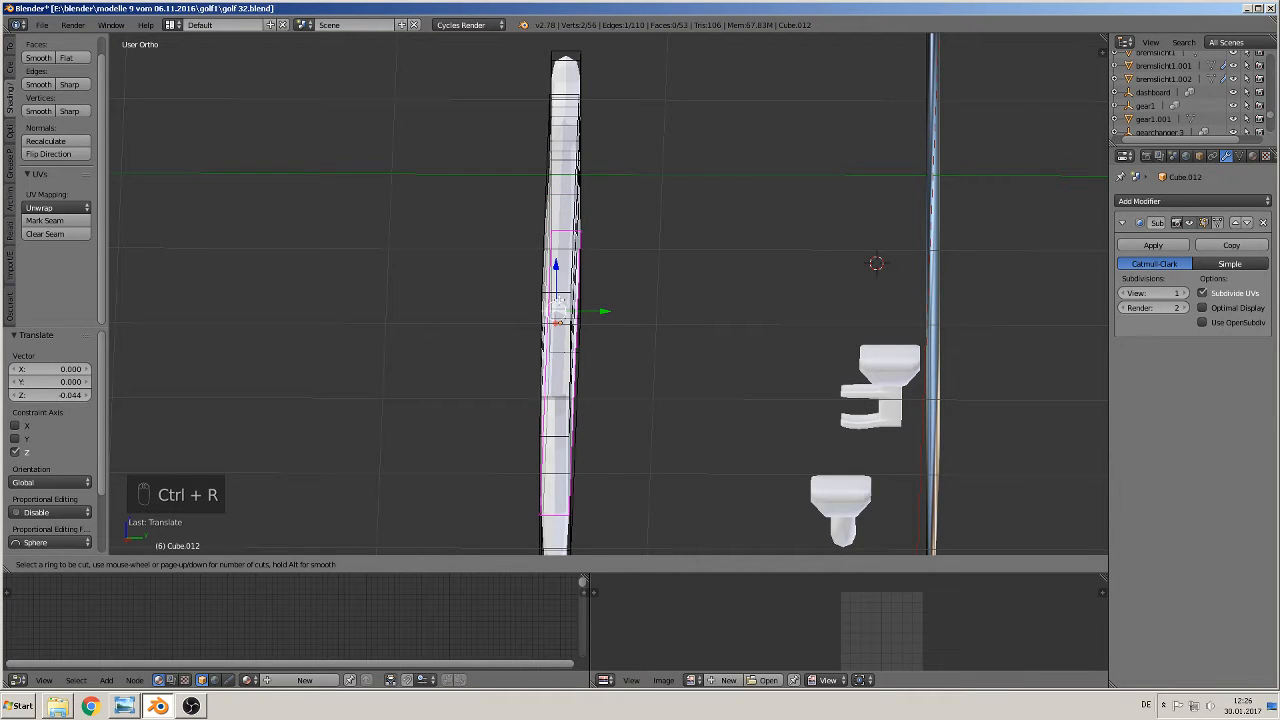
pyautogui.click(557, 305)
pyautogui.click(556, 302)
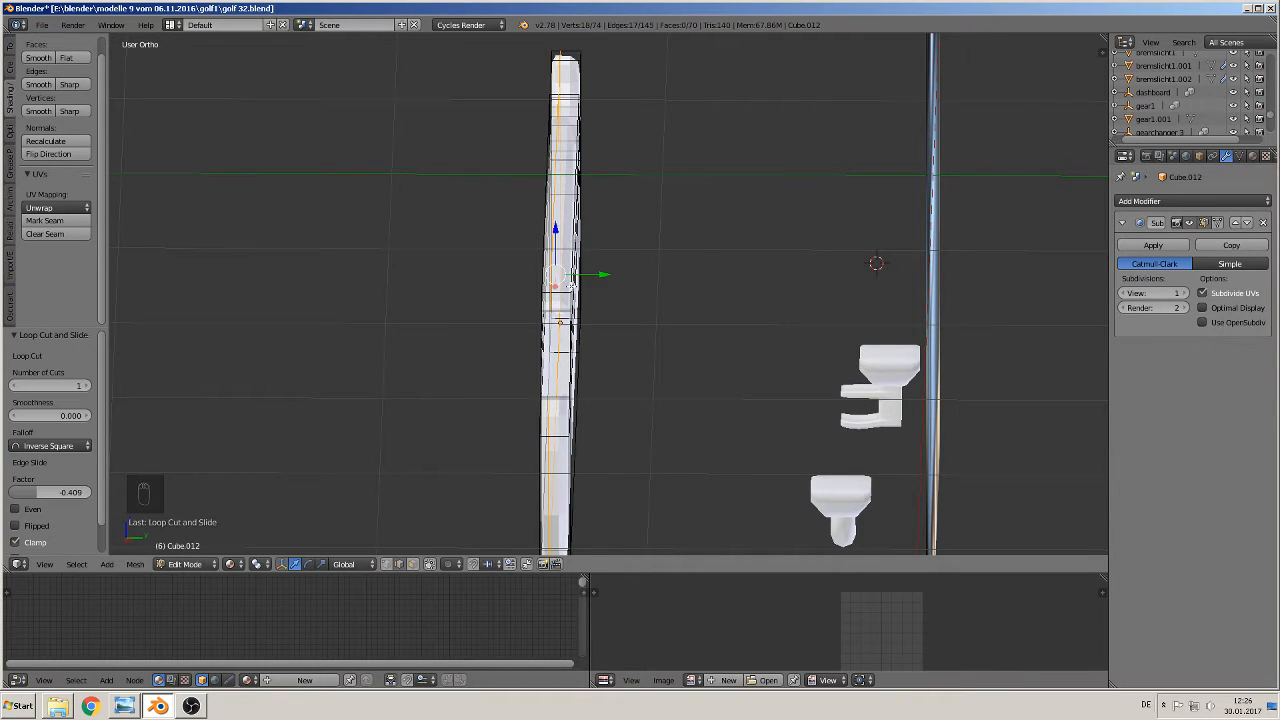
pyautogui.hotkey('ctrl', 'r')
pyautogui.click(564, 292)
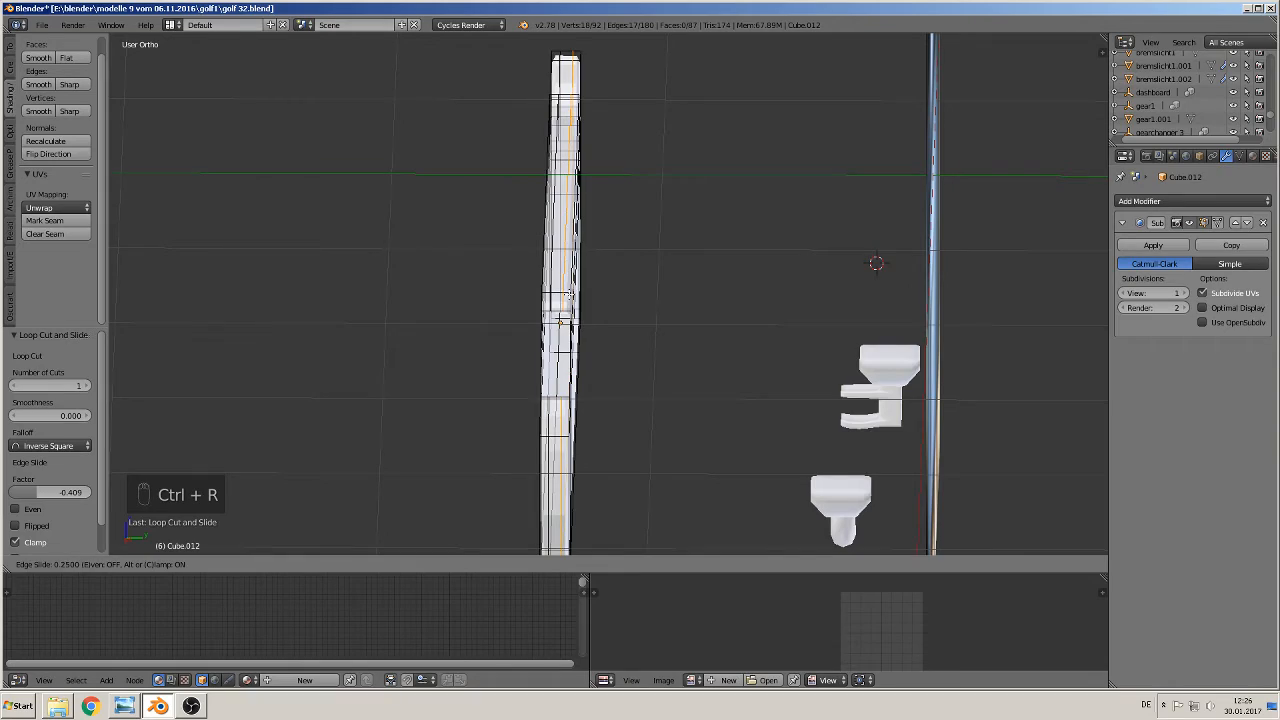
pyautogui.click(569, 294)
# - Add vertical loop cuts close to both sides of the notch, with slide factors about 0.925 on the main panel and -0.656 on the narrow arm
pyautogui.moveTo(570, 294); pyautogui.dragTo(648, 312, button='middle')
pyautogui.scroll(-2, 622, 310)
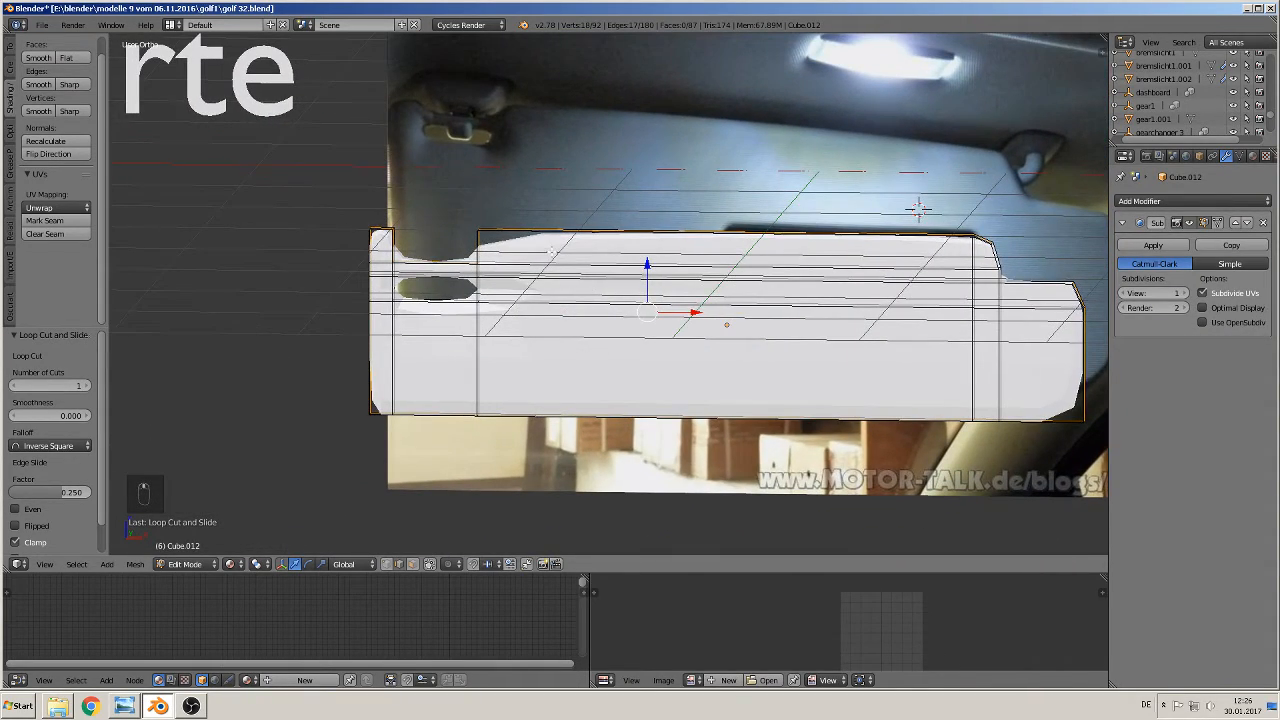
pyautogui.hotkey('ctrl', 'r')
pyautogui.click(716, 310)
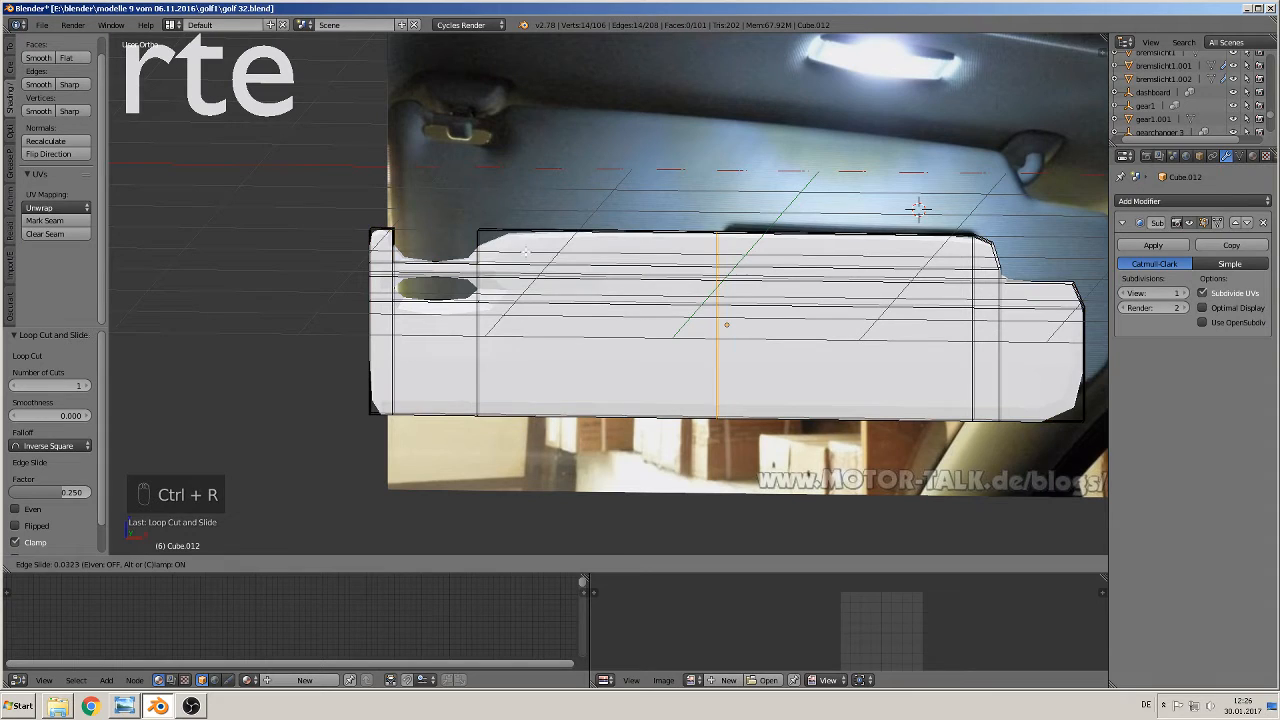
pyautogui.click(323, 245)
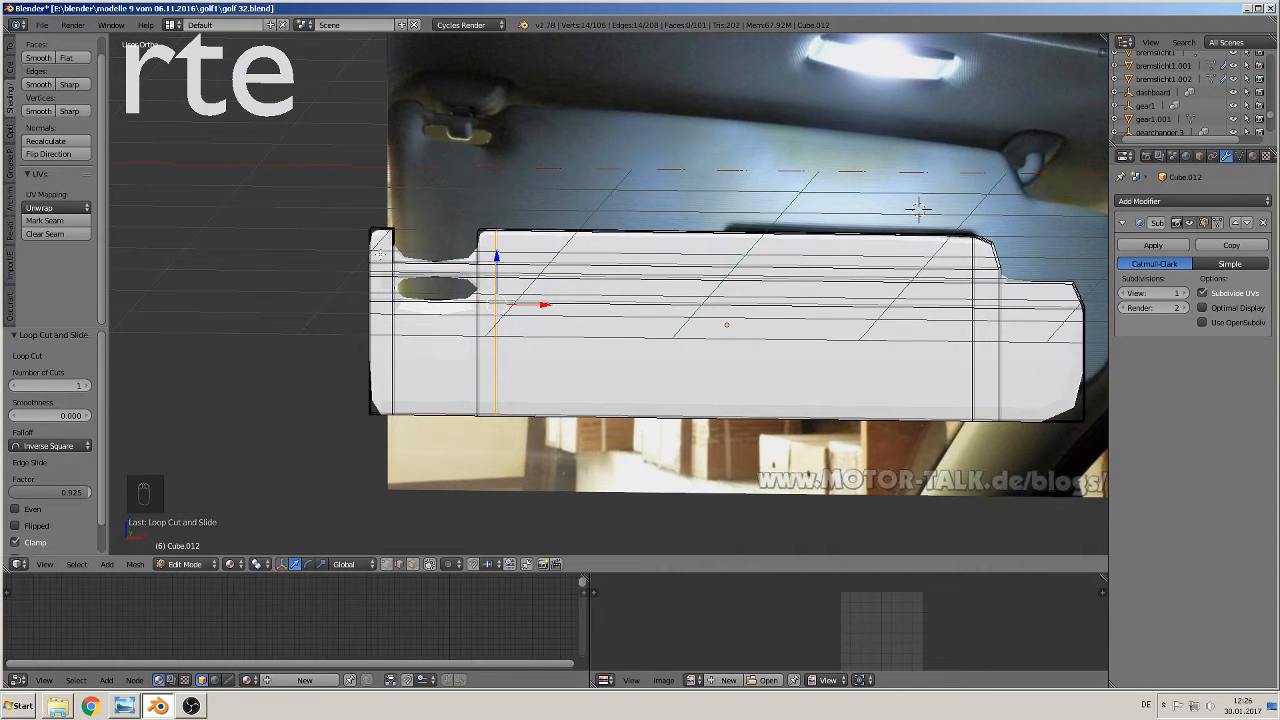
pyautogui.scroll(2, 391, 255)
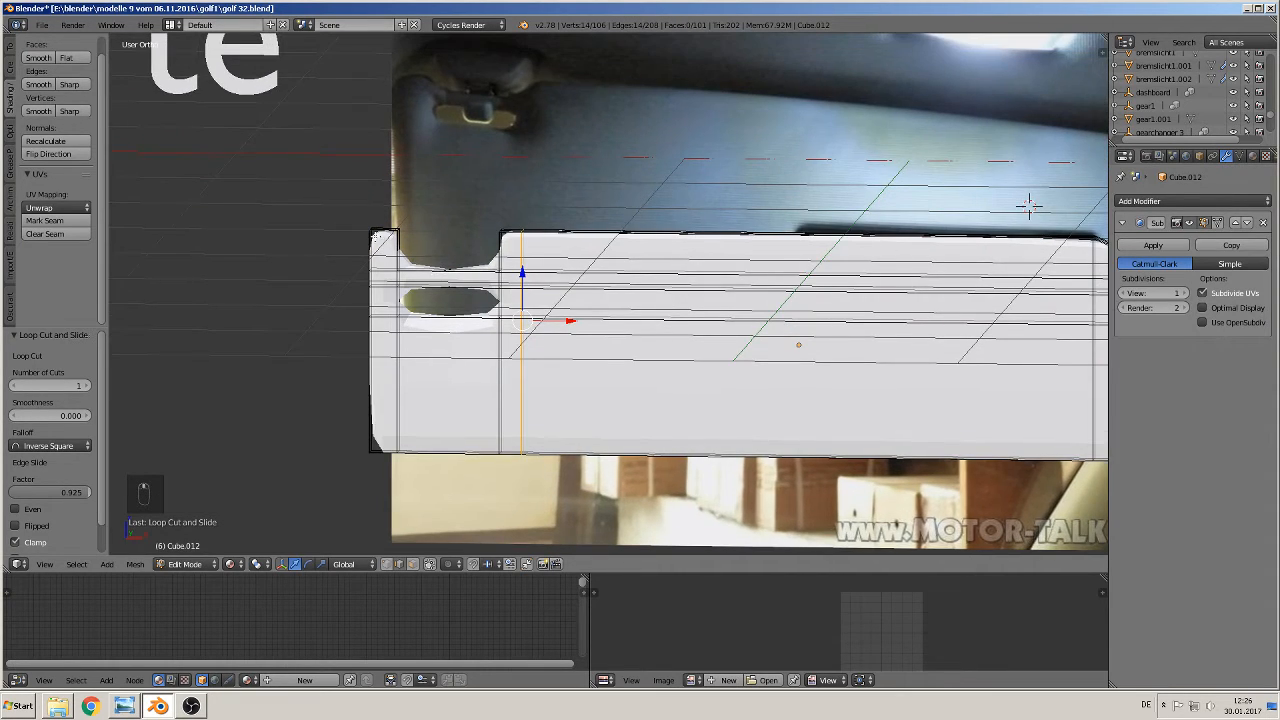
pyautogui.hotkey('ctrl', 'r')
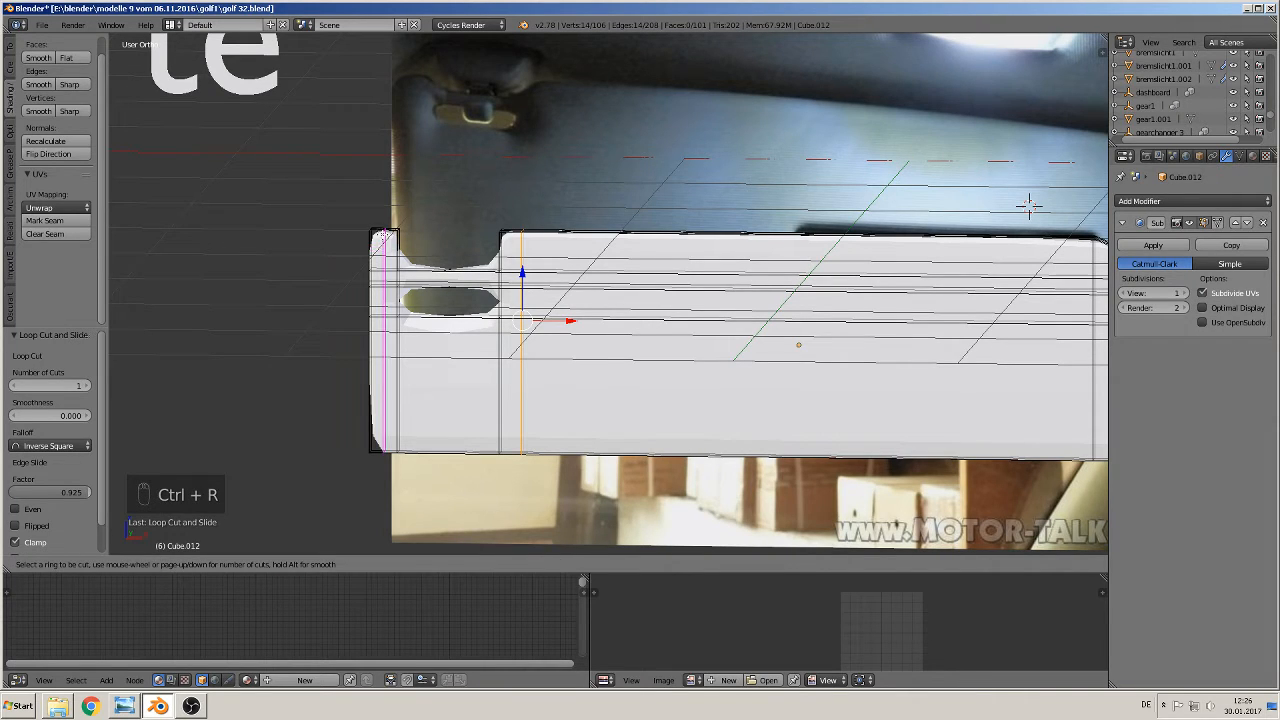
pyautogui.click(385, 240)
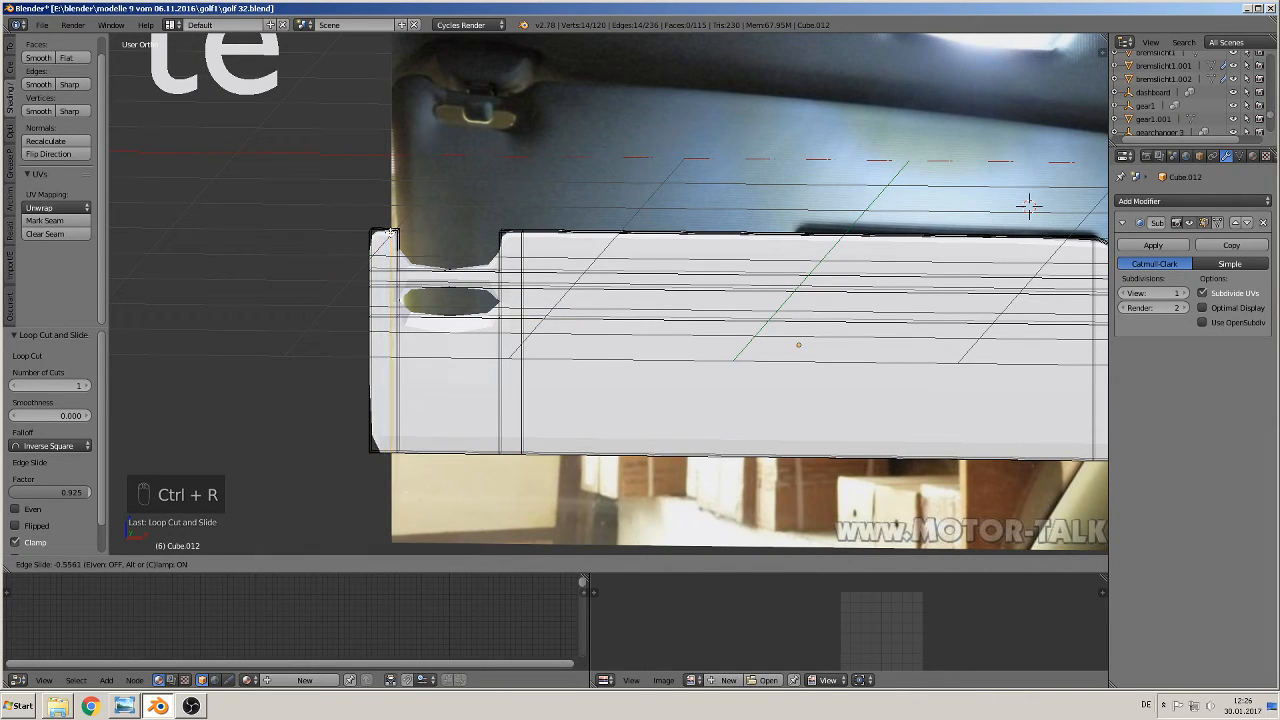
pyautogui.click(502, 323)
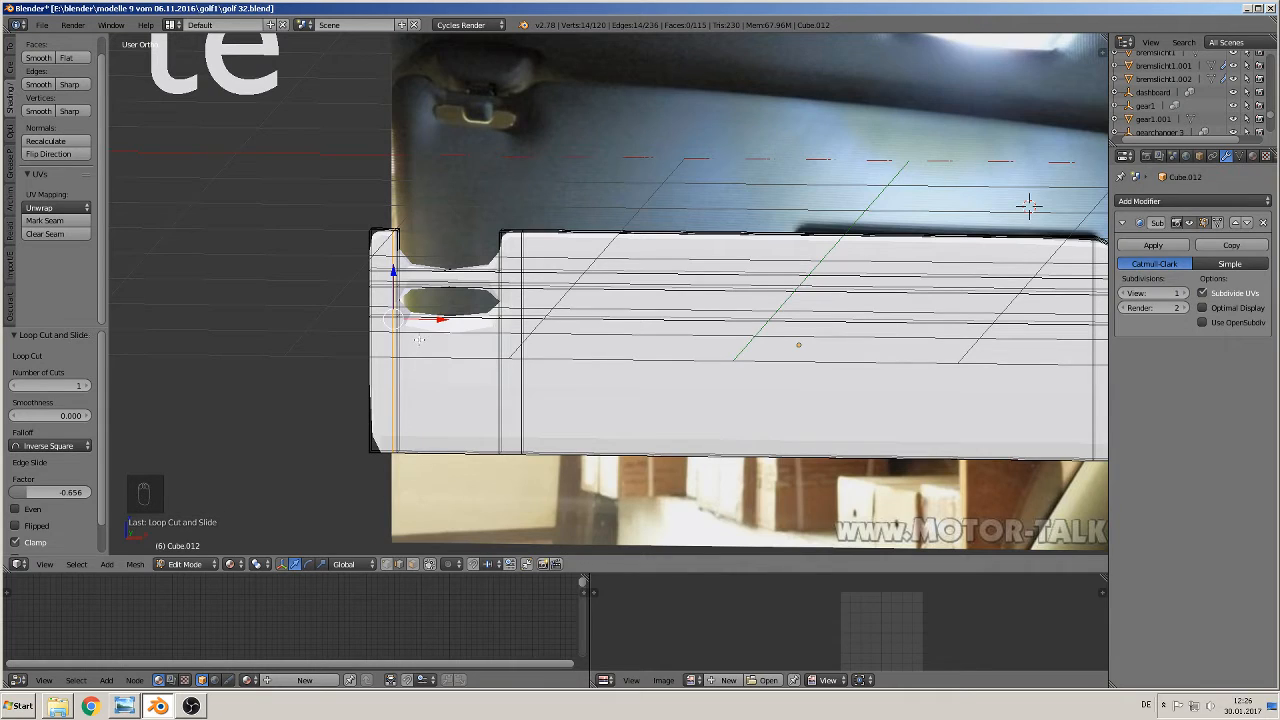
# - Add two horizontal loop cuts across the main panel beside the opening below the crossbar, with slide factors about -0.481 and 0.150
pyautogui.scroll(2, 419, 340)
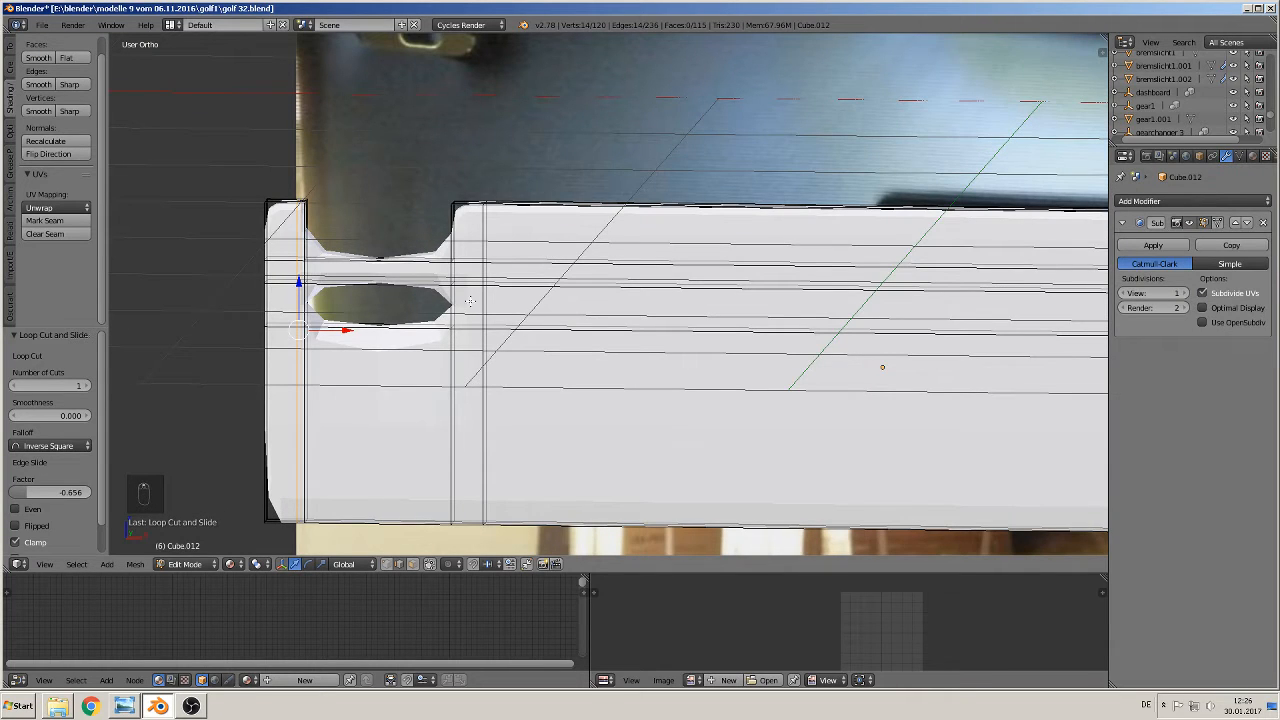
pyautogui.scroll(-2, 497, 301)
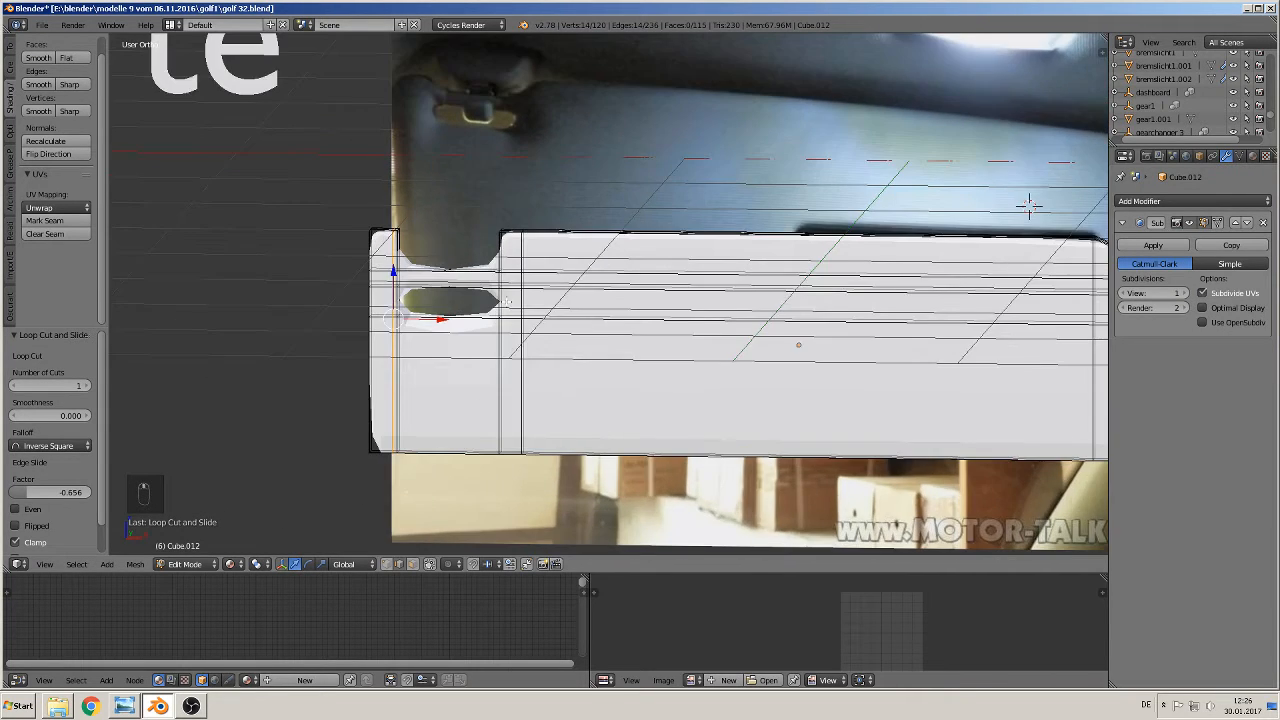
pyautogui.scroll(1, 505, 301)
pyautogui.hotkey('ctrl', 'r')
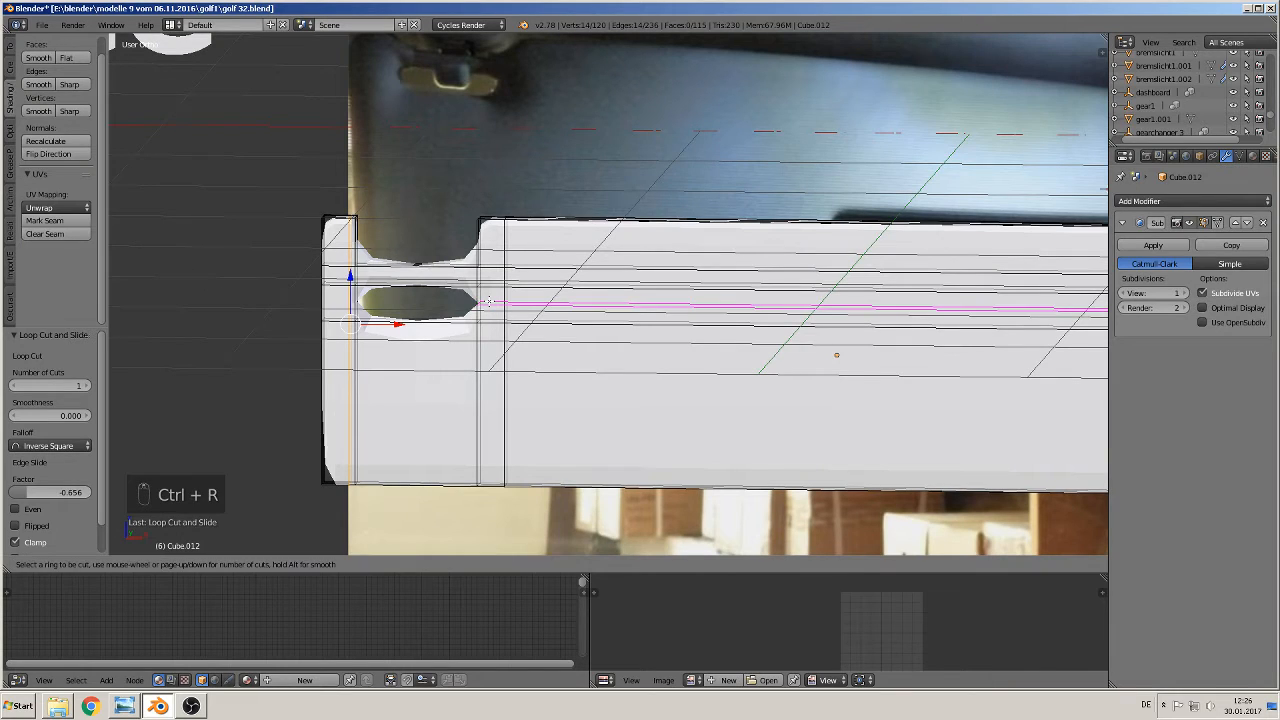
pyautogui.click(490, 297)
pyautogui.click(493, 293)
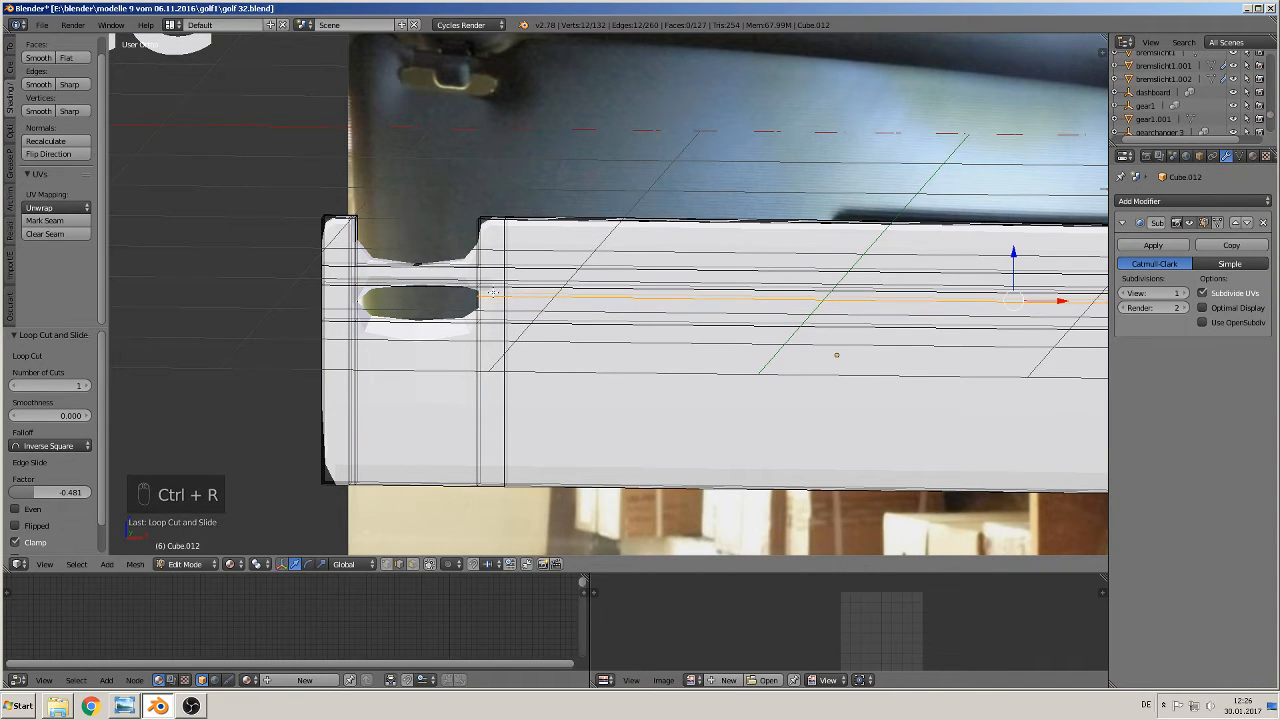
pyautogui.hotkey('ctrl', 'r')
pyautogui.click(482, 309)
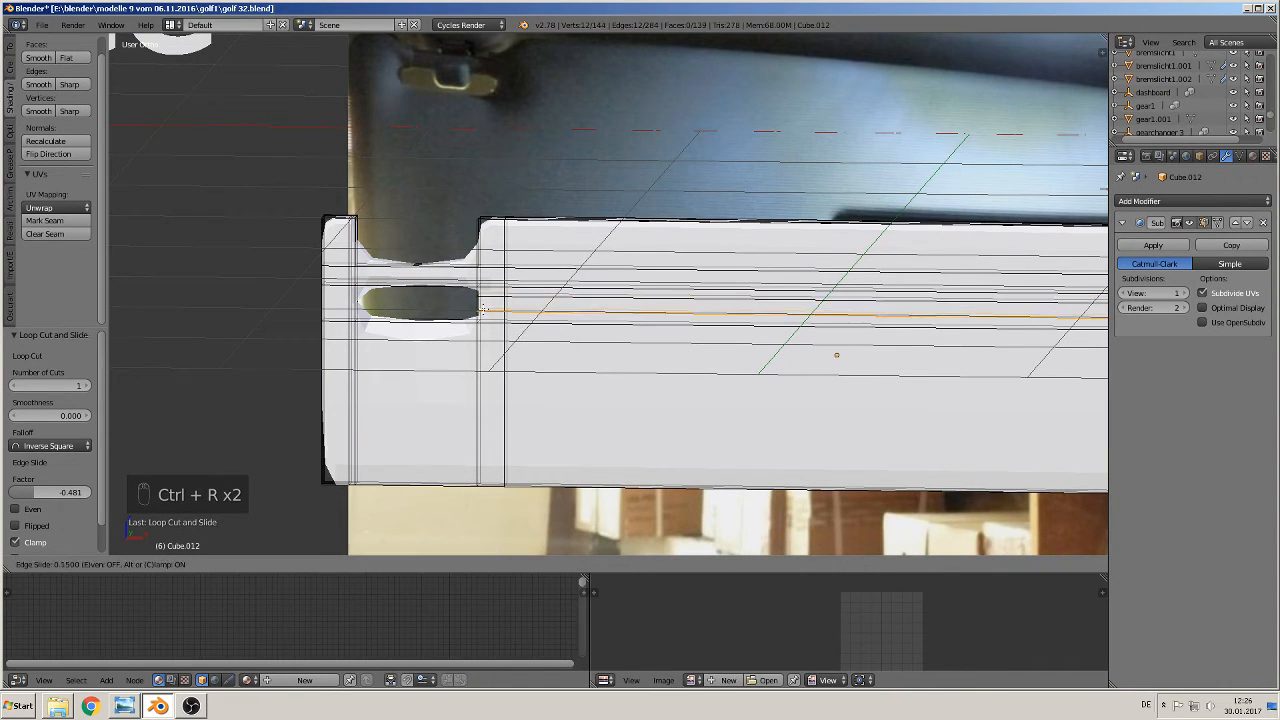
pyautogui.click(483, 310)
# - Add two horizontal loop cuts across the narrow arm beside the opening, with slide factors about -0.593 and 0.380
pyautogui.hotkey('ctrl', 'r')
pyautogui.click(337, 293)
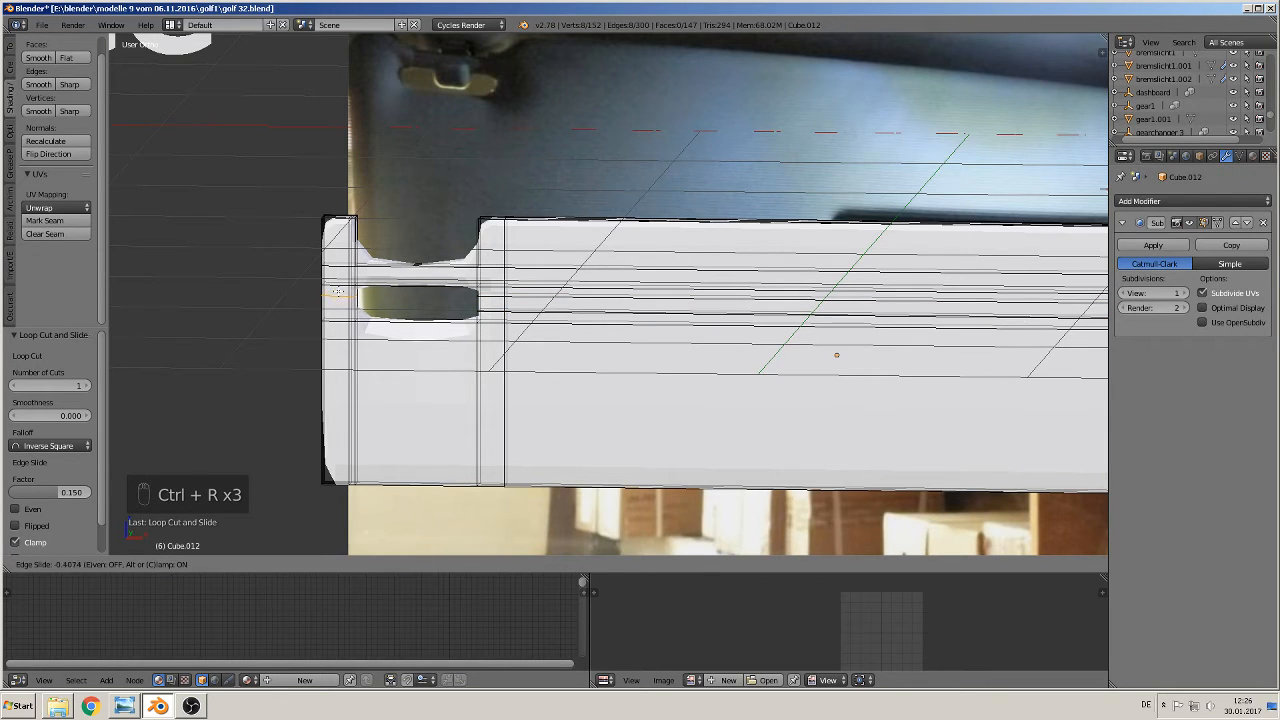
pyautogui.click(337, 291)
pyautogui.hotkey('ctrl', 'r')
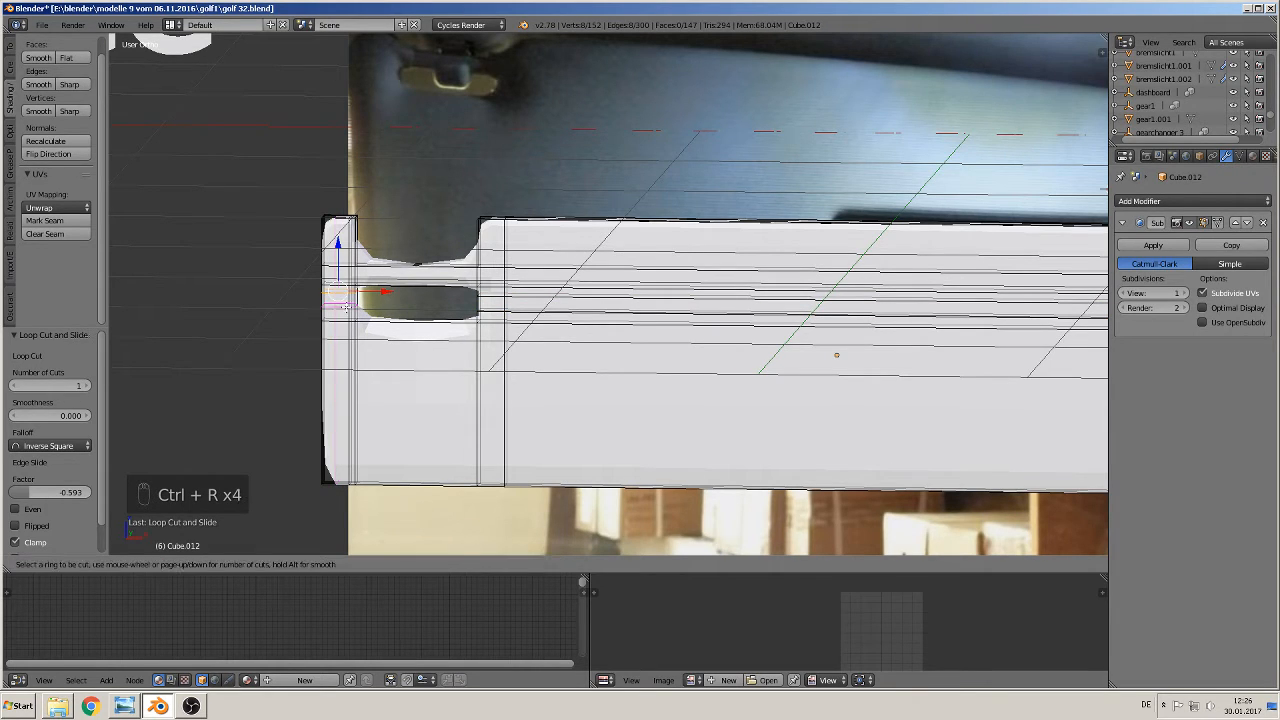
pyautogui.click(343, 304)
pyautogui.click(368, 302)
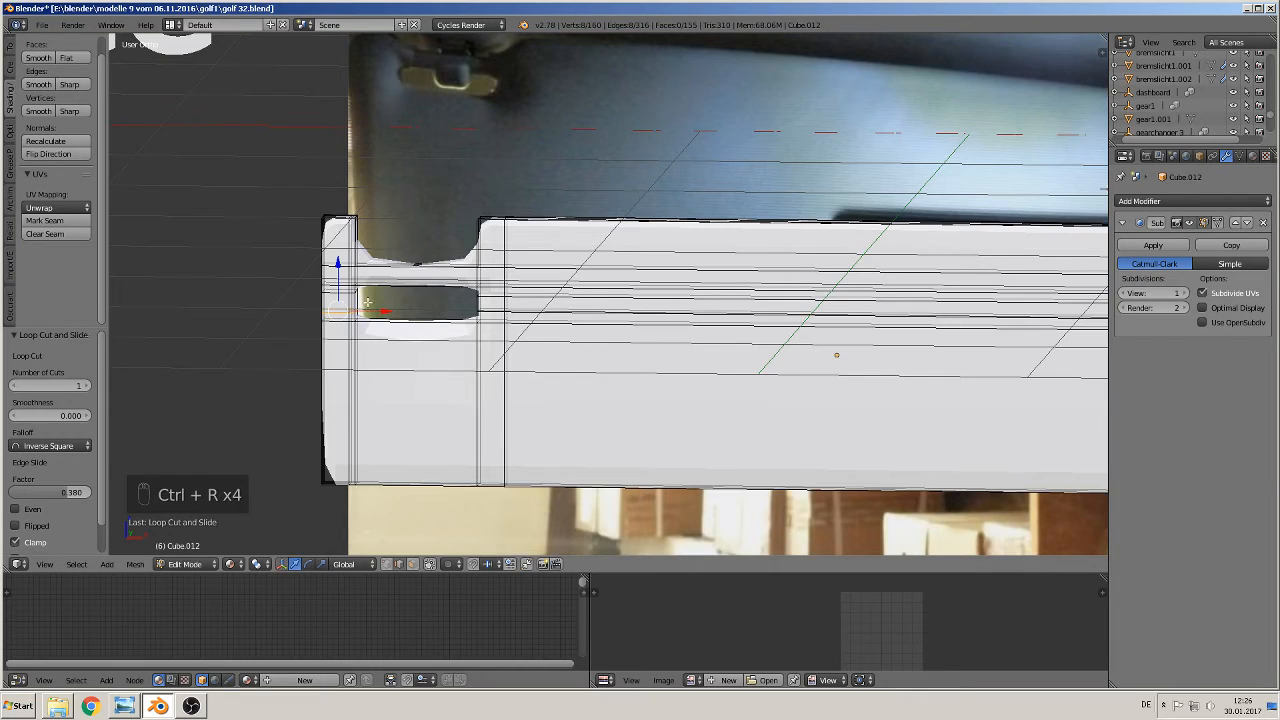
# - Add two vertical loop cuts near both ends of the notch crossbar, with slide factors about 0.726 and -0.799
pyautogui.scroll(2, 397, 296)
pyautogui.keyDown('shift'); pyautogui.moveTo(397, 296); pyautogui.dragTo(604, 263, button='middle'); pyautogui.keyUp('shift')
pyautogui.scroll(2, 488, 288)
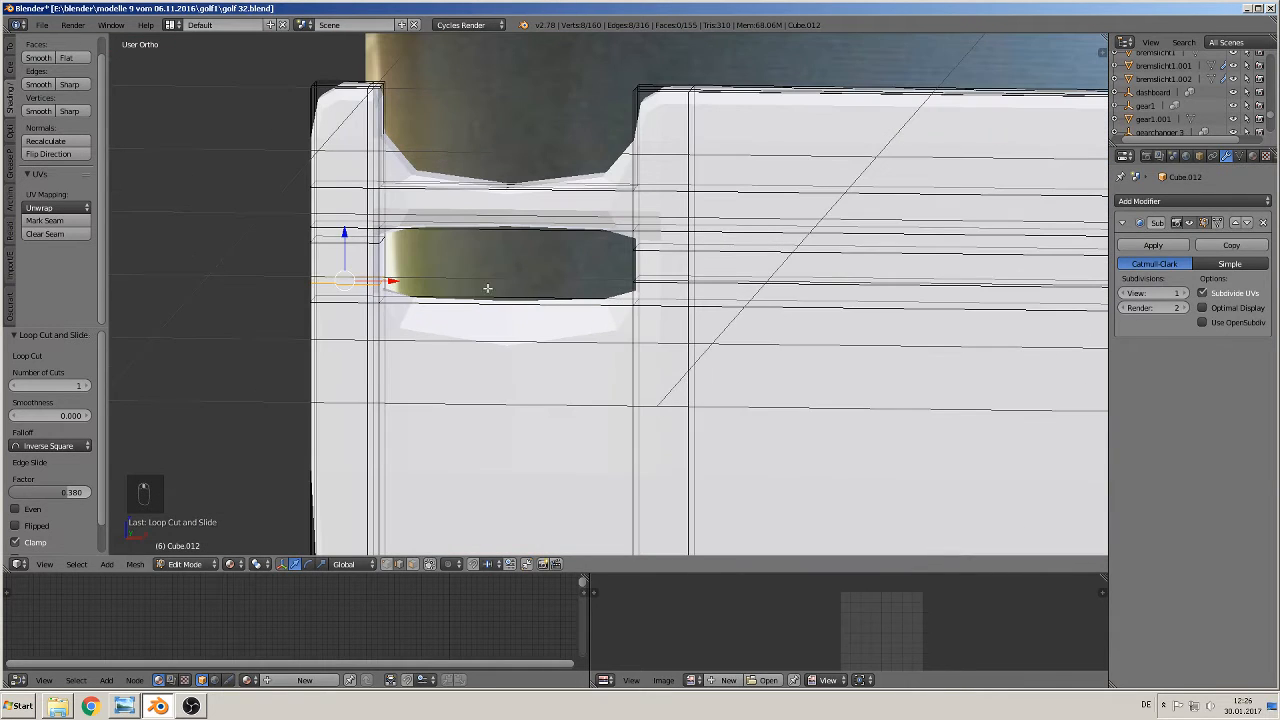
pyautogui.hotkey('ctrl', 'r')
pyautogui.click(411, 205)
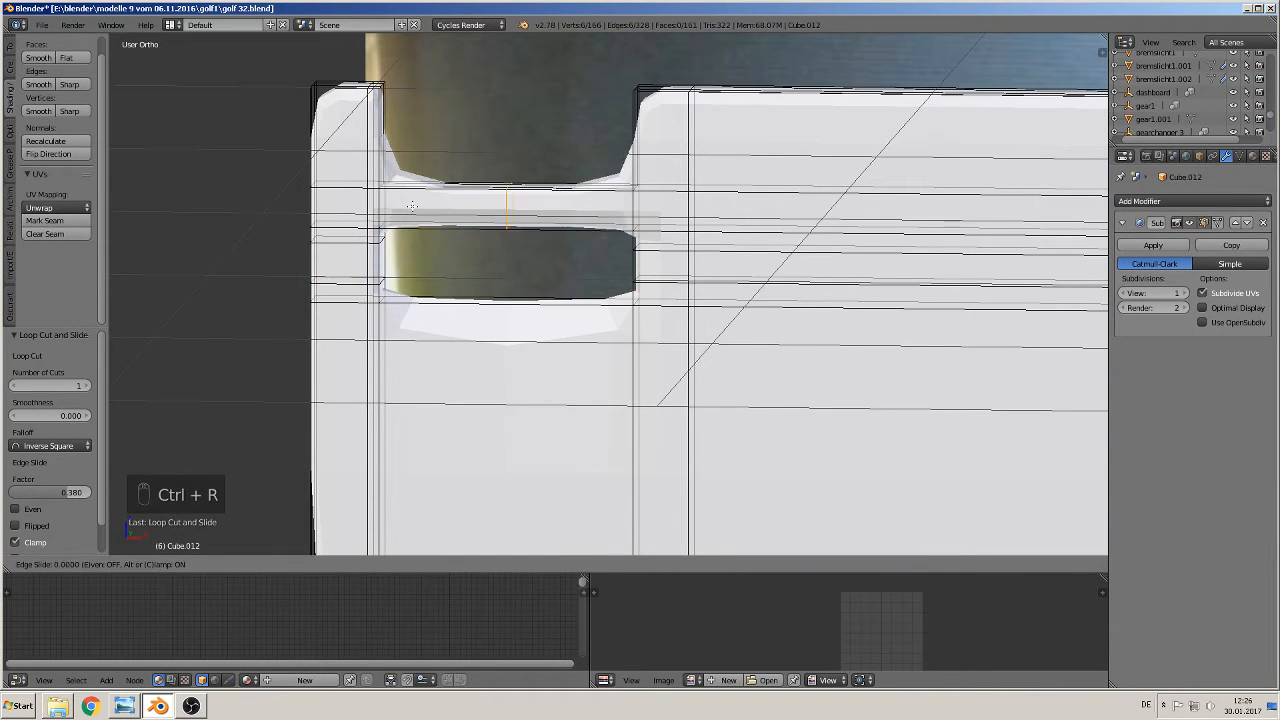
pyautogui.click(326, 207)
pyautogui.hotkey('ctrl', 'r')
pyautogui.click(520, 204)
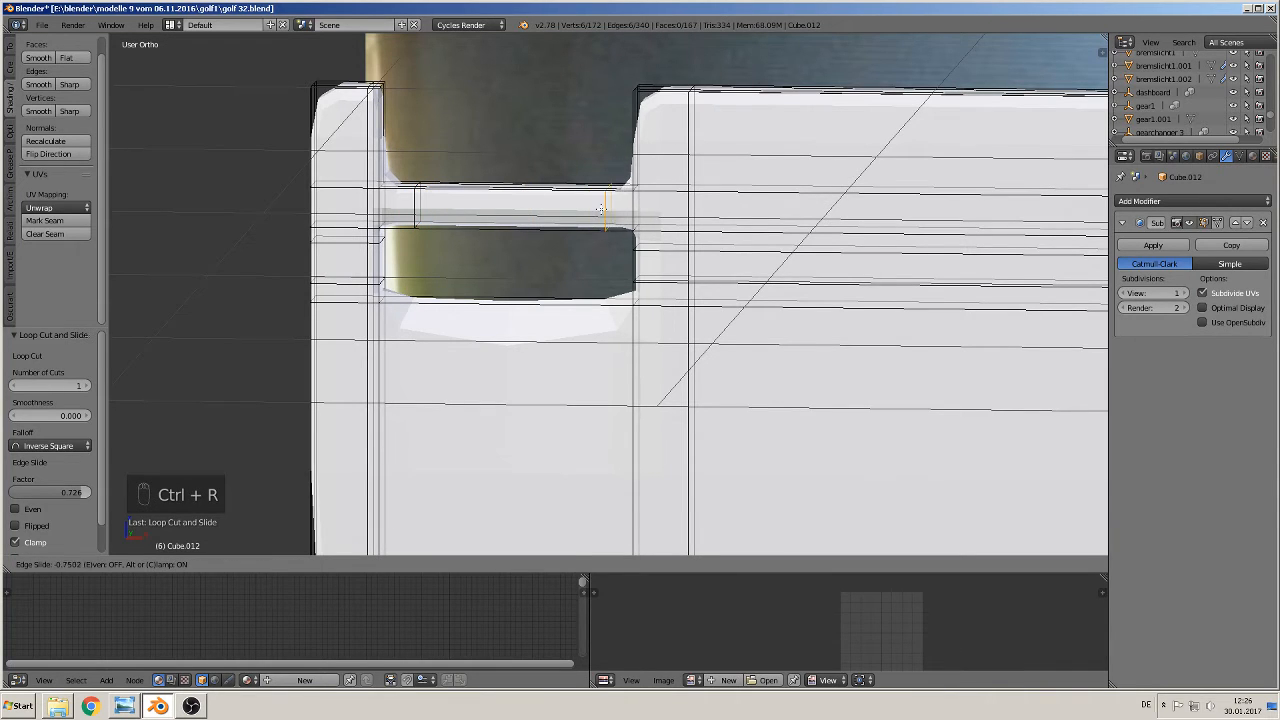
pyautogui.click(605, 283)
# - Add two vertical loop cuts through the panel below the opening, near its side edges, with slide factors about -0.785 and 0.783
pyautogui.scroll(1, 605, 283)
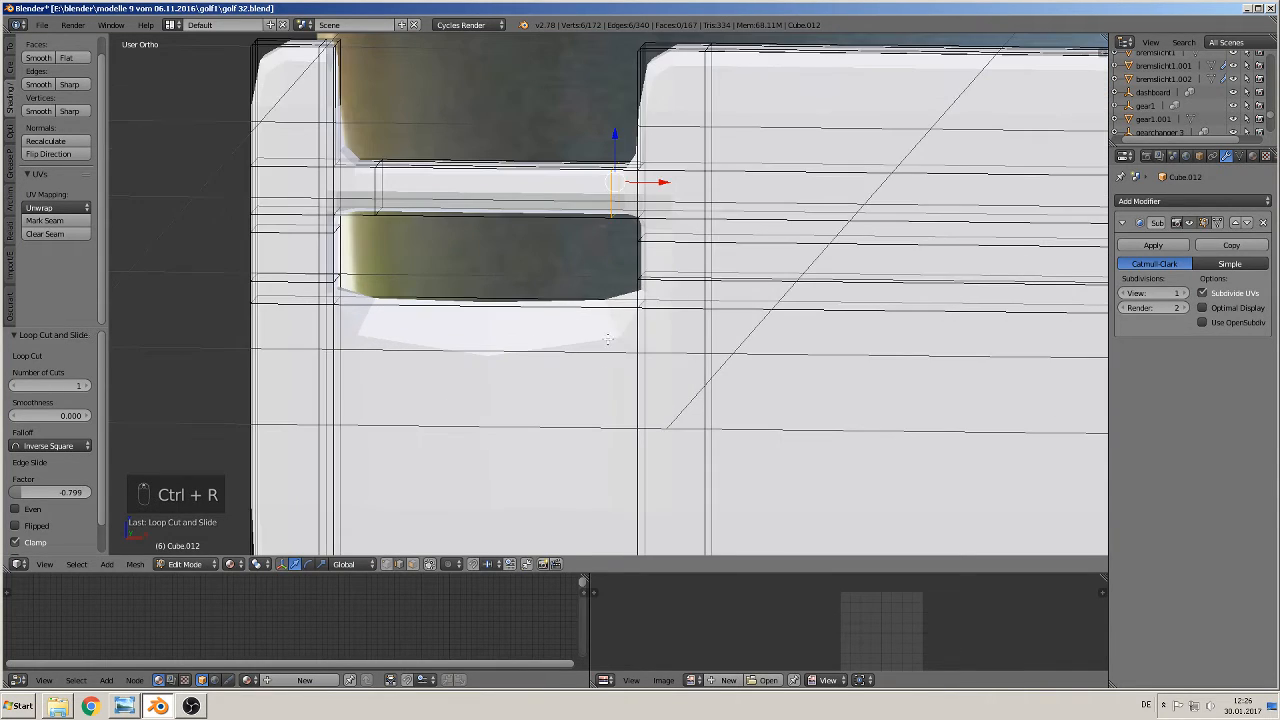
pyautogui.keyDown('shift'); pyautogui.moveTo(606, 350); pyautogui.dragTo(580, 231, button='middle'); pyautogui.keyUp('shift')
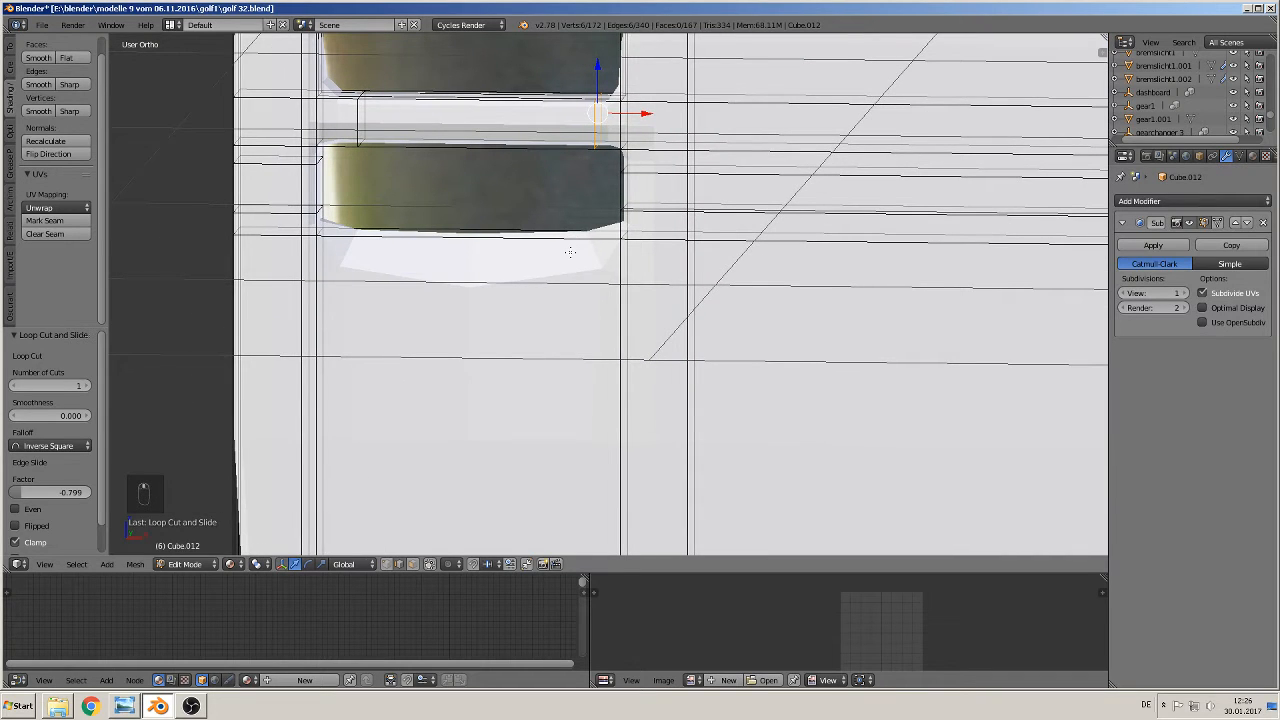
pyautogui.hotkey('ctrl', 'r')
pyautogui.click(570, 251)
pyautogui.click(522, 256)
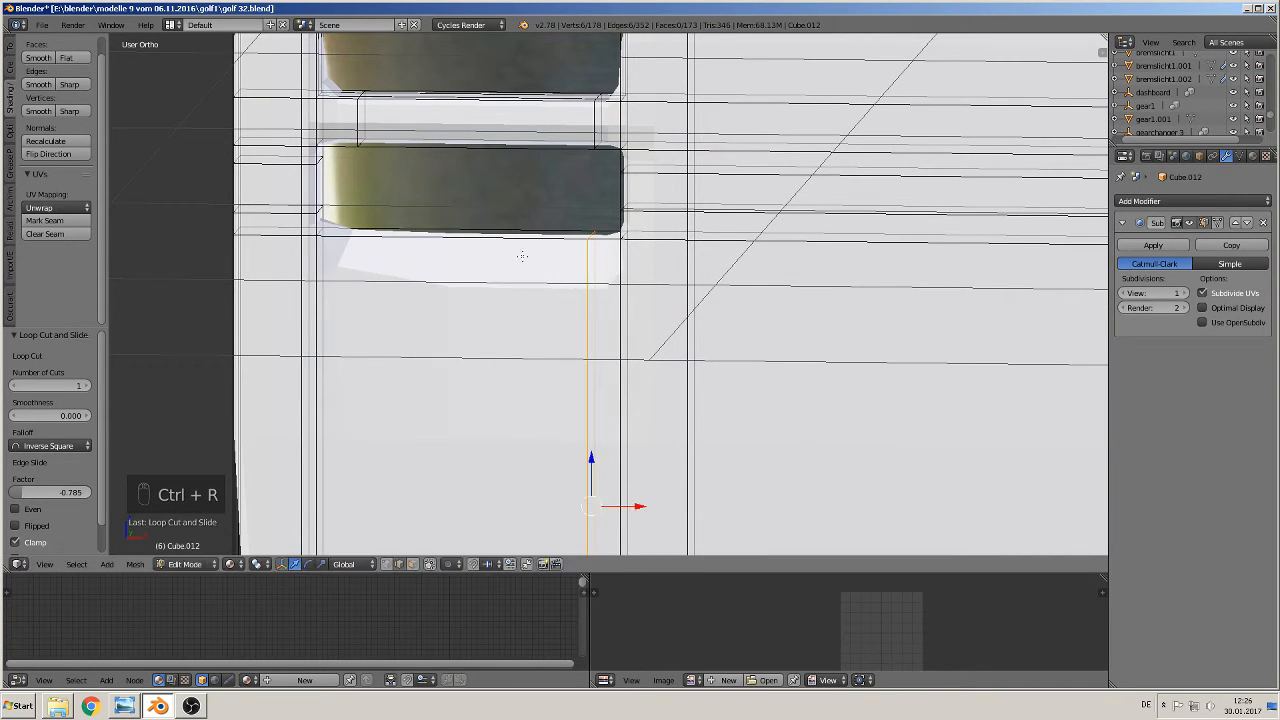
pyautogui.hotkey('ctrl', 'r')
pyautogui.click(378, 245)
pyautogui.click(349, 250)
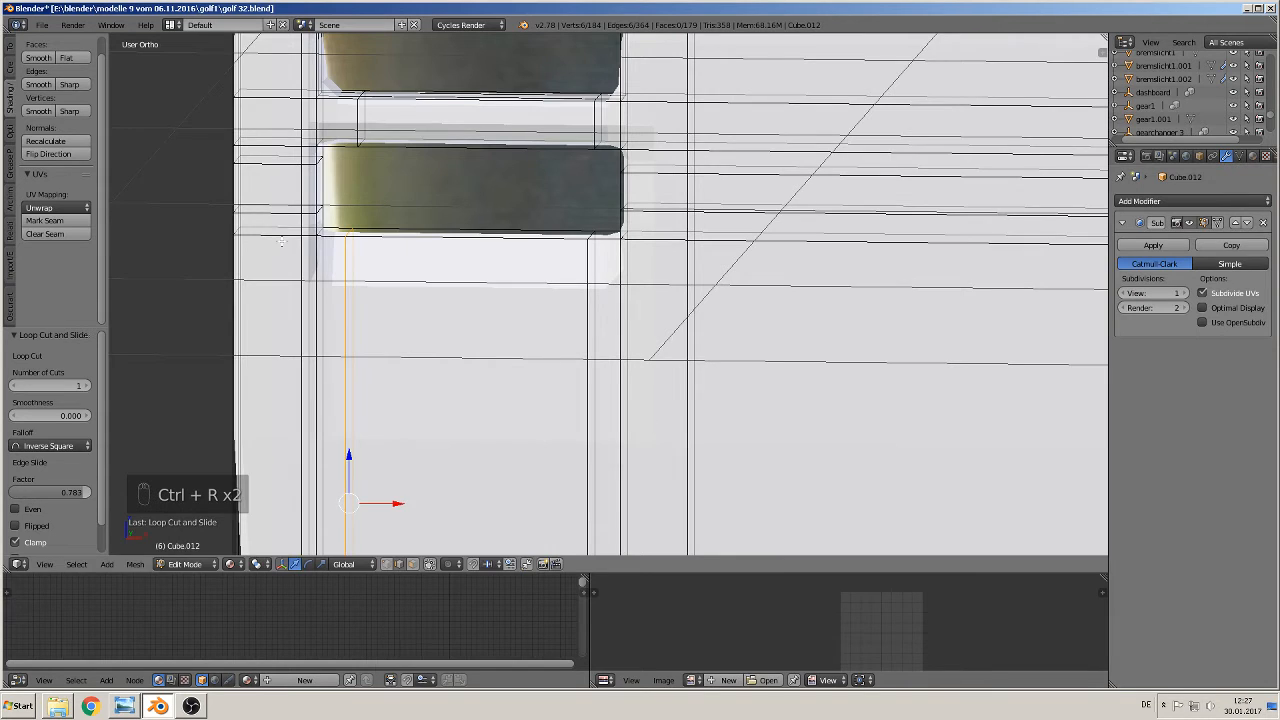
# - Add a vertical loop cut through the middle of the visor's lower stepped end section, with a slide factor about -0.047
pyautogui.scroll(-3, 655, 287)
pyautogui.scroll(-2, 656, 287)
pyautogui.keyDown('shift'); pyautogui.moveTo(774, 308); pyautogui.dragTo(350, 302, button='middle'); pyautogui.keyUp('shift')
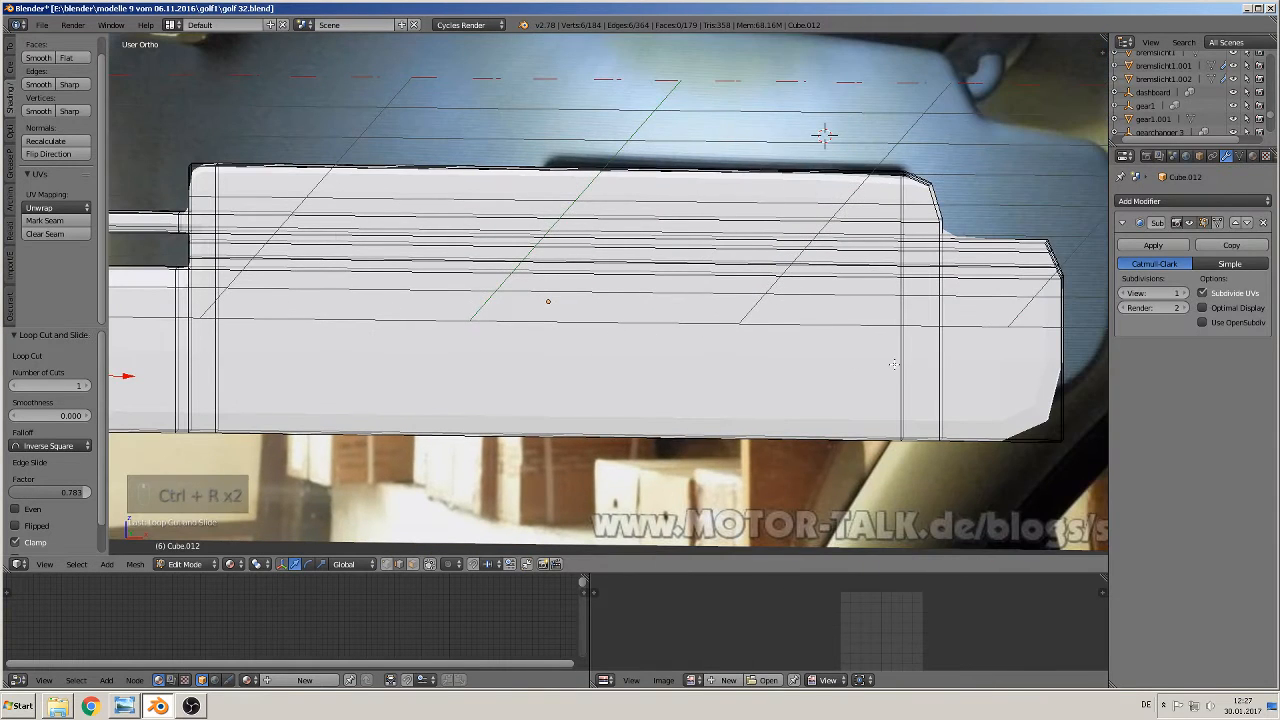
pyautogui.keyDown('shift'); pyautogui.moveTo(839, 356); pyautogui.dragTo(640, 322, button='middle'); pyautogui.keyUp('shift')
pyautogui.scroll(-2, 804, 370)
pyautogui.keyDown('shift'); pyautogui.moveTo(722, 355); pyautogui.dragTo(882, 366, button='middle'); pyautogui.keyUp('shift')
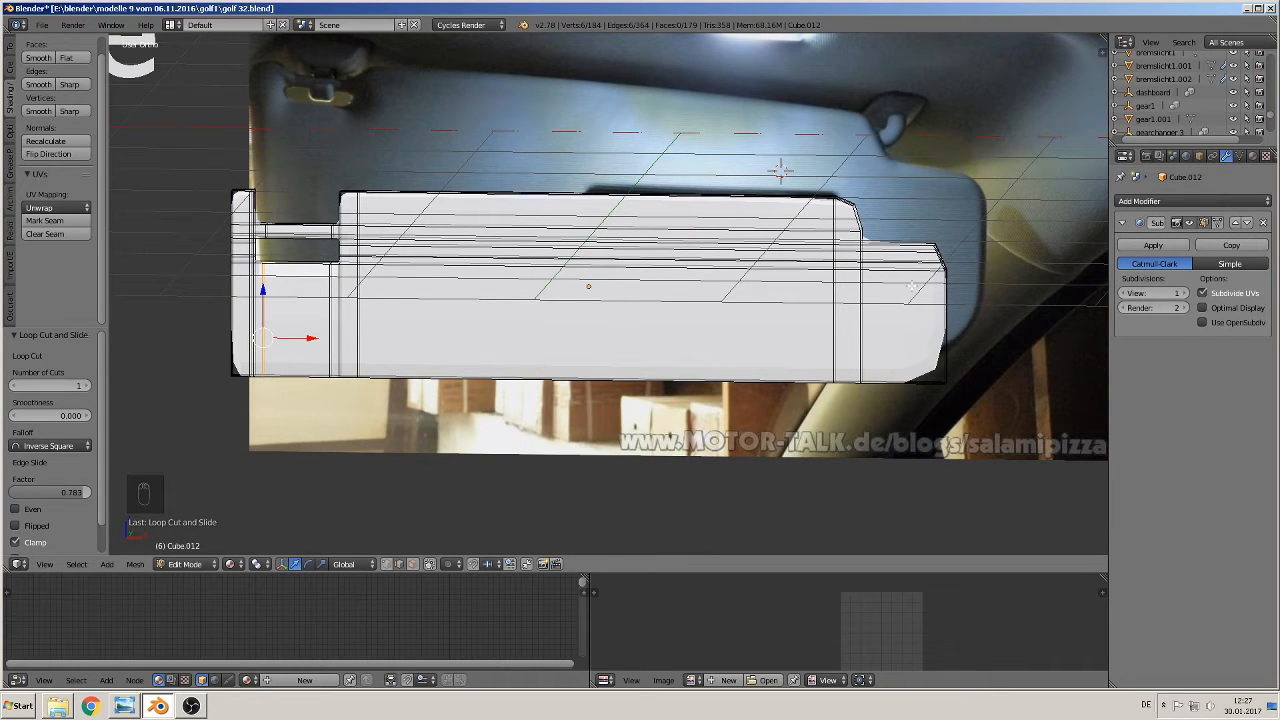
pyautogui.hotkey('ctrl', 'r')
pyautogui.click(916, 287)
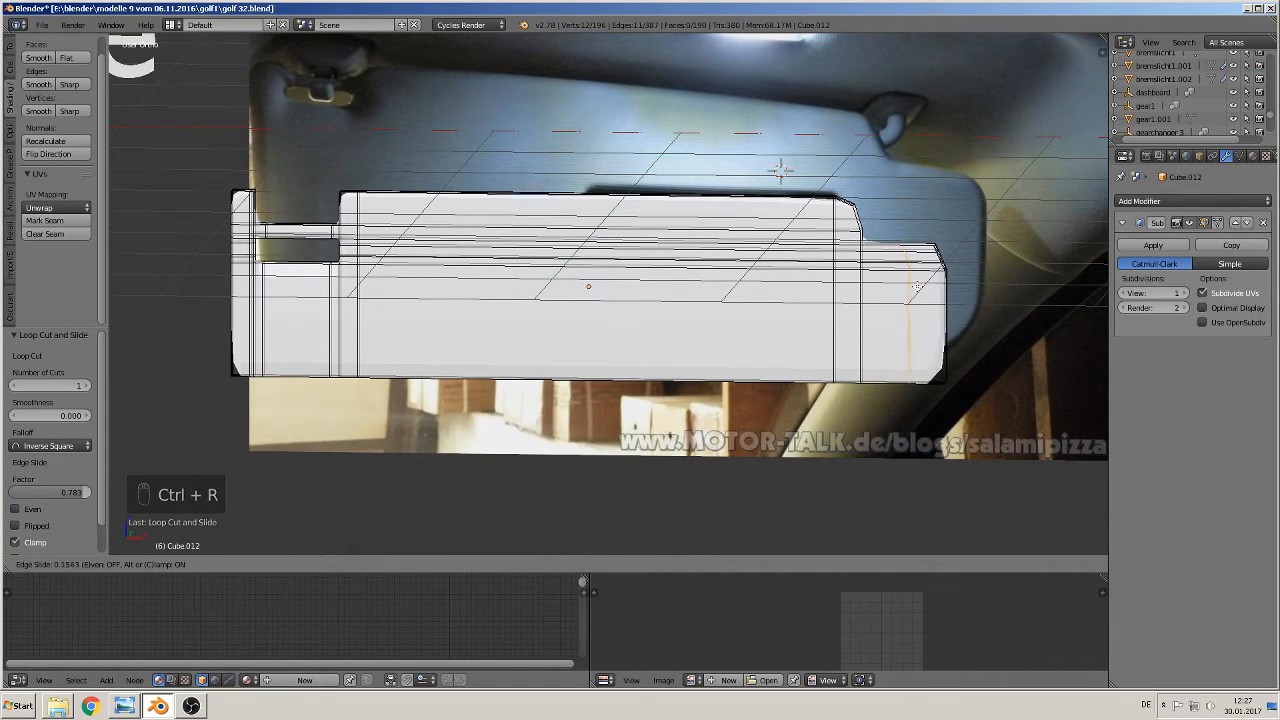
pyautogui.click(905, 290)
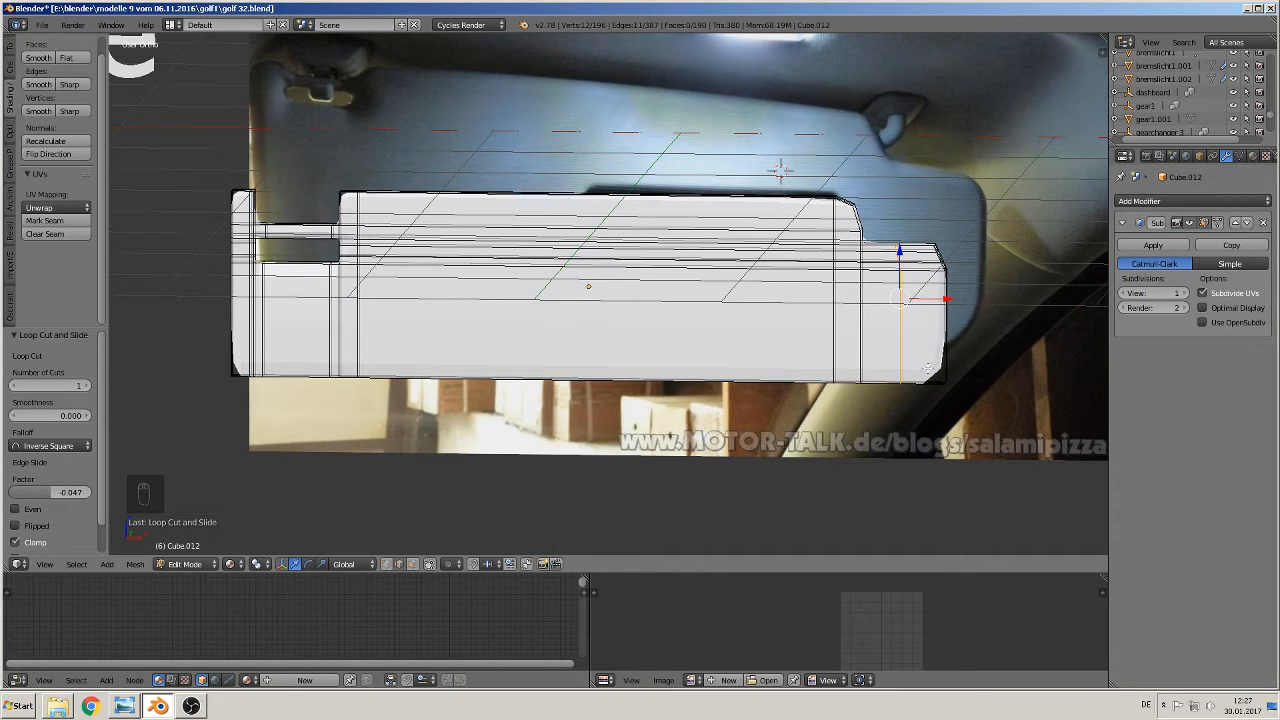
# - Add a horizontal loop cut along the lower half of the visor and check the smoothed shape in Object Mode
pyautogui.hotkey('ctrl', 'r')
pyautogui.click(931, 351)
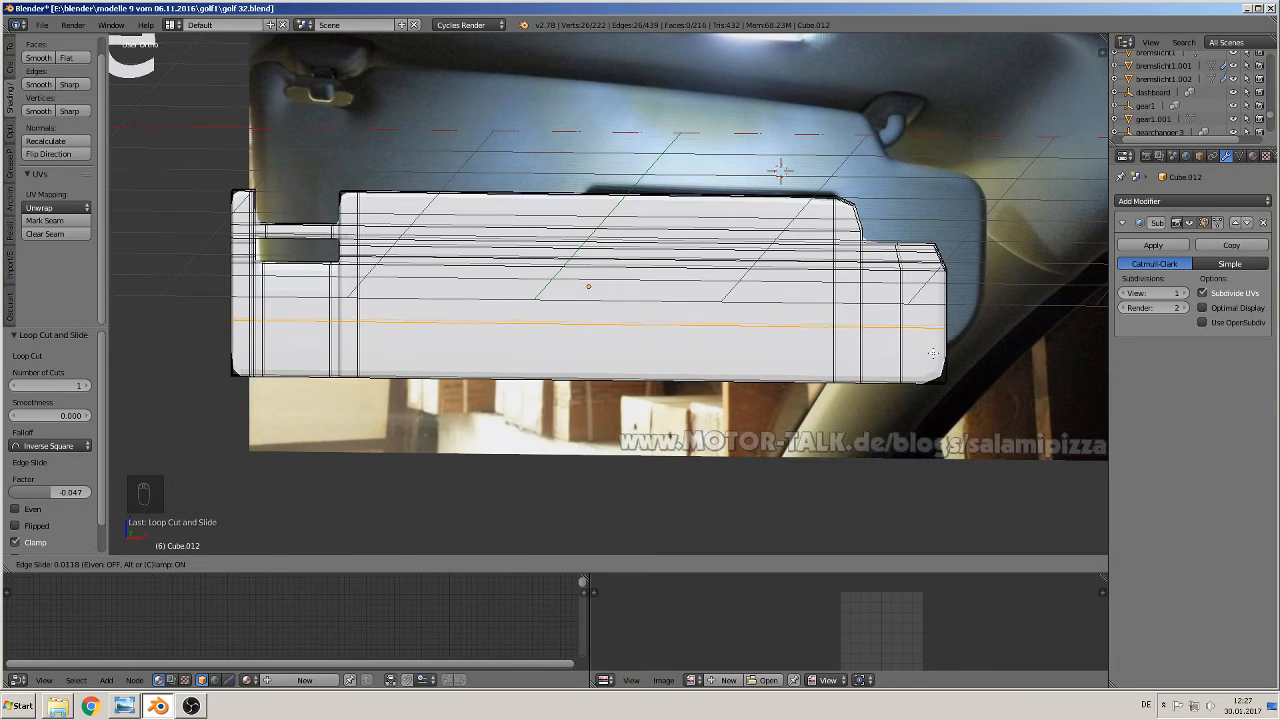
pyautogui.click(928, 348)
pyautogui.press('Tab')
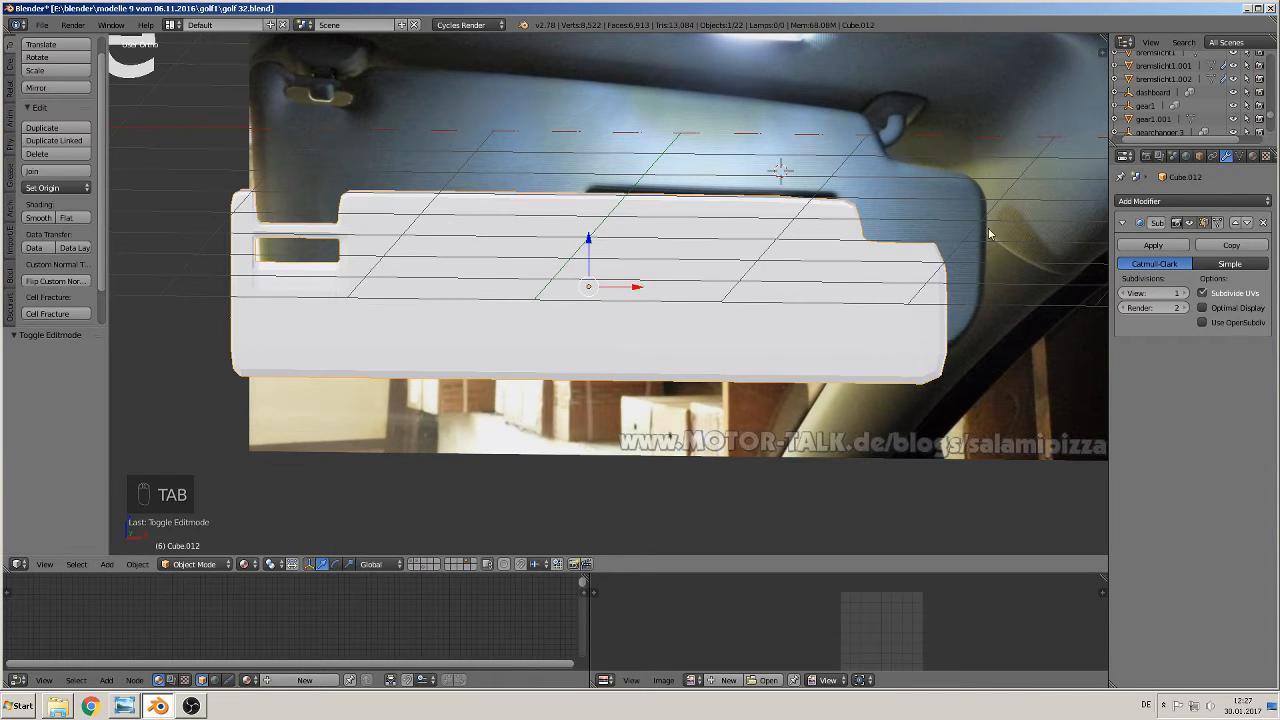
pyautogui.press('Tab')
# - Select the upper corner vertices of the visor's stepped end, shift them slightly inward, and inspect the rounded corner
pyautogui.scroll(5, 985, 250)
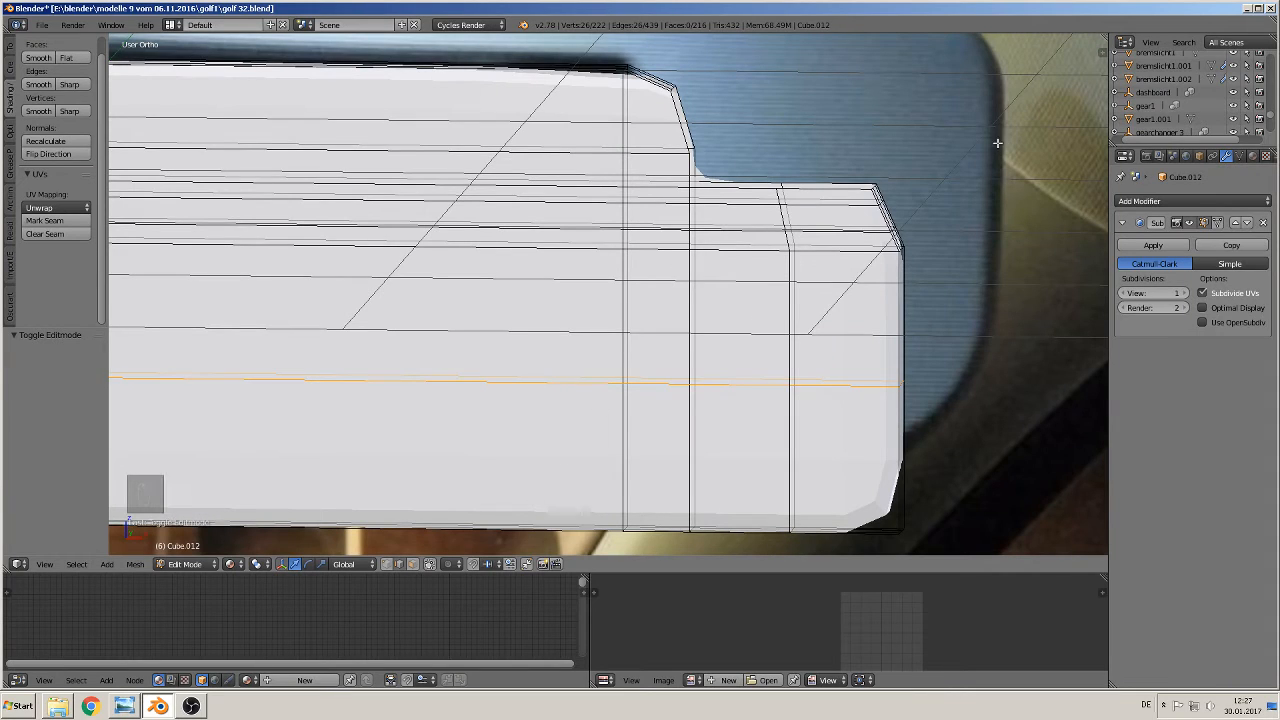
pyautogui.press('a')
pyautogui.click(388, 565)
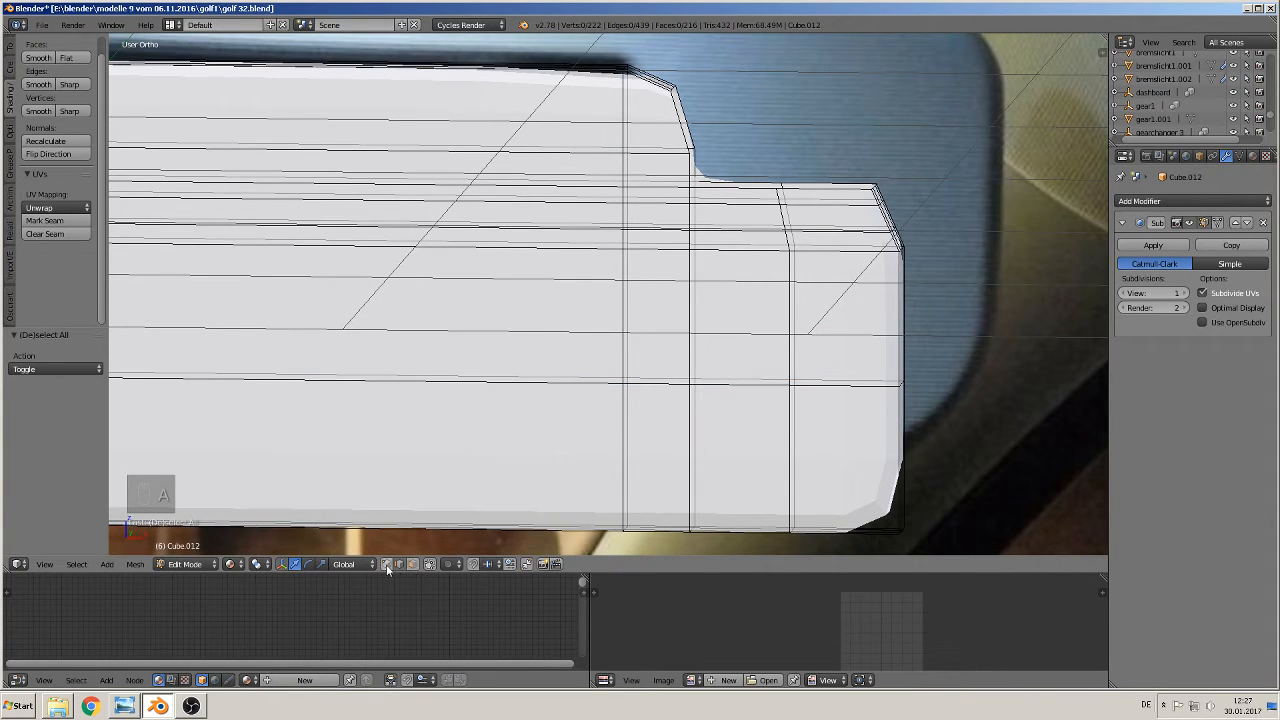
pyautogui.press('a')
pyautogui.press('c')
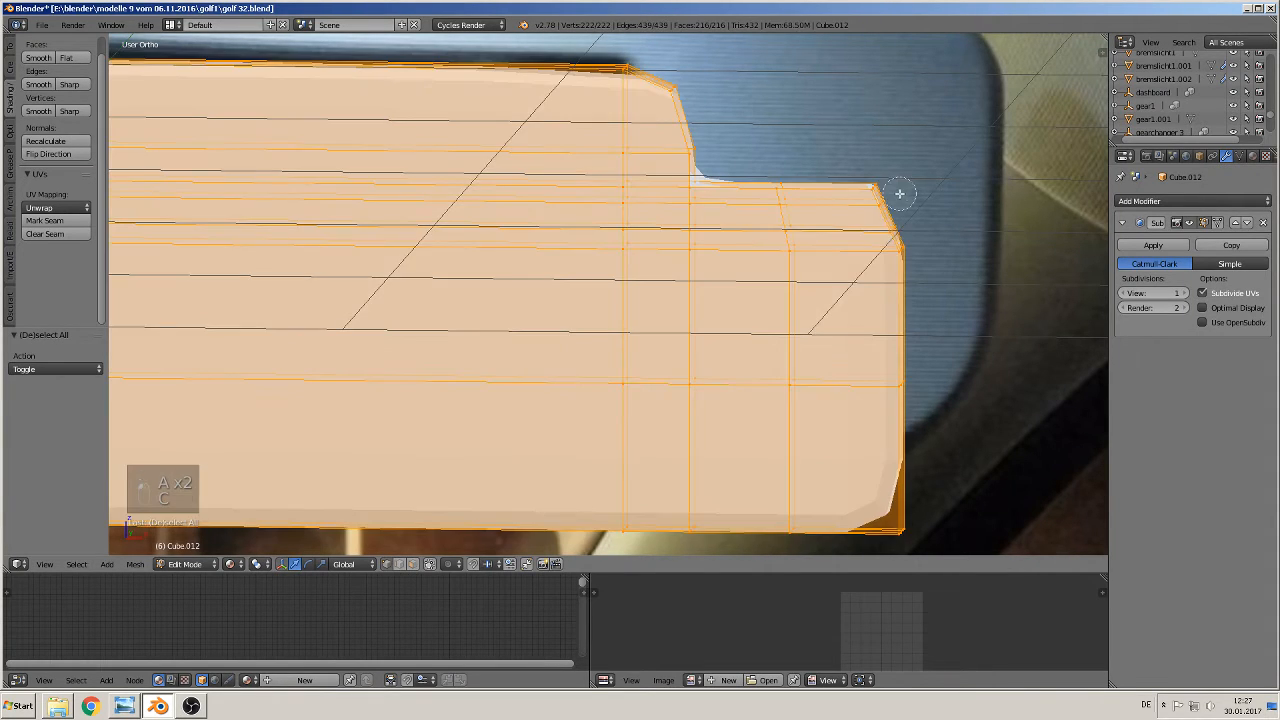
pyautogui.press('a')
pyautogui.press('c')
pyautogui.click(876, 186)
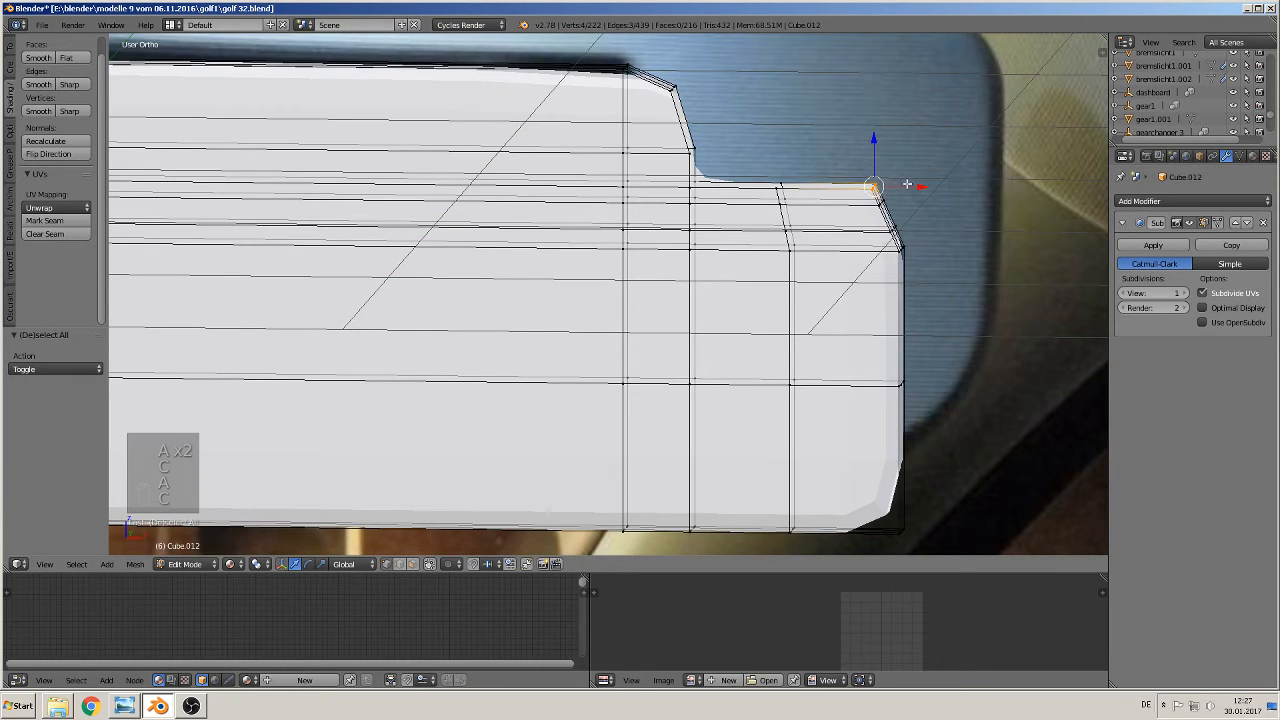
pyautogui.moveTo(910, 185); pyautogui.dragTo(886, 193)
pyautogui.moveTo(848, 142); pyautogui.dragTo(834, 148)
pyautogui.moveTo(780, 181); pyautogui.dragTo(750, 318, button='middle')
pyautogui.press('Tab')
pyautogui.scroll(-5, 750, 318)
pyautogui.scroll(7, 749, 323)
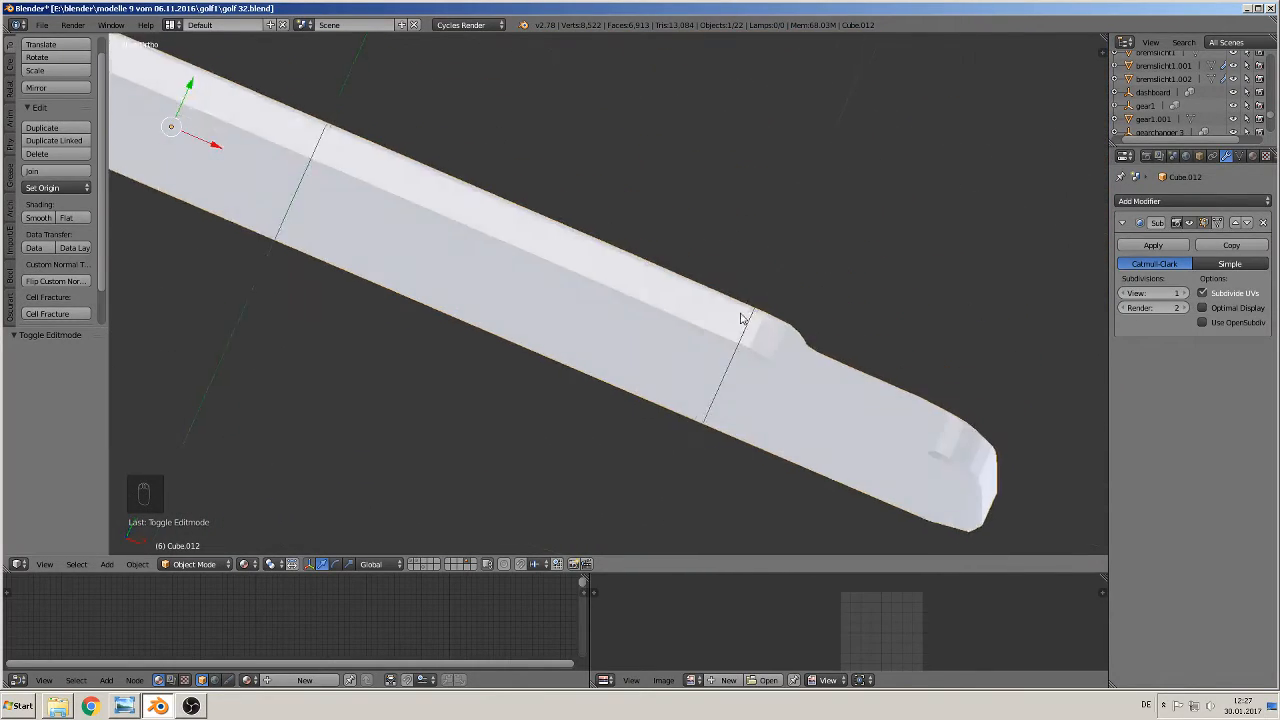
# - Fill the open gap on the step's slanted edge with a face built from its six border vertices
pyautogui.press('Tab')
pyautogui.scroll(2, 844, 247)
pyautogui.keyDown('shift'); pyautogui.moveTo(842, 222); pyautogui.dragTo(746, 224, button='middle'); pyautogui.keyUp('shift')
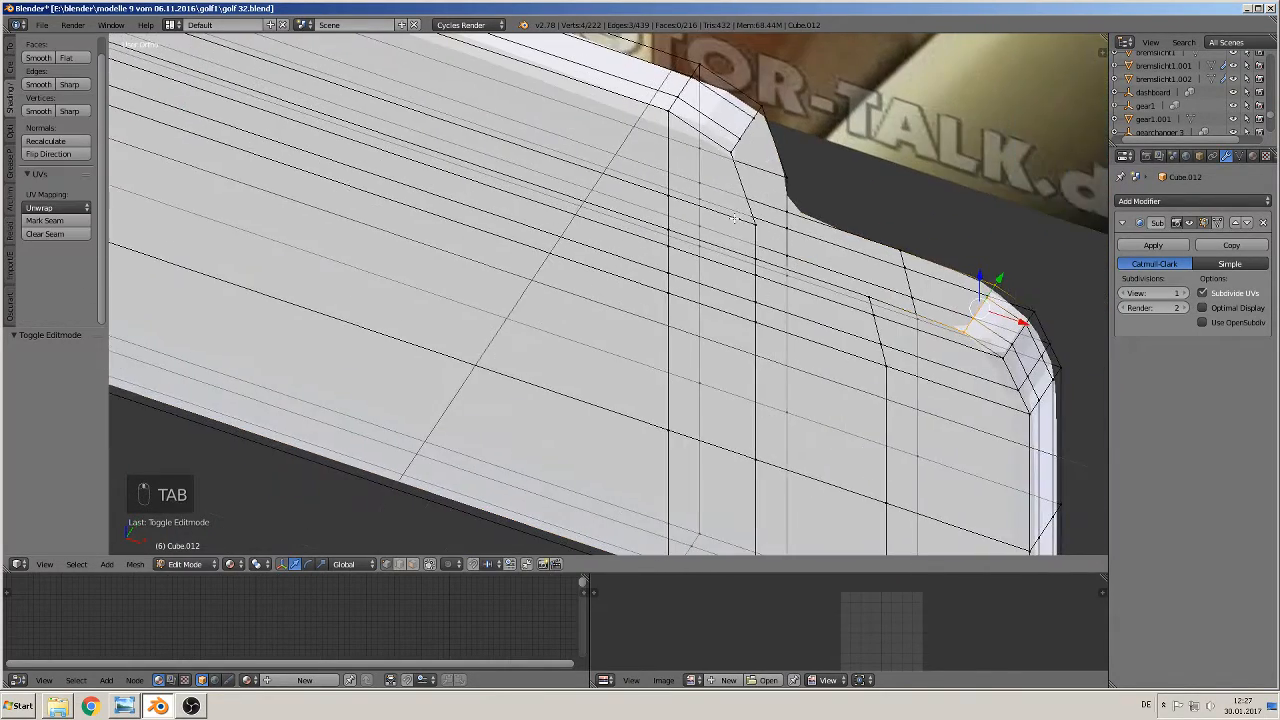
pyautogui.rightClick(749, 220)
pyautogui.keyDown('shift'); pyautogui.rightClick(790, 173); pyautogui.keyUp('shift')
pyautogui.keyDown('shift'); pyautogui.rightClick(760, 102); pyautogui.keyUp('shift')
pyautogui.keyDown('shift'); pyautogui.rightClick(757, 116); pyautogui.keyUp('shift')
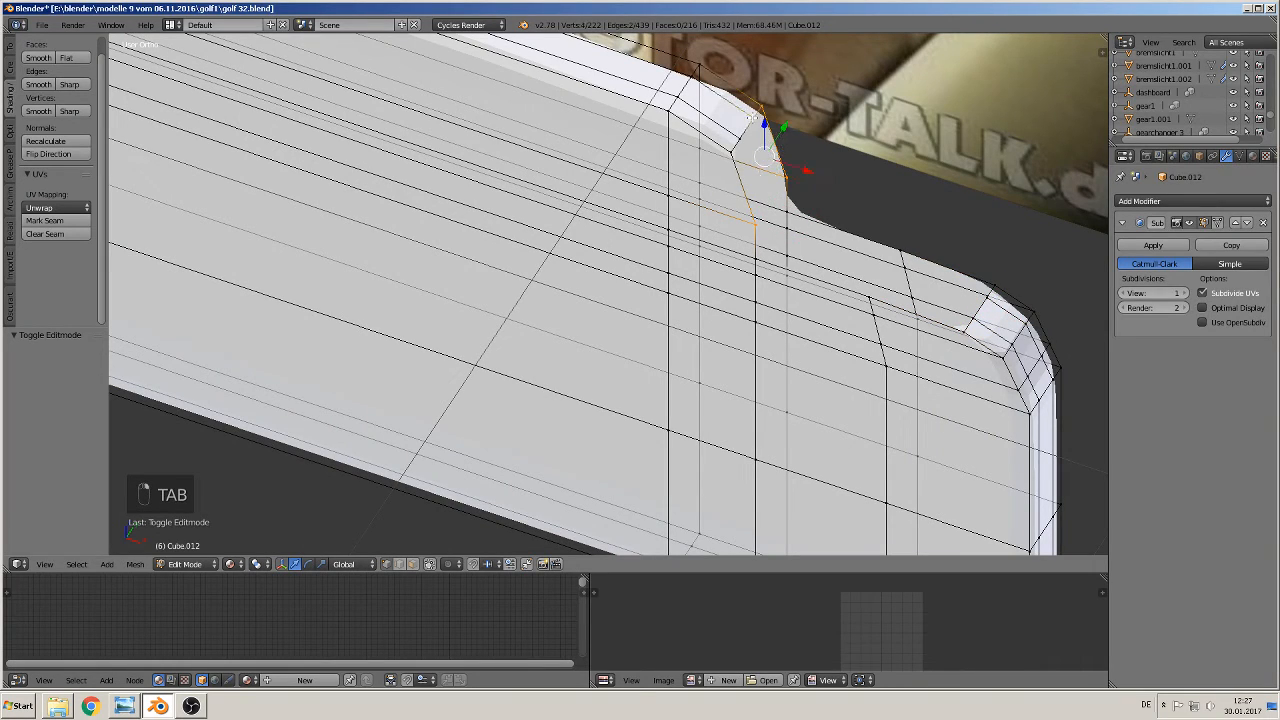
pyautogui.keyDown('shift'); pyautogui.rightClick(740, 139); pyautogui.keyUp('shift')
pyautogui.keyDown('shift'); pyautogui.rightClick(731, 154); pyautogui.keyUp('shift')
pyautogui.press('f')
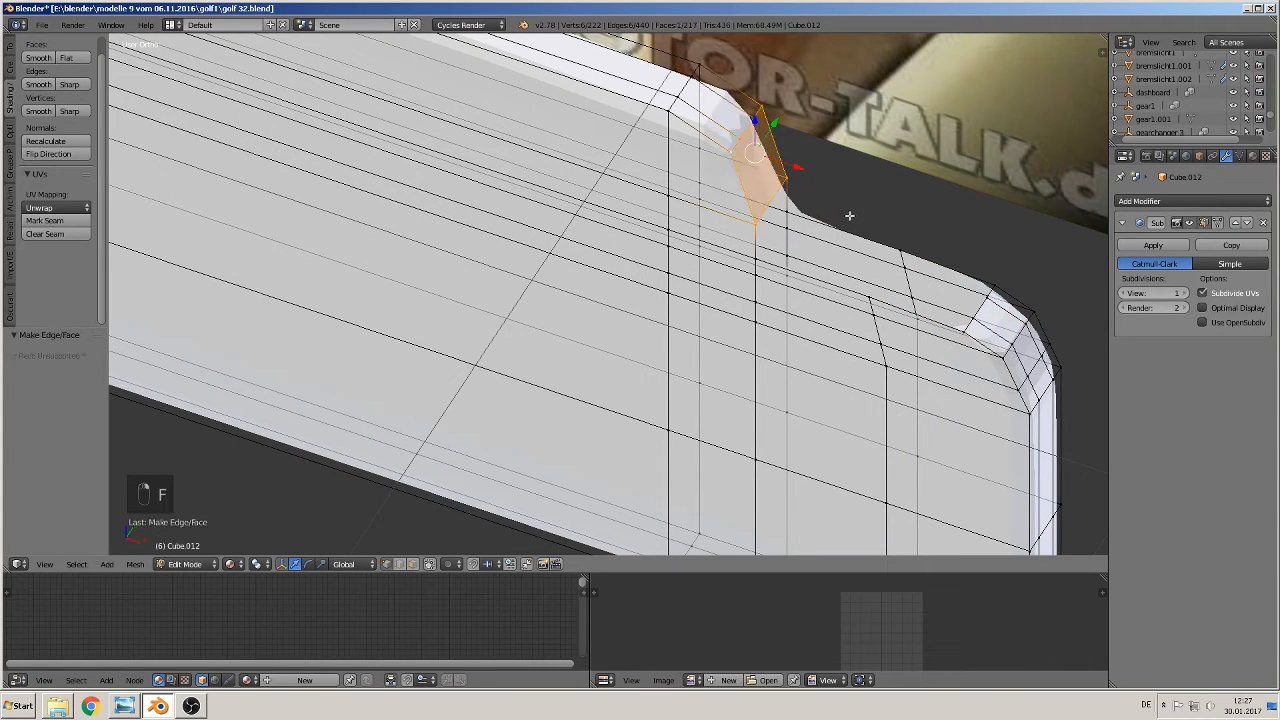
# - Fill the small gap at the step's inner corner, directly below the slanted edge, with a four-vertex face
pyautogui.moveTo(850, 216); pyautogui.dragTo(813, 156, button='middle')
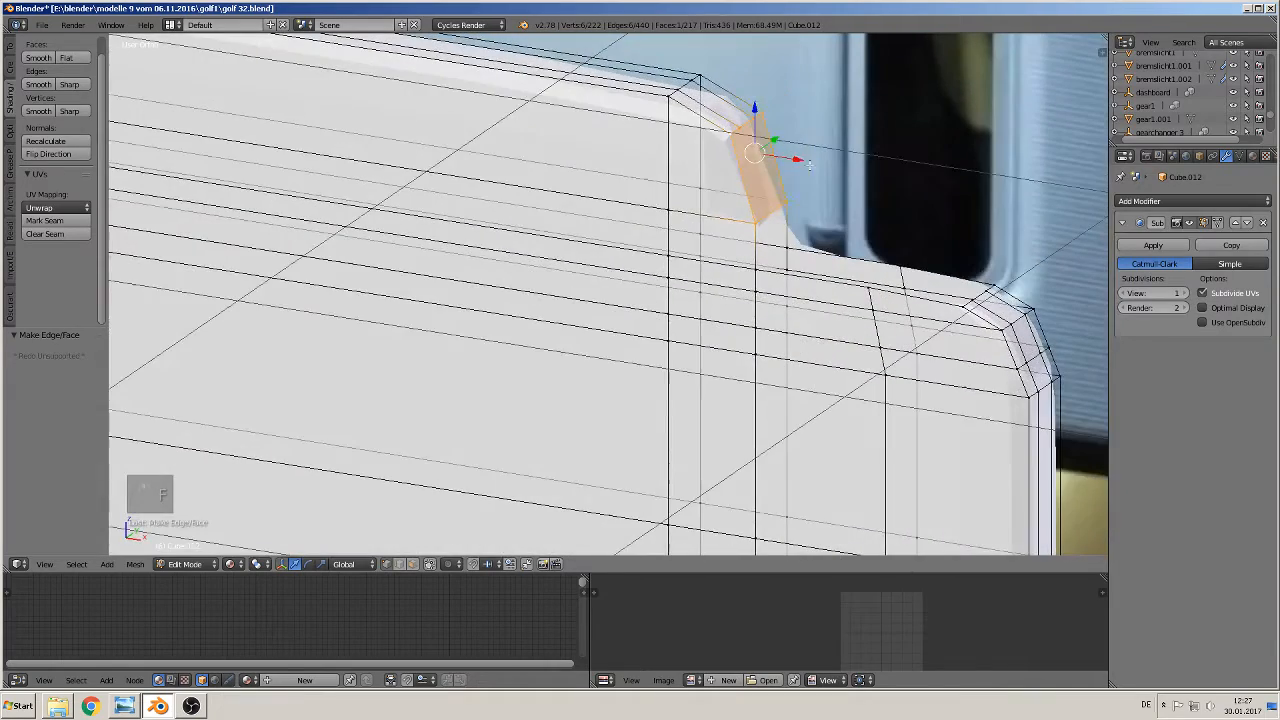
pyautogui.rightClick(791, 200)
pyautogui.keyDown('shift'); pyautogui.rightClick(758, 235); pyautogui.keyUp('shift')
pyautogui.keyDown('shift'); pyautogui.rightClick(758, 266); pyautogui.keyUp('shift')
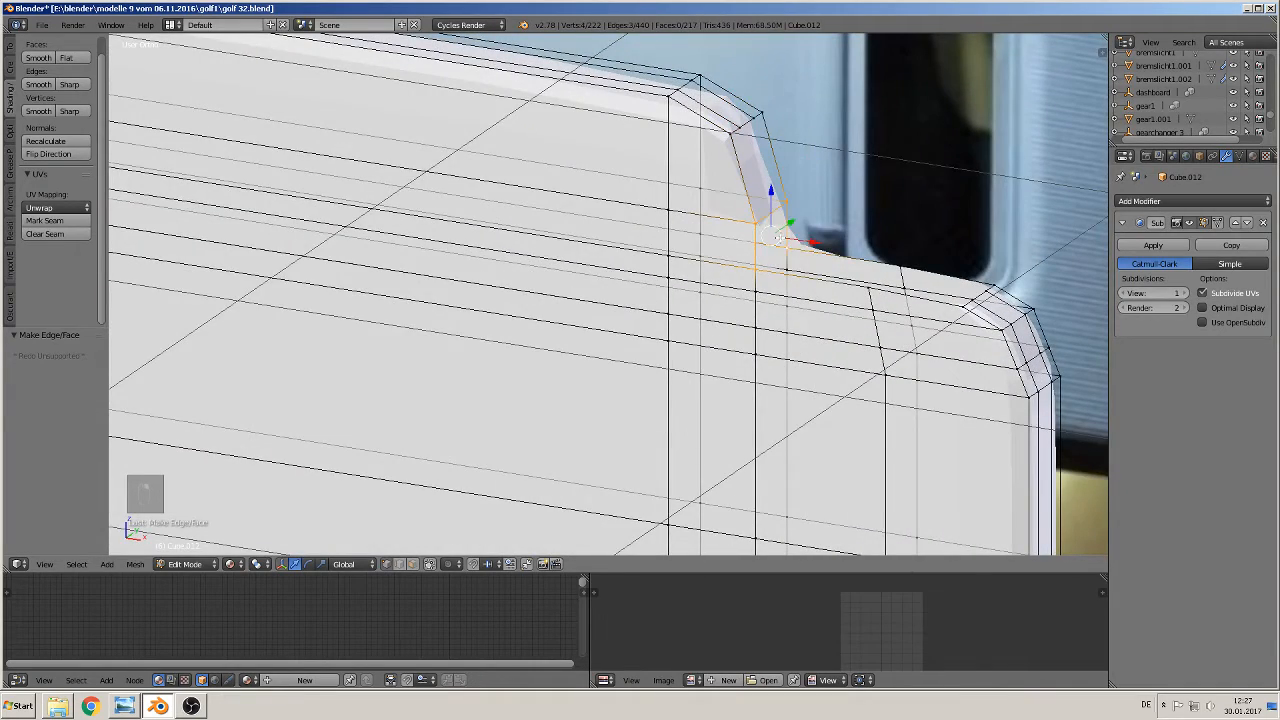
pyautogui.keyDown('shift'); pyautogui.rightClick(824, 260); pyautogui.keyUp('shift')
pyautogui.press('f')
# - Fill the first part of the lower ledge, from the inner corner to the vertical loop cut, with a face
pyautogui.moveTo(822, 256); pyautogui.dragTo(835, 283, button='middle')
pyautogui.rightClick(788, 234)
pyautogui.keyDown('shift'); pyautogui.rightClick(766, 277); pyautogui.keyUp('shift')
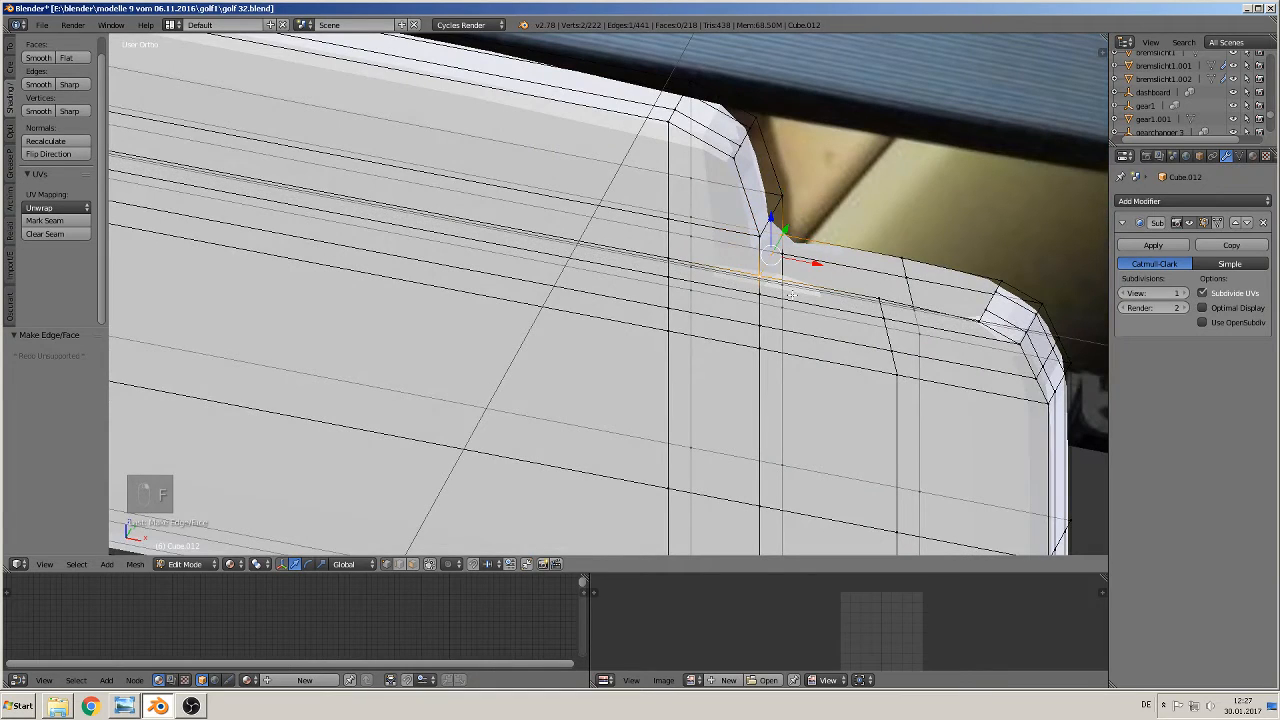
pyautogui.keyDown('shift'); pyautogui.rightClick(876, 295); pyautogui.keyUp('shift')
pyautogui.keyDown('shift'); pyautogui.rightClick(907, 256); pyautogui.keyUp('shift')
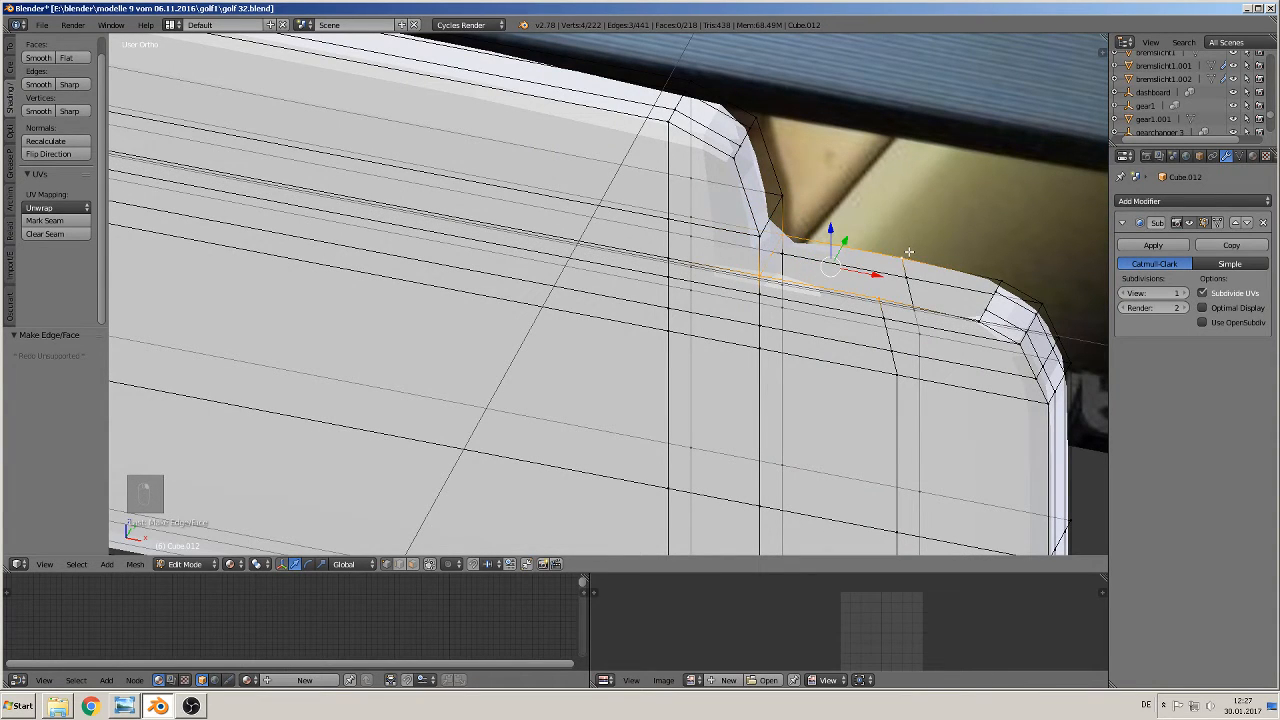
pyautogui.press('f')
# - Fill the remaining ledge gap between the vertical loop cut and the rounded outer corner with a six-vertex face
pyautogui.rightClick(902, 257)
pyautogui.keyDown('shift'); pyautogui.rightClick(878, 294); pyautogui.keyUp('shift')
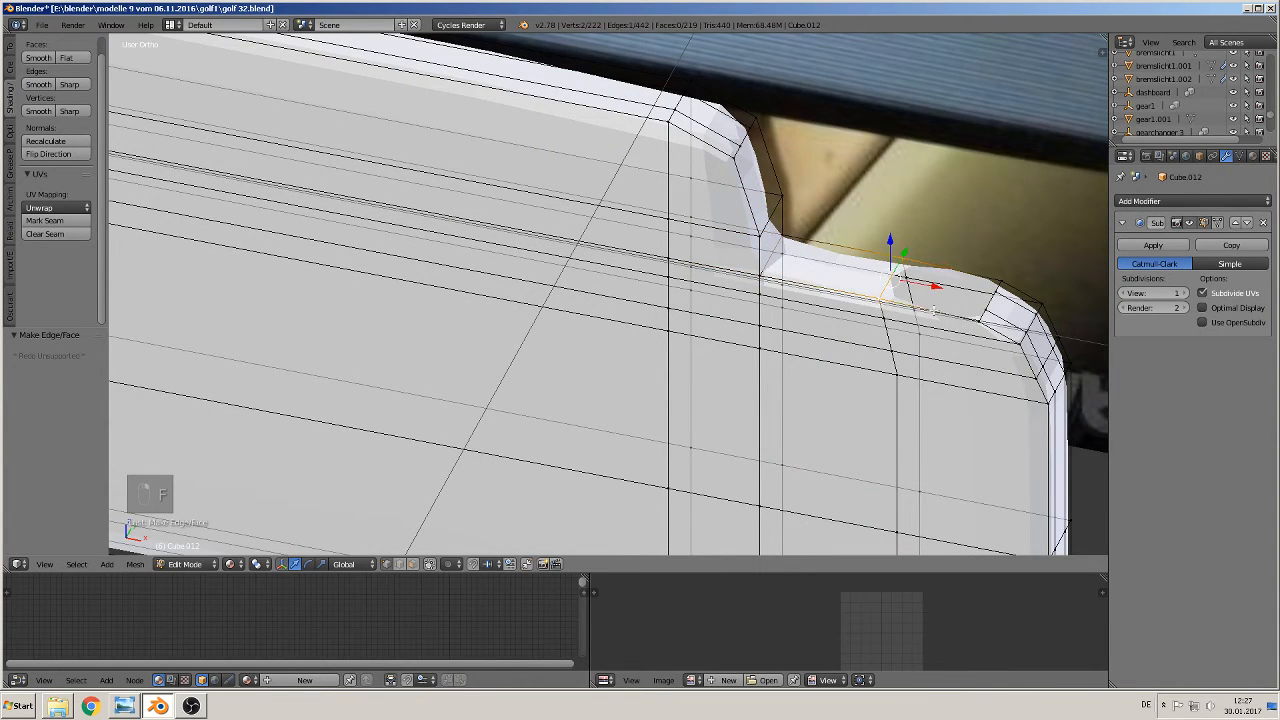
pyautogui.keyDown('shift'); pyautogui.rightClick(978, 317); pyautogui.keyUp('shift')
pyautogui.keyDown('shift'); pyautogui.rightClick(979, 317); pyautogui.keyUp('shift')
pyautogui.keyDown('shift'); pyautogui.rightClick(994, 282); pyautogui.keyUp('shift')
pyautogui.keyDown('shift'); pyautogui.rightClick(991, 282); pyautogui.keyUp('shift')
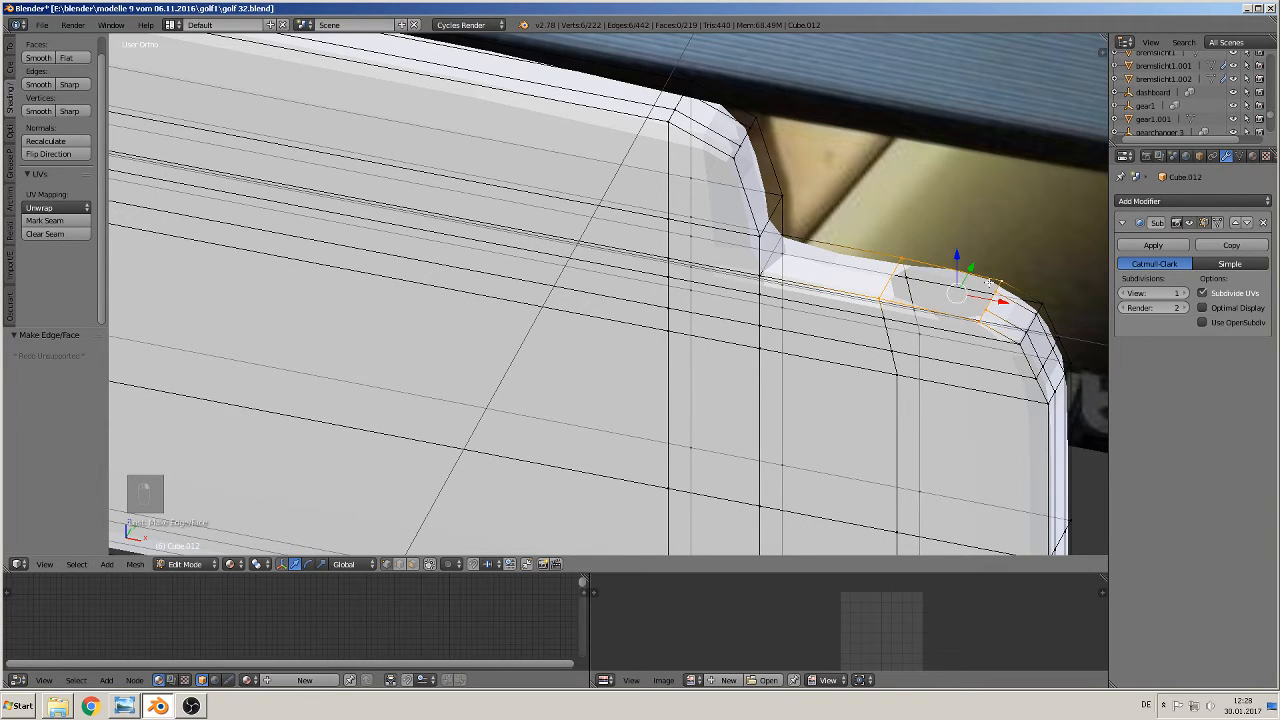
pyautogui.press('f')
# - Limit selection to visible geometry and knife a lengthwise cut through the new edge faces, from the slanted edge down along the ledge
pyautogui.moveTo(986, 280); pyautogui.dragTo(900, 272, button='middle')
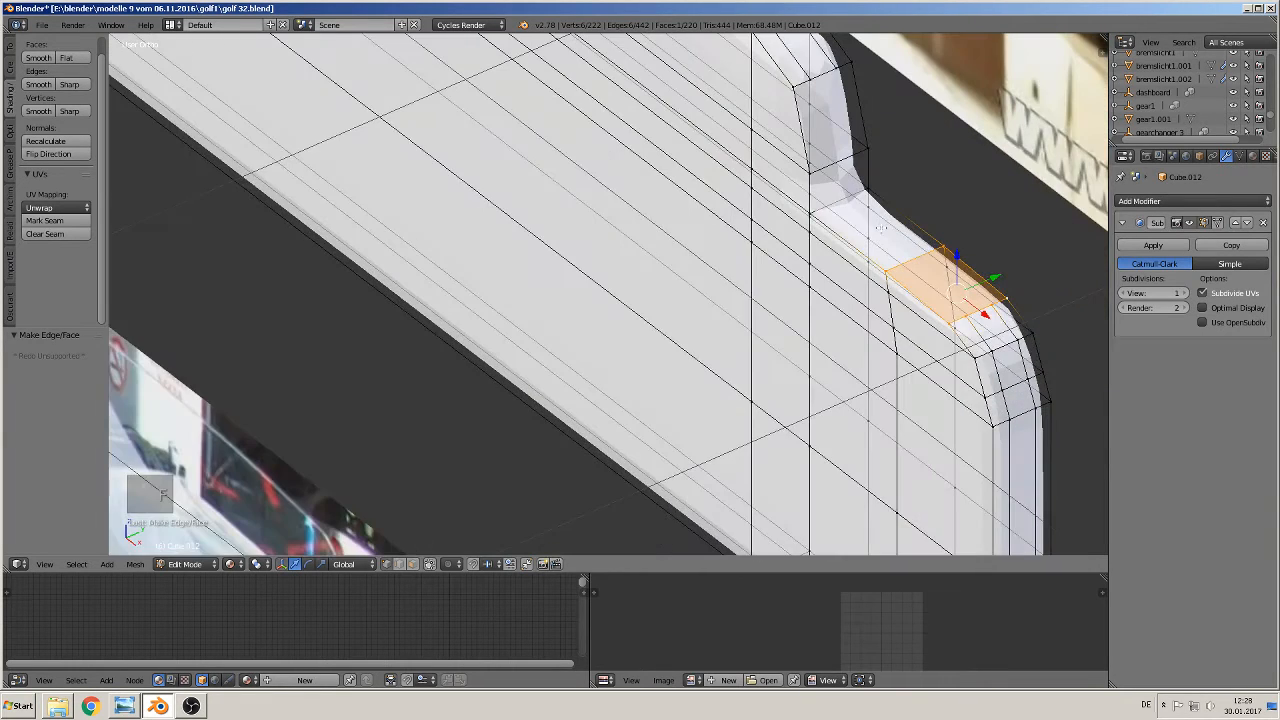
pyautogui.keyDown('shift'); pyautogui.moveTo(880, 229); pyautogui.dragTo(818, 324, button='middle'); pyautogui.keyUp('shift')
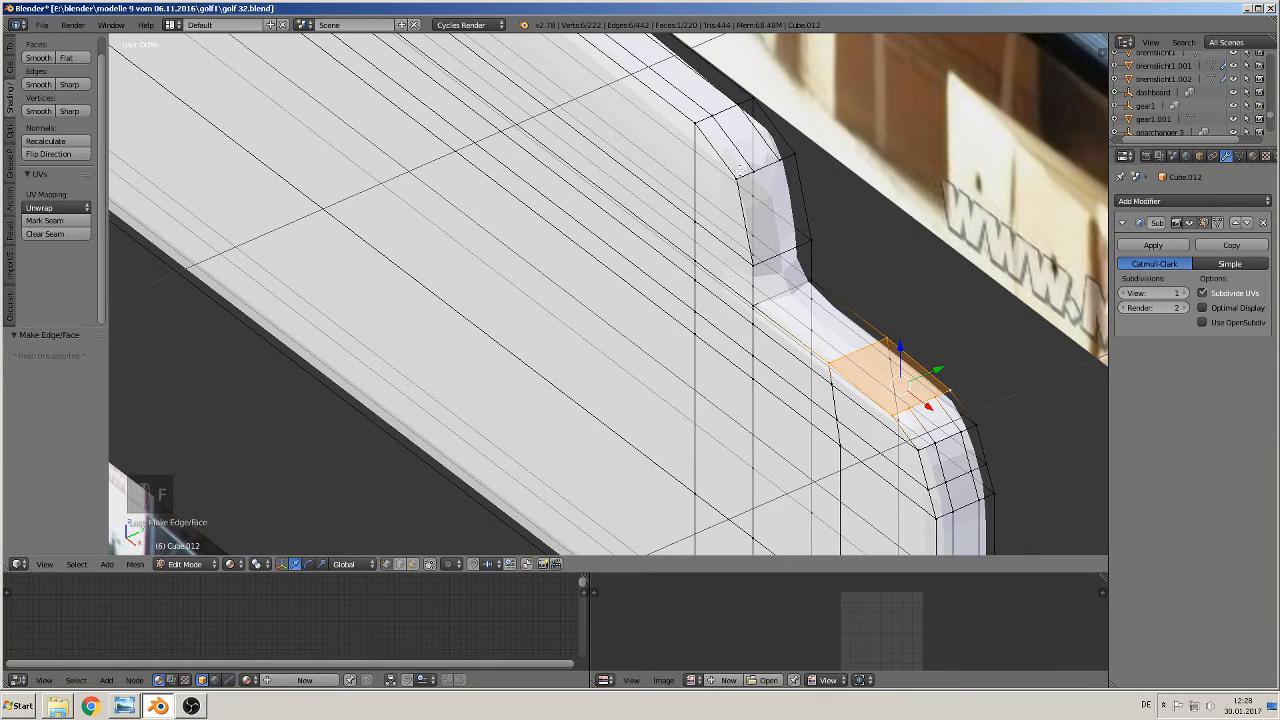
pyautogui.click(430, 564)
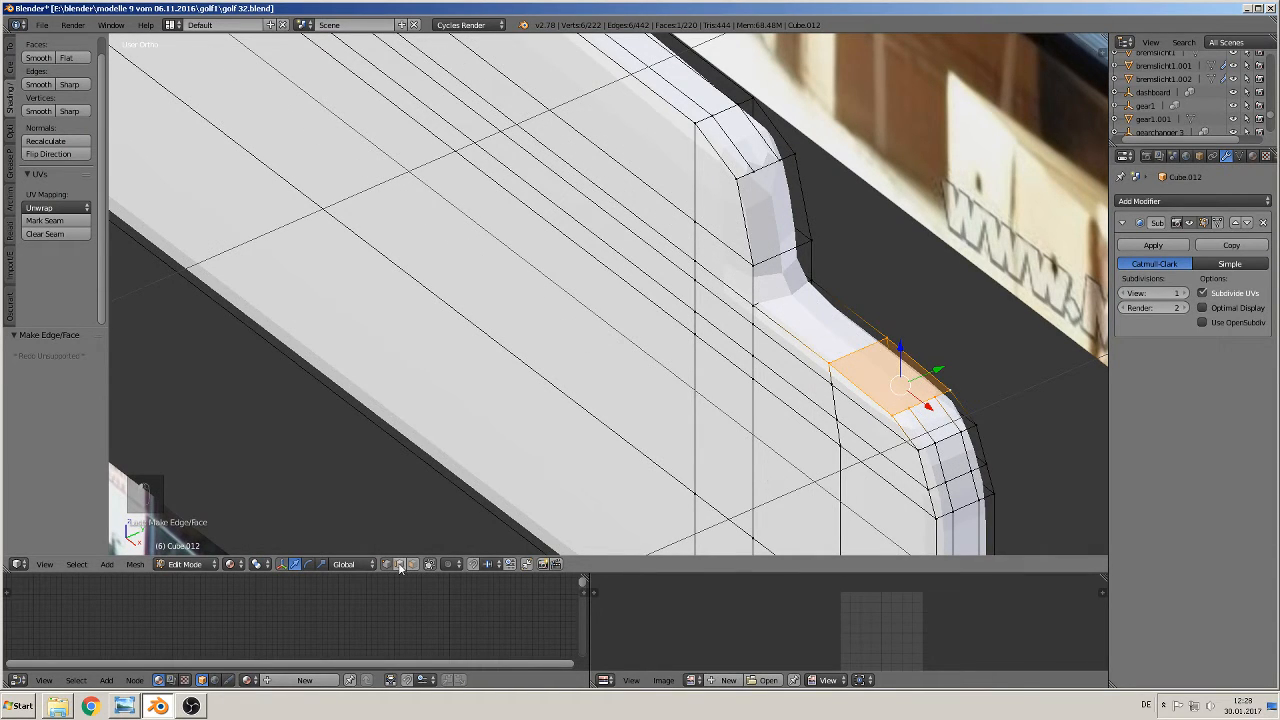
pyautogui.click(6, 47)
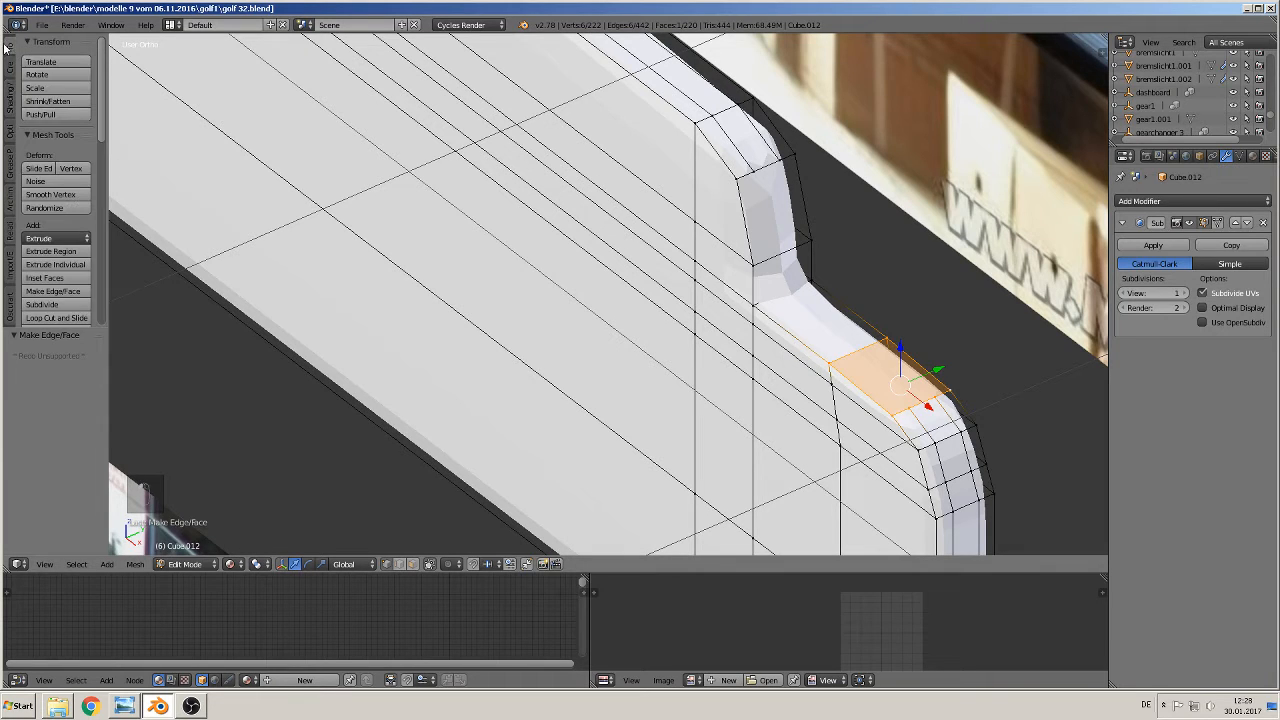
pyautogui.scroll(-3, 44, 316)
pyautogui.click(37, 290)
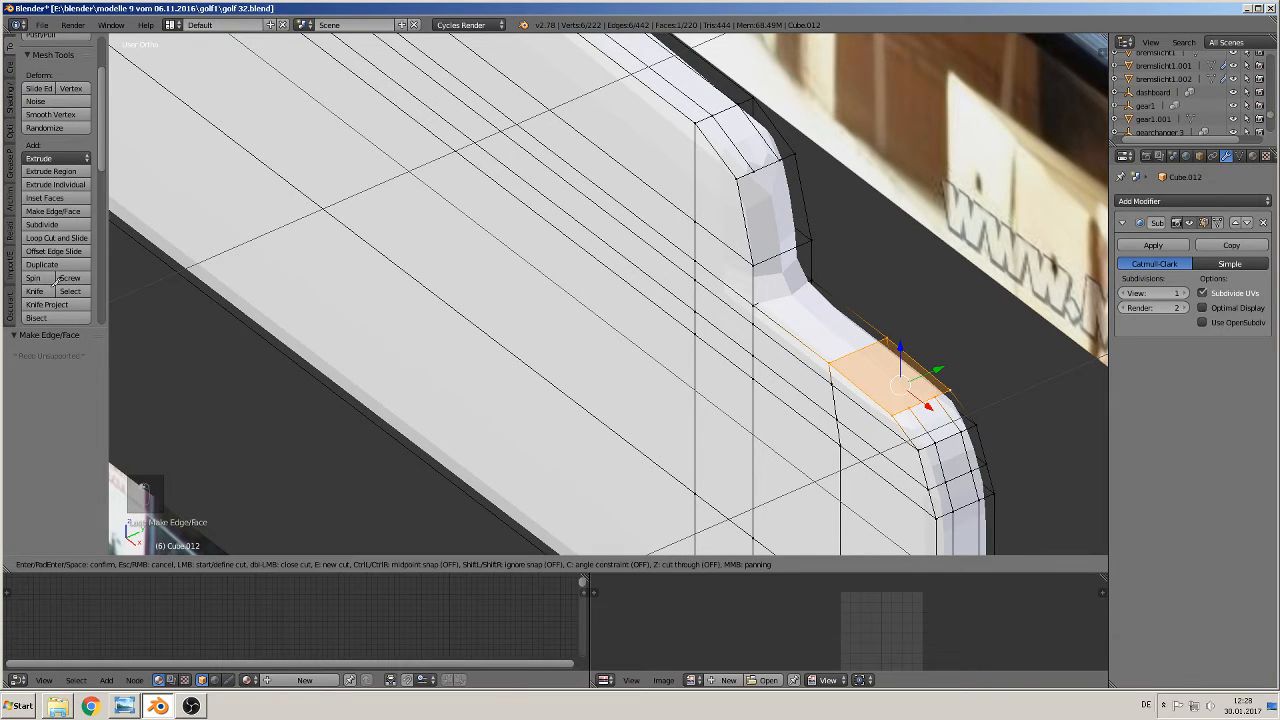
pyautogui.click(753, 172)
pyautogui.click(772, 257)
pyautogui.click(777, 295)
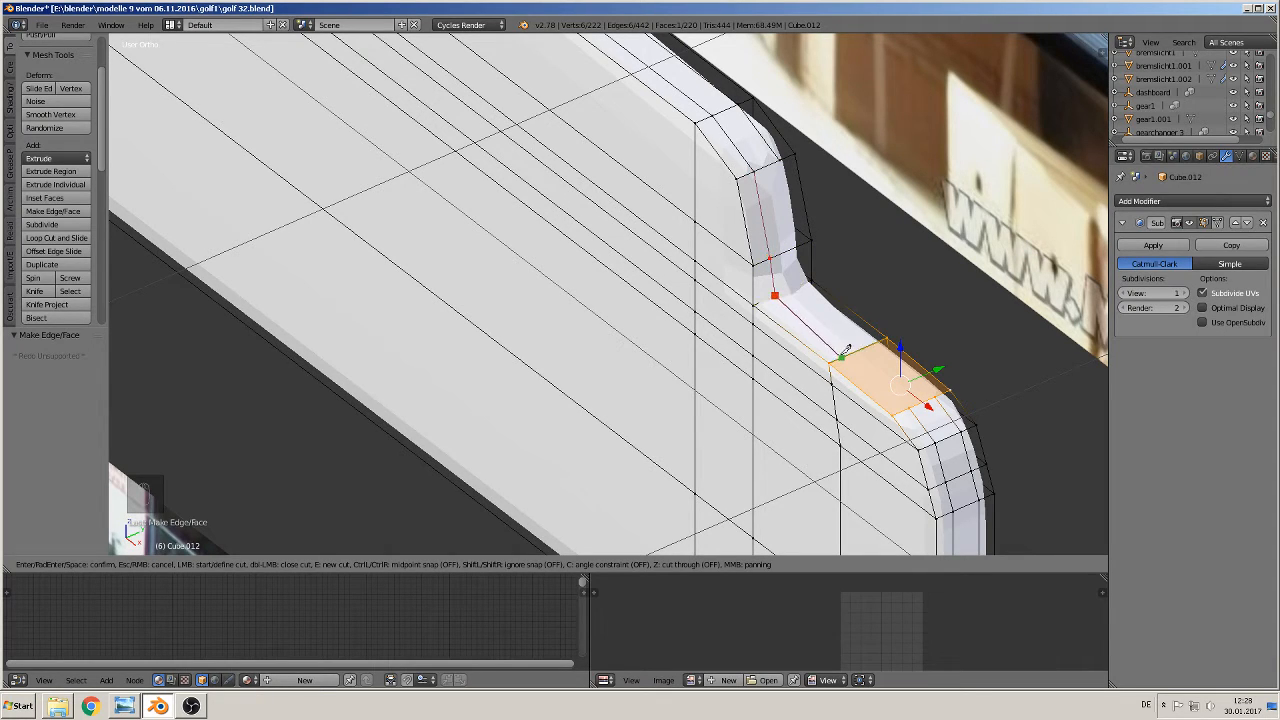
pyautogui.click(846, 354)
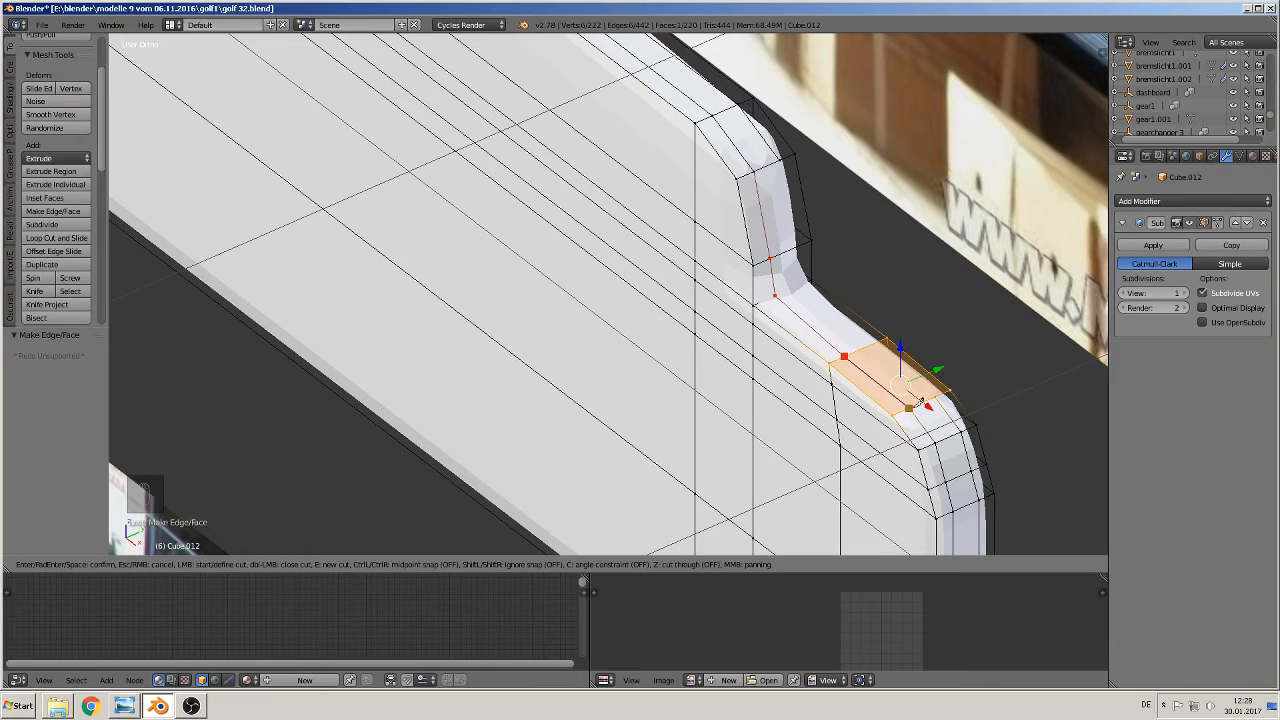
pyautogui.press('Return')
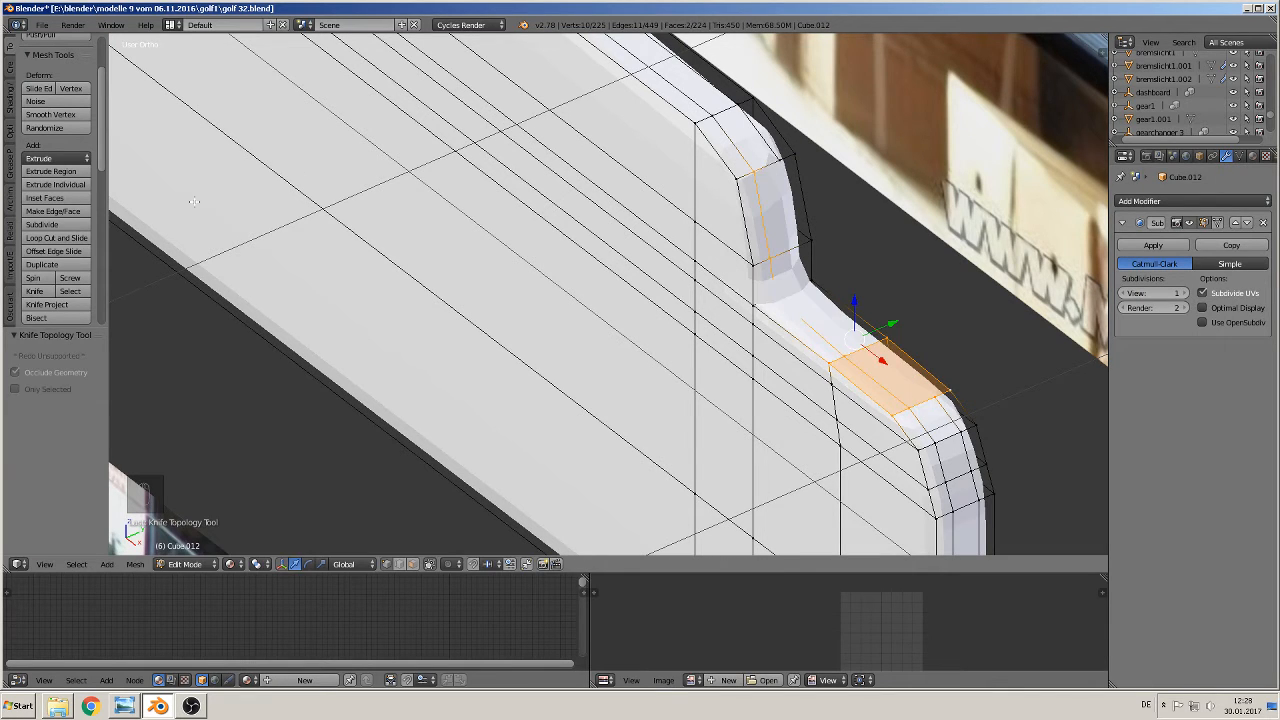
# - Knife a second lengthwise cut through the edge faces, from the slanted edge around the inner corner to the ledge, and leave Edit Mode
pyautogui.click(40, 292)
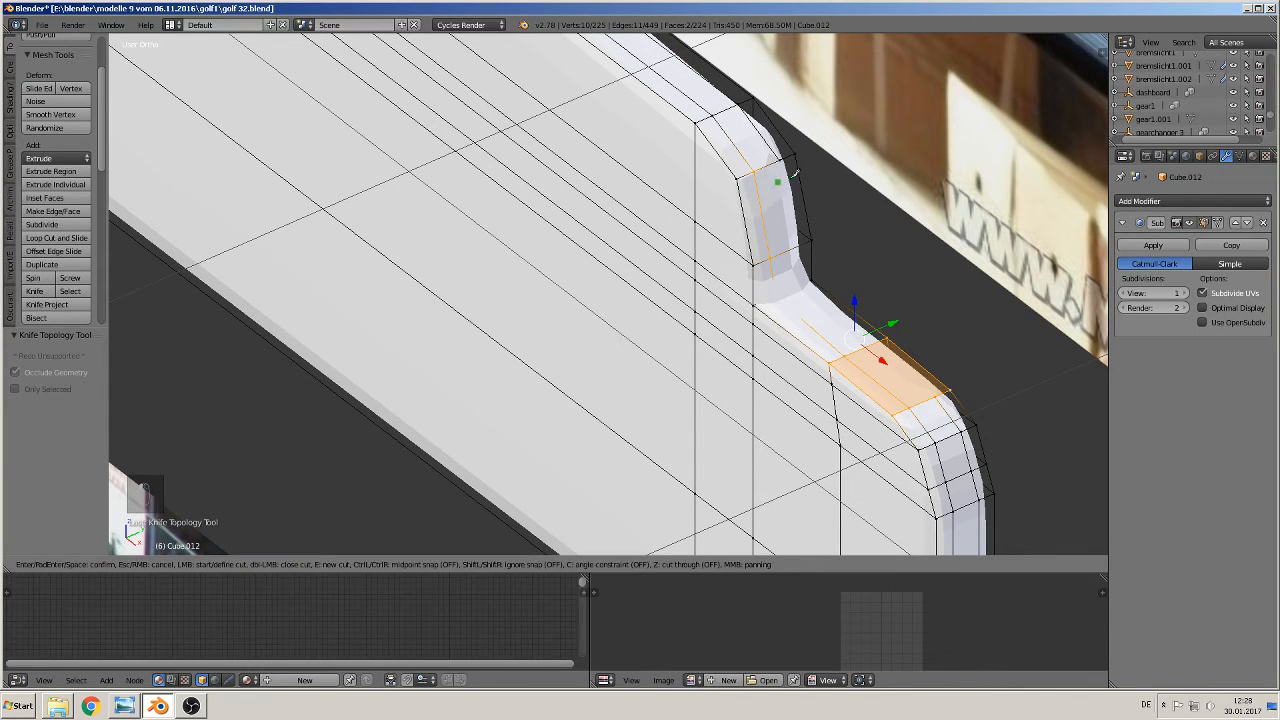
pyautogui.click(779, 160)
pyautogui.click(801, 286)
pyautogui.click(870, 345)
pyautogui.press('Return')
pyautogui.press('Tab')
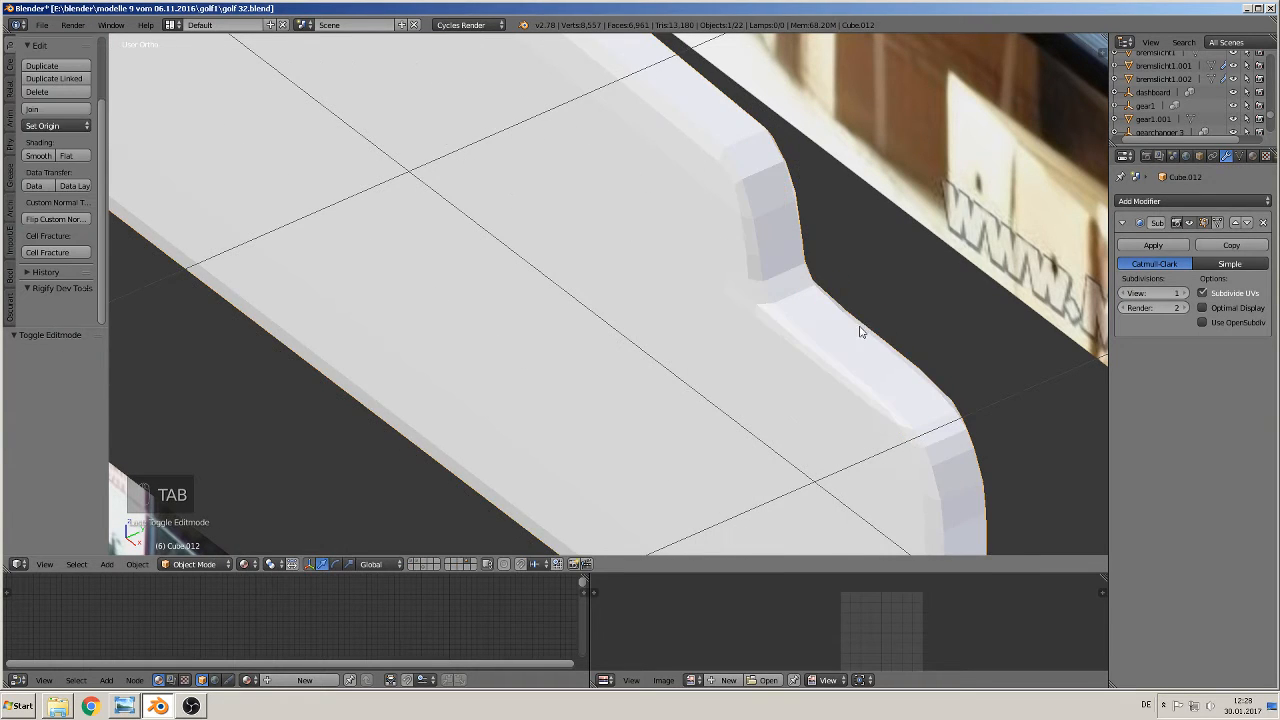
# - Apply smooth shading to the sun visor and compare it with the reference photo in front view
pyautogui.scroll(-4, 860, 332)
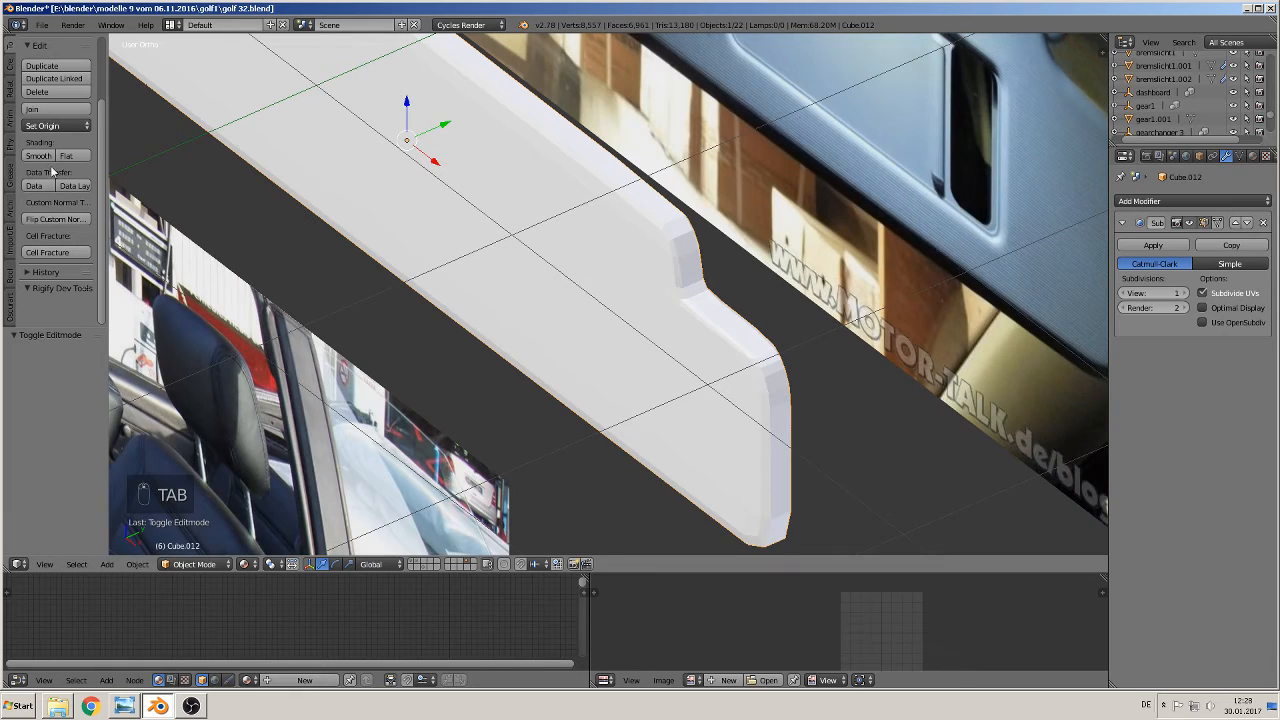
pyautogui.click(48, 157)
pyautogui.moveTo(229, 211); pyautogui.dragTo(517, 380, button='middle')
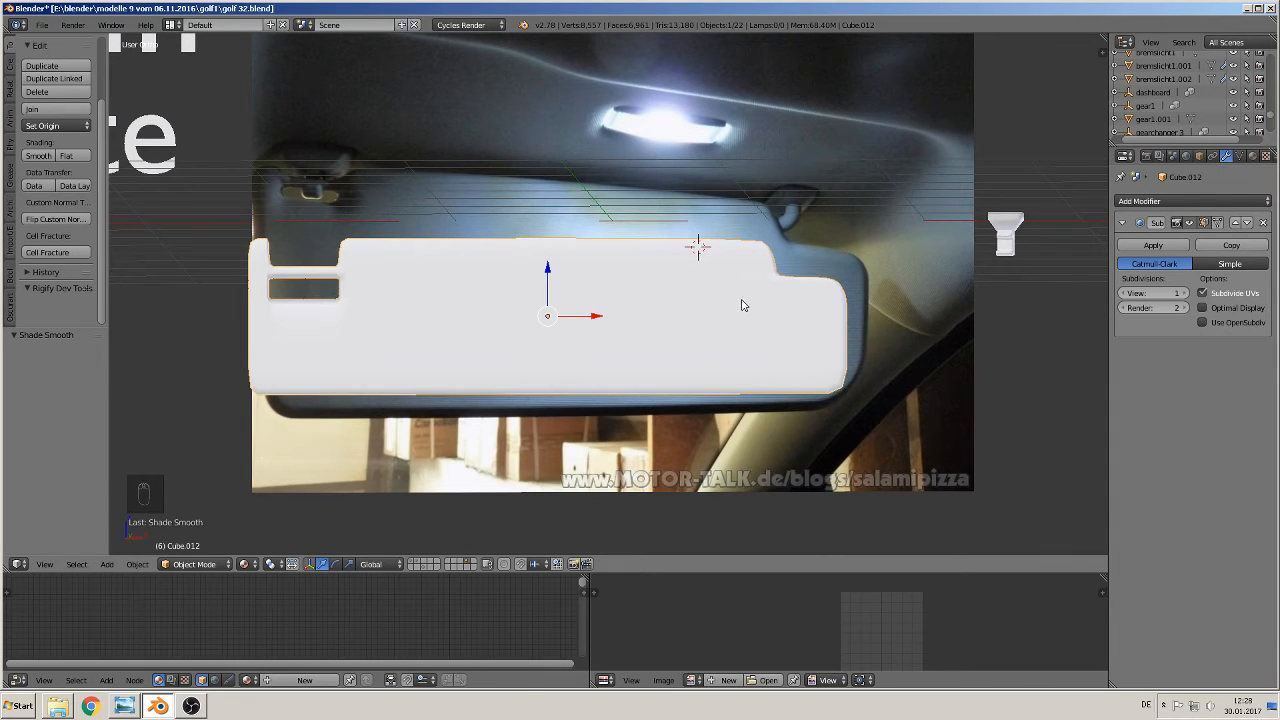
pyautogui.press('KP_1')
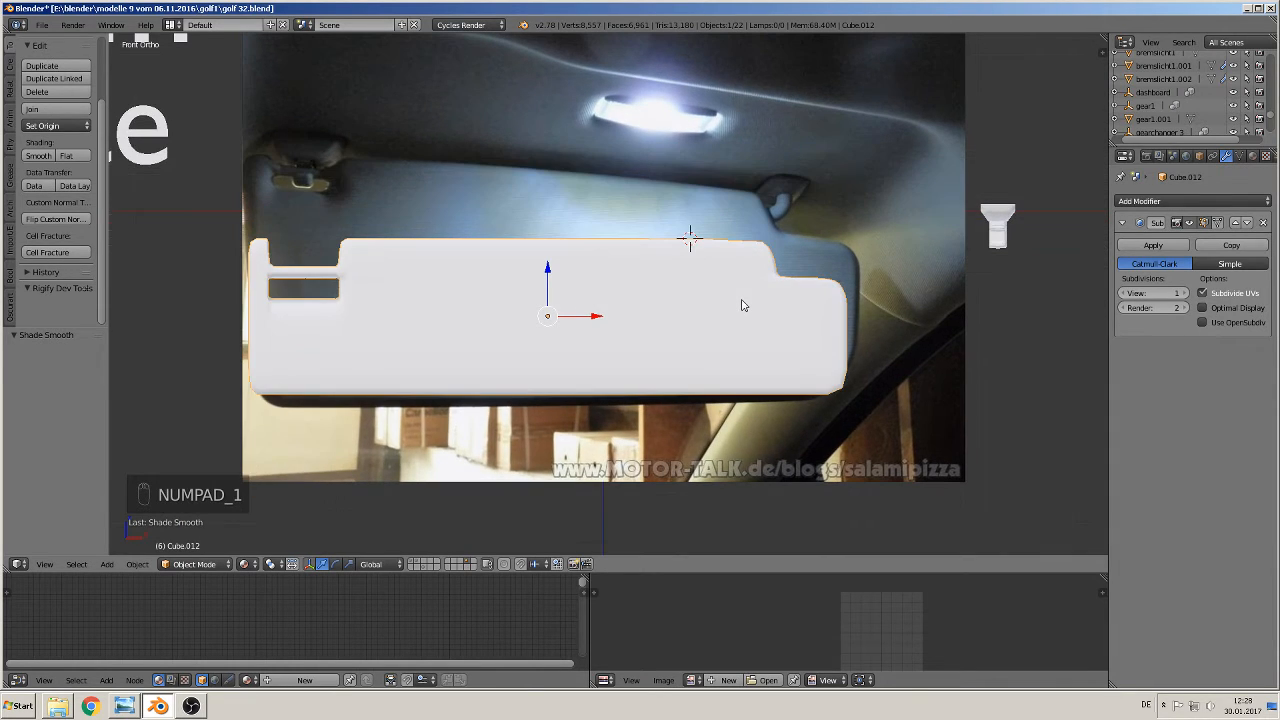
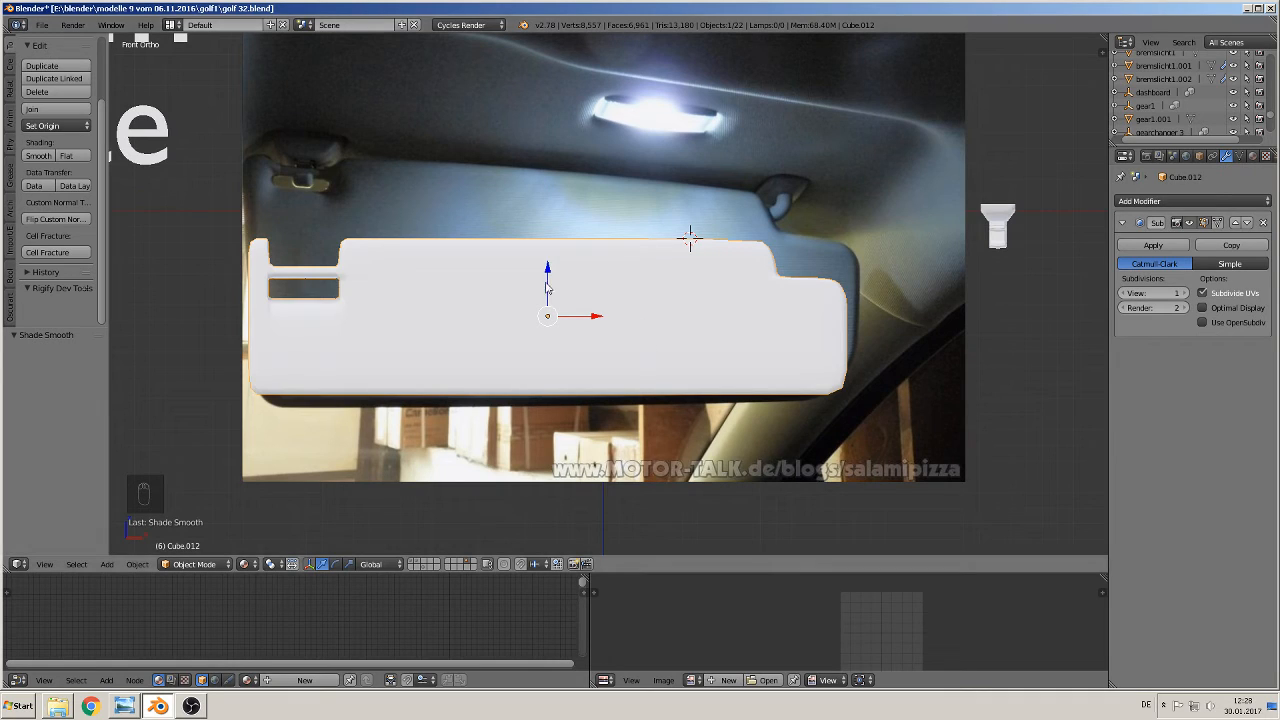
# - Shift all vertices along the notch's side nearer the visor's long body slightly inward along X to narrow the notch
pyautogui.press('a')
pyautogui.press('Tab')
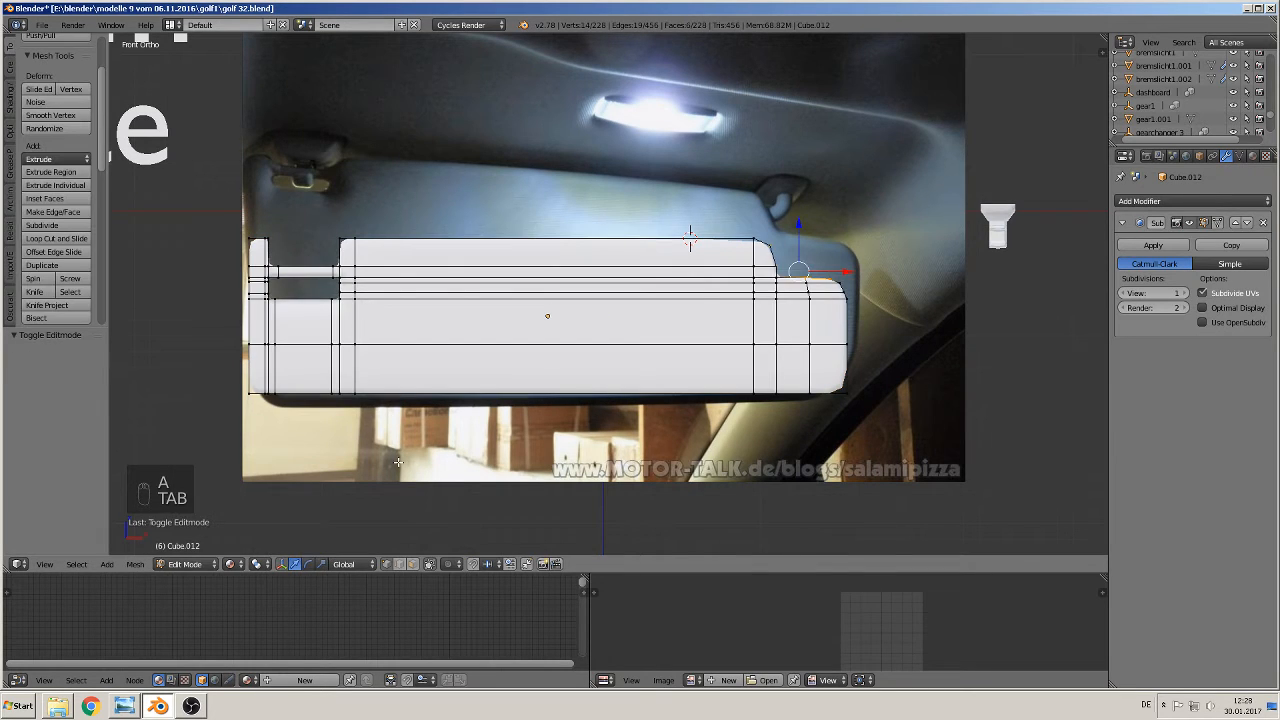
pyautogui.press('a')
pyautogui.press('b')
pyautogui.moveTo(403, 418); pyautogui.dragTo(288, 173)
pyautogui.moveTo(386, 295)
pyautogui.mouseDown()
pyautogui.moveTo(362, 309)
pyautogui.moveTo(386, 312)
pyautogui.mouseUp()
# - Move the vertices along the notch's opposite side, next to the short outer tab, 0.064 along X and leave Edit Mode
pyautogui.press('a')
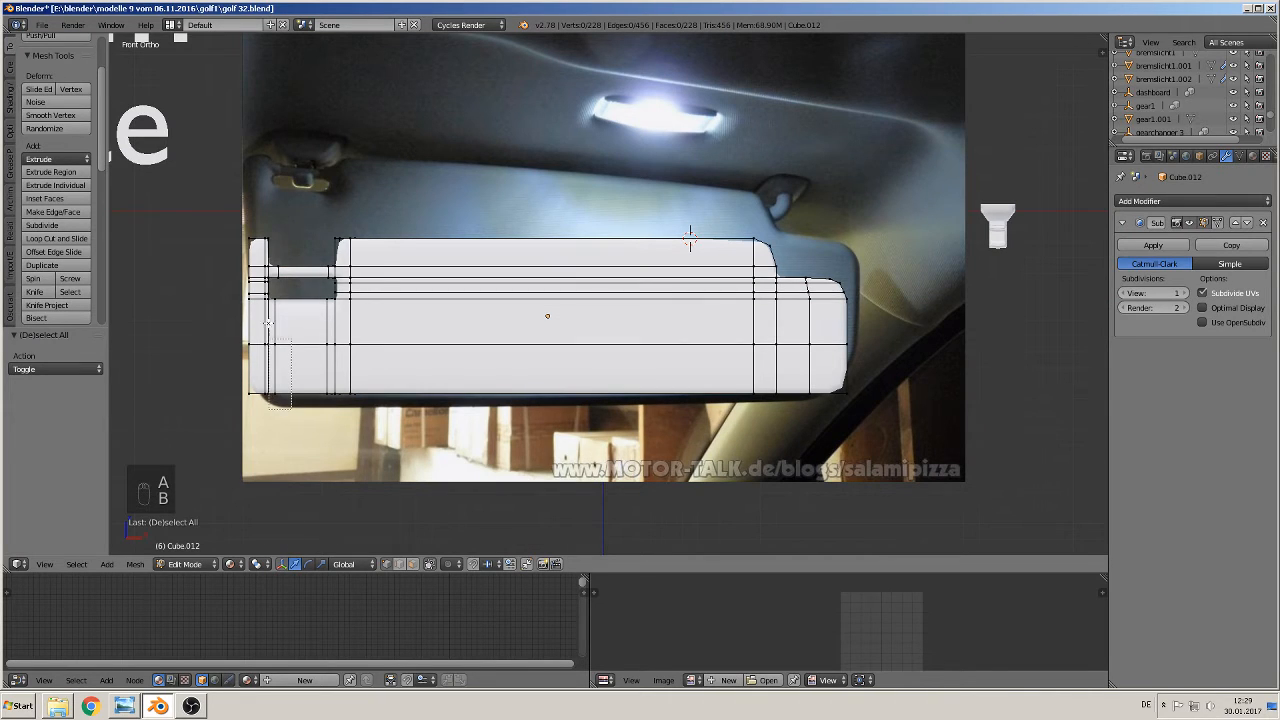
pyautogui.press('b')
pyautogui.moveTo(258, 213); pyautogui.dragTo(292, 409)
pyautogui.moveTo(318, 304); pyautogui.dragTo(323, 308)
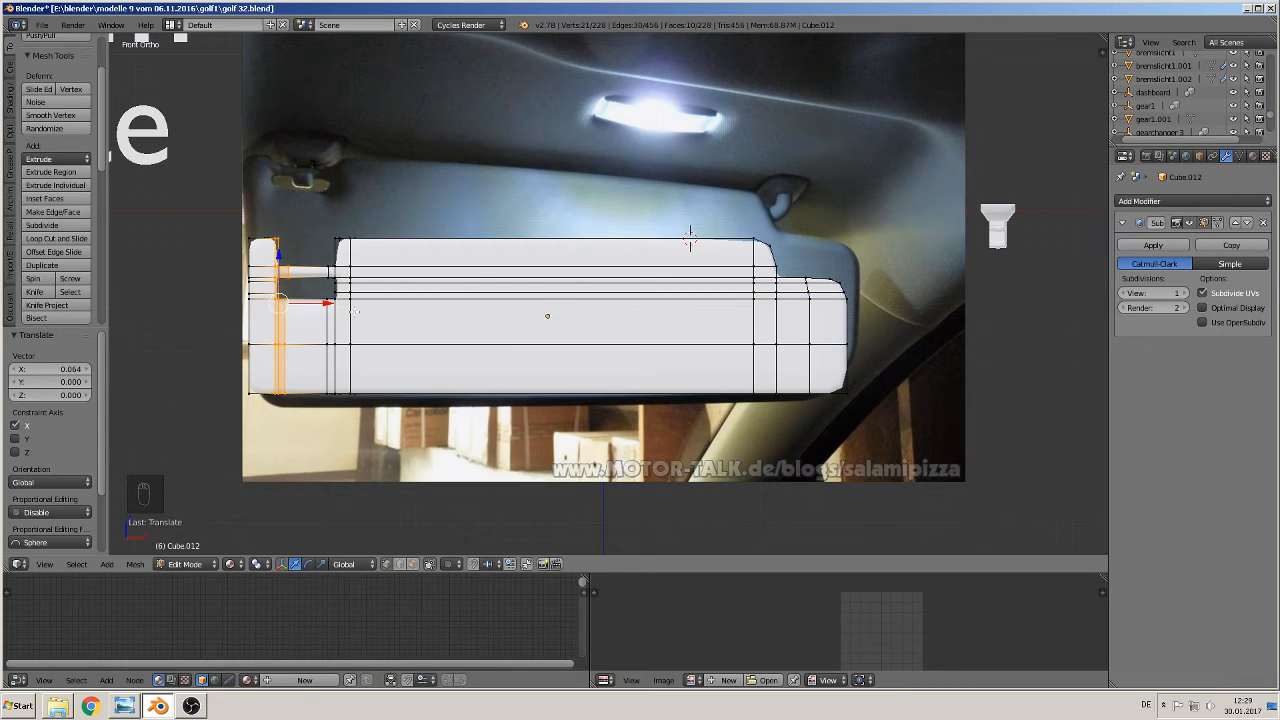
pyautogui.press('Tab')
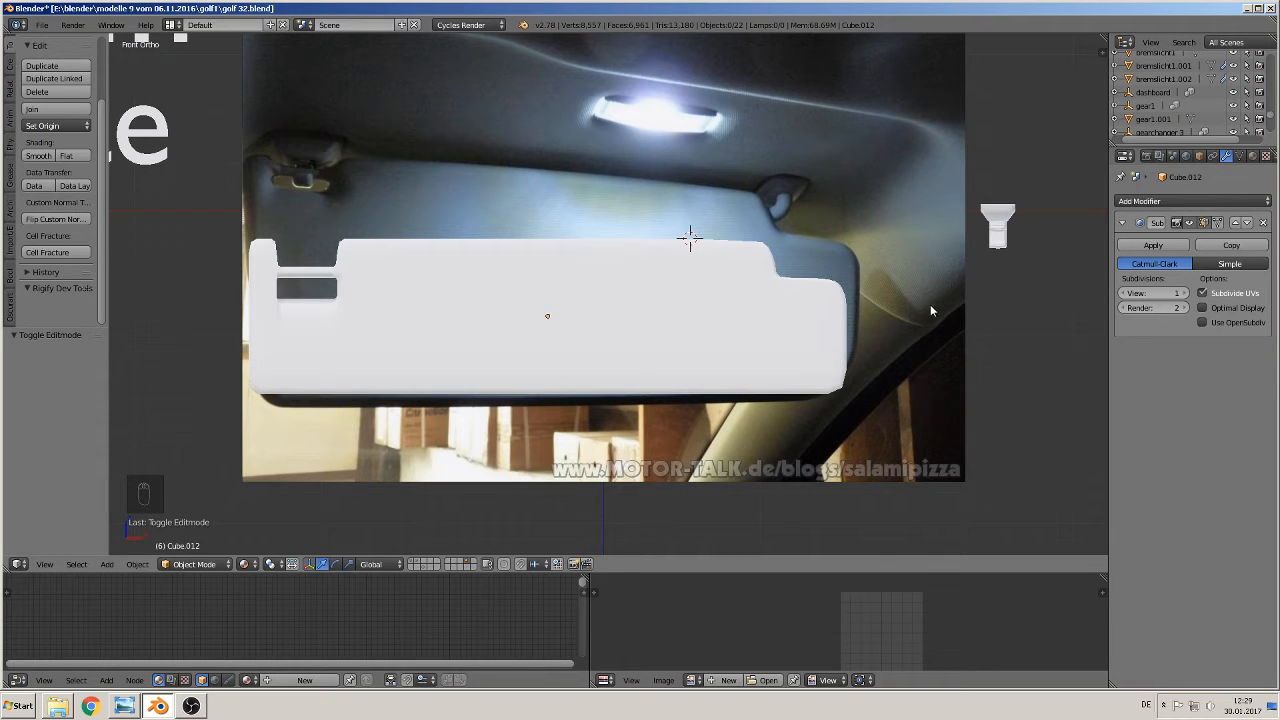
# - Move the sun visor down 1.788 along Z so it sits below the reference photo
pyautogui.scroll(-1, 883, 366)
pyautogui.scroll(-2, 505, 322)
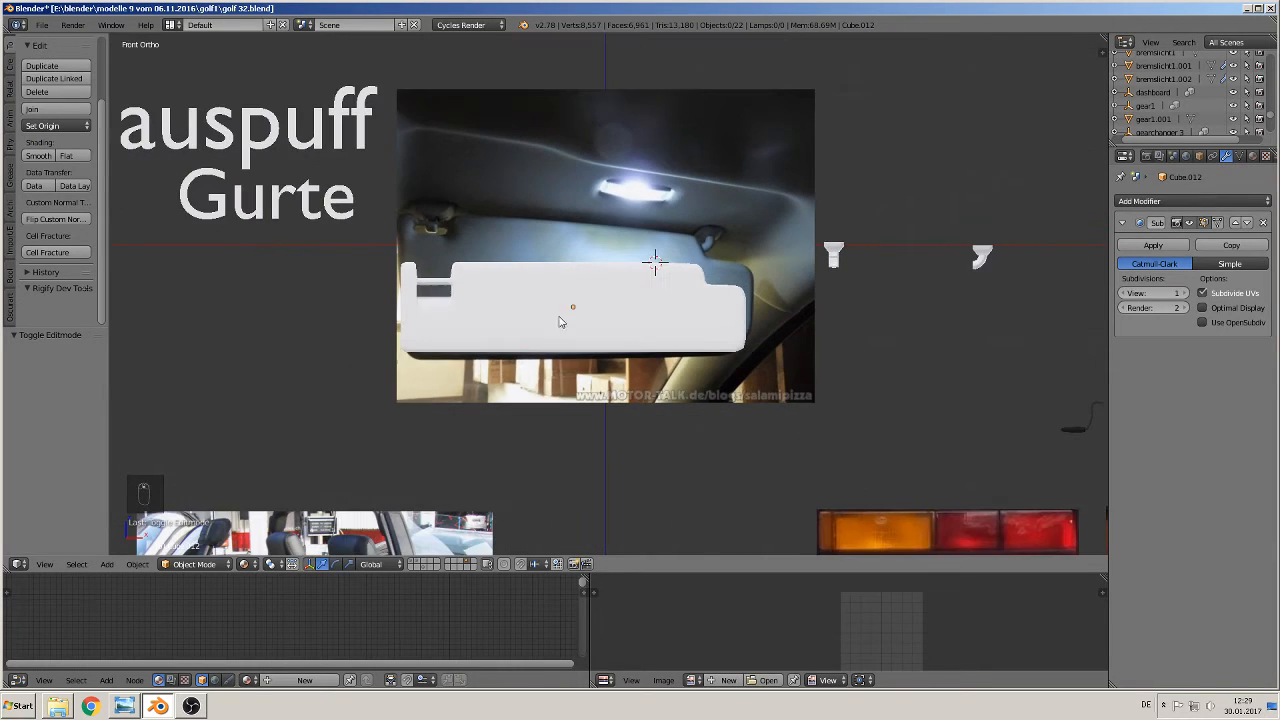
pyautogui.rightClick(593, 316)
pyautogui.moveTo(578, 251); pyautogui.dragTo(612, 425)
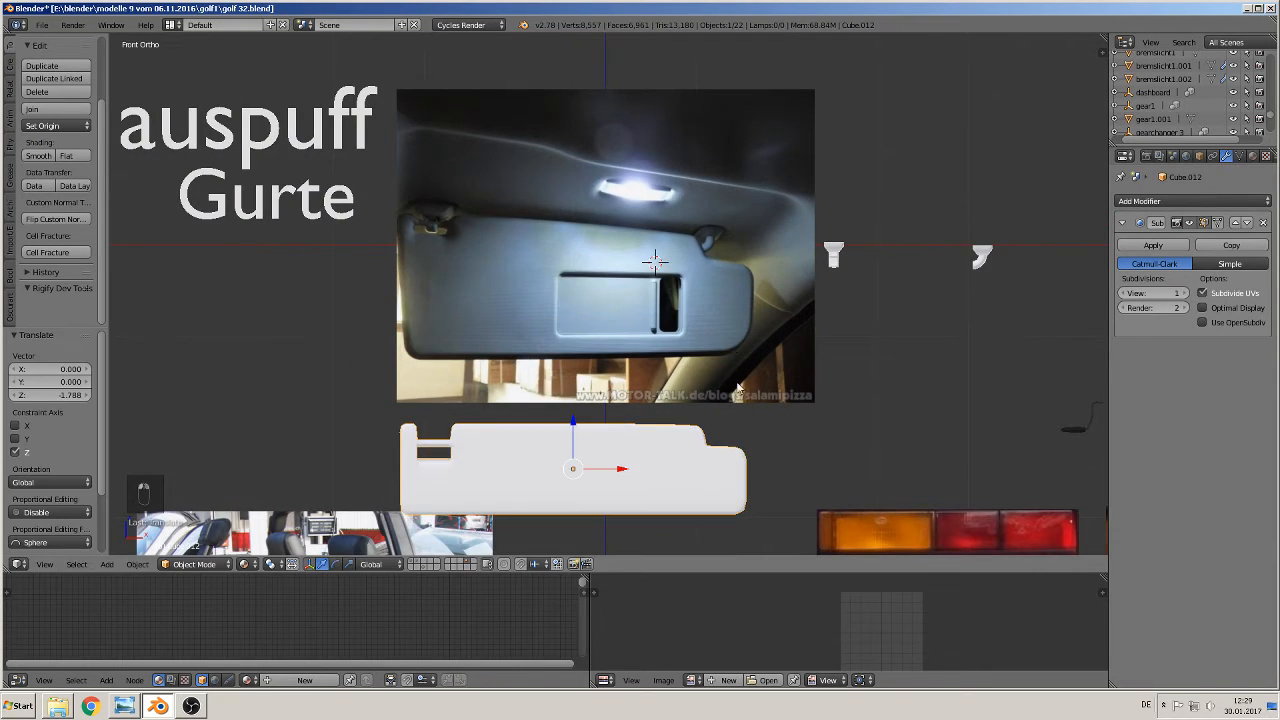
pyautogui.keyDown('shift'); pyautogui.moveTo(738, 388); pyautogui.dragTo(774, 298, button='middle'); pyautogui.keyUp('shift')
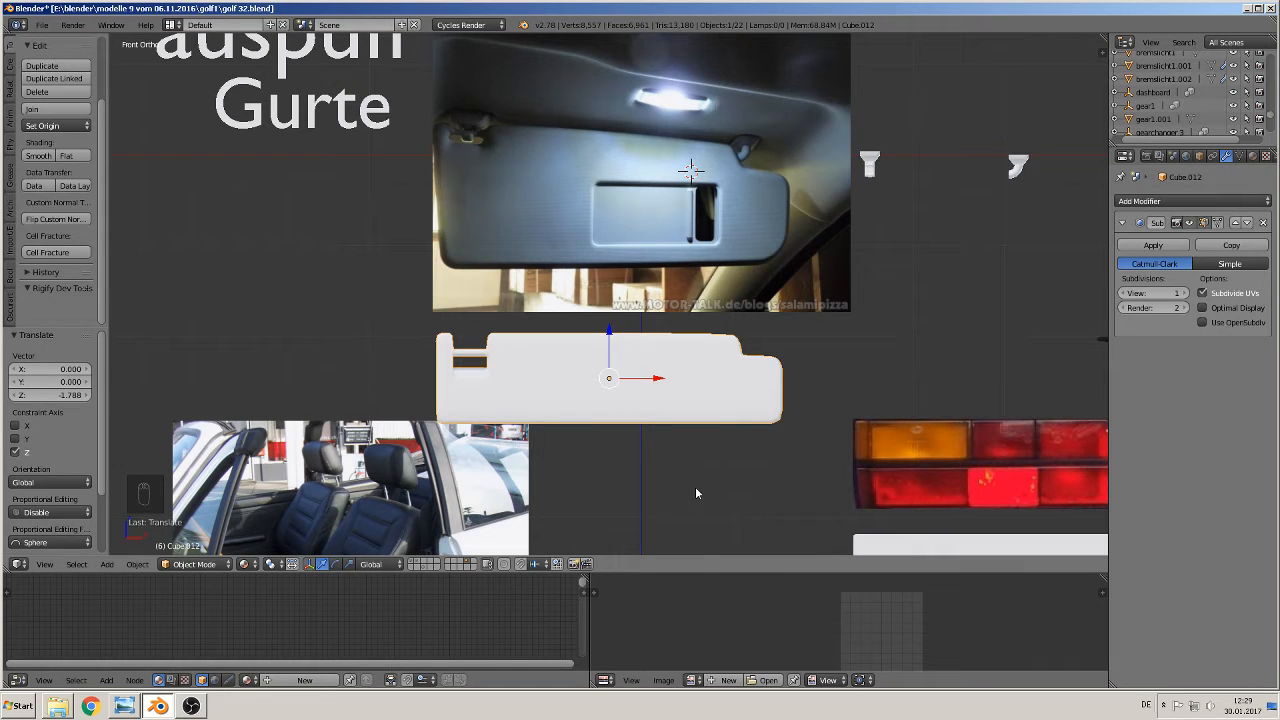
# - Scale the sun visor by 1.191 along Z to match the height in the photo
pyautogui.press('s')
pyautogui.press('z')
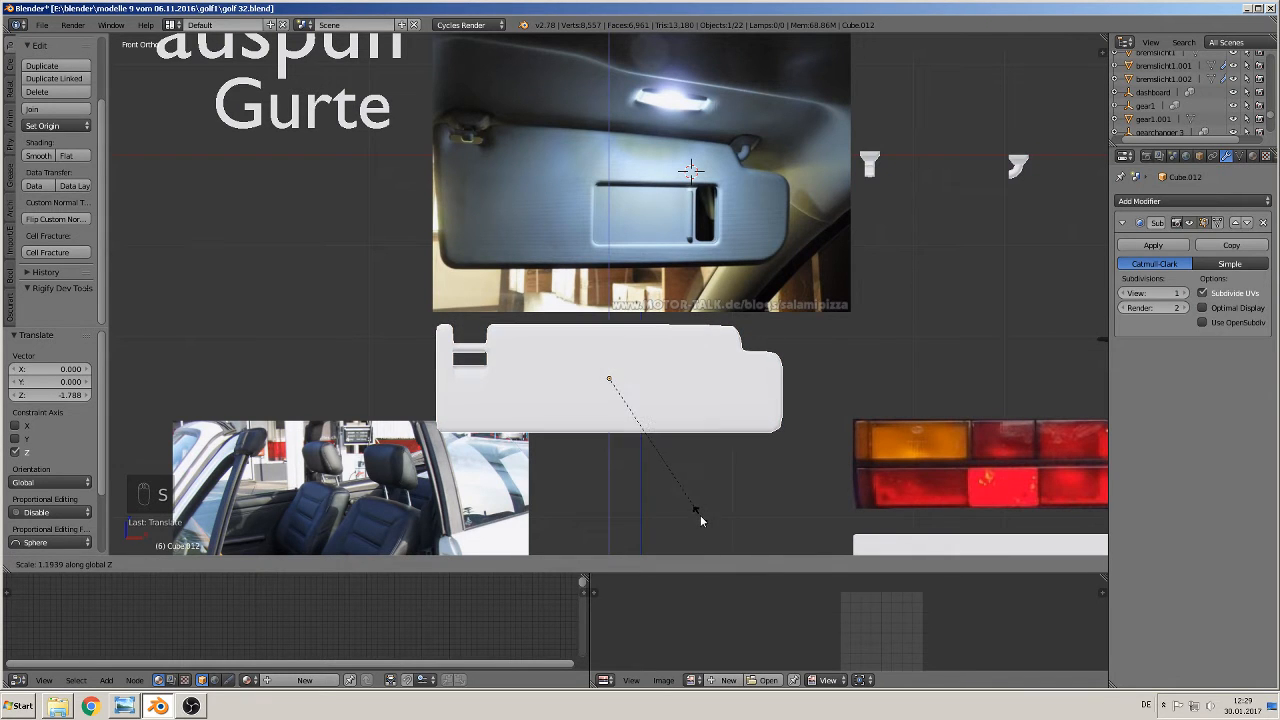
pyautogui.click(700, 516)
pyautogui.scroll(1, 702, 514)
pyautogui.moveTo(702, 513); pyautogui.dragTo(685, 485, button='middle')
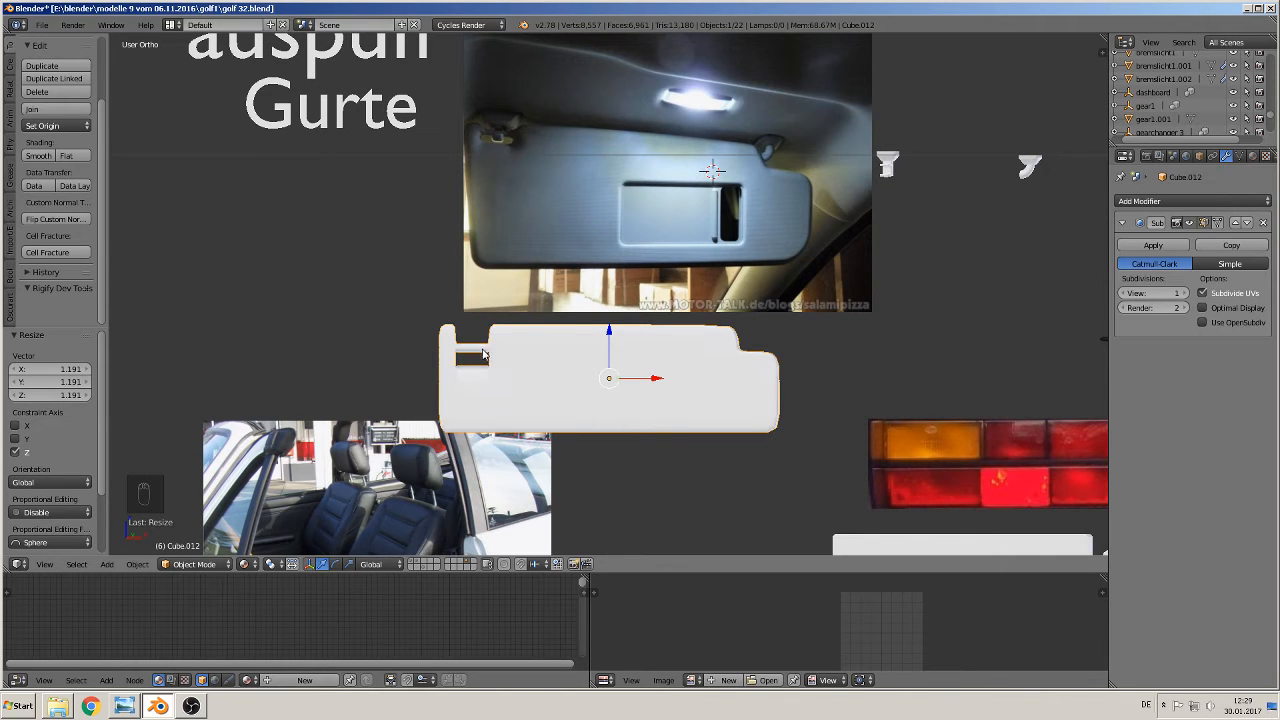
# - Try to raise the visible vertices around the notch's bar and opening along Z, and undo the move
pyautogui.scroll(6, 617, 394)
pyautogui.press('Tab')
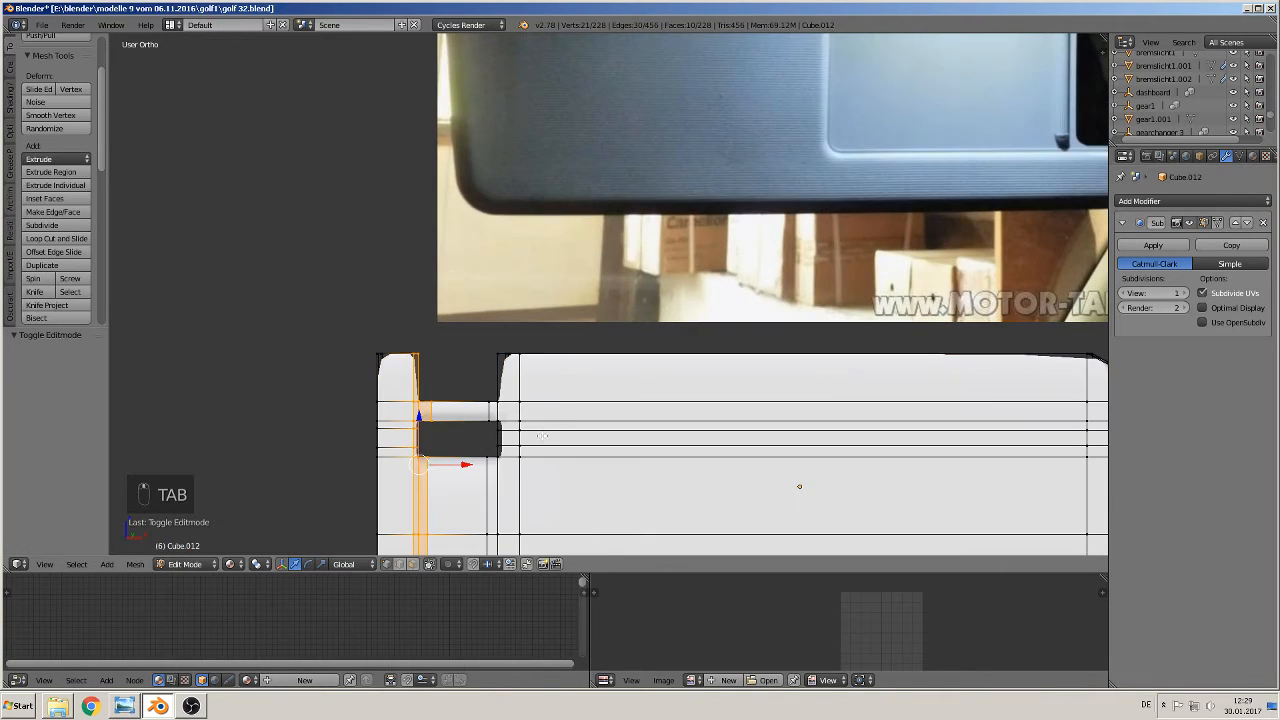
pyautogui.press('a')
pyautogui.press('a')
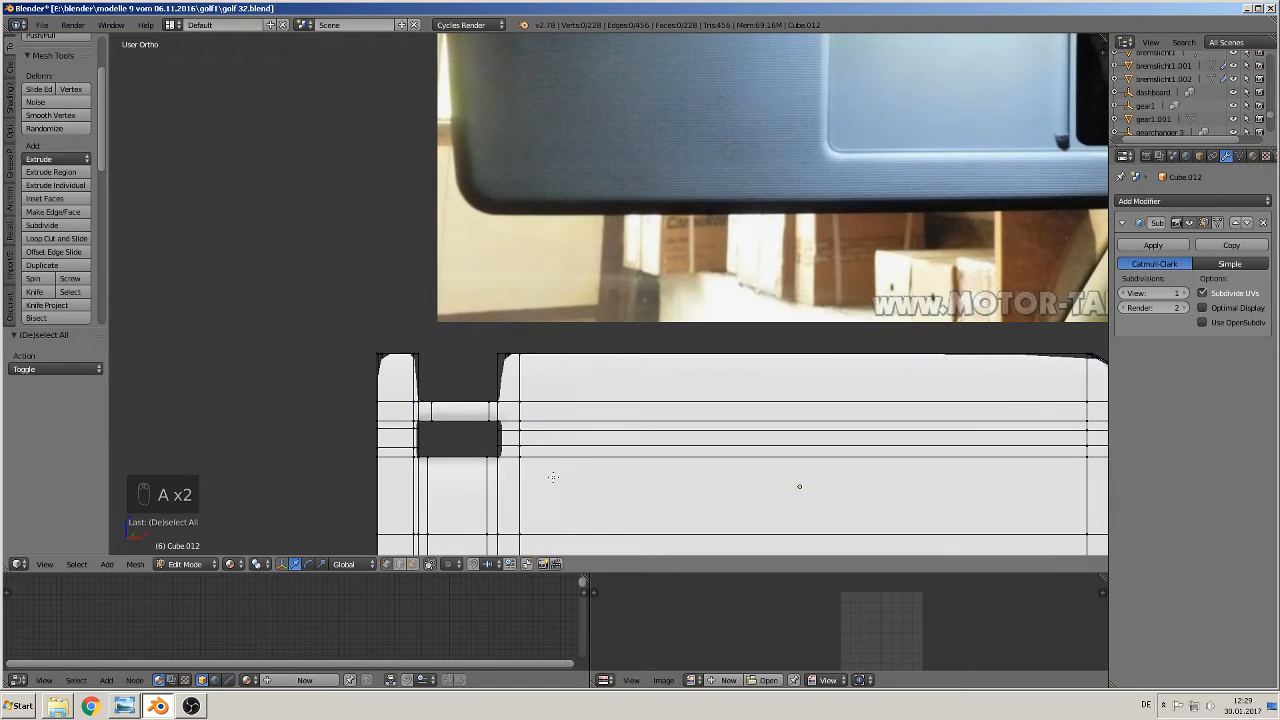
pyautogui.press('b')
pyautogui.moveTo(543, 478); pyautogui.dragTo(406, 396)
pyautogui.press('g')
pyautogui.press('z')
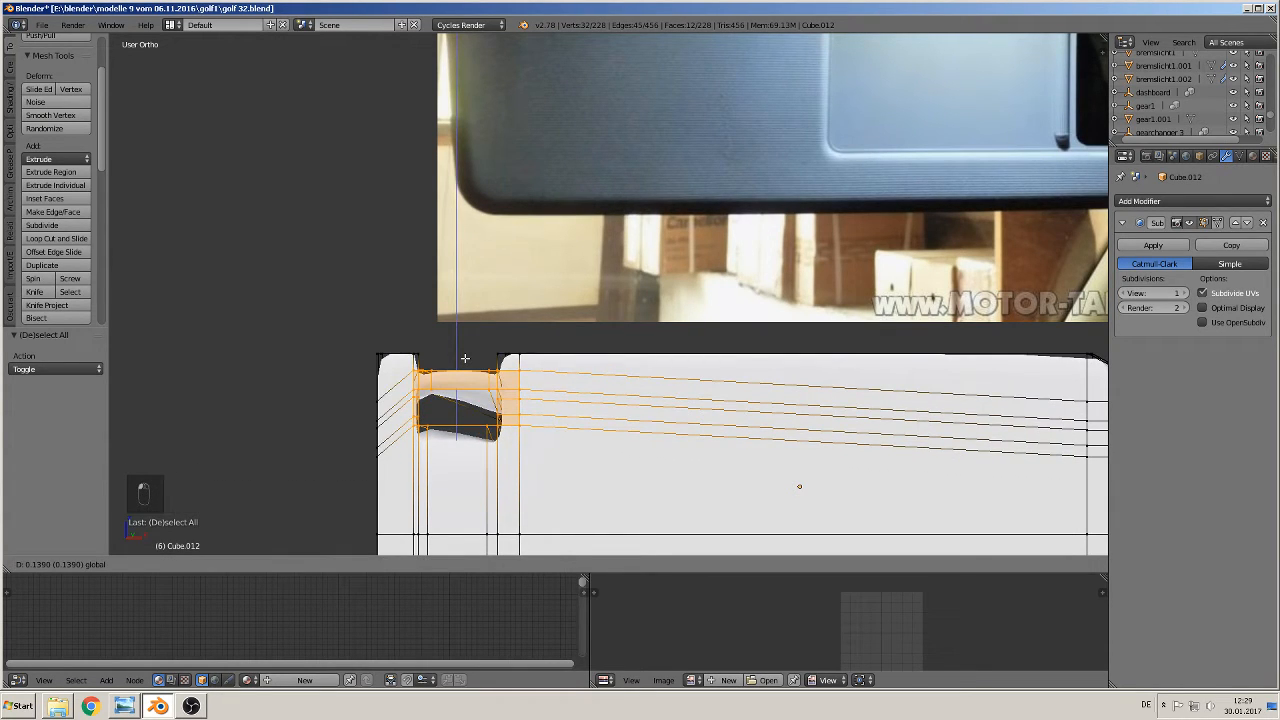
pyautogui.click(465, 357)
pyautogui.hotkey('ctrl', 'z')
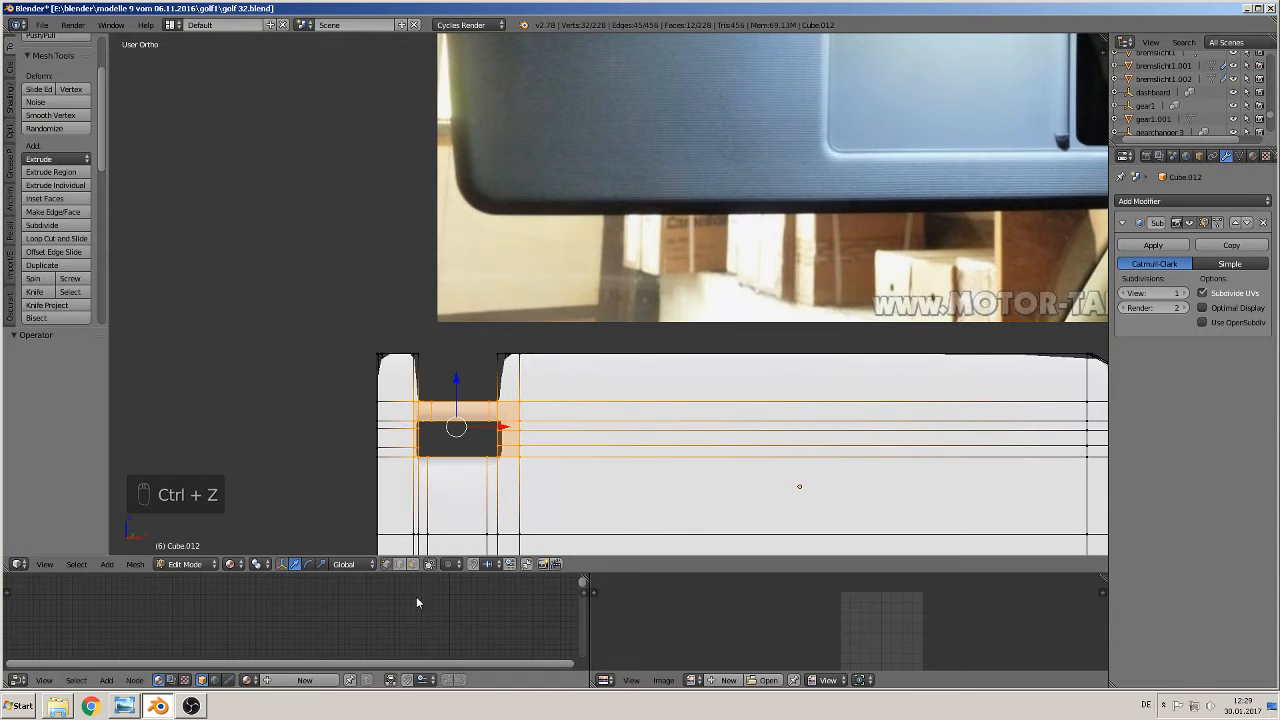
# - Raise all vertices around the notch's bar and opening, including the hidden ones, by 0.115 along Z and deselect them
pyautogui.press('a')
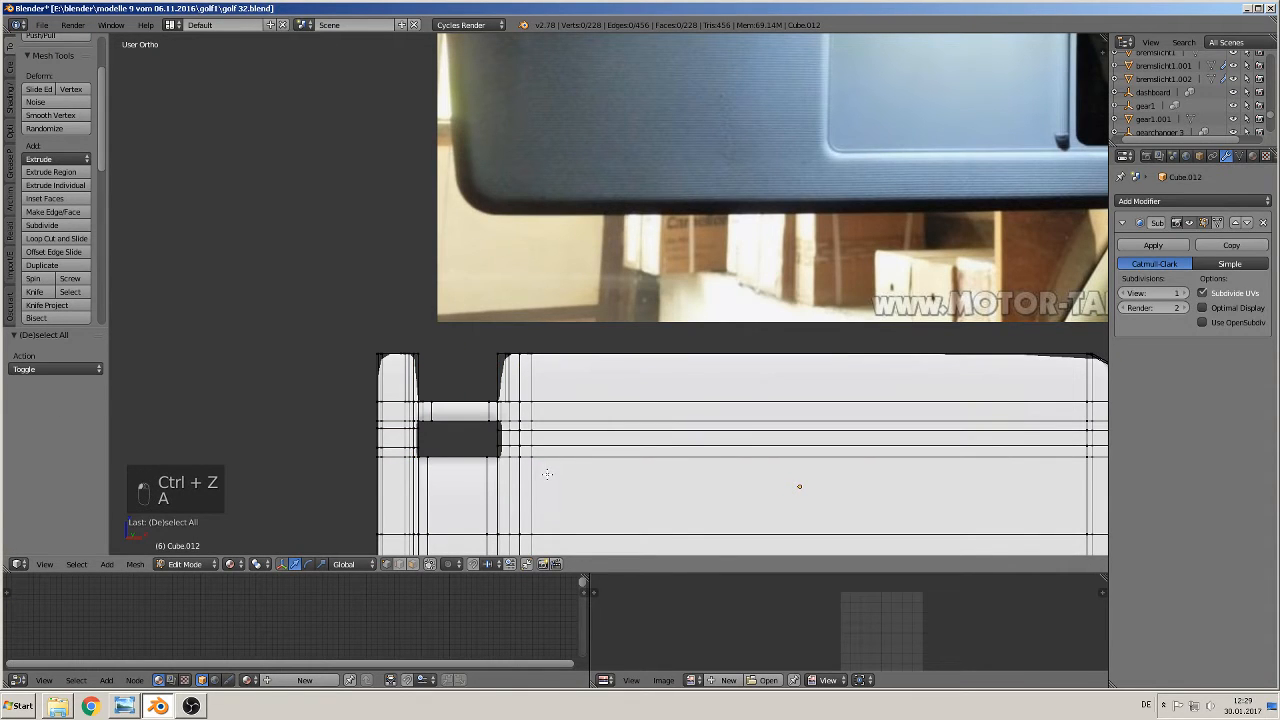
pyautogui.press('b')
pyautogui.moveTo(548, 478); pyautogui.dragTo(404, 384)
pyautogui.press('g')
pyautogui.press('z')
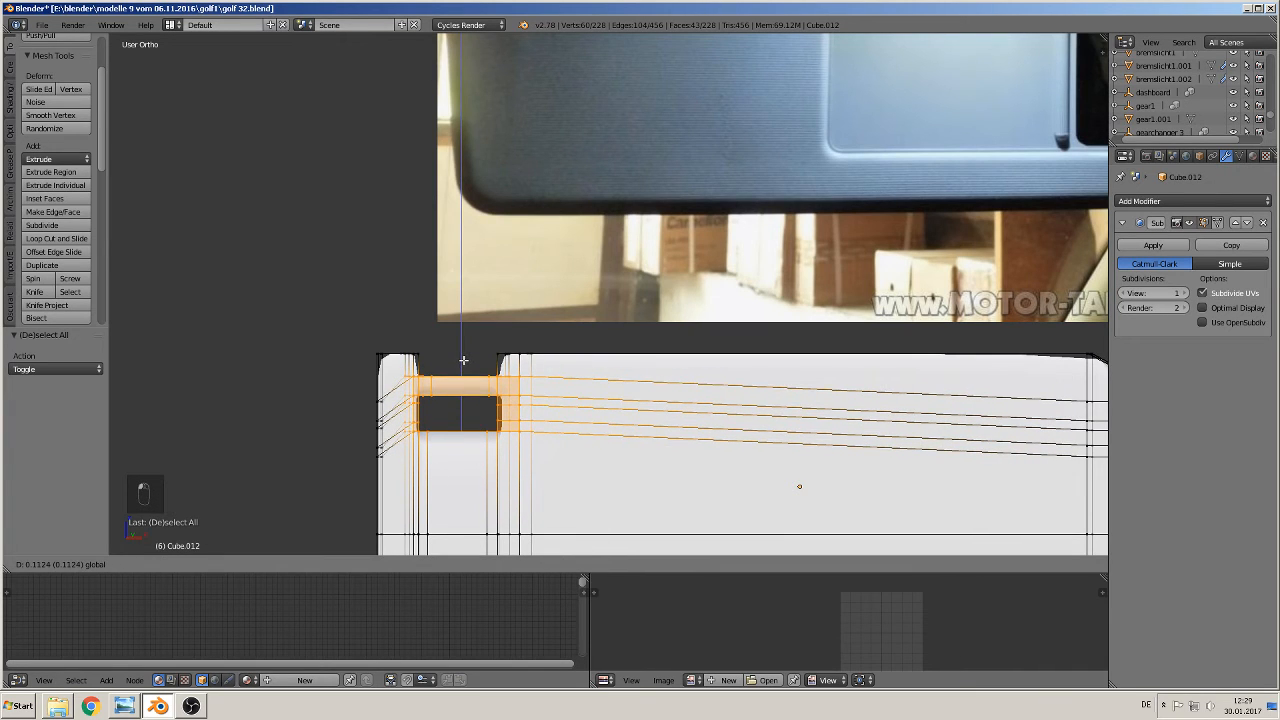
pyautogui.click(463, 358)
pyautogui.scroll(-2, 868, 106)
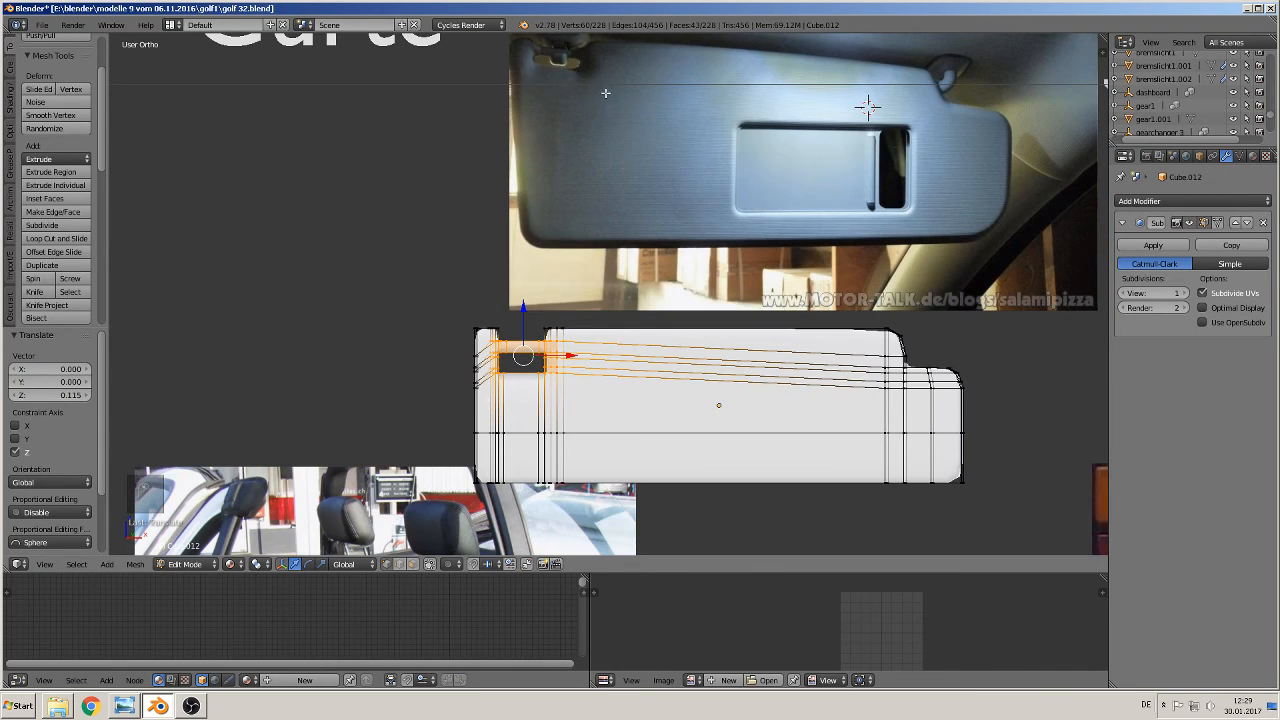
pyautogui.scroll(2, 605, 93)
pyautogui.press('a')
pyautogui.press('v')
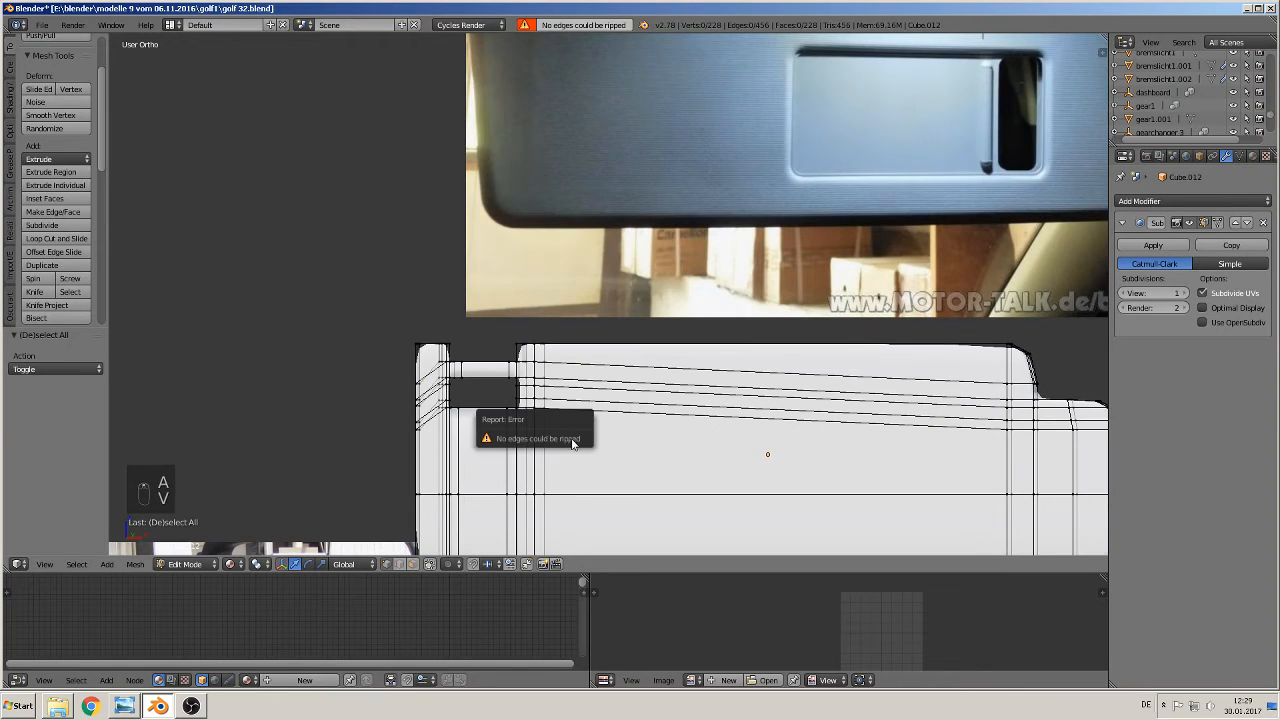
pyautogui.press('b')
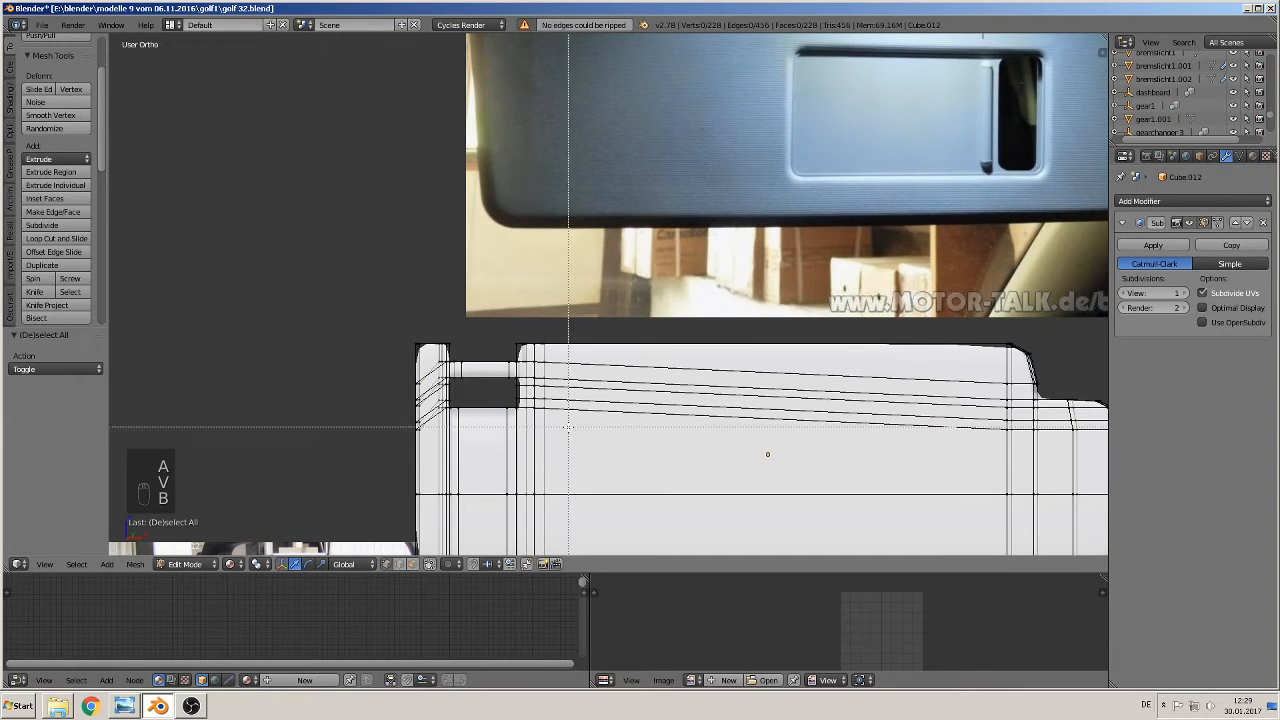
pyautogui.moveTo(570, 416); pyautogui.dragTo(485, 357)
# - Leave Edit Mode and move the sun visor 4.425 along X and 1.894 along Z, to beside the reference photo
pyautogui.press('Tab')
pyautogui.scroll(-3, 660, 468)
pyautogui.moveTo(668, 468); pyautogui.dragTo(703, 459, button='middle')
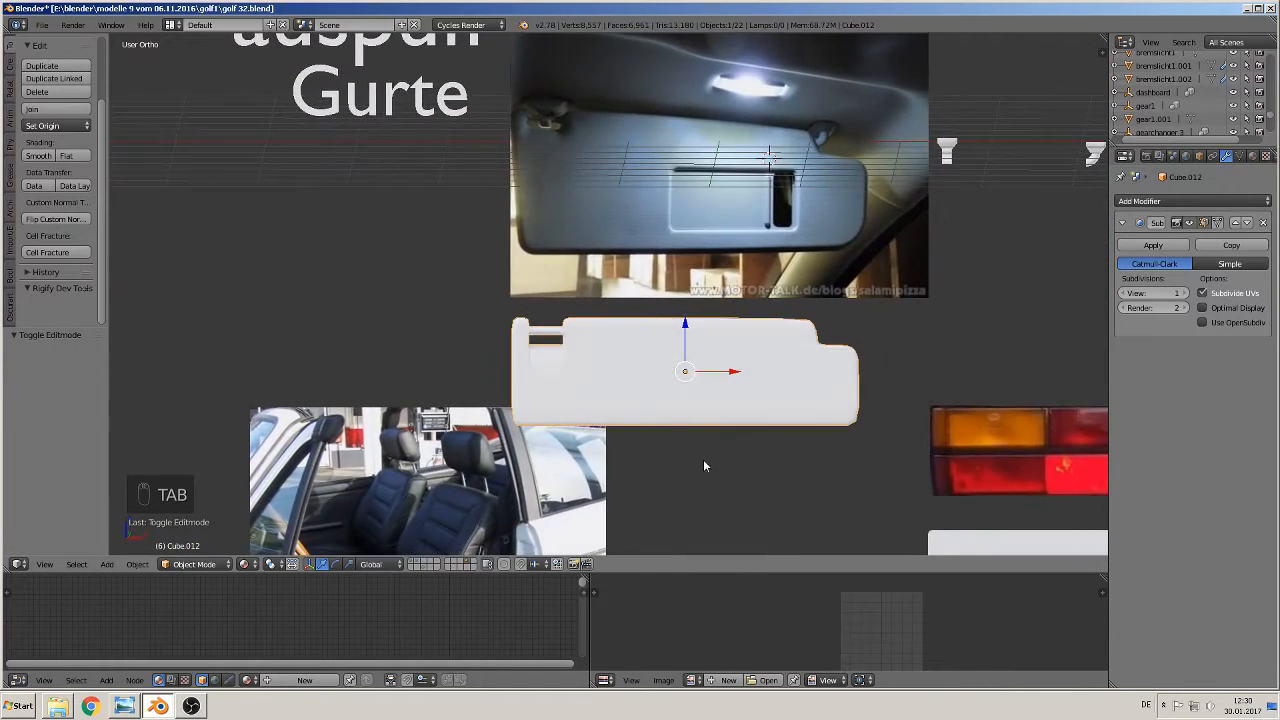
pyautogui.scroll(-3, 745, 445)
pyautogui.scroll(1, 750, 460)
pyautogui.press('KP_1')
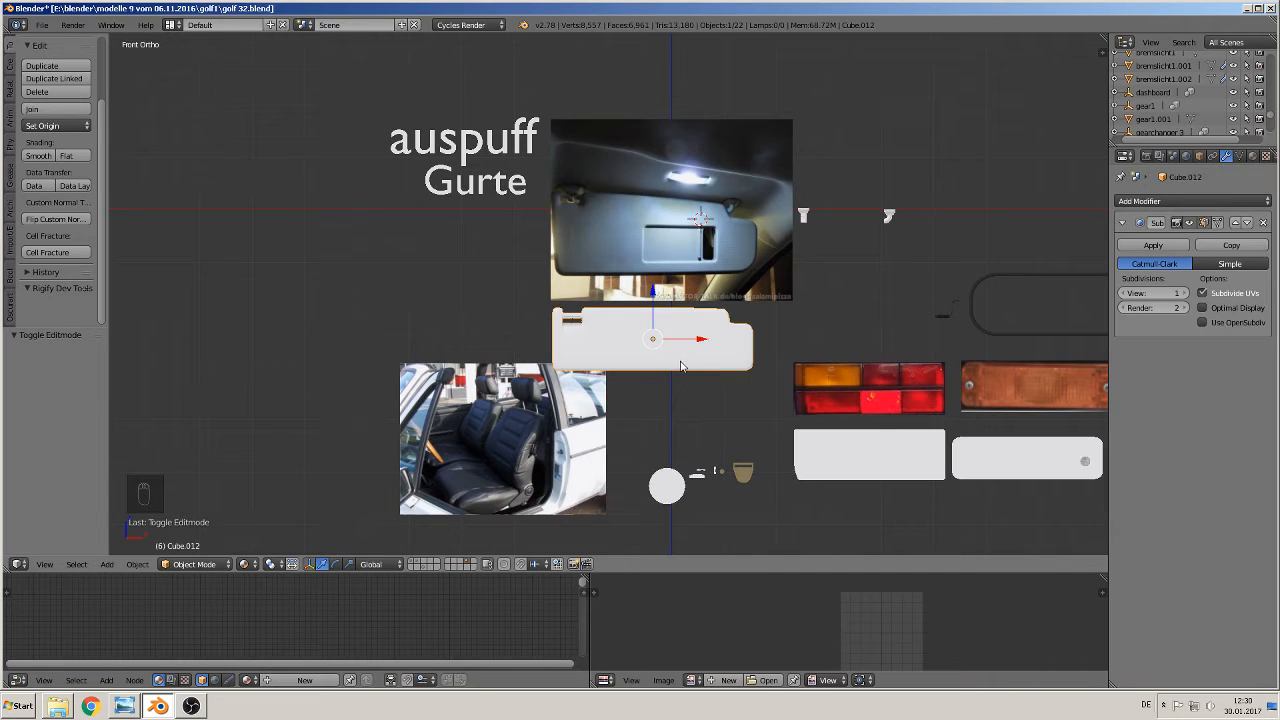
pyautogui.press('g')
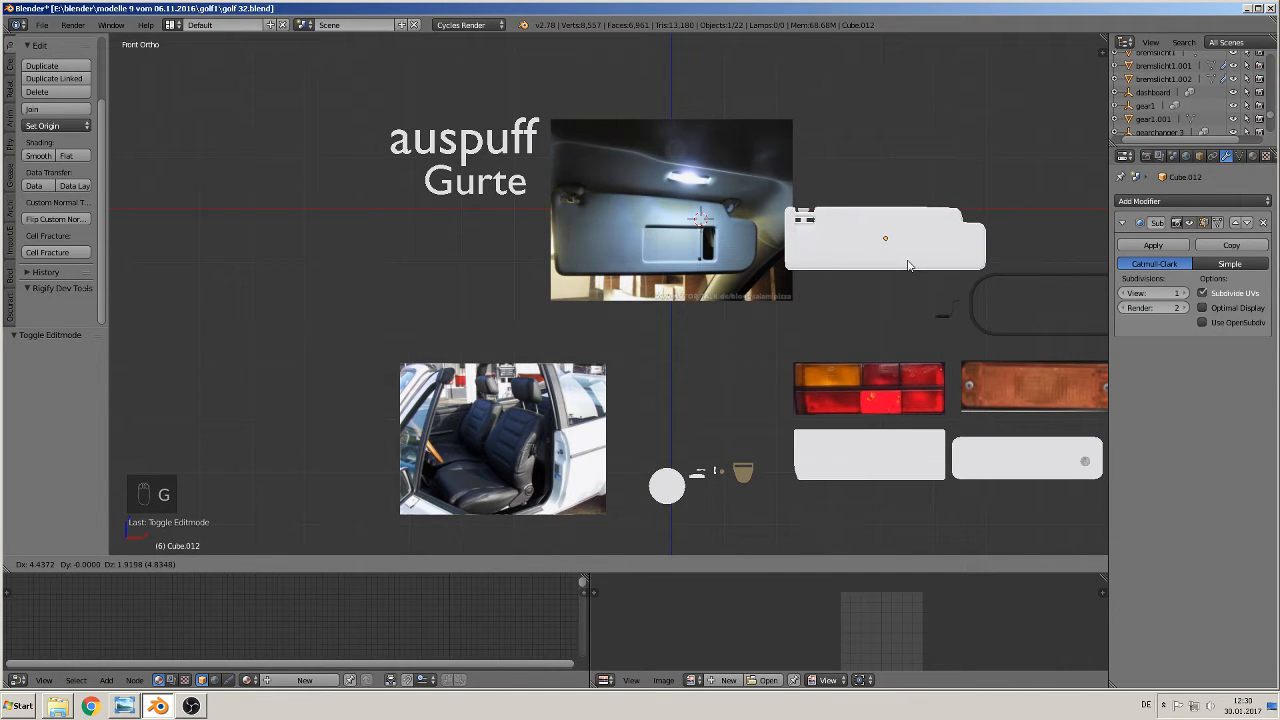
pyautogui.click(908, 265)
# - Join the separate parts of each of the two small visor mounts into one object per mount
pyautogui.moveTo(908, 265); pyautogui.dragTo(658, 365, button='middle')
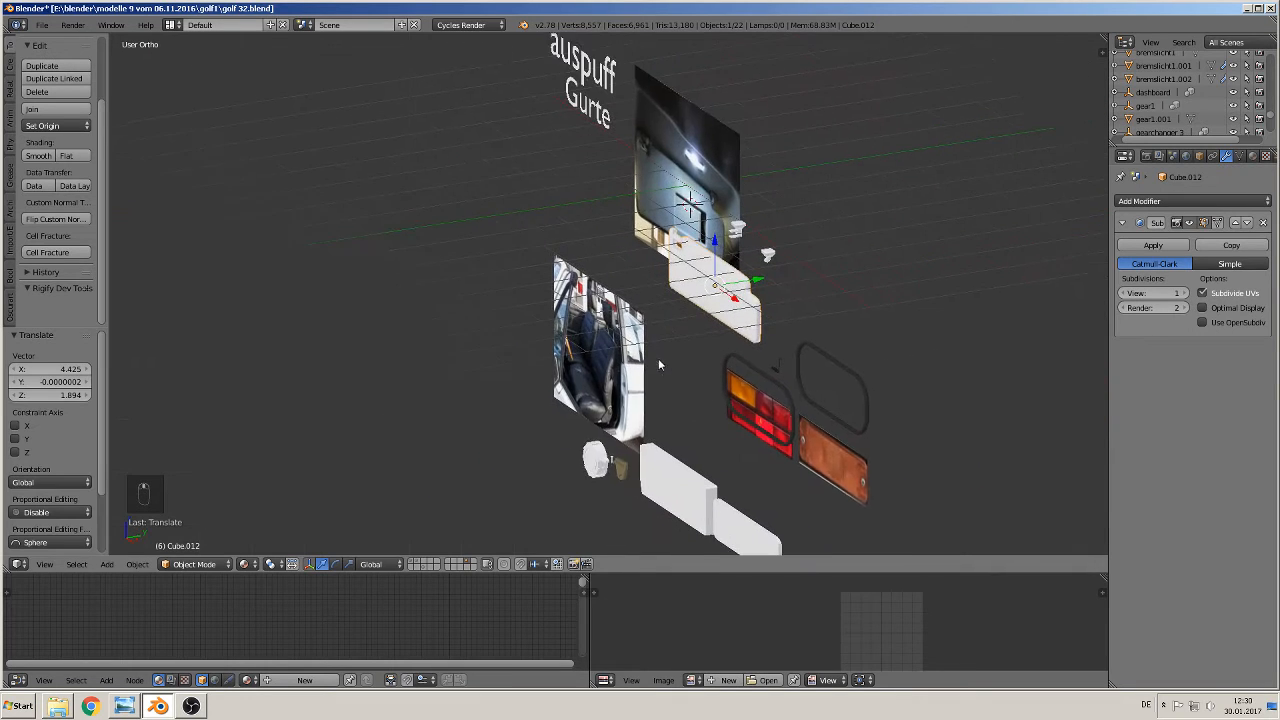
pyautogui.scroll(5, 700, 300)
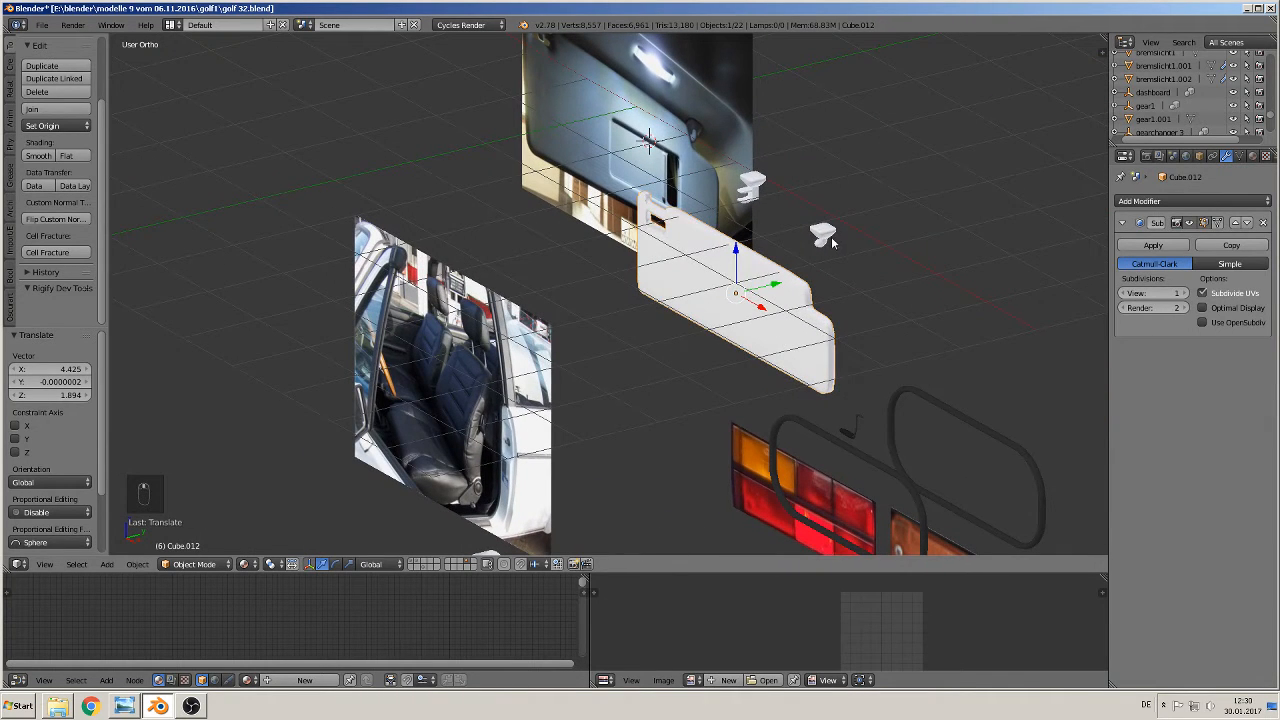
pyautogui.rightClick(824, 237)
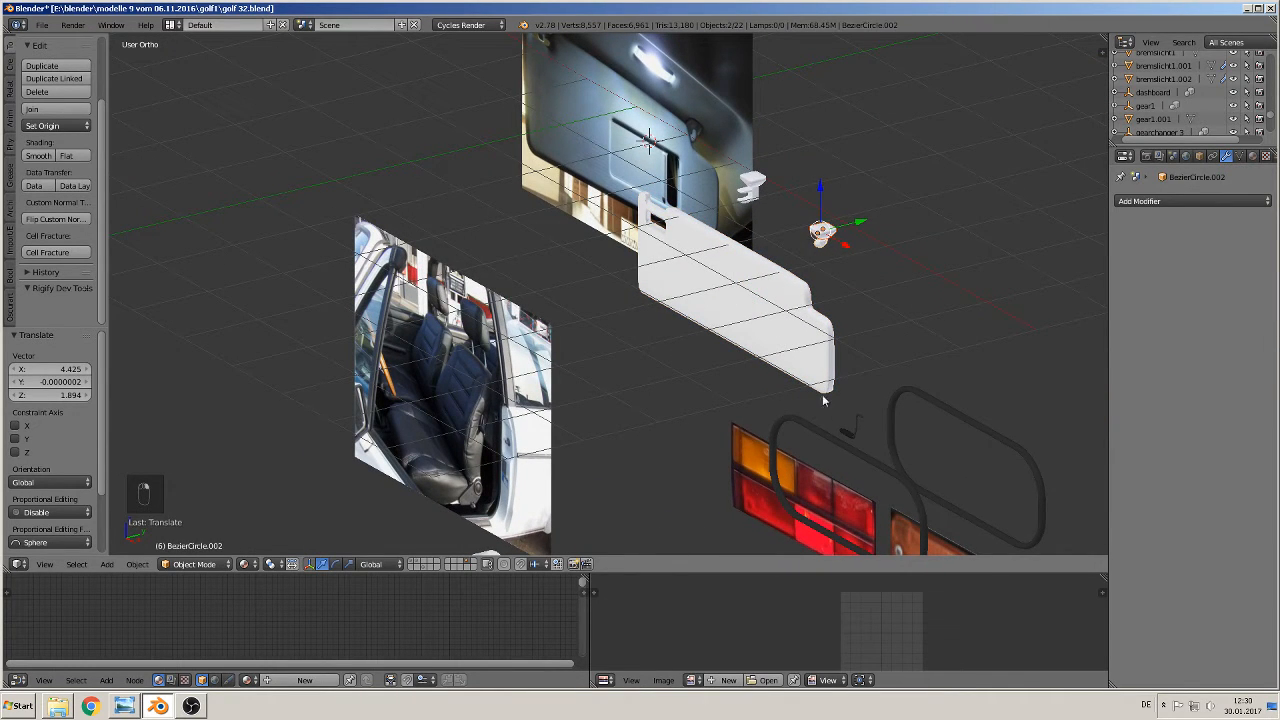
pyautogui.click(52, 110)
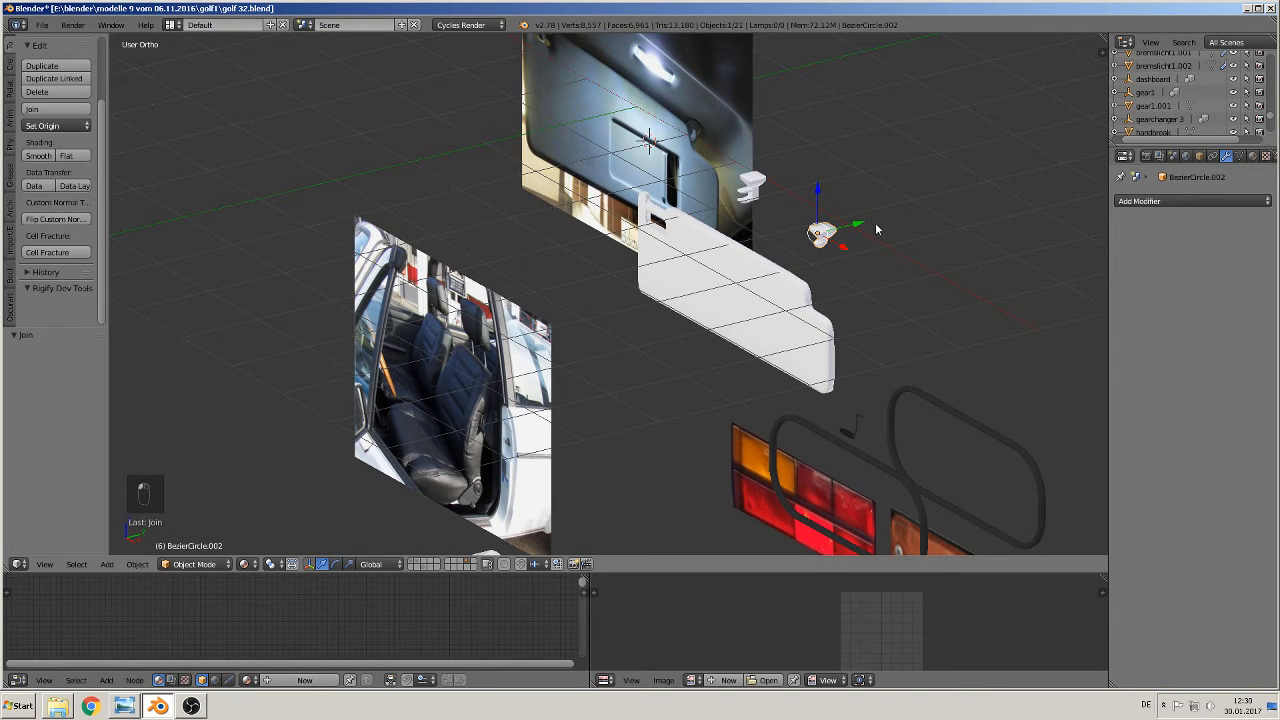
pyautogui.rightClick(762, 190)
pyautogui.keyDown('shift'); pyautogui.rightClick(762, 188); pyautogui.keyUp('shift')
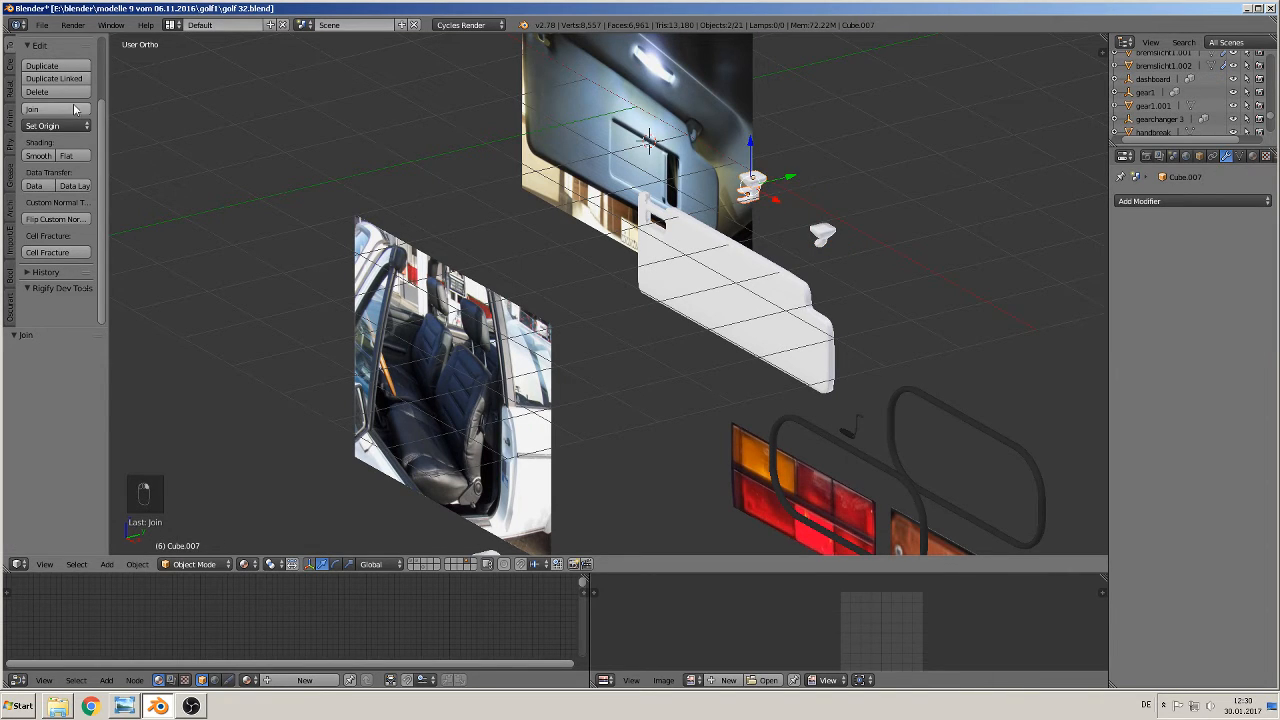
pyautogui.hotkey('ctrl', 'j')
# - Move the curved mount 3.161 along X, beyond the visor's stepped end
pyautogui.rightClick(768, 263)
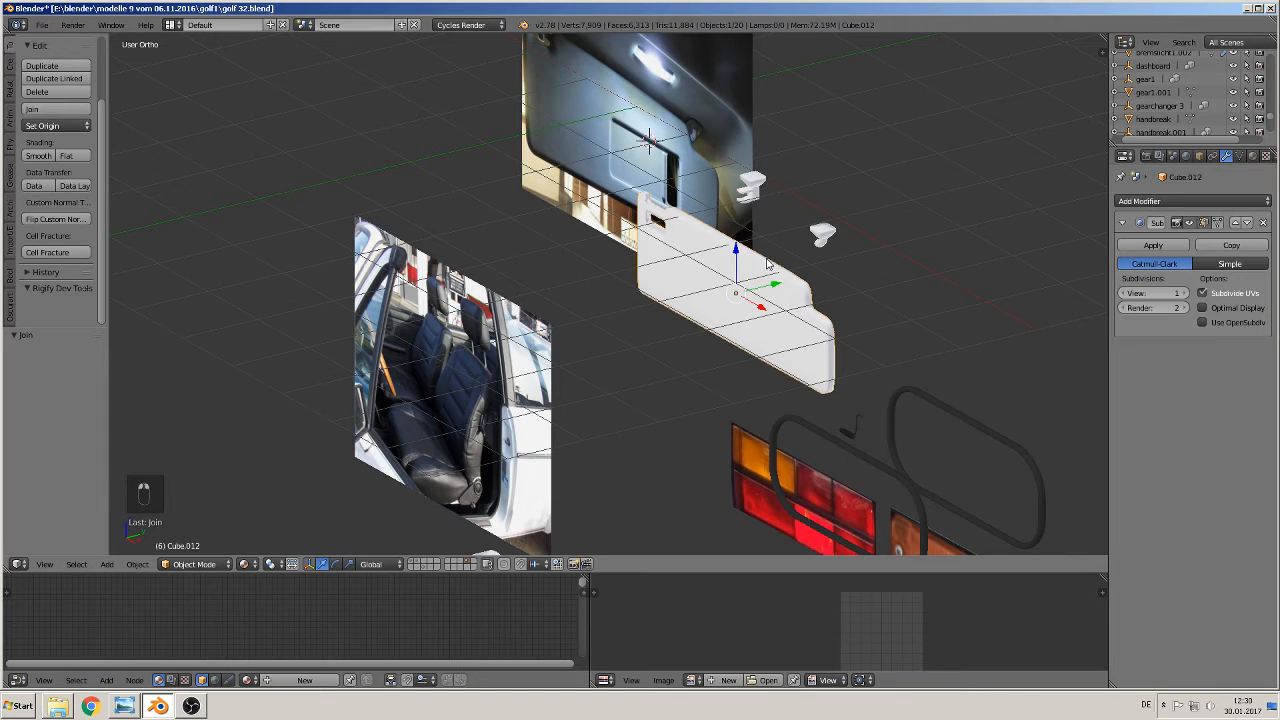
pyautogui.rightClick(821, 236)
pyautogui.press('g')
pyautogui.press('x')
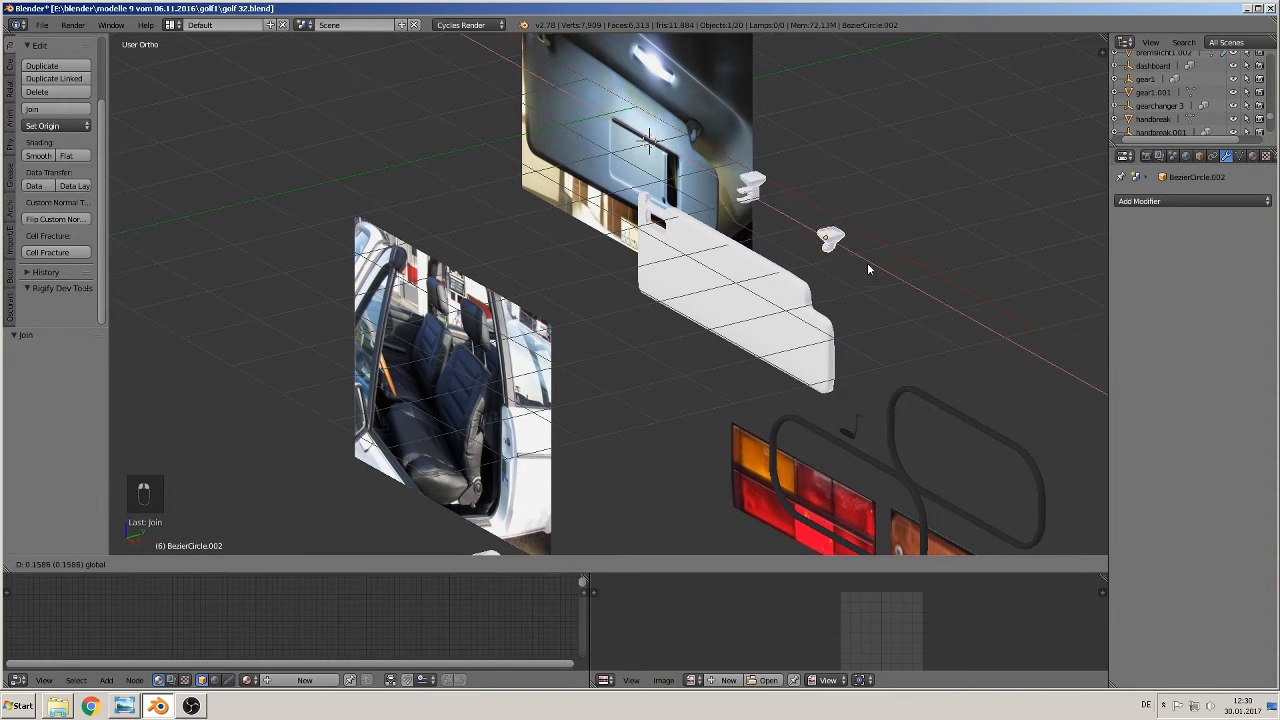
pyautogui.click(944, 334)
# - Move the sun visor 1.186 along Y and -0.050 along Z so its notch bar meets the straight mount
pyautogui.rightClick(737, 272)
pyautogui.press('g')
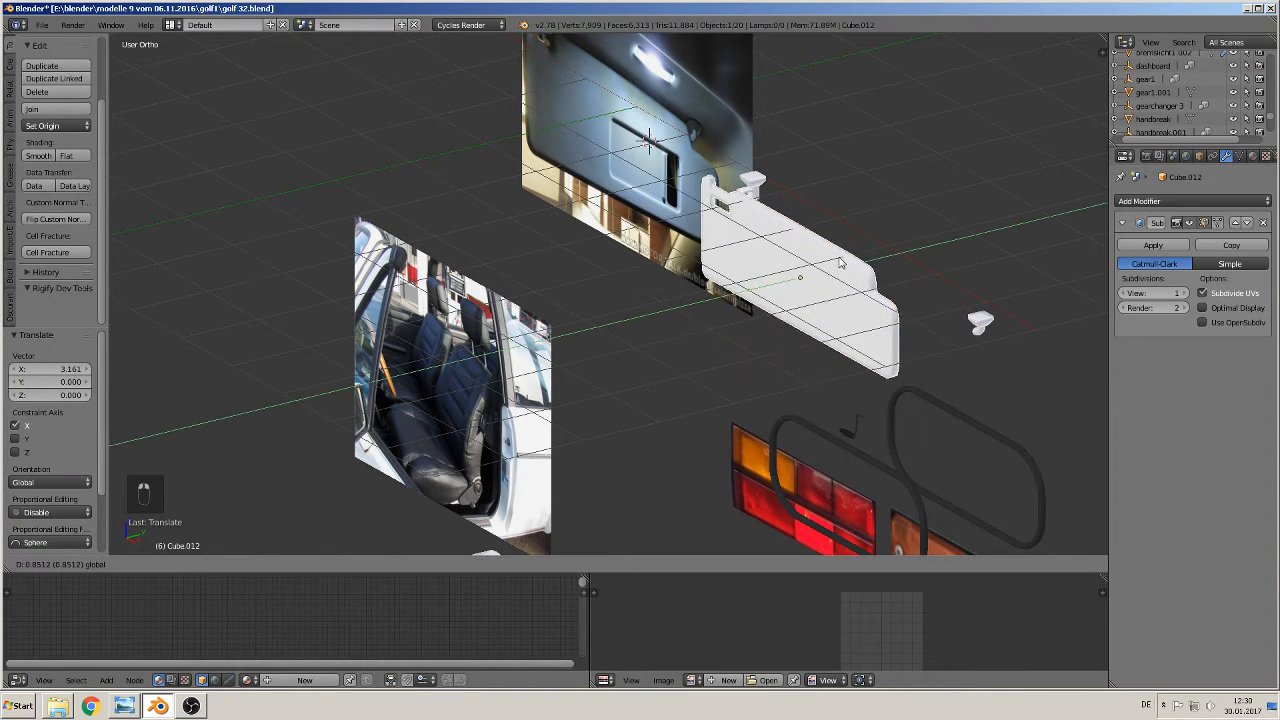
pyautogui.click(865, 262)
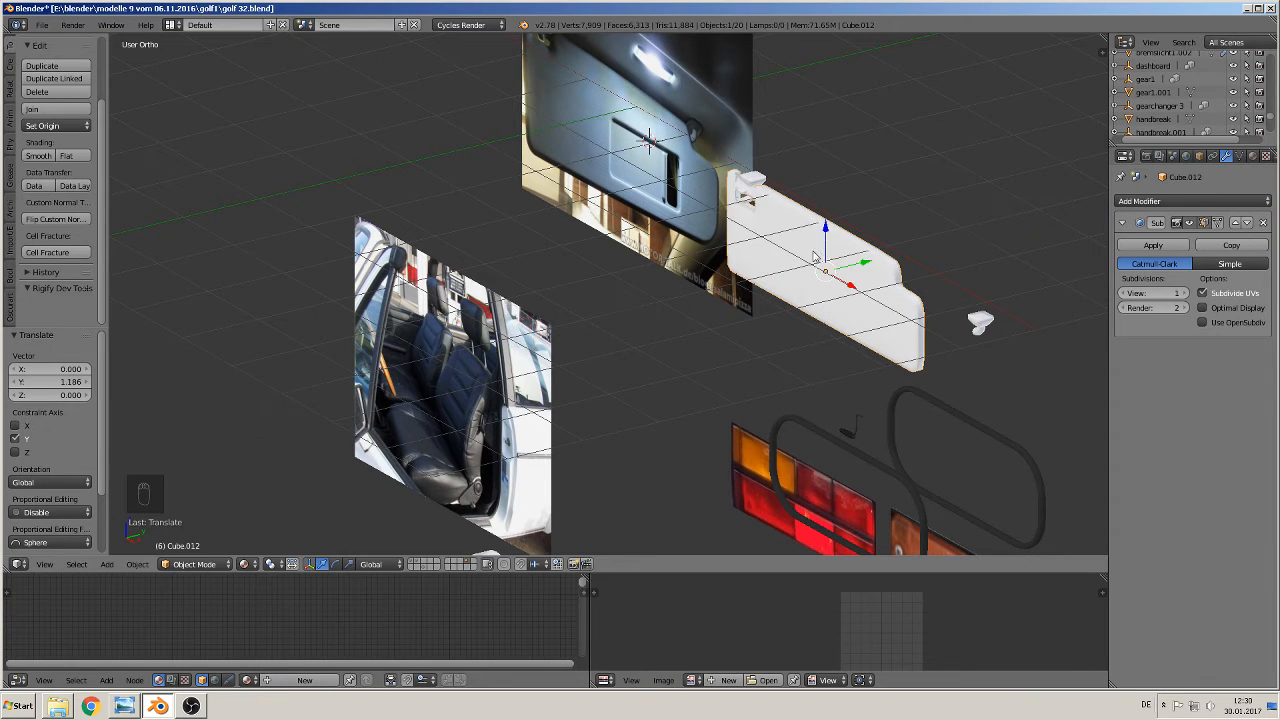
pyautogui.scroll(5, 820, 262)
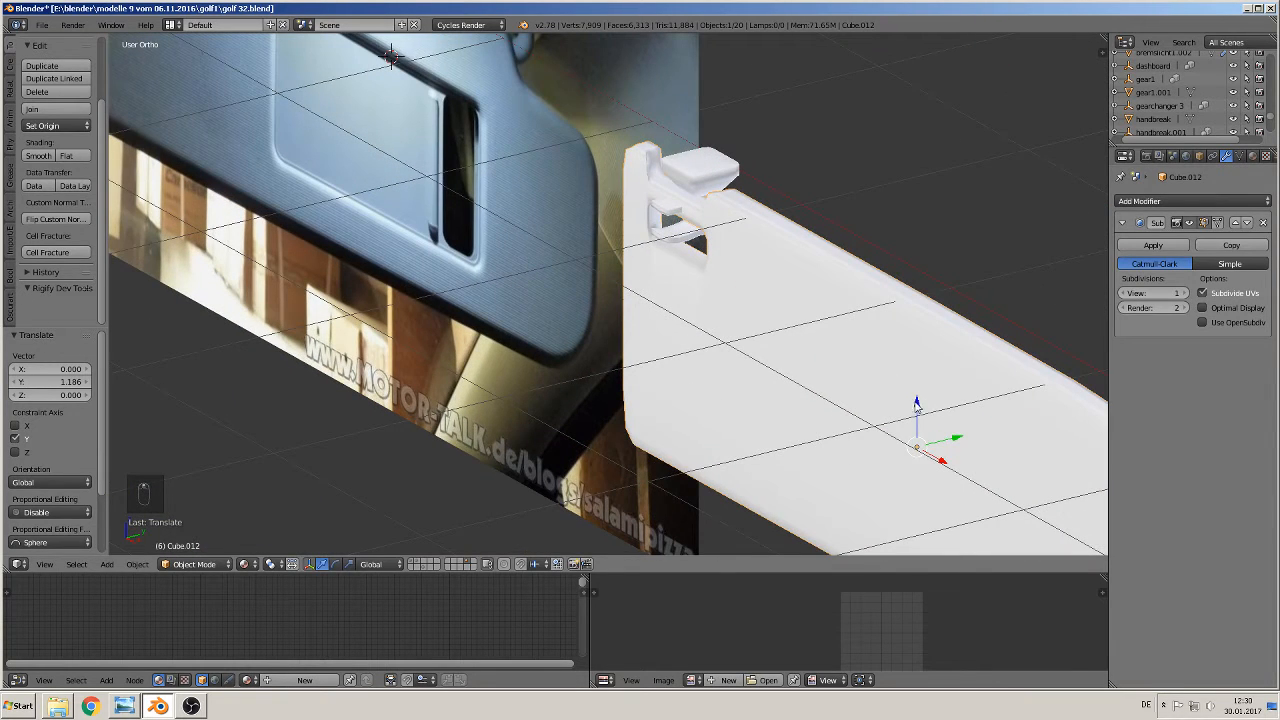
pyautogui.press('g')
pyautogui.press('z')
pyautogui.click(920, 420)
pyautogui.scroll(1, 931, 415)
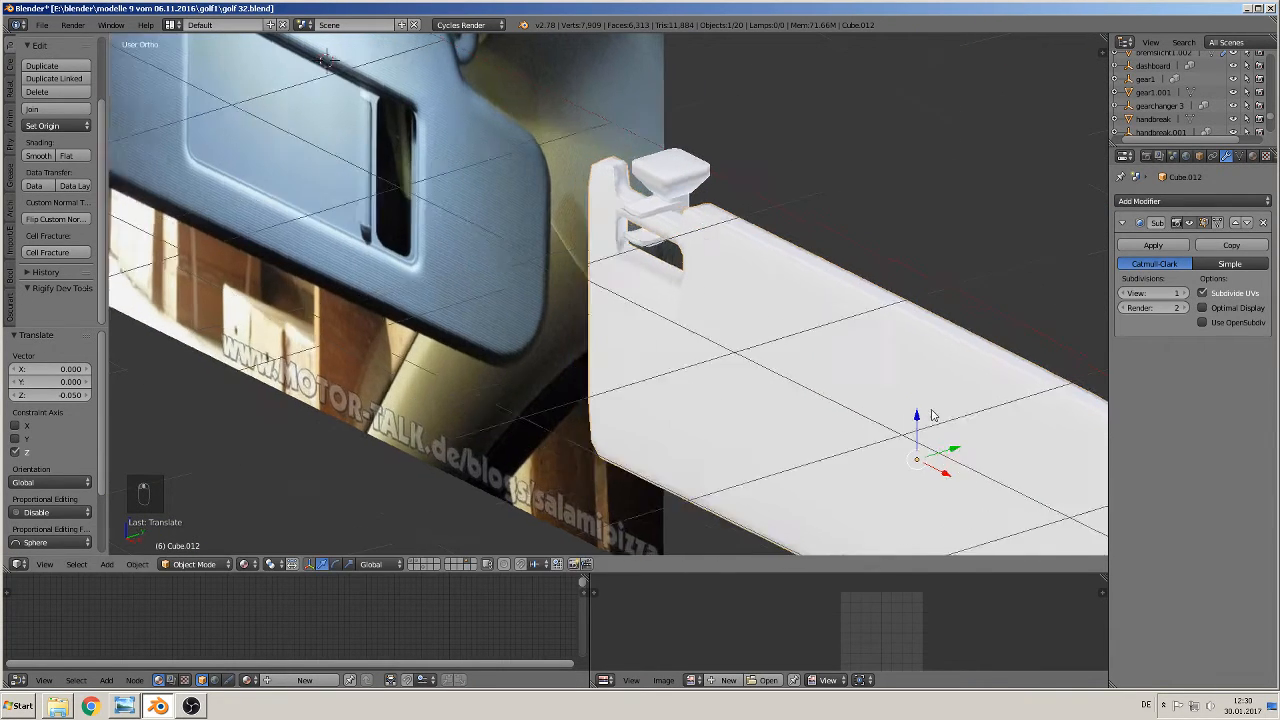
# - Move the curved mount -1.701 along X and 0.104 along Y to the upper corner of the visor's stepped end
pyautogui.moveTo(931, 415); pyautogui.dragTo(895, 314, button='middle')
pyautogui.scroll(-3, 995, 374)
pyautogui.rightClick(950, 283)
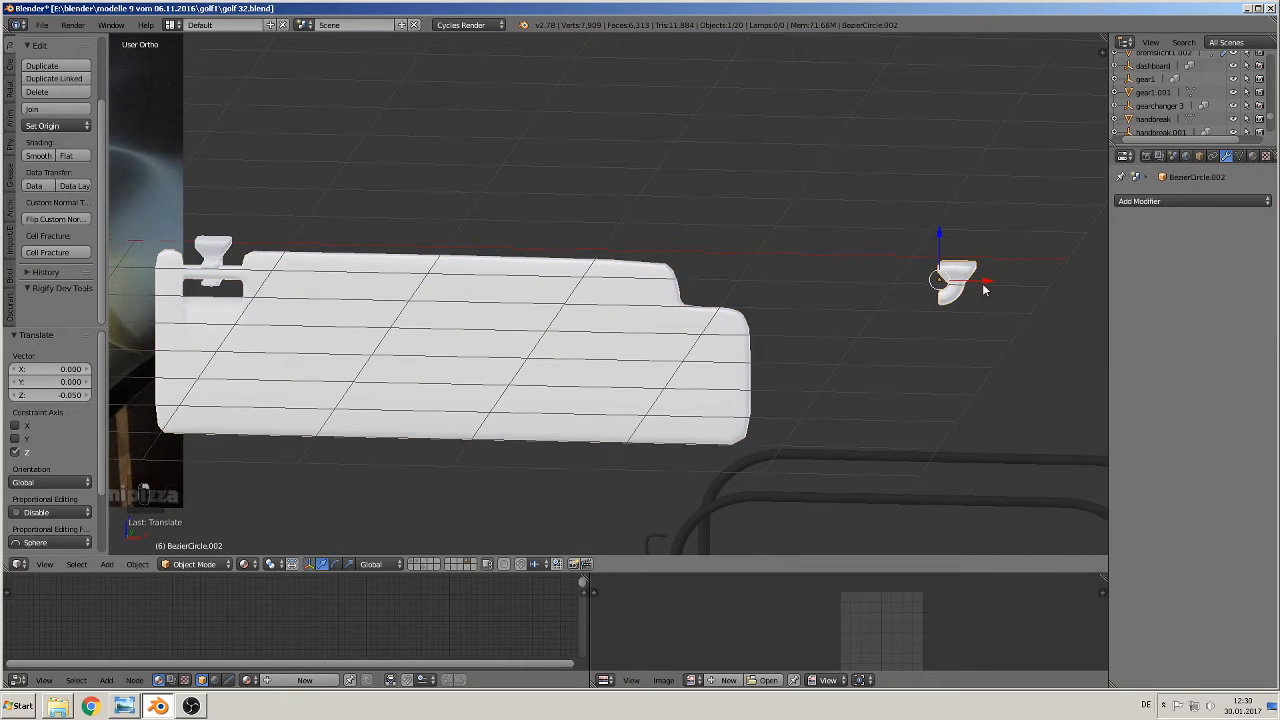
pyautogui.moveTo(984, 288); pyautogui.dragTo(714, 280)
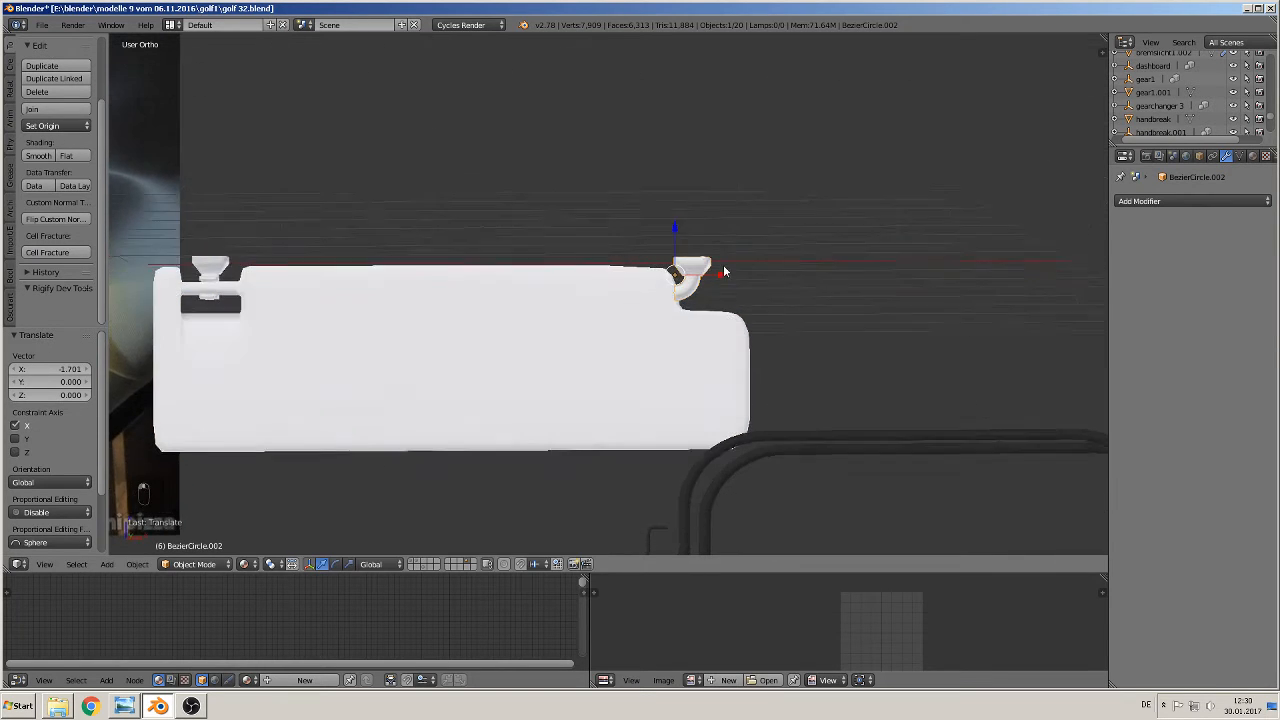
pyautogui.moveTo(725, 271); pyautogui.dragTo(914, 271, button='middle')
pyautogui.press('g')
pyautogui.press('y')
pyautogui.click(745, 267)
pyautogui.scroll(2, 880, 272)
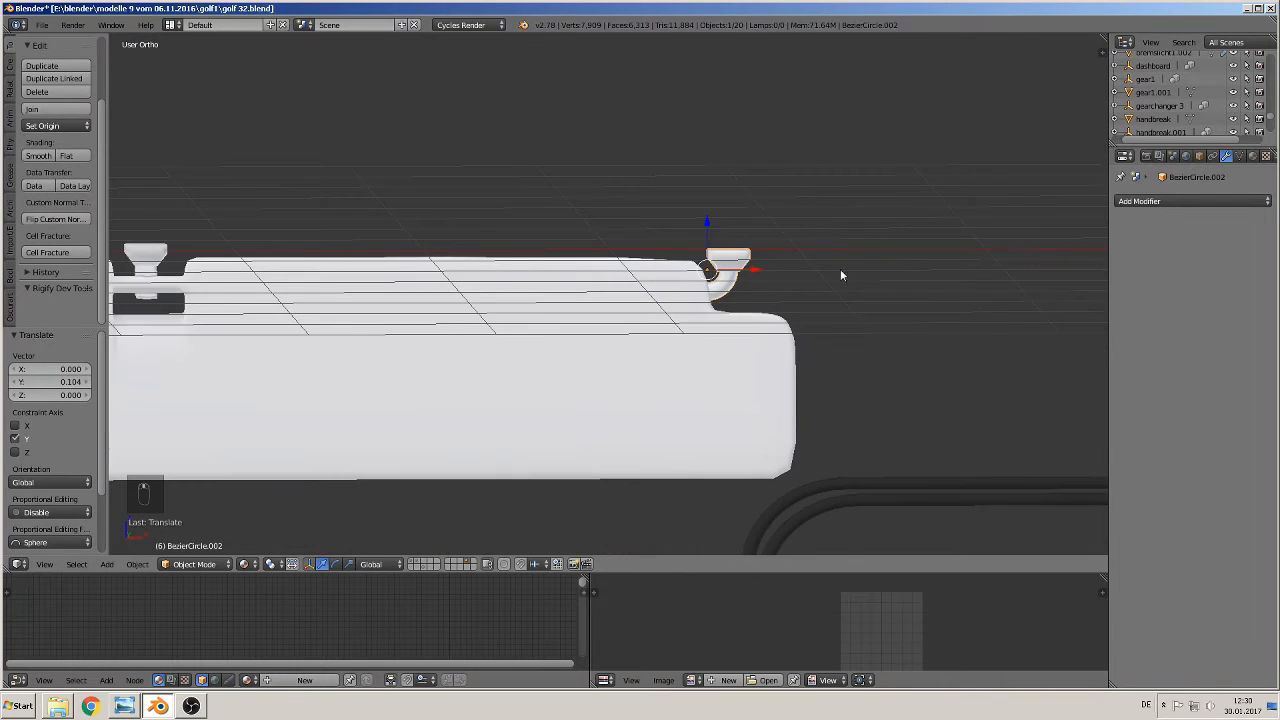
pyautogui.scroll(-2, 740, 315)
pyautogui.scroll(2, 670, 323)
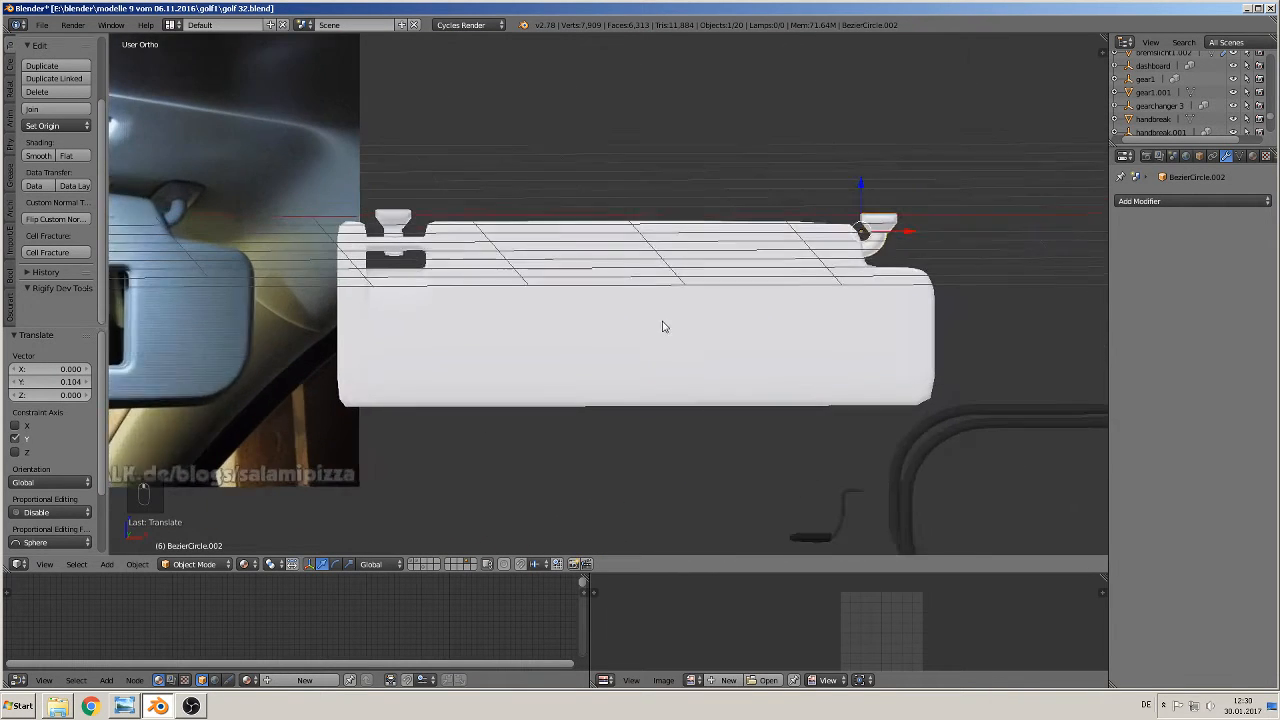
# - Join the sun visor and its two mounts into one object, with the visor as the active object
pyautogui.moveTo(545, 332); pyautogui.dragTo(503, 349, button='middle')
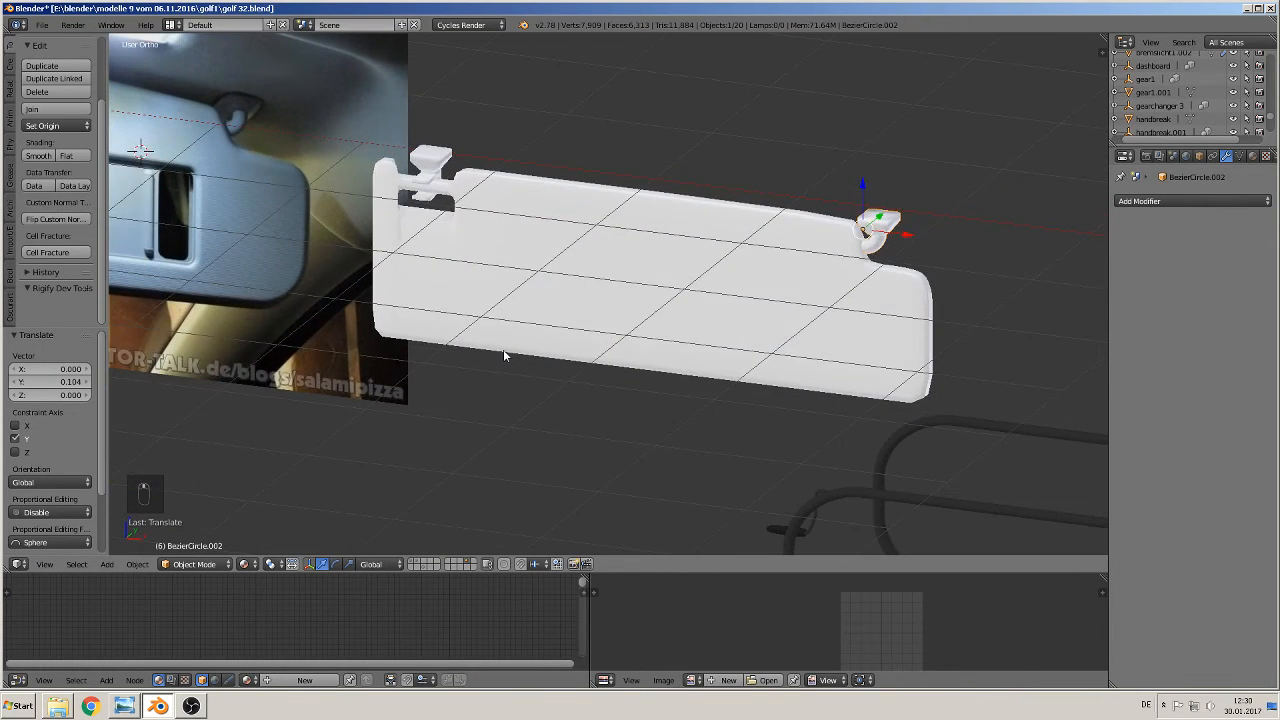
pyautogui.rightClick(528, 217)
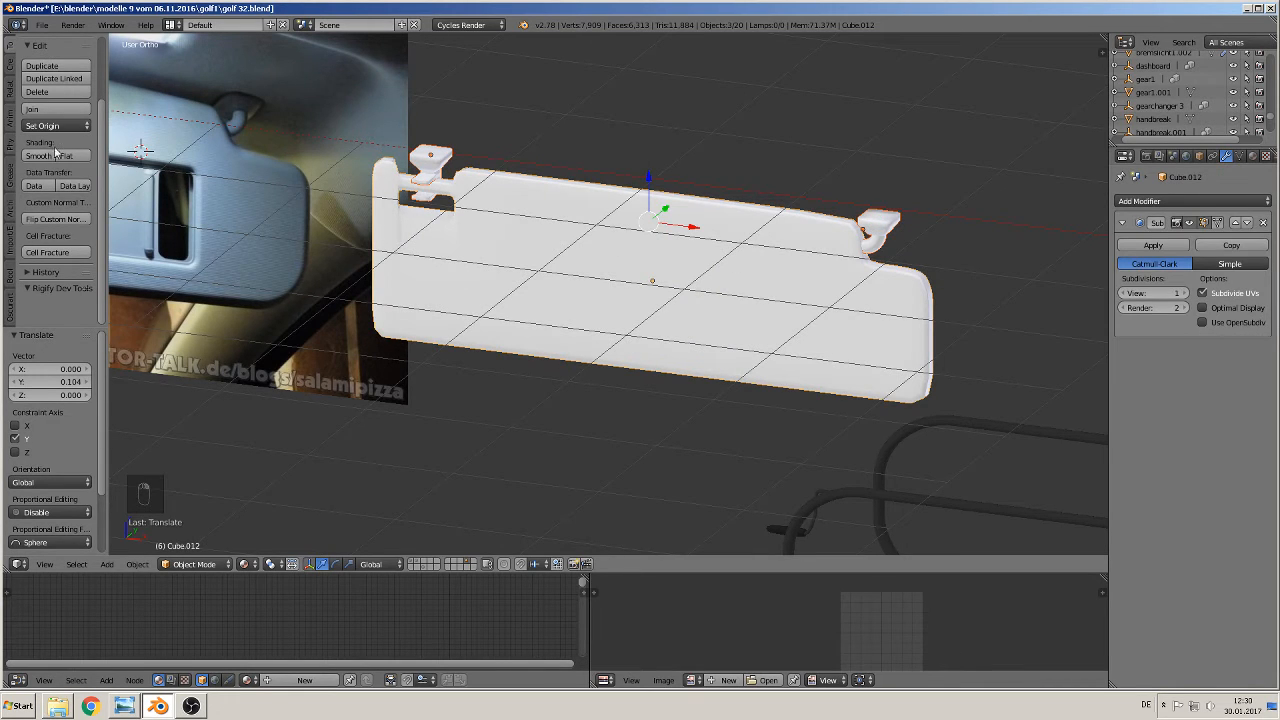
pyautogui.click(56, 109)
# - In Edit Mode, straighten the vertical row of vertices just past the notch, on the visor's long side, by scaling it to 0 along X
pyautogui.scroll(8, 537, 323)
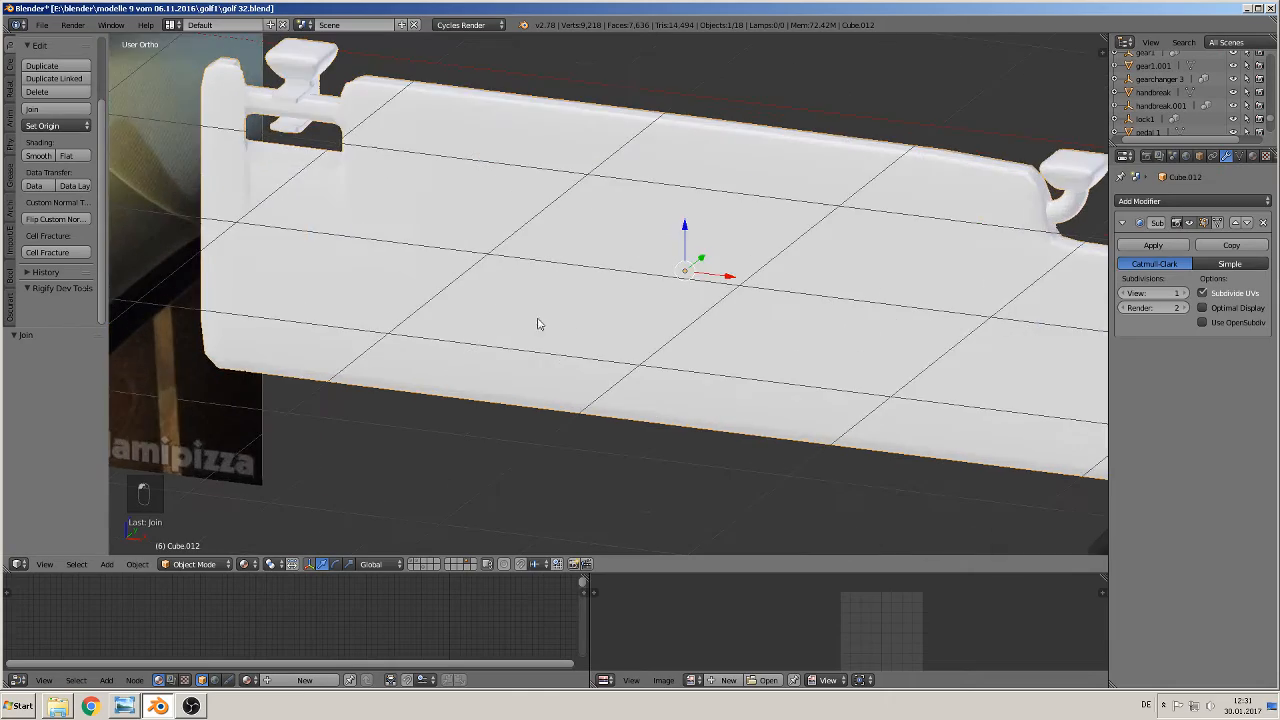
pyautogui.scroll(2, 475, 123)
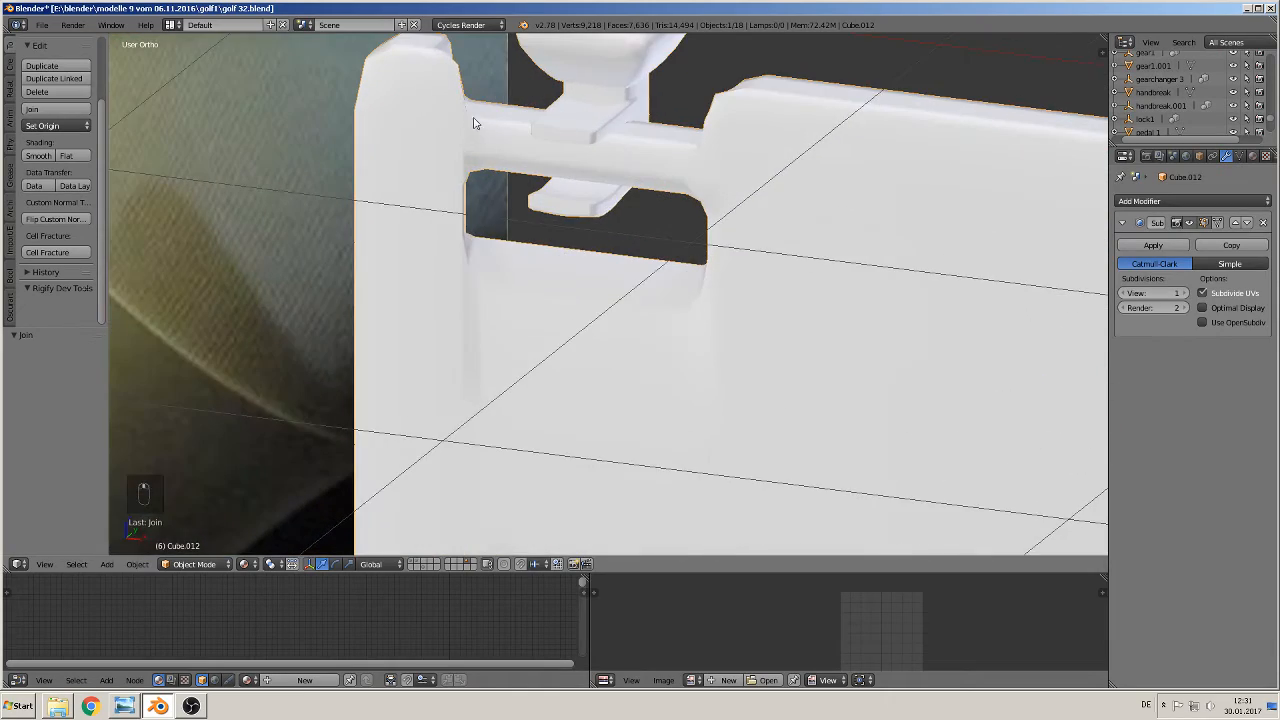
pyautogui.press('Tab')
pyautogui.moveTo(472, 180); pyautogui.dragTo(509, 172, button='middle')
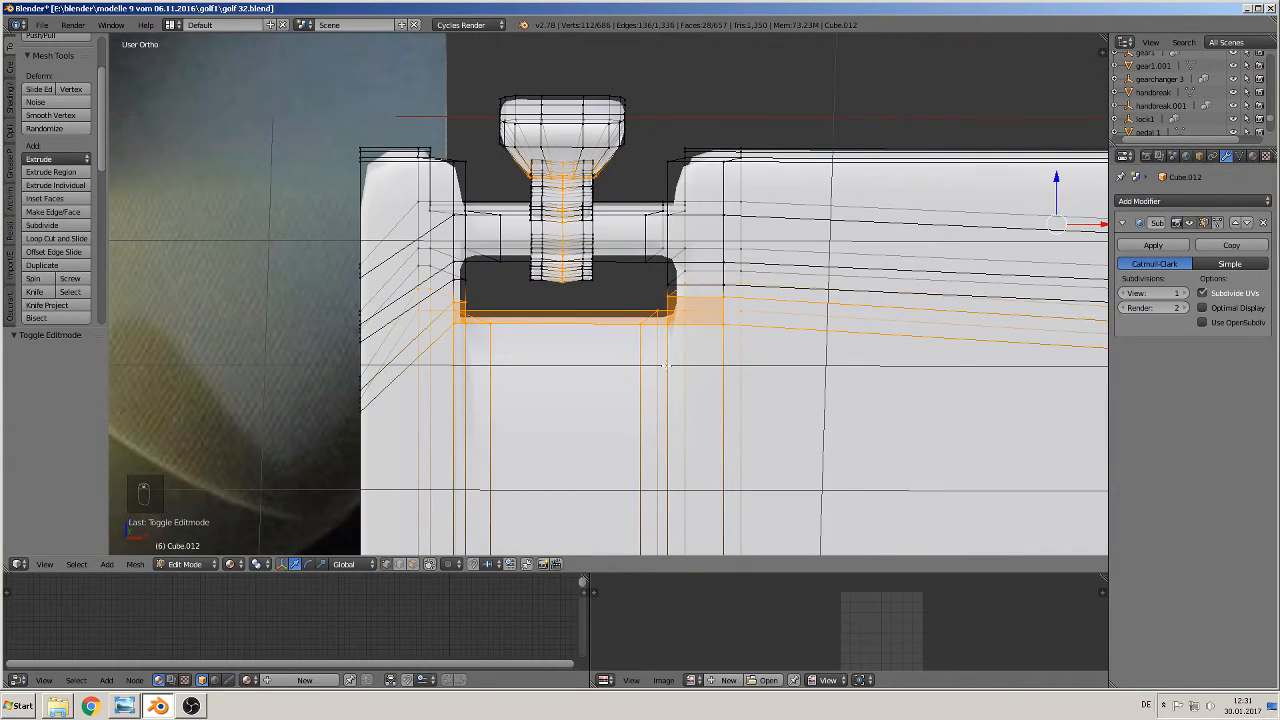
pyautogui.keyDown('alt'); pyautogui.rightClick(666, 333); pyautogui.keyUp('alt')
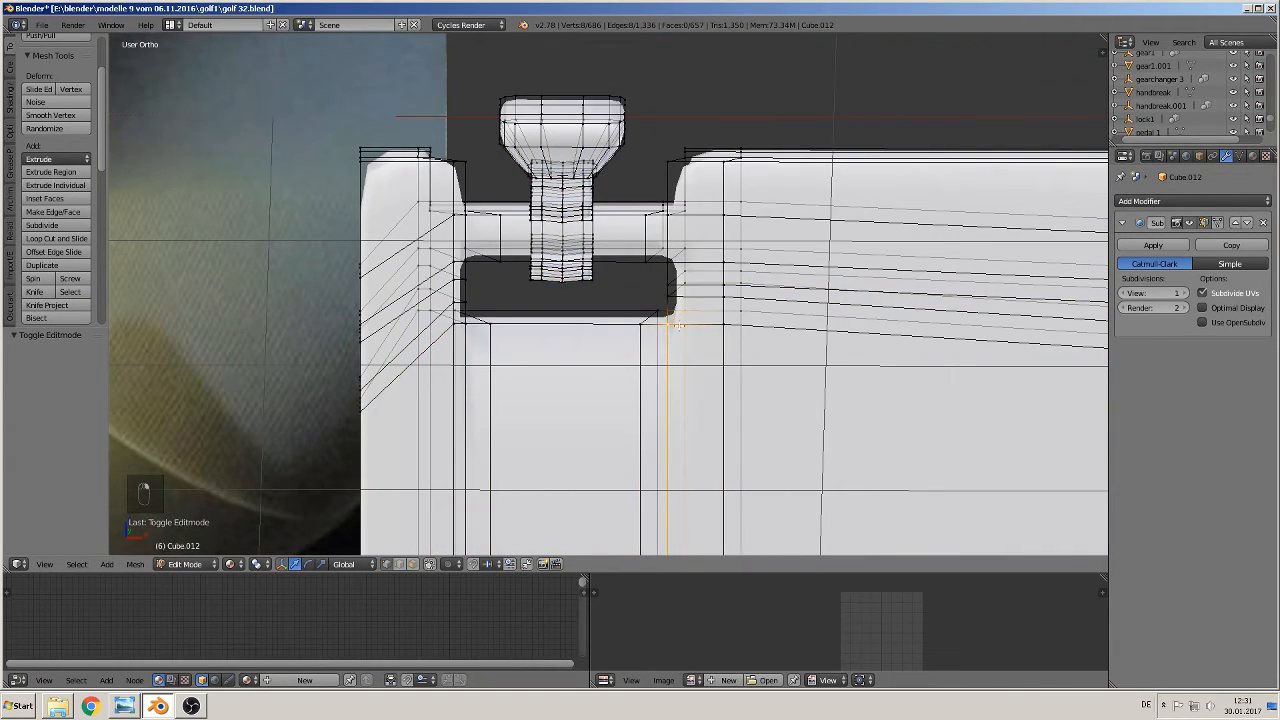
pyautogui.scroll(-2, 686, 344)
pyautogui.moveTo(695, 350); pyautogui.dragTo(689, 166, button='middle')
pyautogui.scroll(-2, 709, 322)
pyautogui.keyDown('shift'); pyautogui.moveTo(713, 352); pyautogui.dragTo(719, 412, button='middle'); pyautogui.keyUp('shift')
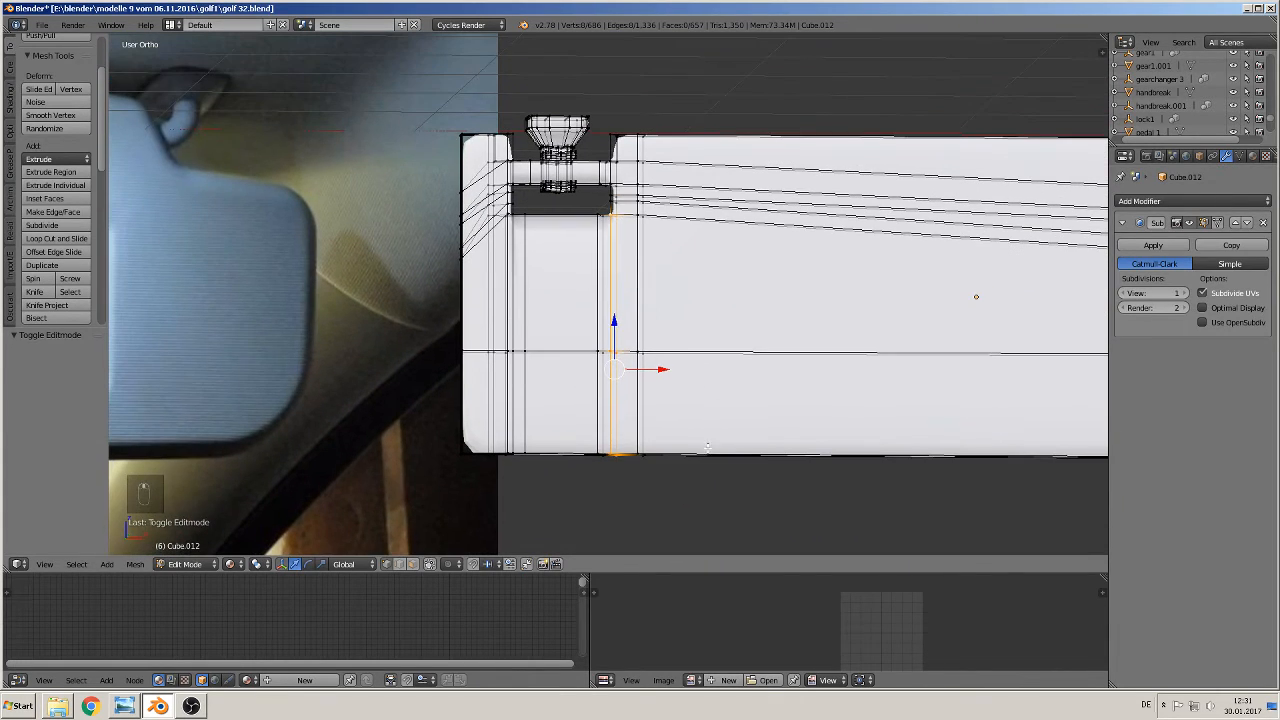
pyautogui.press('a')
pyautogui.press('b')
pyautogui.moveTo(669, 457); pyautogui.dragTo(622, 88)
pyautogui.press('s')
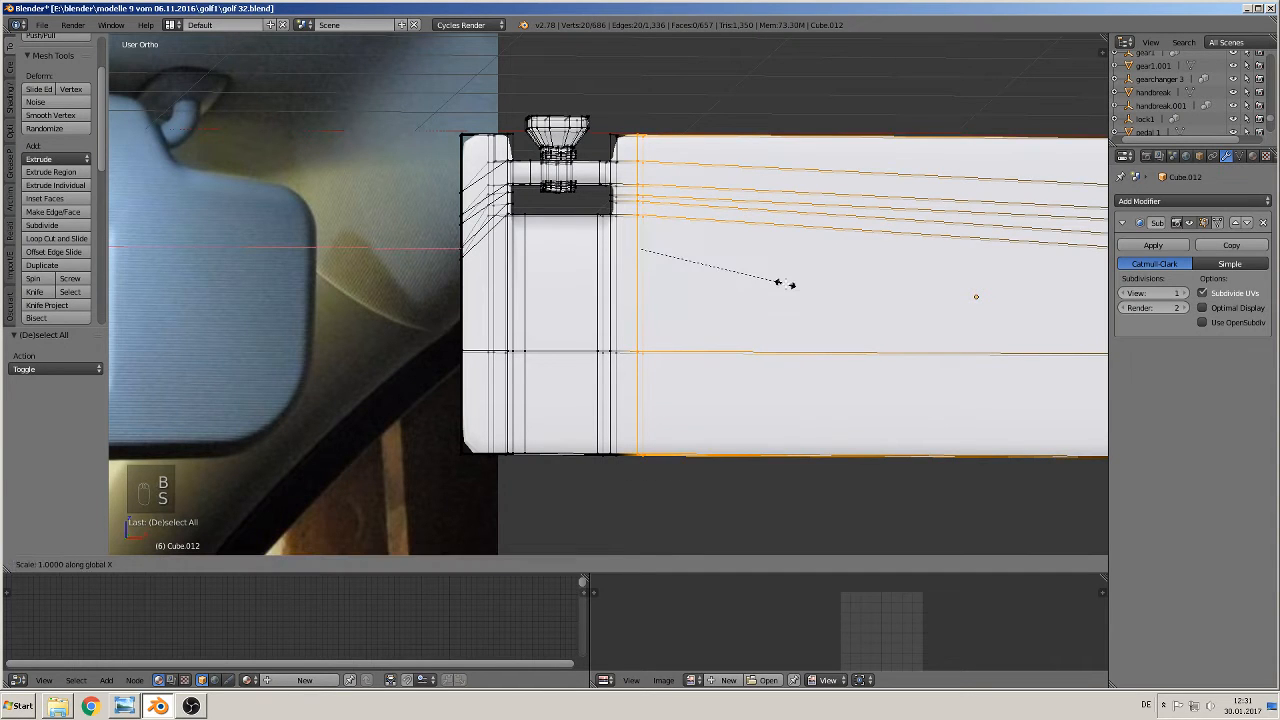
pyautogui.press('x')
pyautogui.press('0')
pyautogui.press('Return')
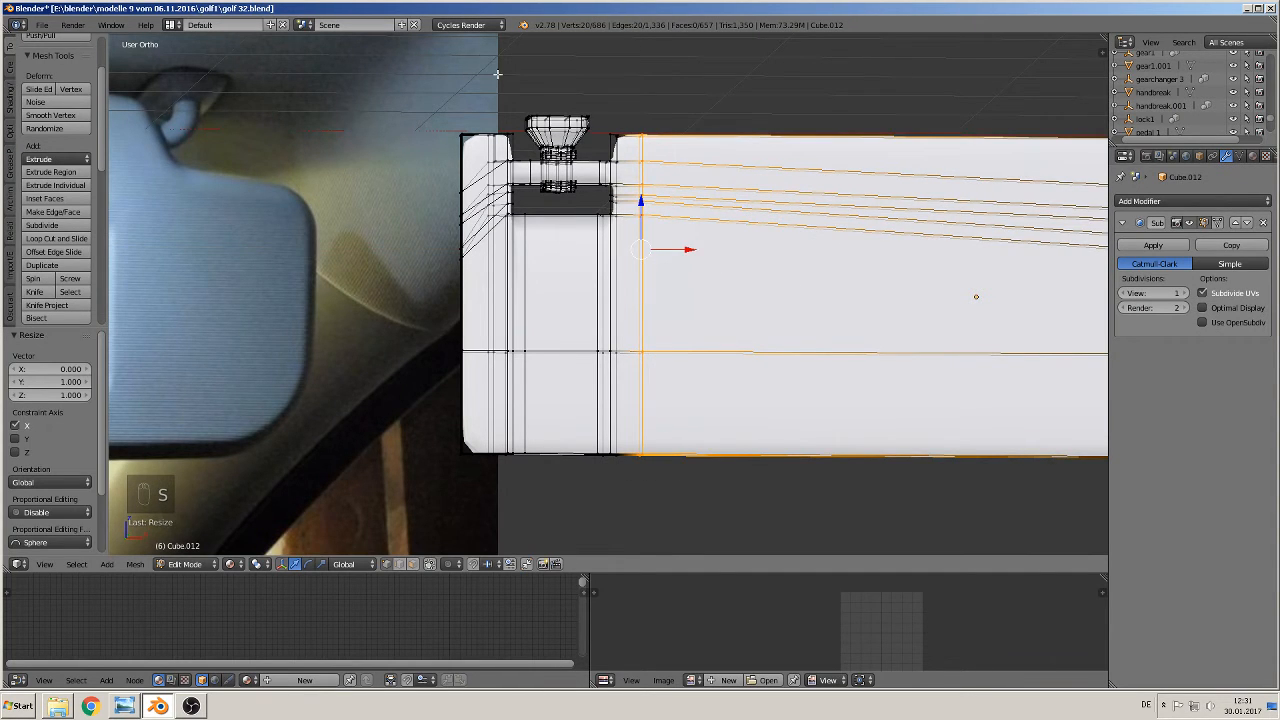
# - Align the vertices of the notch's long-side edge, from upper corner to lower border, by scaling them to 0 along X
pyautogui.moveTo(498, 74)
pyautogui.mouseDown(button='middle')
pyautogui.moveTo(494, 114)
pyautogui.moveTo(491, 76)
pyautogui.mouseUp(button='middle')
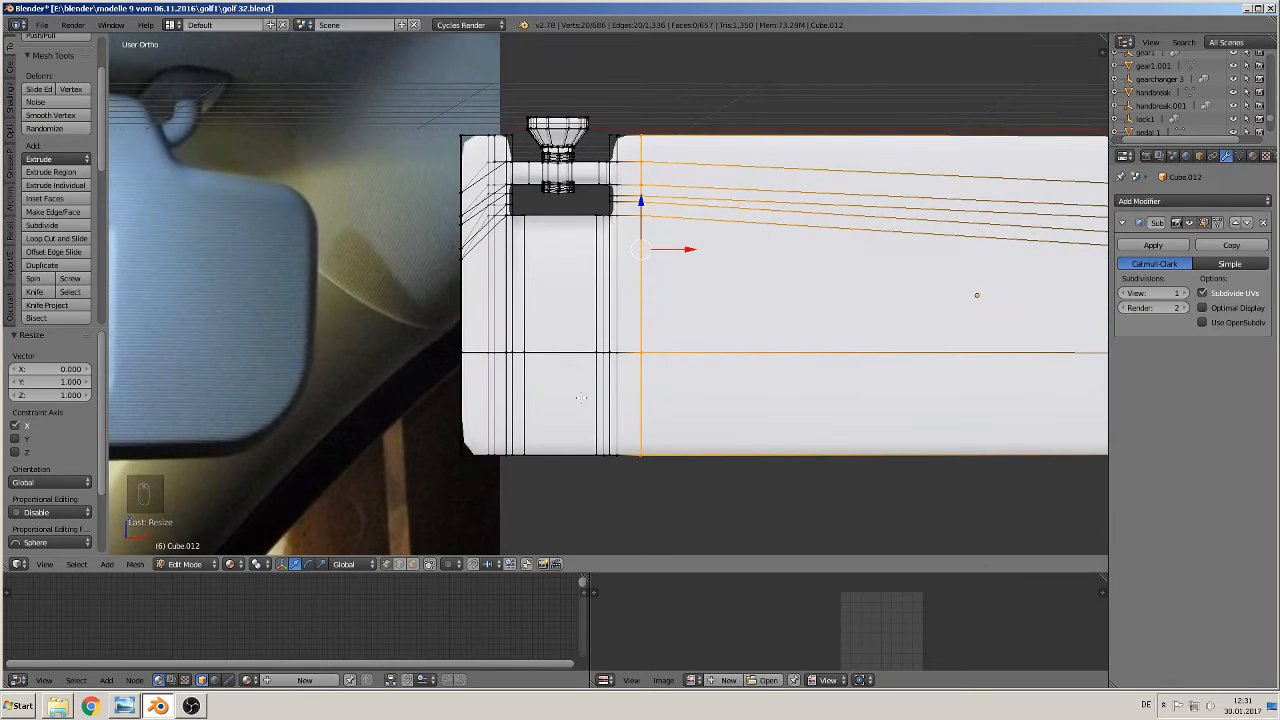
pyautogui.press('a')
pyautogui.press('b')
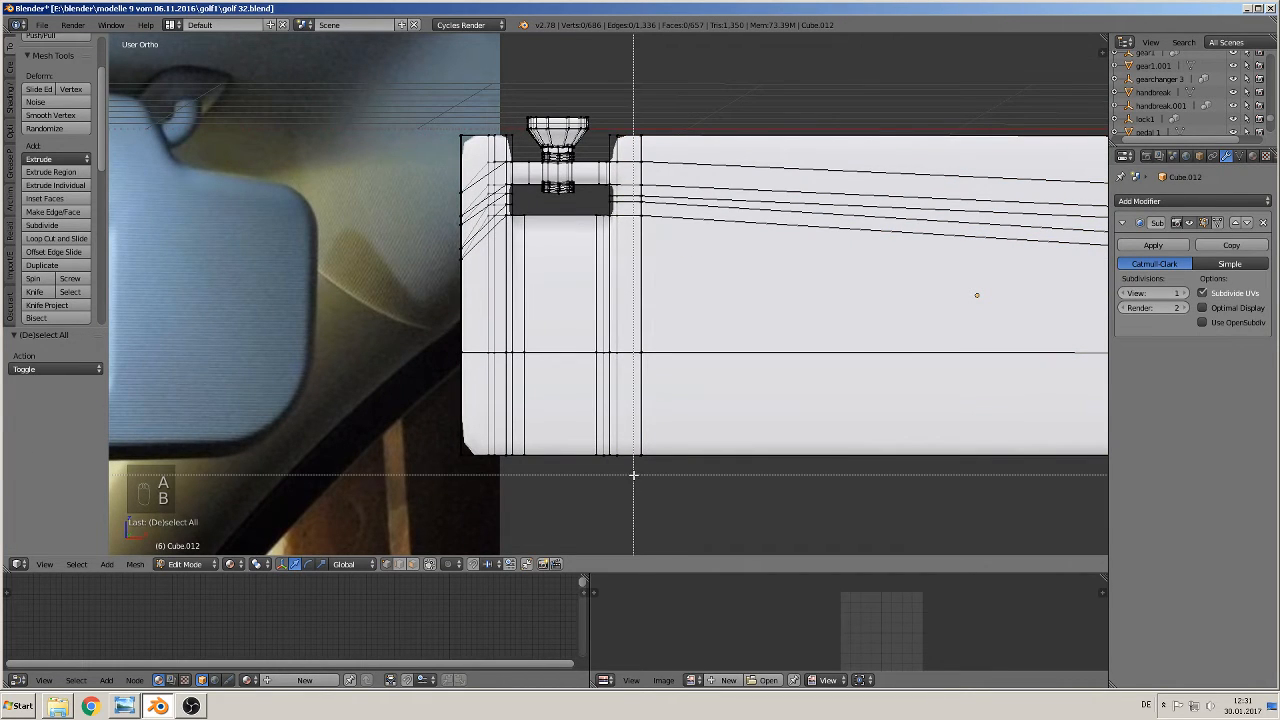
pyautogui.moveTo(633, 474); pyautogui.dragTo(614, 116)
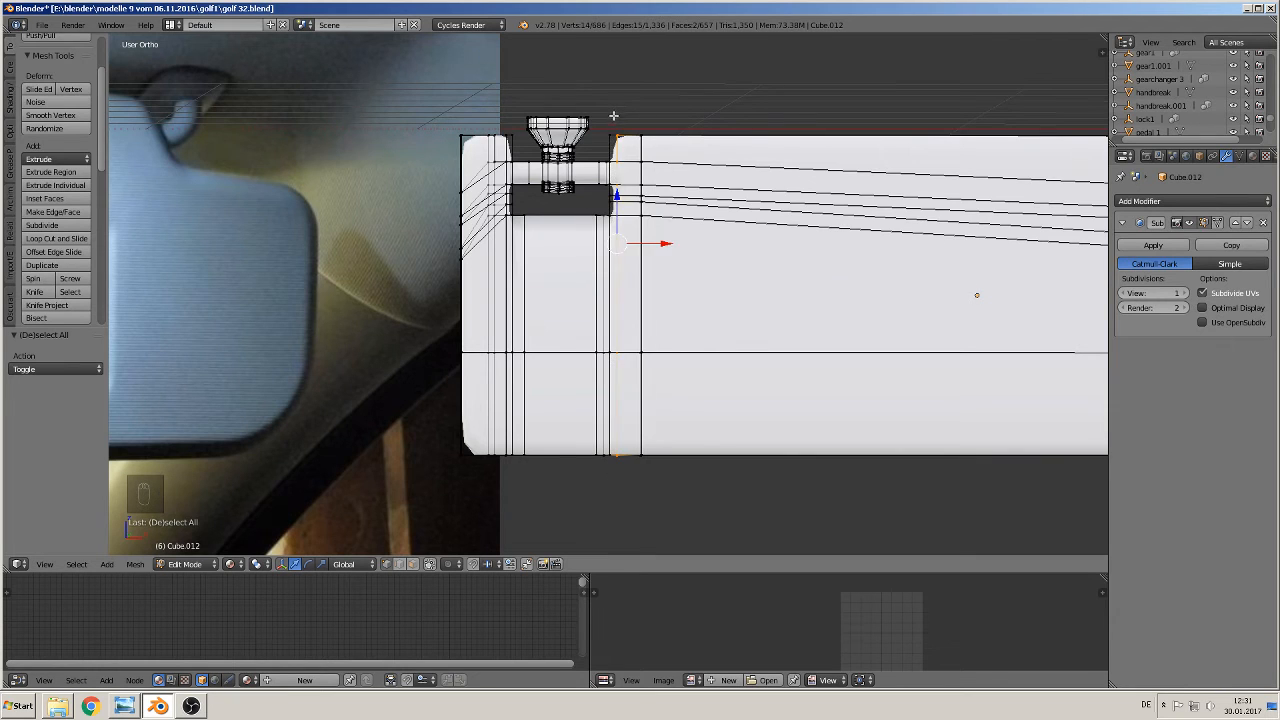
pyautogui.moveTo(614, 116); pyautogui.dragTo(610, 169, button='middle')
pyautogui.keyDown('shift'); pyautogui.rightClick(612, 153); pyautogui.keyUp('shift')
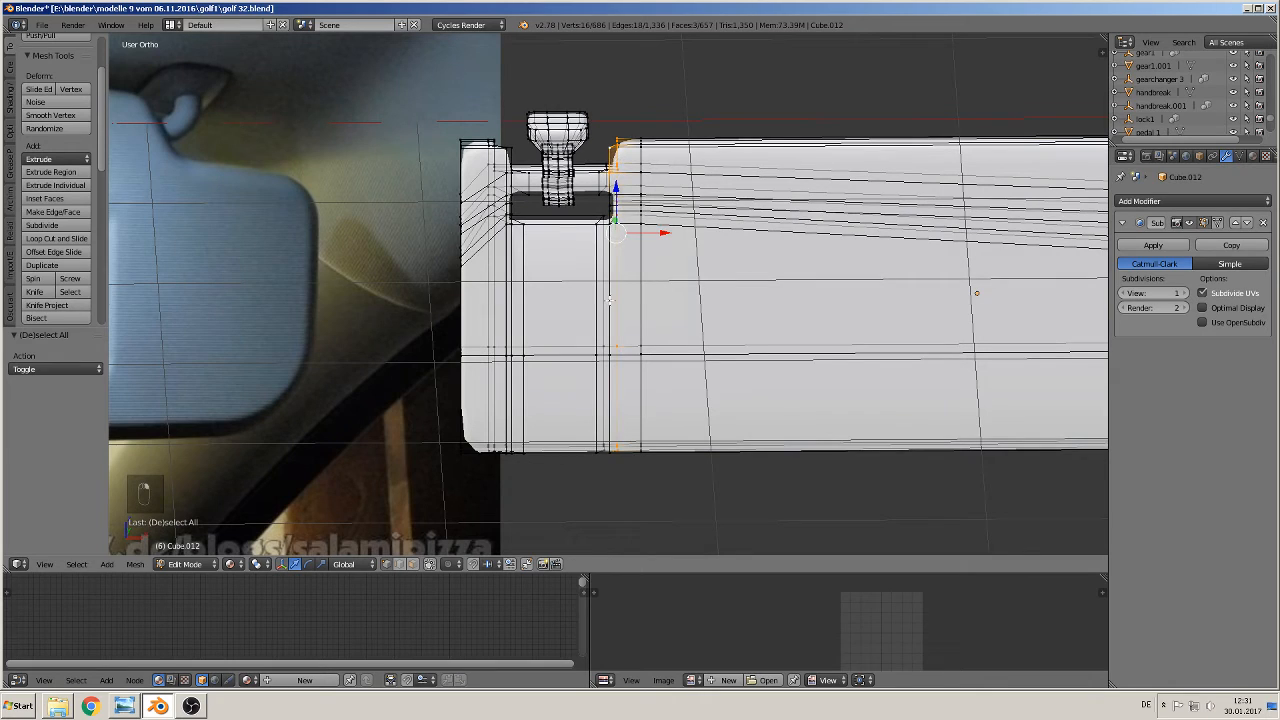
pyautogui.keyDown('alt'); pyautogui.keyDown('shift'); pyautogui.rightClick(610, 334); pyautogui.keyUp('shift'); pyautogui.keyUp('alt')
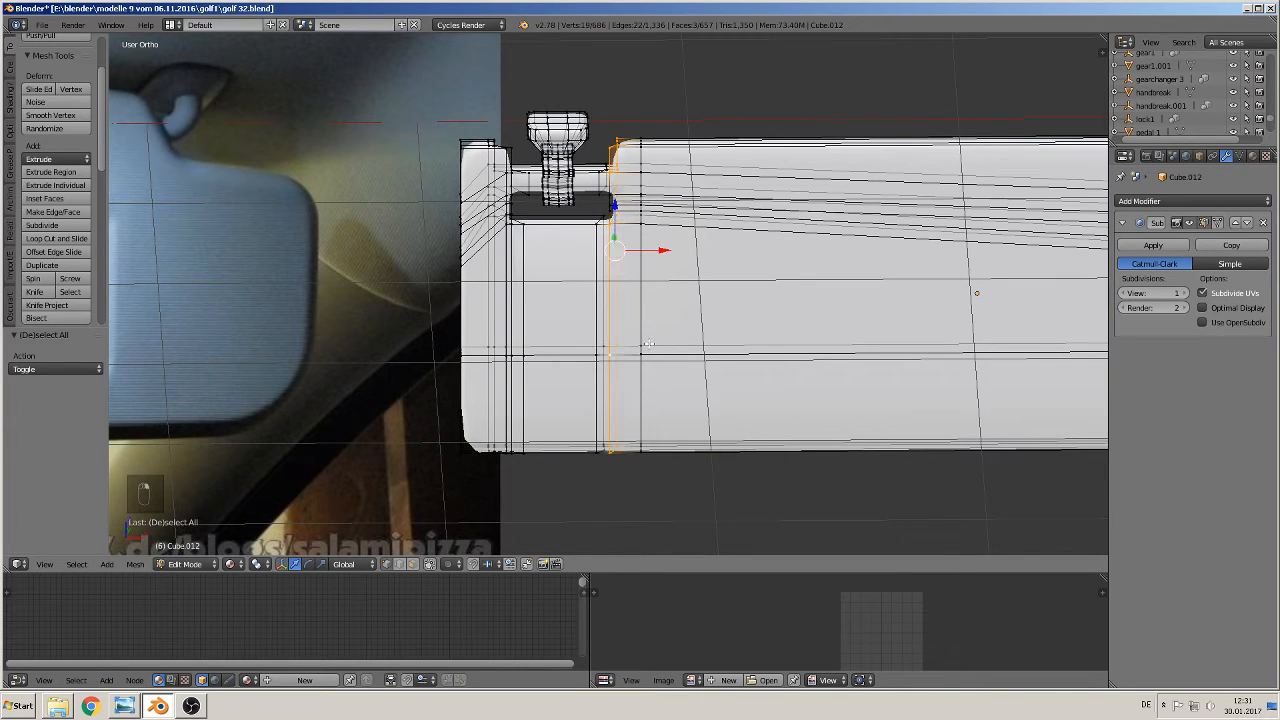
pyautogui.press('s')
pyautogui.press('x')
pyautogui.press('0')
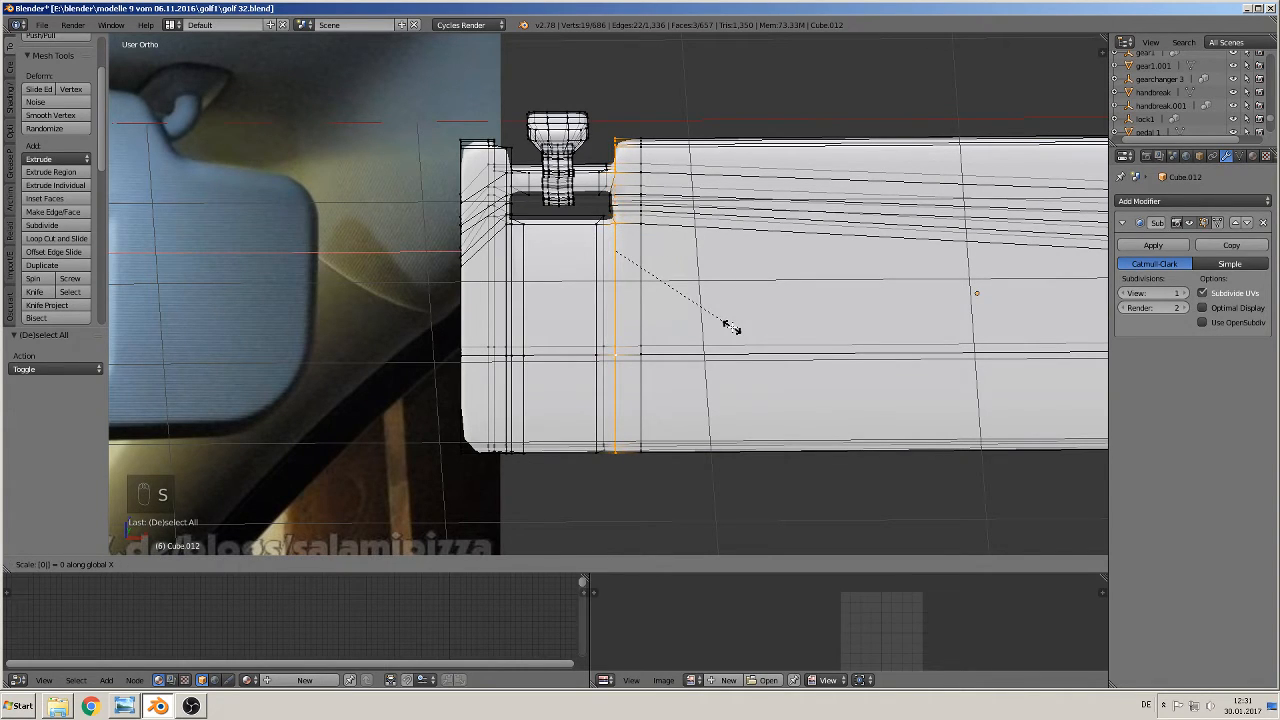
pyautogui.press('Return')
# - Straighten the vertical loops through the bar and below the opening, nearest the visor's long side, by scaling them to 0 along X
pyautogui.scroll(3, 576, 245)
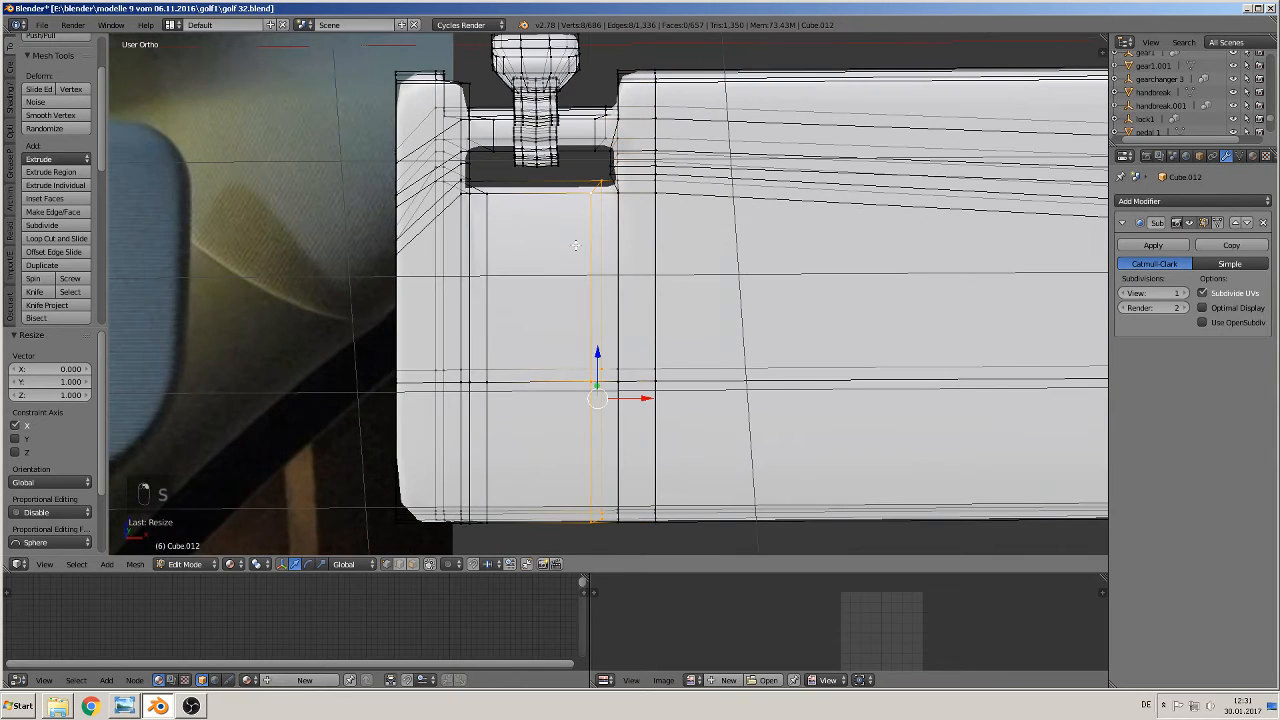
pyautogui.keyDown('alt'); pyautogui.keyDown('shift'); pyautogui.rightClick(596, 127); pyautogui.keyUp('shift'); pyautogui.keyUp('alt')
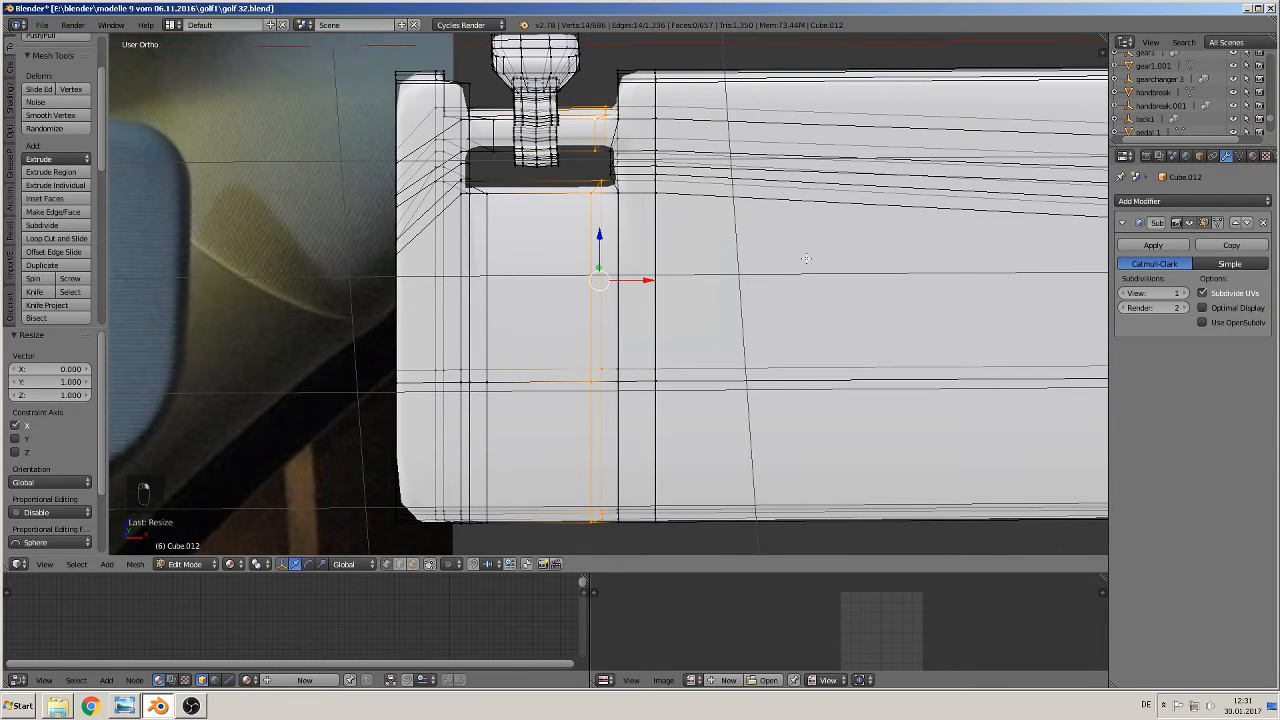
pyautogui.press('s')
pyautogui.press('x')
pyautogui.press('0')
pyautogui.press('Return')
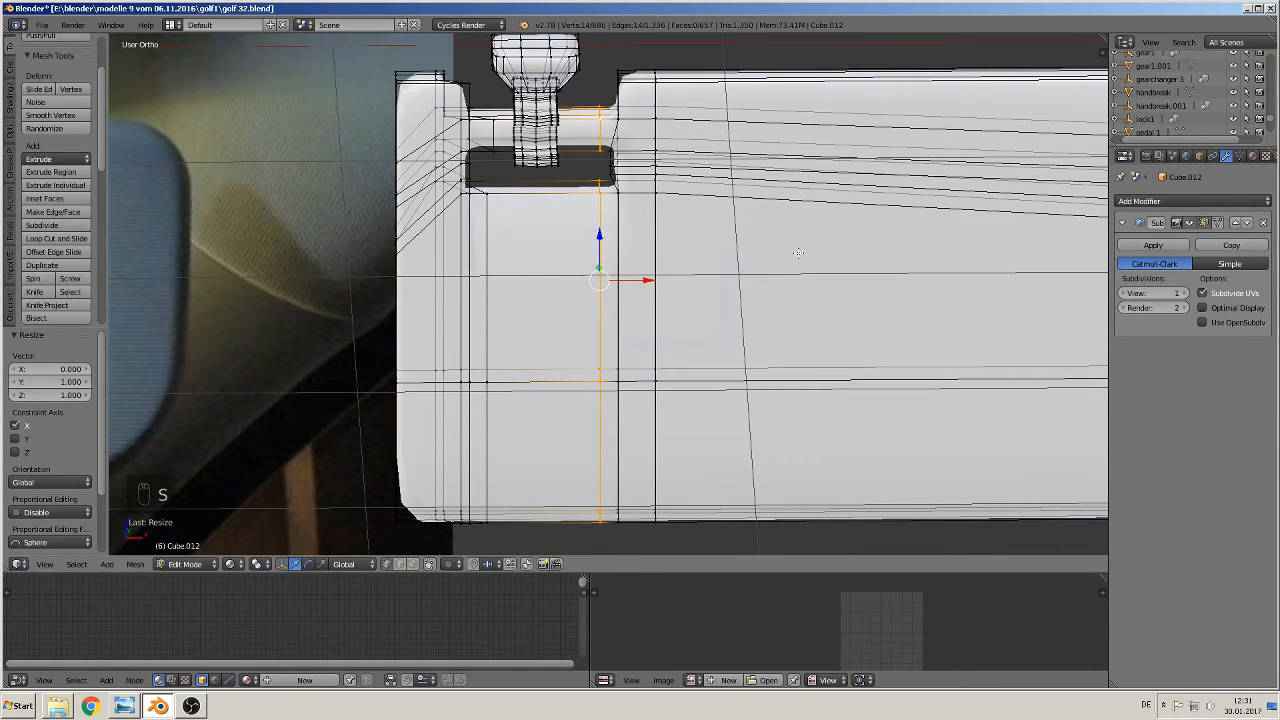
# - Straighten the matching vertical loops through the bar and below the opening, nearest the narrow end tab, by scaling them to 0 along X
pyautogui.keyDown('shift'); pyautogui.moveTo(592, 168); pyautogui.dragTo(612, 215, button='middle'); pyautogui.keyUp('shift')
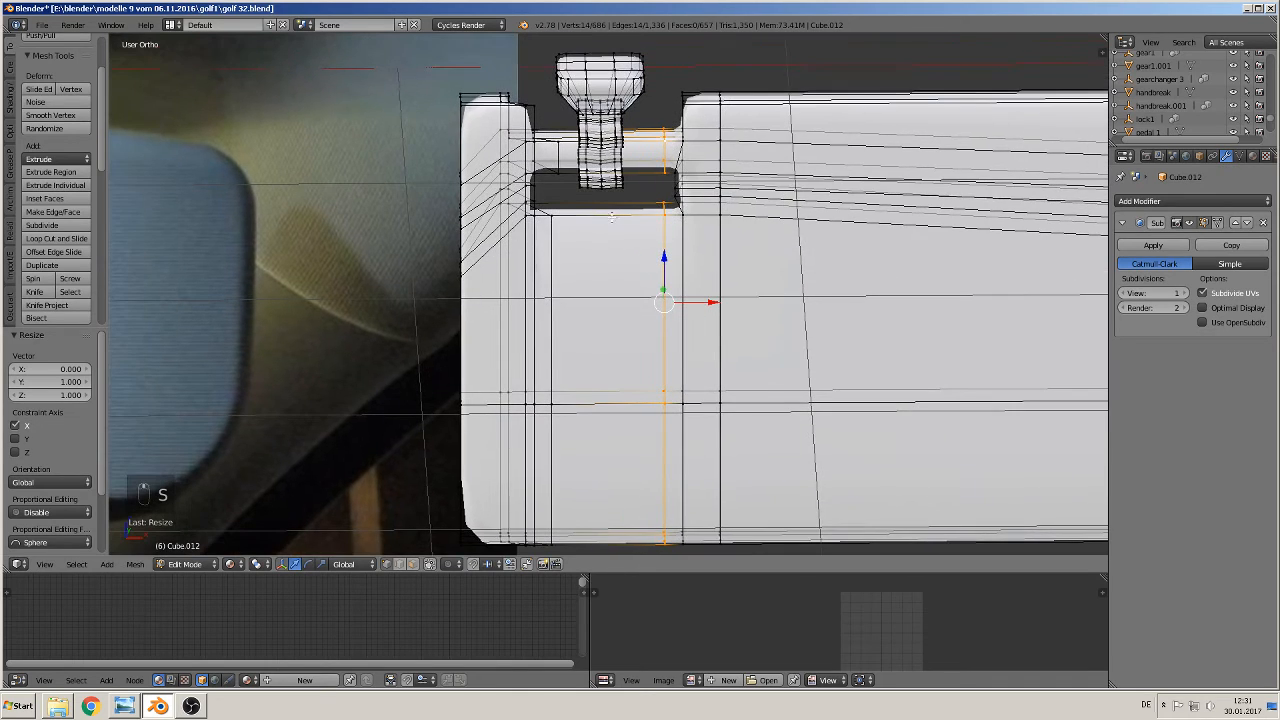
pyautogui.rightClick(557, 158)
pyautogui.keyDown('alt'); pyautogui.keyDown('shift'); pyautogui.rightClick(555, 276); pyautogui.keyUp('shift'); pyautogui.keyUp('alt')
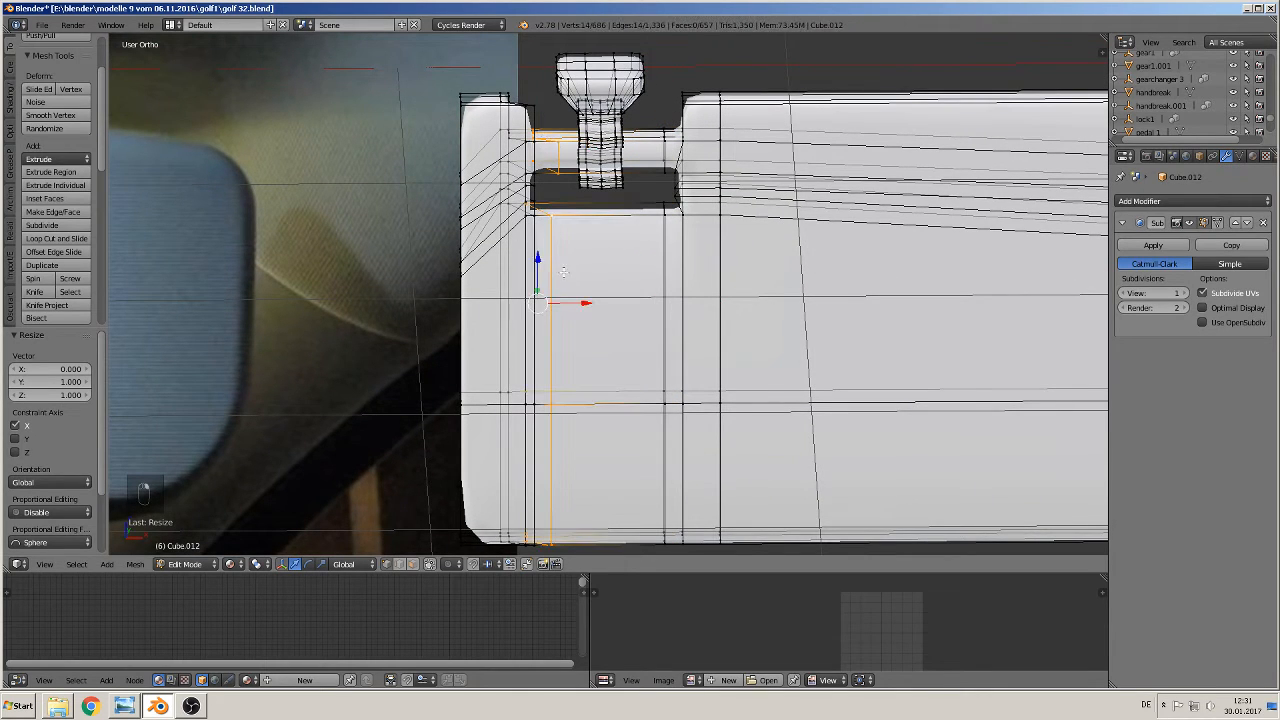
pyautogui.press('s')
pyautogui.press('x')
pyautogui.press('0')
pyautogui.click(654, 280)
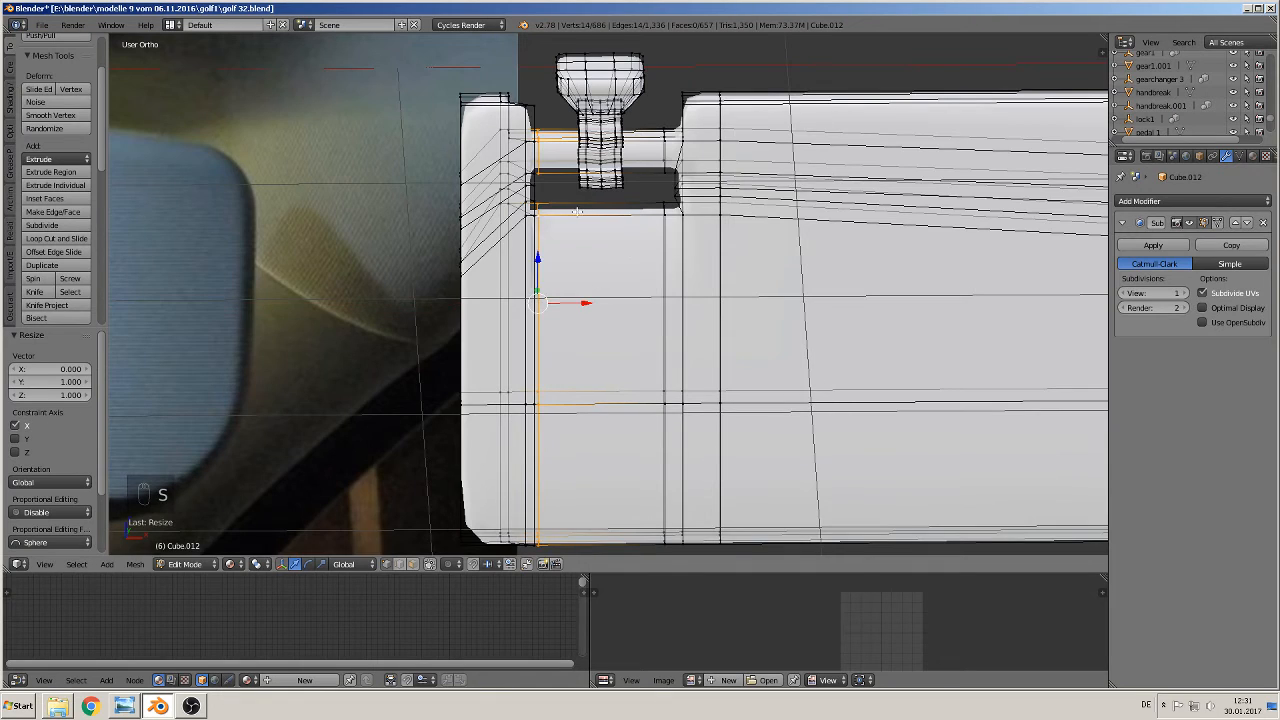
# - Flatten the vertical edge loop in the narrow end tab to 0 along X and move it -0.031 along X
pyautogui.moveTo(540, 155); pyautogui.dragTo(518, 222, button='middle')
pyautogui.rightClick(510, 137)
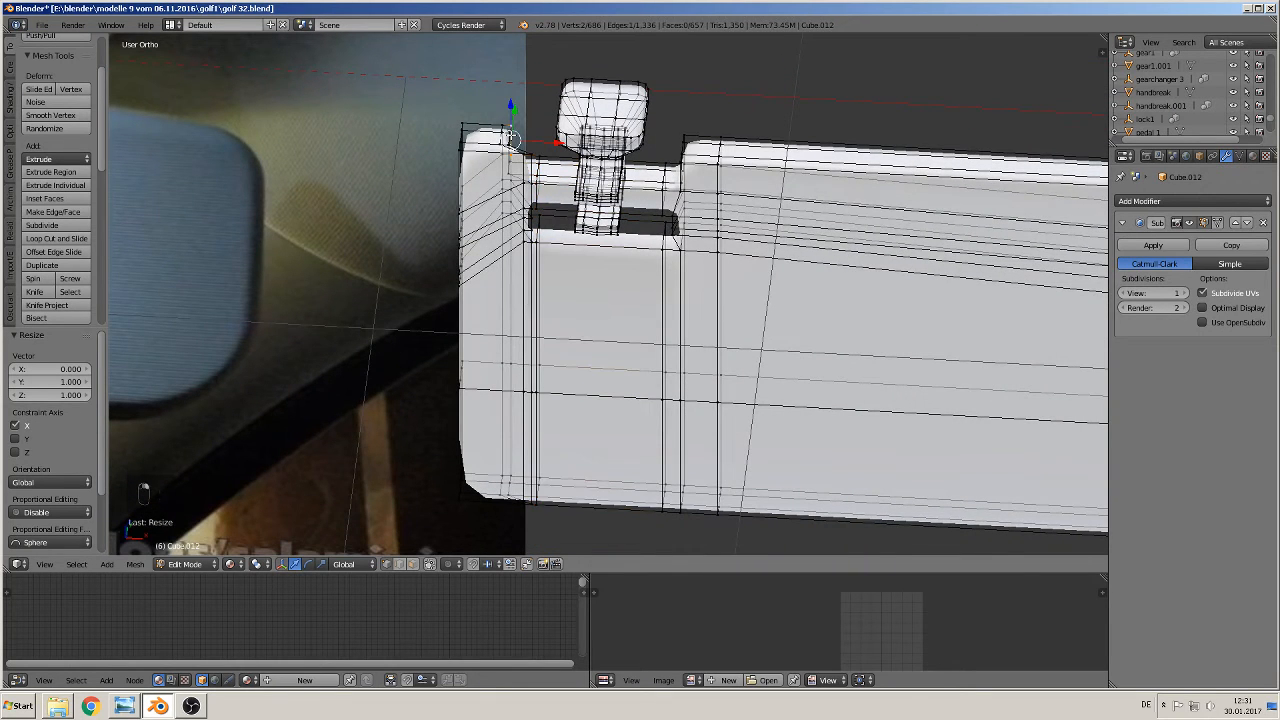
pyautogui.moveTo(510, 137); pyautogui.dragTo(518, 160, button='middle')
pyautogui.keyDown('alt'); pyautogui.rightClick(522, 282); pyautogui.keyUp('alt')
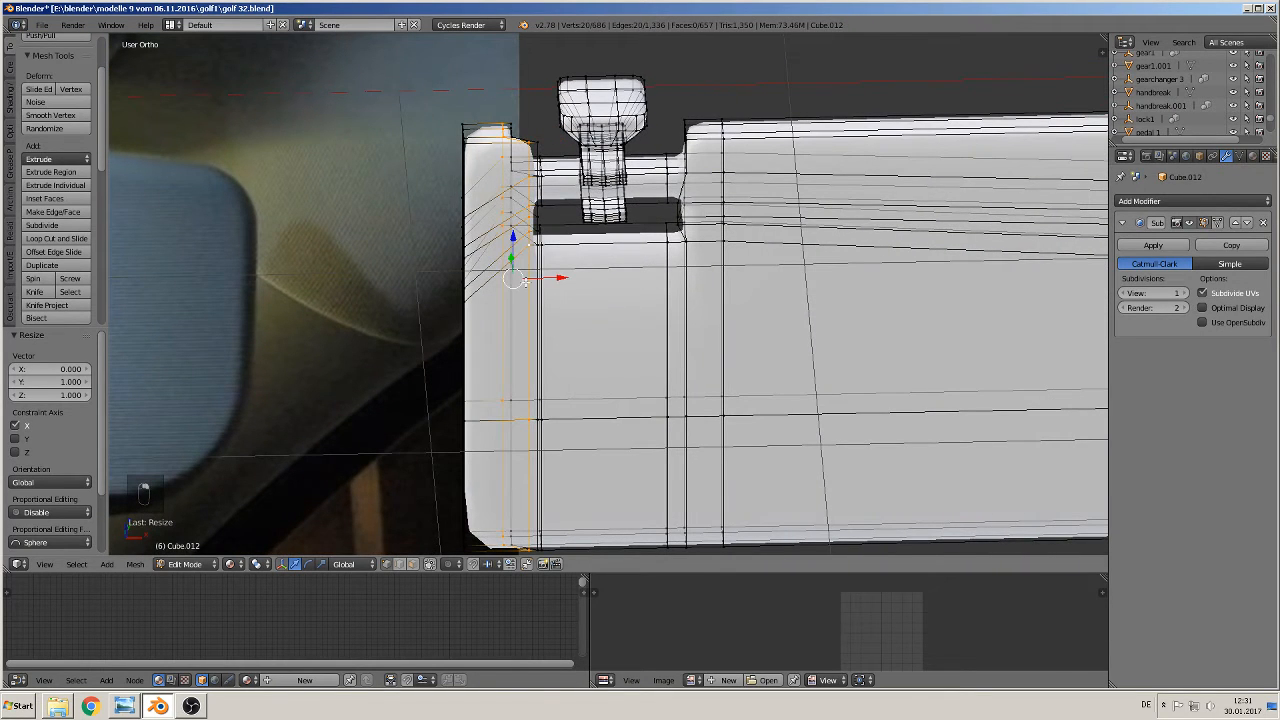
pyautogui.press('s')
pyautogui.press('x')
pyautogui.press('0')
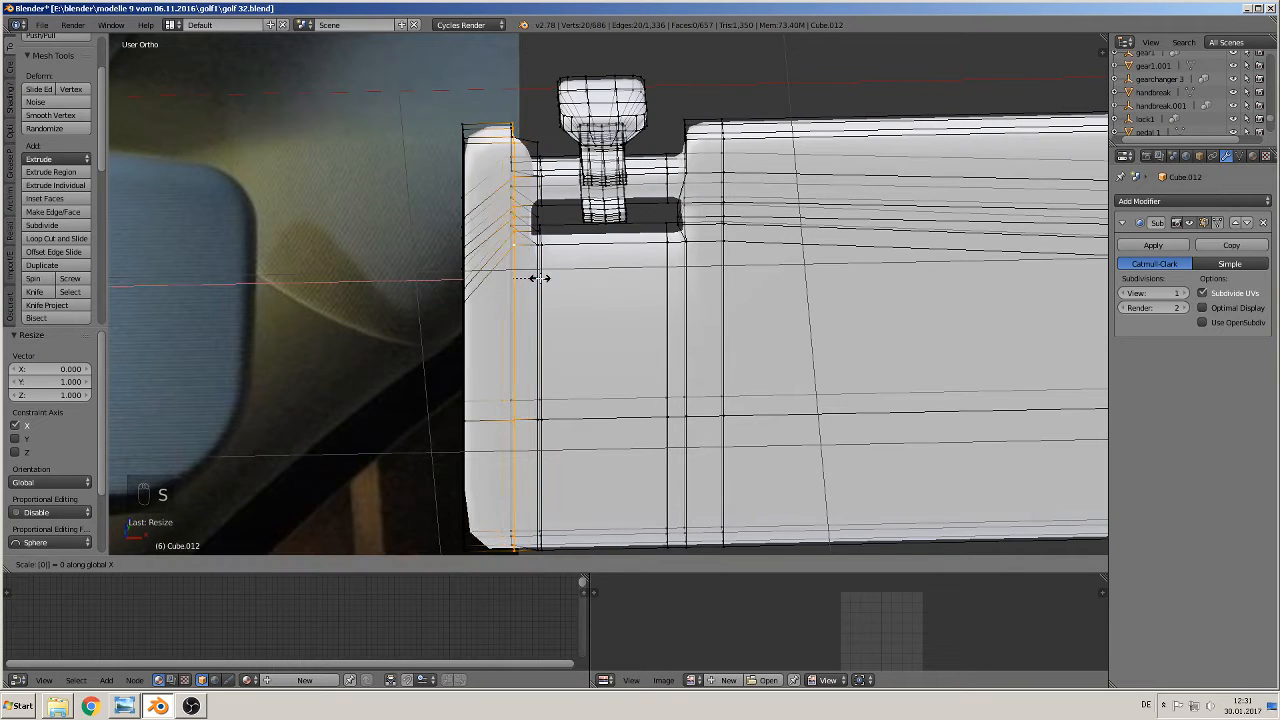
pyautogui.click(540, 278)
pyautogui.moveTo(570, 276); pyautogui.dragTo(553, 281)
pyautogui.moveTo(552, 281); pyautogui.dragTo(527, 172, button='middle')
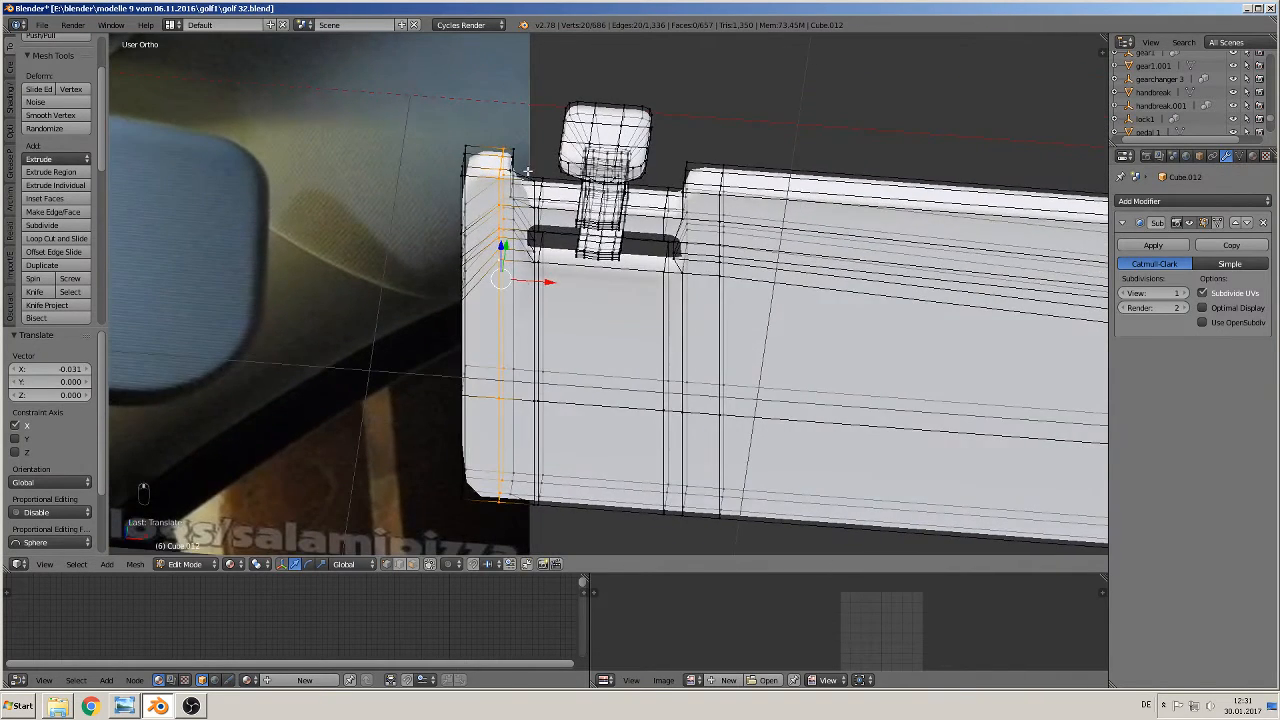
pyautogui.keyDown('alt'); pyautogui.keyDown('shift'); pyautogui.rightClick(512, 162); pyautogui.keyUp('shift'); pyautogui.keyUp('alt')
pyautogui.press('a')
pyautogui.keyDown('alt'); pyautogui.rightClick(512, 162); pyautogui.keyUp('alt')
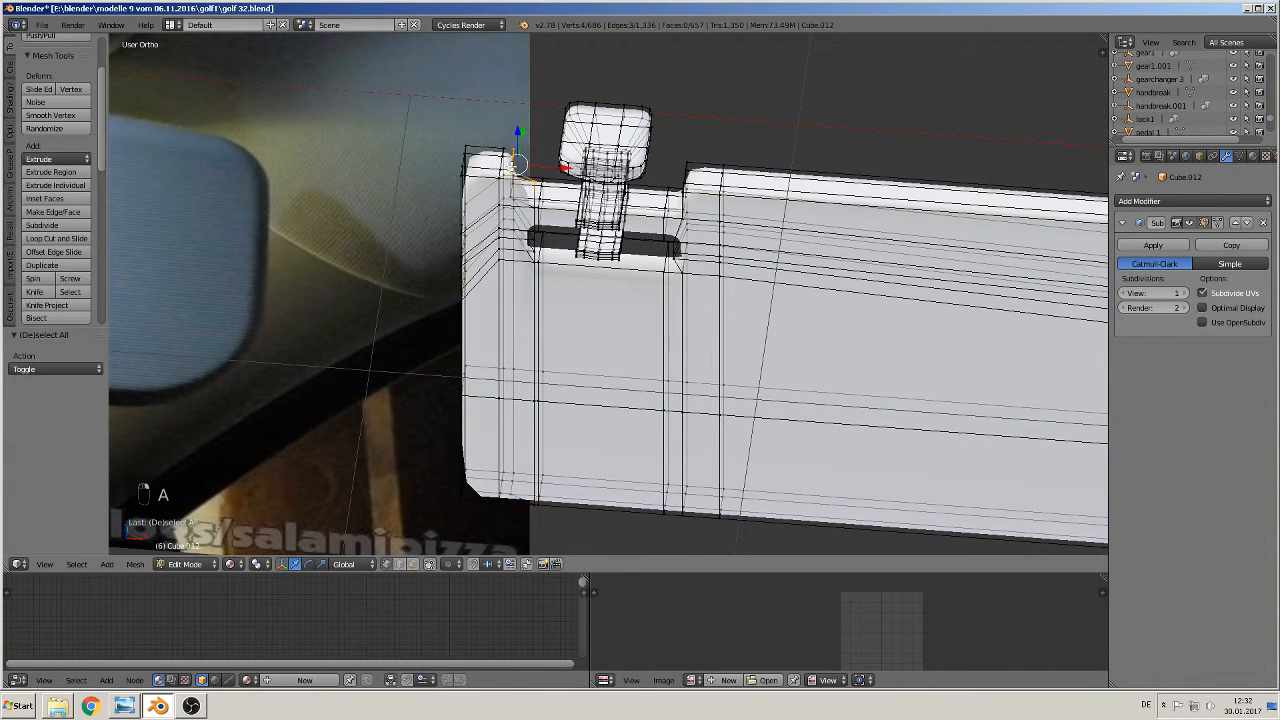
pyautogui.moveTo(517, 163); pyautogui.dragTo(535, 198, button='middle')
pyautogui.keyDown('alt'); pyautogui.rightClick(535, 198); pyautogui.keyUp('alt')
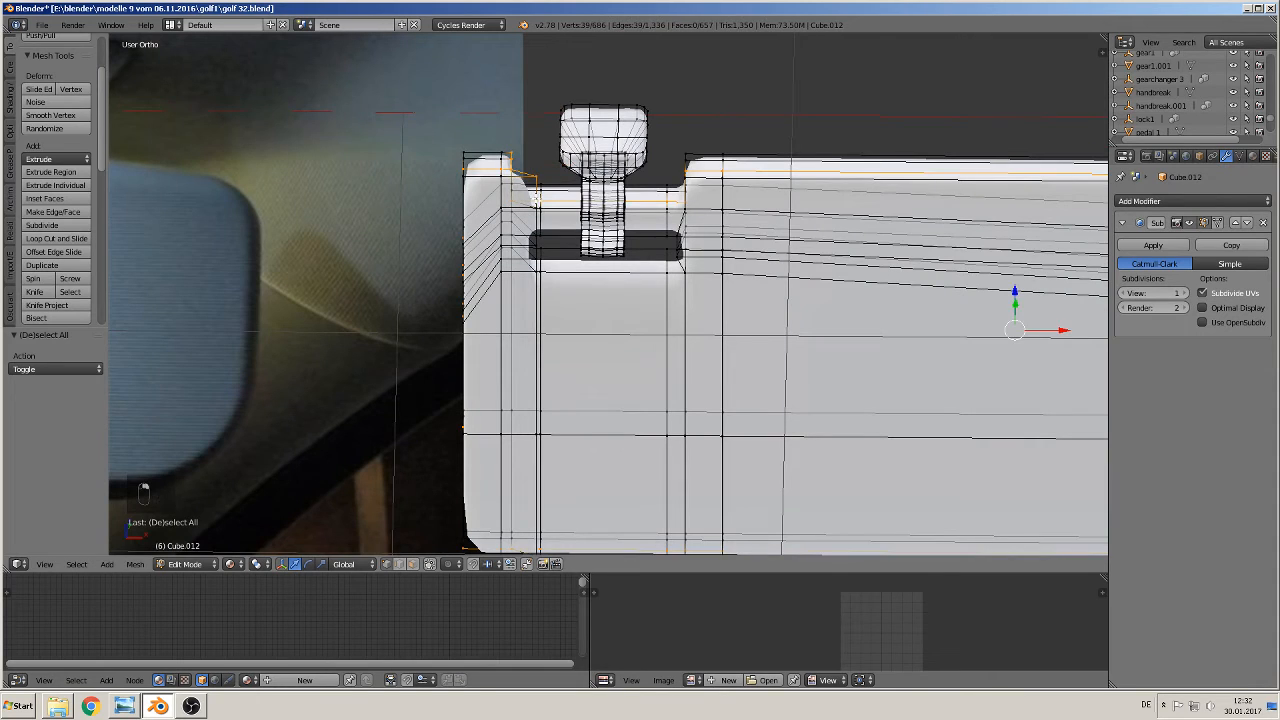
pyautogui.press('a')
pyautogui.keyDown('alt'); pyautogui.rightClick(536, 189); pyautogui.keyUp('alt')
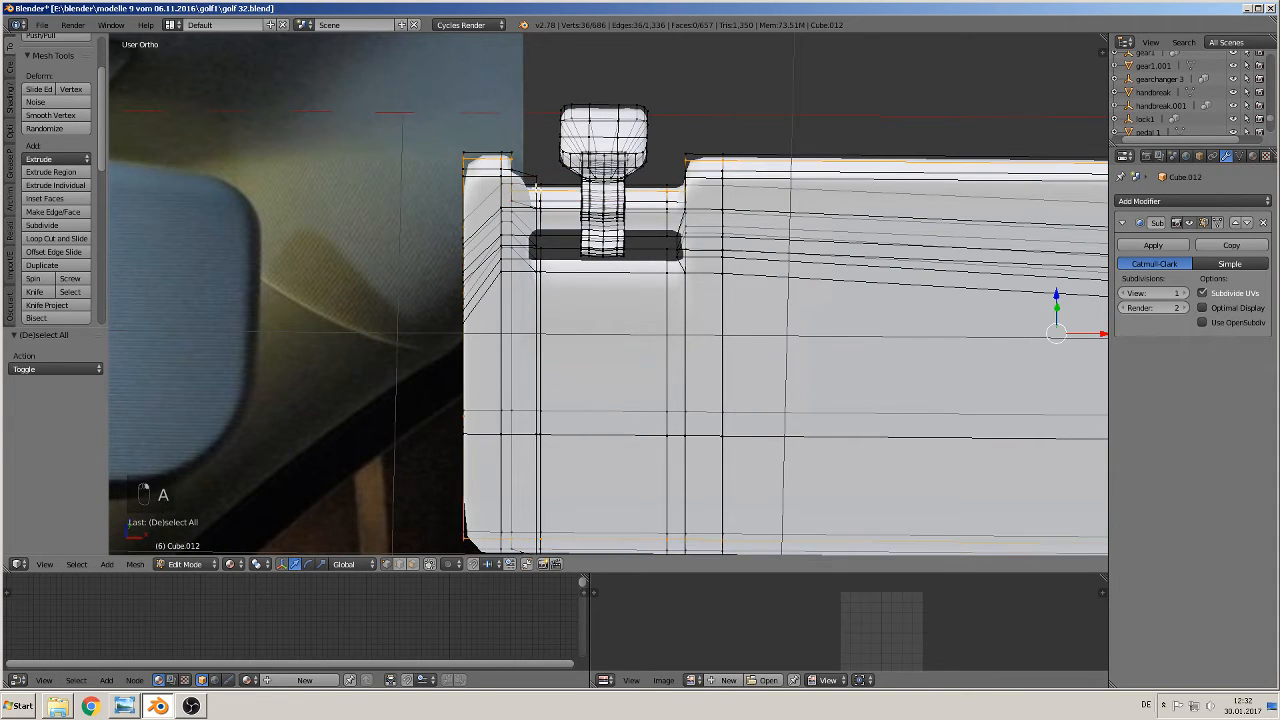
pyautogui.rightClick(537, 188)
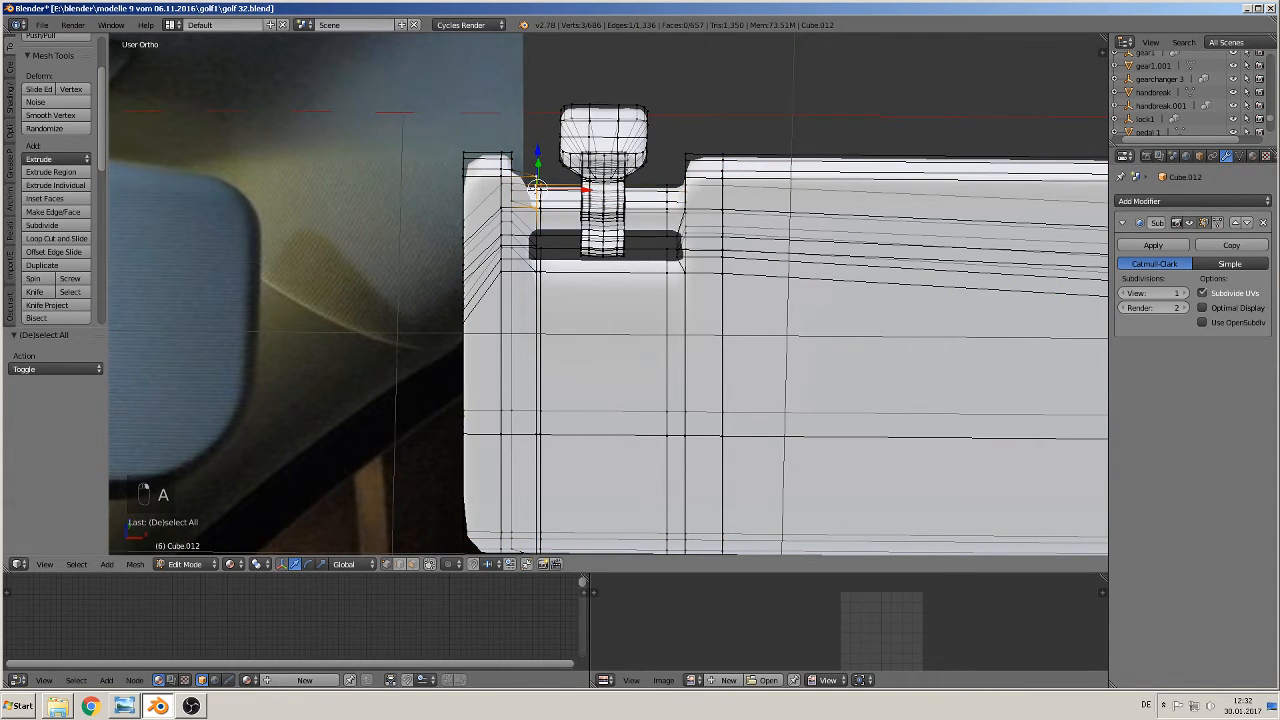
# - Align the vertices of the narrow tab's notch-side edge, from lower border to upper corner, by scaling to 0 along X, and move them -0.011 along X
pyautogui.scroll(3, 495, 291)
pyautogui.keyDown('alt'); pyautogui.rightClick(484, 313); pyautogui.keyUp('alt')
pyautogui.moveTo(480, 312)
pyautogui.mouseDown(button='middle')
pyautogui.moveTo(459, 307)
pyautogui.moveTo(461, 280)
pyautogui.moveTo(465, 293)
pyautogui.mouseUp(button='middle')
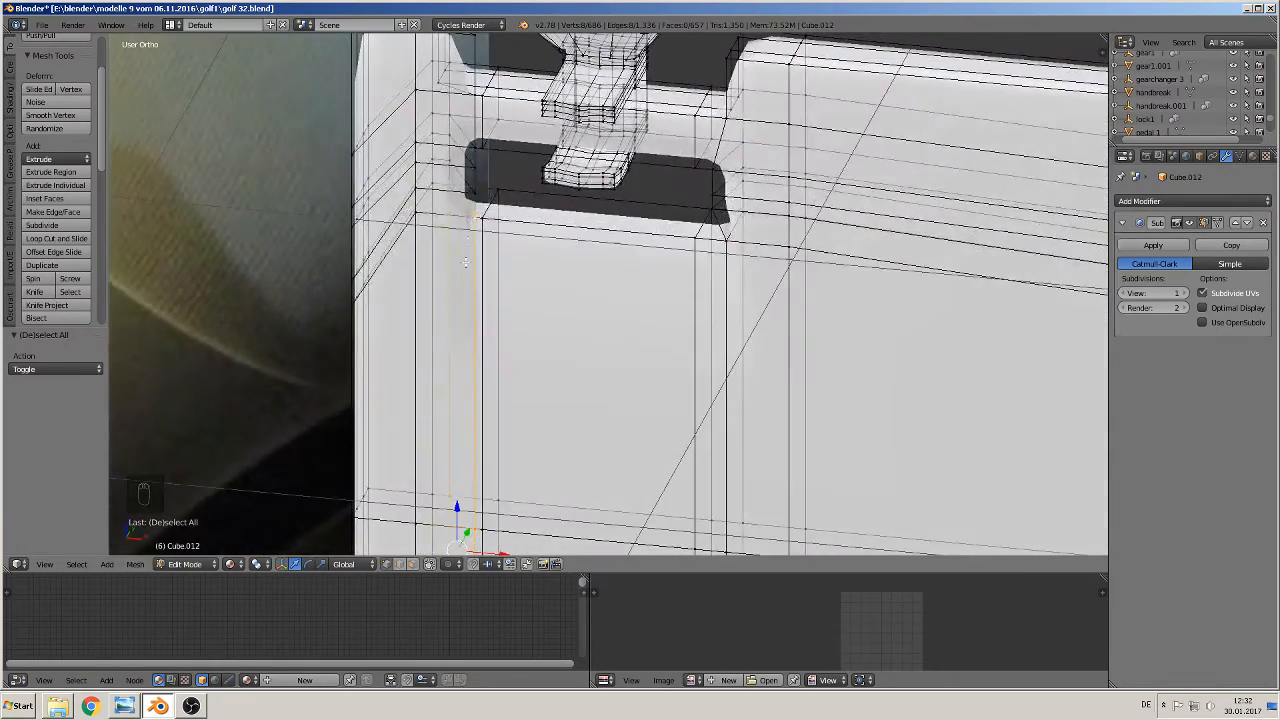
pyautogui.keyDown('shift'); pyautogui.moveTo(473, 204); pyautogui.dragTo(455, 333, button='middle'); pyautogui.keyUp('shift')
pyautogui.scroll(2, 455, 333)
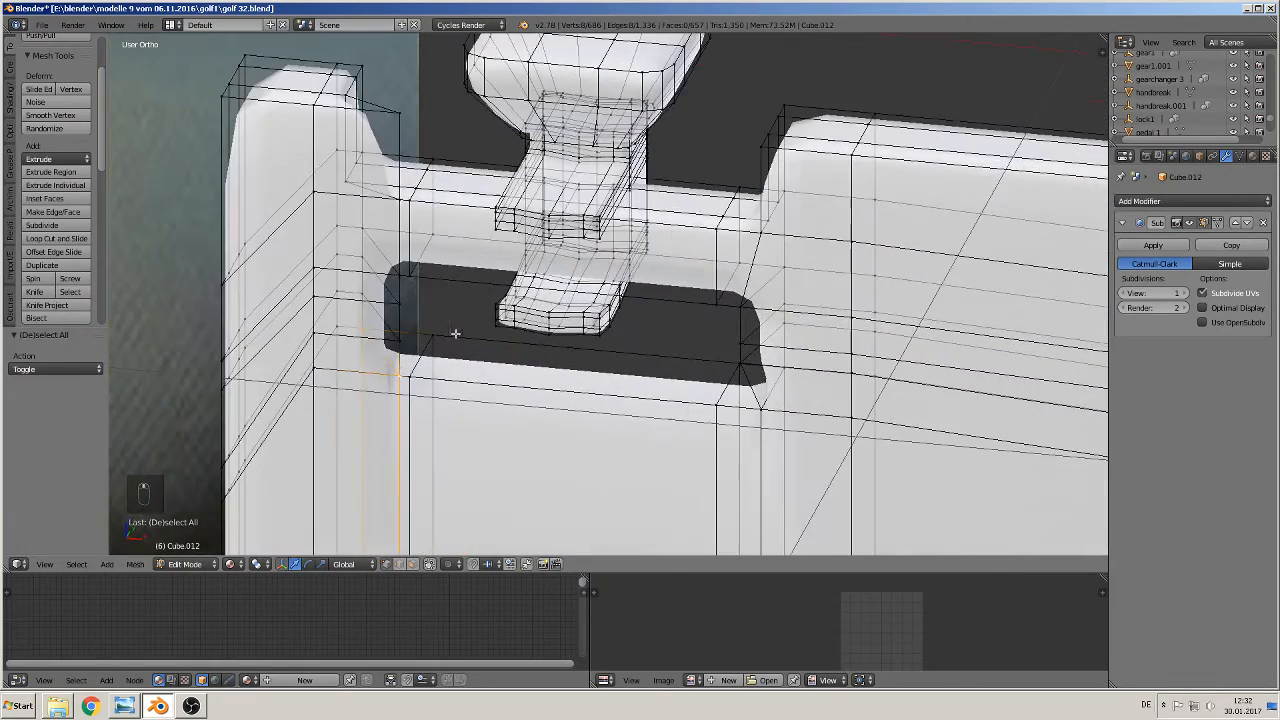
pyautogui.keyDown('ctrl'); pyautogui.rightClick(401, 213); pyautogui.keyUp('ctrl')
pyautogui.keyDown('ctrl'); pyautogui.rightClick(398, 122); pyautogui.keyUp('ctrl')
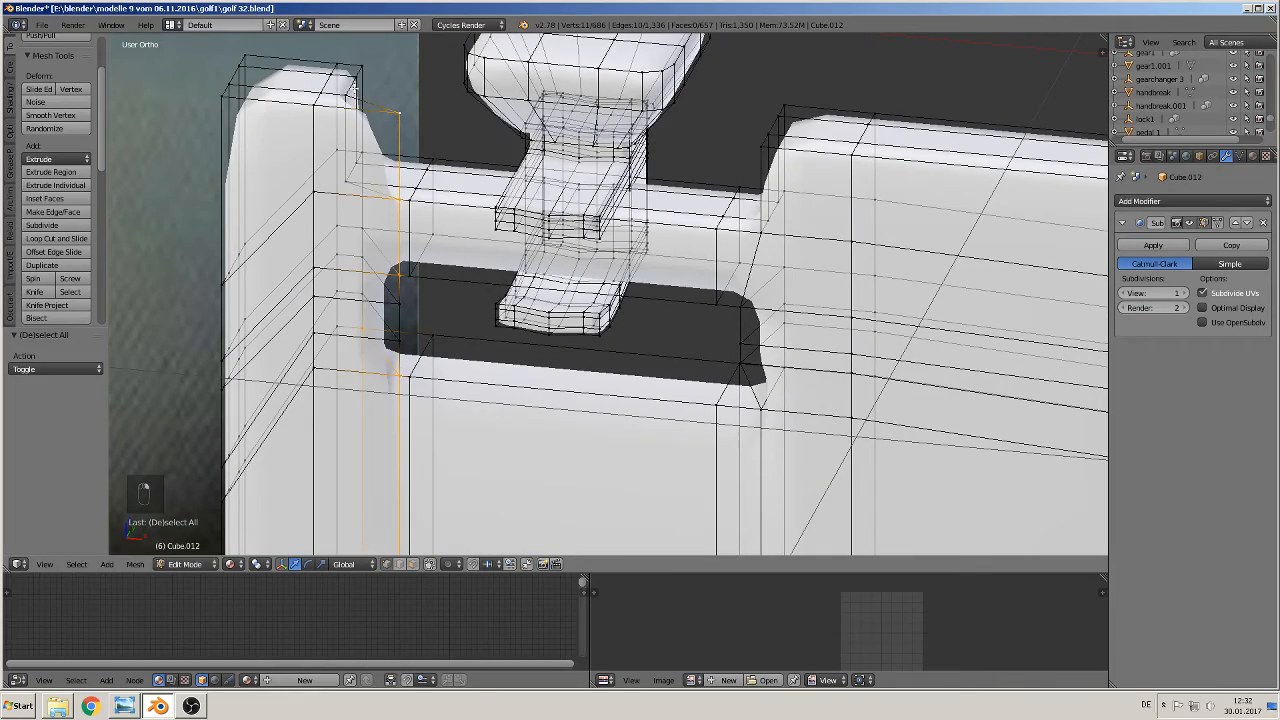
pyautogui.keyDown('ctrl'); pyautogui.rightClick(351, 89); pyautogui.keyUp('ctrl')
pyautogui.moveTo(371, 134); pyautogui.dragTo(192, 114, button='middle')
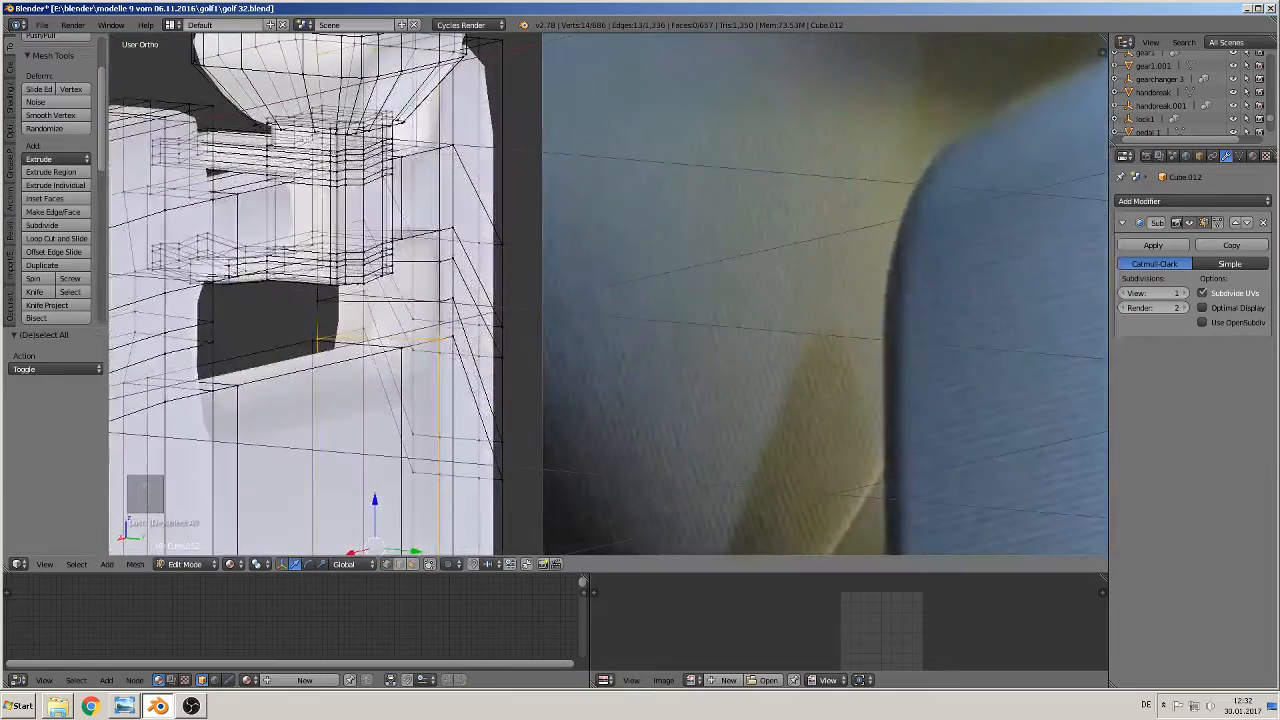
pyautogui.moveTo(436, 183); pyautogui.dragTo(425, 211, button='middle')
pyautogui.keyDown('shift'); pyautogui.rightClick(434, 230); pyautogui.keyUp('shift')
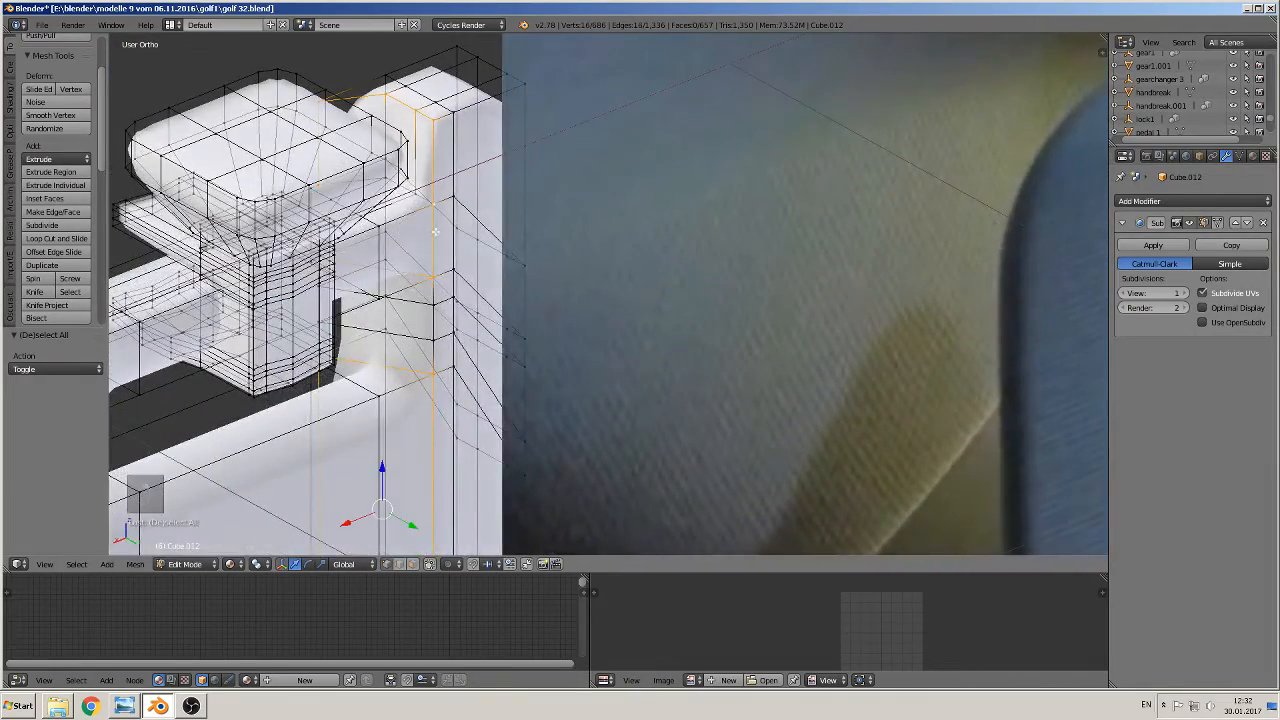
pyautogui.keyDown('shift'); pyautogui.rightClick(436, 316); pyautogui.keyUp('shift')
pyautogui.moveTo(439, 389); pyautogui.dragTo(666, 396, button='middle')
pyautogui.keyDown('shift'); pyautogui.moveTo(638, 510); pyautogui.dragTo(670, 201, button='middle'); pyautogui.keyUp('shift')
pyautogui.scroll(-4, 659, 339)
pyautogui.moveTo(680, 390); pyautogui.dragTo(726, 414, button='middle')
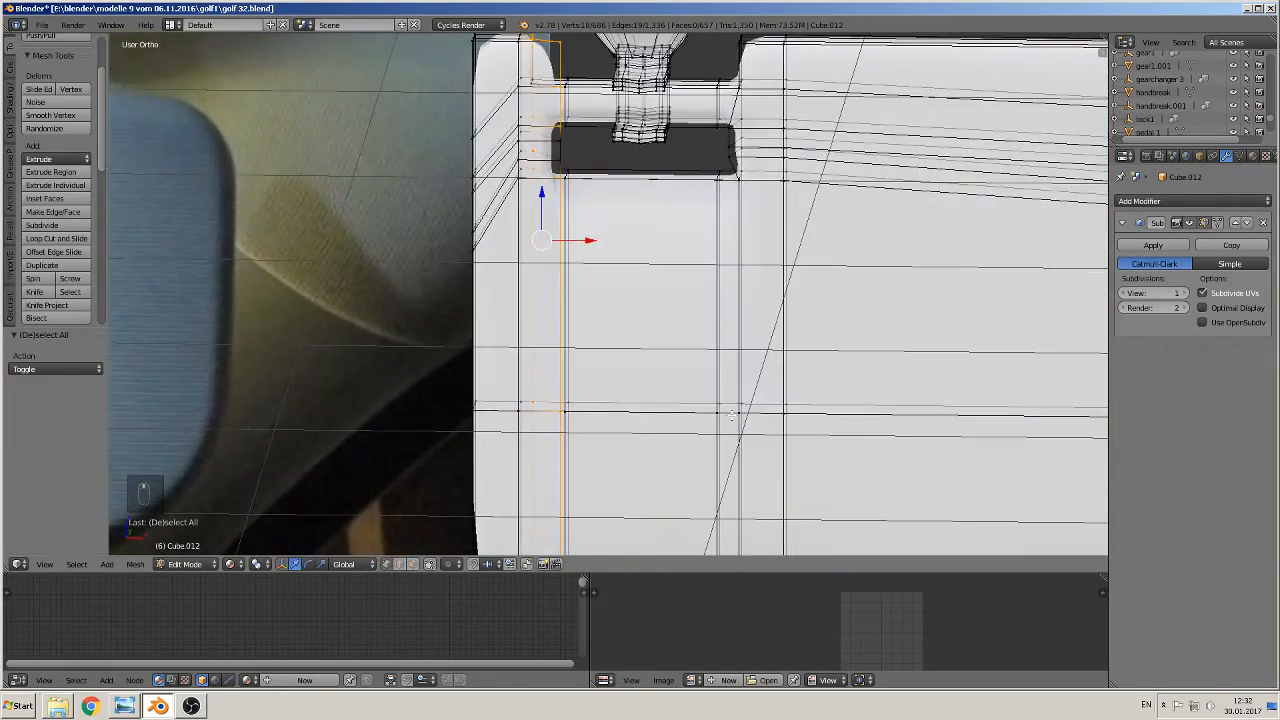
pyautogui.press('s')
pyautogui.press('x')
pyautogui.press('0')
pyautogui.press('Return')
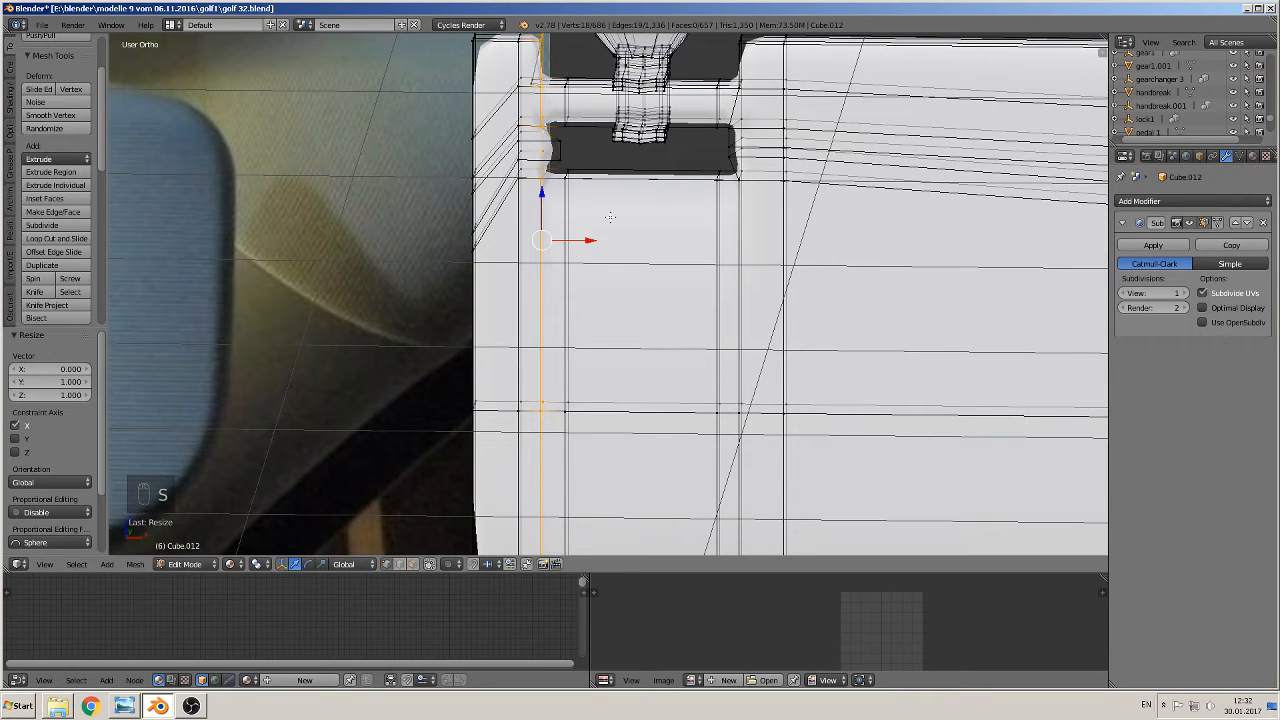
pyautogui.moveTo(588, 243); pyautogui.dragTo(576, 227)
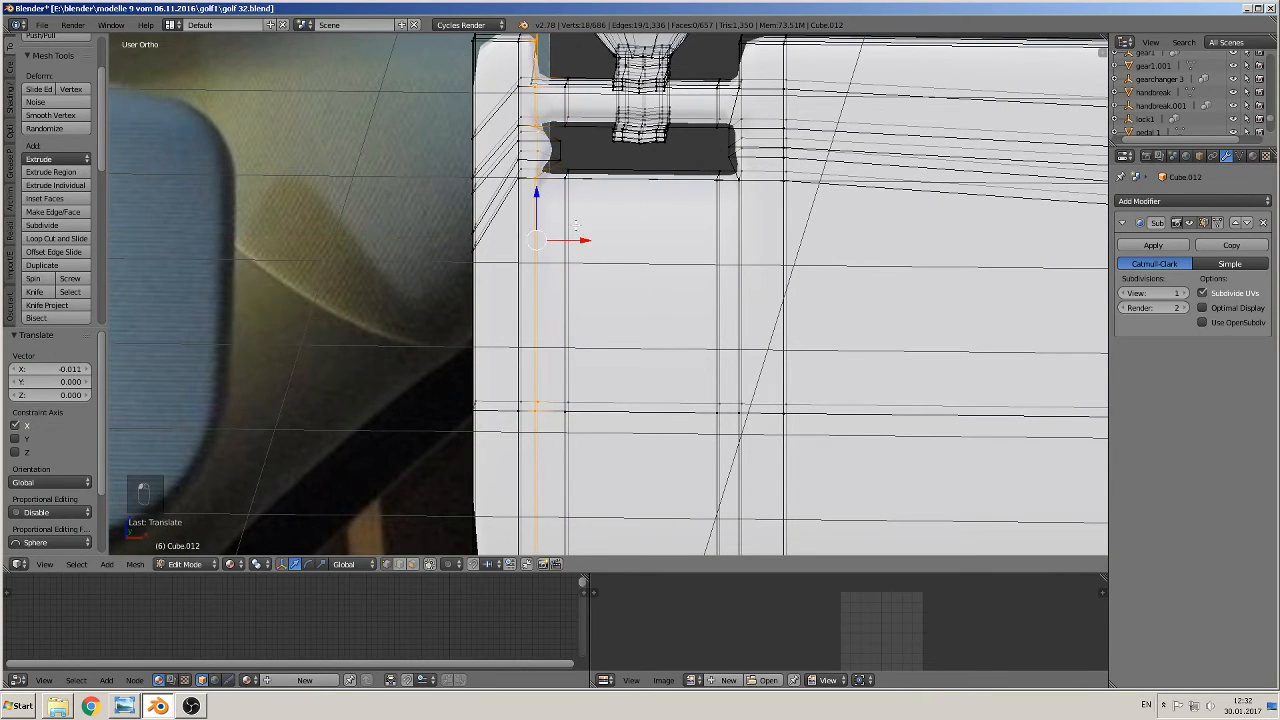
# - Include the two vertices on the opening's edge beside the narrow tab, scale the selection to 0 along X and move it 0.015 along X
pyautogui.keyDown('shift'); pyautogui.rightClick(560, 143); pyautogui.keyUp('shift')
pyautogui.keyDown('shift'); pyautogui.rightClick(561, 160); pyautogui.keyUp('shift')
pyautogui.press('s')
pyautogui.press('x')
pyautogui.press('0')
pyautogui.press('Return')
pyautogui.scroll(-1, 611, 175)
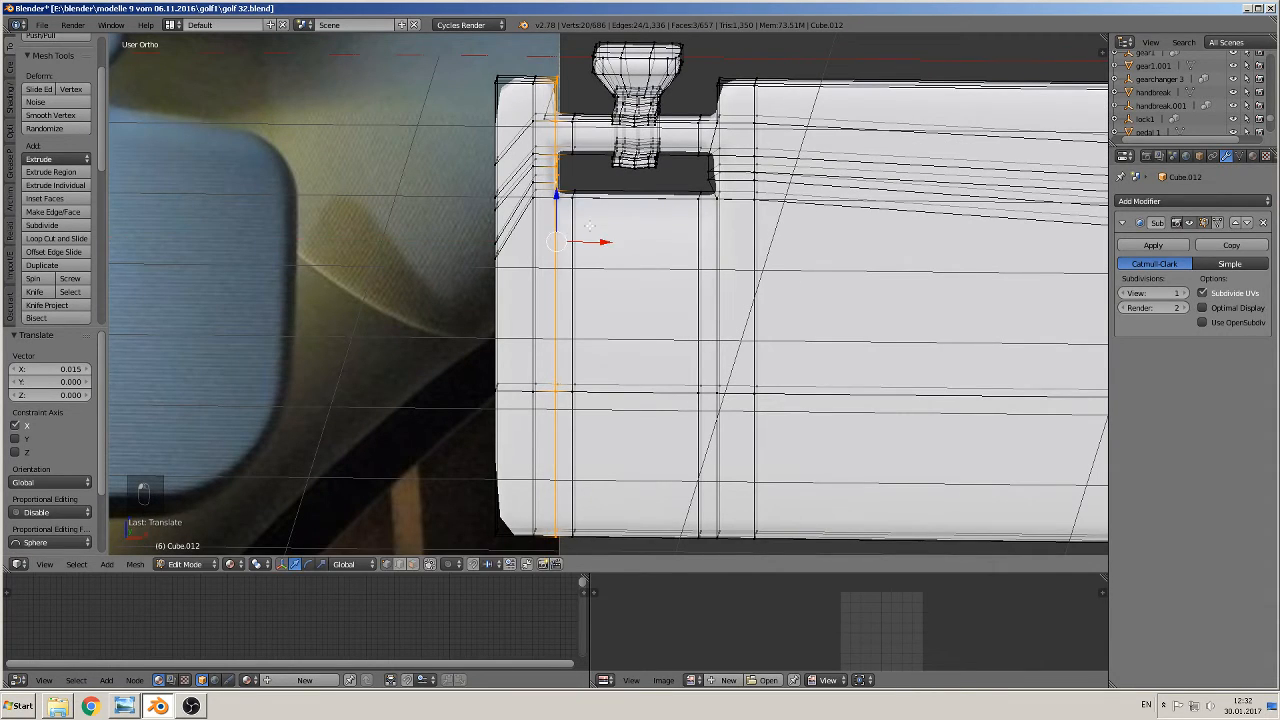
pyautogui.press('Tab')
pyautogui.scroll(2, 557, 247)
pyautogui.press('Tab')
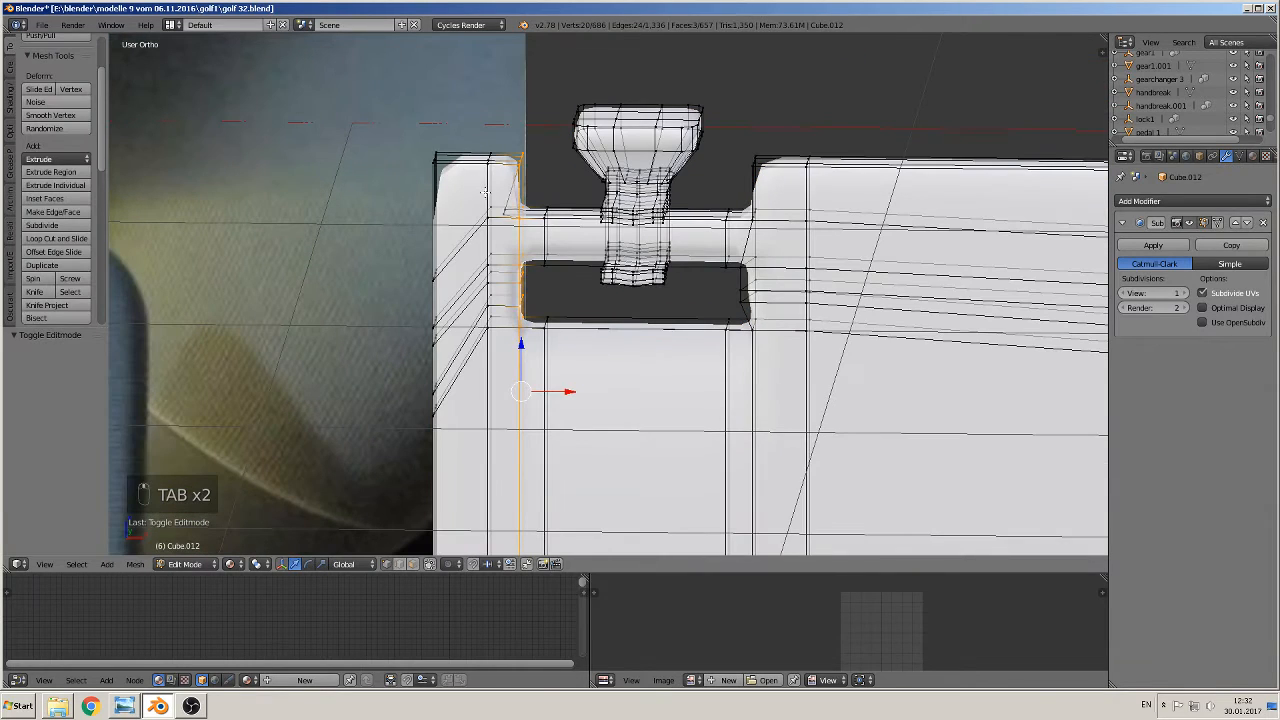
# - Add a single loop cut across the upper part of the narrow end tab, above the bar
pyautogui.hotkey('ctrl', 'r')
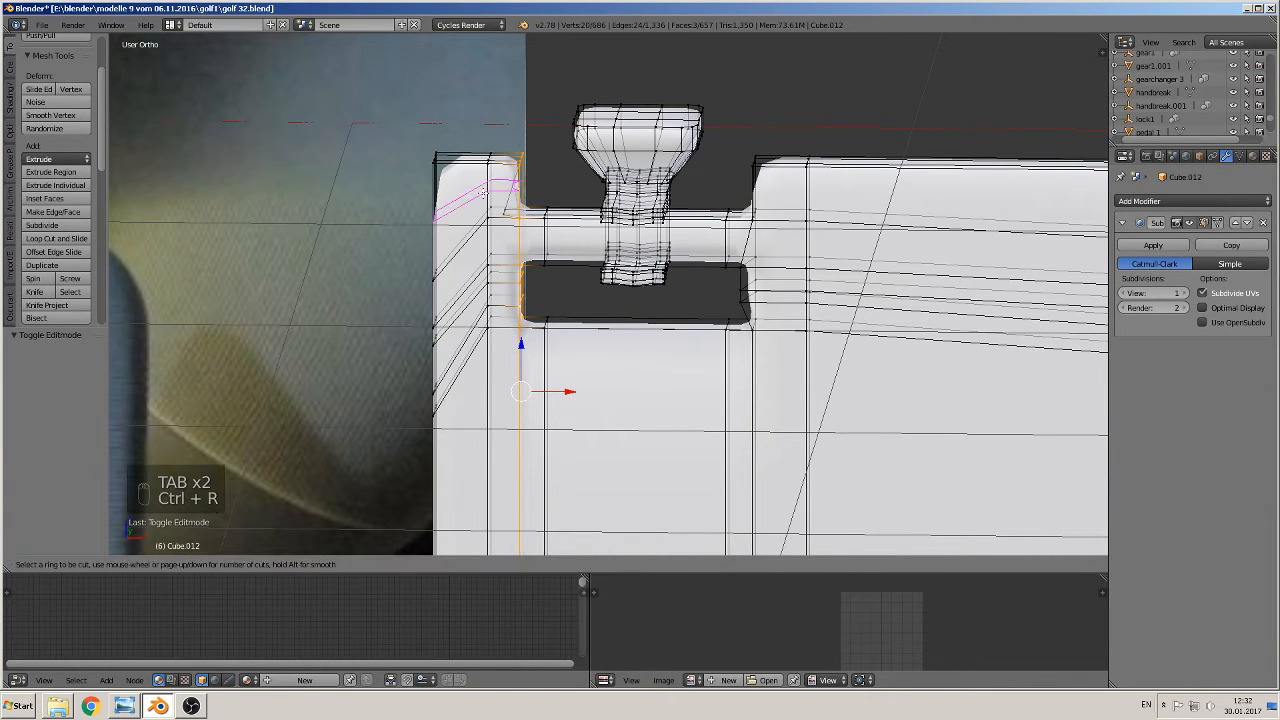
pyautogui.click(485, 194)
pyautogui.click(485, 194)
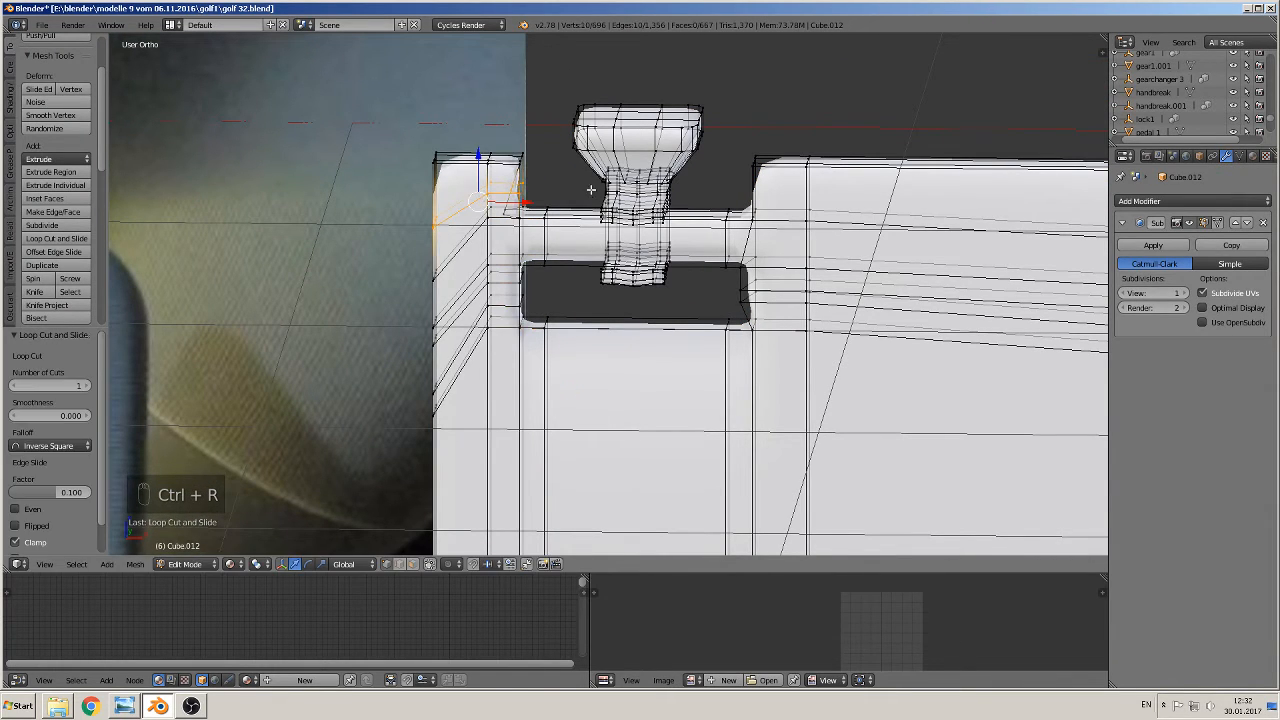
pyautogui.press('s')
pyautogui.press('y')
pyautogui.press('0')
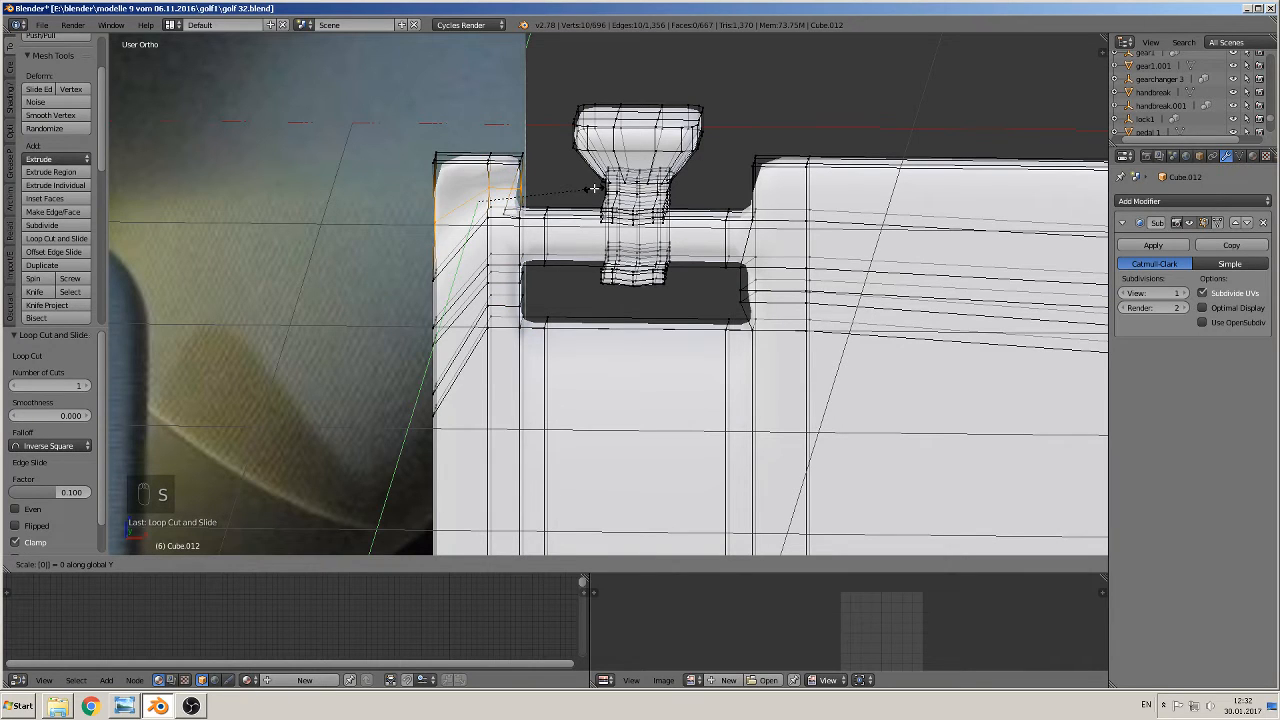
pyautogui.click(594, 188)
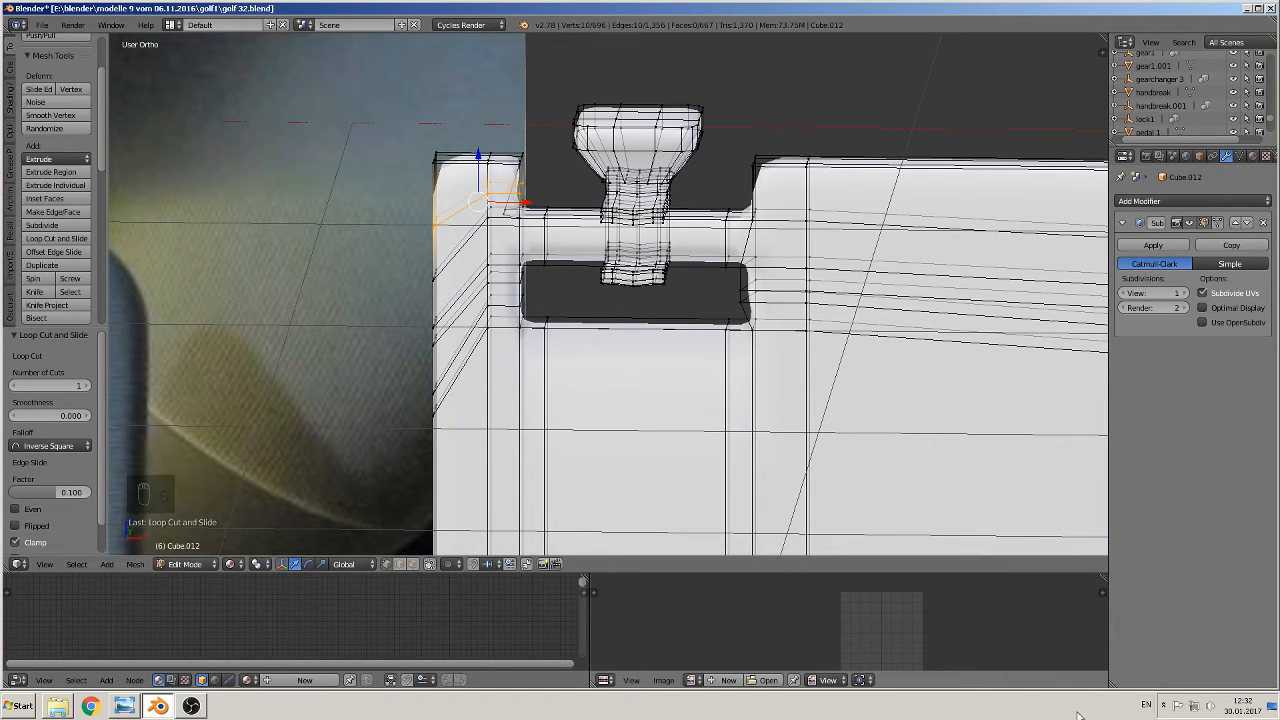
# - Switch the keyboard language to DE, flatten the narrow tab's new loop to 0 along Z and raise it about 0.031 along Z
pyautogui.click(1147, 703)
pyautogui.click(1170, 673)
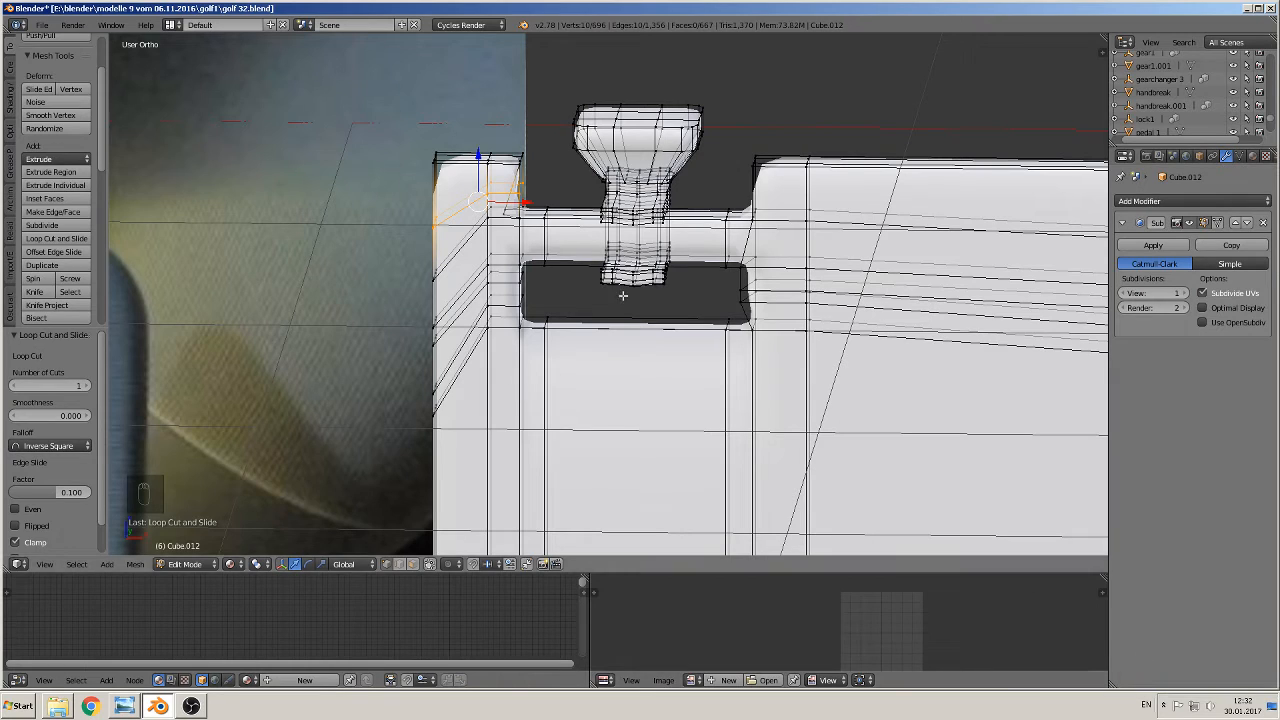
pyautogui.press('s')
pyautogui.press('z')
pyautogui.press('0')
pyautogui.click(604, 257)
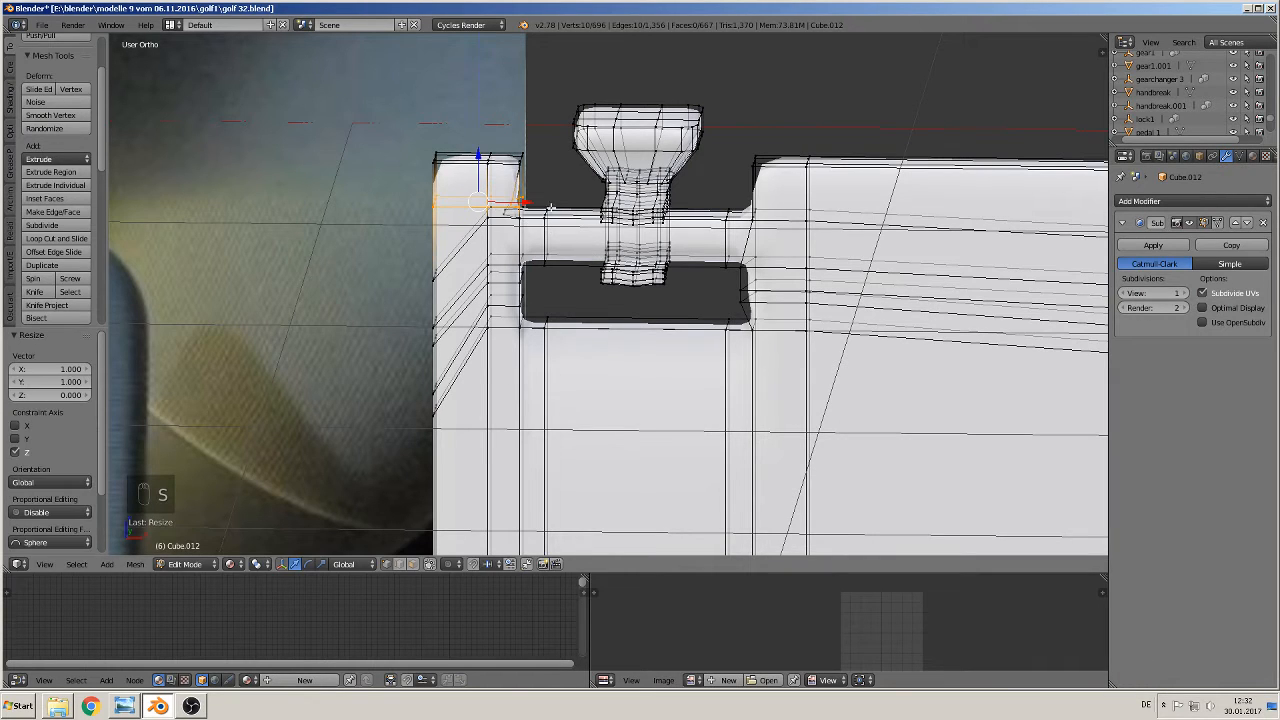
# - Select the middle vertices on the narrow tab's upper edge and move them -0.019 along X
pyautogui.press('a')
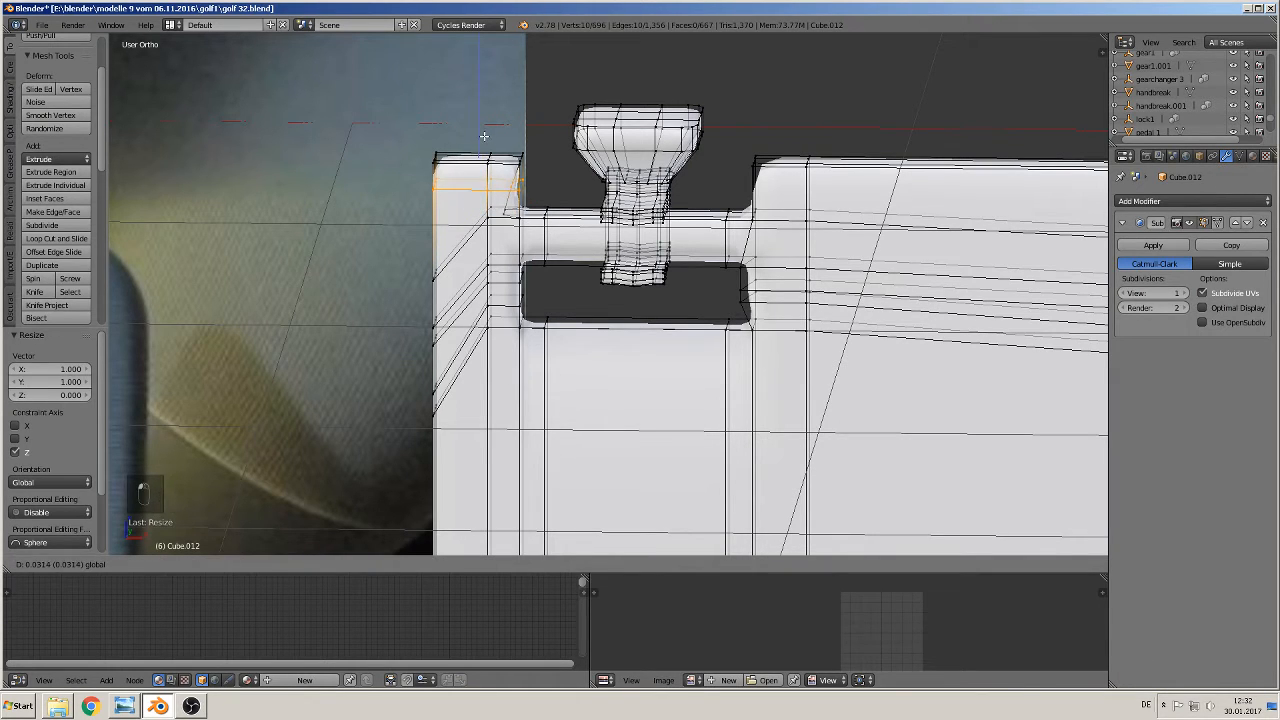
pyautogui.press('c')
pyautogui.click(483, 158)
pyautogui.rightClick(488, 156)
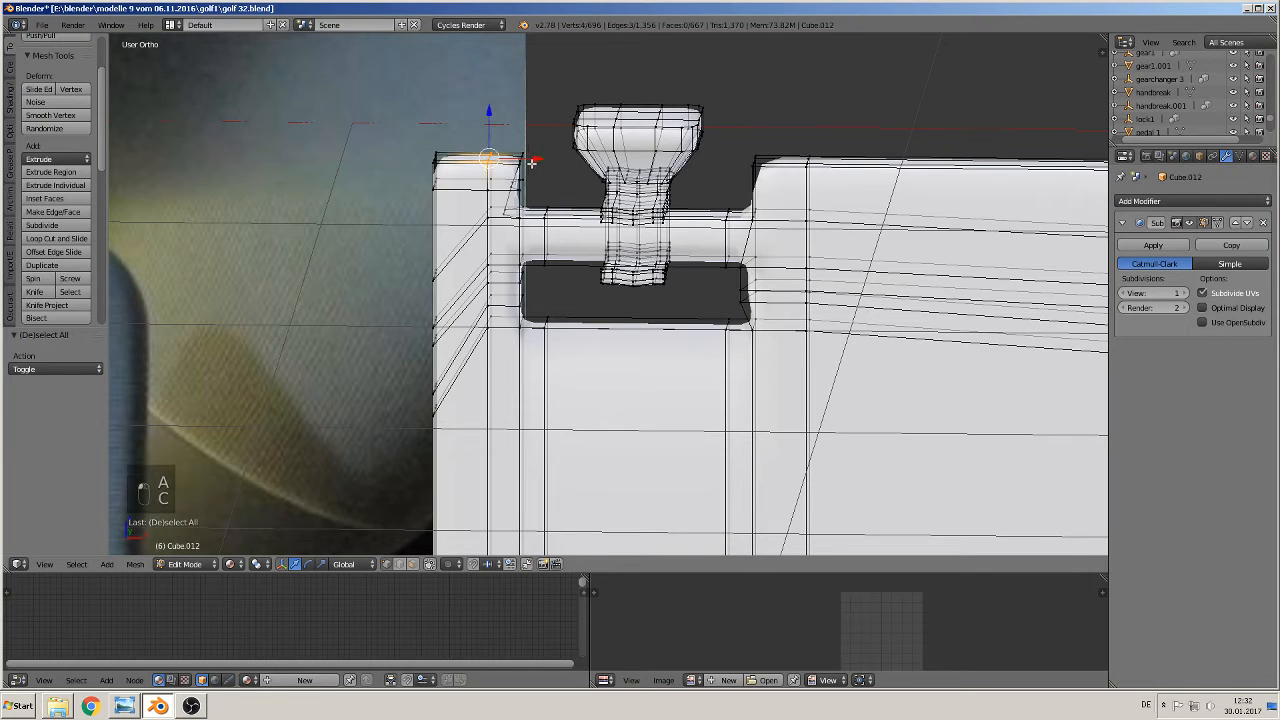
pyautogui.moveTo(530, 162); pyautogui.dragTo(517, 160)
pyautogui.click(515, 160)
pyautogui.scroll(3, 510, 200)
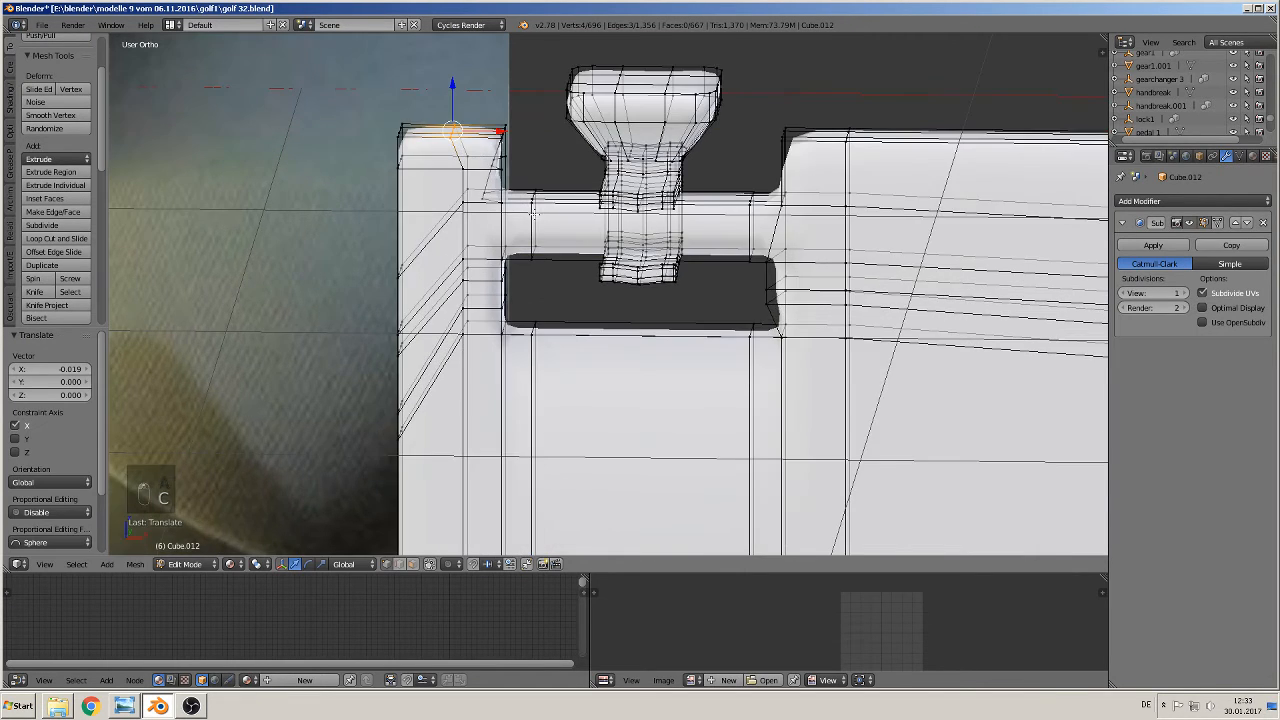
# - Move the two vertices at the notch's inner corner, between the narrow tab and the bar, 0.029 along X
pyautogui.moveTo(510, 200); pyautogui.dragTo(490, 188, button='middle')
pyautogui.rightClick(467, 144)
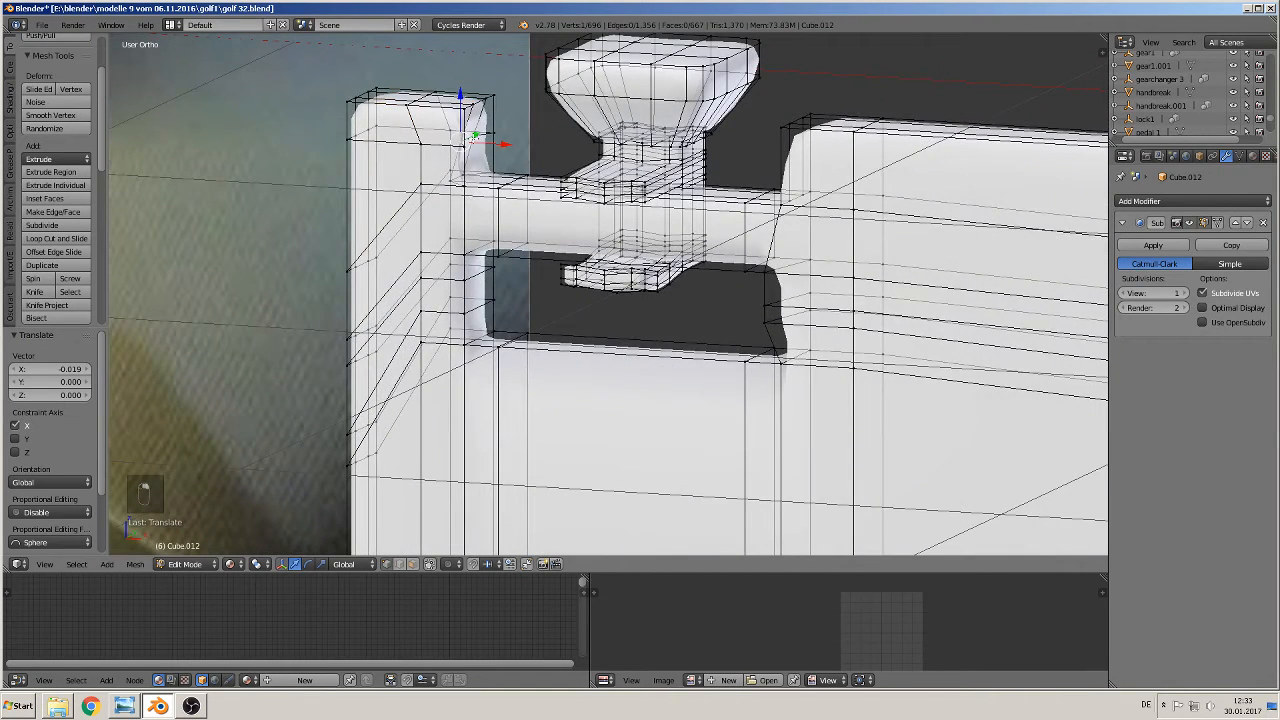
pyautogui.keyDown('shift'); pyautogui.rightClick(473, 134); pyautogui.keyUp('shift')
pyautogui.moveTo(498, 142); pyautogui.dragTo(513, 180)
pyautogui.moveTo(513, 182); pyautogui.dragTo(566, 212, button='middle')
pyautogui.scroll(-1, 566, 212)
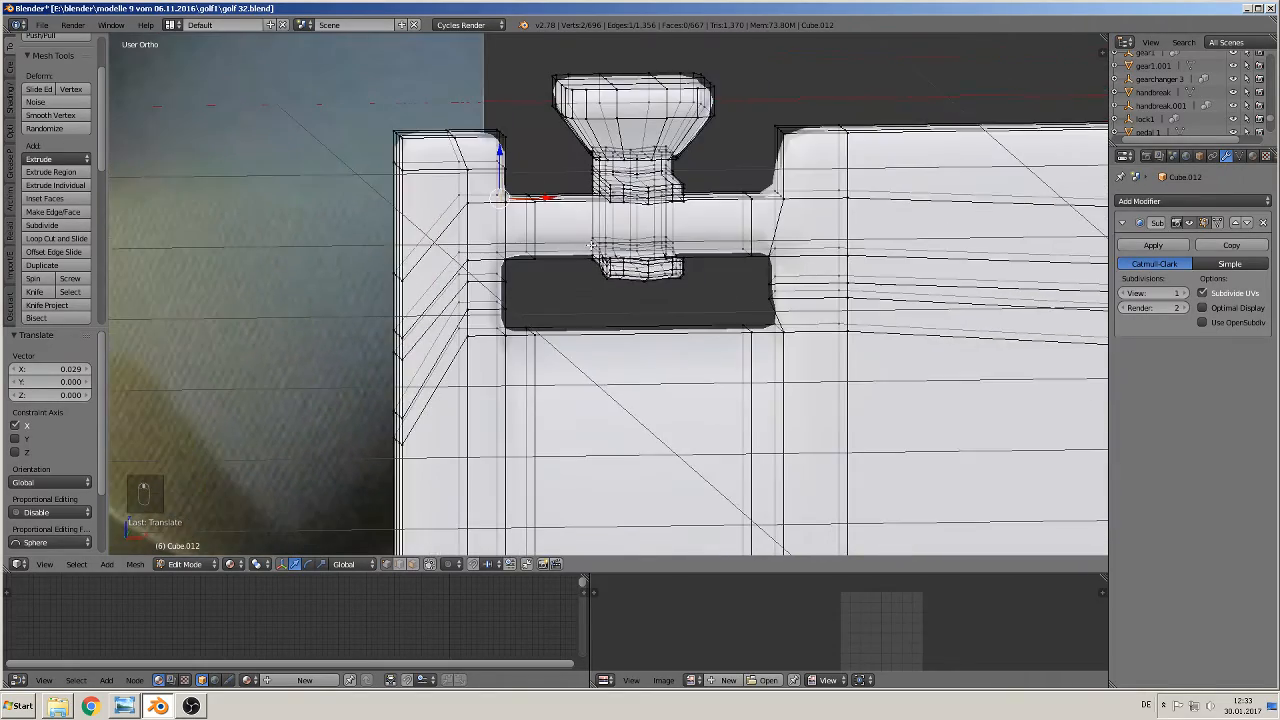
pyautogui.press('Tab')
pyautogui.press('Tab')
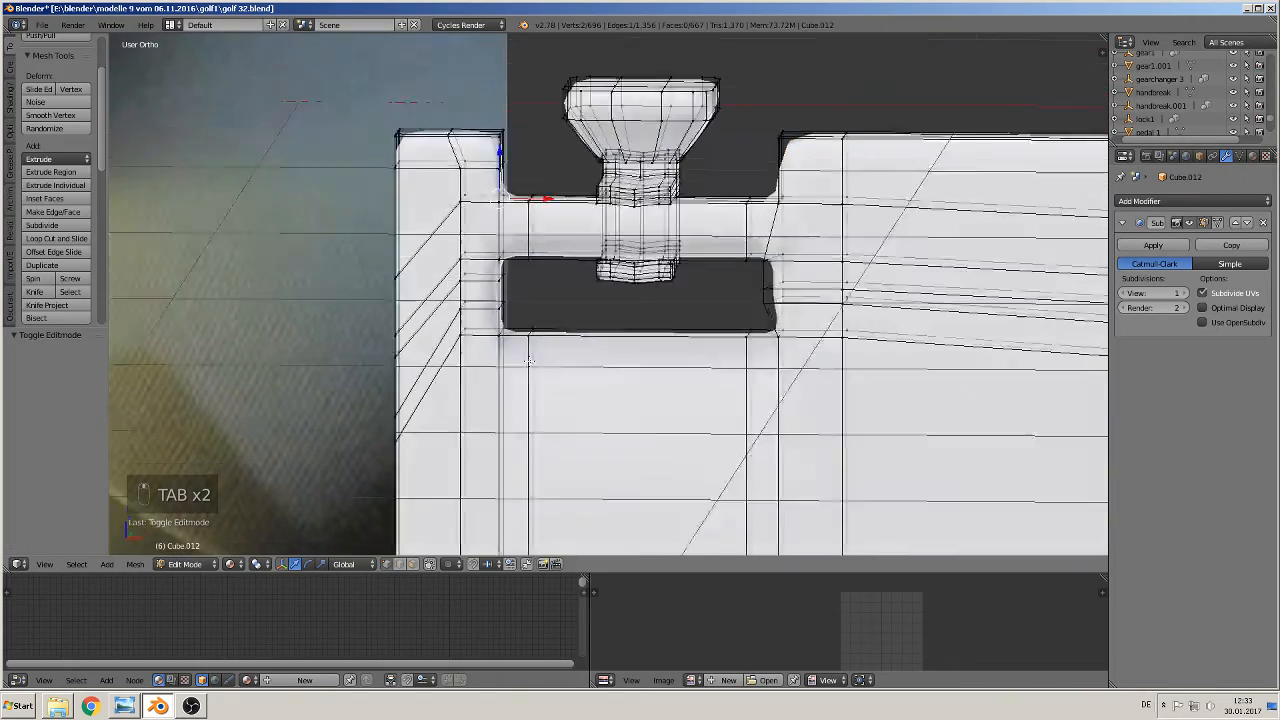
# - Select the two middle vertices on the opening's edge facing the visor's long side and move them 0.012 along X
pyautogui.moveTo(565, 312); pyautogui.dragTo(763, 249, button='middle')
pyautogui.scroll(1, 496, 379)
pyautogui.scroll(1, 490, 362)
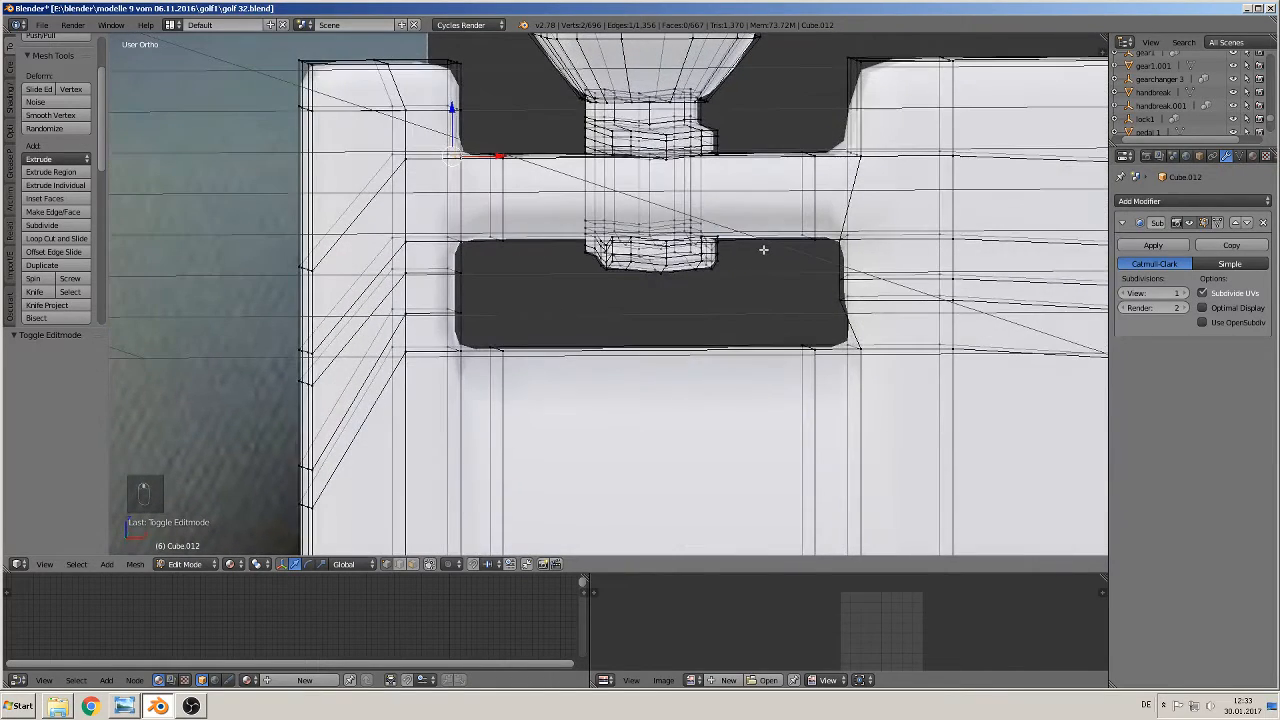
pyautogui.keyDown('shift'); pyautogui.rightClick(838, 289); pyautogui.keyUp('shift')
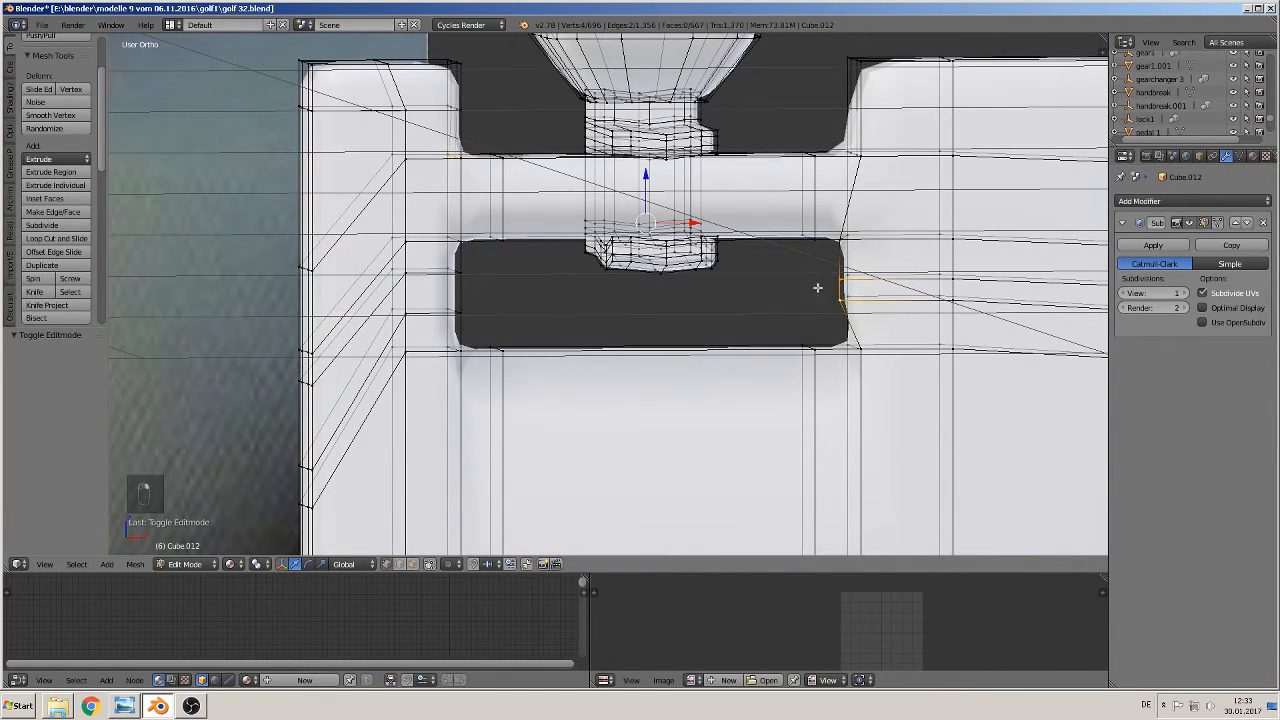
pyautogui.rightClick(835, 282)
pyautogui.click(884, 288)
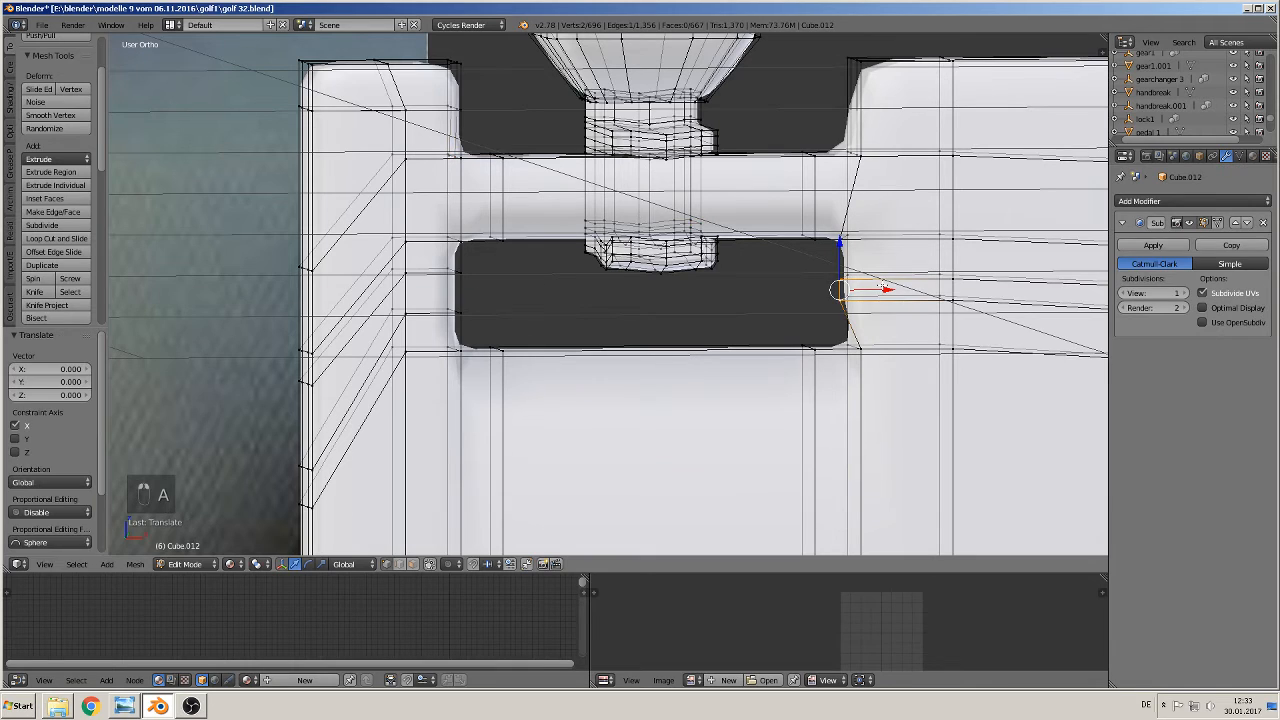
pyautogui.moveTo(886, 288); pyautogui.dragTo(893, 287)
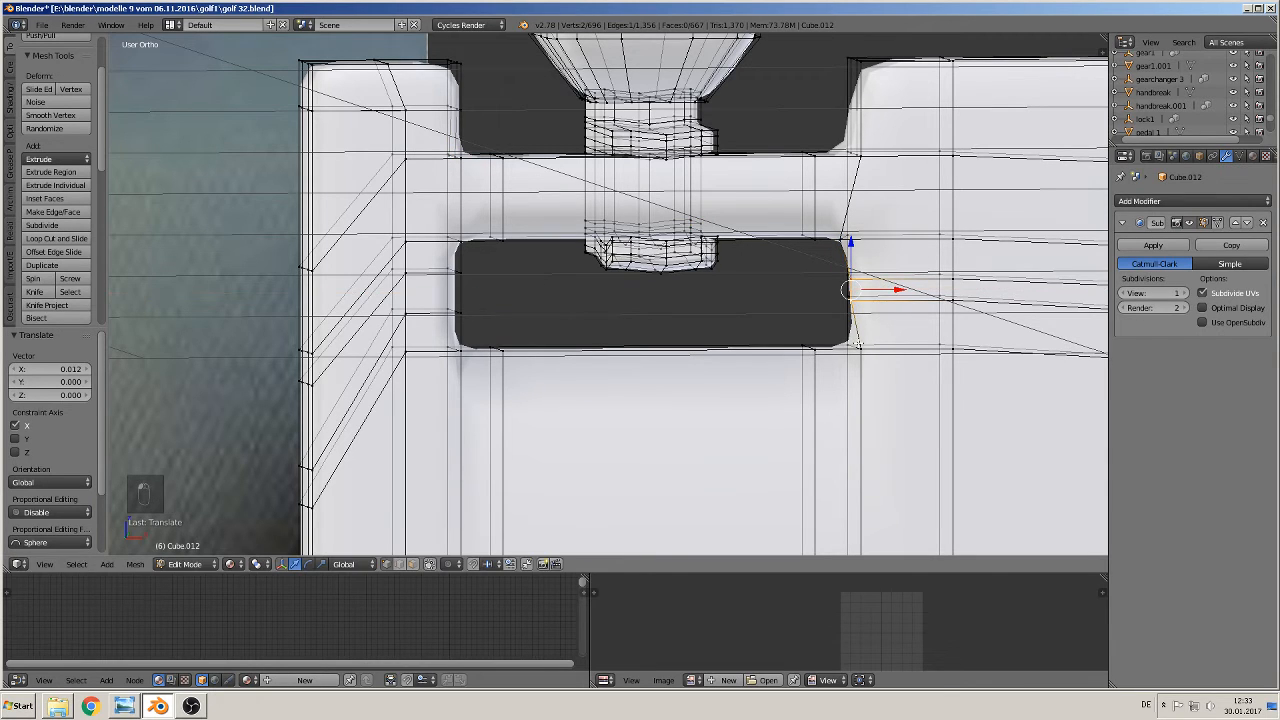
# - In front view, line up the vertices of the opening's long-side edge vertically, moving the upper corner vertex 0.022 along X
pyautogui.rightClick(860, 348)
pyautogui.moveTo(911, 349)
pyautogui.mouseDown()
pyautogui.moveTo(894, 349)
pyautogui.moveTo(911, 349)
pyautogui.mouseUp()
pyautogui.press('KP_1')
pyautogui.click(856, 281)
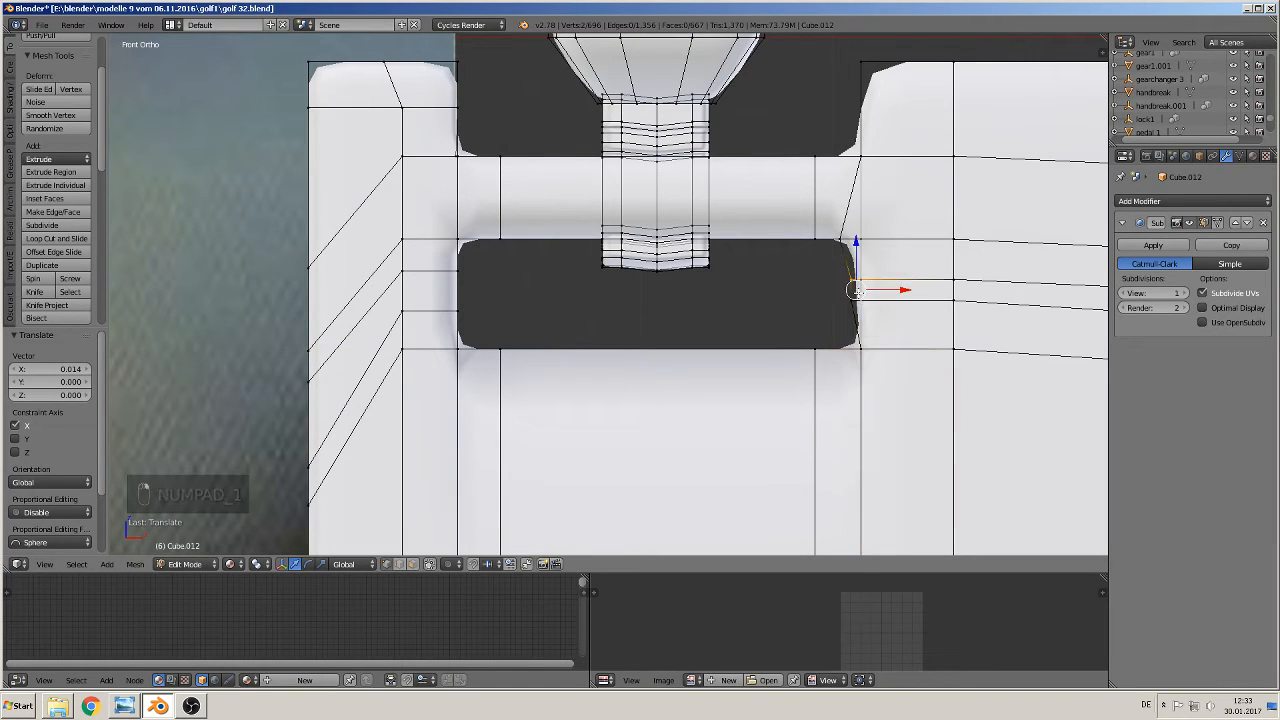
pyautogui.moveTo(888, 290); pyautogui.dragTo(906, 302)
pyautogui.rightClick(853, 301)
pyautogui.rightClick(885, 302)
pyautogui.rightClick(859, 240)
pyautogui.moveTo(888, 239); pyautogui.dragTo(910, 240)
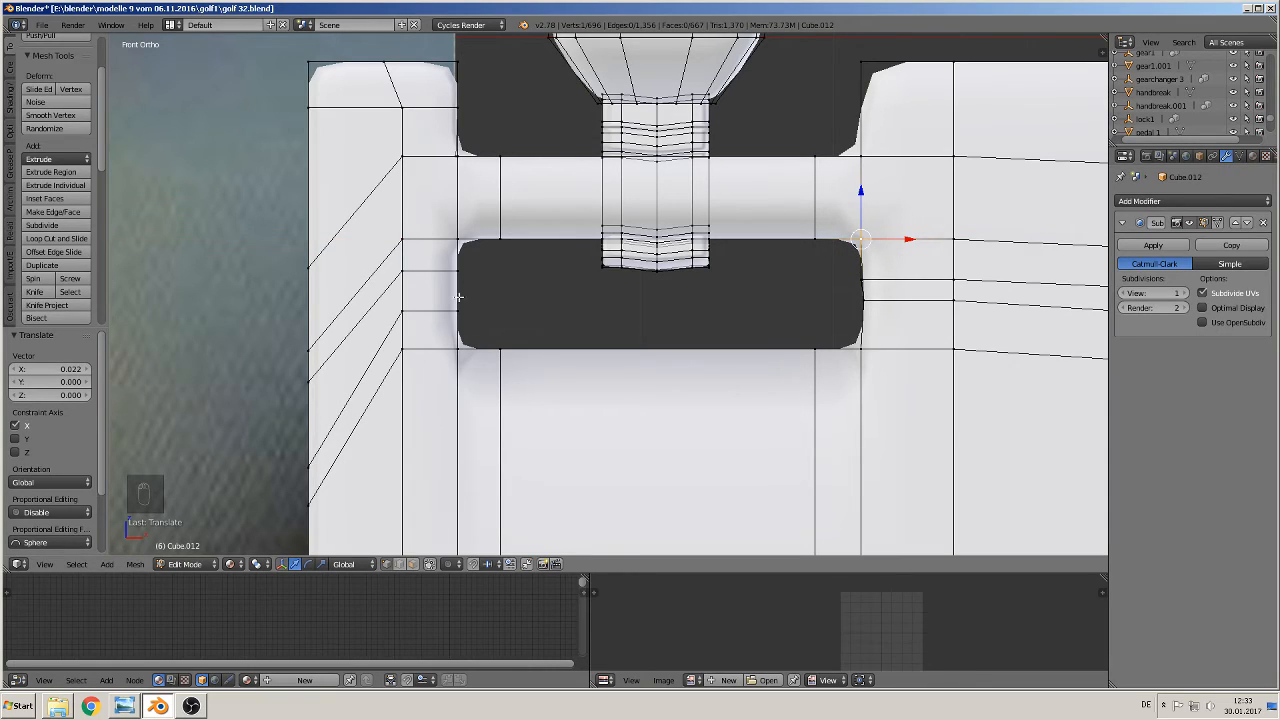
# - Move the lower edge loop on the narrow tab beside the opening -0.019 along Z and the upper one 0.016 along Z
pyautogui.moveTo(514, 318); pyautogui.dragTo(465, 302, button='middle')
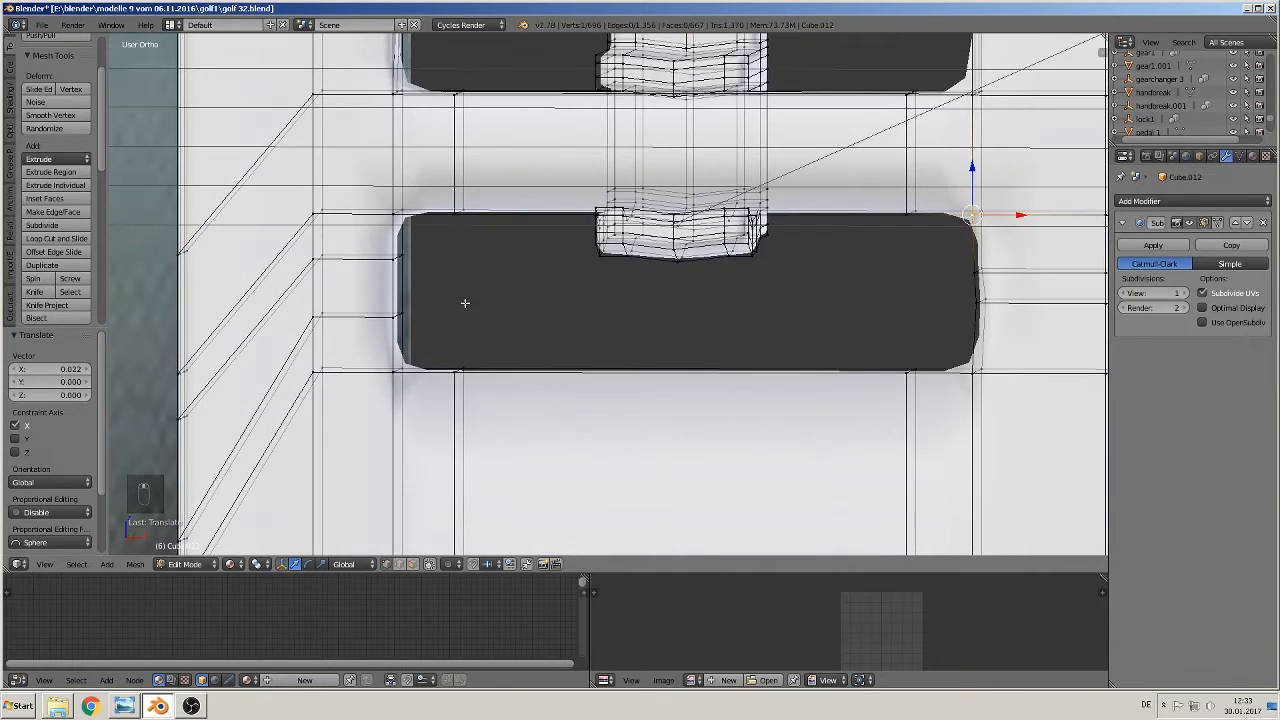
pyautogui.keyDown('alt'); pyautogui.rightClick(371, 320); pyautogui.keyUp('alt')
pyautogui.scroll(-2, 322, 388)
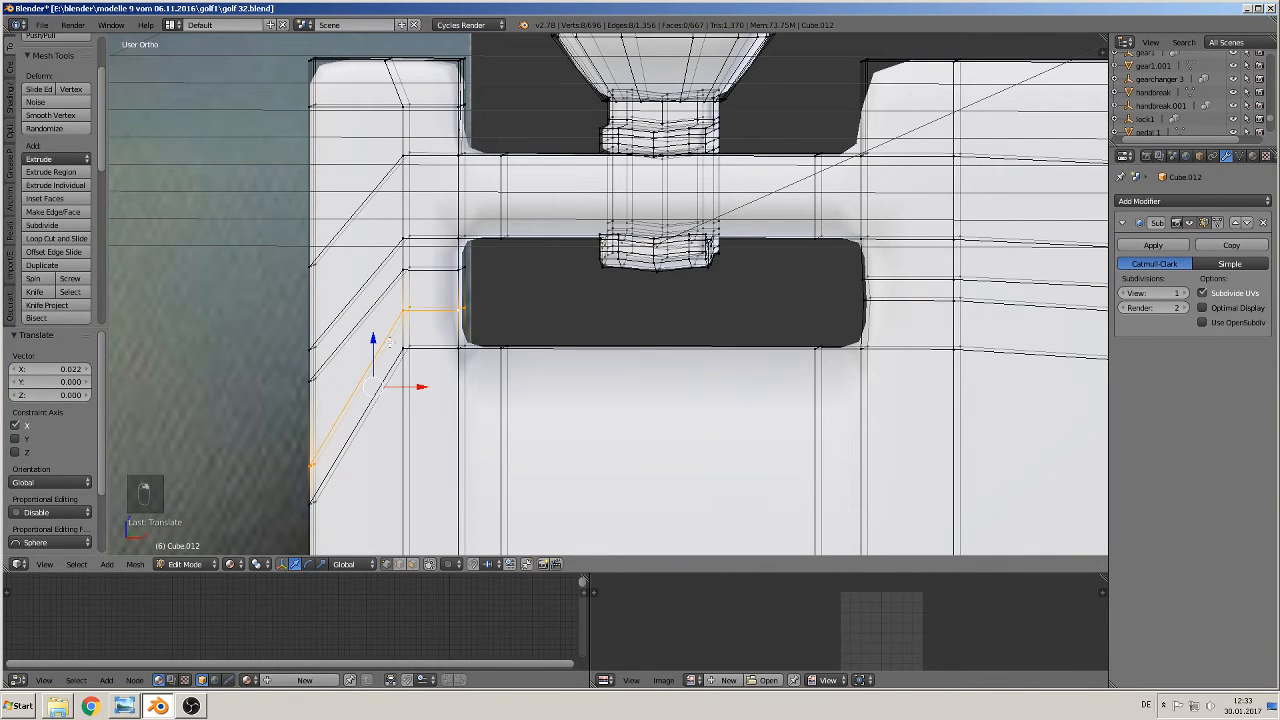
pyautogui.press('g')
pyautogui.press('z')
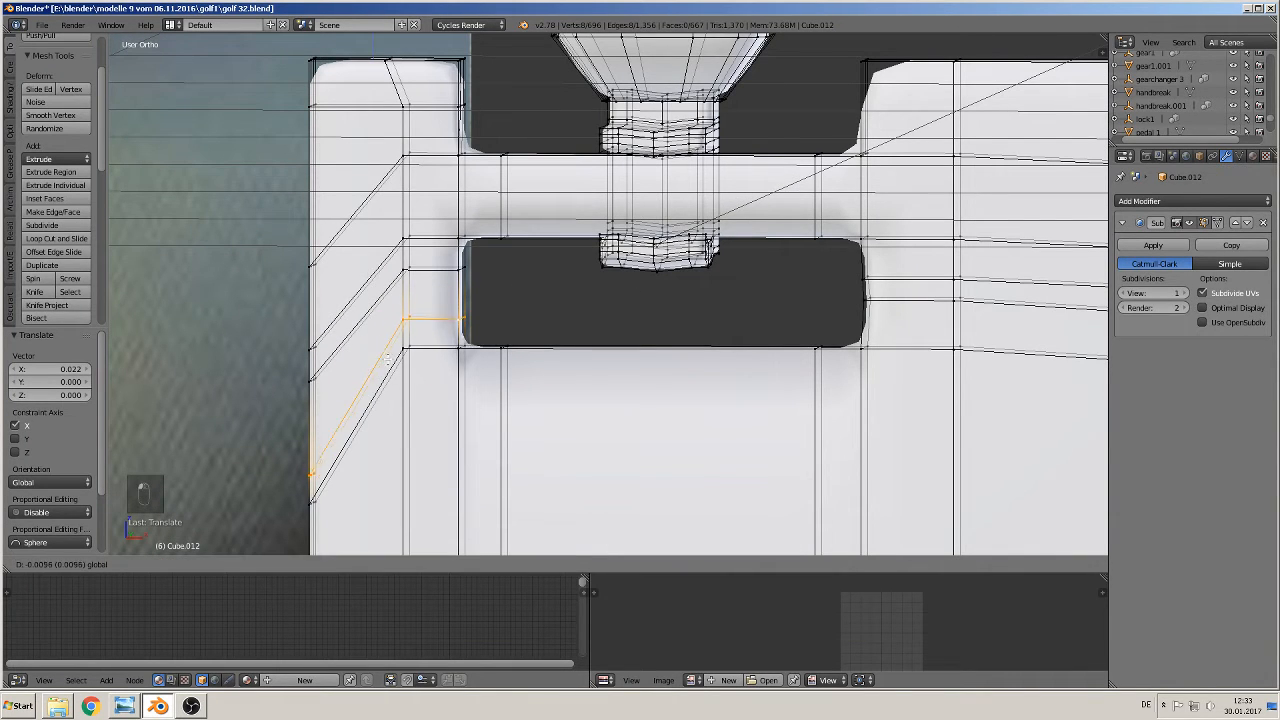
pyautogui.click(390, 363)
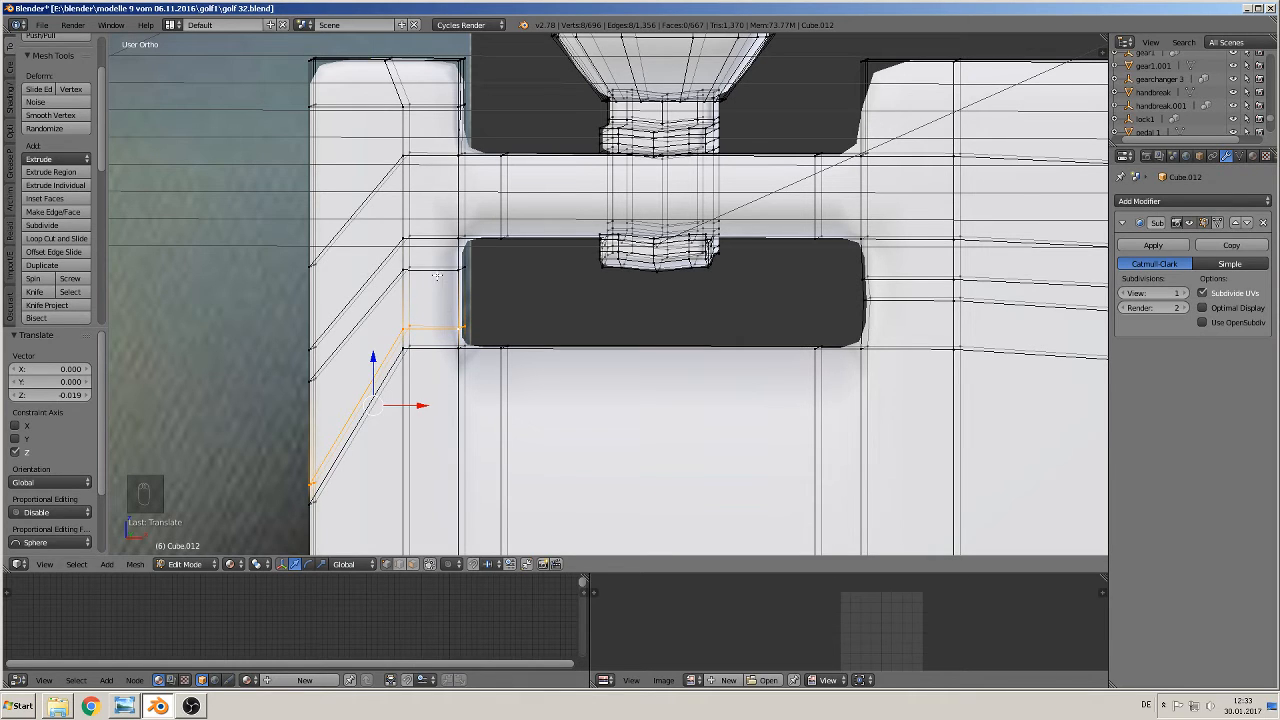
pyautogui.hotkey('ctrl', 'z')
pyautogui.moveTo(372, 279); pyautogui.dragTo(372, 263)
# - Select the lower edge loop running from the opening into the visor's long side and move it -0.025 along Z
pyautogui.keyDown('alt'); pyautogui.rightClick(886, 250); pyautogui.keyUp('alt')
pyautogui.keyDown('alt'); pyautogui.rightClick(882, 248); pyautogui.keyUp('alt')
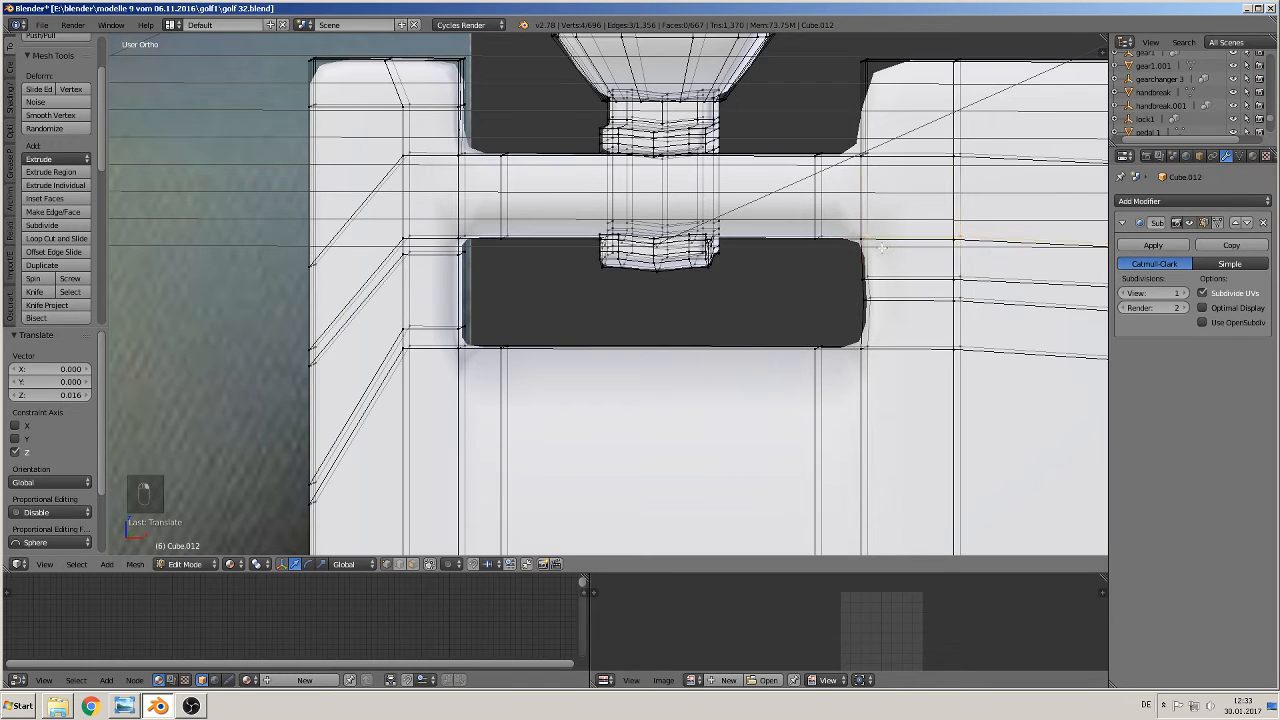
pyautogui.keyDown('alt'); pyautogui.rightClick(888, 300); pyautogui.keyUp('alt')
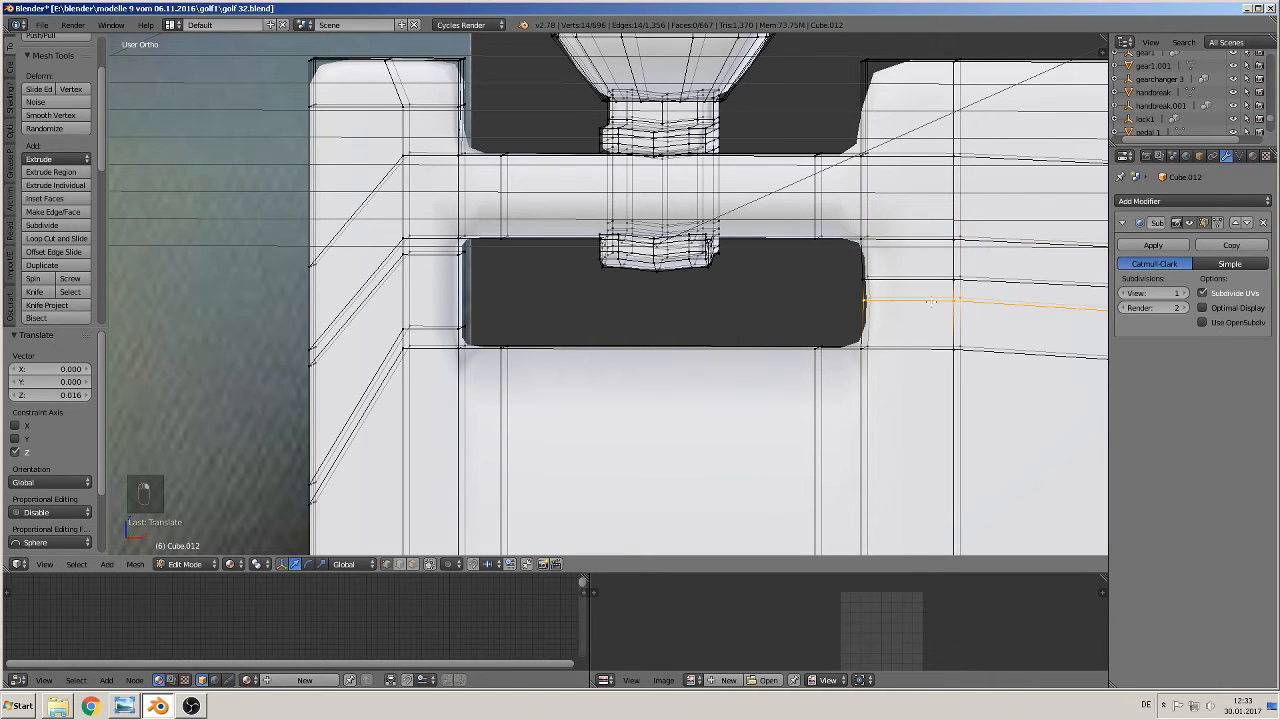
pyautogui.scroll(-2, 932, 303)
pyautogui.keyDown('shift'); pyautogui.moveTo(1052, 343); pyautogui.dragTo(650, 335, button='middle'); pyautogui.keyUp('shift')
pyautogui.scroll(-1, 650, 335)
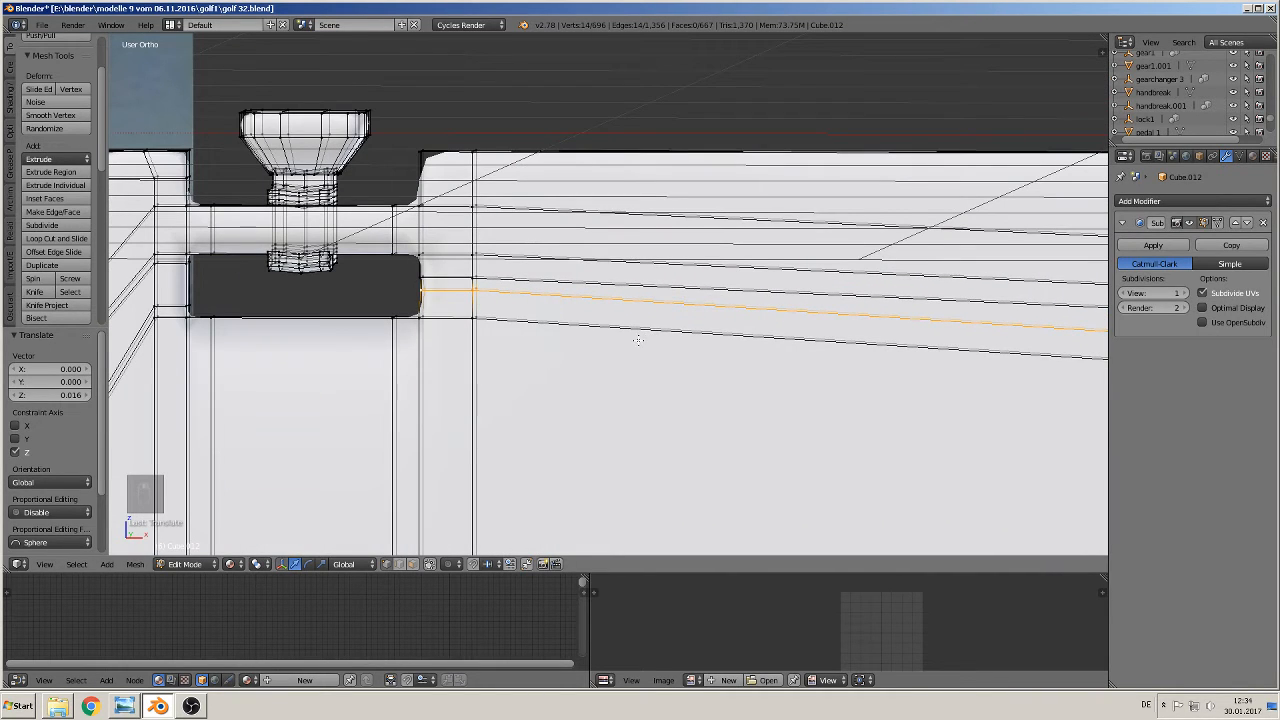
pyautogui.press('g')
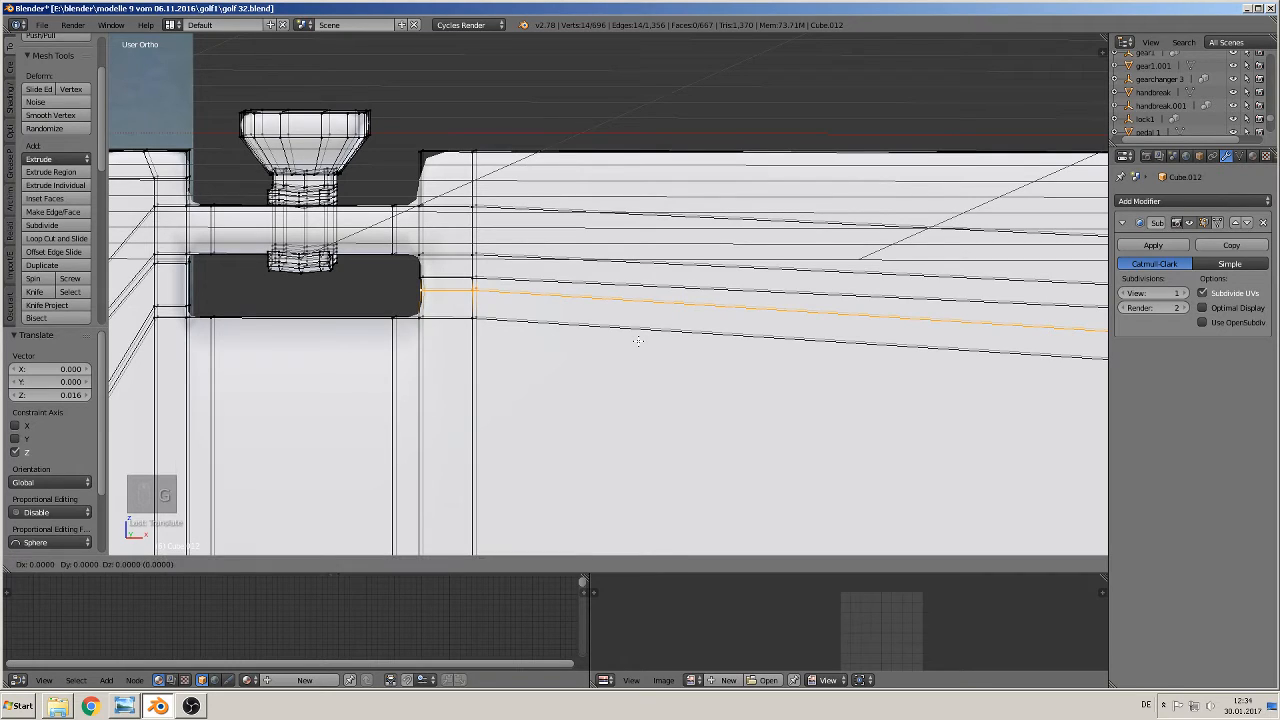
pyautogui.press('z')
pyautogui.click(637, 346)
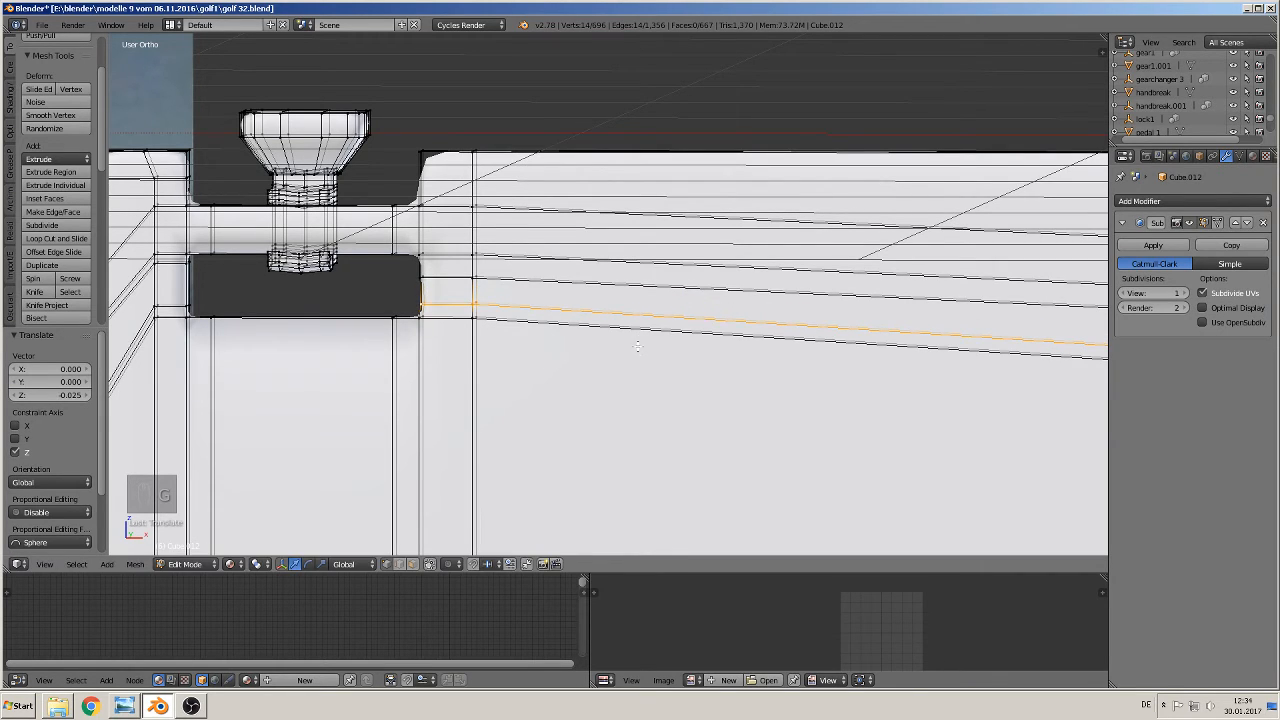
# - Move the upper edge loop running from the opening into the visor's long side about 0.014 along Z
pyautogui.keyDown('shift'); pyautogui.rightClick(503, 276); pyautogui.keyUp('shift')
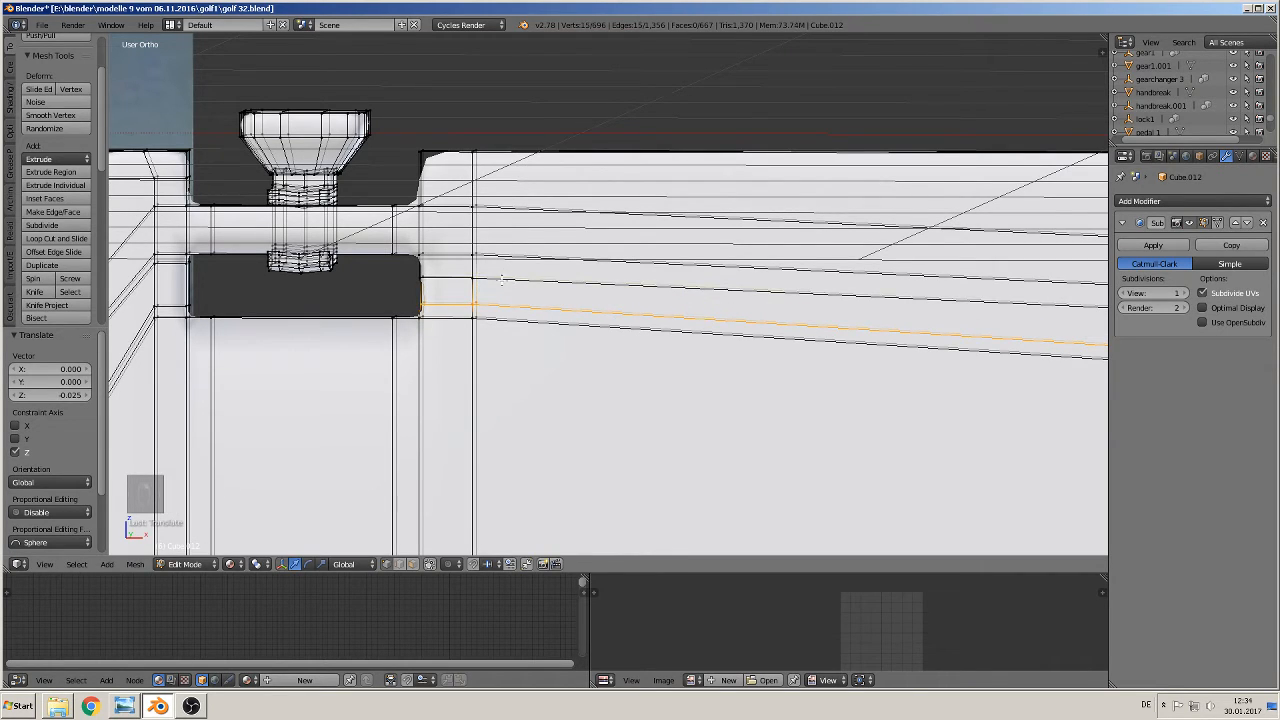
pyautogui.keyDown('alt'); pyautogui.rightClick(502, 279); pyautogui.keyUp('alt')
pyautogui.press('g')
pyautogui.press('z')
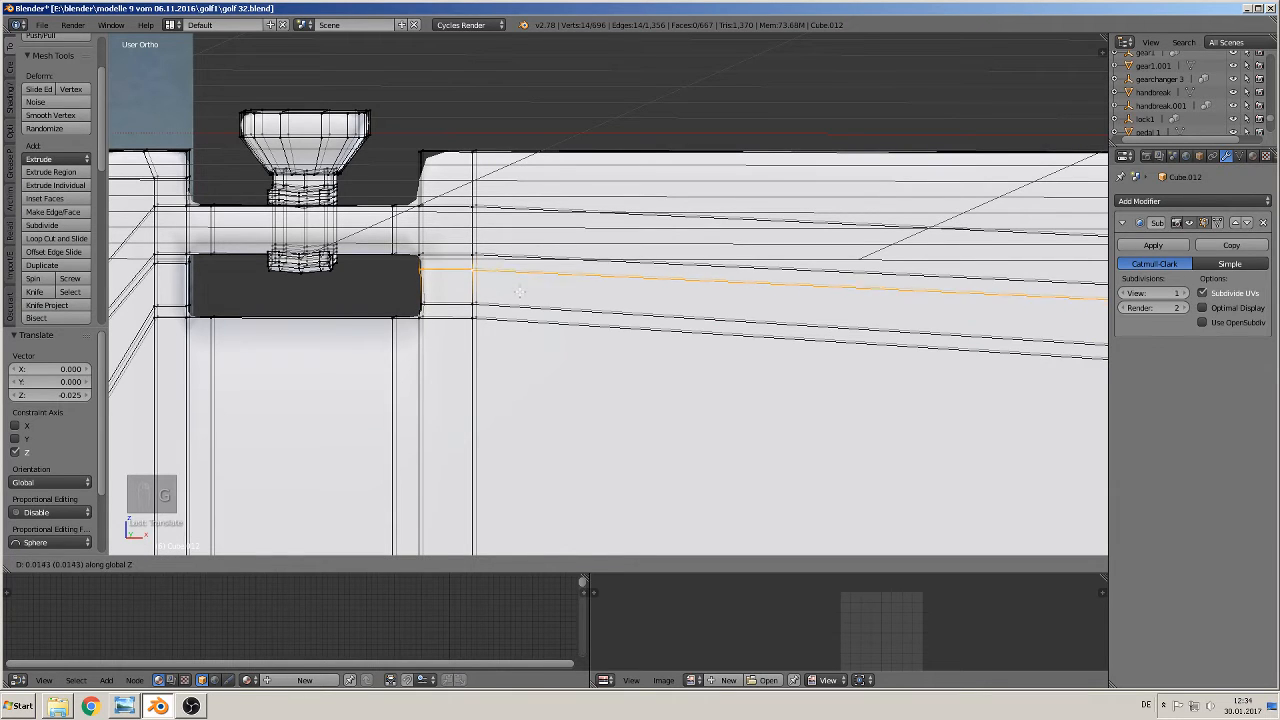
pyautogui.click(337, 261)
pyautogui.press('Tab')
pyautogui.keyDown('shift'); pyautogui.moveTo(337, 261); pyautogui.dragTo(518, 268, button='middle'); pyautogui.keyUp('shift')
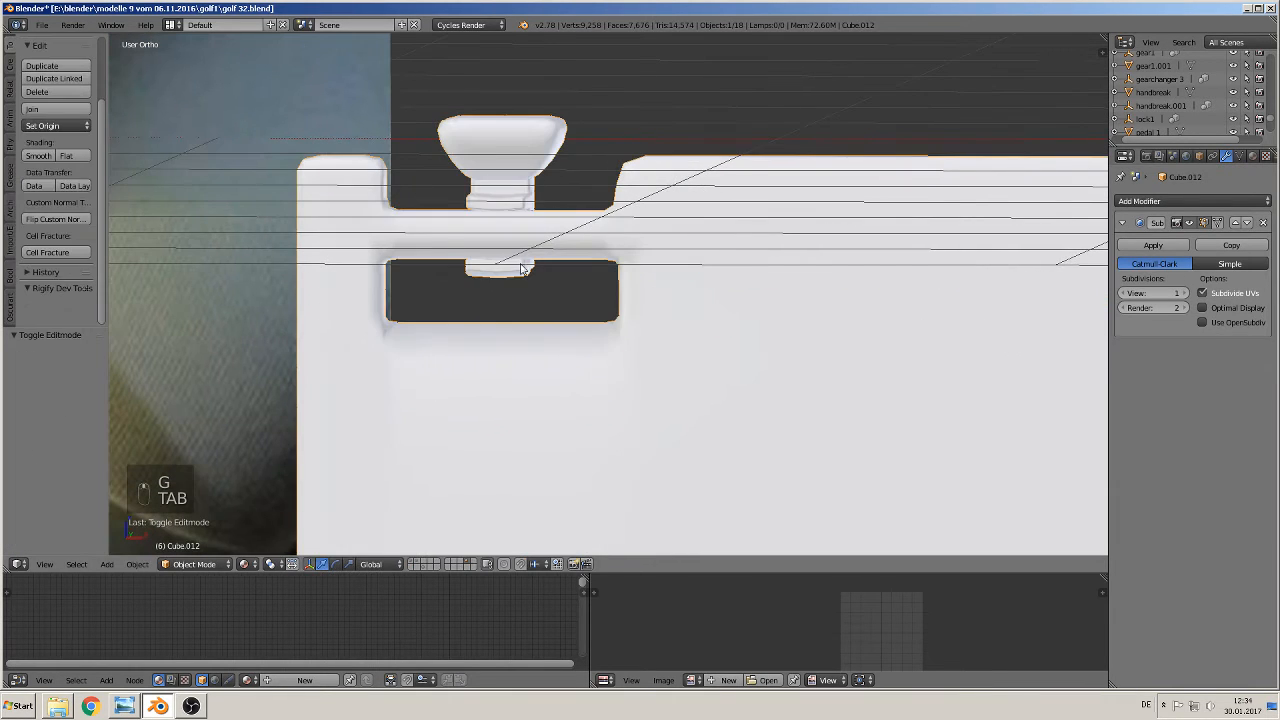
# - Add a vertical edge loop to the visor's long side next to the notch, slid with a factor of 0.206
pyautogui.press('Tab')
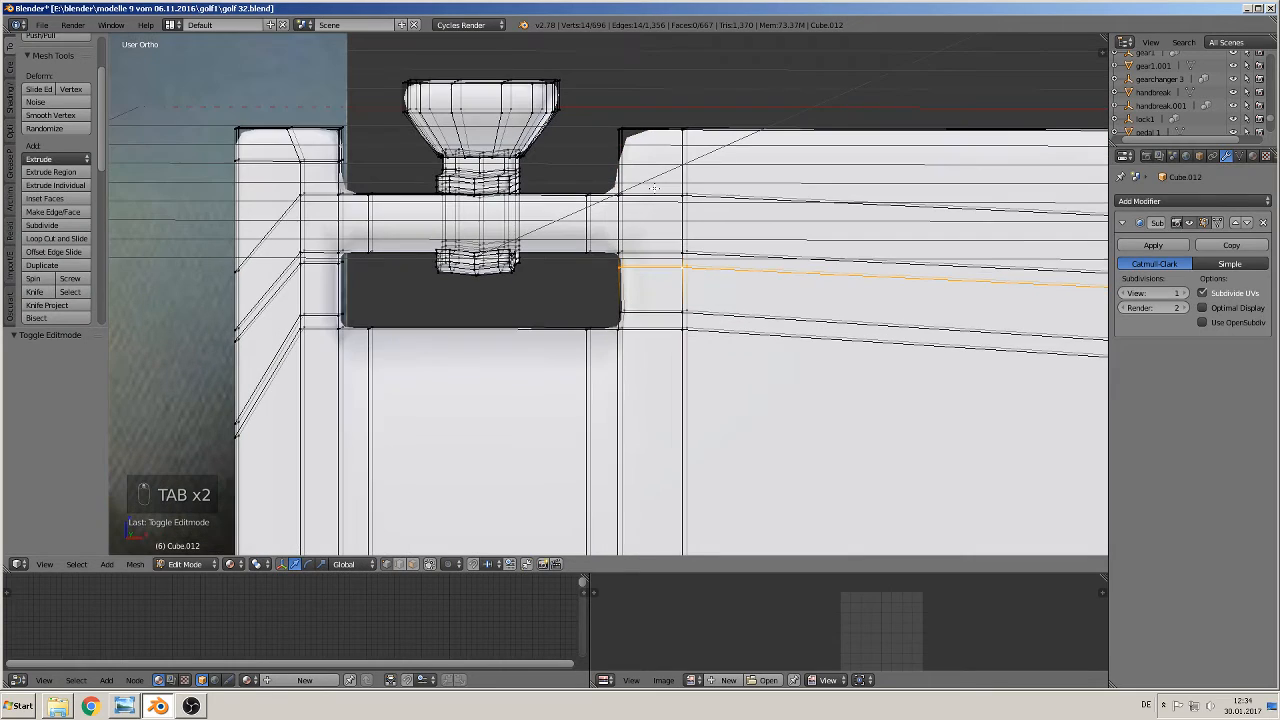
pyautogui.hotkey('ctrl', 'r')
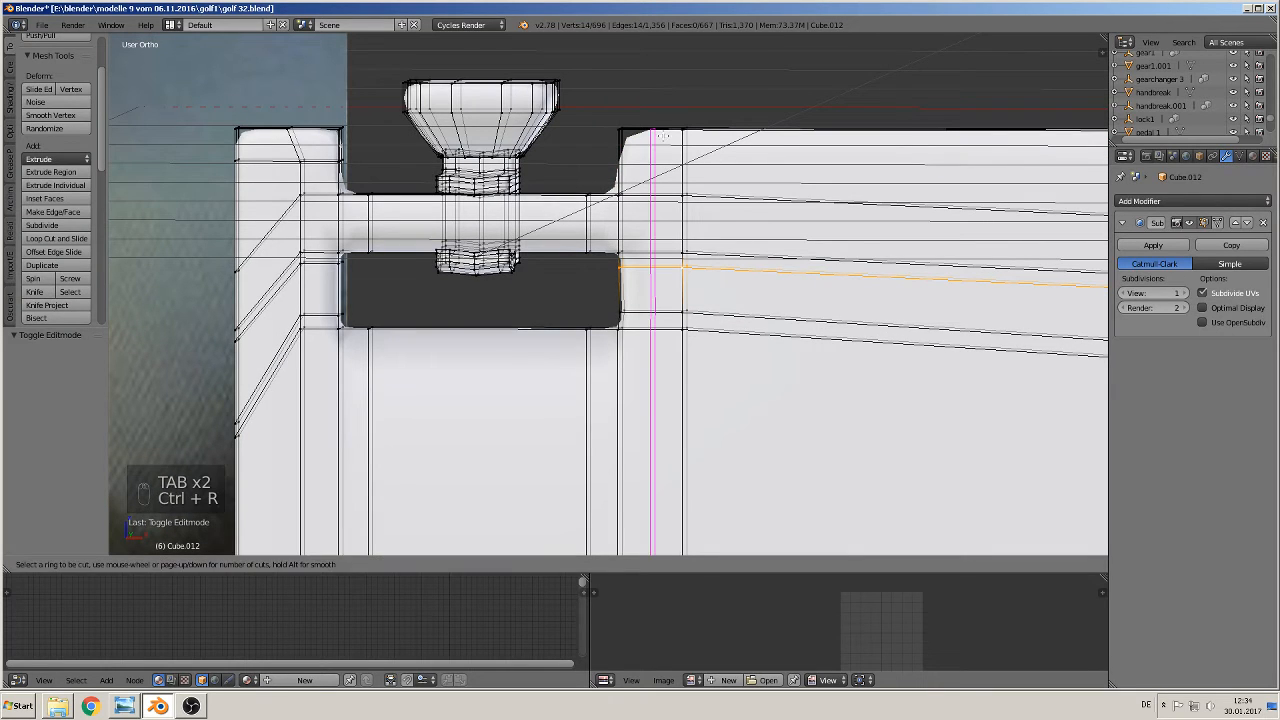
pyautogui.click(652, 135)
pyautogui.click(655, 138)
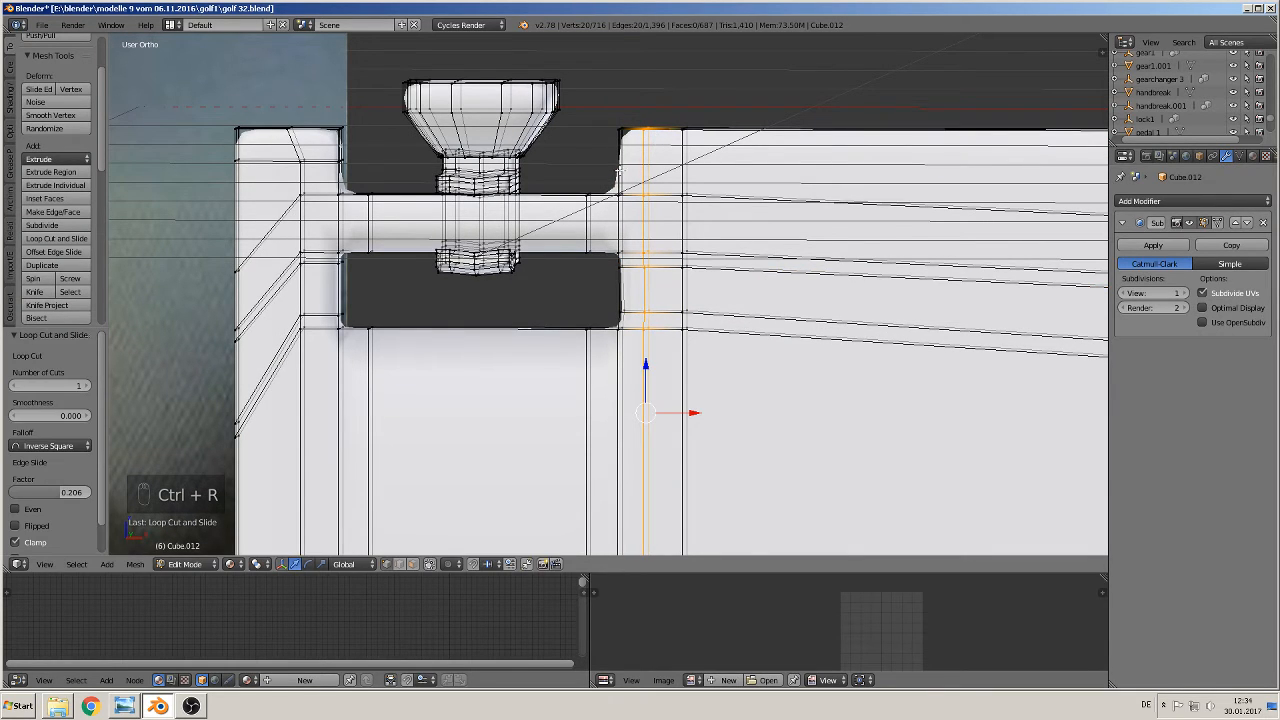
# - Add two lengthwise edge loops across the notch's long-side edge, sliding the upper one by -0.327 and the lower one towards the bar
pyautogui.hotkey('ctrl', 'r')
pyautogui.click(618, 166)
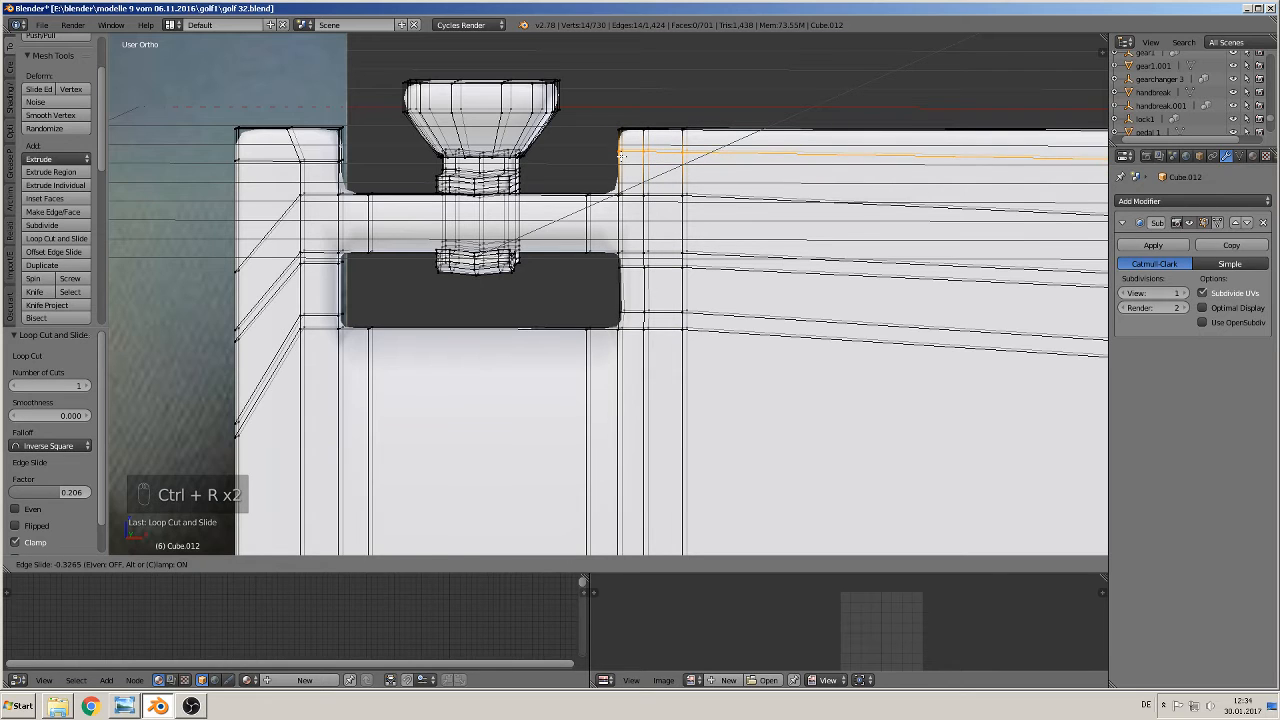
pyautogui.click(621, 156)
pyautogui.hotkey('ctrl', 'r')
pyautogui.click(620, 178)
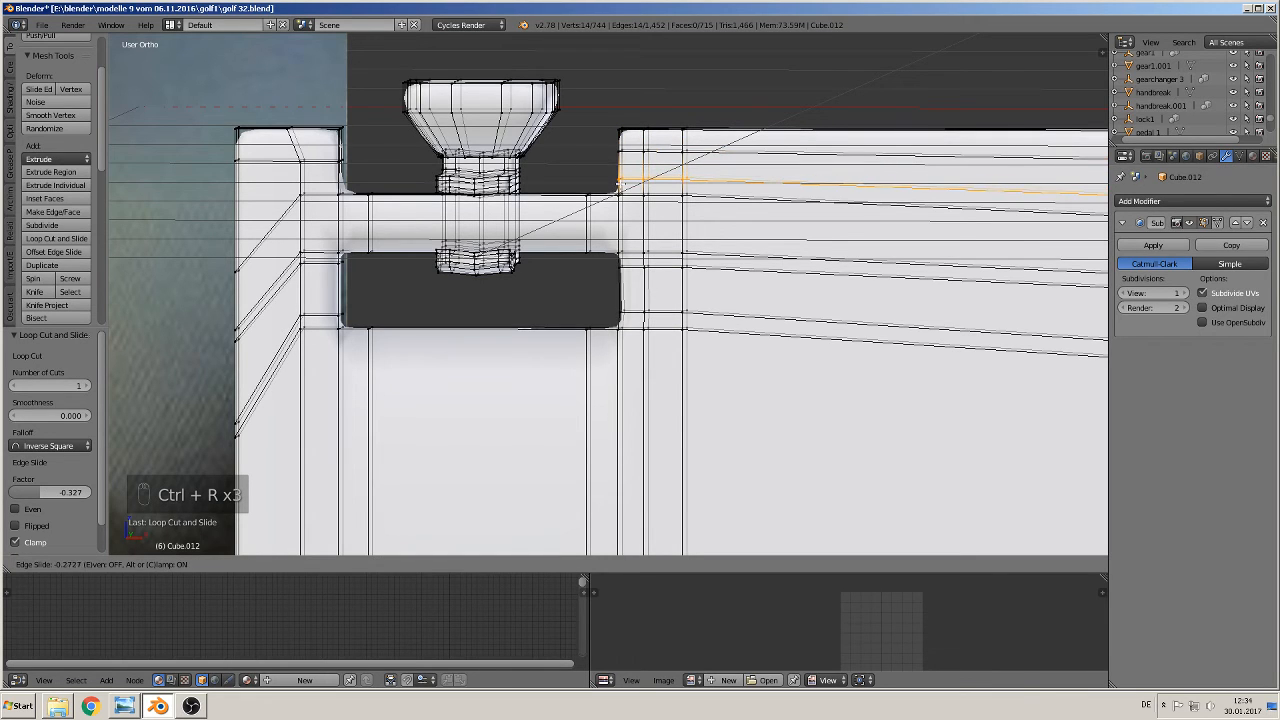
pyautogui.click(620, 183)
# - In object mode, set the visor's Subdivision Surface view level to 2 and check its shape from several angles
pyautogui.press('Tab')
pyautogui.scroll(-7, 610, 186)
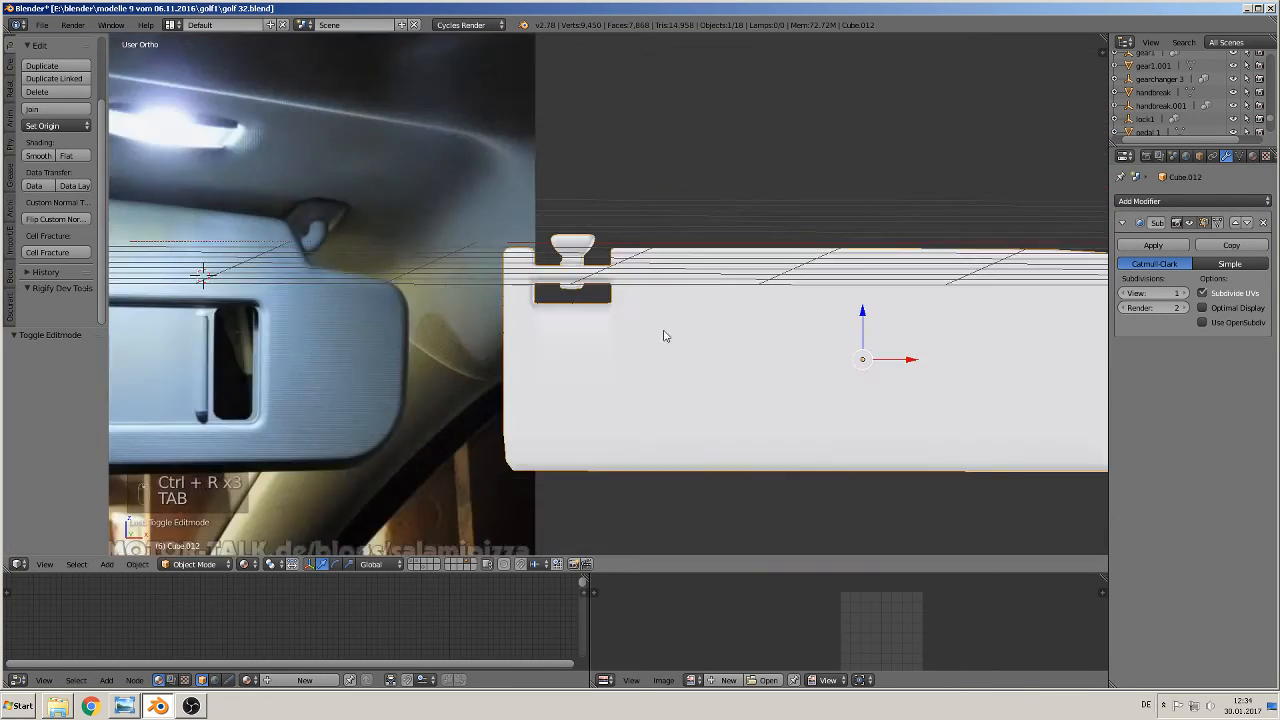
pyautogui.scroll(-3, 665, 336)
pyautogui.keyDown('shift'); pyautogui.moveTo(749, 360); pyautogui.dragTo(580, 386, button='middle'); pyautogui.keyUp('shift')
pyautogui.scroll(2, 575, 390)
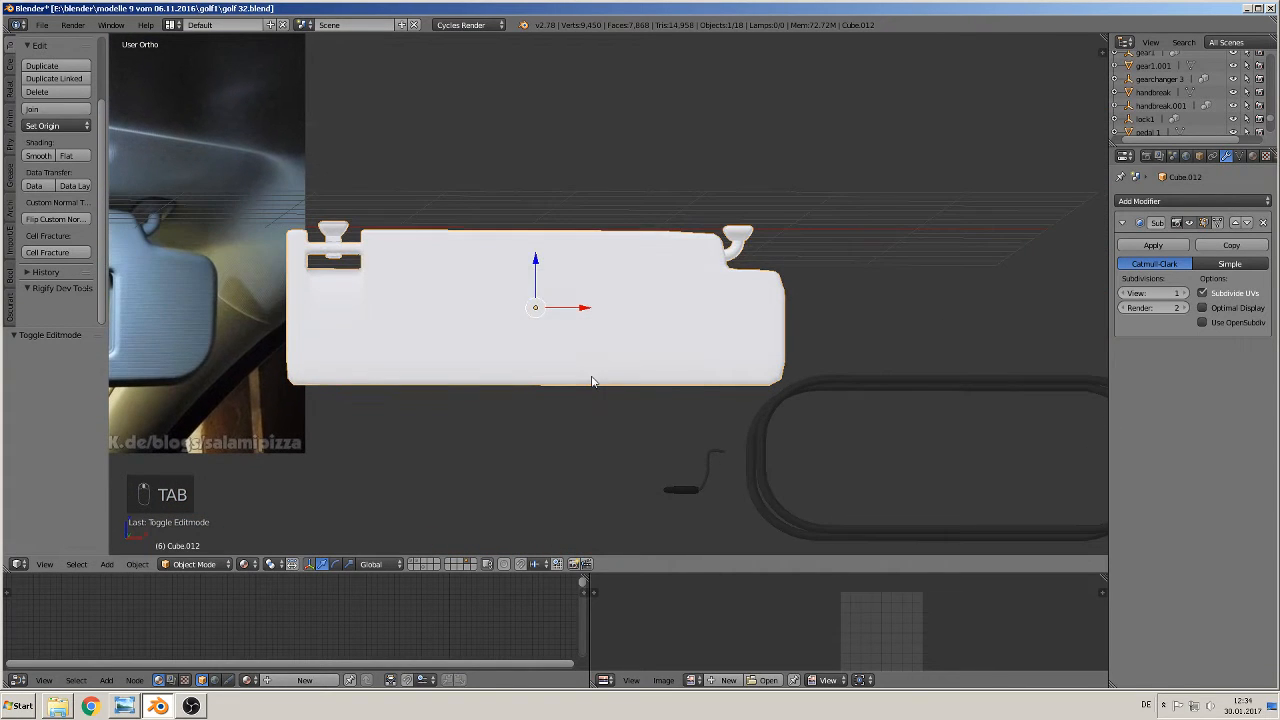
pyautogui.scroll(1, 671, 389)
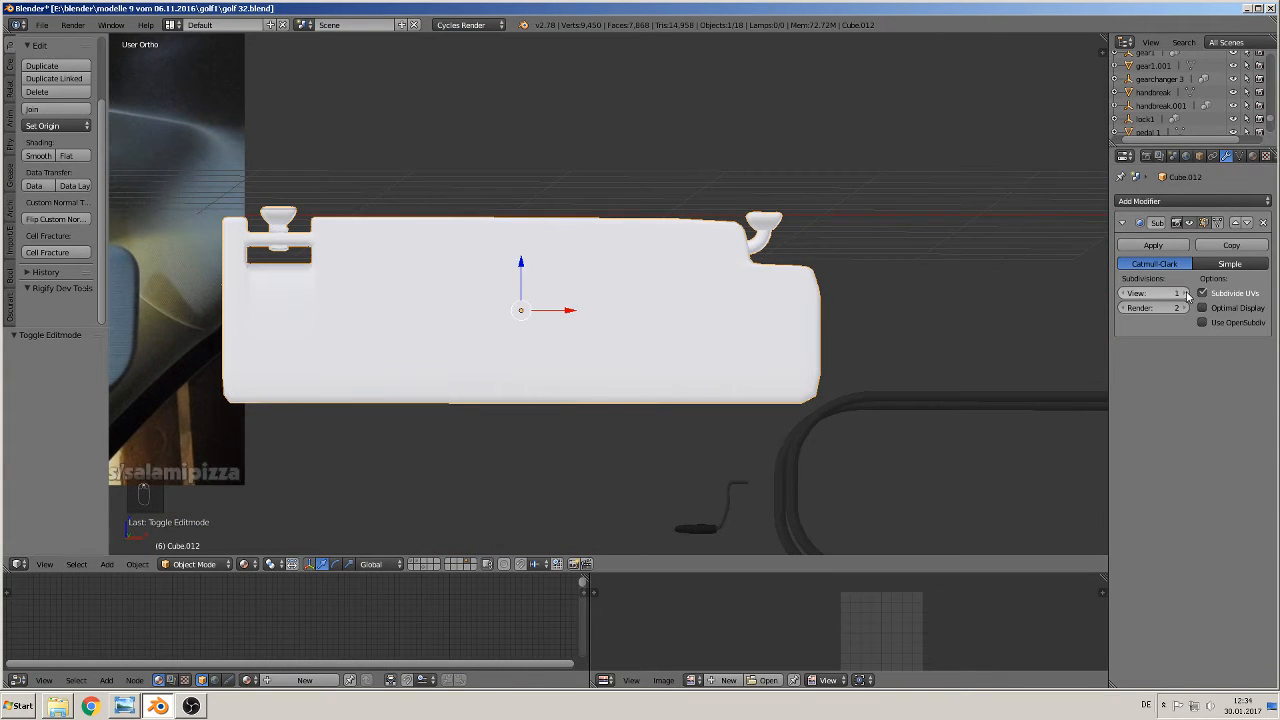
pyautogui.click(1183, 294)
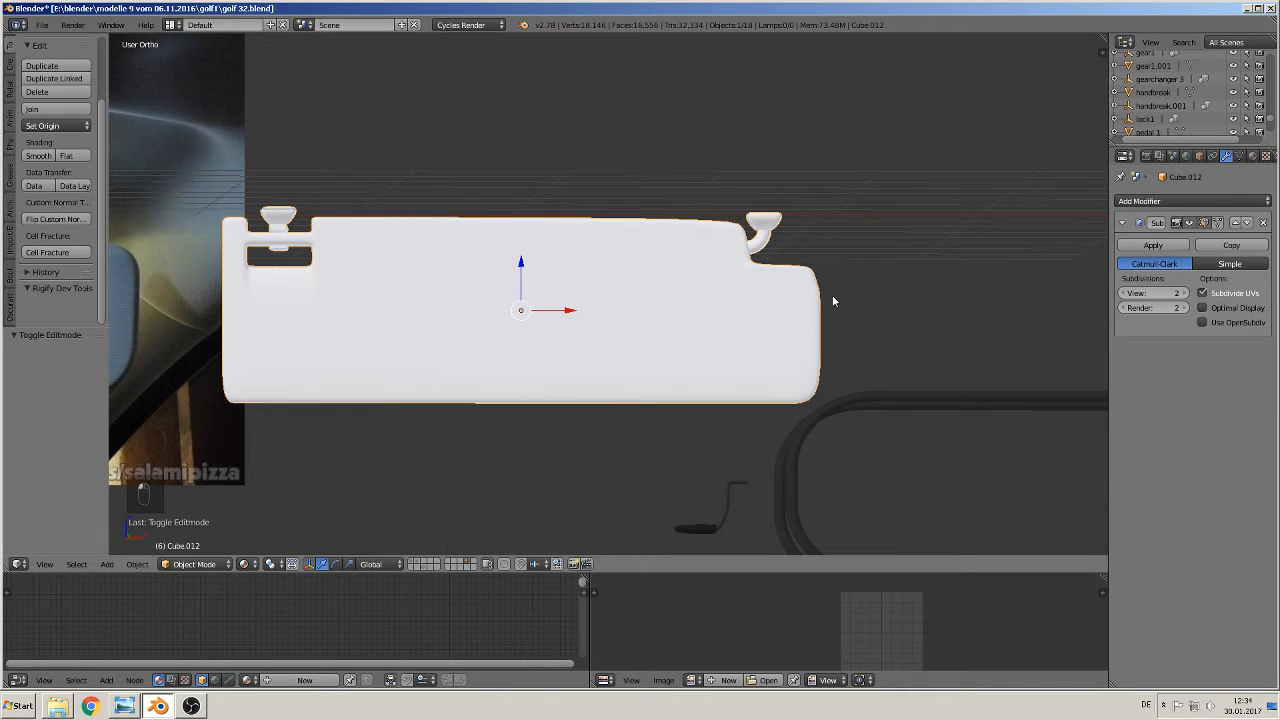
pyautogui.moveTo(942, 265); pyautogui.dragTo(703, 392, button='middle')
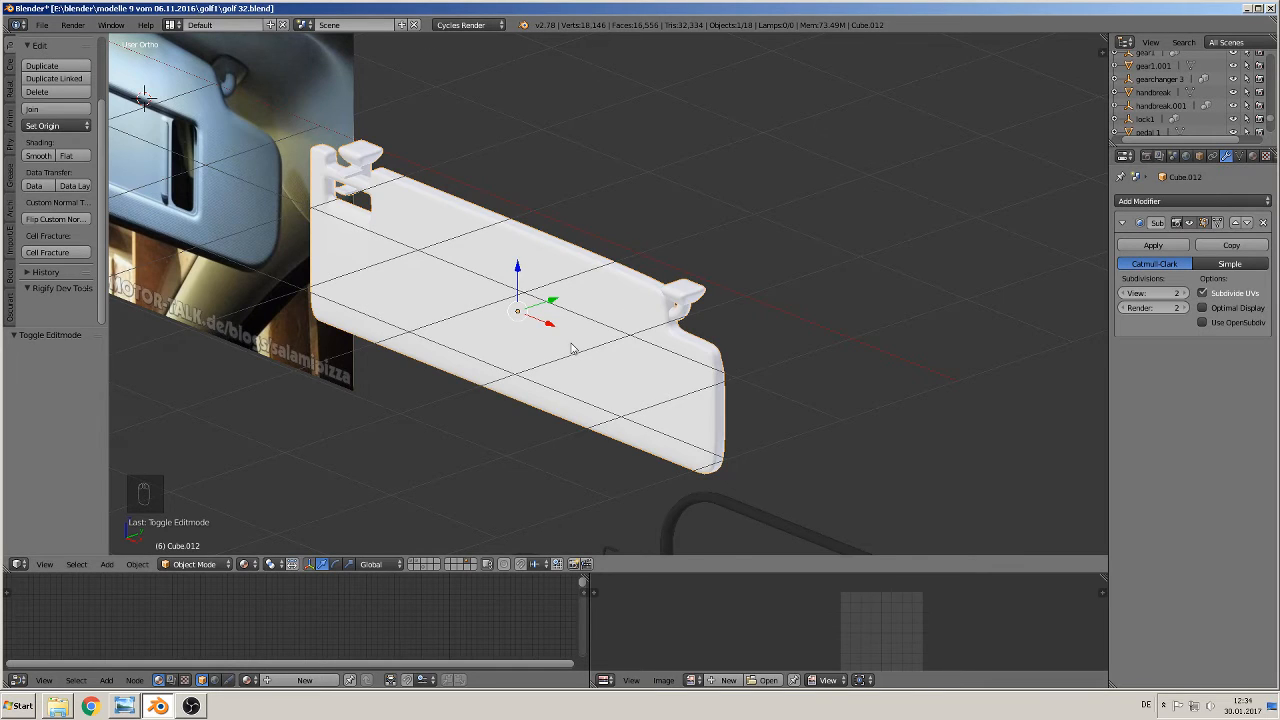
pyautogui.moveTo(572, 348); pyautogui.dragTo(657, 323, button='middle')
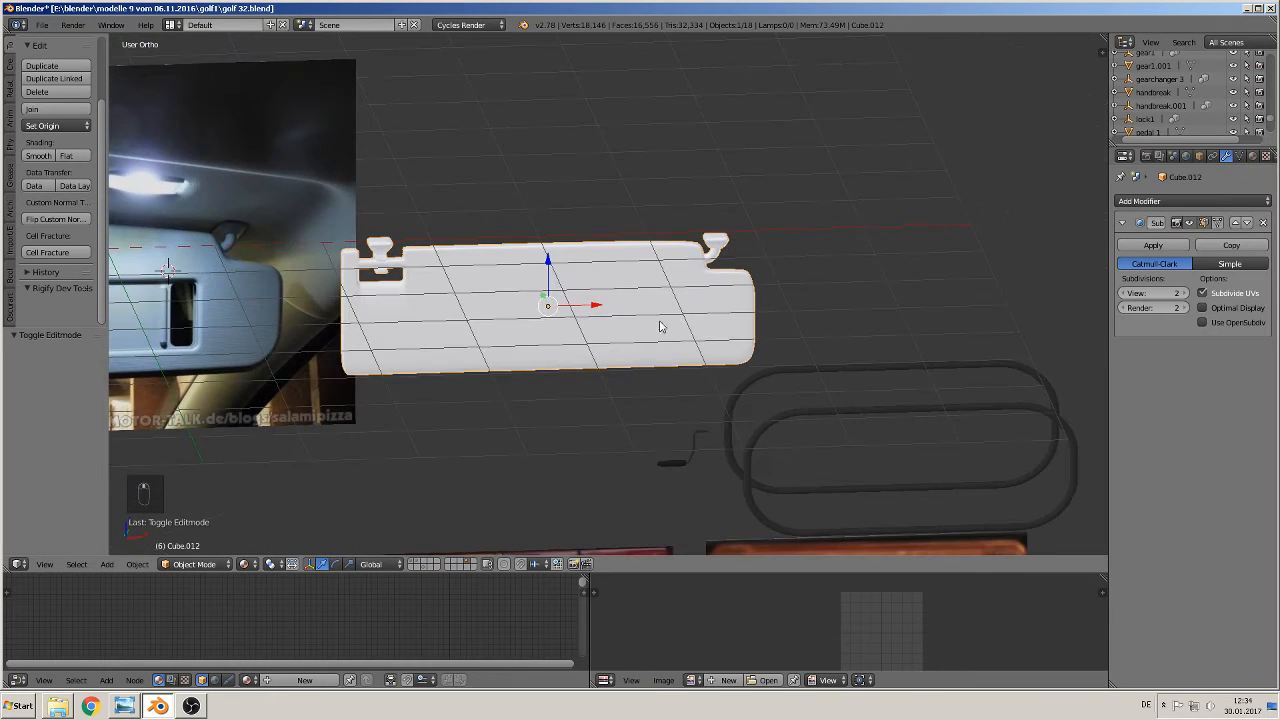
# - In front view, move the sun visor 0.826 along X away from the reference photo and save the file
pyautogui.keyDown('shift'); pyautogui.rightClick(385, 248); pyautogui.keyUp('shift')
pyautogui.rightClick(614, 291)
pyautogui.press('KP_1')
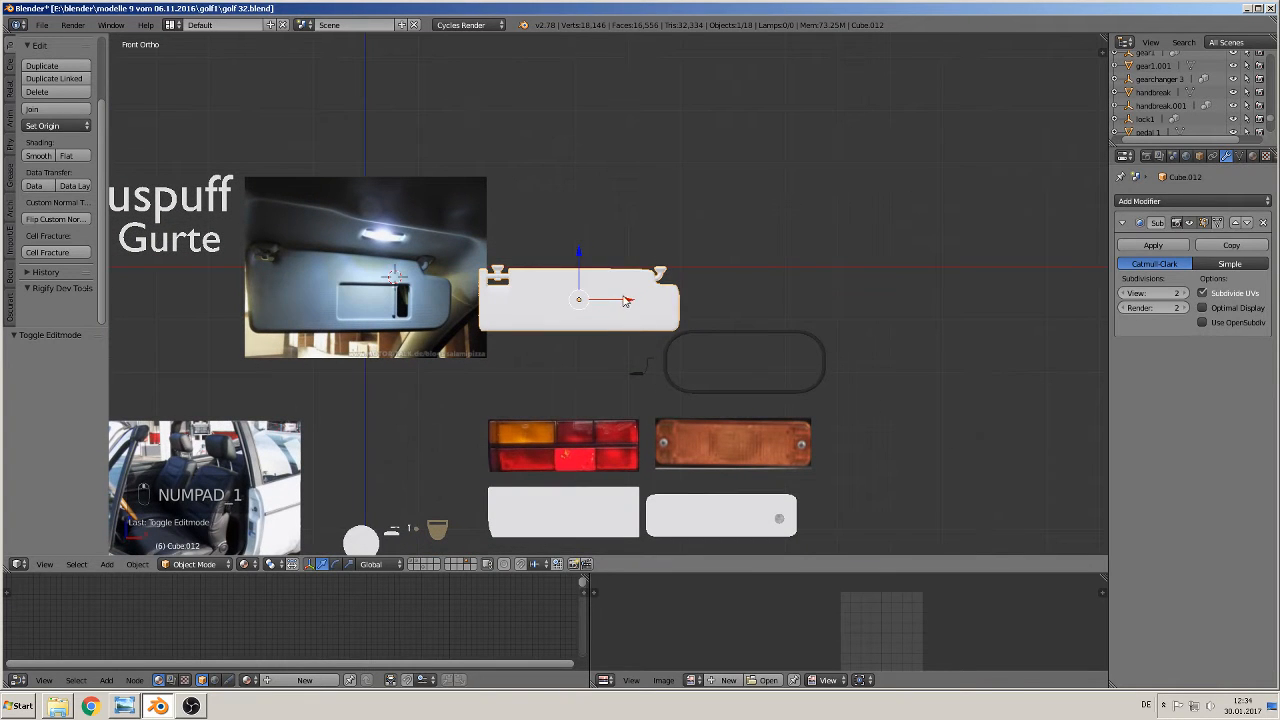
pyautogui.moveTo(626, 300); pyautogui.dragTo(670, 300)
pyautogui.click(41, 24)
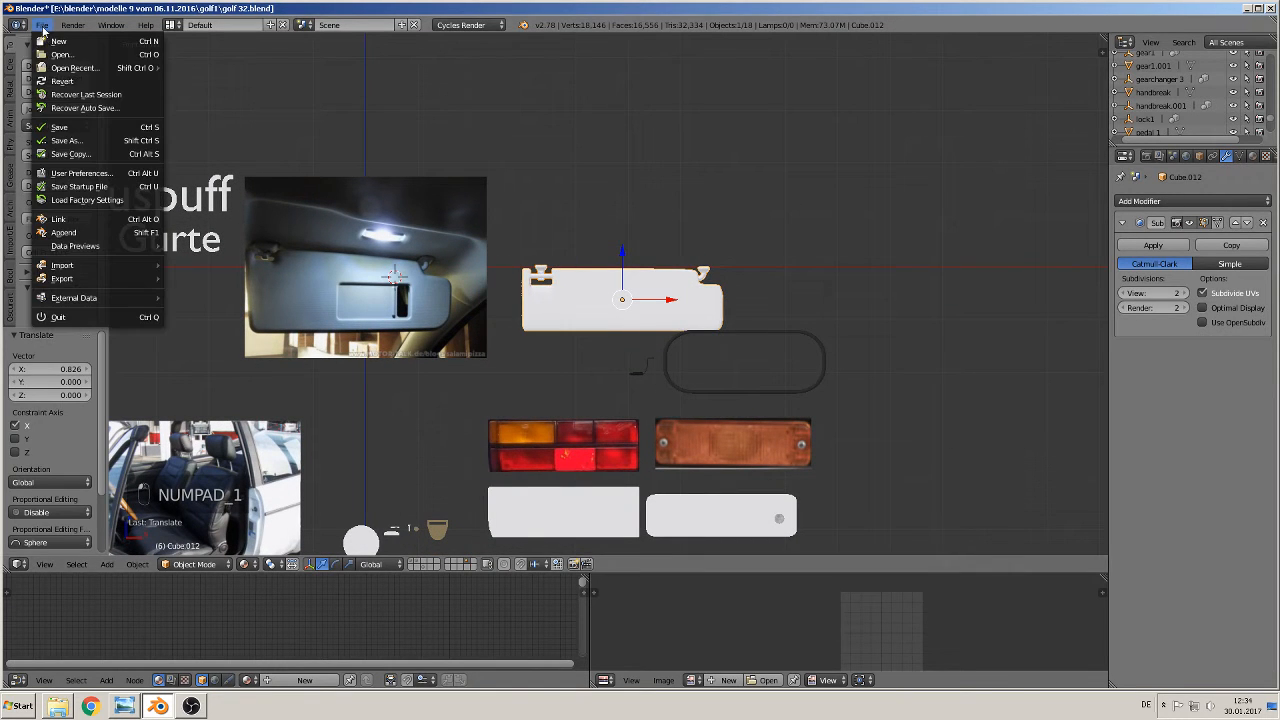
pyautogui.click(60, 127)
# - Delete the sun visor reference photo from the scene
pyautogui.keyDown('shift'); pyautogui.moveTo(342, 266); pyautogui.dragTo(478, 200, button='middle'); pyautogui.keyUp('shift')
pyautogui.rightClick(478, 200)
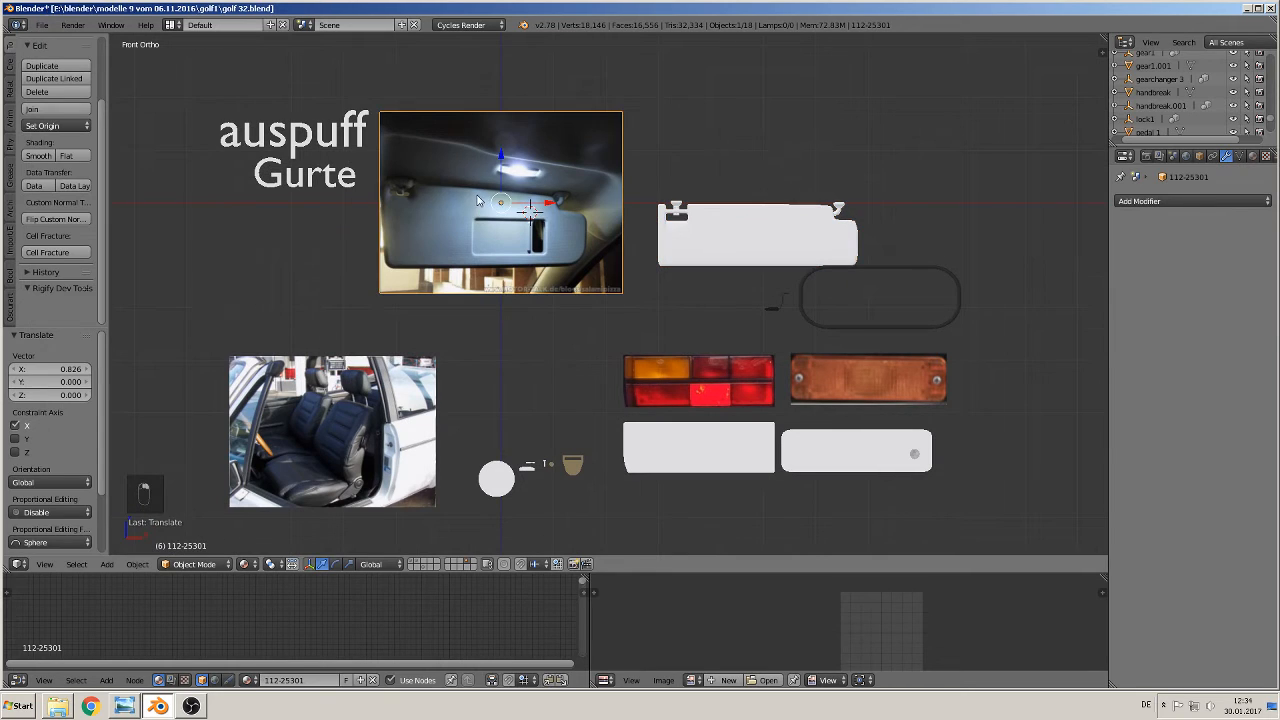
pyautogui.press('x')
pyautogui.click(478, 200)
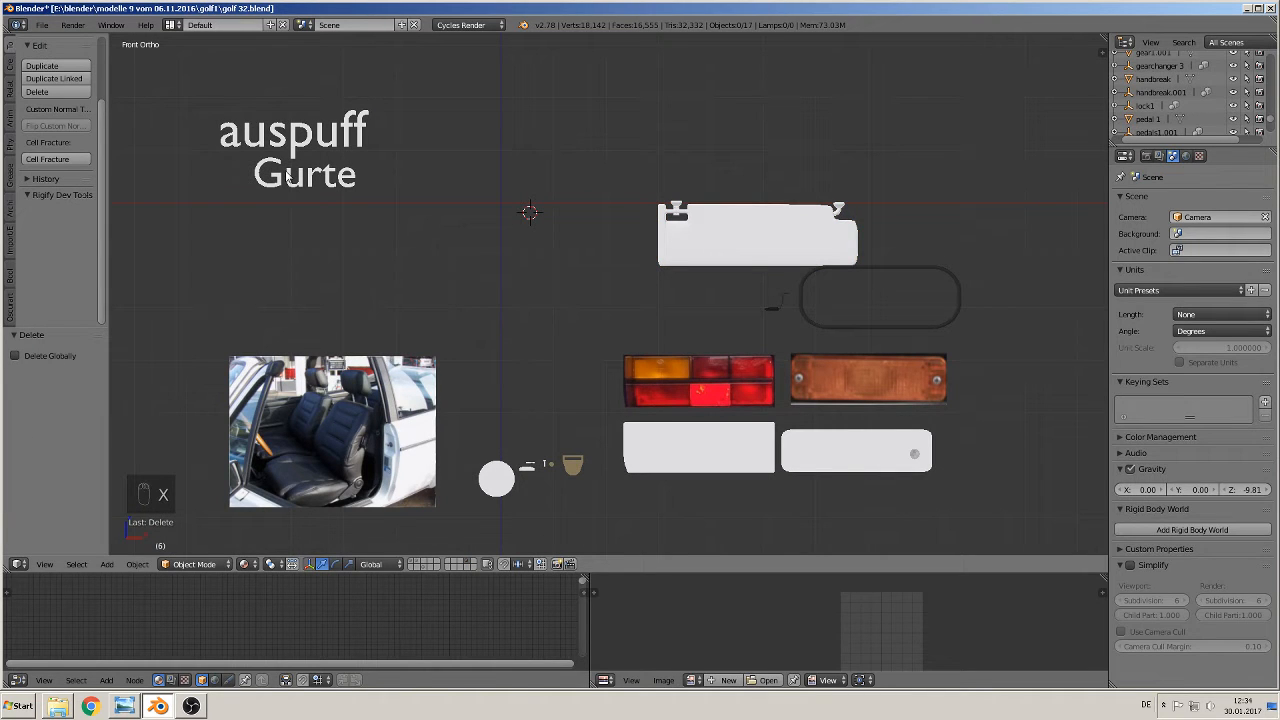
# - Select the text labels "auspuff" and "Gurte" and move them -2.886 along Z
pyautogui.rightClick(287, 176)
pyautogui.keyDown('shift'); pyautogui.rightClick(309, 137); pyautogui.keyUp('shift')
pyautogui.moveTo(234, 124); pyautogui.dragTo(273, 275)
# - Reselect the sun visor, enter edit mode and select the edge loop along its long upper edge
pyautogui.keyDown('shift'); pyautogui.moveTo(682, 260); pyautogui.dragTo(420, 271, button='middle'); pyautogui.keyUp('shift')
pyautogui.scroll(4, 438, 246)
pyautogui.keyDown('shift'); pyautogui.moveTo(432, 190); pyautogui.dragTo(651, 363, button='middle'); pyautogui.keyUp('shift')
pyautogui.rightClick(631, 296)
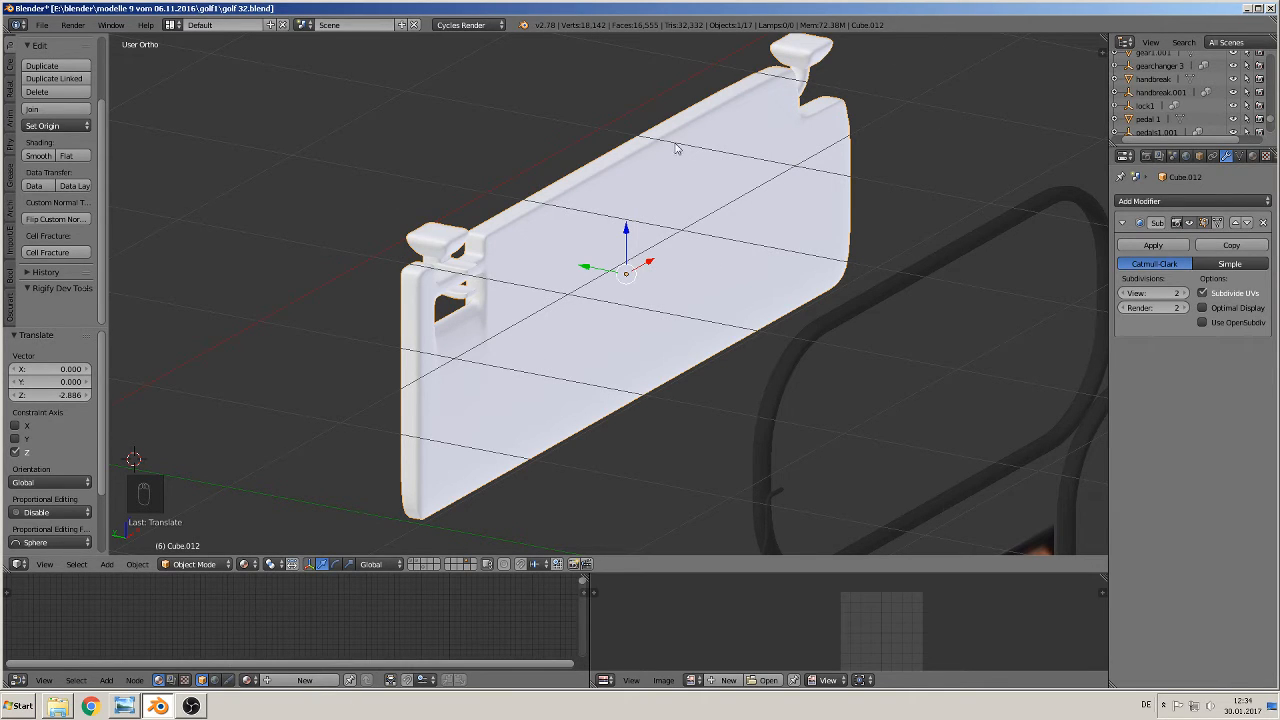
pyautogui.press('Tab')
pyautogui.press('Tab')
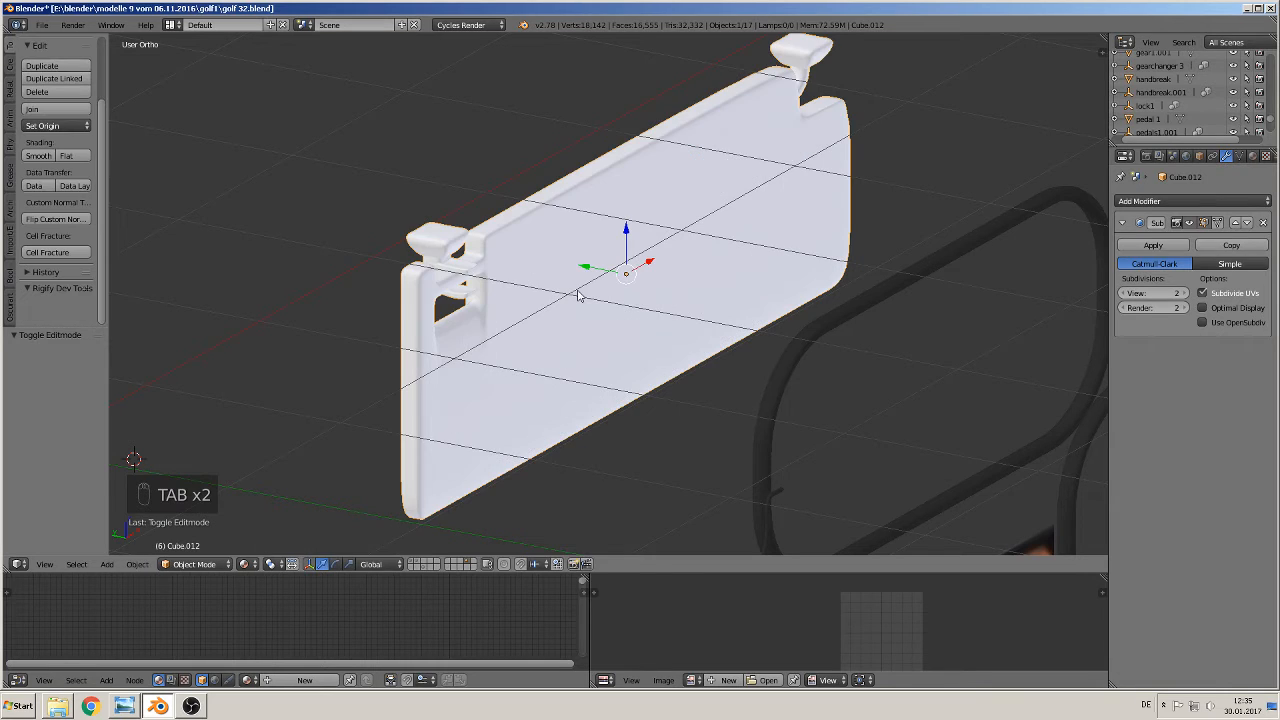
pyautogui.press('Tab')
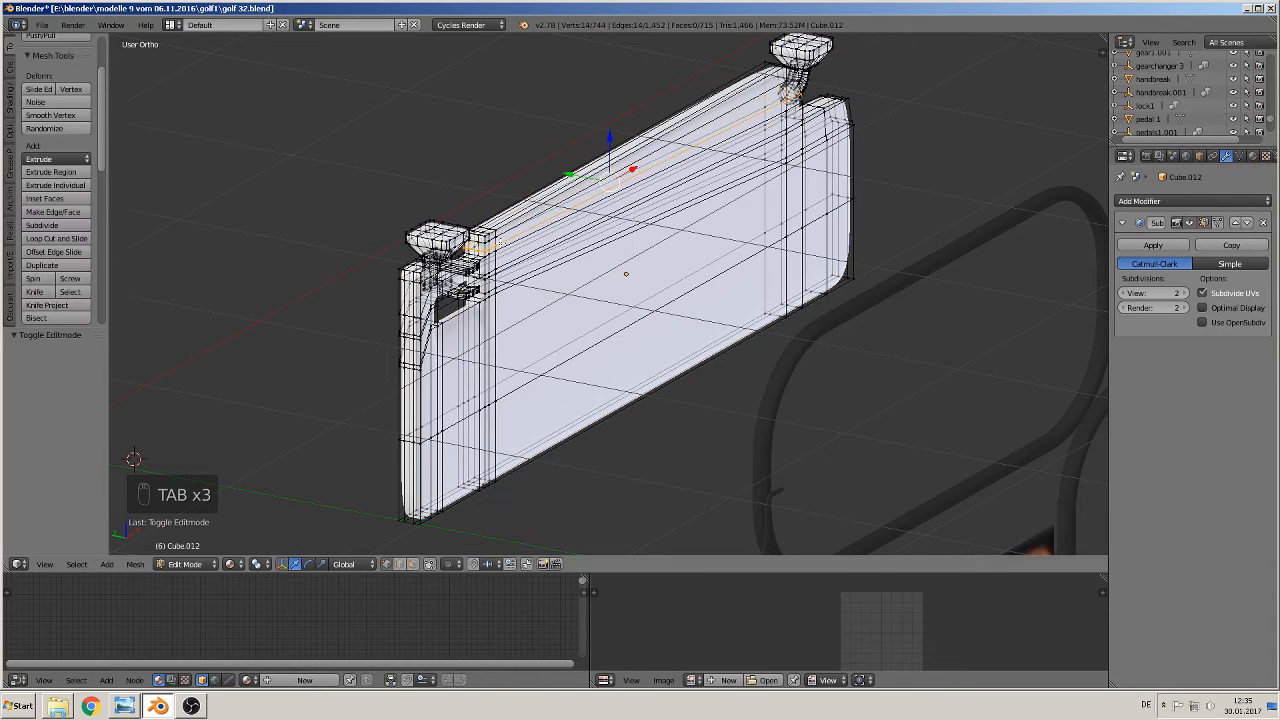
pyautogui.keyDown('alt'); pyautogui.rightClick(506, 227); pyautogui.keyUp('alt')
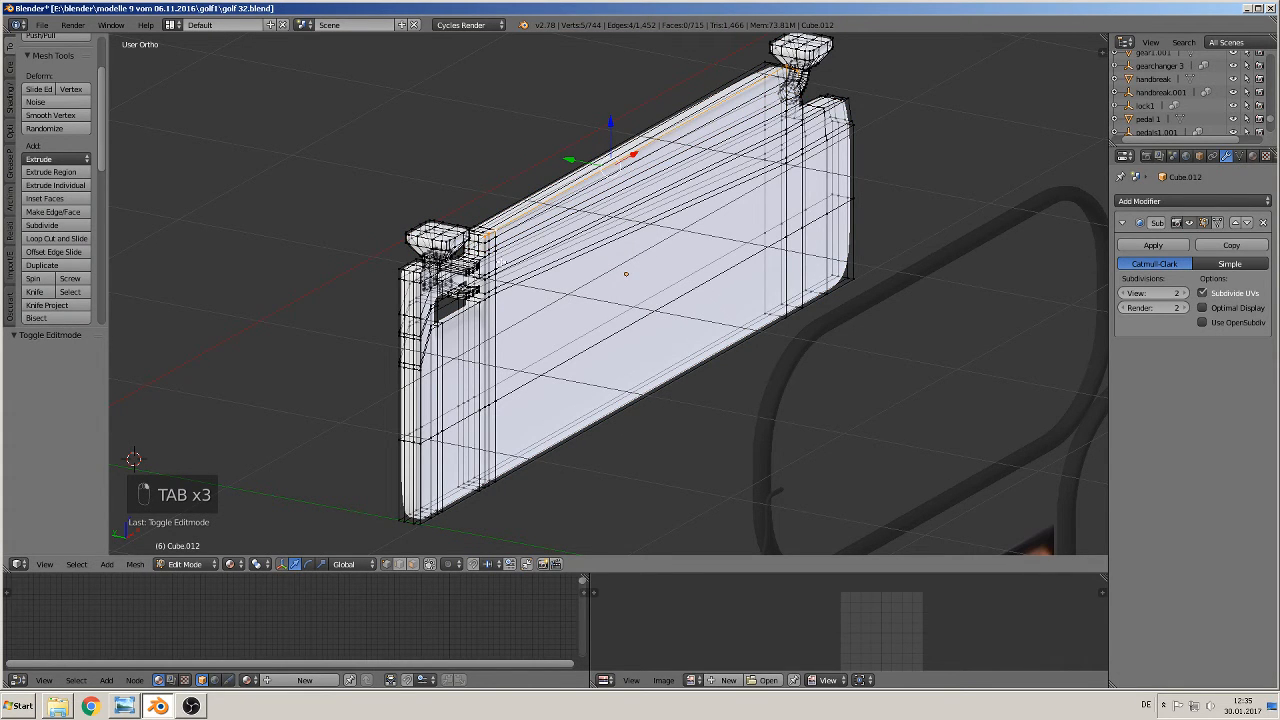
pyautogui.moveTo(482, 302); pyautogui.dragTo(447, 300, button='middle')
# - Extend the edge selection from the visor's long upper edge down the notch's side and along the notch's lower edge
pyautogui.scroll(1, 447, 299)
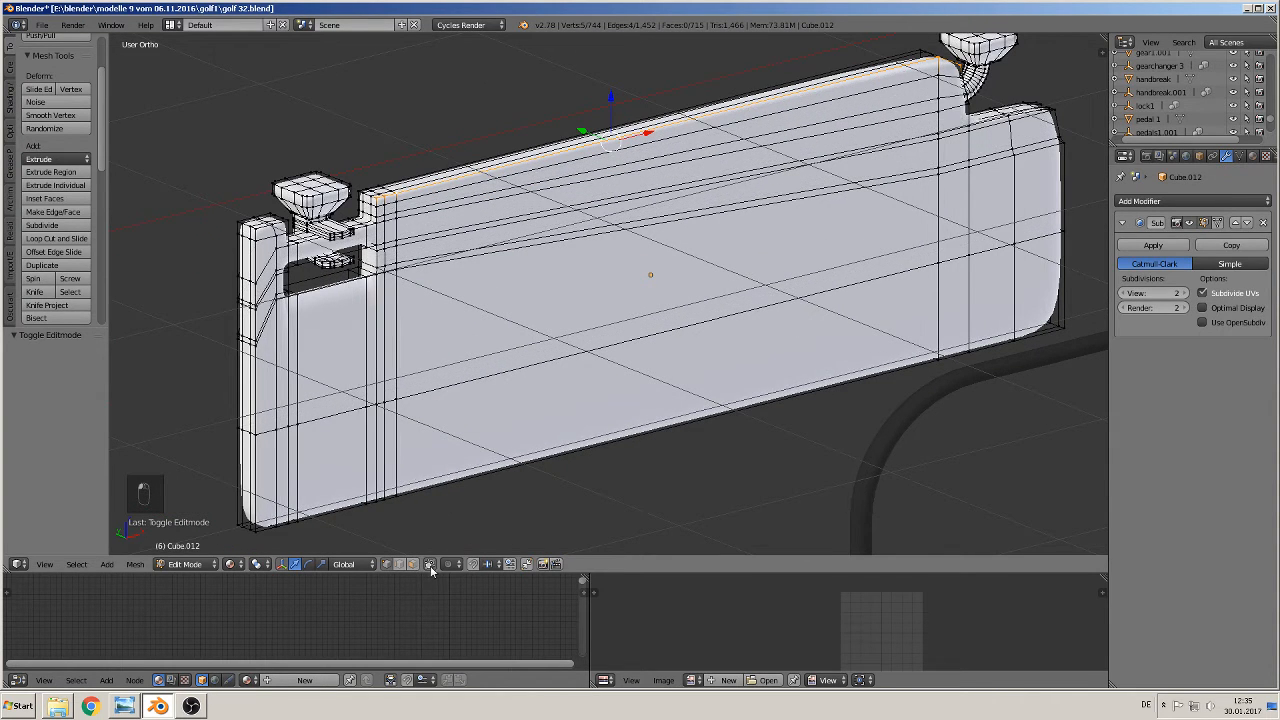
pyautogui.scroll(3, 409, 229)
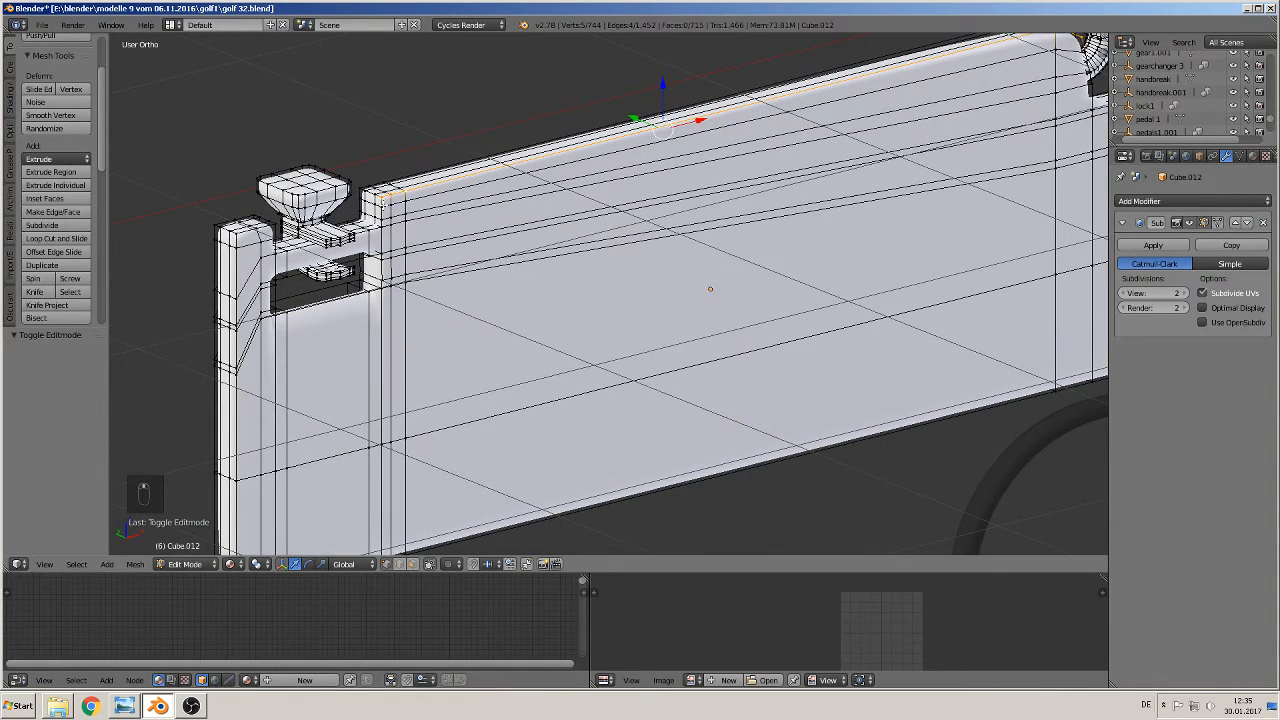
pyautogui.keyDown('shift'); pyautogui.rightClick(383, 208); pyautogui.keyUp('shift')
pyautogui.keyDown('shift'); pyautogui.rightClick(383, 215); pyautogui.keyUp('shift')
pyautogui.keyDown('shift'); pyautogui.rightClick(382, 226); pyautogui.keyUp('shift')
pyautogui.moveTo(369, 231); pyautogui.dragTo(273, 257, button='middle')
pyautogui.keyDown('shift'); pyautogui.rightClick(268, 195); pyautogui.keyUp('shift')
pyautogui.keyDown('shift'); pyautogui.rightClick(255, 195); pyautogui.keyUp('shift')
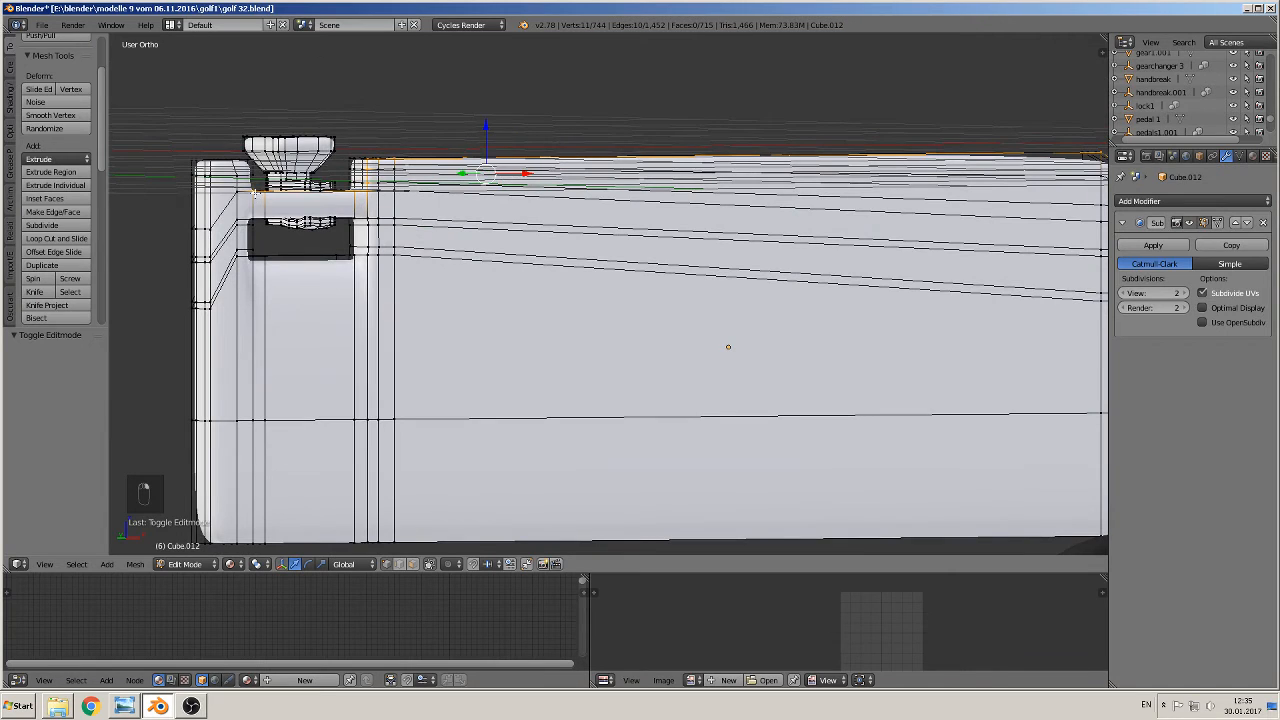
# - Add the notch's far side, the narrow end's top edge and the outer vertical front edge to the selection
pyautogui.moveTo(254, 196); pyautogui.dragTo(277, 284, button='middle')
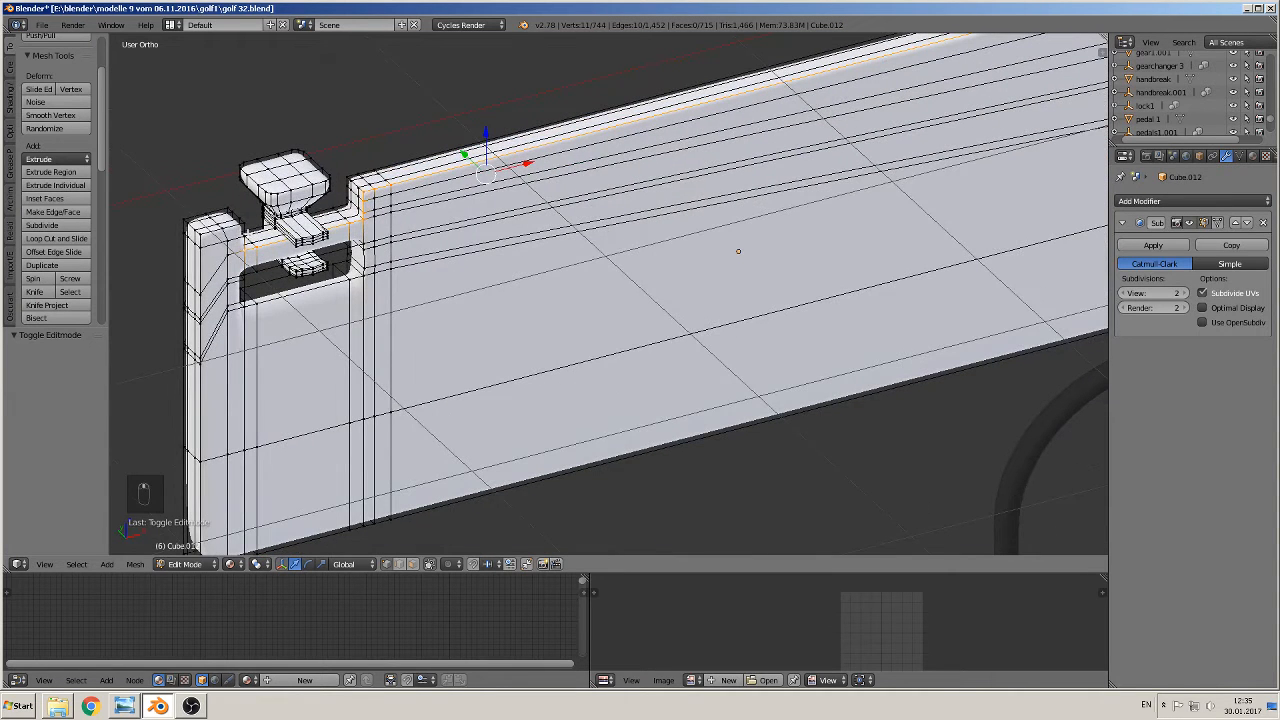
pyautogui.keyDown('shift'); pyautogui.rightClick(247, 228); pyautogui.keyUp('shift')
pyautogui.keyDown('shift'); pyautogui.rightClick(244, 236); pyautogui.keyUp('shift')
pyautogui.scroll(3, 245, 240)
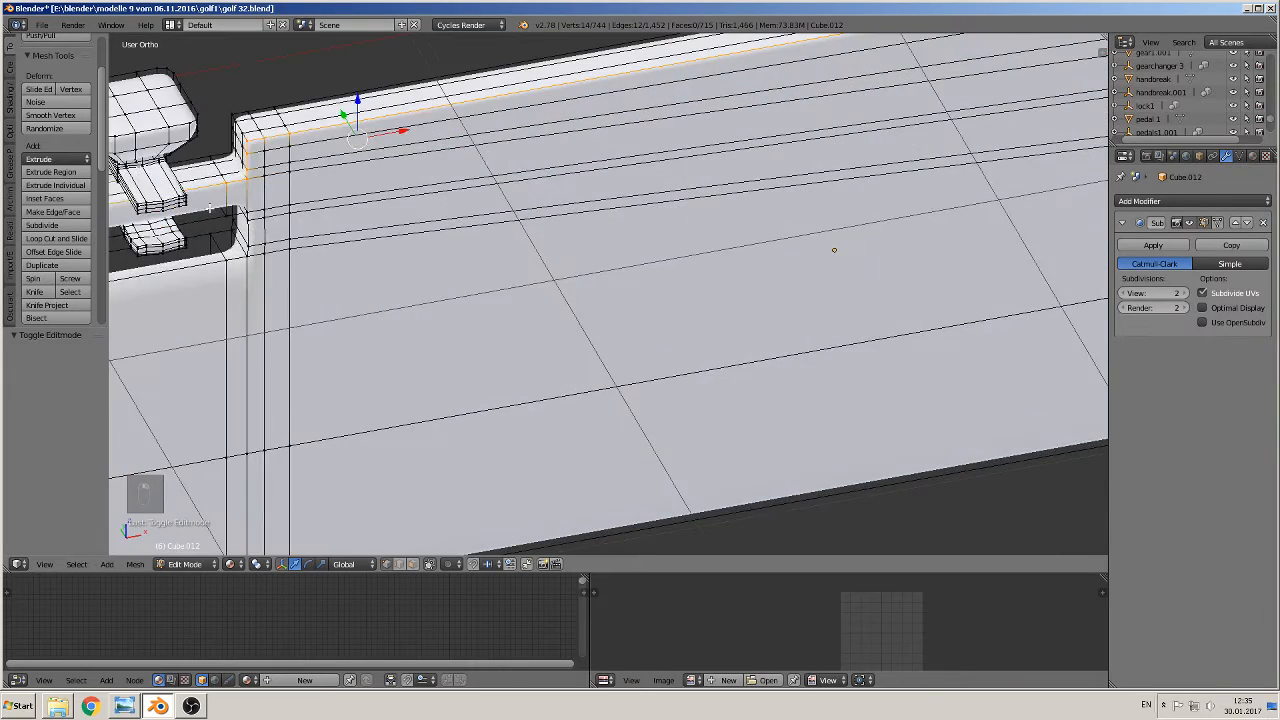
pyautogui.keyDown('shift'); pyautogui.moveTo(209, 206); pyautogui.dragTo(542, 213, button='middle'); pyautogui.keyUp('shift')
pyautogui.keyDown('shift'); pyautogui.rightClick(381, 177); pyautogui.keyUp('shift')
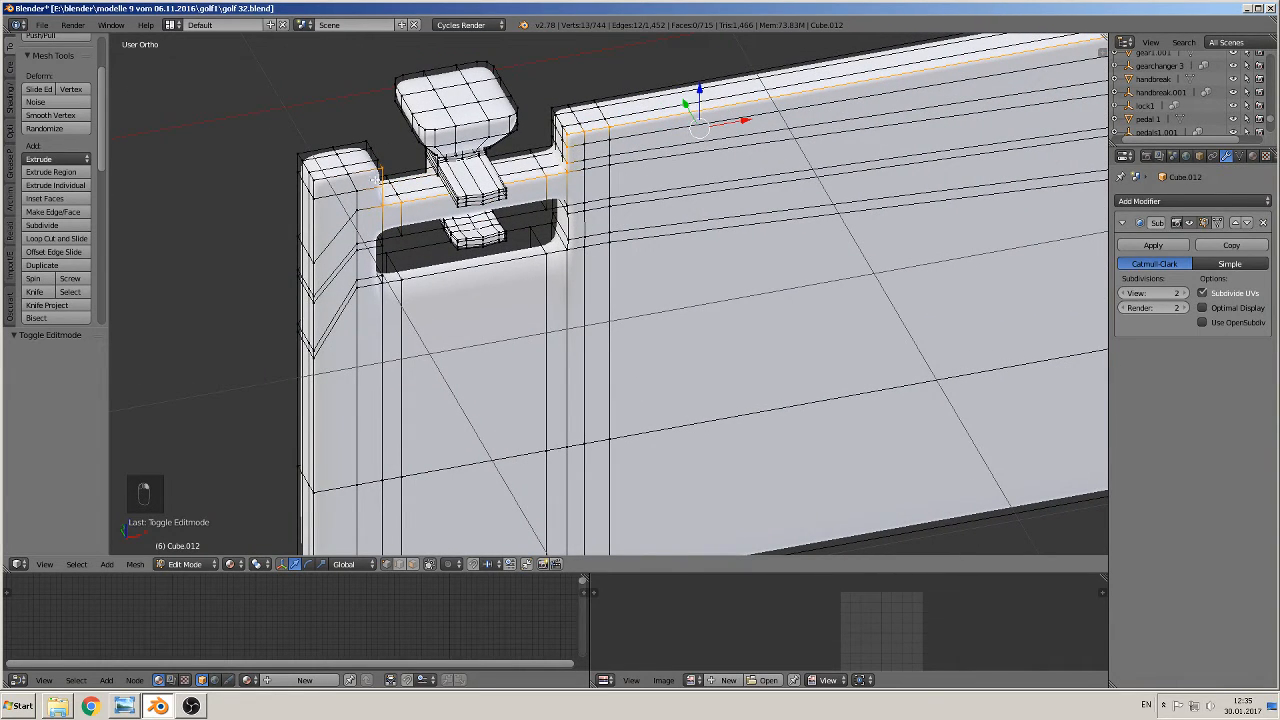
pyautogui.keyDown('shift'); pyautogui.rightClick(328, 211); pyautogui.keyUp('shift')
pyautogui.keyDown('alt'); pyautogui.keyDown('shift'); pyautogui.rightClick(315, 240); pyautogui.keyUp('shift'); pyautogui.keyUp('alt')
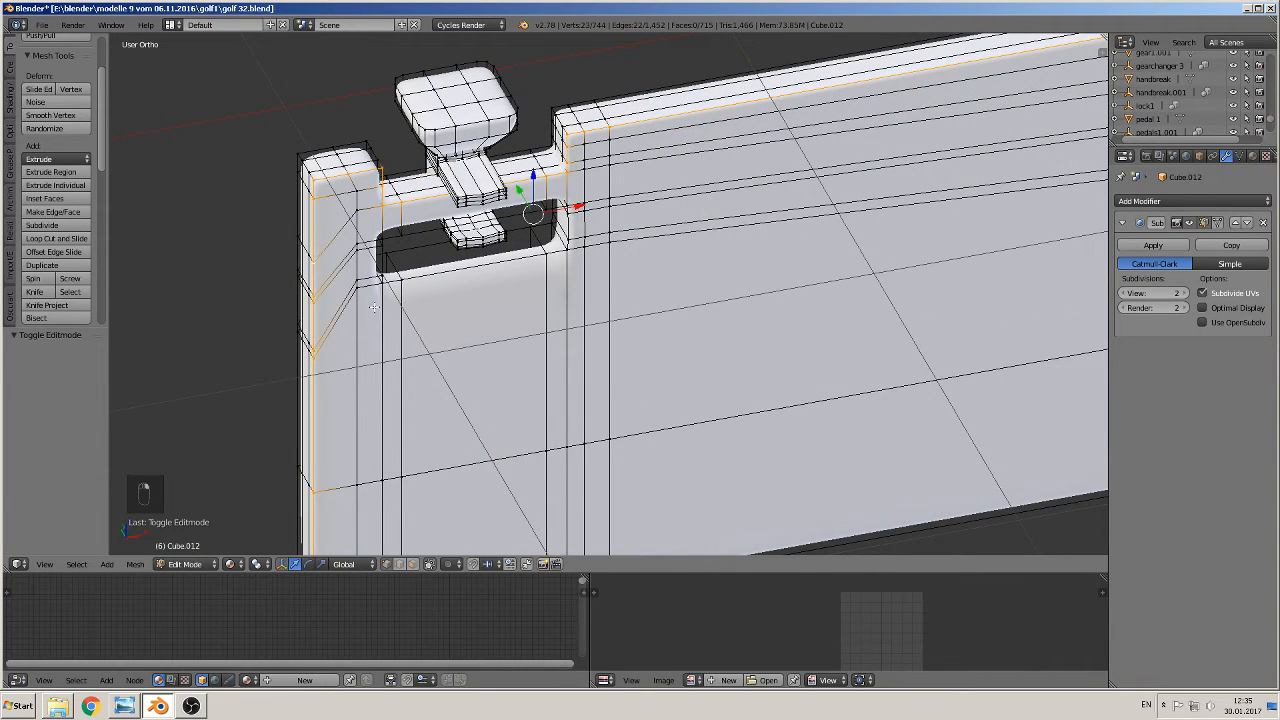
# - Add the visor's long lower front edge and the outer vertical edge at the curved-mount end to the selection
pyautogui.keyDown('shift'); pyautogui.moveTo(372, 401); pyautogui.dragTo(372, 353, button='middle'); pyautogui.keyUp('shift')
pyautogui.keyDown('shift'); pyautogui.moveTo(515, 479); pyautogui.dragTo(430, 296, button='middle'); pyautogui.keyUp('shift')
pyautogui.keyDown('alt'); pyautogui.keyDown('shift'); pyautogui.rightClick(339, 402); pyautogui.keyUp('shift'); pyautogui.keyUp('alt')
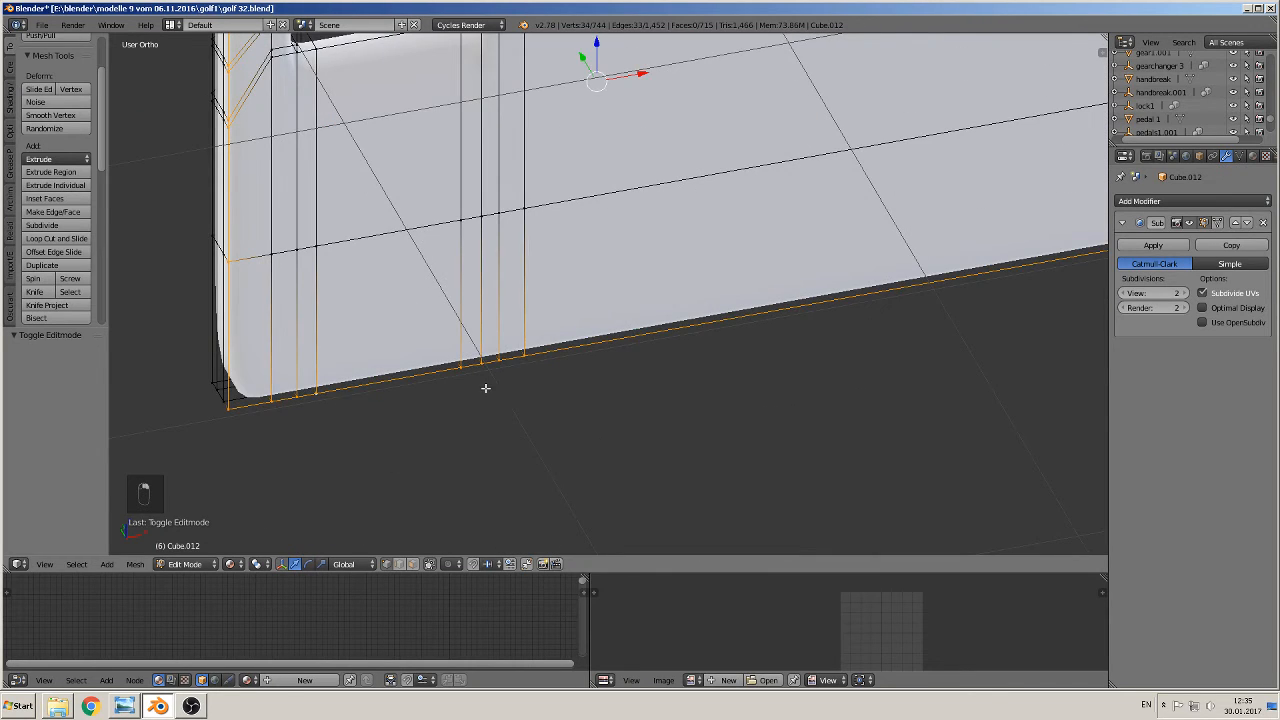
pyautogui.keyDown('shift'); pyautogui.moveTo(796, 344); pyautogui.dragTo(664, 364, button='middle'); pyautogui.keyUp('shift')
pyautogui.keyDown('shift'); pyautogui.moveTo(872, 284); pyautogui.dragTo(192, 434, button='middle'); pyautogui.keyUp('shift')
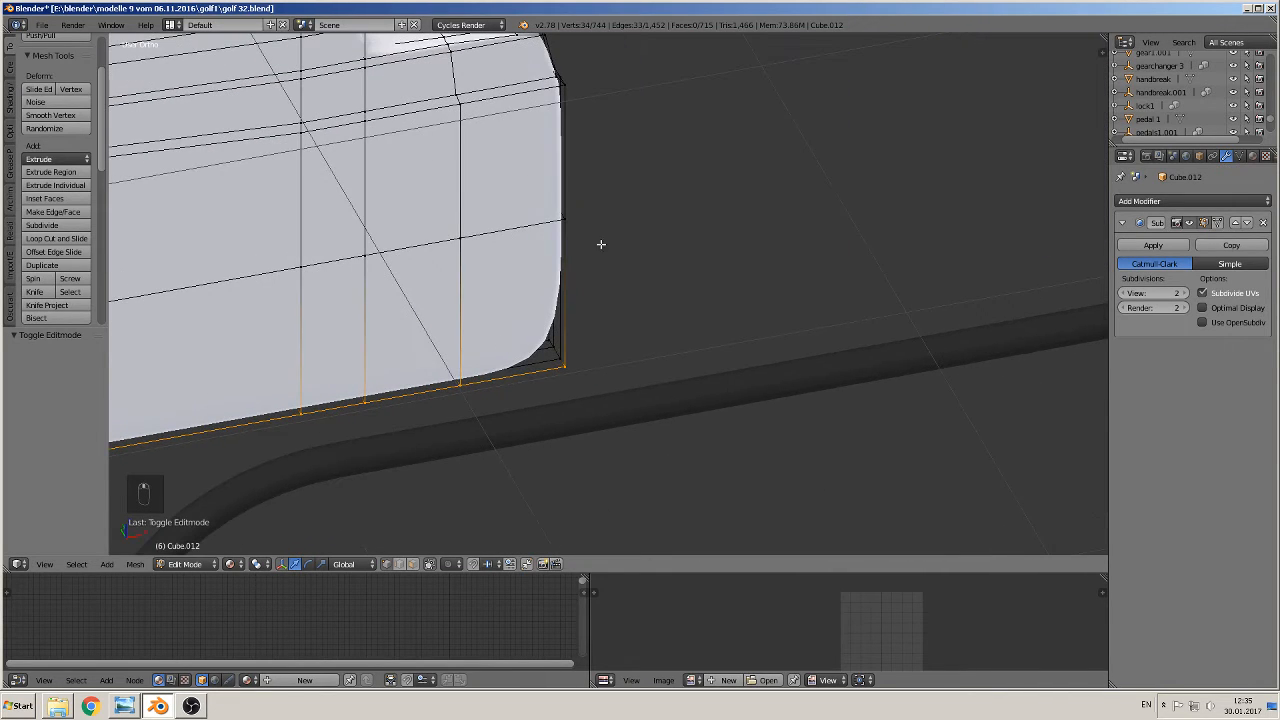
pyautogui.keyDown('alt'); pyautogui.keyDown('shift'); pyautogui.rightClick(576, 196); pyautogui.keyUp('shift'); pyautogui.keyUp('alt')
pyautogui.keyDown('shift'); pyautogui.moveTo(580, 193); pyautogui.dragTo(689, 345, button='middle'); pyautogui.keyUp('shift')
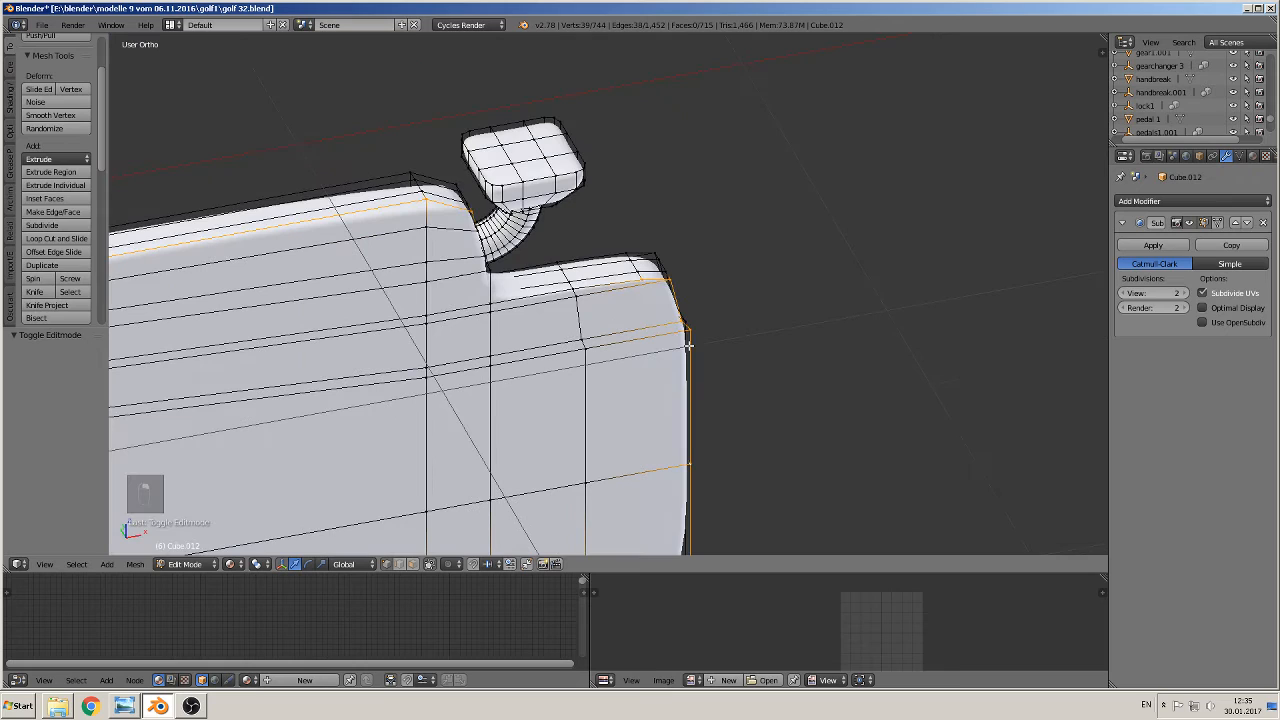
# - Add the shoulder edges beside the curved mount to complete the visor's front outline and mark it as a seam
pyautogui.keyDown('alt'); pyautogui.keyDown('shift'); pyautogui.rightClick(593, 285); pyautogui.keyUp('shift'); pyautogui.keyUp('alt')
pyautogui.moveTo(593, 285); pyautogui.dragTo(525, 167, button='middle')
pyautogui.scroll(3, 525, 167)
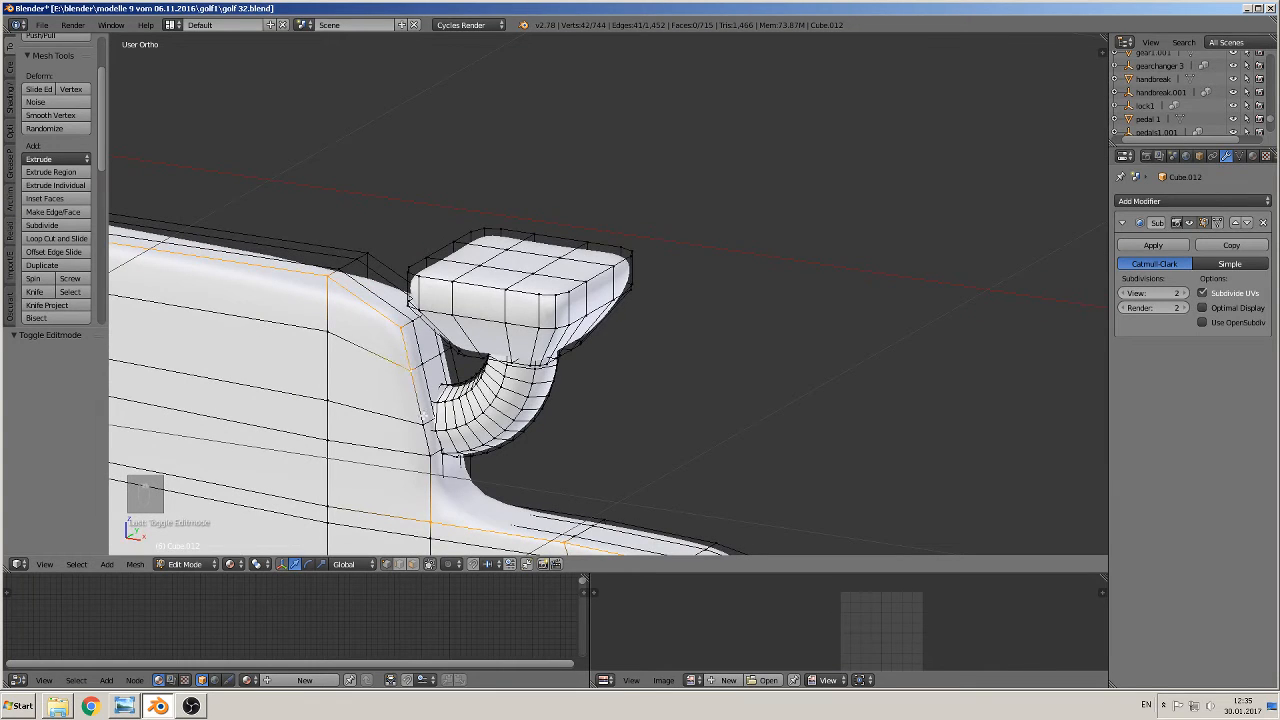
pyautogui.keyDown('ctrl'); pyautogui.rightClick(428, 450); pyautogui.keyUp('ctrl')
pyautogui.keyDown('shift'); pyautogui.moveTo(486, 484); pyautogui.dragTo(617, 286, button='middle'); pyautogui.keyUp('shift')
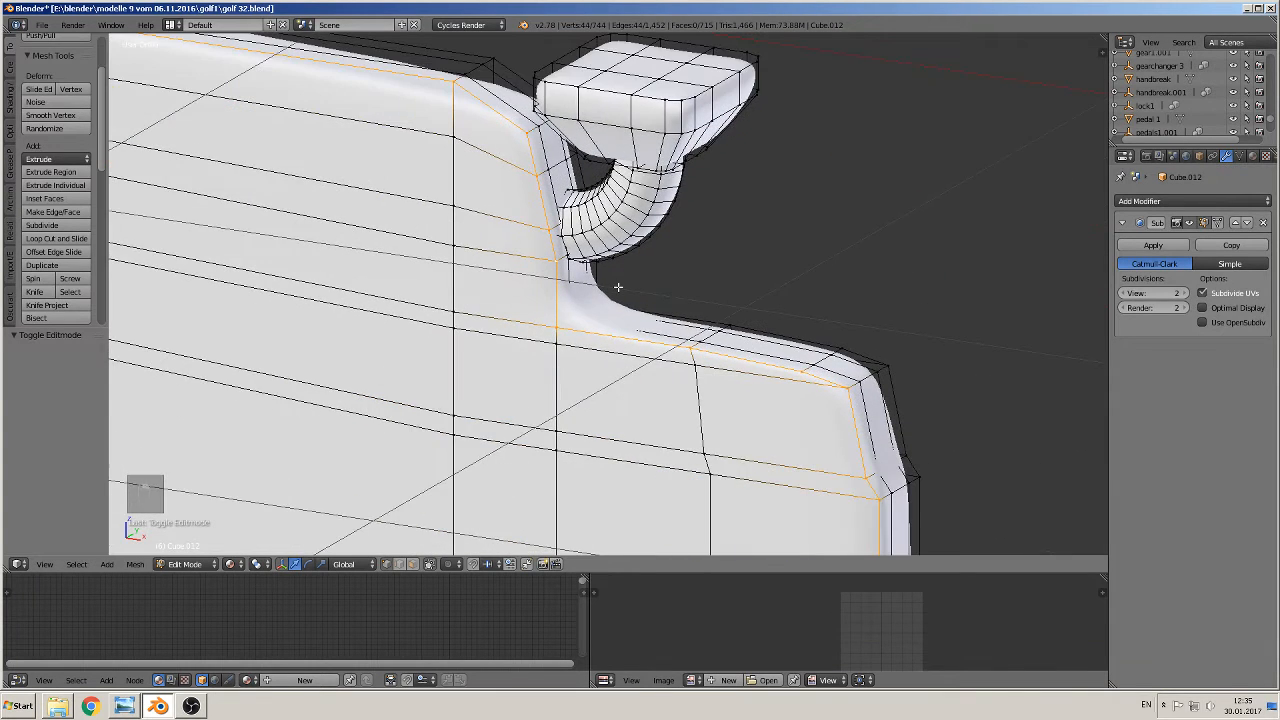
pyautogui.scroll(-4, 617, 286)
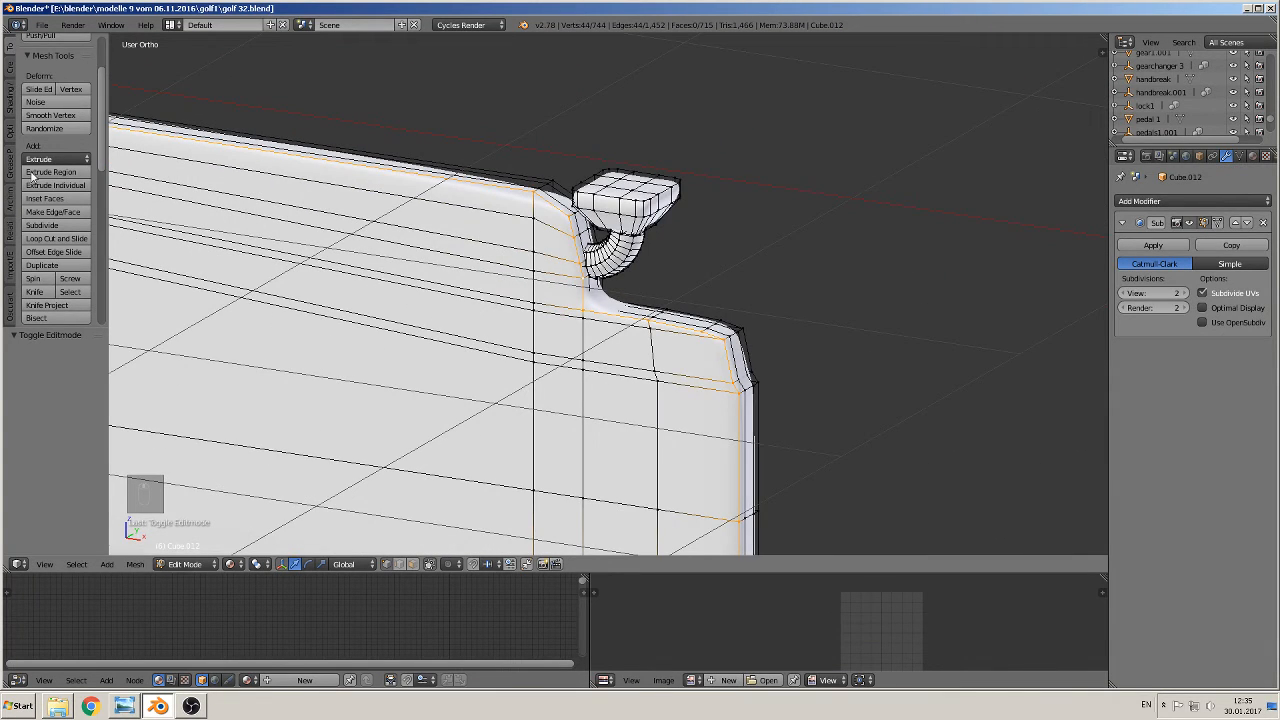
pyautogui.scroll(-4, 35, 178)
pyautogui.click(11, 100)
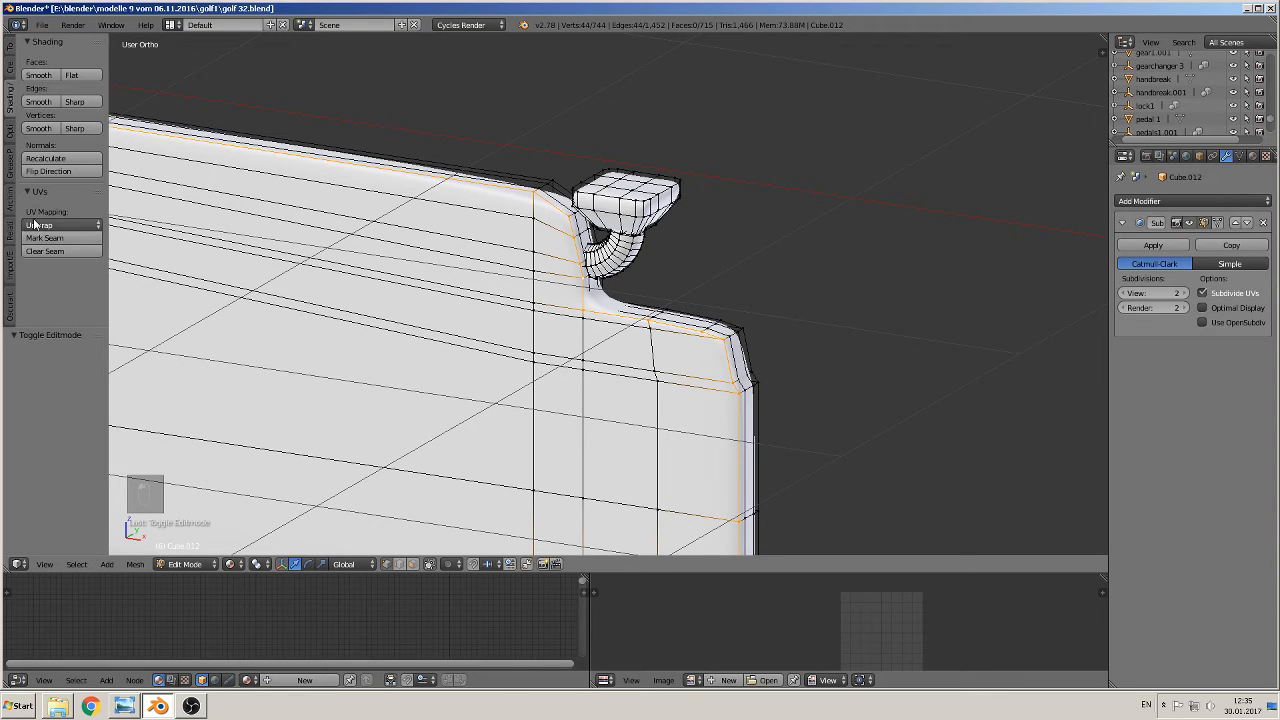
pyautogui.click(44, 238)
pyautogui.scroll(-6, 420, 342)
pyautogui.keyDown('shift'); pyautogui.moveTo(514, 368); pyautogui.dragTo(625, 366, button='middle'); pyautogui.keyUp('shift')
pyautogui.scroll(1, 536, 353)
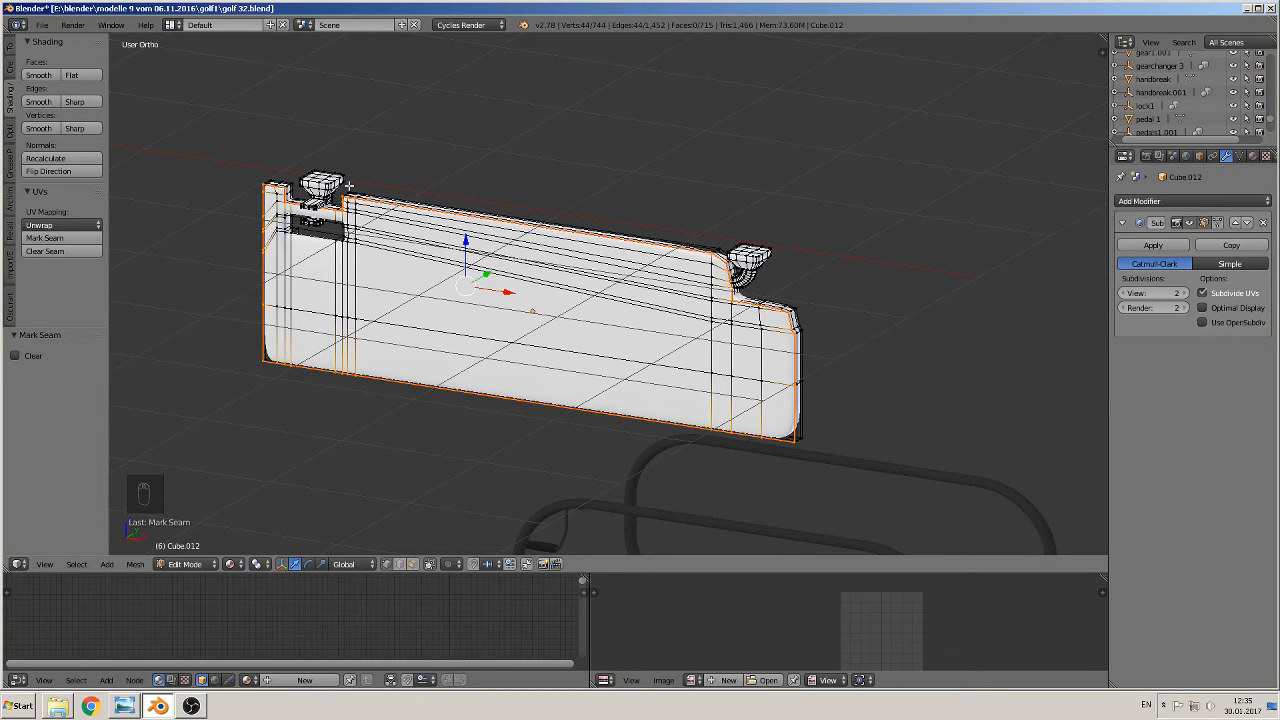
pyautogui.scroll(2, 423, 248)
pyautogui.keyDown('shift'); pyautogui.moveTo(423, 248); pyautogui.dragTo(808, 451, button='middle'); pyautogui.keyUp('shift')
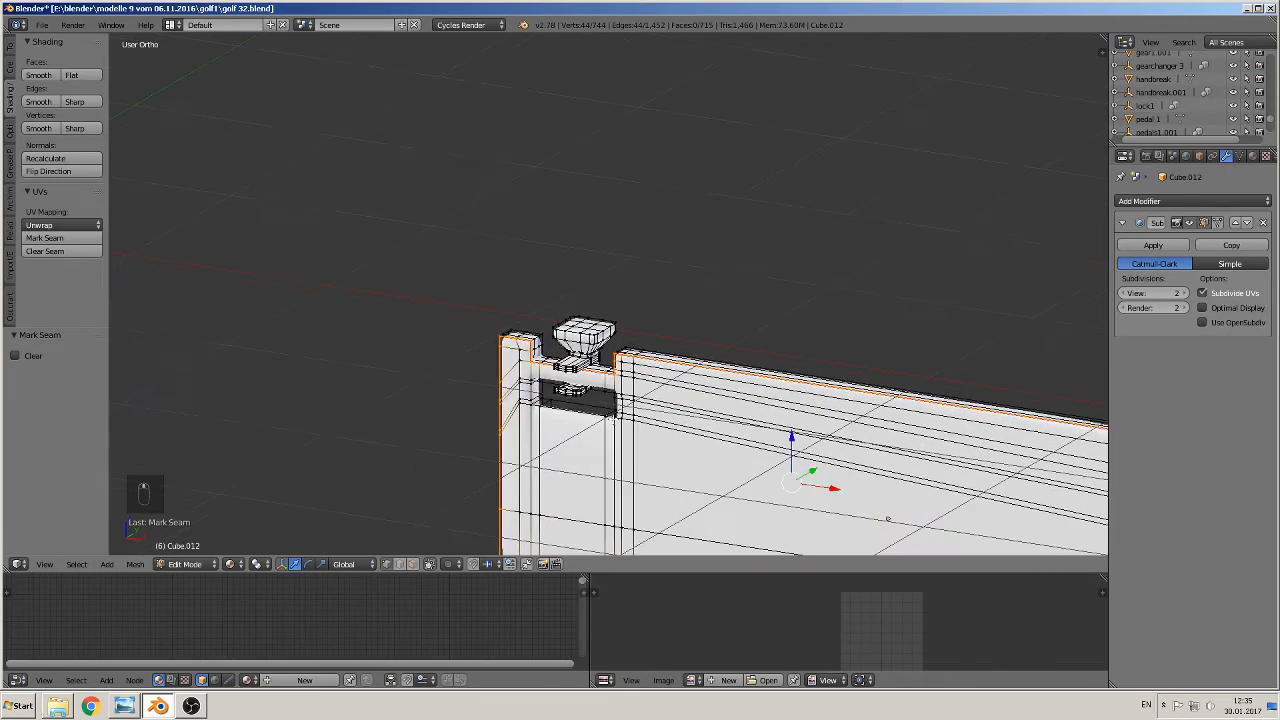
pyautogui.scroll(4, 467, 437)
pyautogui.rightClick(390, 376)
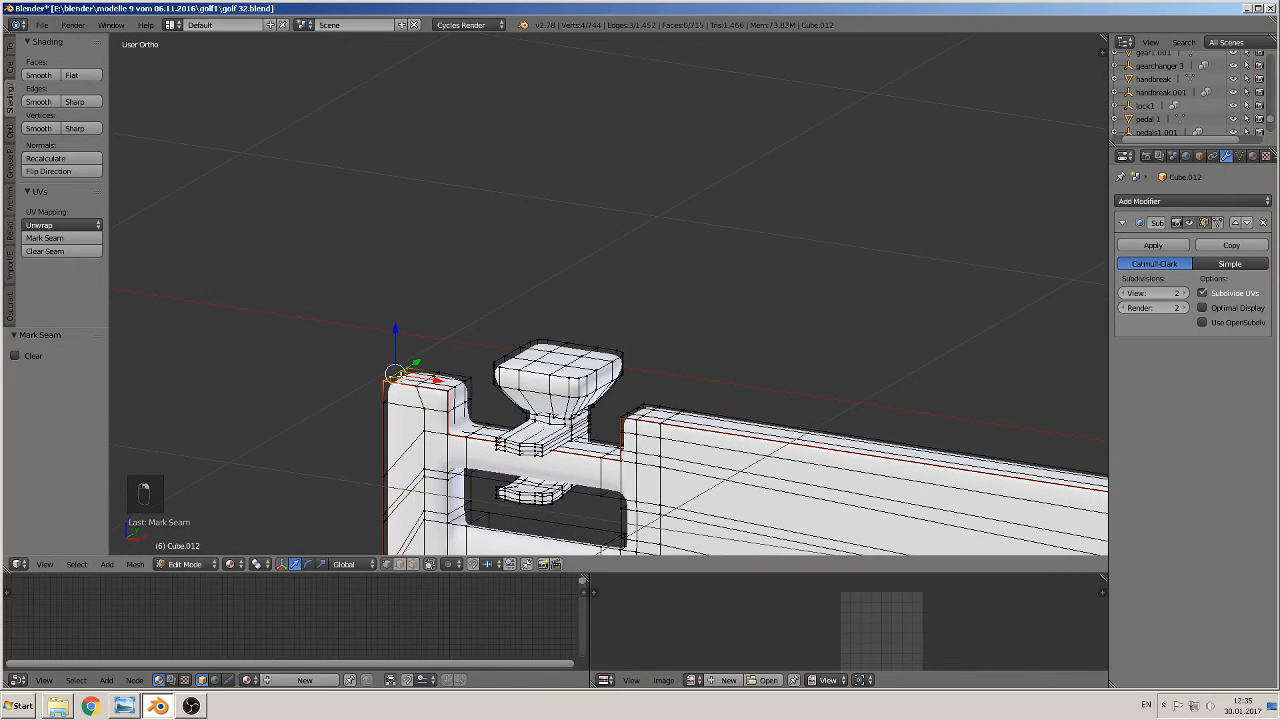
pyautogui.moveTo(390, 376); pyautogui.dragTo(497, 268, button='middle')
pyautogui.keyDown('alt'); pyautogui.rightClick(482, 266); pyautogui.keyUp('alt')
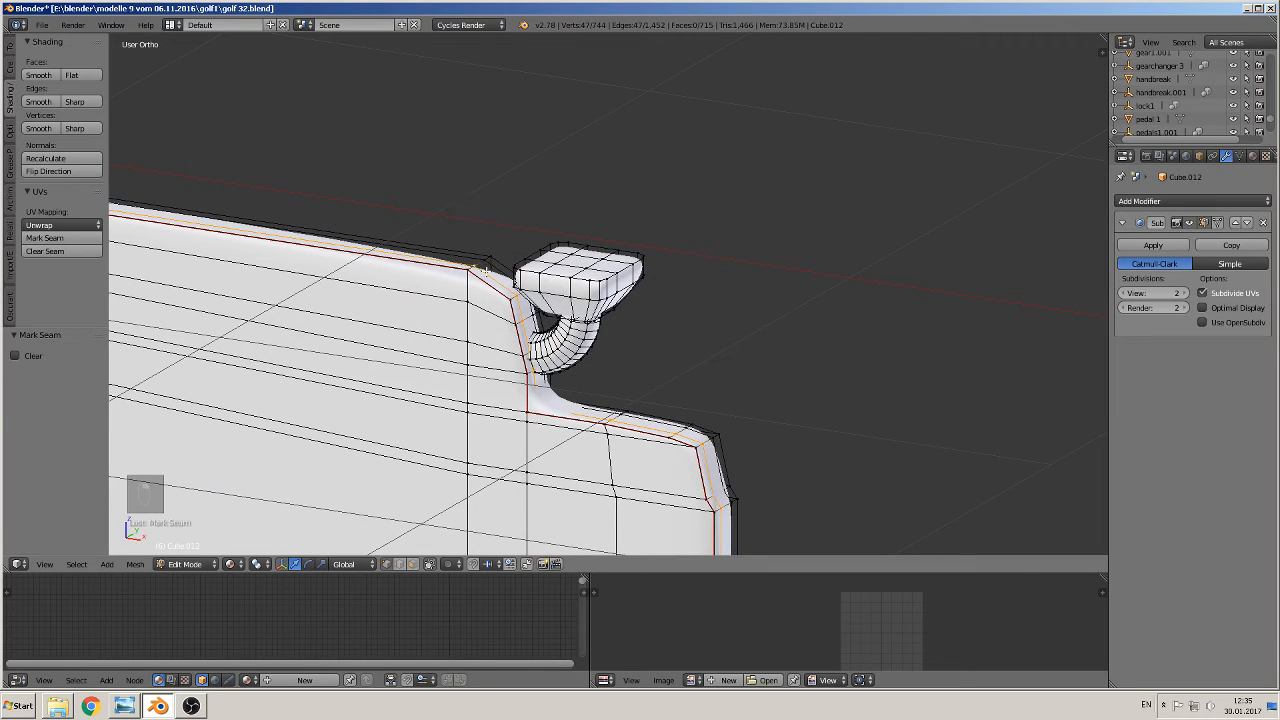
pyautogui.hotkey('ctrl', 'y')
pyautogui.keyDown('alt'); pyautogui.keyDown('shift'); pyautogui.rightClick(469, 270); pyautogui.keyUp('shift'); pyautogui.keyUp('alt')
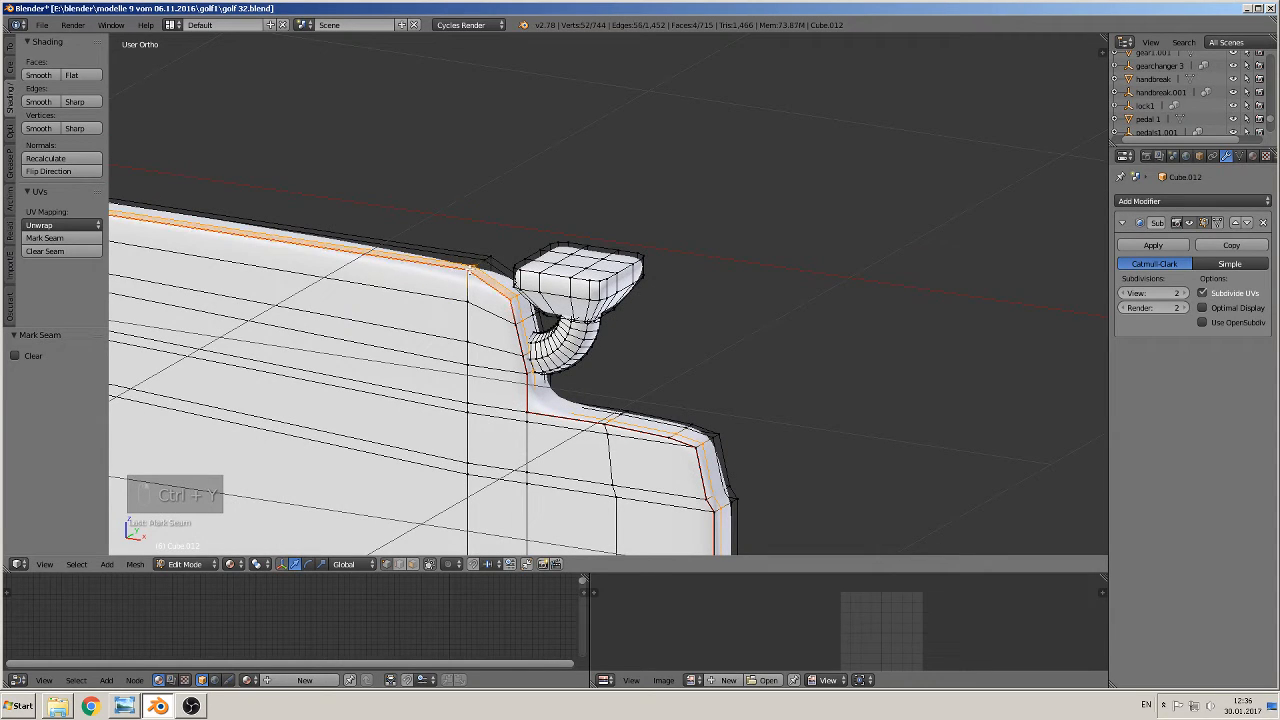
pyautogui.hotkey('ctrl', 'y')
pyautogui.scroll(5, 471, 268)
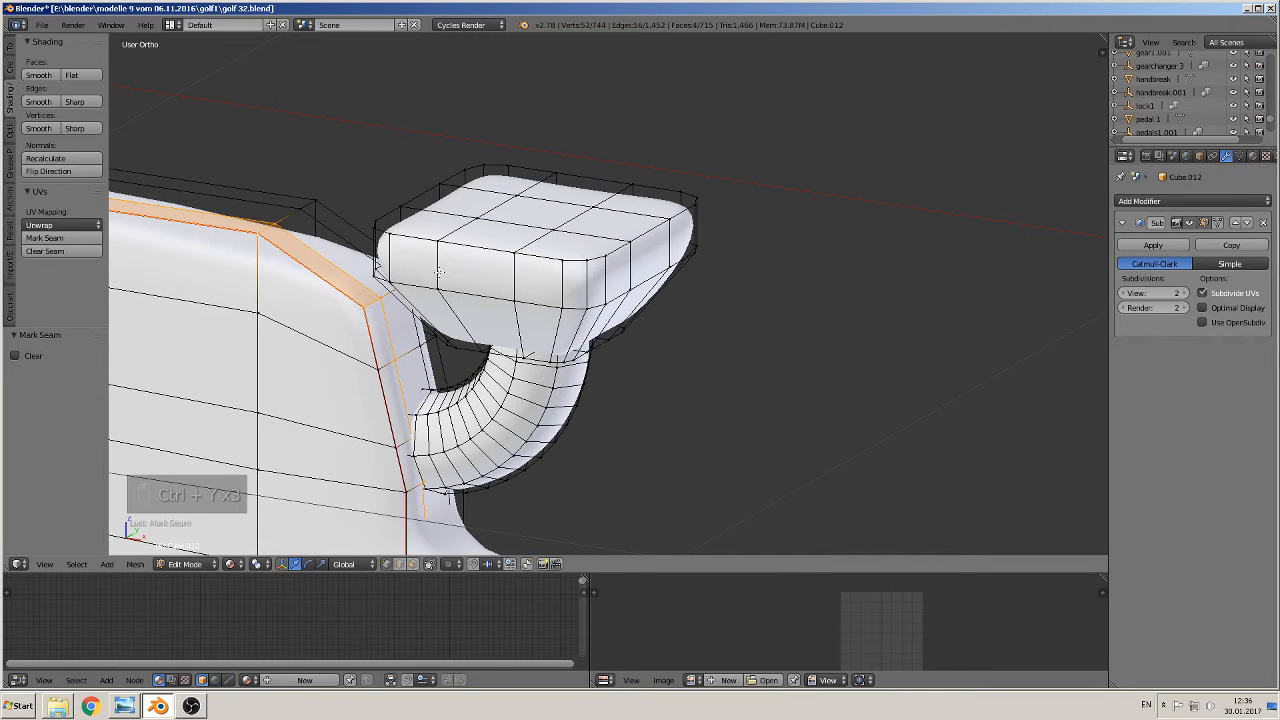
# - Switch the keyboard input language to Deutsch (Deutschland) and undo the last two edge-loop selections
pyautogui.click(1146, 705)
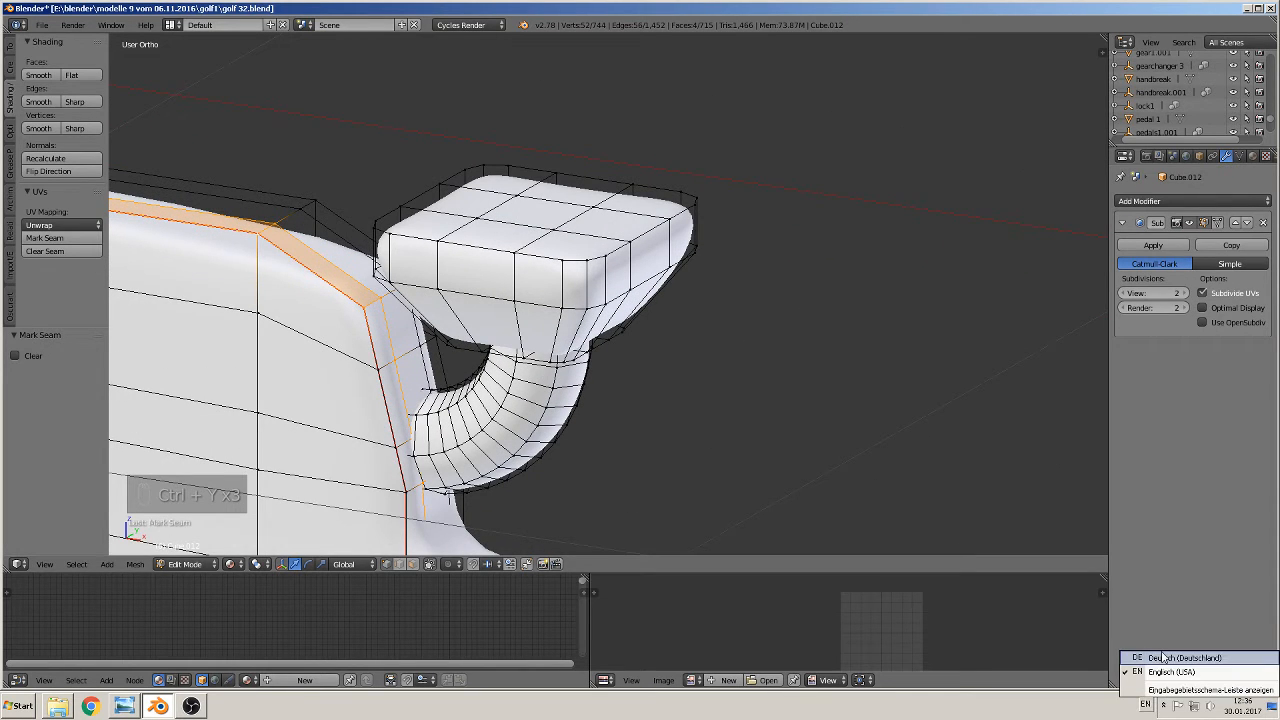
pyautogui.click(1163, 657)
pyautogui.hotkey('ctrl', 'z')
pyautogui.hotkey('ctrl', 'z')
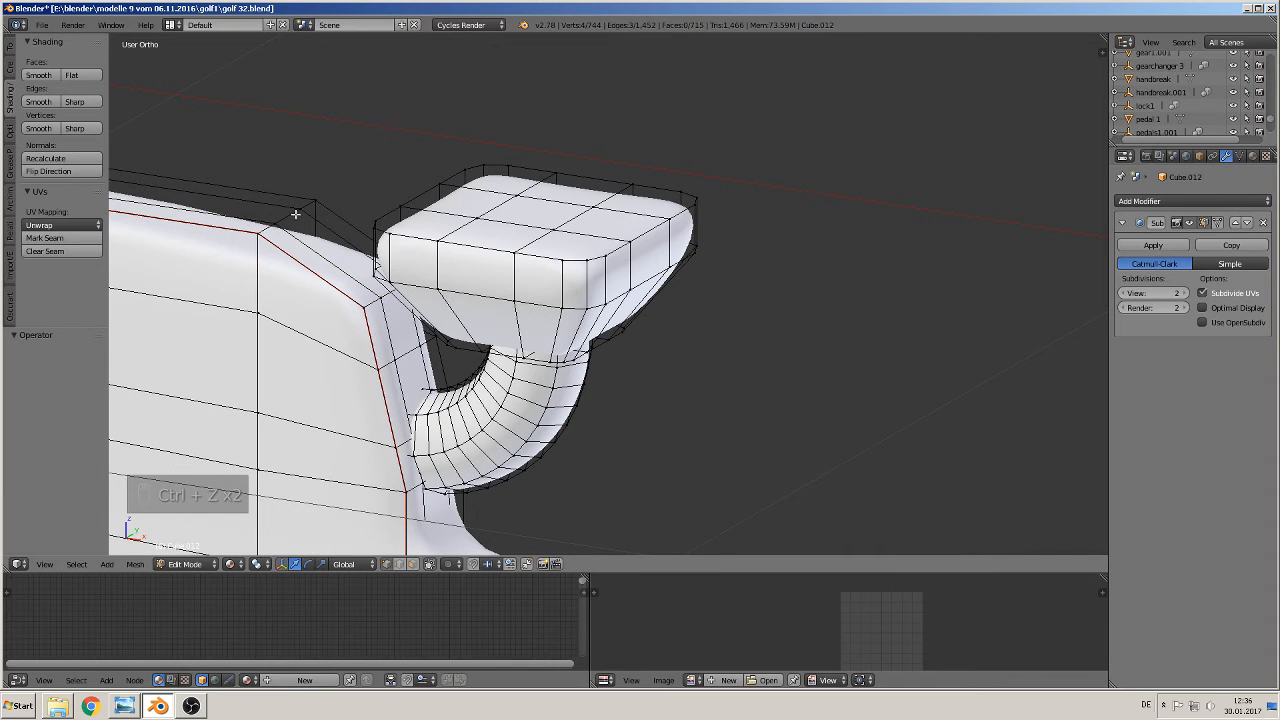
# - Select the edge loop running through the shoulder corner and across the visor's face, and mark it as a seam
pyautogui.keyDown('alt'); pyautogui.keyDown('shift'); pyautogui.click(266, 226); pyautogui.keyUp('shift'); pyautogui.keyUp('alt')
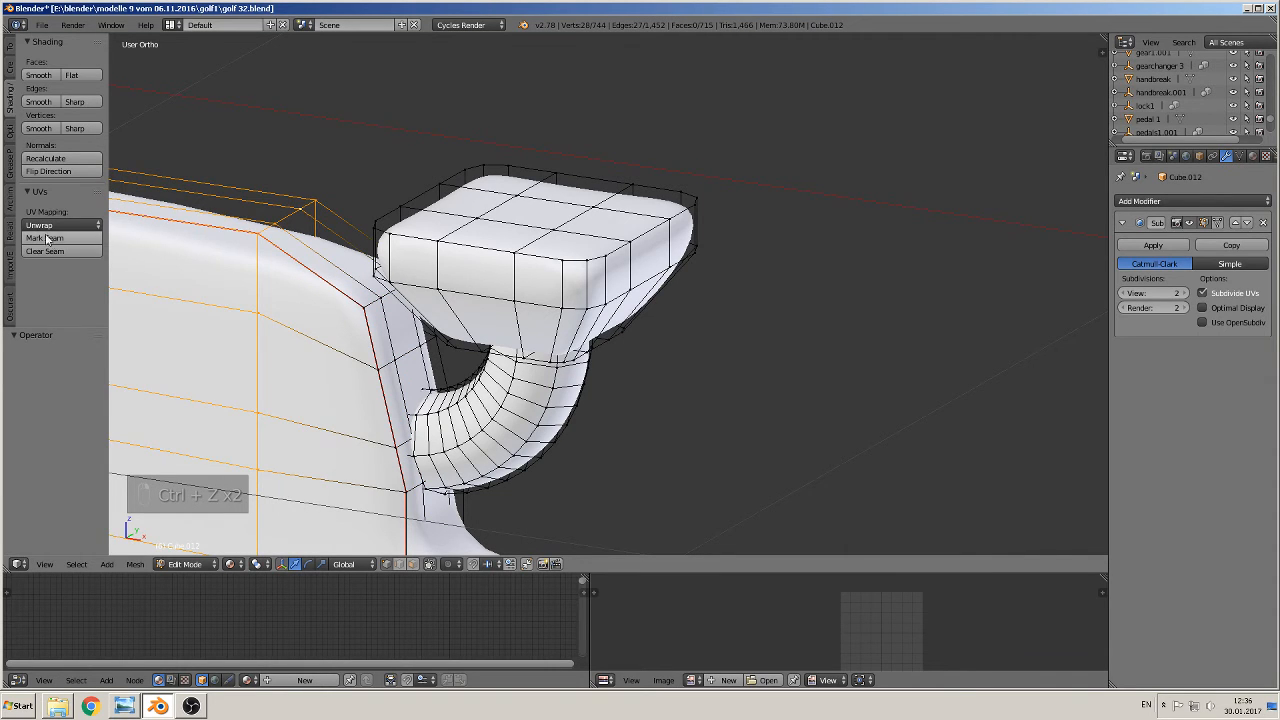
pyautogui.keyDown('shift'); pyautogui.moveTo(614, 451); pyautogui.dragTo(401, 271, button='middle'); pyautogui.keyUp('shift')
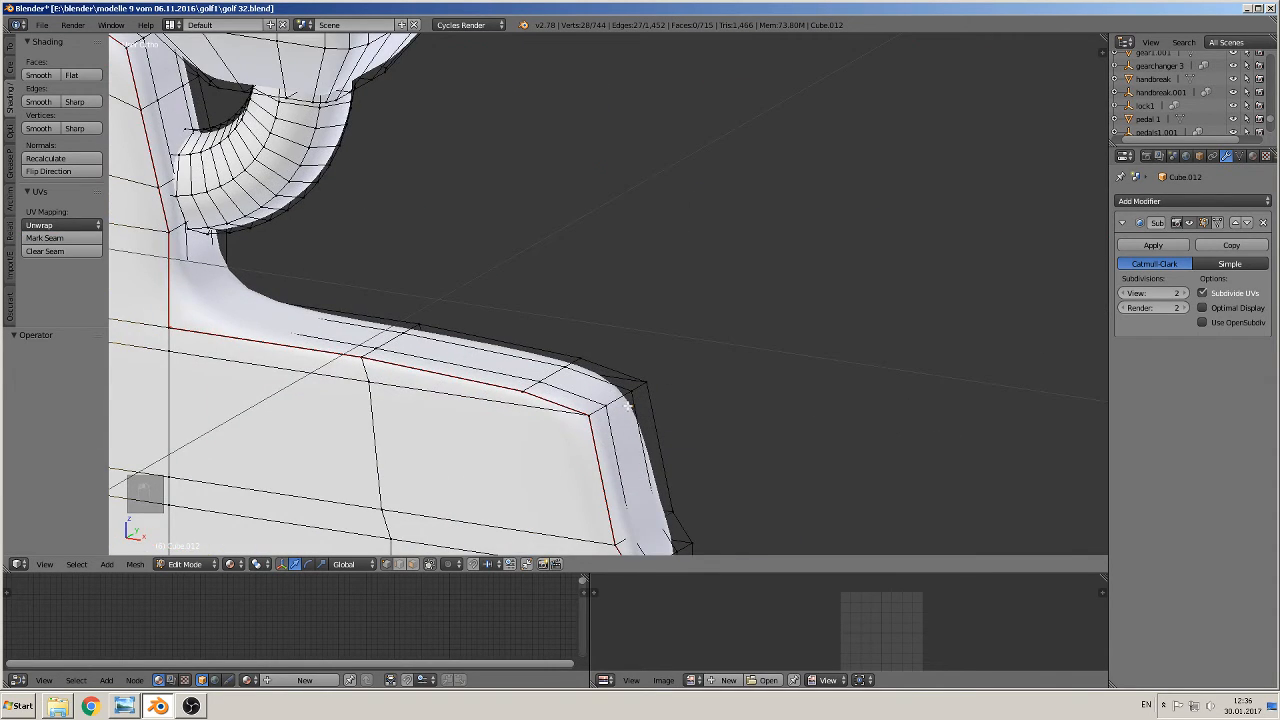
pyautogui.keyDown('alt'); pyautogui.click(344, 362); pyautogui.keyUp('alt')
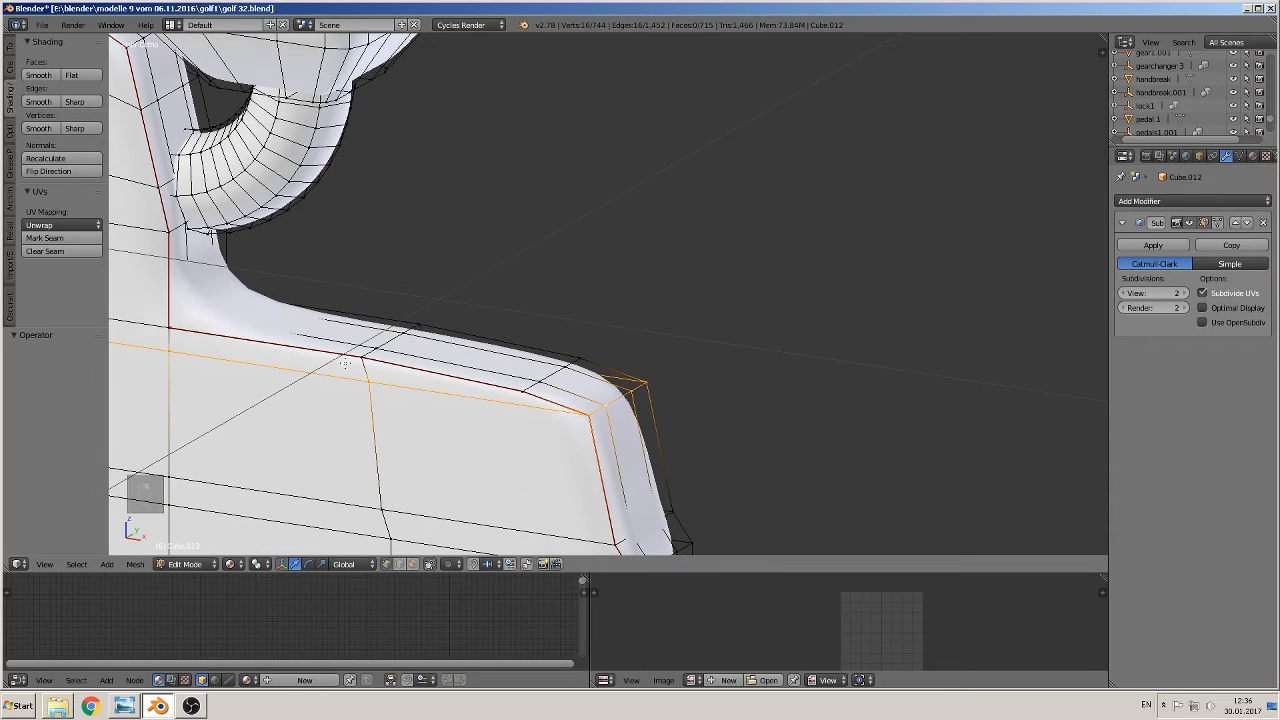
pyautogui.click(44, 238)
pyautogui.press('KP_Decimal')
pyautogui.scroll(-1, 770, 668)
pyautogui.scroll(-3, 752, 406)
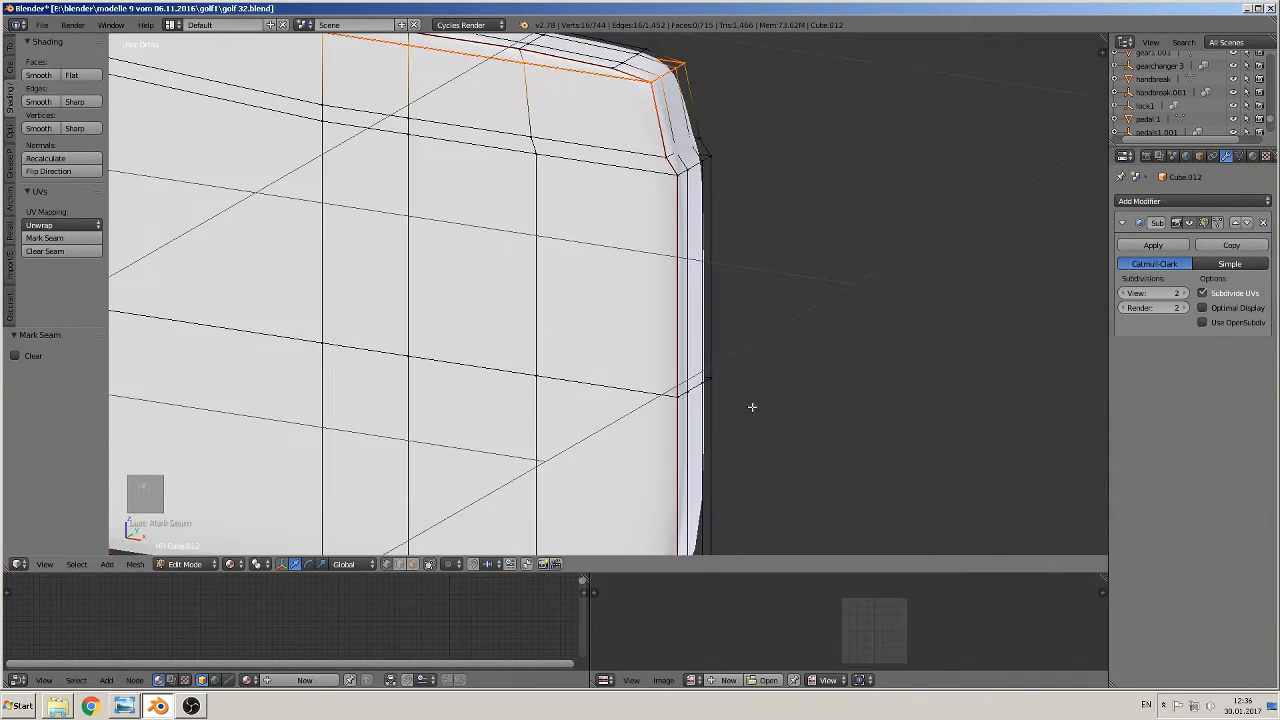
# - Select the edges running across the visor's lower corner at the curved-mount end
pyautogui.keyDown('shift'); pyautogui.moveTo(722, 467); pyautogui.dragTo(772, 274, button='middle'); pyautogui.keyUp('shift')
pyautogui.keyDown('alt'); pyautogui.click(729, 450); pyautogui.keyUp('alt')
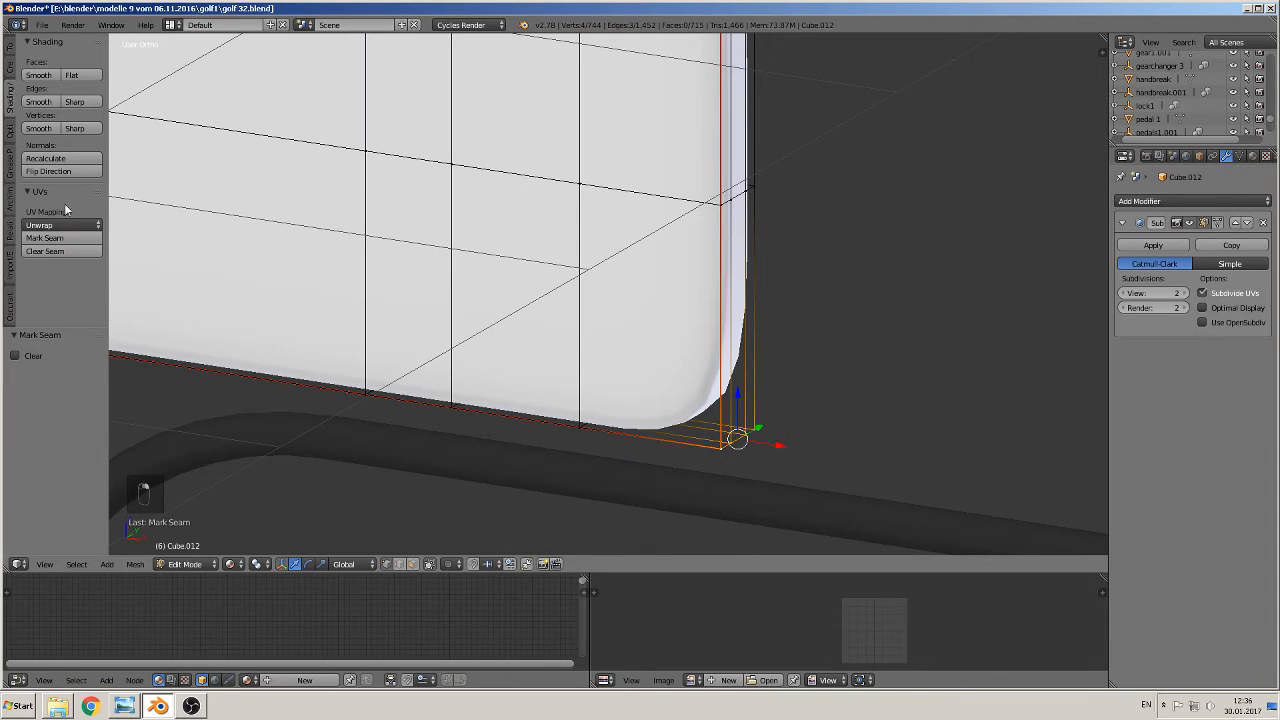
pyautogui.scroll(-4, 770, 352)
pyautogui.keyDown('shift'); pyautogui.moveTo(779, 355); pyautogui.dragTo(586, 158, button='middle'); pyautogui.keyUp('shift')
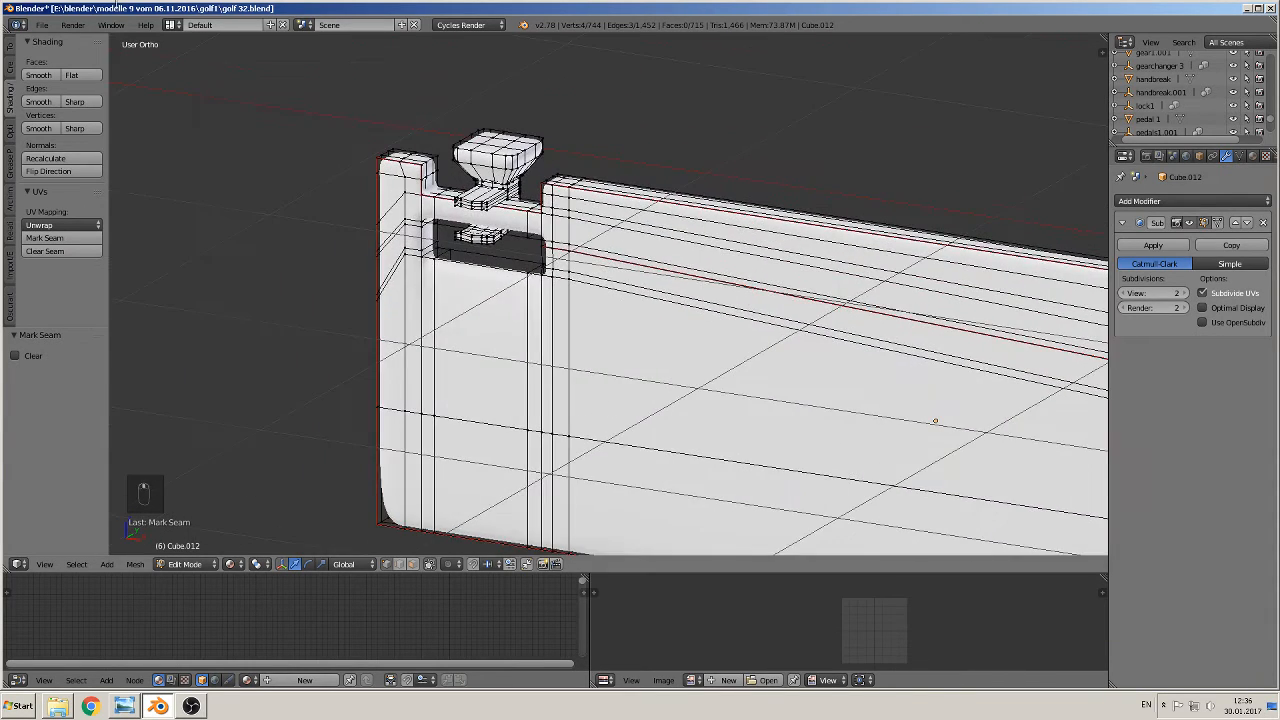
pyautogui.scroll(3, 272, 98)
pyautogui.keyDown('shift'); pyautogui.moveTo(479, 106); pyautogui.dragTo(505, 155, button='middle'); pyautogui.keyUp('shift')
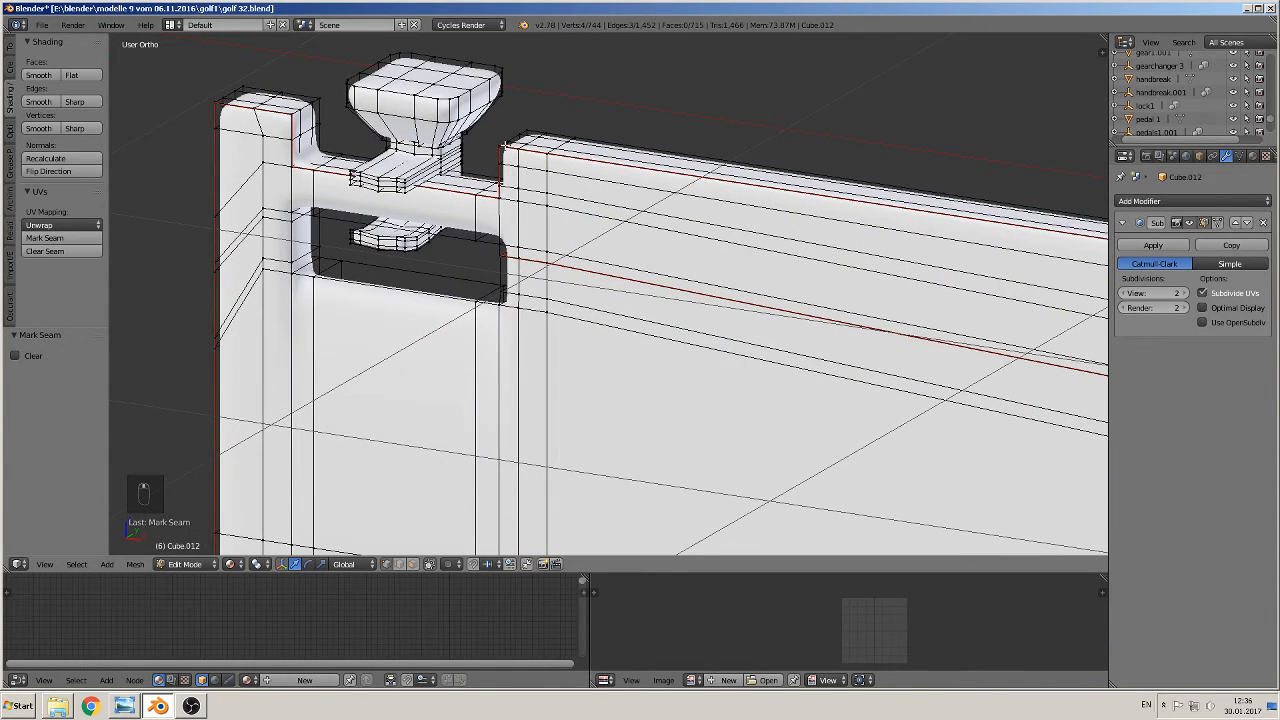
pyautogui.scroll(-3, 596, 197)
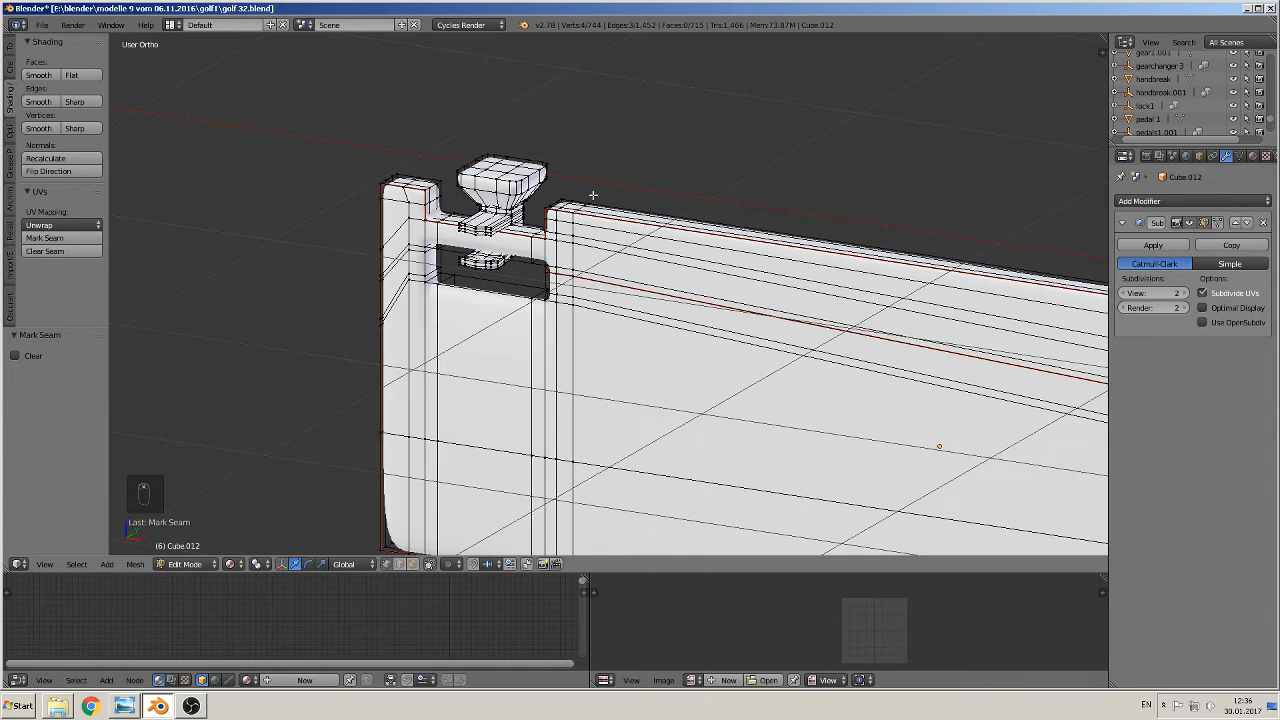
# - Select all edges around the top rim of the mount above the notch, including its corners, and mark them as a seam
pyautogui.keyDown('alt'); pyautogui.rightClick(486, 177); pyautogui.keyUp('alt')
pyautogui.keyDown('alt'); pyautogui.keyDown('shift'); pyautogui.rightClick(534, 172); pyautogui.keyUp('shift'); pyautogui.keyUp('alt')
pyautogui.keyDown('alt'); pyautogui.keyDown('shift'); pyautogui.rightClick(527, 153); pyautogui.keyUp('shift'); pyautogui.keyUp('alt')
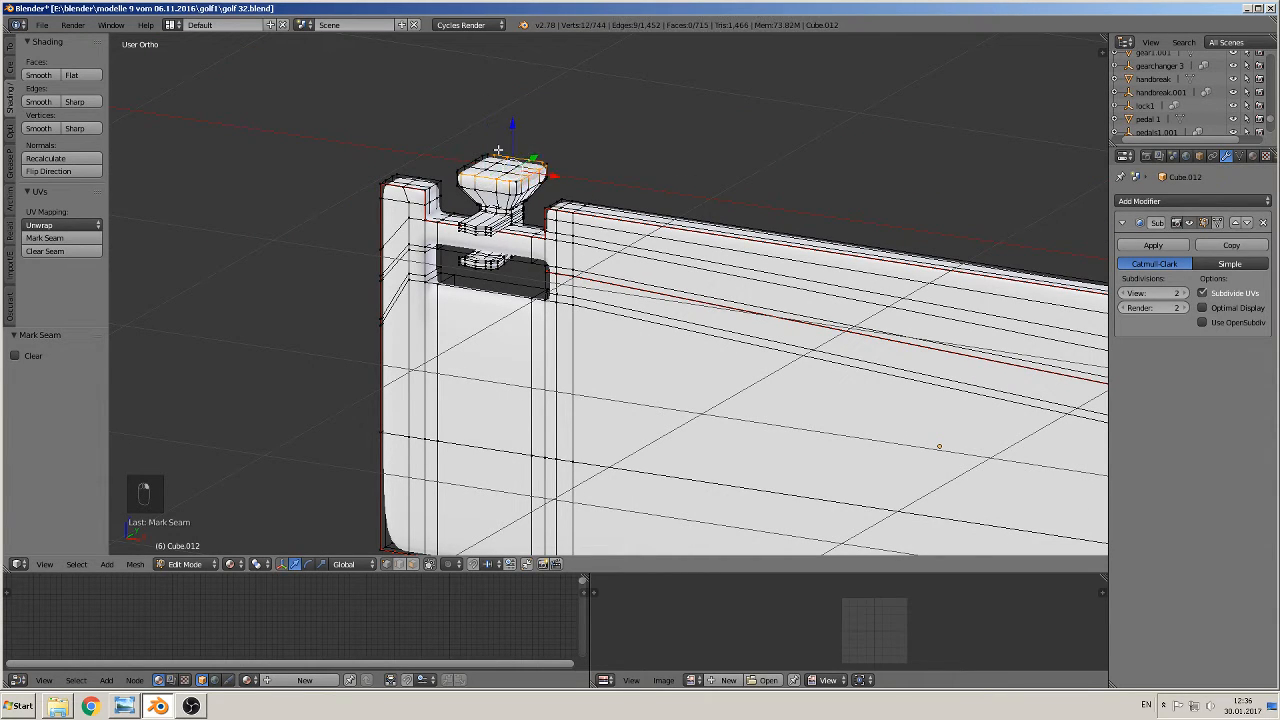
pyautogui.keyDown('alt'); pyautogui.keyDown('shift'); pyautogui.rightClick(460, 175); pyautogui.keyUp('shift'); pyautogui.keyUp('alt')
pyautogui.scroll(6, 456, 264)
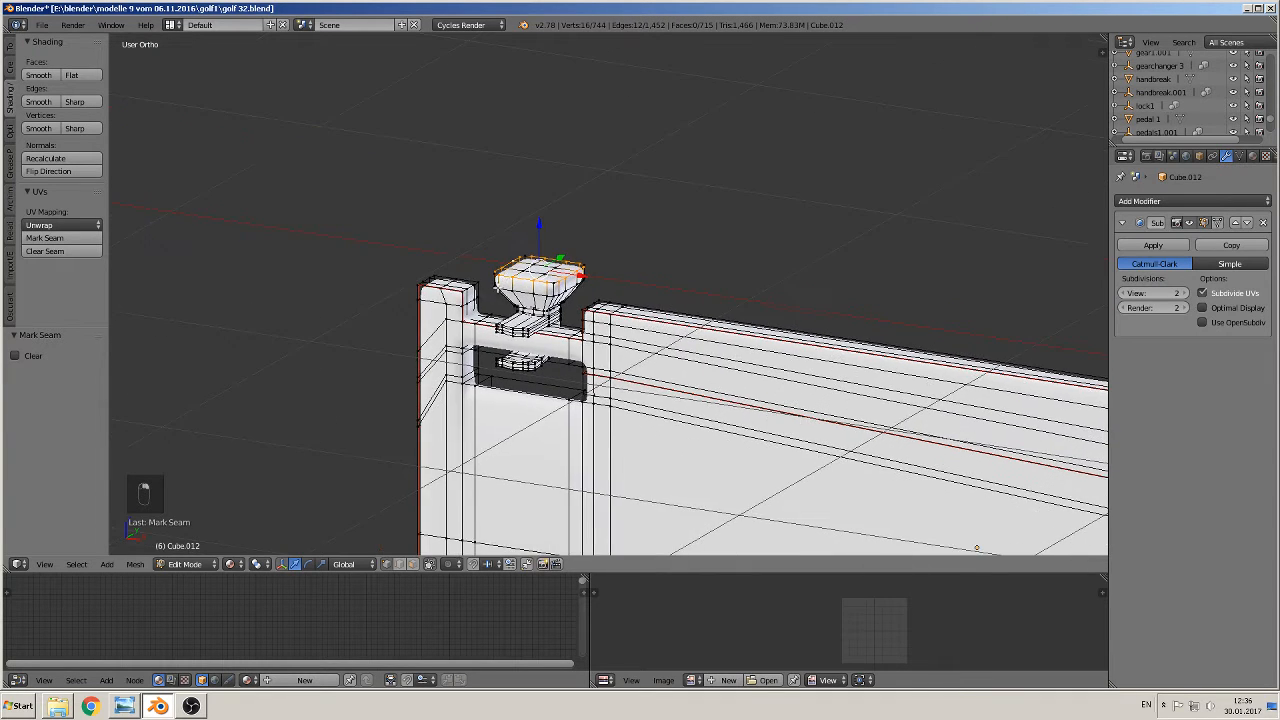
pyautogui.keyDown('shift'); pyautogui.rightClick(448, 239); pyautogui.keyUp('shift')
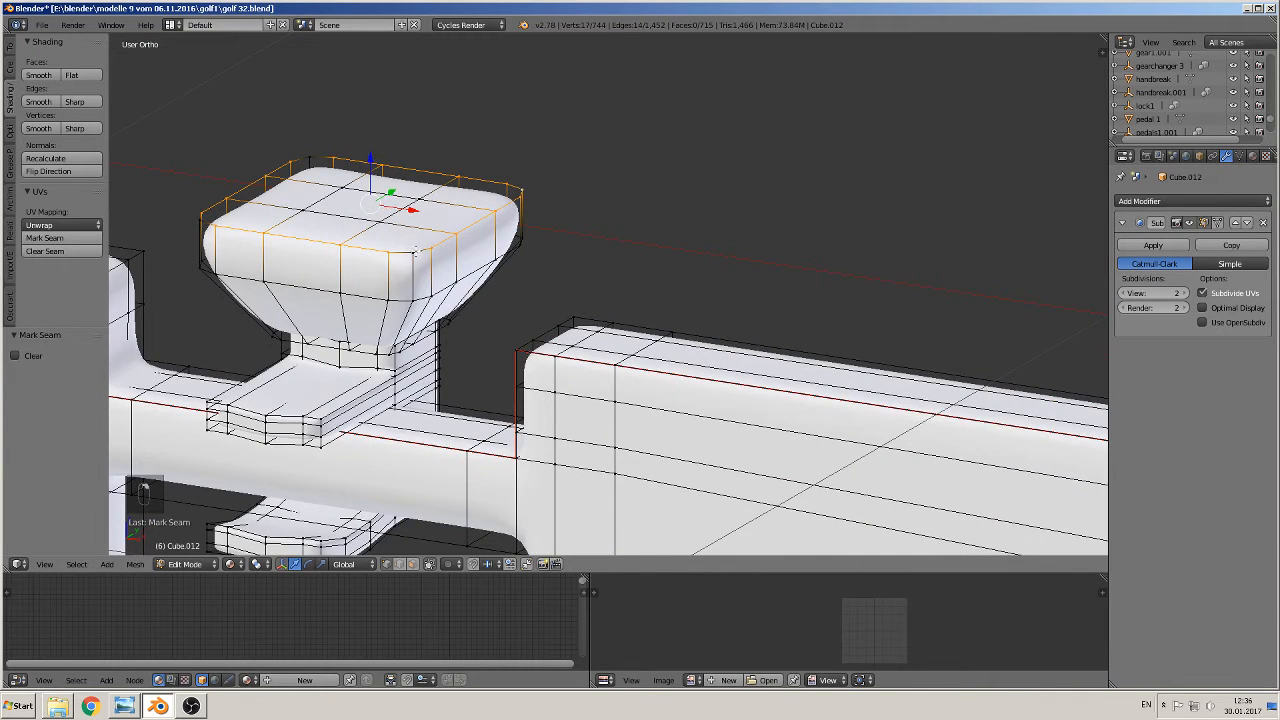
pyautogui.keyDown('shift'); pyautogui.rightClick(415, 252); pyautogui.keyUp('shift')
pyautogui.keyDown('shift'); pyautogui.rightClick(268, 176); pyautogui.keyUp('shift')
pyautogui.keyDown('shift'); pyautogui.rightClick(202, 216); pyautogui.keyUp('shift')
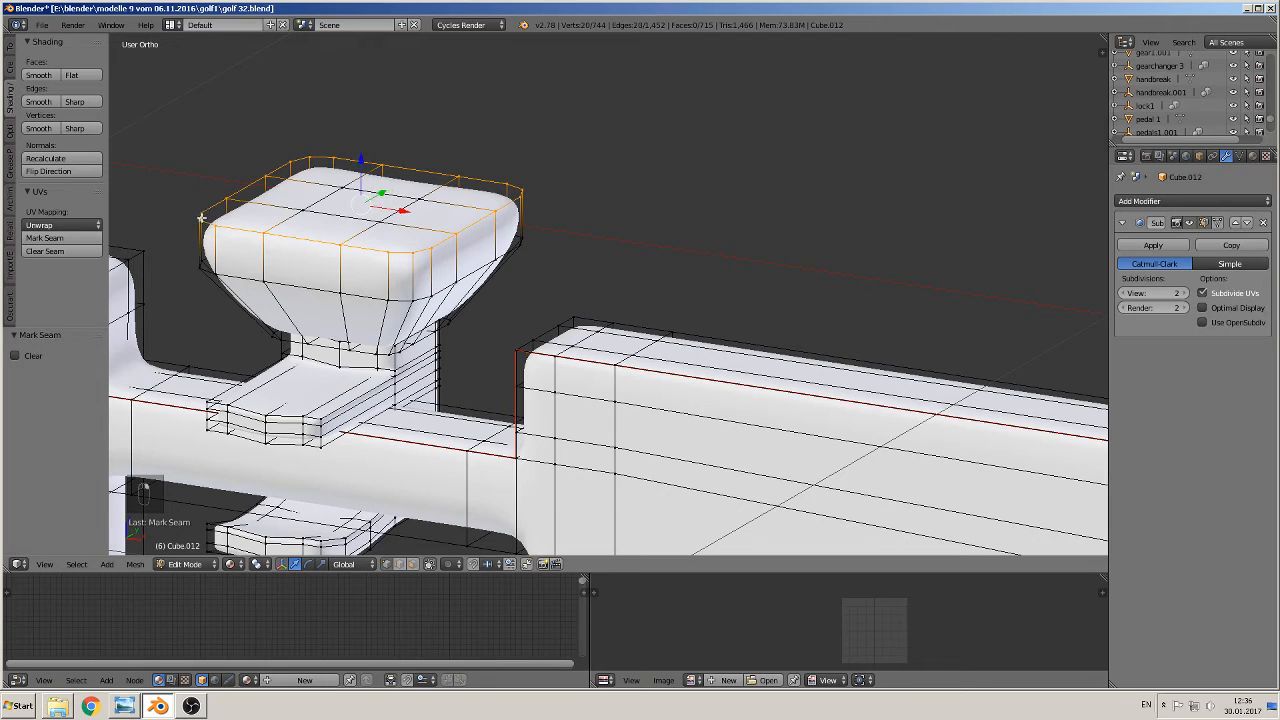
pyautogui.click(45, 238)
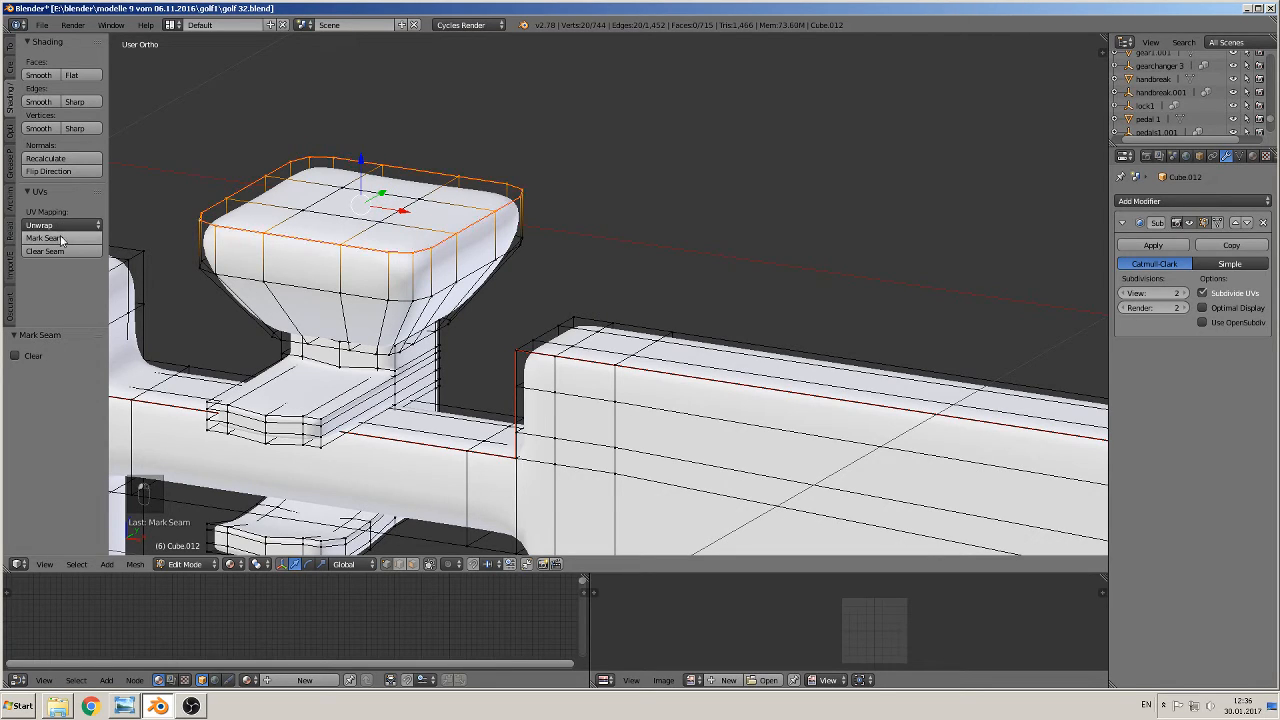
# - Mark seams down the side of the clip mount's flared head and around the block beneath it, leaving Edit Mode
pyautogui.moveTo(282, 223); pyautogui.dragTo(269, 222, button='middle')
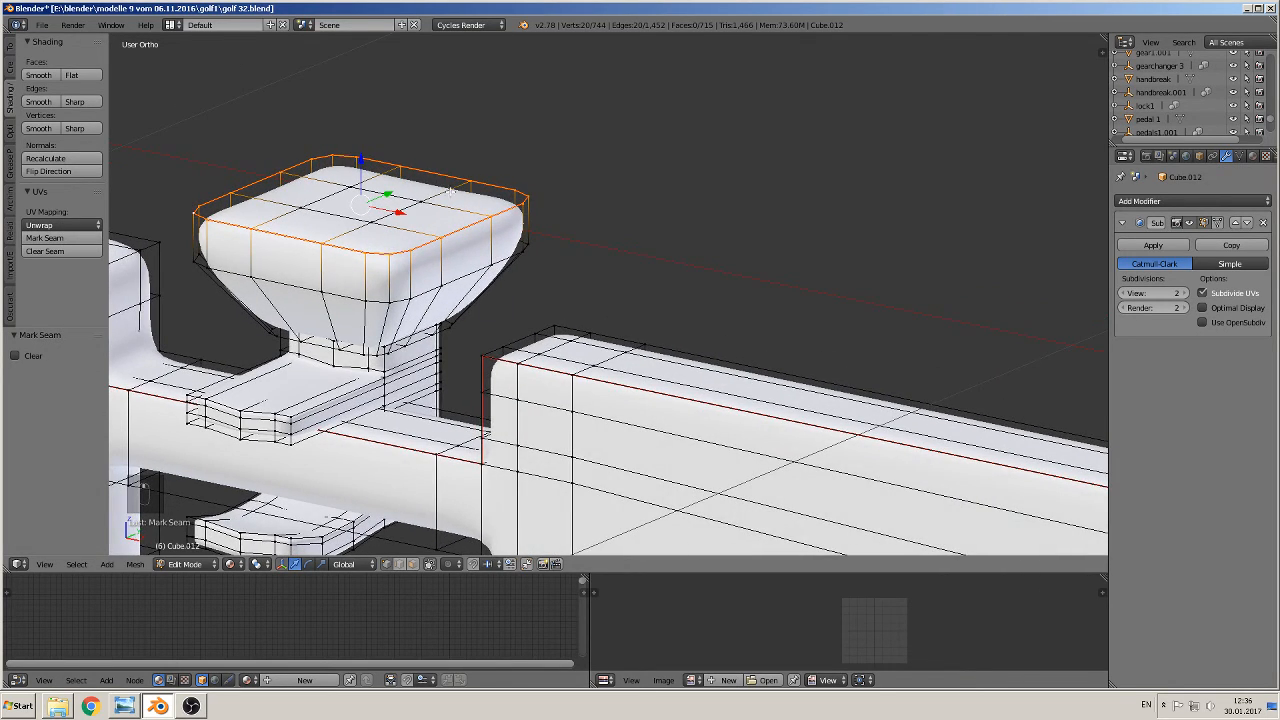
pyautogui.moveTo(452, 190); pyautogui.dragTo(307, 211, button='middle')
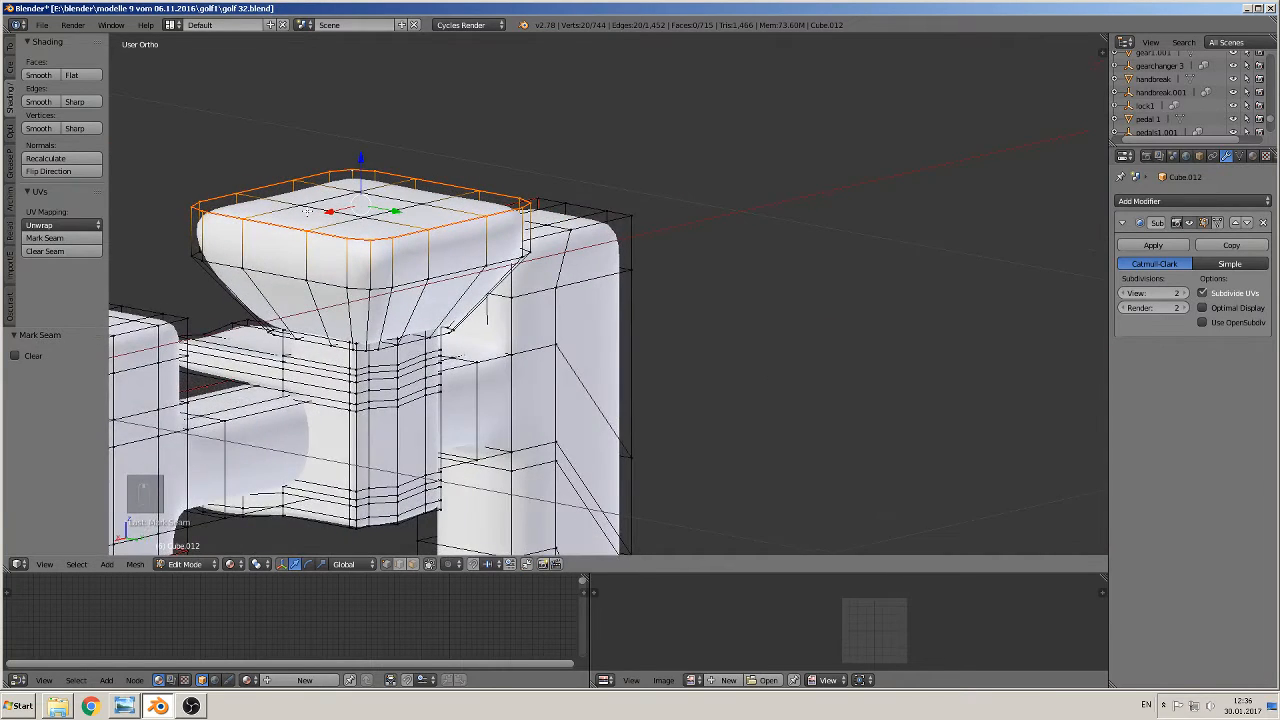
pyautogui.keyDown('alt'); pyautogui.rightClick(306, 258); pyautogui.keyUp('alt')
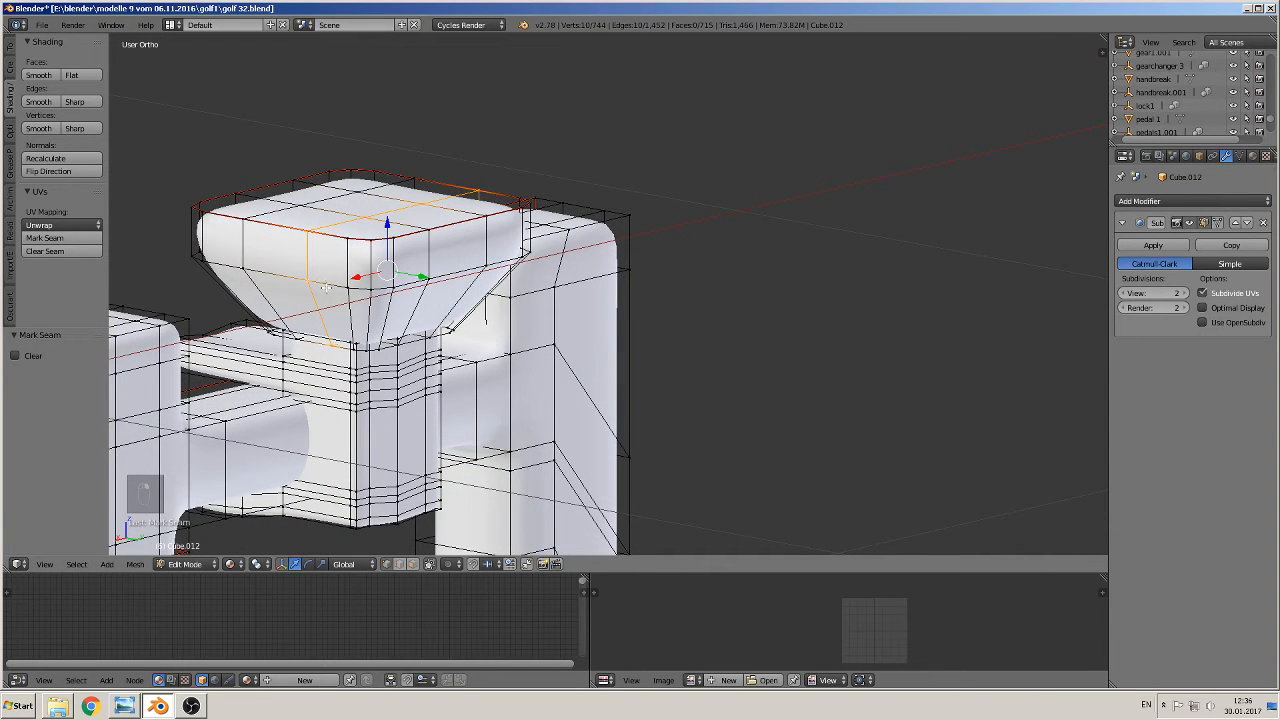
pyautogui.click(45, 238)
pyautogui.keyDown('alt'); pyautogui.rightClick(343, 355); pyautogui.keyUp('alt')
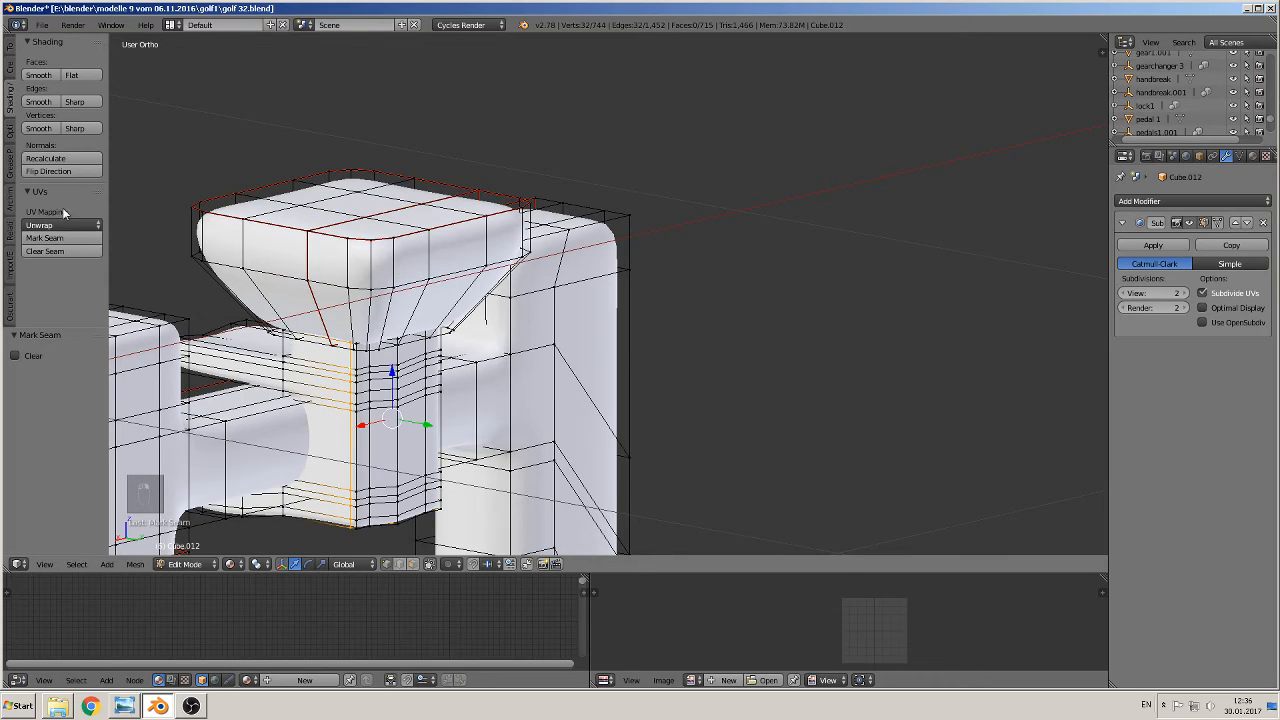
pyautogui.click(60, 239)
pyautogui.moveTo(172, 259); pyautogui.dragTo(702, 323, button='middle')
pyautogui.scroll(-3, 430, 254)
pyautogui.press('Tab')
pyautogui.scroll(-1, 600, 318)
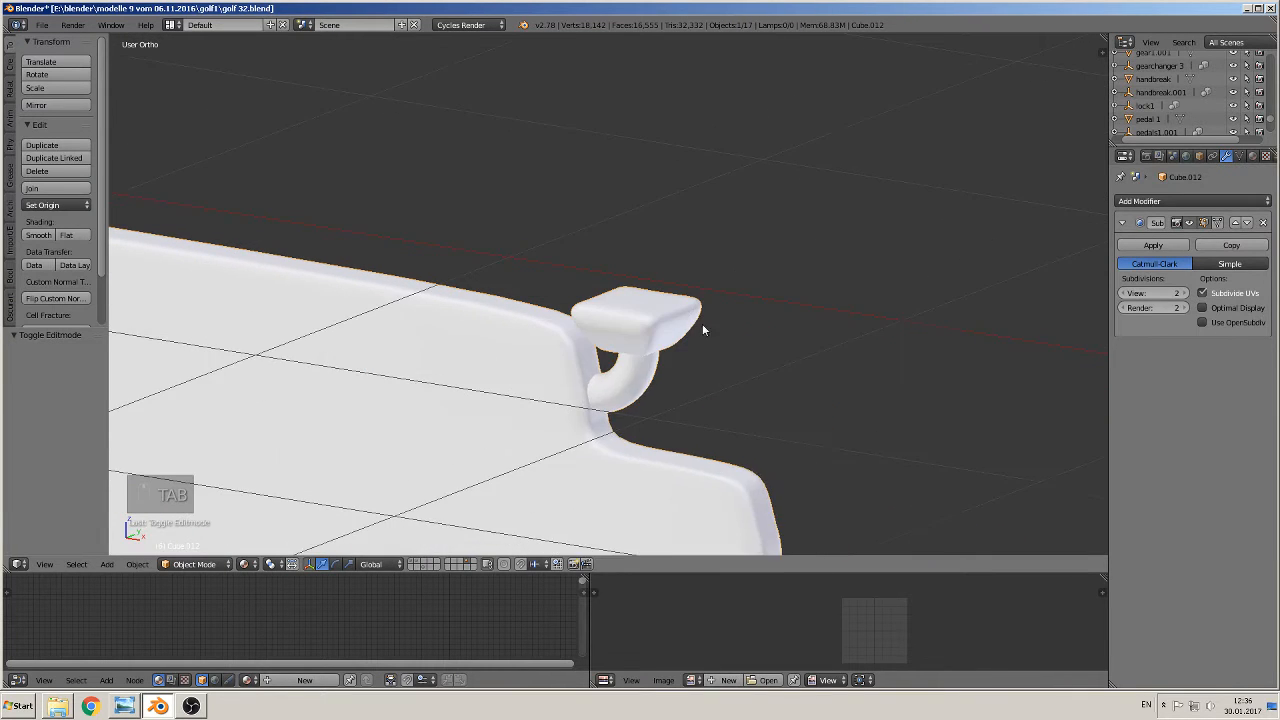
# - Mark the complete upper rim of the flared head on the curved-arm mount as a seam
pyautogui.scroll(2, 760, 343)
pyautogui.press('Tab')
pyautogui.keyDown('alt'); pyautogui.rightClick(621, 327); pyautogui.keyUp('alt')
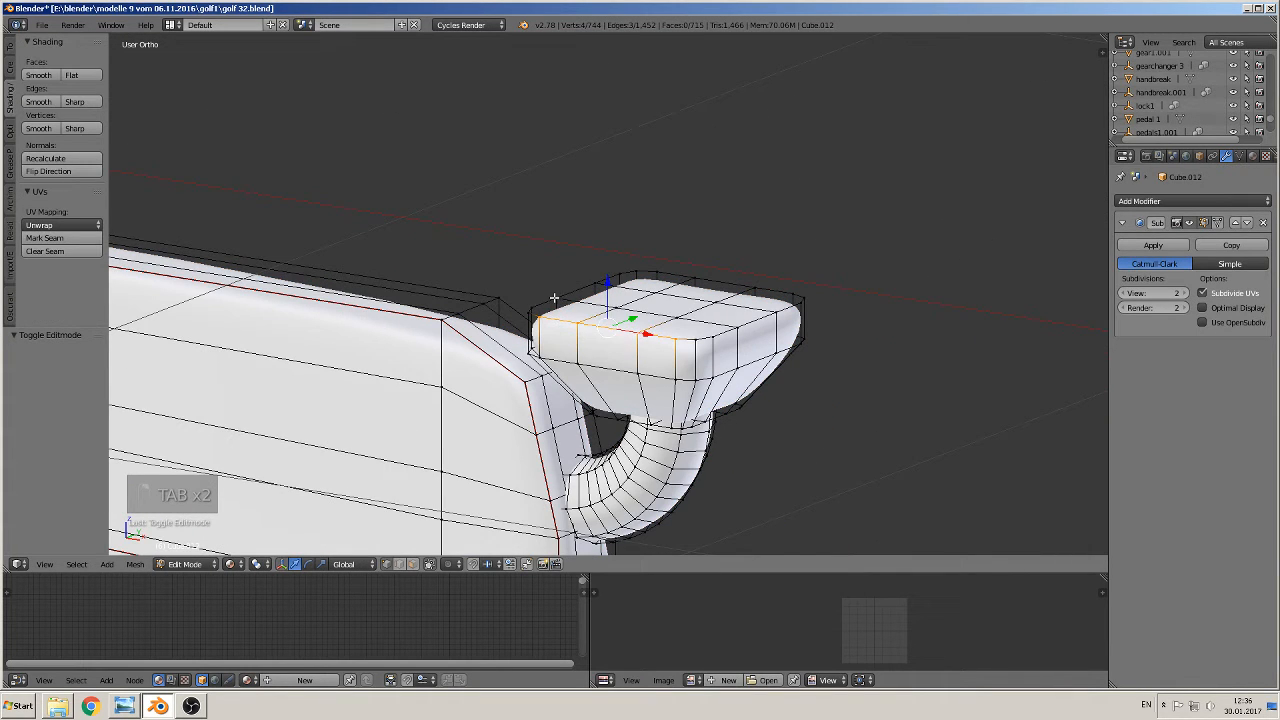
pyautogui.keyDown('alt'); pyautogui.keyDown('shift'); pyautogui.rightClick(718, 281); pyautogui.keyUp('shift'); pyautogui.keyUp('alt')
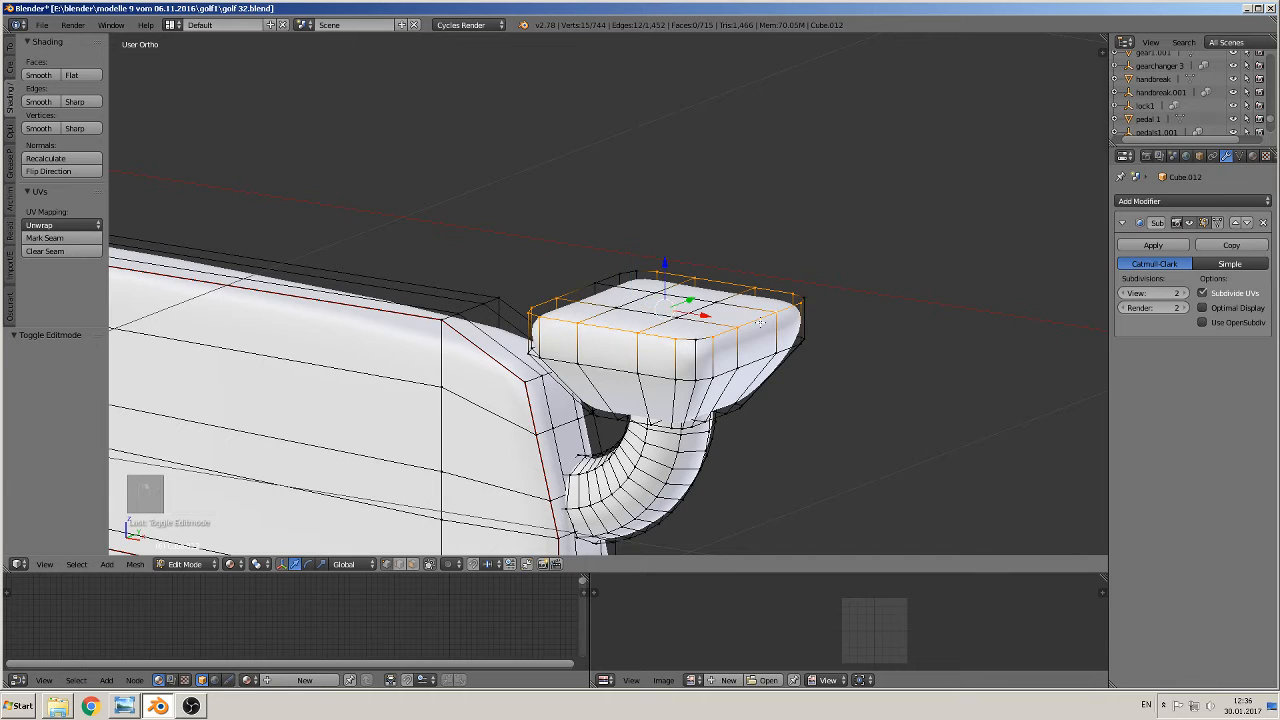
pyautogui.keyDown('shift'); pyautogui.rightClick(813, 298); pyautogui.keyUp('shift')
pyautogui.keyDown('shift'); pyautogui.rightClick(703, 341); pyautogui.keyUp('shift')
pyautogui.keyDown('shift'); pyautogui.rightClick(641, 270); pyautogui.keyUp('shift')
pyautogui.keyDown('shift'); pyautogui.rightClick(621, 266); pyautogui.keyUp('shift')
pyautogui.keyDown('shift'); pyautogui.rightClick(594, 277); pyautogui.keyUp('shift')
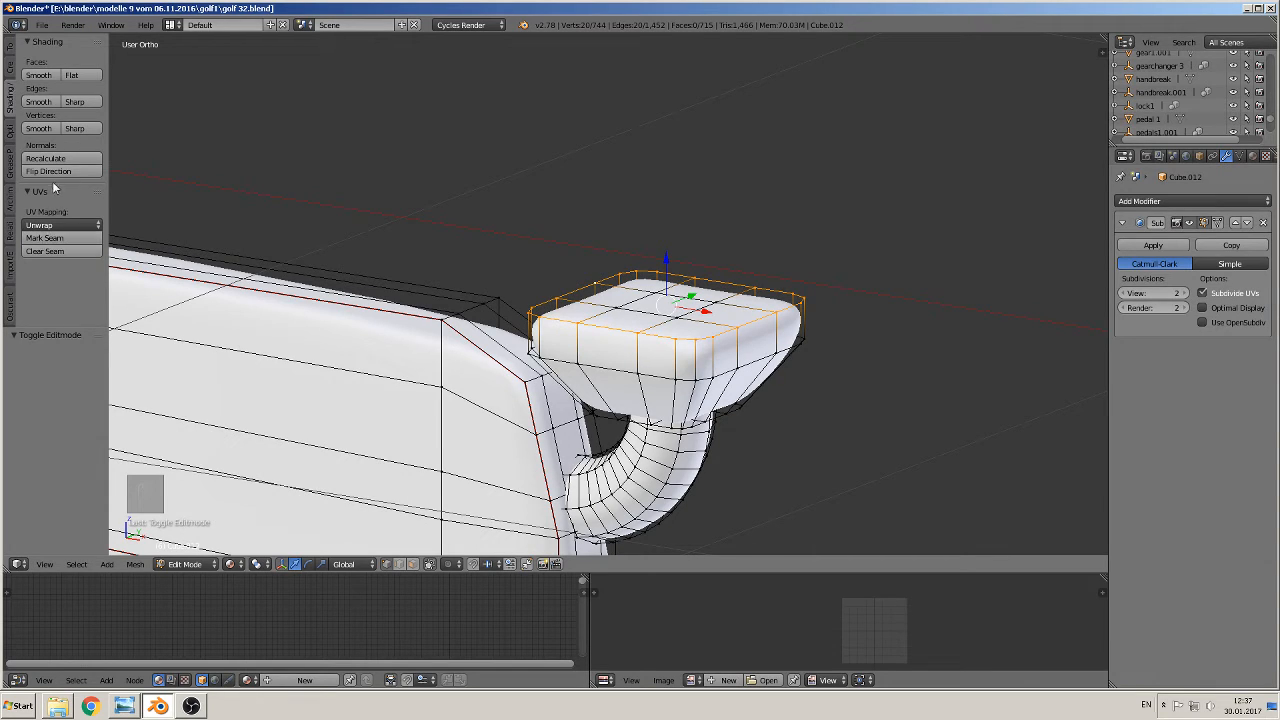
pyautogui.click(55, 238)
# - Mark a seam down the outer side of the curved-arm mount, from its head along the arm, leaving Edit Mode
pyautogui.moveTo(752, 395); pyautogui.dragTo(662, 383, button='middle')
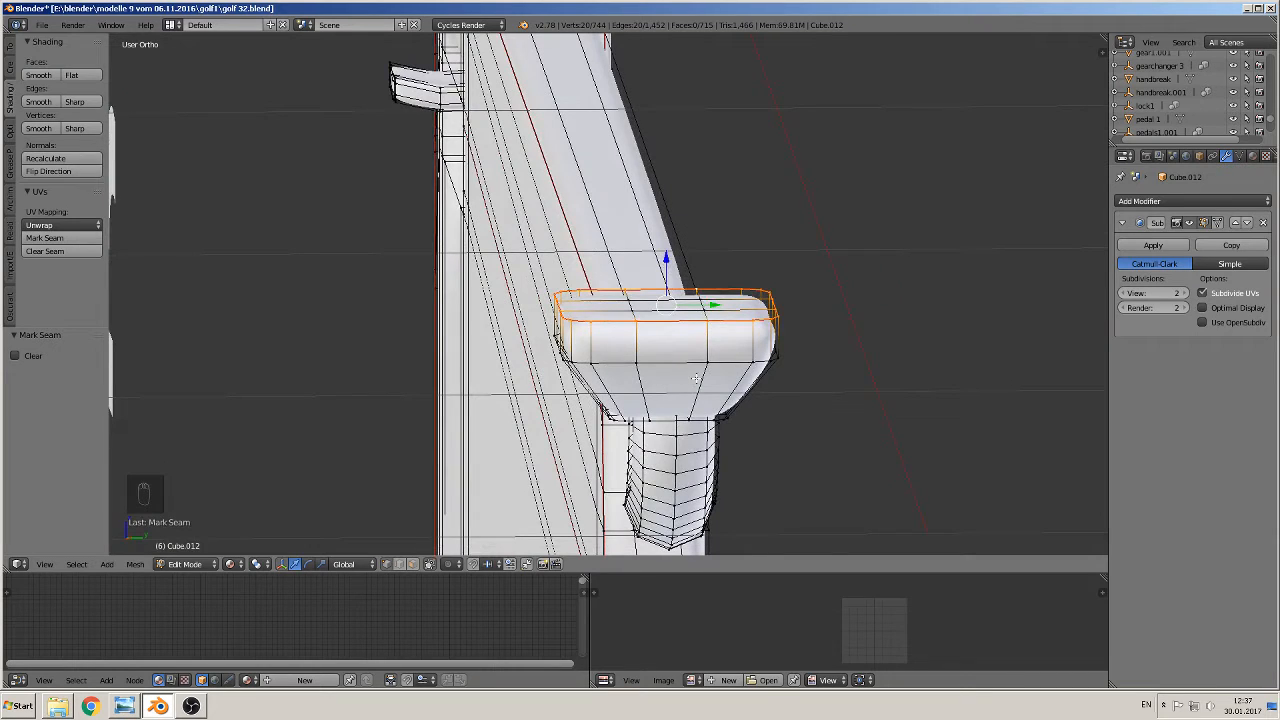
pyautogui.keyDown('alt'); pyautogui.rightClick(695, 377); pyautogui.keyUp('alt')
pyautogui.keyDown('alt'); pyautogui.keyDown('shift'); pyautogui.rightClick(680, 440); pyautogui.keyUp('shift'); pyautogui.keyUp('alt')
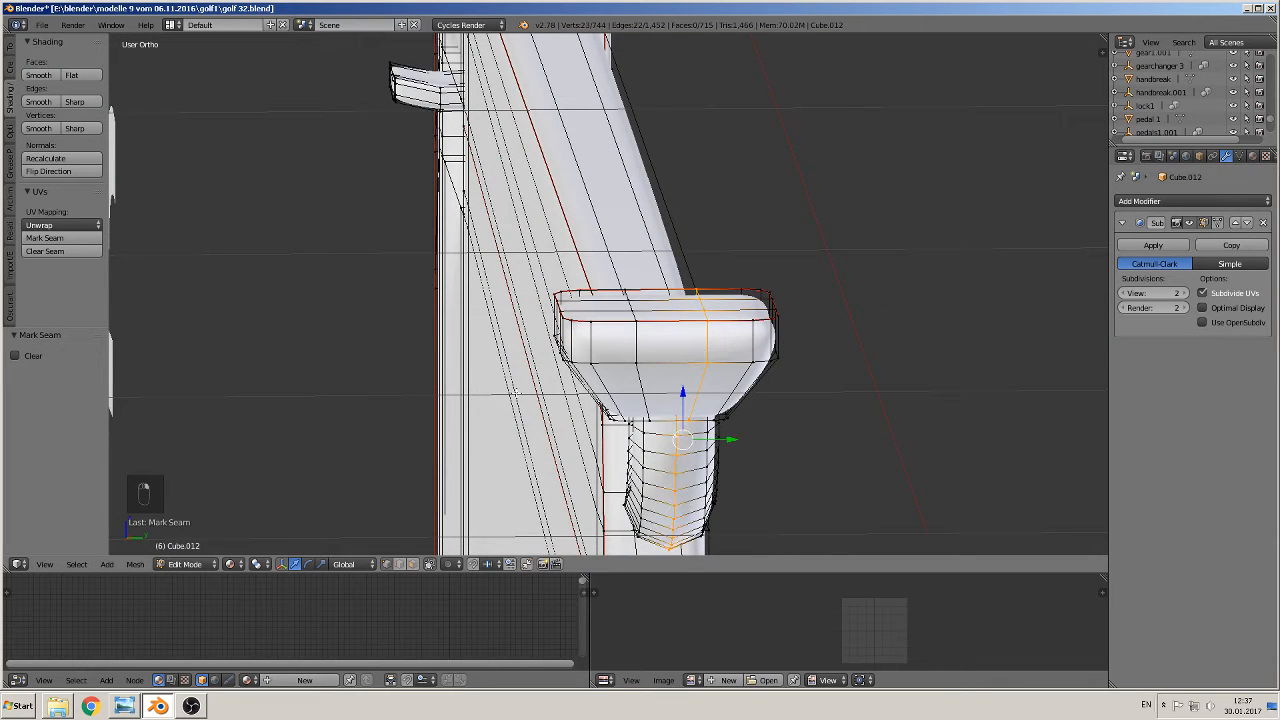
pyautogui.click(85, 238)
pyautogui.moveTo(246, 255); pyautogui.dragTo(423, 278, button='middle')
pyautogui.scroll(-3, 423, 280)
pyautogui.press('Tab')
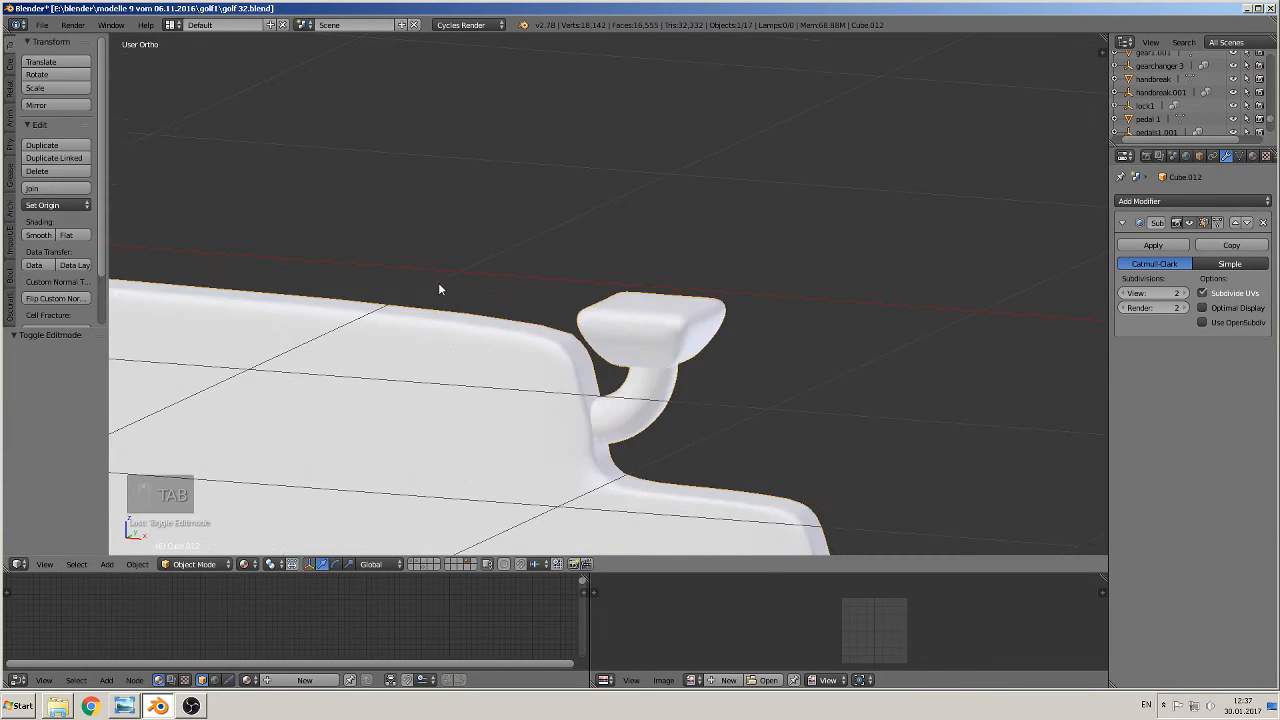
pyautogui.scroll(-6, 440, 285)
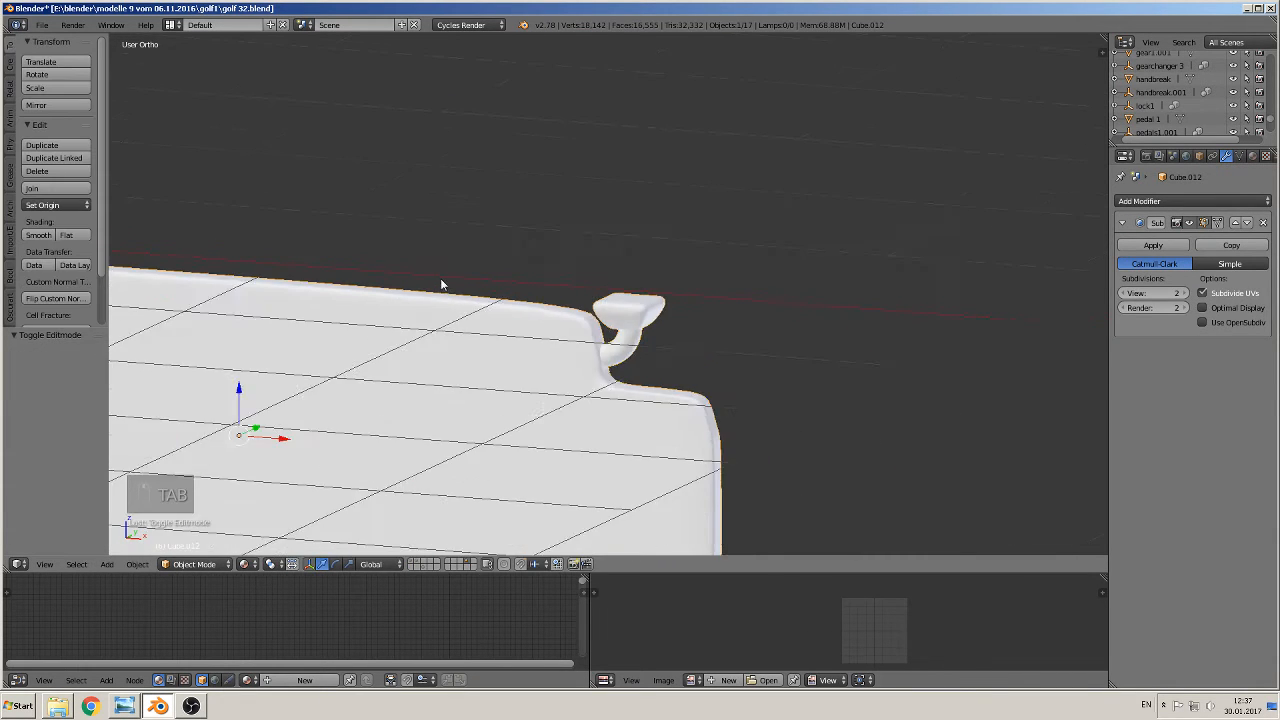
# - Save the golf 32.blend file
pyautogui.click(42, 24)
pyautogui.click(86, 127)
pyautogui.scroll(-8, 620, 225)
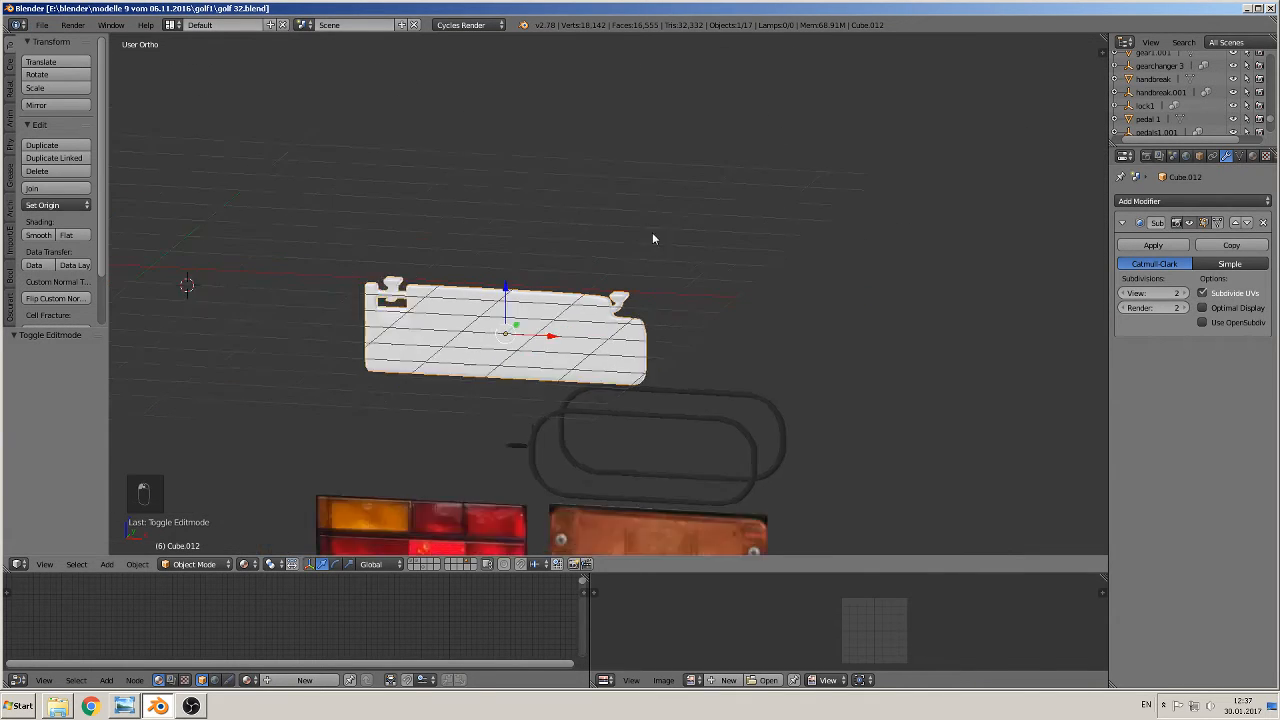
# - In front view, move the seat reference photo and the auspuff and Gurte labels together by -6.789 along X
pyautogui.press('KP_1')
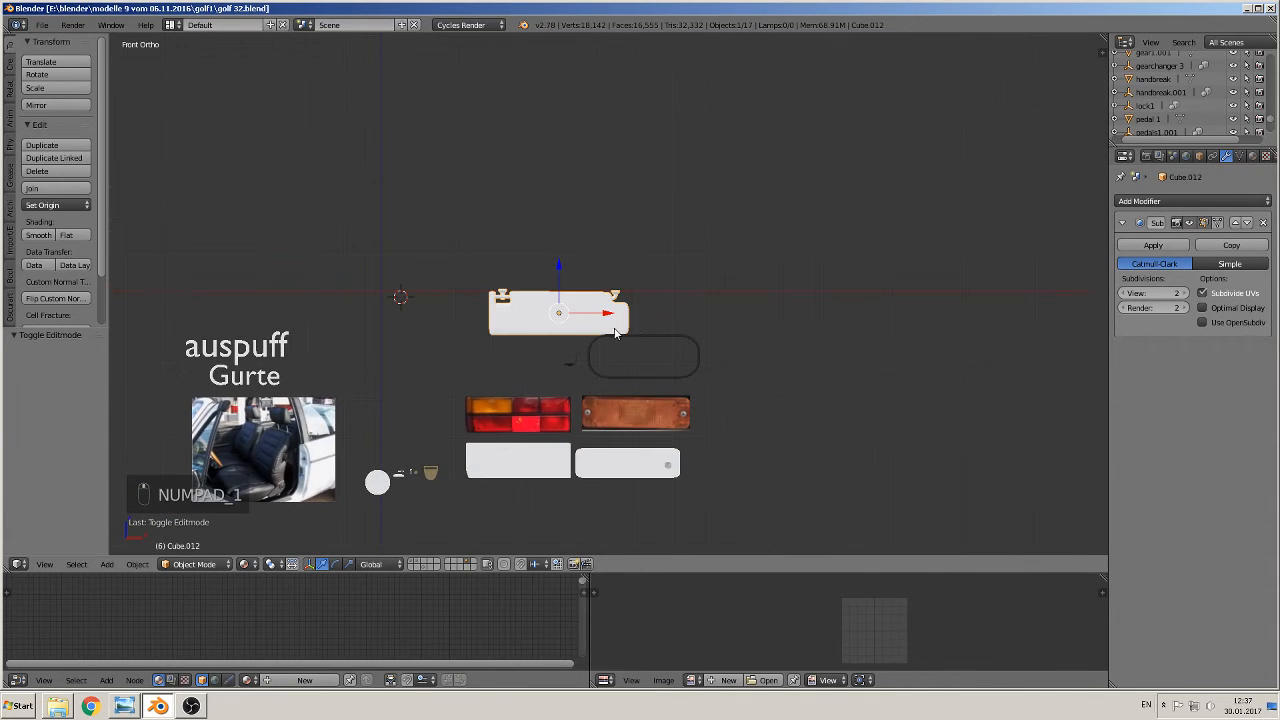
pyautogui.scroll(1, 446, 384)
pyautogui.scroll(3, 424, 452)
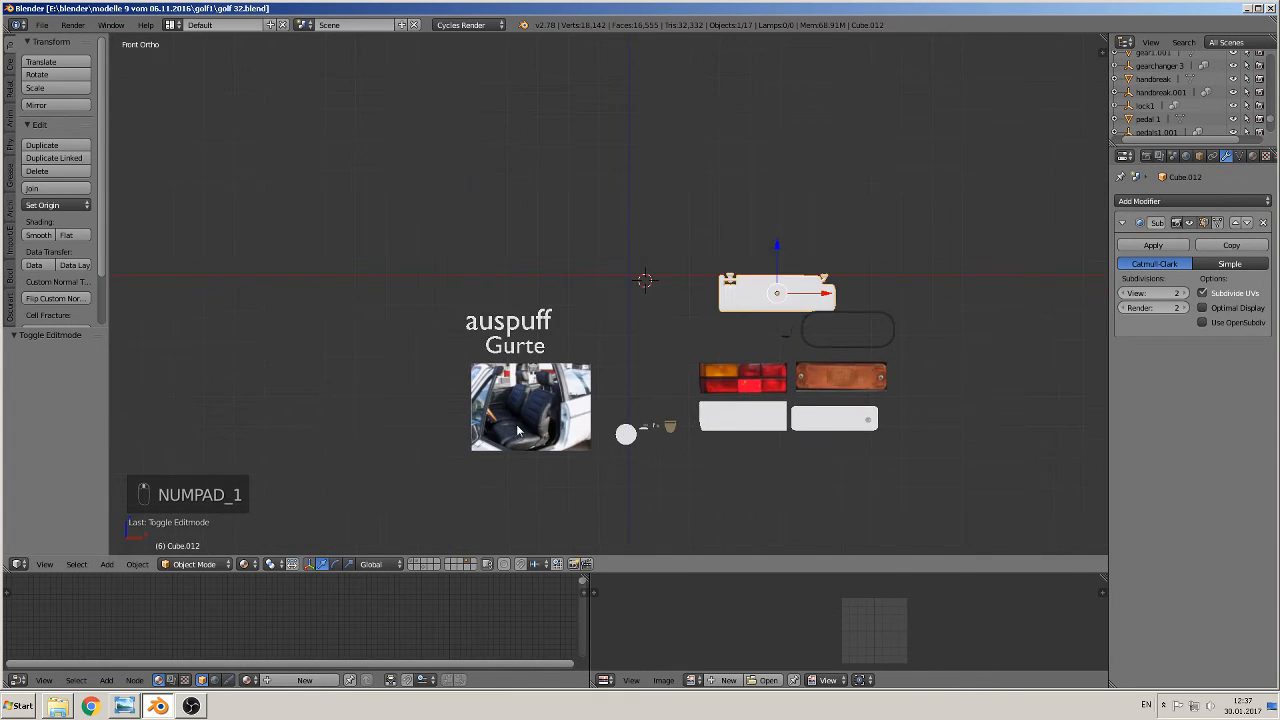
pyautogui.rightClick(500, 440)
pyautogui.keyDown('shift'); pyautogui.rightClick(449, 352); pyautogui.keyUp('shift')
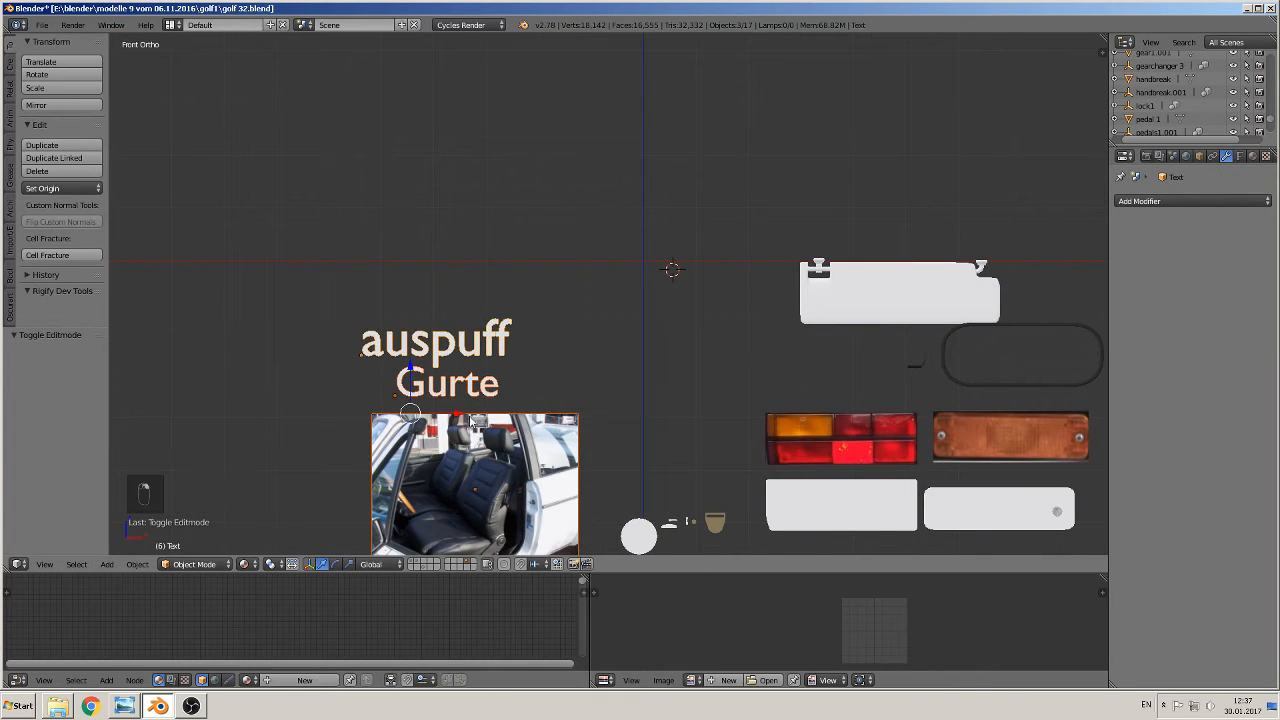
pyautogui.moveTo(449, 412); pyautogui.dragTo(95, 413)
pyautogui.keyDown('shift'); pyautogui.moveTo(378, 352); pyautogui.dragTo(143, 326, button='middle'); pyautogui.keyUp('shift')
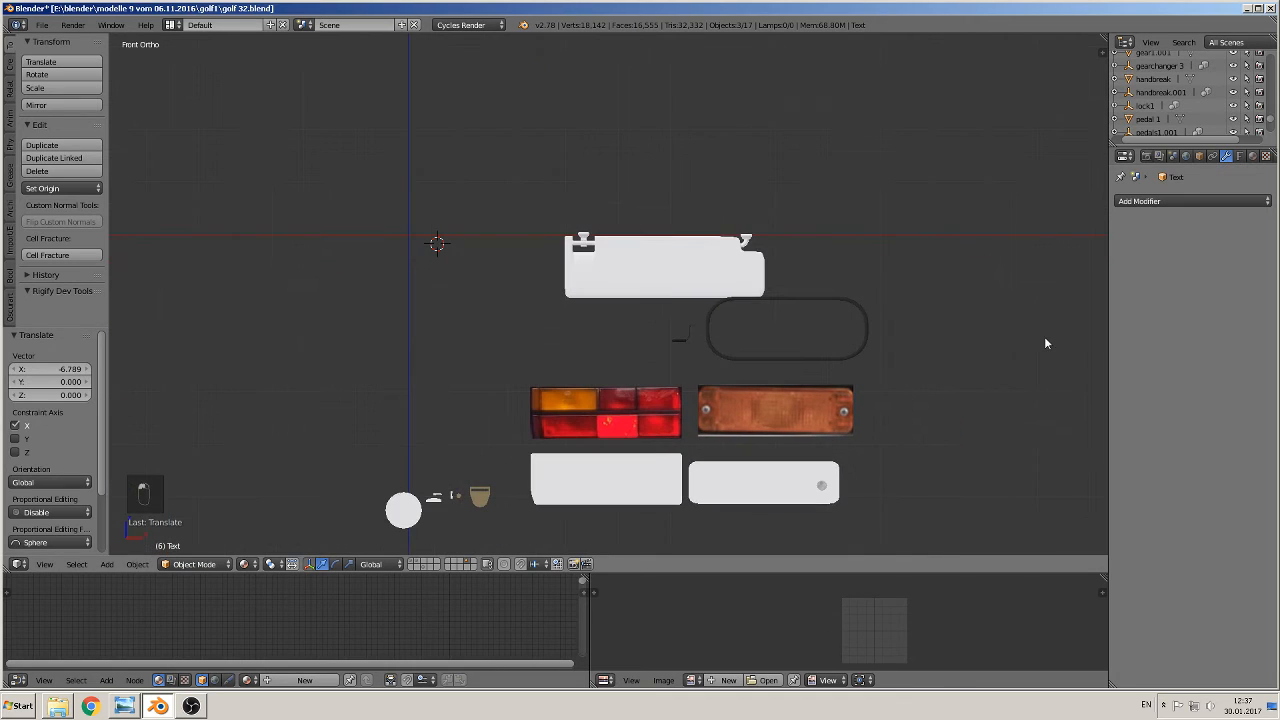
# - Edit the white round knob and mark its outer rear edge loop as a seam
pyautogui.rightClick(410, 512)
pyautogui.keyDown('shift'); pyautogui.moveTo(430, 467); pyautogui.dragTo(617, 329, button='middle'); pyautogui.keyUp('shift')
pyautogui.scroll(7, 645, 372)
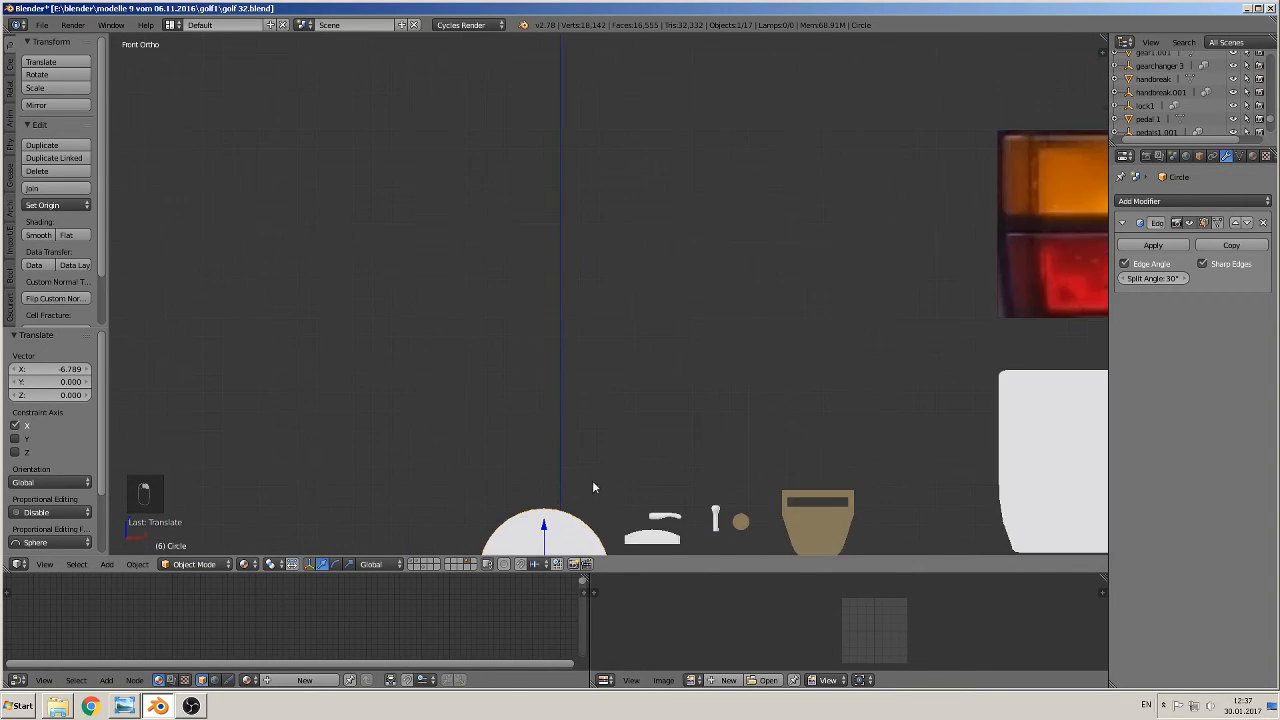
pyautogui.keyDown('shift'); pyautogui.moveTo(592, 480); pyautogui.dragTo(658, 160, button='middle'); pyautogui.keyUp('shift')
pyautogui.scroll(4, 648, 226)
pyautogui.press('Tab')
pyautogui.moveTo(670, 263); pyautogui.dragTo(592, 297, button='middle')
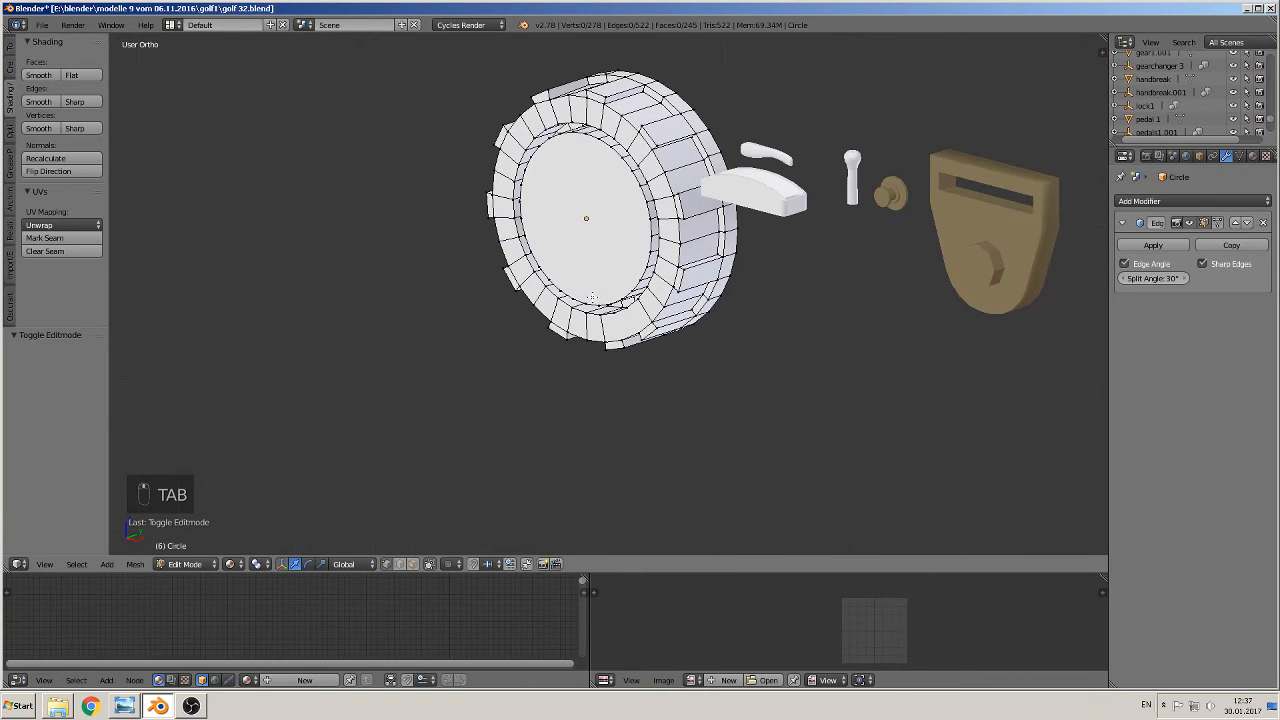
pyautogui.keyDown('alt'); pyautogui.rightClick(678, 121); pyautogui.keyUp('alt')
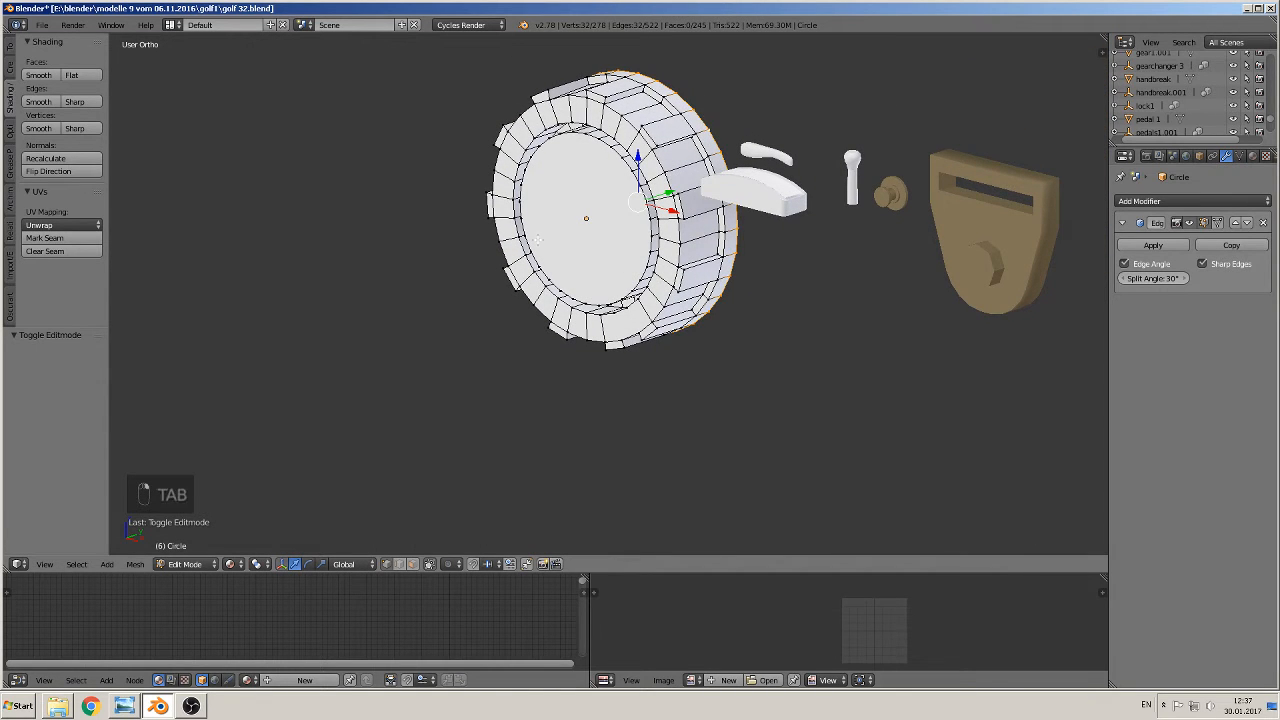
pyautogui.click(58, 239)
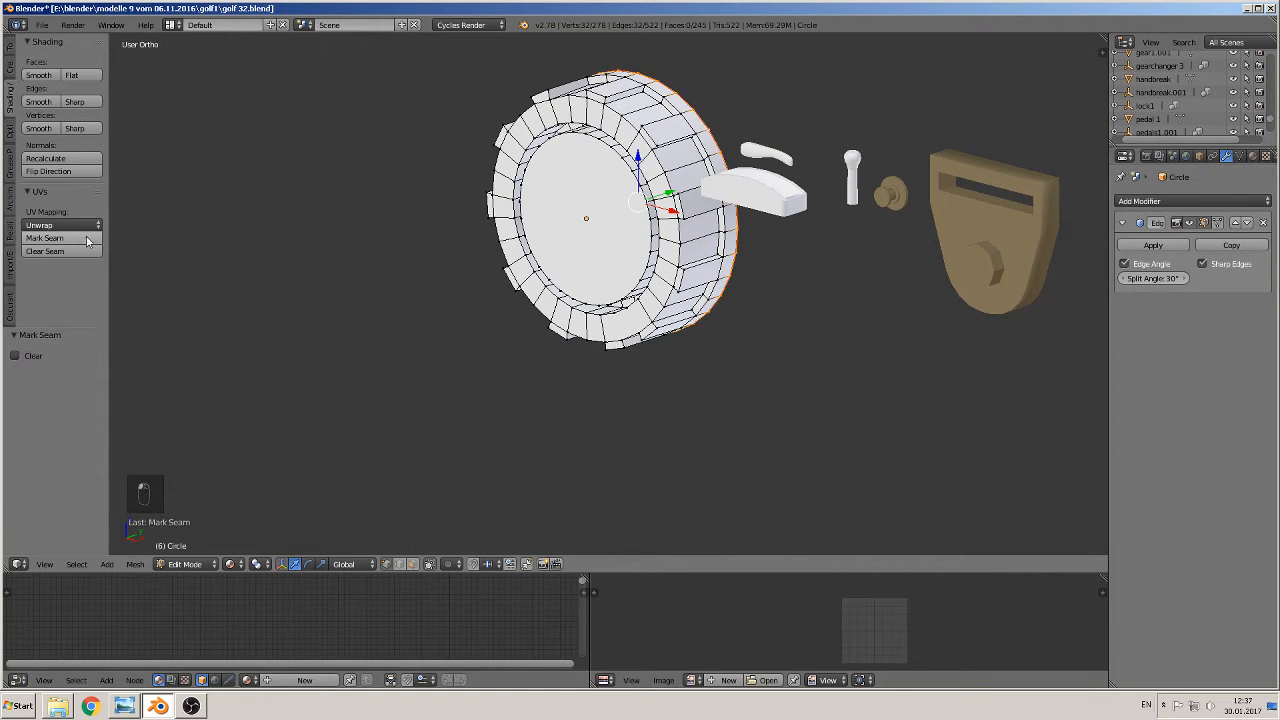
# - Mark a seam across the knob's toothed rim, from the rear edge to the inner front recess
pyautogui.scroll(2, 444, 224)
pyautogui.moveTo(478, 224); pyautogui.dragTo(615, 157, button='middle')
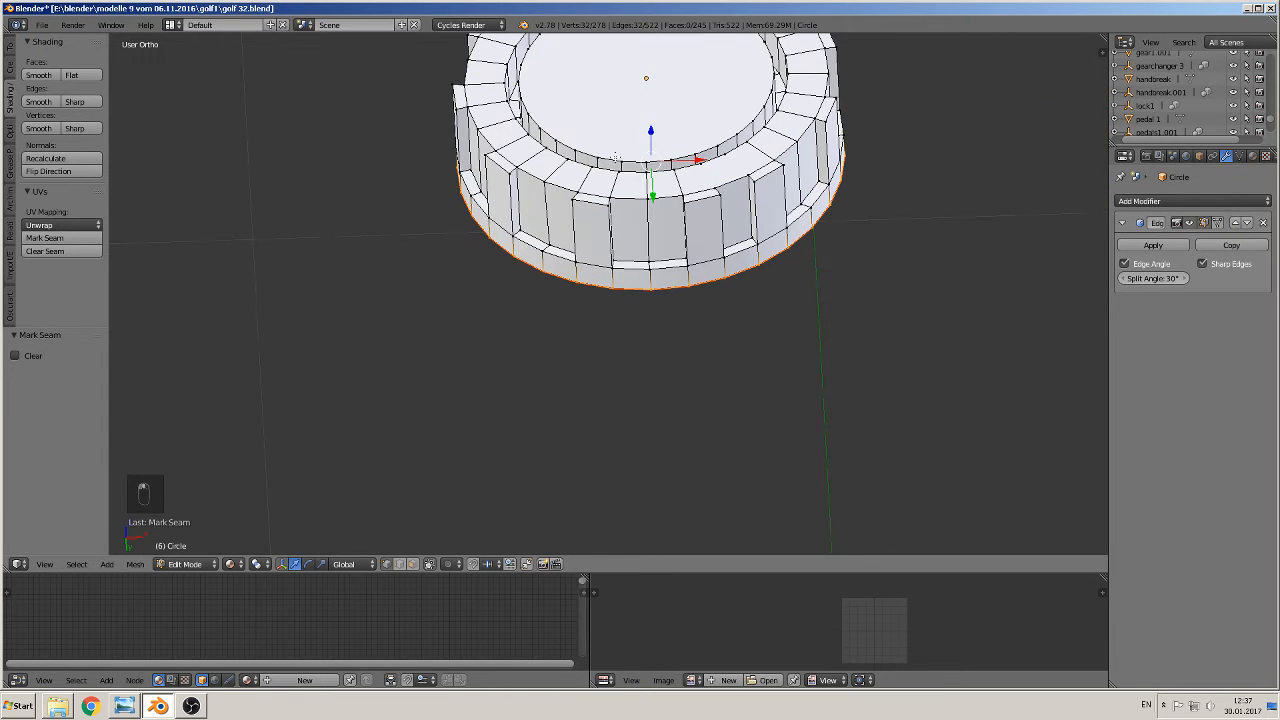
pyautogui.keyDown('alt'); pyautogui.rightClick(638, 254); pyautogui.keyUp('alt')
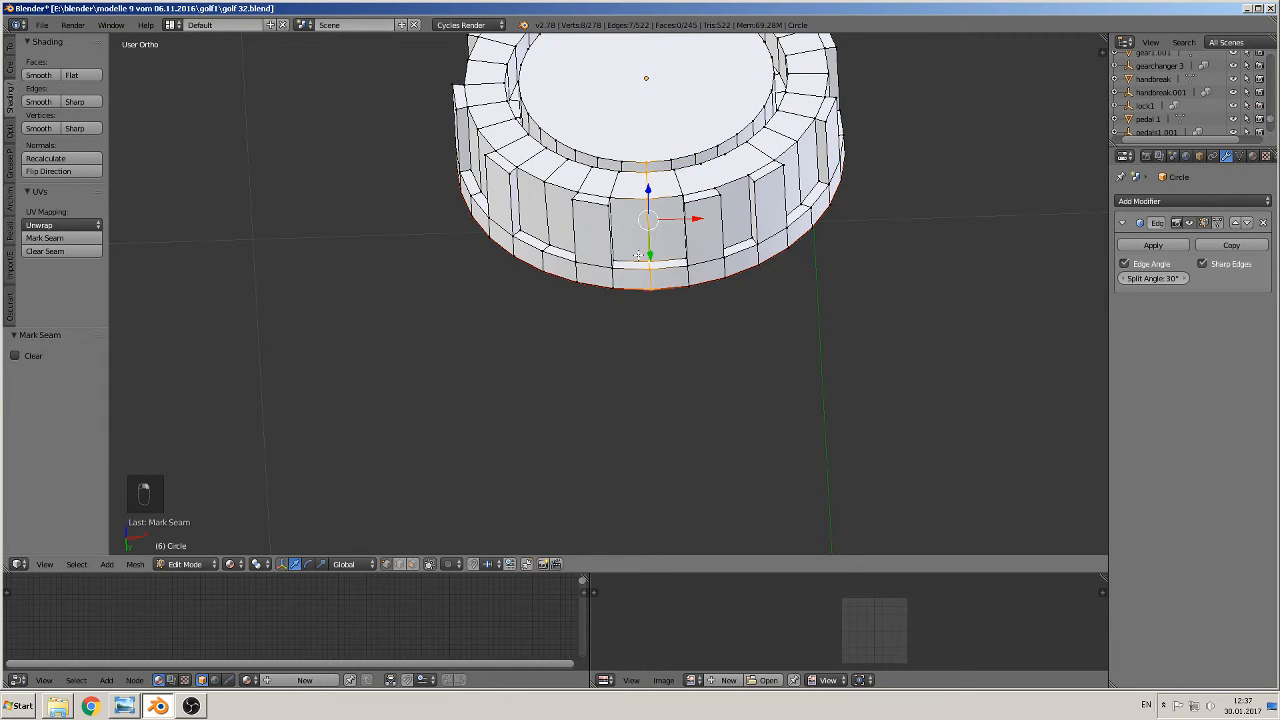
pyautogui.click(48, 239)
# - Mark the circular edge around the knob's front disc as a seam and return to Object Mode
pyautogui.moveTo(601, 177); pyautogui.dragTo(638, 263, button='middle')
pyautogui.keyDown('alt'); pyautogui.rightClick(640, 265); pyautogui.keyUp('alt')
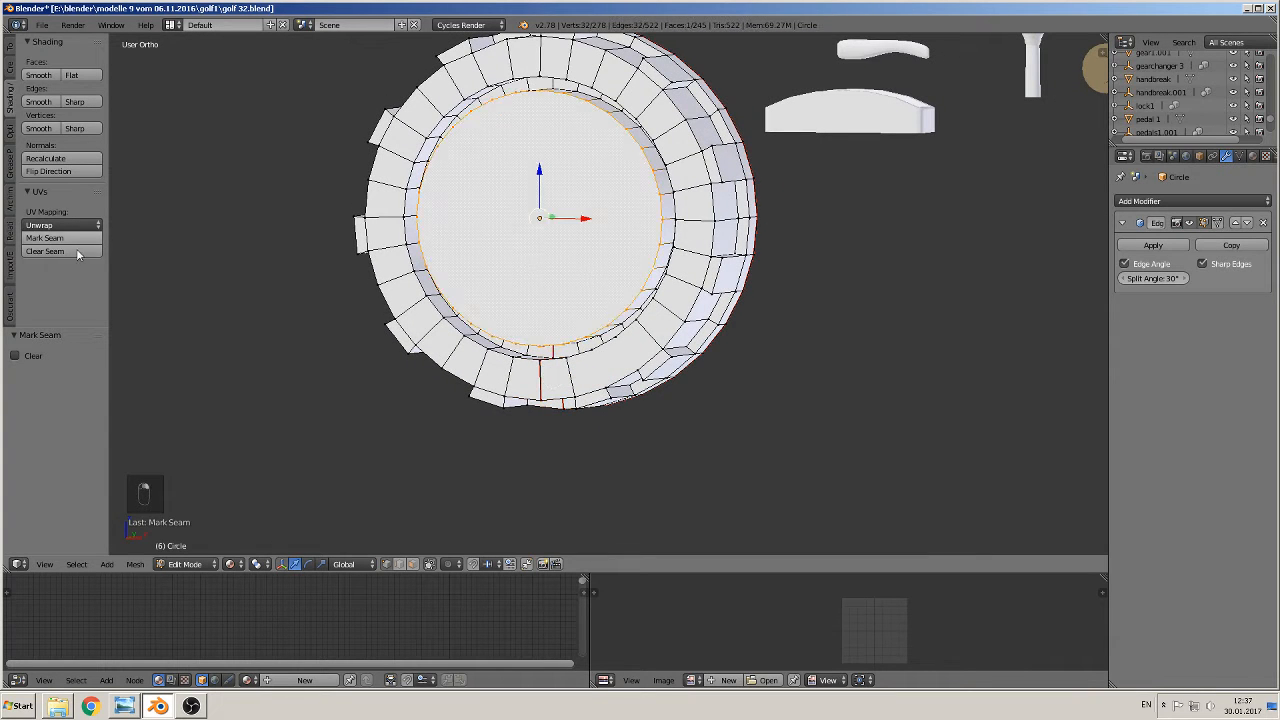
pyautogui.click(50, 238)
pyautogui.moveTo(390, 190); pyautogui.dragTo(502, 202, button='middle')
pyautogui.keyDown('shift'); pyautogui.moveTo(502, 202); pyautogui.dragTo(396, 314, button='middle'); pyautogui.keyUp('shift')
pyautogui.press('Tab')
# - Assign the existing black leather material to the round knob
pyautogui.click(1252, 156)
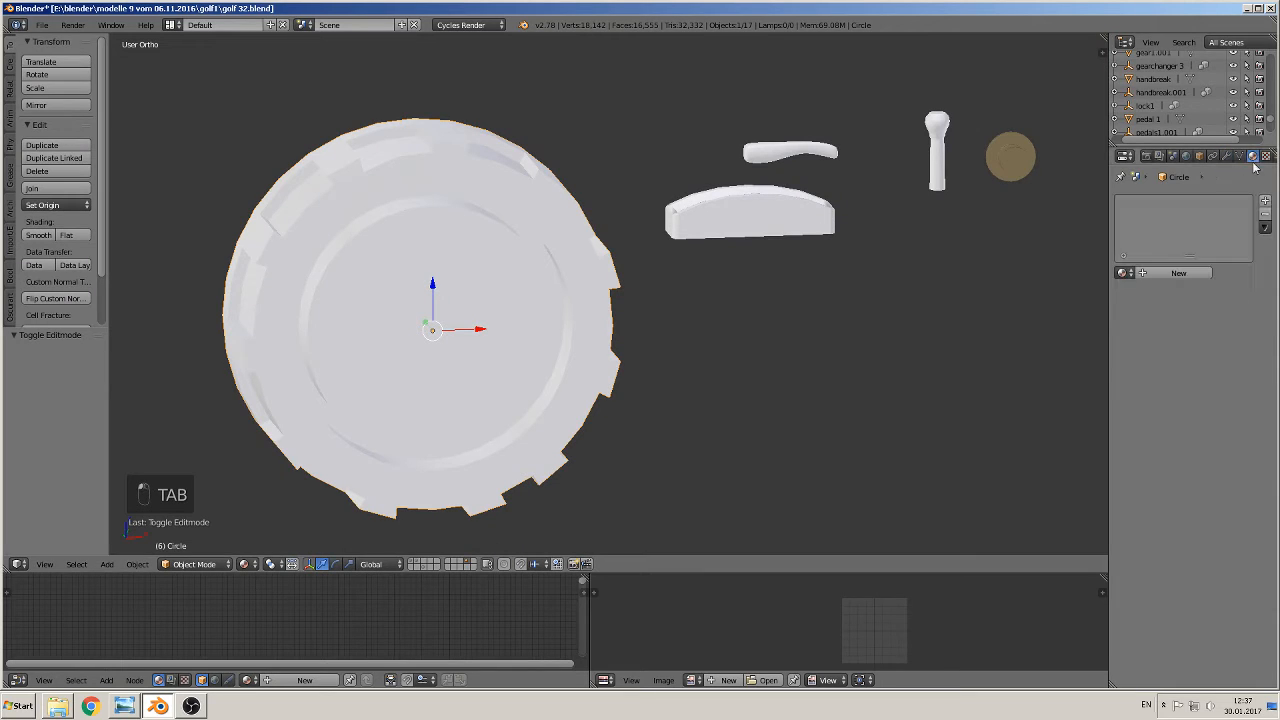
pyautogui.click(1123, 272)
pyautogui.click(1055, 368)
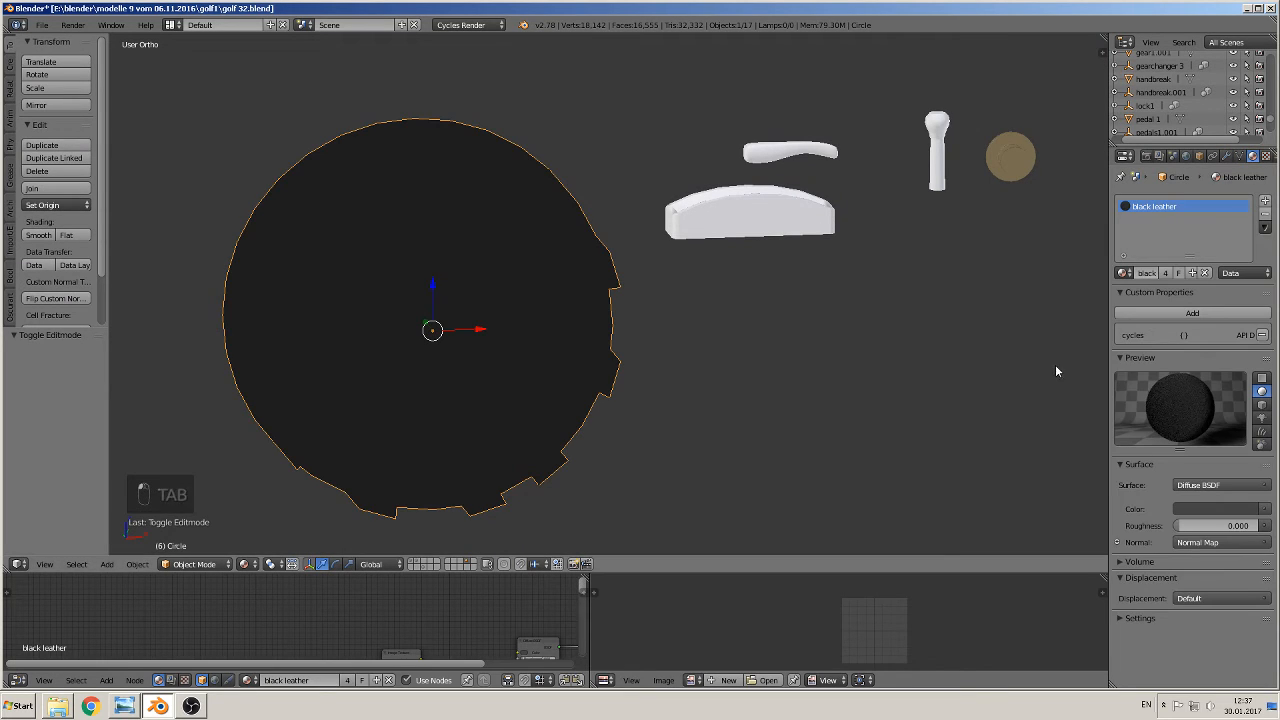
# - Replace the round knob's material with the existing black plastic material
pyautogui.click(1124, 273)
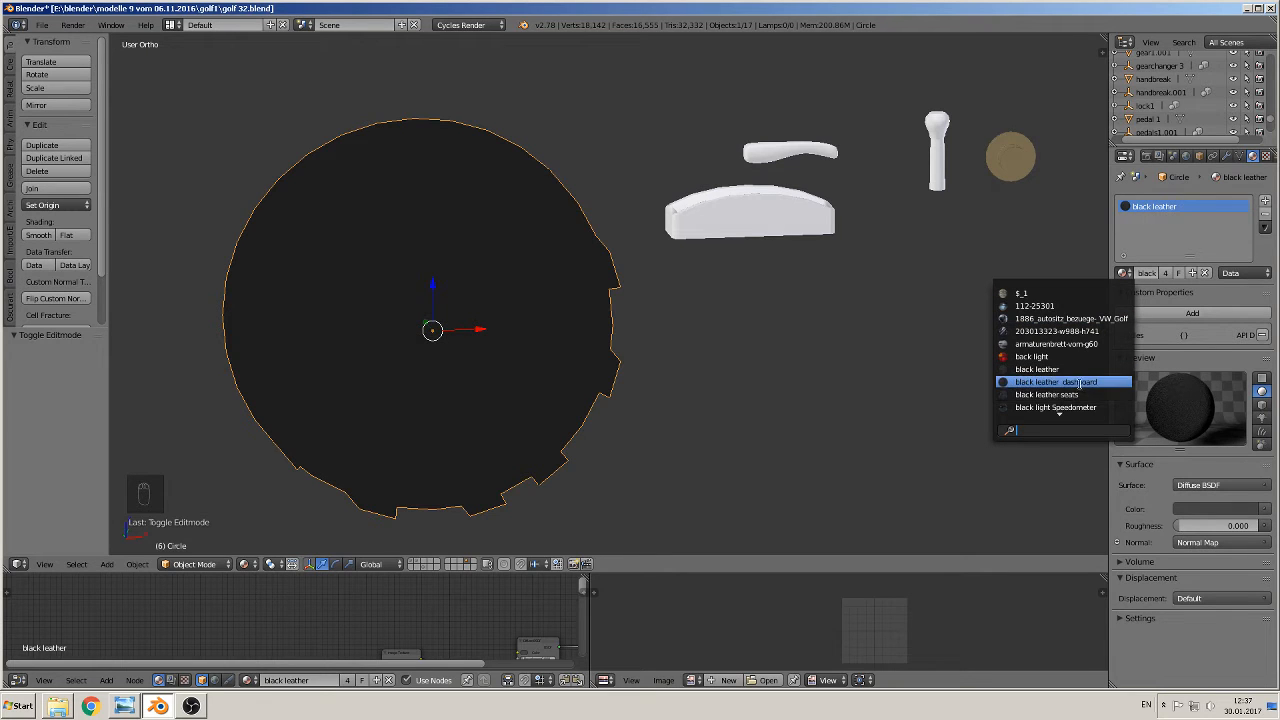
pyautogui.write('b')
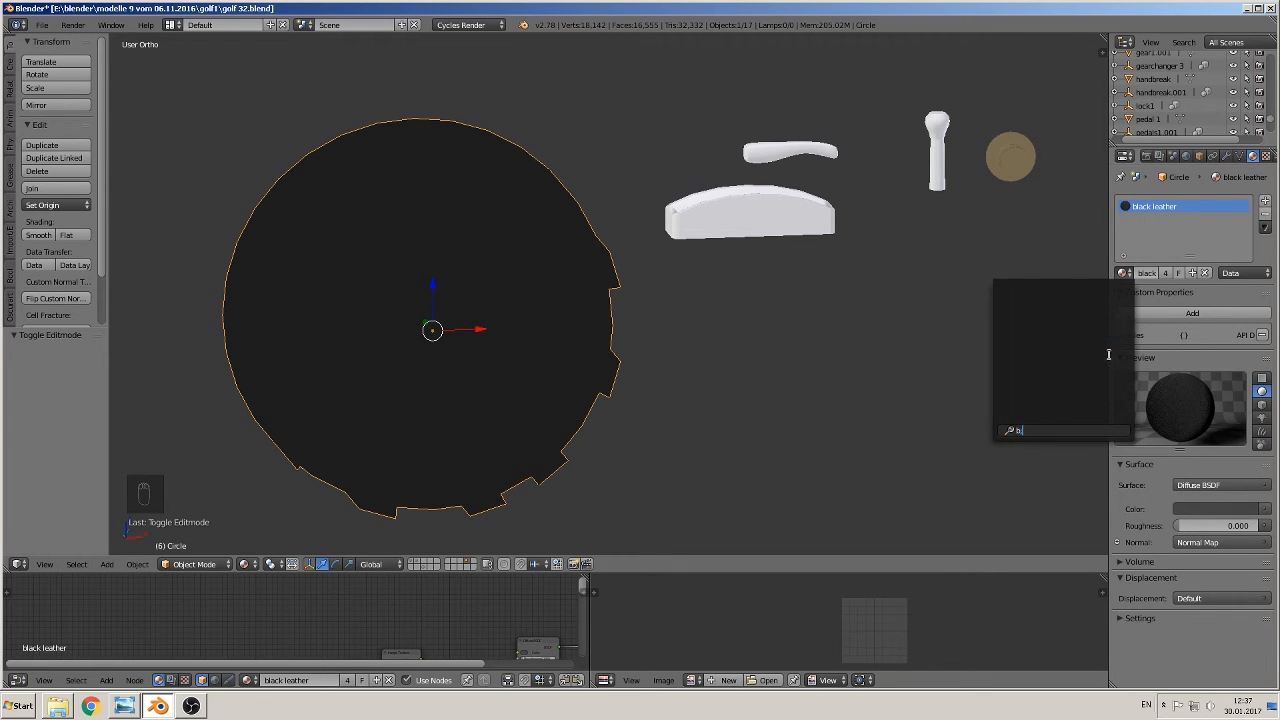
pyautogui.write('lac')
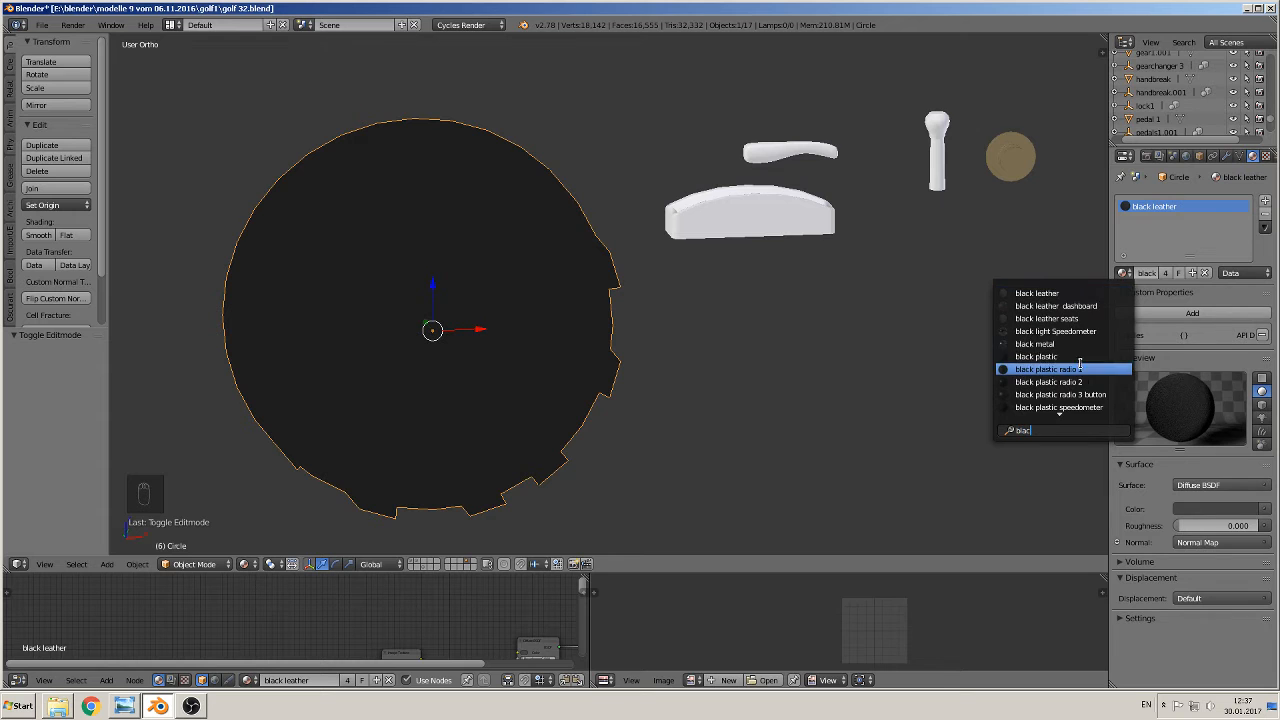
pyautogui.click(1100, 356)
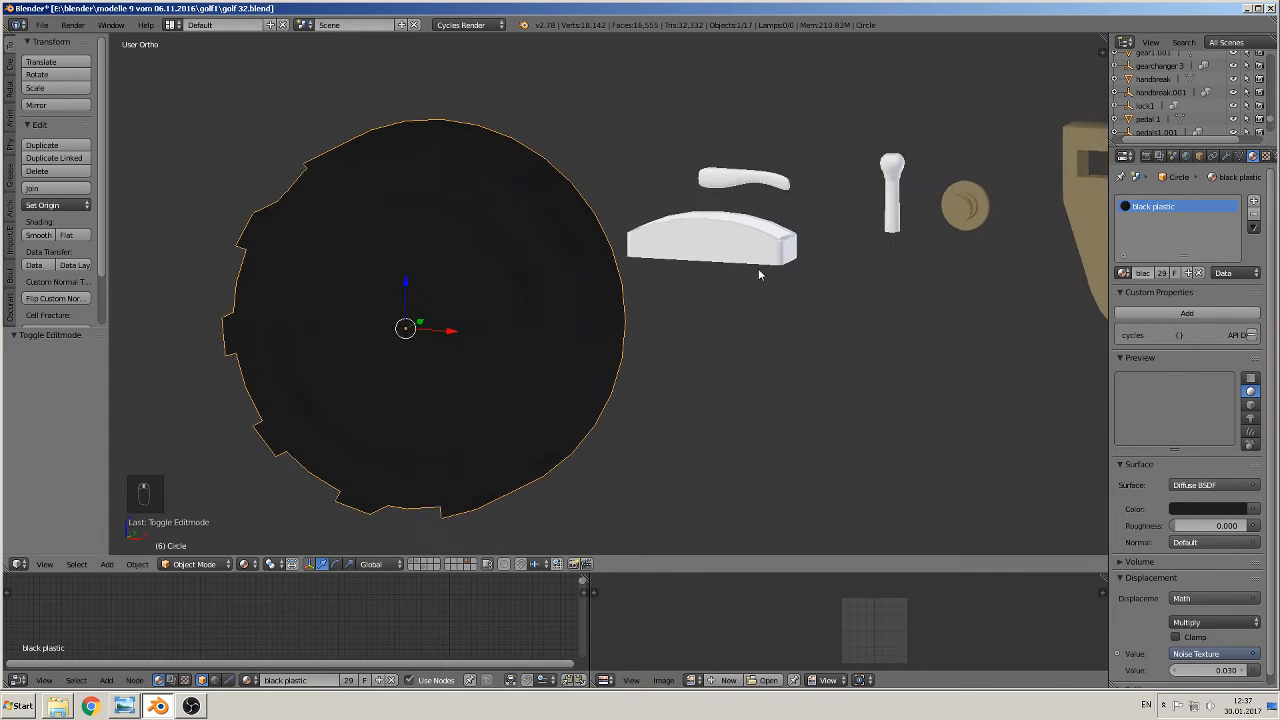
pyautogui.press('Tab')
pyautogui.press('Tab')
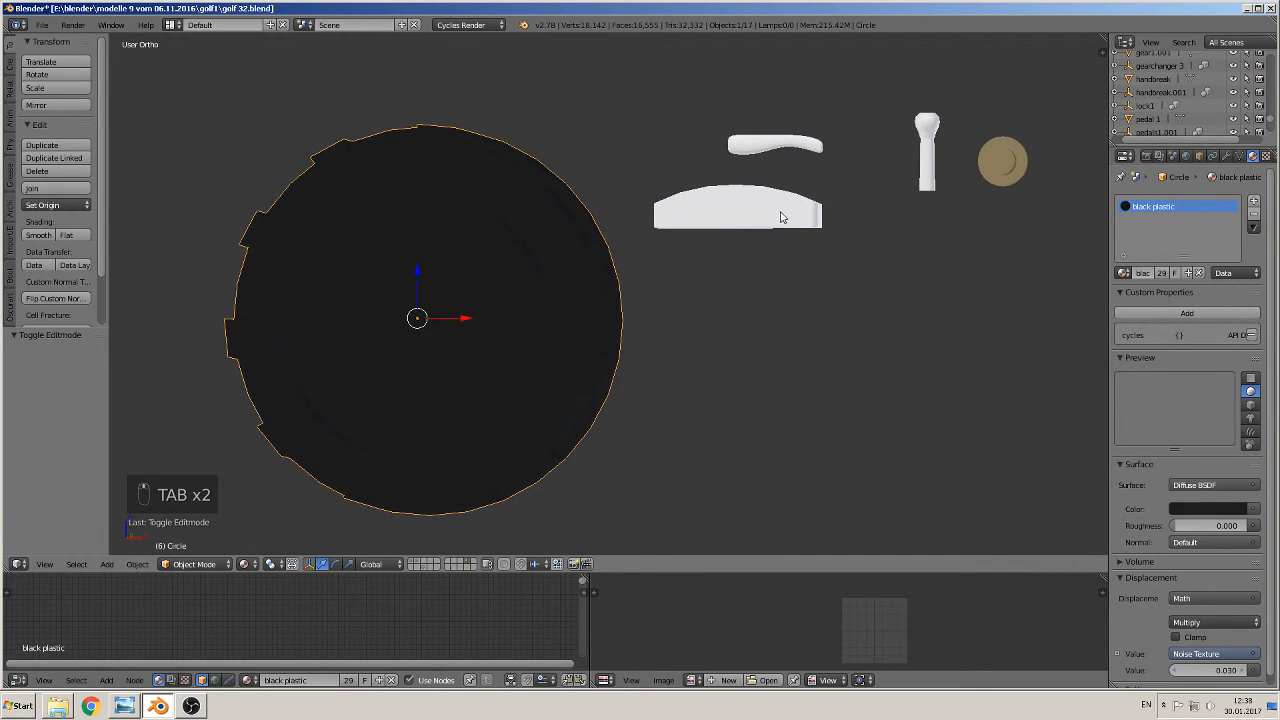
# - In front view, rotate the small curved handle roughly upright and move it over the middle of the arched base
pyautogui.press('KP_1')
pyautogui.rightClick(772, 150)
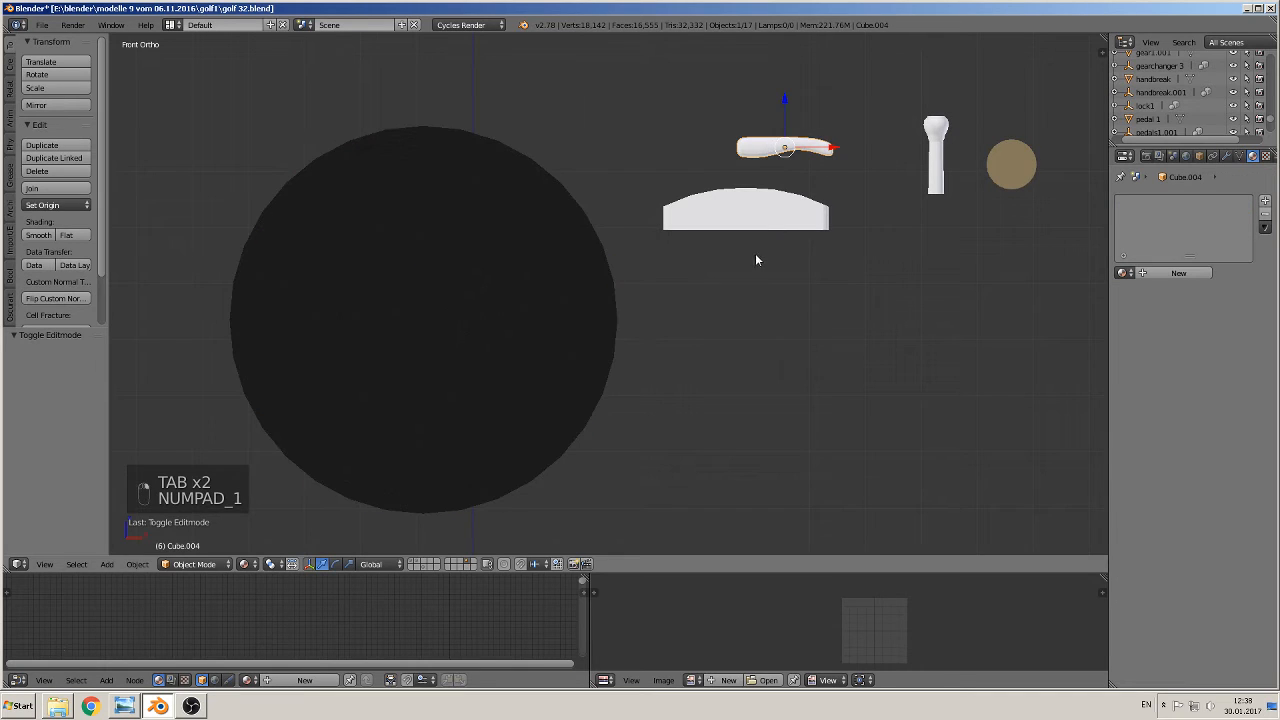
pyautogui.press('r')
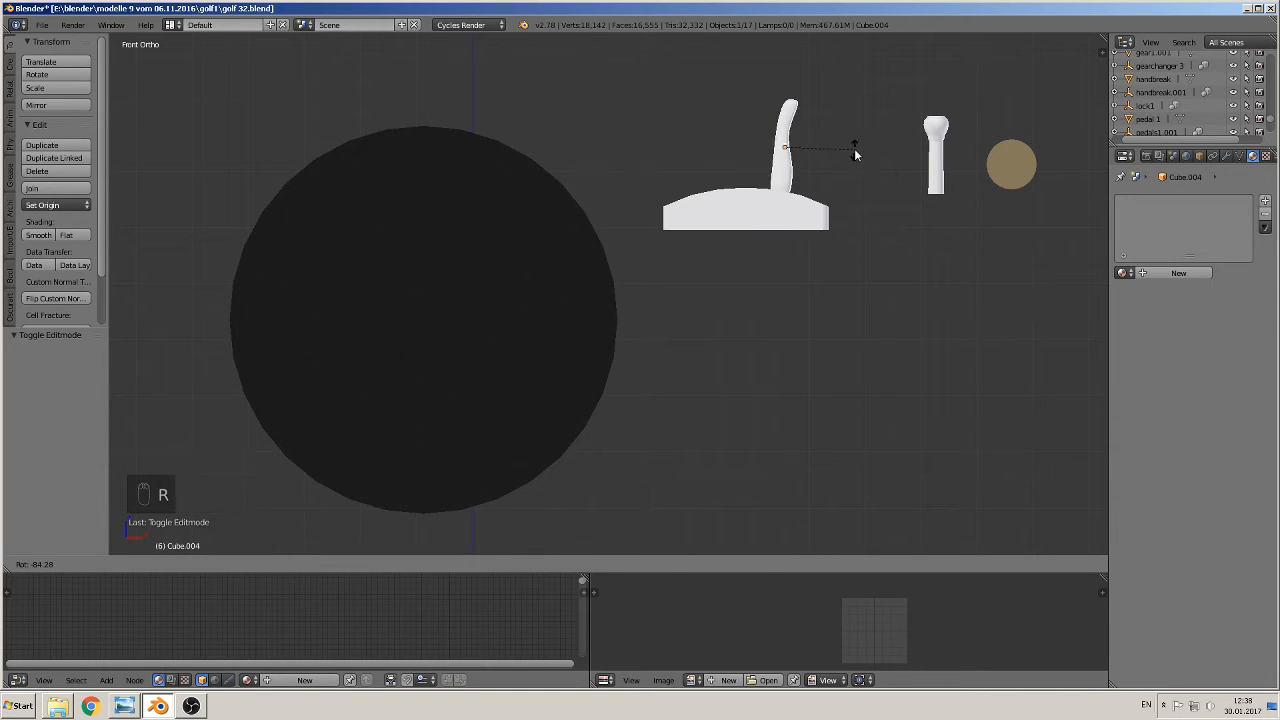
pyautogui.click(855, 150)
pyautogui.moveTo(786, 101); pyautogui.dragTo(787, 125)
pyautogui.moveTo(828, 167); pyautogui.dragTo(785, 164)
# - Reposition the curved handle on the arched base and enlarge it uniformly
pyautogui.moveTo(765, 225); pyautogui.dragTo(639, 317, button='middle')
pyautogui.moveTo(787, 173); pyautogui.dragTo(758, 98)
pyautogui.press('s')
pyautogui.click(872, 210)
pyautogui.moveTo(790, 130); pyautogui.dragTo(837, 278, button='middle')
pyautogui.press('s')
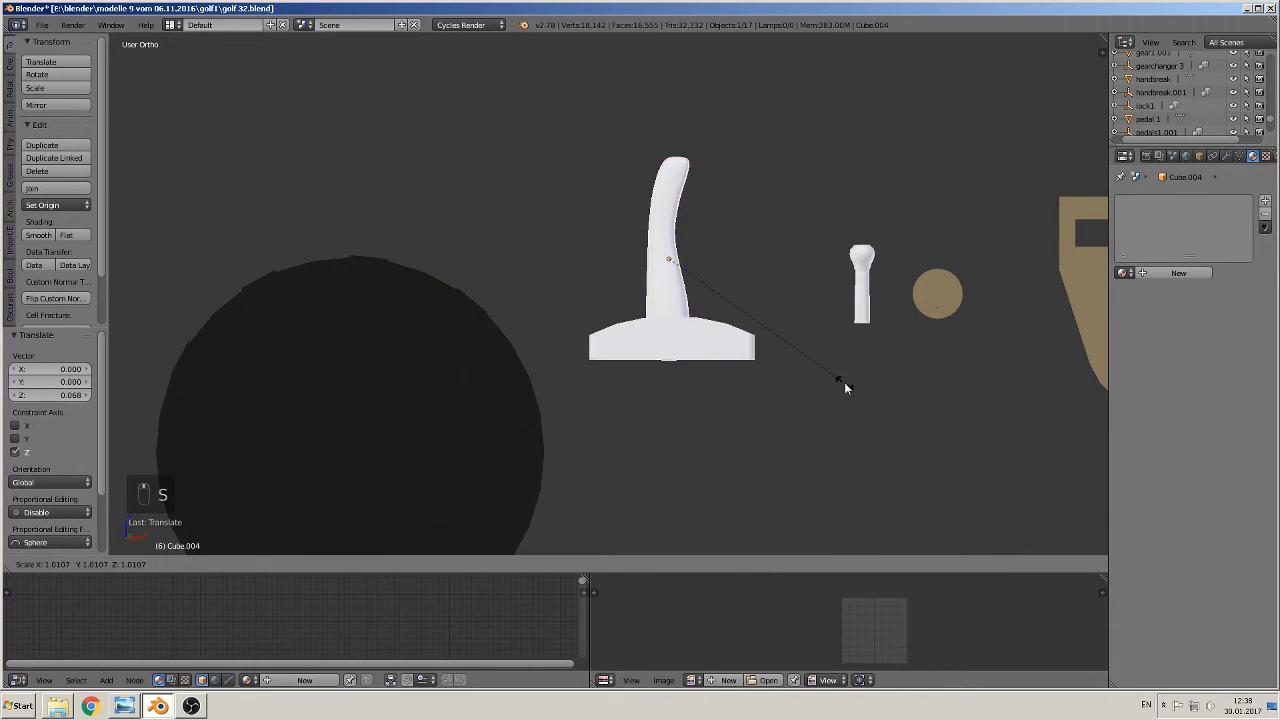
pyautogui.press('Escape')
pyautogui.press('s')
pyautogui.press('y')
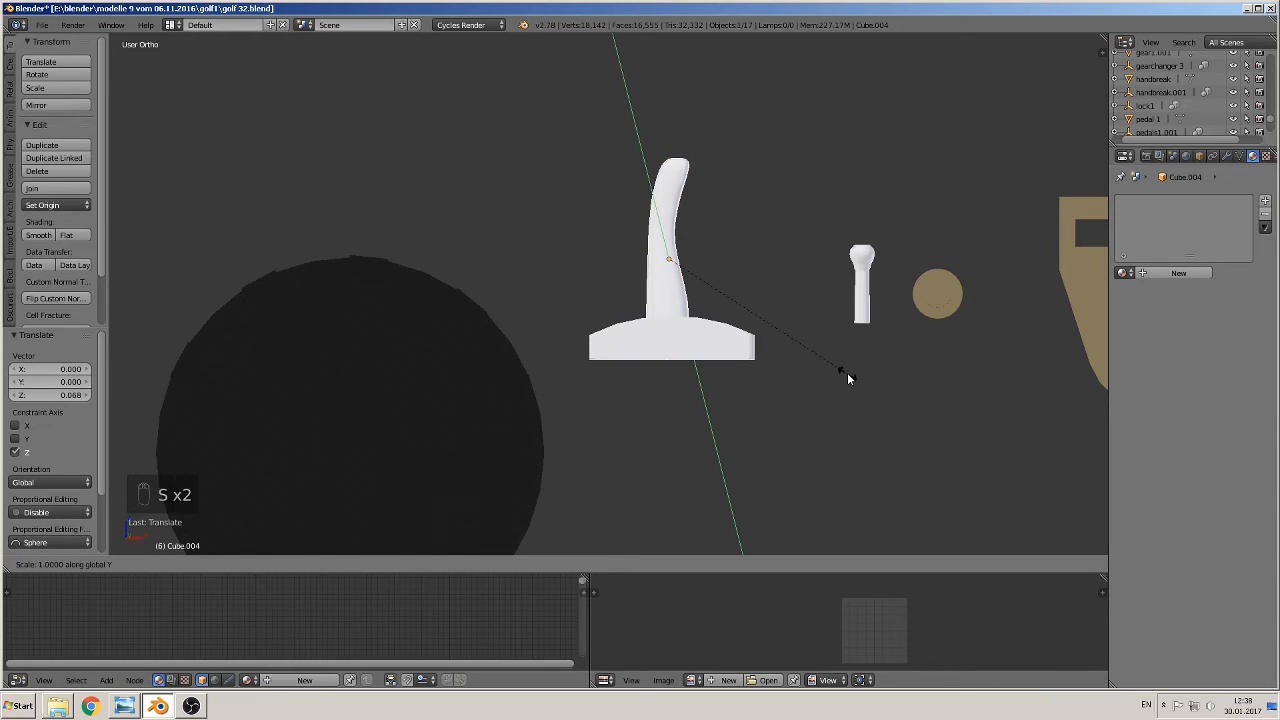
pyautogui.press('Escape')
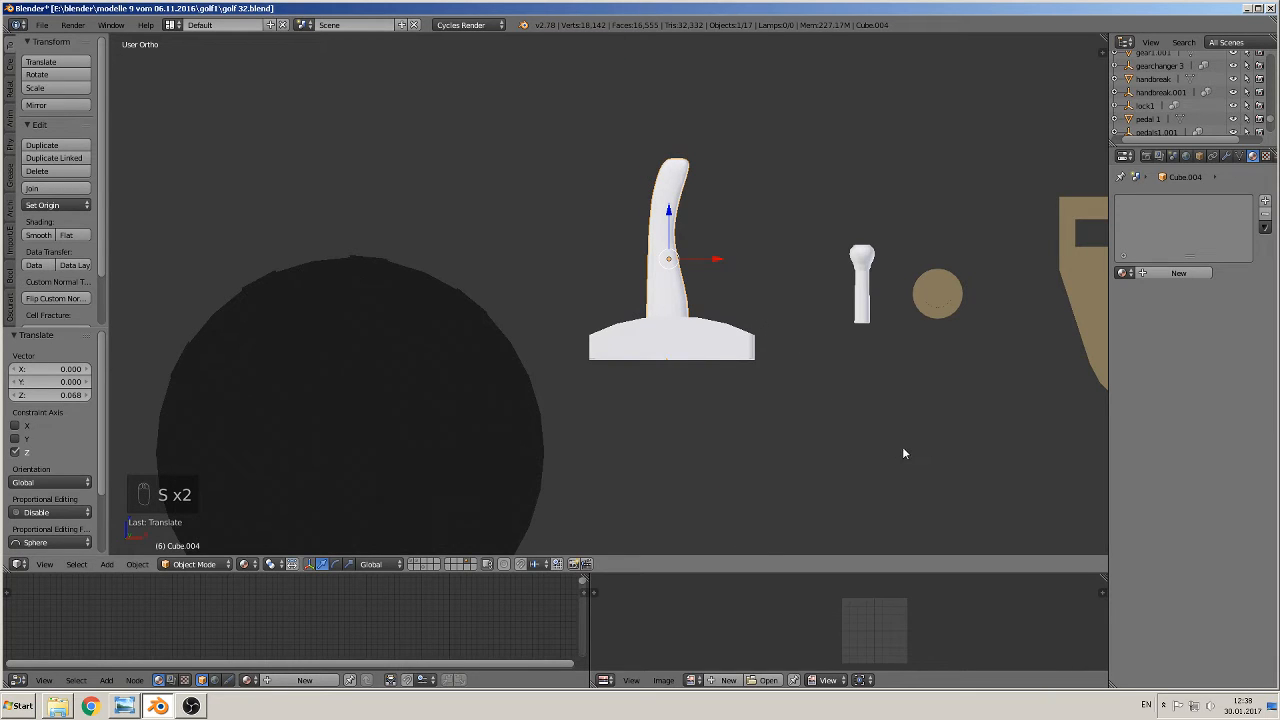
pyautogui.press('s')
pyautogui.press('y')
pyautogui.press('Escape')
# - Switch the keyboard input language to German, scale the handle along Z to about 0.56, and lower it 0.063 units onto the base
pyautogui.click(1147, 705)
pyautogui.click(1184, 658)
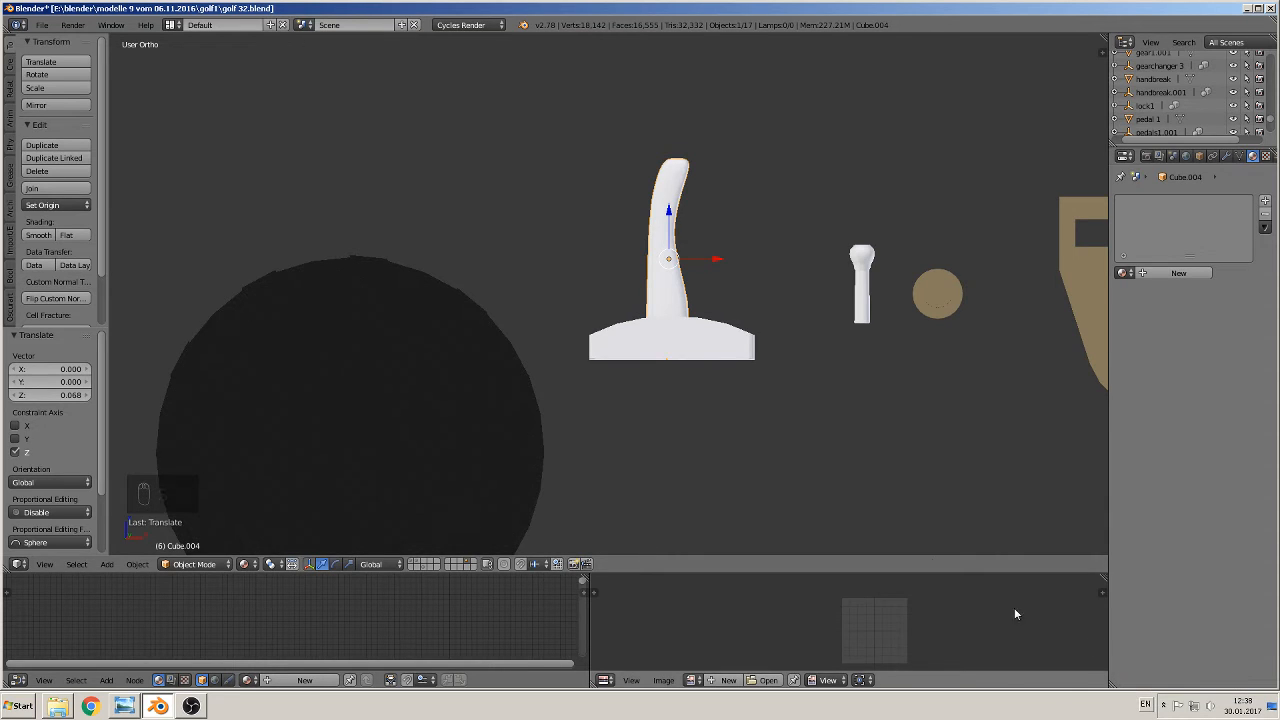
pyautogui.press('s')
pyautogui.press('z')
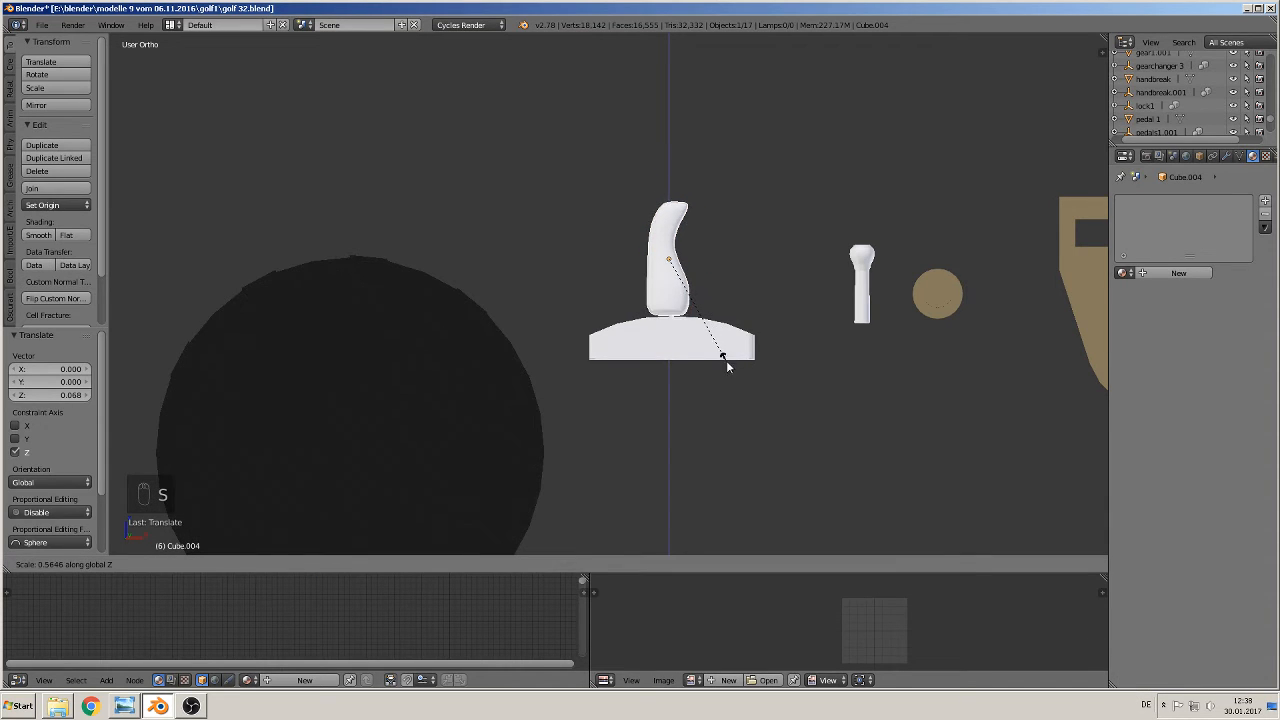
pyautogui.click(722, 356)
pyautogui.moveTo(665, 214); pyautogui.dragTo(669, 245)
# - Slim the curved handle by scaling it to 0.602 along X and narrowing it along Y to fit inside the base
pyautogui.press('s')
pyautogui.press('x')
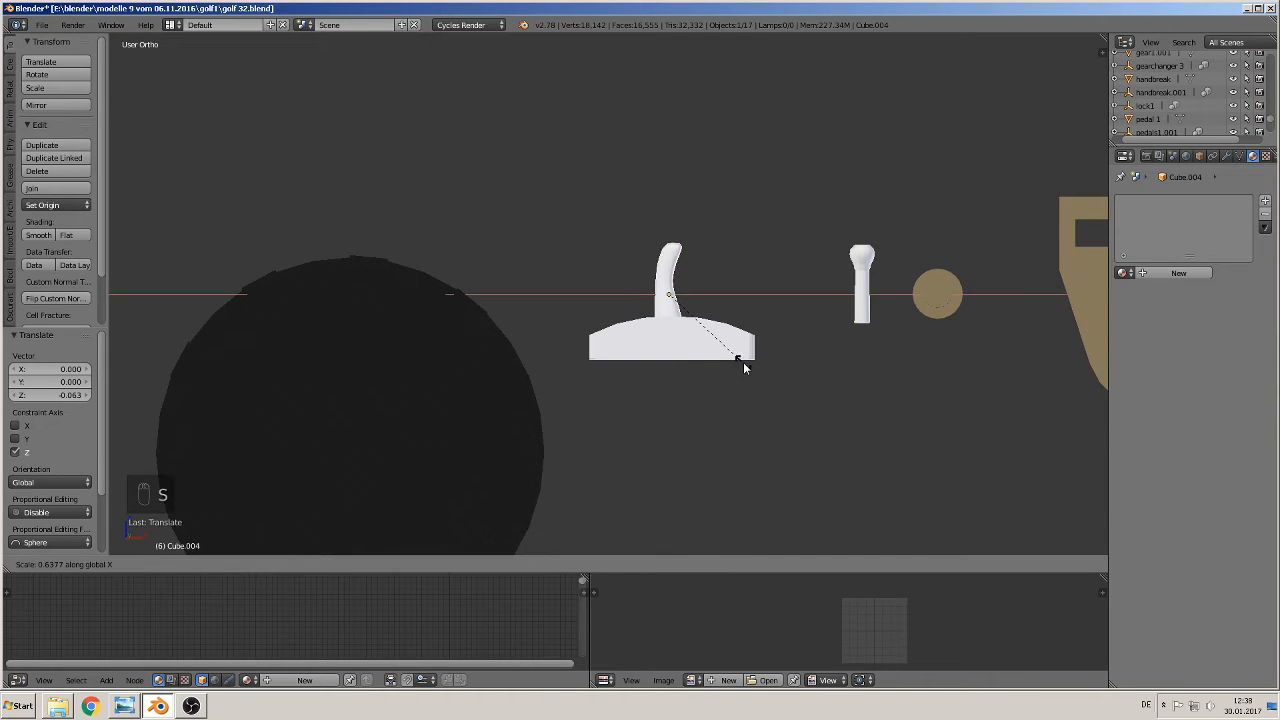
pyautogui.click(735, 365)
pyautogui.moveTo(735, 365); pyautogui.dragTo(674, 388, button='middle')
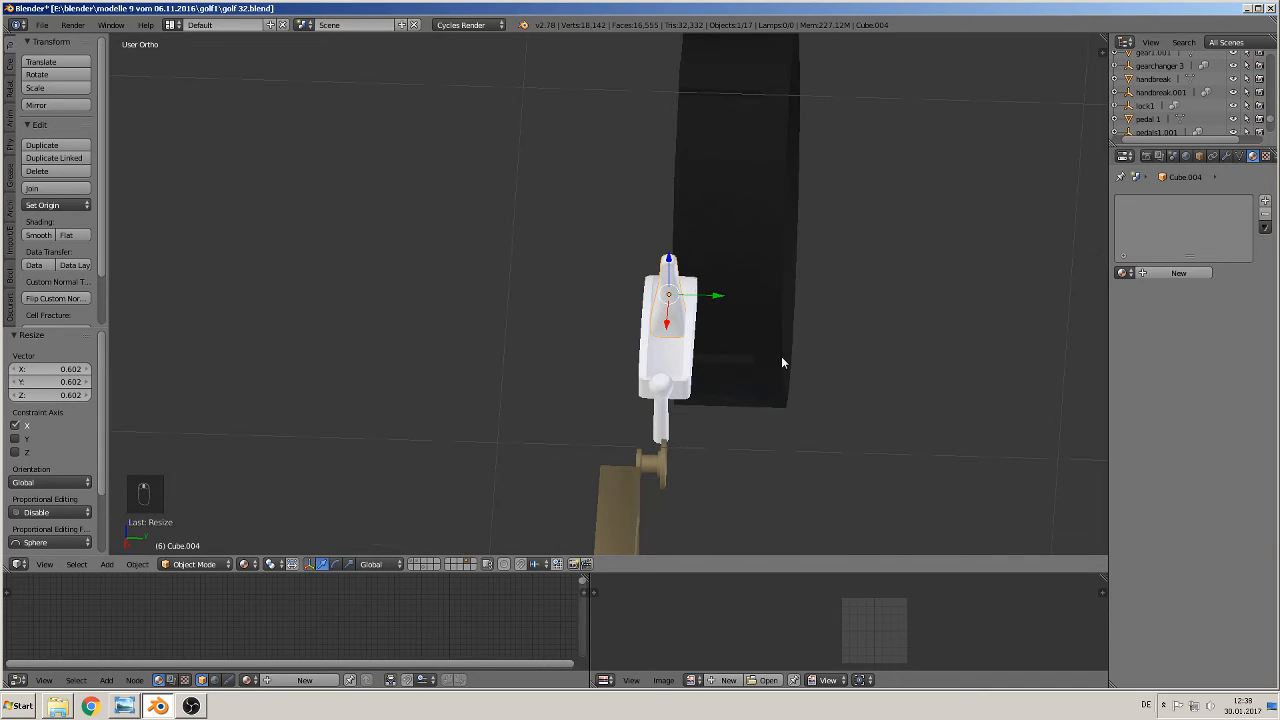
pyautogui.press('s')
pyautogui.press('y')
pyautogui.click(756, 347)
# - Mark the lengthwise edge loop around the curved handle as a UV seam
pyautogui.moveTo(756, 347); pyautogui.dragTo(917, 306, button='middle')
pyautogui.scroll(5, 837, 330)
pyautogui.moveTo(810, 369); pyautogui.dragTo(798, 345, button='middle')
pyautogui.press('Tab')
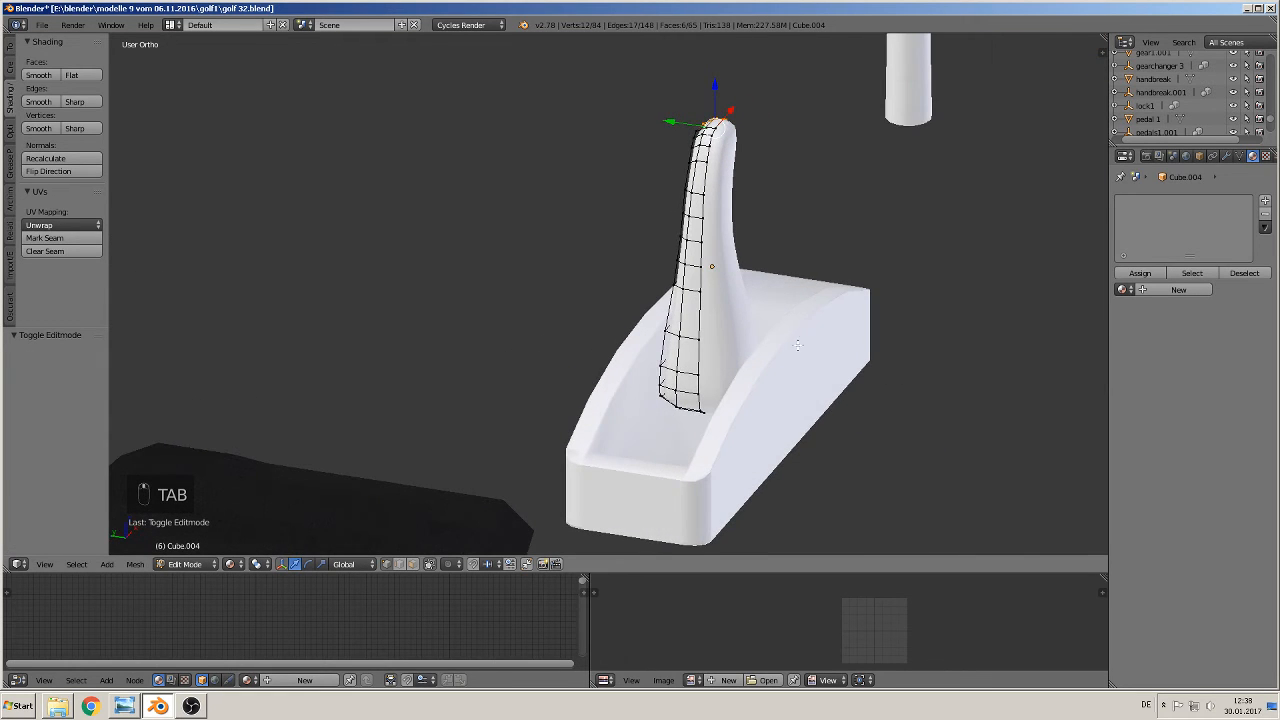
pyautogui.keyDown('alt'); pyautogui.rightClick(701, 276); pyautogui.keyUp('alt')
pyautogui.moveTo(701, 276); pyautogui.dragTo(868, 320, button='middle')
pyautogui.click(44, 238)
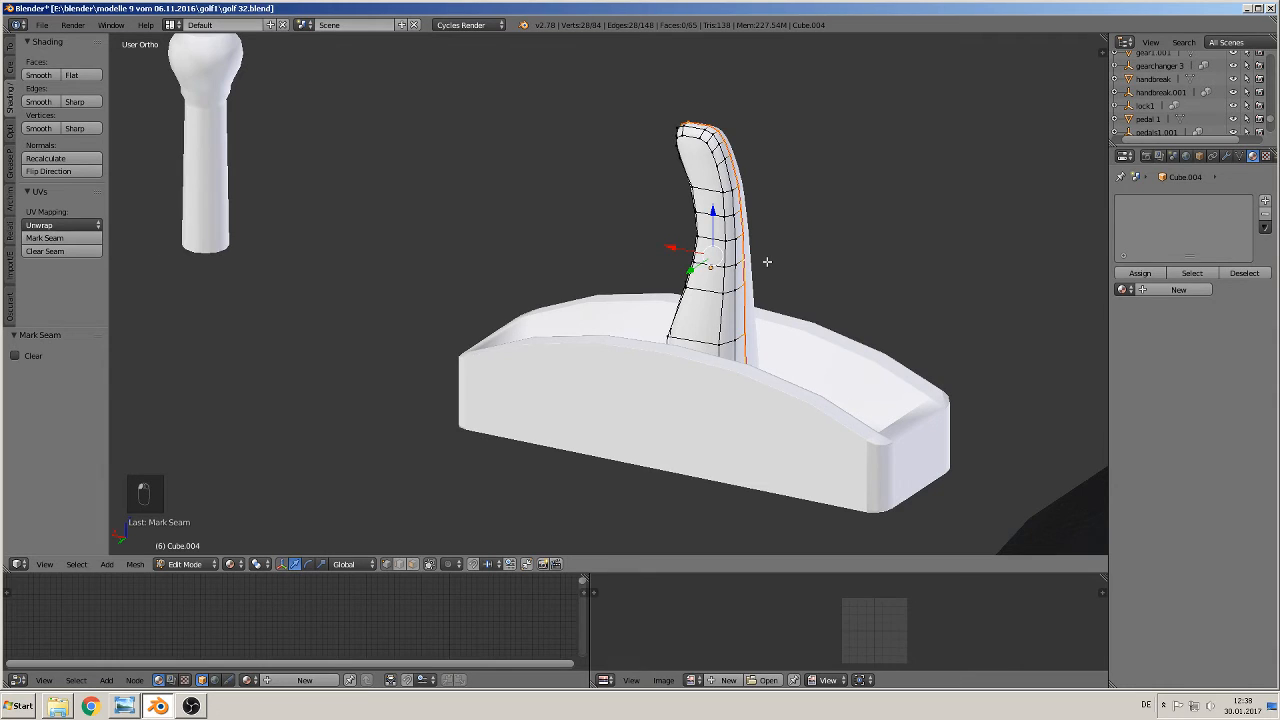
# - Examine the seam and edges around the handle's lower end in wireframe, and return to solid material display in Object Mode
pyautogui.moveTo(761, 272); pyautogui.dragTo(839, 374, button='middle')
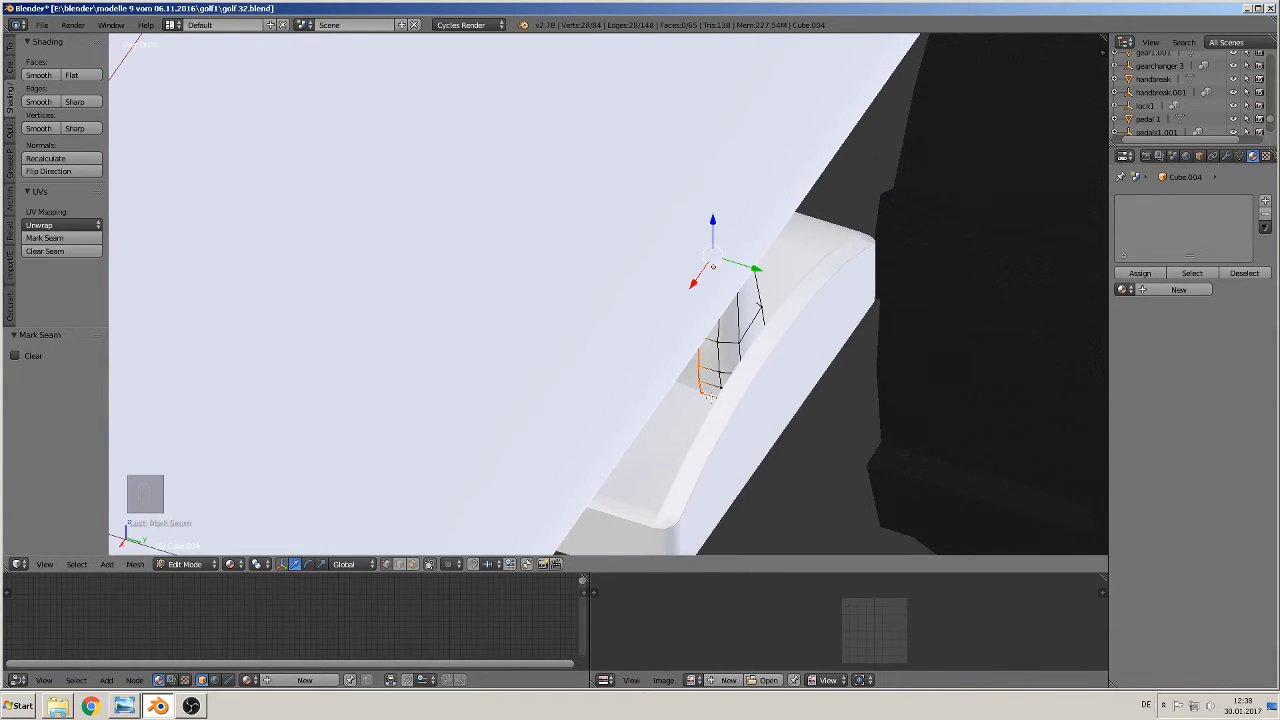
pyautogui.keyDown('alt'); pyautogui.rightClick(708, 396); pyautogui.keyUp('alt')
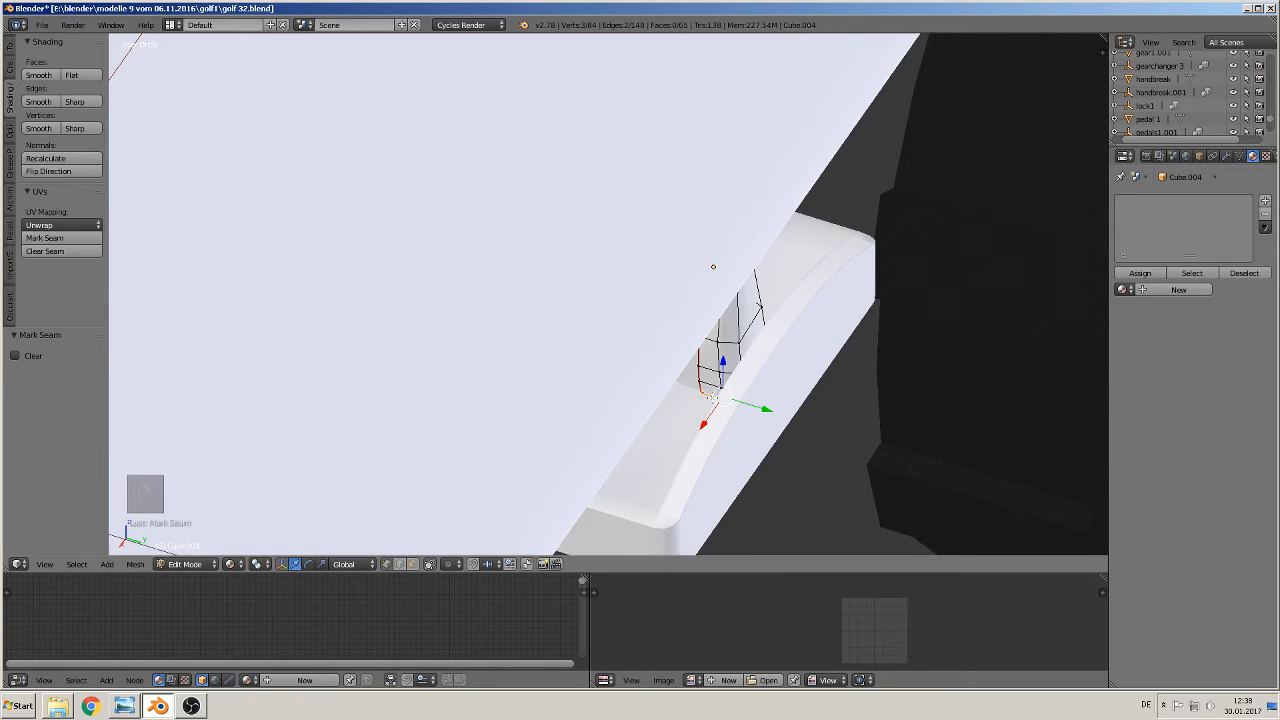
pyautogui.press('z')
pyautogui.moveTo(704, 396); pyautogui.dragTo(628, 377, button='middle')
pyautogui.scroll(2, 781, 434)
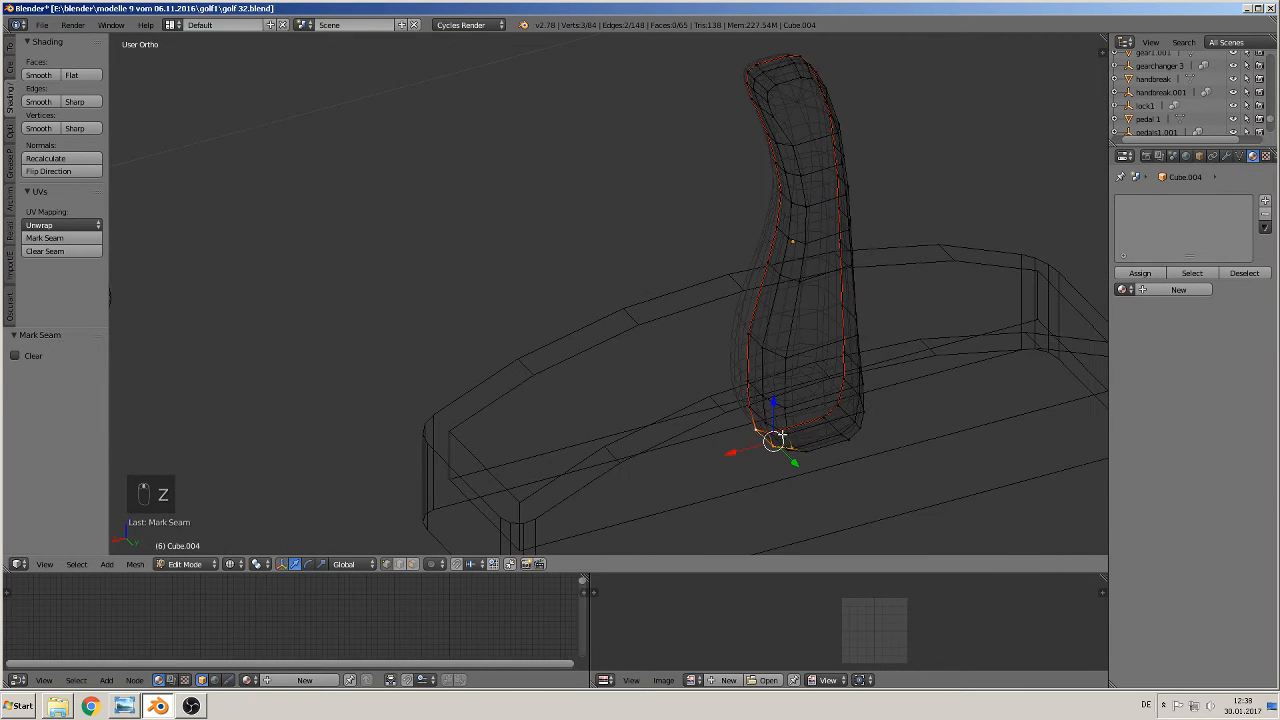
pyautogui.moveTo(813, 455); pyautogui.dragTo(741, 462, button='middle')
pyautogui.keyDown('shift'); pyautogui.moveTo(900, 510); pyautogui.dragTo(746, 451, button='middle'); pyautogui.keyUp('shift')
pyautogui.scroll(3, 748, 451)
pyautogui.keyDown('alt'); pyautogui.rightClick(730, 487); pyautogui.keyUp('alt')
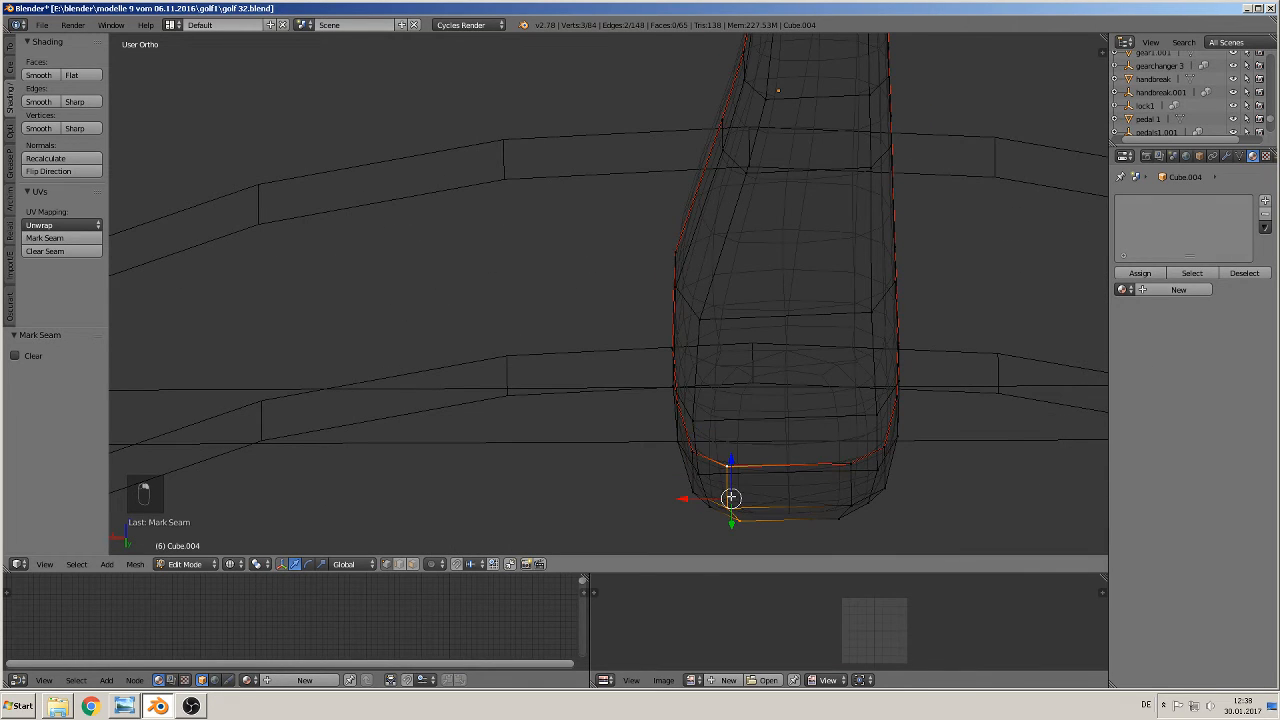
pyautogui.moveTo(731, 497); pyautogui.dragTo(820, 531, button='middle')
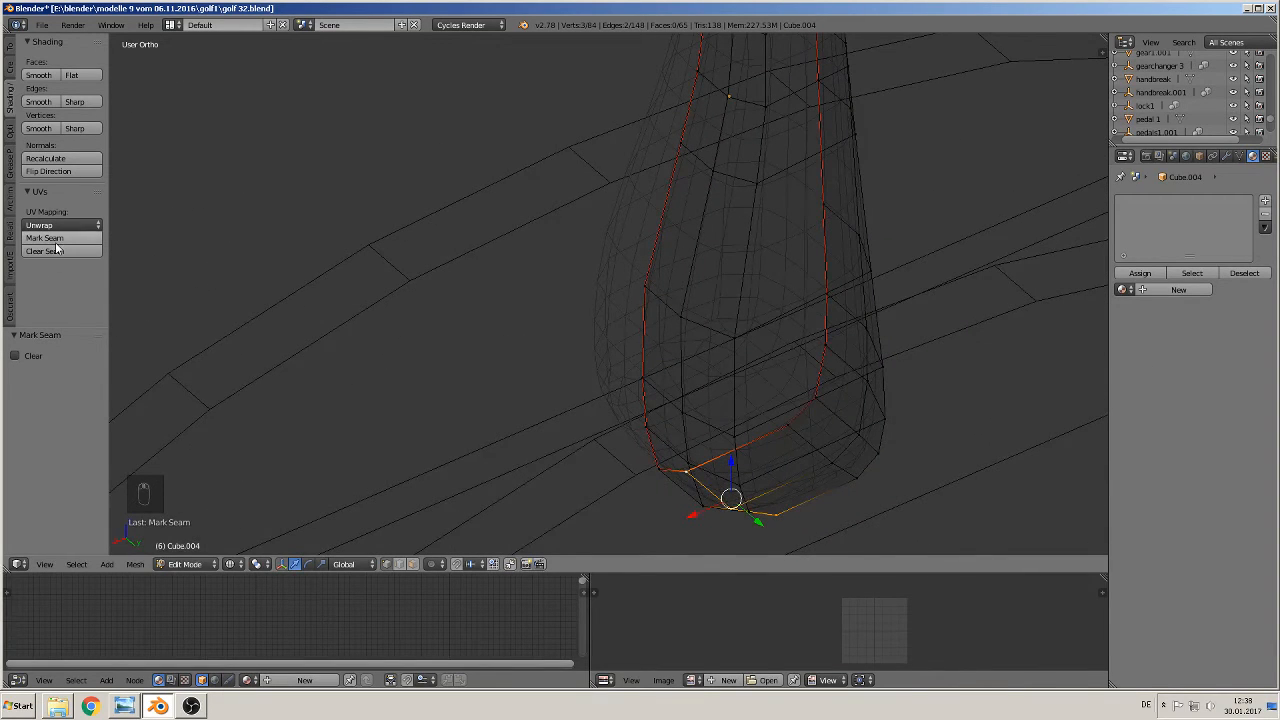
pyautogui.moveTo(335, 313); pyautogui.dragTo(391, 337, button='middle')
pyautogui.scroll(-3, 391, 337)
pyautogui.press('Tab')
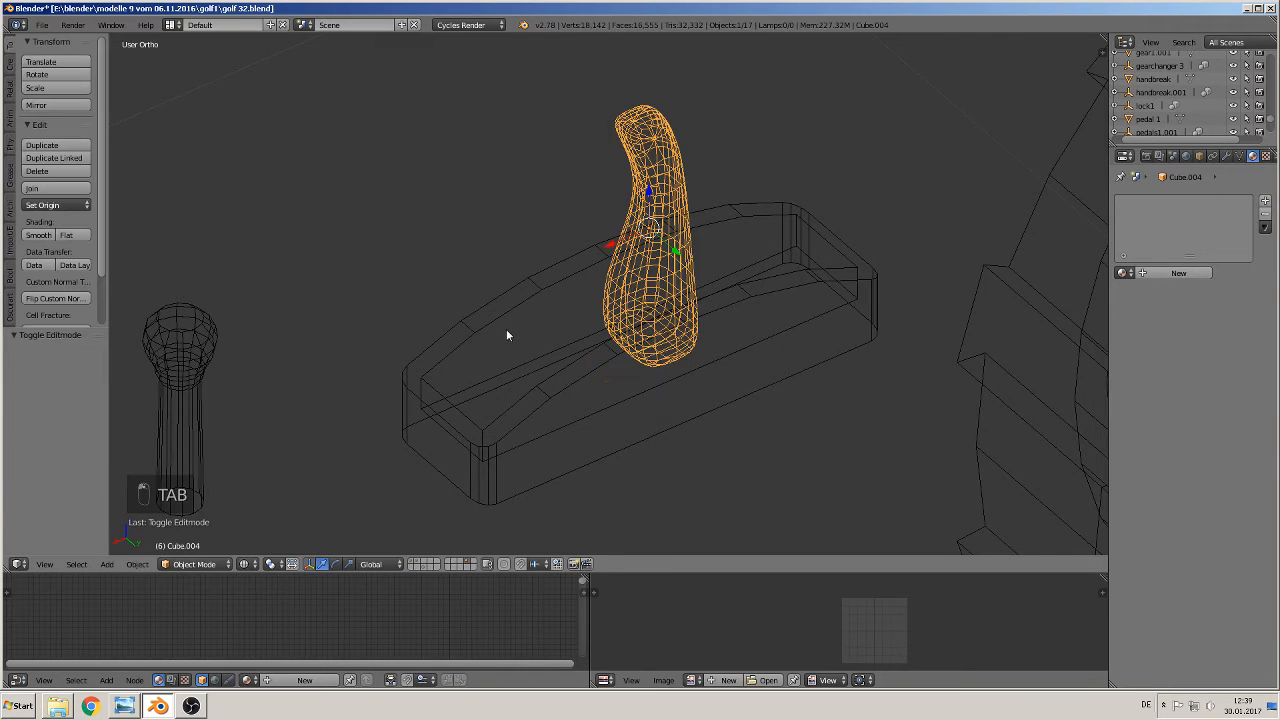
pyautogui.click(244, 564)
pyautogui.click(282, 486)
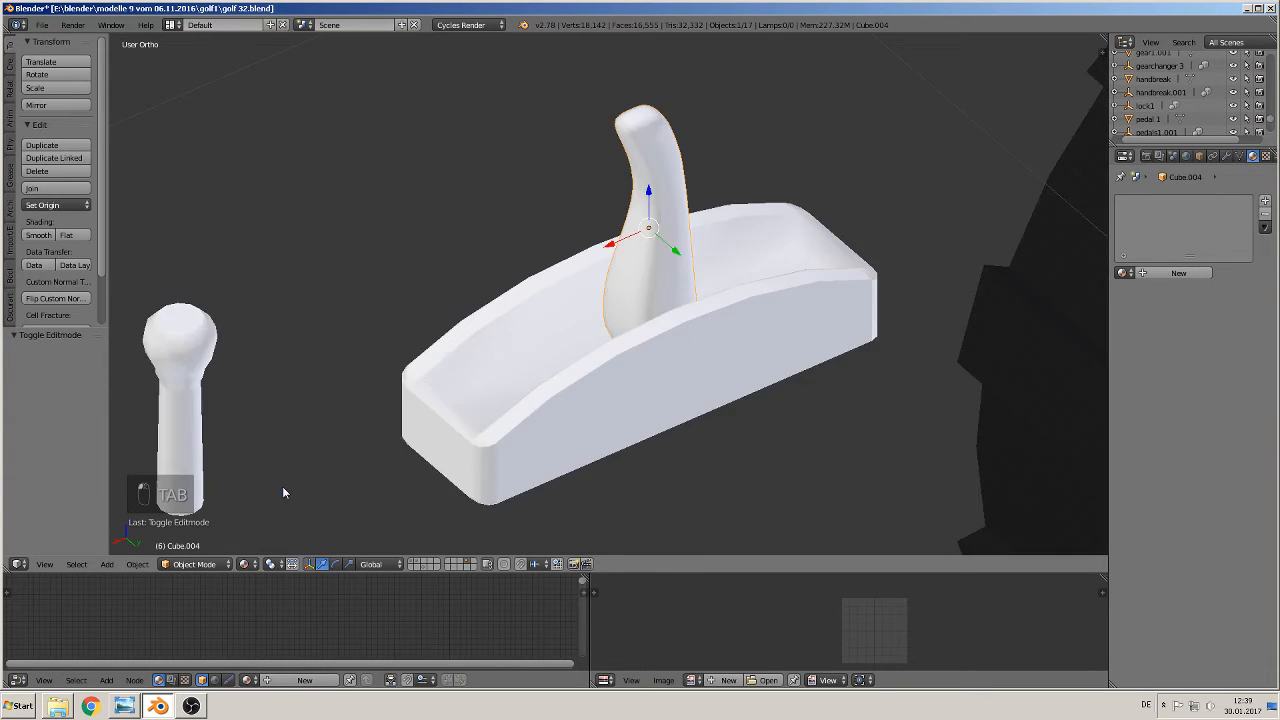
# - Select the curved handle together with the arched base and join them into one object
pyautogui.scroll(-3, 483, 425)
pyautogui.moveTo(483, 425); pyautogui.dragTo(609, 381, button='middle')
pyautogui.keyDown('shift'); pyautogui.rightClick(652, 328); pyautogui.keyUp('shift')
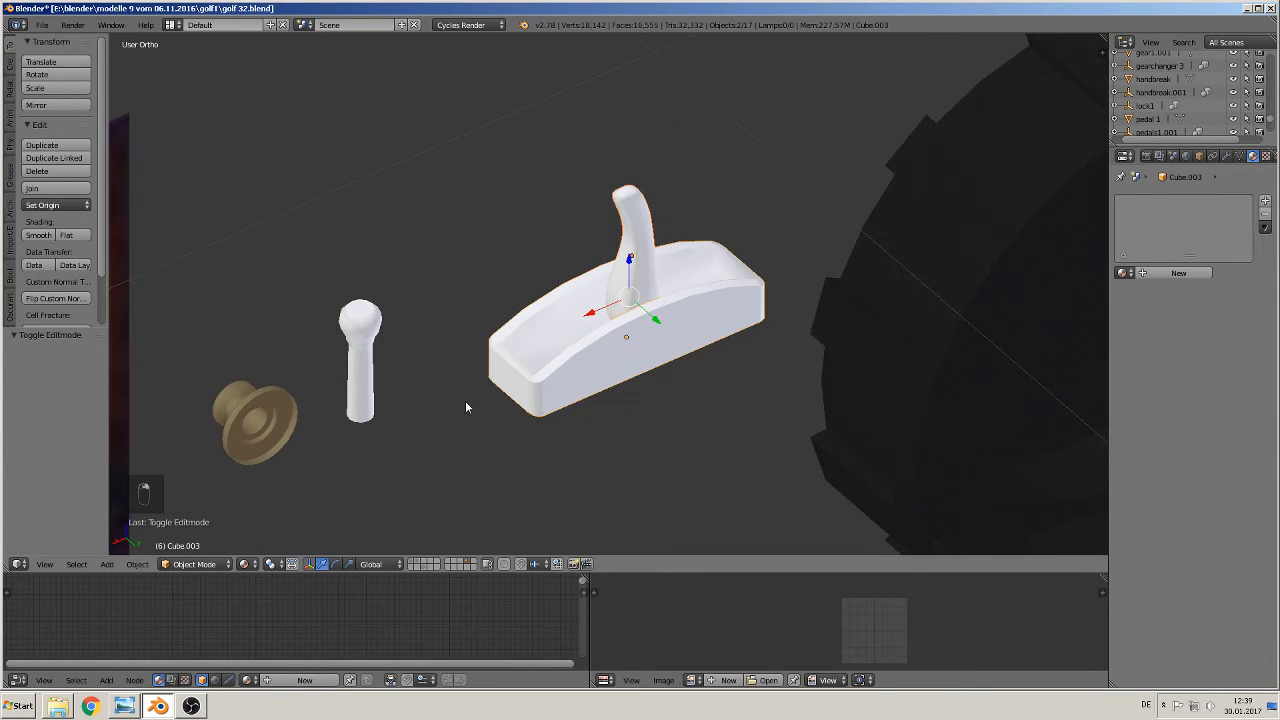
pyautogui.click(50, 190)
# - Select the long and short straight edges outlining the underside of the arched base in Edit Mode
pyautogui.moveTo(720, 307)
pyautogui.mouseDown(button='middle')
pyautogui.moveTo(628, 403)
pyautogui.moveTo(634, 423)
pyautogui.moveTo(701, 308)
pyautogui.mouseUp(button='middle')
pyautogui.press('Tab')
pyautogui.press('\\')
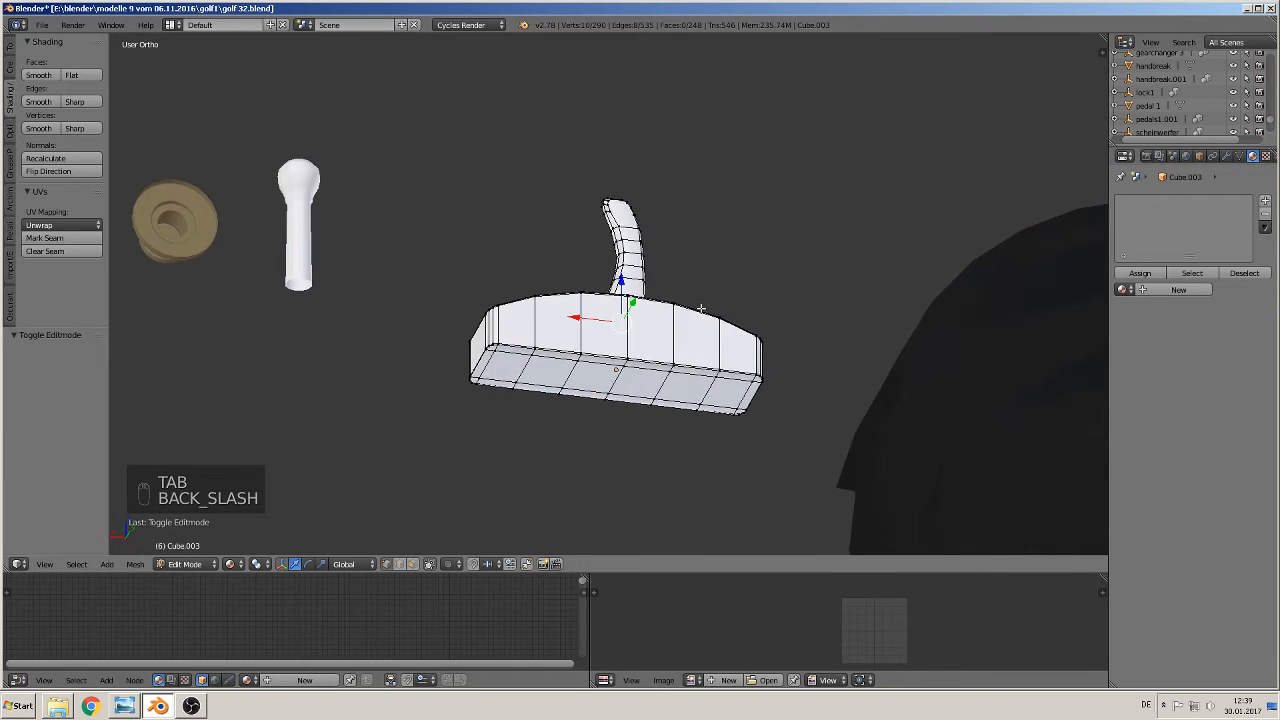
pyautogui.scroll(3, 487, 392)
pyautogui.keyDown('alt'); pyautogui.rightClick(505, 392); pyautogui.keyUp('alt')
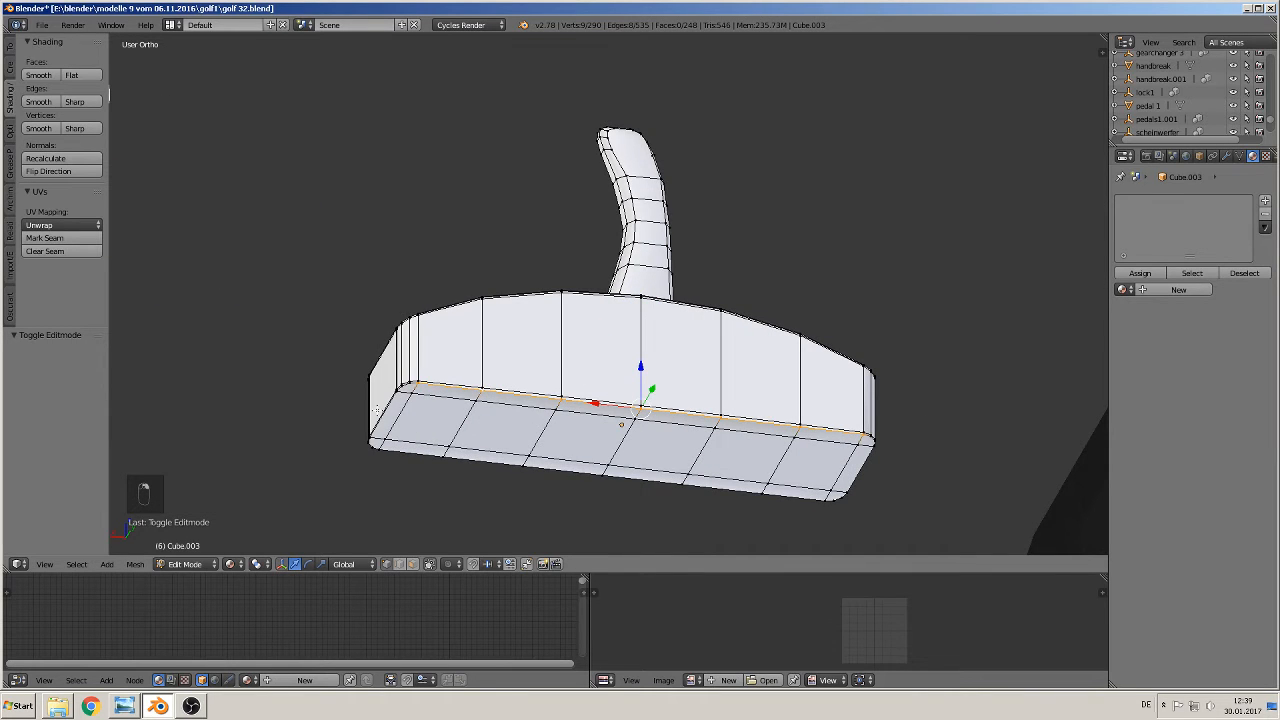
pyautogui.keyDown('alt'); pyautogui.keyDown('shift'); pyautogui.rightClick(408, 451); pyautogui.keyUp('shift'); pyautogui.keyUp('alt')
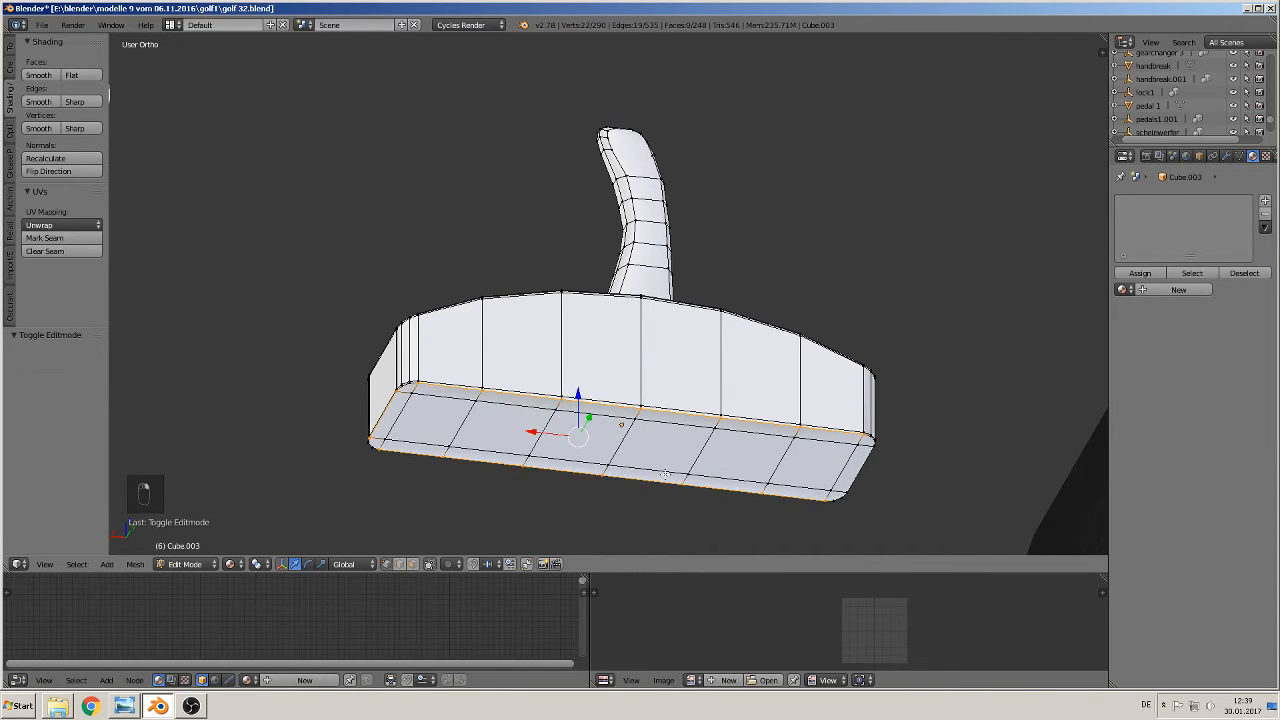
pyautogui.keyDown('alt'); pyautogui.keyDown('shift'); pyautogui.rightClick(877, 479); pyautogui.keyUp('shift'); pyautogui.keyUp('alt')
# - Add the rounded corner edges at one end of the base's underside to the selected outline
pyautogui.scroll(6, 878, 482)
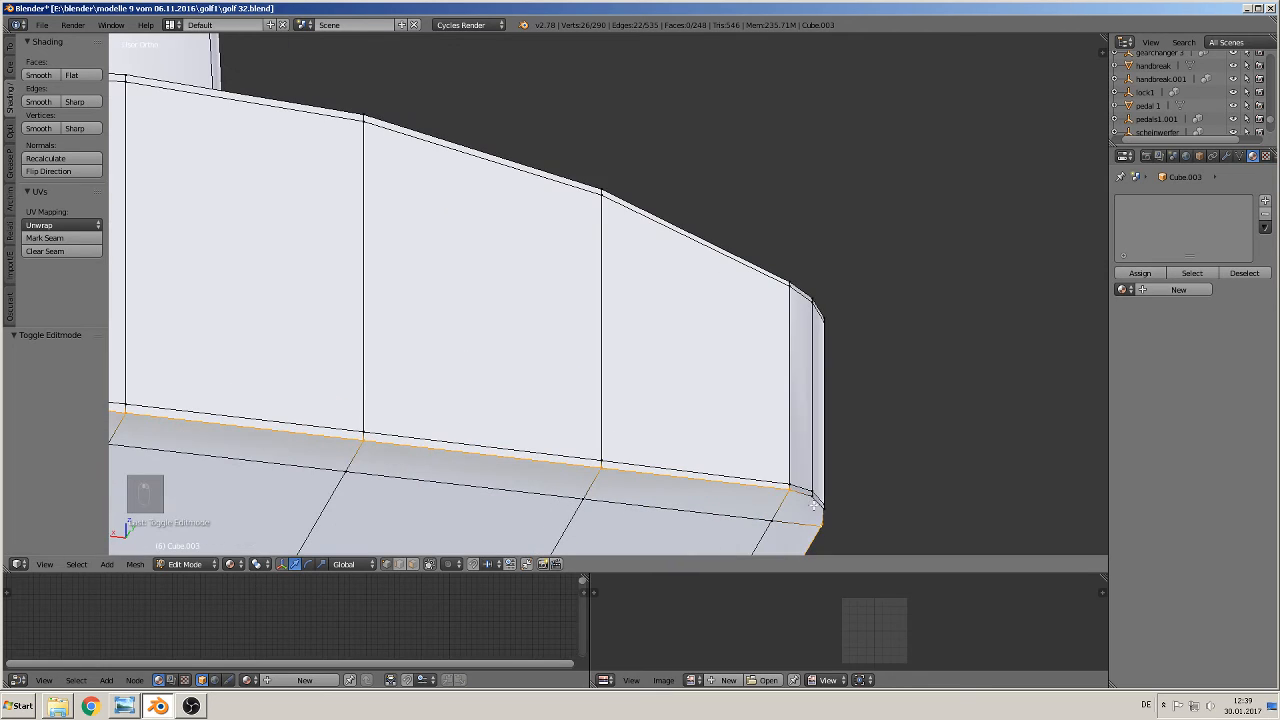
pyautogui.keyDown('shift'); pyautogui.rightClick(820, 510); pyautogui.keyUp('shift')
pyautogui.keyDown('shift'); pyautogui.rightClick(821, 506); pyautogui.keyUp('shift')
pyautogui.keyDown('shift'); pyautogui.rightClick(824, 509); pyautogui.keyUp('shift')
pyautogui.moveTo(821, 533); pyautogui.dragTo(797, 198, button='middle')
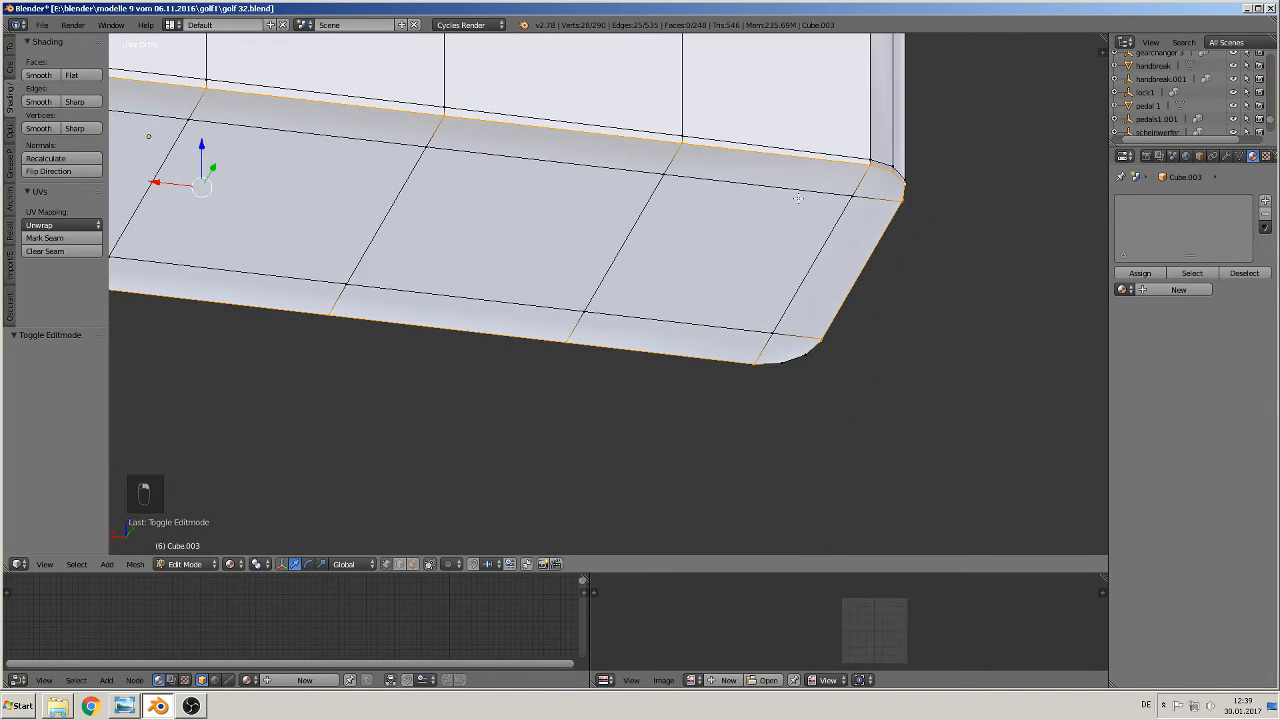
pyautogui.keyDown('shift'); pyautogui.rightClick(808, 361); pyautogui.keyUp('shift')
pyautogui.keyDown('shift'); pyautogui.rightClick(786, 364); pyautogui.keyUp('shift')
# - Add the rounded corner edges at the opposite end and mark the complete underside outline as a UV seam
pyautogui.keyDown('shift'); pyautogui.moveTo(408, 245); pyautogui.dragTo(763, 380, button='middle'); pyautogui.keyUp('shift')
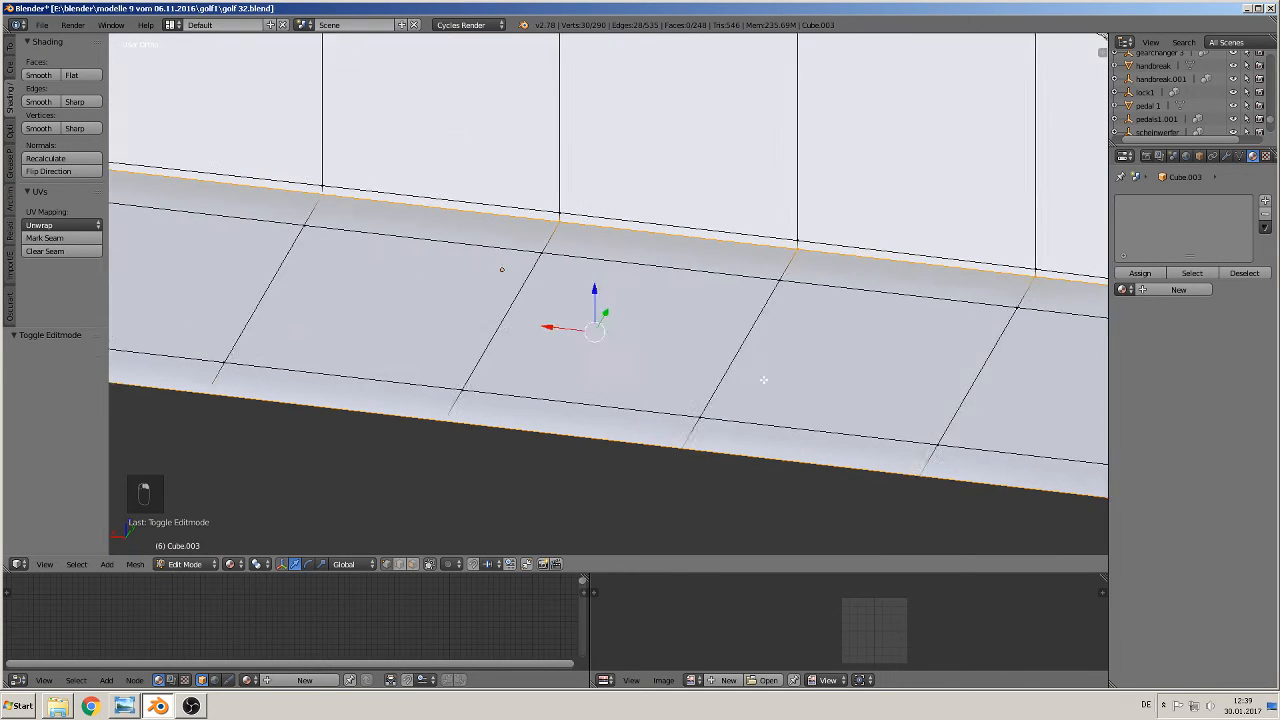
pyautogui.keyDown('shift'); pyautogui.moveTo(415, 347); pyautogui.dragTo(1008, 426, button='middle'); pyautogui.keyUp('shift')
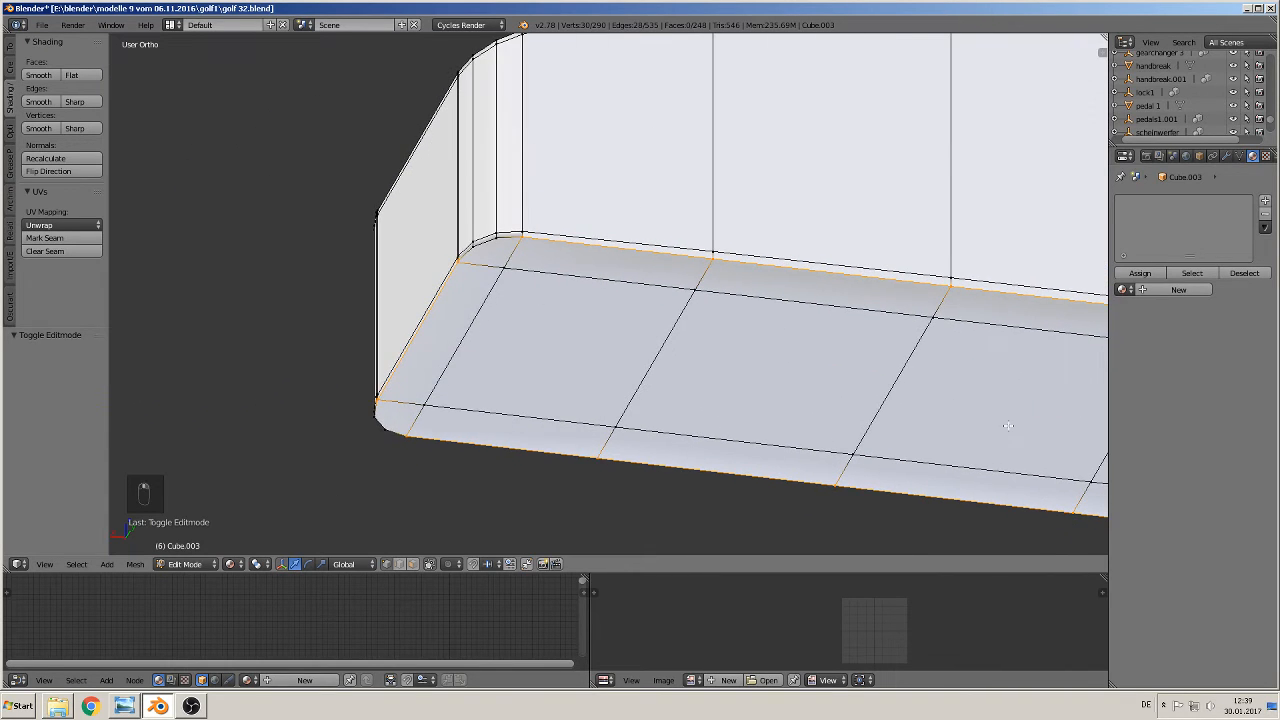
pyautogui.keyDown('shift'); pyautogui.rightClick(497, 238); pyautogui.keyUp('shift')
pyautogui.keyDown('shift'); pyautogui.rightClick(480, 244); pyautogui.keyUp('shift')
pyautogui.keyDown('shift'); pyautogui.rightClick(381, 418); pyautogui.keyUp('shift')
pyautogui.keyDown('shift'); pyautogui.rightClick(391, 429); pyautogui.keyUp('shift')
pyautogui.click(53, 240)
pyautogui.scroll(-8, 735, 335)
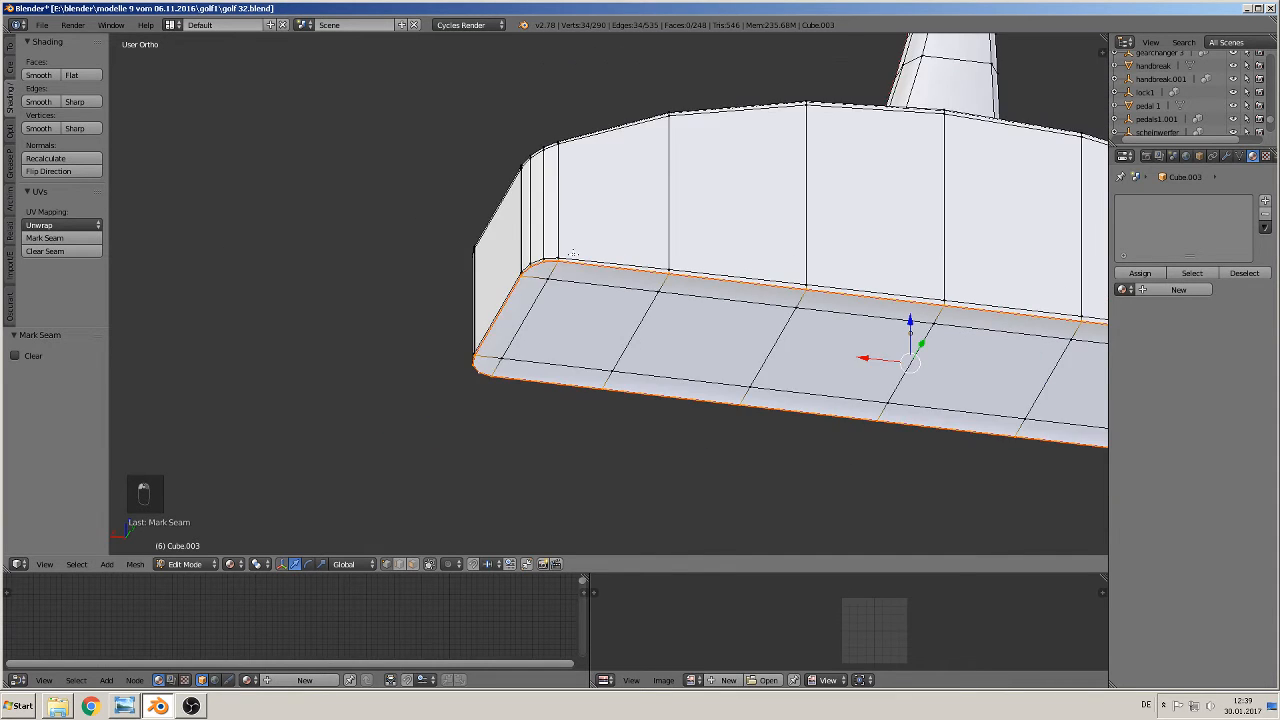
# - Mark the edge loop running up the base's end face beside its corner as a UV seam and return to Object Mode
pyautogui.moveTo(735, 335); pyautogui.dragTo(726, 366, button='middle')
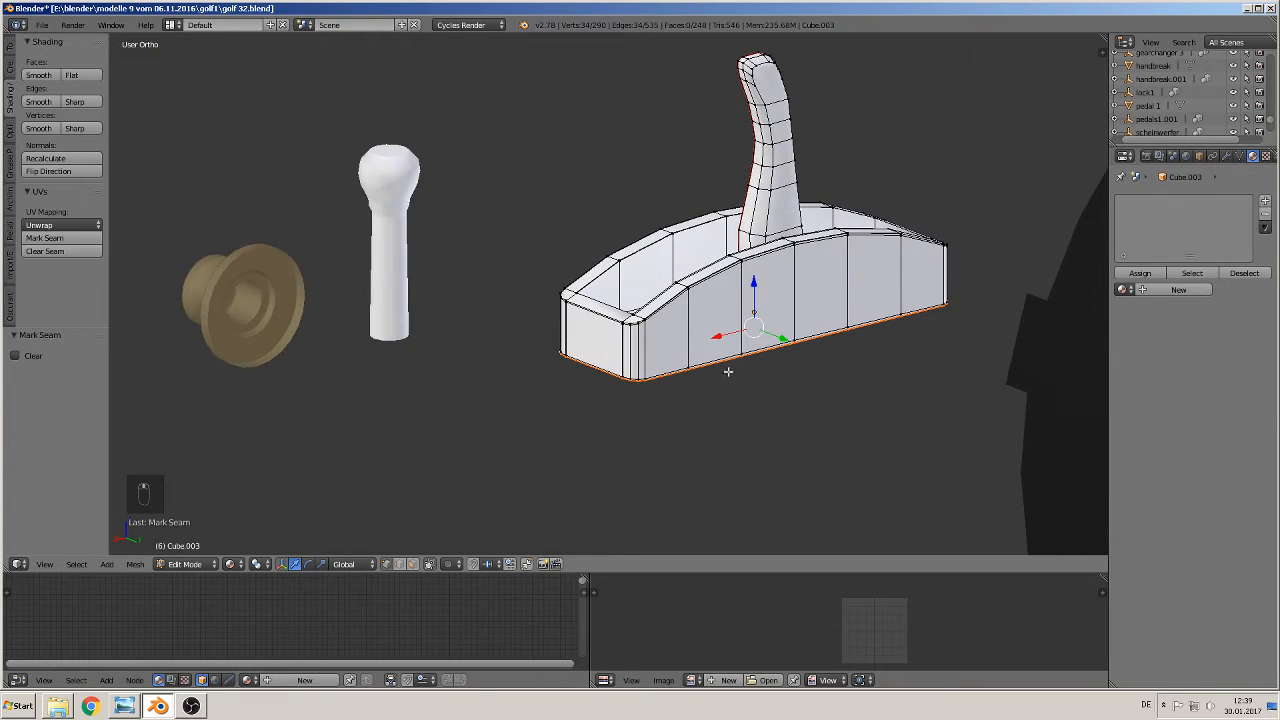
pyautogui.keyDown('alt'); pyautogui.rightClick(614, 343); pyautogui.keyUp('alt')
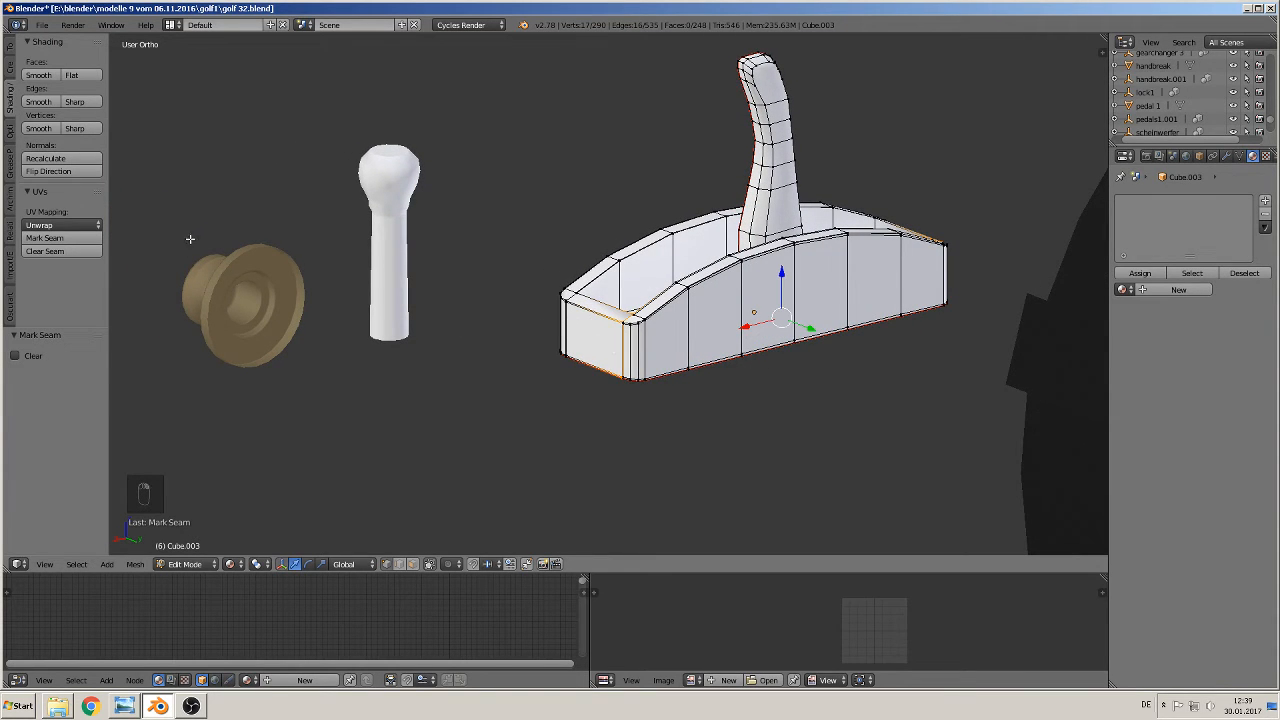
pyautogui.keyDown('shift'); pyautogui.moveTo(754, 246); pyautogui.dragTo(567, 269, button='middle'); pyautogui.keyUp('shift')
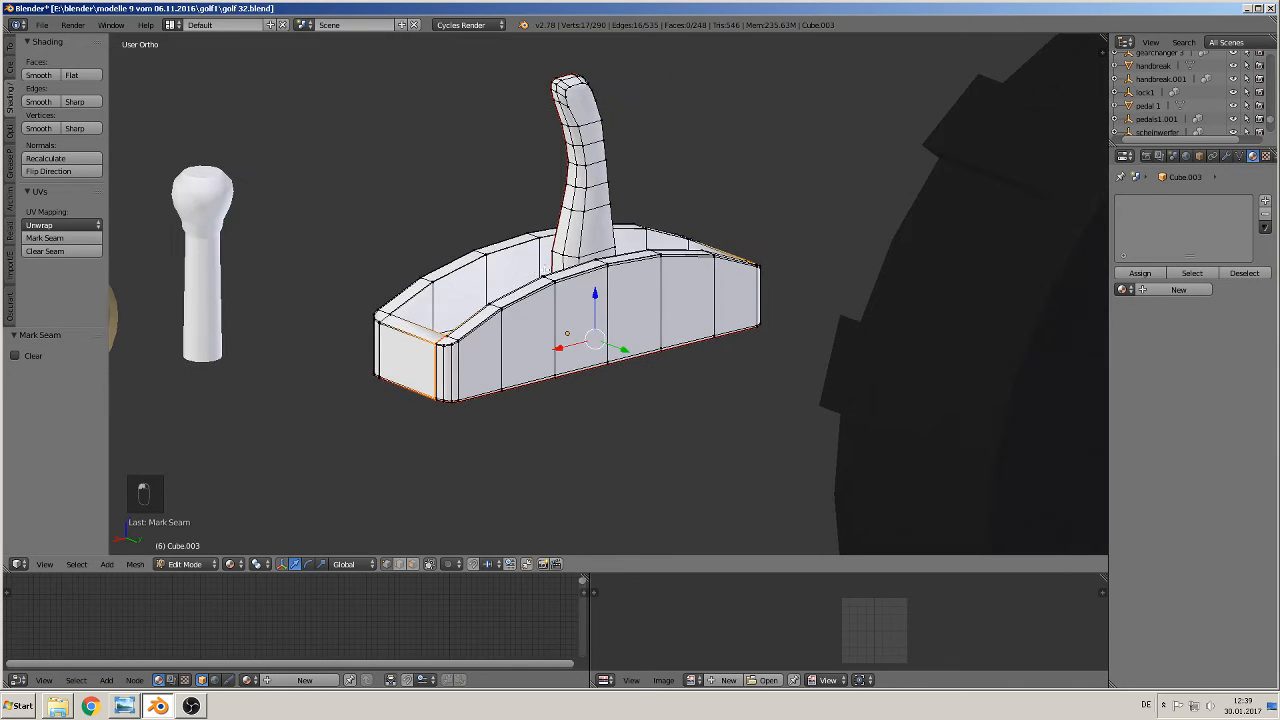
pyautogui.press('Tab')
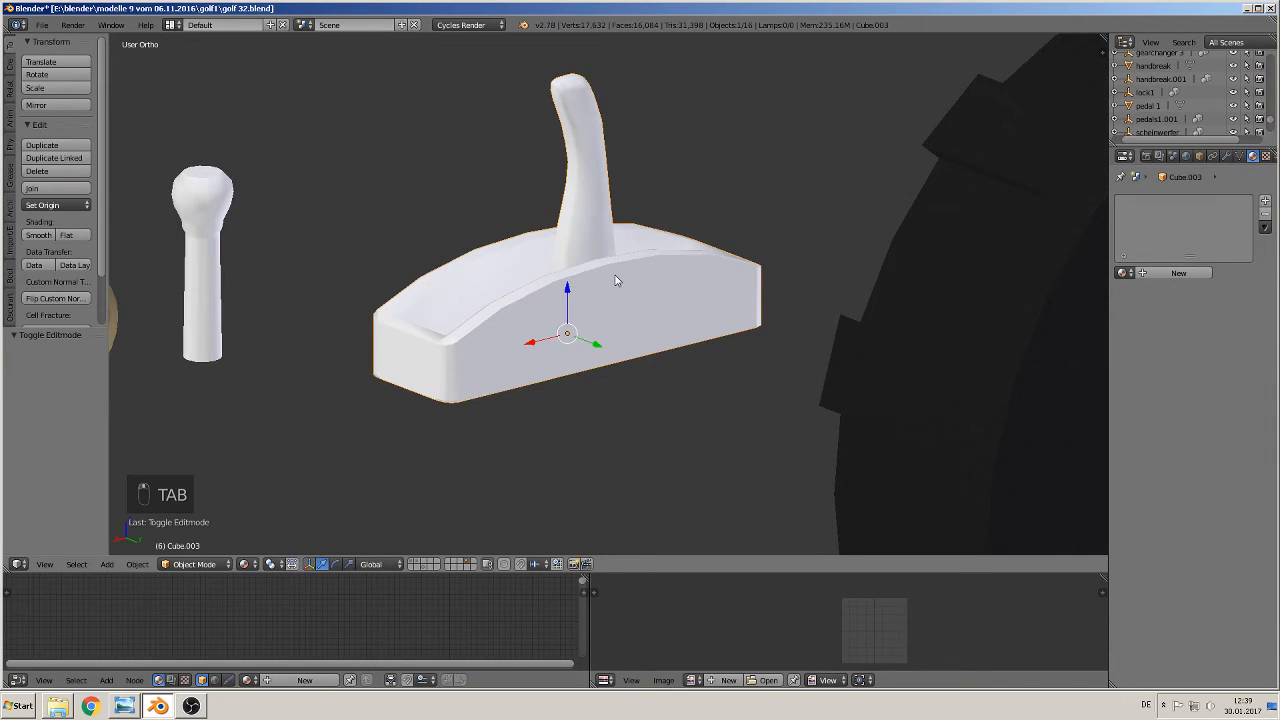
# - Assign the existing black plastic material to the joined handle and base
pyautogui.click(1124, 274)
pyautogui.write('bla')
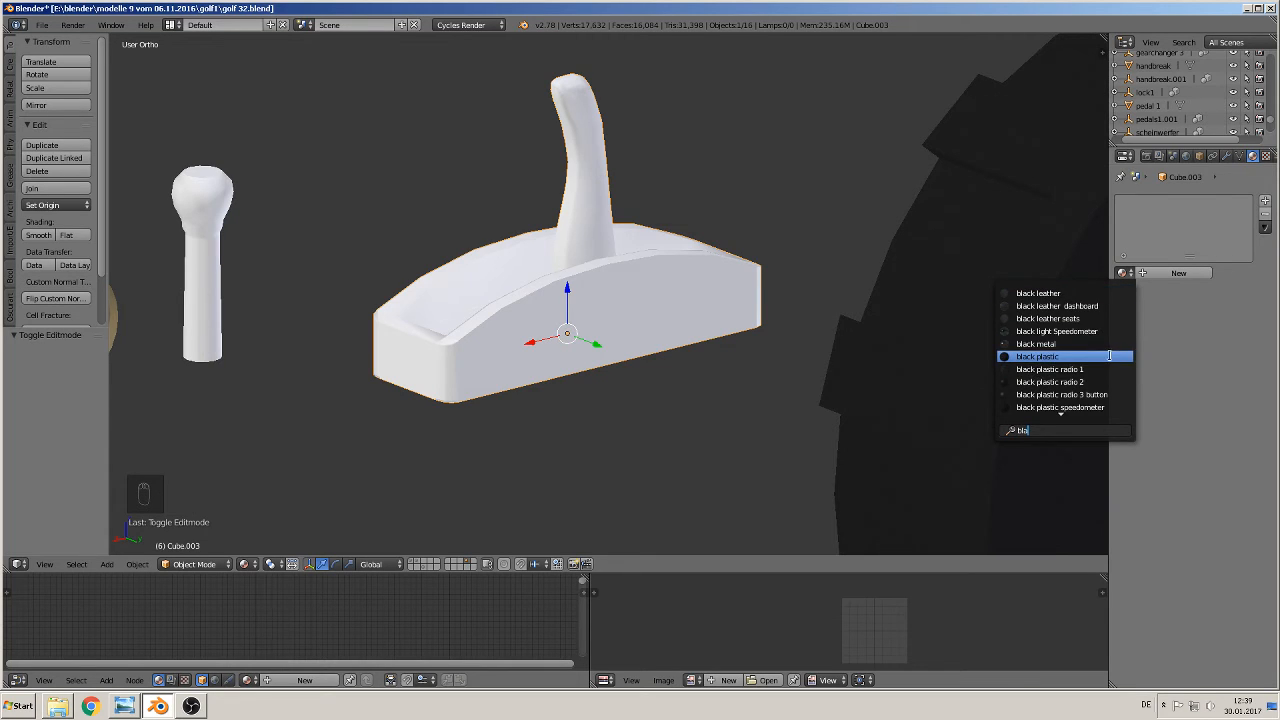
pyautogui.click(1100, 356)
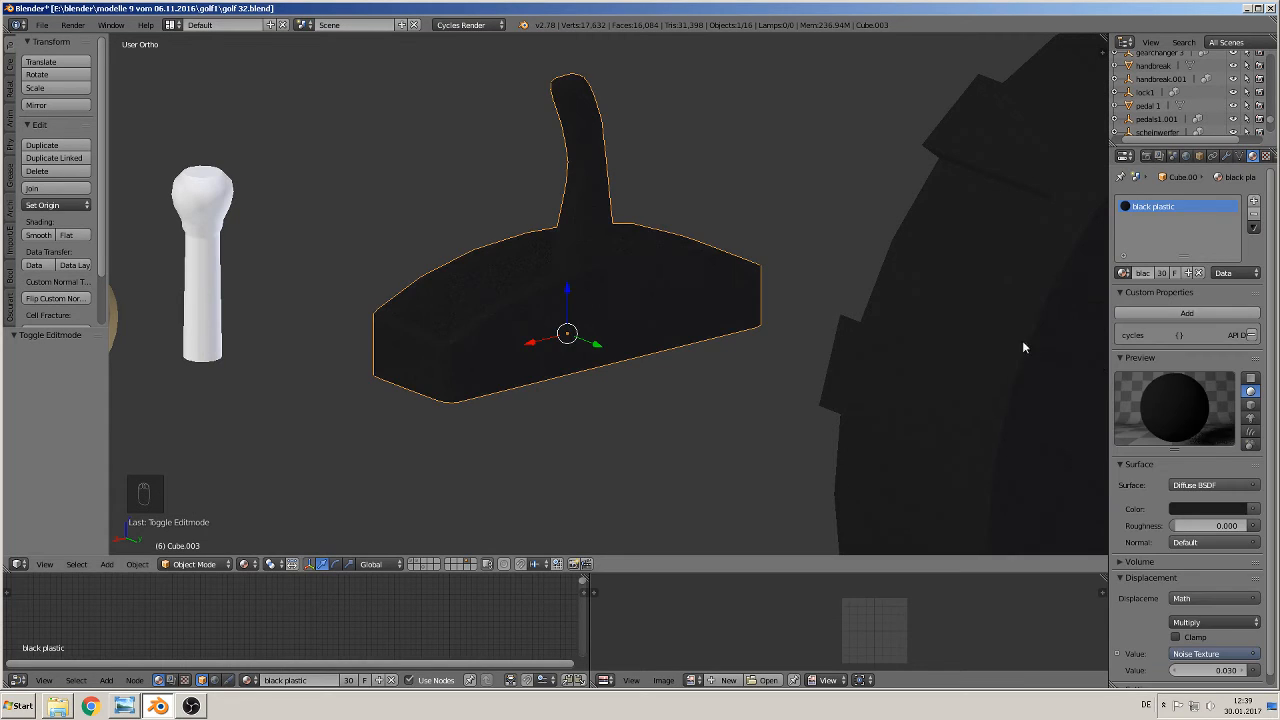
# - Deselect all objects and save the scene file golf 32.blend
pyautogui.scroll(-3, 1022, 347)
pyautogui.press('a')
pyautogui.scroll(-1, 478, 369)
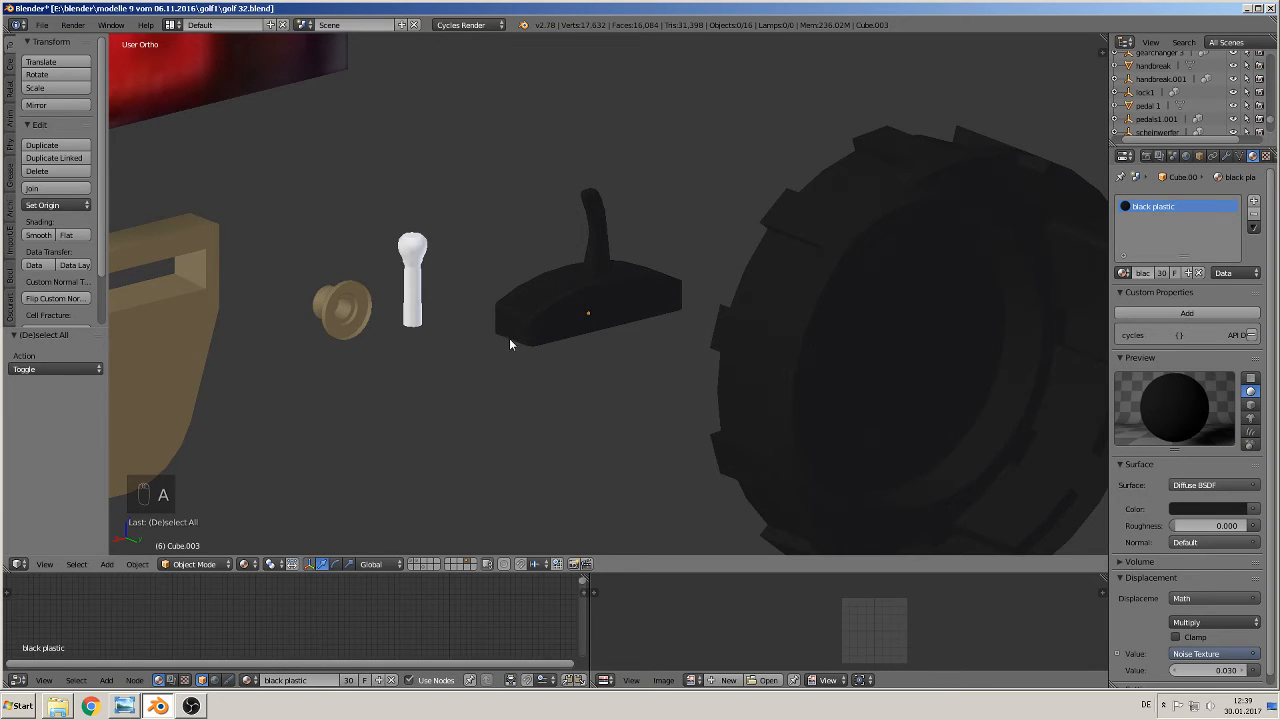
pyautogui.moveTo(485, 338); pyautogui.dragTo(734, 317, button='middle')
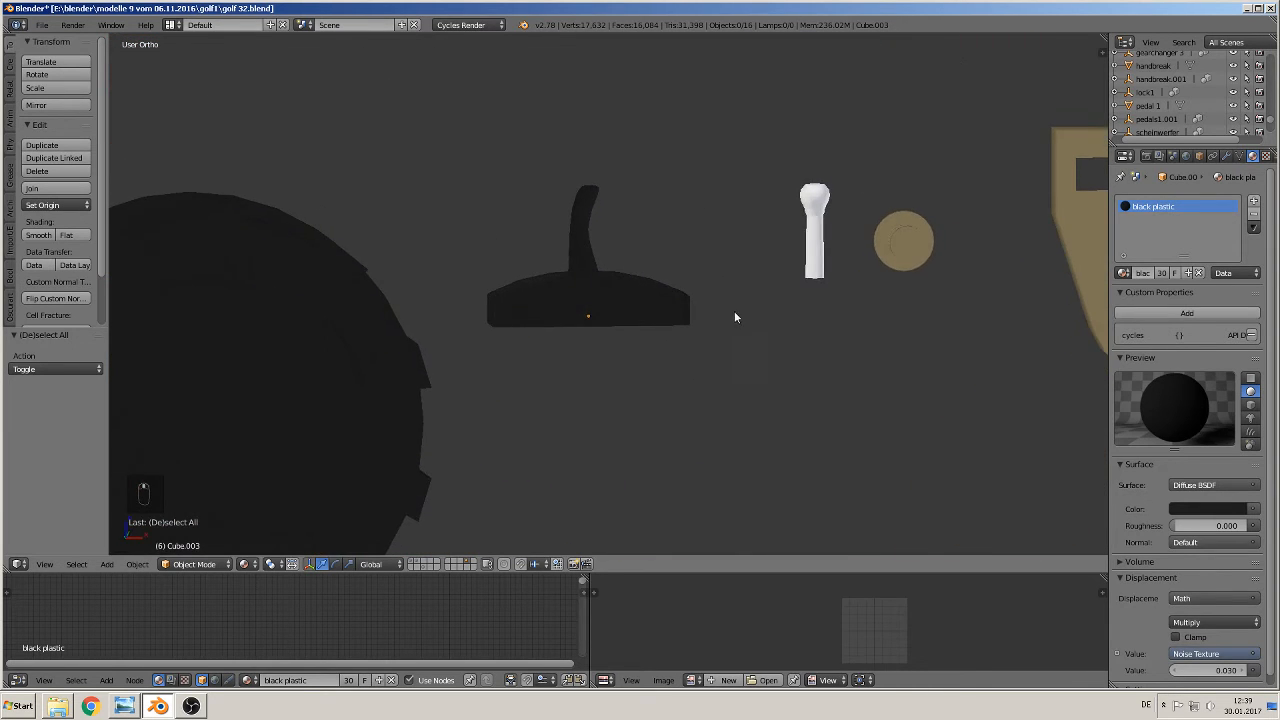
pyautogui.scroll(-5, 745, 325)
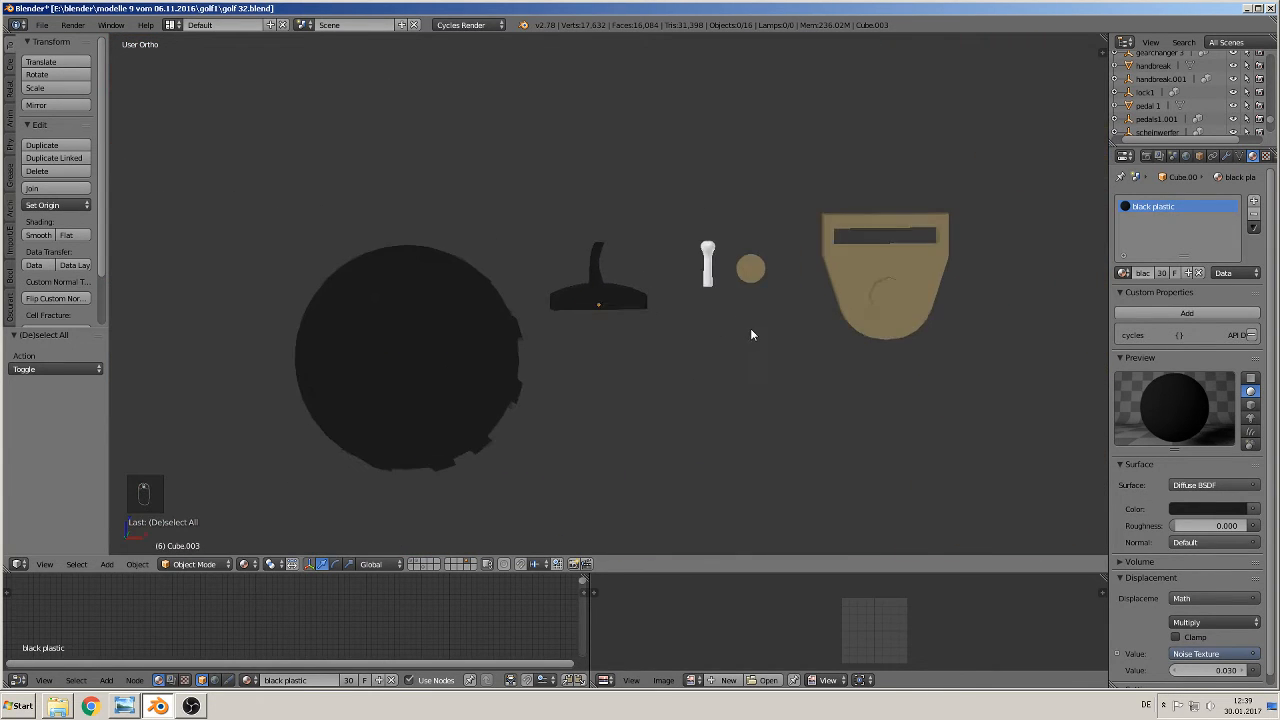
pyautogui.click(50, 27)
pyautogui.click(42, 127)
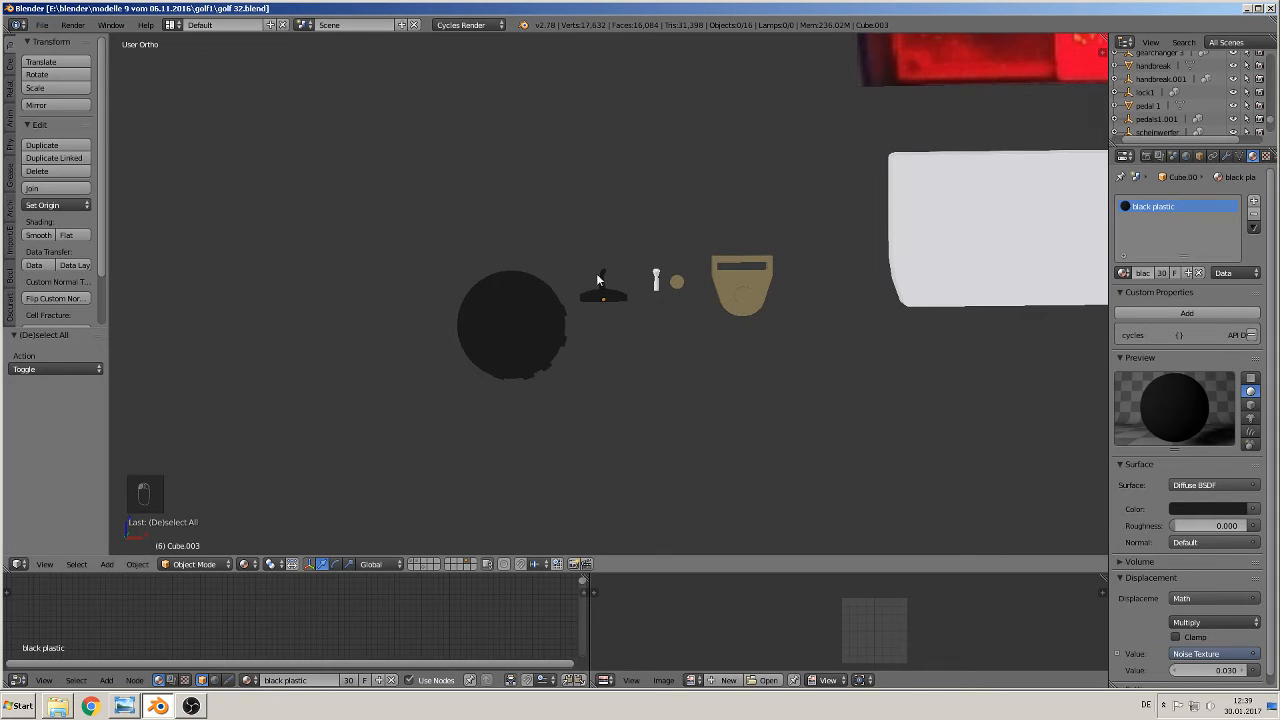
# - Assign the existing black plastic material to the small white round-headed lever beside the flat disc
pyautogui.scroll(6, 711, 318)
pyautogui.rightClick(785, 240)
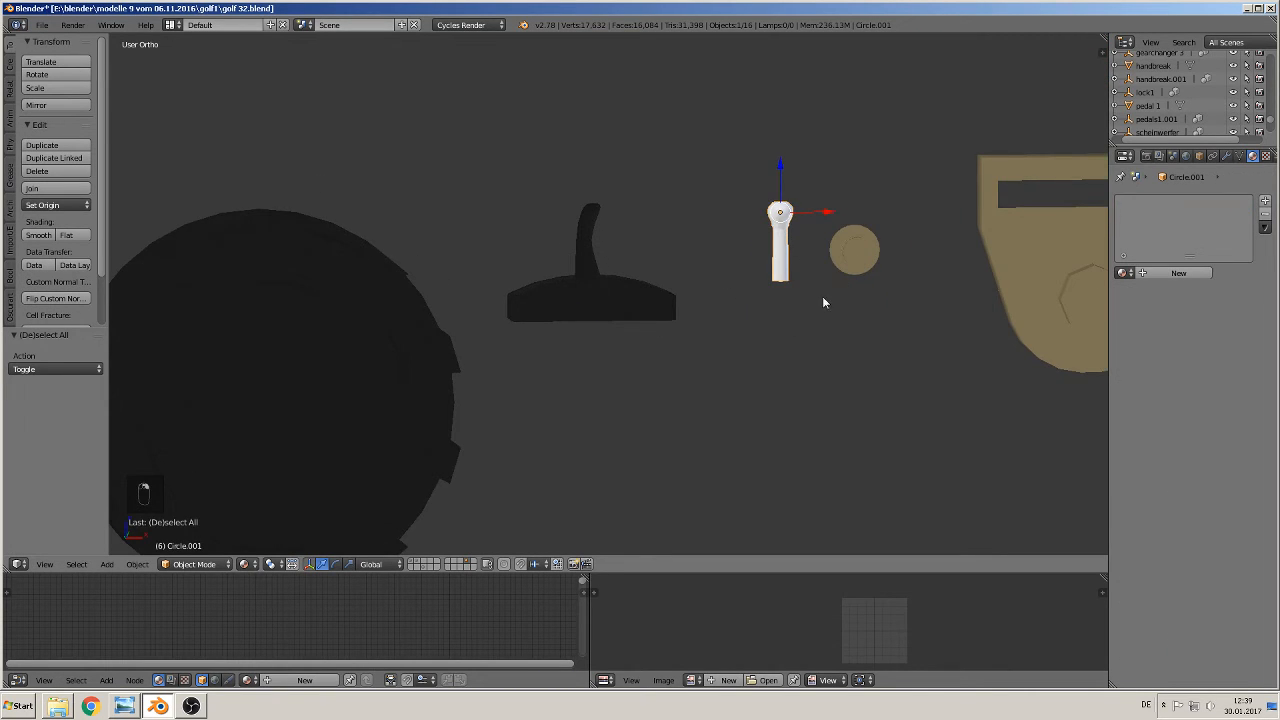
pyautogui.scroll(4, 824, 302)
pyautogui.press('Tab')
pyautogui.moveTo(740, 348); pyautogui.dragTo(702, 306, button='middle')
pyautogui.click(1122, 289)
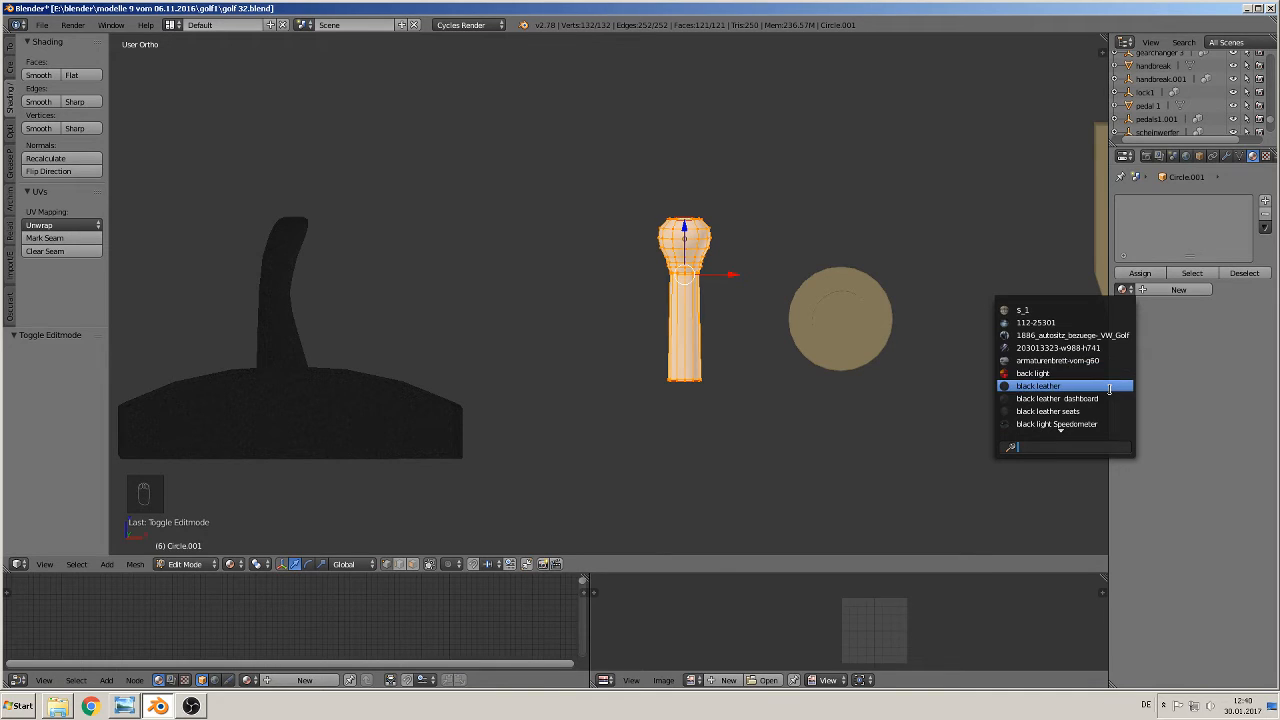
pyautogui.write('bl')
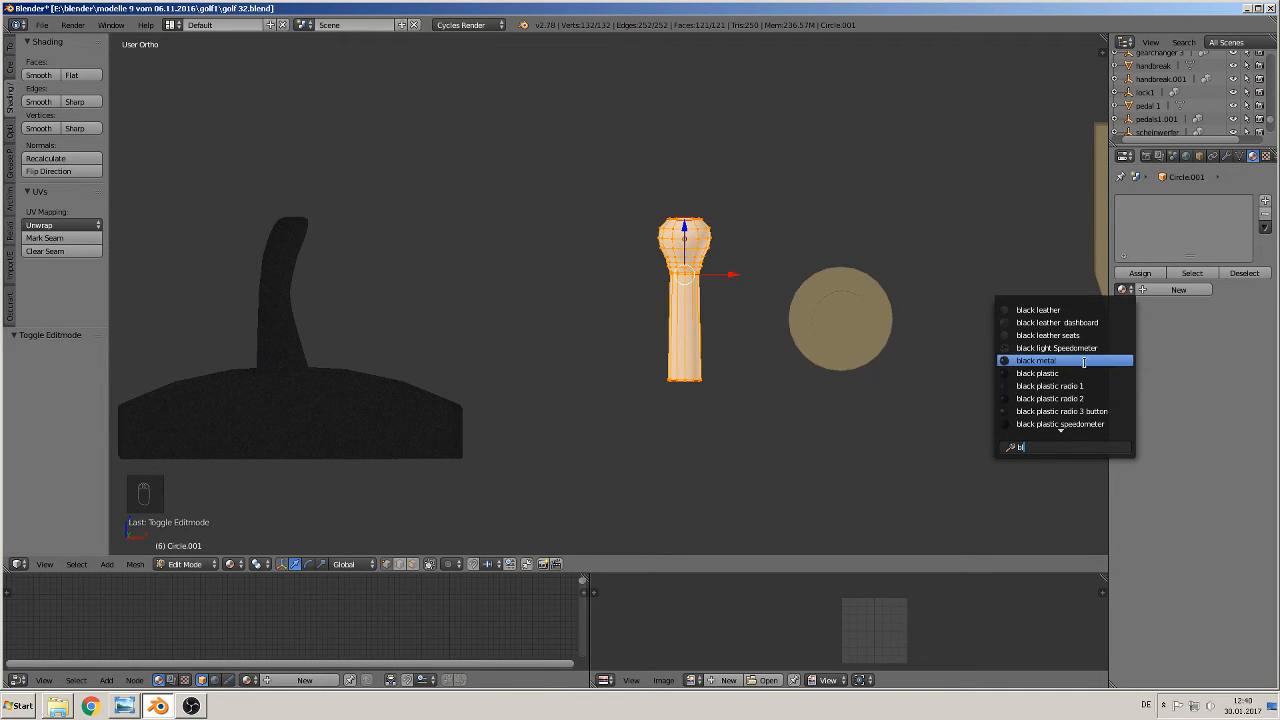
pyautogui.click(1066, 373)
pyautogui.press('Tab')
pyautogui.scroll(-4, 770, 306)
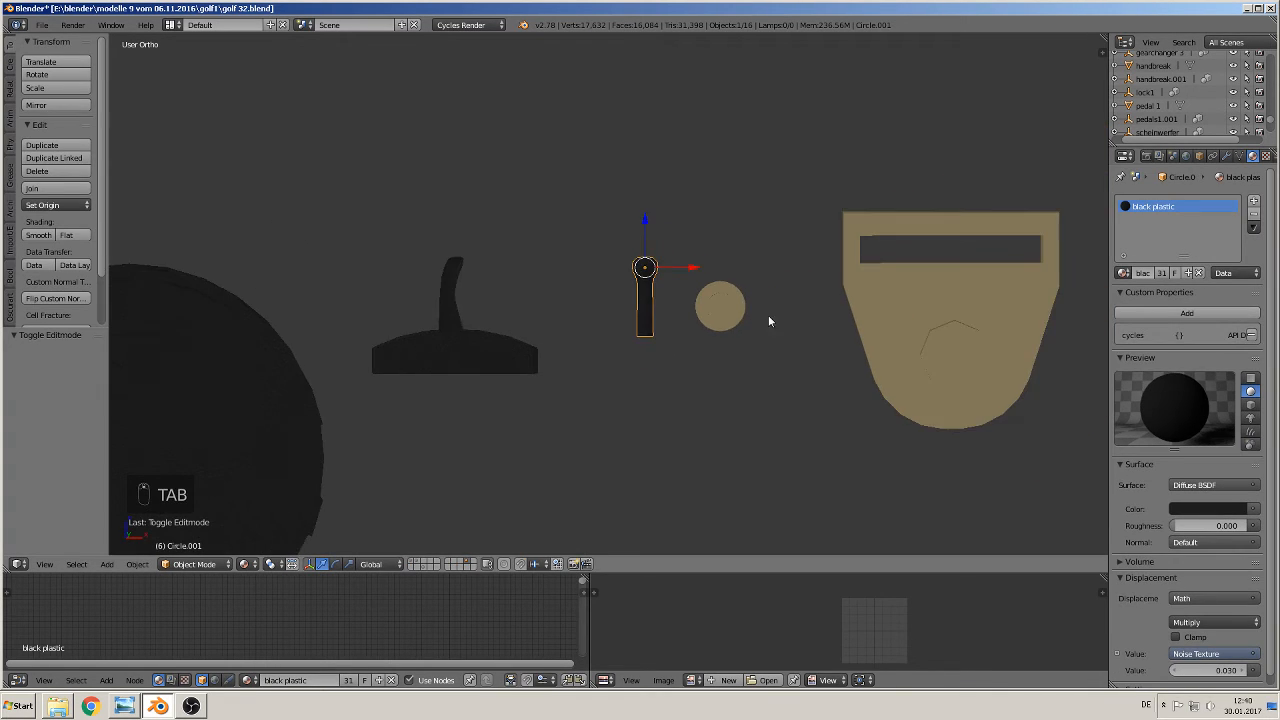
# - Assign the existing black plastic material to the white sun visor above the lights
pyautogui.scroll(6, 690, 329)
pyautogui.scroll(-11, 705, 340)
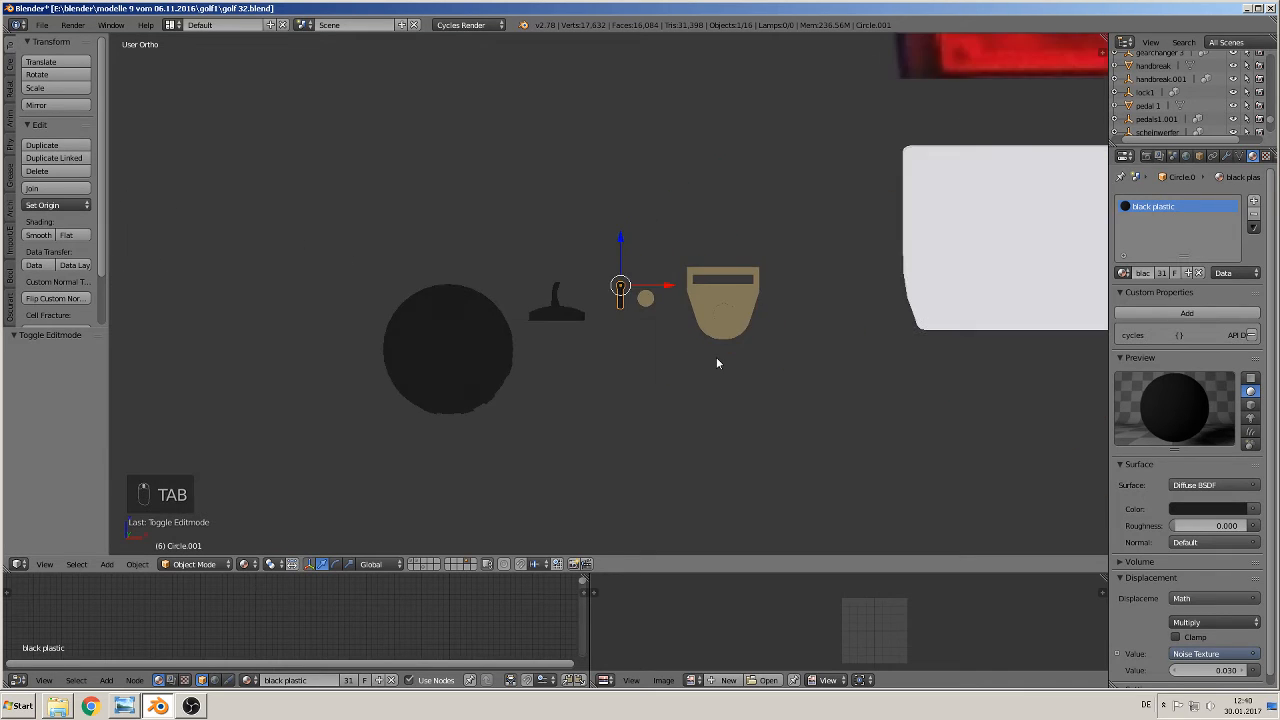
pyautogui.scroll(-7, 718, 356)
pyautogui.keyDown('shift'); pyautogui.moveTo(767, 335); pyautogui.dragTo(665, 366, button='middle'); pyautogui.keyUp('shift')
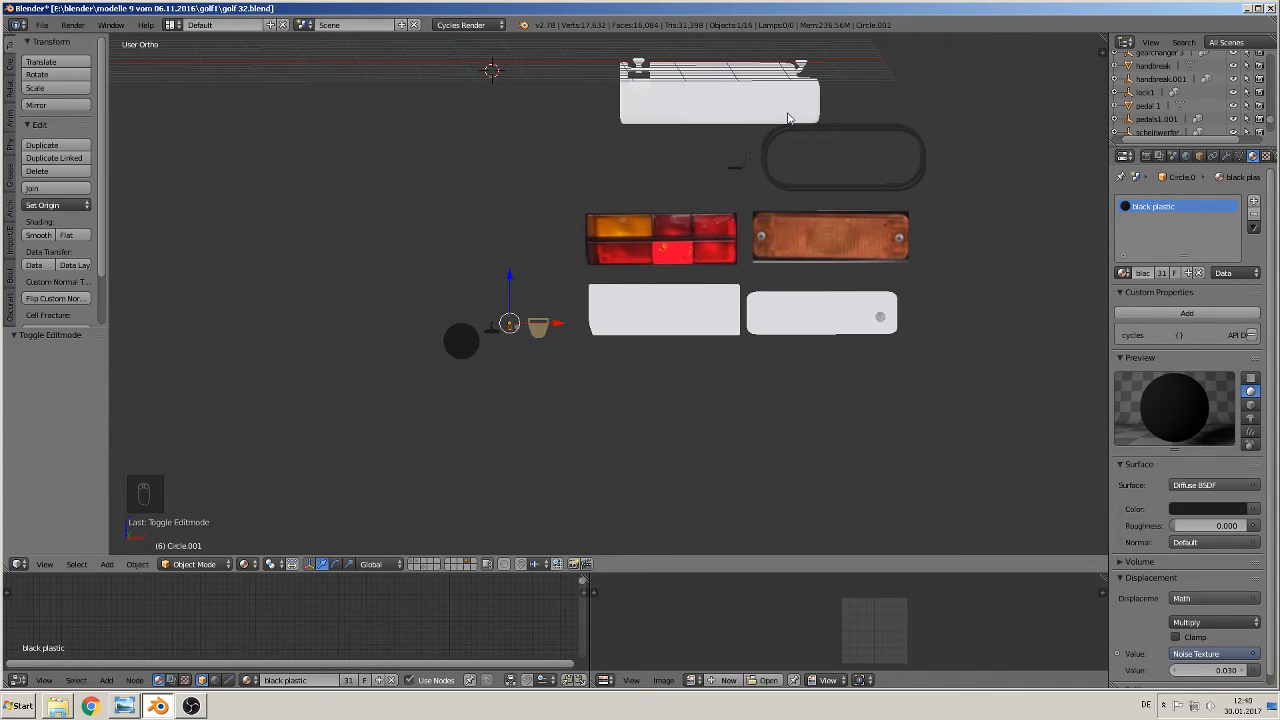
pyautogui.keyDown('shift'); pyautogui.moveTo(788, 118); pyautogui.dragTo(664, 319, button='middle'); pyautogui.keyUp('shift')
pyautogui.scroll(1, 634, 283)
pyautogui.scroll(3, 655, 295)
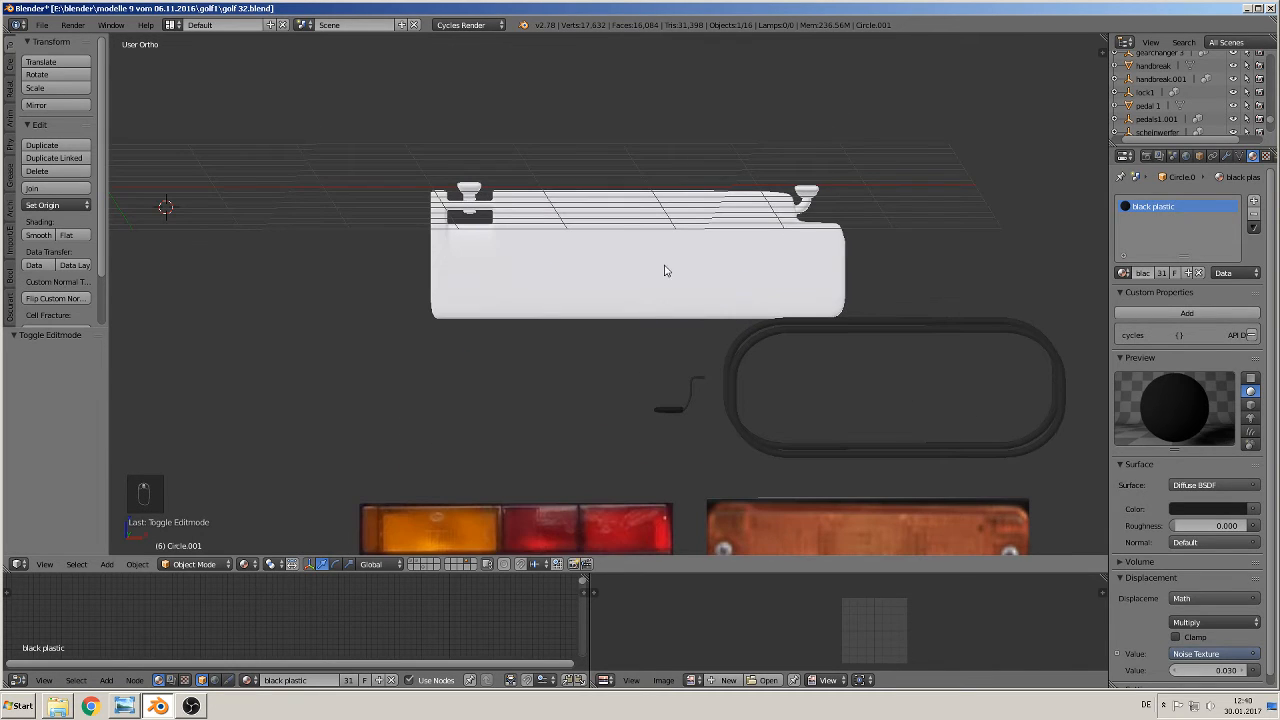
pyautogui.rightClick(665, 270)
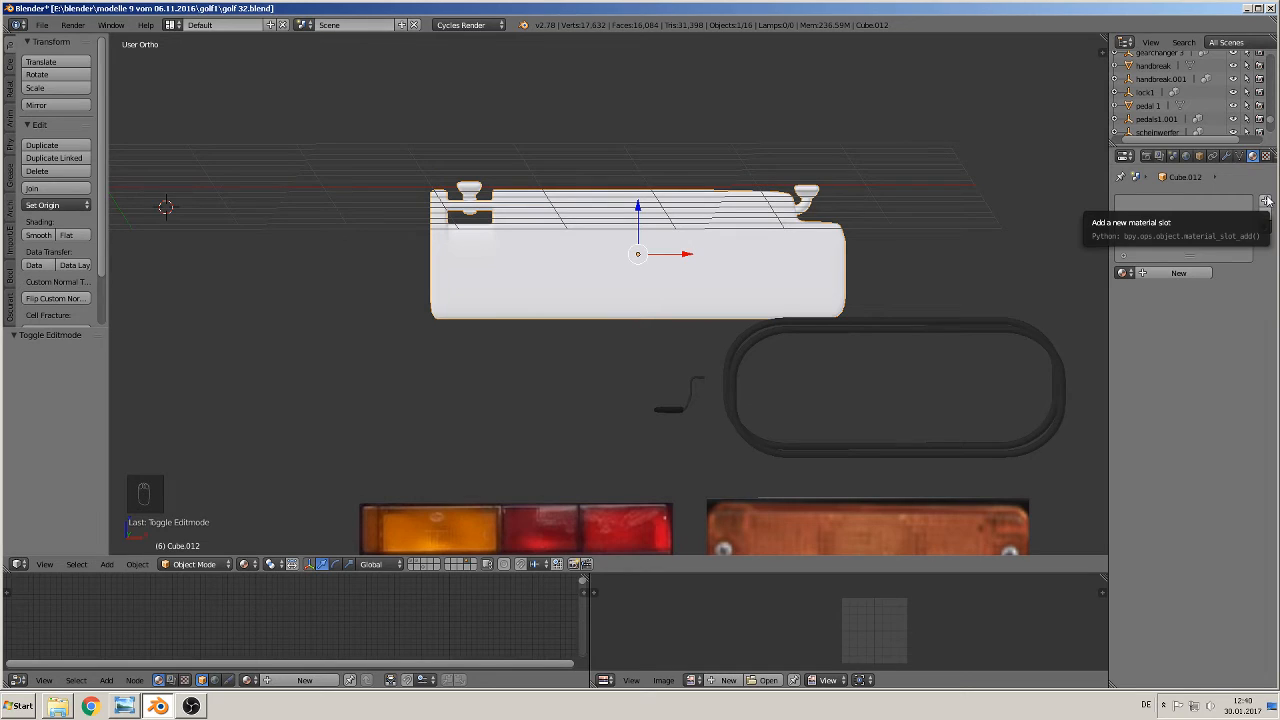
pyautogui.click(1124, 273)
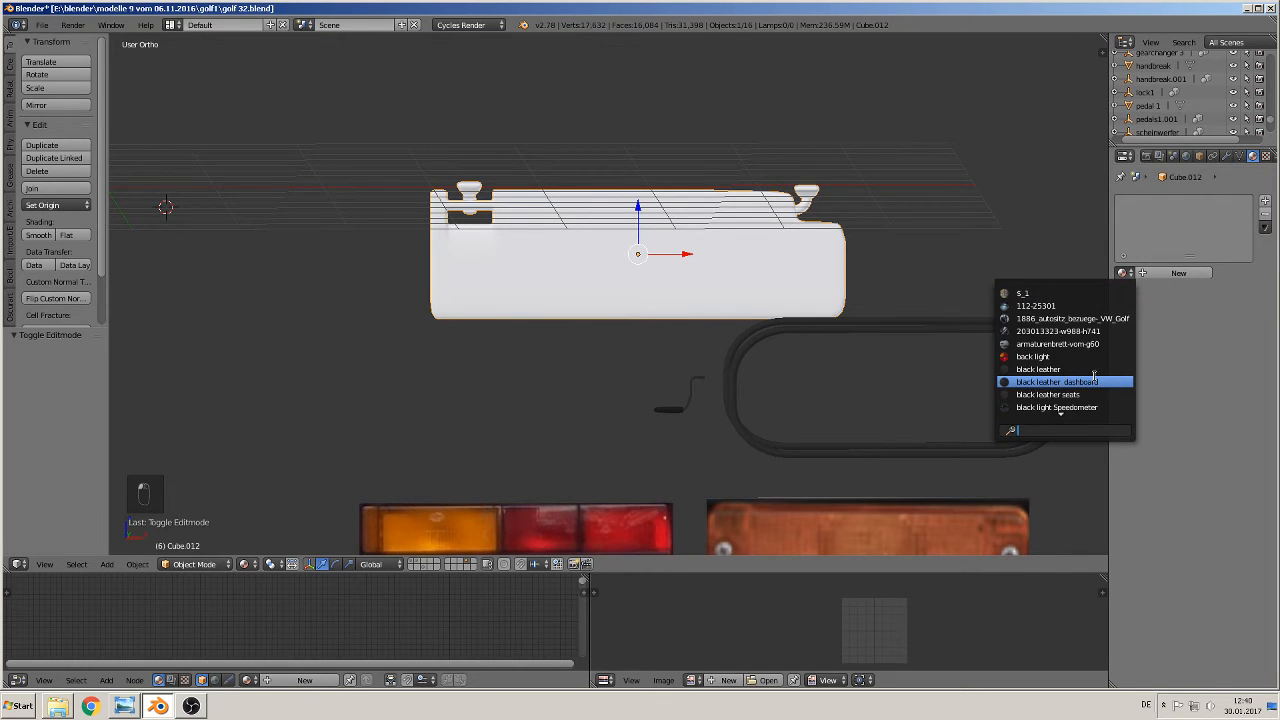
pyautogui.write('bl')
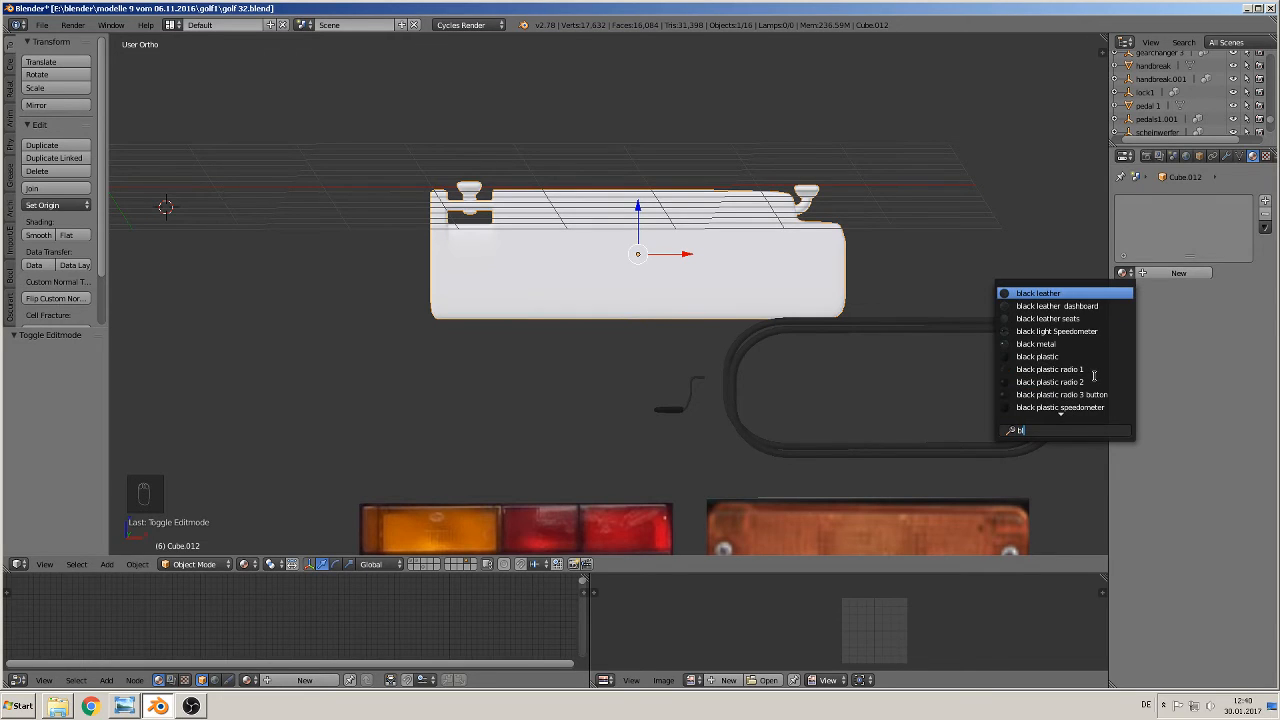
pyautogui.click(1060, 357)
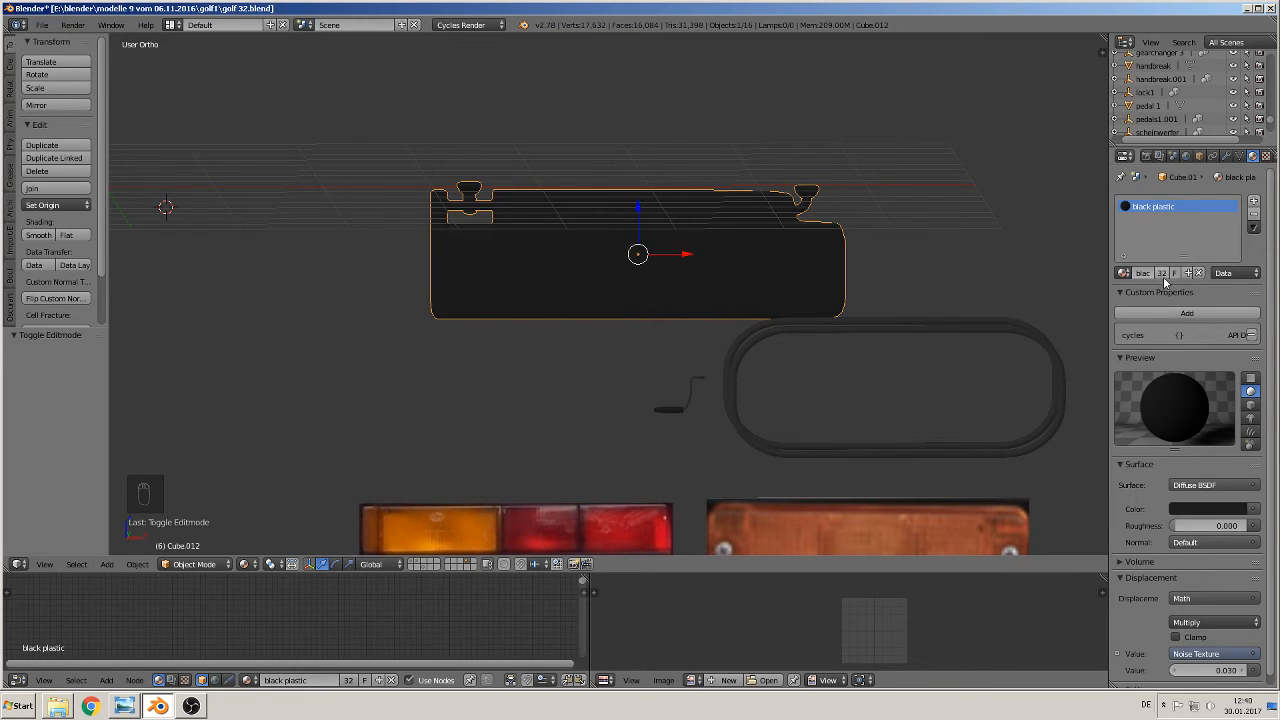
# - Make the sun visor's material a single-user copy and rename it grey plastic 21
pyautogui.click(1162, 273)
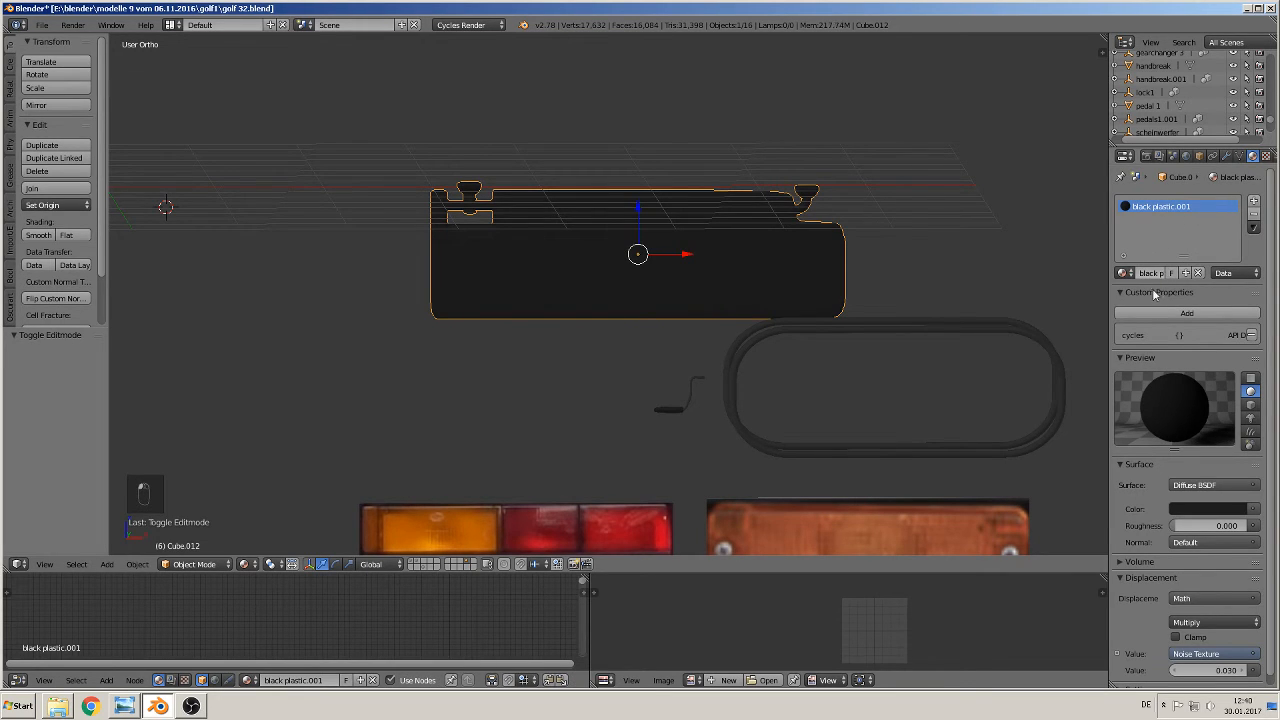
pyautogui.click(1162, 273)
pyautogui.press('BackSpace')
pyautogui.press('Left')
pyautogui.press('Left')
pyautogui.press('Left')
pyautogui.press('Left')
pyautogui.press('Left')
pyautogui.press('Left')
pyautogui.press('Left')
pyautogui.press('Delete')
pyautogui.press('Delete')
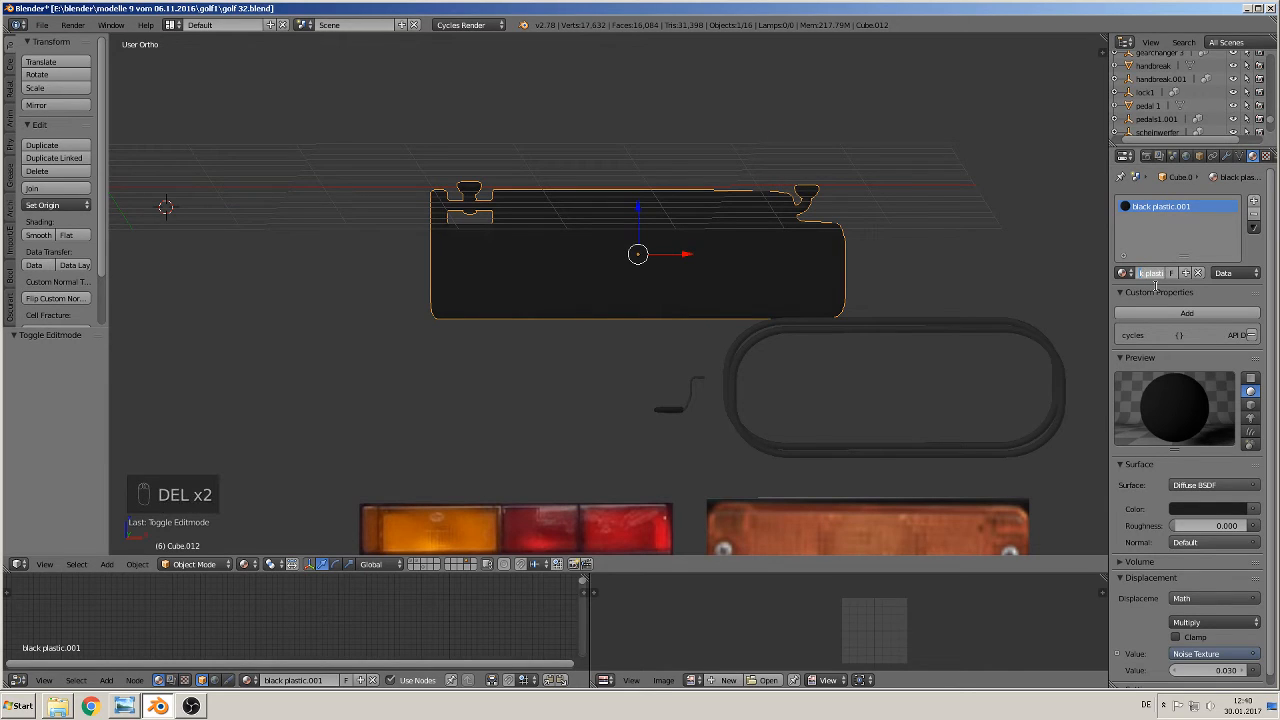
pyautogui.write('grey plas')
pyautogui.press('Return')
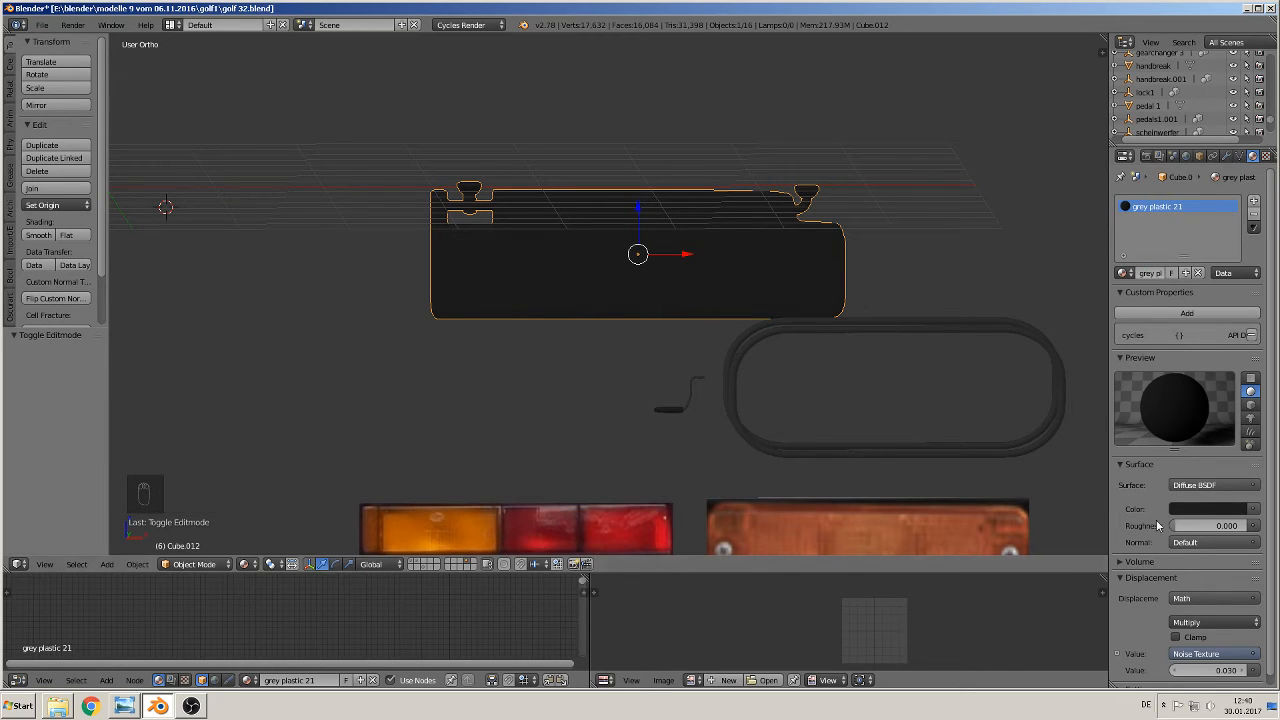
# - Lighten the grey plastic 21 diffuse color to a neutral grey with RGB values of 0.202
pyautogui.click(1211, 509)
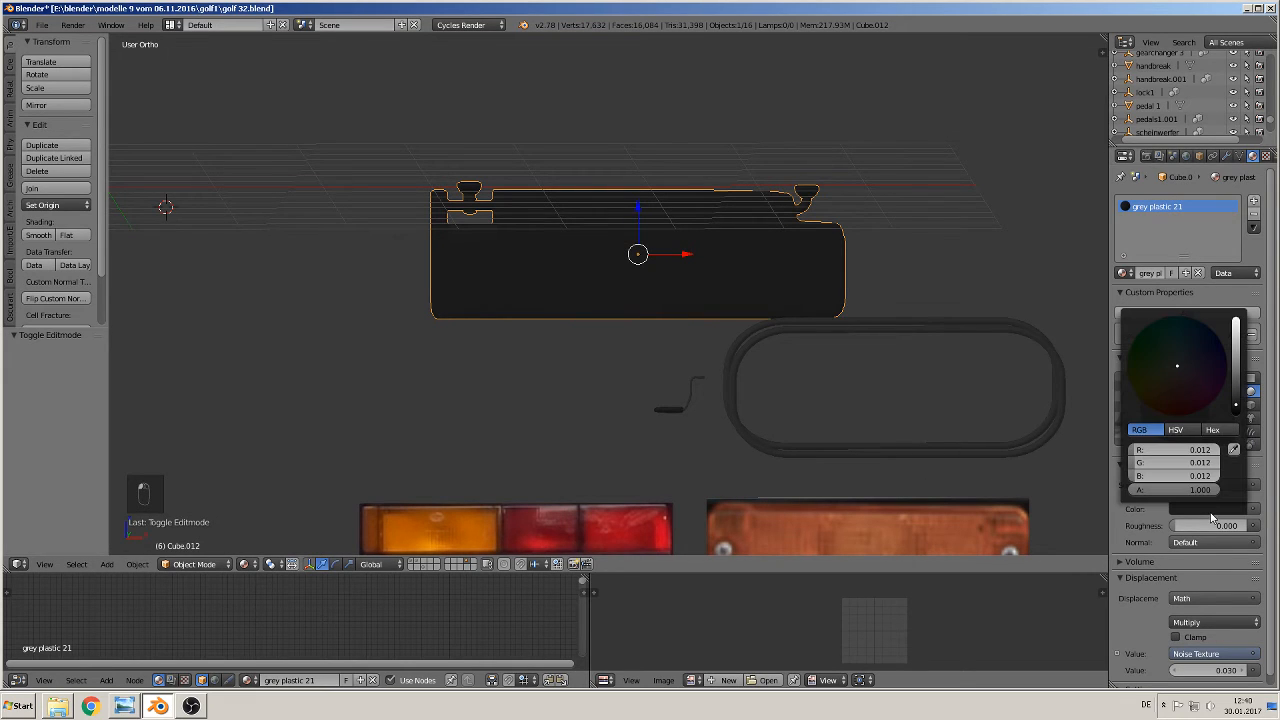
pyautogui.click(1237, 372)
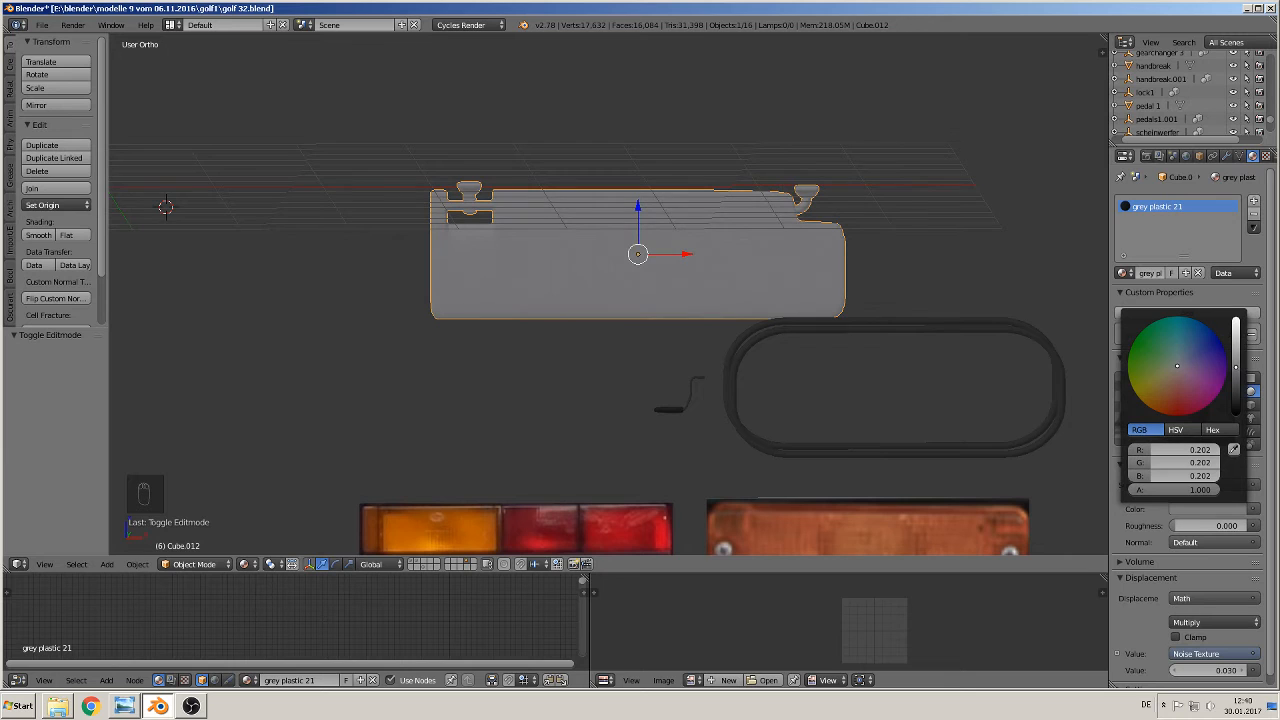
pyautogui.scroll(-5, 560, 330)
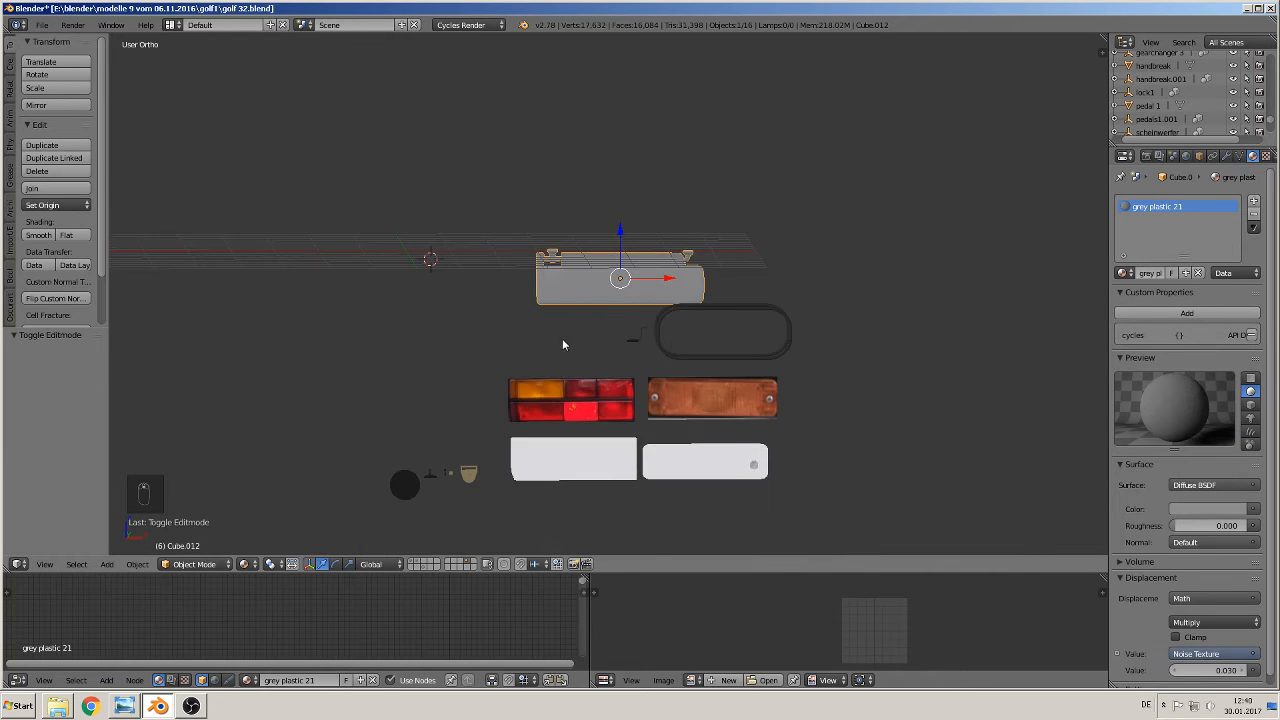
# - Deselect everything and save the changes to golf 32.blend
pyautogui.scroll(2, 556, 345)
pyautogui.press('a')
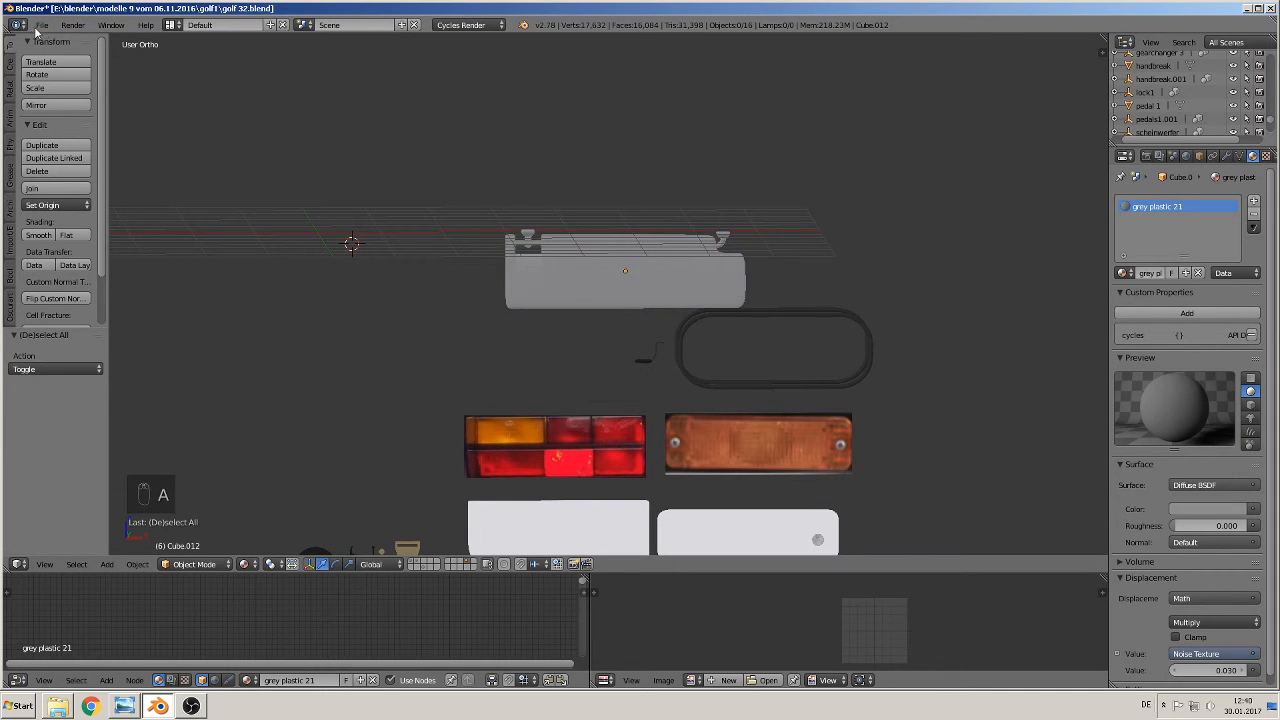
pyautogui.click(41, 25)
pyautogui.click(63, 134)
# - Rename the sun visor object Cube.012 as sunblocker
pyautogui.keyDown('shift'); pyautogui.moveTo(448, 245); pyautogui.dragTo(574, 151, button='middle'); pyautogui.keyUp('shift')
pyautogui.scroll(-2, 598, 193)
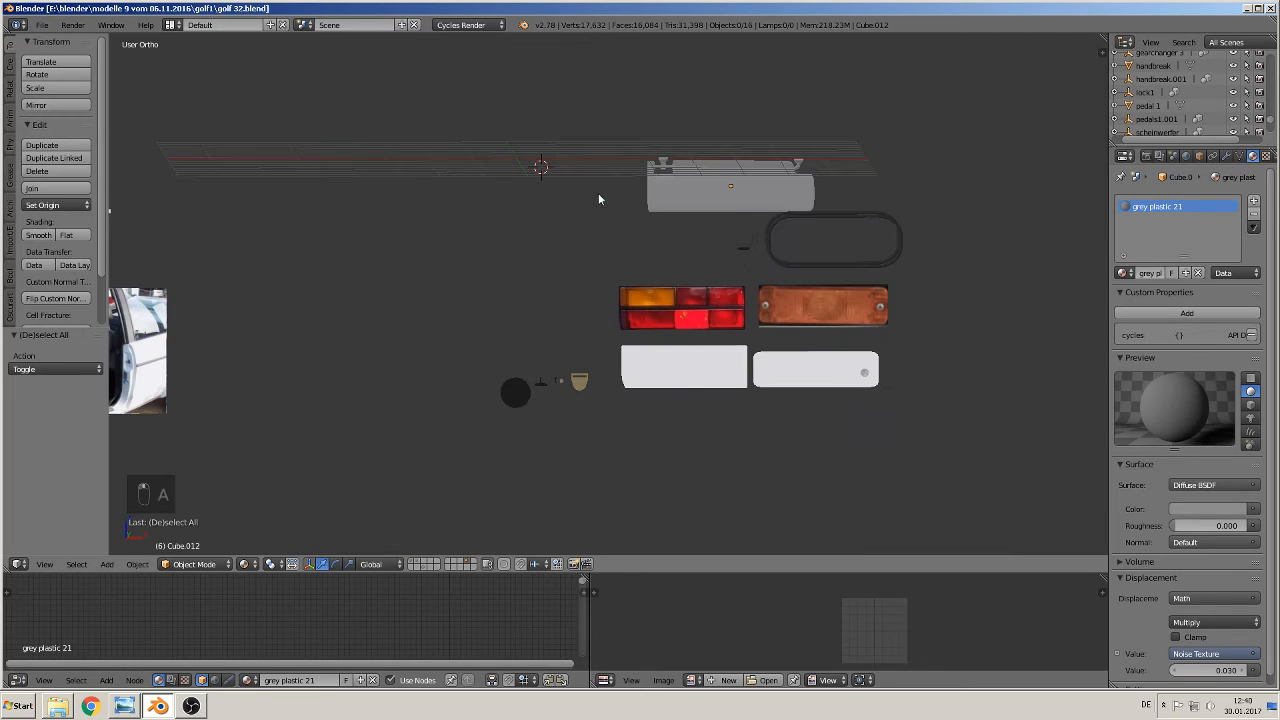
pyautogui.keyDown('shift'); pyautogui.moveTo(448, 298); pyautogui.dragTo(449, 340, button='middle'); pyautogui.keyUp('shift')
pyautogui.scroll(2, 592, 293)
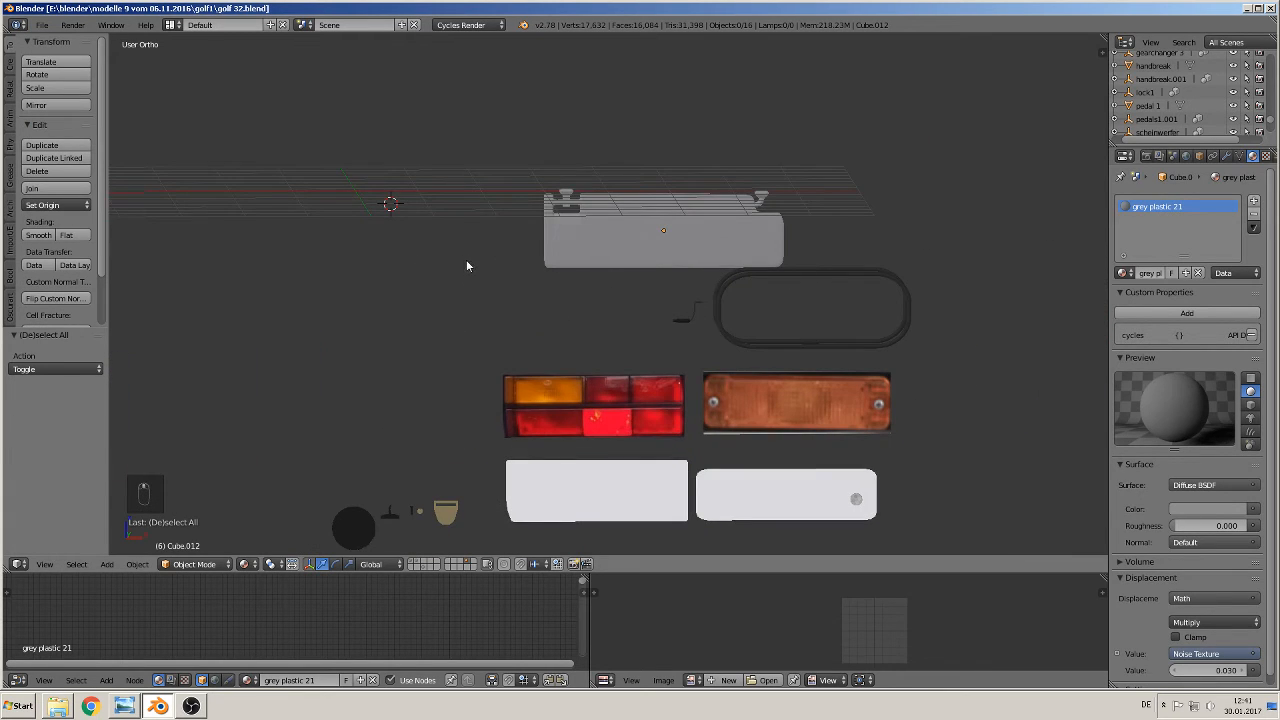
pyautogui.hotkey('shift', 'c')
pyautogui.scroll(4, 703, 277)
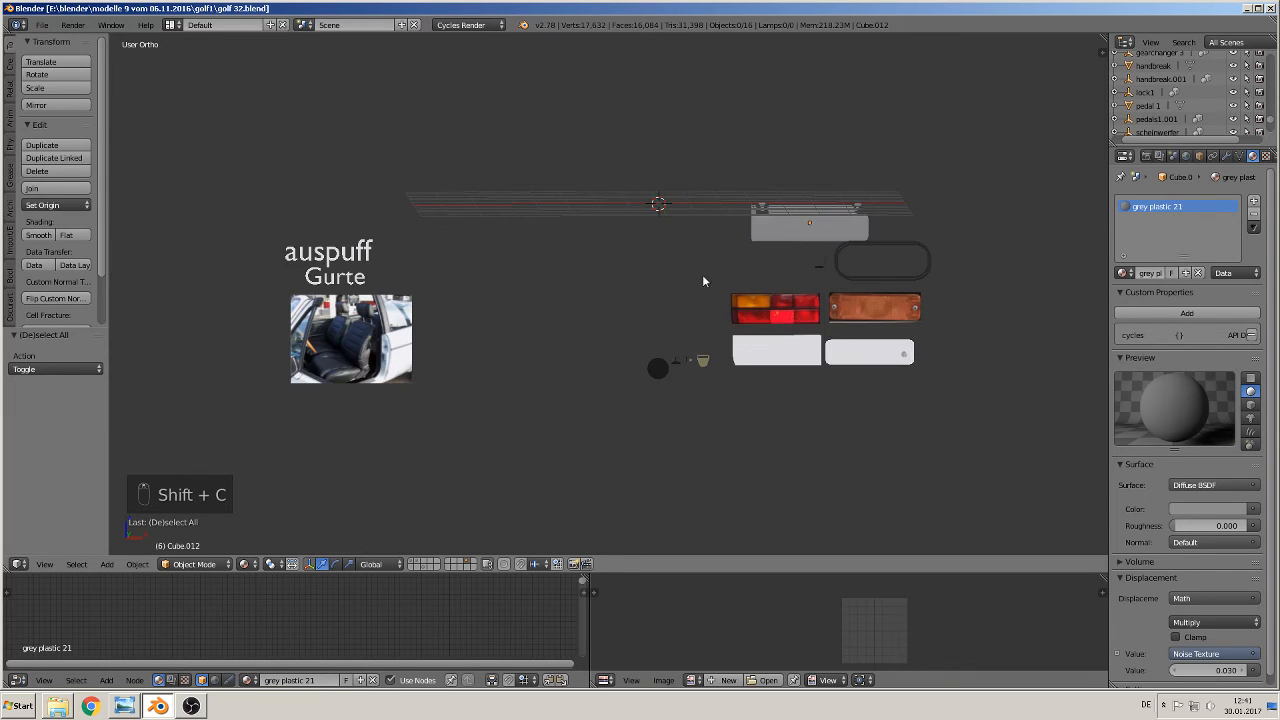
pyautogui.rightClick(816, 222)
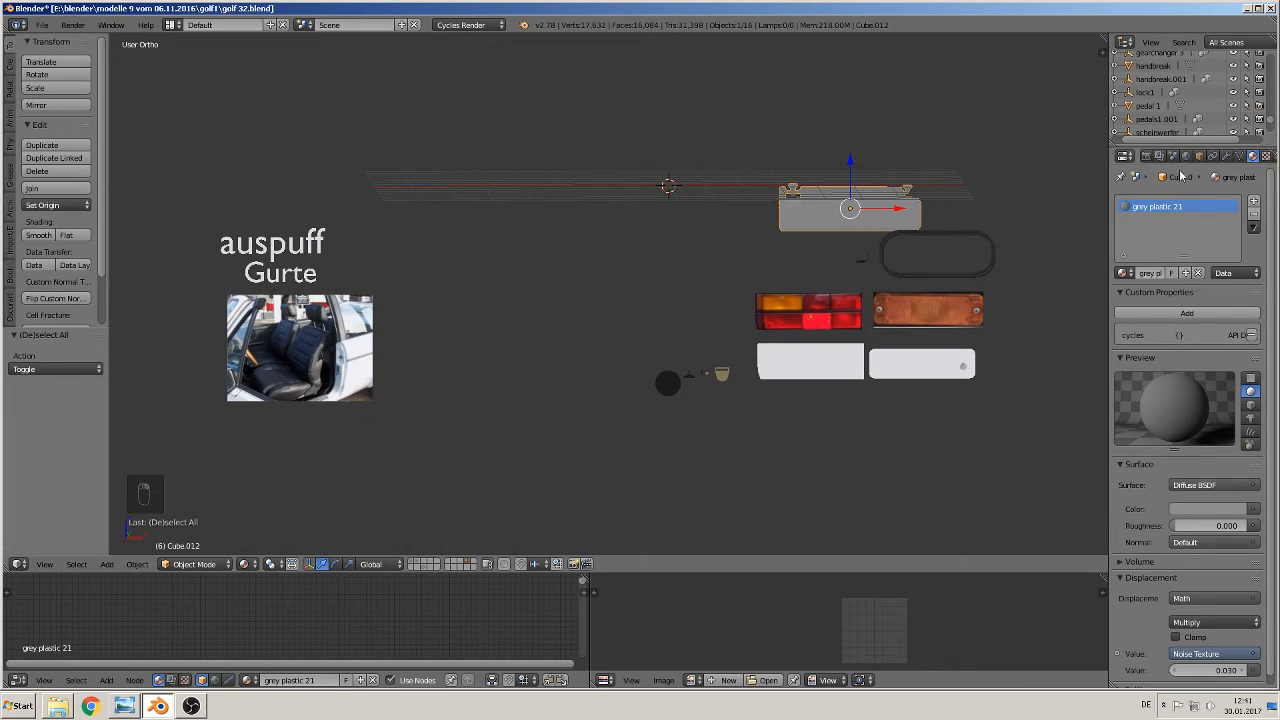
pyautogui.press('KP_Decimal')
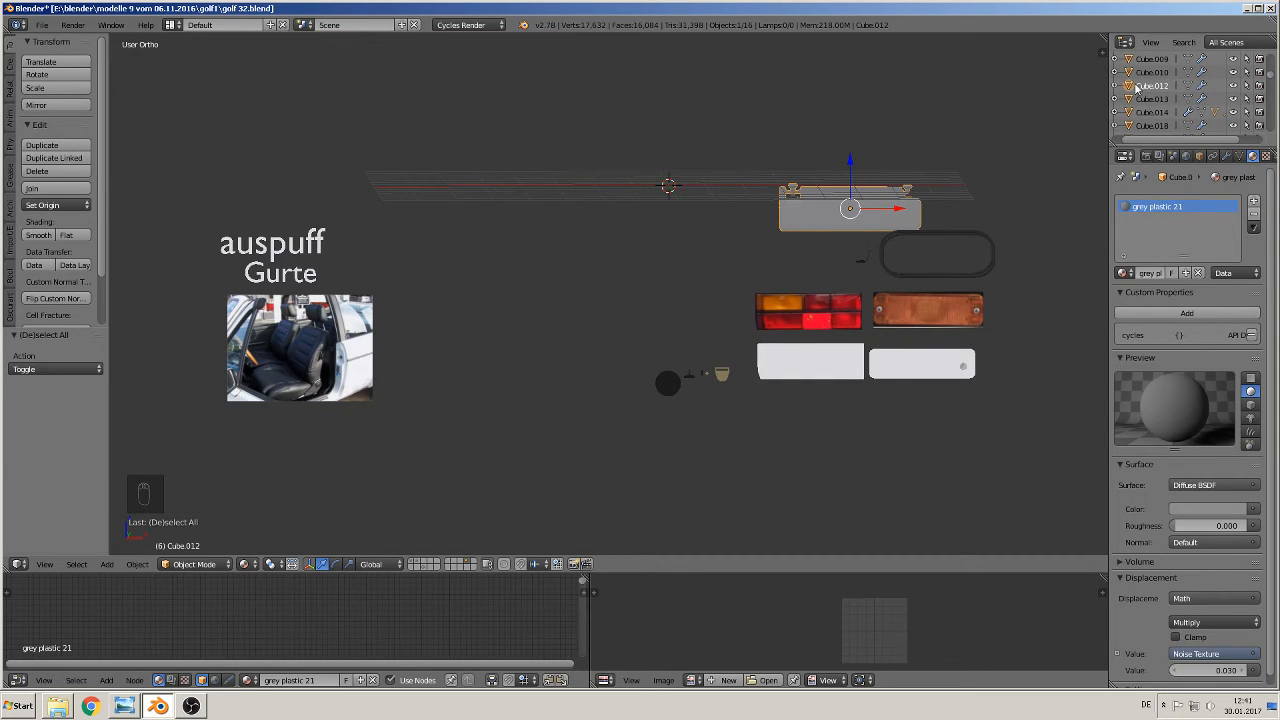
pyautogui.rightClick(1140, 86)
pyautogui.click(1087, 220)
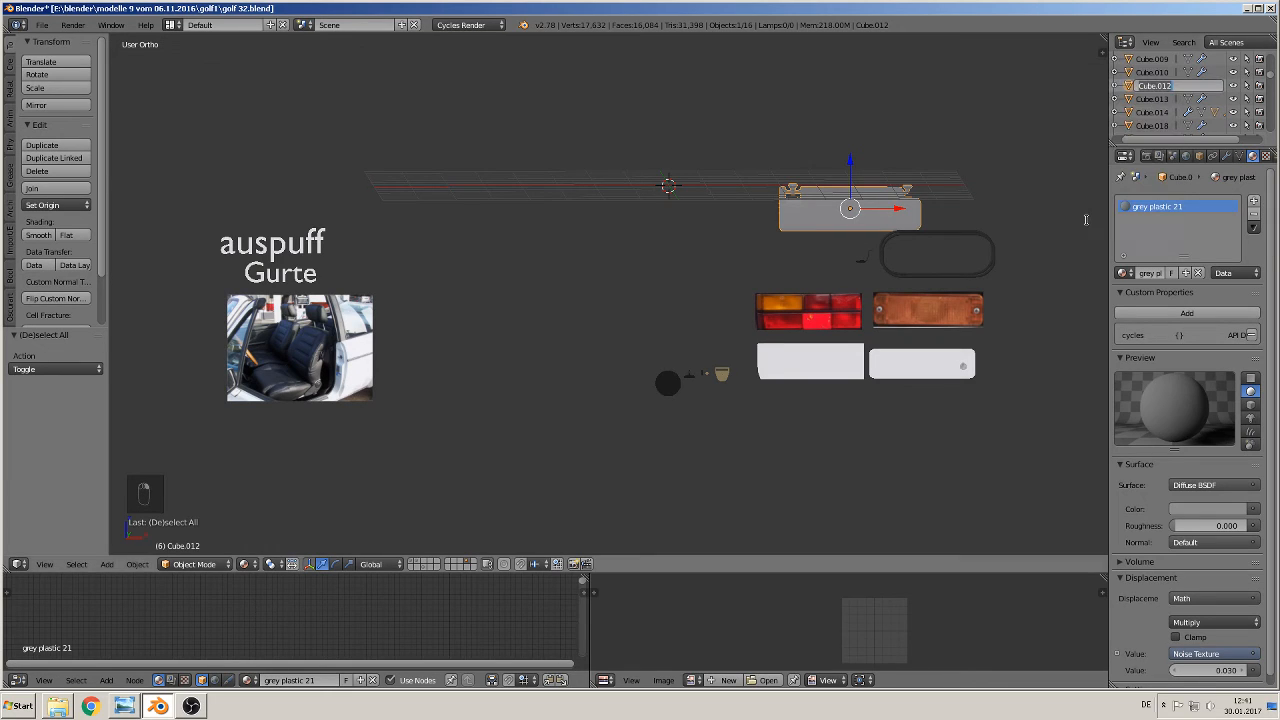
pyautogui.press('BackSpace')
pyautogui.write('sun 1')
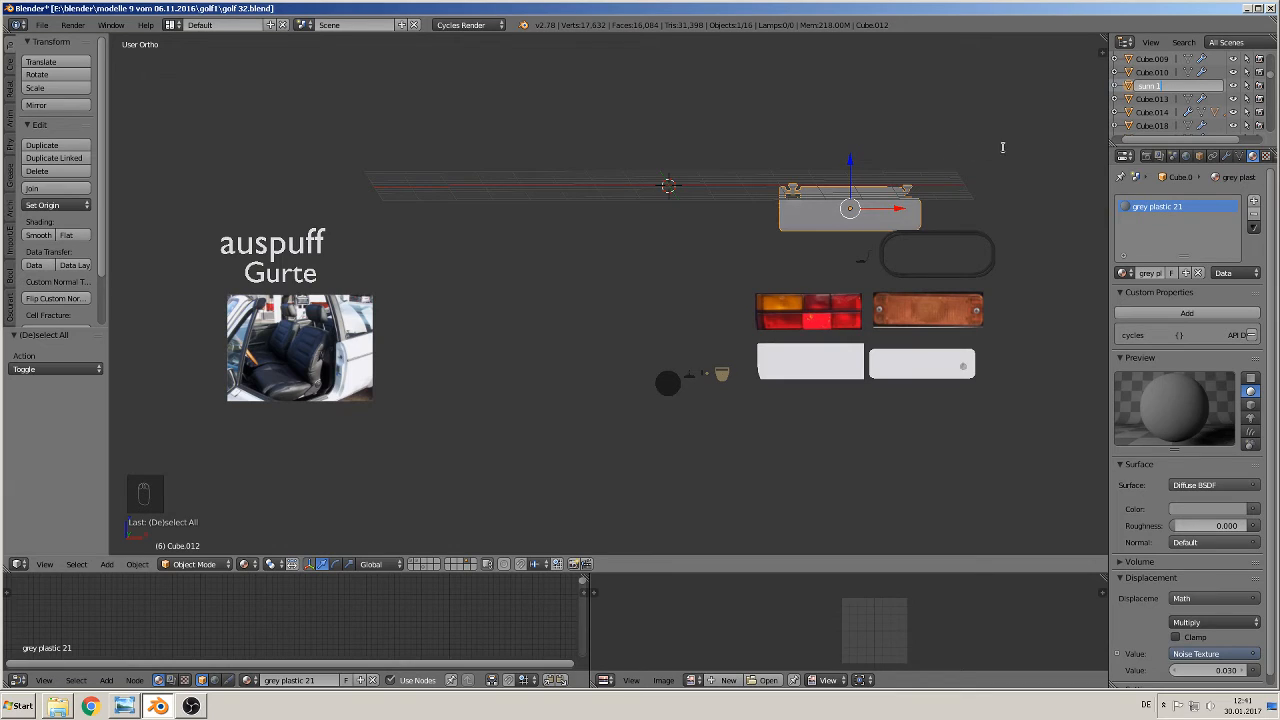
pyautogui.press('Left')
pyautogui.press('Left')
pyautogui.press('Delete')
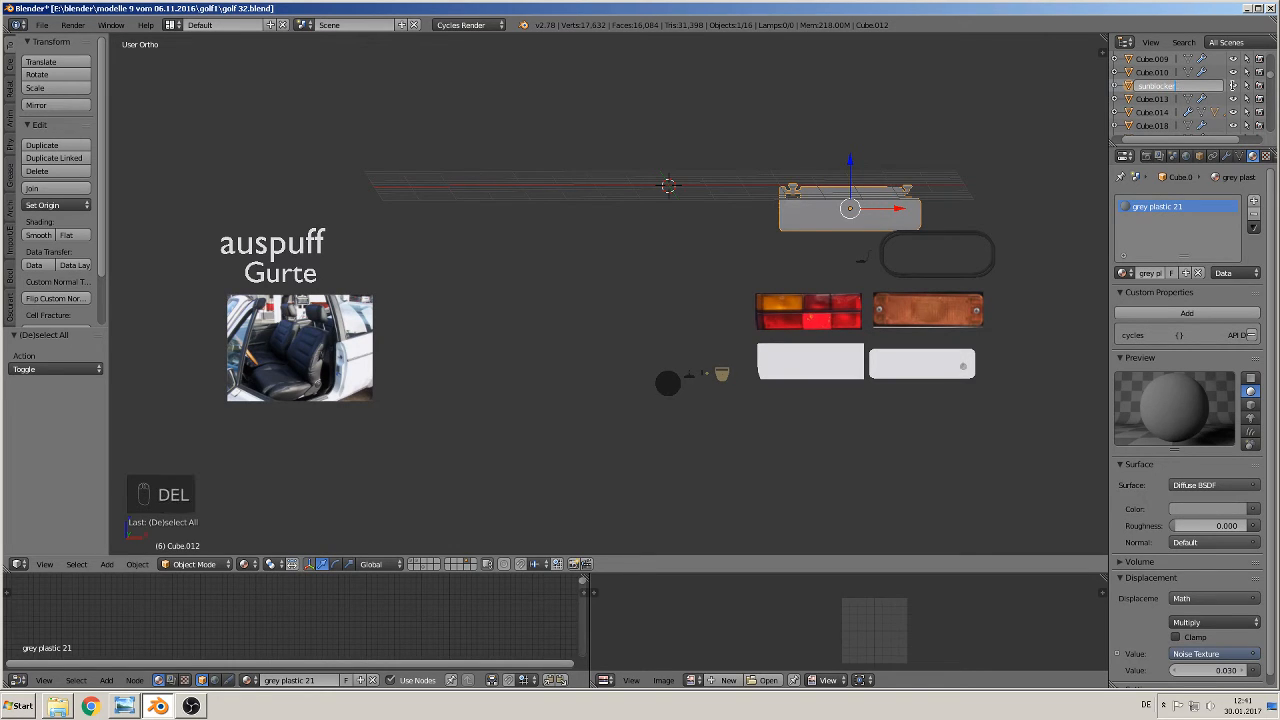
pyautogui.press('Return')
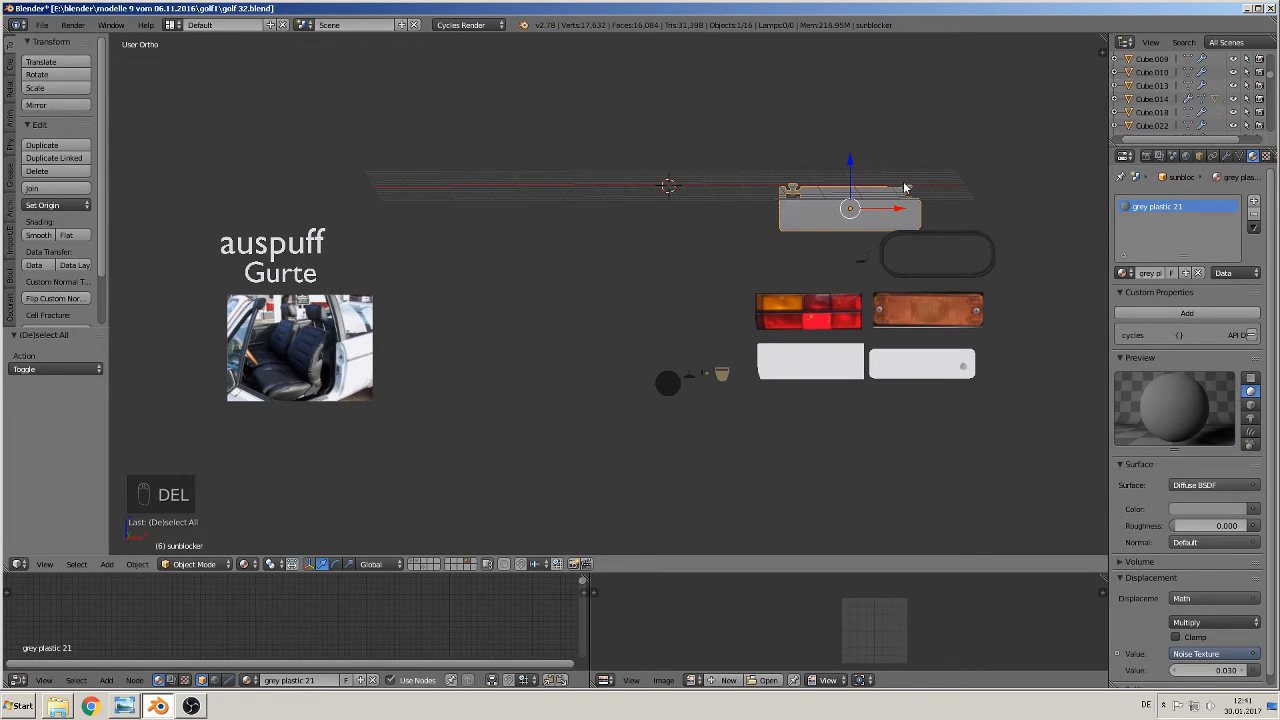
# - Clear the sun visor's location to the world origin and put it in a new group named sunblocker
pyautogui.hotkey('alt', 'g')
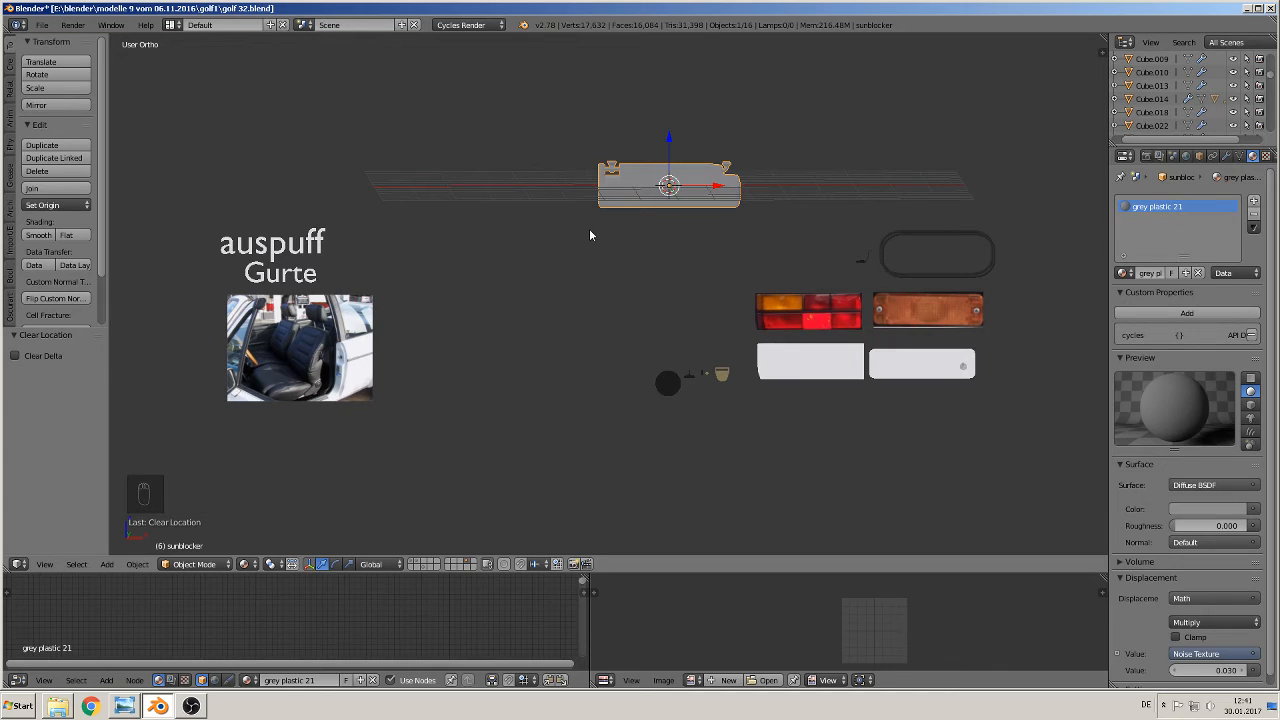
pyautogui.hotkey('ctrl', 'g')
pyautogui.click(62, 369)
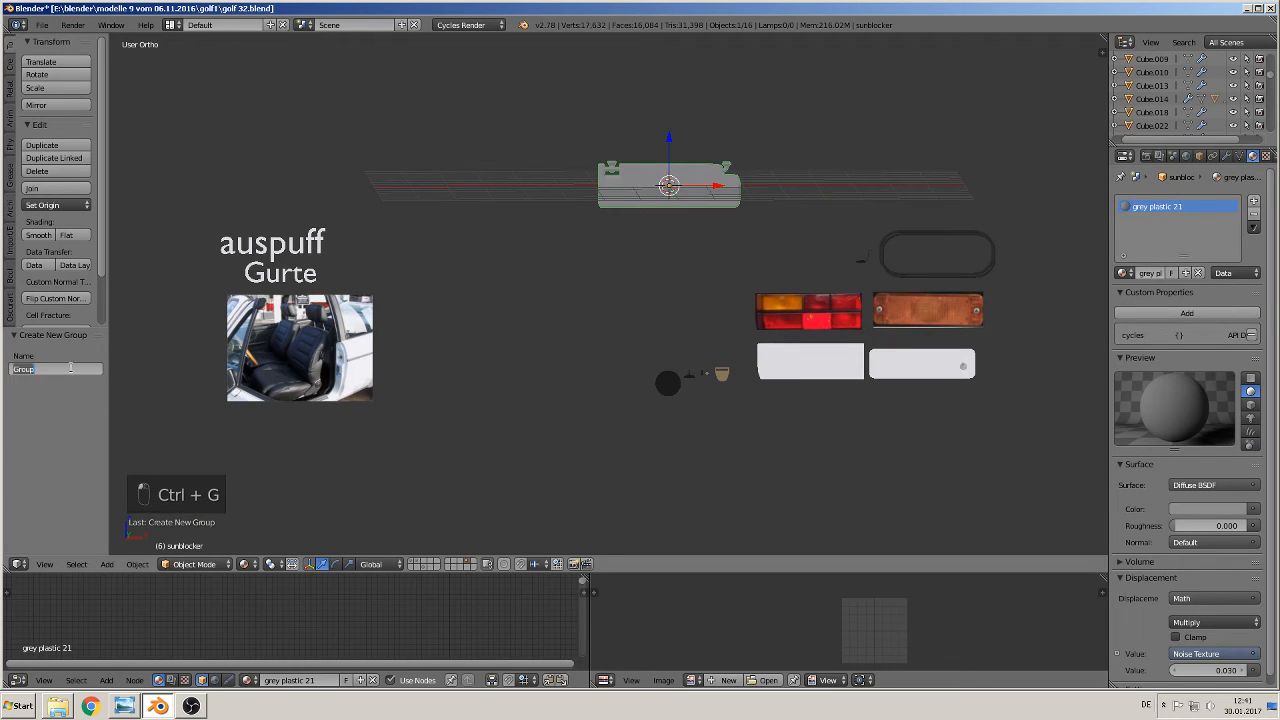
pyautogui.press('BackSpace')
pyautogui.write('sunbloc')
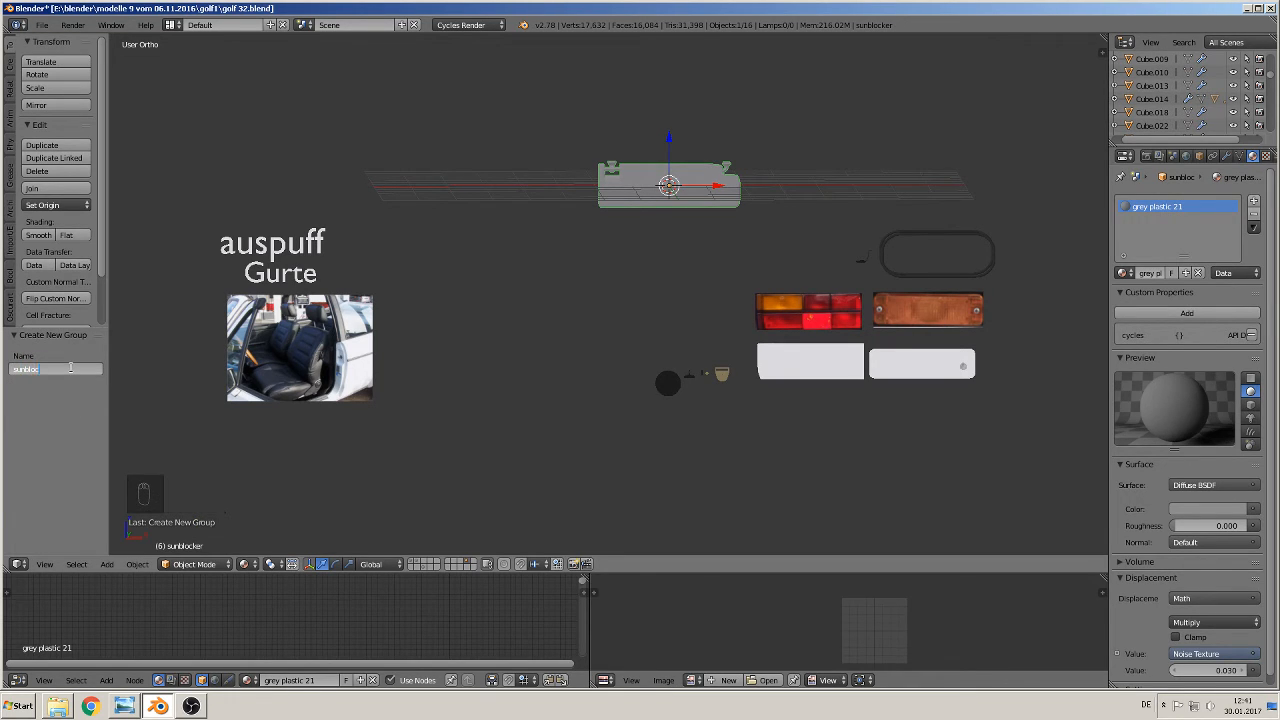
pyautogui.write('ker')
pyautogui.press('Return')
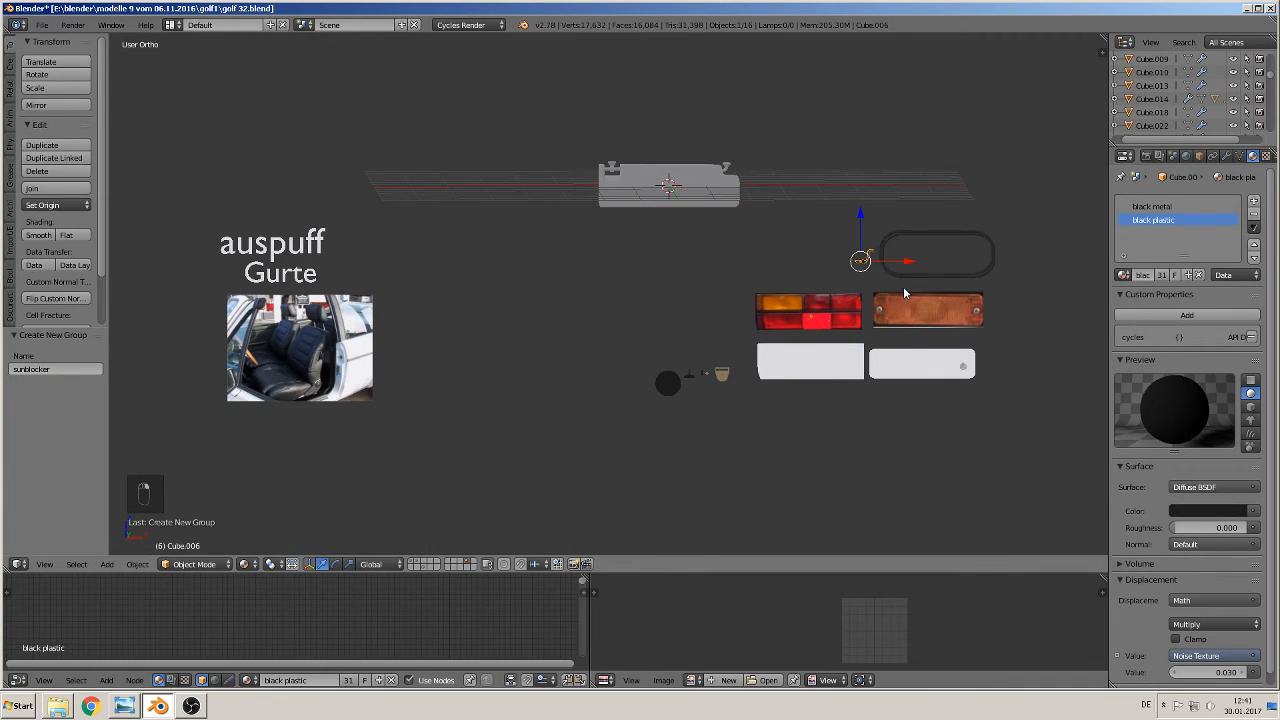
# - Rename the selected small lever object Cube.006 as seat controler
pyautogui.scroll(1, 903, 286)
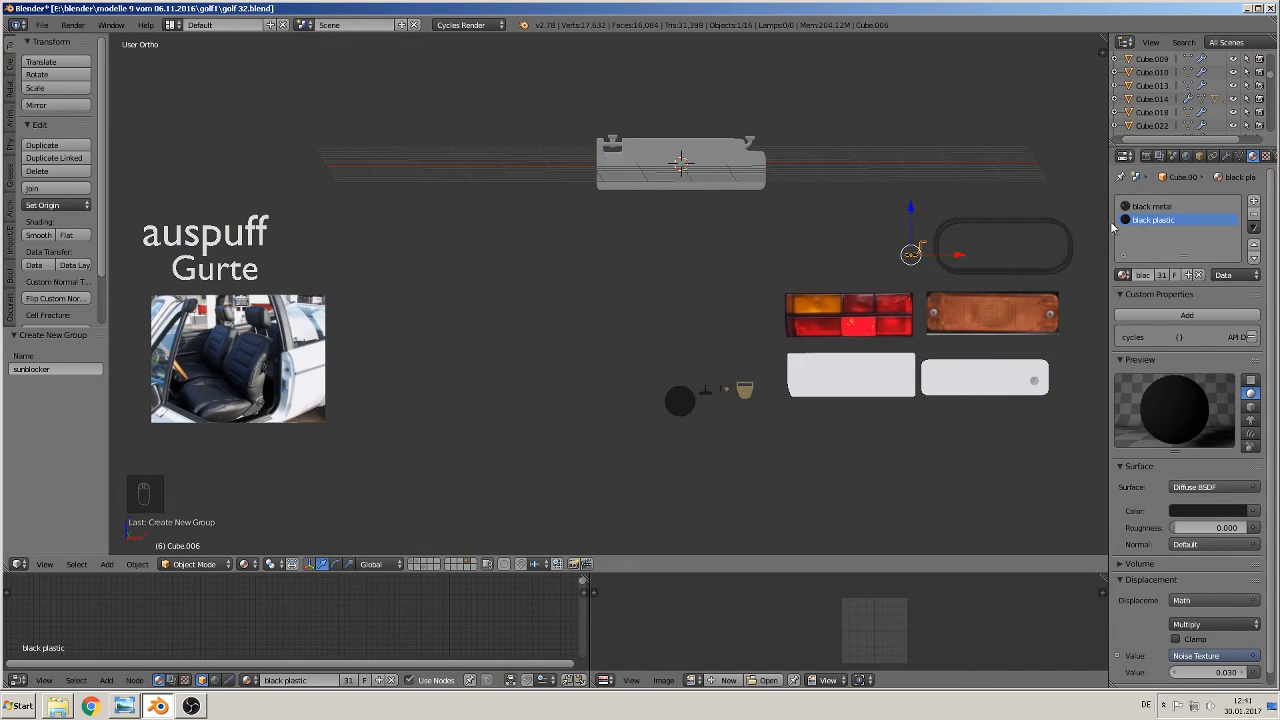
pyautogui.press('KP_Decimal')
pyautogui.rightClick(1160, 92)
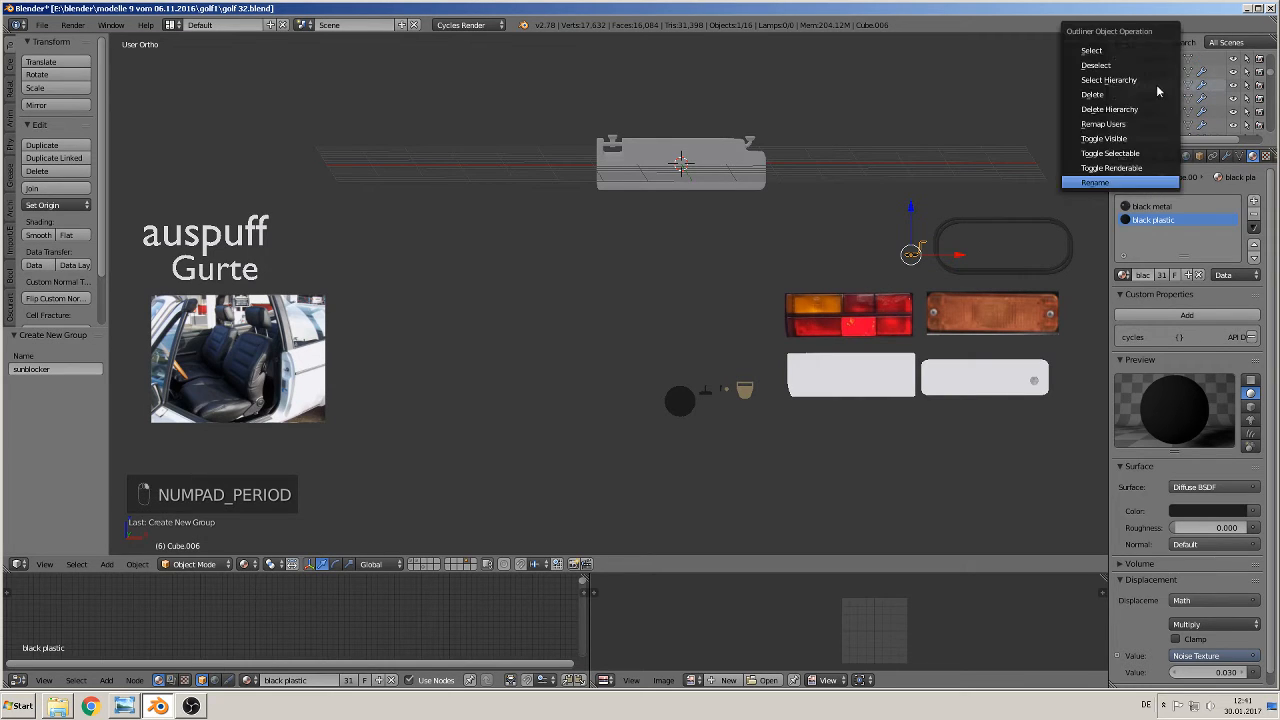
pyautogui.click(1124, 181)
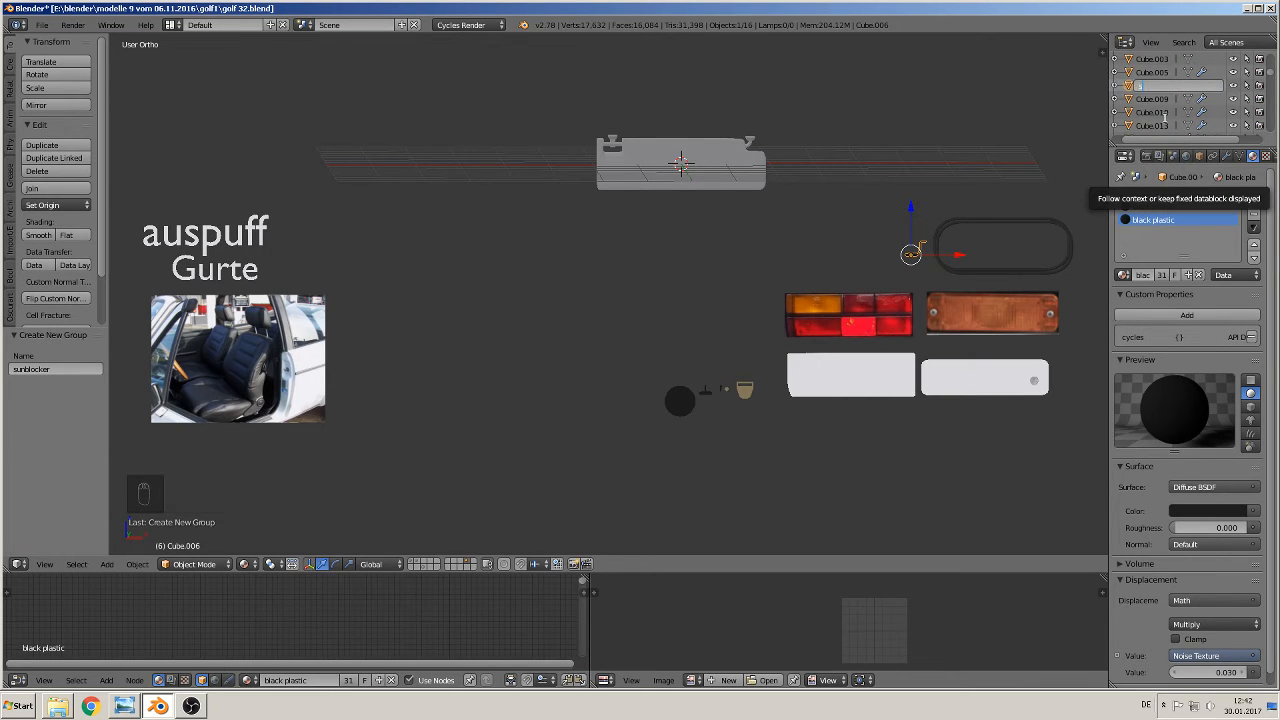
pyautogui.write('seats')
pyautogui.press('BackSpace')
pyautogui.press('BackSpace')
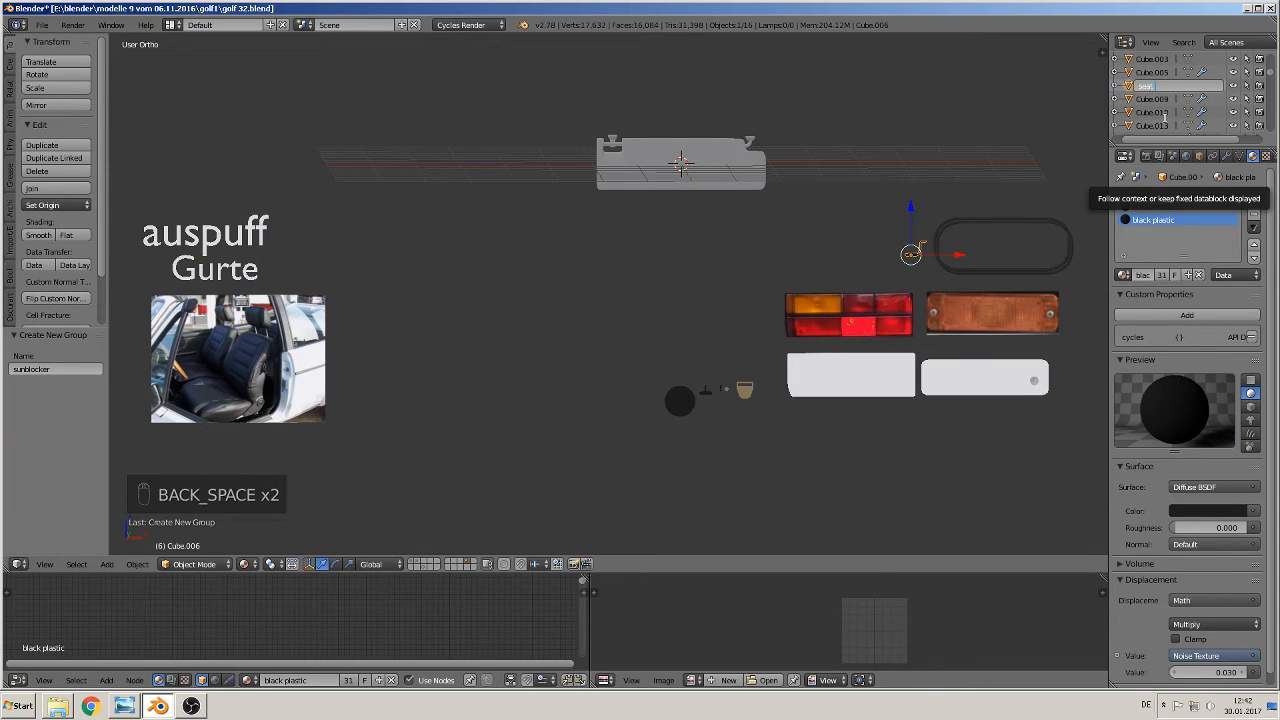
pyautogui.write('t controle')
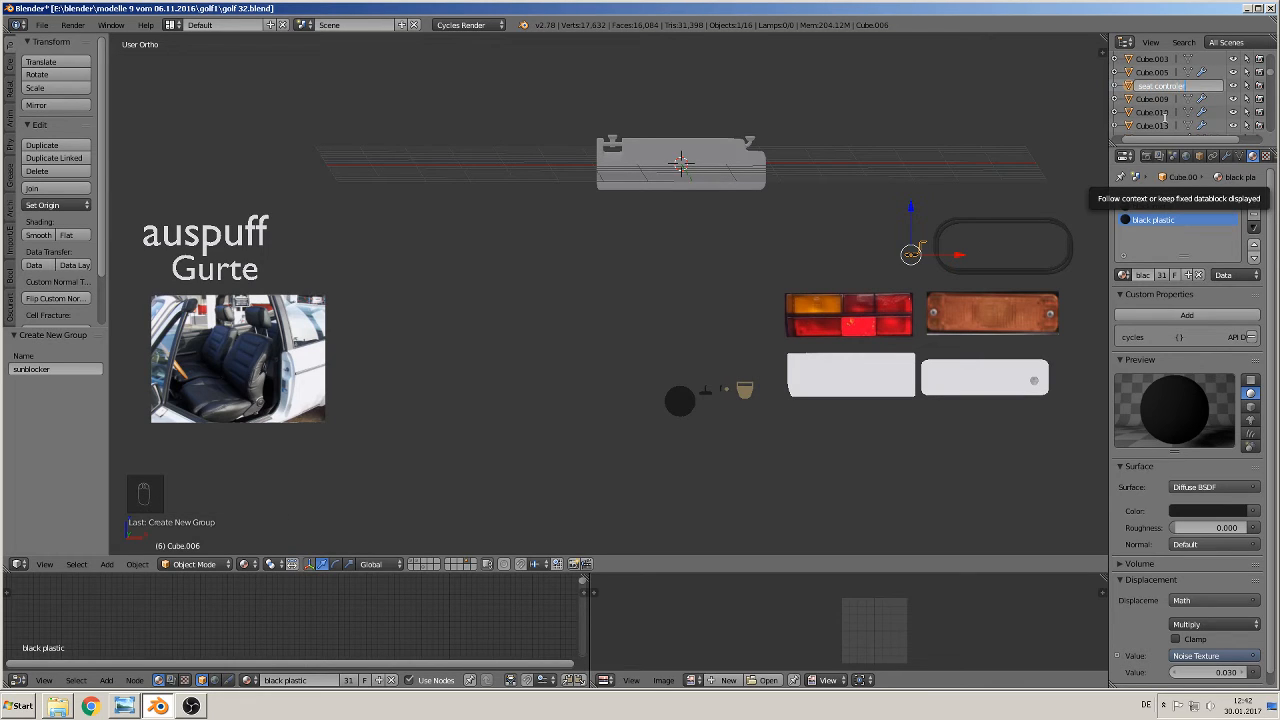
pyautogui.write('r')
pyautogui.press('Return')
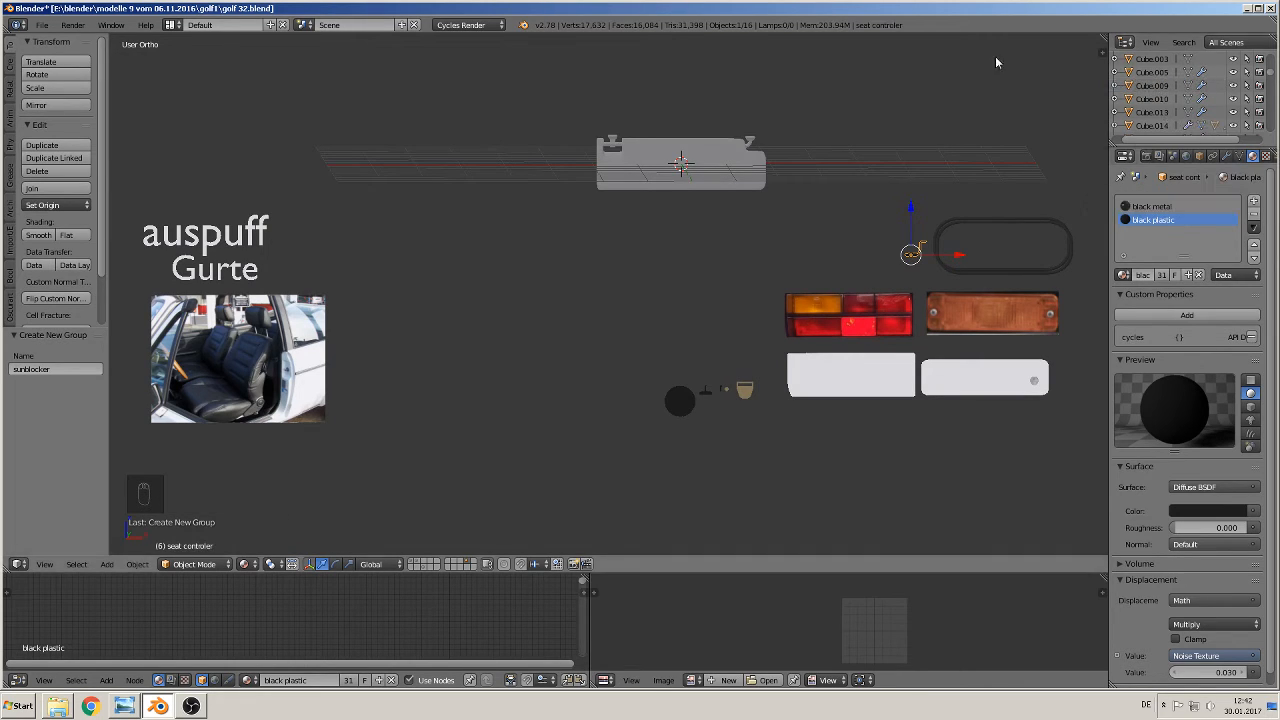
# - Clear the seat controler's location to the world origin and put it in a new group named seat controler
pyautogui.hotkey('alt', 'g')
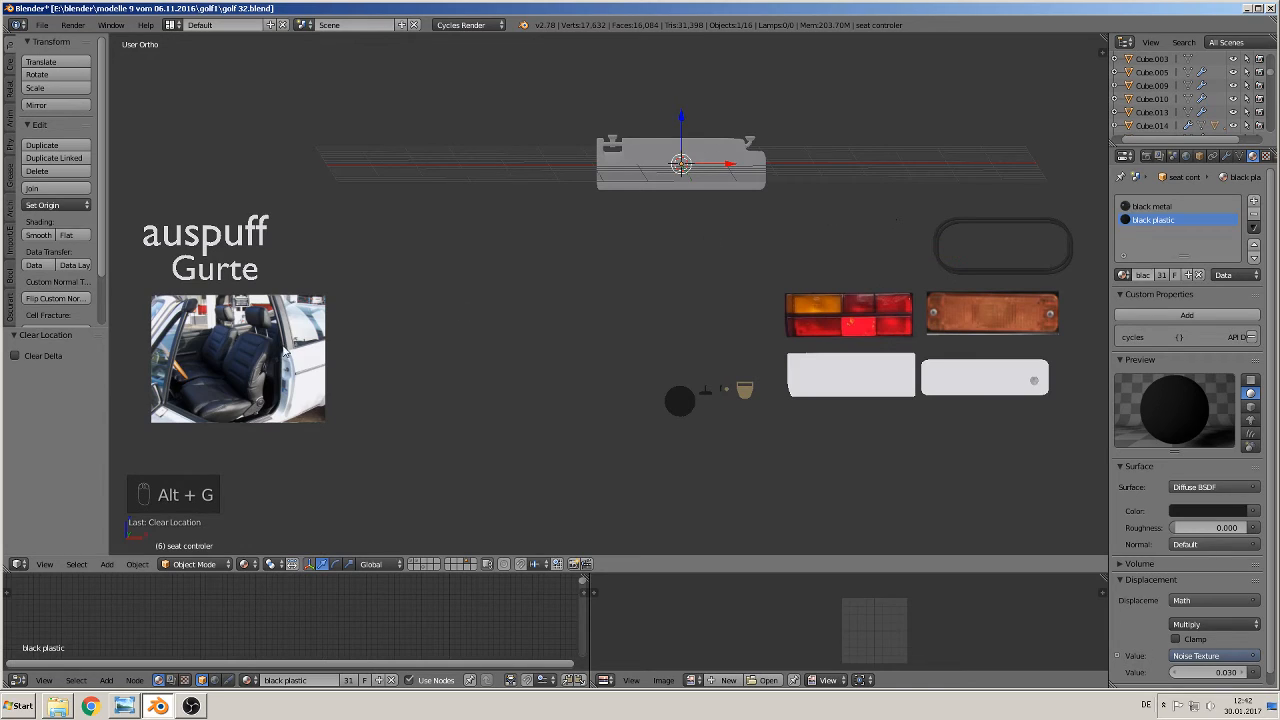
pyautogui.hotkey('ctrl', 'g')
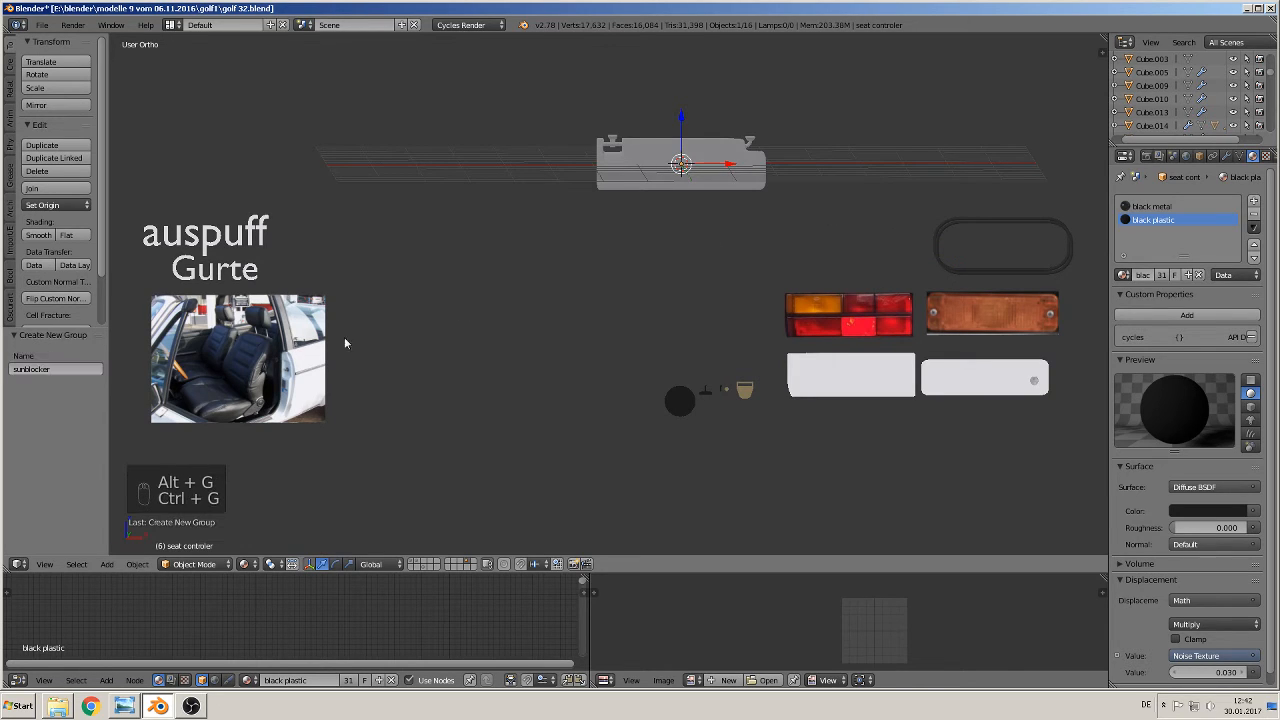
pyautogui.click(58, 368)
pyautogui.write('s')
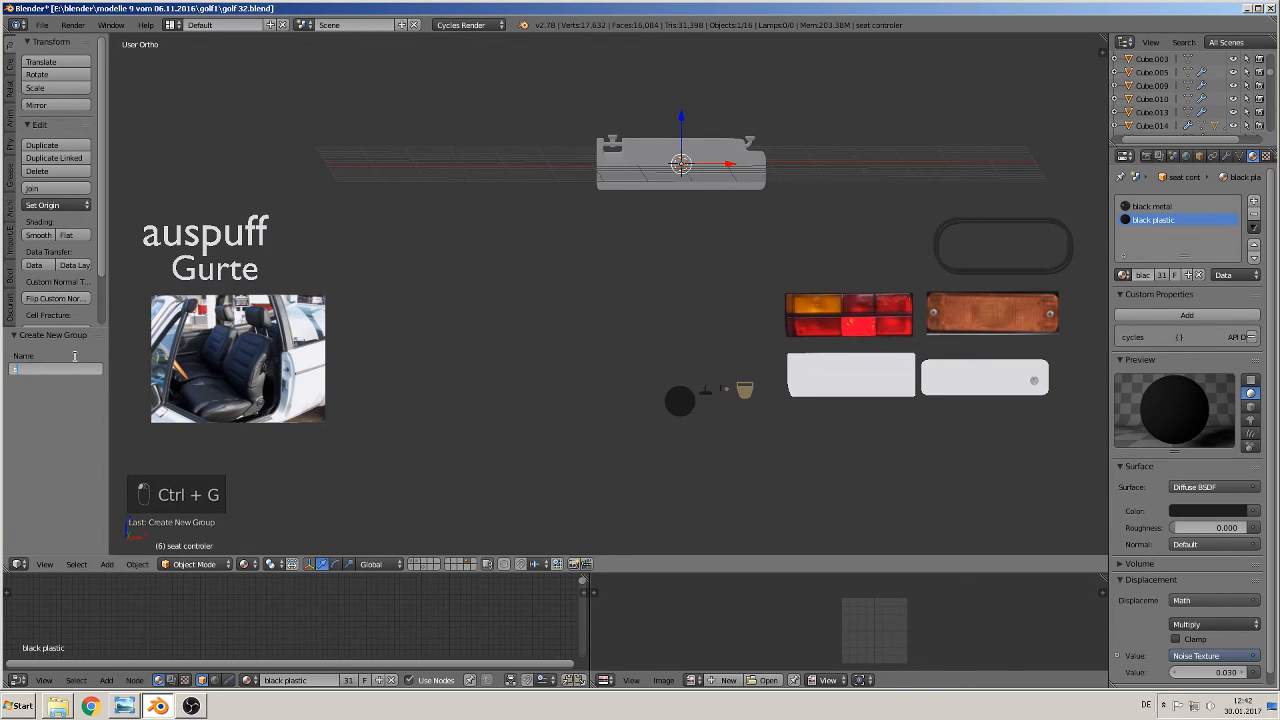
pyautogui.write('eat cont')
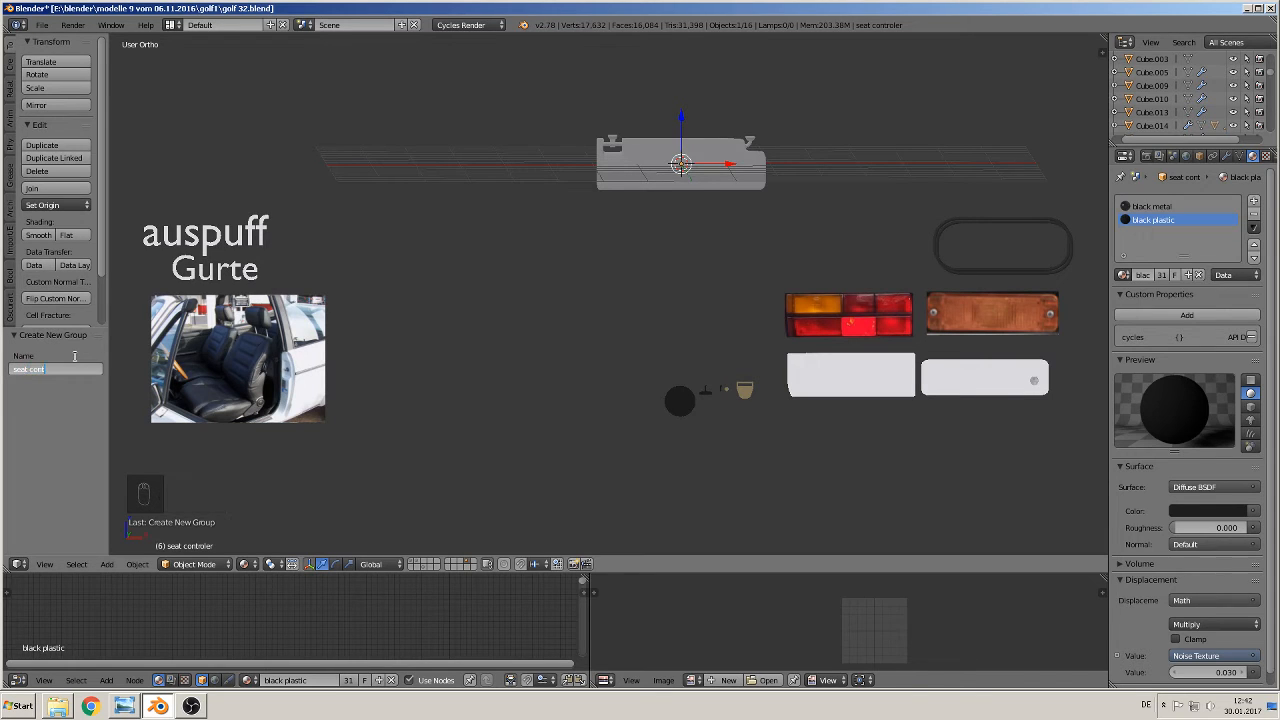
pyautogui.write('roler')
pyautogui.press('Return')
# - Rename the rounded black metal loop BezierCircle.001 as seat fixture
pyautogui.rightClick(995, 229)
pyautogui.moveTo(1000, 249)
pyautogui.mouseDown(button='middle')
pyautogui.moveTo(1014, 271)
pyautogui.moveTo(1006, 249)
pyautogui.mouseUp(button='middle')
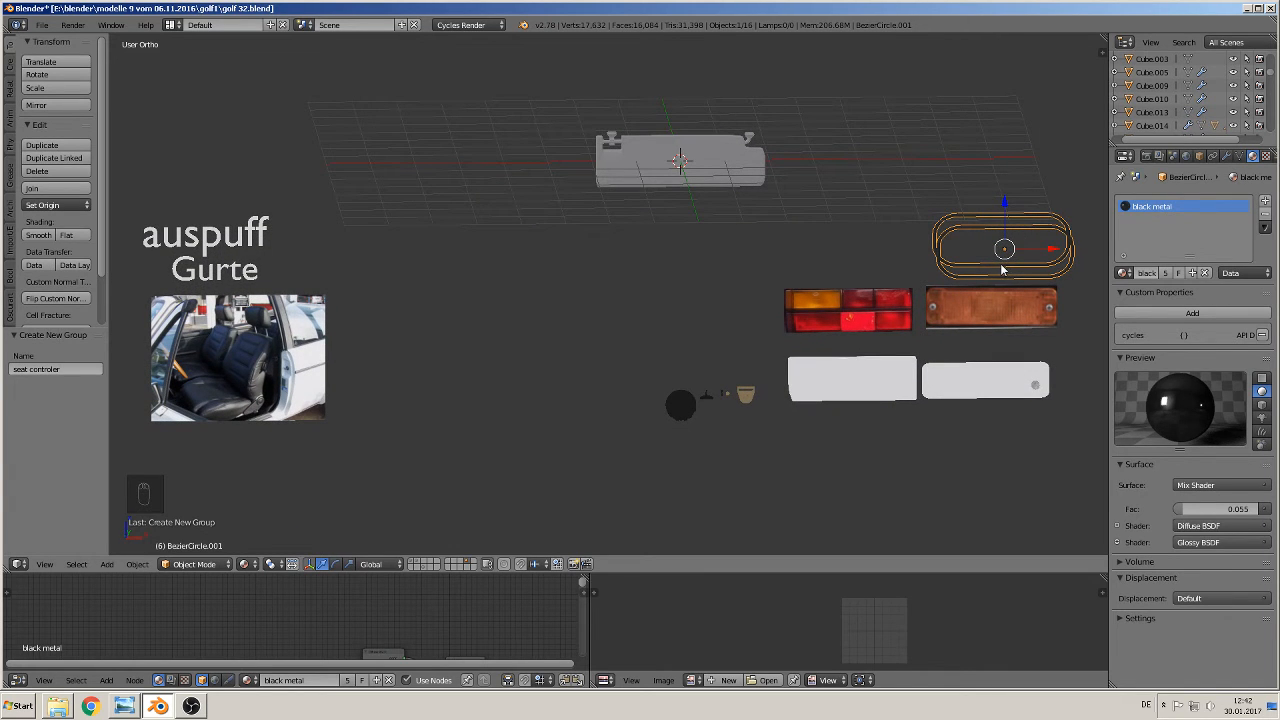
pyautogui.press('KP_1')
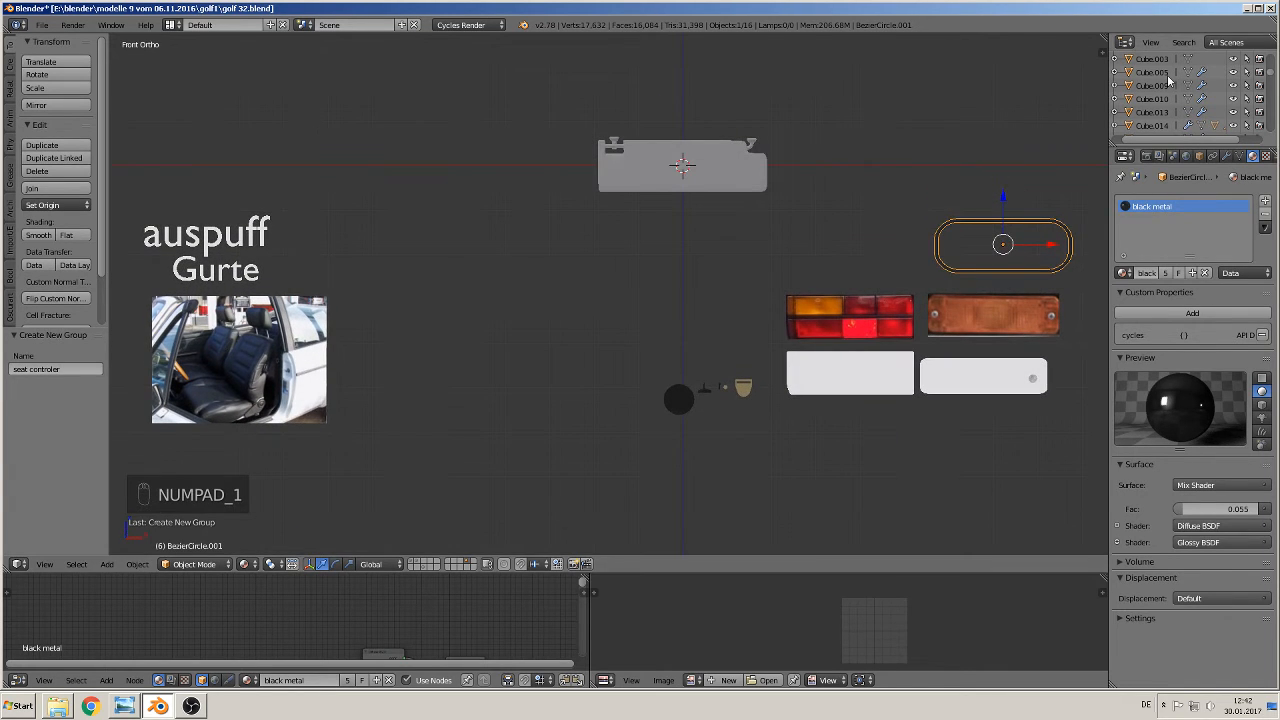
pyautogui.press('KP_Decimal')
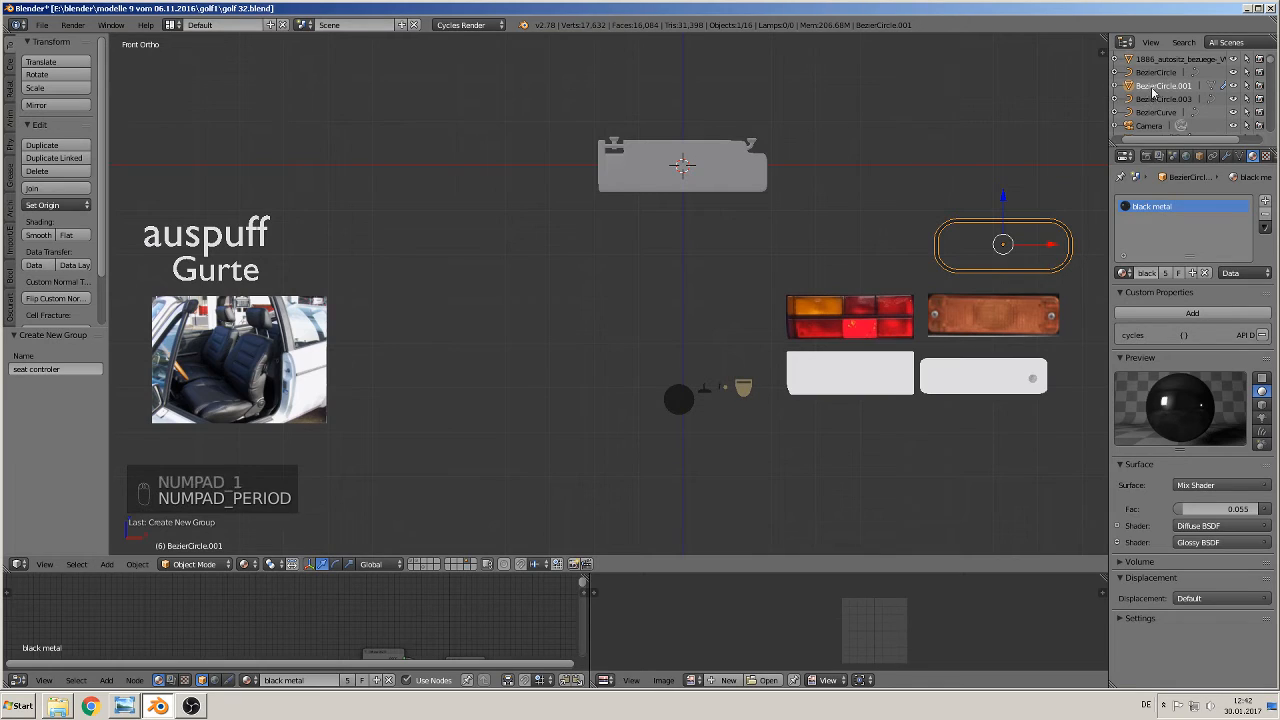
pyautogui.rightClick(1150, 98)
pyautogui.click(1110, 184)
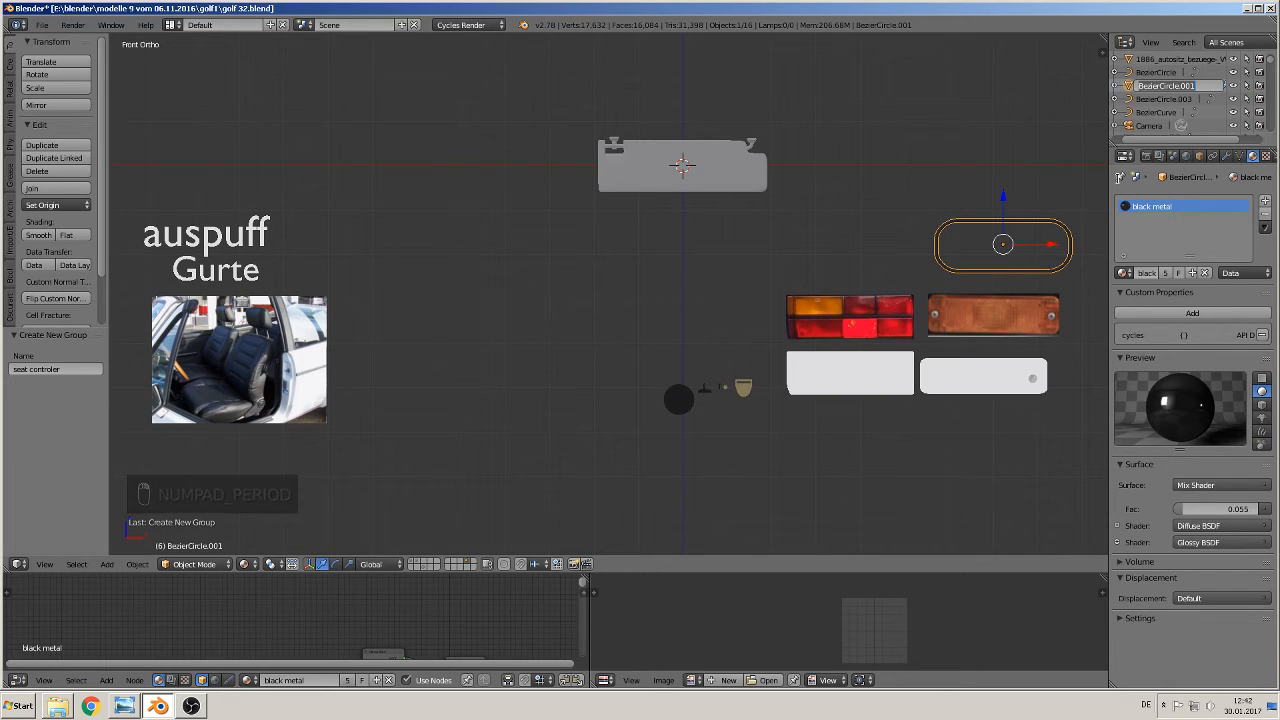
pyautogui.press('BackSpace')
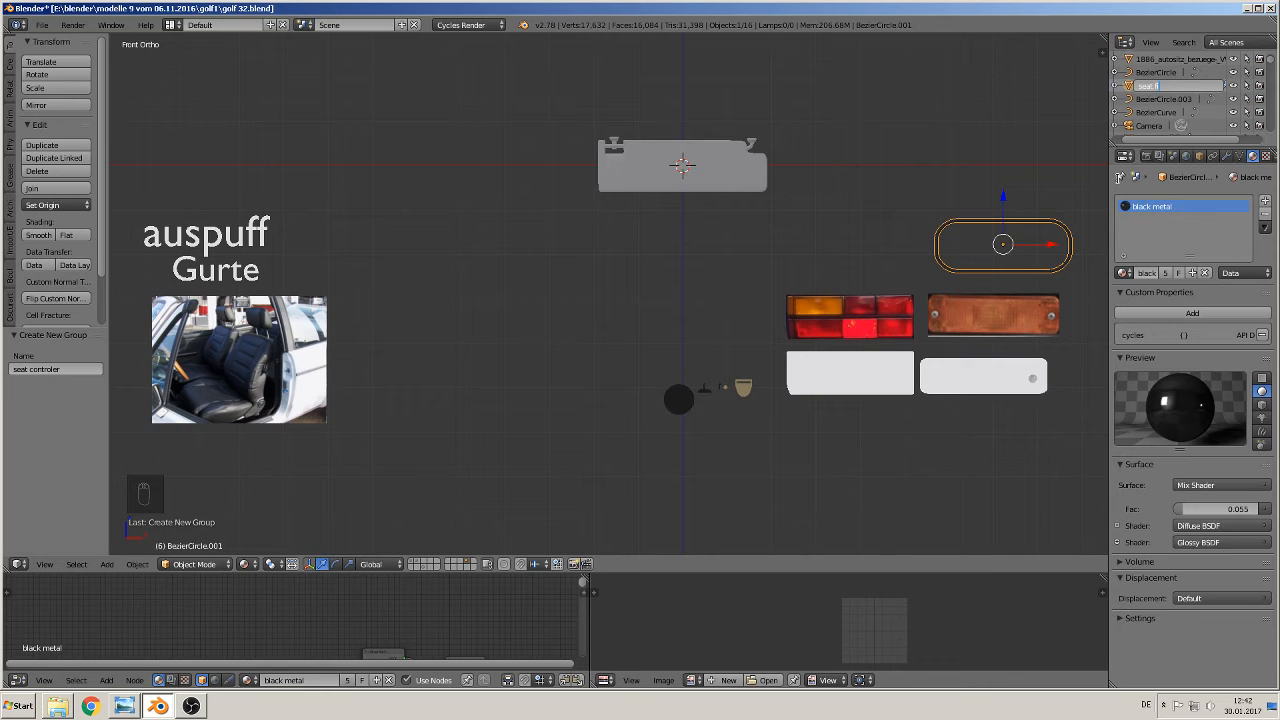
pyautogui.write('seat fixture')
pyautogui.press('Return')
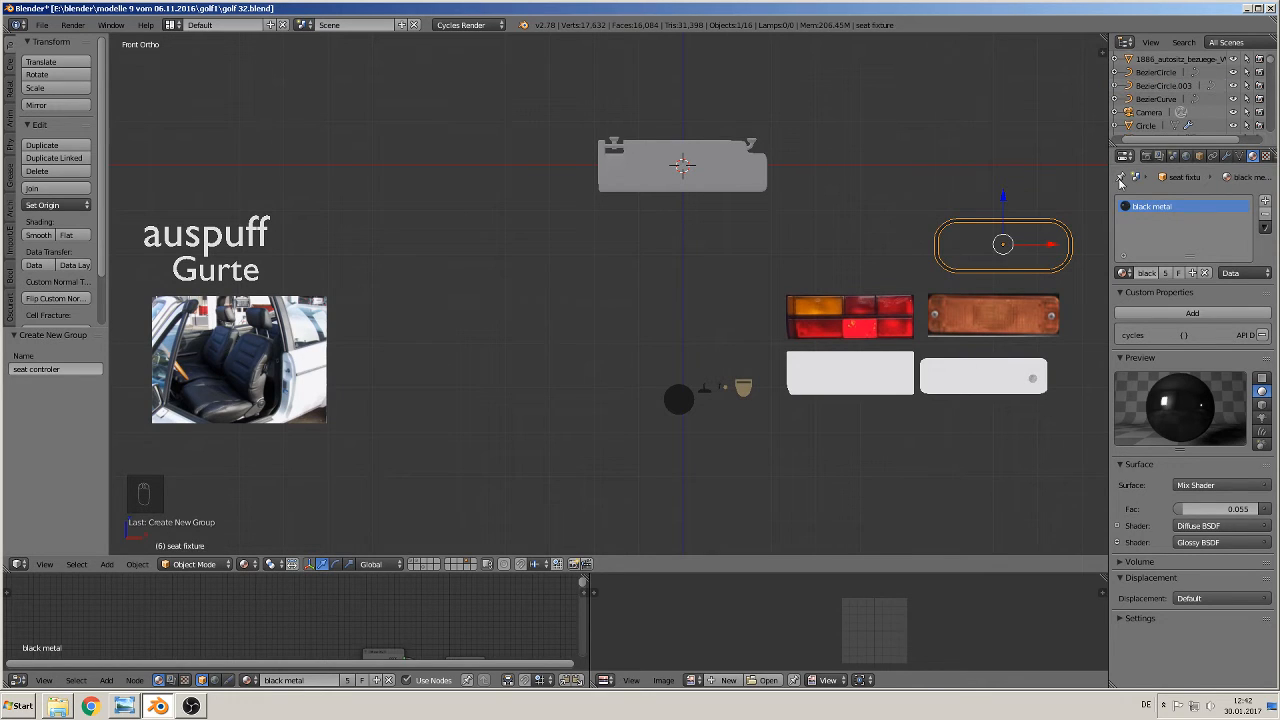
# - Clear the seat fixture's location to the world origin and put it in a new group named seat fixture
pyautogui.hotkey('alt', 'g')
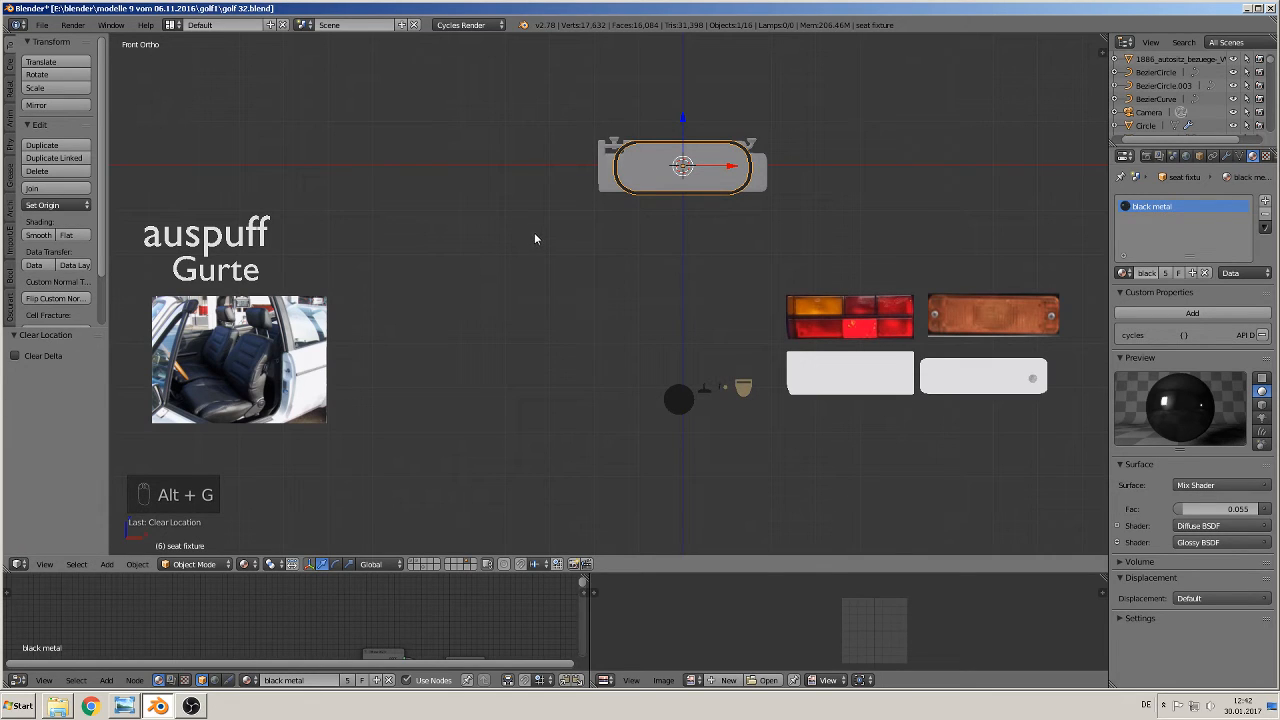
pyautogui.hotkey('ctrl', 'g')
pyautogui.click(64, 368)
pyautogui.write('seat controler')
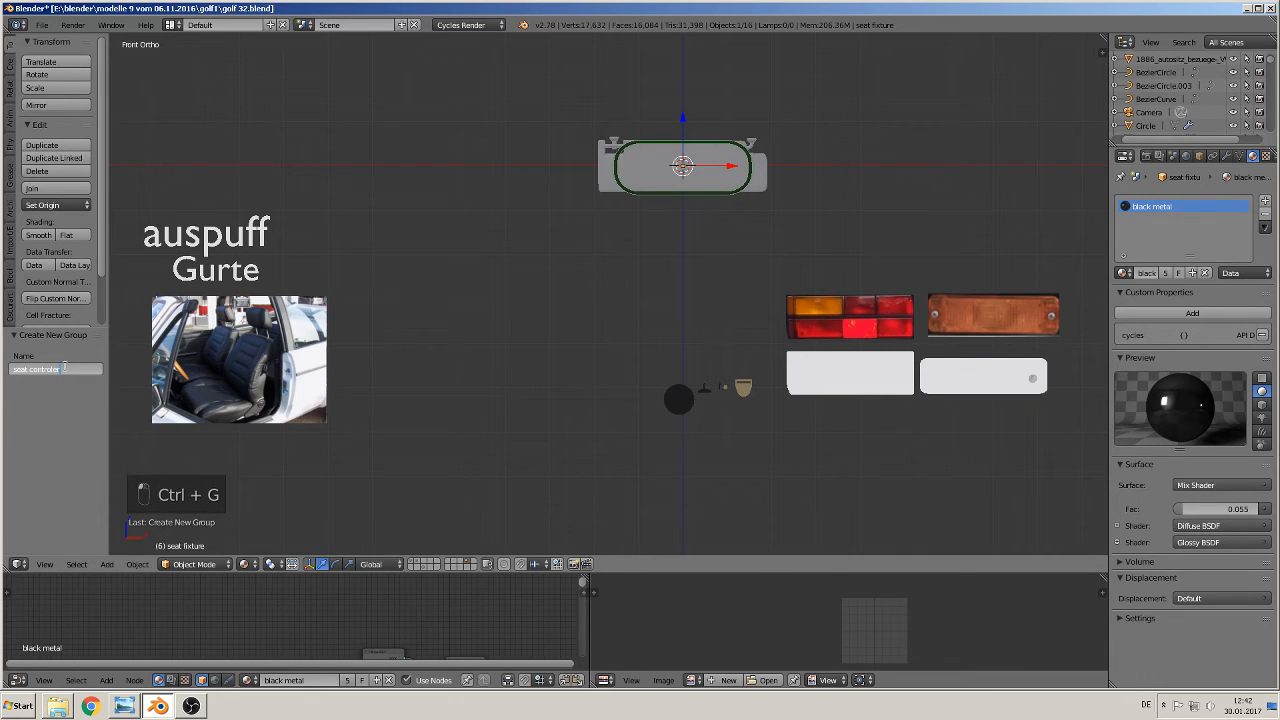
pyautogui.moveTo(62, 368); pyautogui.dragTo(29, 368)
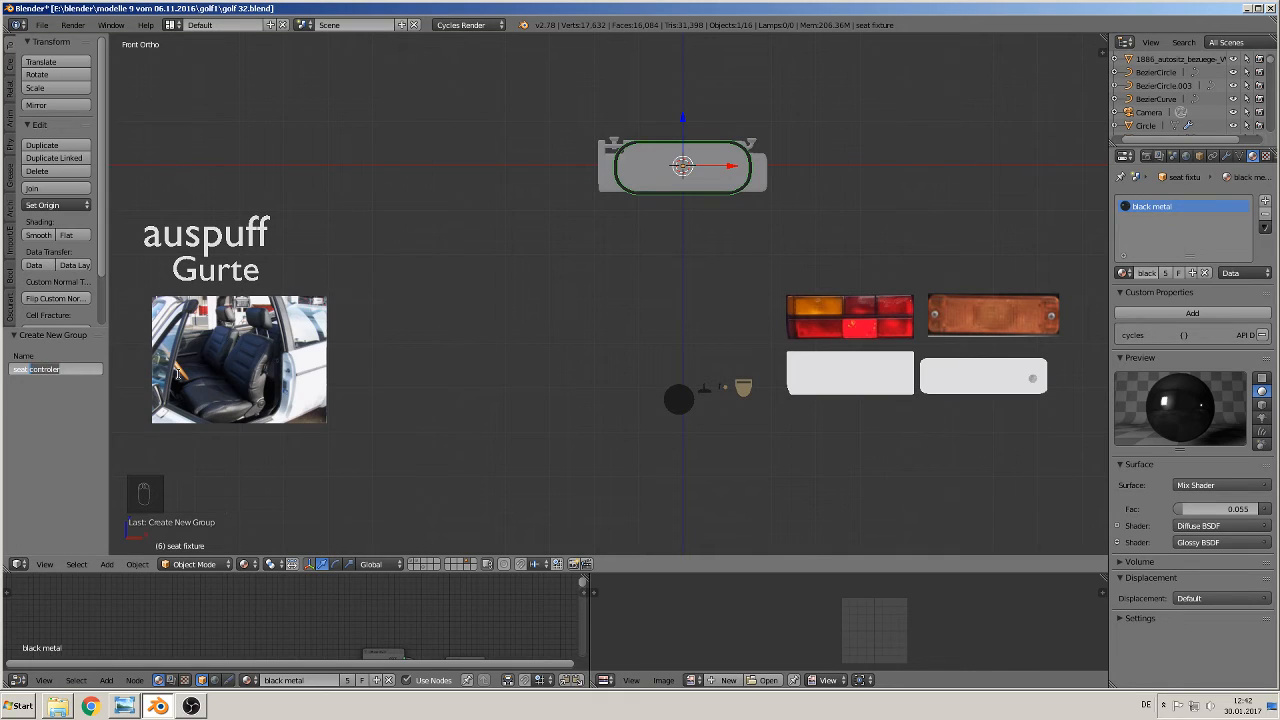
pyautogui.write('fixtu')
pyautogui.press('Return')
# - Rename the small gold belt piece named Cube as belt start
pyautogui.rightClick(746, 392)
pyautogui.scroll(5, 750, 395)
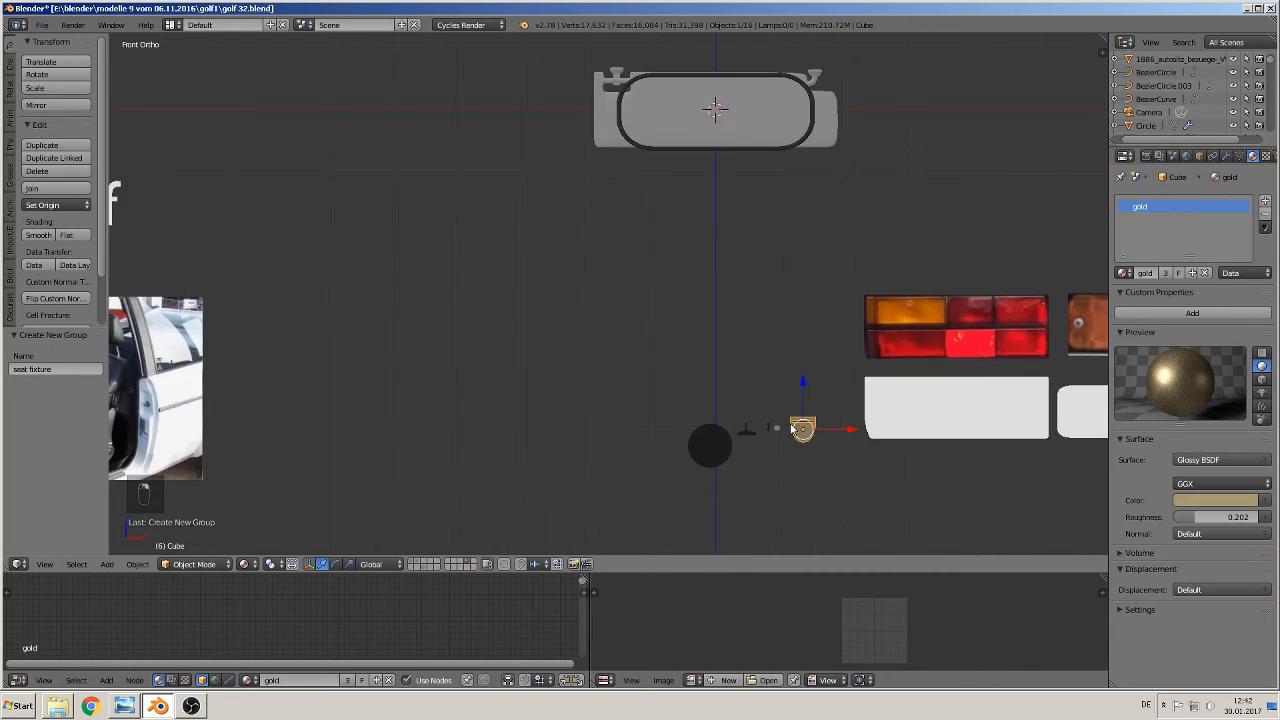
pyautogui.keyDown('shift'); pyautogui.moveTo(786, 407); pyautogui.dragTo(713, 382, button='middle'); pyautogui.keyUp('shift')
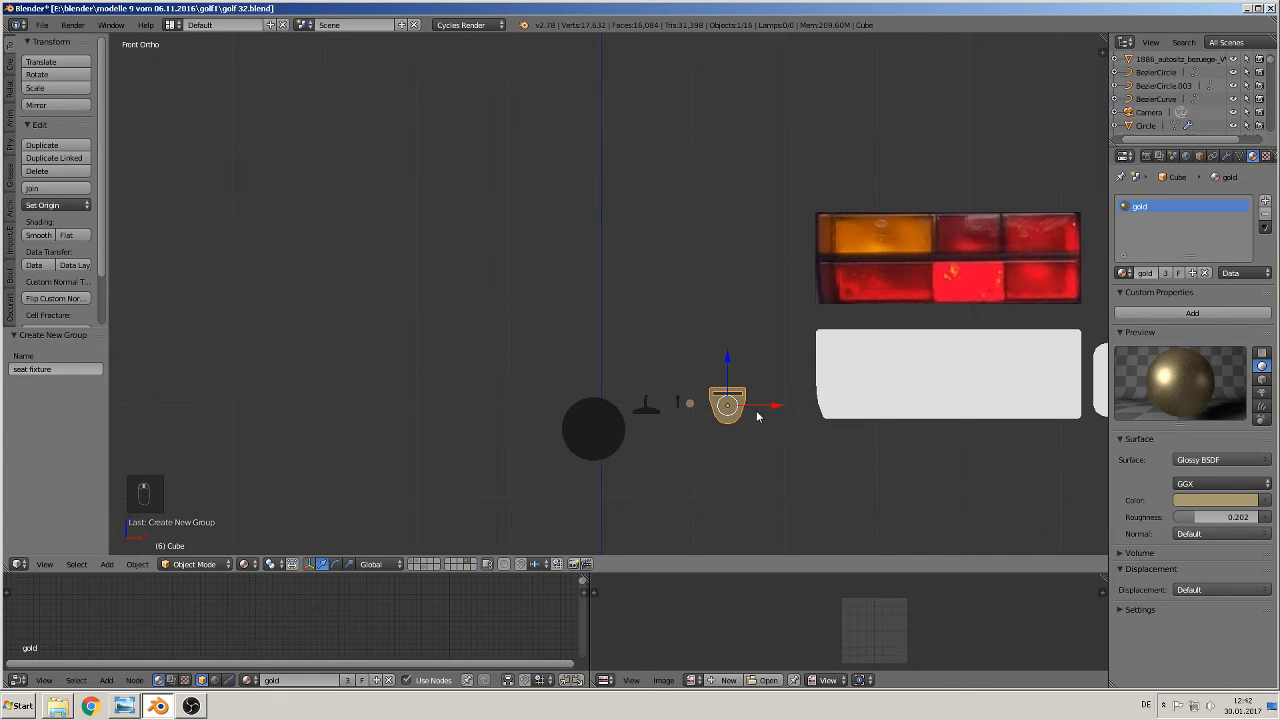
pyautogui.press('KP_Decimal')
pyautogui.rightClick(1150, 87)
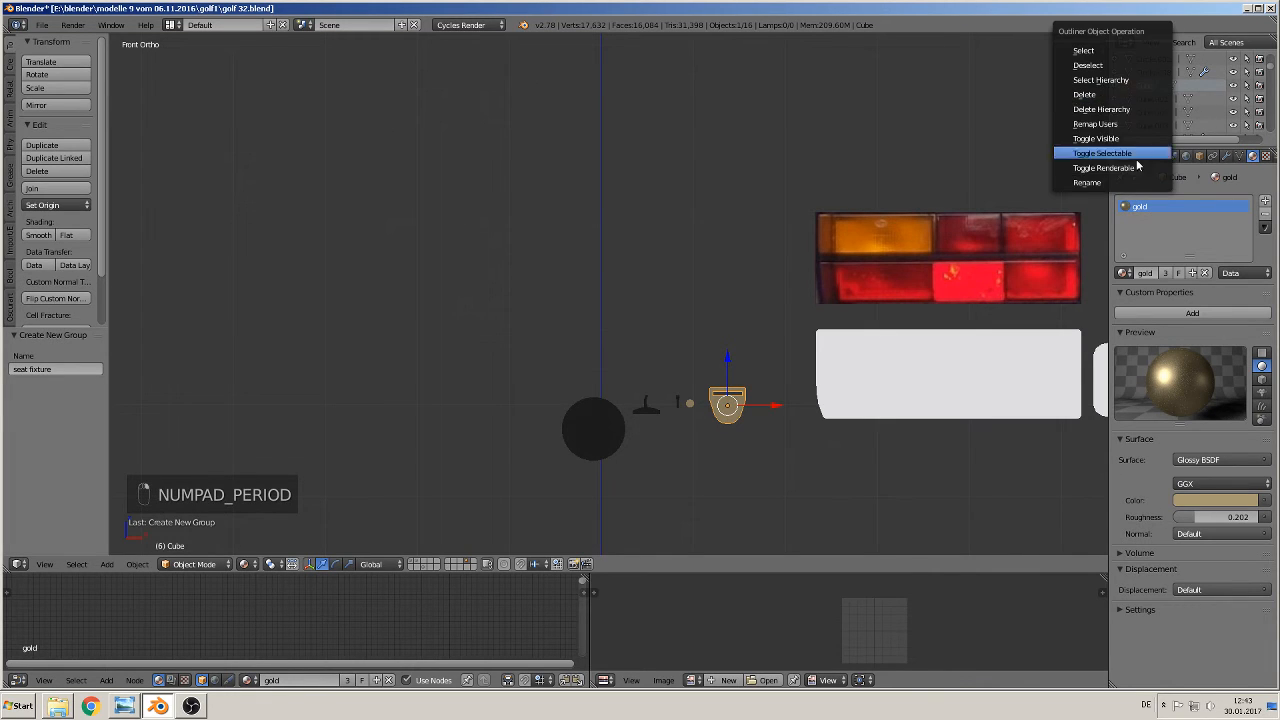
pyautogui.click(1119, 178)
pyautogui.write('be')
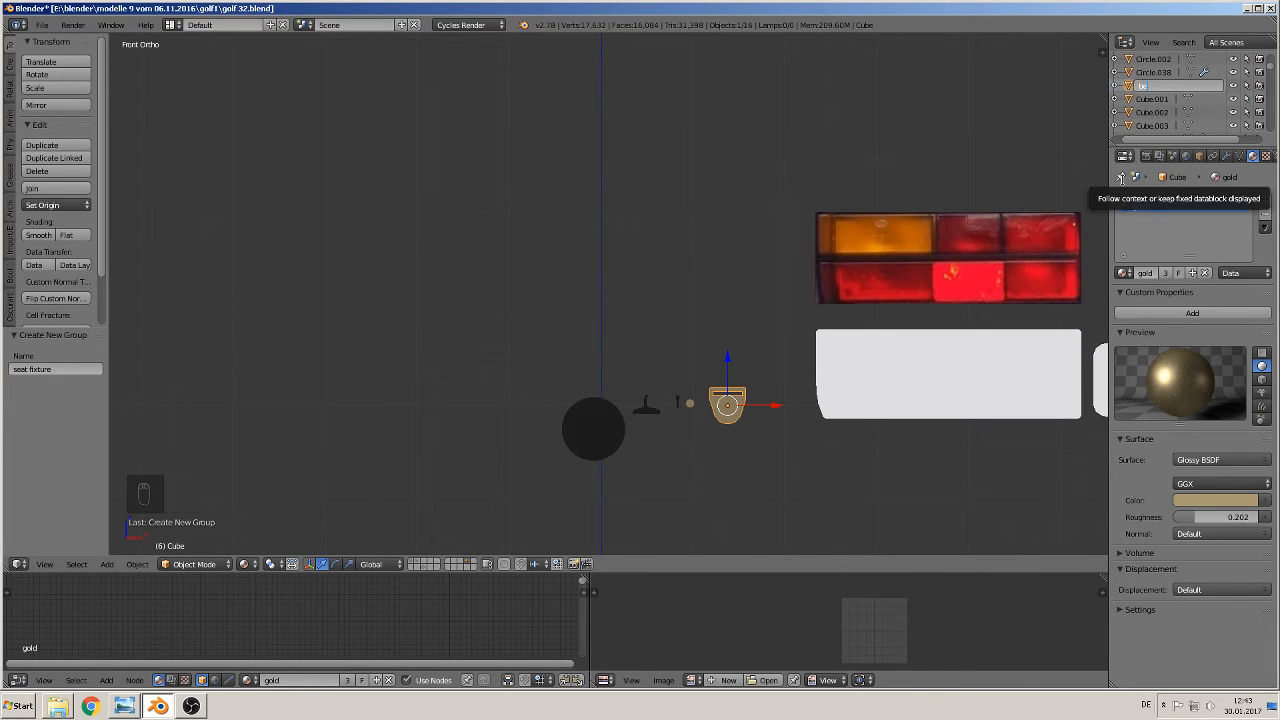
pyautogui.write('lt.start')
pyautogui.press('Return')
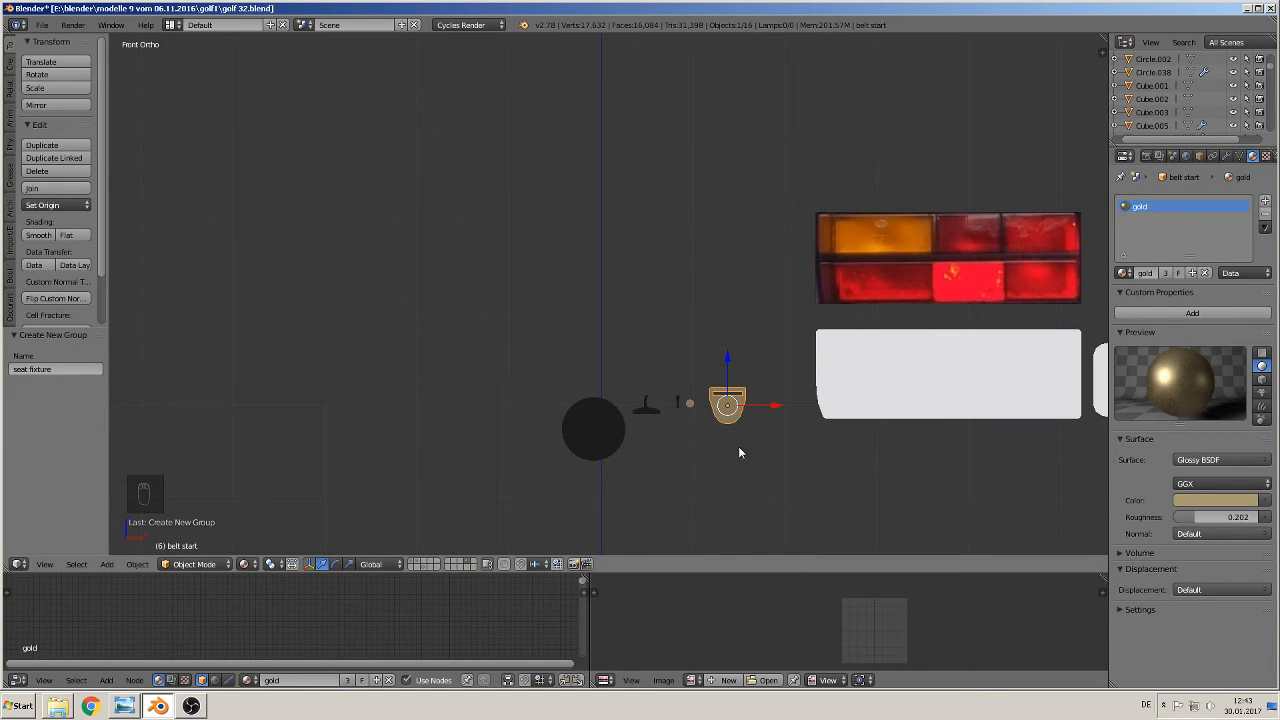
# - Clear the gold belt piece's location to the world origin and put it in a new group named belt start
pyautogui.scroll(-5, 738, 441)
pyautogui.hotkey('alt', 'g')
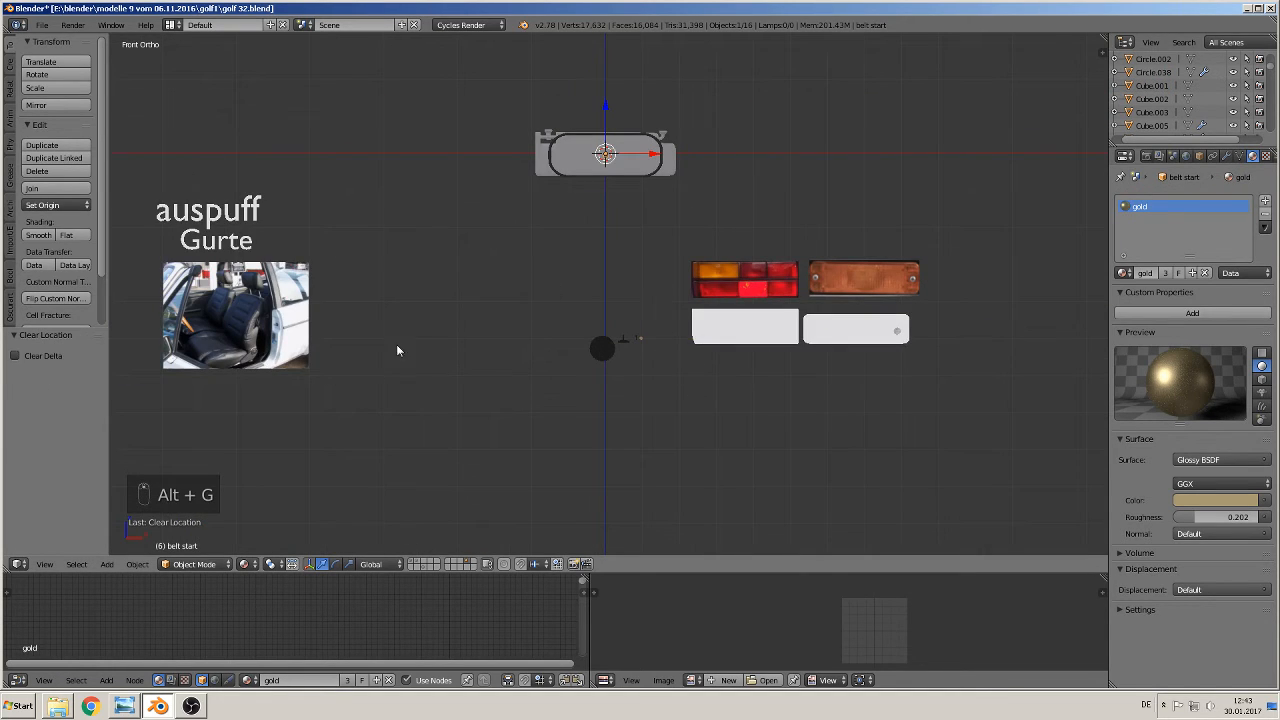
pyautogui.hotkey('ctrl', 'g')
pyautogui.click(54, 369)
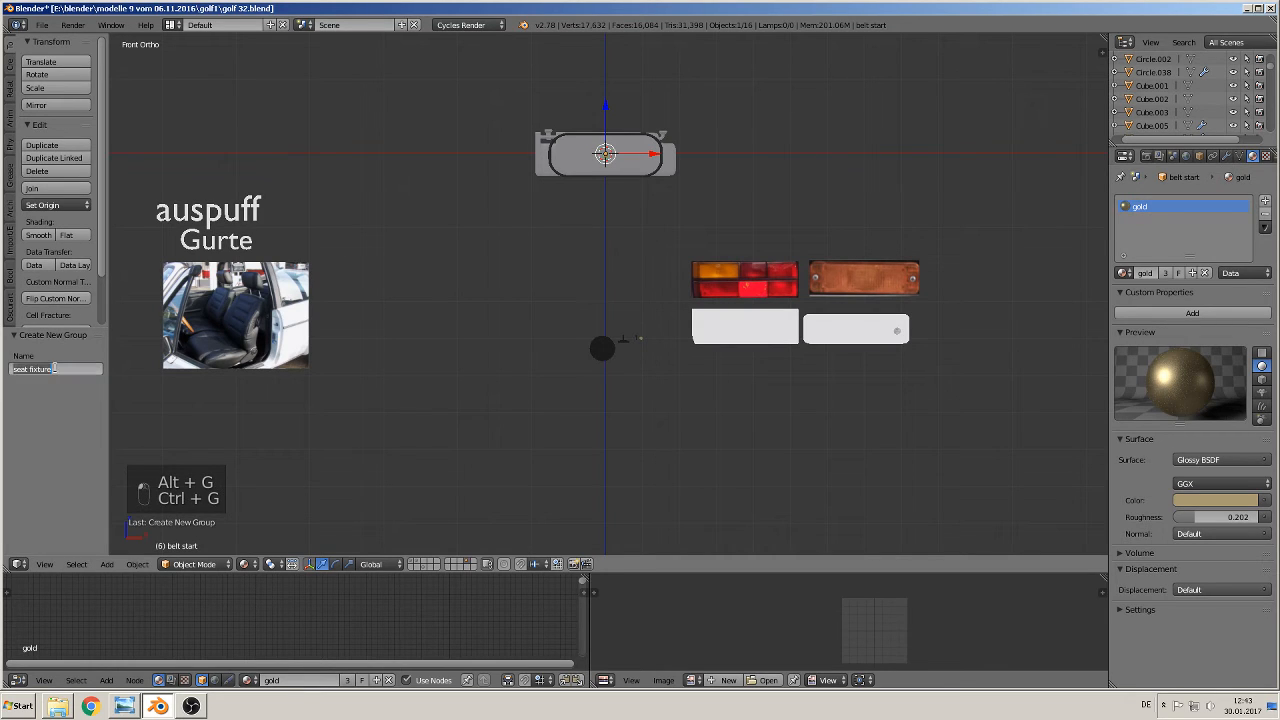
pyautogui.write('bwelt')
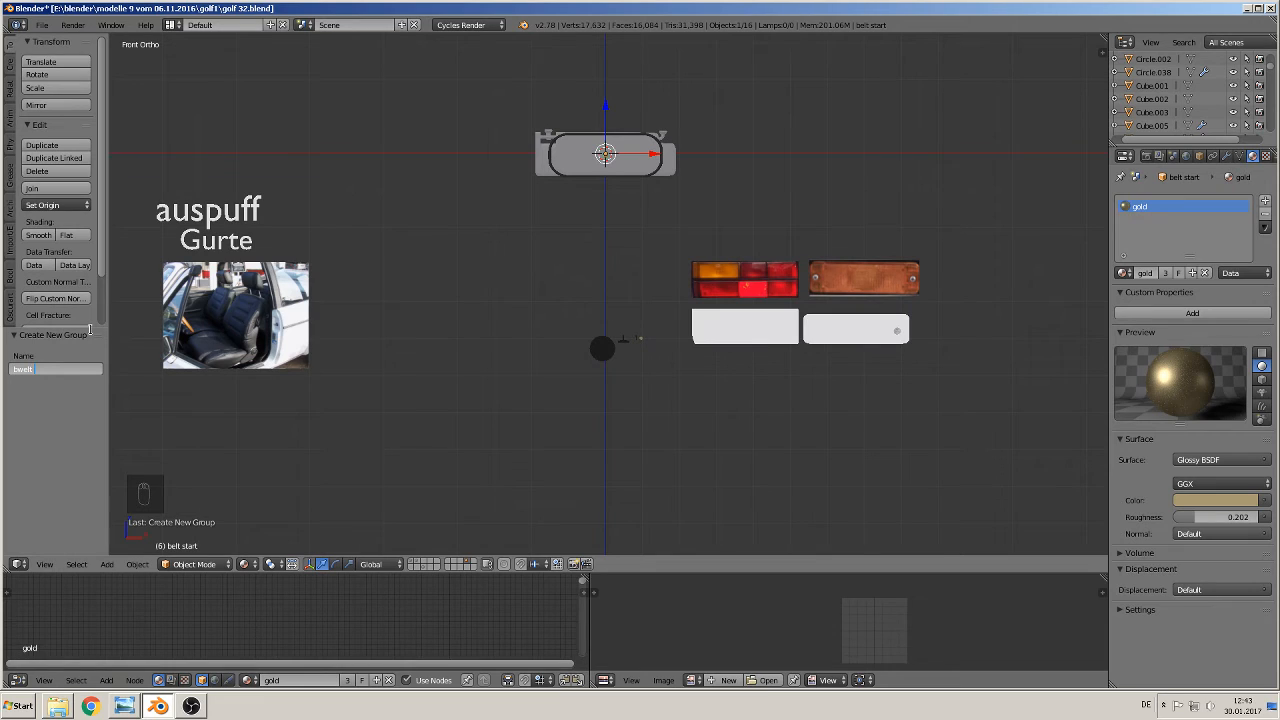
pyautogui.press('Left')
pyautogui.press('Left')
pyautogui.press('Left')
pyautogui.press('BackSpace')
pyautogui.press('Right')
pyautogui.press('Right')
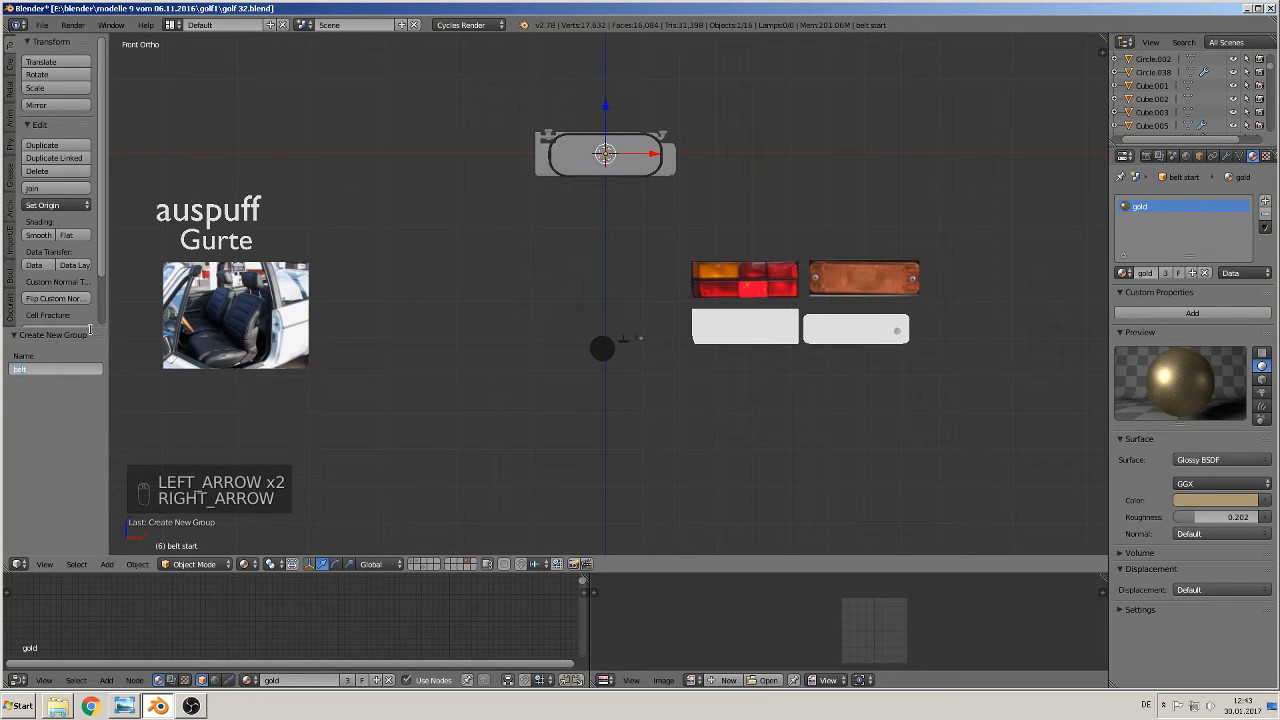
pyautogui.write('start')
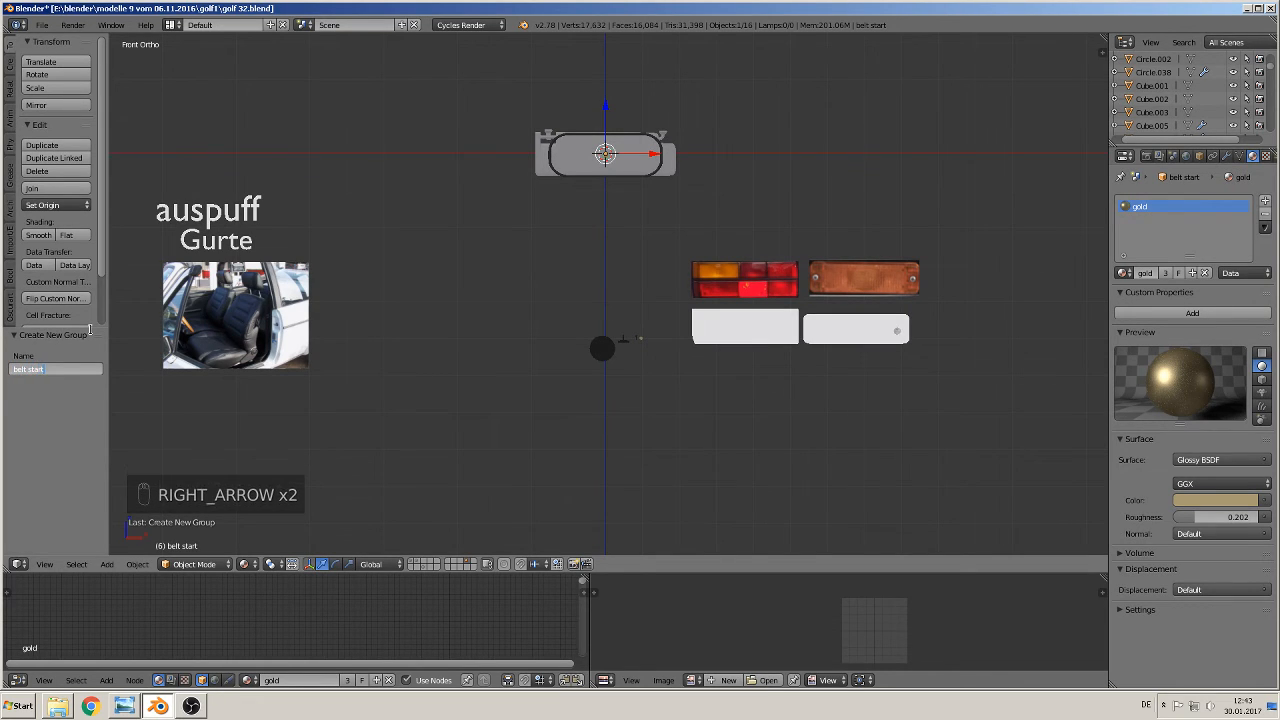
pyautogui.press('Return')
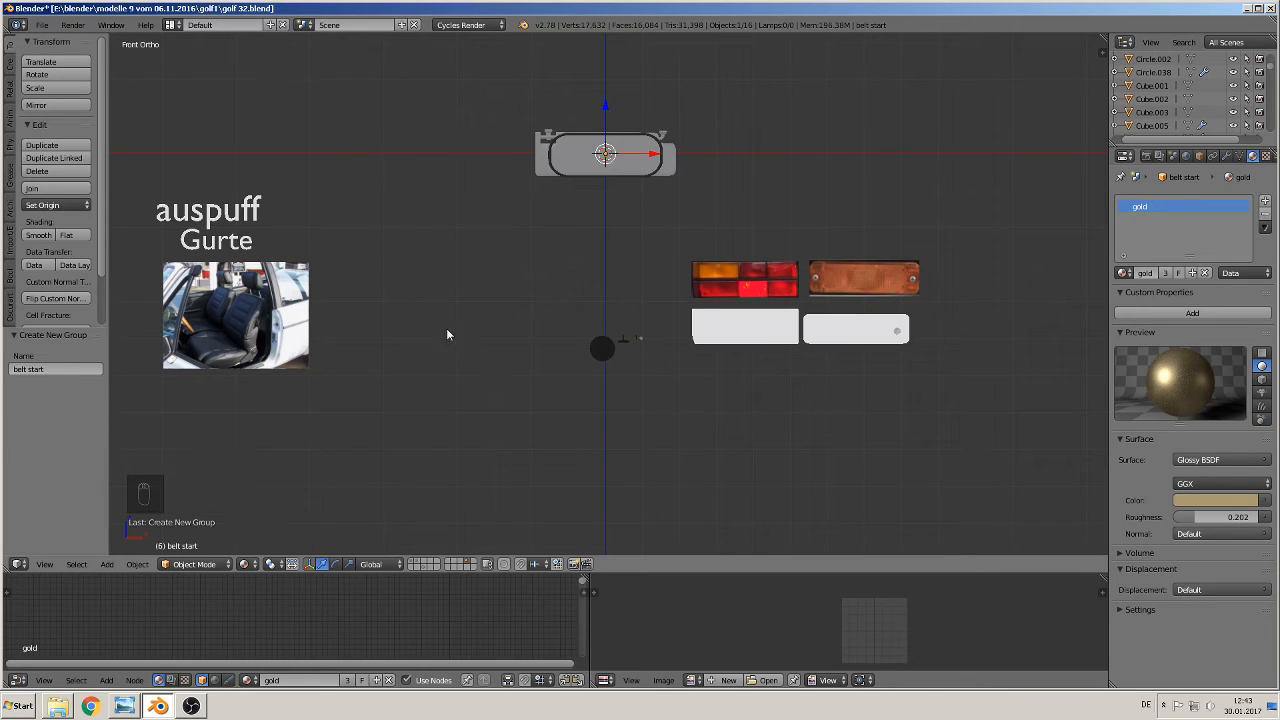
# - Rename the round black plastic knob named Circle as seat controler 5
pyautogui.scroll(2, 640, 472)
pyautogui.scroll(-1, 640, 472)
pyautogui.rightClick(603, 362)
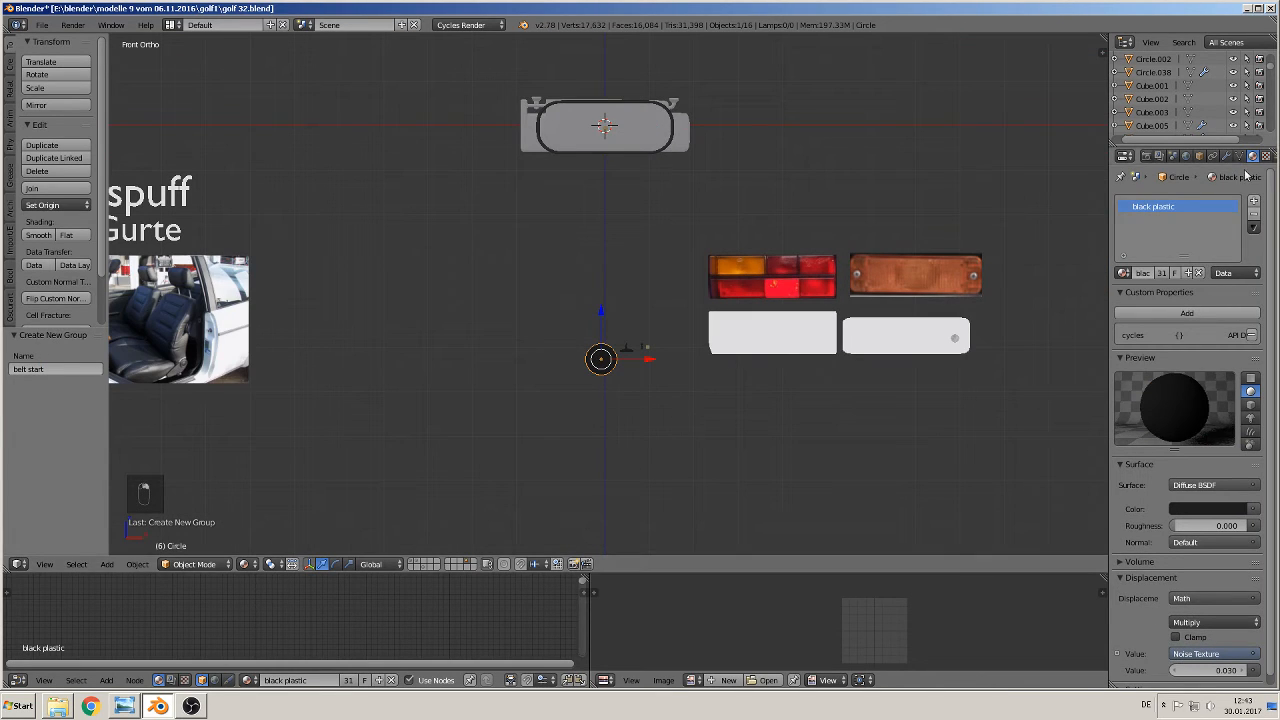
pyautogui.press('KP_Decimal')
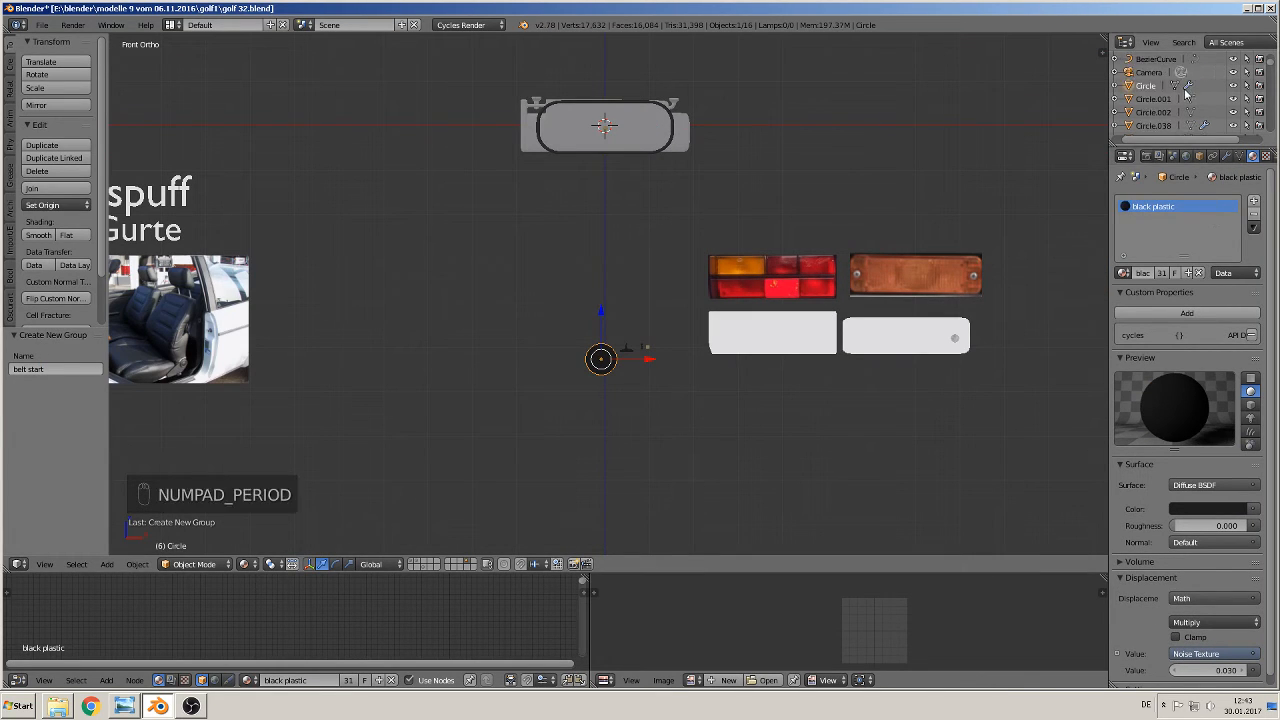
pyautogui.rightClick(1145, 85)
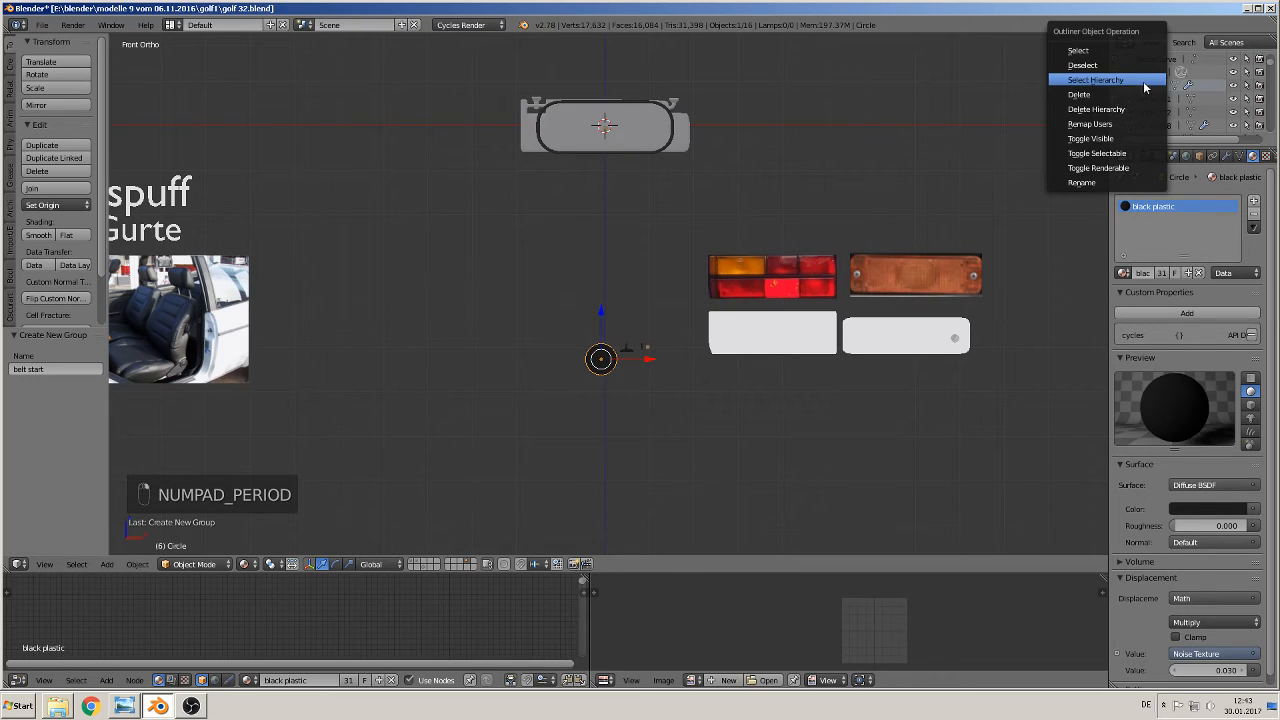
pyautogui.click(1103, 180)
pyautogui.write('se')
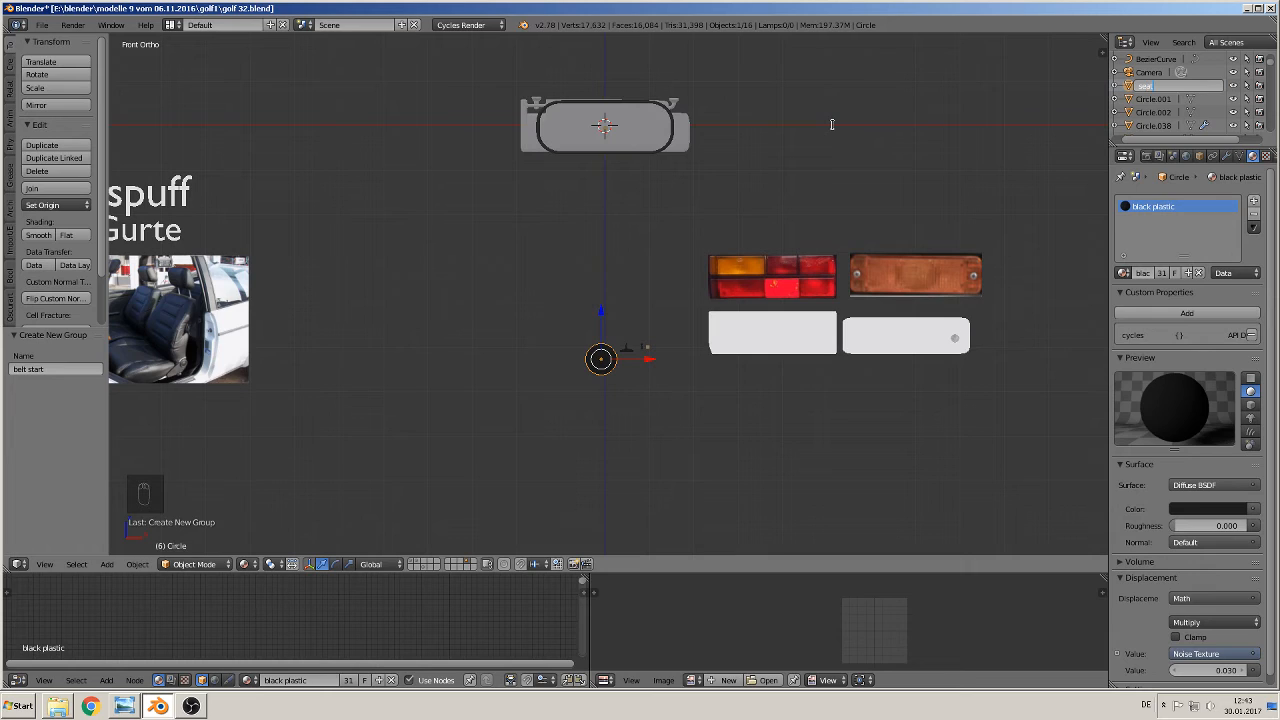
pyautogui.write('at controle 5')
pyautogui.press('Return')
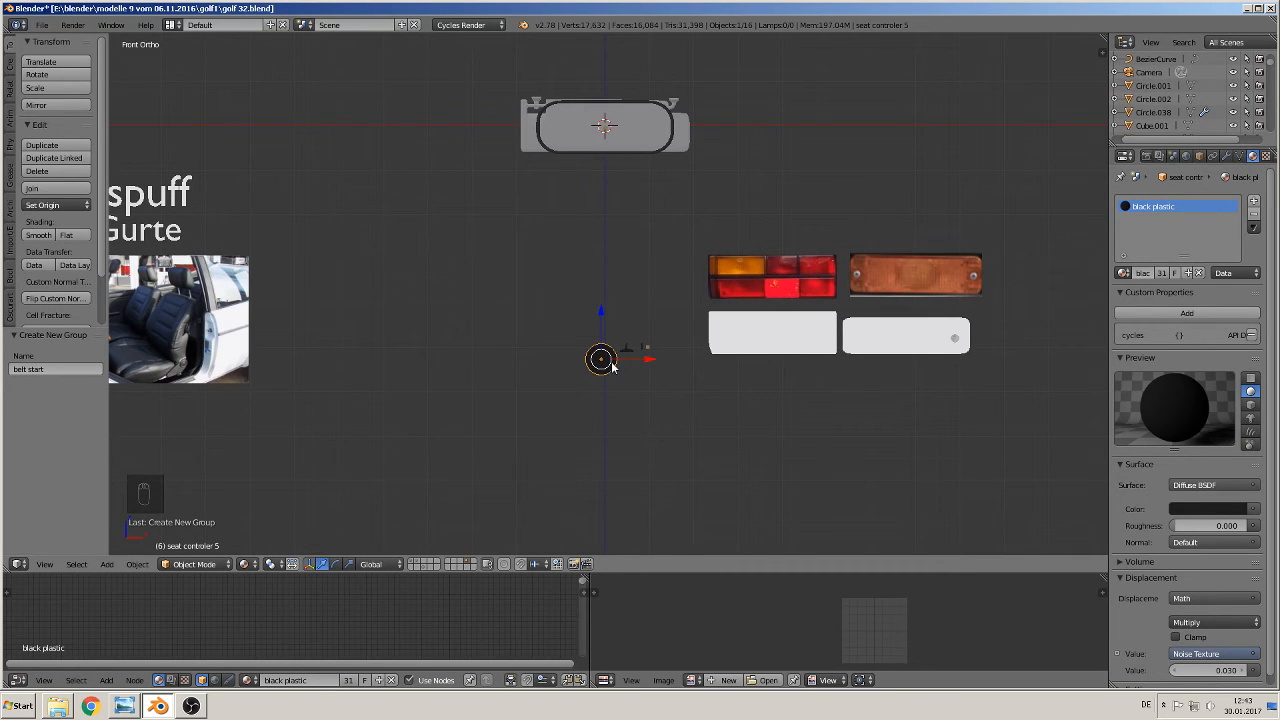
# - Clear the black plastic knob's location to the world origin and put it in a new group named seat controler 5
pyautogui.hotkey('alt', 'g')
pyautogui.hotkey('ctrl', 'g')
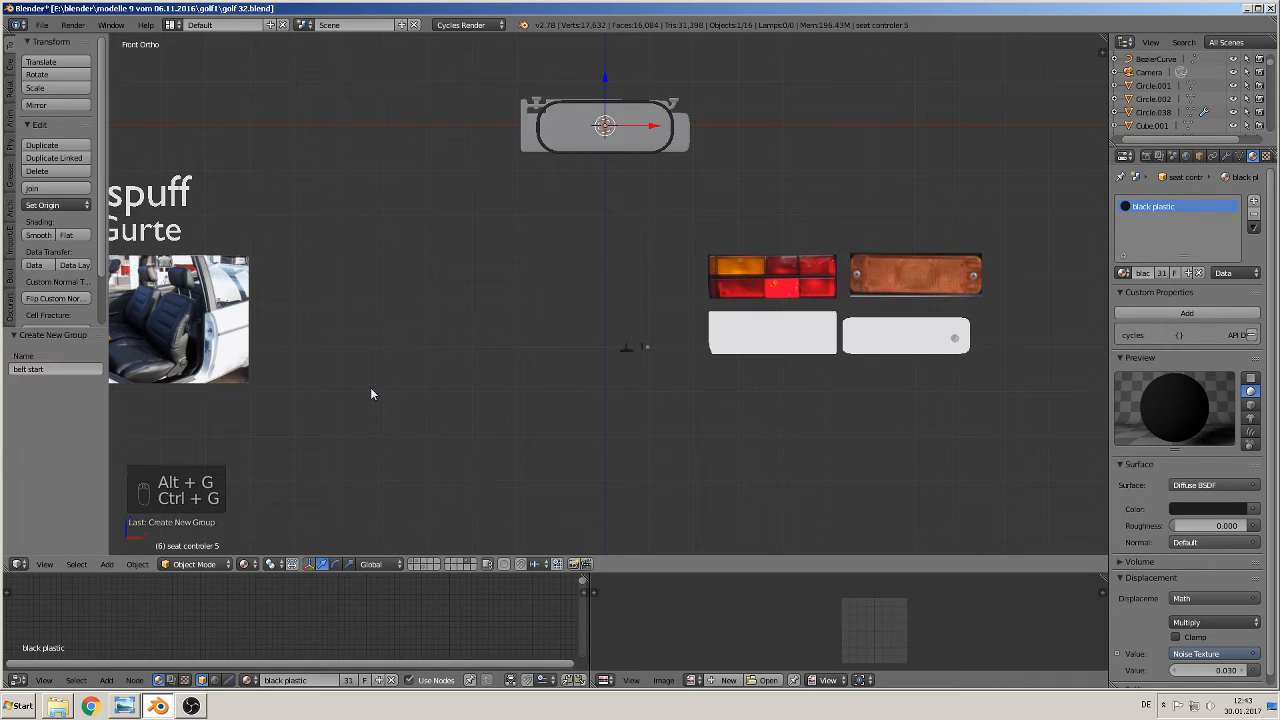
pyautogui.click(55, 368)
pyautogui.write('se')
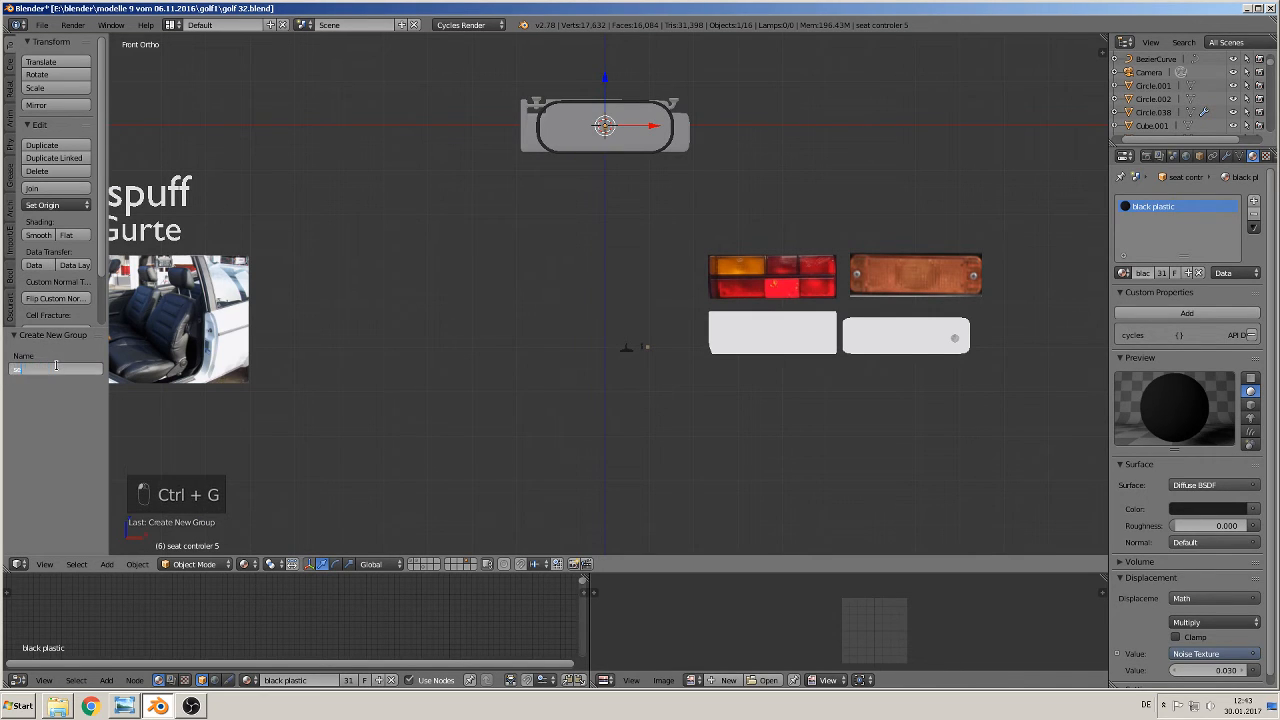
pyautogui.write('at controler 5')
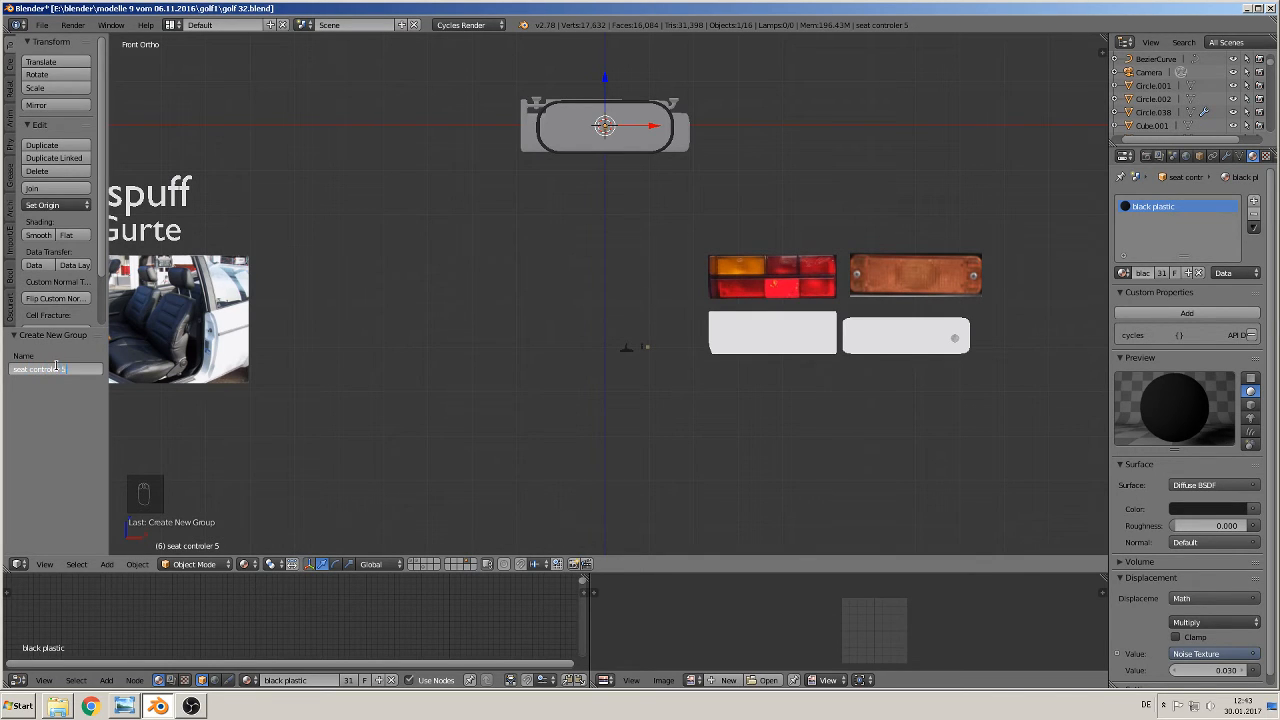
pyautogui.press('Return')
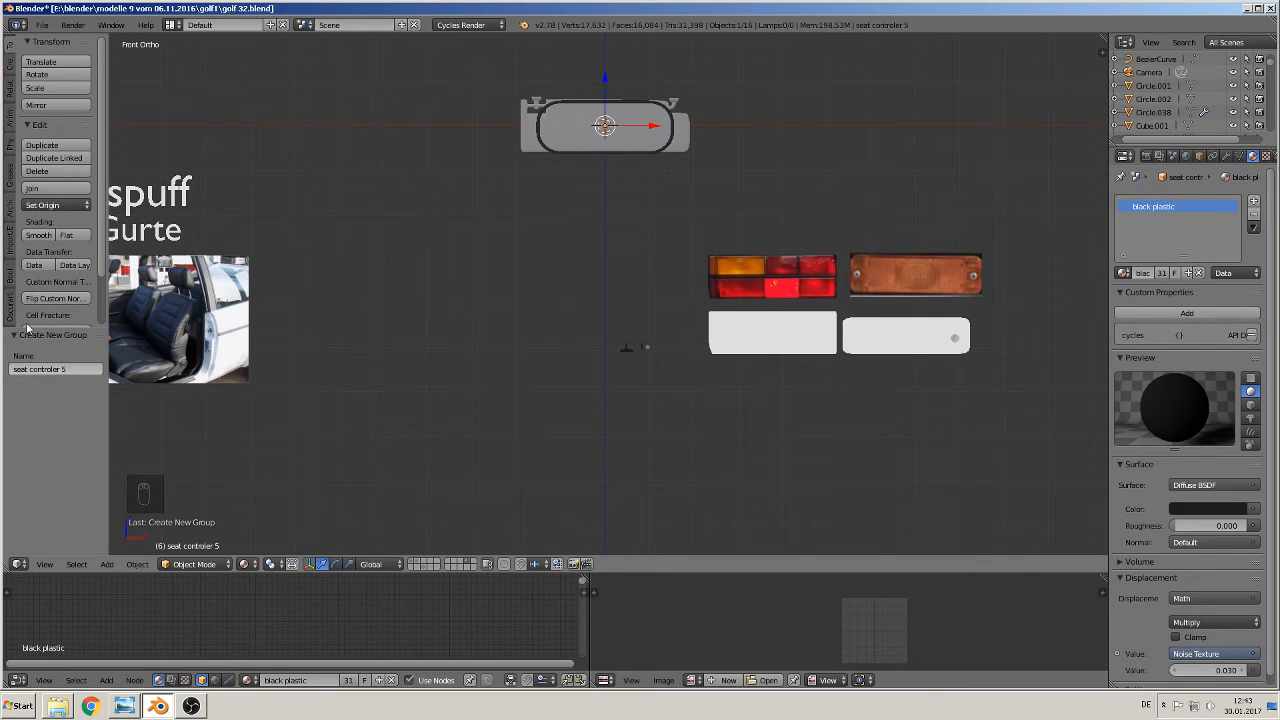
# - Rename the small black plastic part named Cube.003 as seatcontrolor 6
pyautogui.scroll(3, 323, 338)
pyautogui.scroll(-1, 676, 458)
pyautogui.rightClick(634, 377)
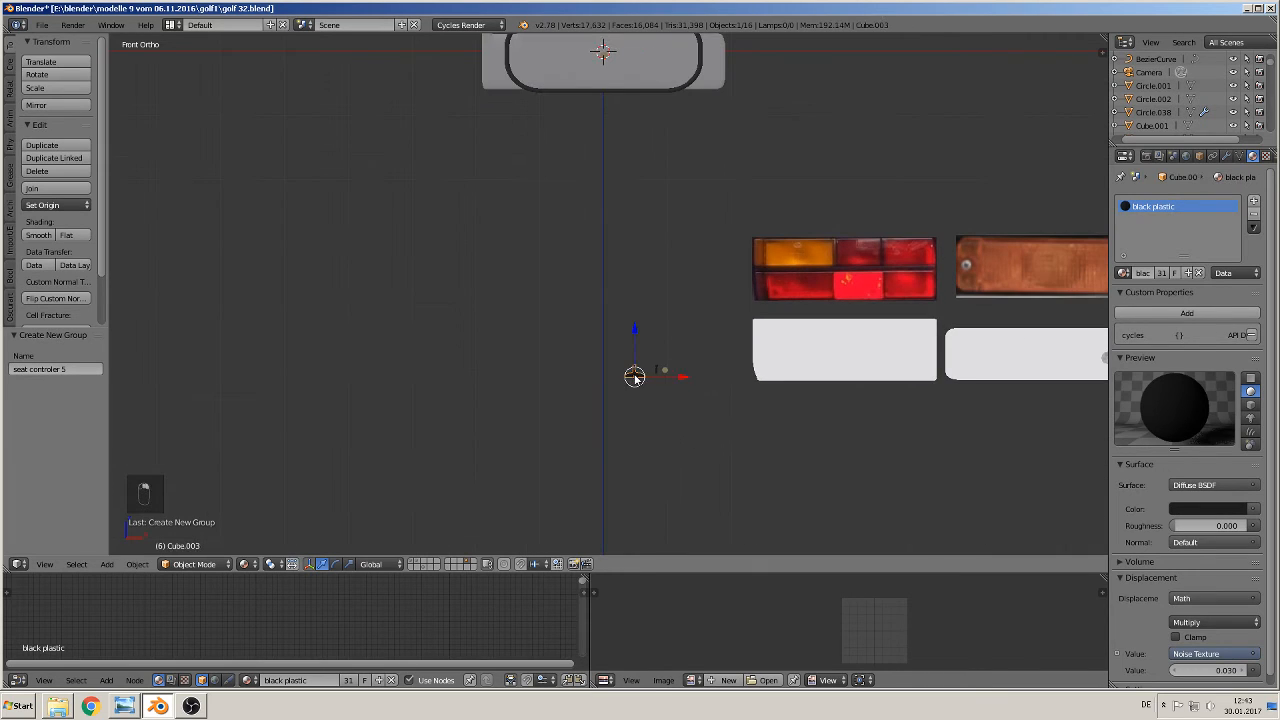
pyautogui.scroll(1, 643, 397)
pyautogui.moveTo(643, 370); pyautogui.dragTo(645, 337)
pyautogui.press('KP_Decimal')
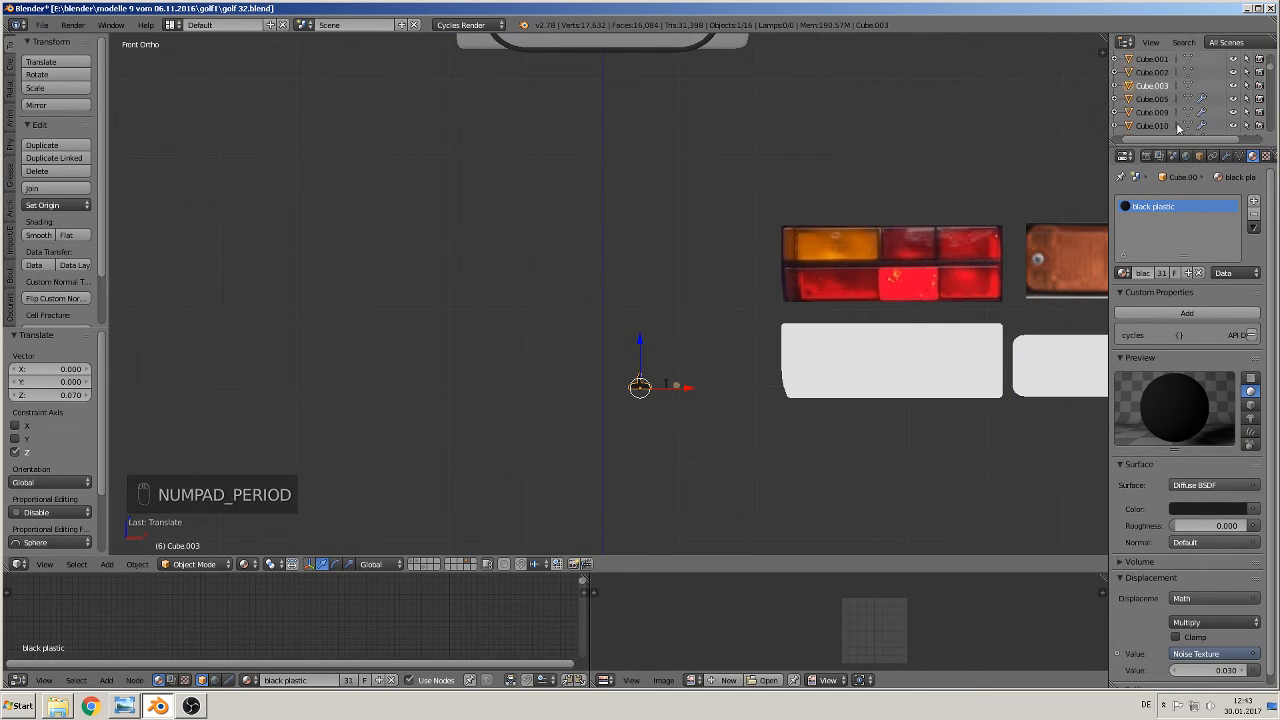
pyautogui.rightClick(1165, 91)
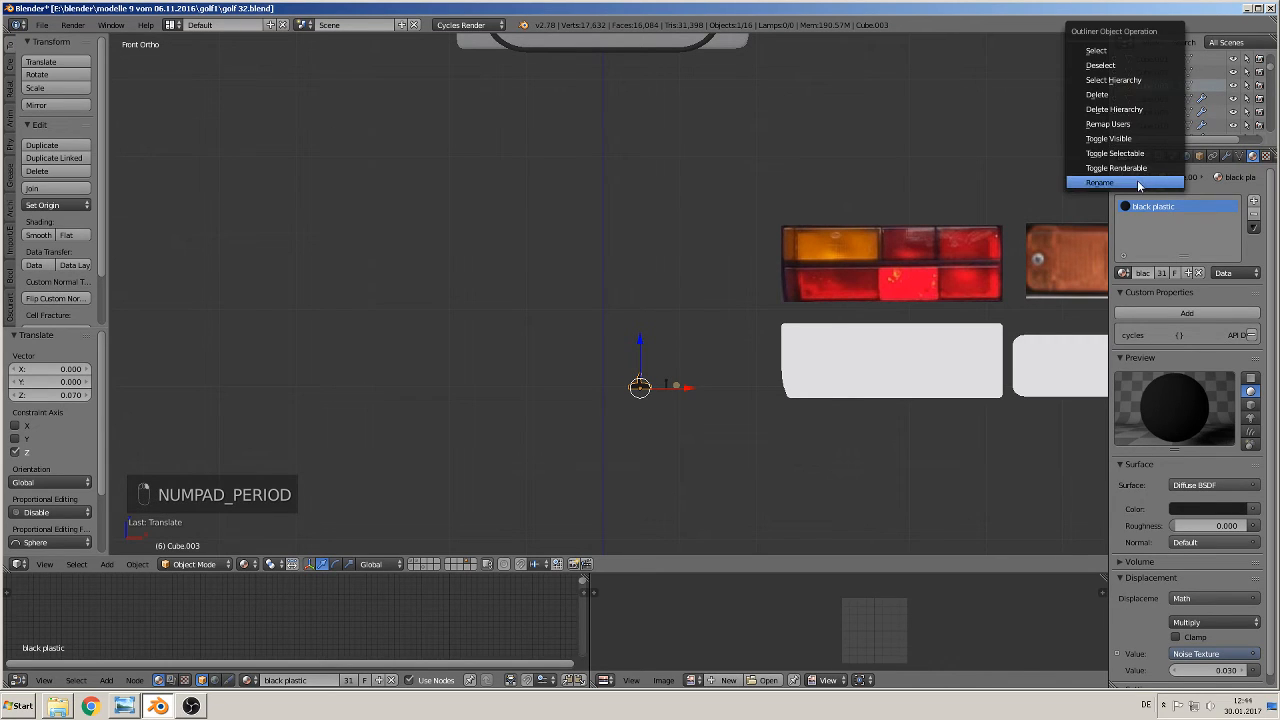
pyautogui.click(1150, 182)
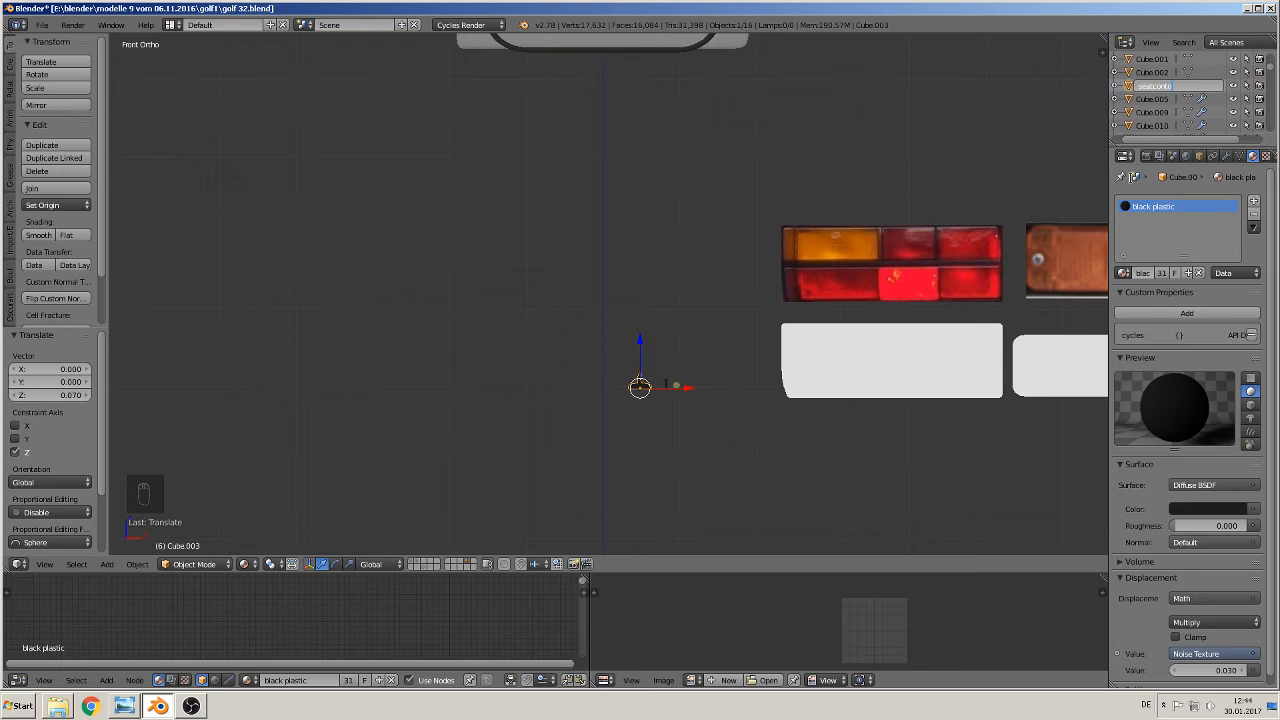
pyautogui.write('seatcontrolor 6')
pyautogui.press('Return')
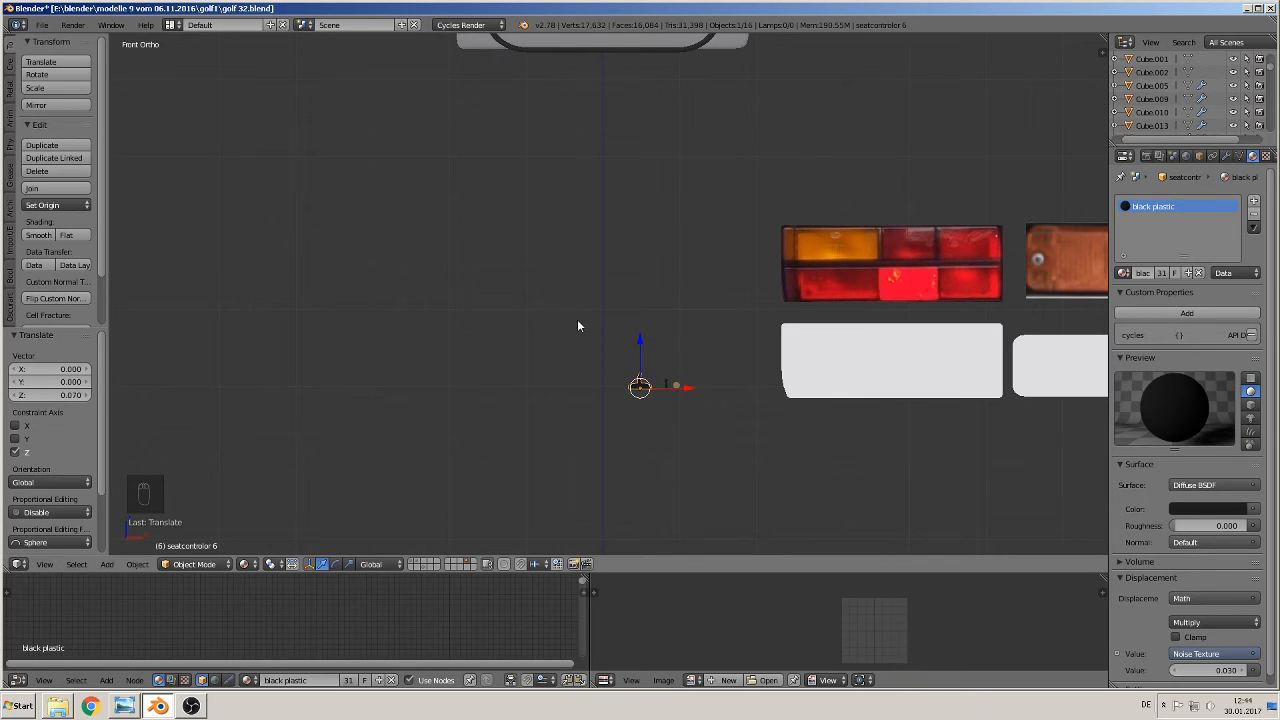
# - Clear the seatcontrolor 6 part's location to the world origin and put it in a new group named seat controler 6
pyautogui.scroll(-3, 572, 322)
pyautogui.hotkey('alt', 'g')
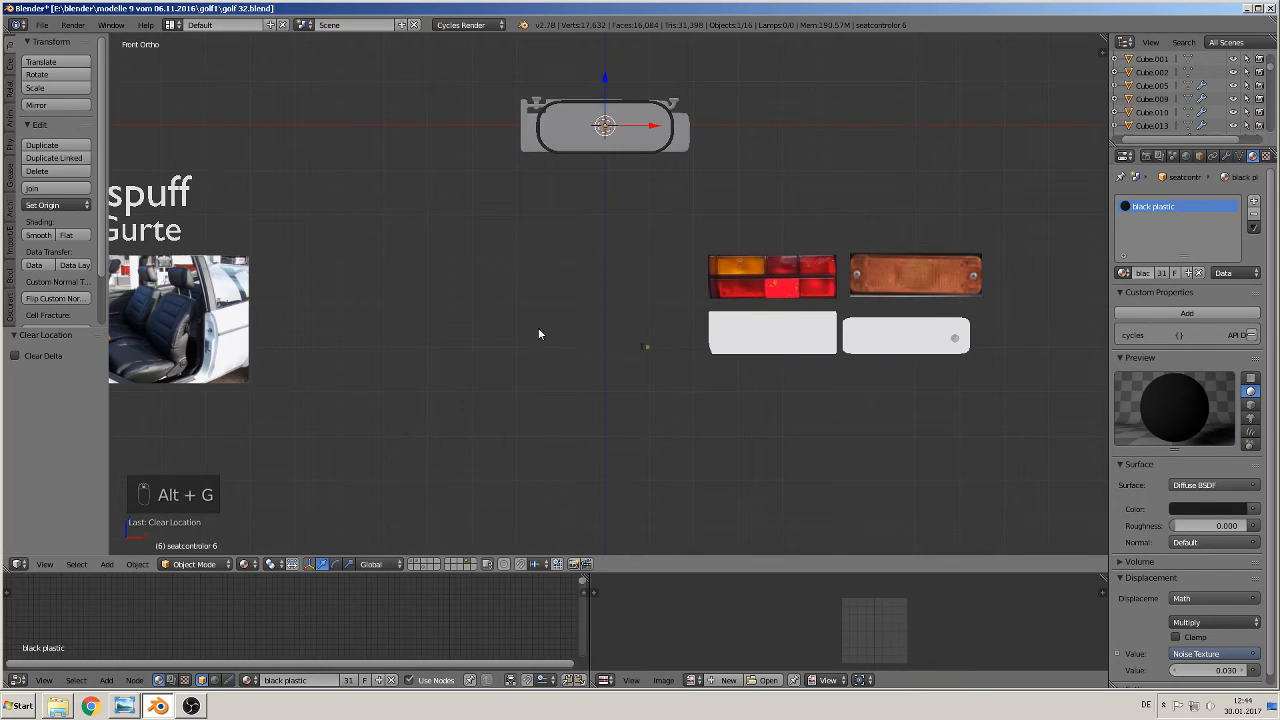
pyautogui.hotkey('ctrl', 'g')
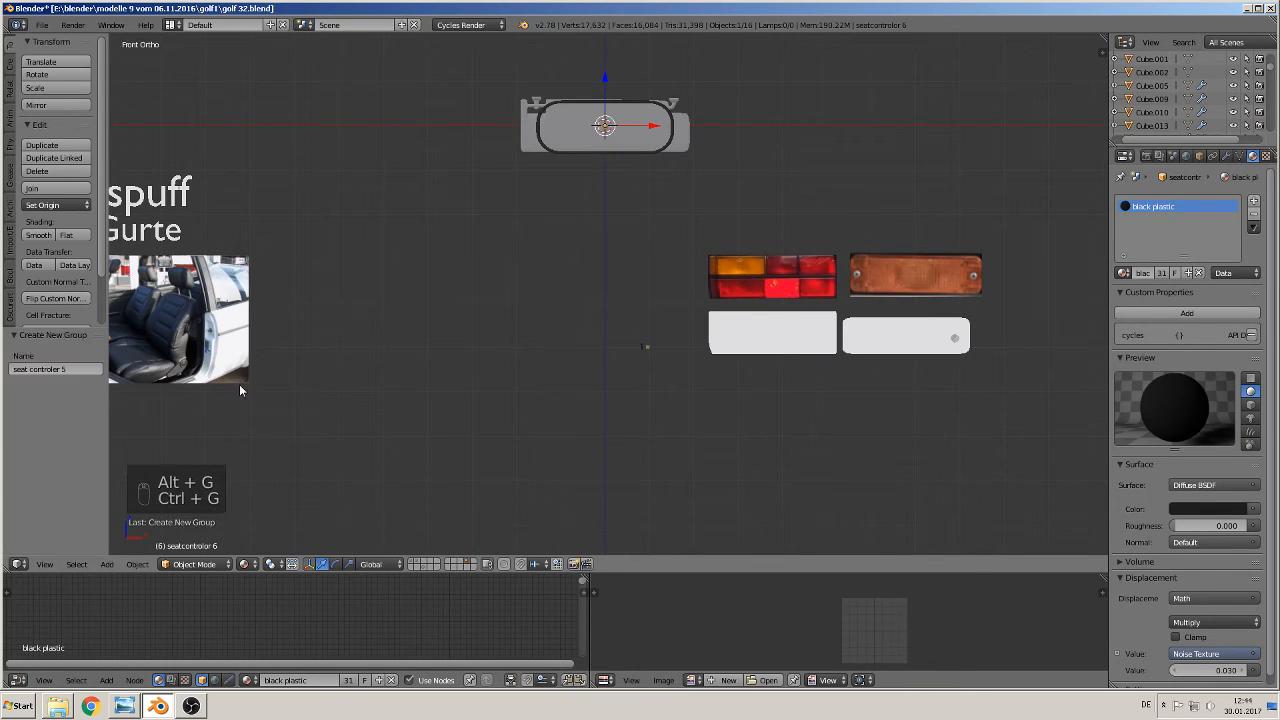
pyautogui.click(61, 370)
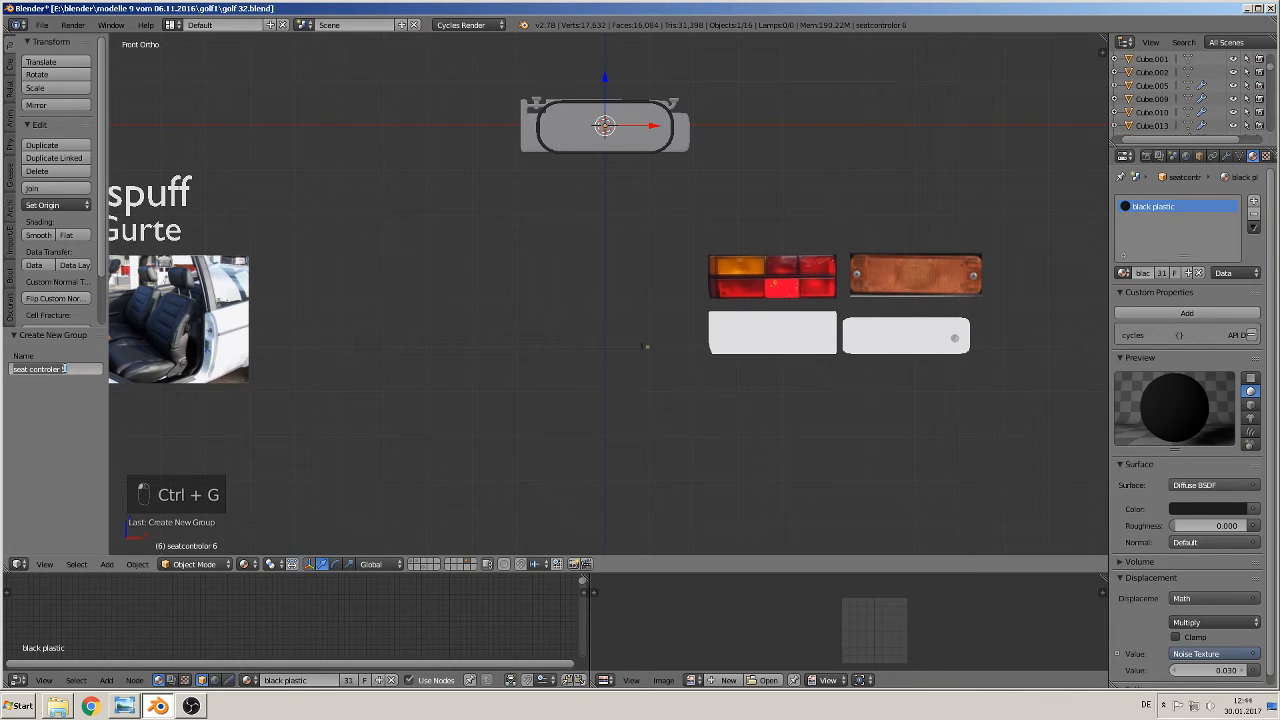
pyautogui.click(70, 370)
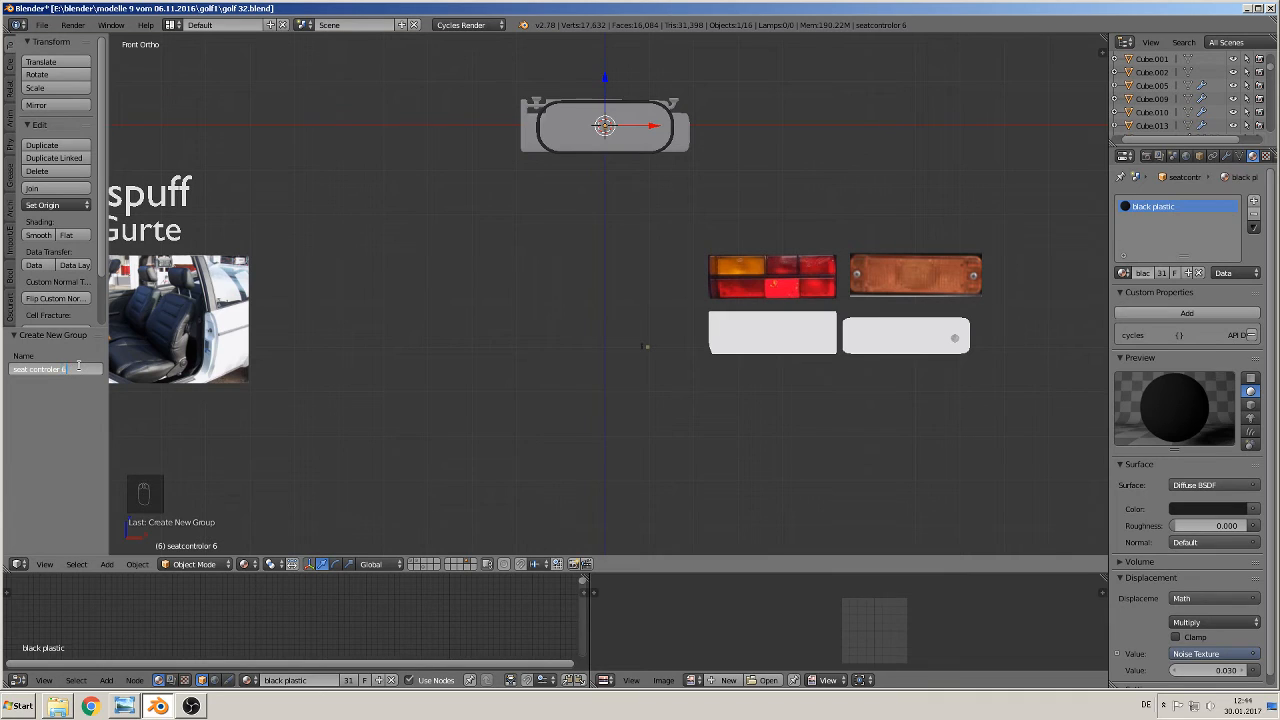
pyautogui.press('Return')
# - Rename the thin black plastic pin named Circle.001 as door opener1
pyautogui.scroll(4, 651, 391)
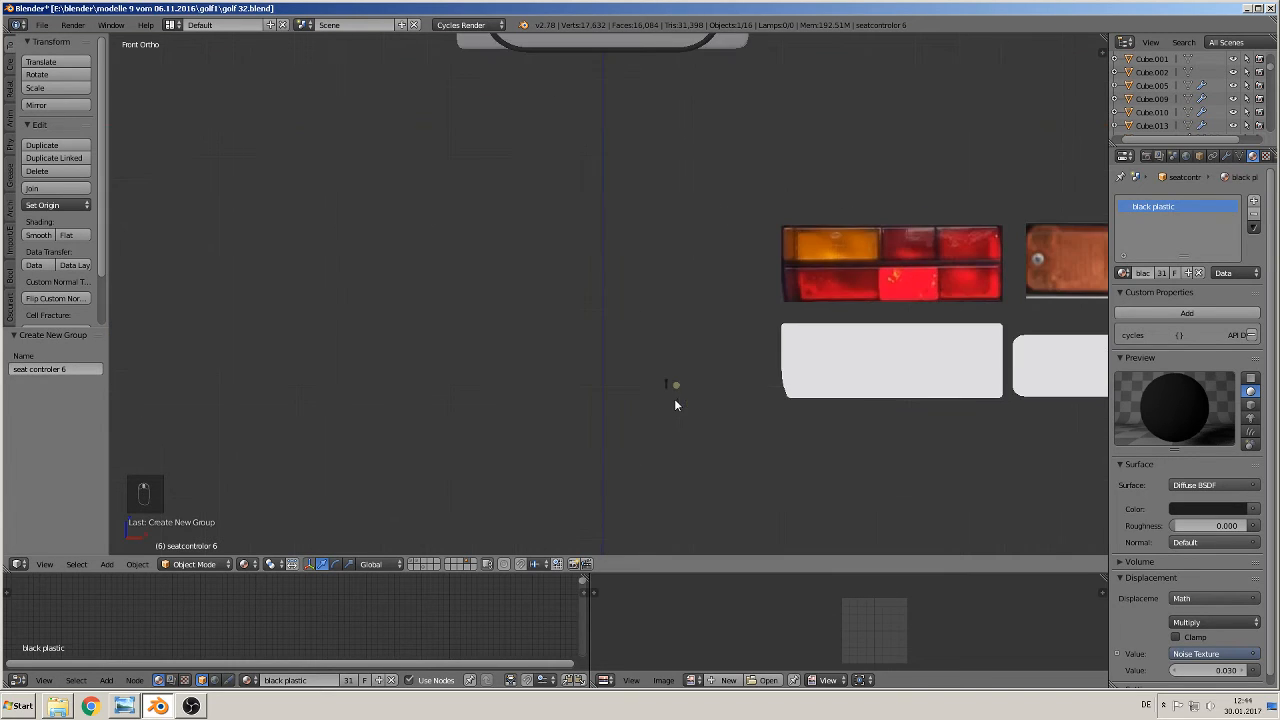
pyautogui.rightClick(678, 400)
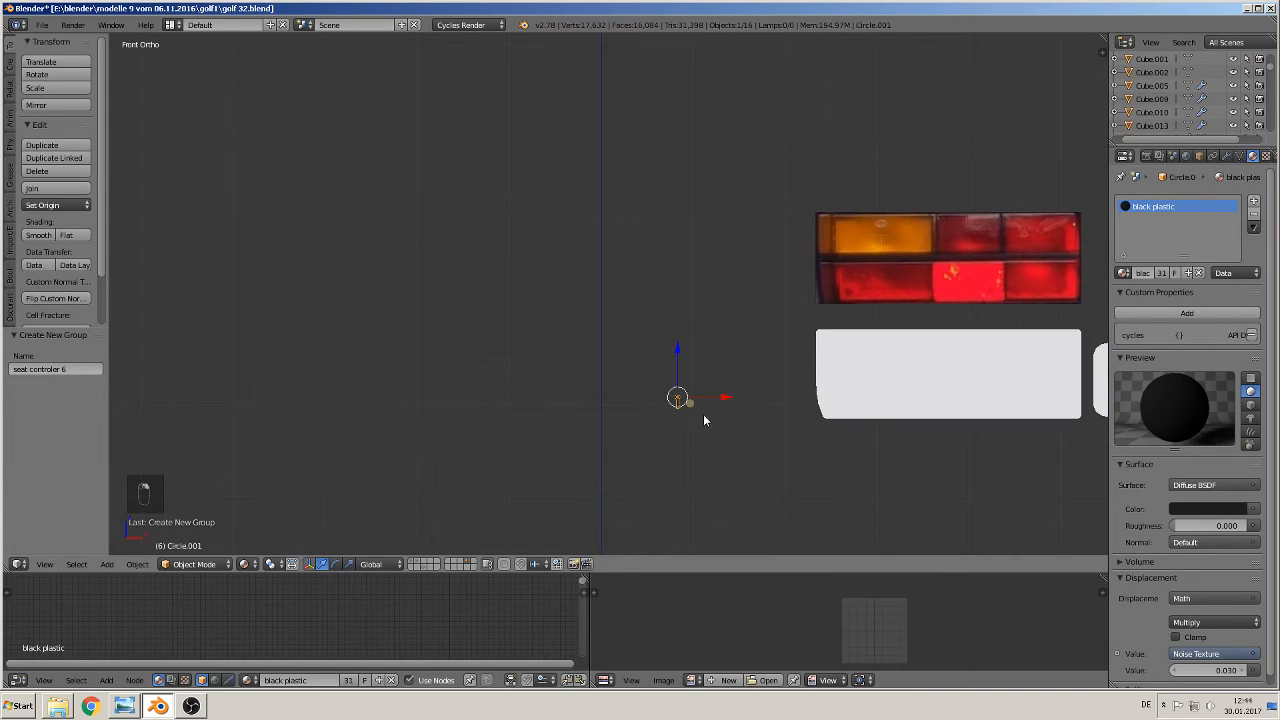
pyautogui.press('KP_Decimal')
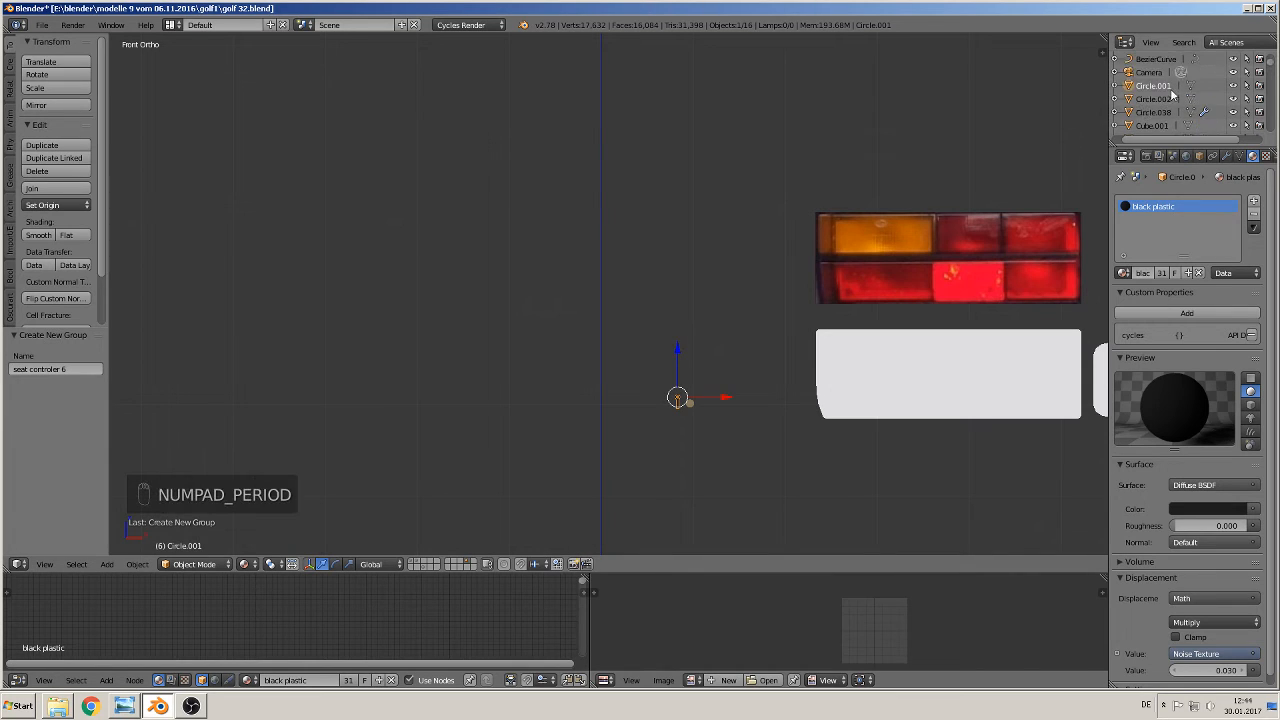
pyautogui.rightClick(1160, 85)
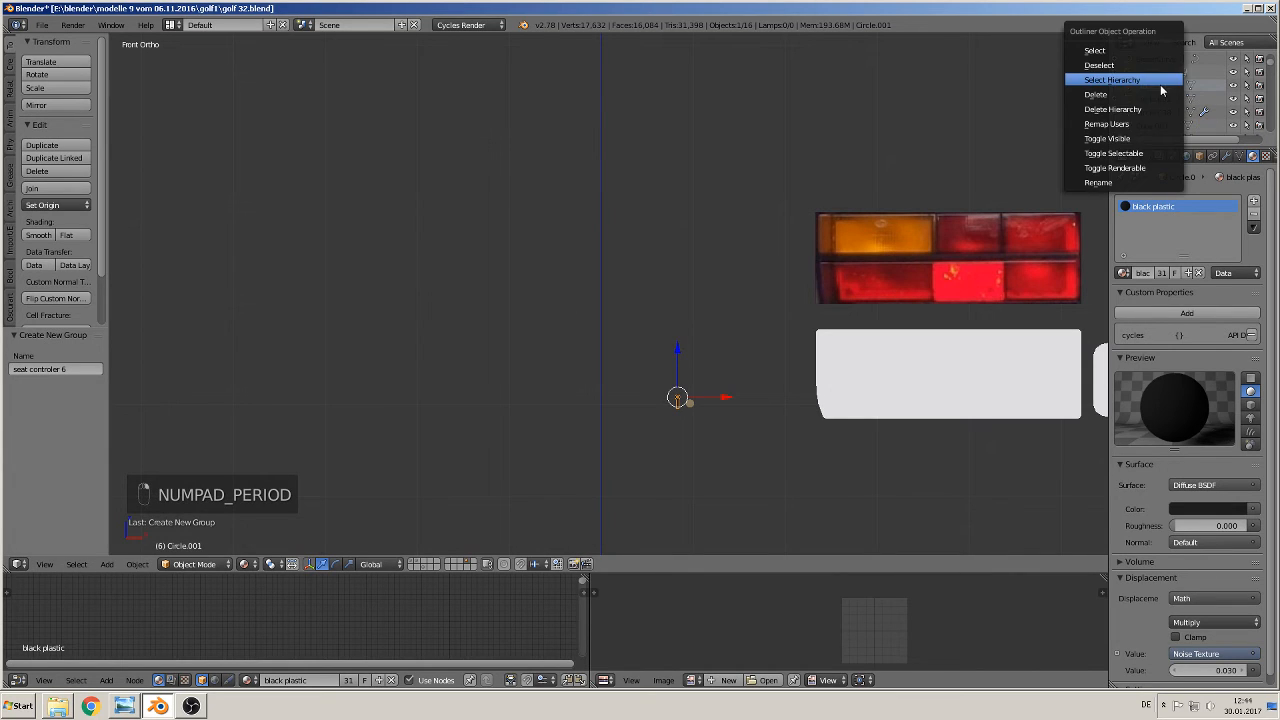
pyautogui.click(1106, 182)
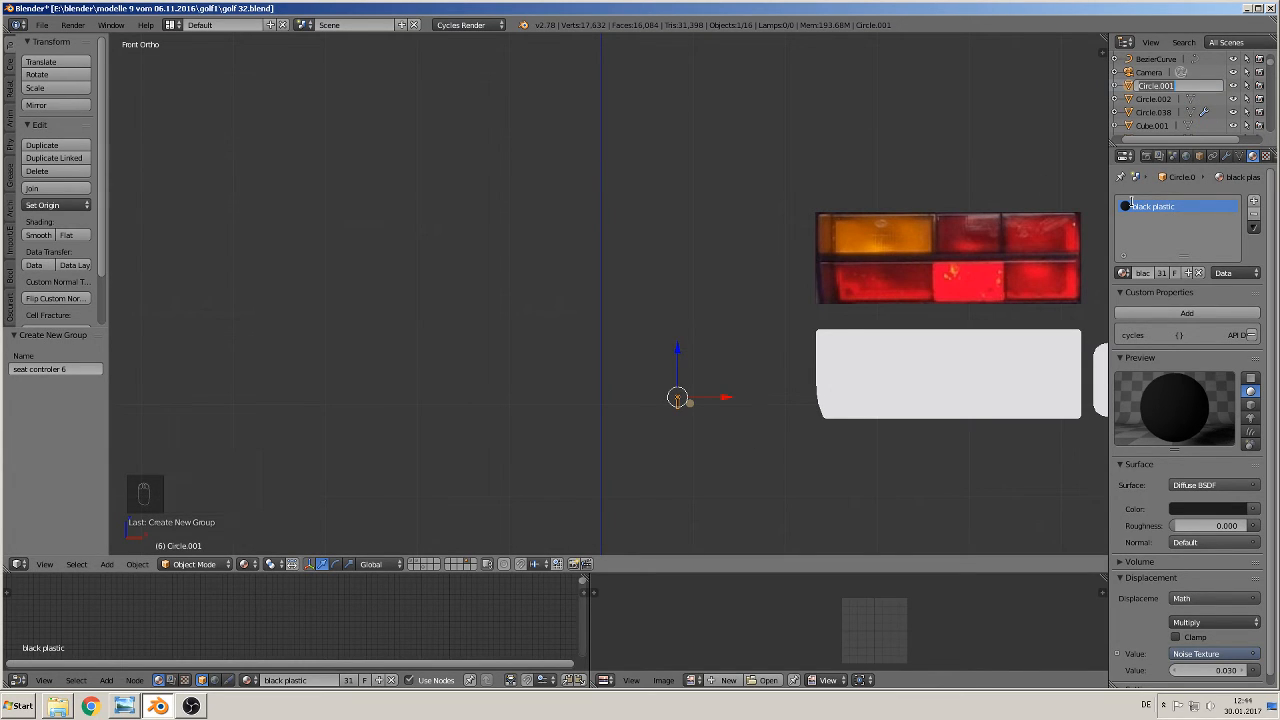
pyautogui.write('door')
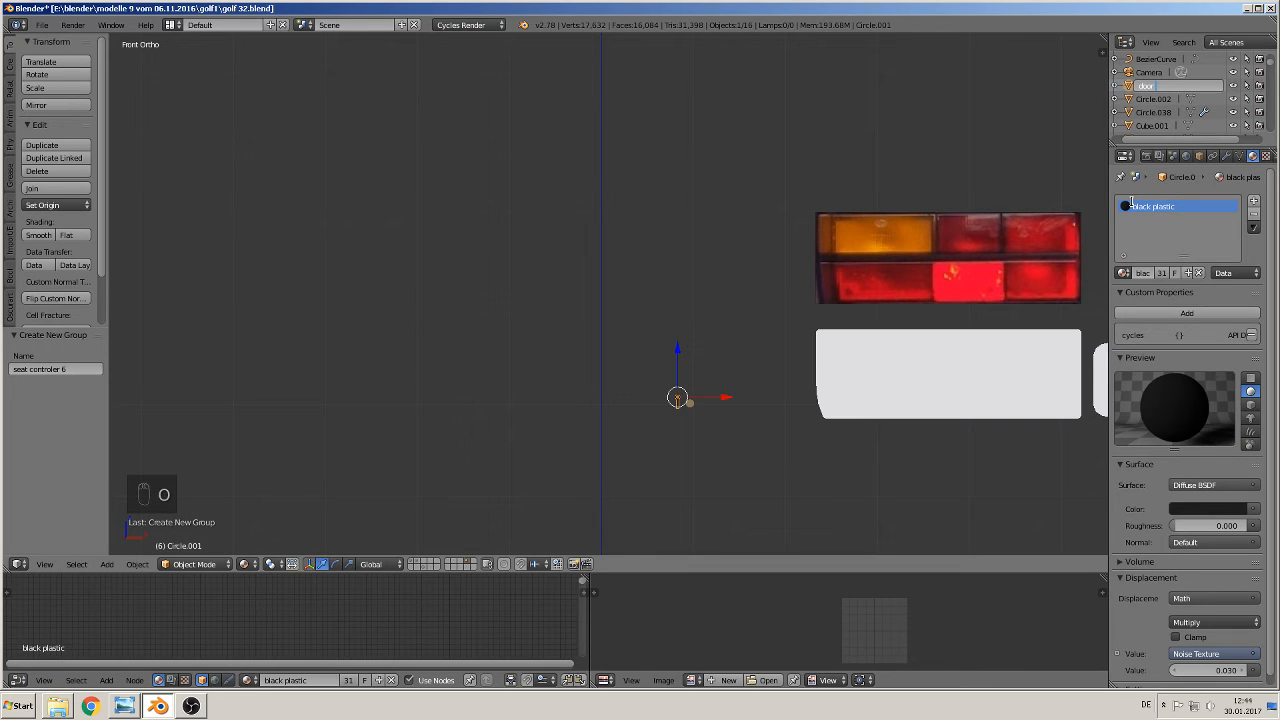
pyautogui.write(' opener1')
pyautogui.press('Return')
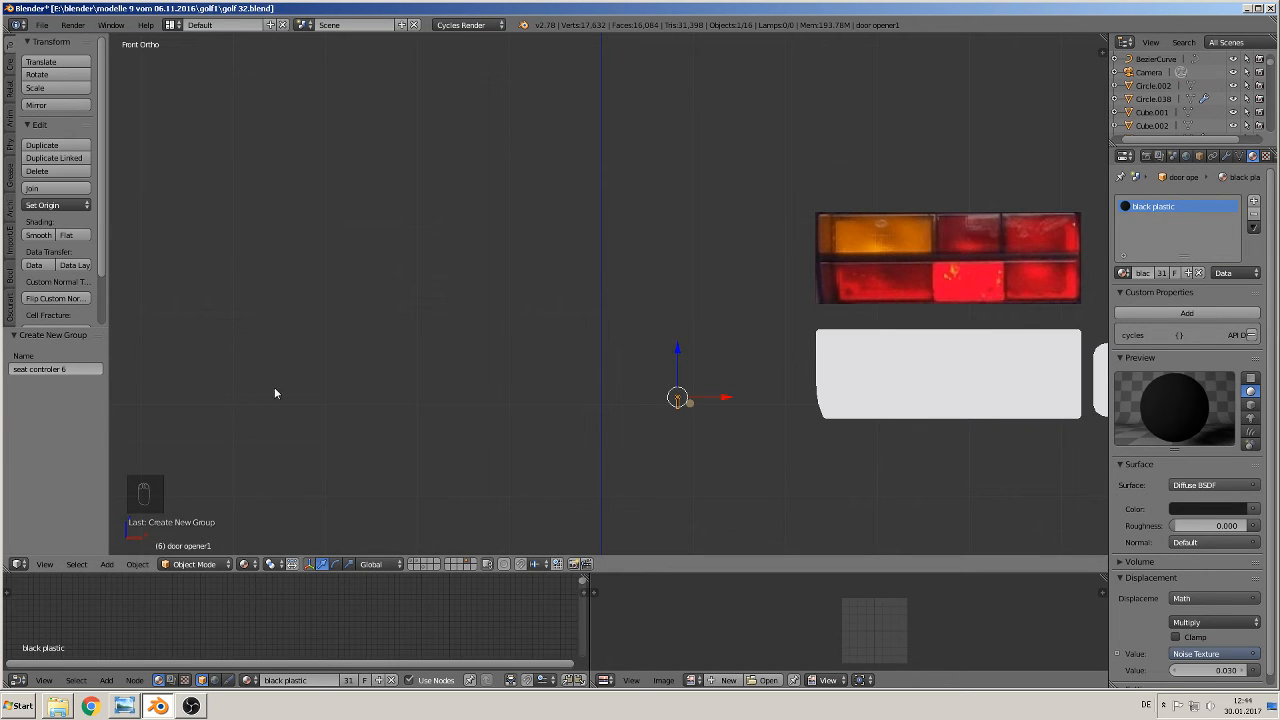
# - Clear the door opener's location to the world origin and put it in a new group named door opener 1
pyautogui.scroll(-4, 382, 420)
pyautogui.hotkey('alt', 'g')
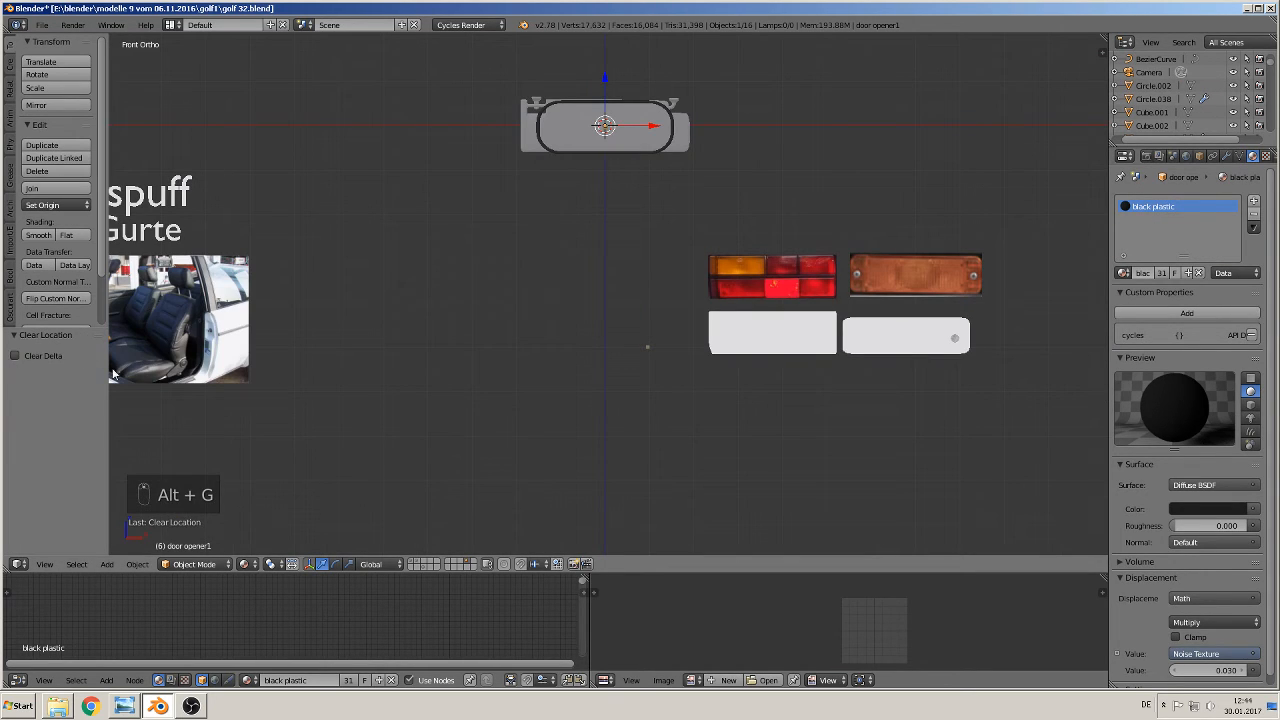
pyautogui.hotkey('ctrl', 'g')
pyautogui.click(60, 369)
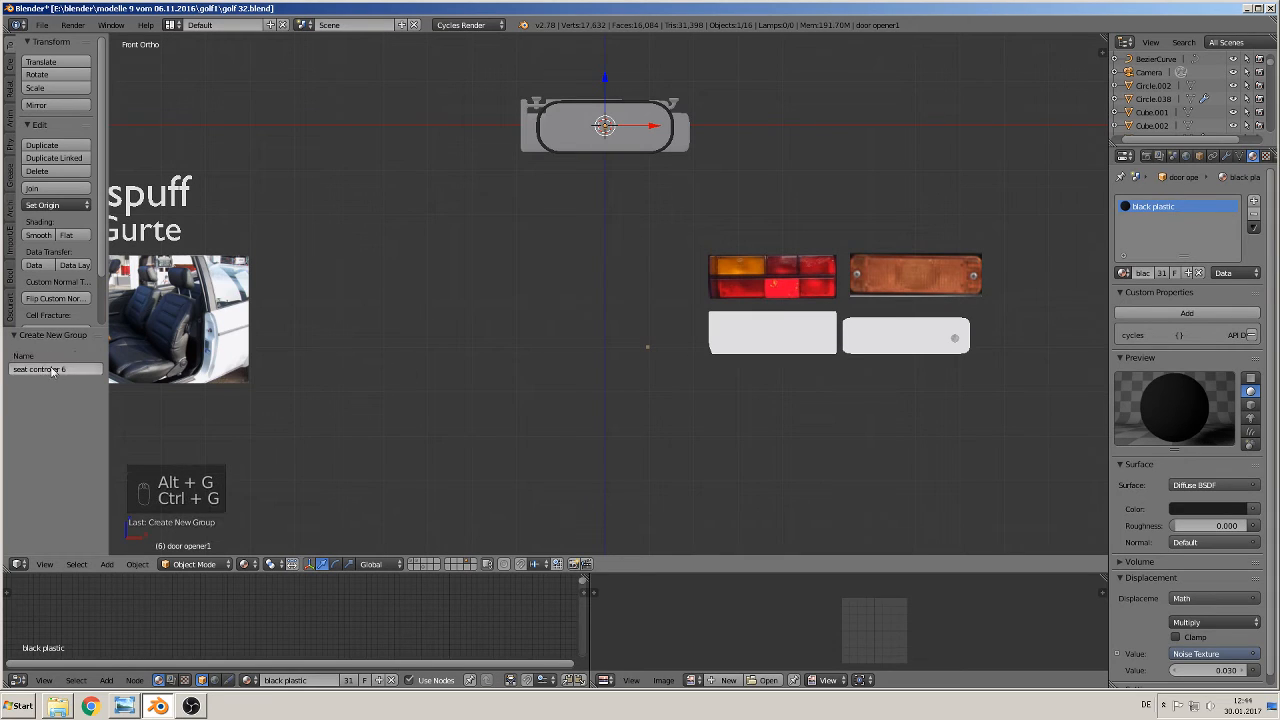
pyautogui.write('seat controler')
pyautogui.press('BackSpace')
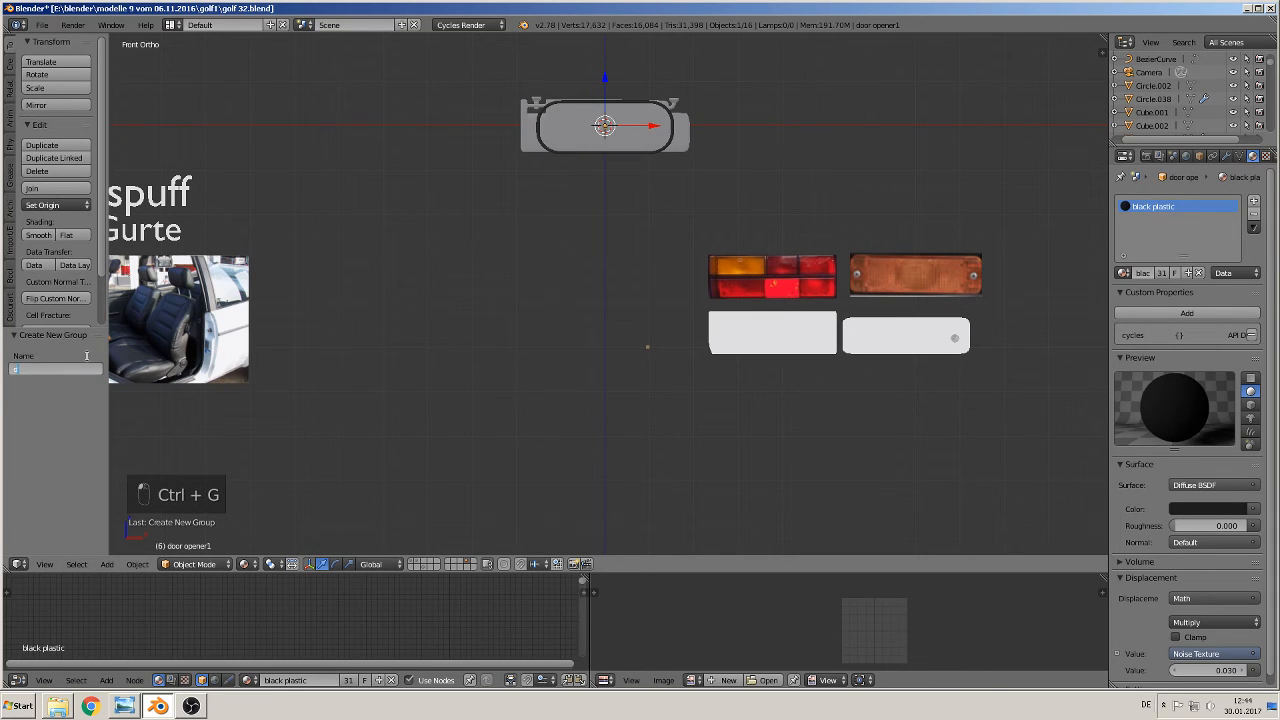
pyautogui.write('door')
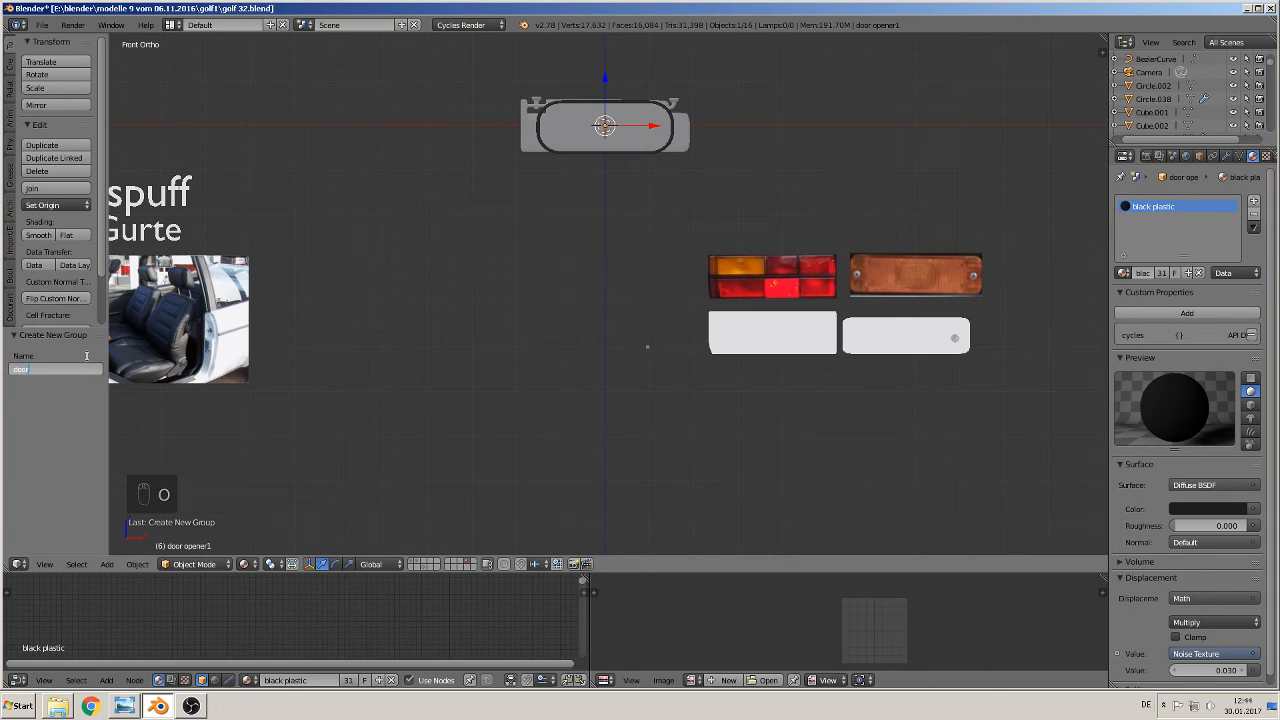
pyautogui.write(' opener 1')
pyautogui.press('Return')
# - Rename the small round gold piece named Circle.002 as dorr closer1
pyautogui.scroll(8, 575, 468)
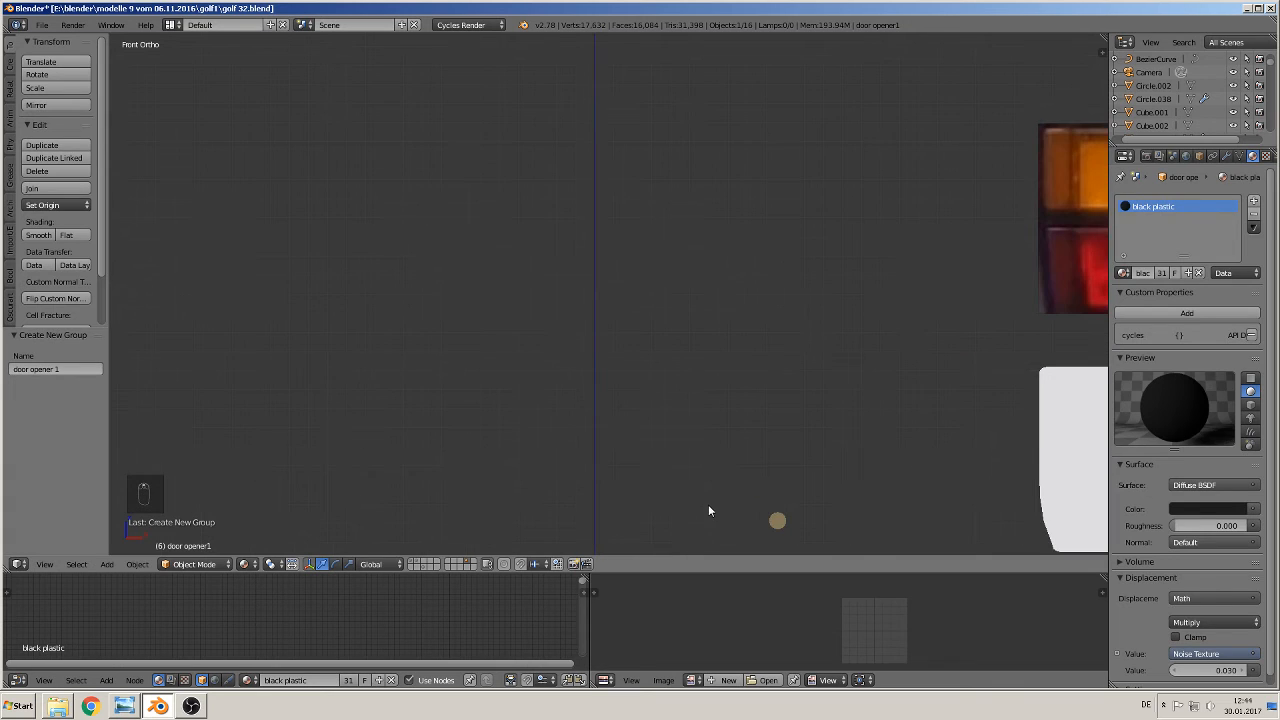
pyautogui.rightClick(787, 520)
pyautogui.moveTo(812, 532); pyautogui.dragTo(847, 533, button='middle')
pyautogui.press('KP_1')
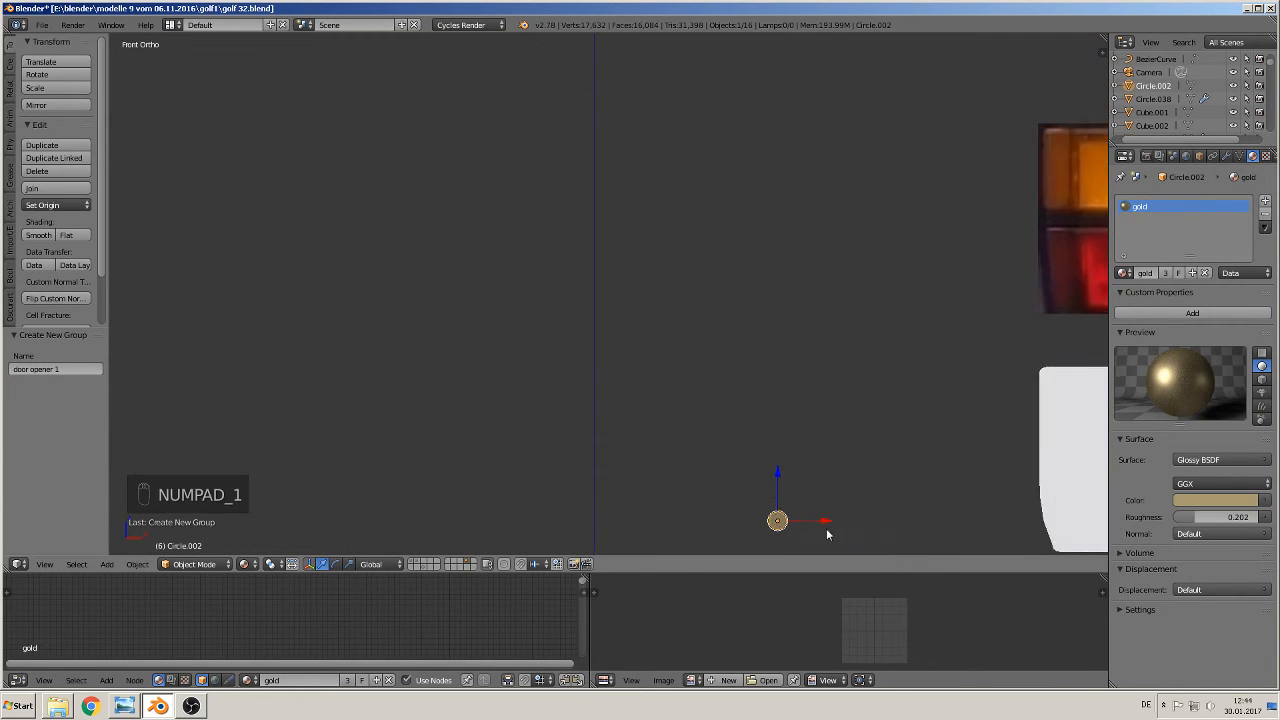
pyautogui.scroll(-5, 797, 514)
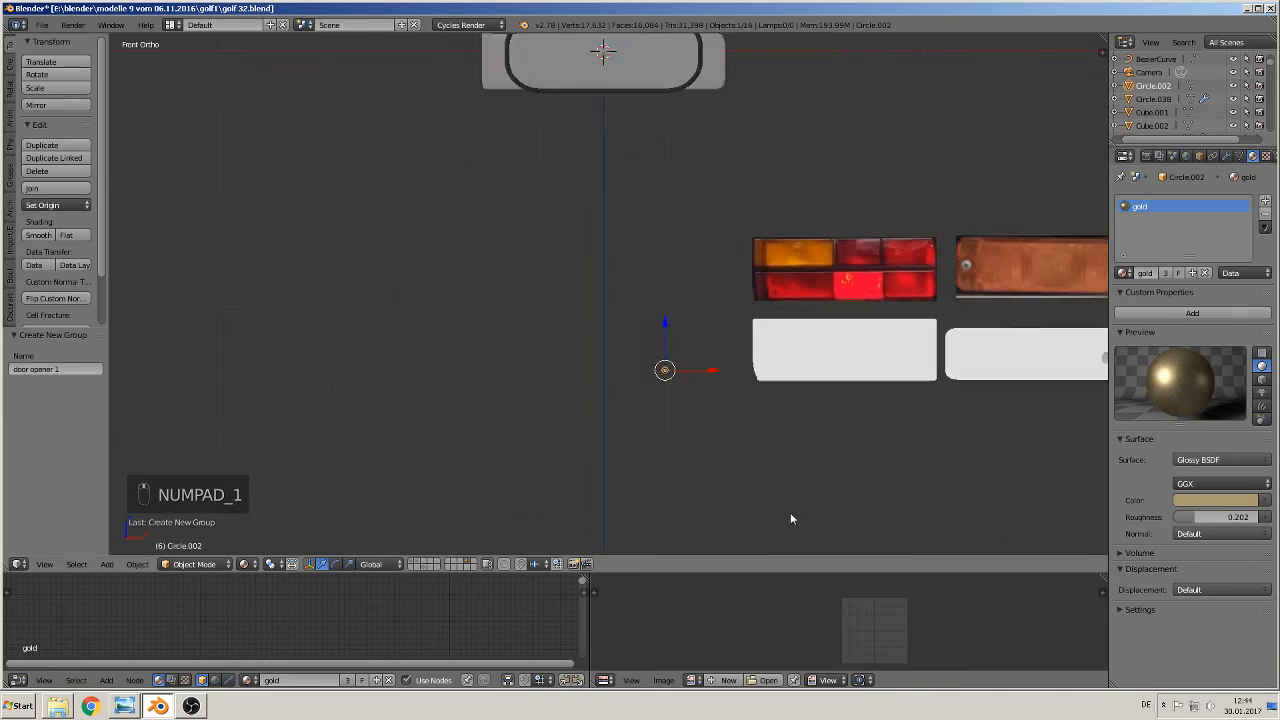
pyautogui.rightClick(1170, 88)
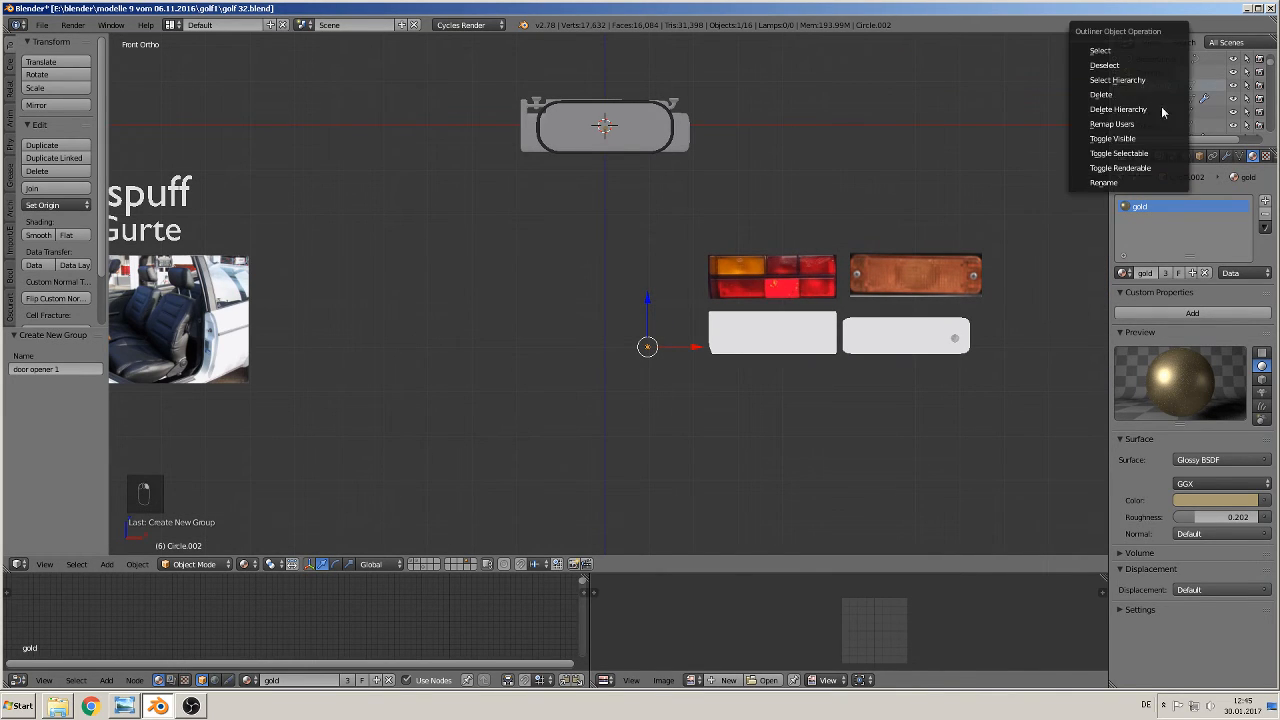
pyautogui.click(1124, 181)
pyautogui.write('doo')
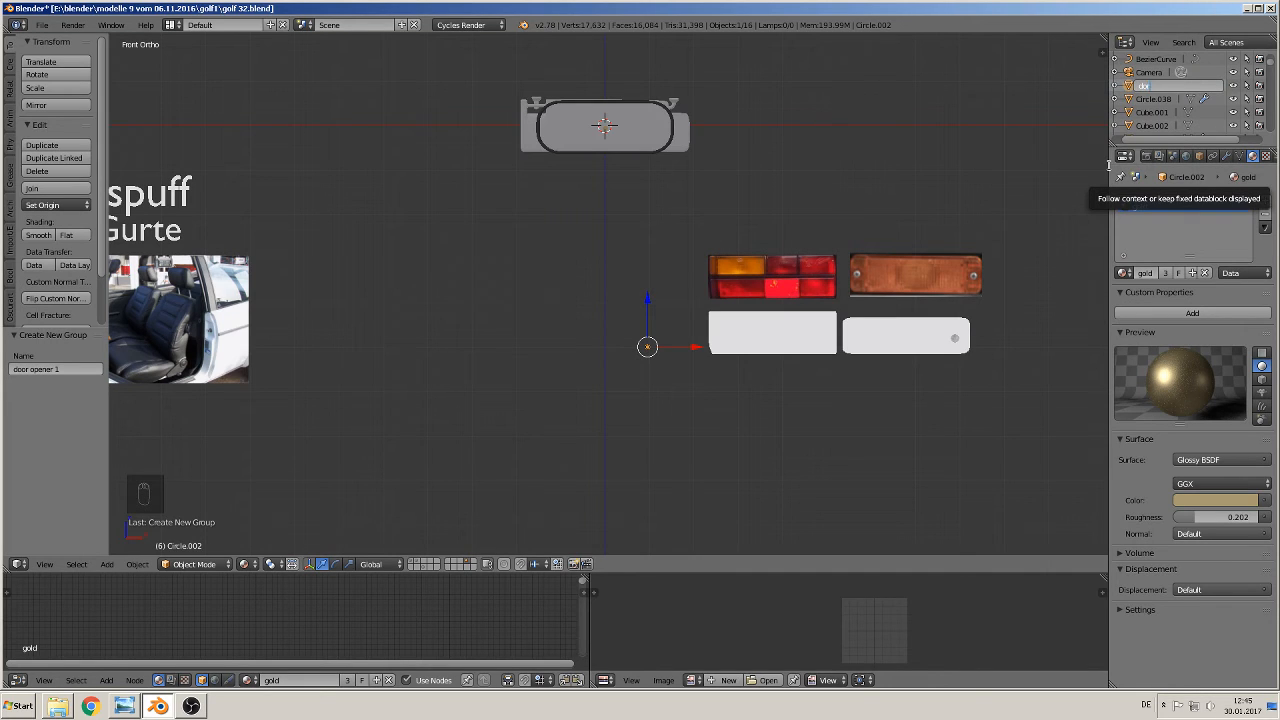
pyautogui.write('r')
pyautogui.write('oser1')
pyautogui.press('Return')
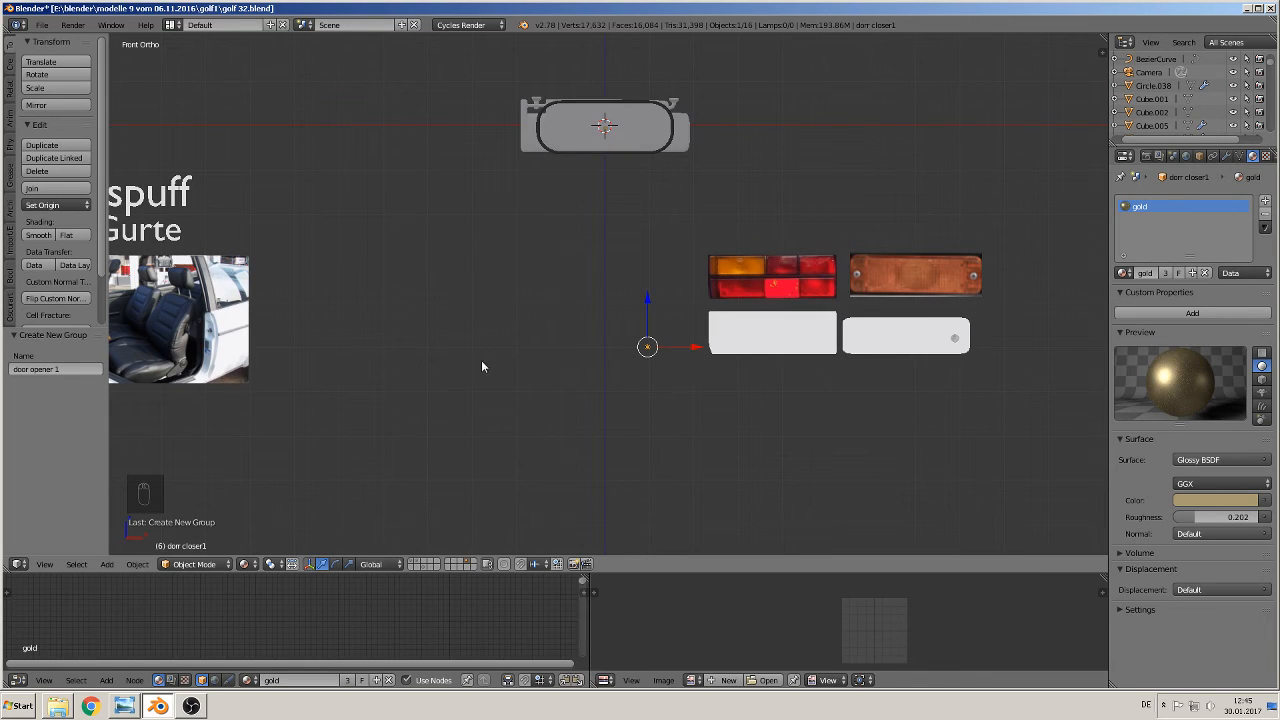
# - Clear the round gold piece's location to the world origin and put it in a new group named door closer 1
pyautogui.hotkey('alt', 'g')
pyautogui.hotkey('ctrl', 'g')
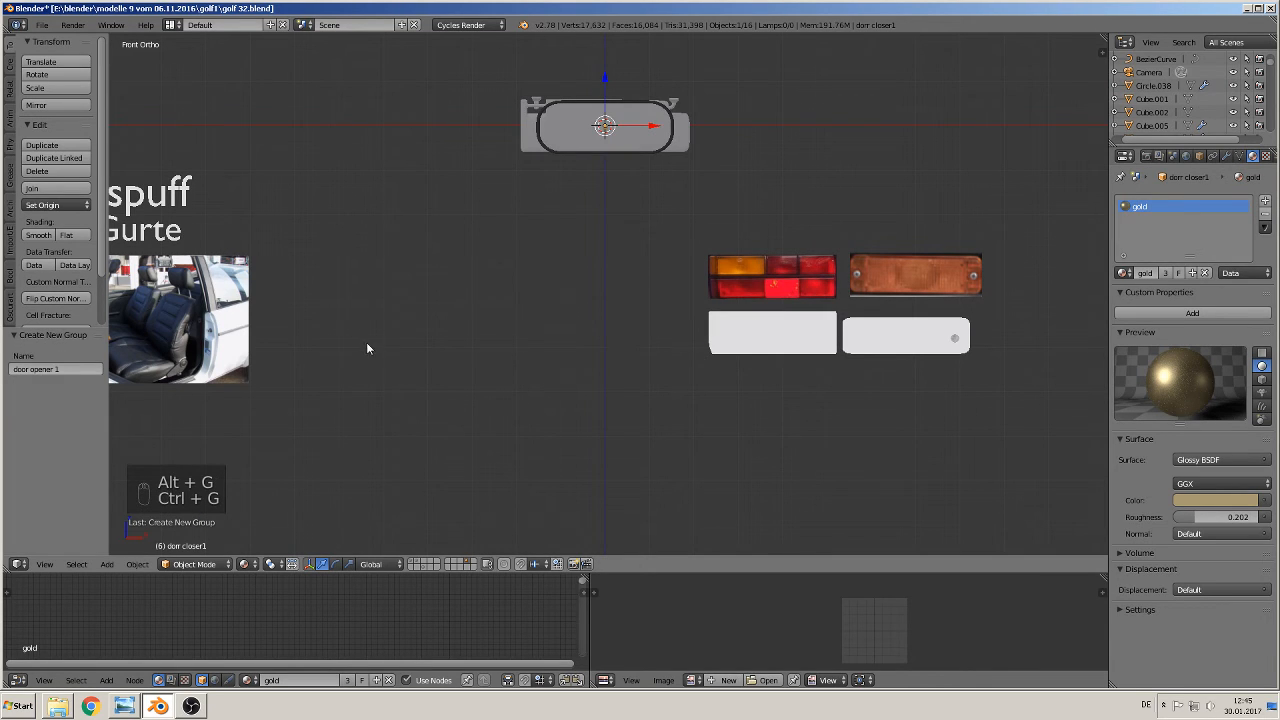
pyautogui.click(64, 370)
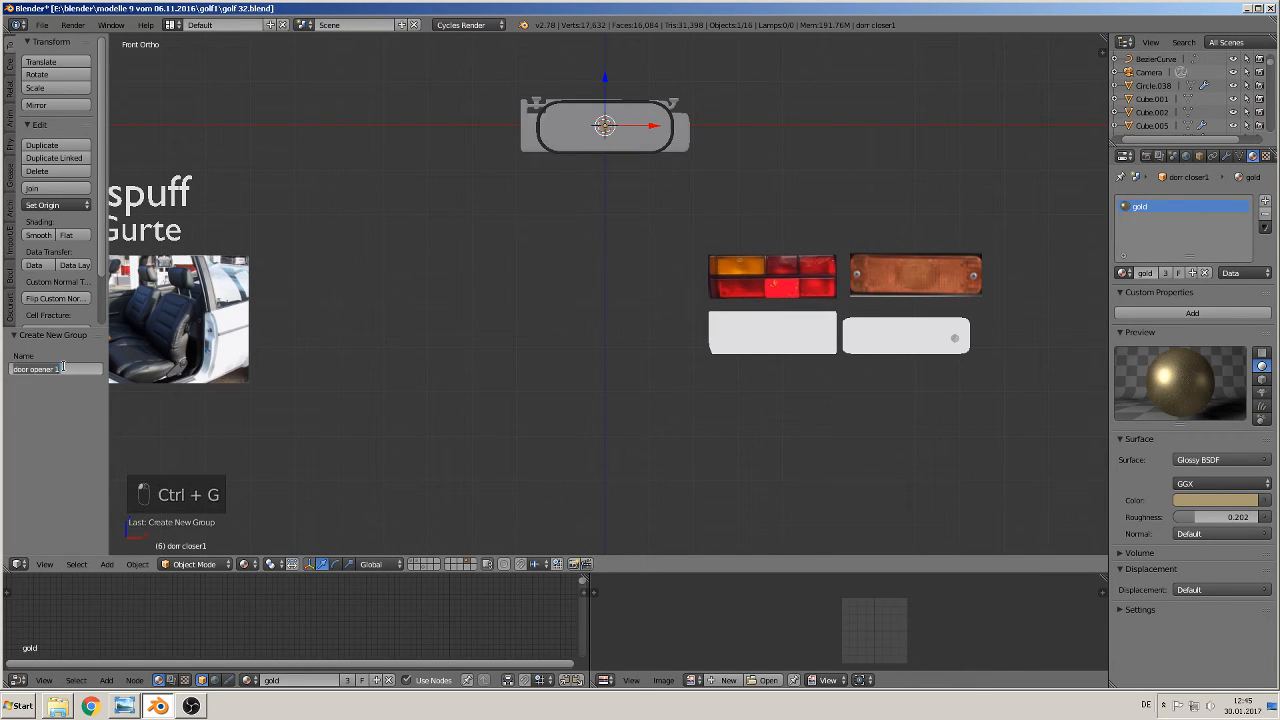
pyautogui.press('BackSpace')
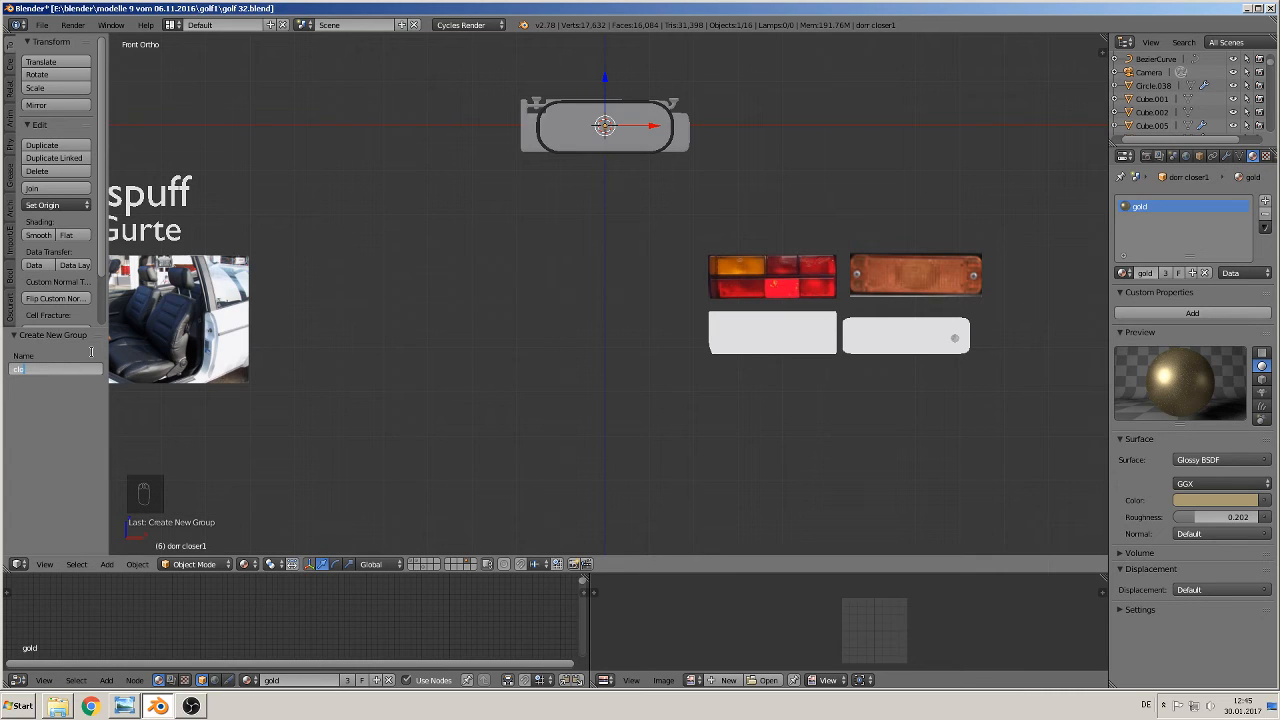
pyautogui.write('clo')
pyautogui.press('BackSpace')
pyautogui.press('BackSpace')
pyautogui.press('BackSpace')
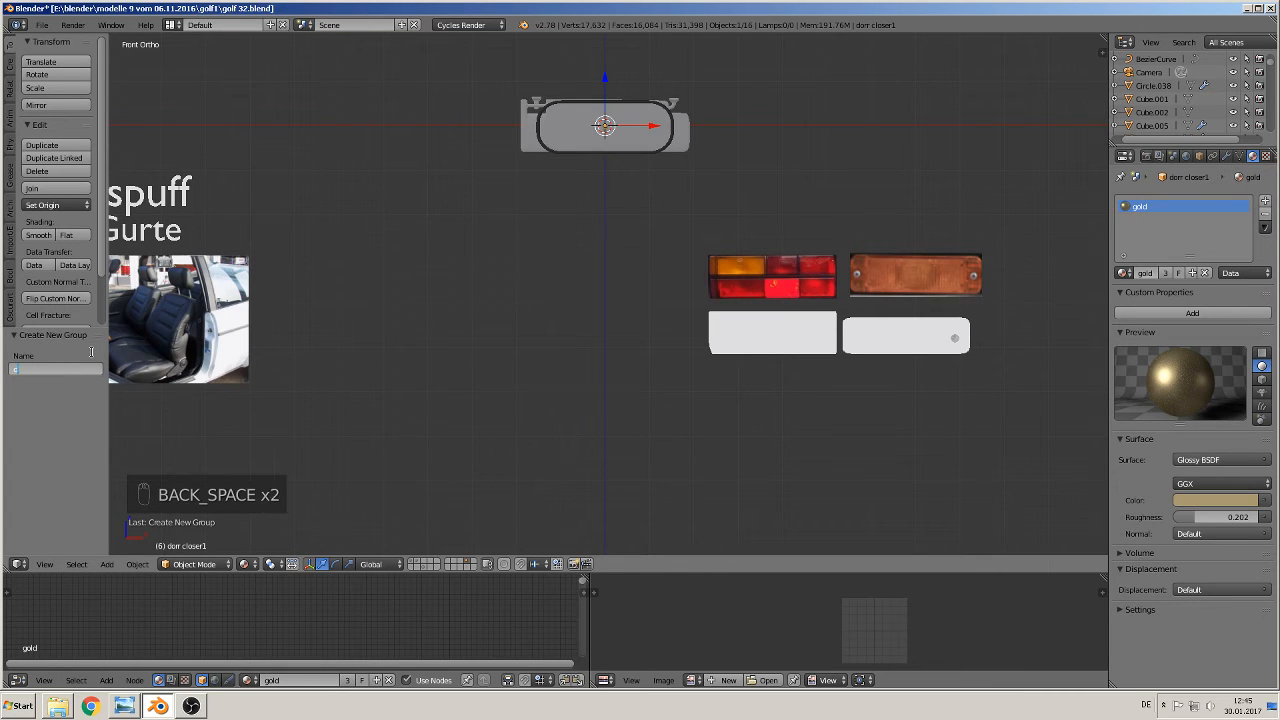
pyautogui.write('door closer 1')
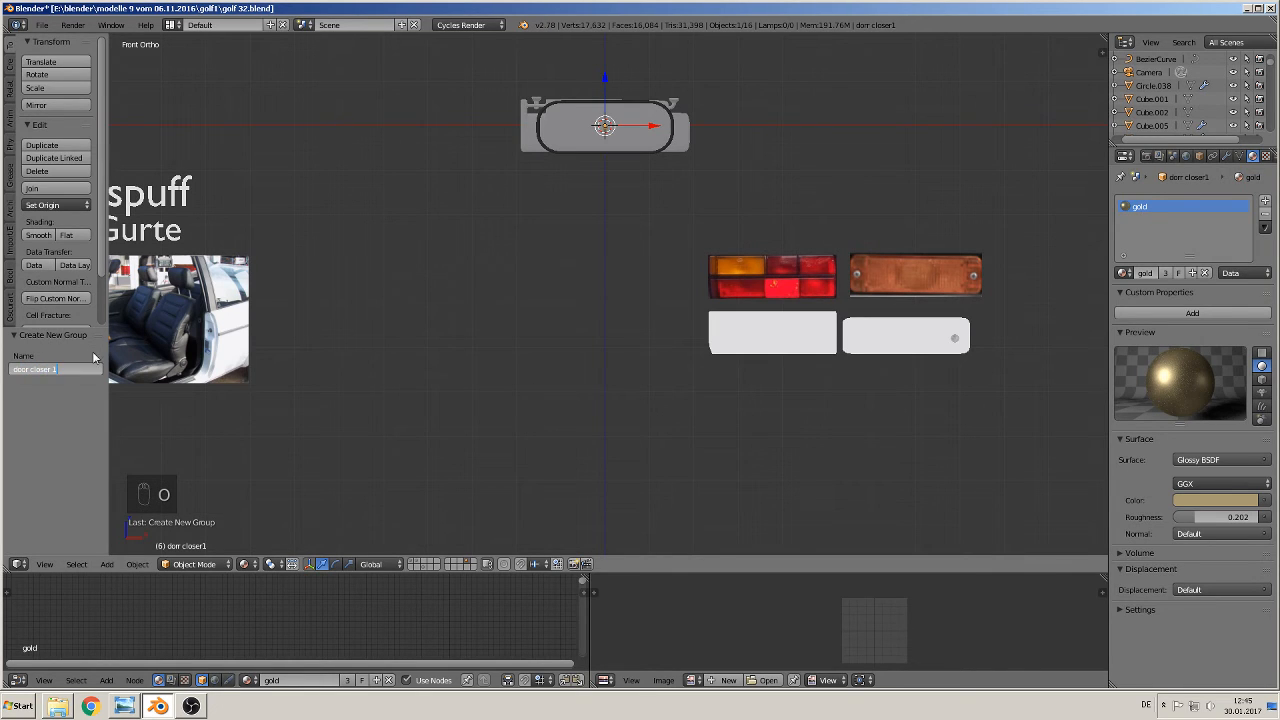
# - Finish naming the new group door closer 1 and save the file golf 32.blend
pyautogui.click(93, 357)
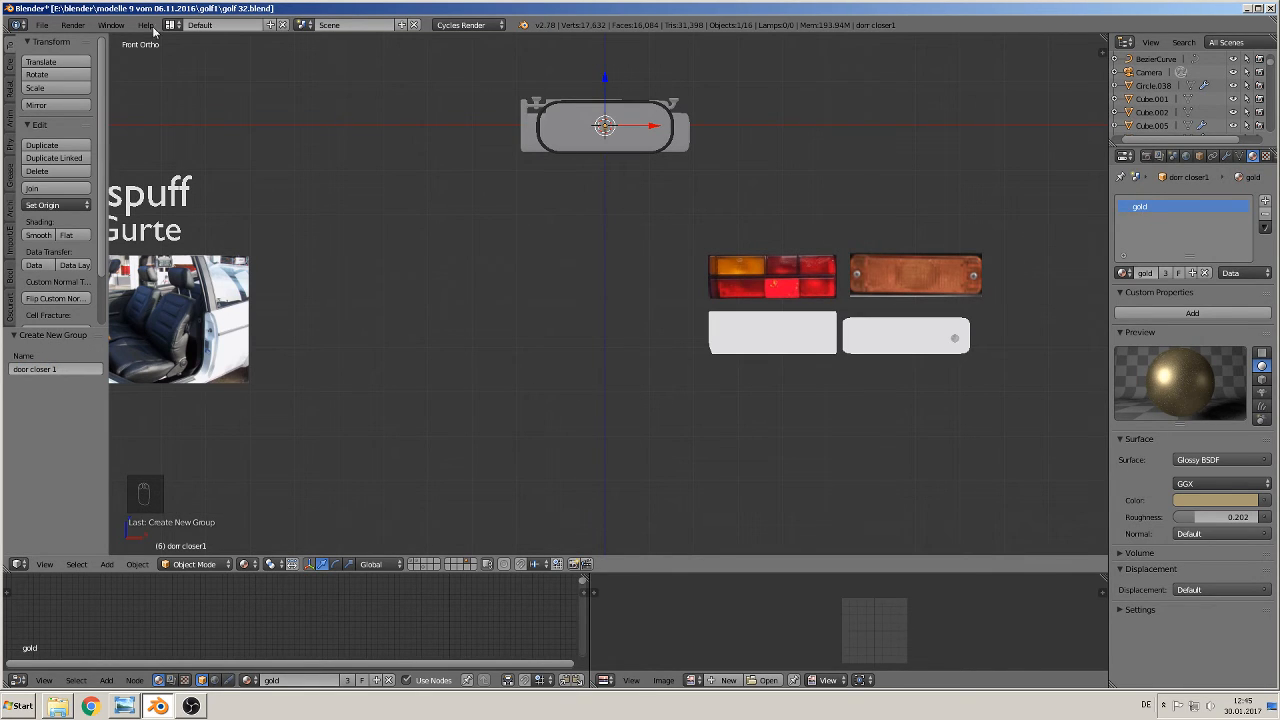
pyautogui.click(42, 25)
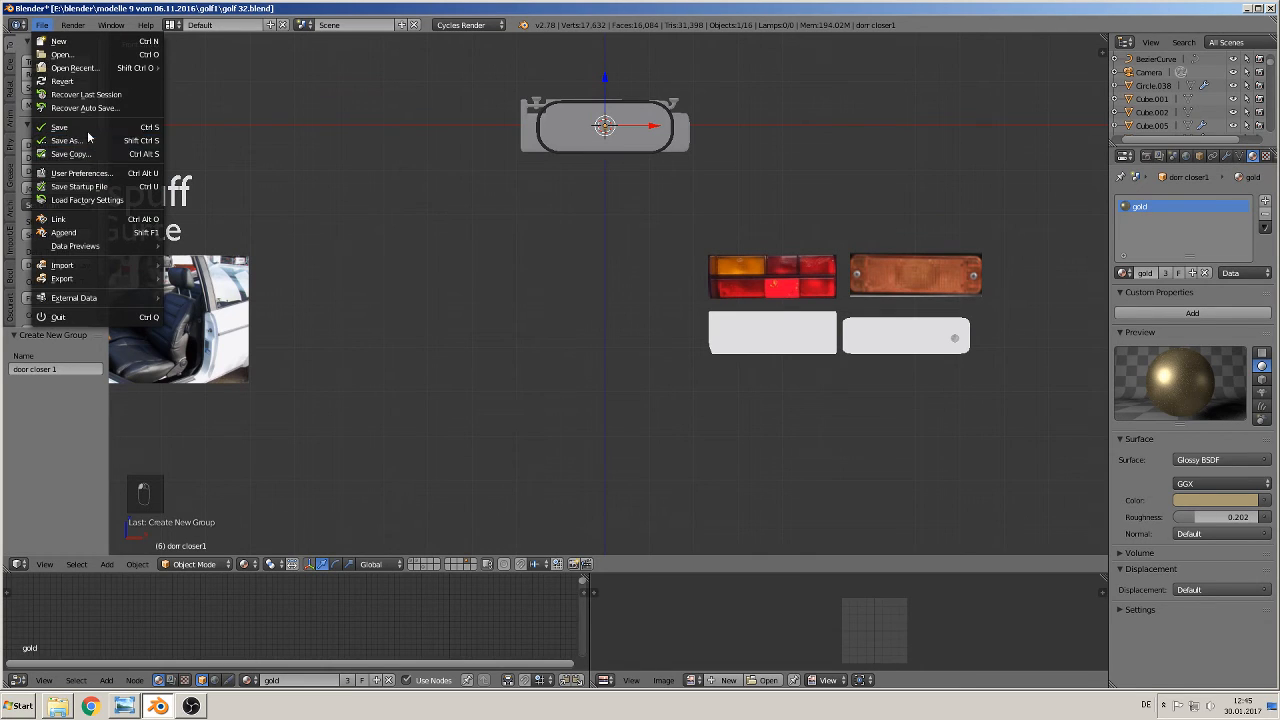
pyautogui.click(88, 128)
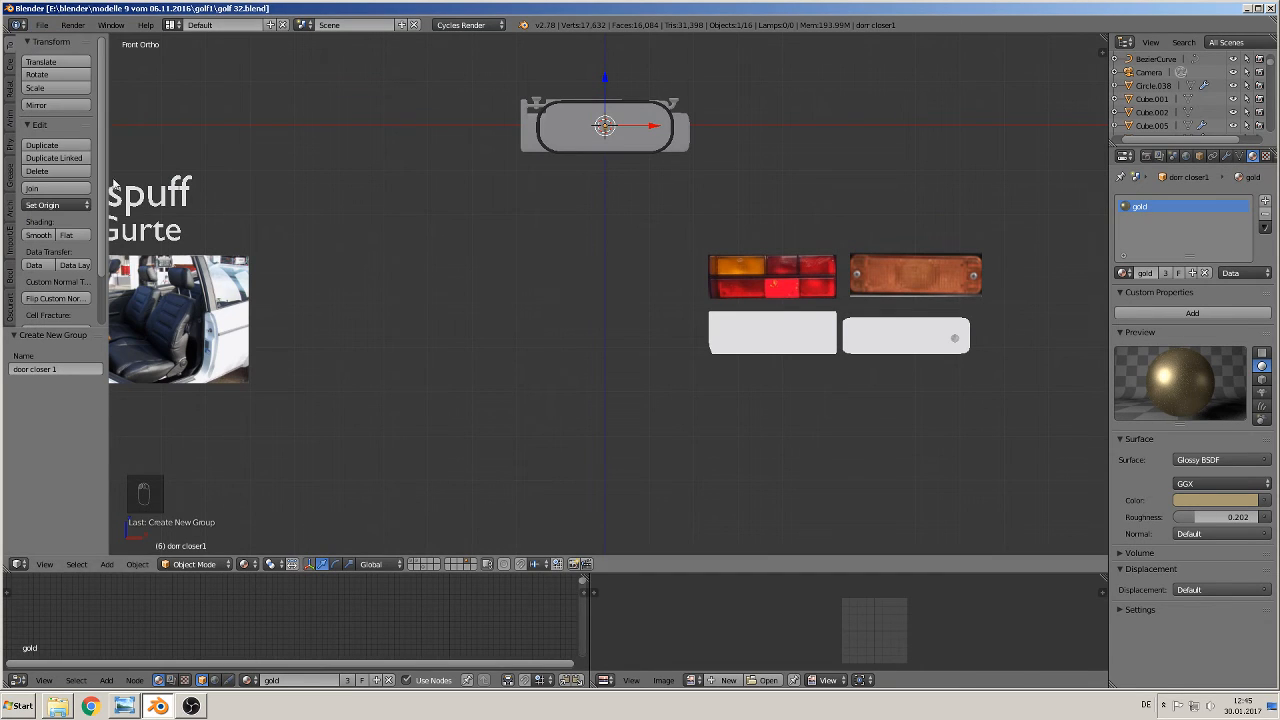
# - Show only the first layer with the Golf's car parts and set the viewport shading to Solid
pyautogui.click(414, 562)
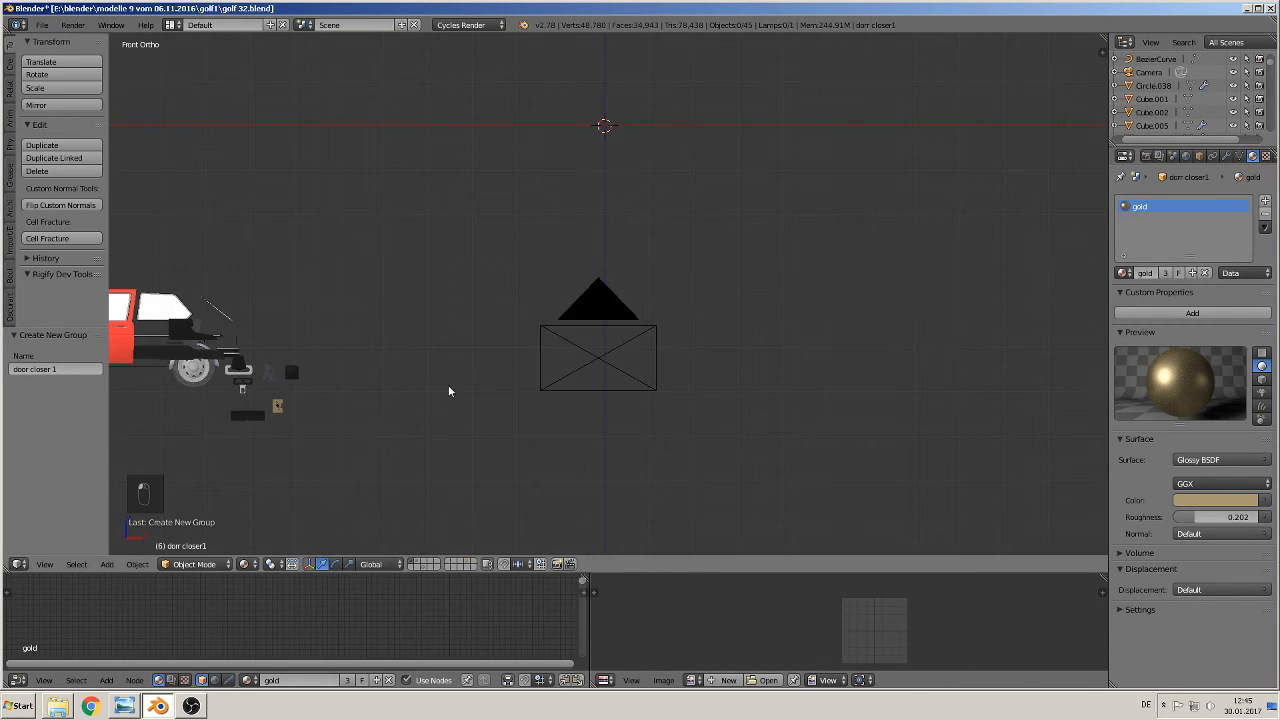
pyautogui.keyDown('shift'); pyautogui.moveTo(569, 367); pyautogui.dragTo(1066, 302, button='middle'); pyautogui.keyUp('shift')
pyautogui.click(243, 564)
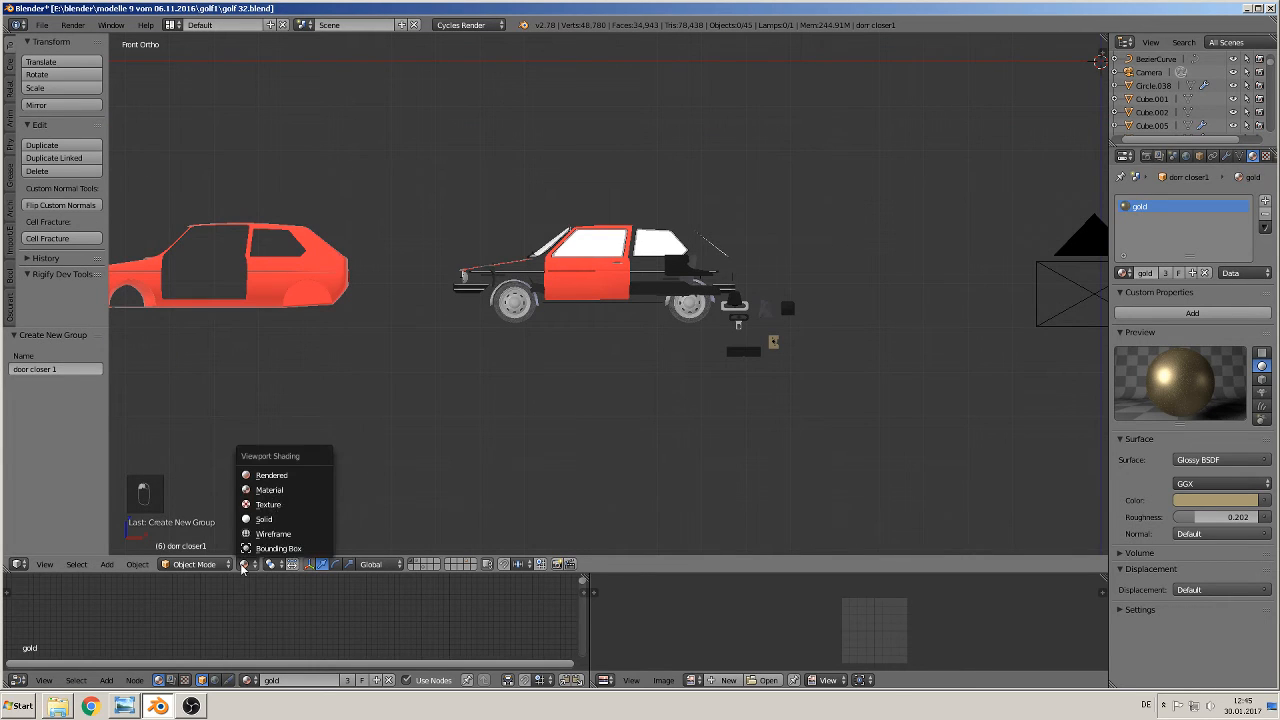
pyautogui.click(243, 564)
pyautogui.click(270, 517)
# - Place the 3D cursor in the empty area below the floor panel and add an instance of the group belt start there
pyautogui.moveTo(582, 428); pyautogui.dragTo(629, 401, button='middle')
pyautogui.scroll(3, 611, 422)
pyautogui.click(635, 379)
pyautogui.click(107, 564)
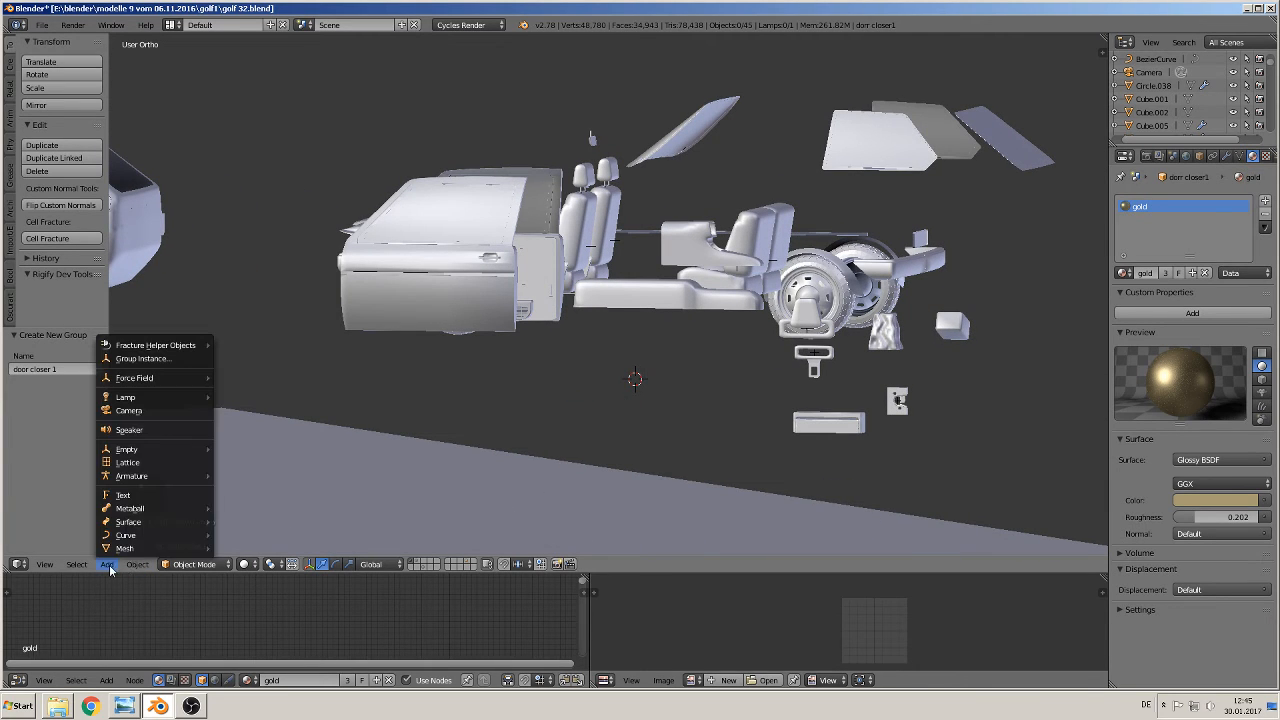
pyautogui.click(145, 359)
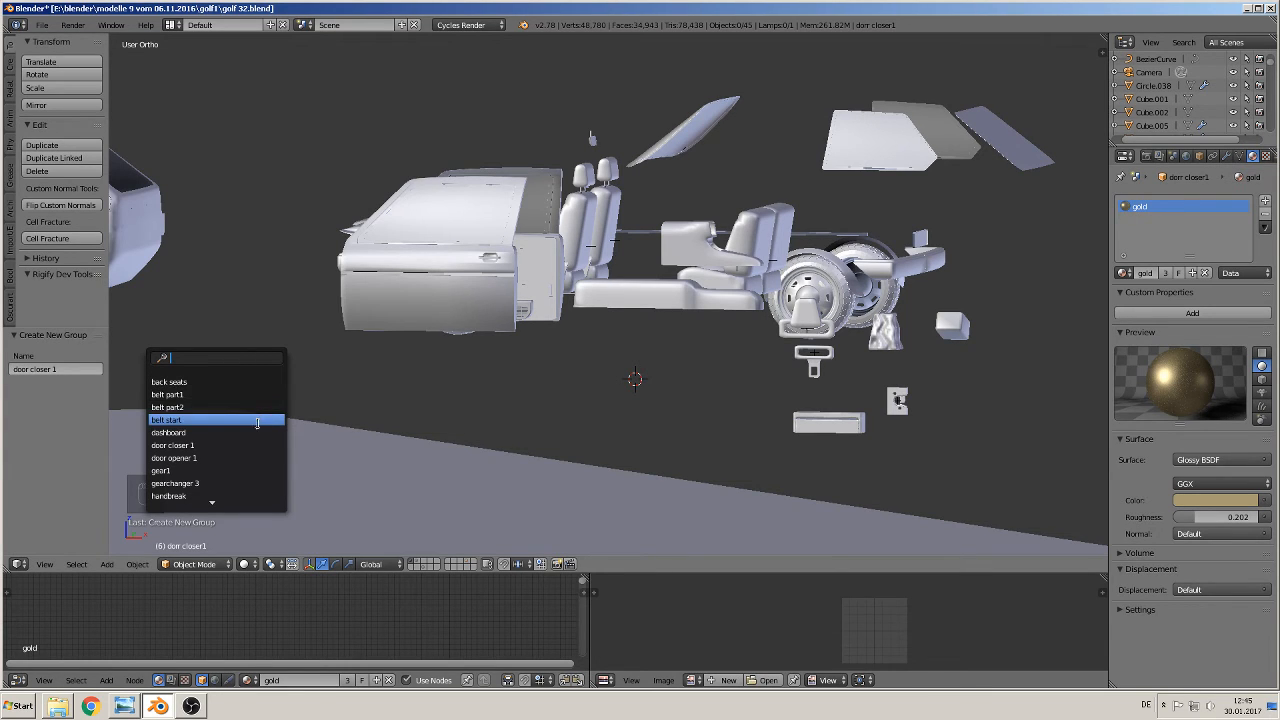
pyautogui.click(258, 423)
# - Scale the belt start instance to 0.407, place it just beneath the belt tongue part and deselect it
pyautogui.press('s')
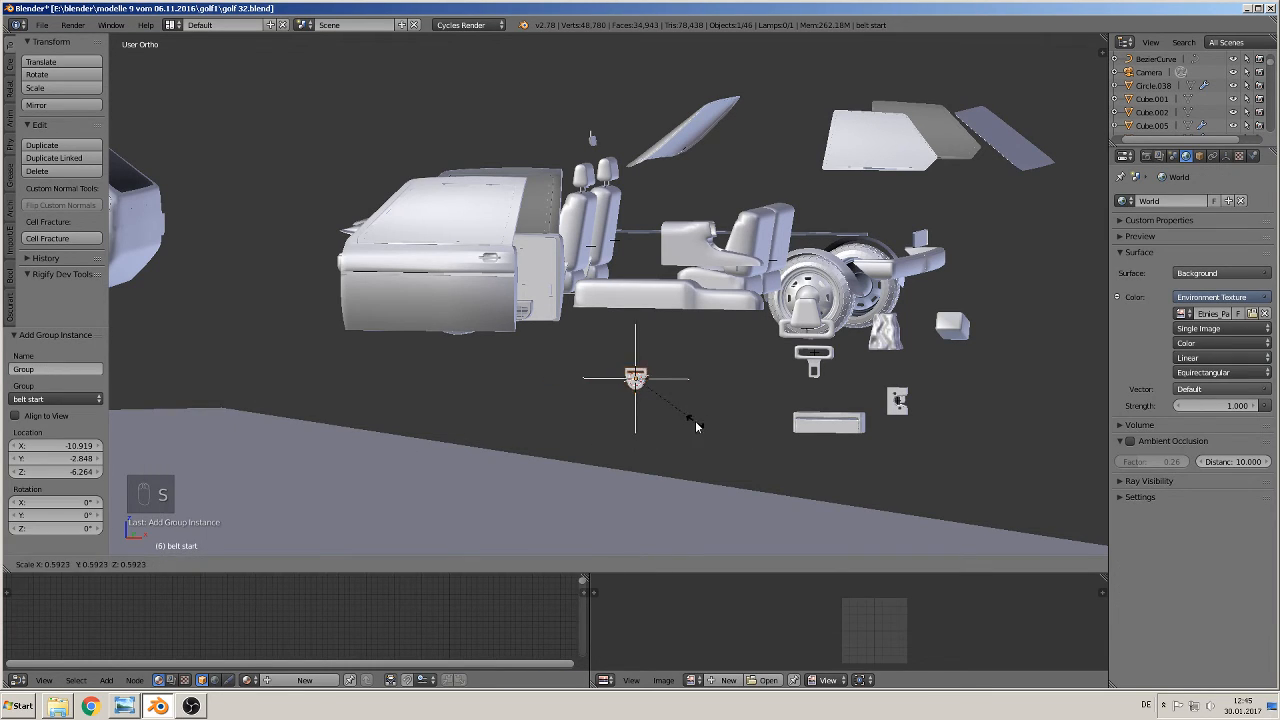
pyautogui.click(665, 410)
pyautogui.press('g')
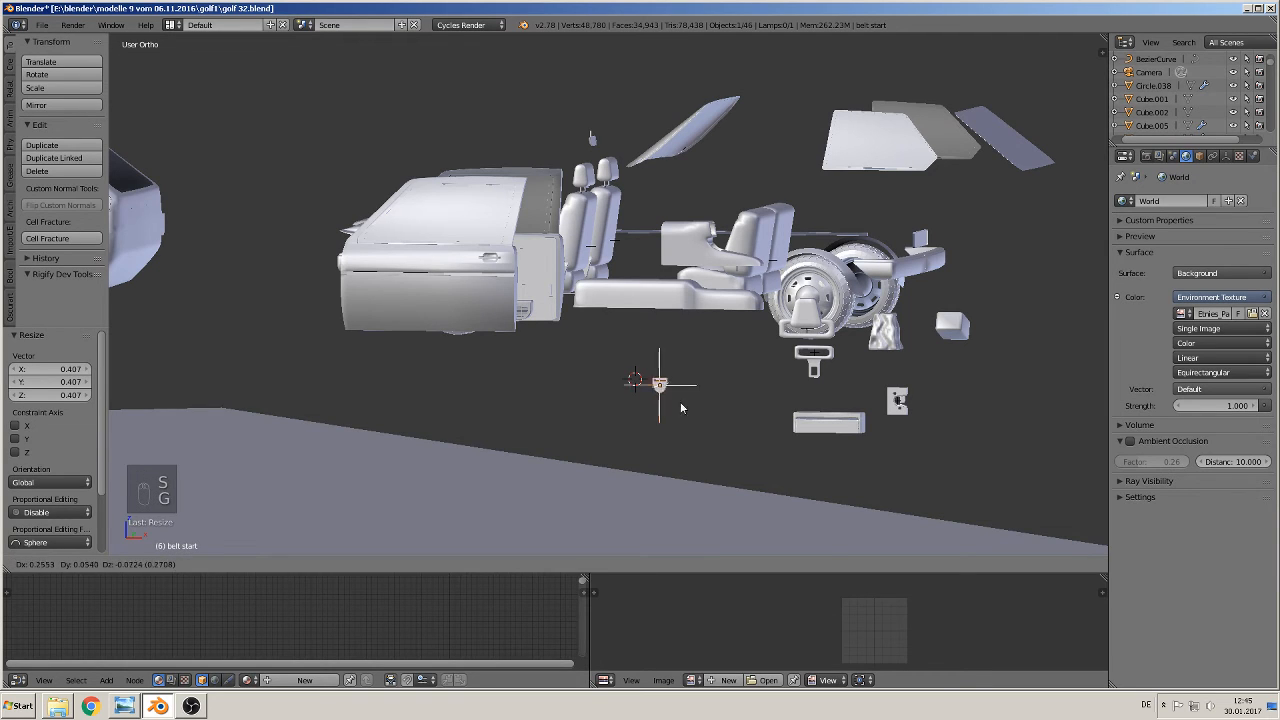
pyautogui.click(815, 416)
pyautogui.scroll(2, 780, 440)
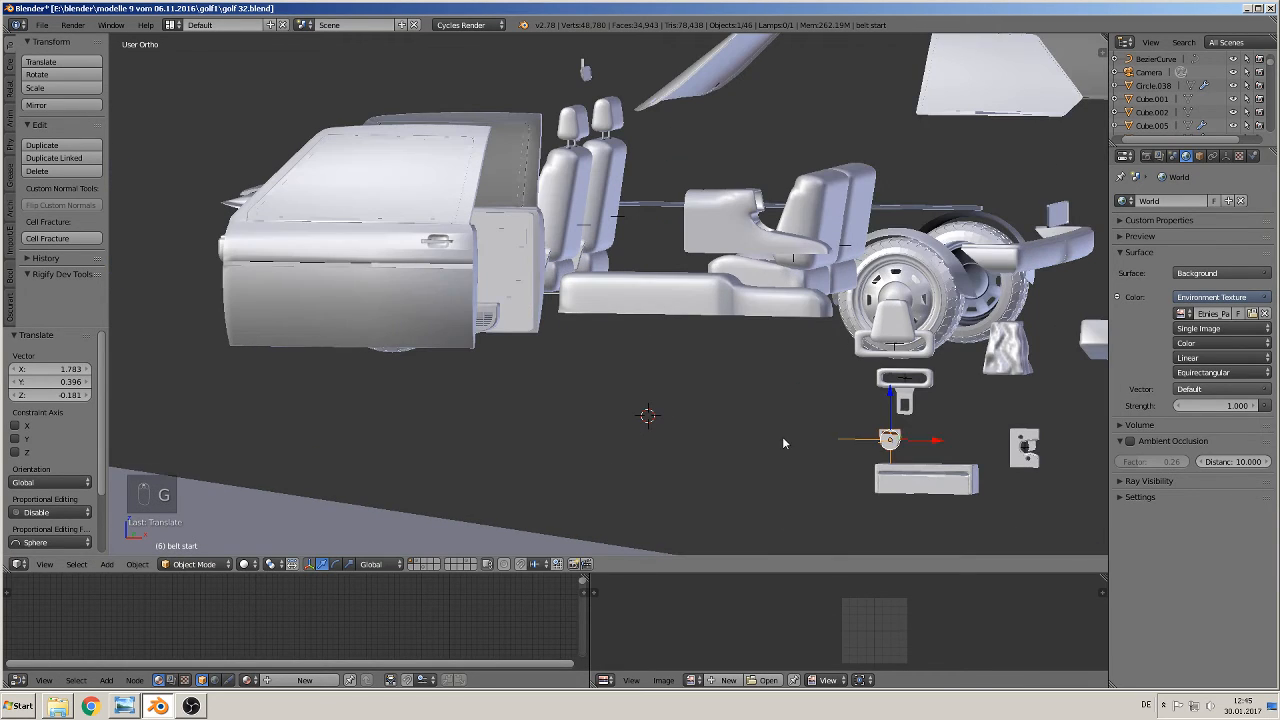
pyautogui.press('a')
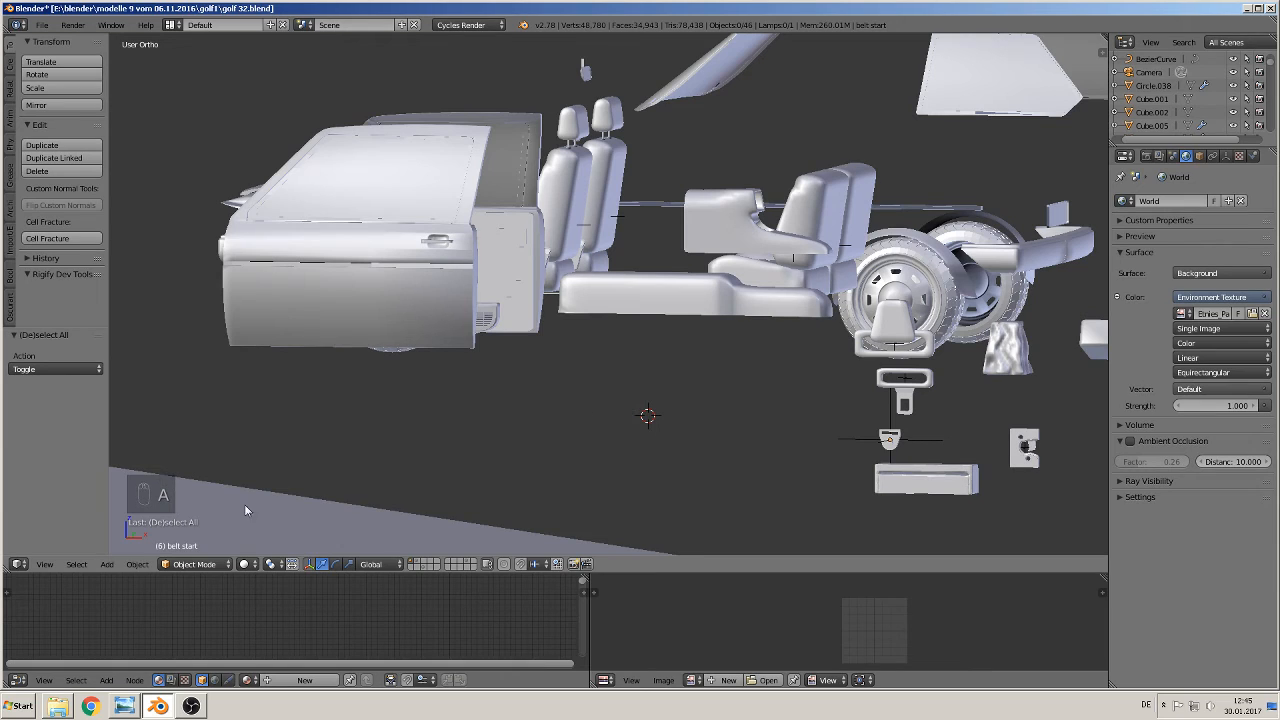
# - Add an instance of the group door closer 1 at the 3D cursor
pyautogui.click(106, 564)
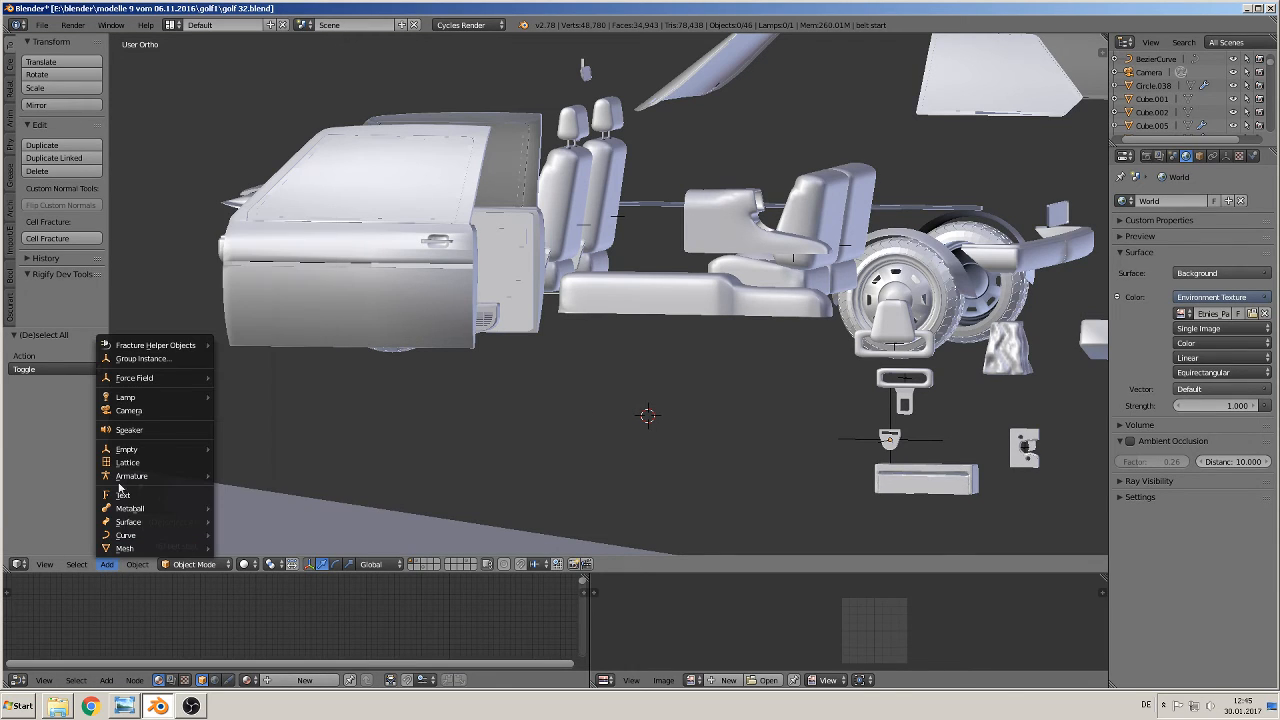
pyautogui.click(140, 358)
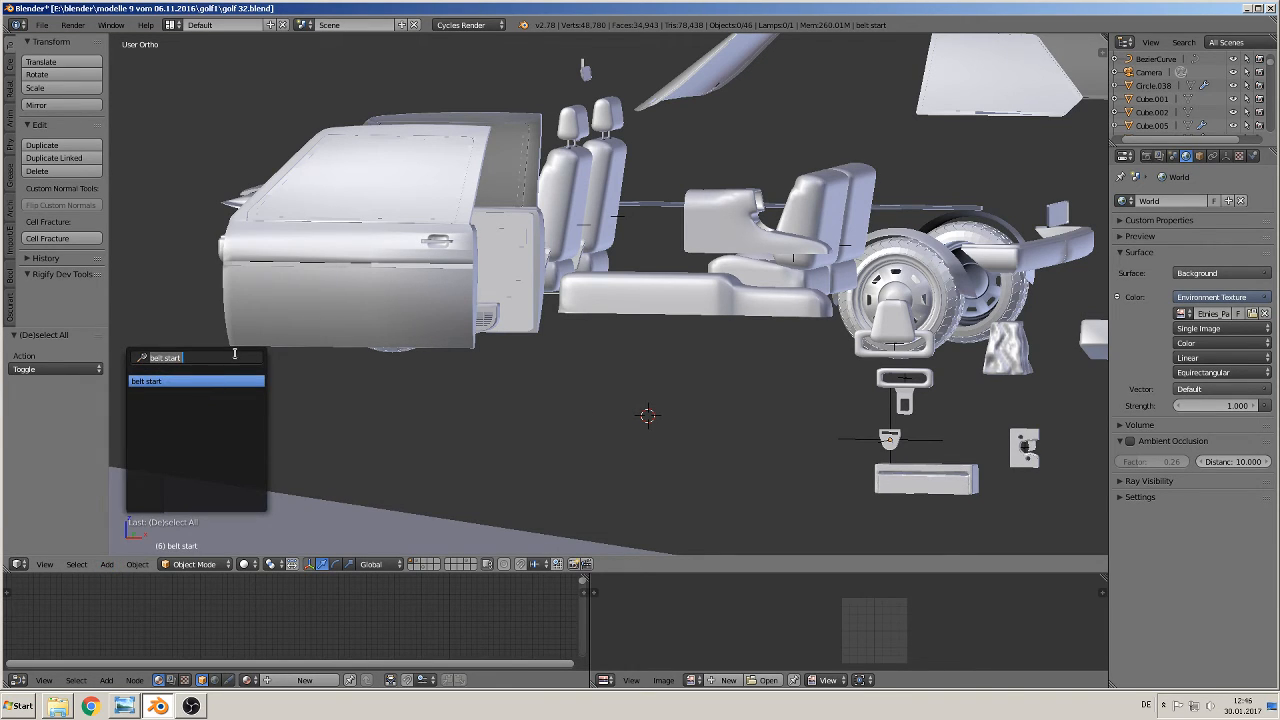
pyautogui.press('BackSpace')
pyautogui.press('BackSpace')
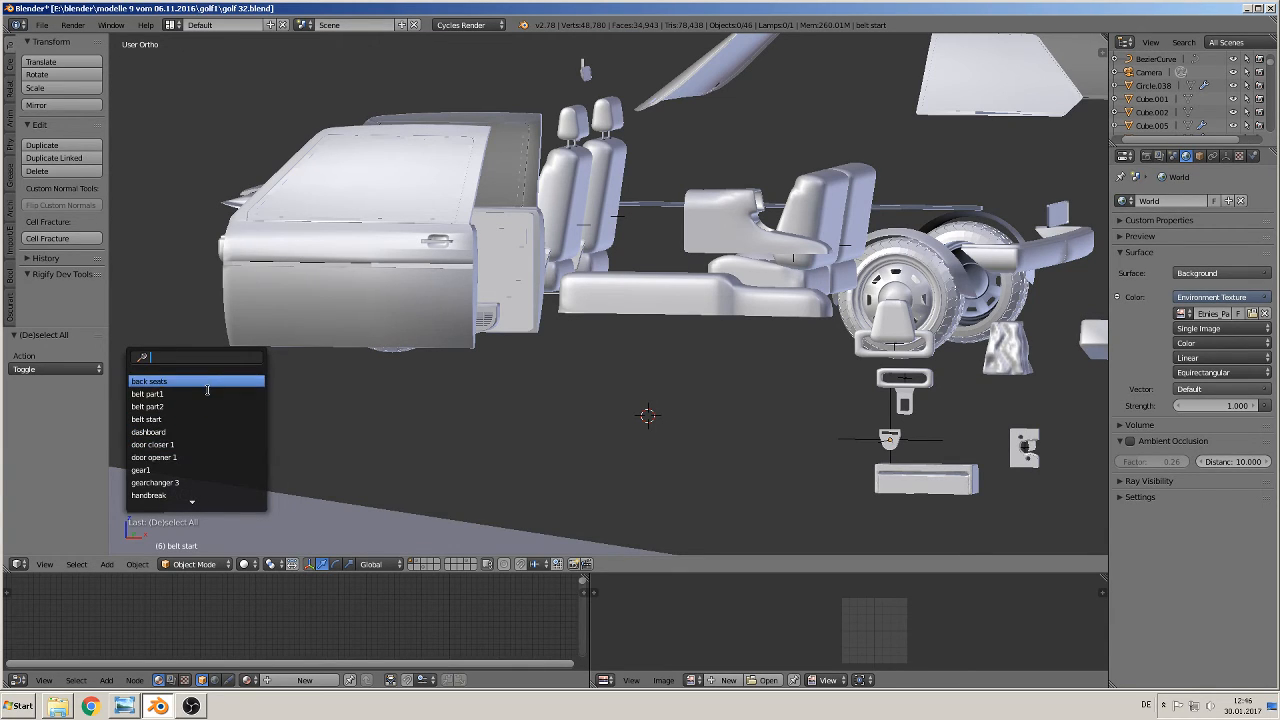
pyautogui.click(198, 445)
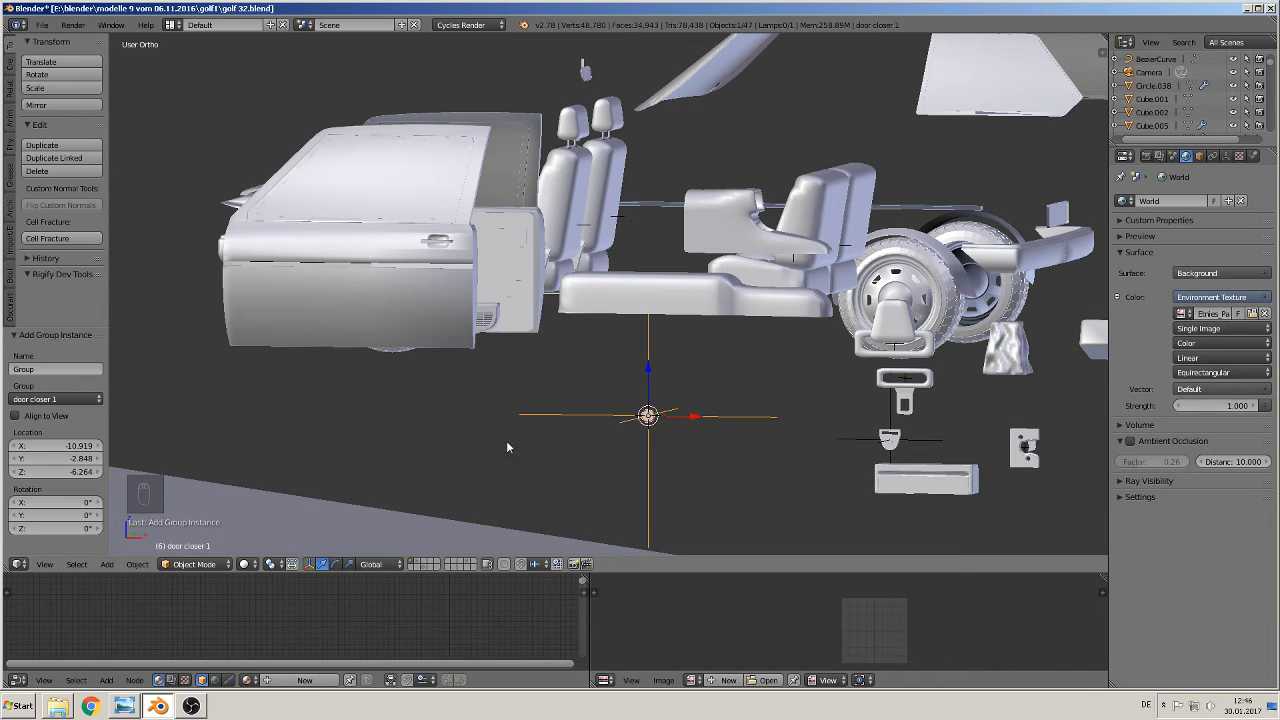
# - Scale the door closer instance to 1.202, move it about 2.9 along X to just above the lock part and deselect it
pyautogui.scroll(2, 720, 448)
pyautogui.press('s')
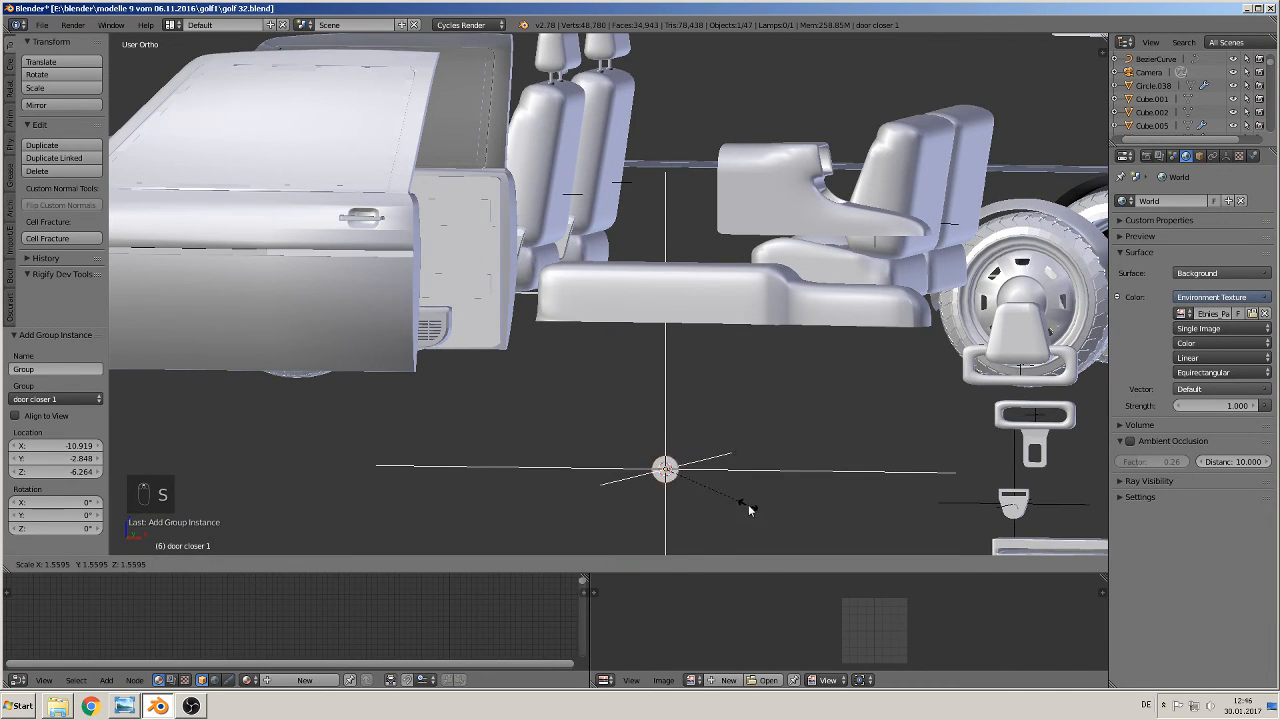
pyautogui.click(729, 498)
pyautogui.scroll(-2, 729, 498)
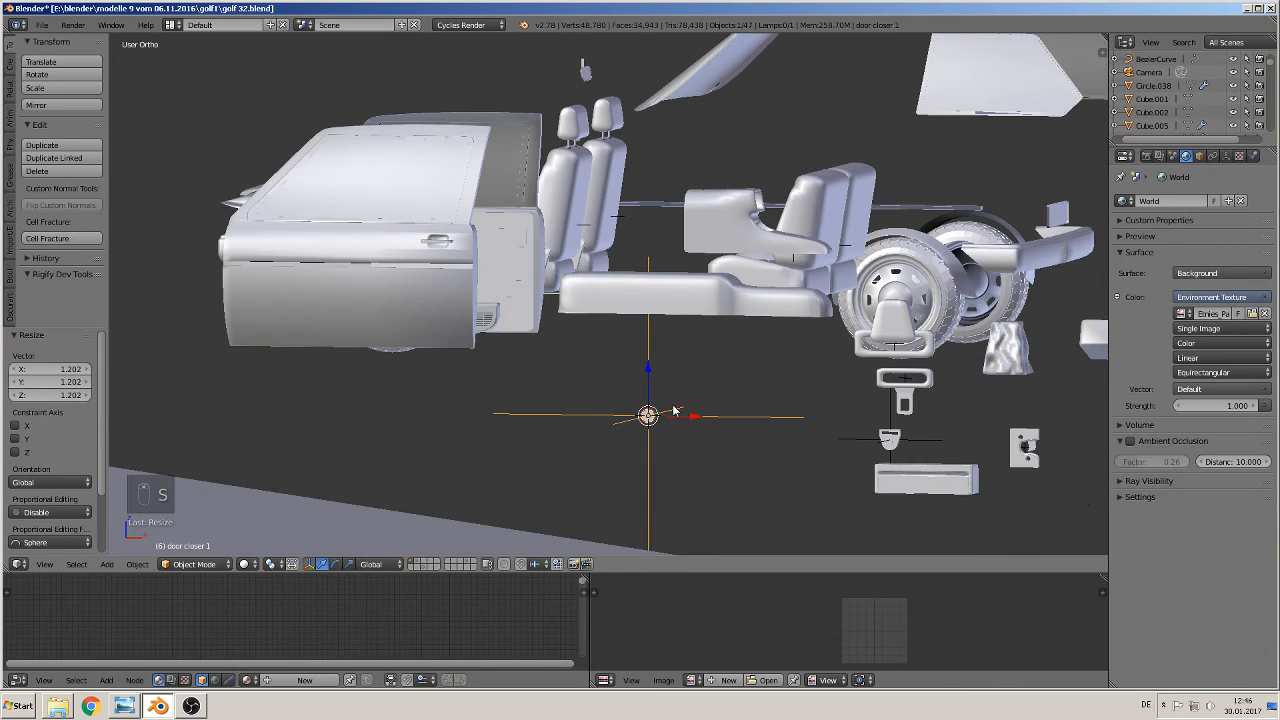
pyautogui.press('g')
pyautogui.press('x')
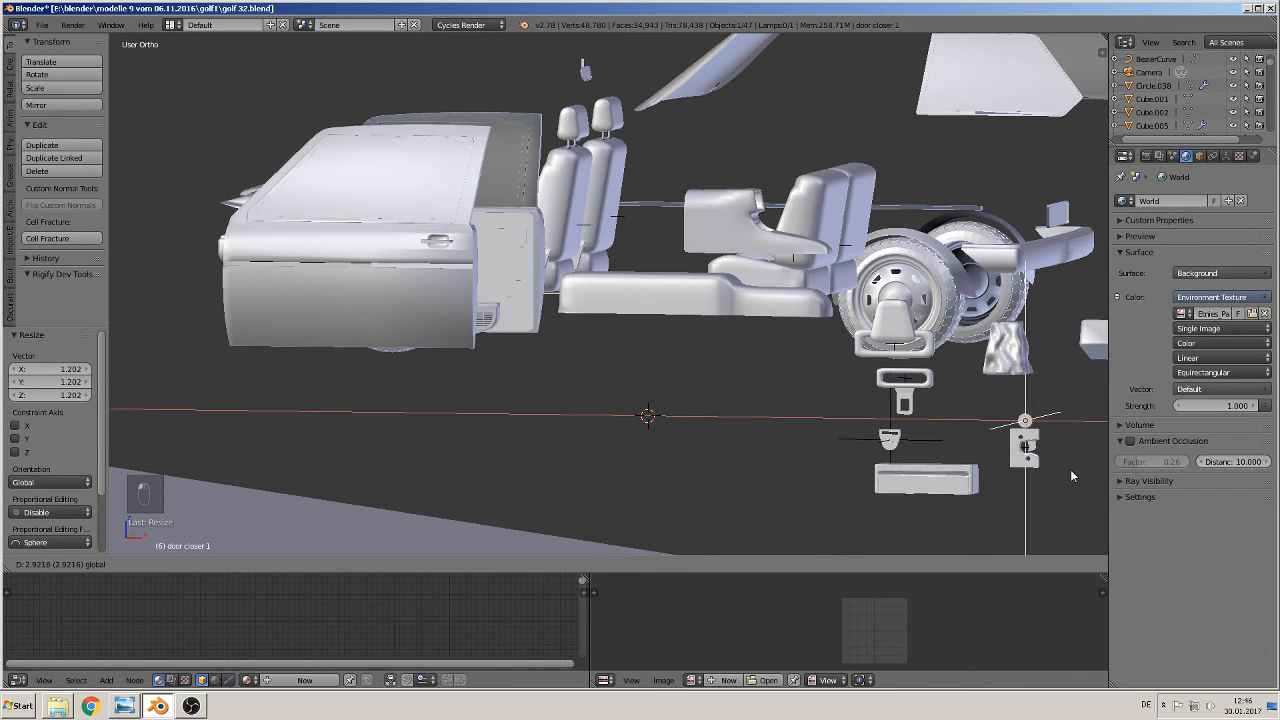
pyautogui.click(1066, 474)
pyautogui.press('a')
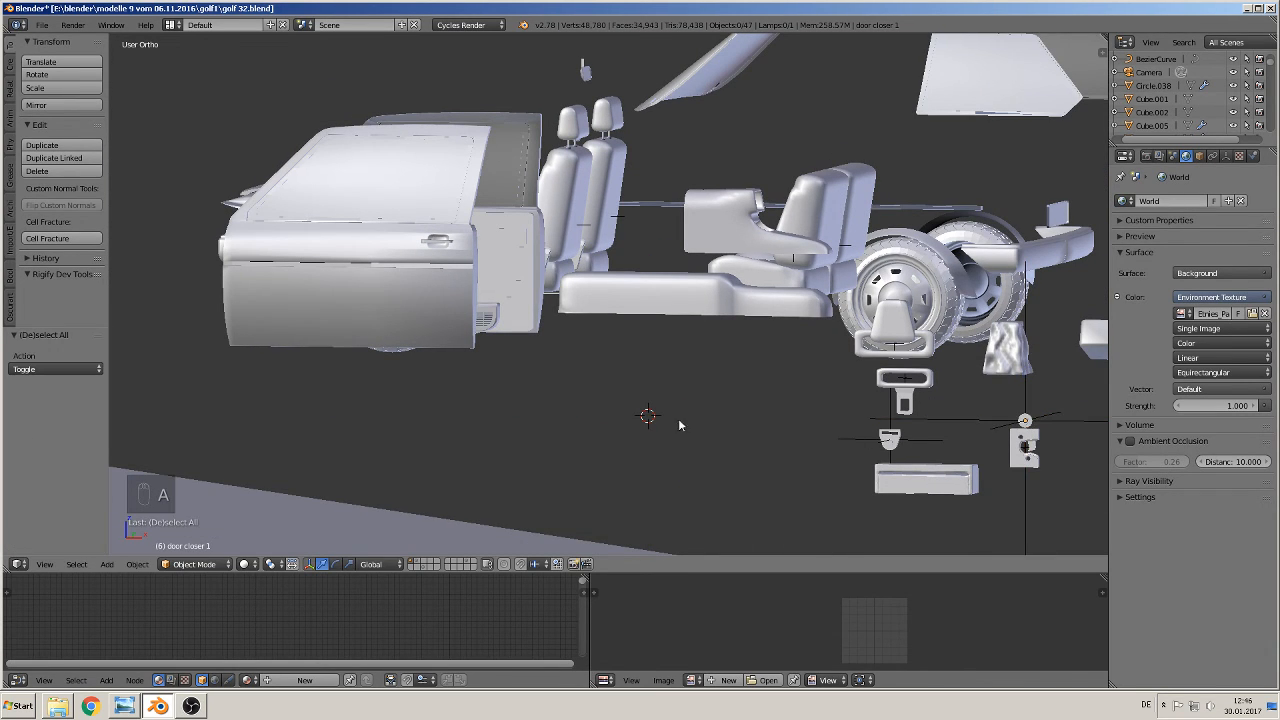
# - Add an instance of the group seat controler 5 at the 3D cursor
pyautogui.click(106, 564)
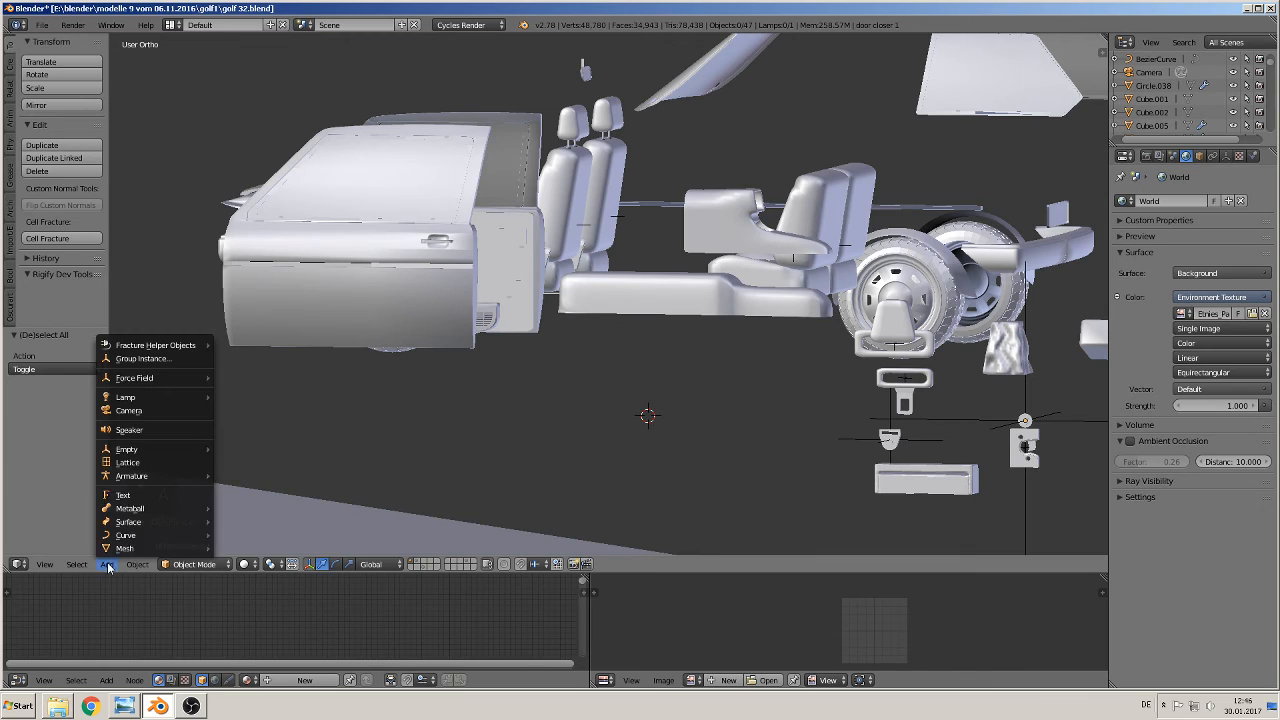
pyautogui.click(137, 360)
pyautogui.press('BackSpace')
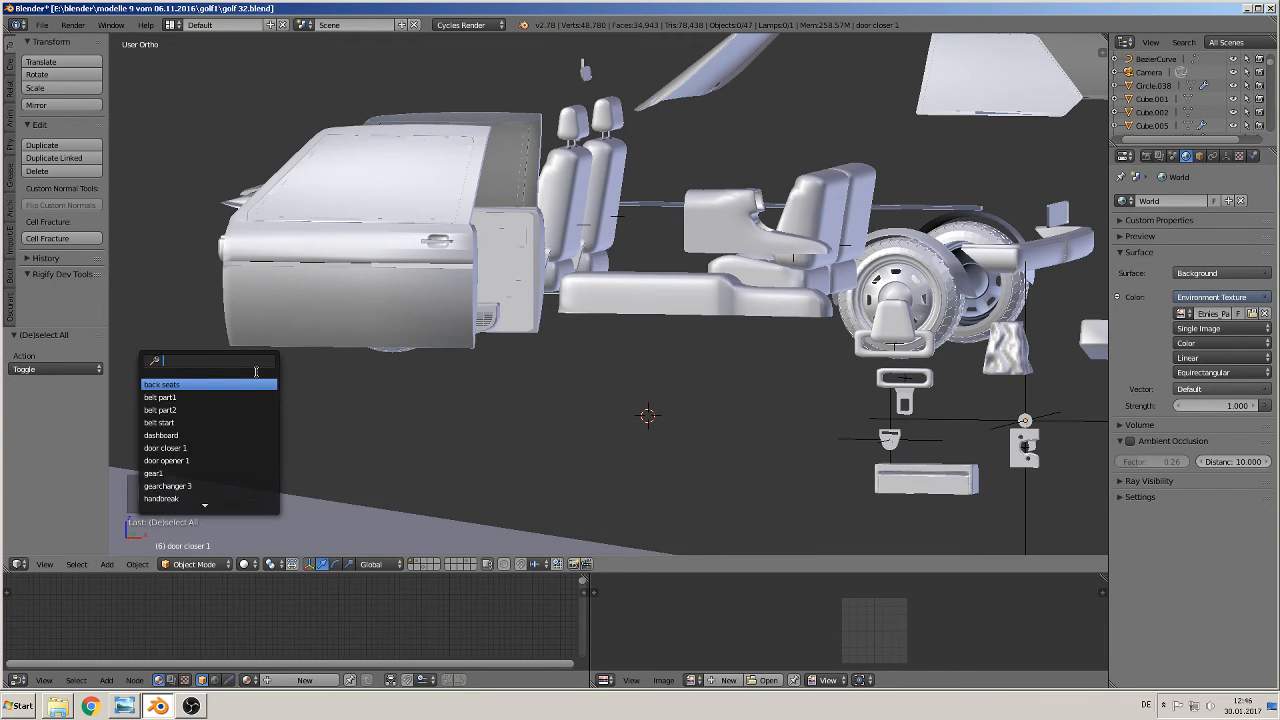
pyautogui.press('Down')
pyautogui.press('Down')
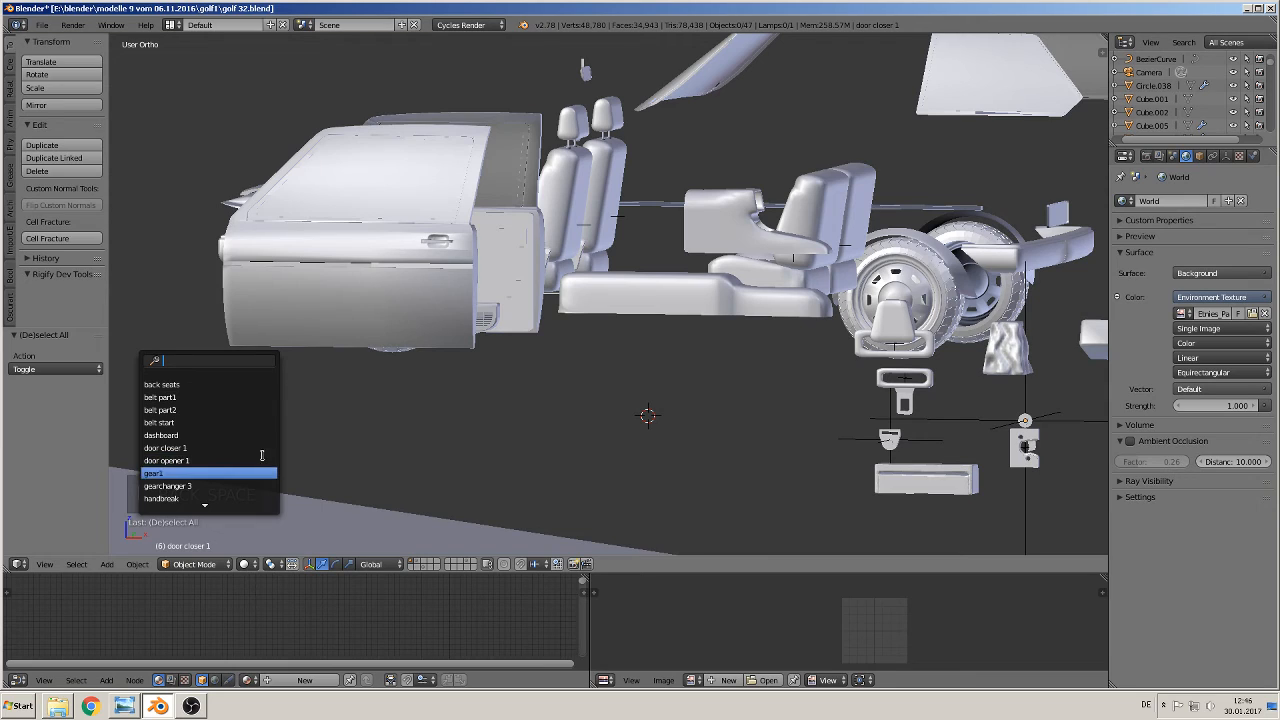
pyautogui.press('Down')
pyautogui.press('Down')
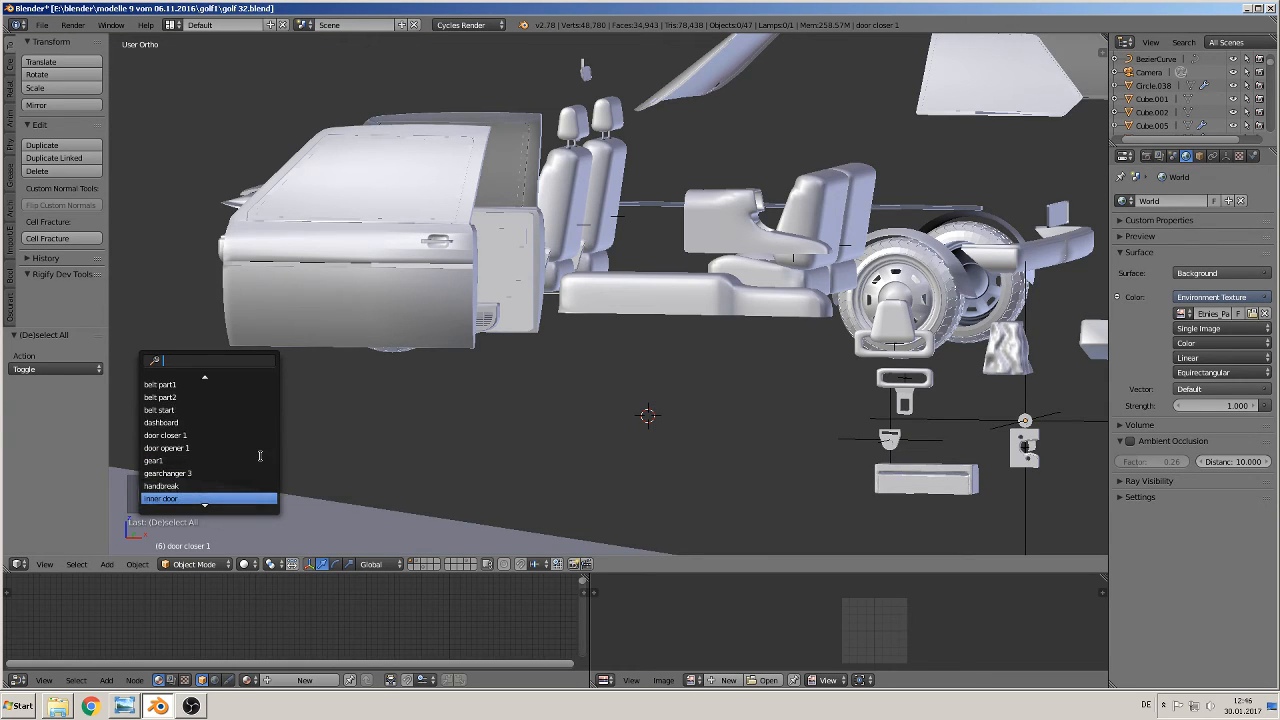
pyautogui.press('Down')
pyautogui.press('Down')
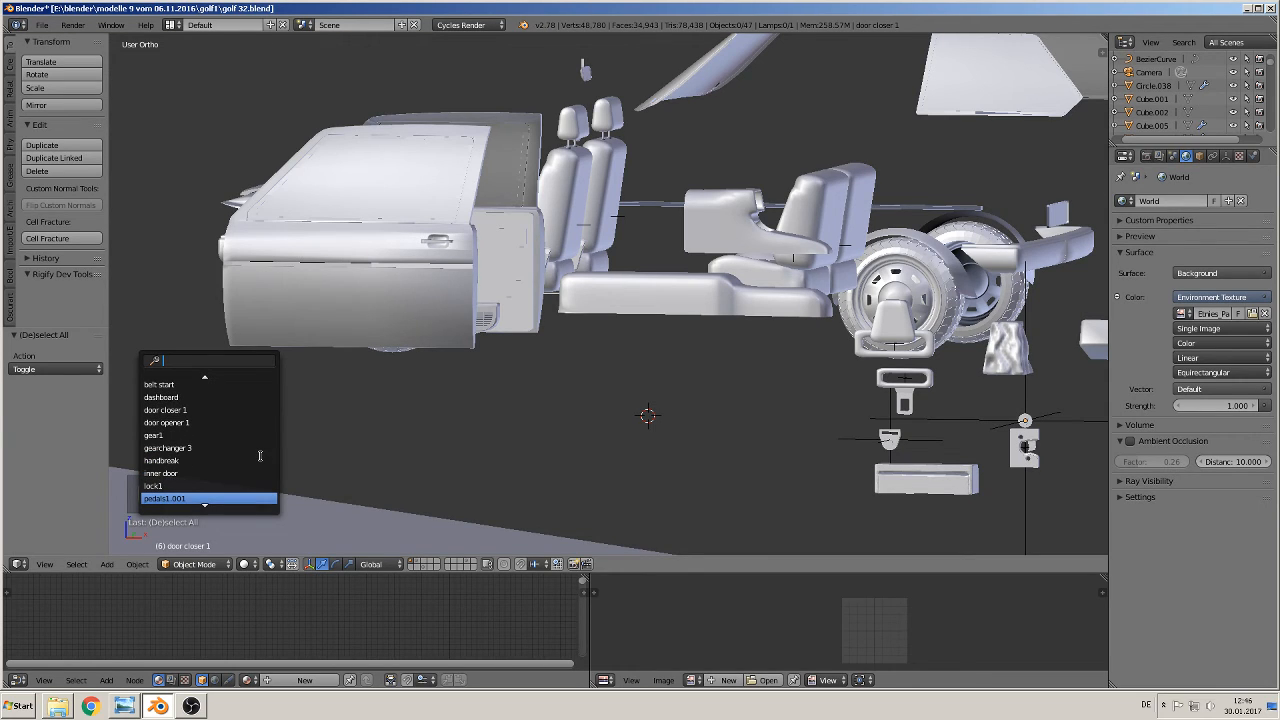
pyautogui.press('Down')
pyautogui.press('Down')
pyautogui.press('Down')
pyautogui.press('Down')
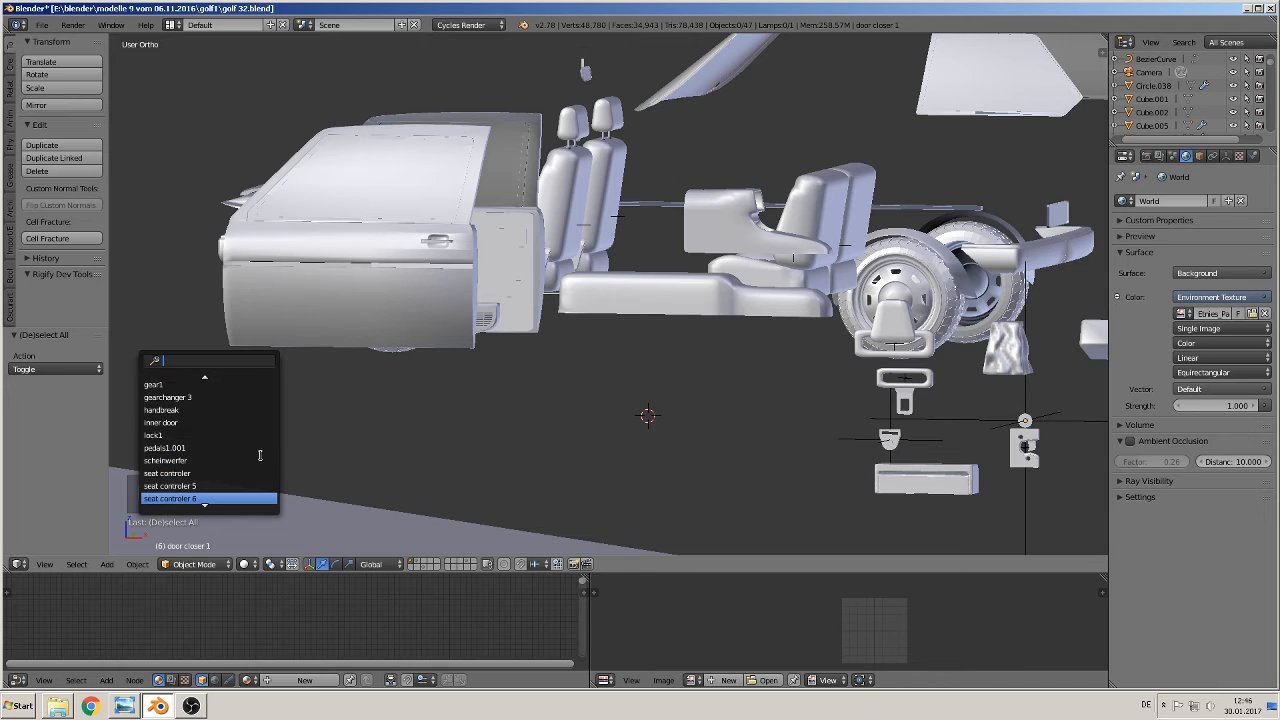
pyautogui.click(202, 484)
# - Scale the seat controler 5 instance to 0.422 and move it -0.858 along X
pyautogui.press('s')
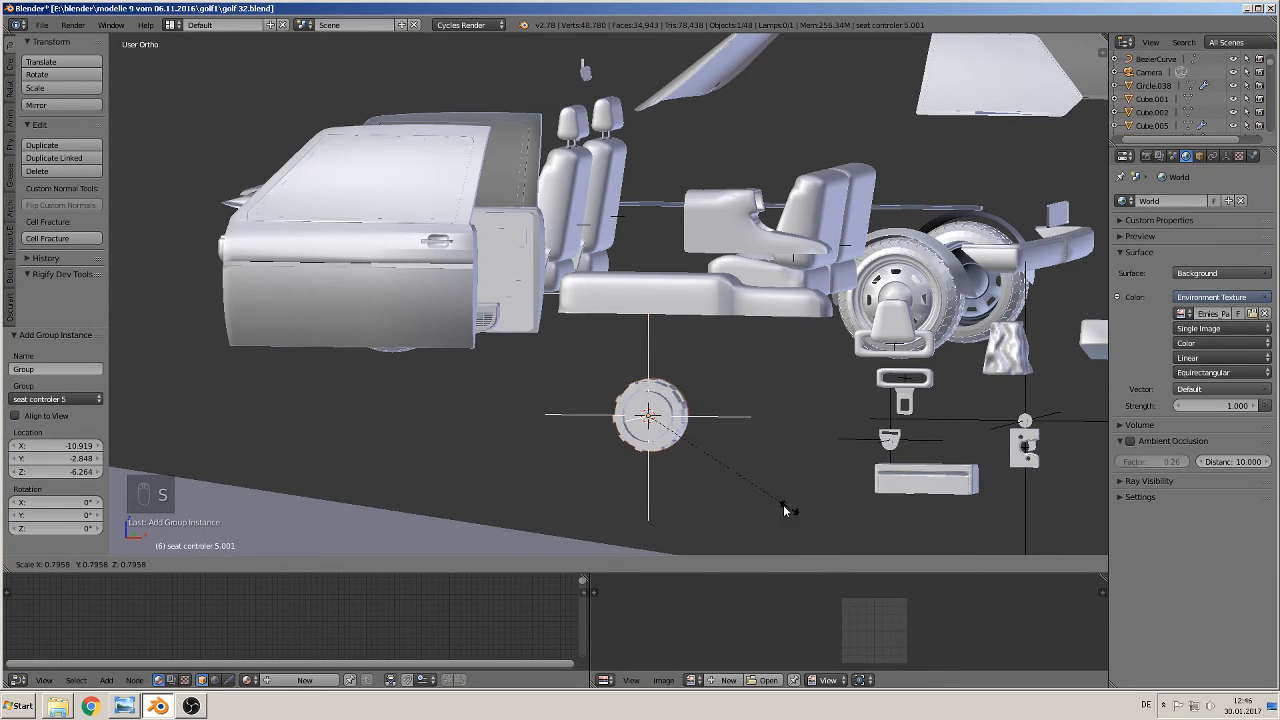
pyautogui.click(718, 478)
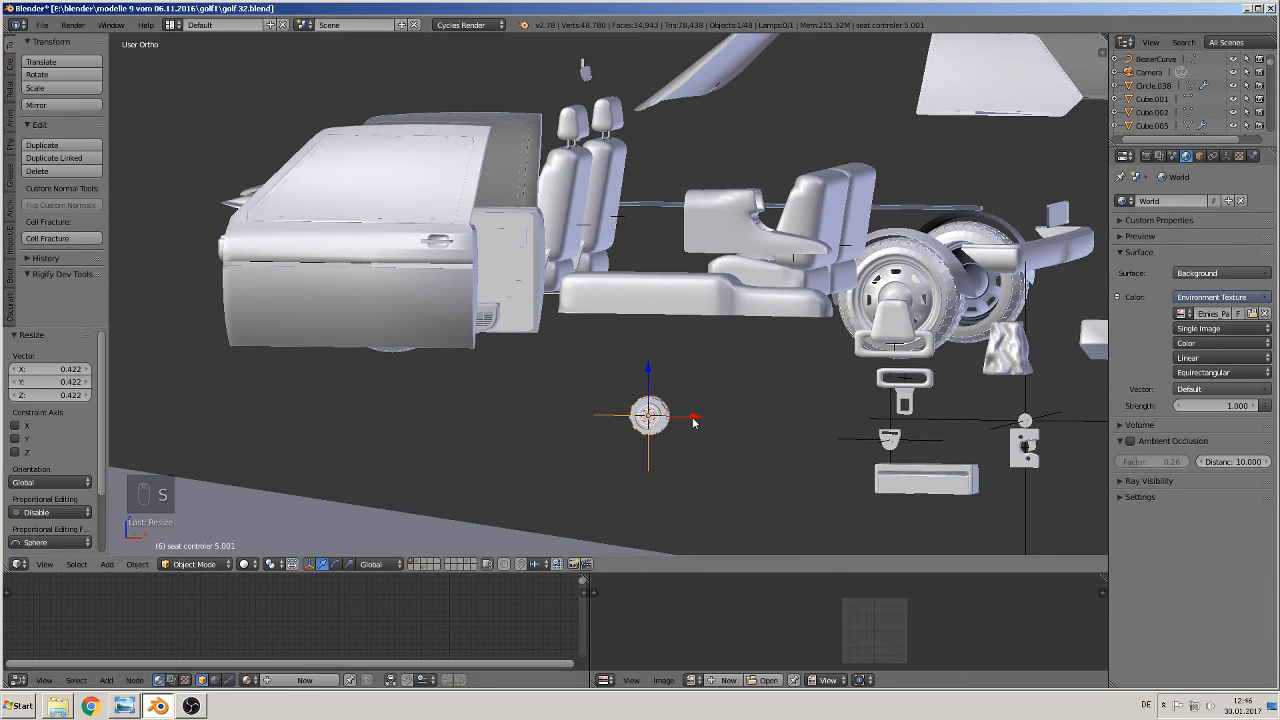
pyautogui.press('g')
pyautogui.press('x')
pyautogui.click(581, 408)
# - Place the 3D cursor between the round seat controller and the belt parts, and add an instance of the group seat controler 6 there
pyautogui.click(667, 438)
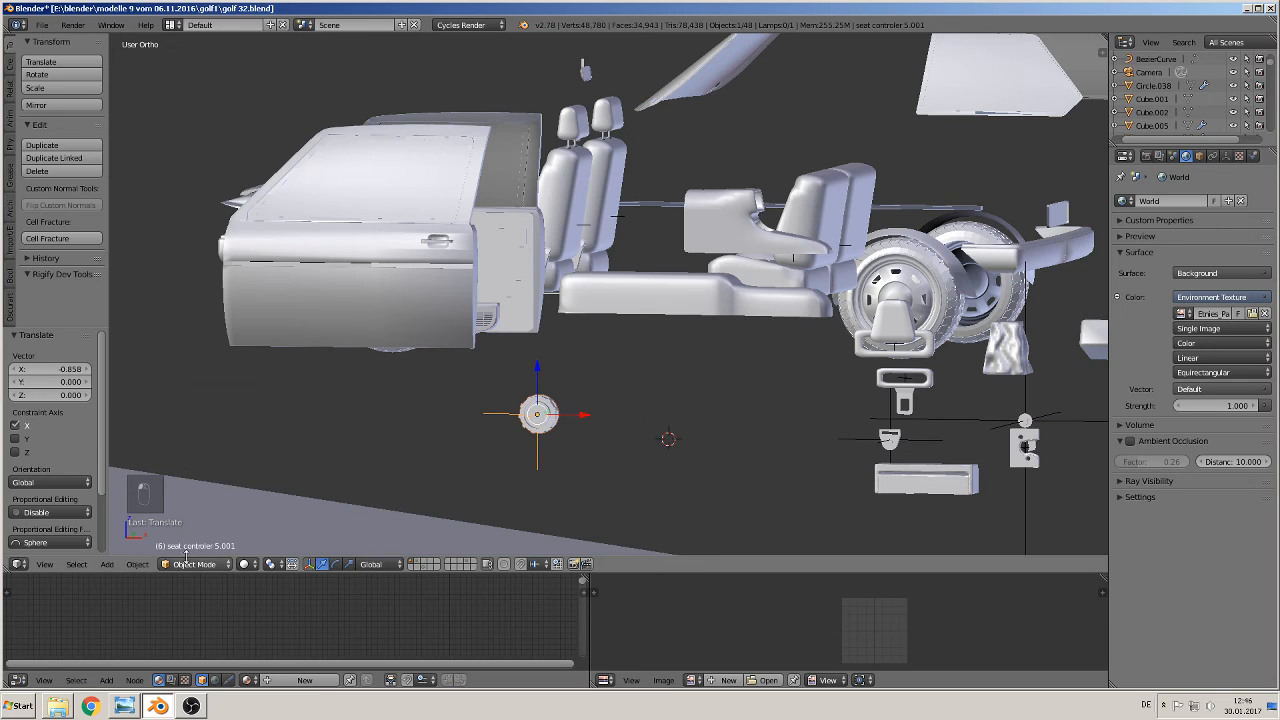
pyautogui.click(106, 564)
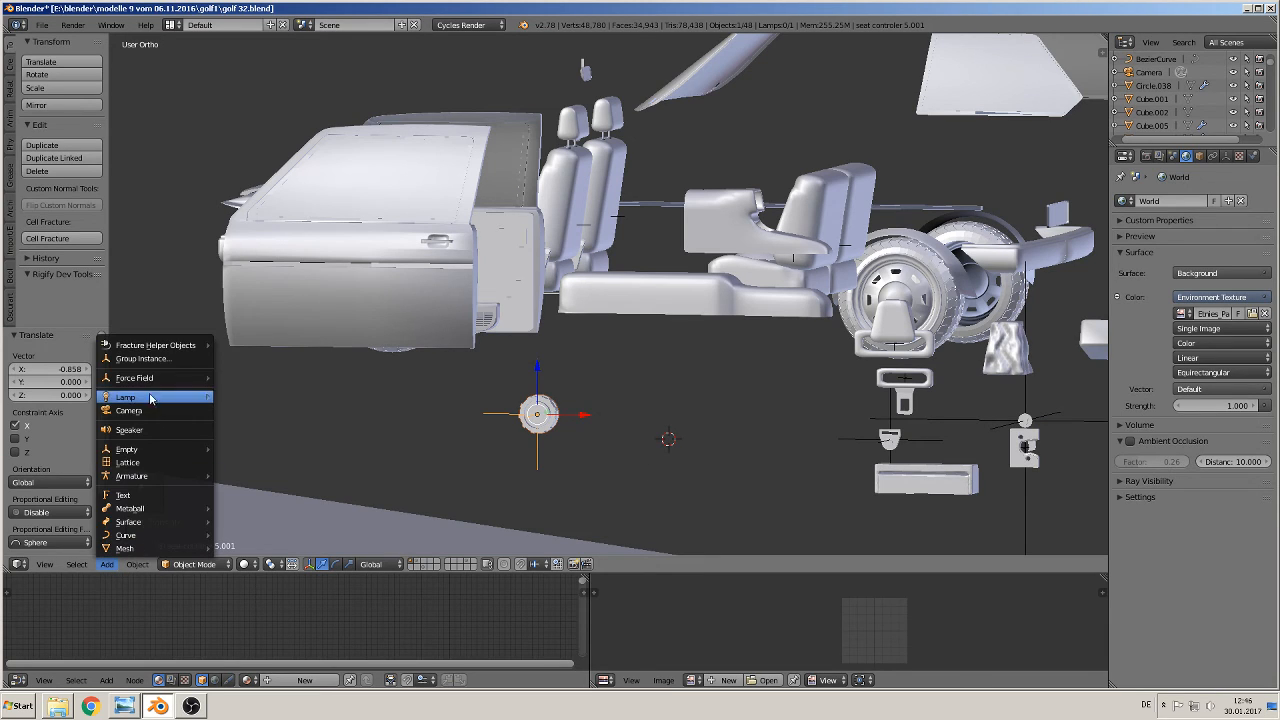
pyautogui.click(141, 358)
pyautogui.click(239, 362)
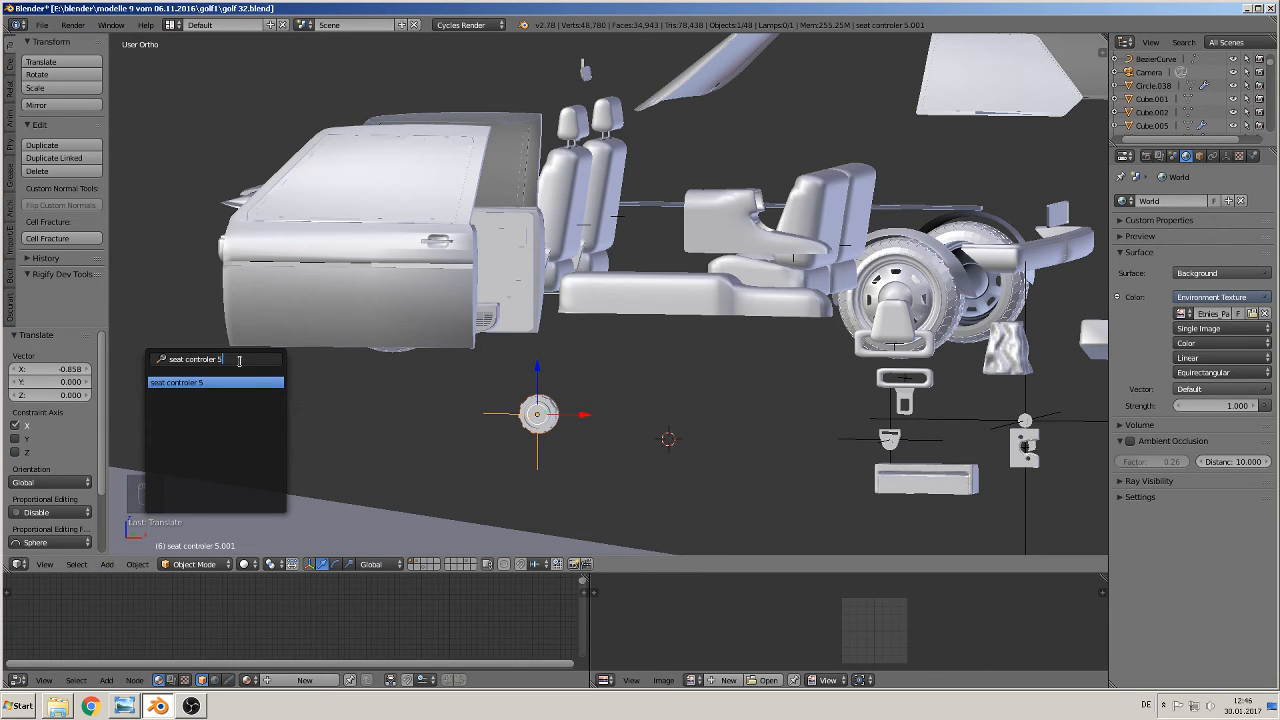
pyautogui.press('BackSpace')
pyautogui.click(202, 395)
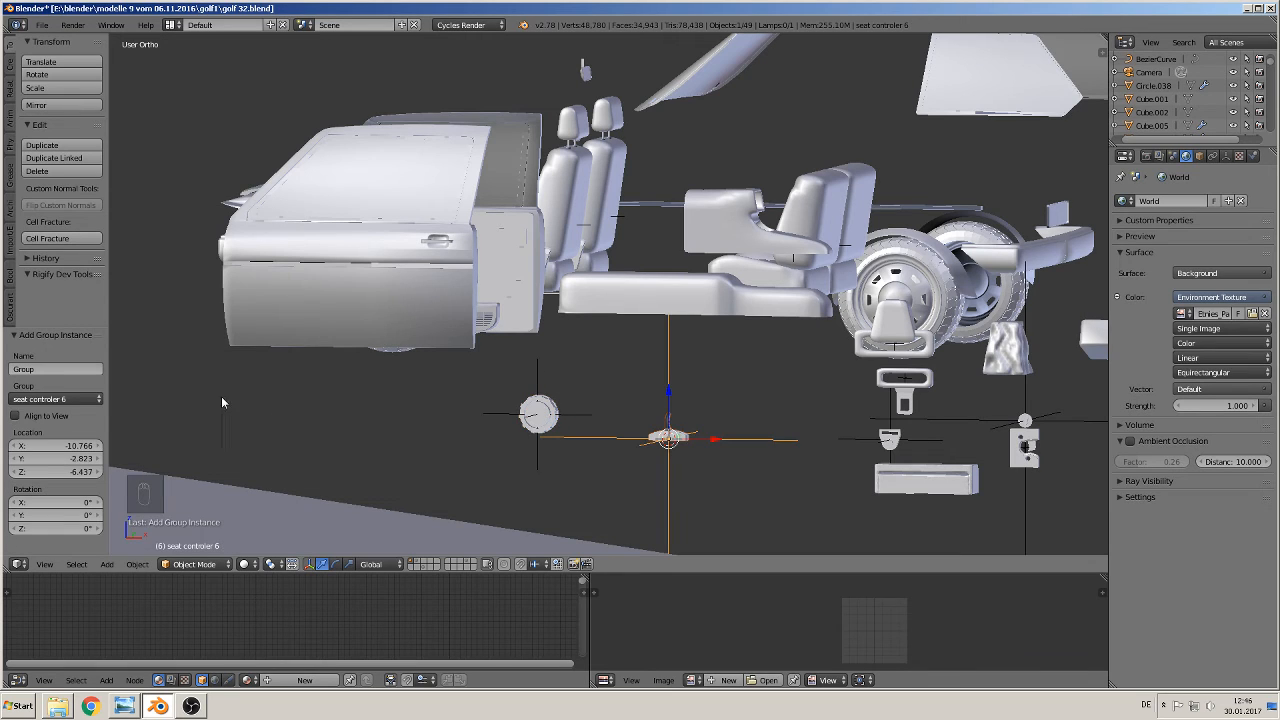
# - Move the seat controler 6 instance -0.383 along X, closer to the round seat controller, and deselect it
pyautogui.scroll(1, 779, 517)
pyautogui.press('s')
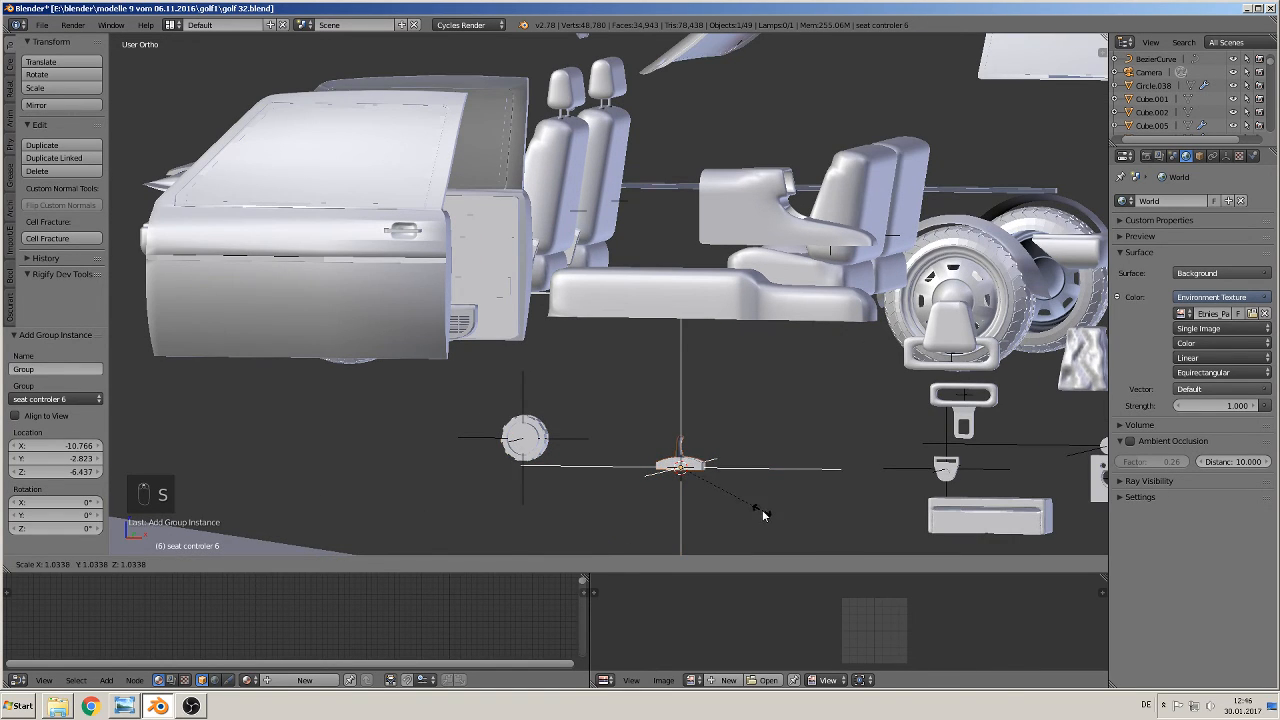
pyautogui.rightClick(757, 504)
pyautogui.moveTo(738, 476); pyautogui.dragTo(678, 470)
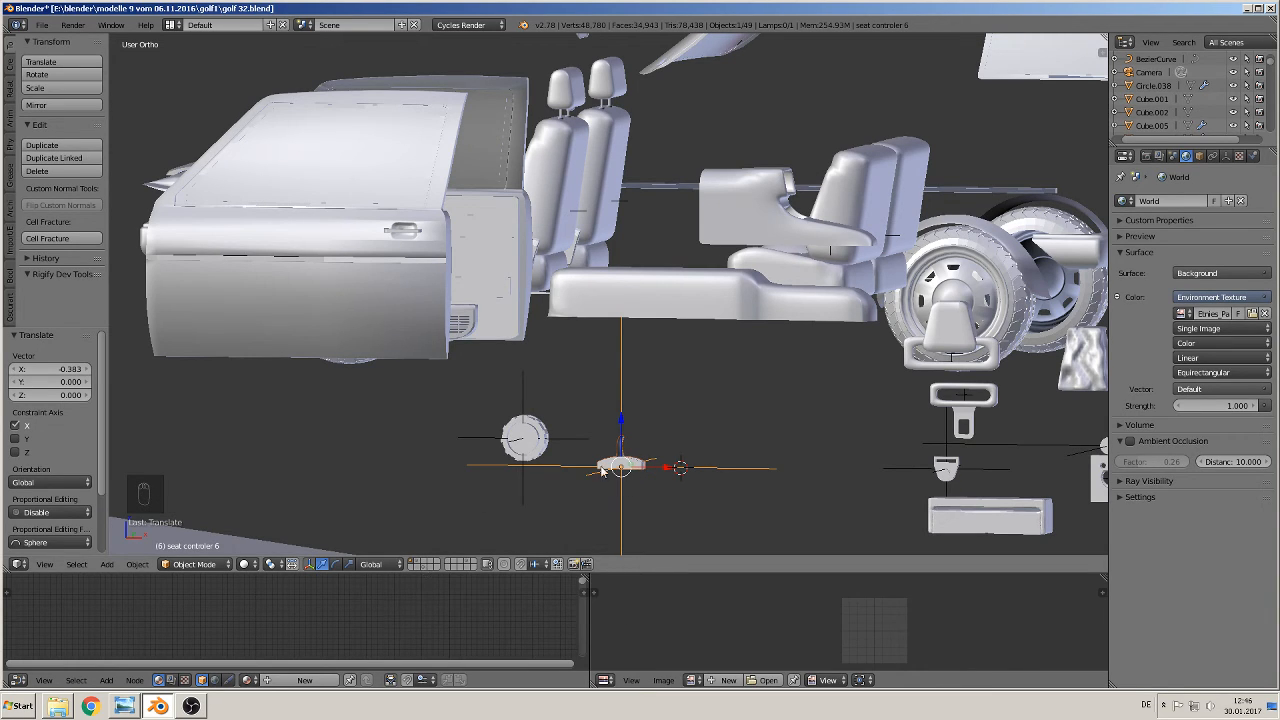
pyautogui.press('a')
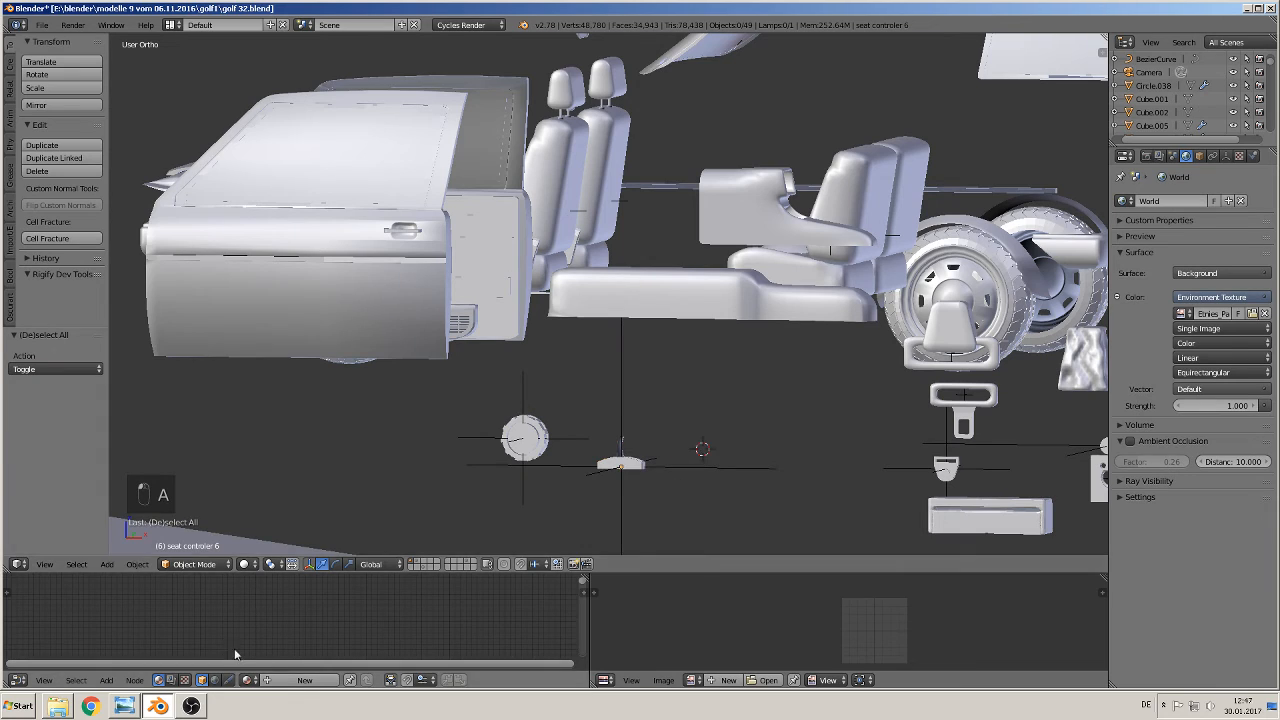
# - Add an instance of the group seat fixture at the 3D cursor
pyautogui.click(116, 567)
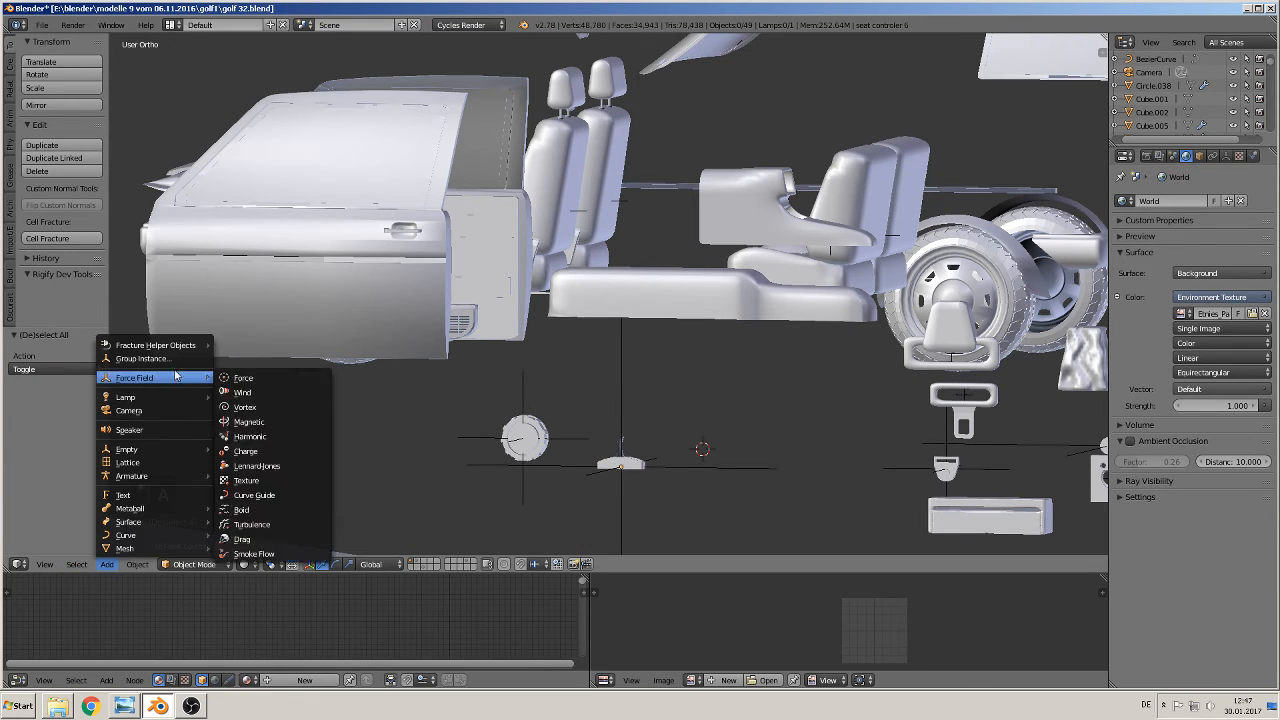
pyautogui.click(190, 360)
pyautogui.press('BackSpace')
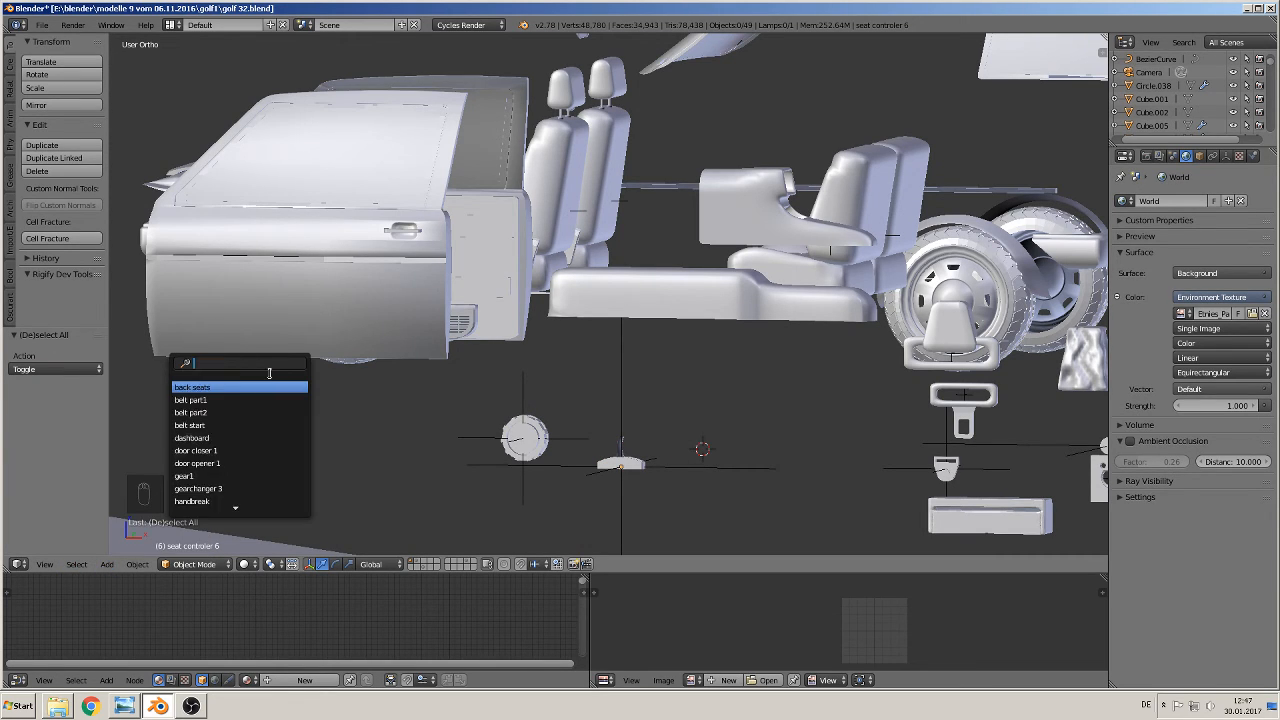
pyautogui.scroll(-3, 288, 468)
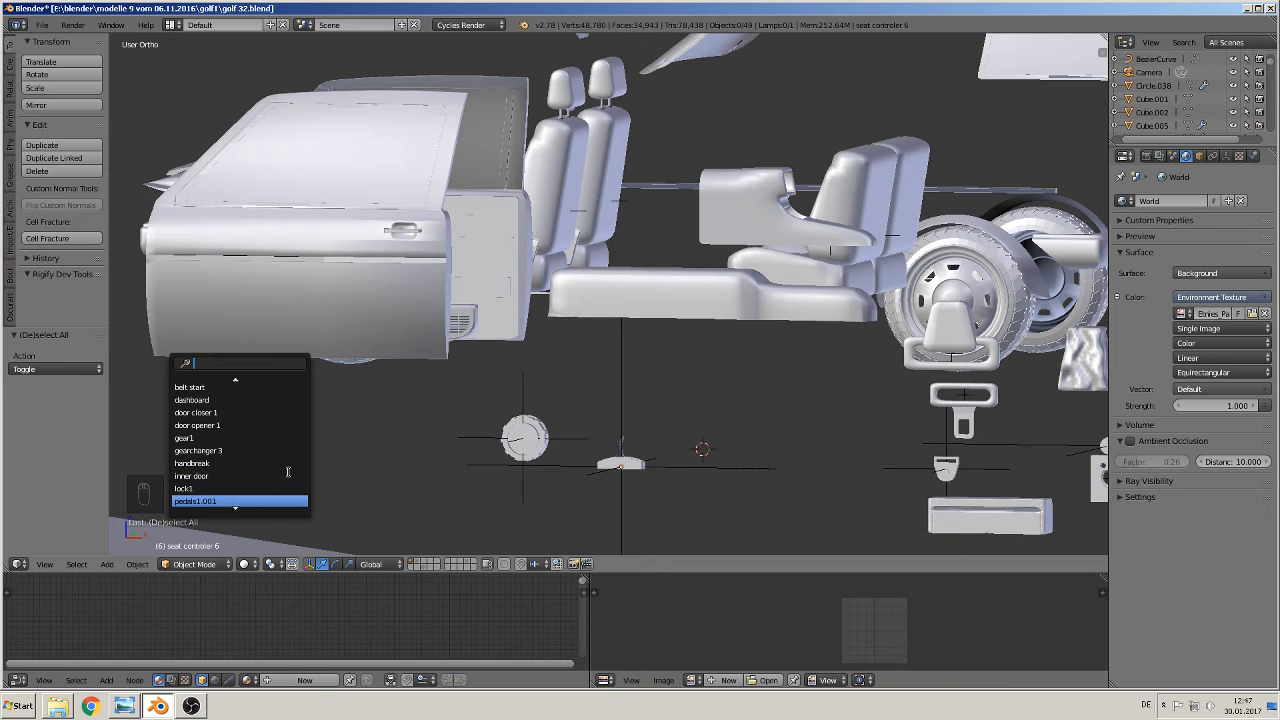
pyautogui.scroll(-5, 275, 480)
pyautogui.scroll(-3, 270, 484)
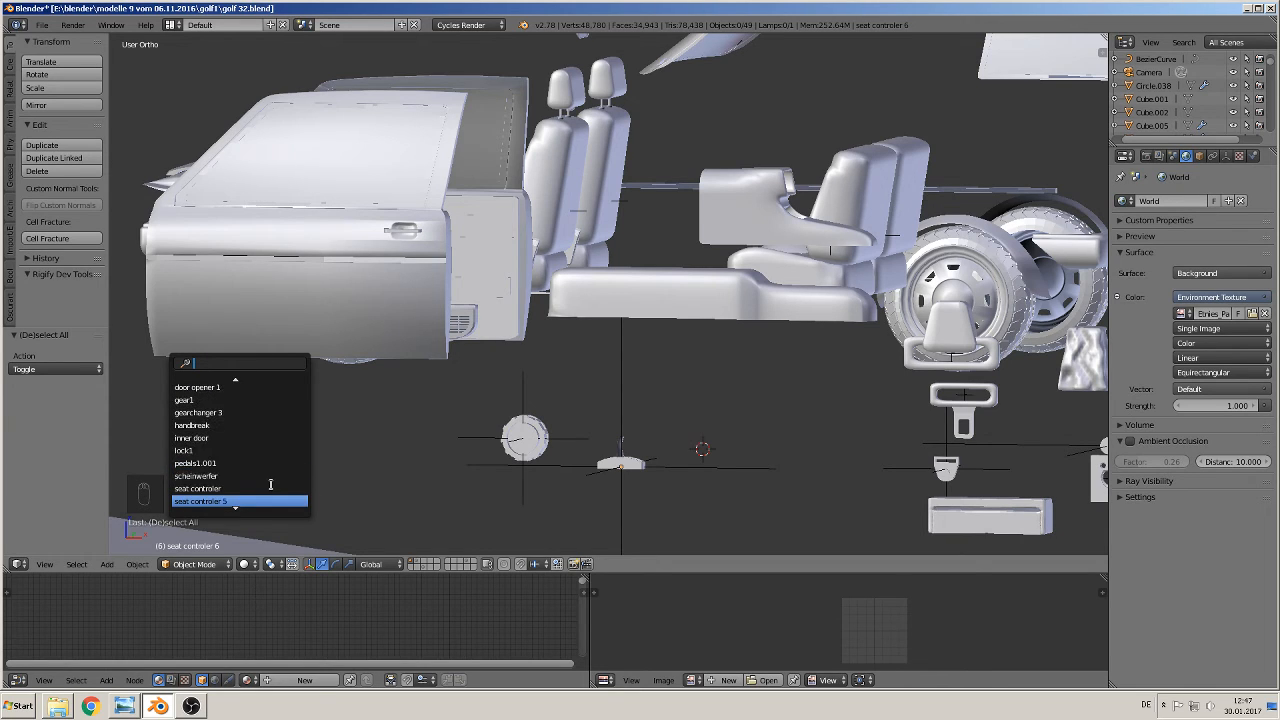
pyautogui.scroll(-2, 270, 484)
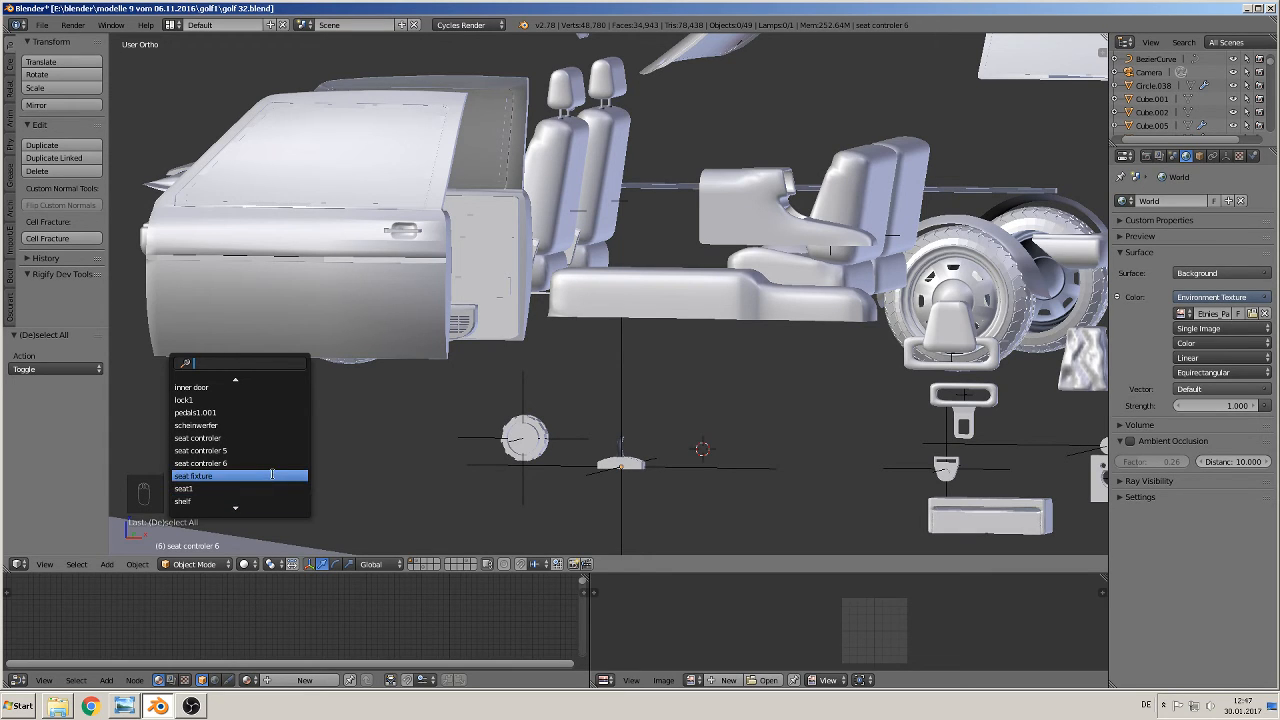
pyautogui.click(271, 474)
# - Scale the seat fixture instance to 0.241 and move it 0.491 up along Z
pyautogui.scroll(-2, 340, 468)
pyautogui.press('s')
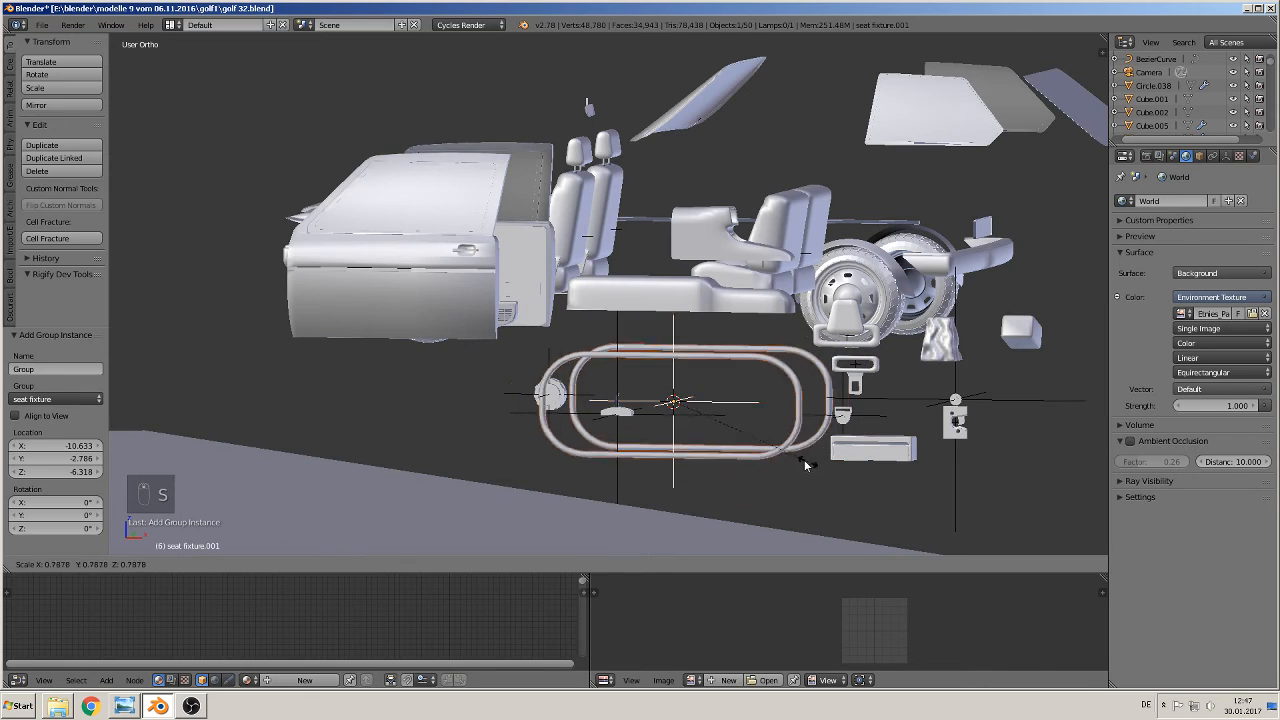
pyautogui.click(710, 428)
pyautogui.moveTo(710, 428); pyautogui.dragTo(670, 450, button='middle')
pyautogui.press('g')
pyautogui.press('z')
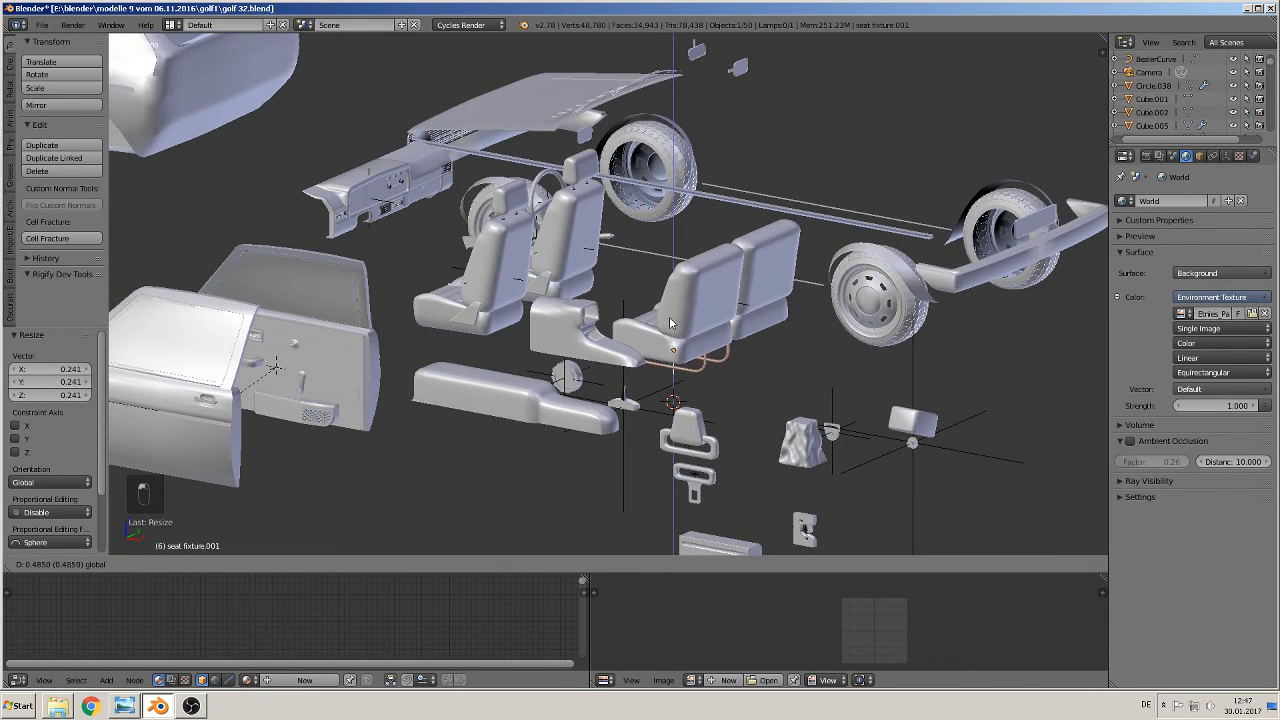
pyautogui.click(670, 321)
# - Move the seat fixture instance beneath the nearer front seat, ending with a shift of -1.758 along X
pyautogui.moveTo(664, 338); pyautogui.dragTo(720, 322, button='middle')
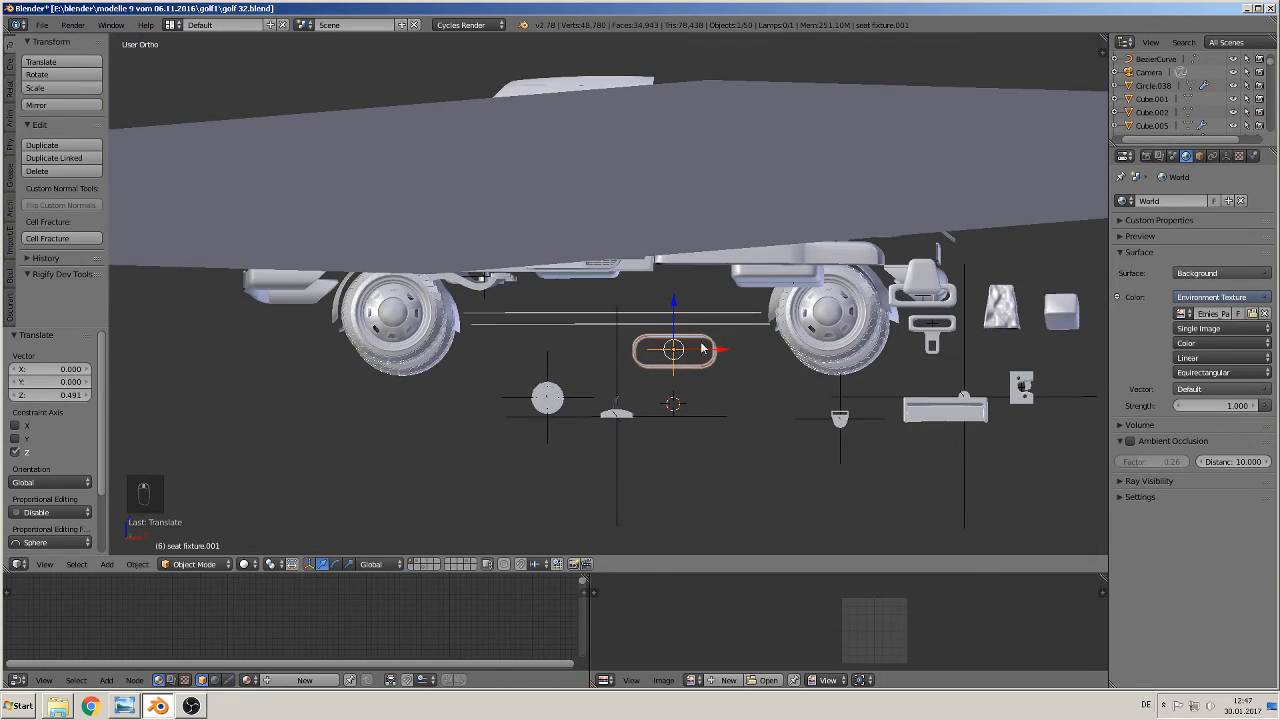
pyautogui.press('g')
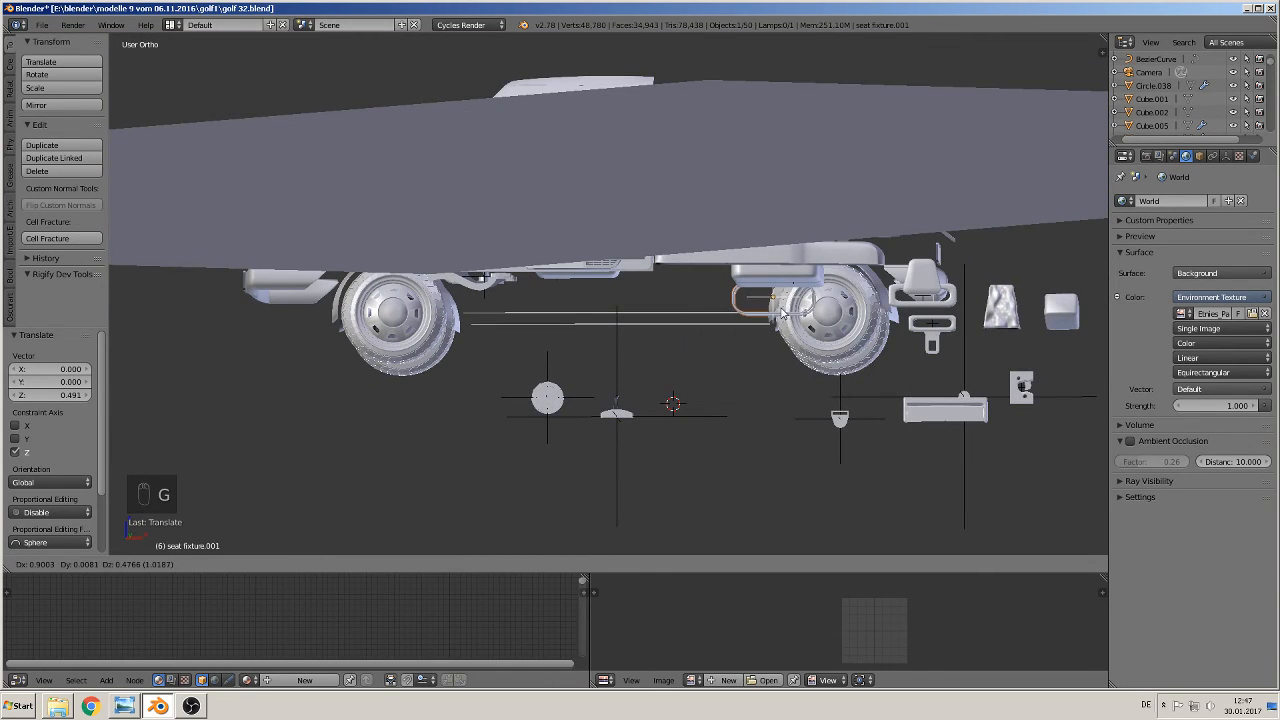
pyautogui.click(782, 308)
pyautogui.moveTo(781, 329); pyautogui.dragTo(683, 379, button='middle')
pyautogui.moveTo(821, 282); pyautogui.dragTo(595, 336)
pyautogui.moveTo(595, 336); pyautogui.dragTo(656, 338, button='middle')
pyautogui.moveTo(656, 338); pyautogui.dragTo(455, 305)
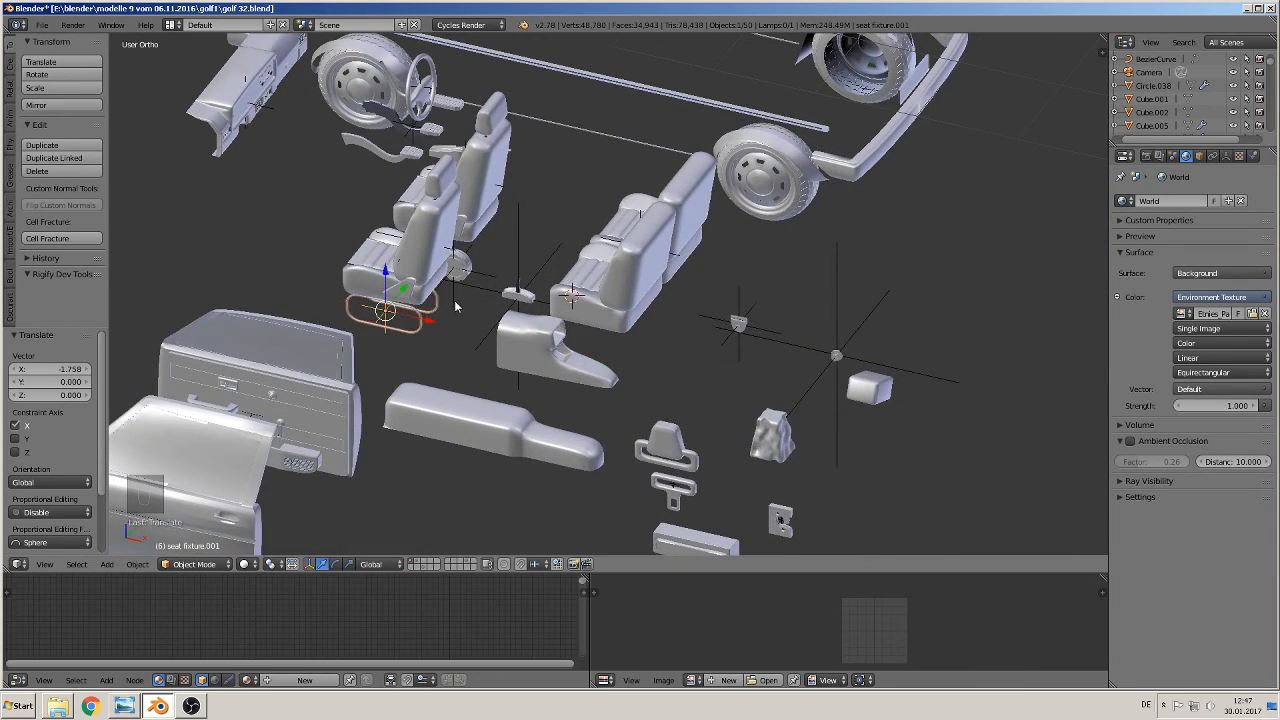
# - Fine-tune the seat fixture under the front seat by moving it 0.042 along Z and 0.113 along Y, and deselect it
pyautogui.moveTo(455, 305); pyautogui.dragTo(583, 262, button='middle')
pyautogui.scroll(2, 462, 309)
pyautogui.moveTo(284, 280); pyautogui.dragTo(286, 276)
pyautogui.moveTo(286, 276); pyautogui.dragTo(428, 358, button='middle')
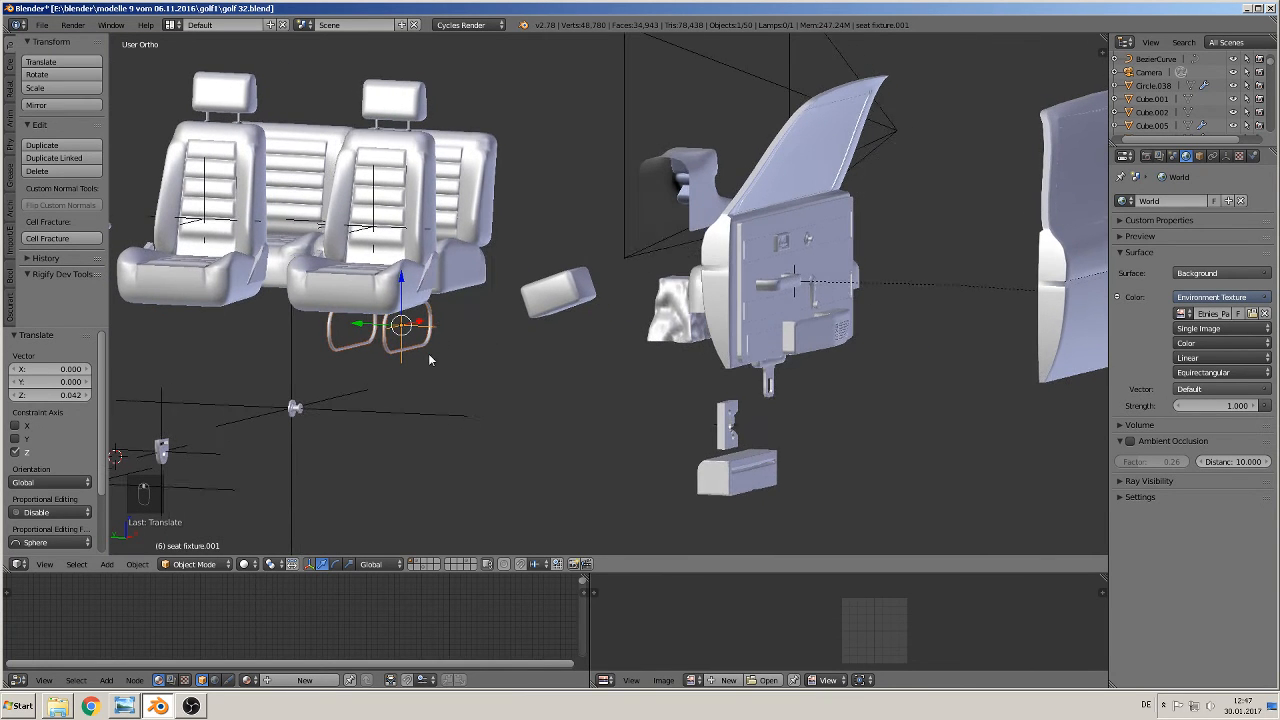
pyautogui.moveTo(368, 324); pyautogui.dragTo(348, 329)
pyautogui.moveTo(348, 329); pyautogui.dragTo(208, 388, button='middle')
pyautogui.scroll(-4, 408, 403)
pyautogui.moveTo(409, 405); pyautogui.dragTo(445, 417, button='middle')
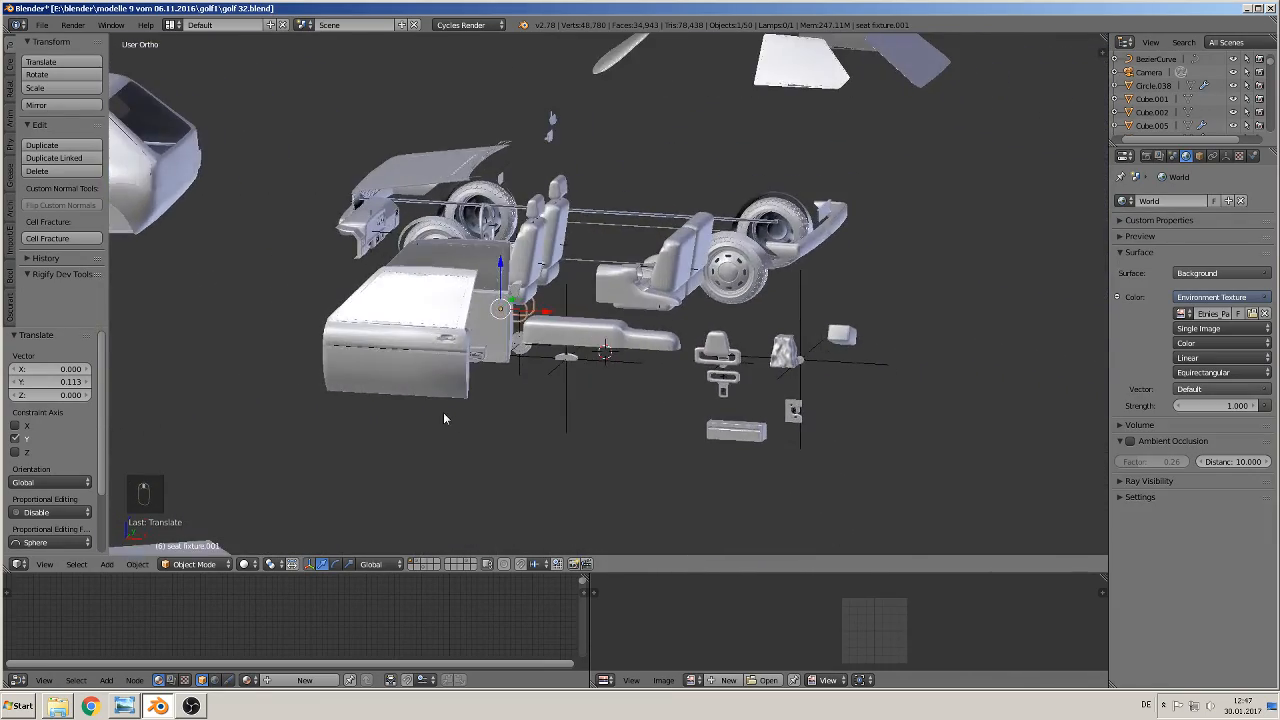
pyautogui.press('a')
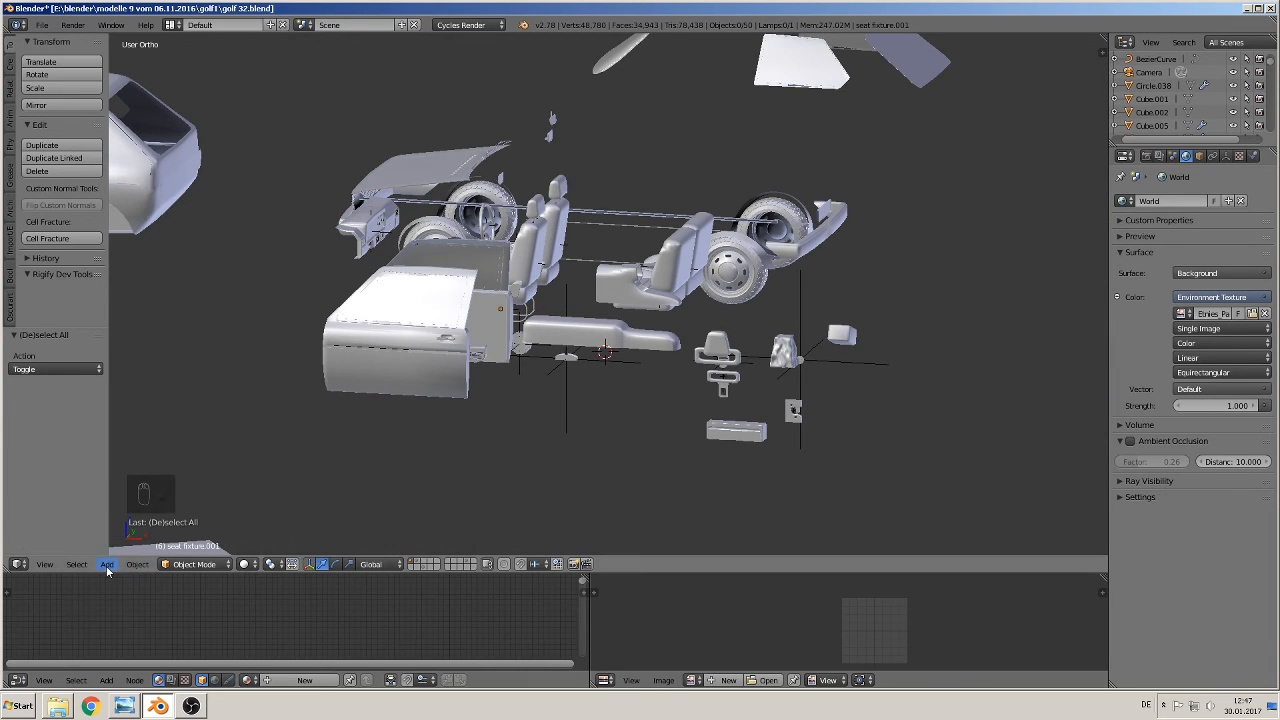
# - Add an instance of the group sunblocker at the 3D cursor
pyautogui.scroll(3, 577, 412)
pyautogui.moveTo(577, 412); pyautogui.dragTo(555, 413, button='middle')
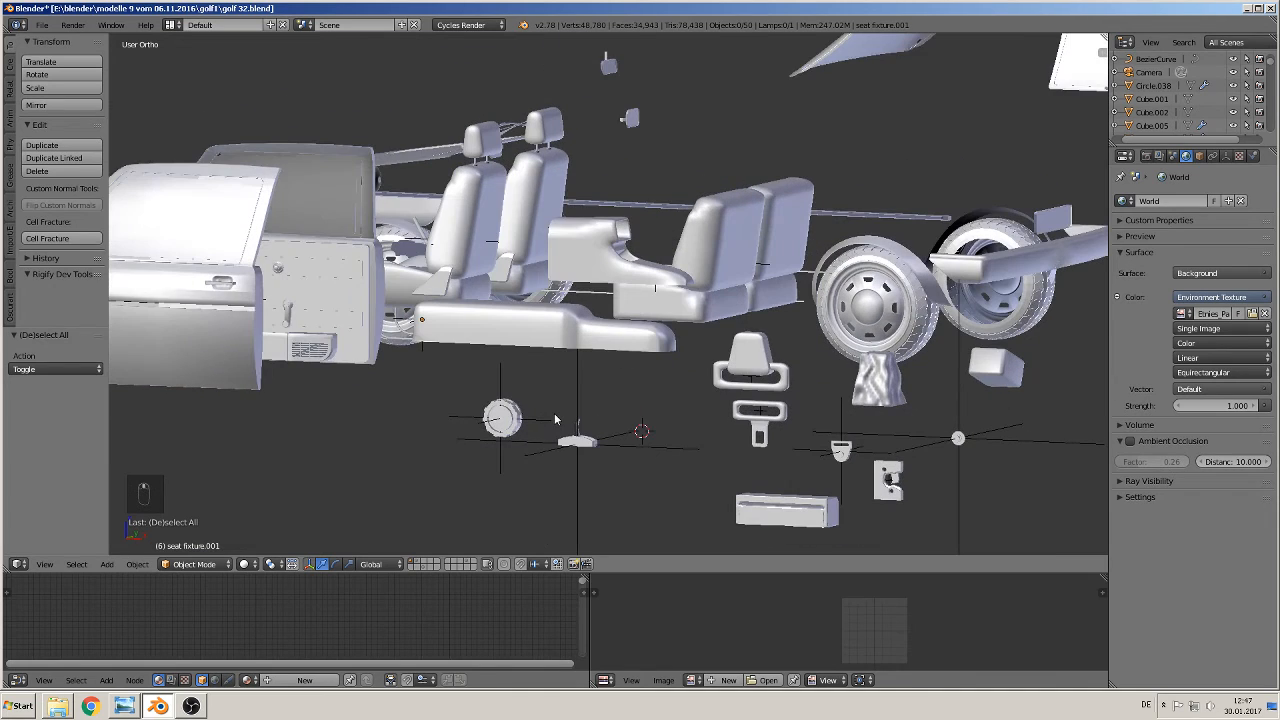
pyautogui.click(107, 564)
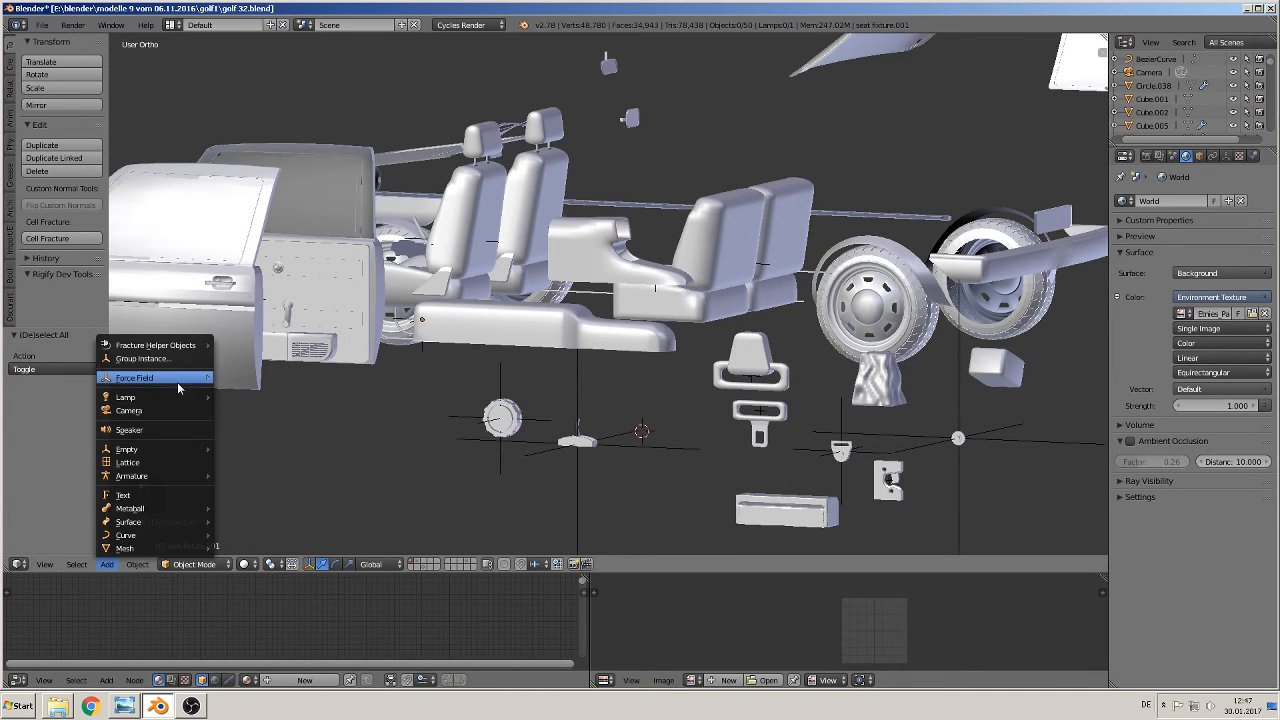
pyautogui.click(158, 360)
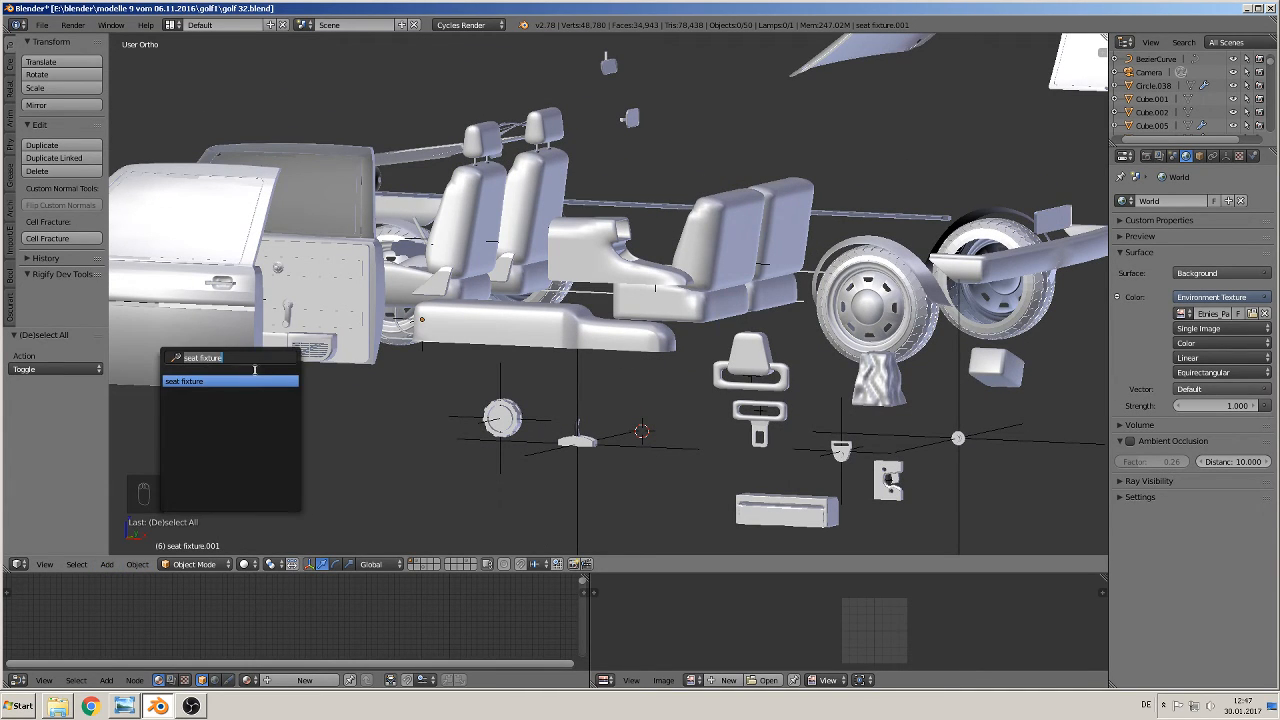
pyautogui.press('BackSpace')
pyautogui.scroll(-3, 259, 490)
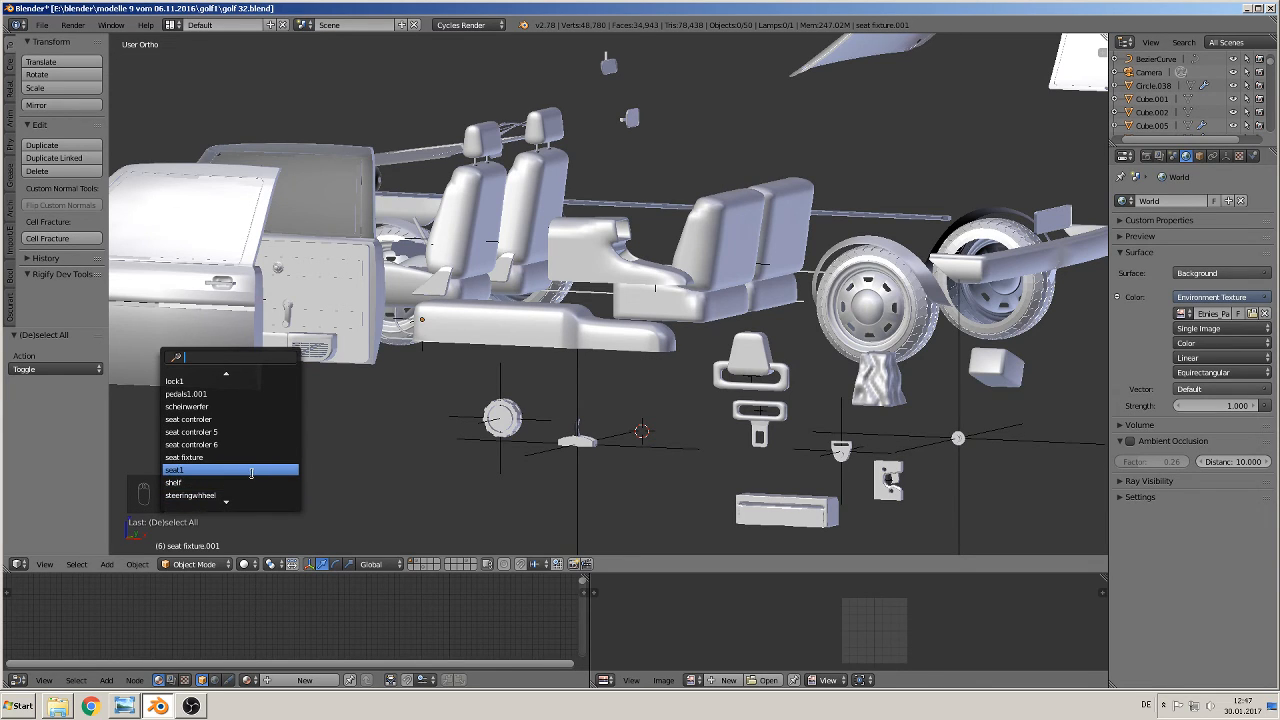
pyautogui.scroll(-2, 251, 474)
pyautogui.scroll(-2, 251, 474)
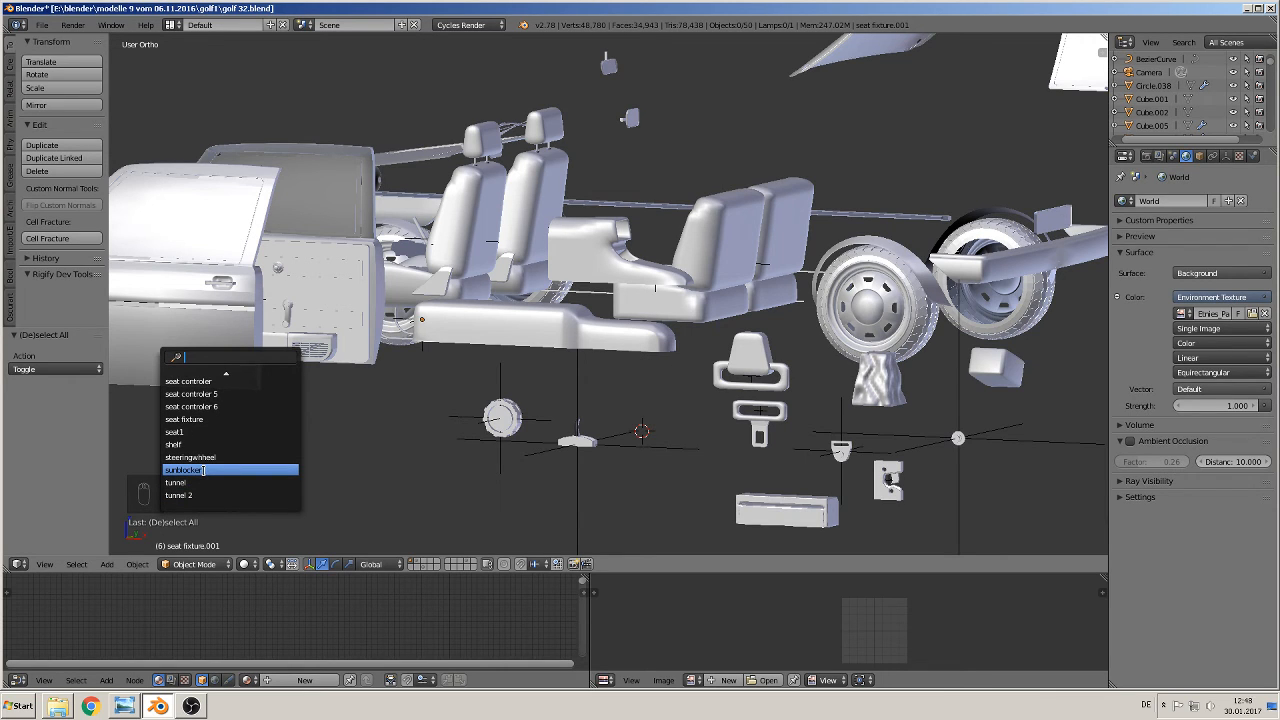
pyautogui.click(203, 469)
# - Scale the sunblocker instance to 0.192, raise it slightly along Z, and deselect it
pyautogui.scroll(-2, 783, 466)
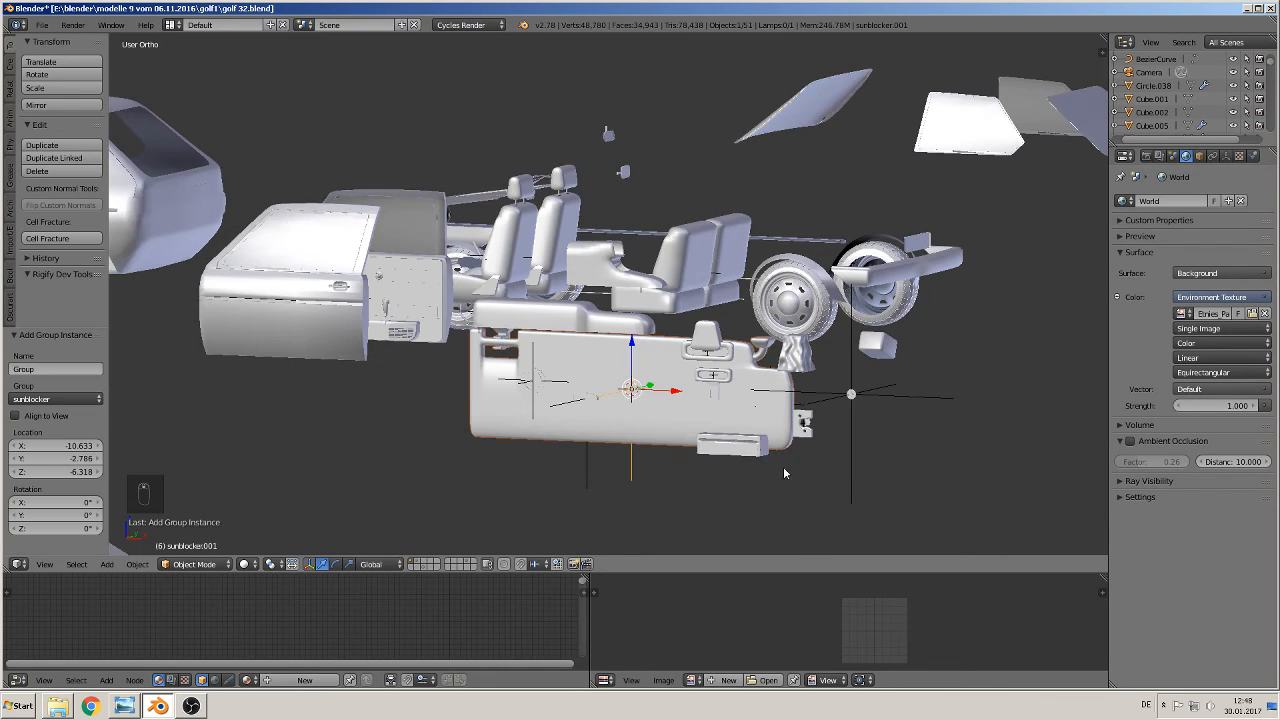
pyautogui.press('s')
pyautogui.click(648, 430)
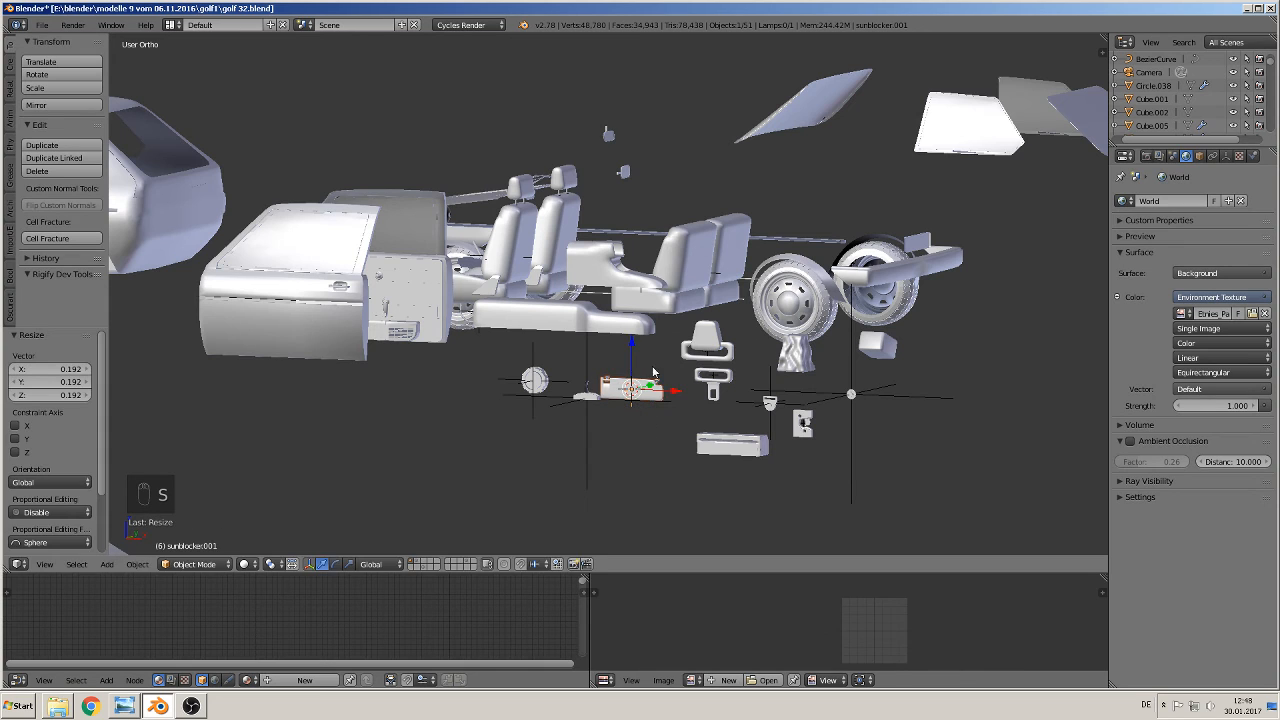
pyautogui.press('g')
pyautogui.press('z')
pyautogui.click(633, 325)
pyautogui.moveTo(633, 325); pyautogui.dragTo(658, 402, button='middle')
pyautogui.press('a')
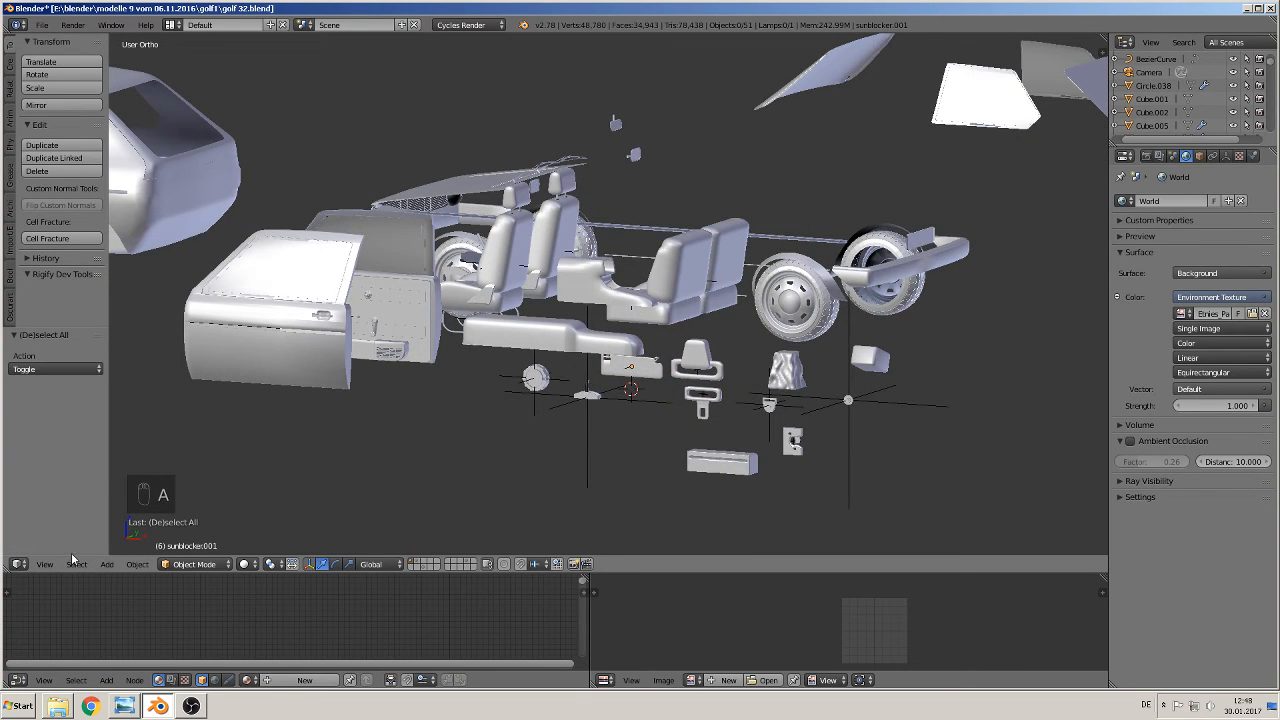
pyautogui.click(106, 564)
pyautogui.click(165, 359)
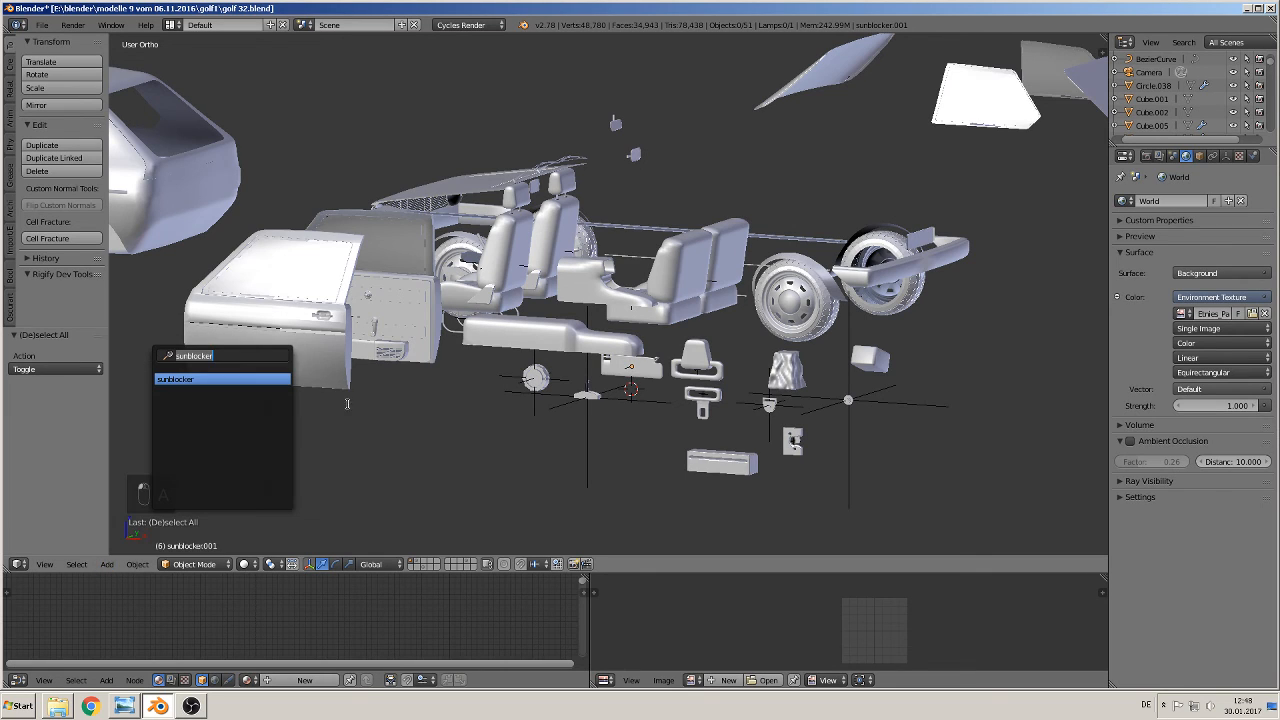
pyautogui.press('BackSpace')
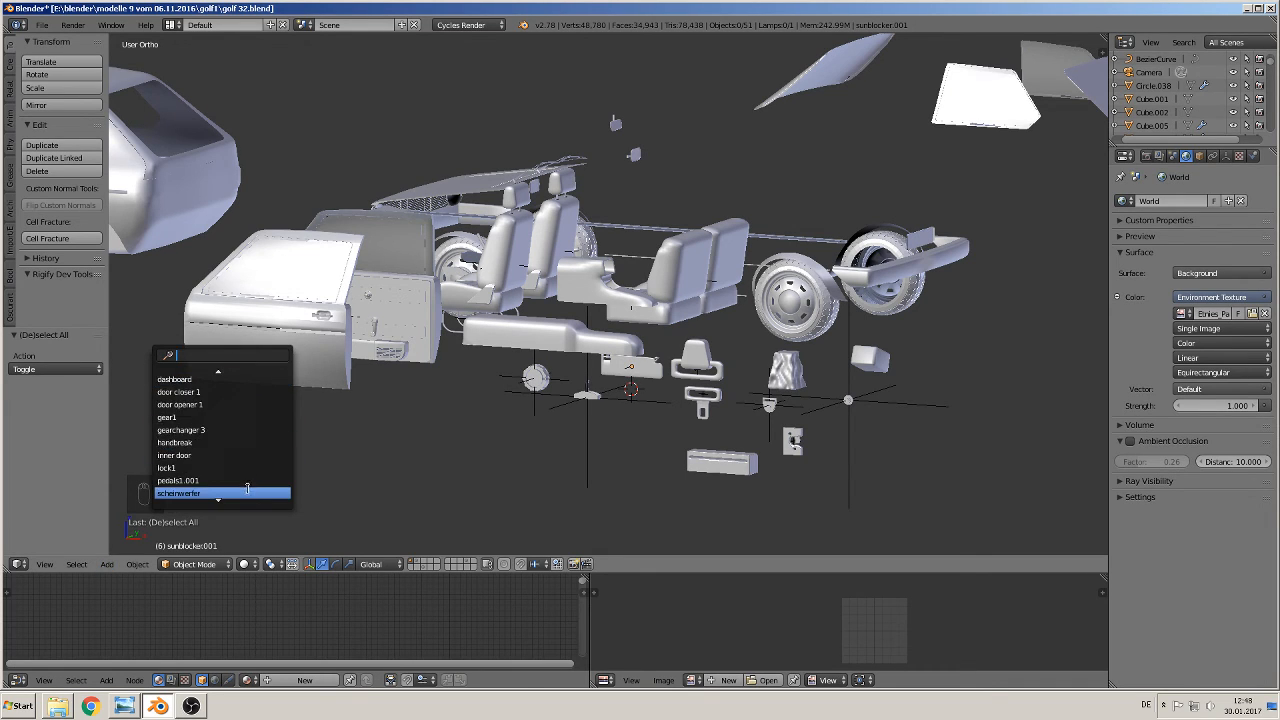
pyautogui.scroll(-8, 245, 490)
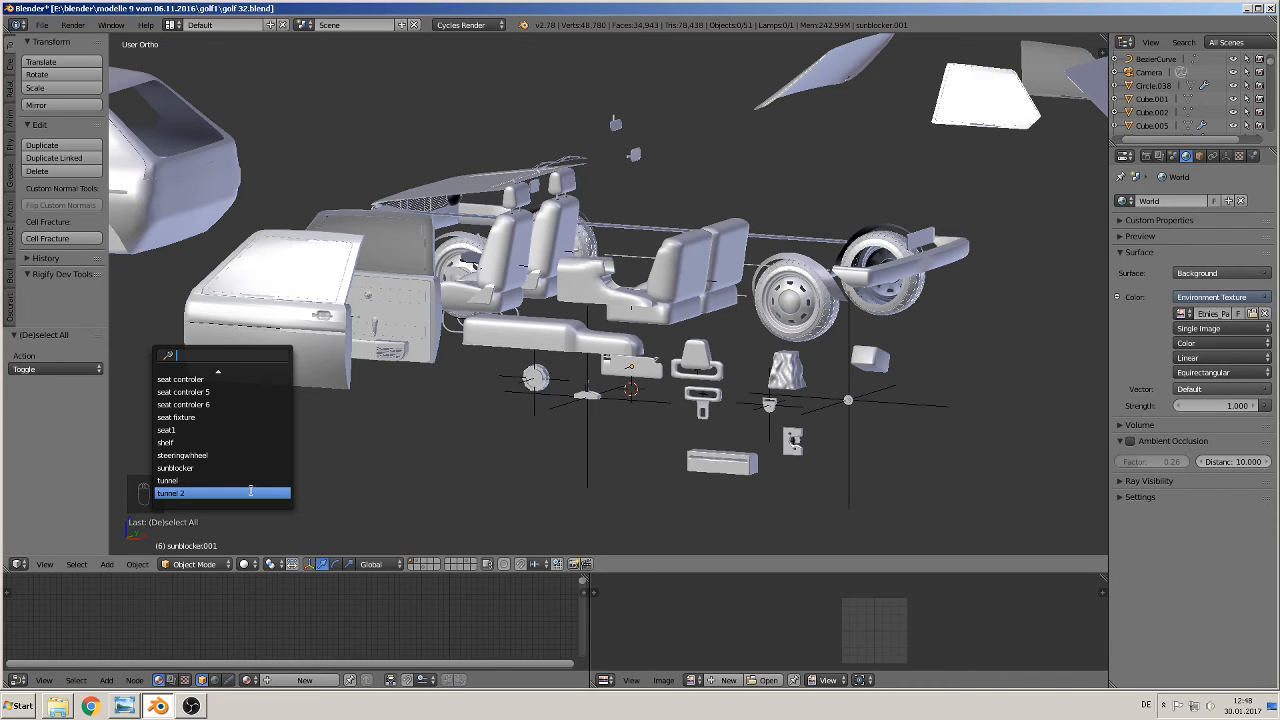
# - Save the file golf 32.blend
pyautogui.click(42, 26)
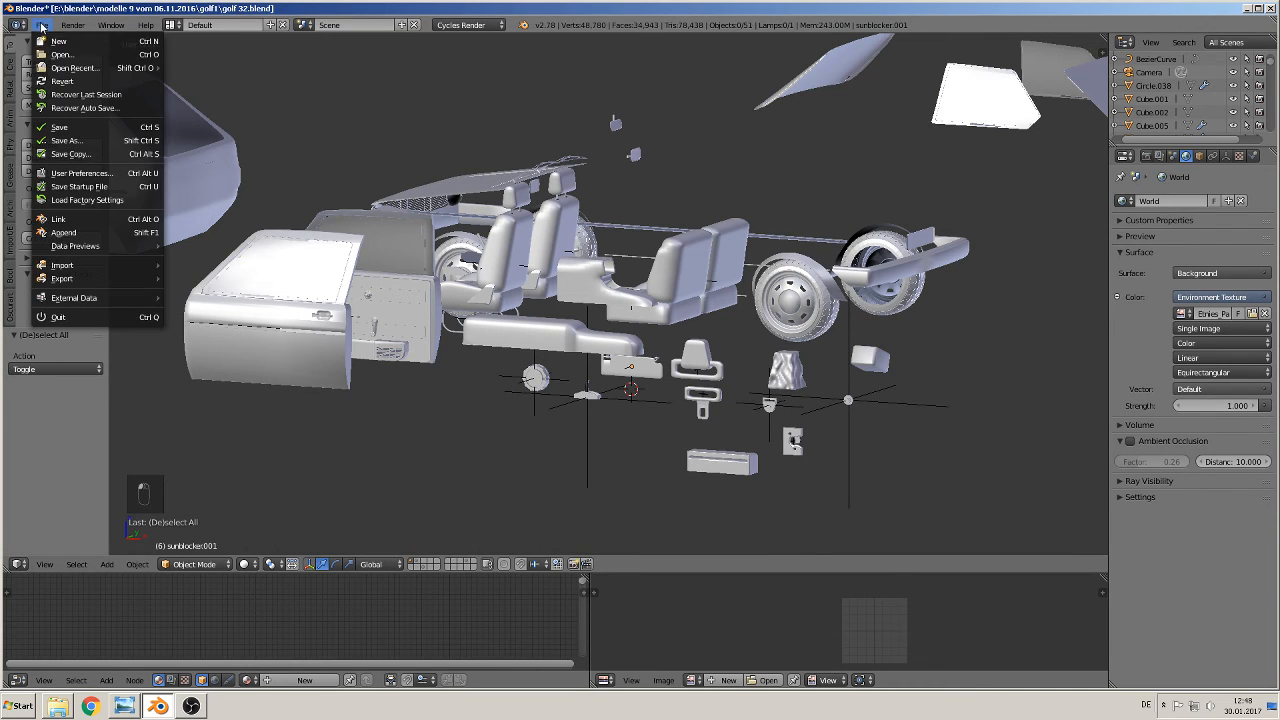
pyautogui.click(62, 128)
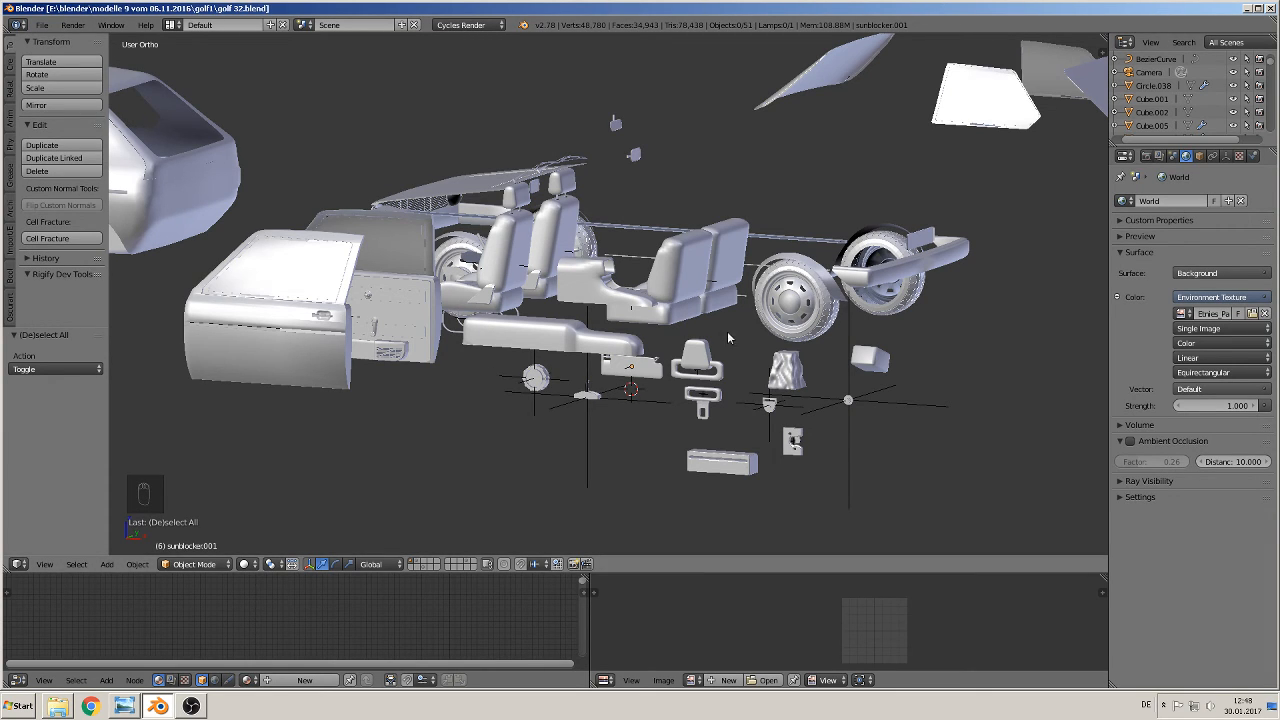
# - Show only the layer with the tail light and indicator reference images, in front view with Material viewport shading
pyautogui.click(469, 564)
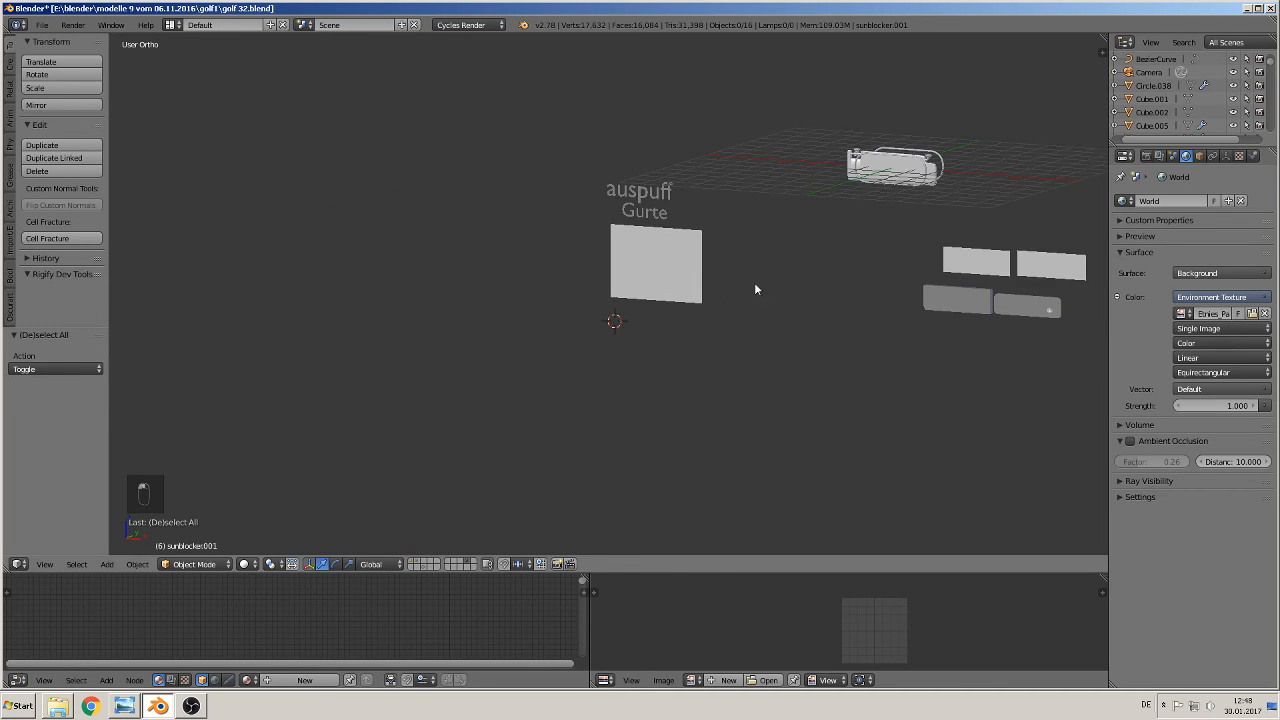
pyautogui.moveTo(757, 289); pyautogui.dragTo(559, 347, button='middle')
pyautogui.press('KP_1')
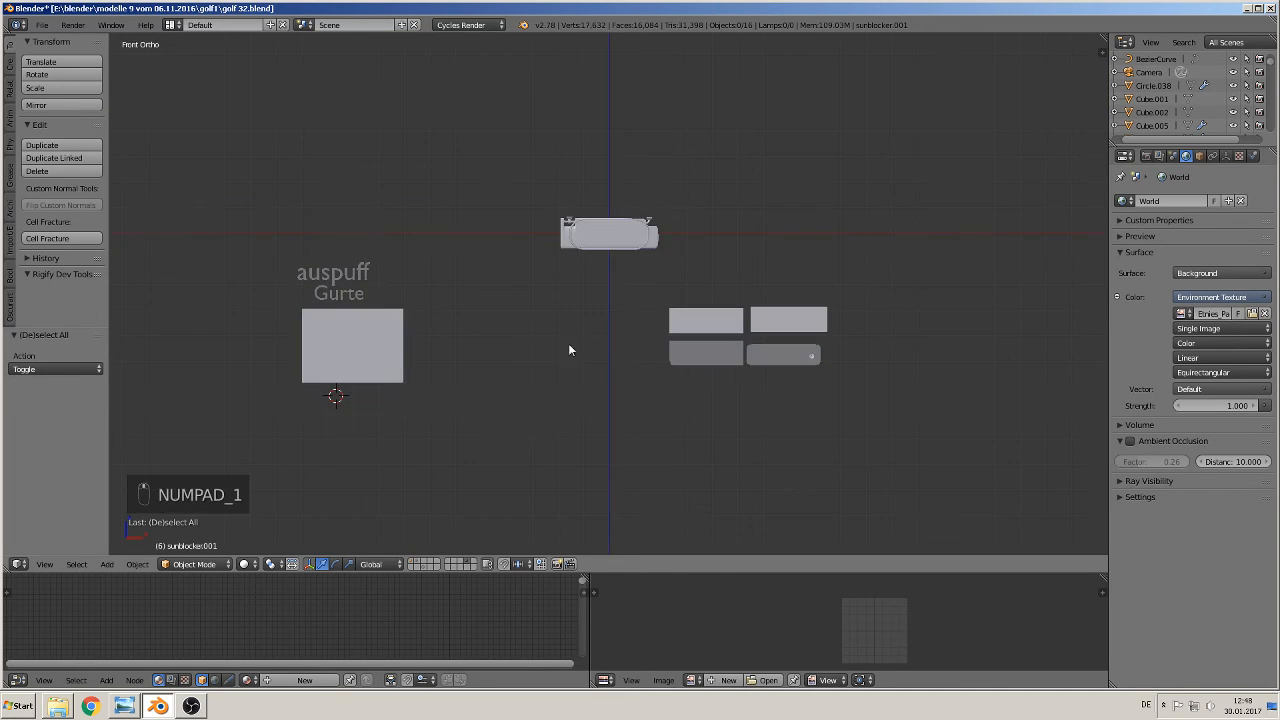
pyautogui.click(246, 564)
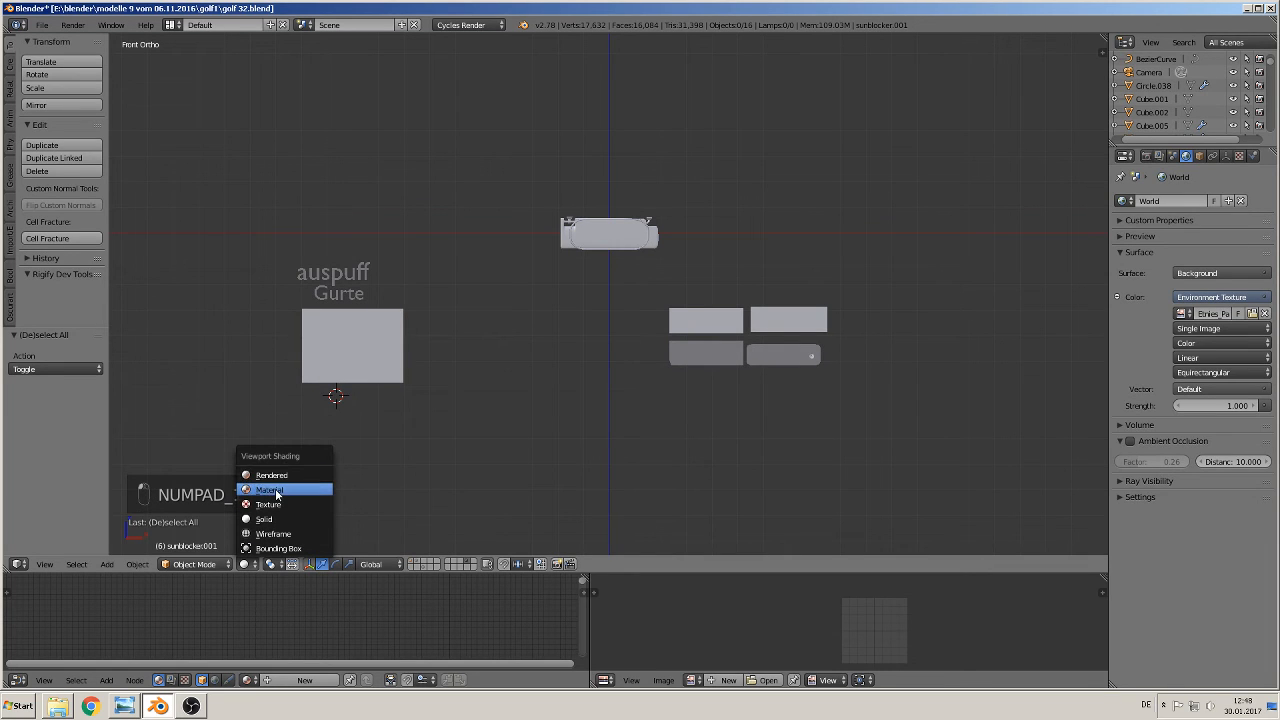
pyautogui.click(272, 490)
pyautogui.scroll(4, 617, 436)
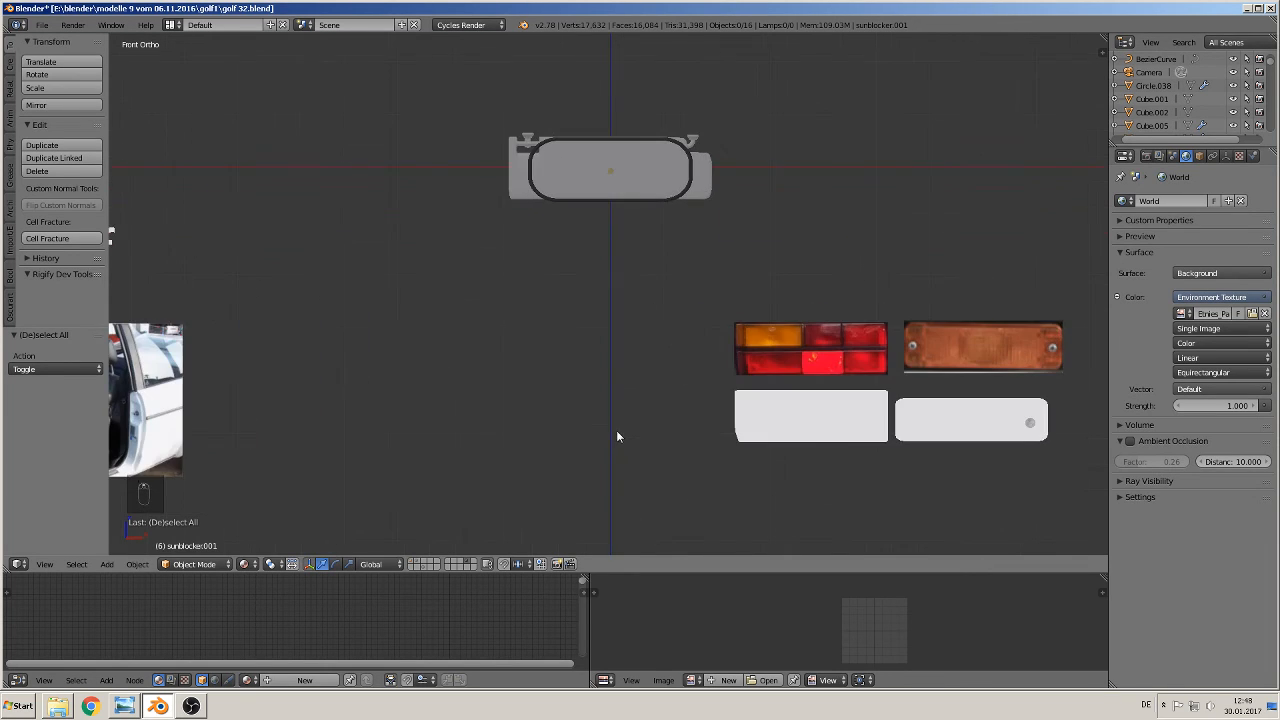
pyautogui.keyDown('shift'); pyautogui.moveTo(831, 445); pyautogui.dragTo(443, 394, button='middle'); pyautogui.keyUp('shift')
pyautogui.scroll(2, 440, 388)
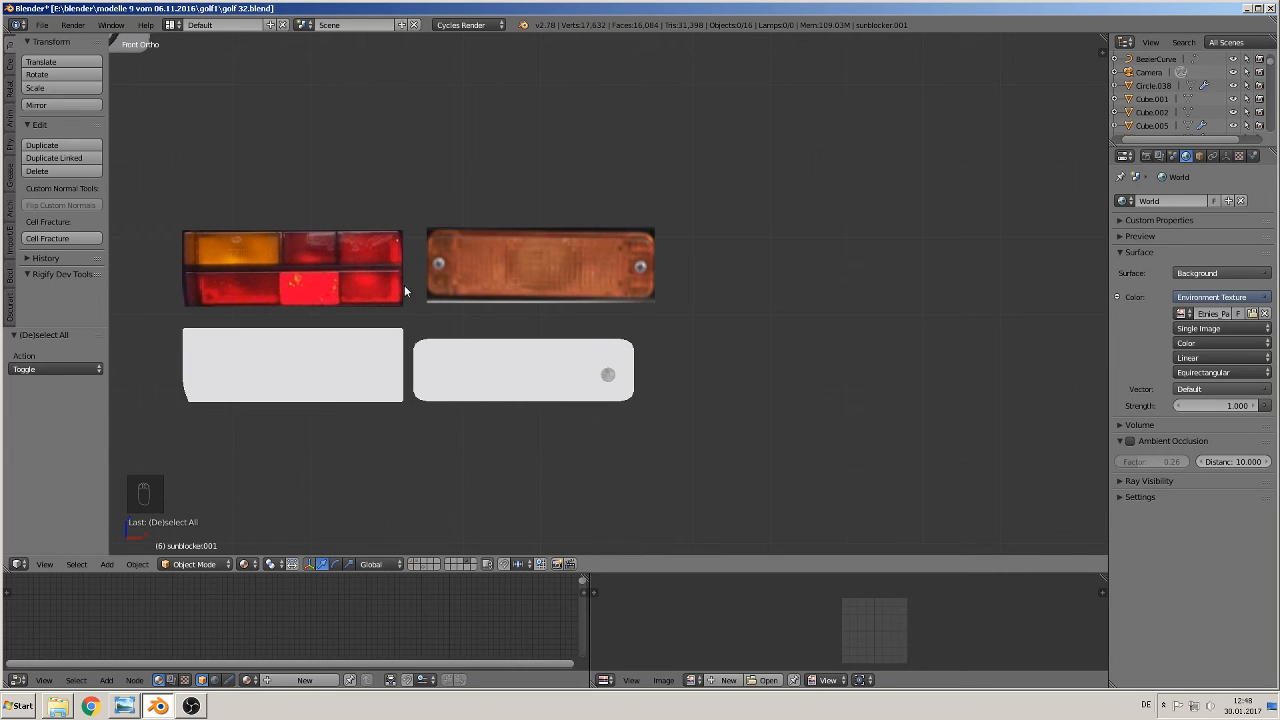
# - Select the tail light block Cube.002 and move it along Y, clear of the indicator and the reference images
pyautogui.moveTo(404, 285); pyautogui.dragTo(608, 308, button='middle')
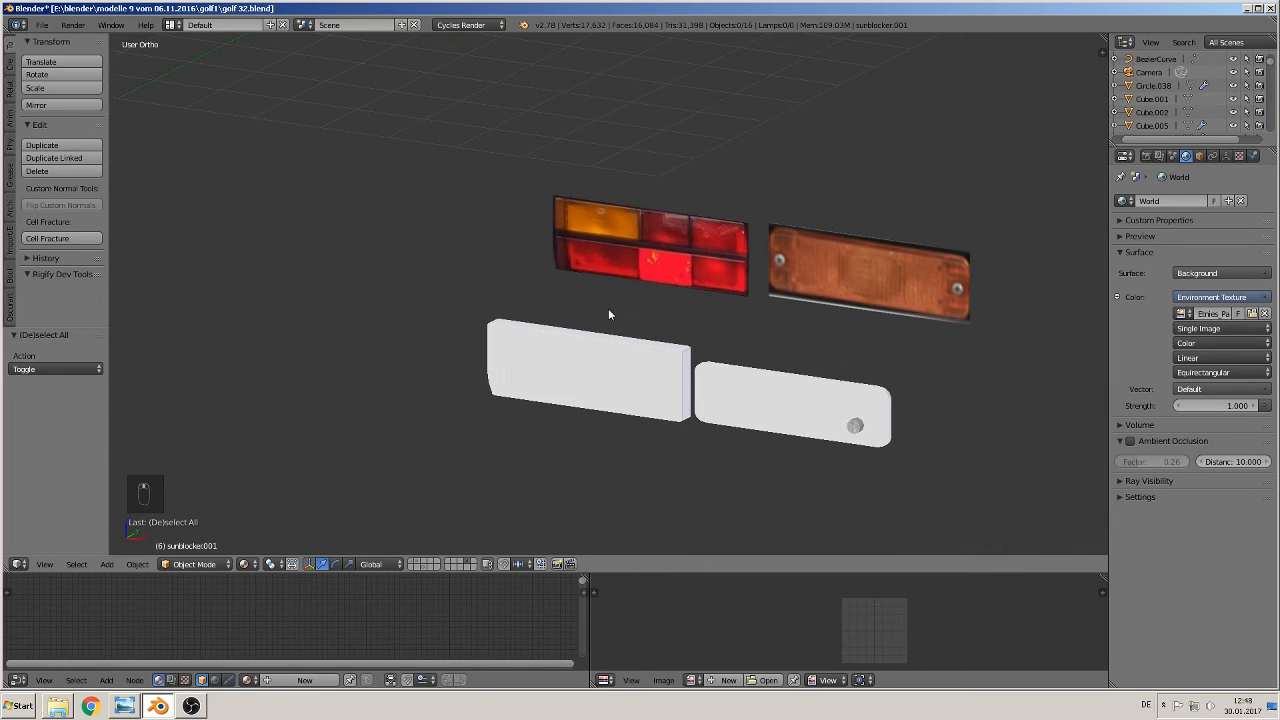
pyautogui.rightClick(600, 366)
pyautogui.press('Tab')
pyautogui.moveTo(604, 368); pyautogui.dragTo(536, 396, button='middle')
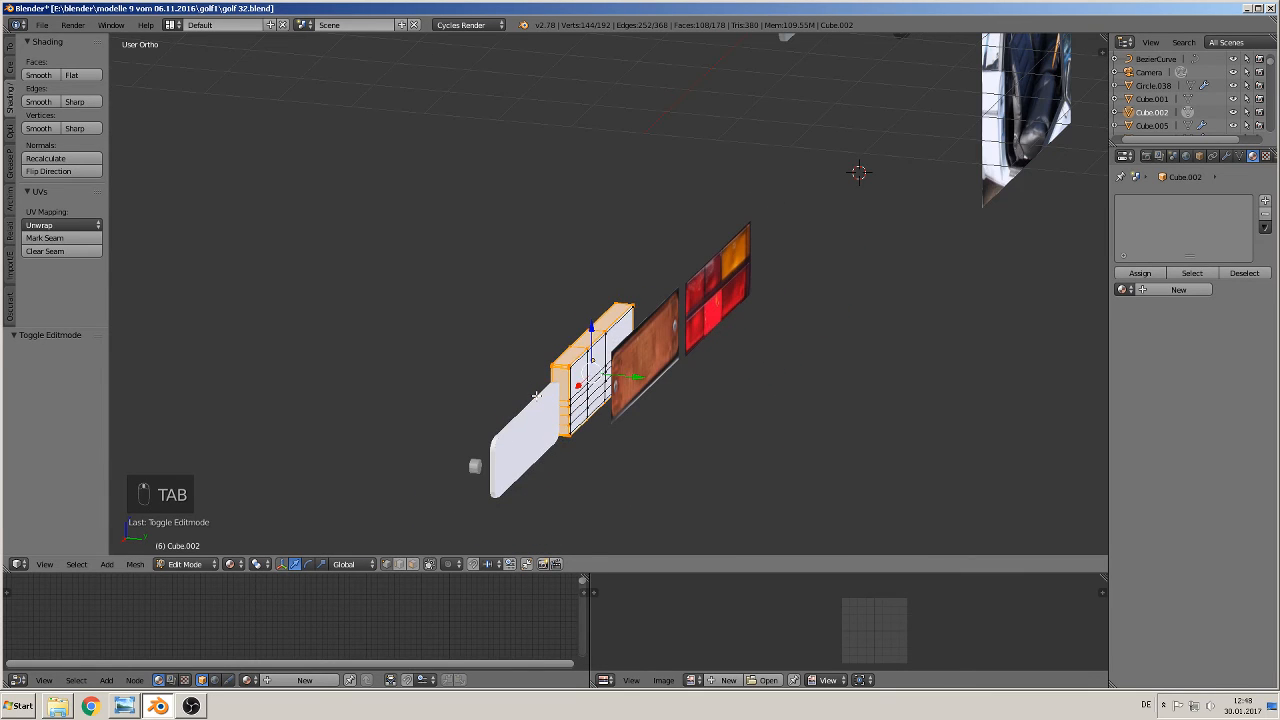
pyautogui.press('Tab')
pyautogui.press('g')
pyautogui.press('y')
pyautogui.click(203, 289)
# - In face select mode, extrude the large upper rear face of the block's widest section, scaled to 0.585 and offset 0.171 along Y
pyautogui.keyDown('shift'); pyautogui.moveTo(203, 289); pyautogui.dragTo(717, 340, button='middle'); pyautogui.keyUp('shift')
pyautogui.scroll(4, 764, 329)
pyautogui.press('Tab')
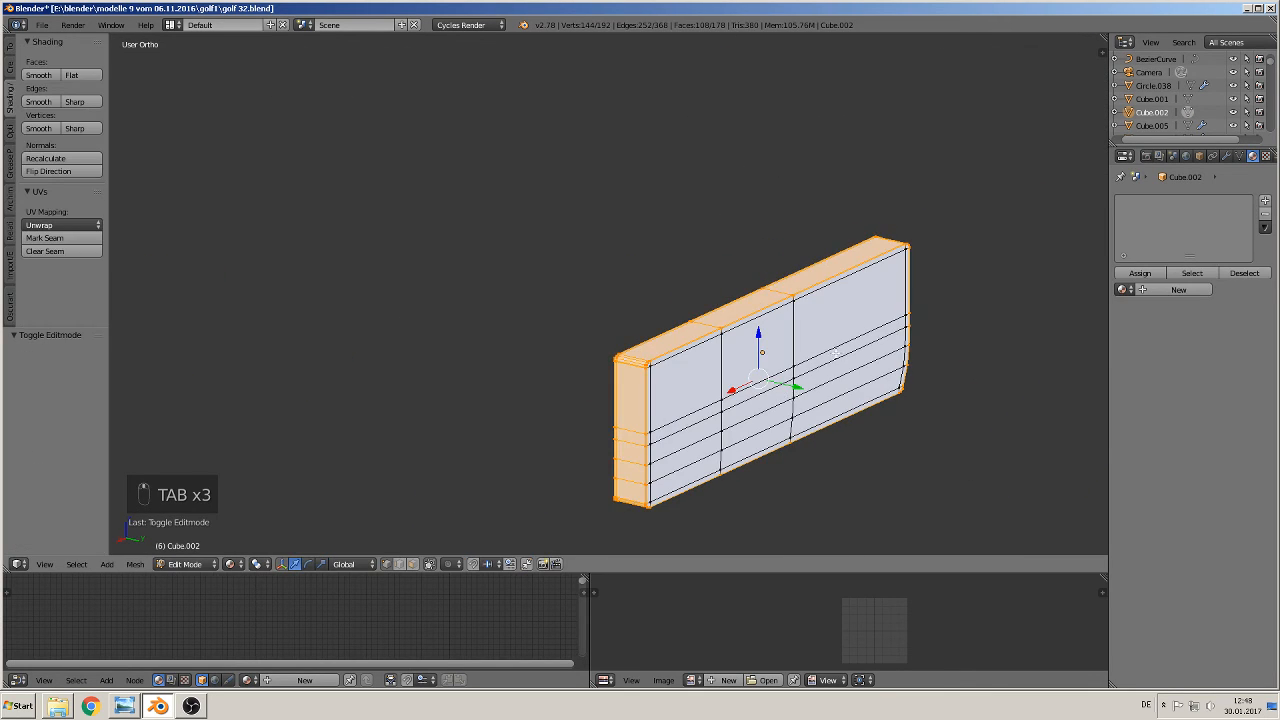
pyautogui.click(412, 564)
pyautogui.rightClick(849, 310)
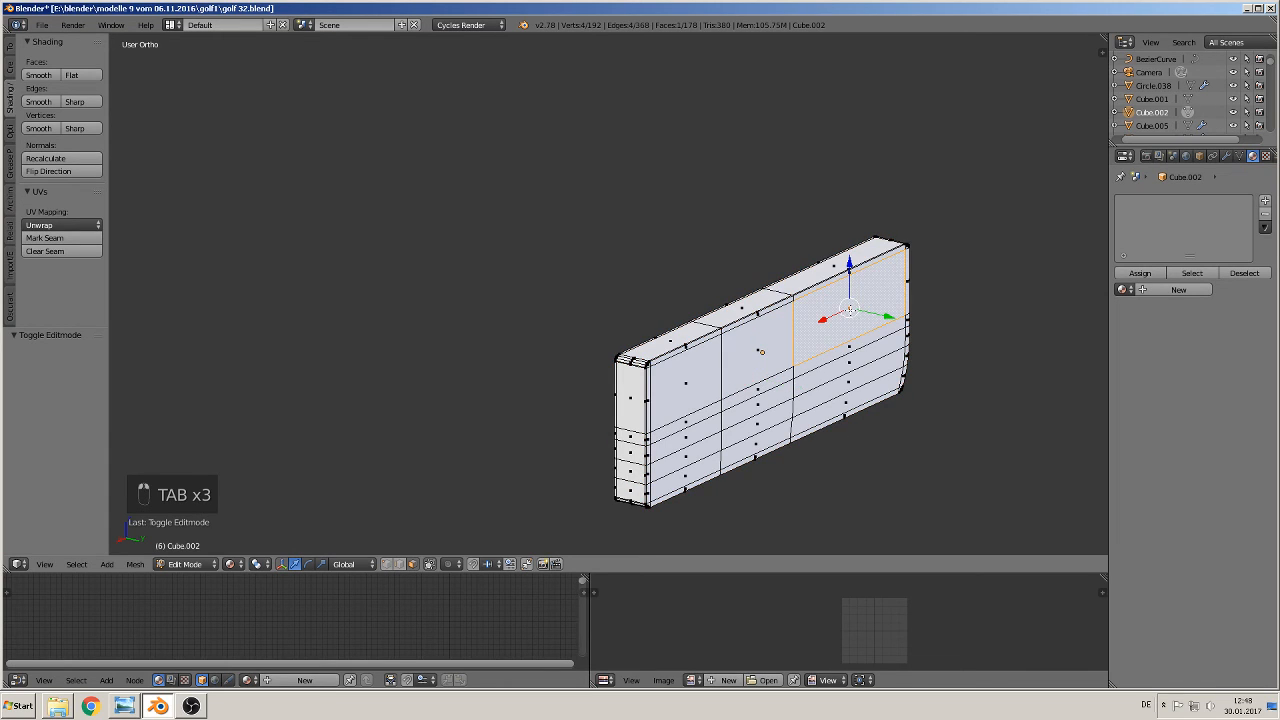
pyautogui.press('e')
pyautogui.rightClick(965, 389)
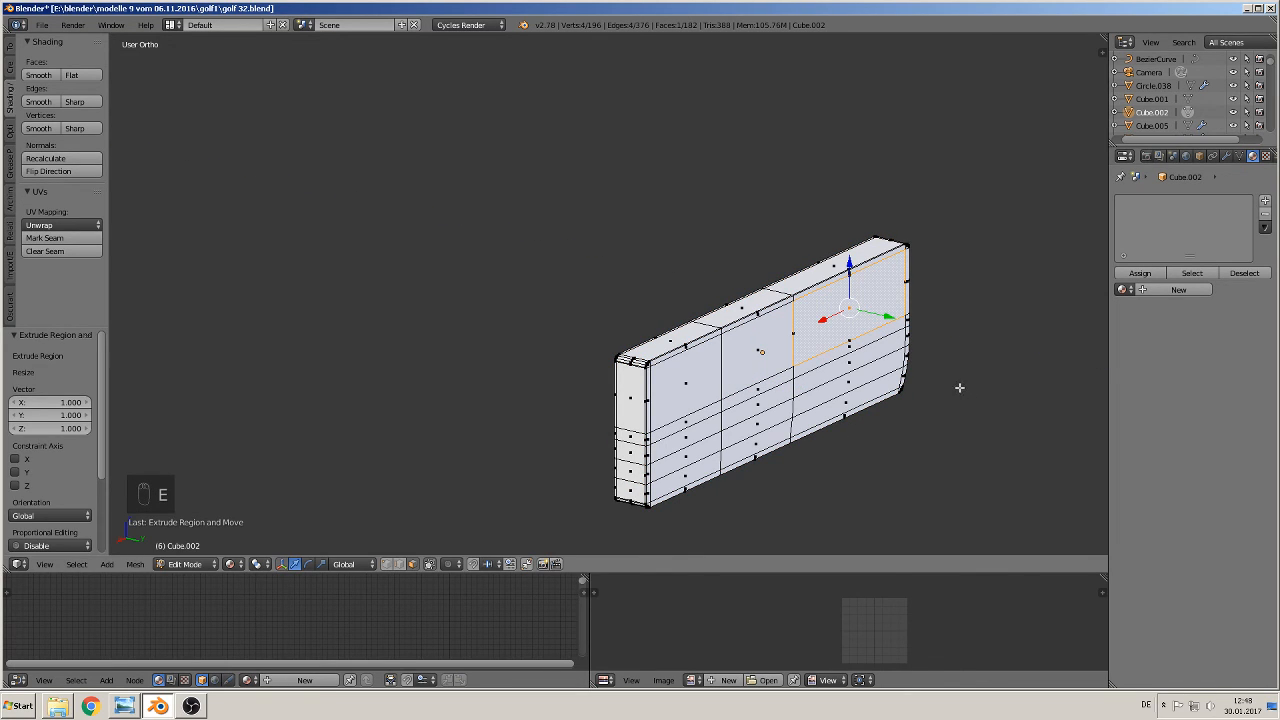
pyautogui.press('s')
pyautogui.click(916, 365)
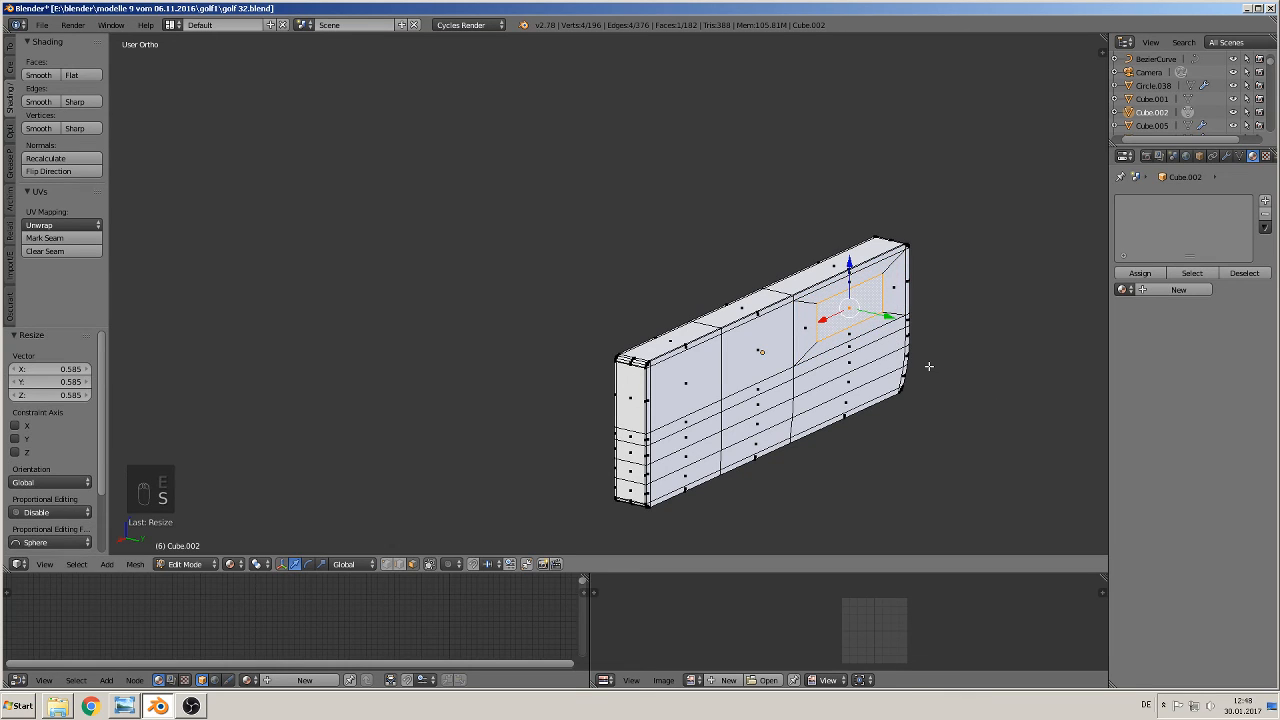
pyautogui.press('g')
pyautogui.press('y')
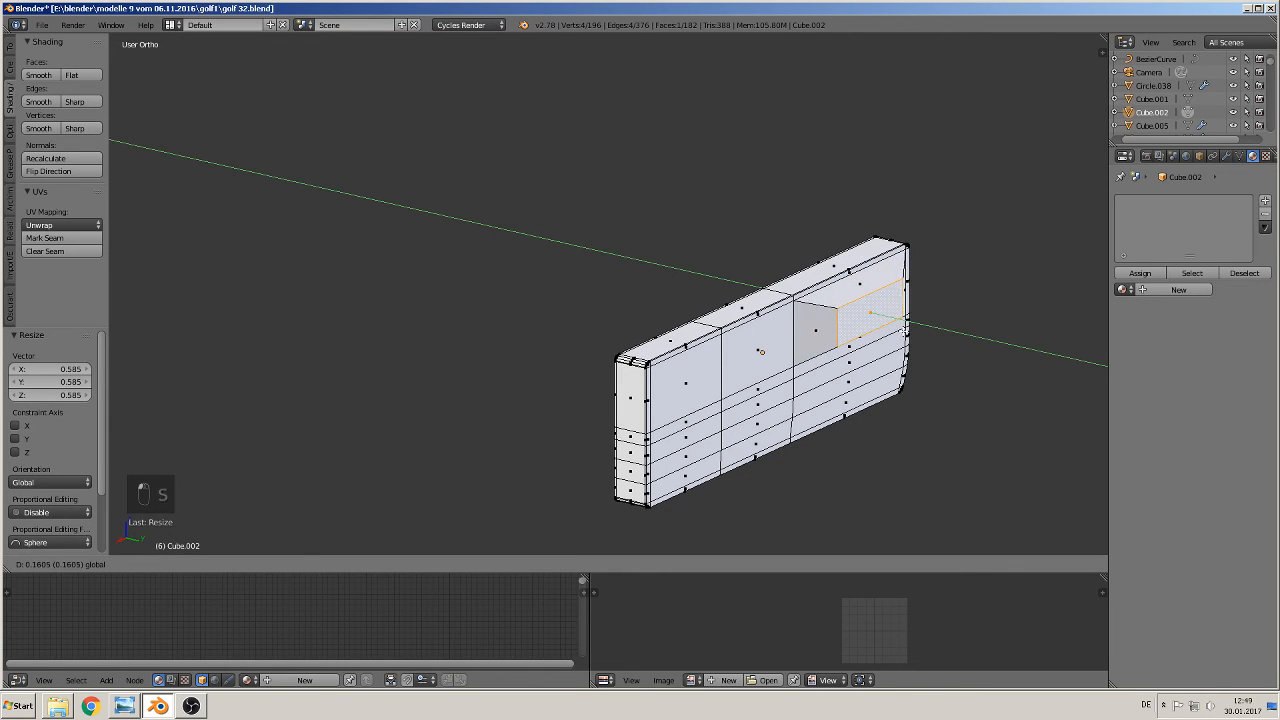
pyautogui.click(906, 330)
# - Extrude the large upper rear face of the block's middle section, scaled to 0.571 and offset 0.185 along Y
pyautogui.rightClick(760, 354)
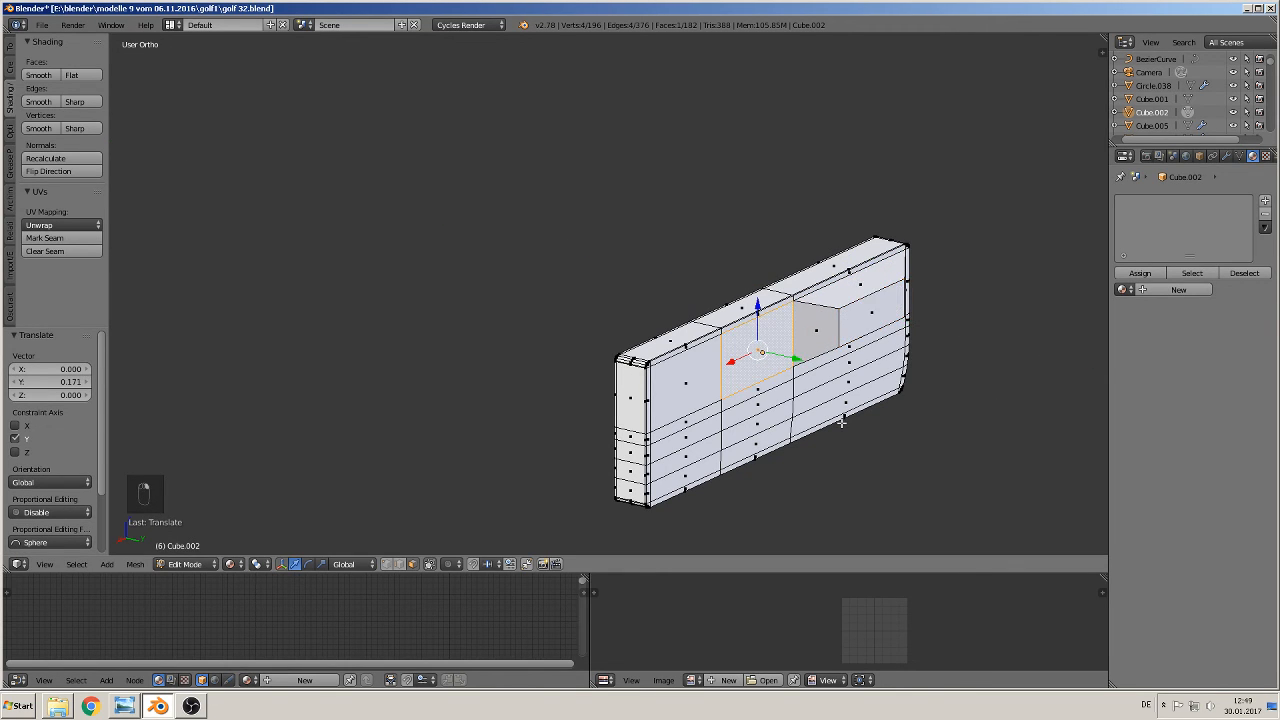
pyautogui.press('e')
pyautogui.press('s')
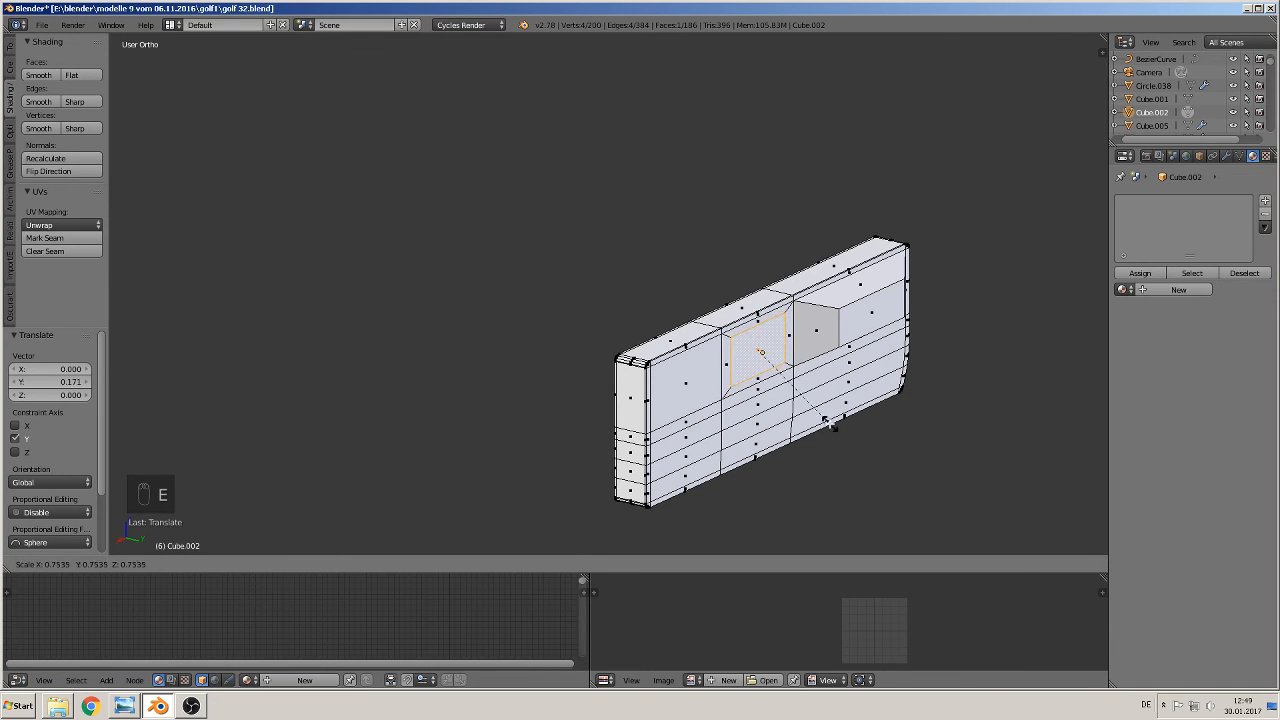
pyautogui.click(801, 378)
pyautogui.press('g')
pyautogui.press('y')
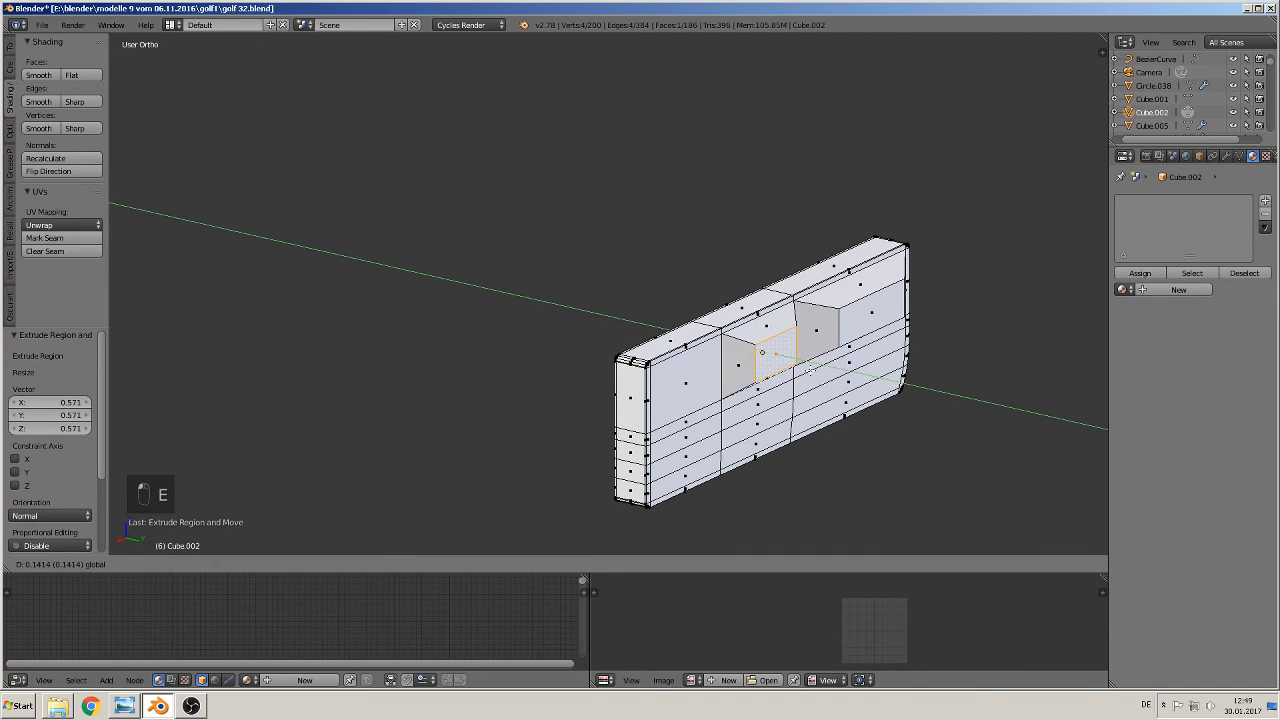
pyautogui.click(676, 376)
# - Extrude the large upper rear face of the remaining end section, scaled to 0.592 and offset 0.096 along Y
pyautogui.rightClick(676, 376)
pyautogui.press('w')
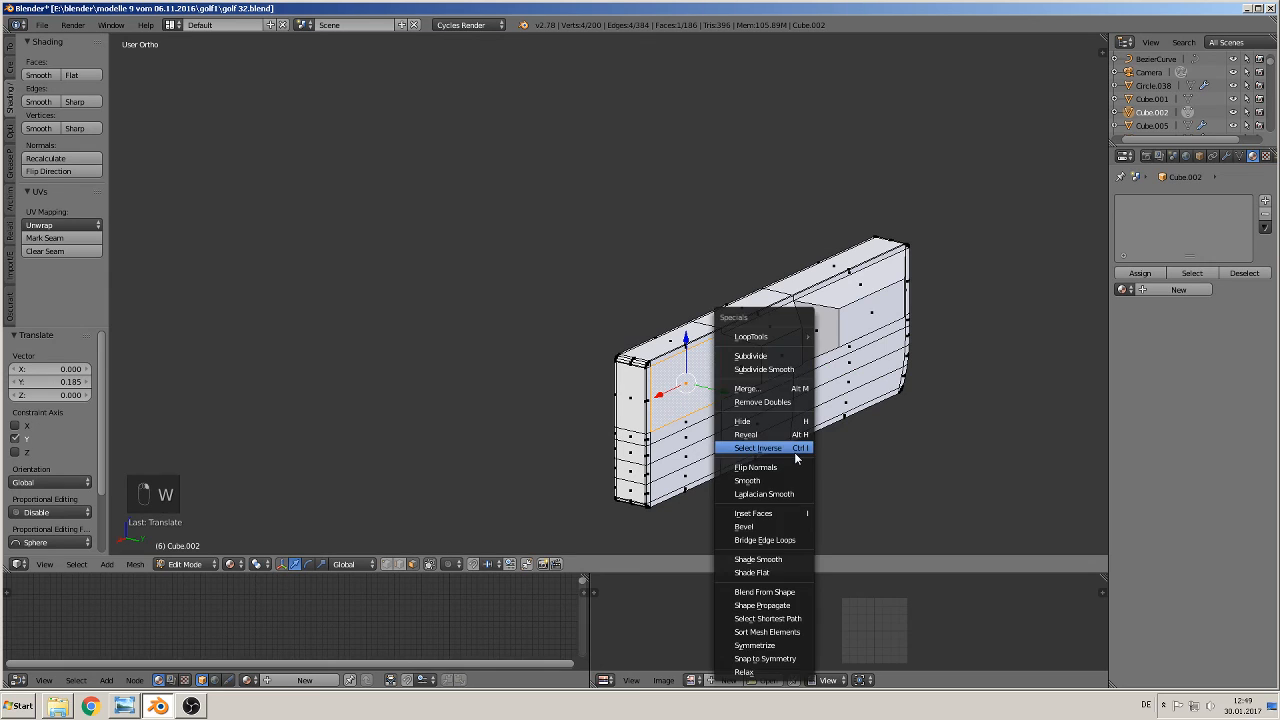
pyautogui.press('e')
pyautogui.press('s')
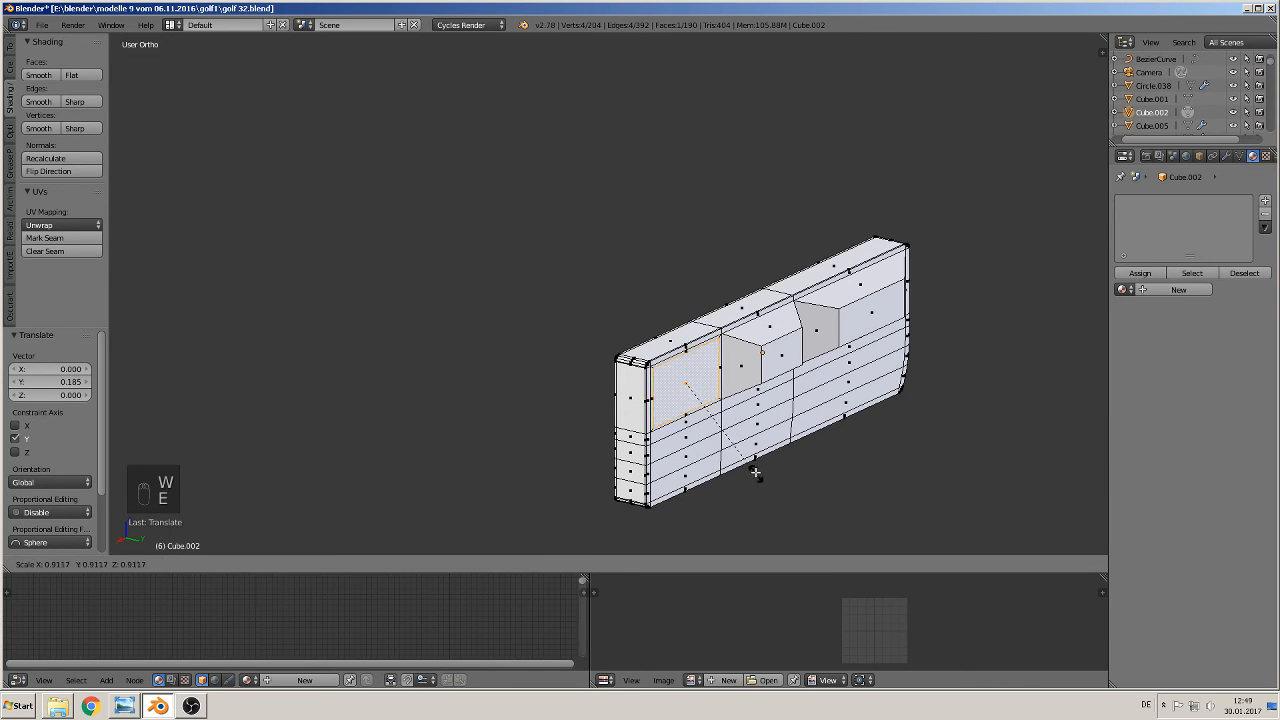
pyautogui.click(732, 385)
pyautogui.press('g')
pyautogui.press('y')
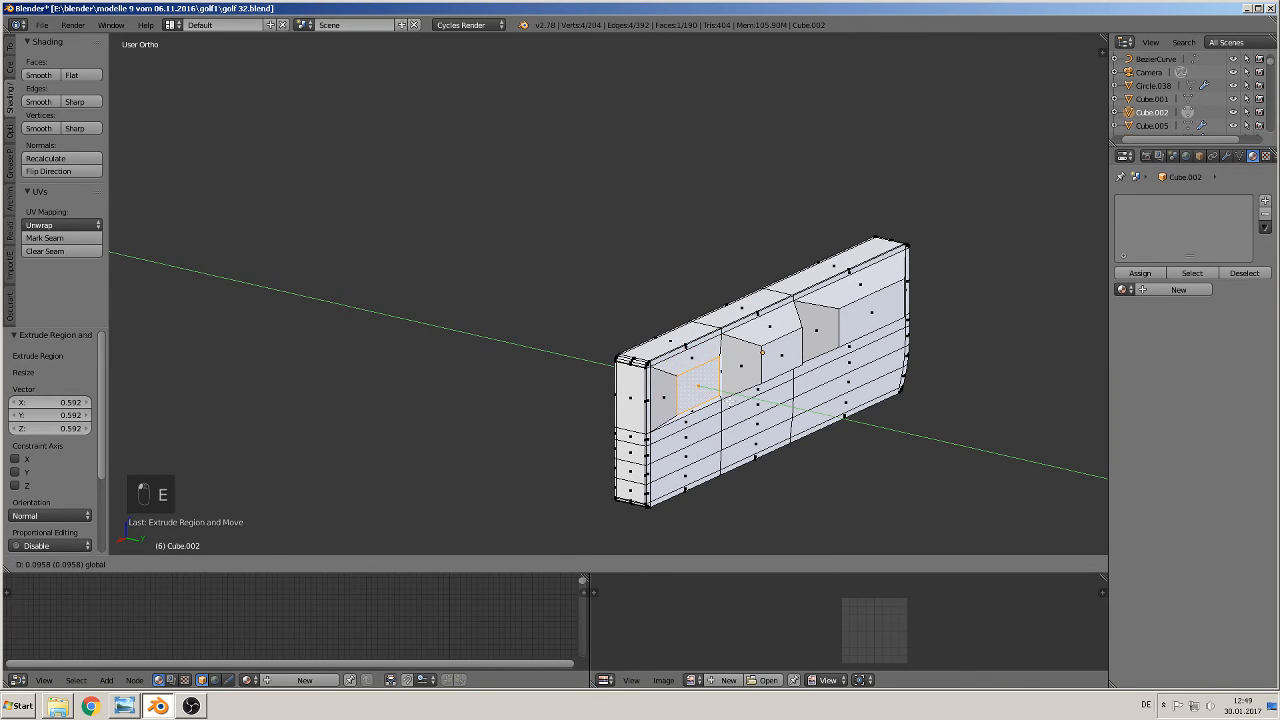
pyautogui.click(745, 395)
# - Extrude the three lower rear faces of the widest section together, scaled to about 0.63 and offset 0.124 along Y
pyautogui.scroll(1, 753, 399)
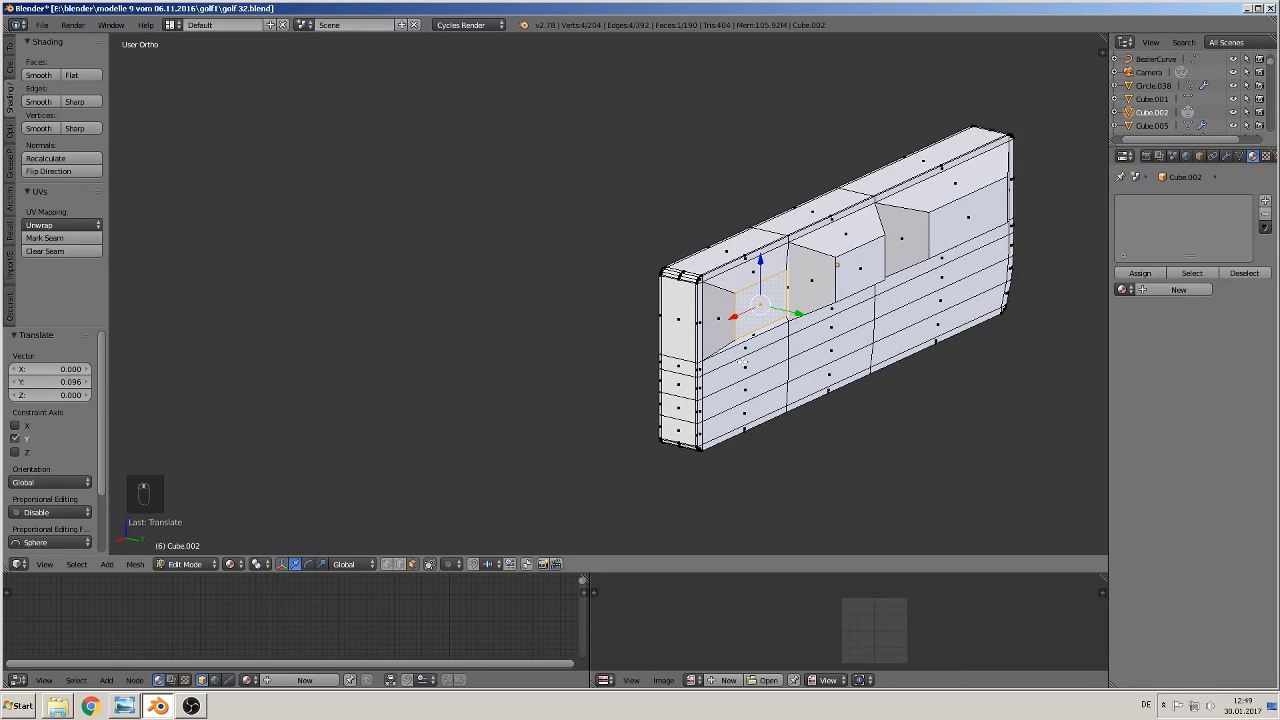
pyautogui.moveTo(741, 362); pyautogui.dragTo(911, 341, button='middle')
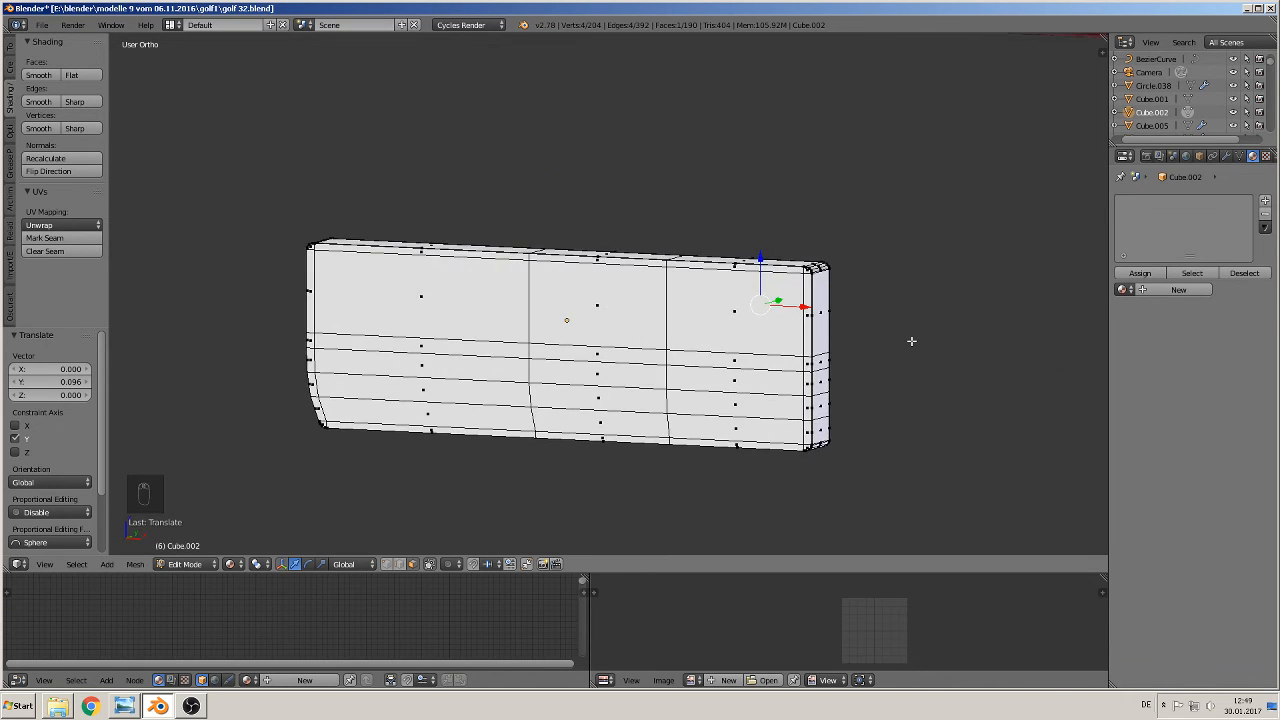
pyautogui.scroll(-4, 911, 341)
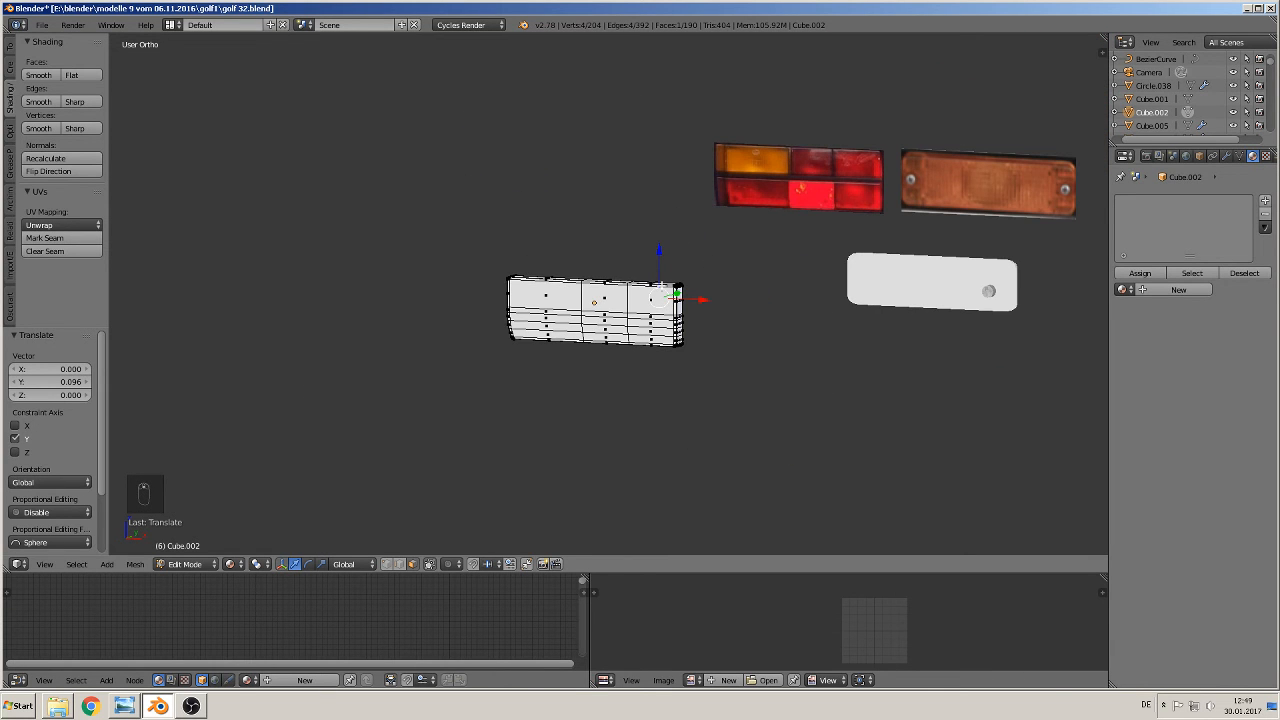
pyautogui.moveTo(628, 335); pyautogui.dragTo(446, 348, button='middle')
pyautogui.scroll(2, 469, 346)
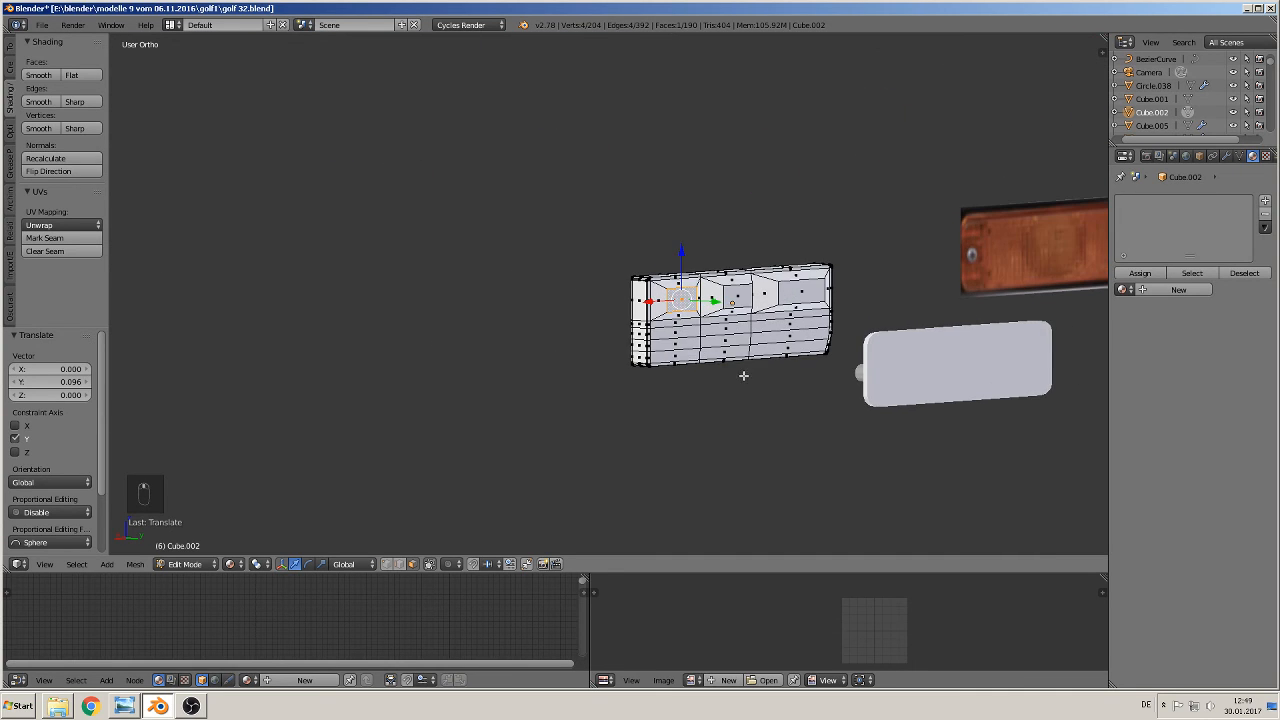
pyautogui.keyDown('shift'); pyautogui.moveTo(743, 374); pyautogui.dragTo(630, 342, button='middle'); pyautogui.keyUp('shift')
pyautogui.scroll(2, 630, 342)
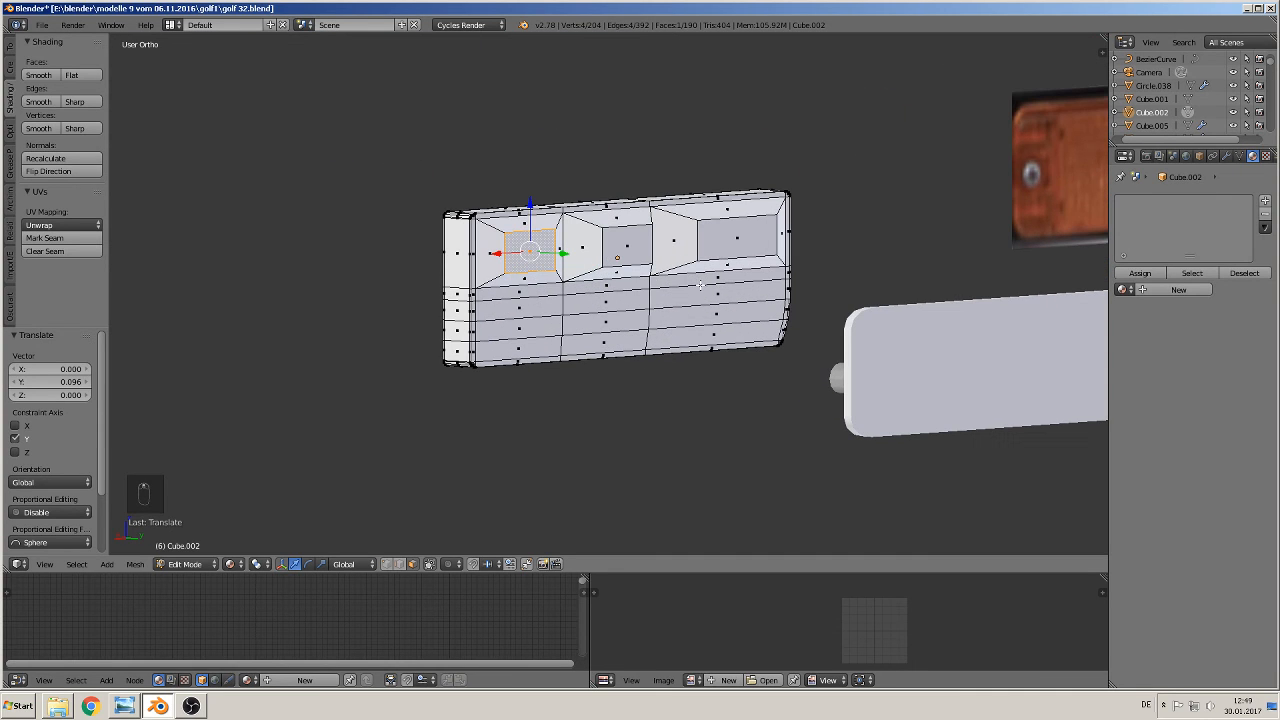
pyautogui.click(705, 298)
pyautogui.keyDown('shift'); pyautogui.click(705, 316); pyautogui.keyUp('shift')
pyautogui.keyDown('shift'); pyautogui.click(700, 343); pyautogui.keyUp('shift')
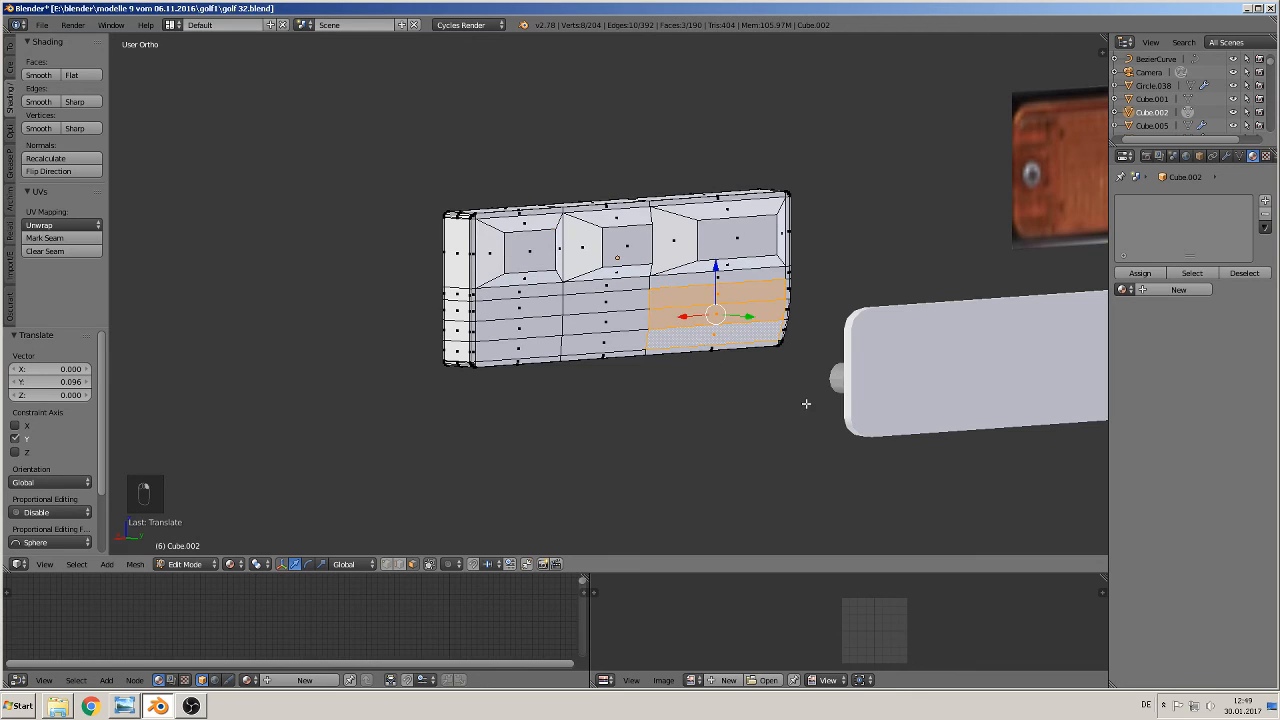
pyautogui.press('e')
pyautogui.press('s')
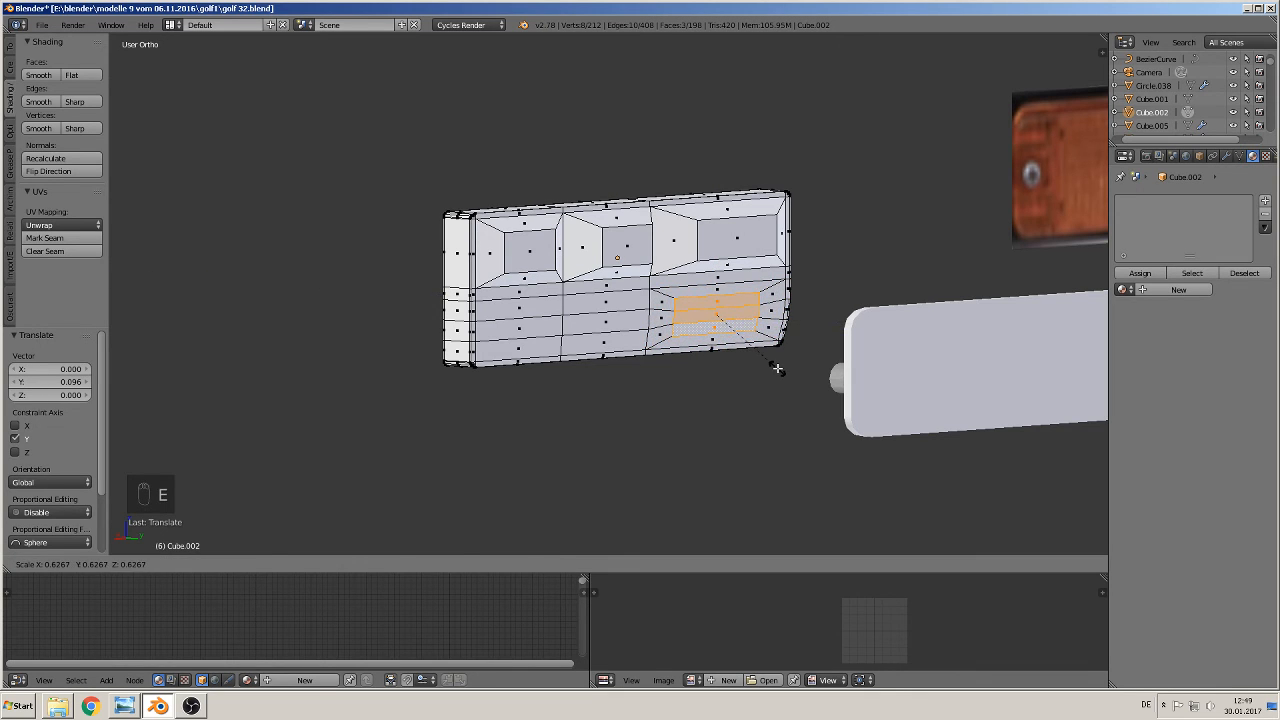
pyautogui.click(777, 368)
pyautogui.moveTo(777, 368); pyautogui.dragTo(775, 354, button='middle')
pyautogui.moveTo(755, 321); pyautogui.dragTo(773, 328)
# - Extrude the middle section's three lower rear faces together, scaled down and offset 0.109 along Y
pyautogui.click(643, 345)
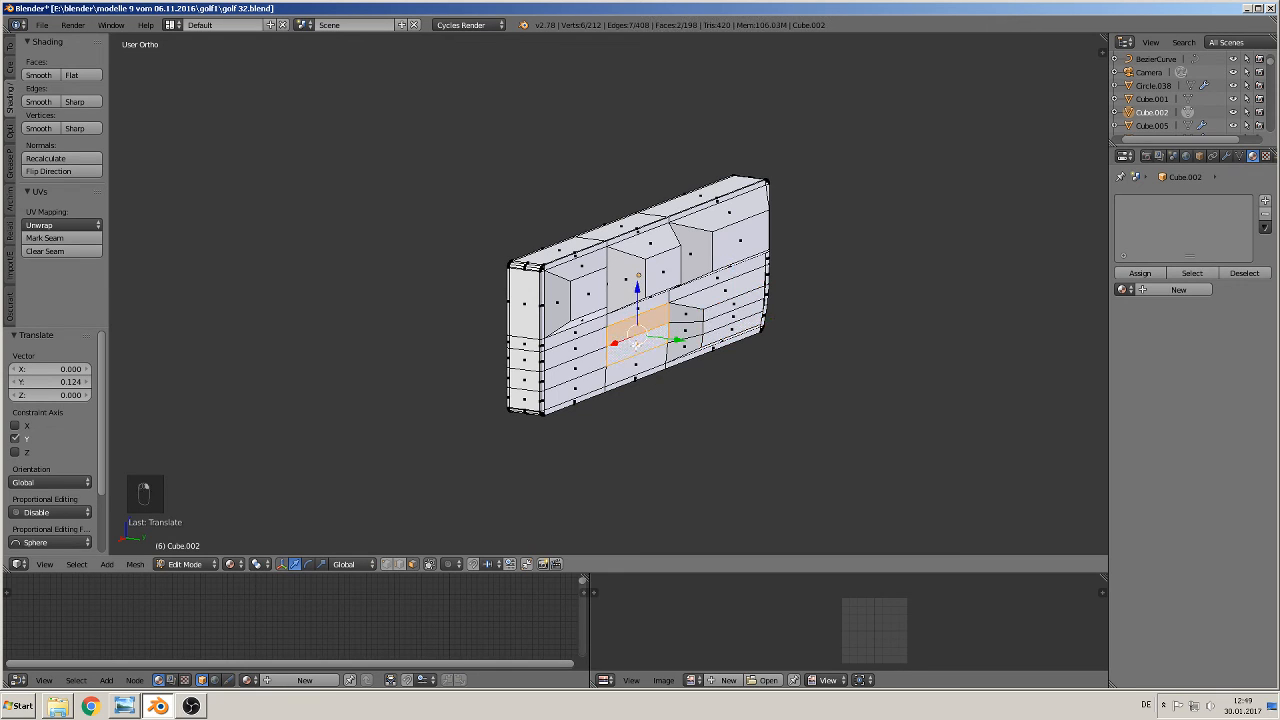
pyautogui.keyDown('shift'); pyautogui.click(641, 376); pyautogui.keyUp('shift')
pyautogui.press('e')
pyautogui.press('s')
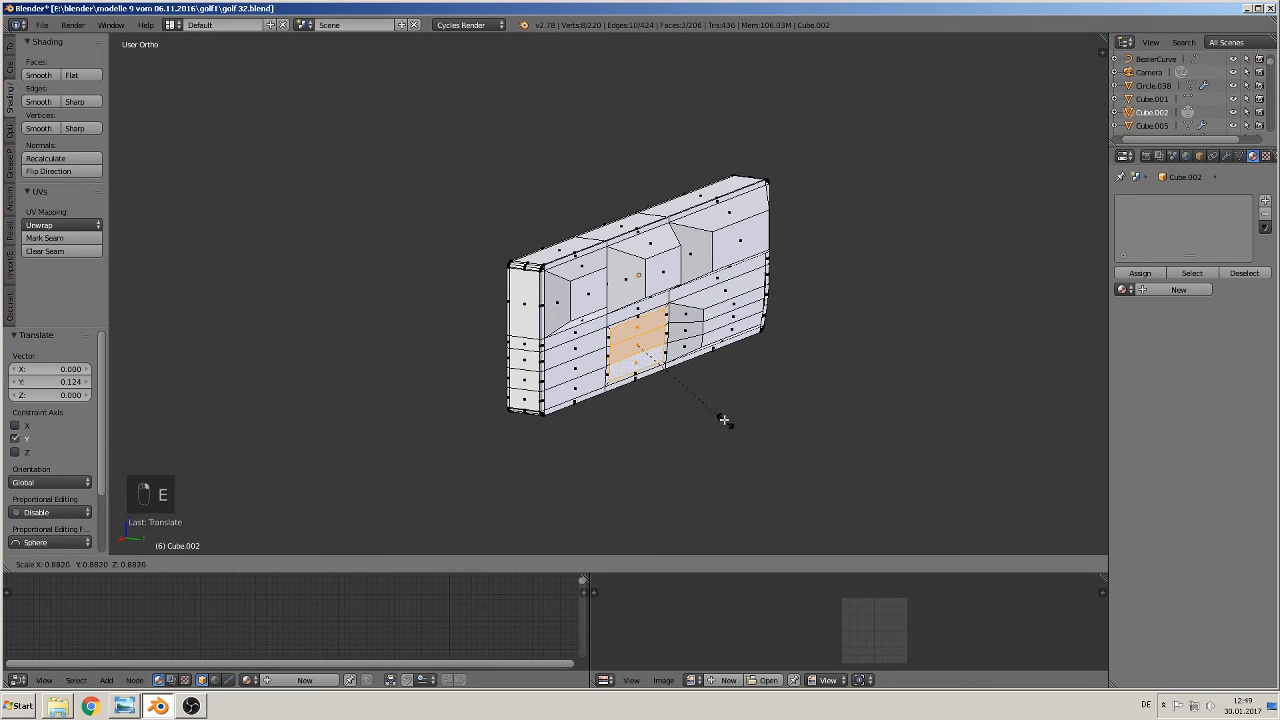
pyautogui.click(693, 391)
pyautogui.moveTo(671, 349); pyautogui.dragTo(671, 350)
# - Extrude the three lower rear faces of the remaining end section together, scaled down and offset 0.140 along Y
pyautogui.click(577, 348)
pyautogui.keyDown('shift'); pyautogui.click(580, 370); pyautogui.keyUp('shift')
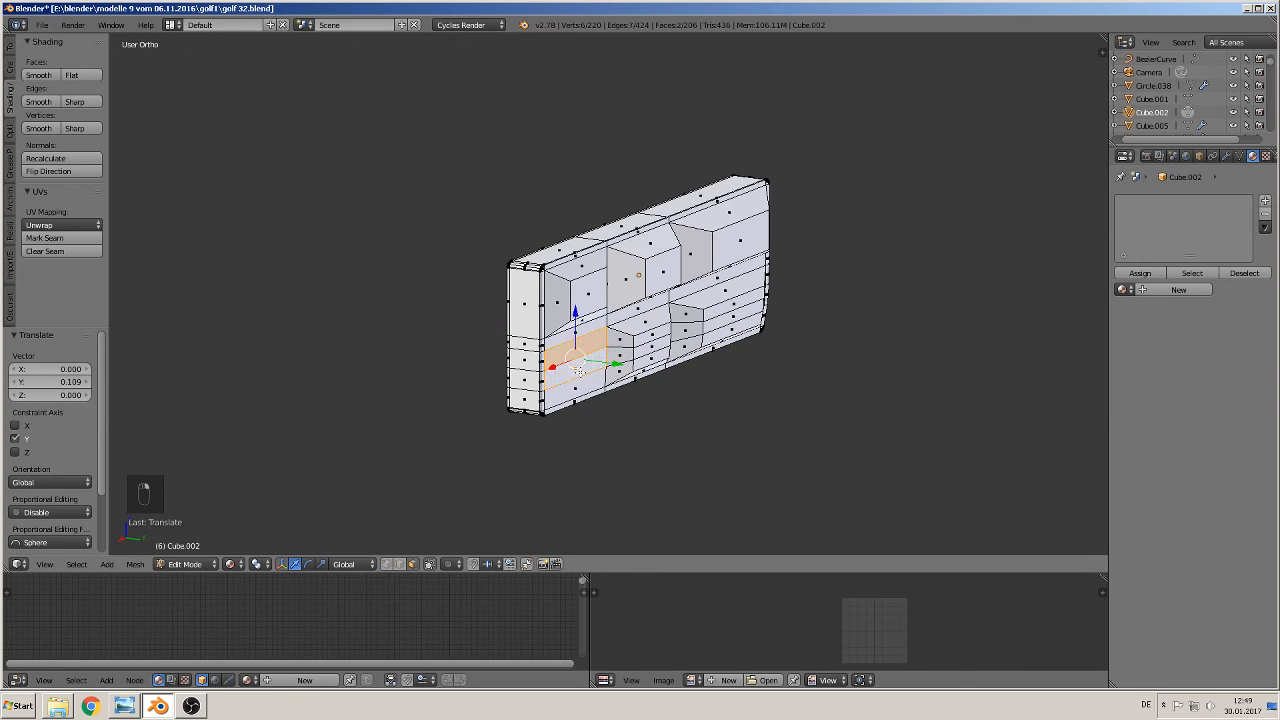
pyautogui.keyDown('shift'); pyautogui.click(588, 392); pyautogui.keyUp('shift')
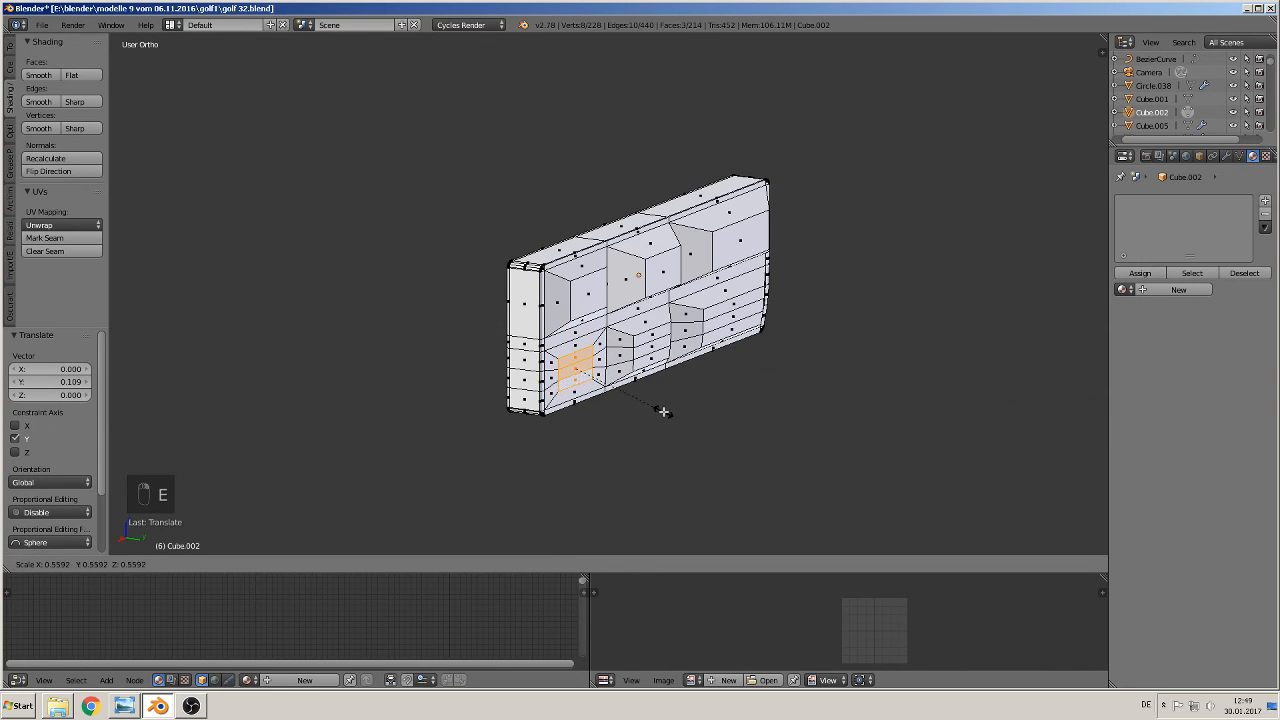
pyautogui.press('e')
pyautogui.press('y')
pyautogui.click(628, 384)
pyautogui.moveTo(630, 385); pyautogui.dragTo(724, 392, button='middle')
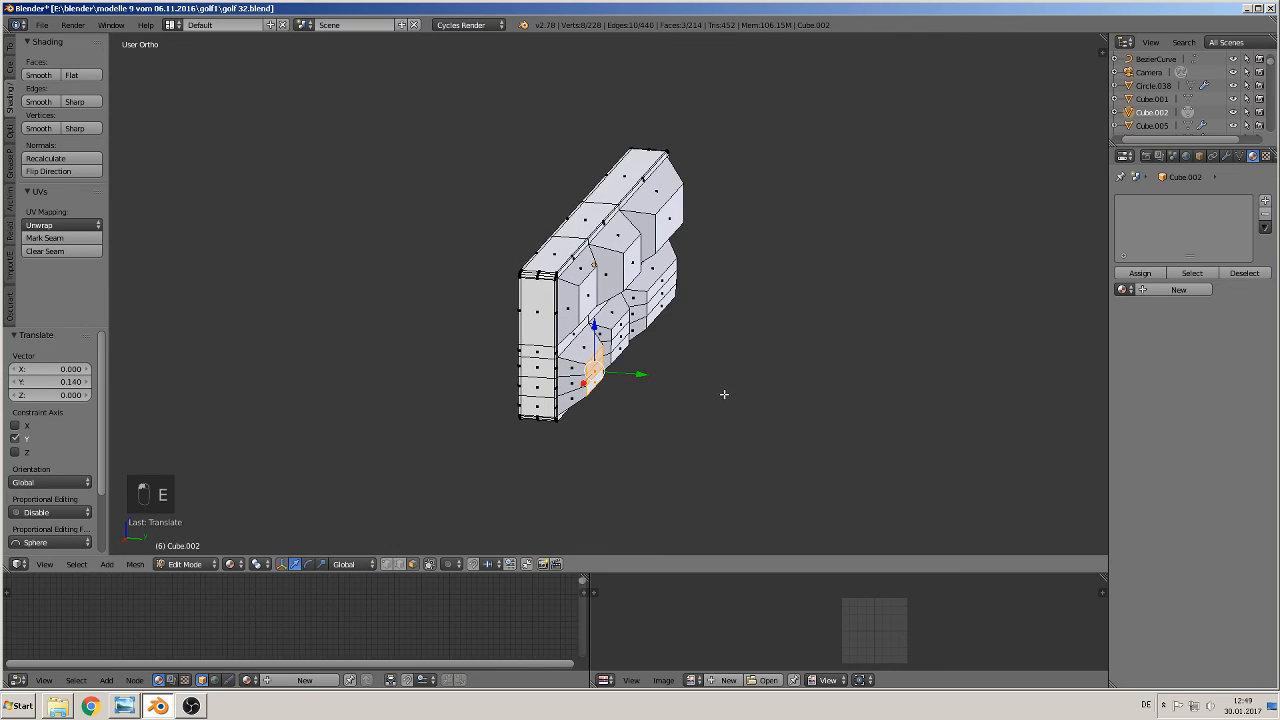
# - Add a material slot to the tail light block, give it the existing silver material, and return to Object Mode
pyautogui.click(1266, 203)
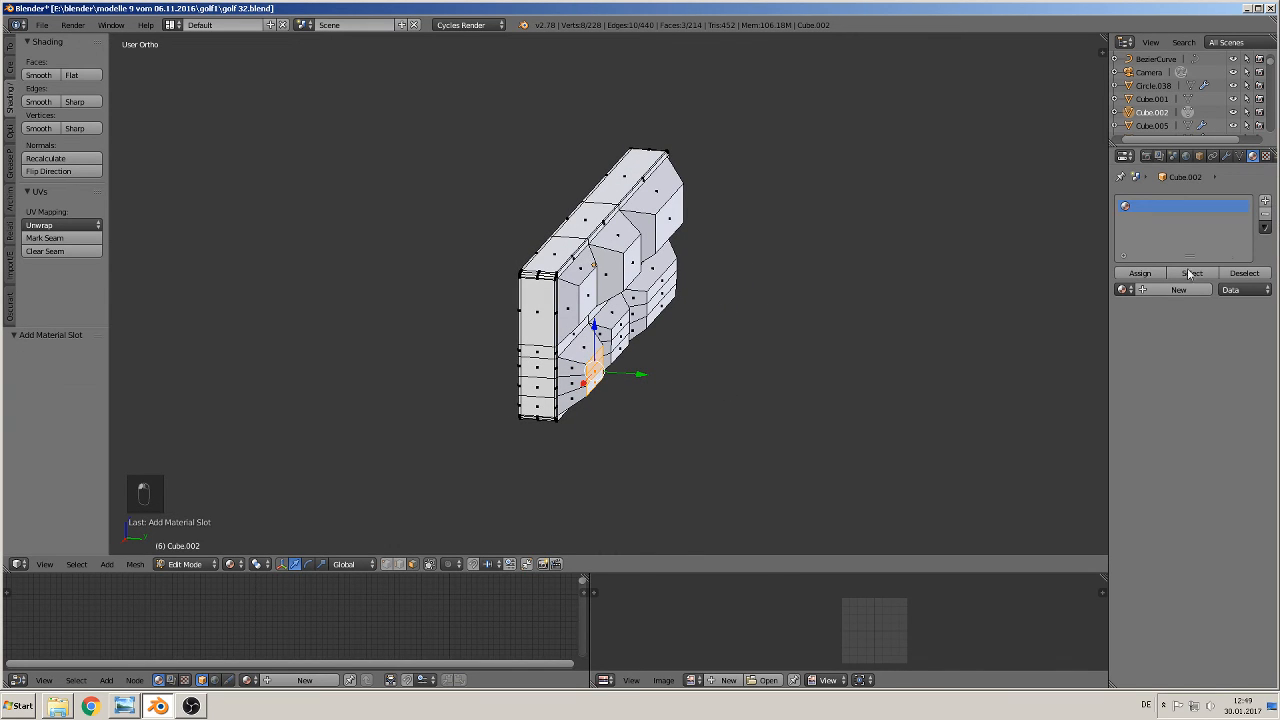
pyautogui.click(1122, 289)
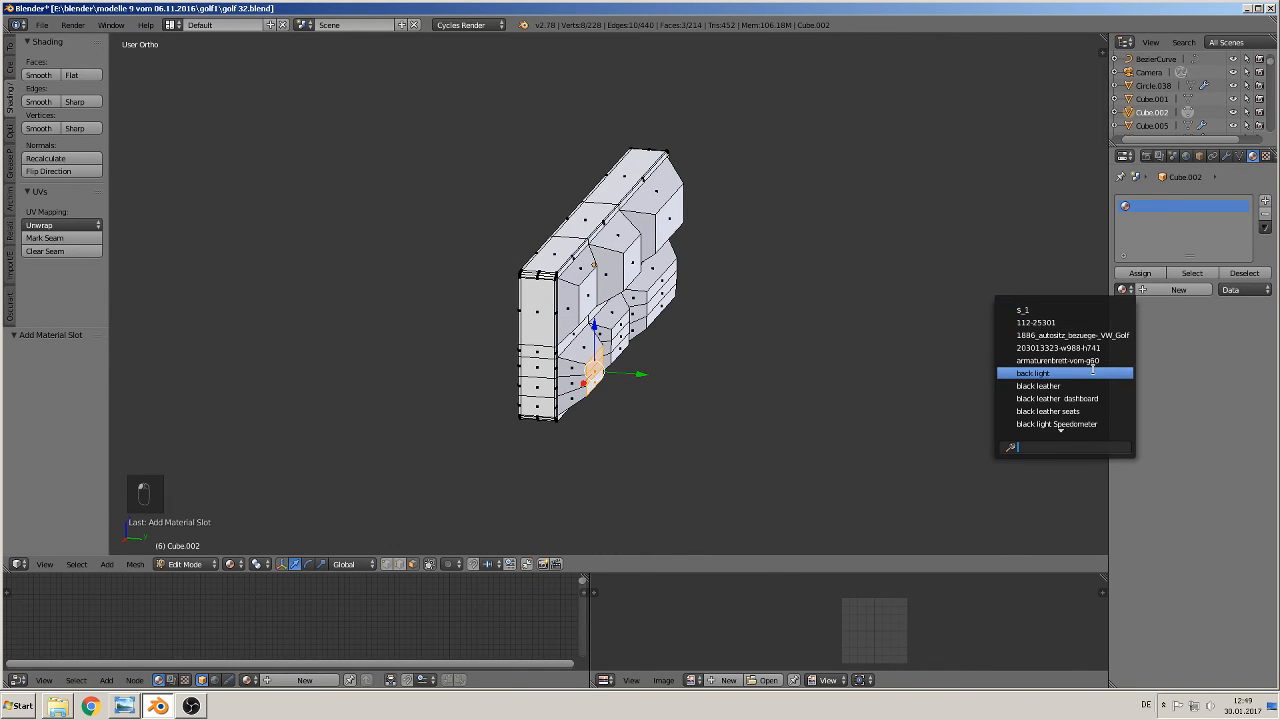
pyautogui.scroll(-5, 1100, 400)
pyautogui.write('silvb')
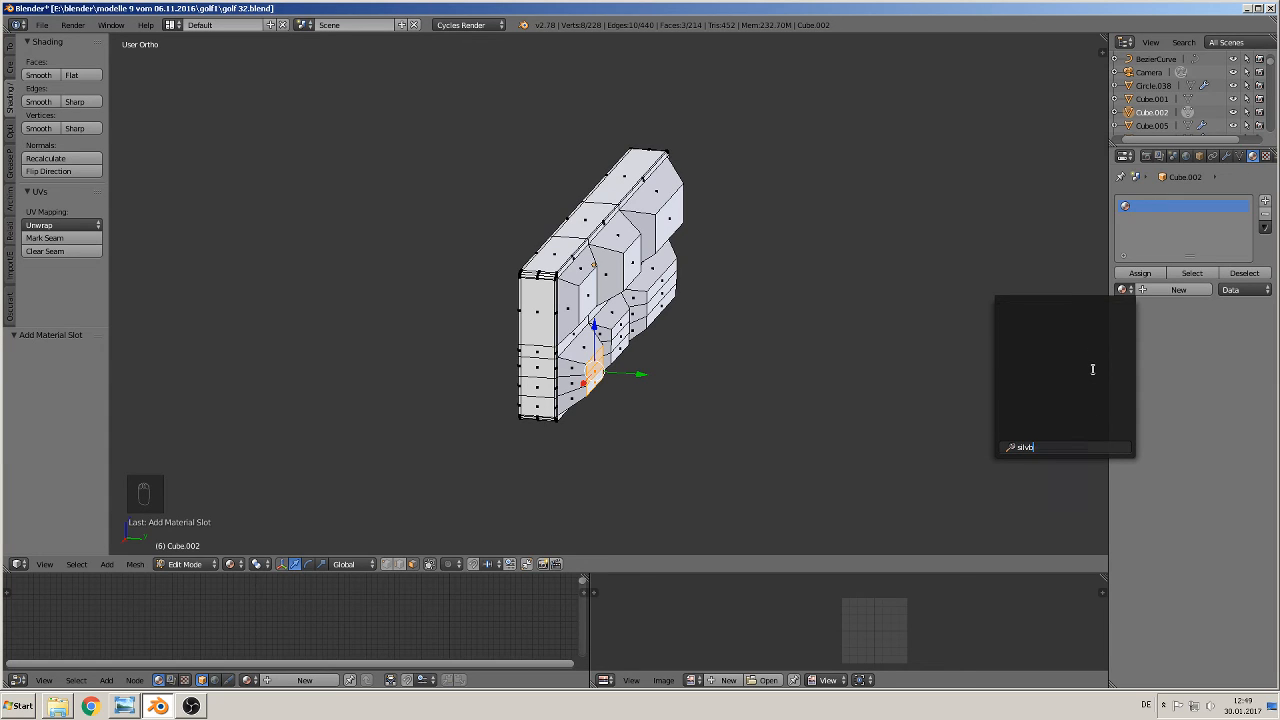
pyautogui.press('BackSpace')
pyautogui.write('er')
pyautogui.press('Return')
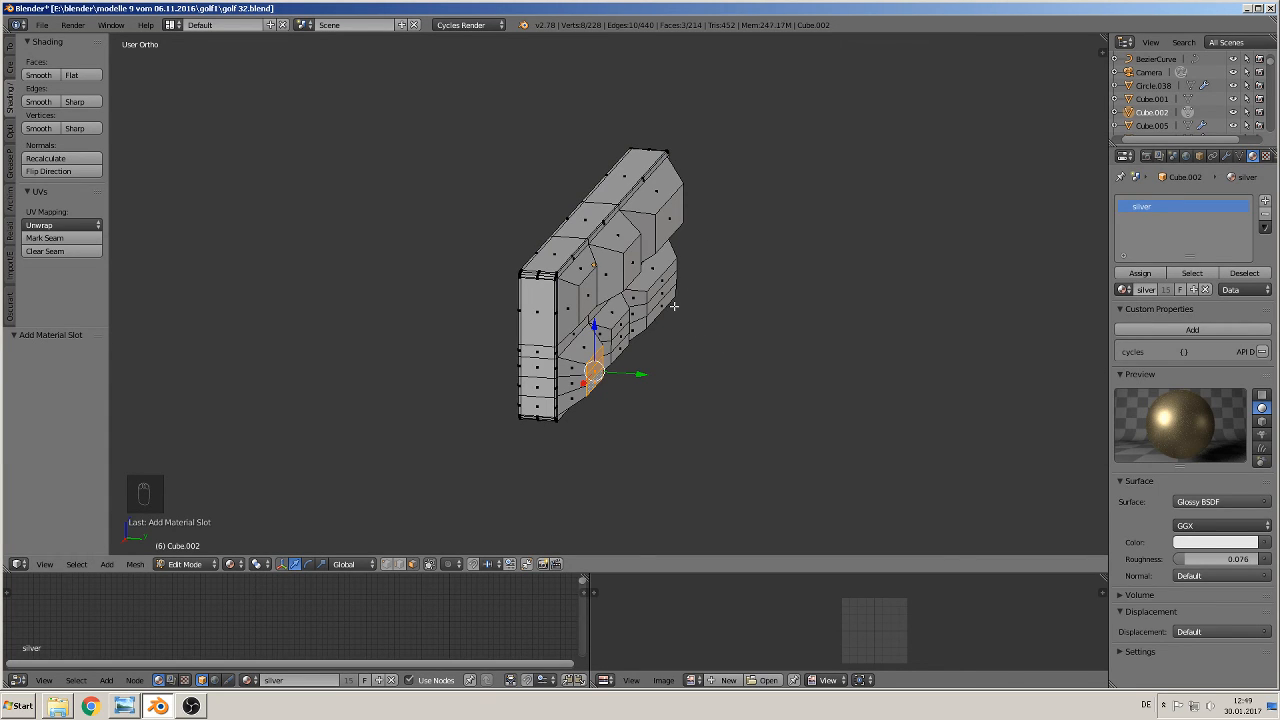
pyautogui.moveTo(643, 315); pyautogui.dragTo(690, 373, button='middle')
pyautogui.scroll(-3, 723, 366)
pyautogui.press('Tab')
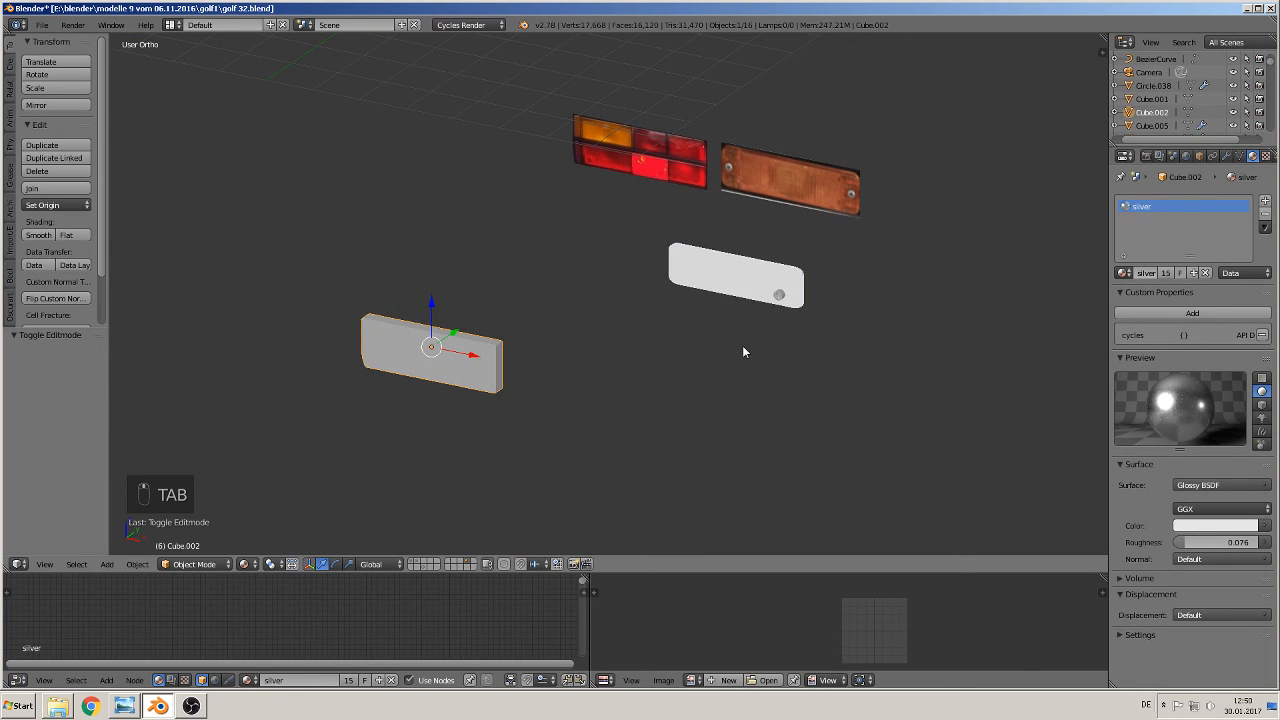
# - Select the indicator plate Cube.001 and, in Edit Mode, select all nine faces on its side opposite the small cylinder
pyautogui.scroll(2, 751, 317)
pyautogui.rightClick(772, 300)
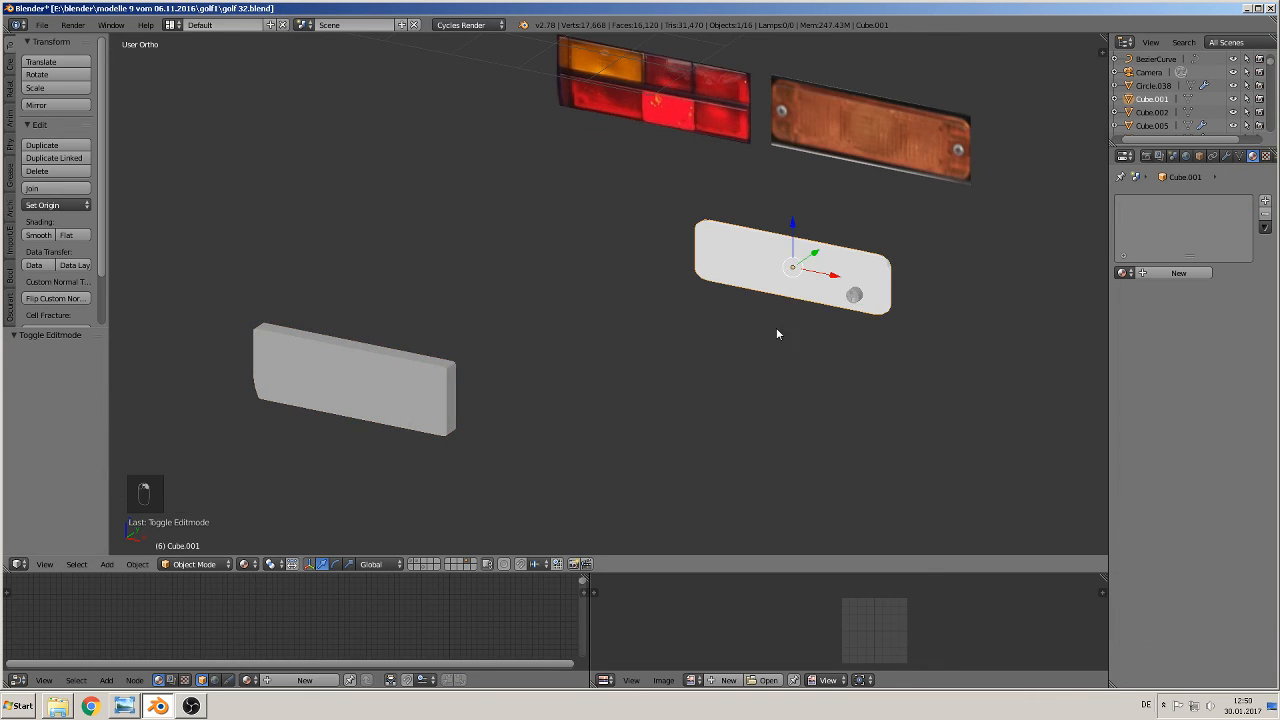
pyautogui.moveTo(776, 327); pyautogui.dragTo(502, 330, button='middle')
pyautogui.press('Tab')
pyautogui.scroll(3, 513, 418)
pyautogui.rightClick(521, 340)
pyautogui.keyDown('shift'); pyautogui.rightClick(473, 384); pyautogui.keyUp('shift')
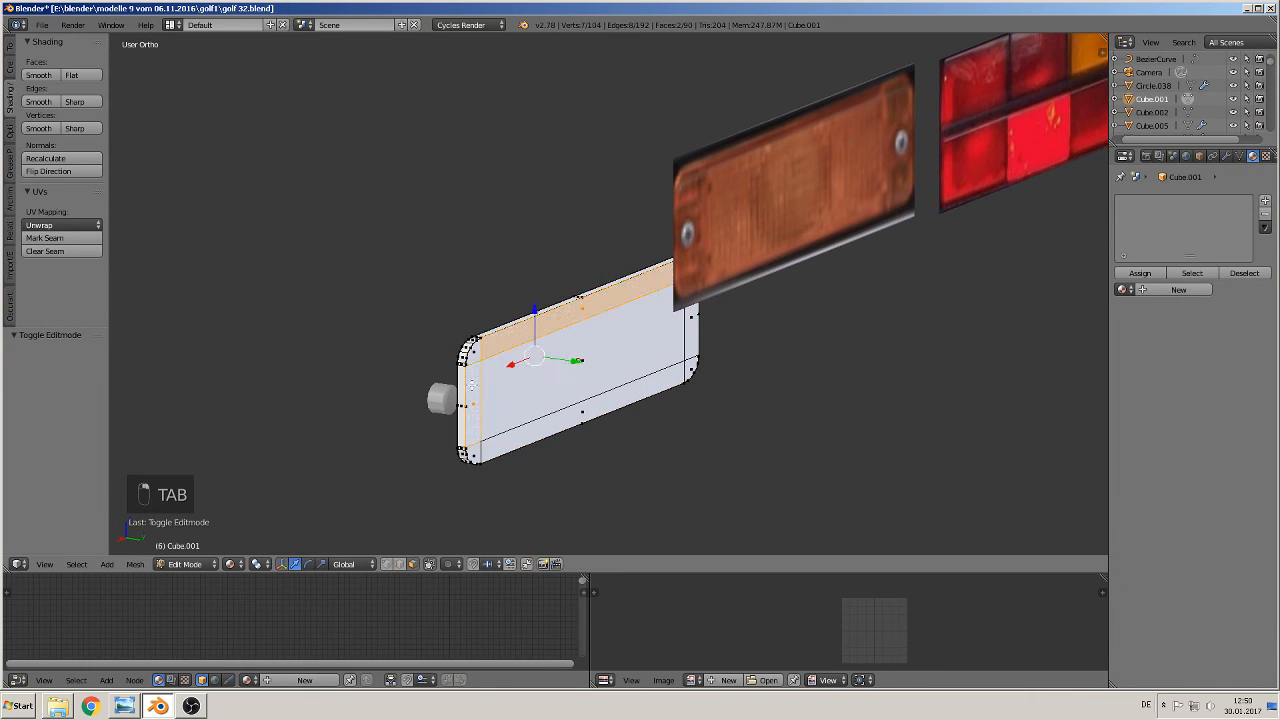
pyautogui.keyDown('shift'); pyautogui.rightClick(514, 377); pyautogui.keyUp('shift')
pyautogui.keyDown('shift'); pyautogui.rightClick(478, 354); pyautogui.keyUp('shift')
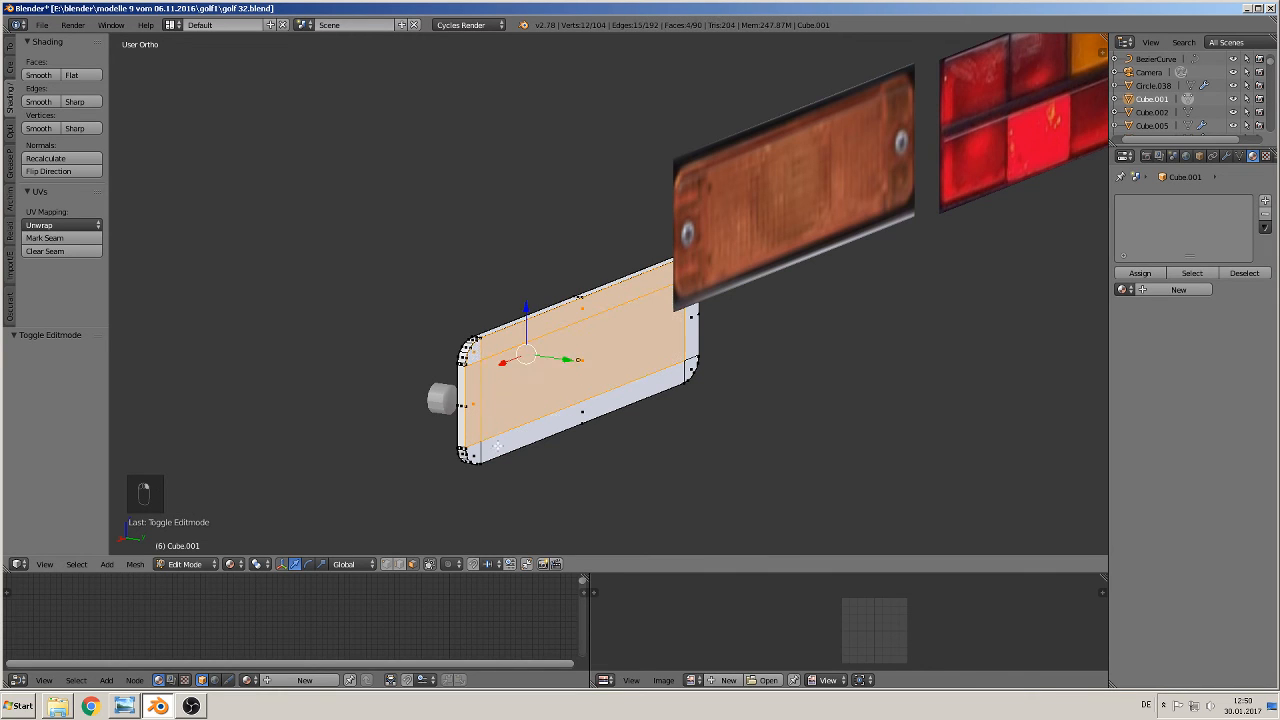
pyautogui.keyDown('shift'); pyautogui.rightClick(476, 453); pyautogui.keyUp('shift')
pyautogui.keyDown('shift'); pyautogui.rightClick(542, 430); pyautogui.keyUp('shift')
pyautogui.keyDown('shift'); pyautogui.rightClick(688, 364); pyautogui.keyUp('shift')
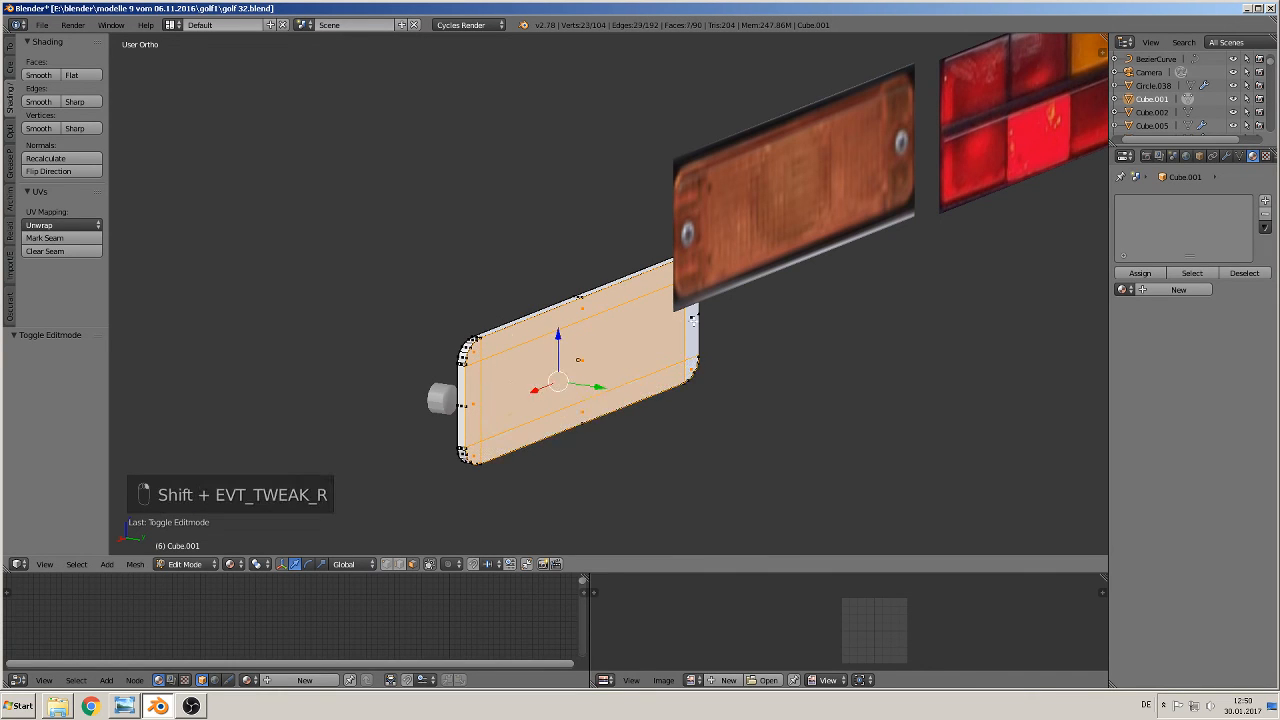
pyautogui.keyDown('shift'); pyautogui.rightClick(694, 322); pyautogui.keyUp('shift')
pyautogui.moveTo(682, 349); pyautogui.dragTo(703, 354, button='middle')
pyautogui.keyDown('shift'); pyautogui.rightClick(648, 284); pyautogui.keyUp('shift')
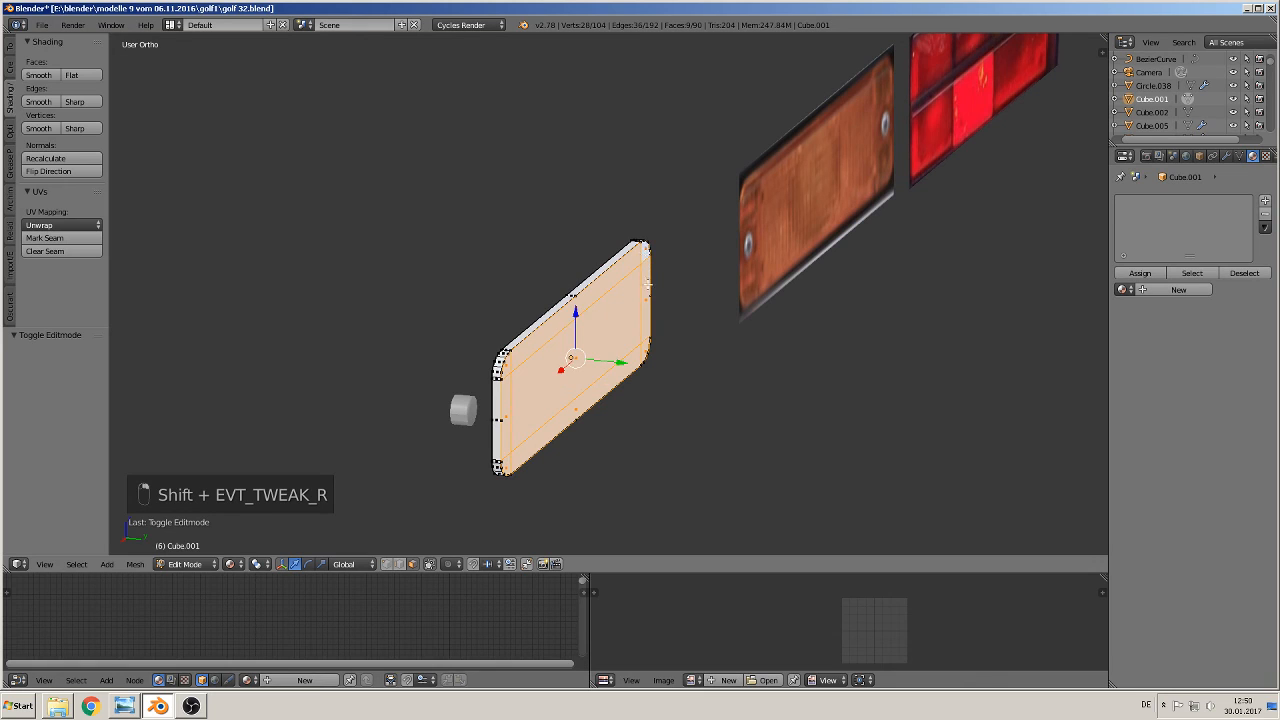
# - Extrude the selected indicator faces, scaled to about 0.53 and offset 0.252 along Y
pyautogui.press('e')
pyautogui.press('s')
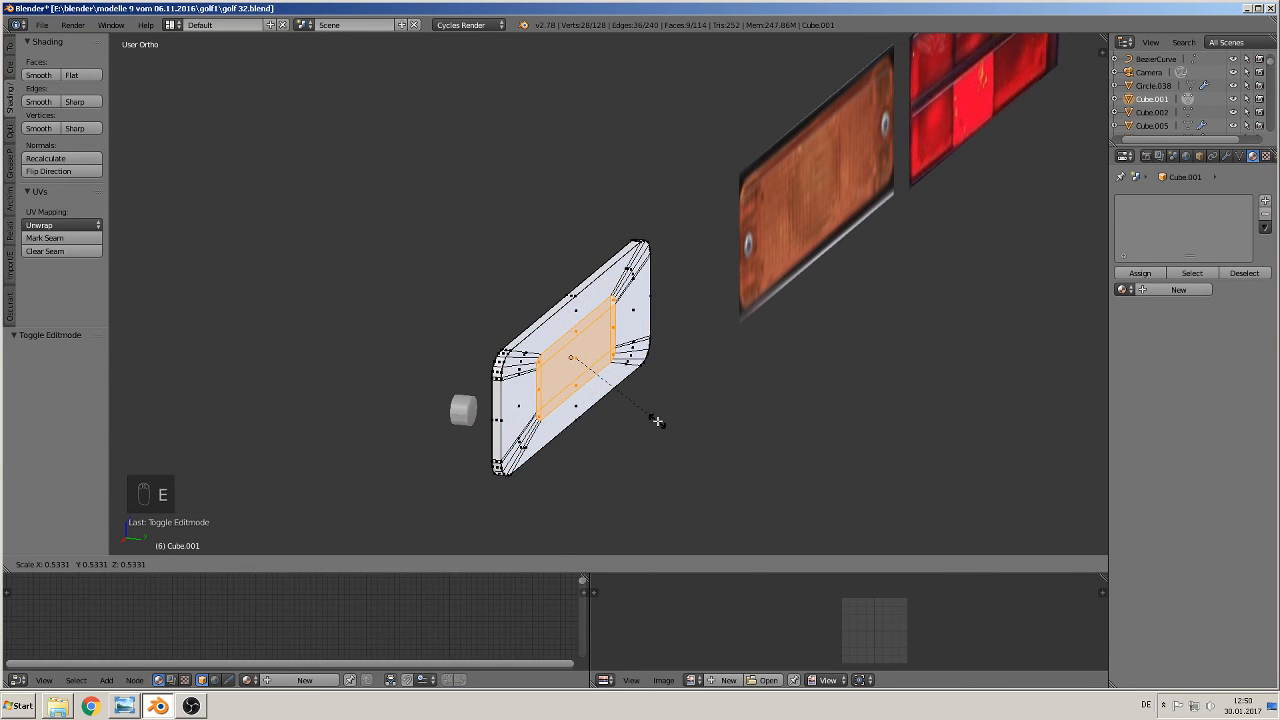
pyautogui.click(657, 421)
pyautogui.moveTo(632, 412); pyautogui.dragTo(685, 379, button='middle')
pyautogui.press('g')
pyautogui.press('y')
pyautogui.click(666, 403)
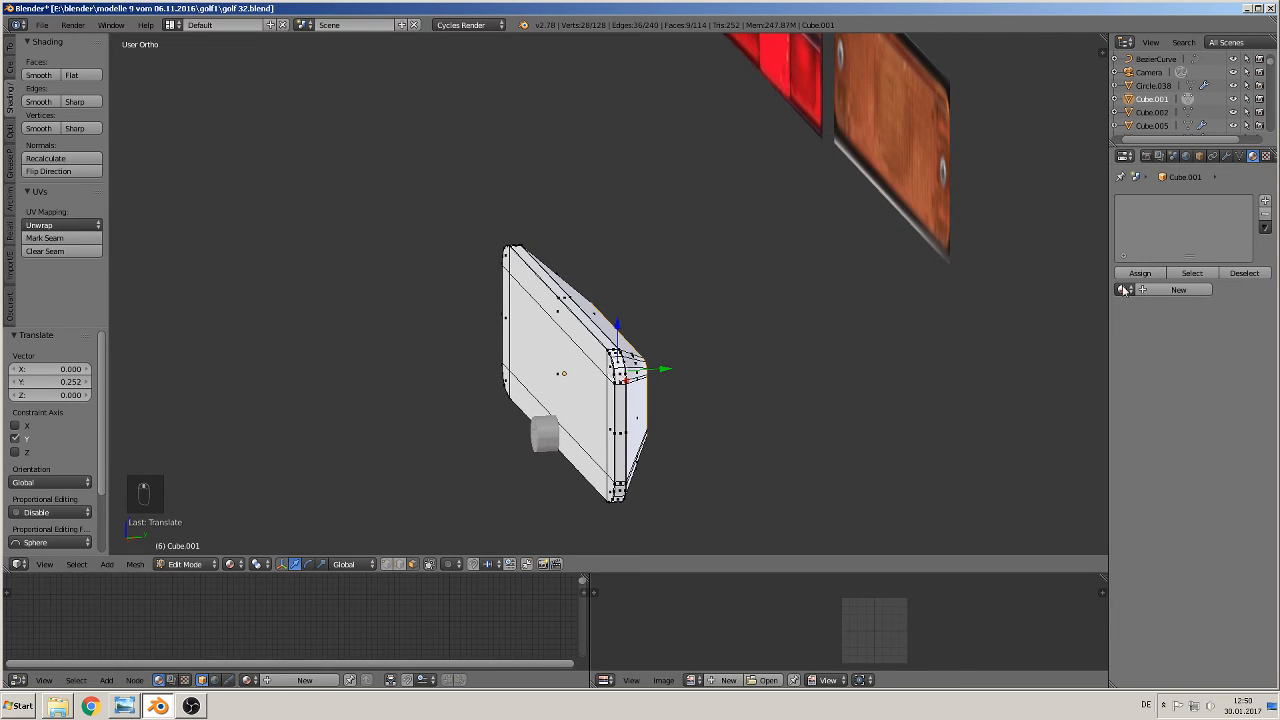
# - Add a material slot to the indicator plate Cube.001, give it the existing silver material, and deselect its geometry
pyautogui.click(1265, 201)
pyautogui.click(1123, 289)
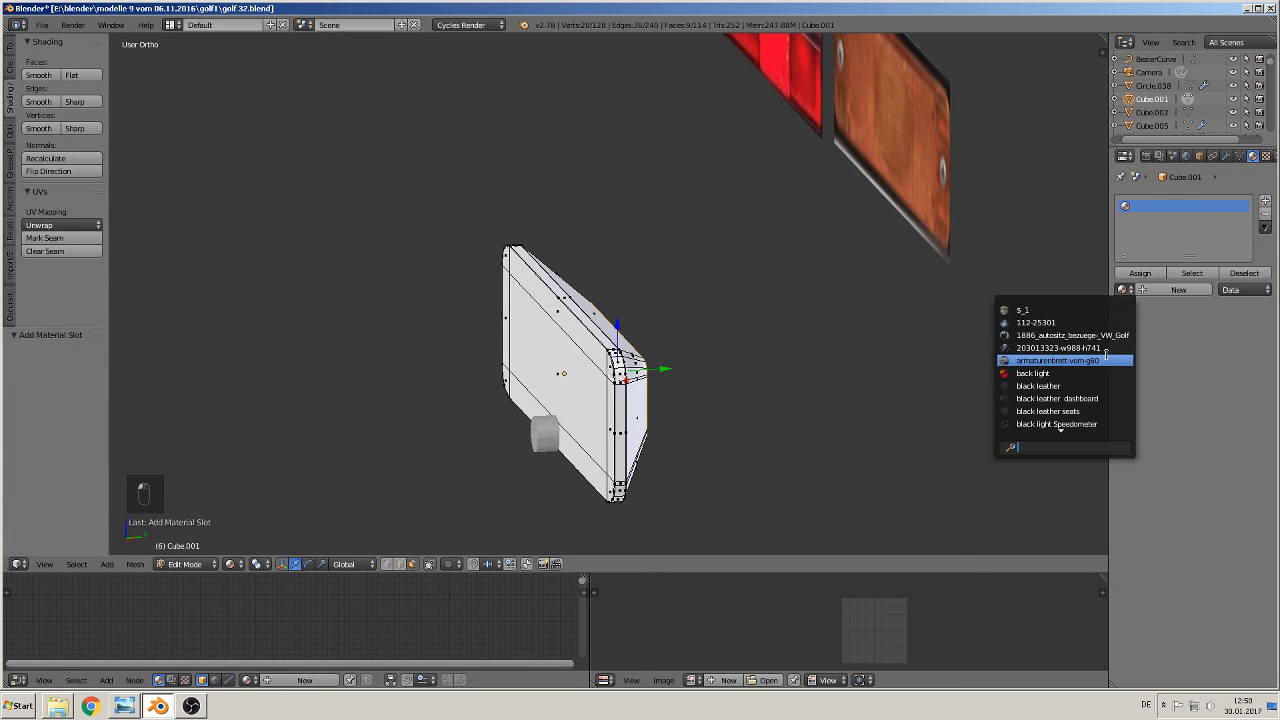
pyautogui.write('silver')
pyautogui.press('Return')
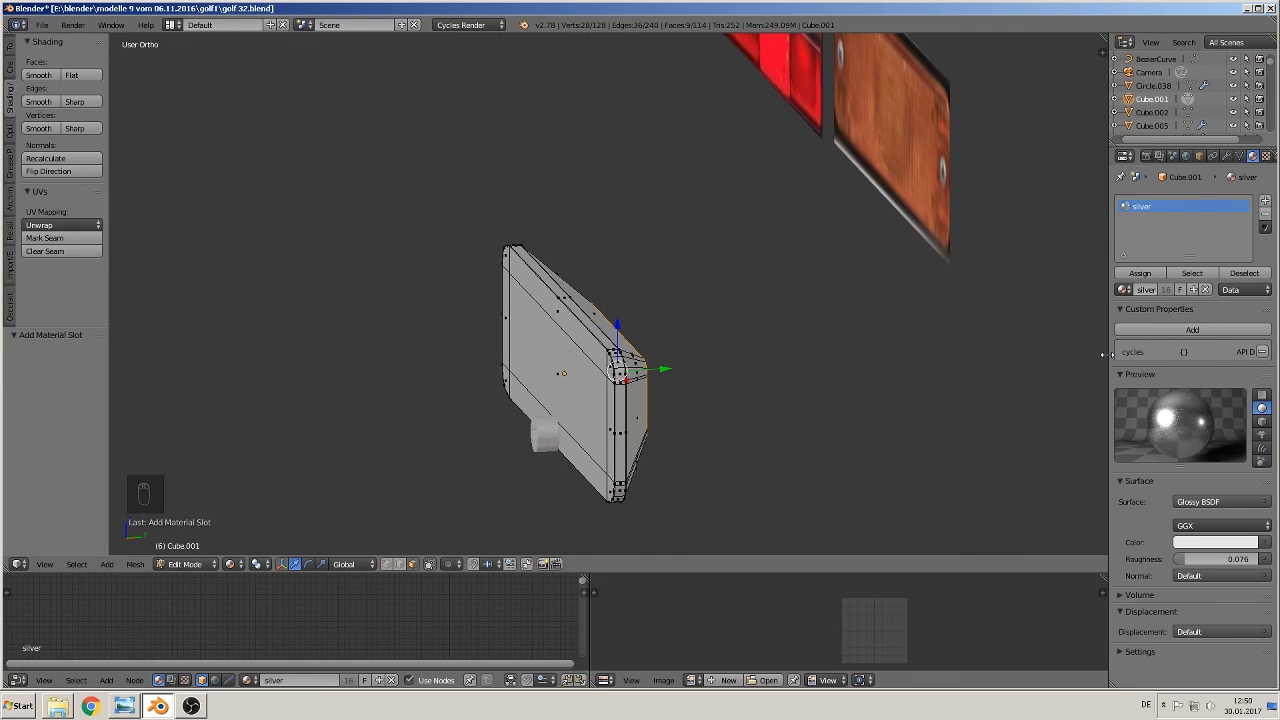
pyautogui.moveTo(718, 430)
pyautogui.mouseDown(button='middle')
pyautogui.moveTo(690, 454)
pyautogui.moveTo(766, 440)
pyautogui.moveTo(726, 452)
pyautogui.mouseUp(button='middle')
pyautogui.scroll(-2, 766, 440)
pyautogui.moveTo(636, 408); pyautogui.dragTo(537, 363, button='middle')
pyautogui.scroll(-4, 608, 381)
pyautogui.press('a')
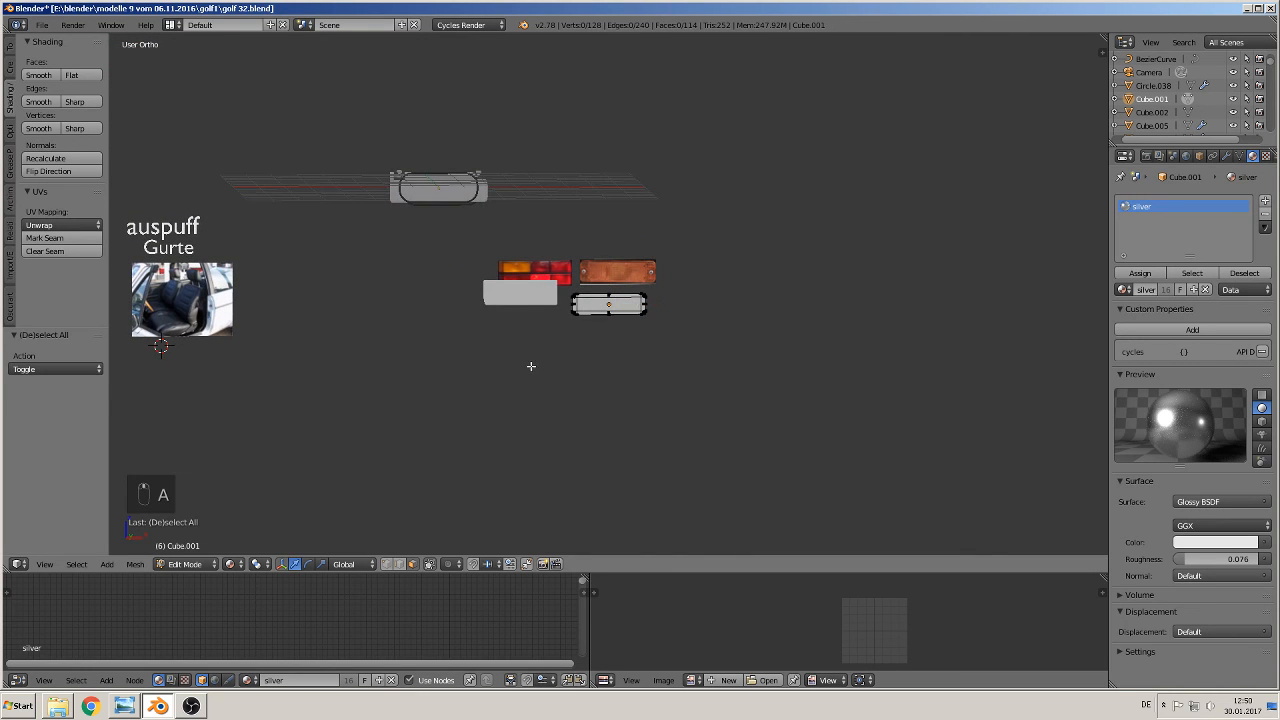
# - Return to Object Mode and add a 32-vertex mesh circle beside the seat hinge in the front view of the seat photo
pyautogui.press('KP_1')
pyautogui.keyDown('shift'); pyautogui.moveTo(345, 275); pyautogui.dragTo(721, 260, button='middle'); pyautogui.keyUp('shift')
pyautogui.scroll(10, 627, 293)
pyautogui.scroll(1, 420, 346)
pyautogui.keyDown('shift'); pyautogui.moveTo(351, 366); pyautogui.dragTo(688, 309, button='middle'); pyautogui.keyUp('shift')
pyautogui.scroll(3, 688, 309)
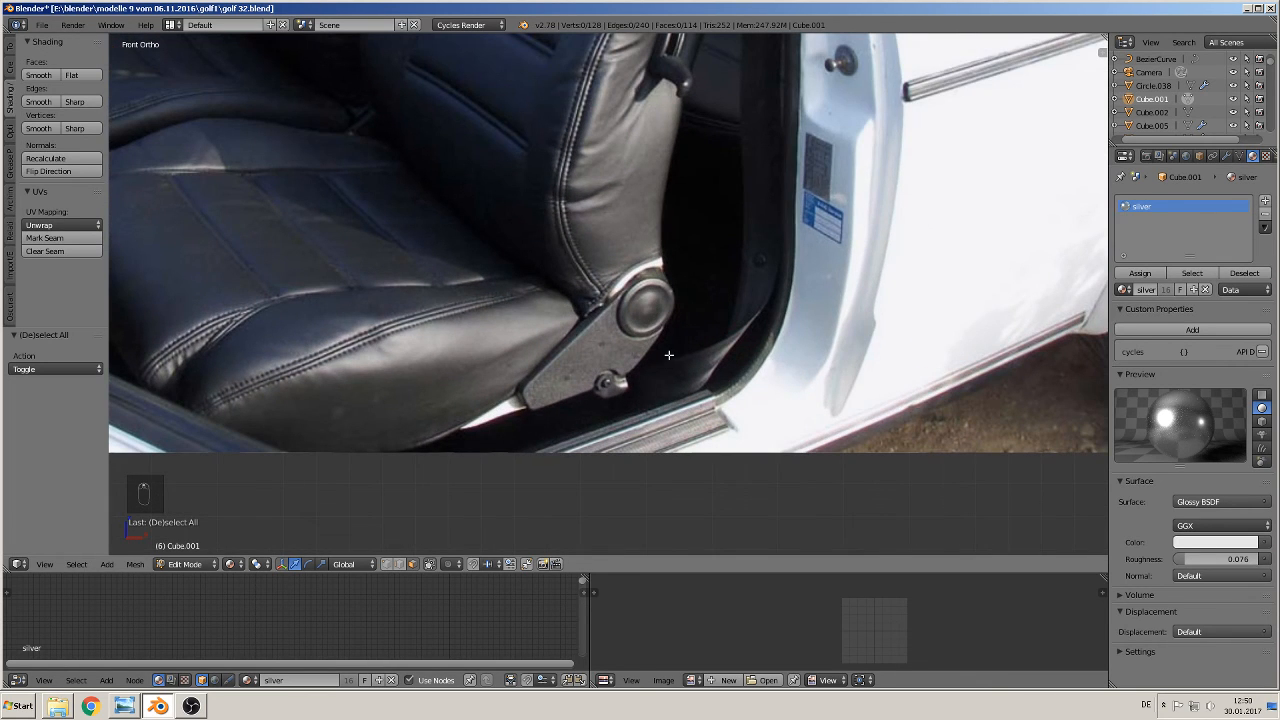
pyautogui.press('Tab')
pyautogui.keyDown('shift'); pyautogui.moveTo(783, 377); pyautogui.dragTo(650, 358, button='middle'); pyautogui.keyUp('shift')
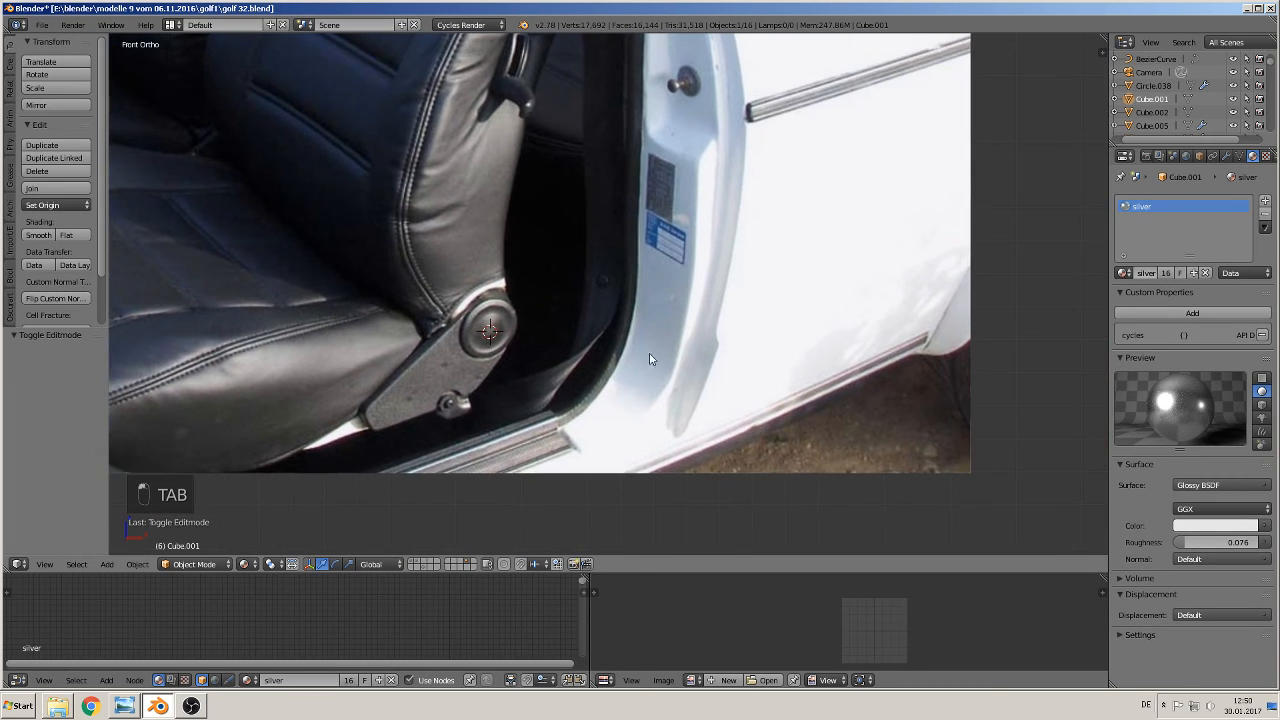
pyautogui.click(106, 564)
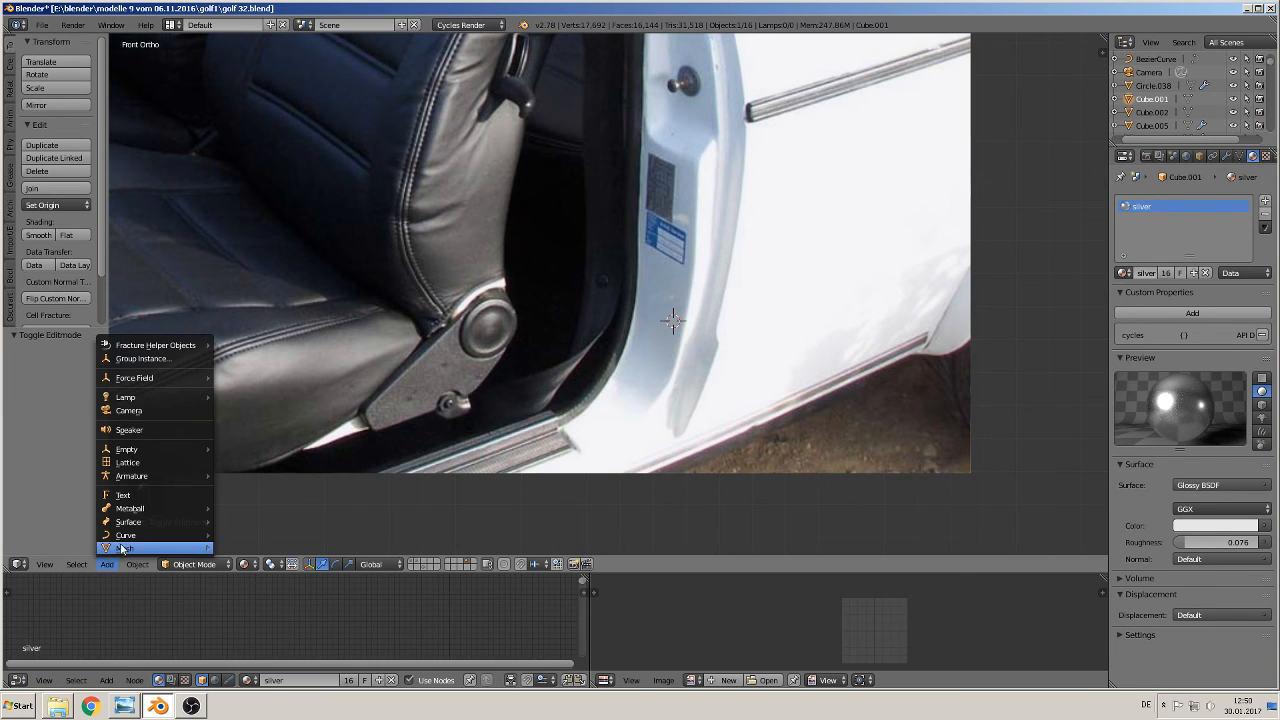
pyautogui.moveTo(115, 540)
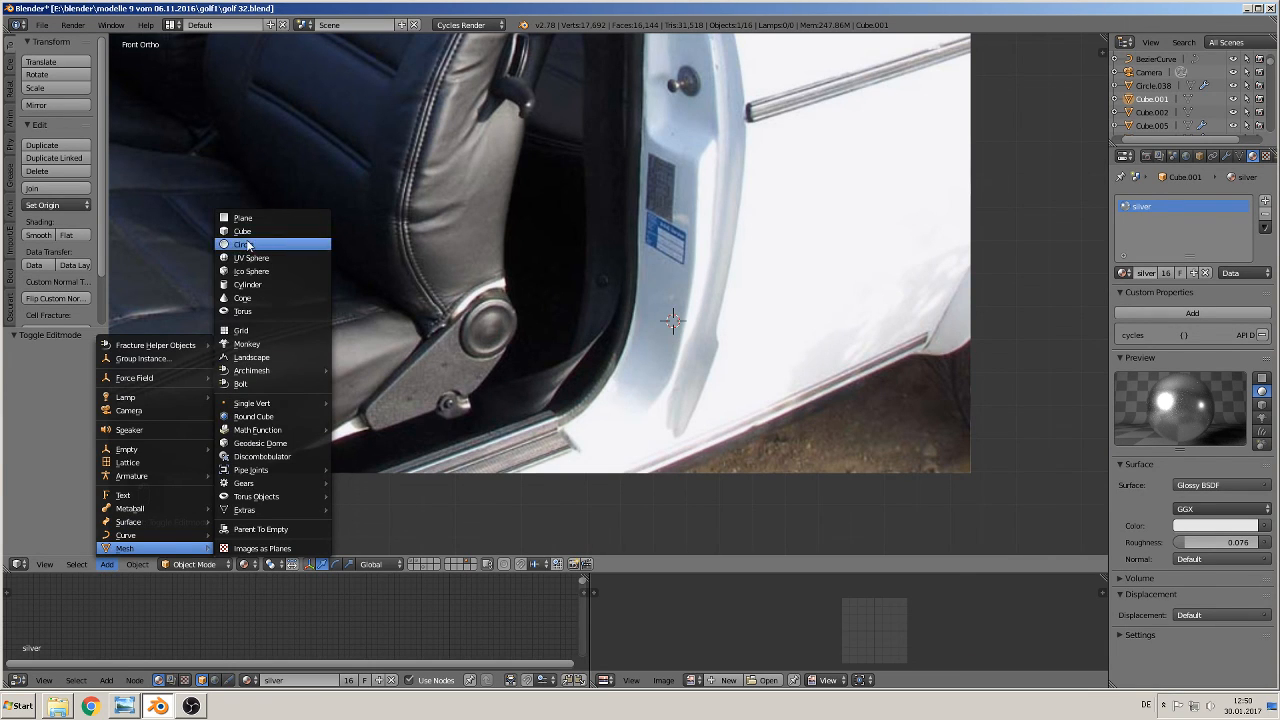
pyautogui.click(277, 250)
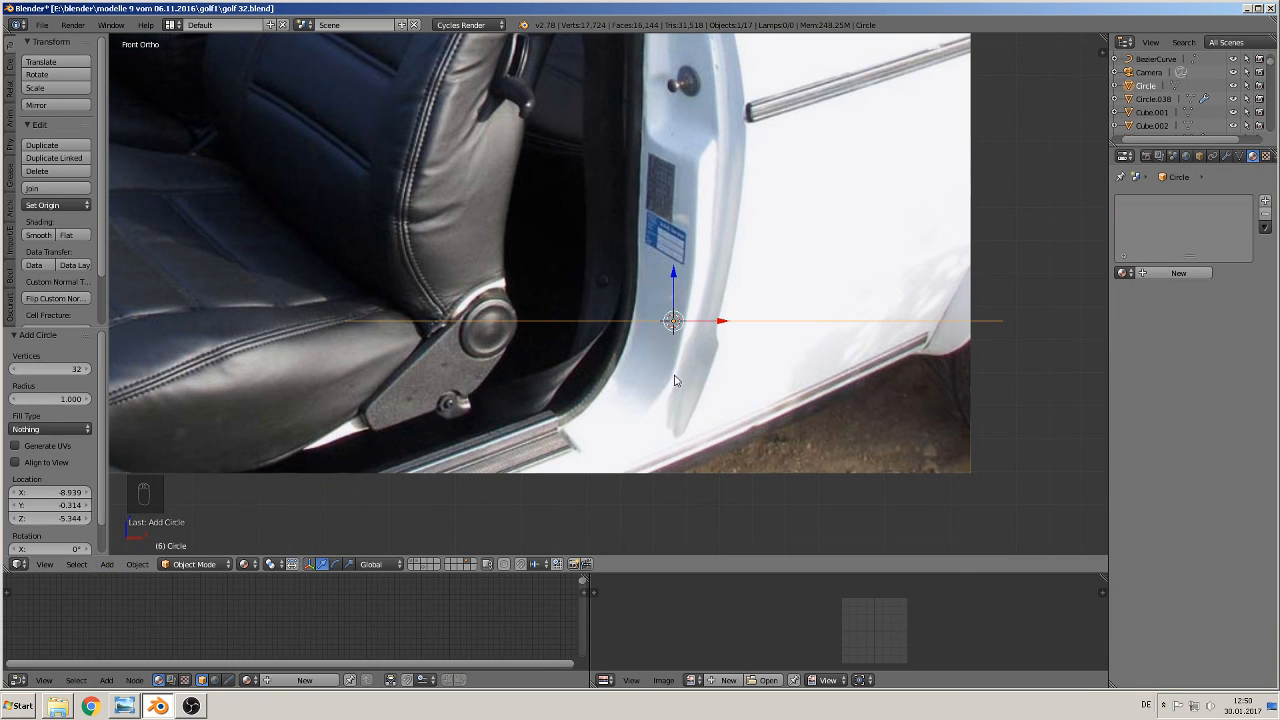
pyautogui.click(74, 370)
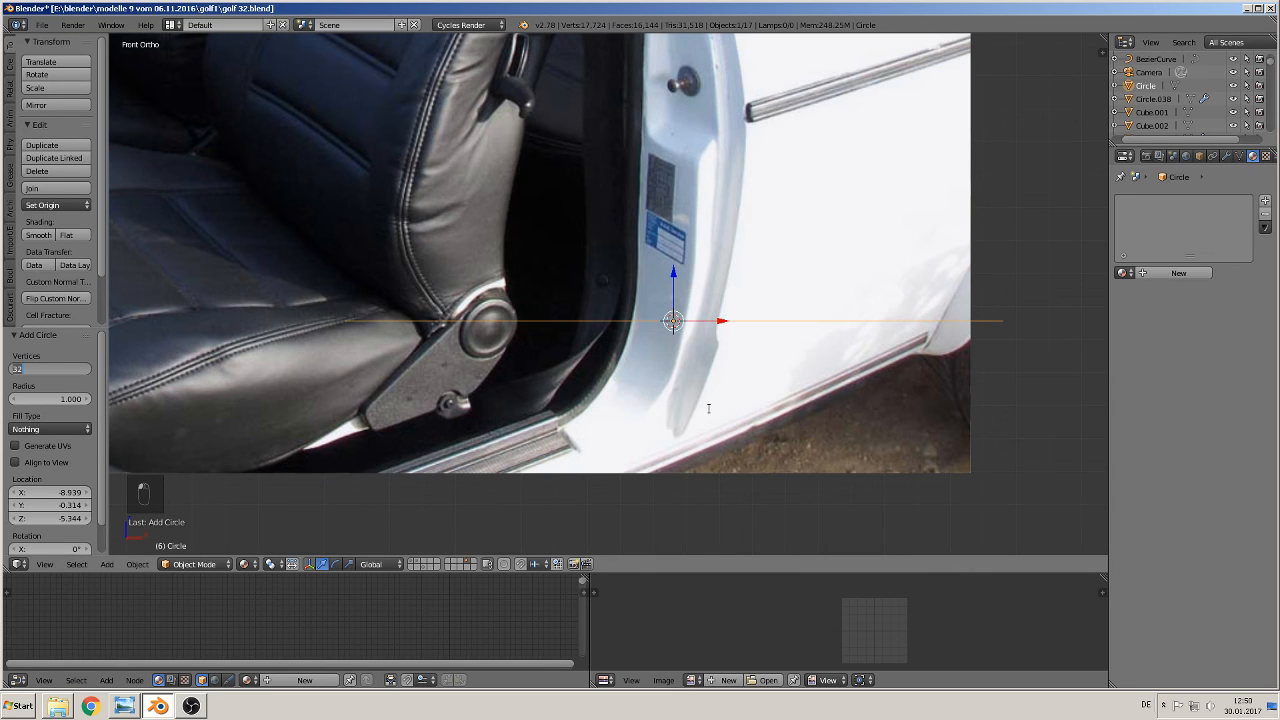
pyautogui.press('Escape')
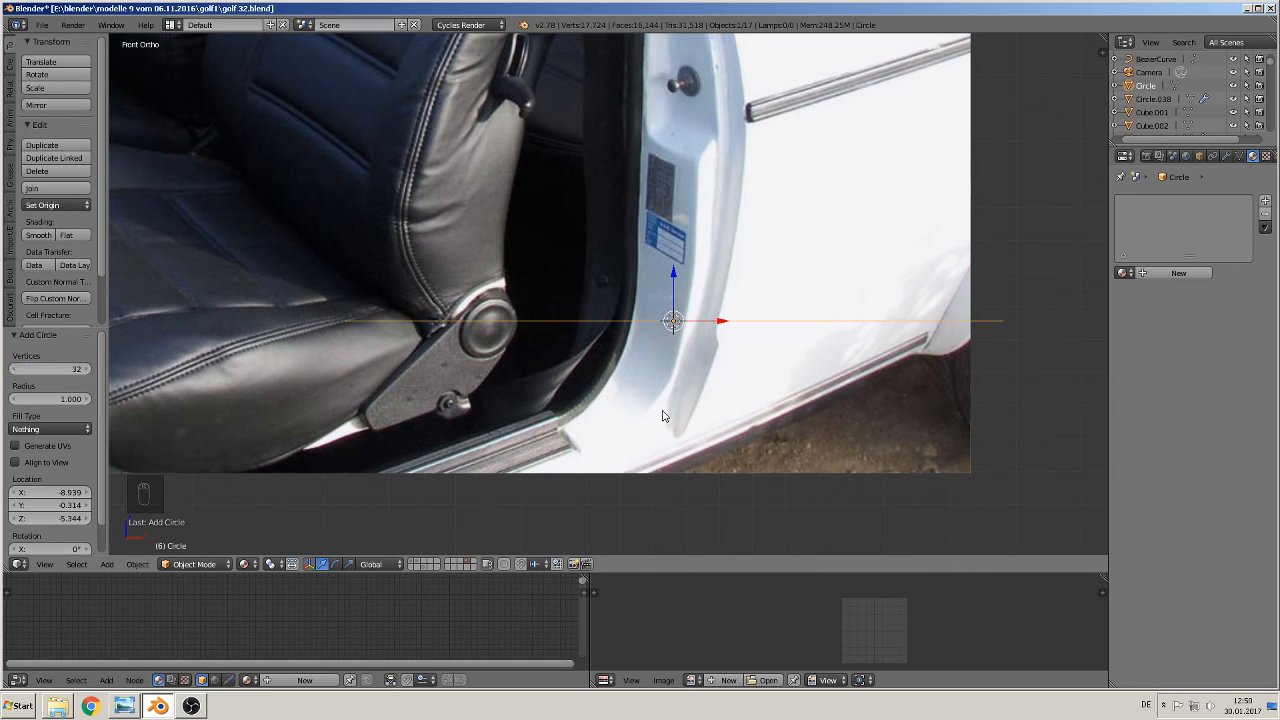
# - Rotate the circle 90° about X and scale it down to about 0.095
pyautogui.press('r')
pyautogui.press('x')
pyautogui.press('9')
pyautogui.press('0')
pyautogui.press('Return')
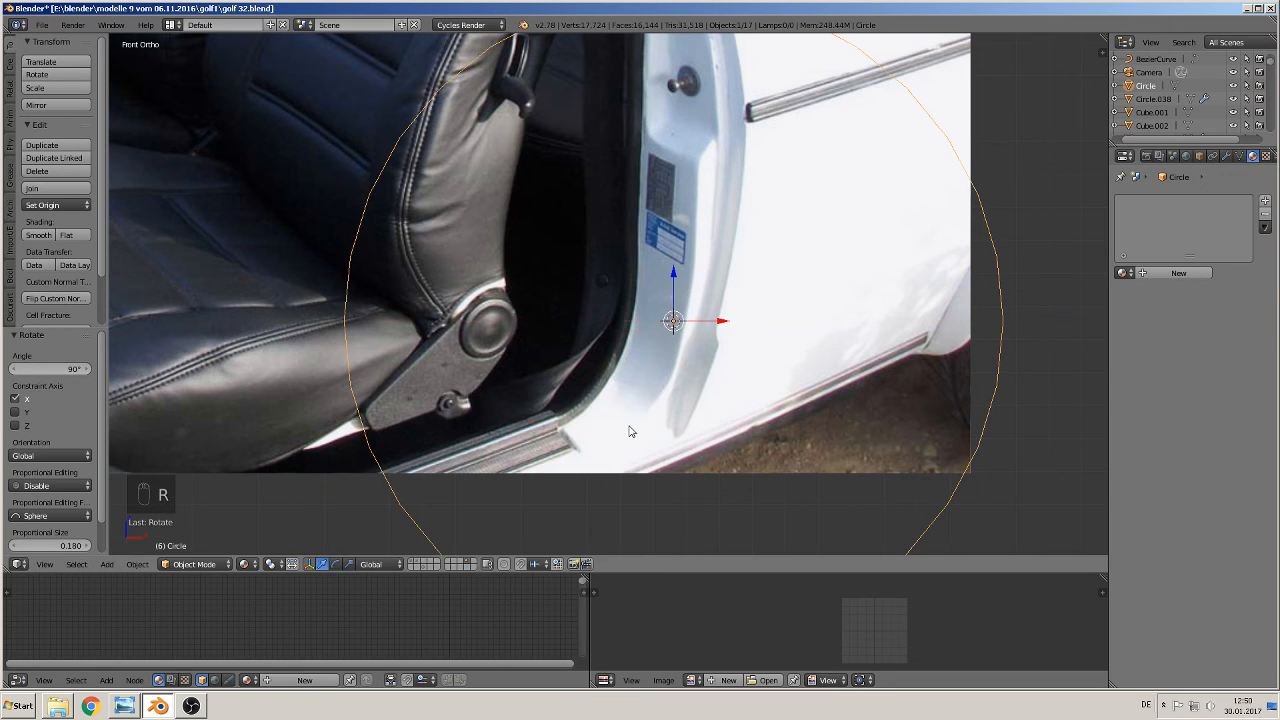
pyautogui.press('s')
pyautogui.click(662, 324)
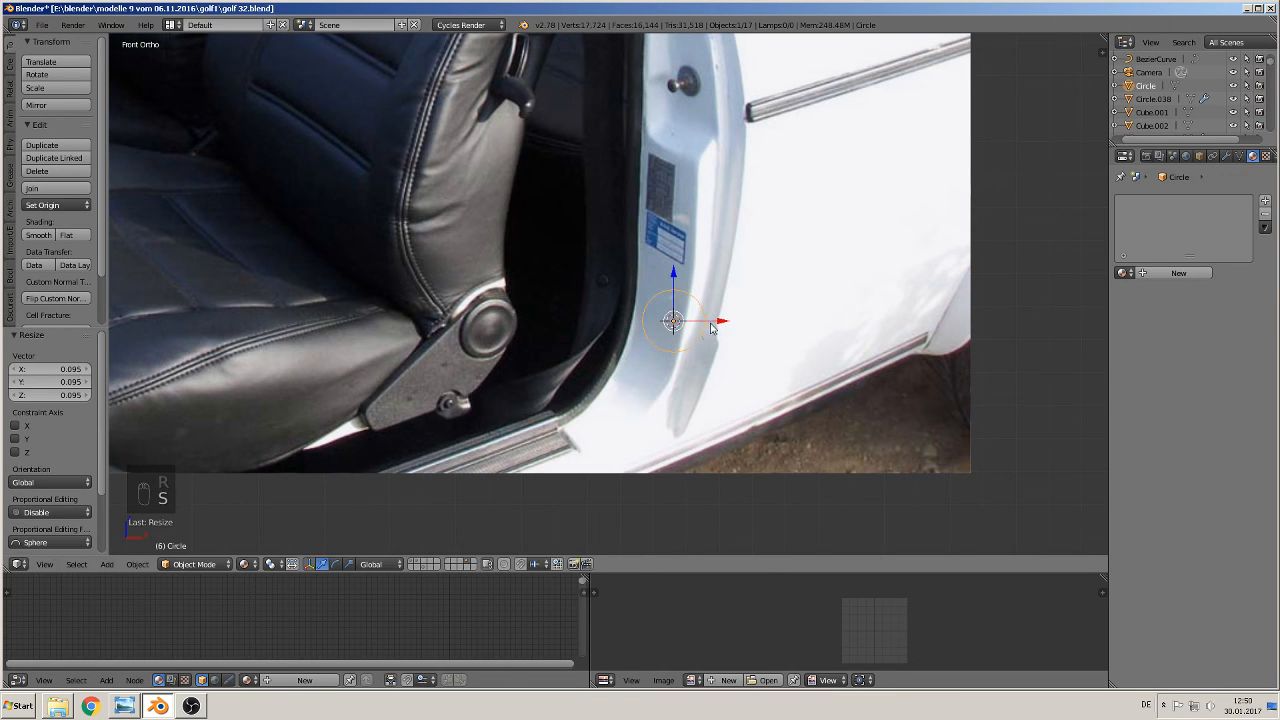
# - Move the circle about -0.564 along X and slightly down onto the round hinge cap in the photo, and scale it to about 0.881
pyautogui.press('g')
pyautogui.press('x')
pyautogui.click(525, 315)
pyautogui.press('g')
pyautogui.press('z')
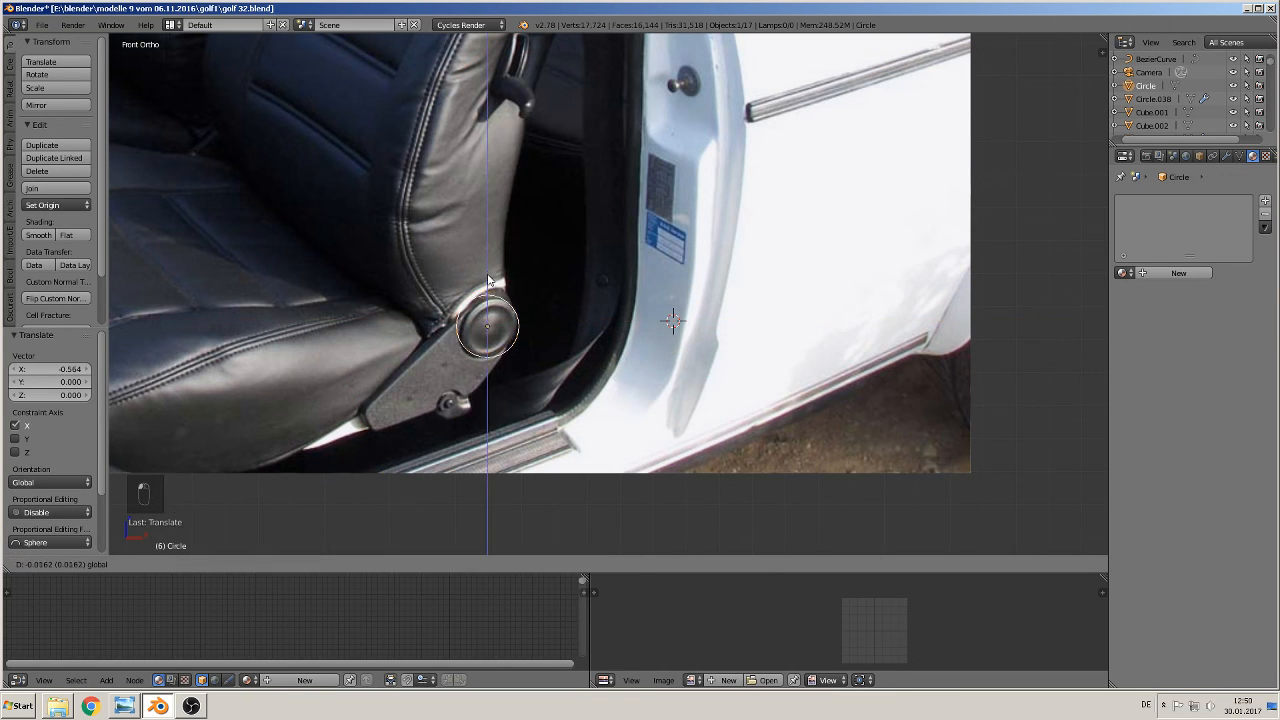
pyautogui.click(489, 282)
pyautogui.press('s')
pyautogui.click(562, 337)
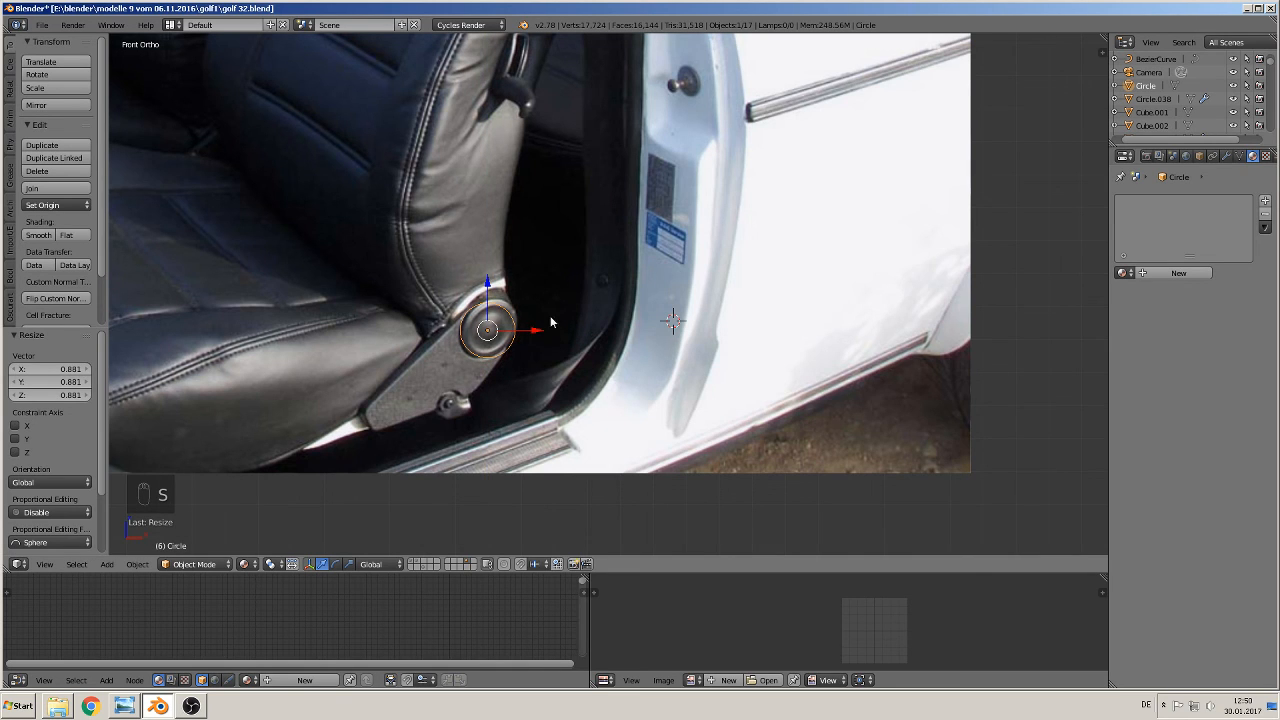
# - Move the circle clear of the photographed hinge, about 0.469 along X and -0.146 along Y
pyautogui.press('g')
pyautogui.press('x')
pyautogui.click(660, 335)
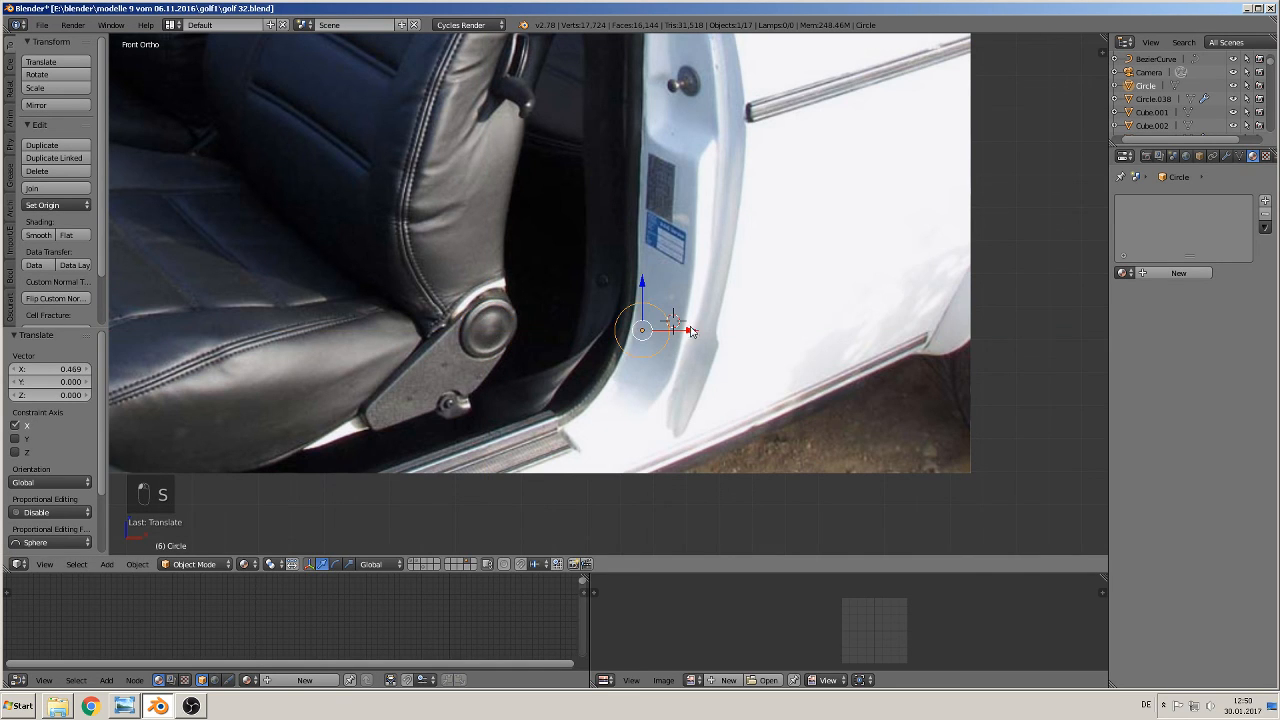
pyautogui.moveTo(660, 340); pyautogui.dragTo(645, 374, button='middle')
pyautogui.moveTo(669, 320); pyautogui.dragTo(643, 340)
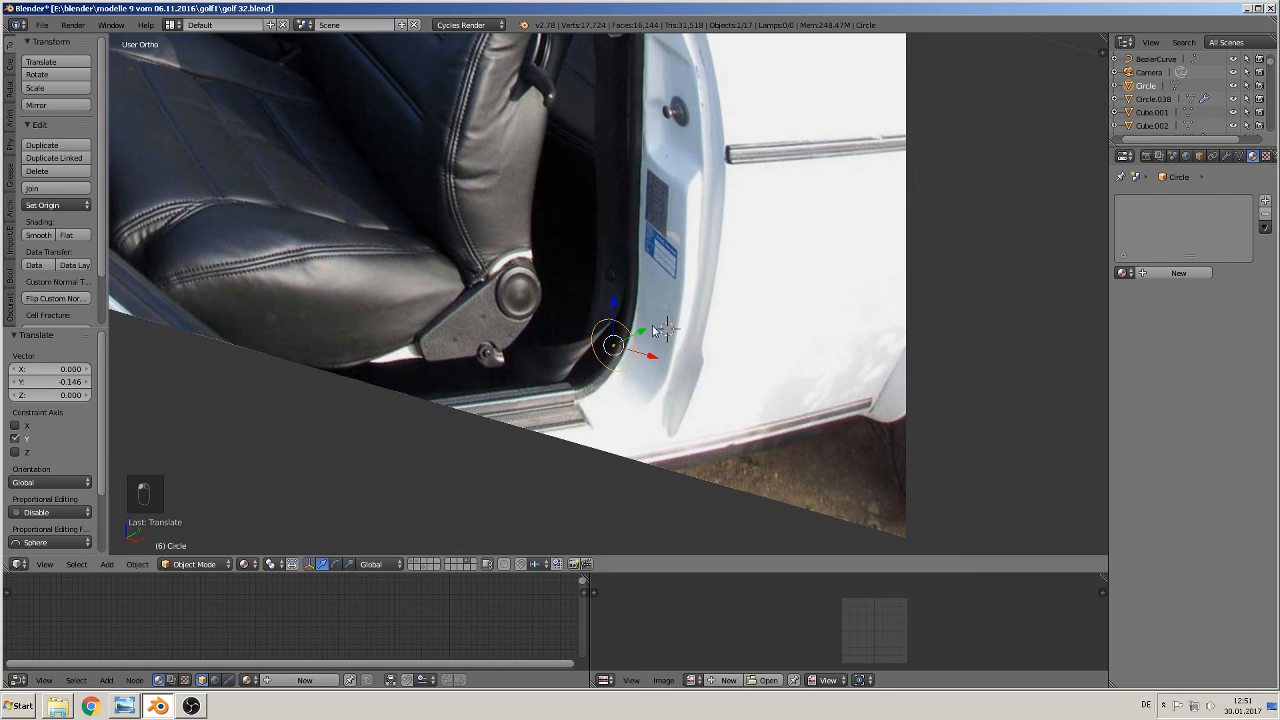
# - In Edit Mode, extrude the circle's outline about -0.022 along Y to form a thin rim
pyautogui.keyDown('shift'); pyautogui.moveTo(655, 328); pyautogui.dragTo(553, 348, button='middle'); pyautogui.keyUp('shift')
pyautogui.scroll(3, 550, 355)
pyautogui.press('Tab')
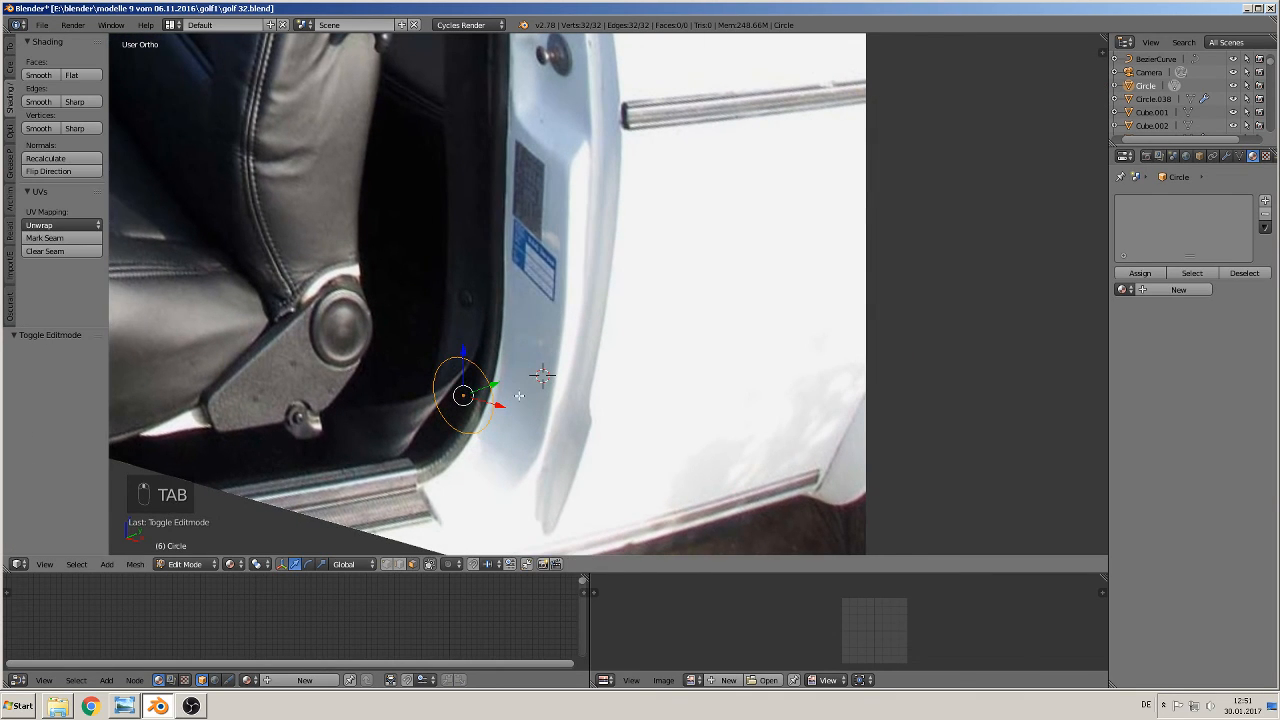
pyautogui.click(388, 565)
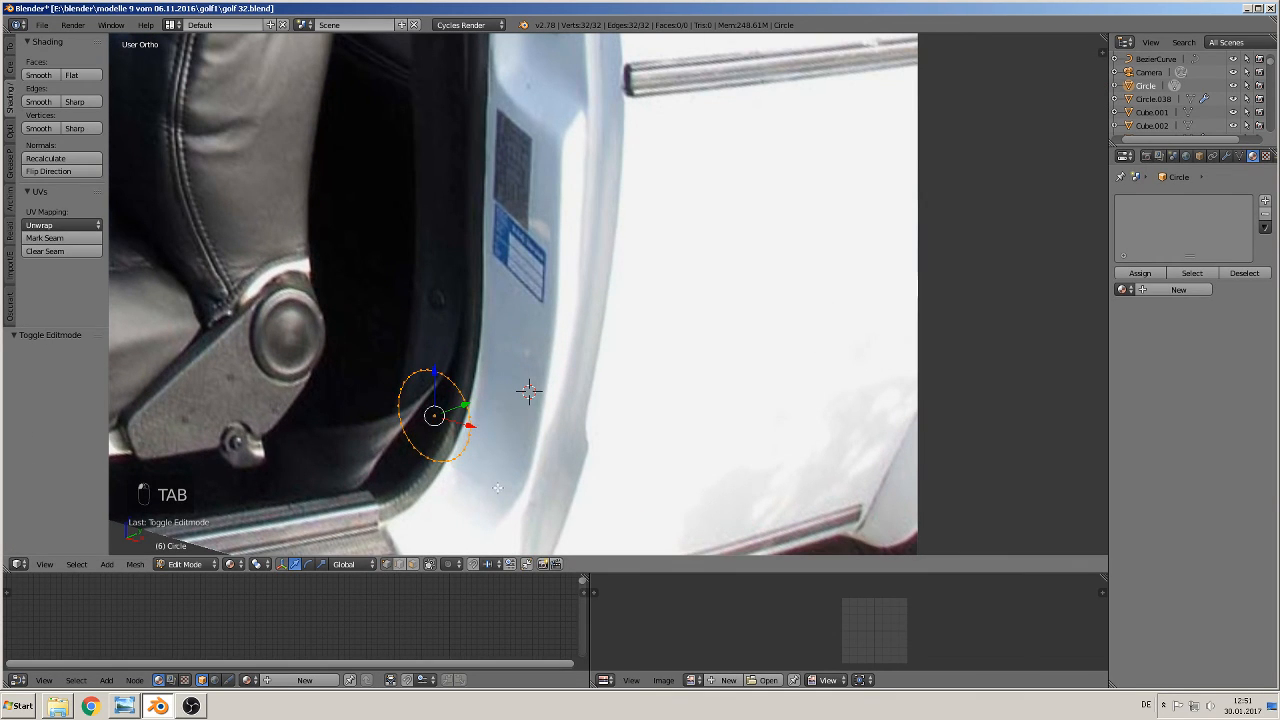
pyautogui.scroll(-2, 498, 488)
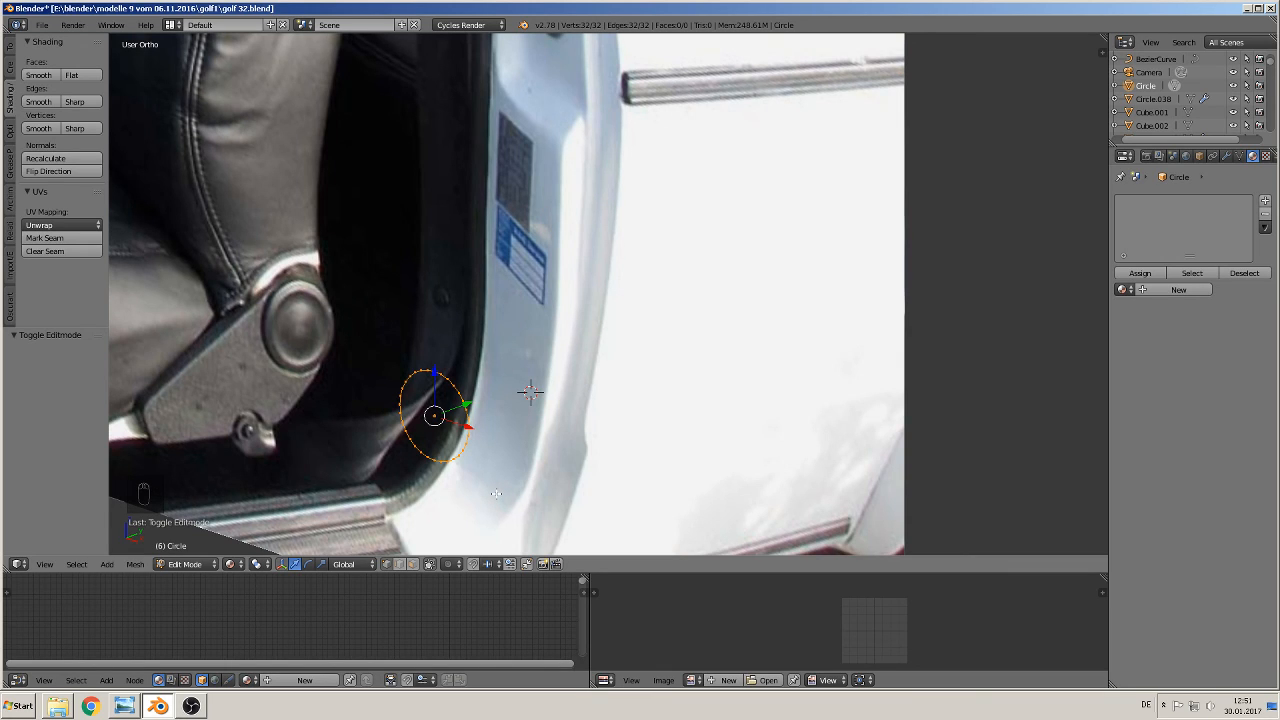
pyautogui.press('e')
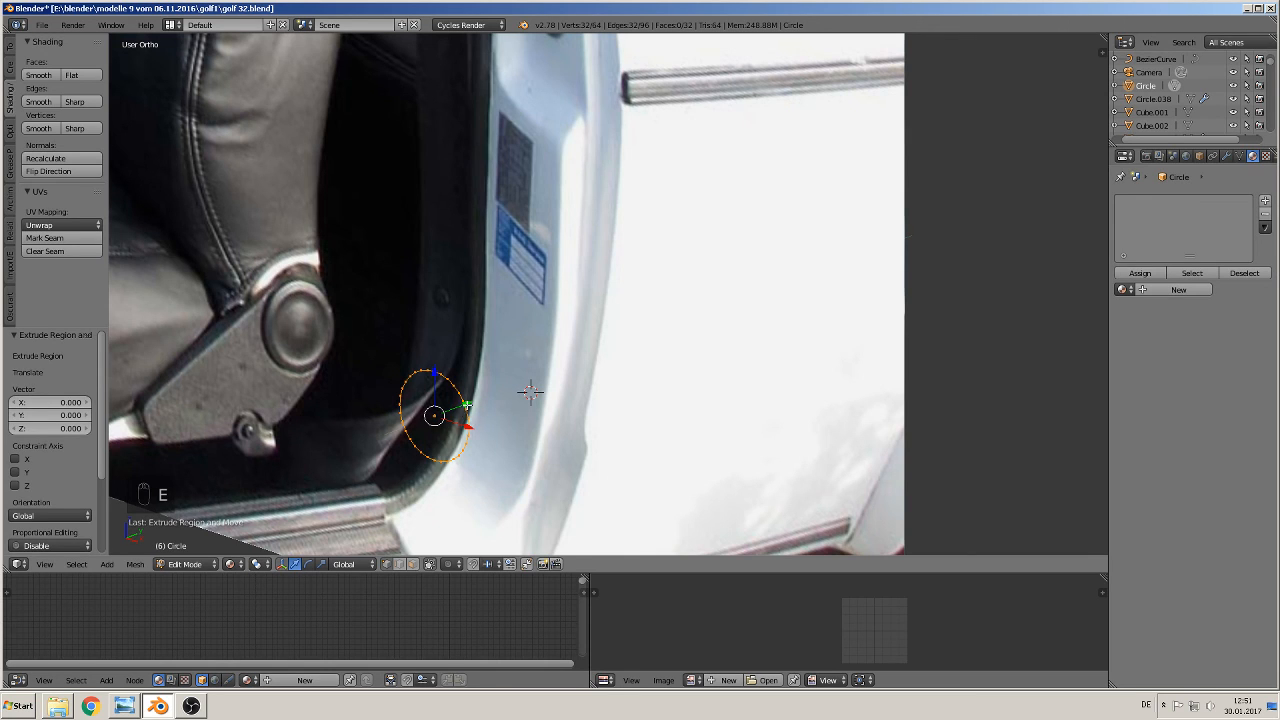
pyautogui.moveTo(467, 405); pyautogui.dragTo(459, 408)
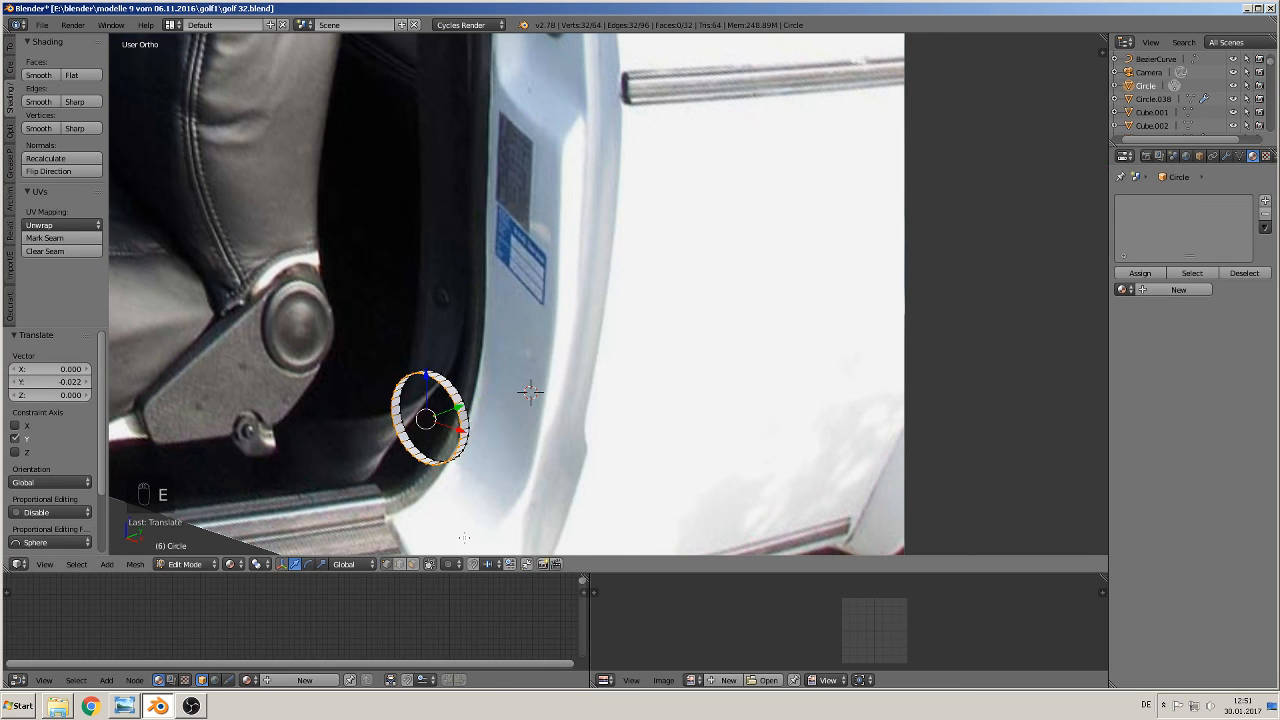
# - Extrude the front edge loop inward twice, scaled to about 0.735 and 0.478
pyautogui.press('e')
pyautogui.press('s')
pyautogui.click(446, 508)
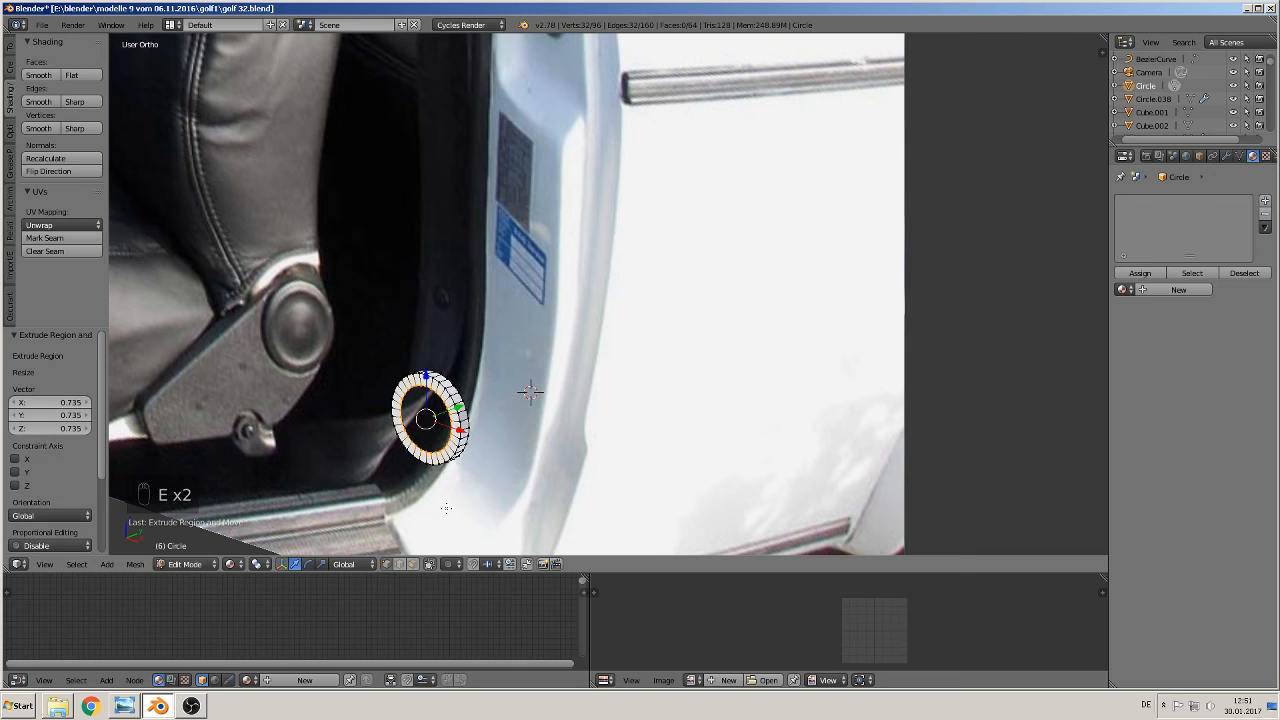
pyautogui.press('e')
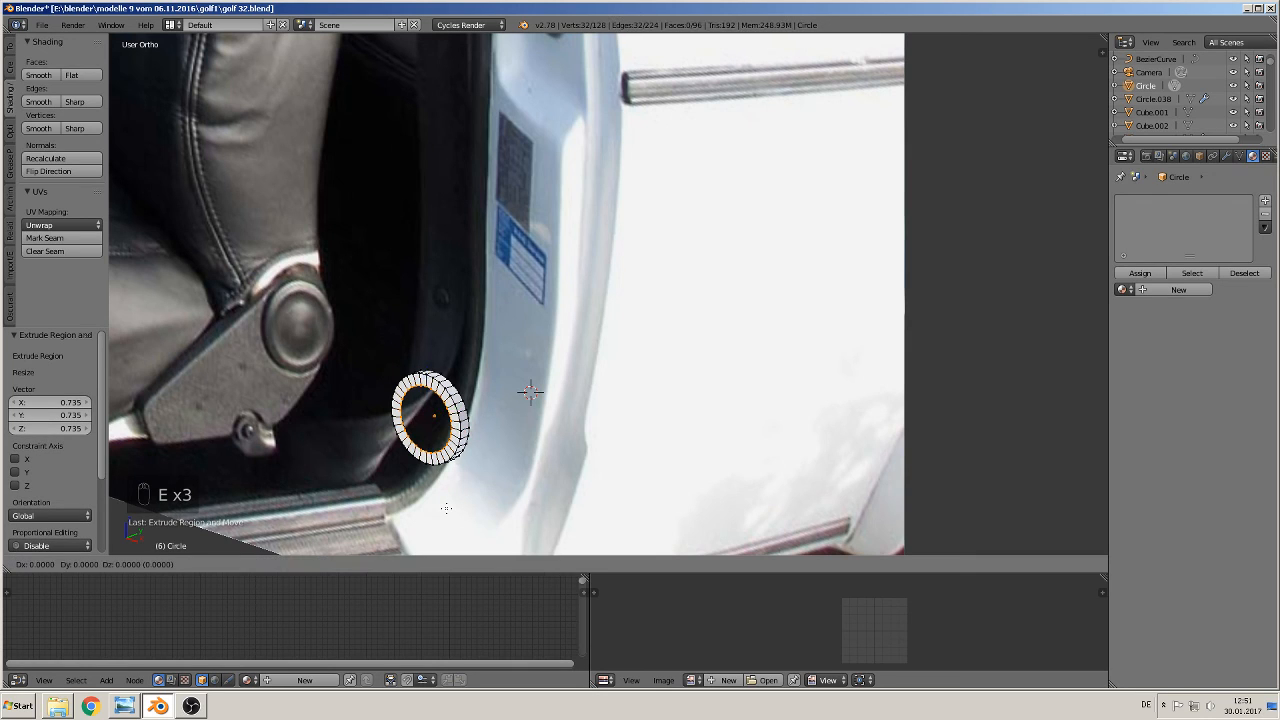
pyautogui.press('s')
pyautogui.click(438, 460)
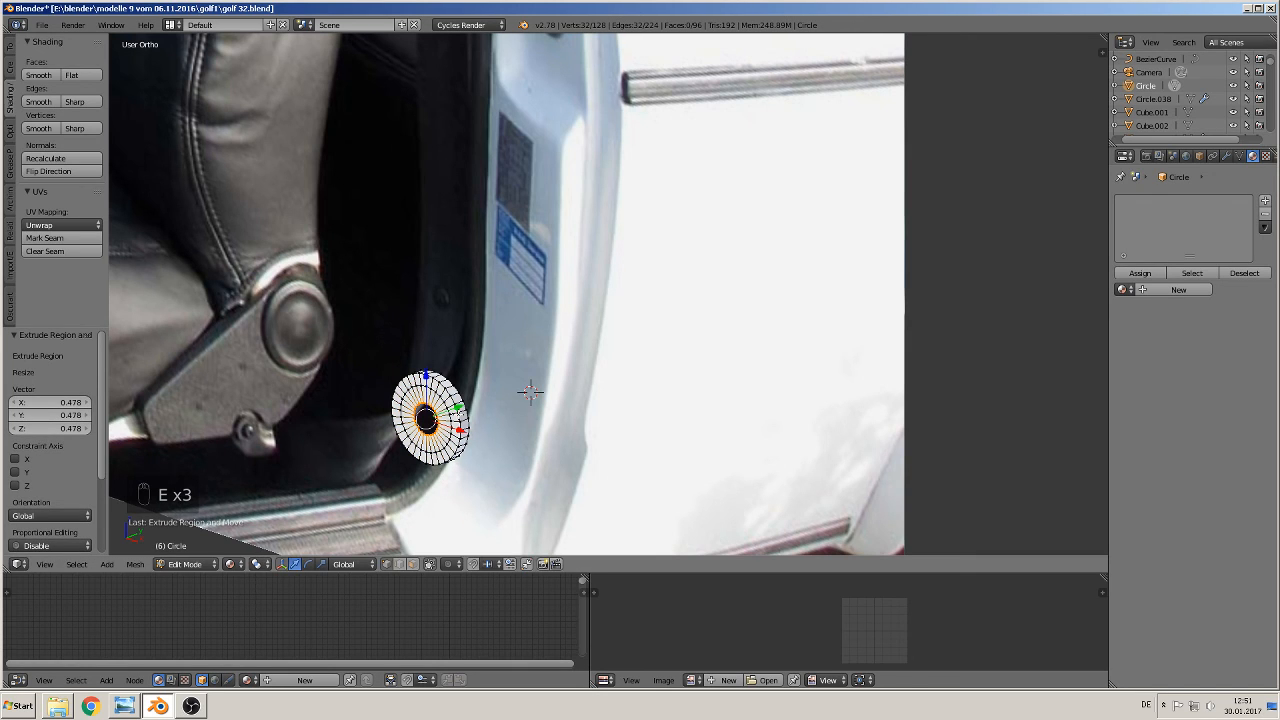
# - Move the innermost edge loop slightly forward along Y, fill it with a face, and return to Object Mode
pyautogui.moveTo(458, 408); pyautogui.dragTo(452, 411)
pyautogui.press('f')
pyautogui.press('Tab')
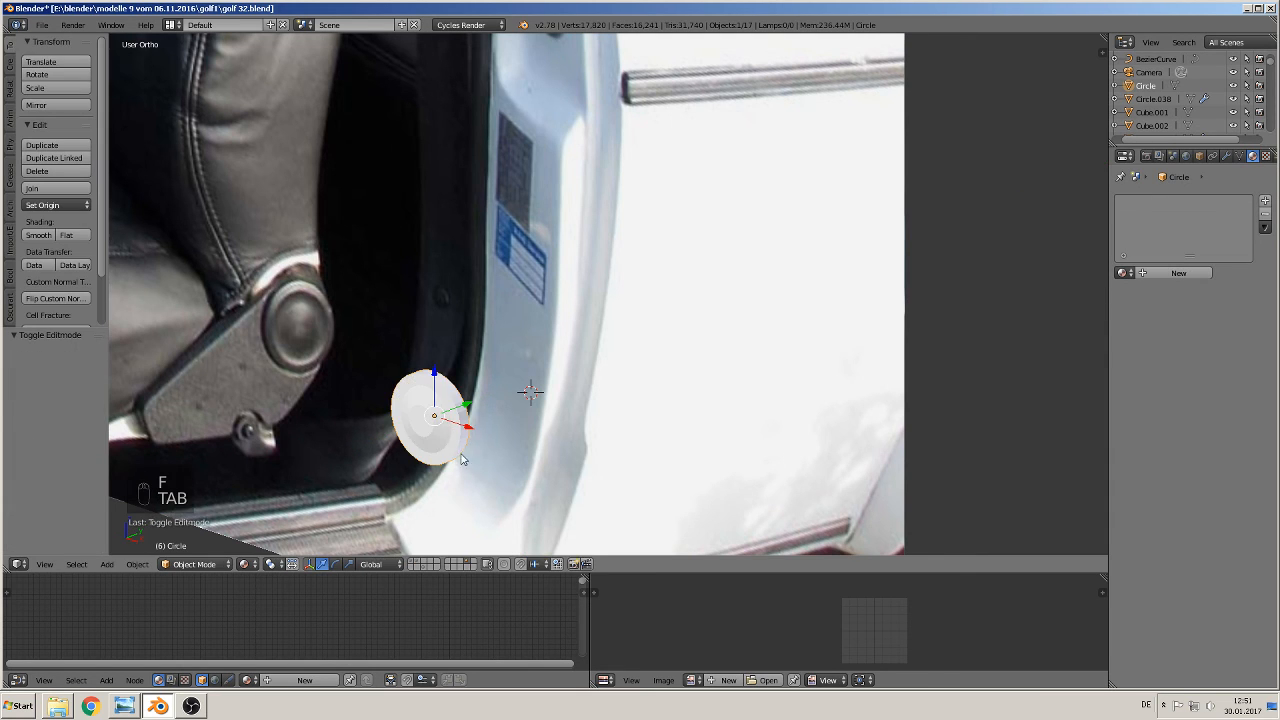
# - Set the whole disc to smooth shading
pyautogui.moveTo(467, 471); pyautogui.dragTo(528, 466, button='middle')
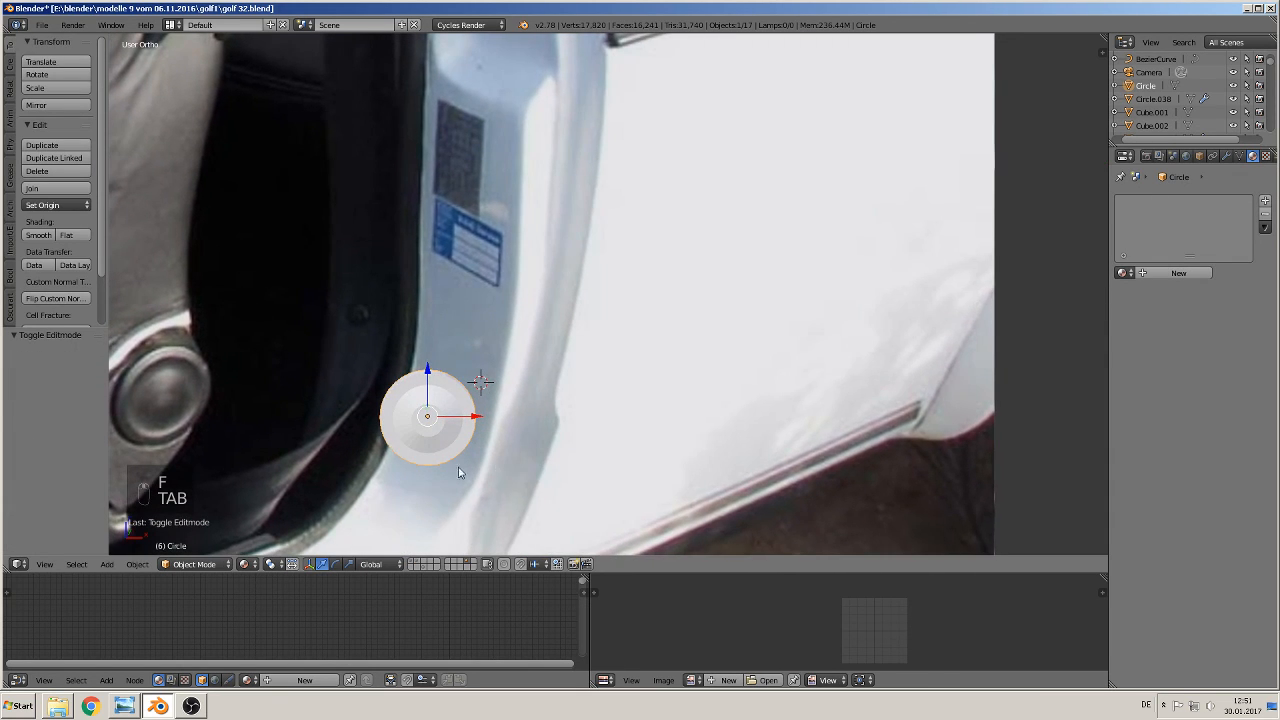
pyautogui.click(49, 187)
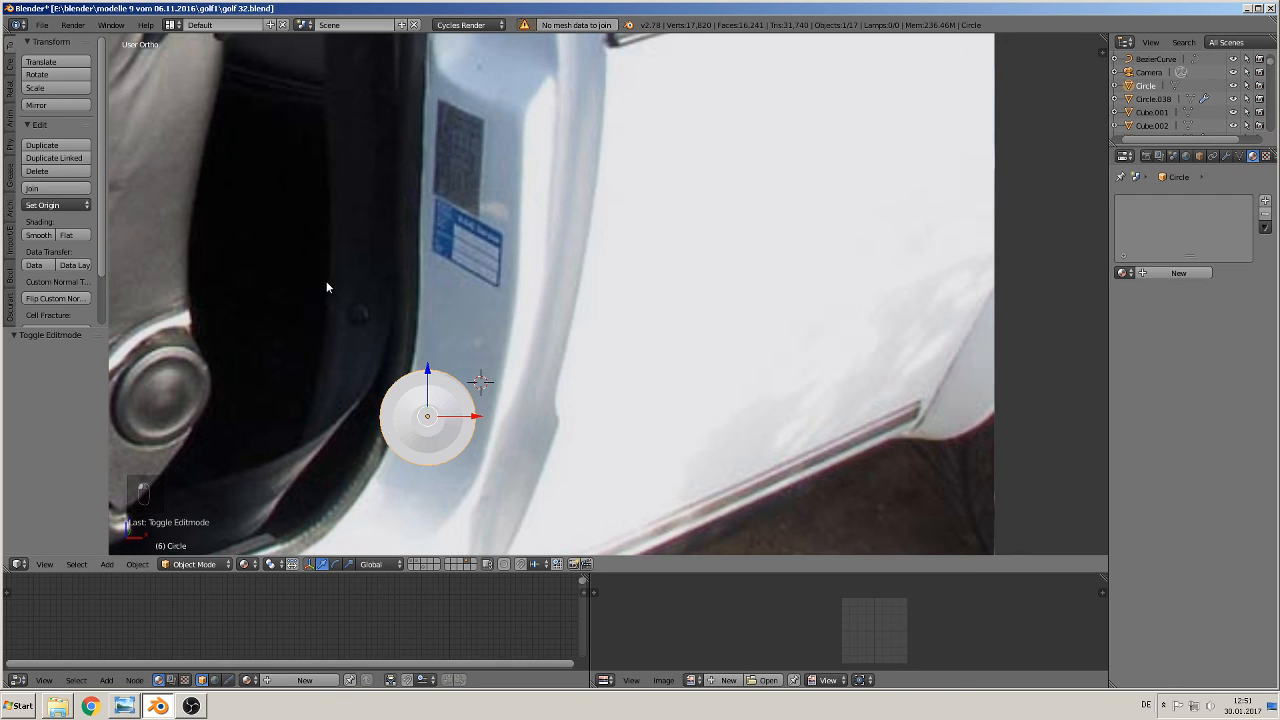
pyautogui.press('Tab')
pyautogui.press('Tab')
pyautogui.click(39, 235)
# - In Edit Mode, set the disc's central cap face to flat shading and clear the selection
pyautogui.scroll(2, 437, 428)
pyautogui.moveTo(437, 428); pyautogui.dragTo(634, 354, button='middle')
pyautogui.scroll(4, 680, 368)
pyautogui.press('Tab')
pyautogui.keyDown('shift'); pyautogui.moveTo(1020, 449); pyautogui.dragTo(970, 315, button='middle'); pyautogui.keyUp('shift')
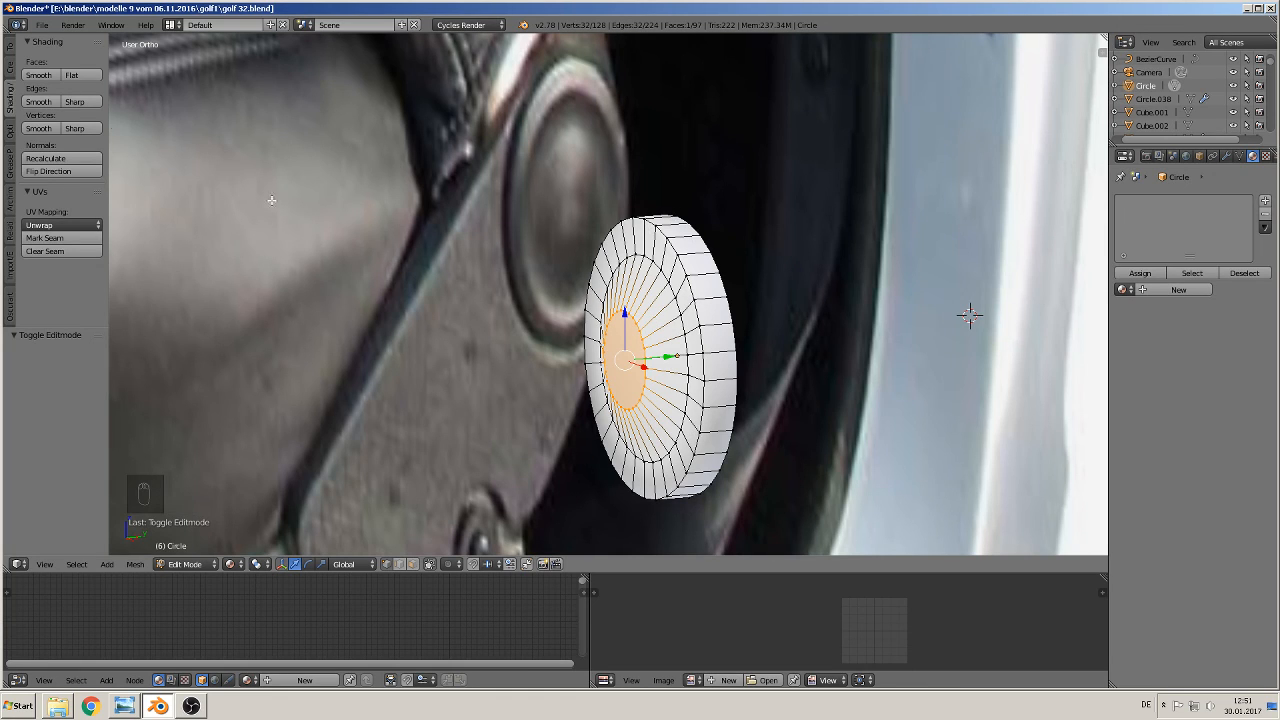
pyautogui.click(72, 75)
pyautogui.press('a')
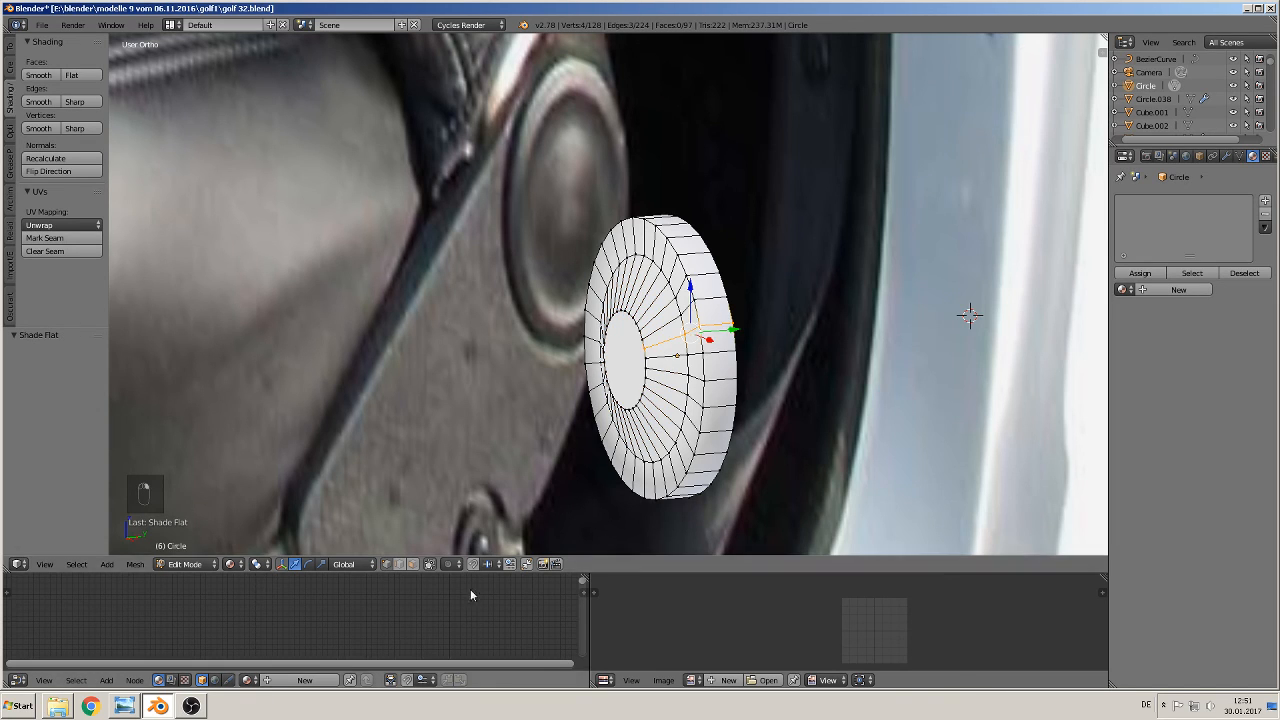
# - Select the outer ring of faces on the disc's front in face select mode, check the disc in Object Mode, and re-enter Edit Mode
pyautogui.click(411, 565)
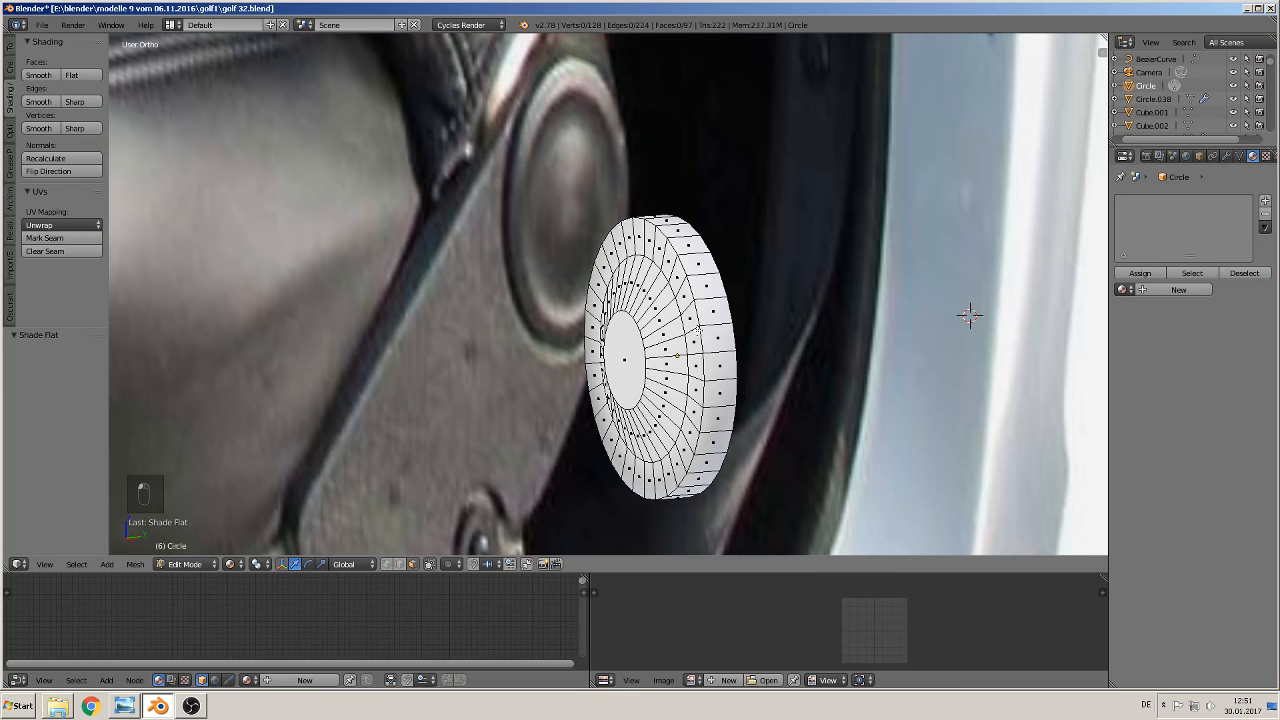
pyautogui.keyDown('alt'); pyautogui.rightClick(697, 329); pyautogui.keyUp('alt')
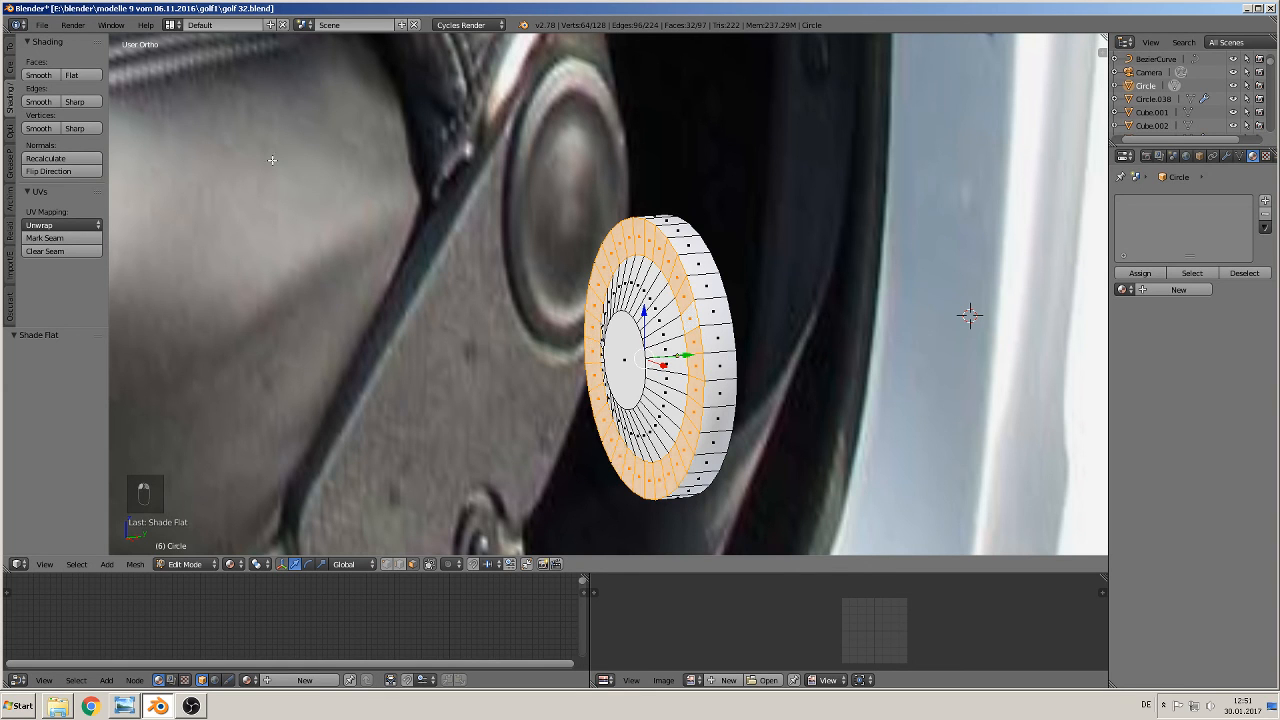
pyautogui.scroll(-3, 522, 300)
pyautogui.press('Tab')
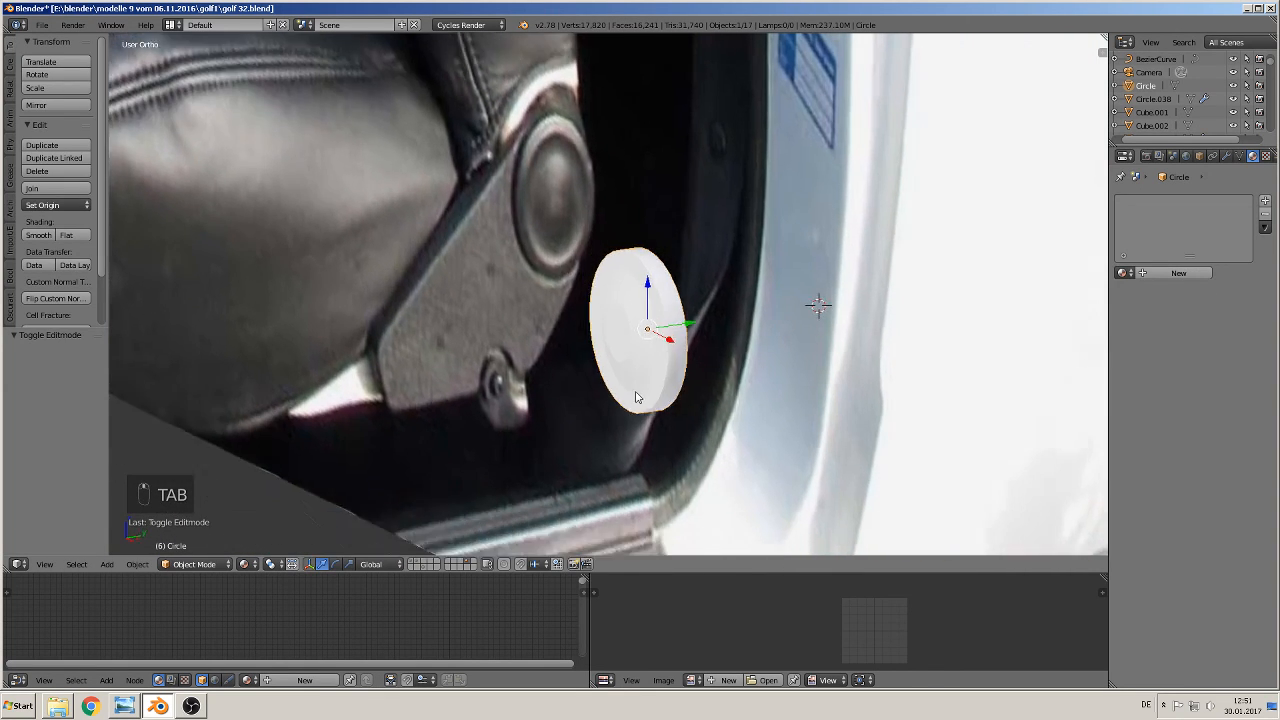
pyautogui.moveTo(636, 397); pyautogui.dragTo(730, 364, button='middle')
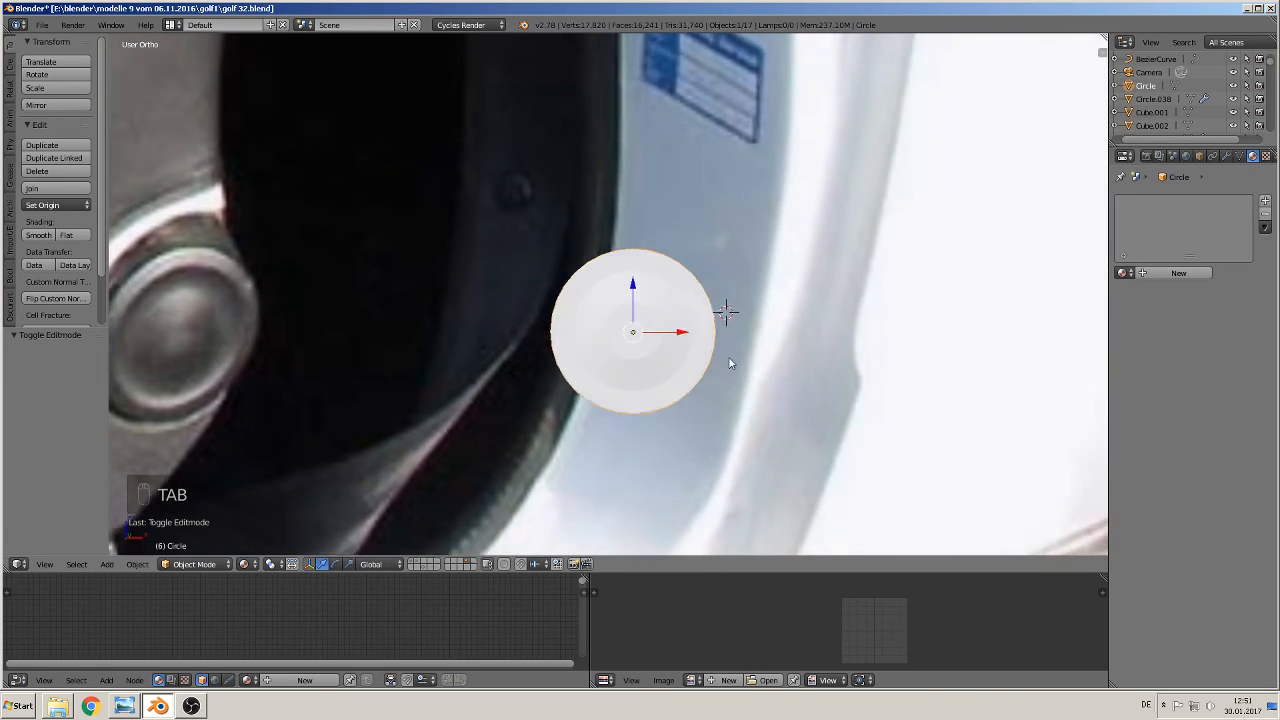
pyautogui.press('KP_1')
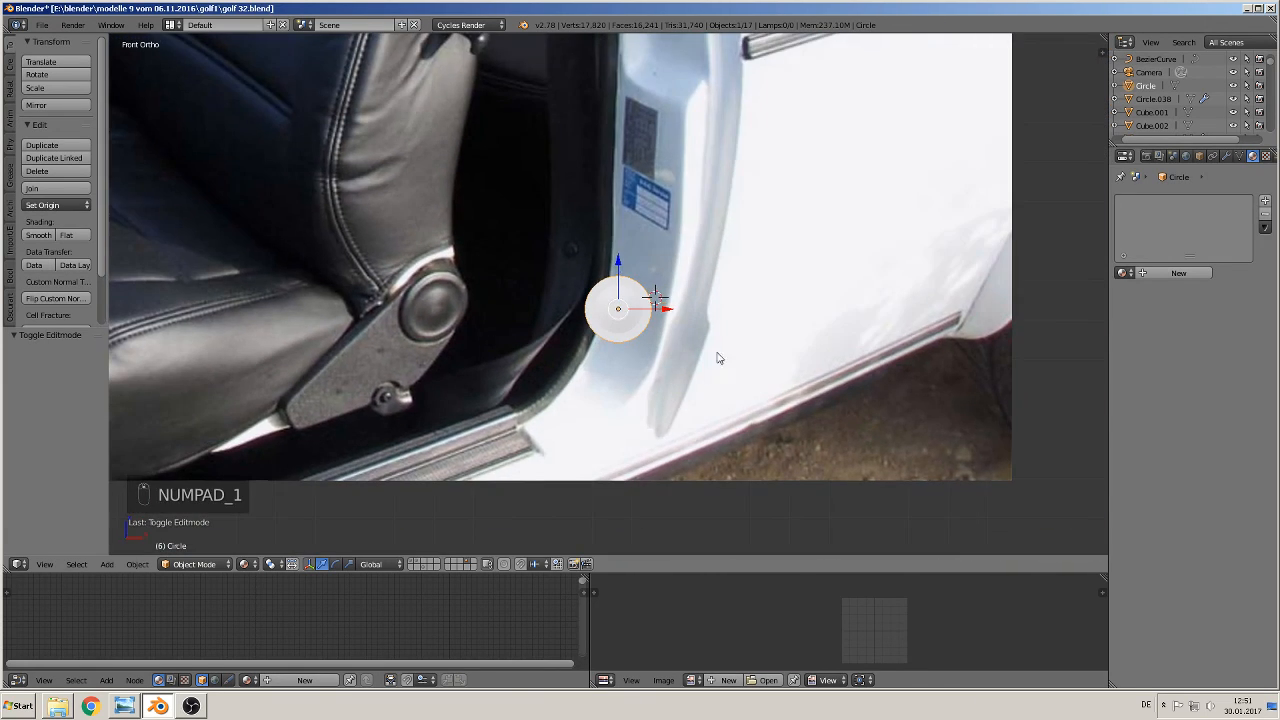
pyautogui.scroll(2, 717, 358)
pyautogui.moveTo(717, 358); pyautogui.dragTo(674, 405, button='middle')
pyautogui.press('Tab')
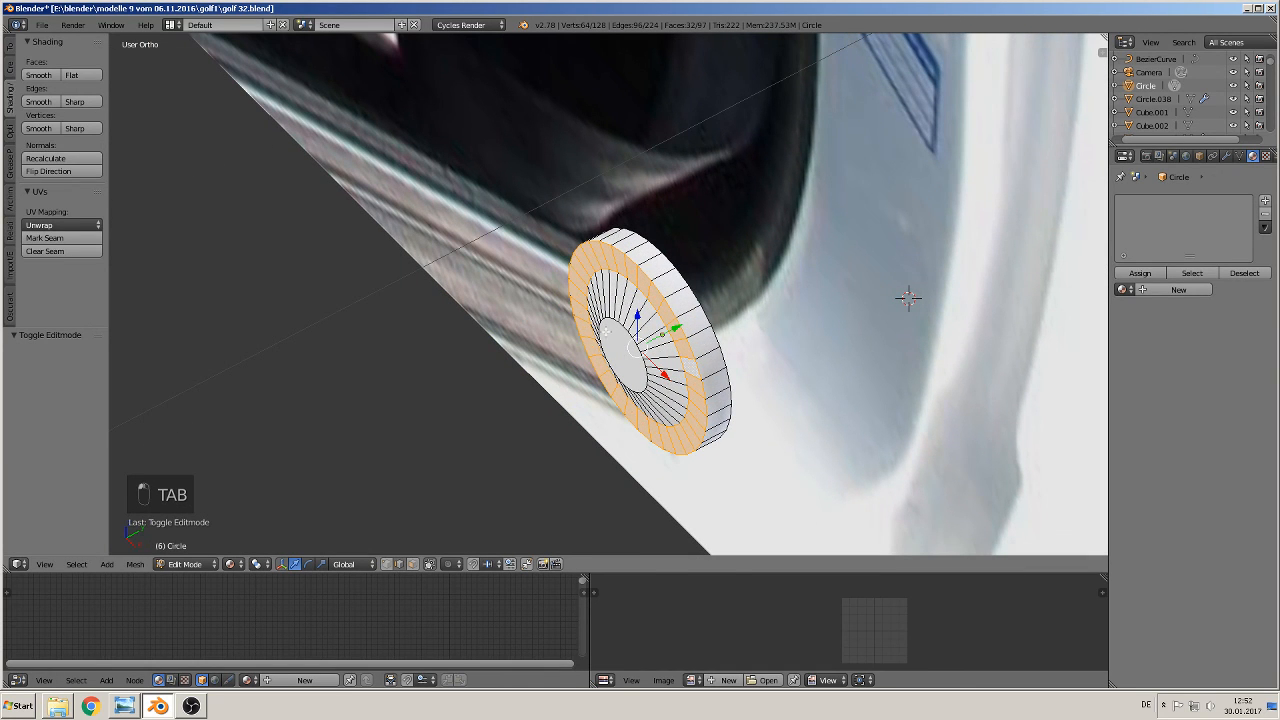
# - Mark seams on the disc's rear outer rim loop and one edge line from the central cap to that rim, and return to Object Mode
pyautogui.keyDown('alt'); pyautogui.rightClick(705, 292); pyautogui.keyUp('alt')
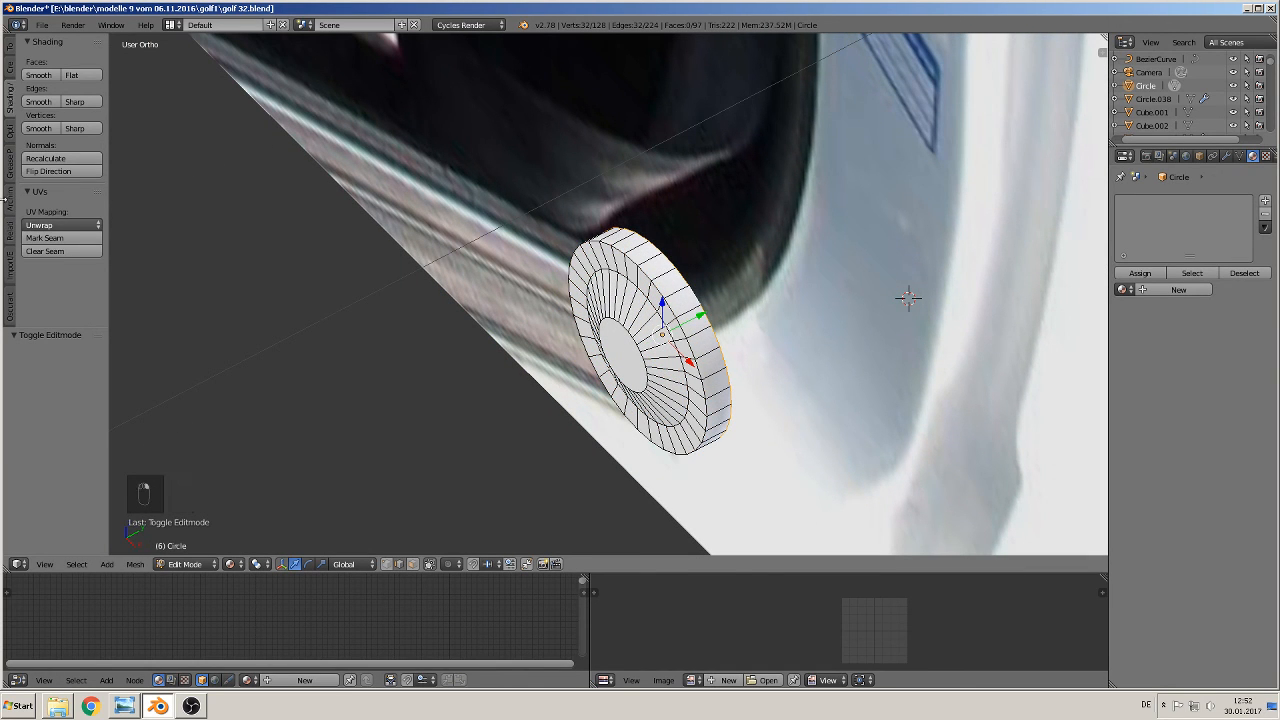
pyautogui.click(42, 240)
pyautogui.moveTo(487, 386); pyautogui.dragTo(571, 242, button='middle')
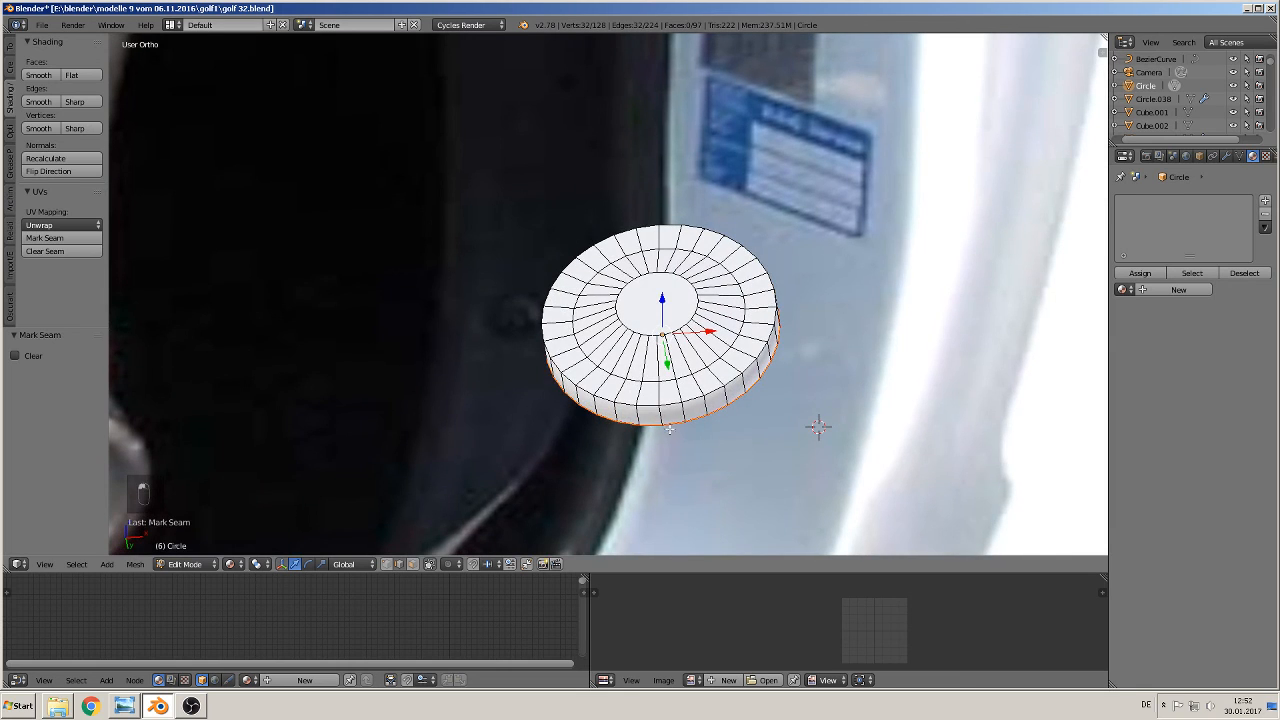
pyautogui.keyDown('alt'); pyautogui.rightClick(663, 418); pyautogui.keyUp('alt')
pyautogui.click(45, 238)
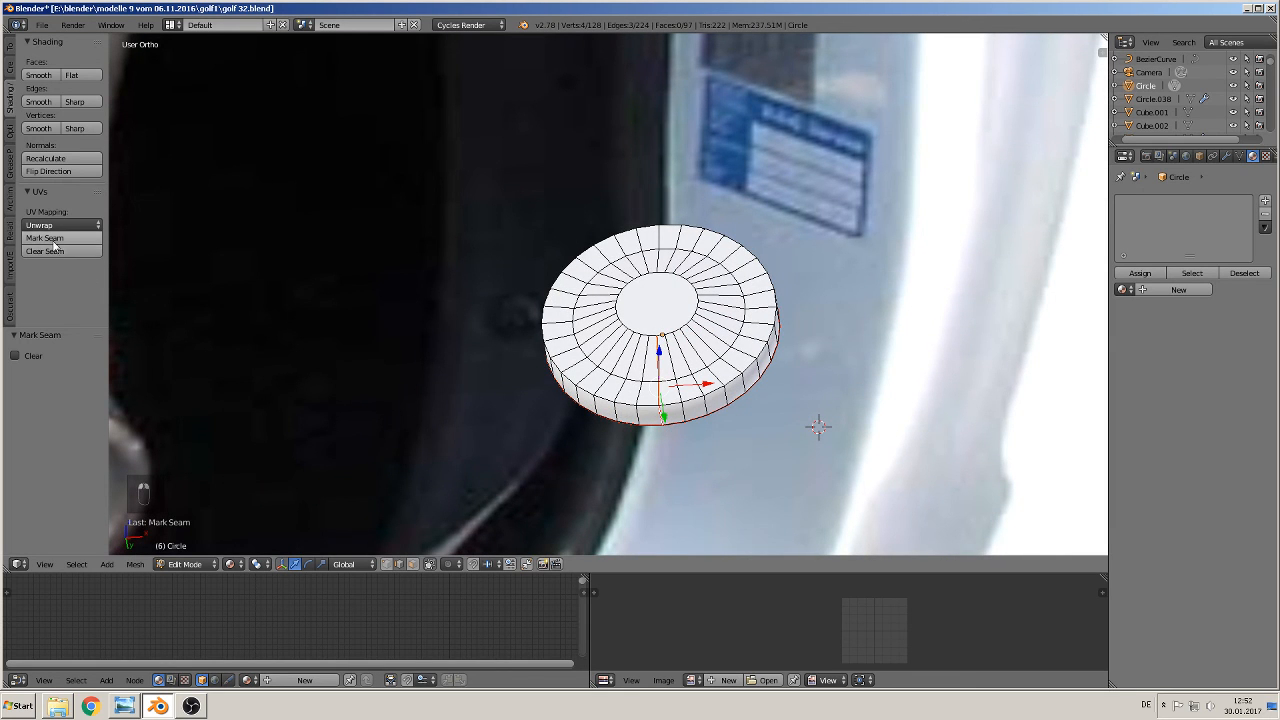
pyautogui.moveTo(507, 365); pyautogui.dragTo(561, 431, button='middle')
pyautogui.press('Tab')
# - Assign the existing "black plastic" material to the disc
pyautogui.press('KP_1')
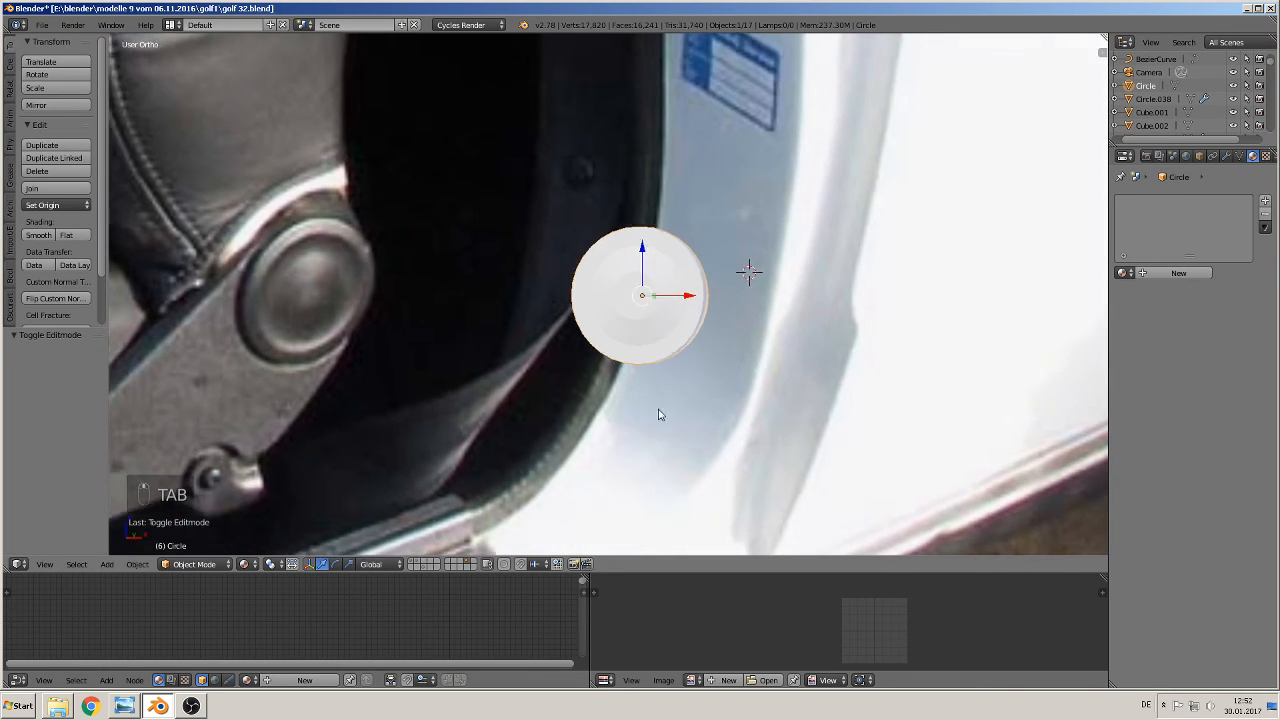
pyautogui.click(1122, 272)
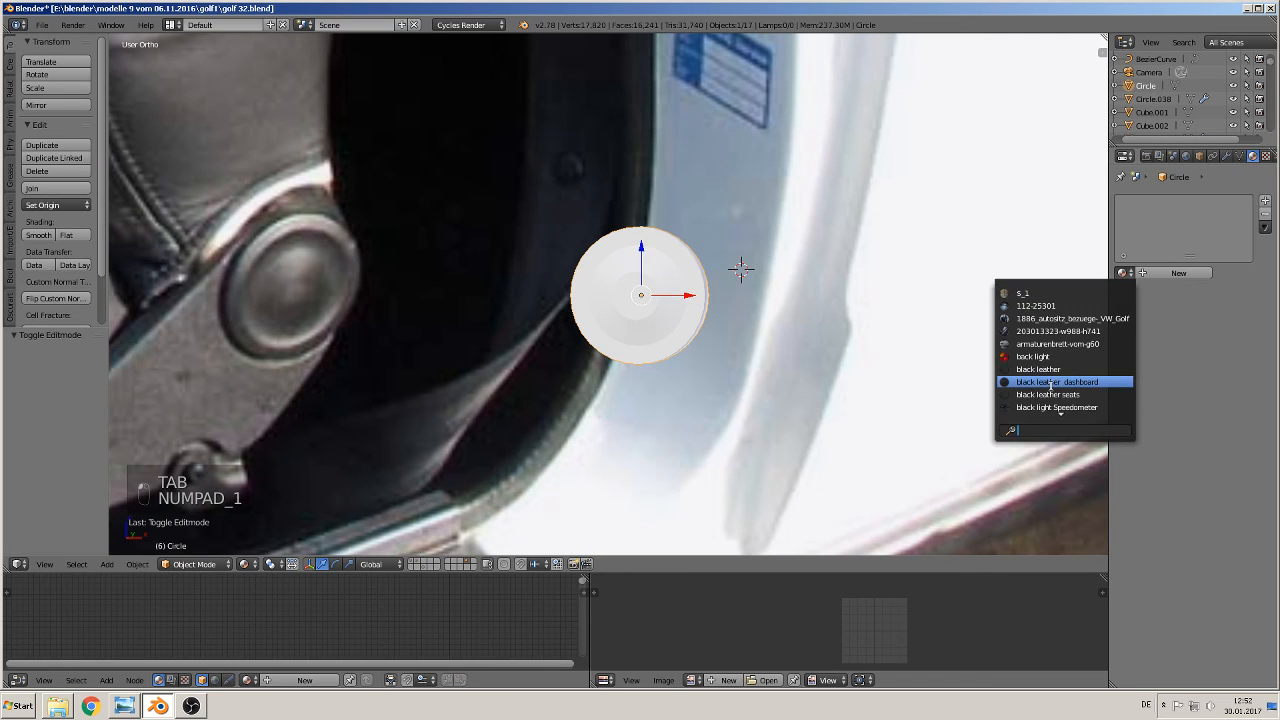
pyautogui.write('bl')
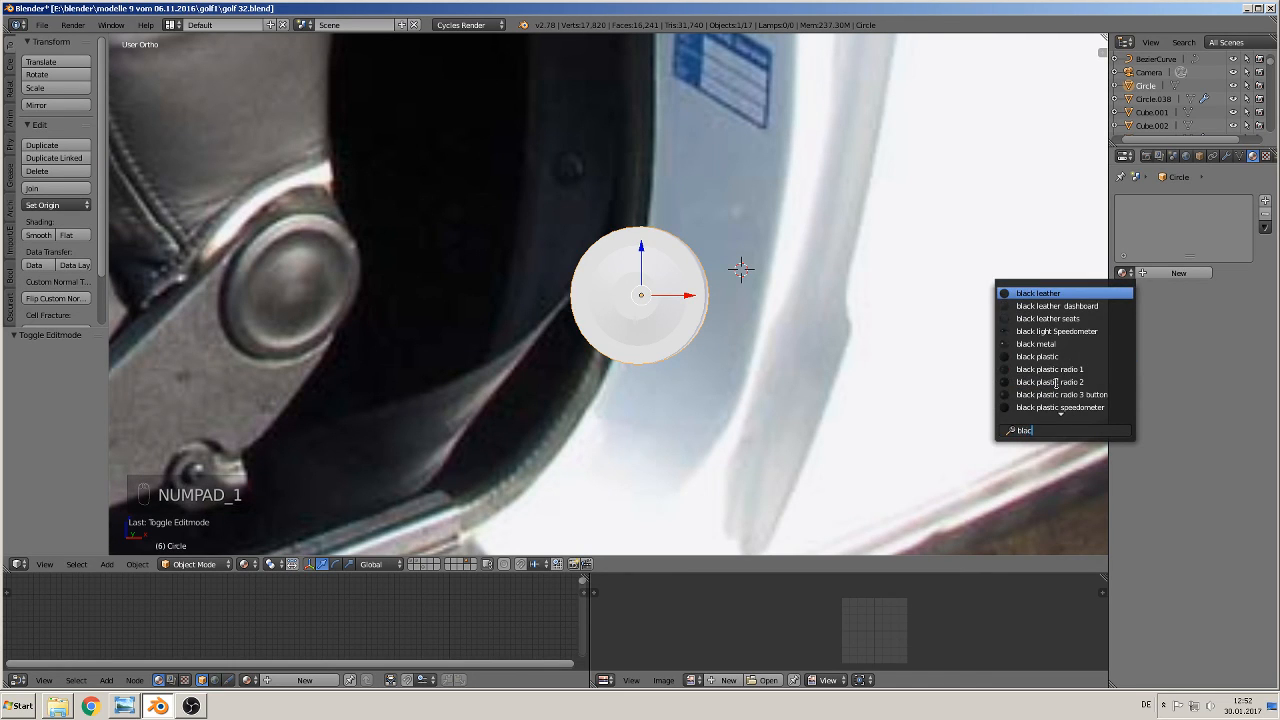
pyautogui.write('ac')
pyautogui.click(1065, 357)
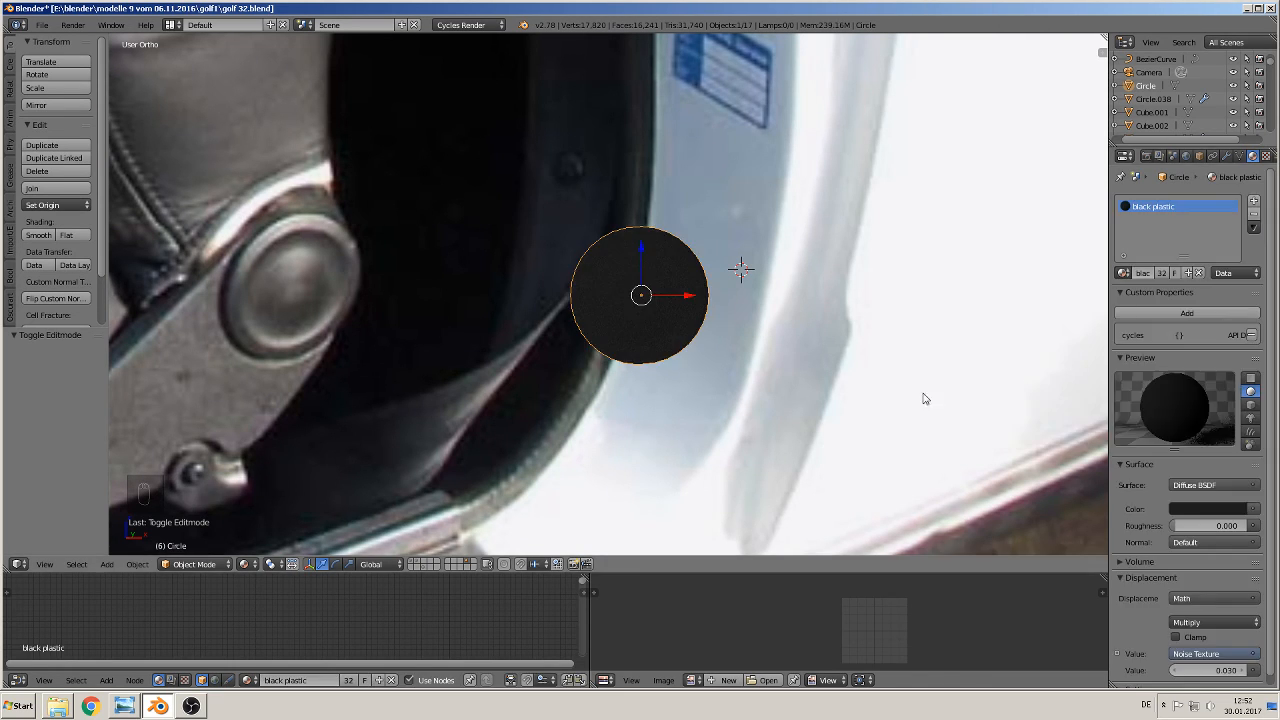
# - In front view, move the disc about 5.537 units along X, away from the seat reference photo
pyautogui.scroll(-6, 662, 311)
pyautogui.press('KP_1')
pyautogui.scroll(-4, 662, 311)
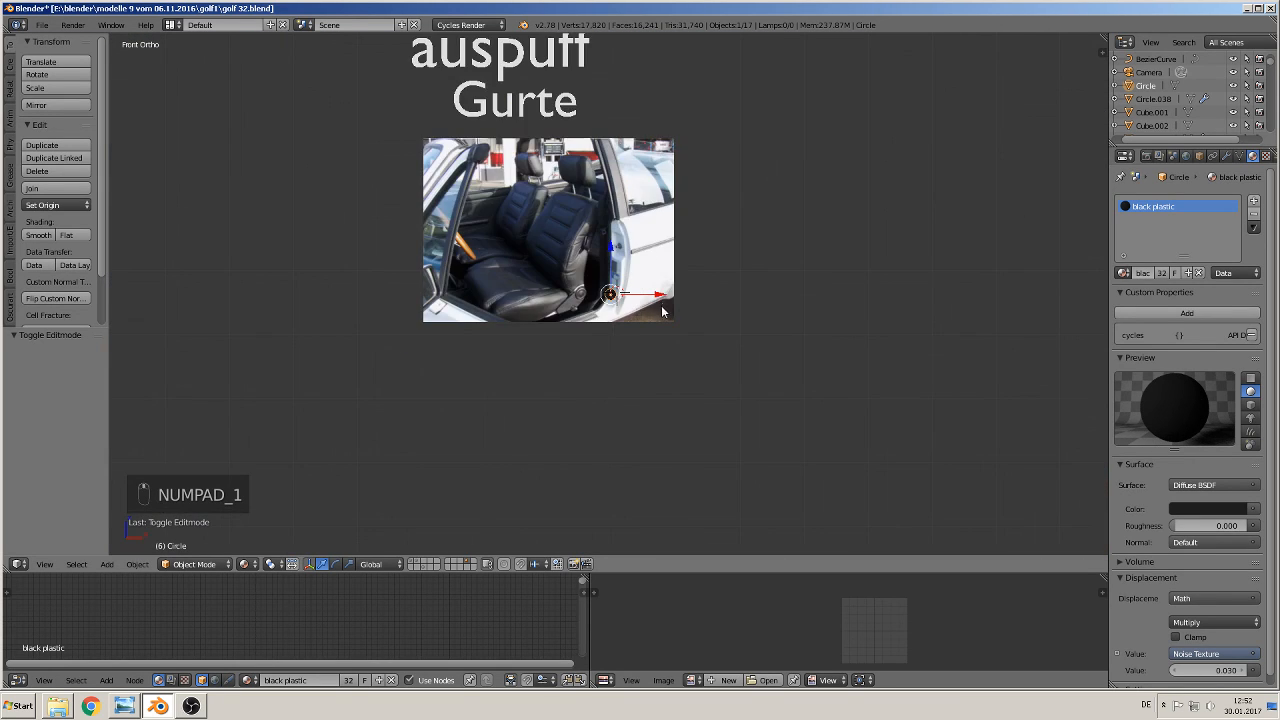
pyautogui.scroll(-3, 662, 311)
pyautogui.moveTo(648, 295); pyautogui.dragTo(863, 300)
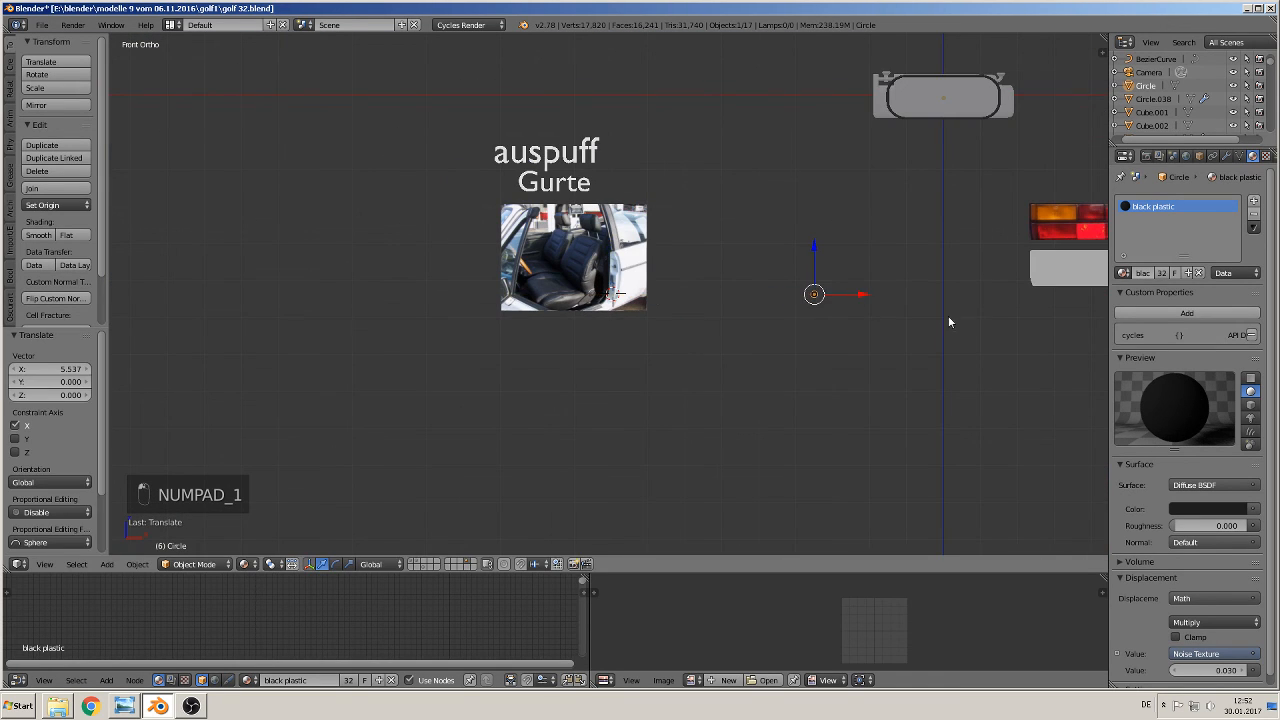
pyautogui.keyDown('shift'); pyautogui.moveTo(948, 318); pyautogui.dragTo(859, 387, button='middle'); pyautogui.keyUp('shift')
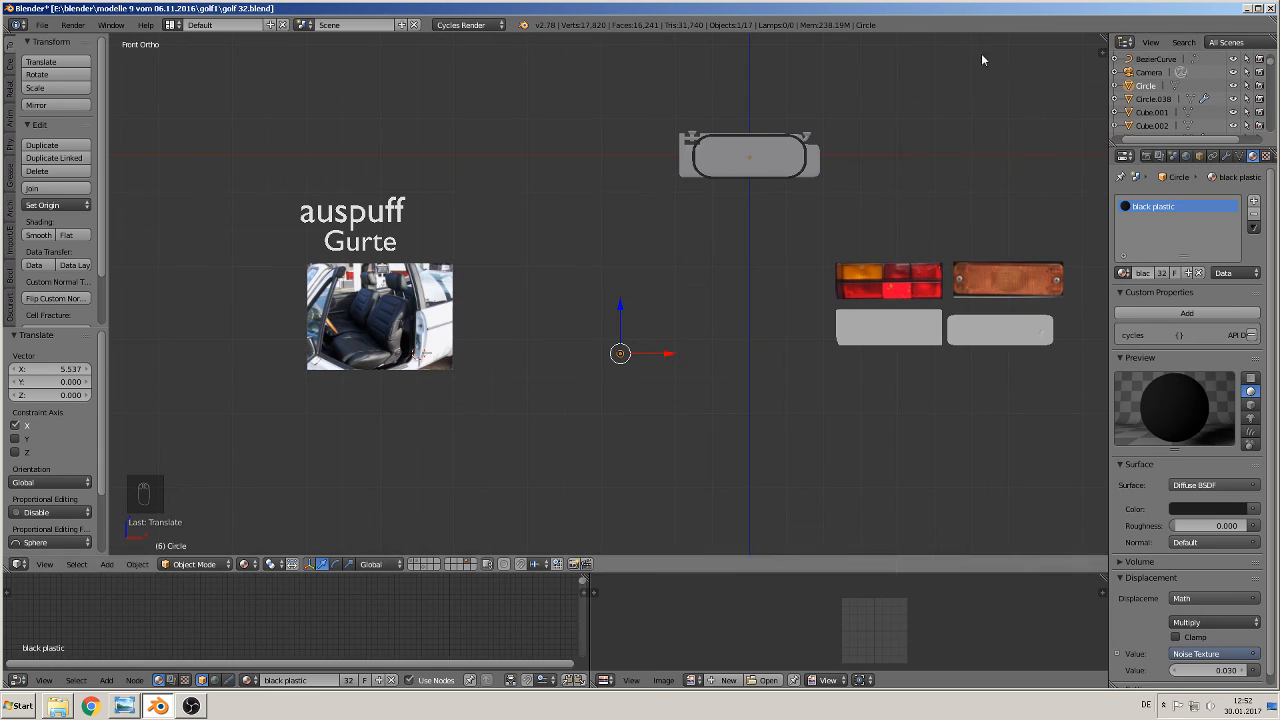
# - Rename the disc object as "seat fixture 4"
pyautogui.rightClick(1145, 87)
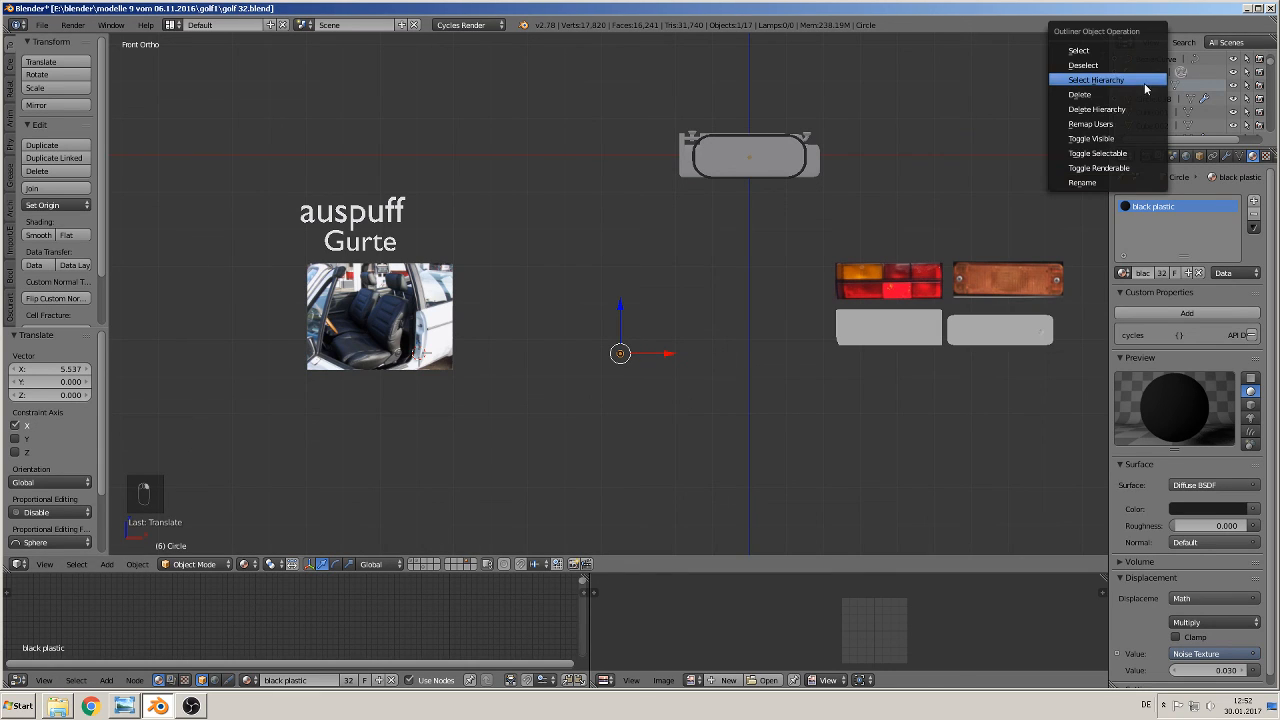
pyautogui.click(1127, 183)
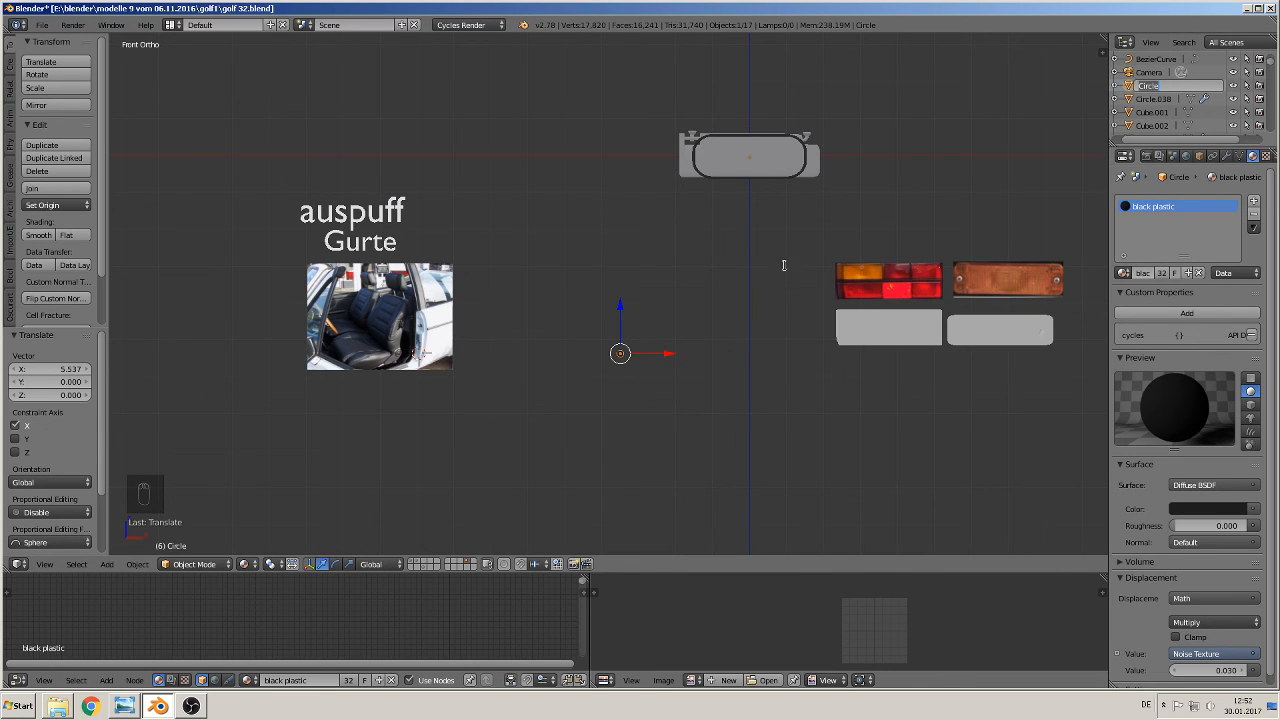
pyautogui.write('seat fixture 4')
pyautogui.press('Return')
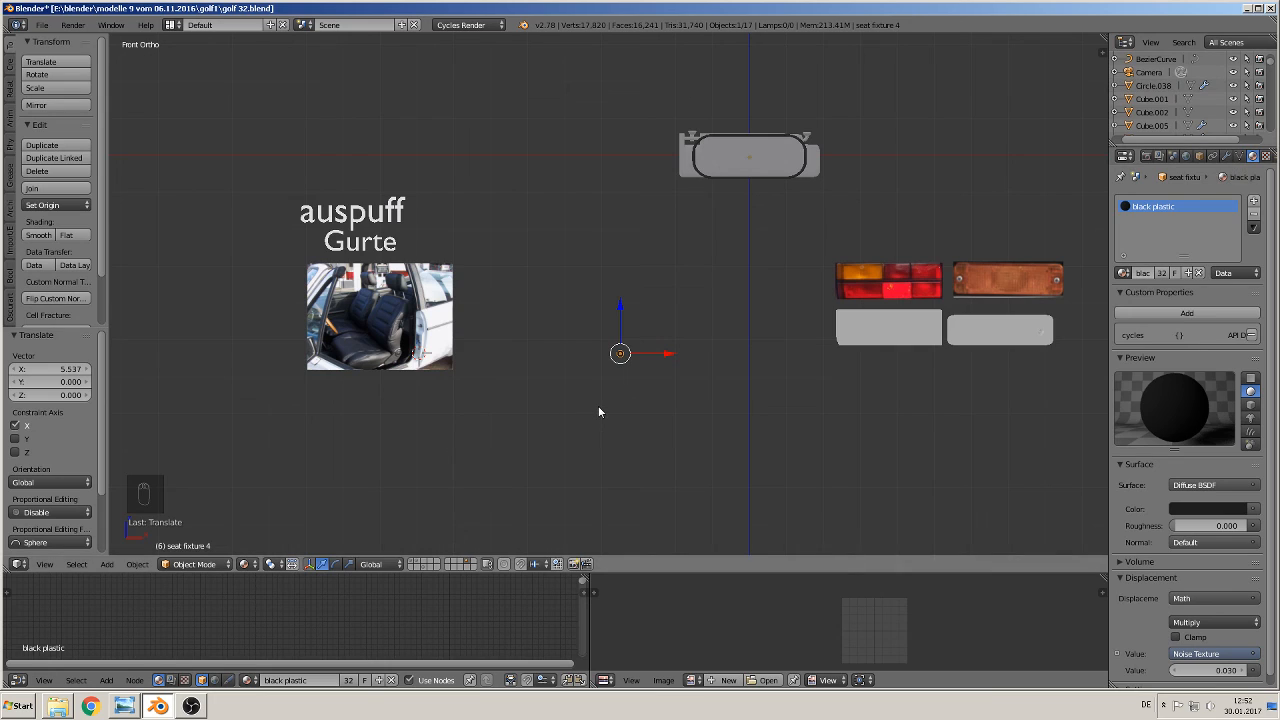
# - Clear the disc's location to the world origin and put it in a new group named "seat fixture 3"
pyautogui.hotkey('alt', 'g')
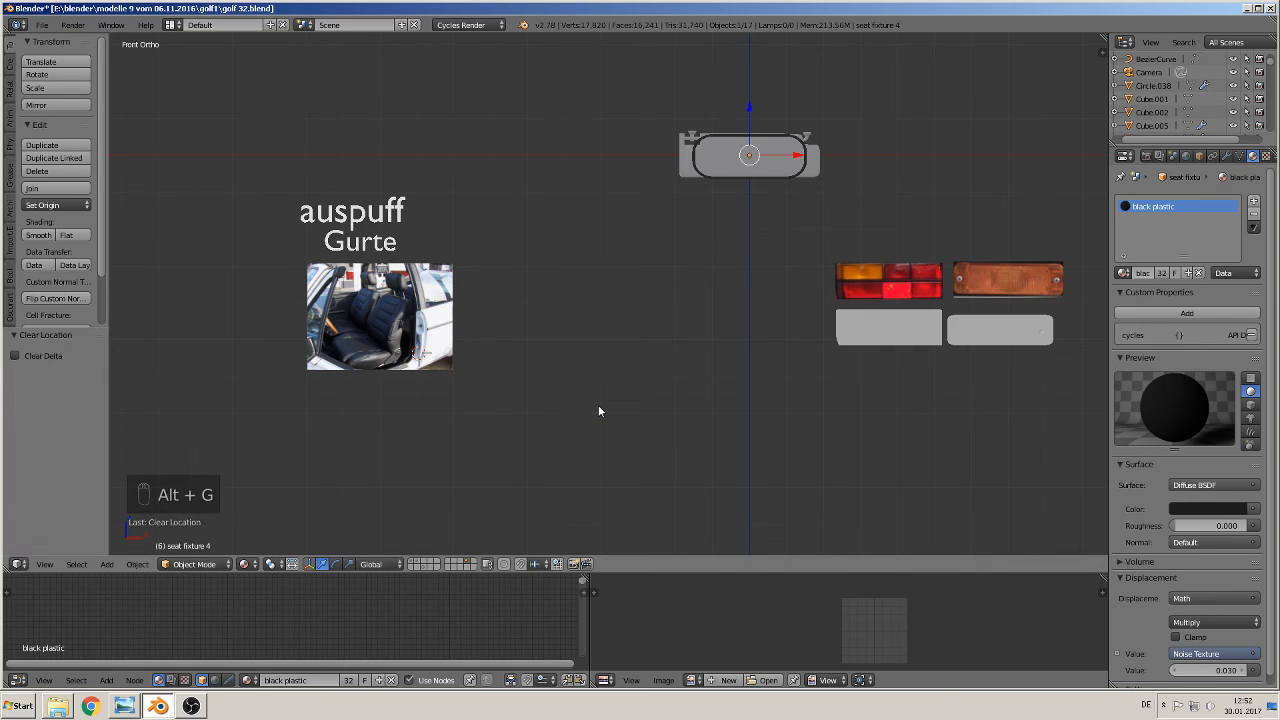
pyautogui.hotkey('ctrl', 'g')
pyautogui.click(72, 370)
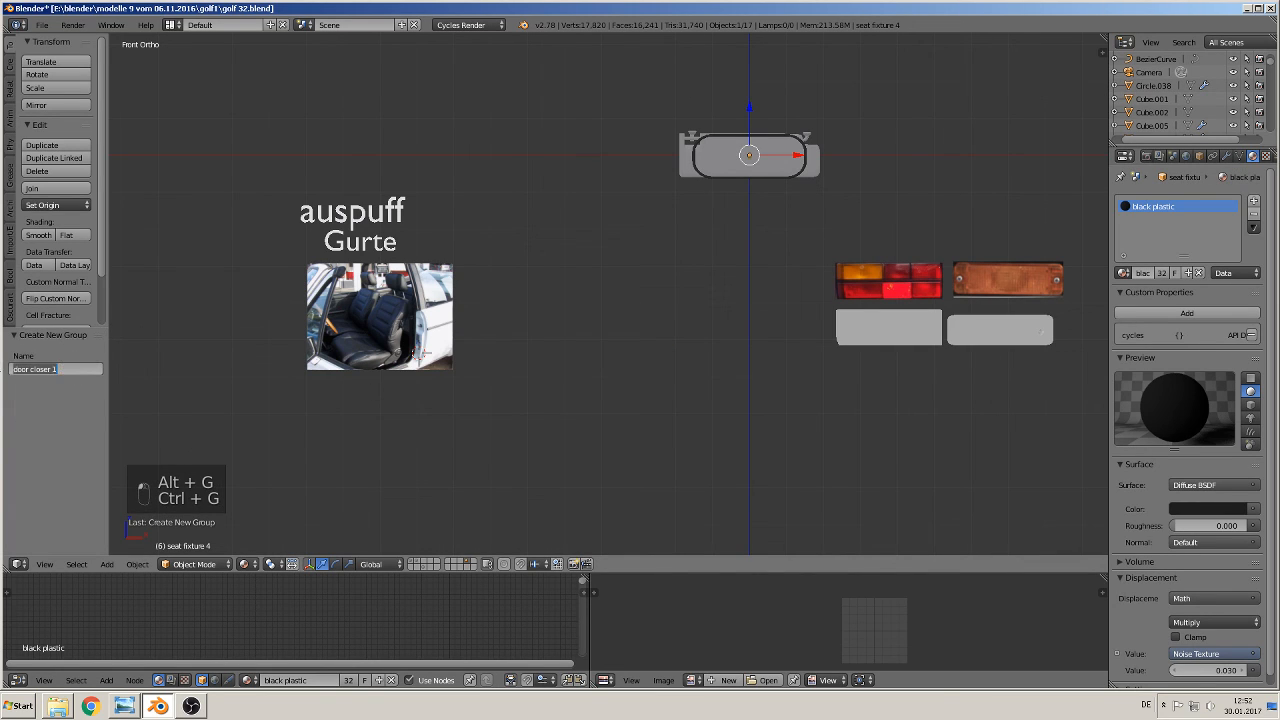
pyautogui.write('seat fixture')
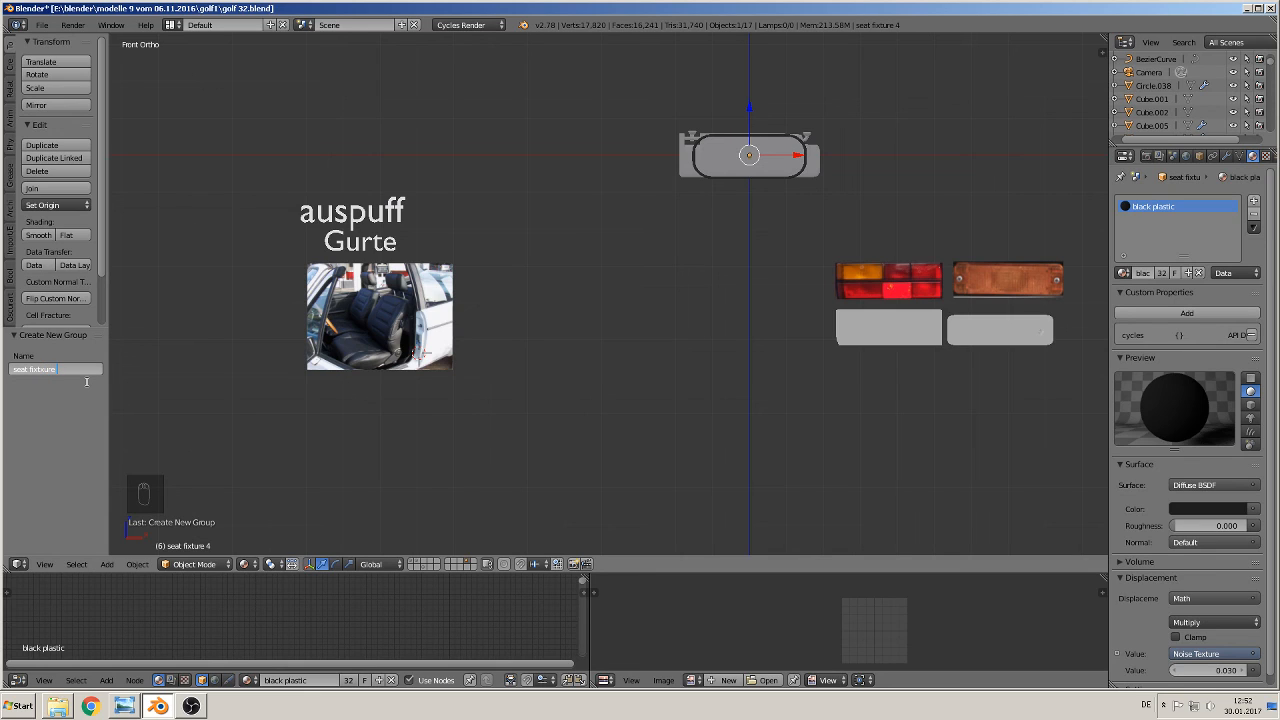
pyautogui.write('3')
pyautogui.press('Return')
# - Show the first layer with the car parts and add an instance of the group "seat fixture 3" there
pyautogui.click(413, 566)
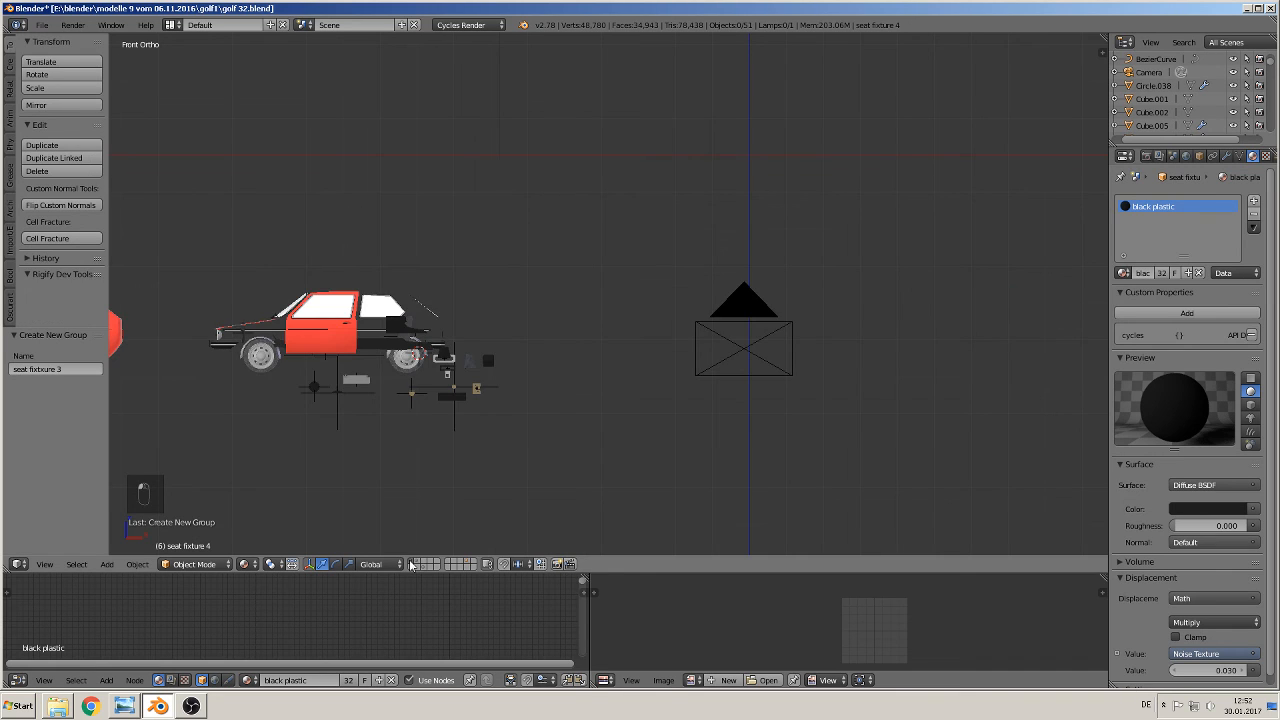
pyautogui.keyDown('shift'); pyautogui.moveTo(437, 420); pyautogui.dragTo(689, 339, button='middle'); pyautogui.keyUp('shift')
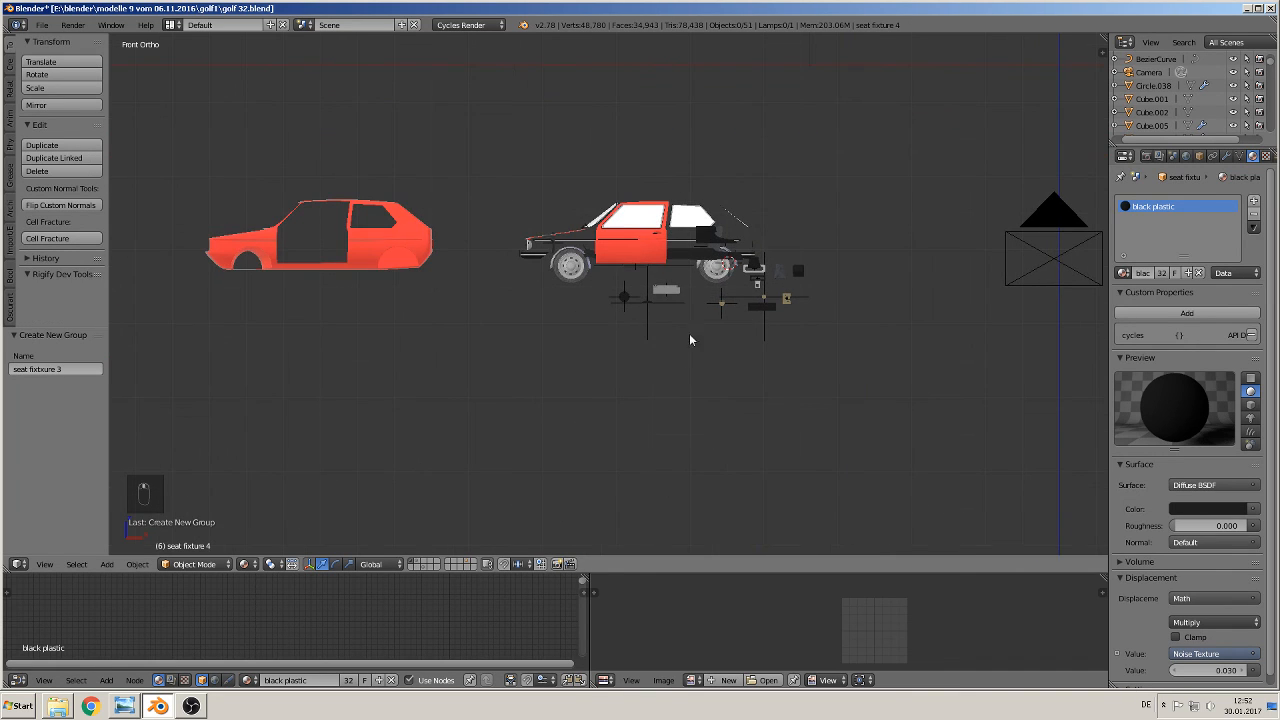
pyautogui.click(108, 564)
pyautogui.click(141, 359)
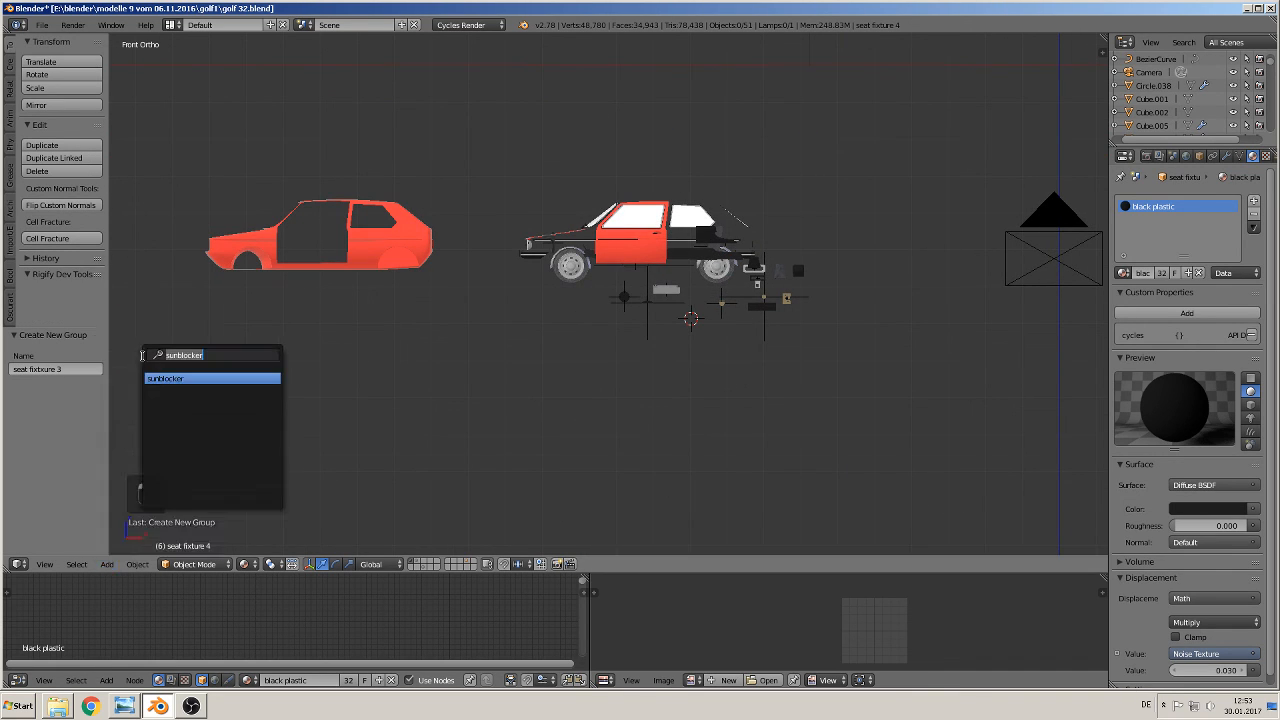
pyautogui.press('BackSpace')
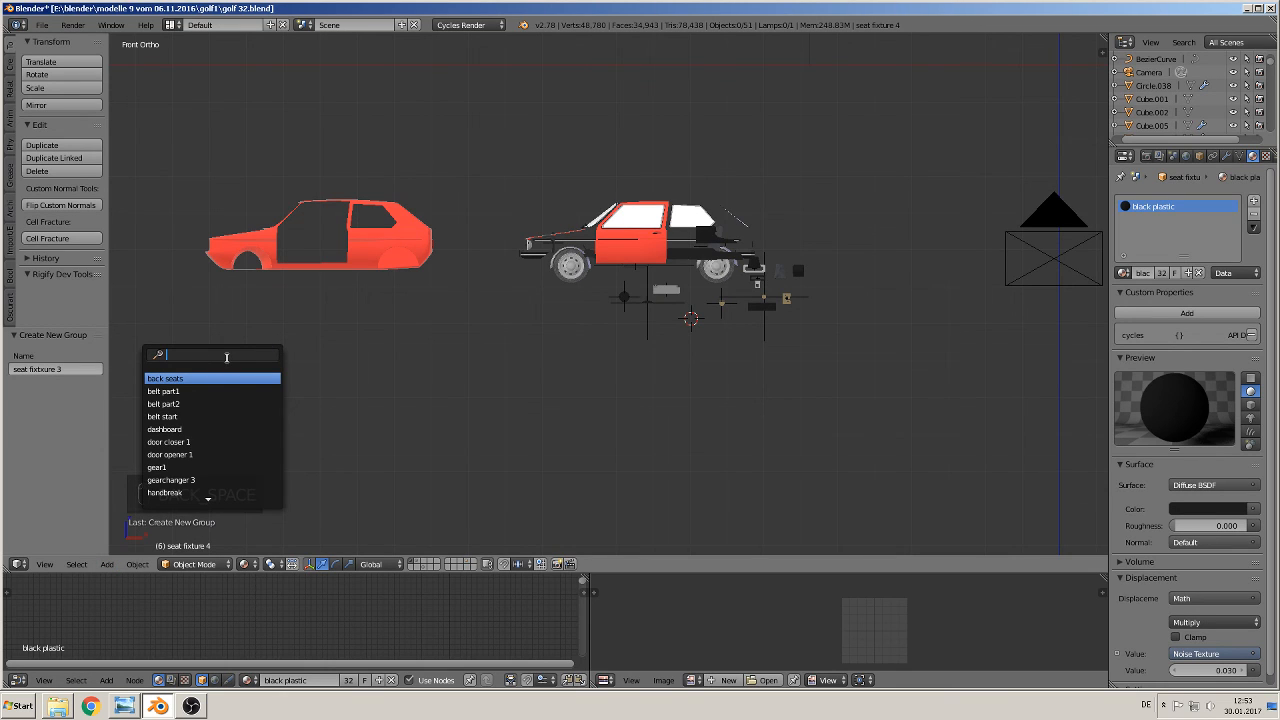
pyautogui.scroll(-7, 239, 480)
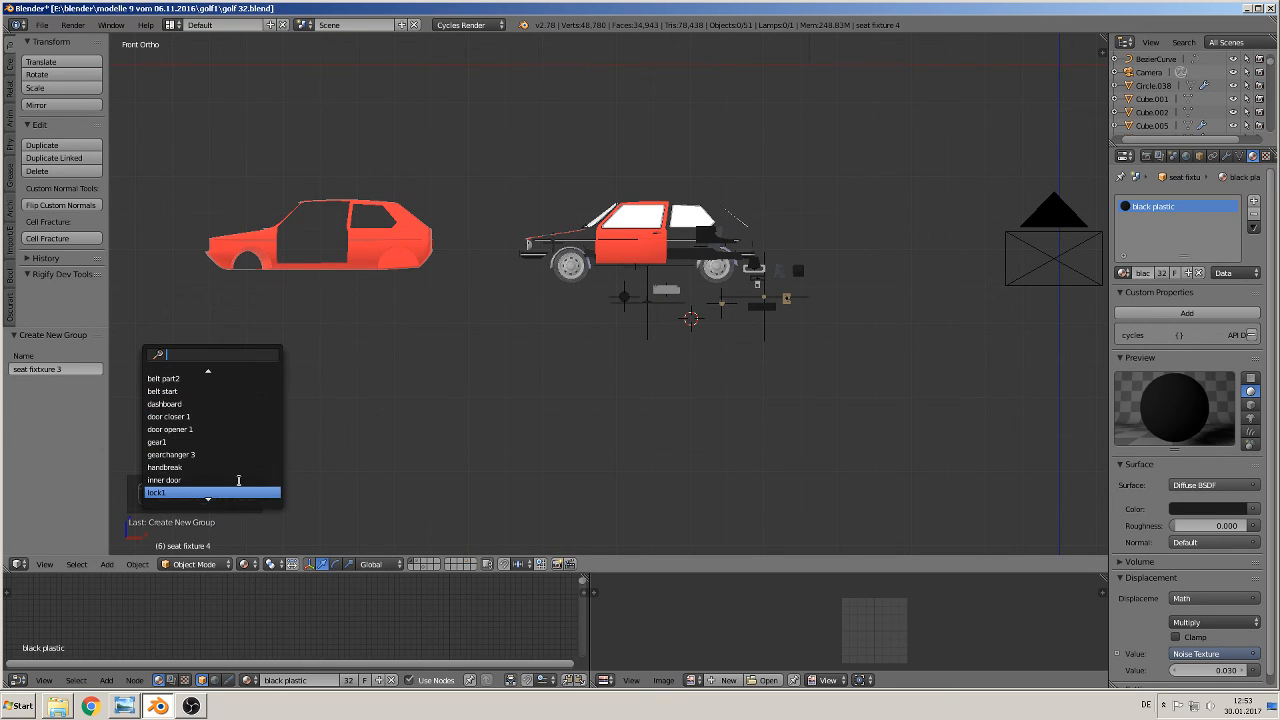
pyautogui.scroll(-3, 234, 481)
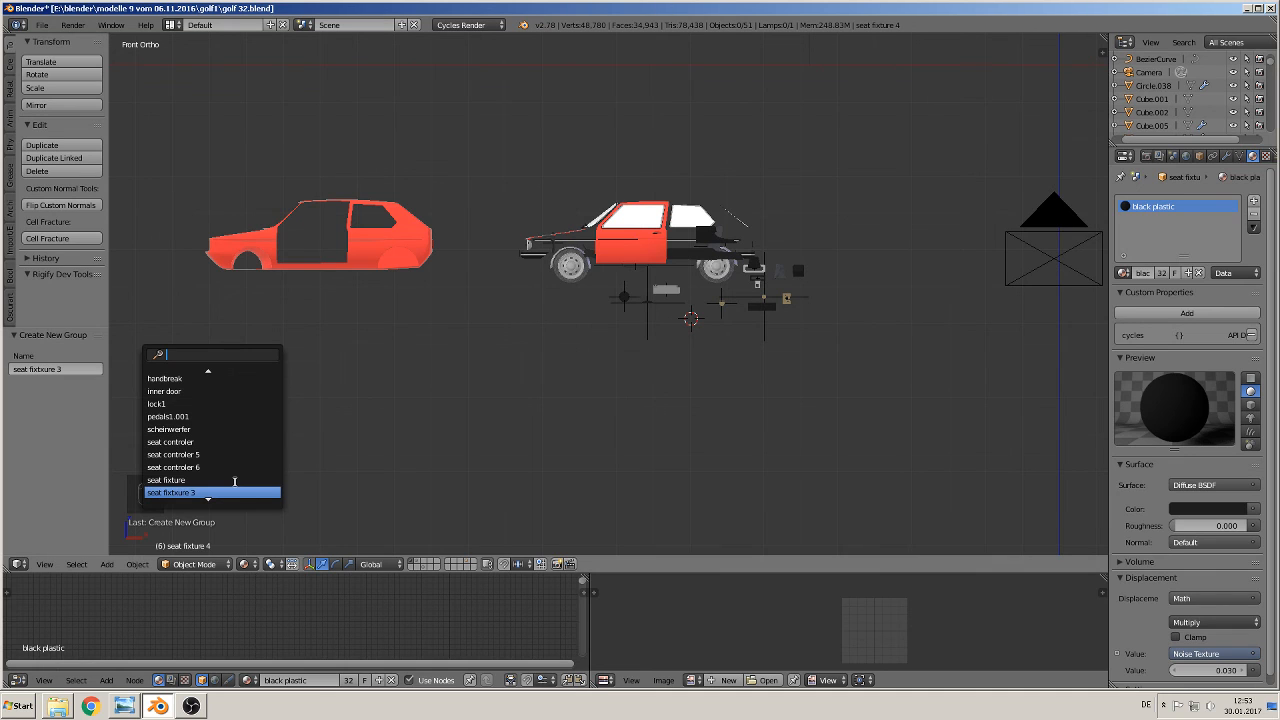
pyautogui.click(222, 491)
# - Move the new group instance about -4.895 units along Y, clear of the other car parts
pyautogui.moveTo(520, 440); pyautogui.dragTo(714, 413, button='middle')
pyautogui.scroll(6, 740, 413)
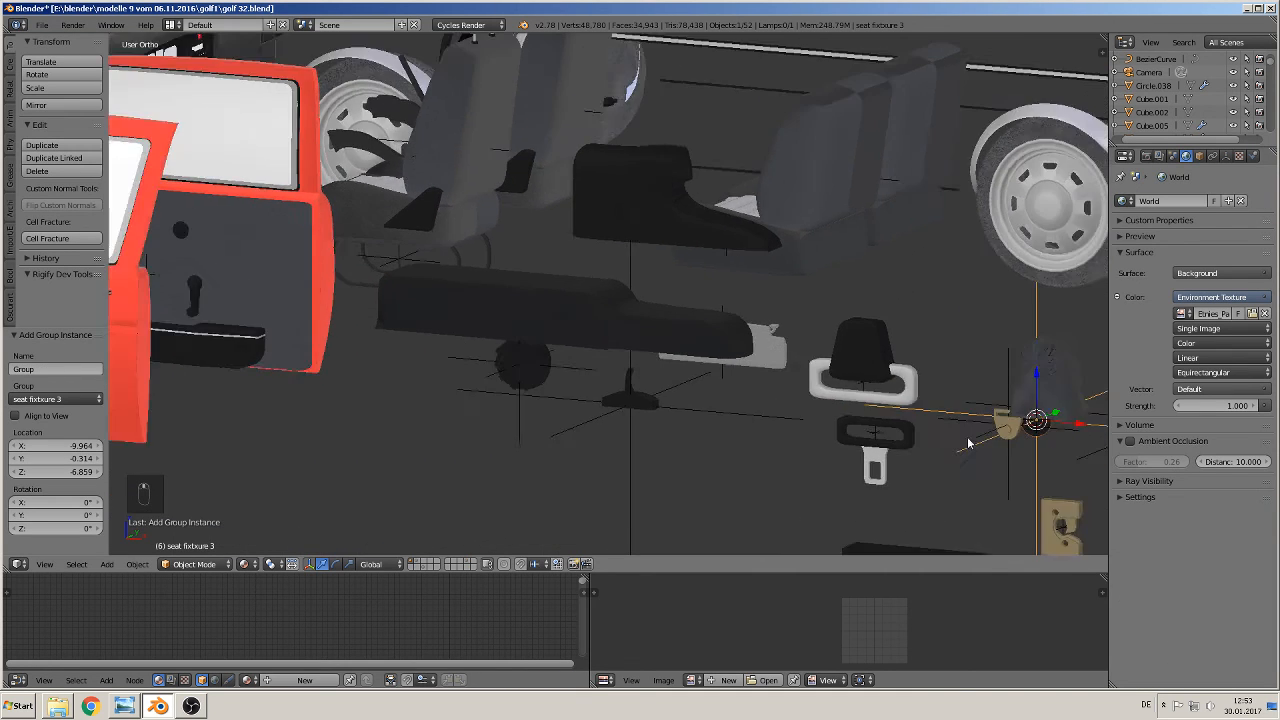
pyautogui.moveTo(967, 443); pyautogui.dragTo(886, 449, button='middle')
pyautogui.click(1091, 402)
pyautogui.moveTo(1077, 411); pyautogui.dragTo(419, 513)
pyautogui.moveTo(419, 513); pyautogui.dragTo(510, 499, button='middle')
pyautogui.scroll(-4, 518, 481)
# - Save the blend file and look over the laid-out car parts around the new instance
pyautogui.click(42, 25)
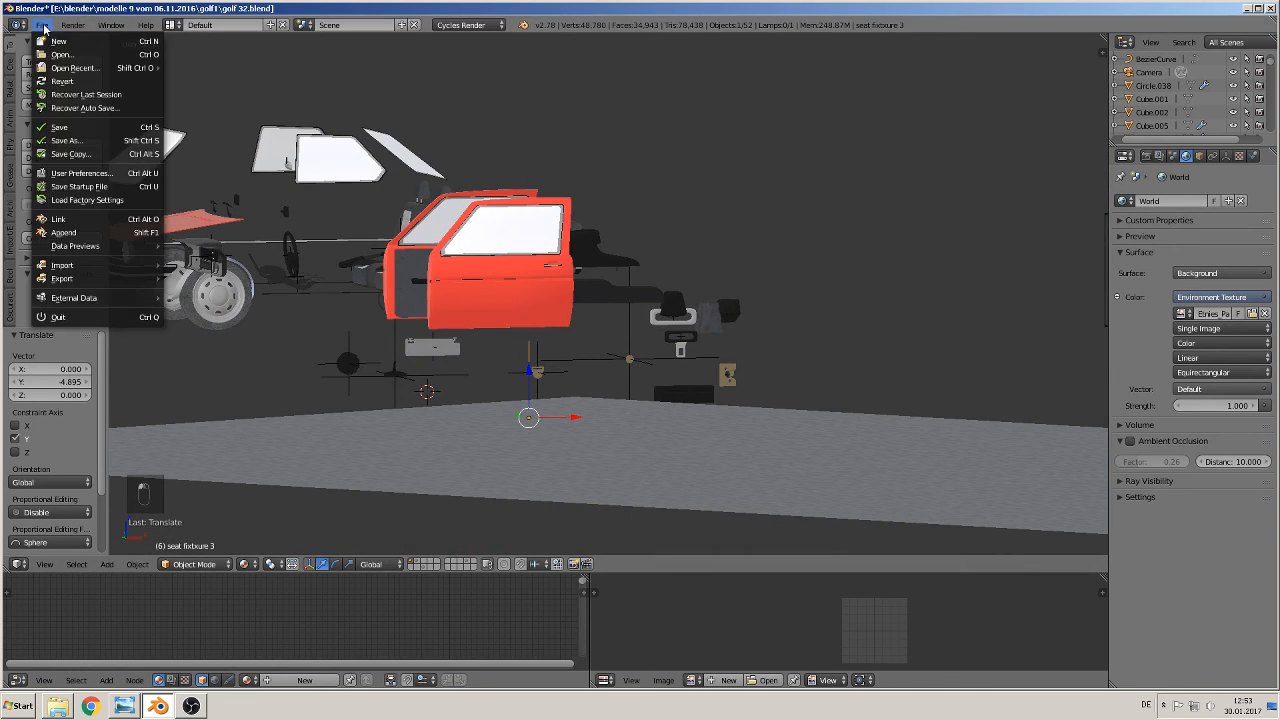
pyautogui.click(59, 127)
pyautogui.moveTo(651, 319); pyautogui.dragTo(546, 381, button='middle')
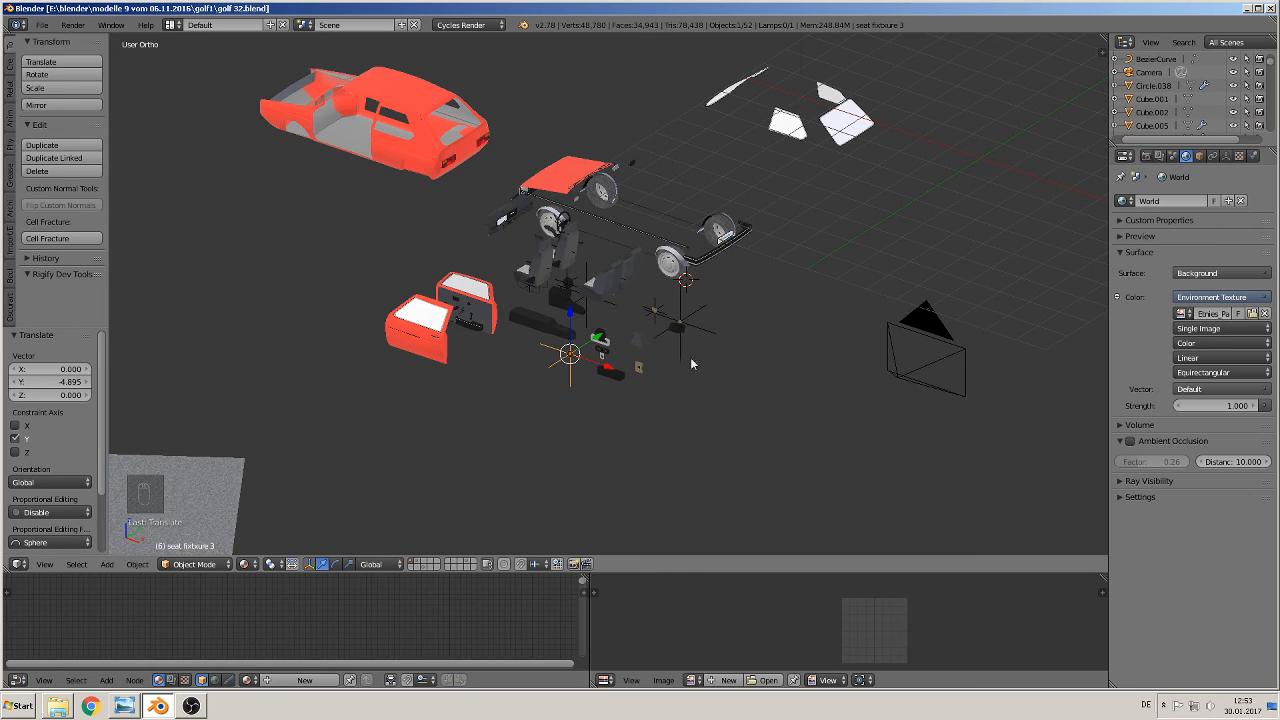
pyautogui.moveTo(690, 357); pyautogui.dragTo(642, 361, button='middle')
pyautogui.scroll(2, 640, 370)
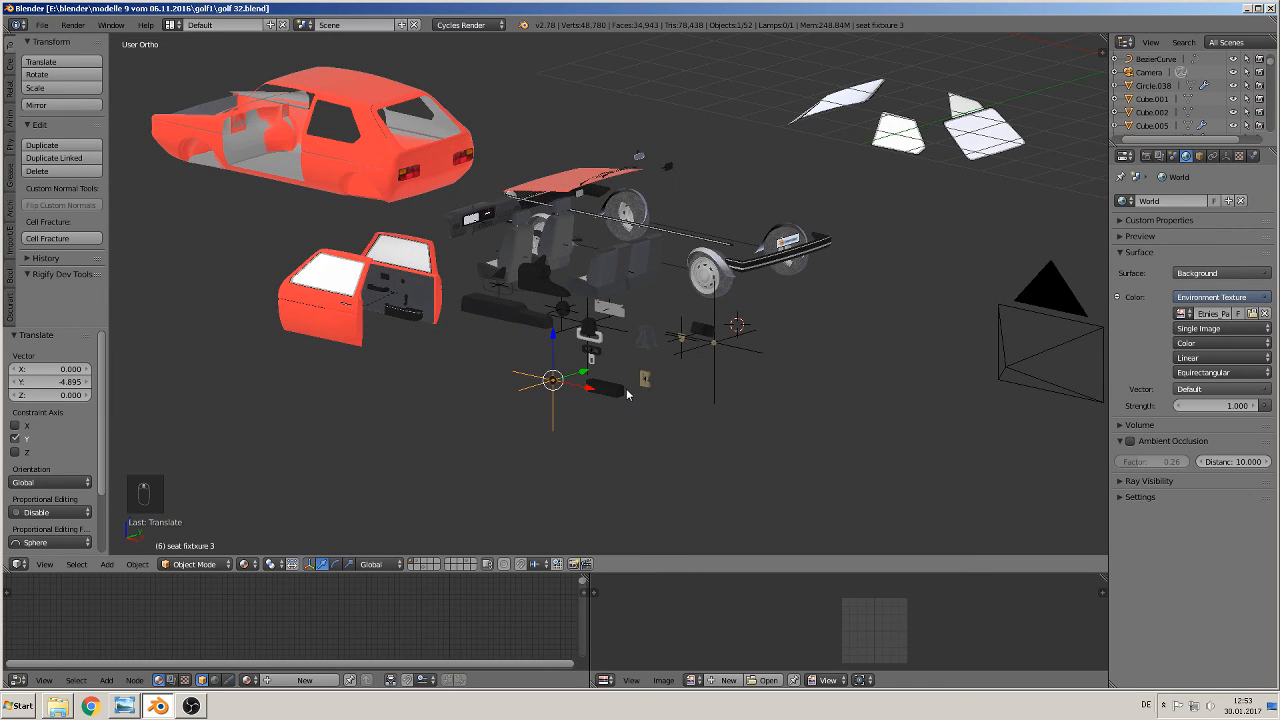